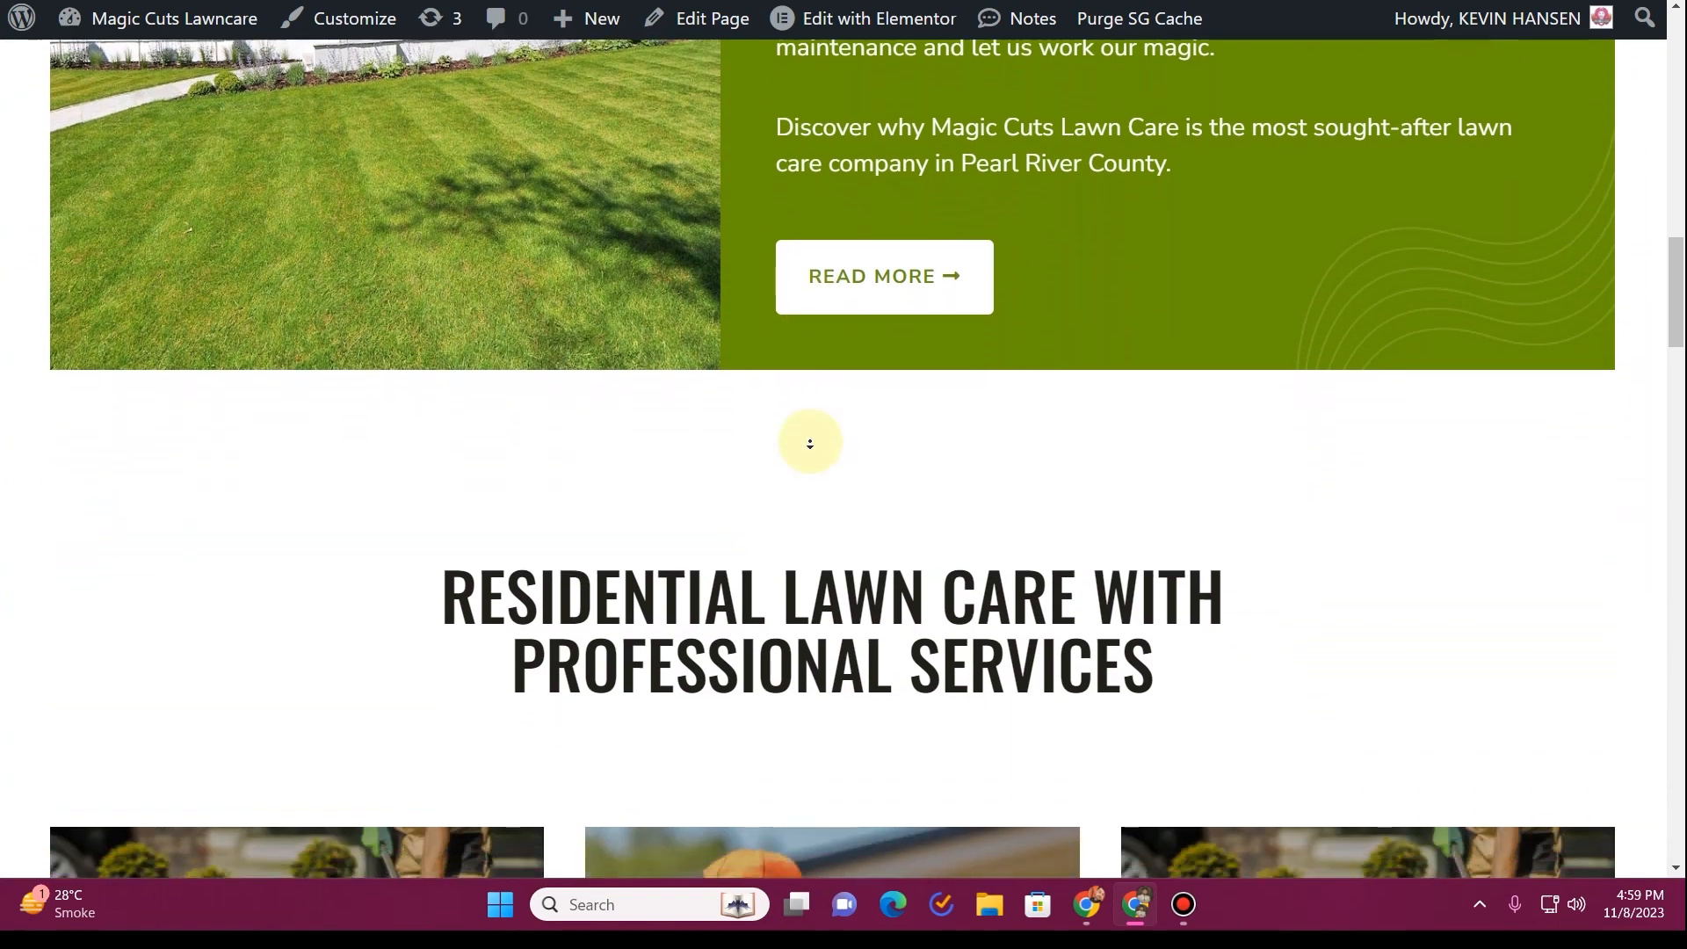
Look through the residential services section of the redesigned Magic Cuts Lawncare home page, down to "What Sets Us Apart?"
scroll(810, 454, "down", 6)
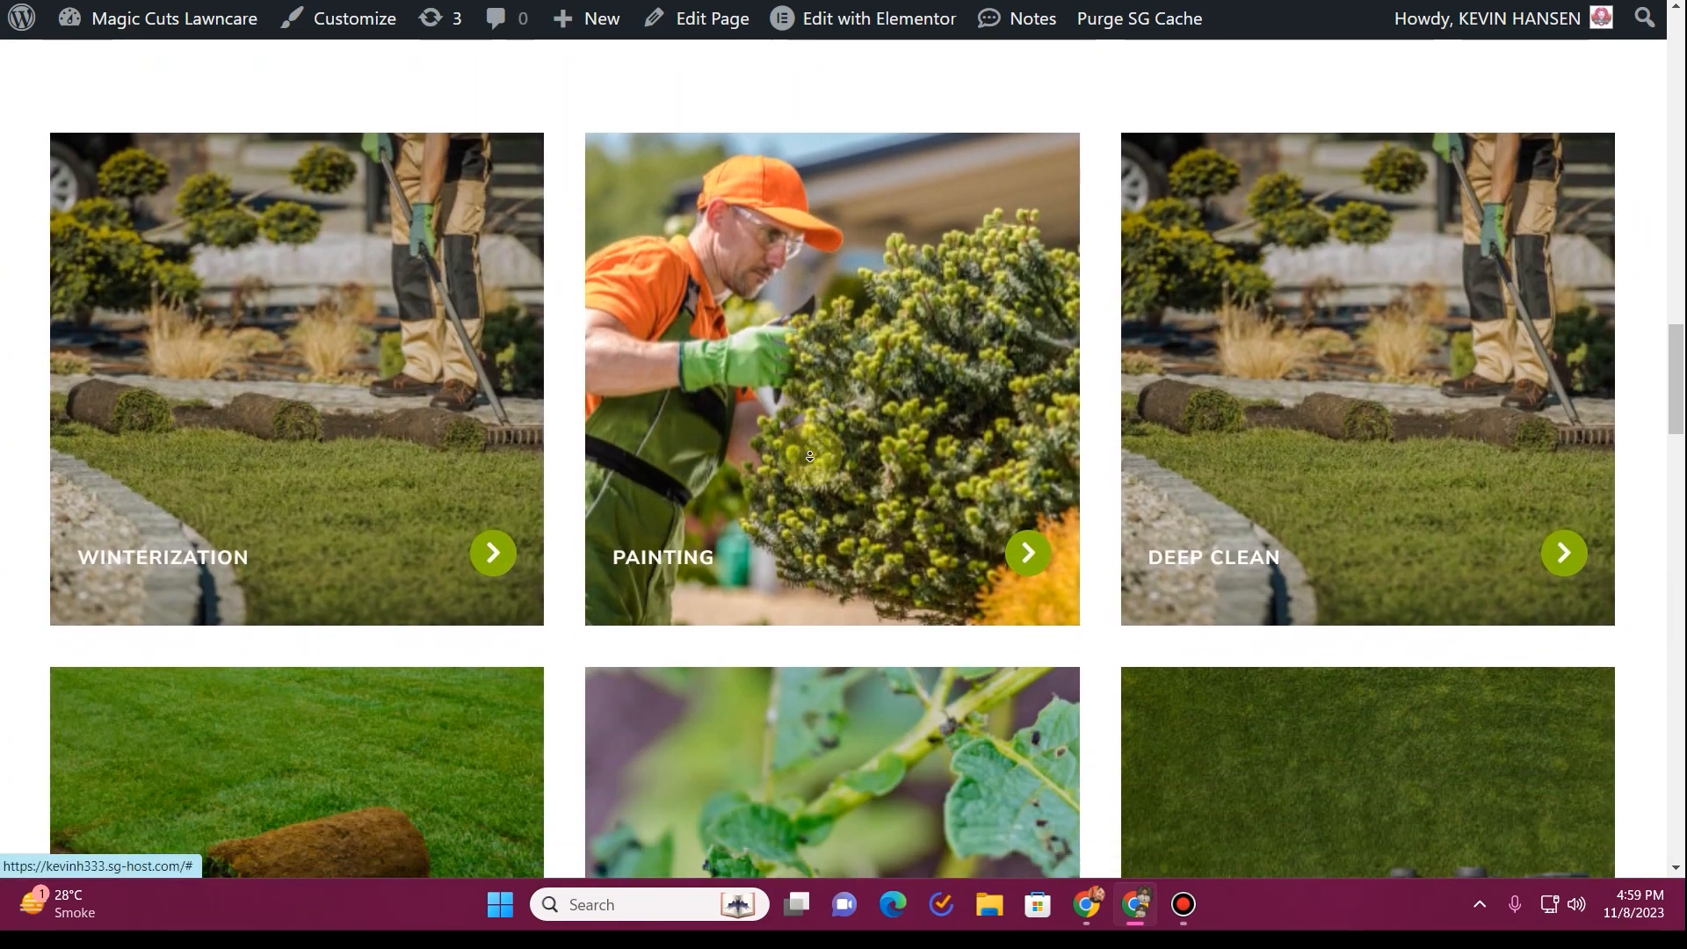
scroll(809, 458, "down", 5)
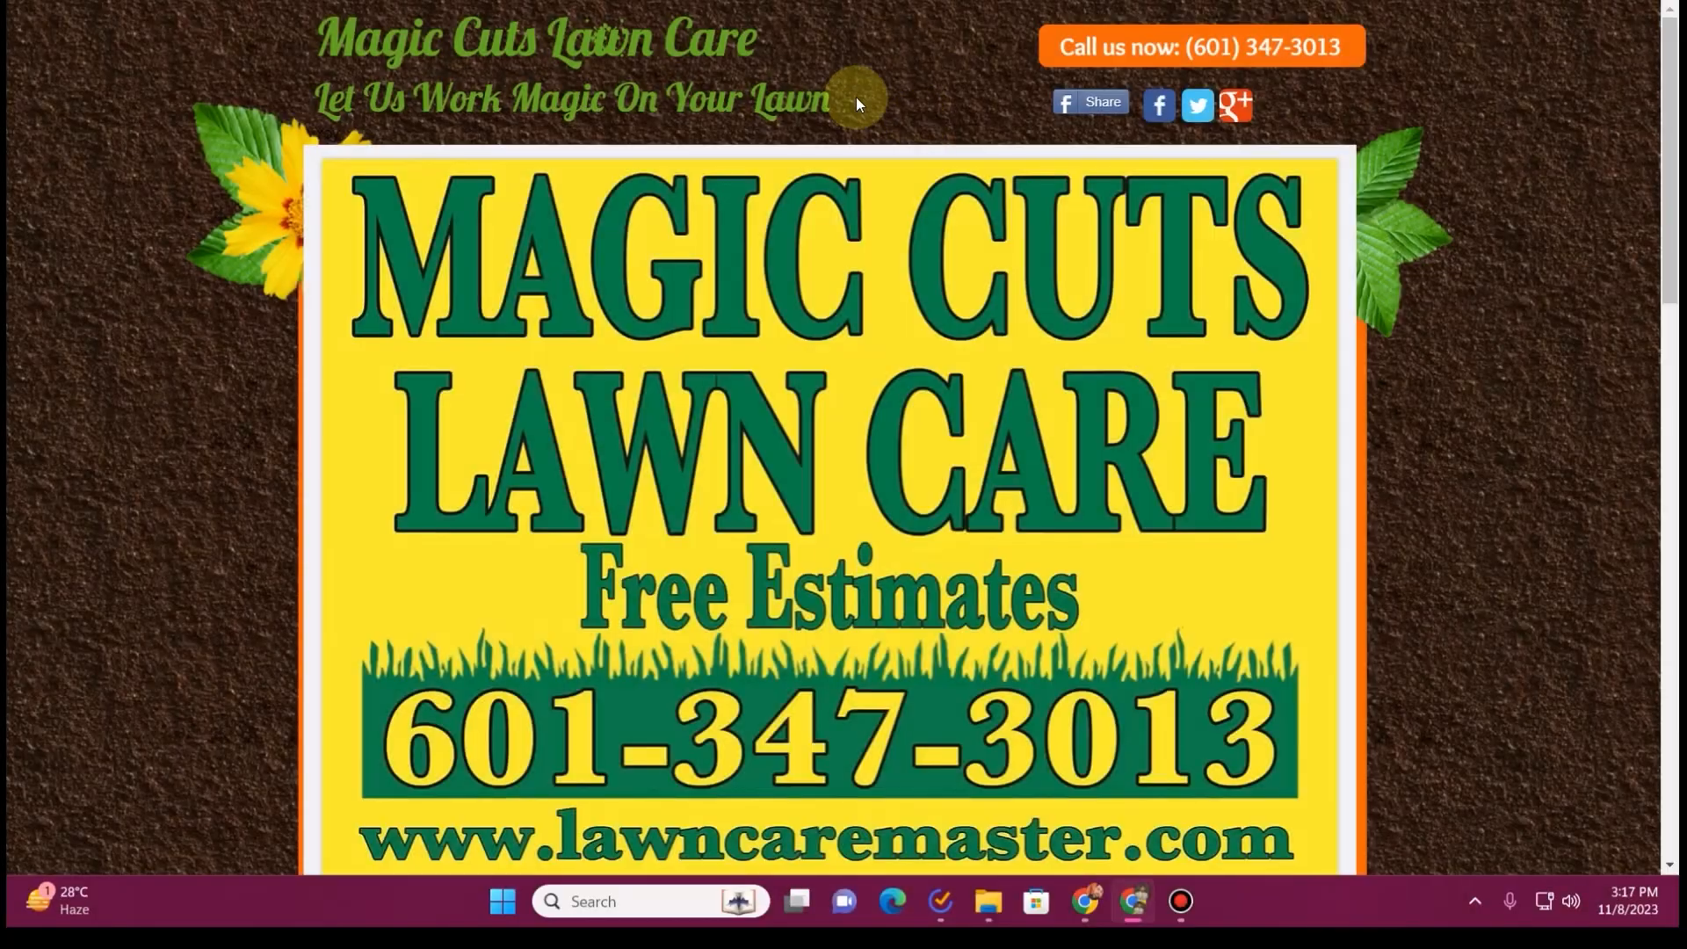
Examine the old lawncaremaster.com home page from the banner through its text sections to the footer
scroll(856, 97, "down", 15)
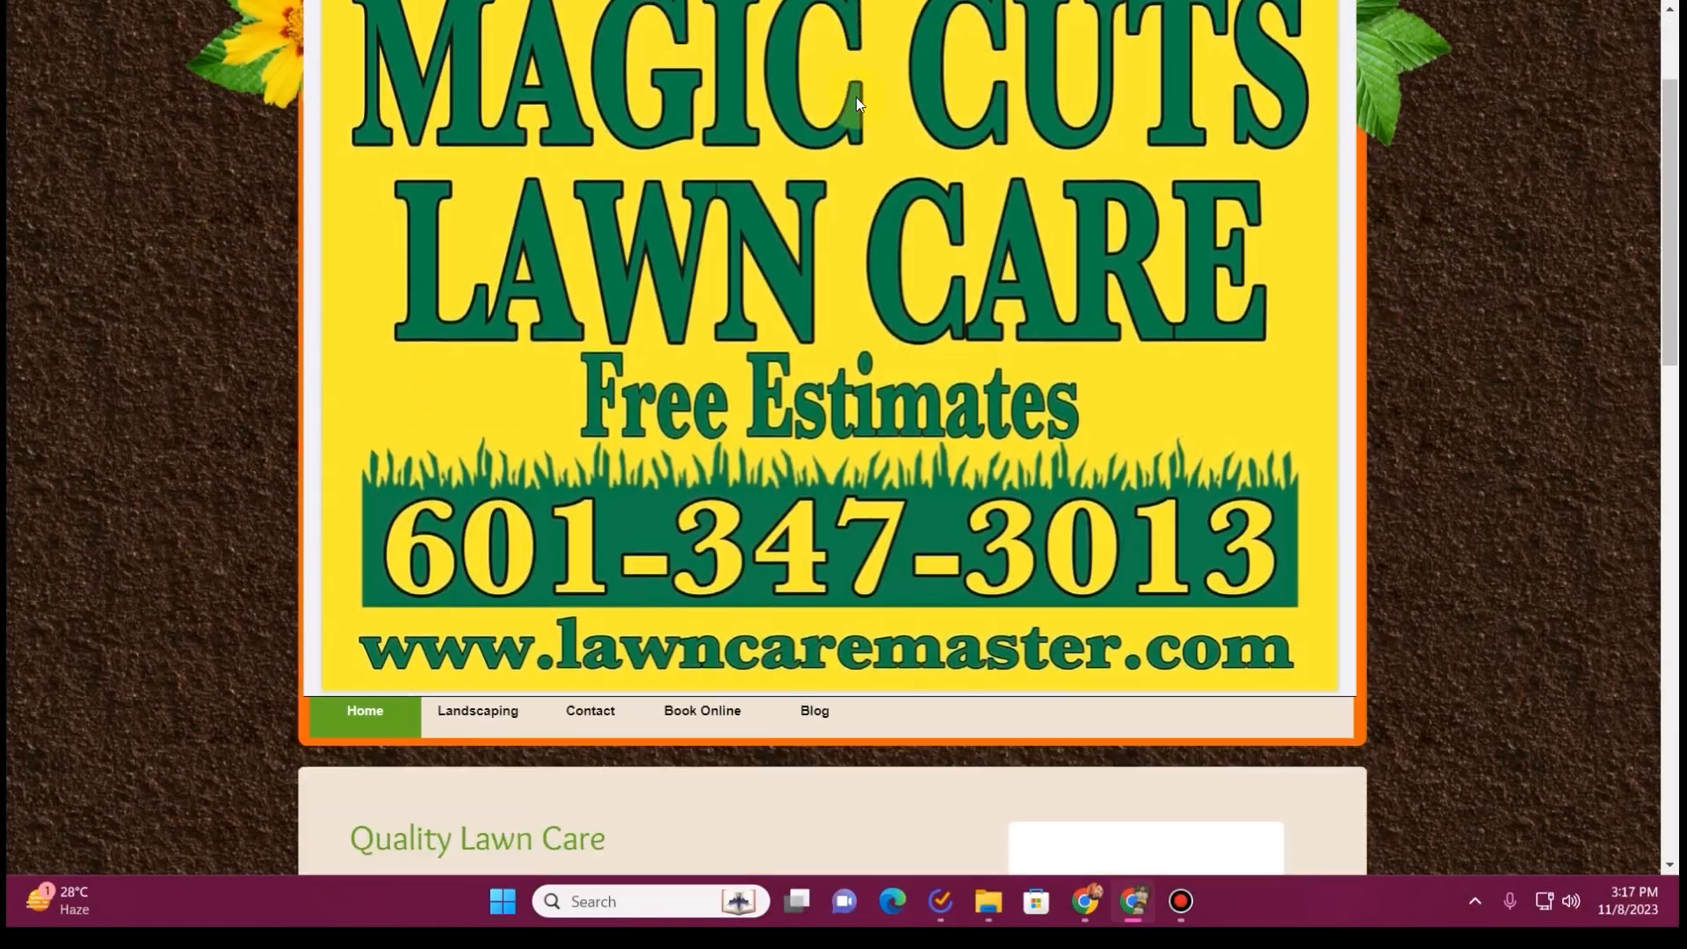
scroll(852, 220, "down", 4)
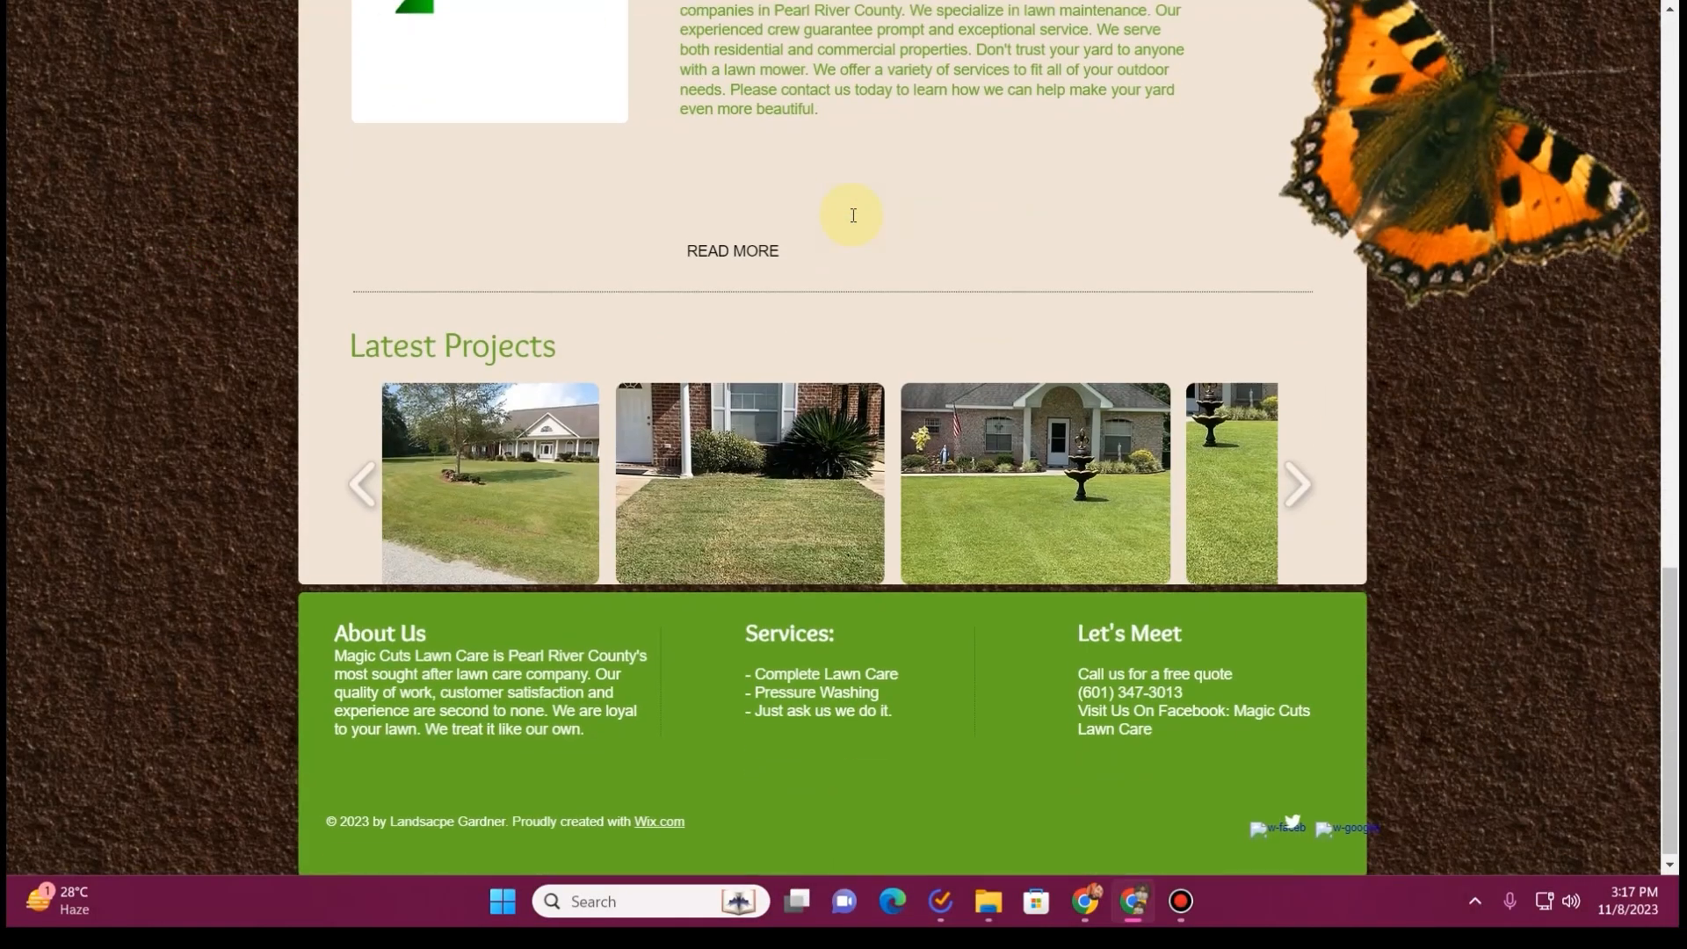
scroll(852, 226, "up", 5)
scroll(852, 226, "down", 5)
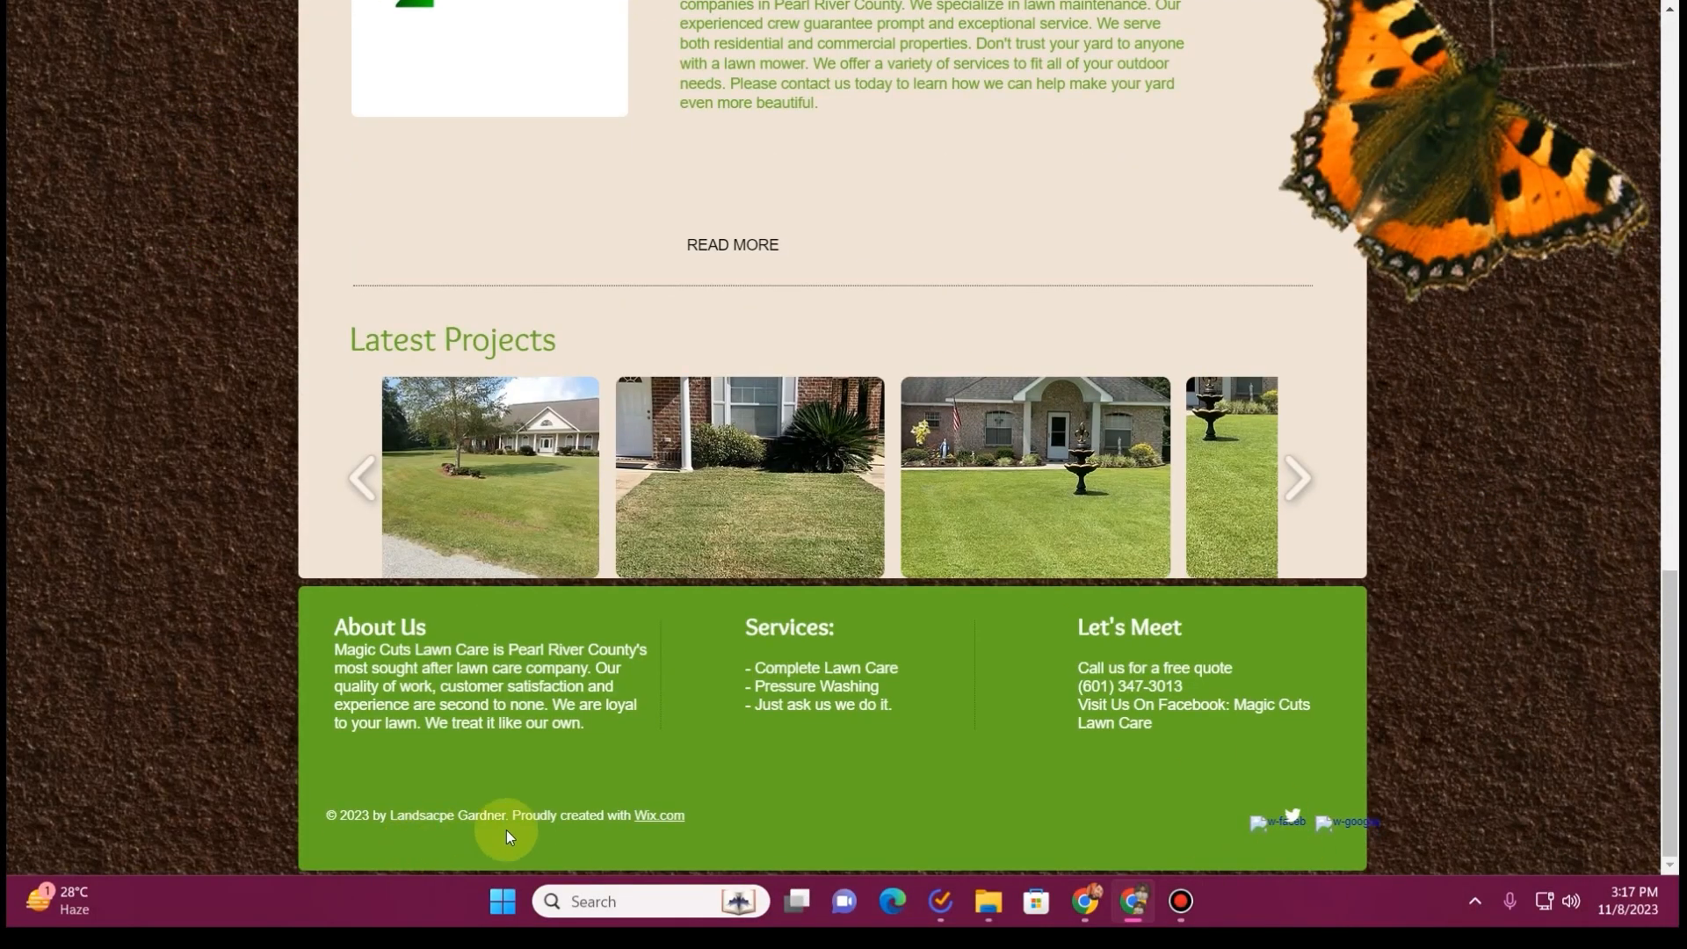
scroll(693, 718, "up", 15)
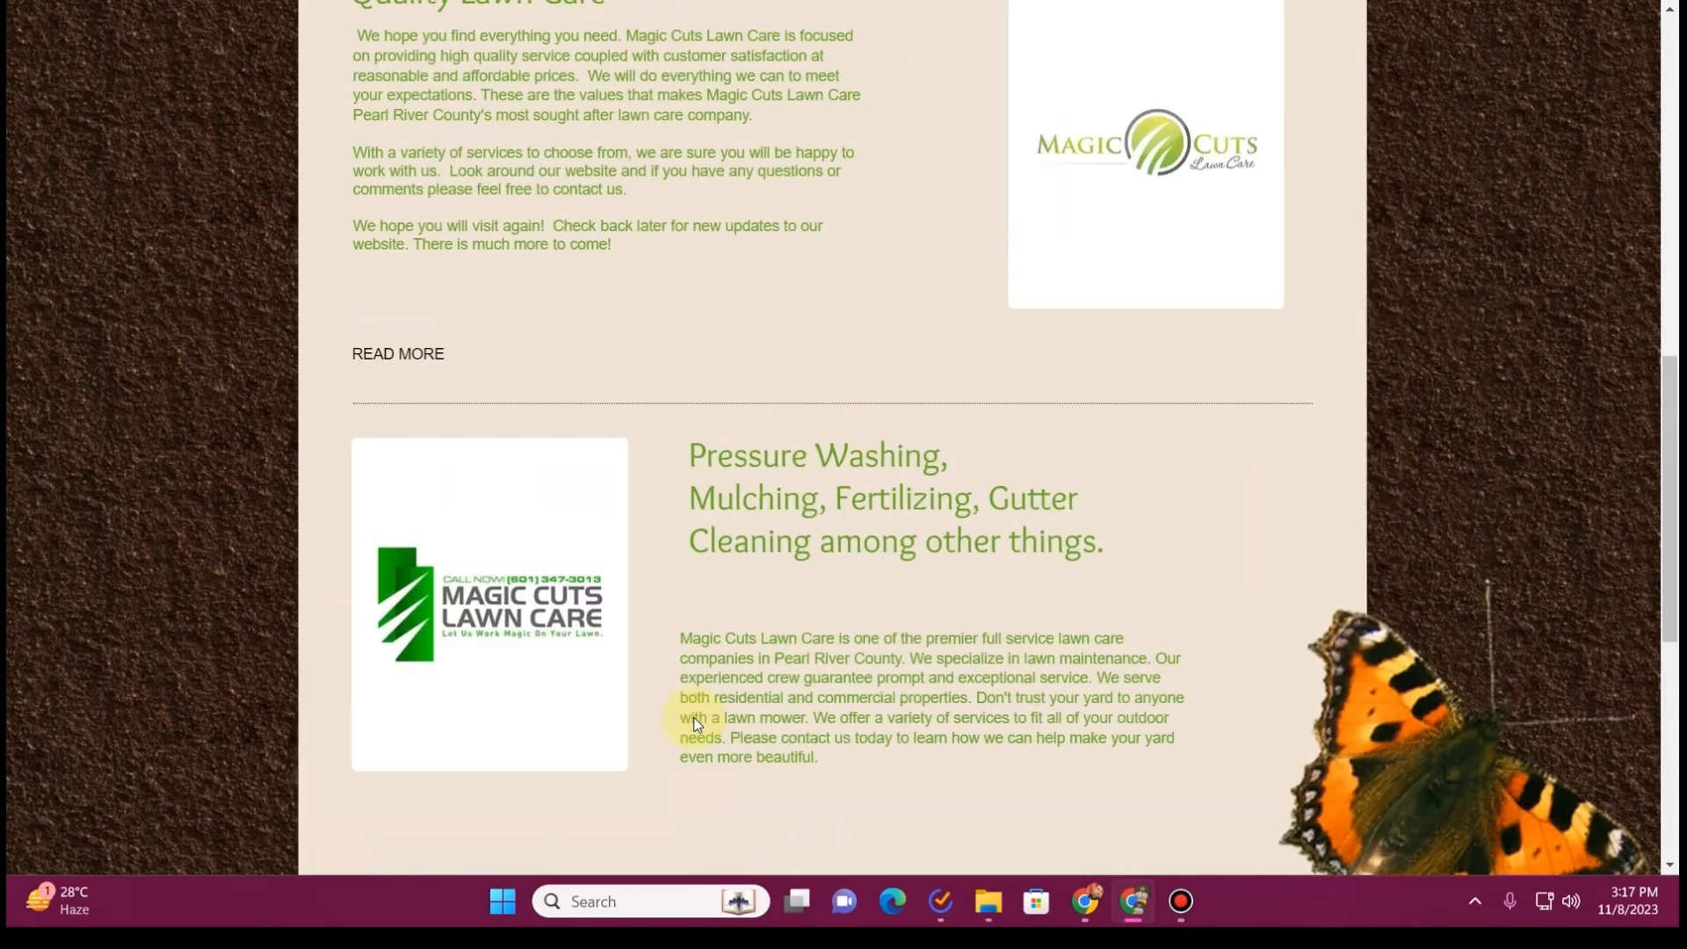
scroll(694, 720, "down", 5)
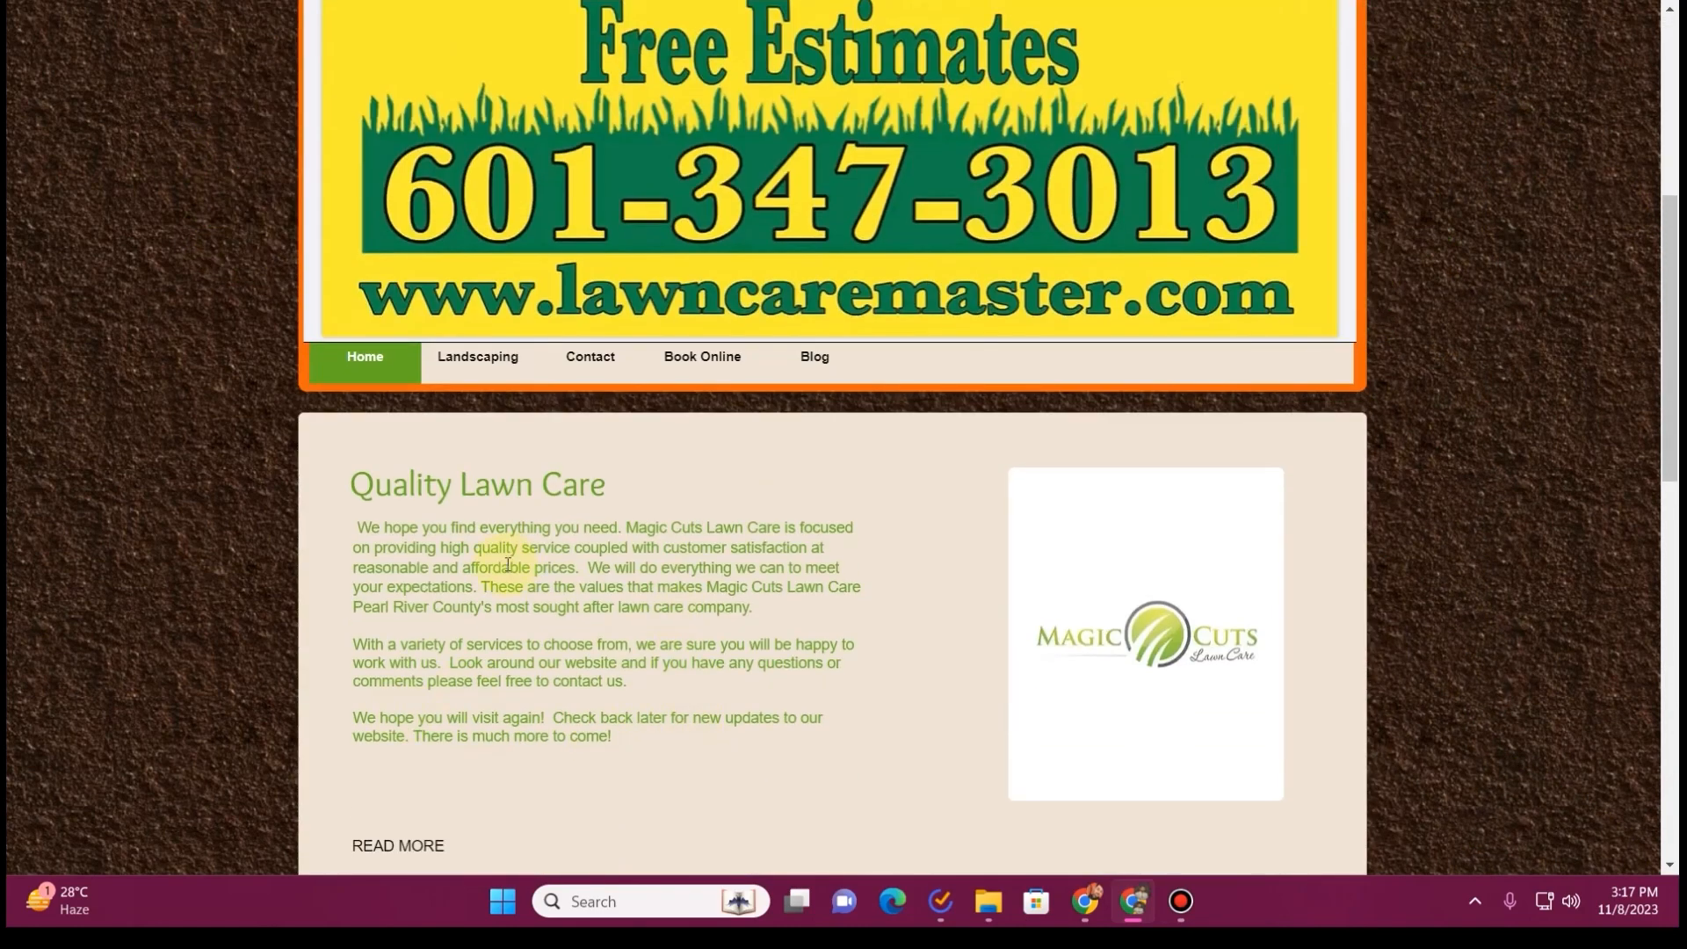
scroll(507, 565, "down", 5)
scroll(795, 286, "down", 5)
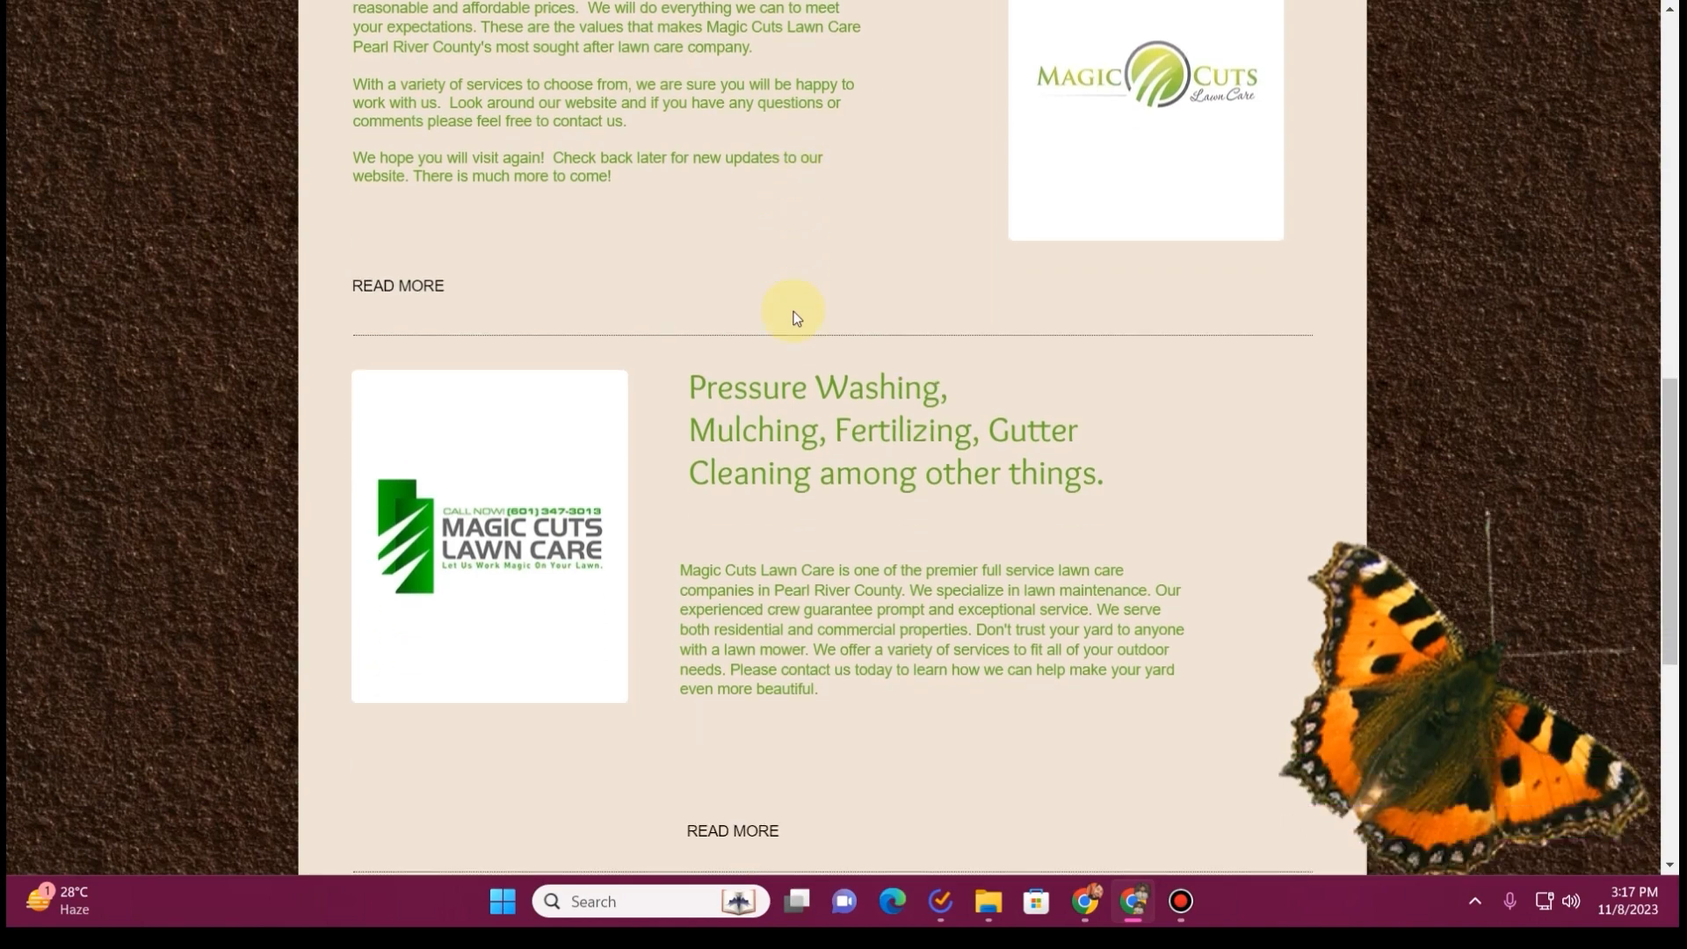
scroll(795, 313, "up", 5)
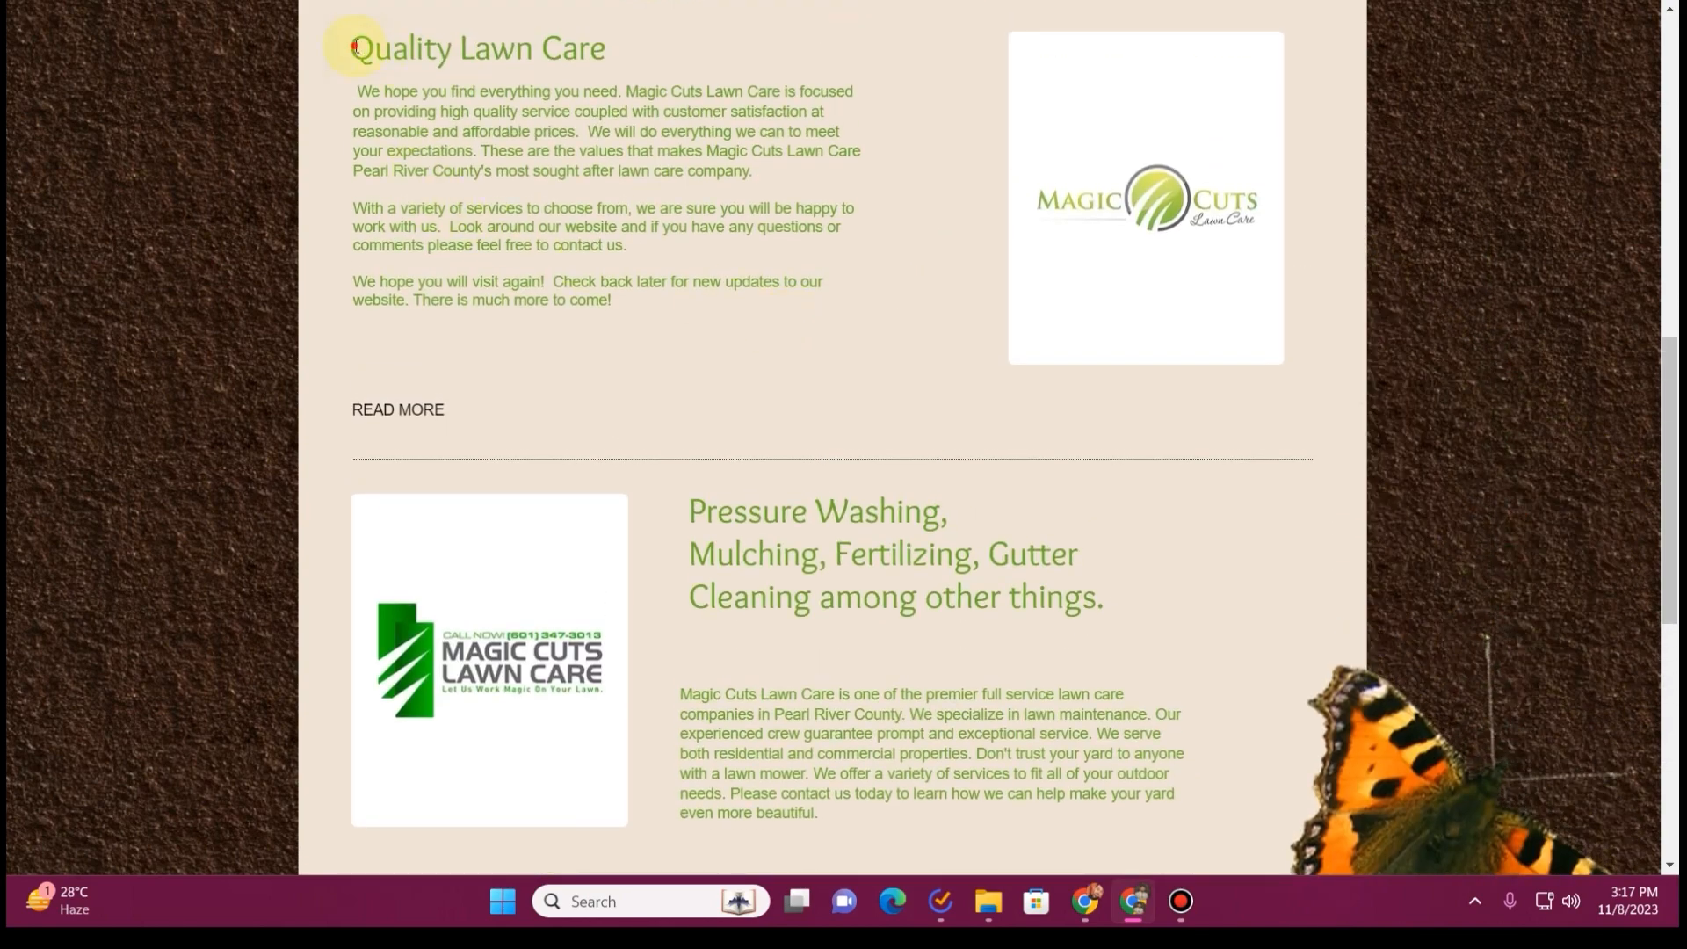
Highlight the Quality Lawn Care heading and paragraphs on the old home page and look over the page header
left_click_drag(354, 46, 798, 302)
scroll(723, 380, "up", 9)
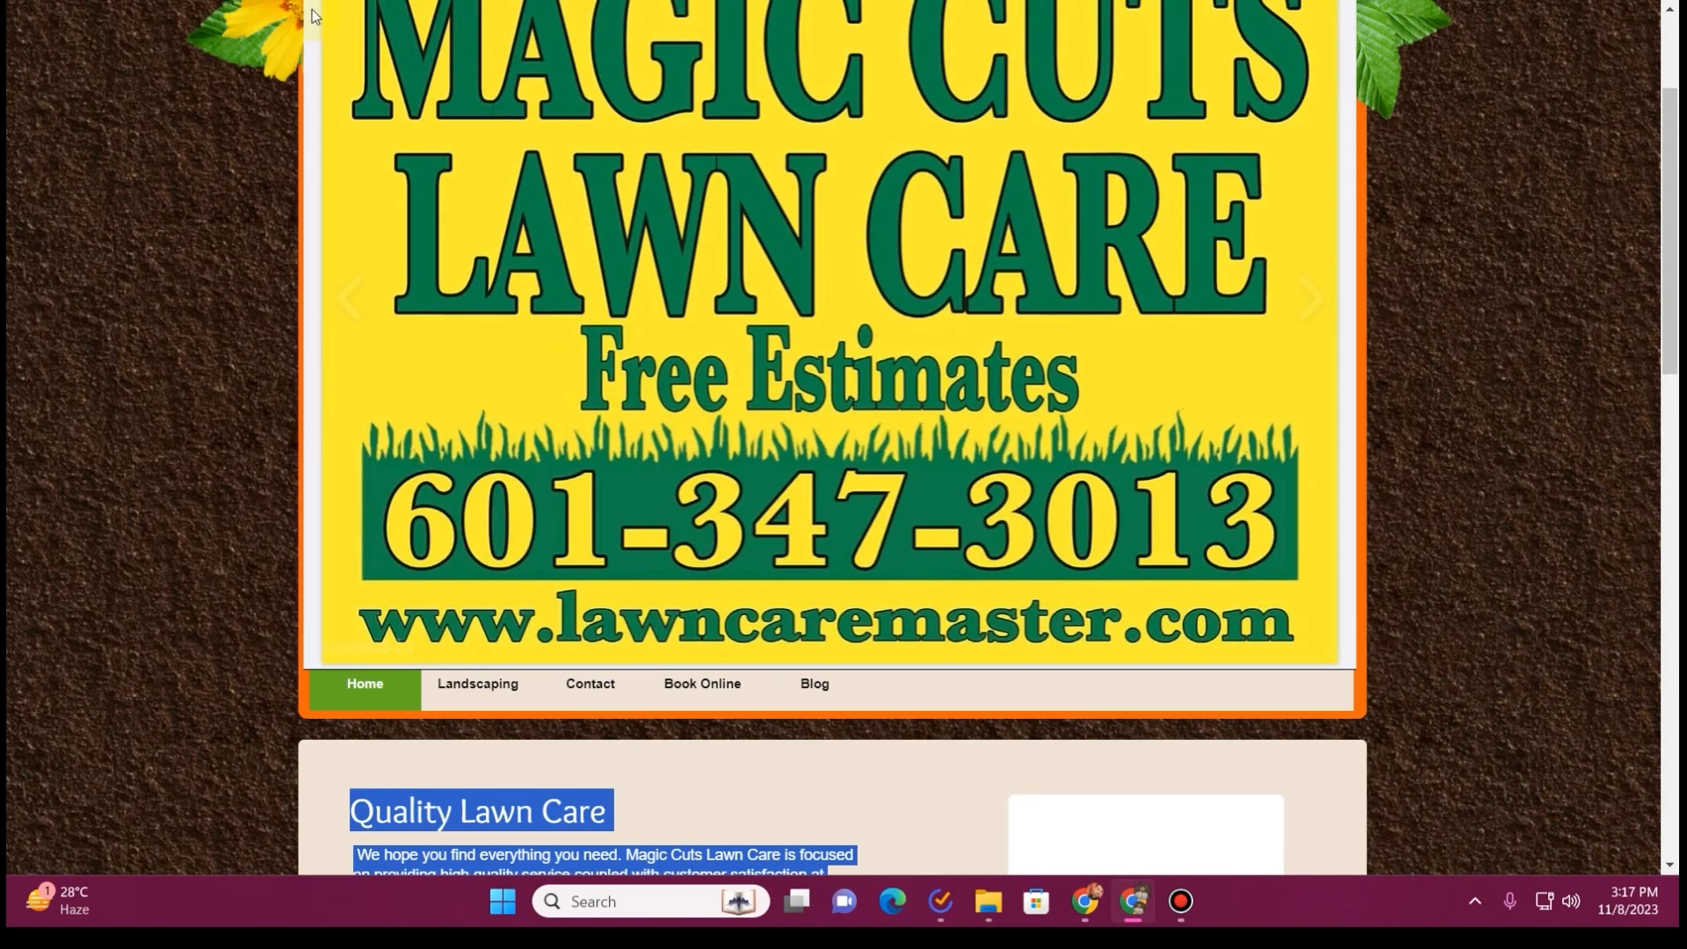
scroll(312, 16, "up", 3)
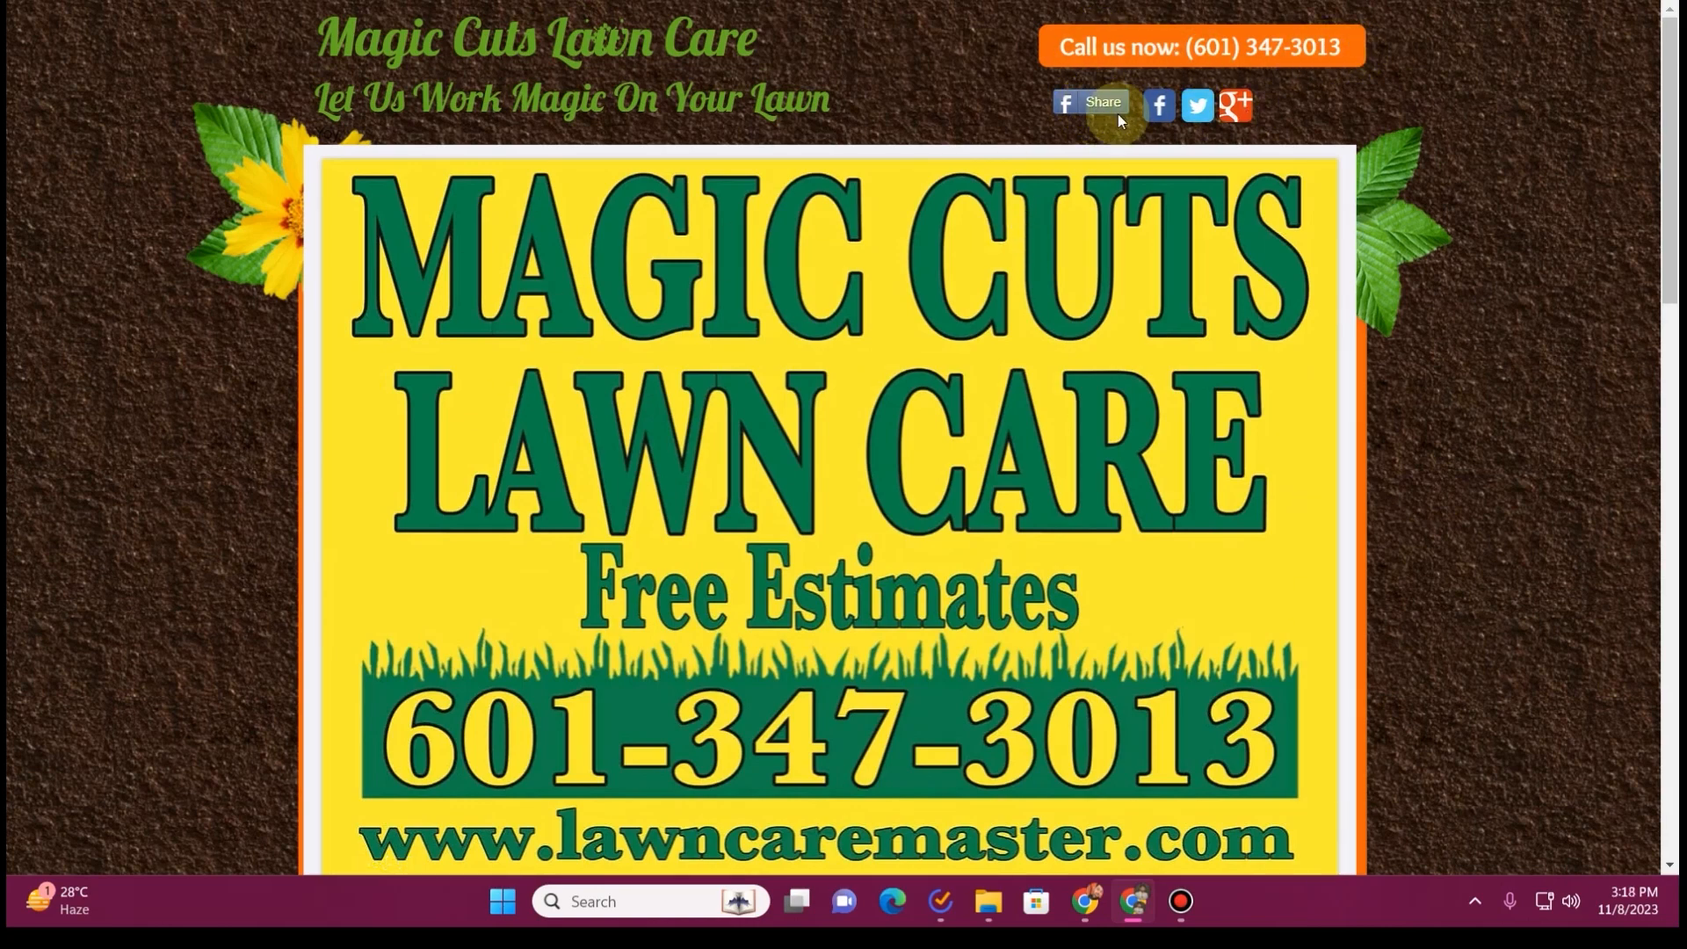
Highlight the Pressure Washing, Mulching, Fertilizing, Gutter Cleaning heading and browse the photos in the Latest Projects gallery
scroll(830, 328, "down", 10)
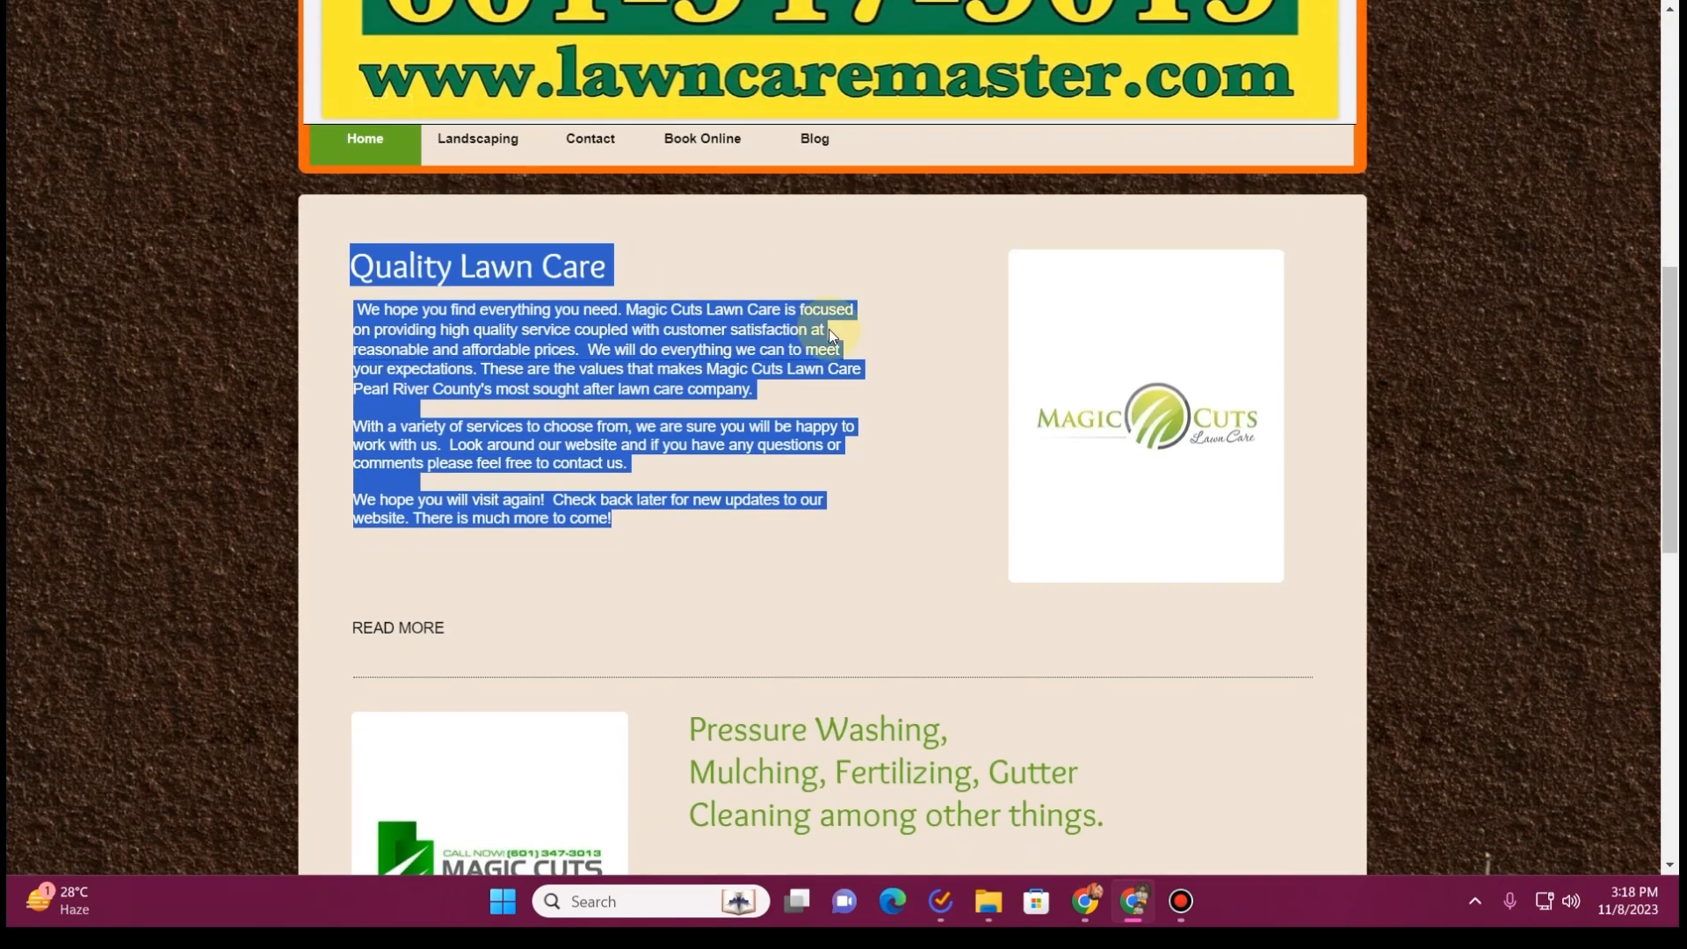
scroll(824, 345, "down", 2)
left_click(689, 394)
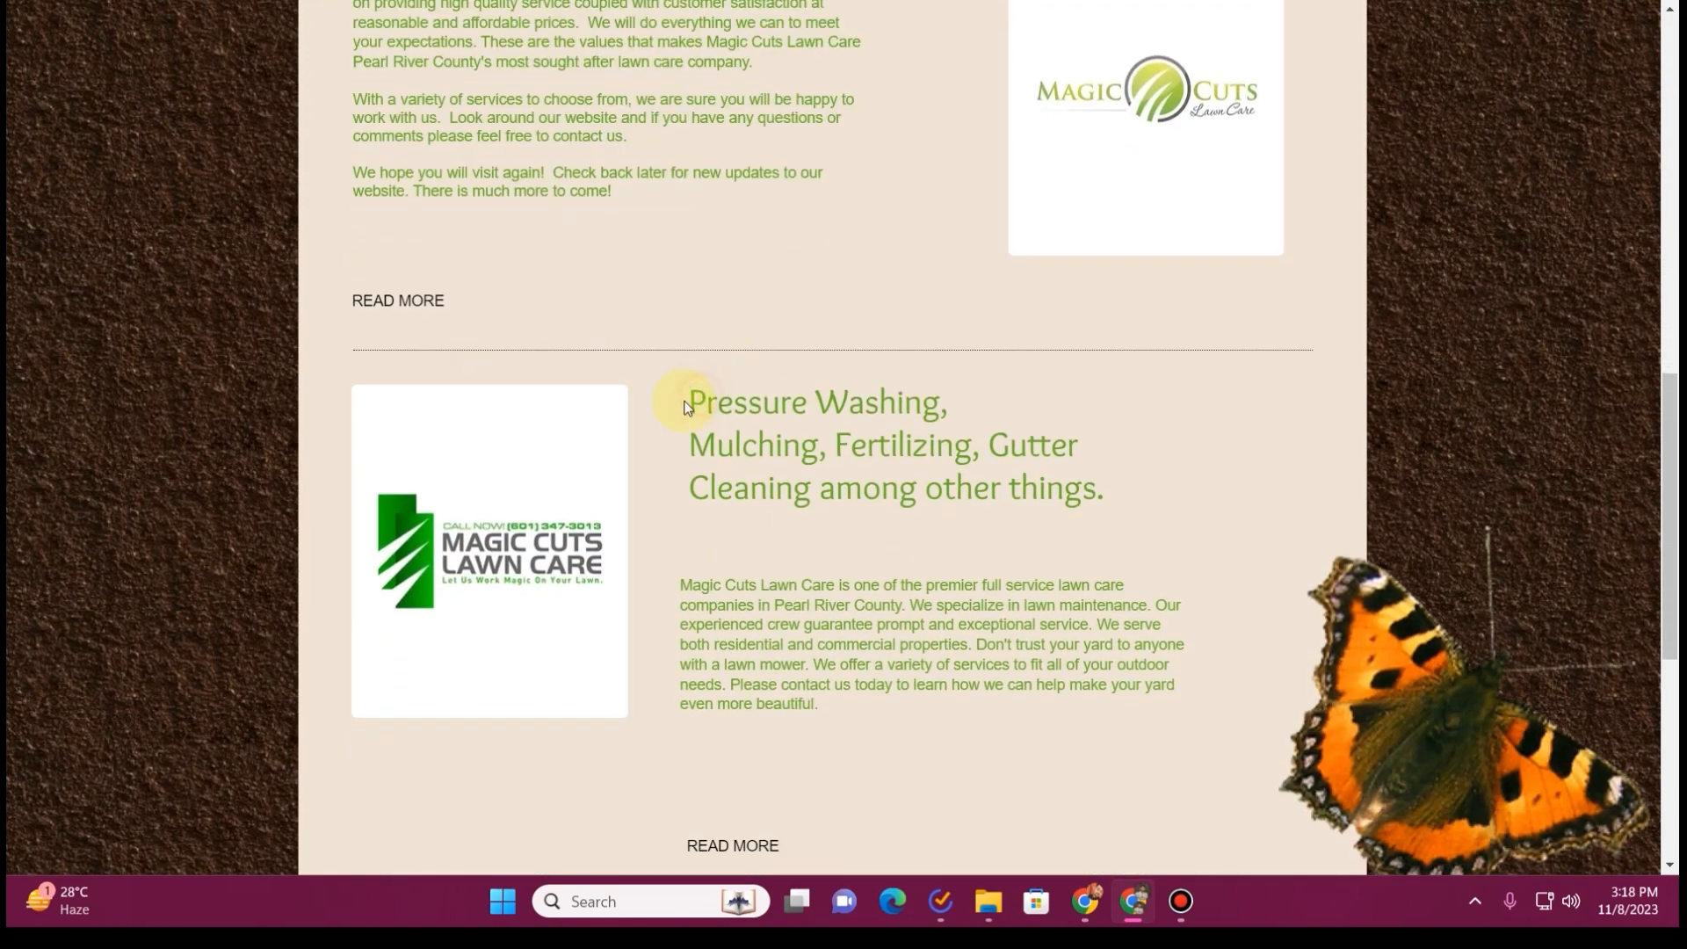
left_click_drag(762, 414, 1010, 541)
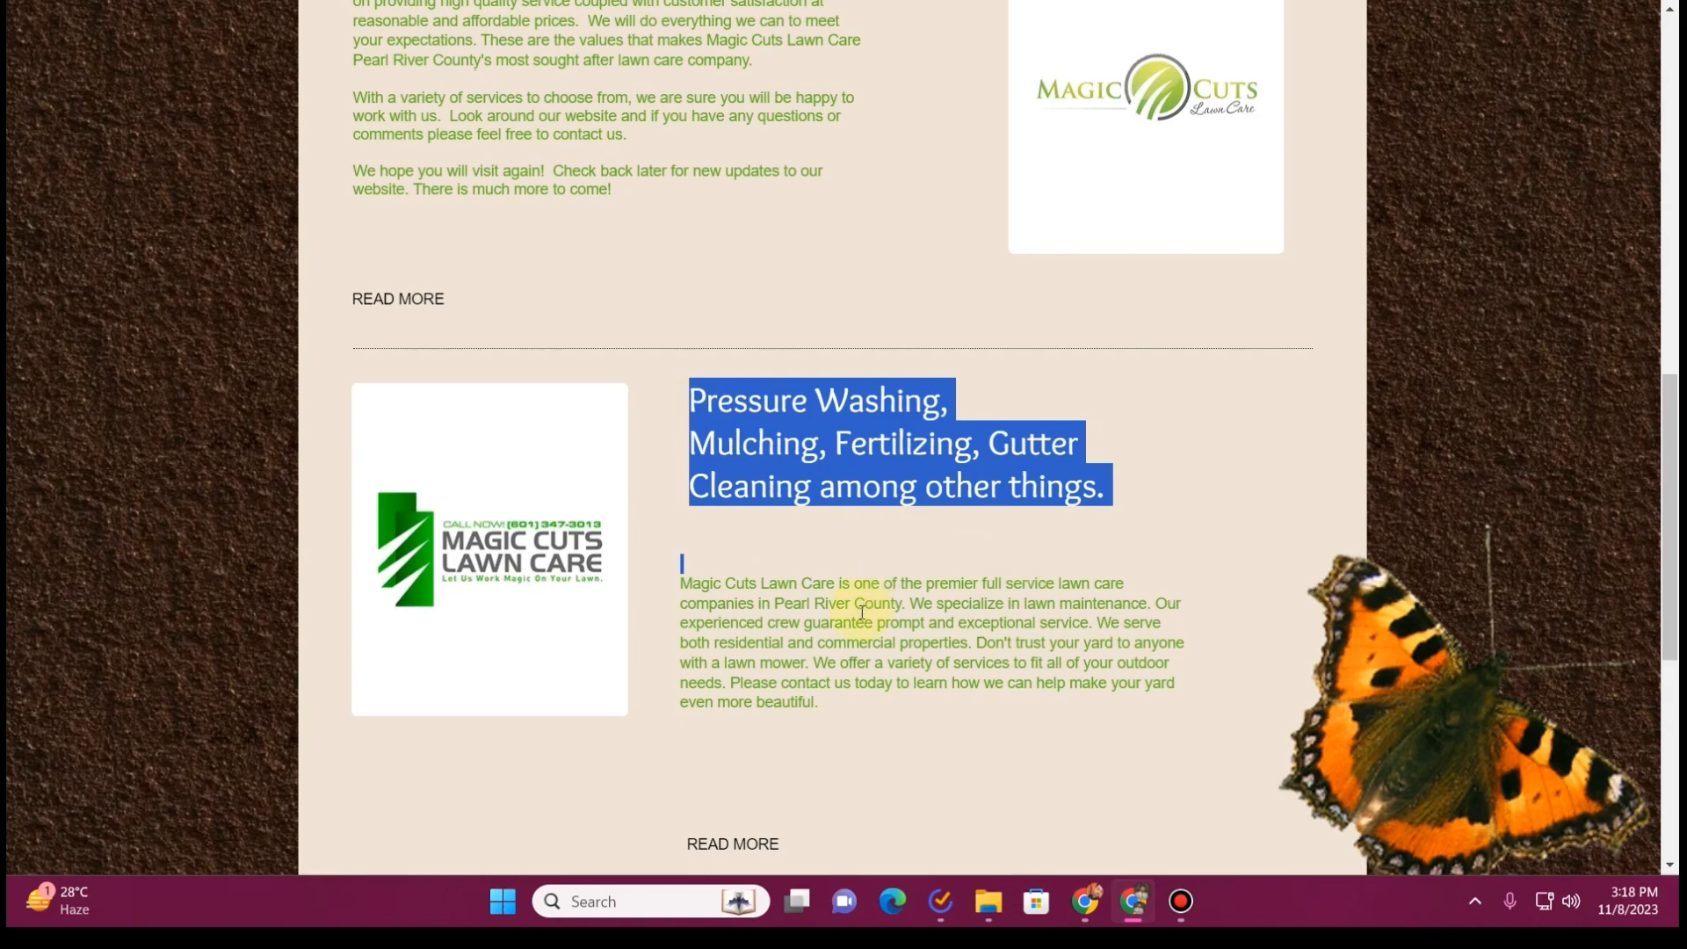
scroll(862, 606, "down", 7)
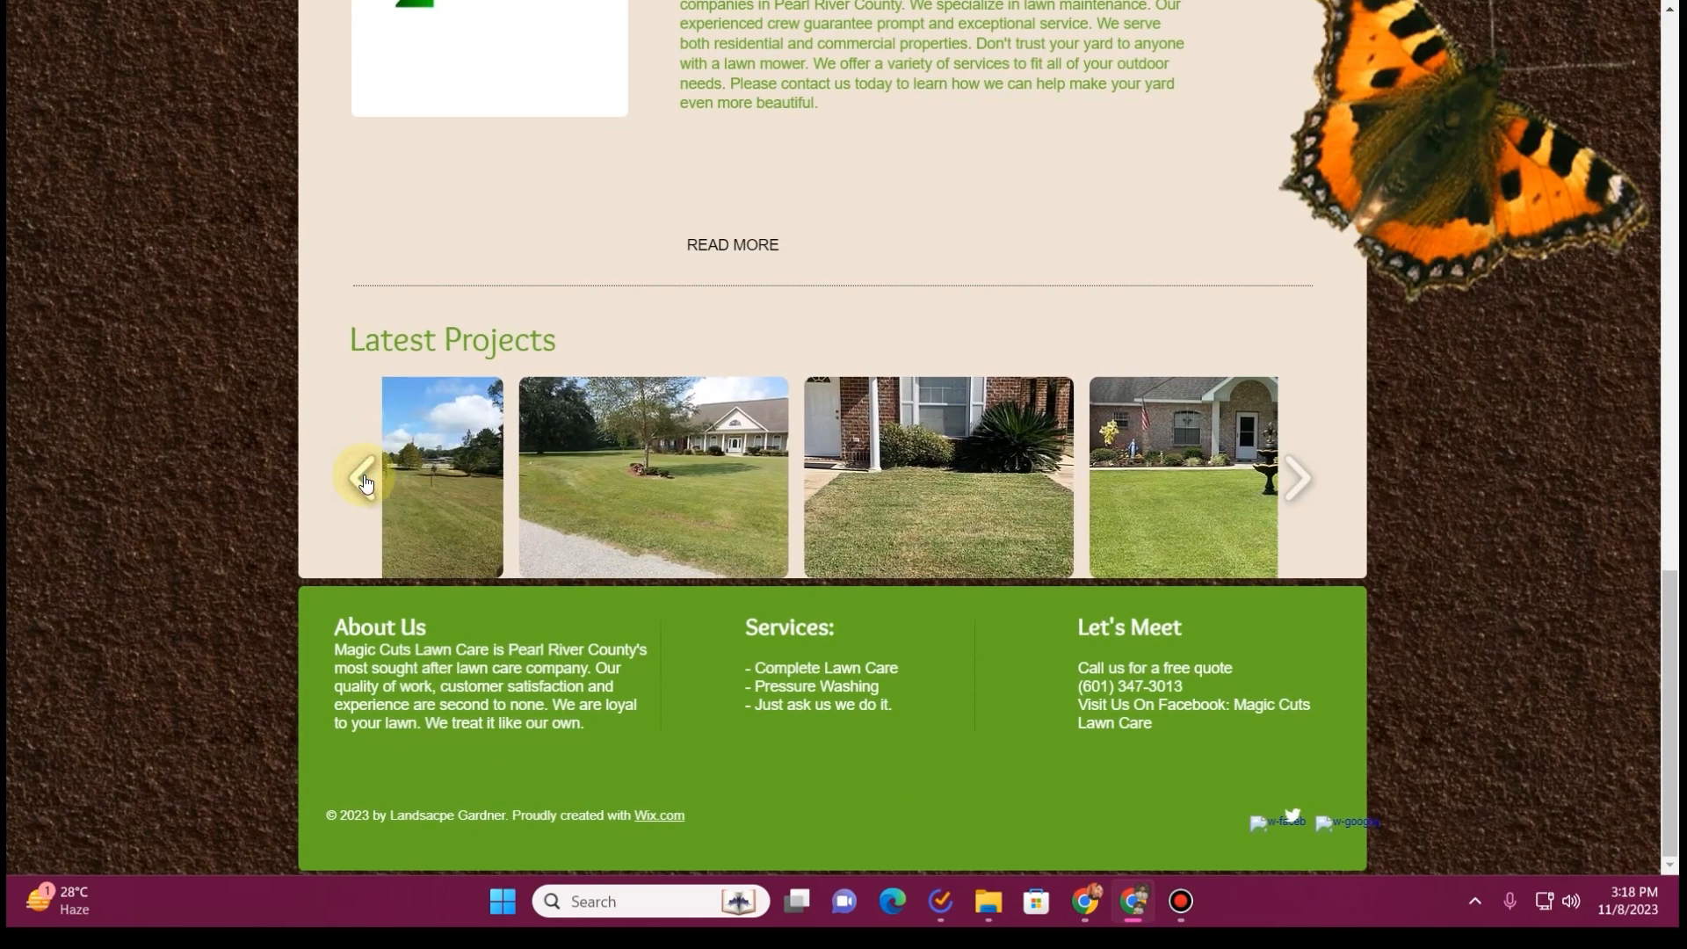
left_click(1299, 474)
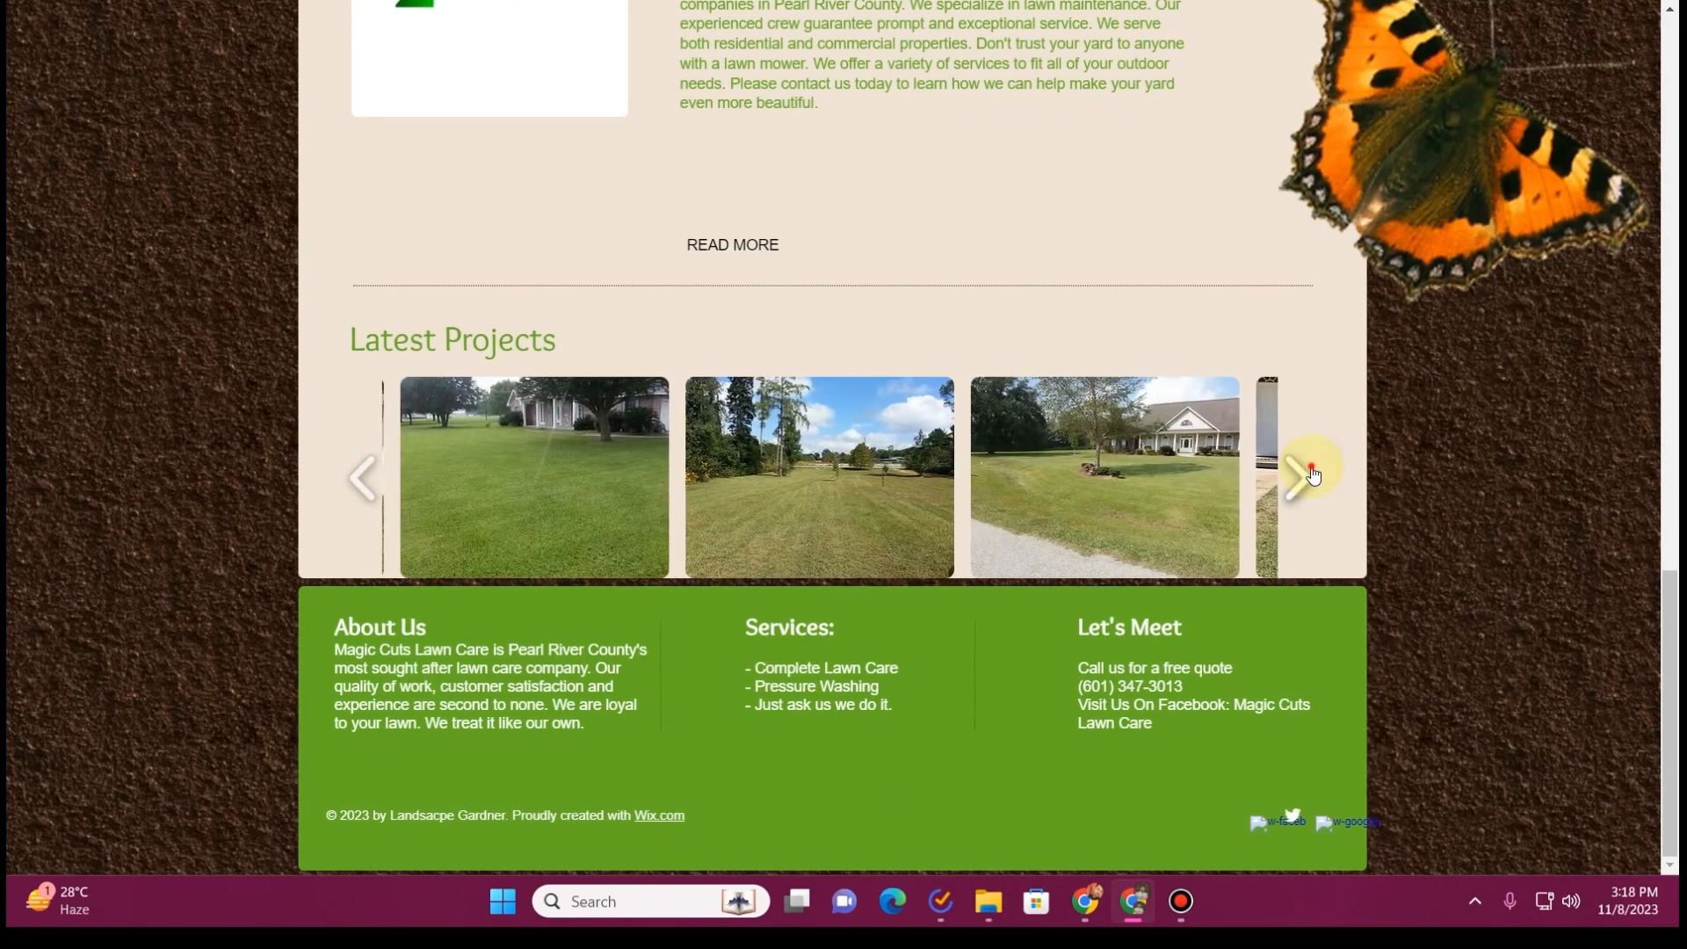
Open the old site's Landscaping page and highlight its heading and body text for review
scroll(475, 275, "up", 15)
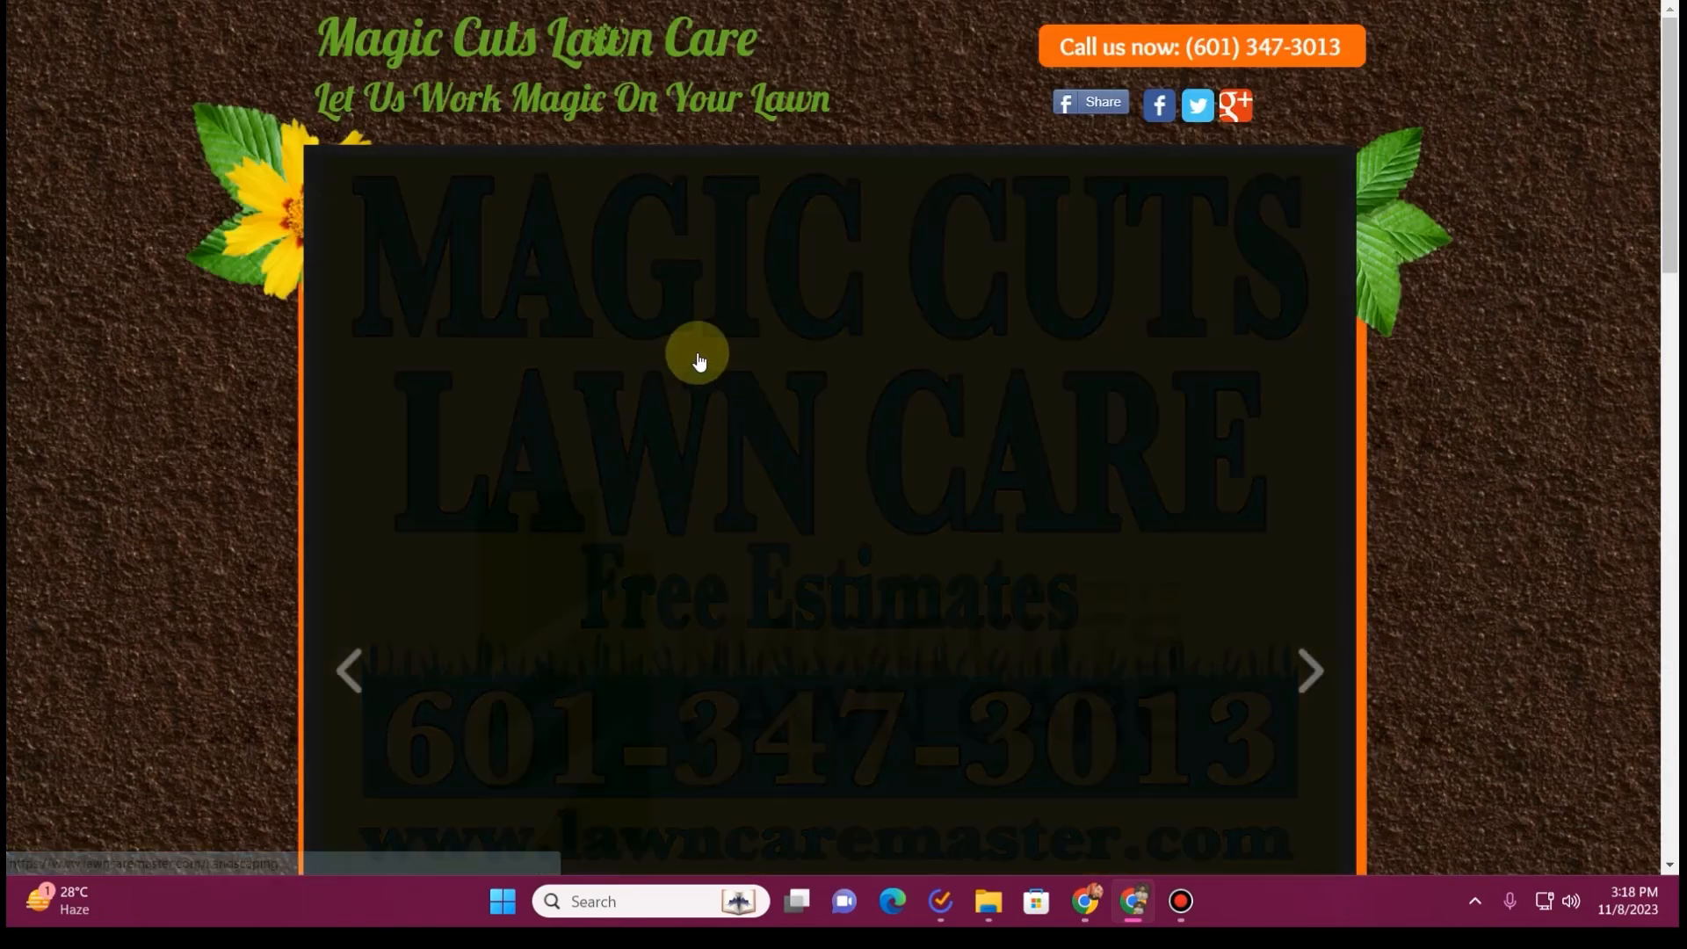
scroll(633, 375, "down", 1)
left_click(633, 375)
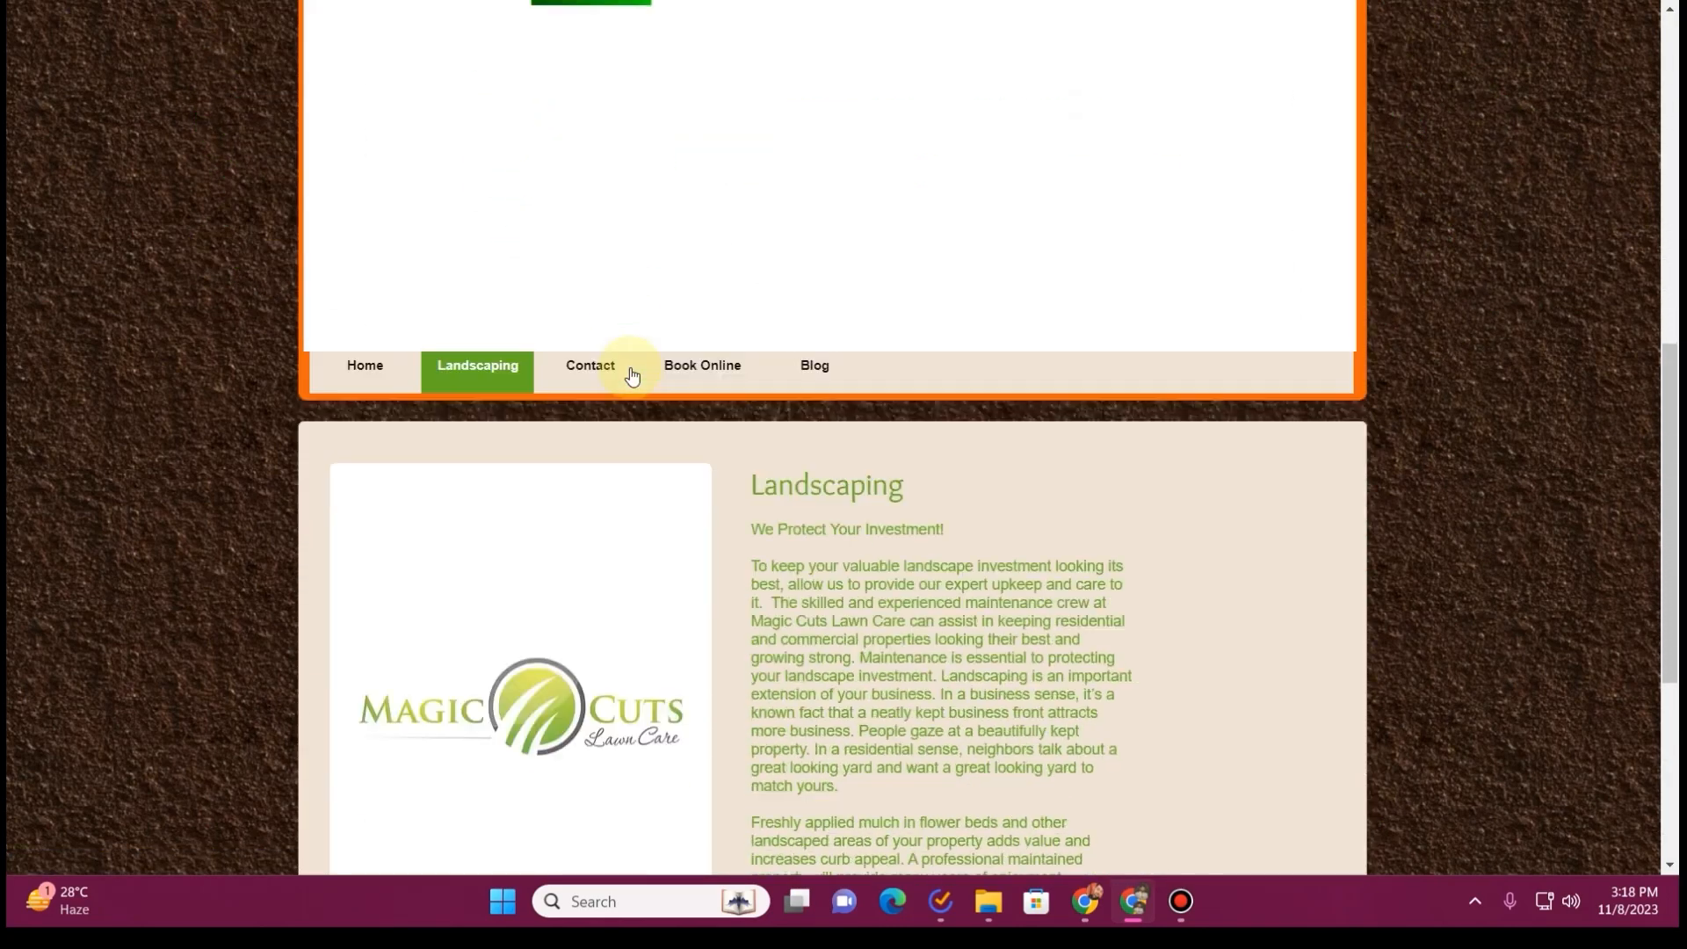
scroll(787, 440, "down", 3)
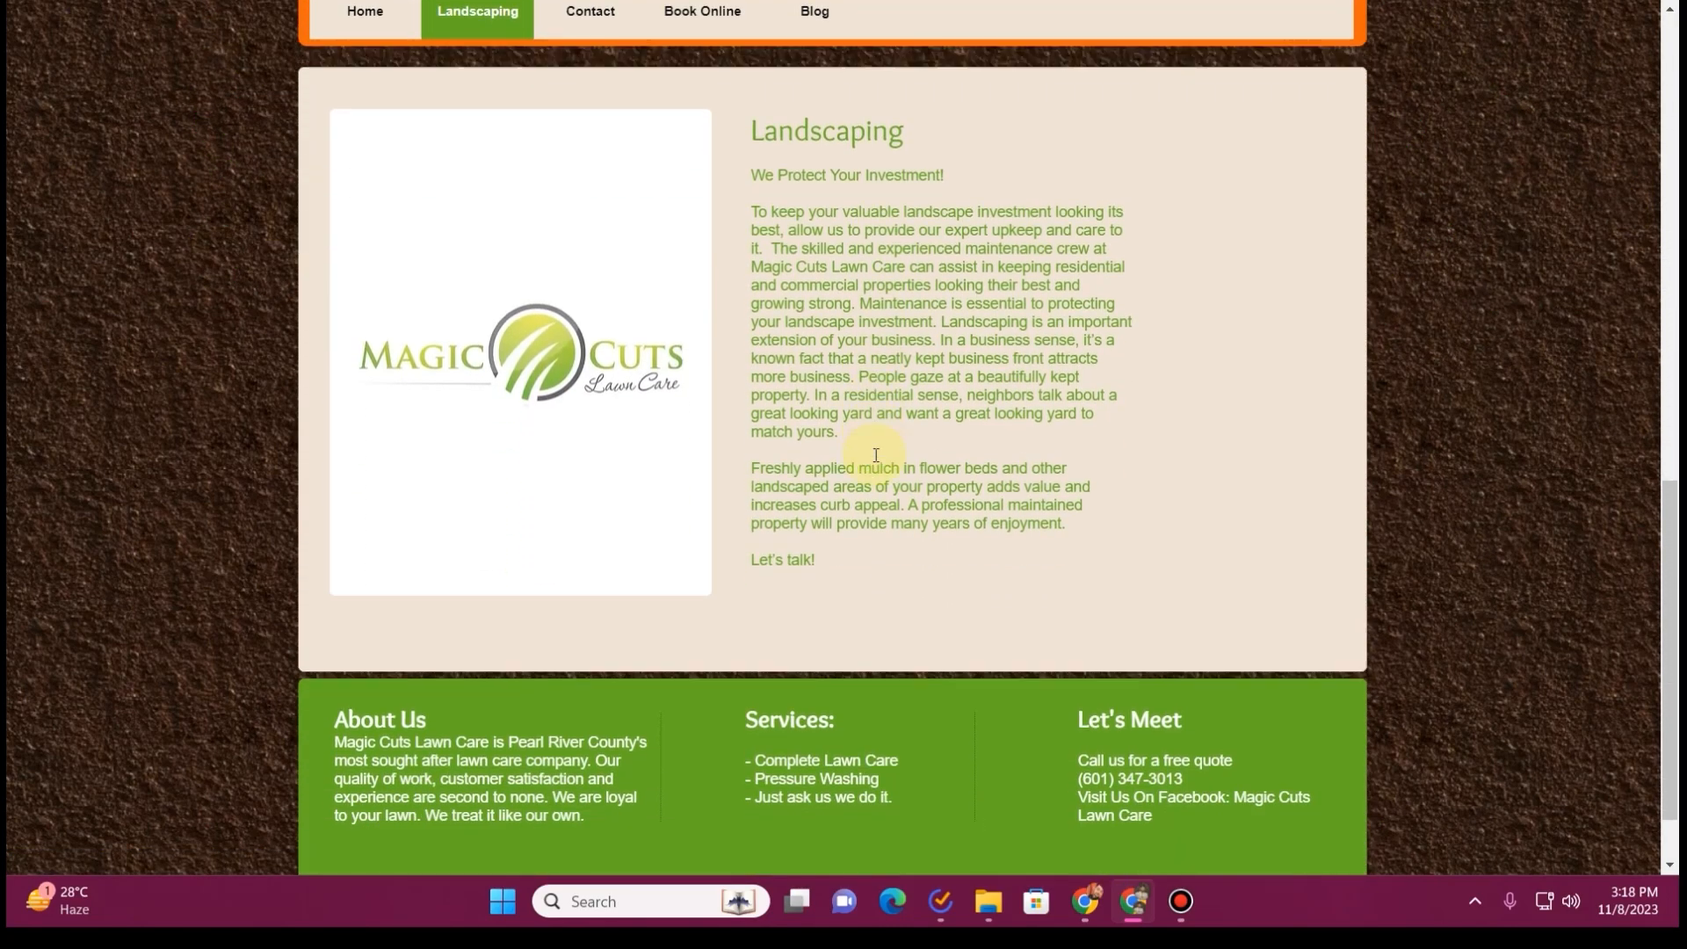
scroll(874, 489, "up", 1)
left_click_drag(752, 255, 1030, 668)
Open the Contact page and examine its empty area, the Let's Talk details and the contact form
scroll(756, 491, "up", 4)
scroll(710, 499, "down", 2)
left_click(597, 341)
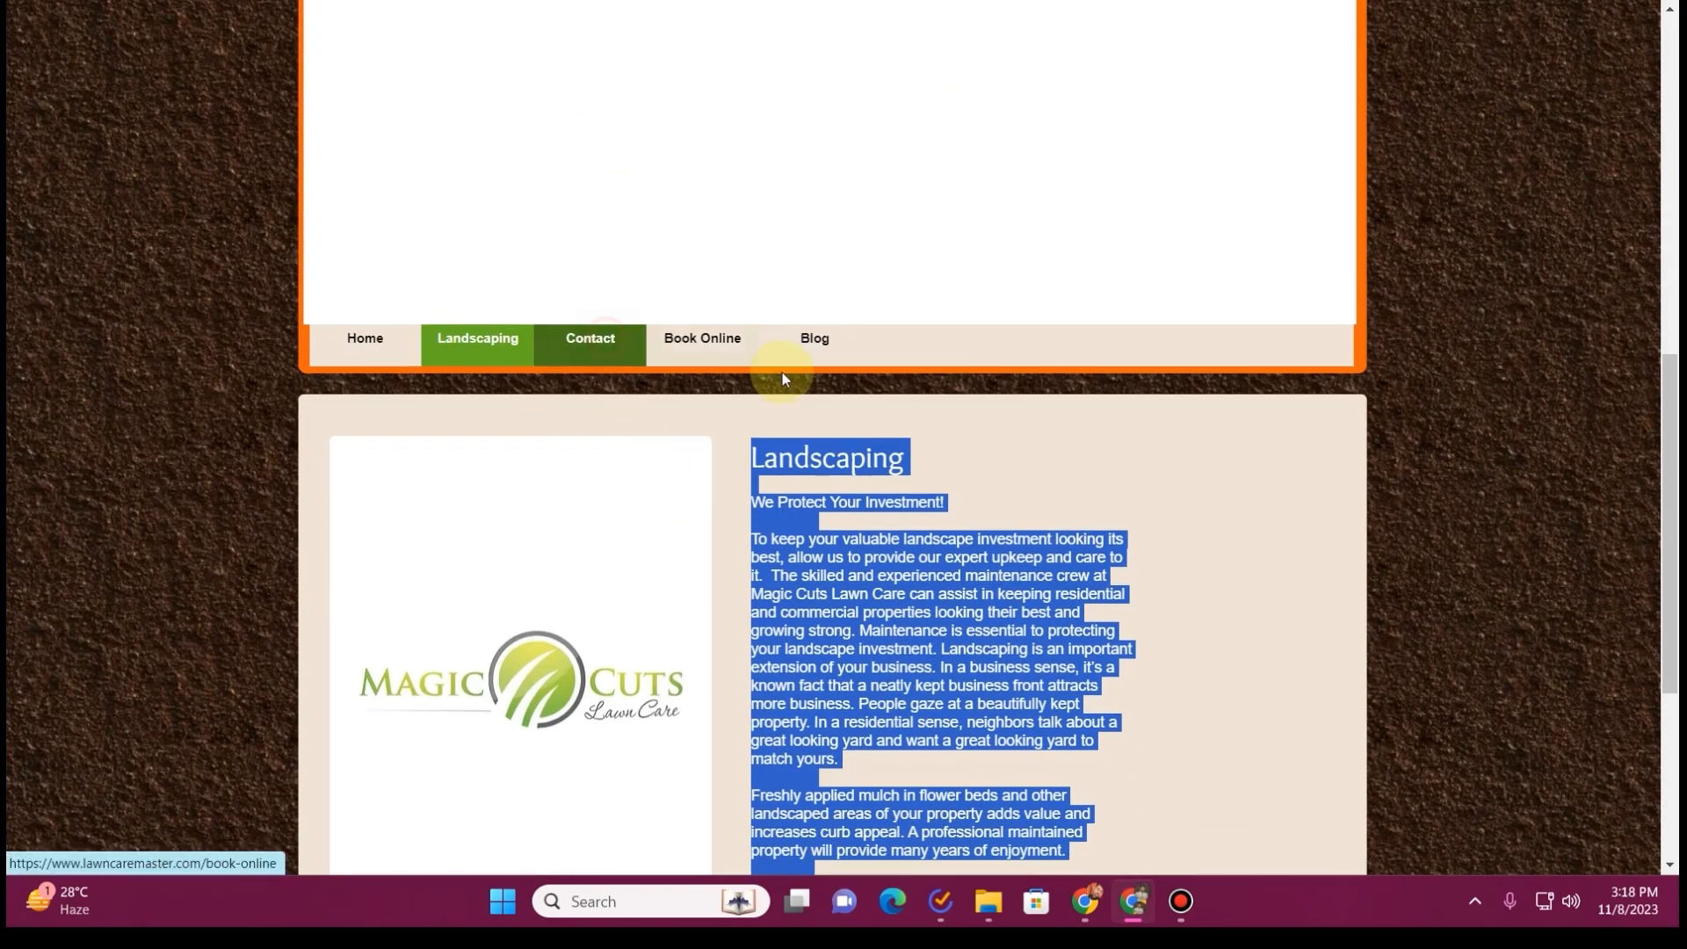
scroll(755, 460, "down", 10)
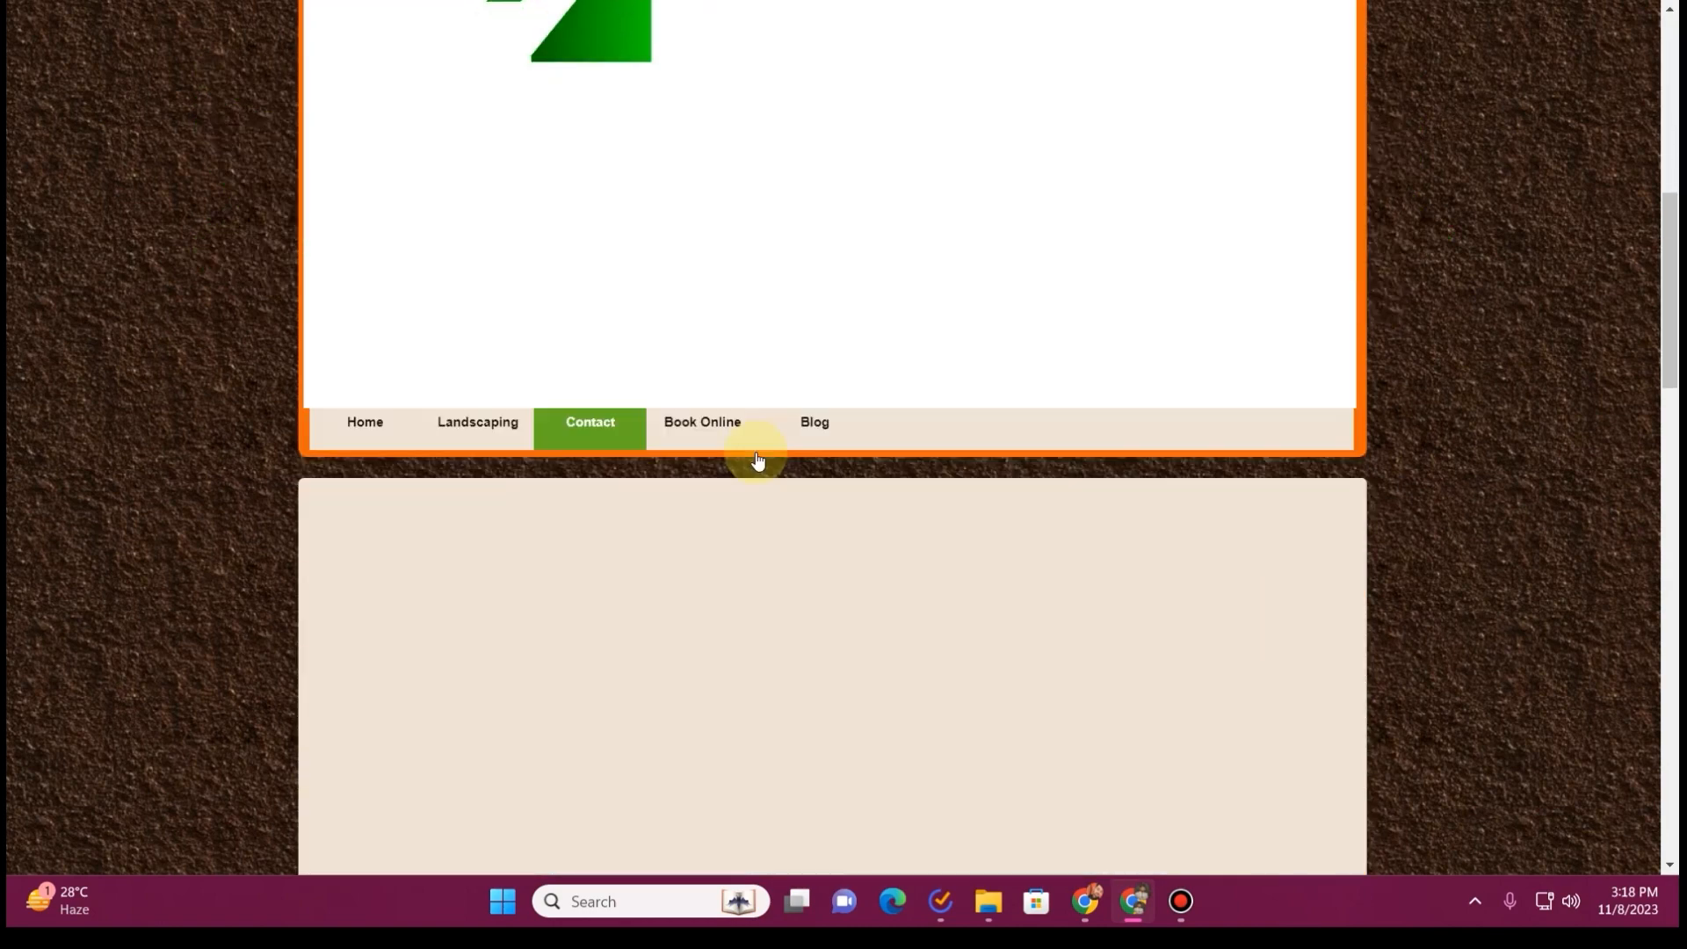
scroll(756, 457, "down", 15)
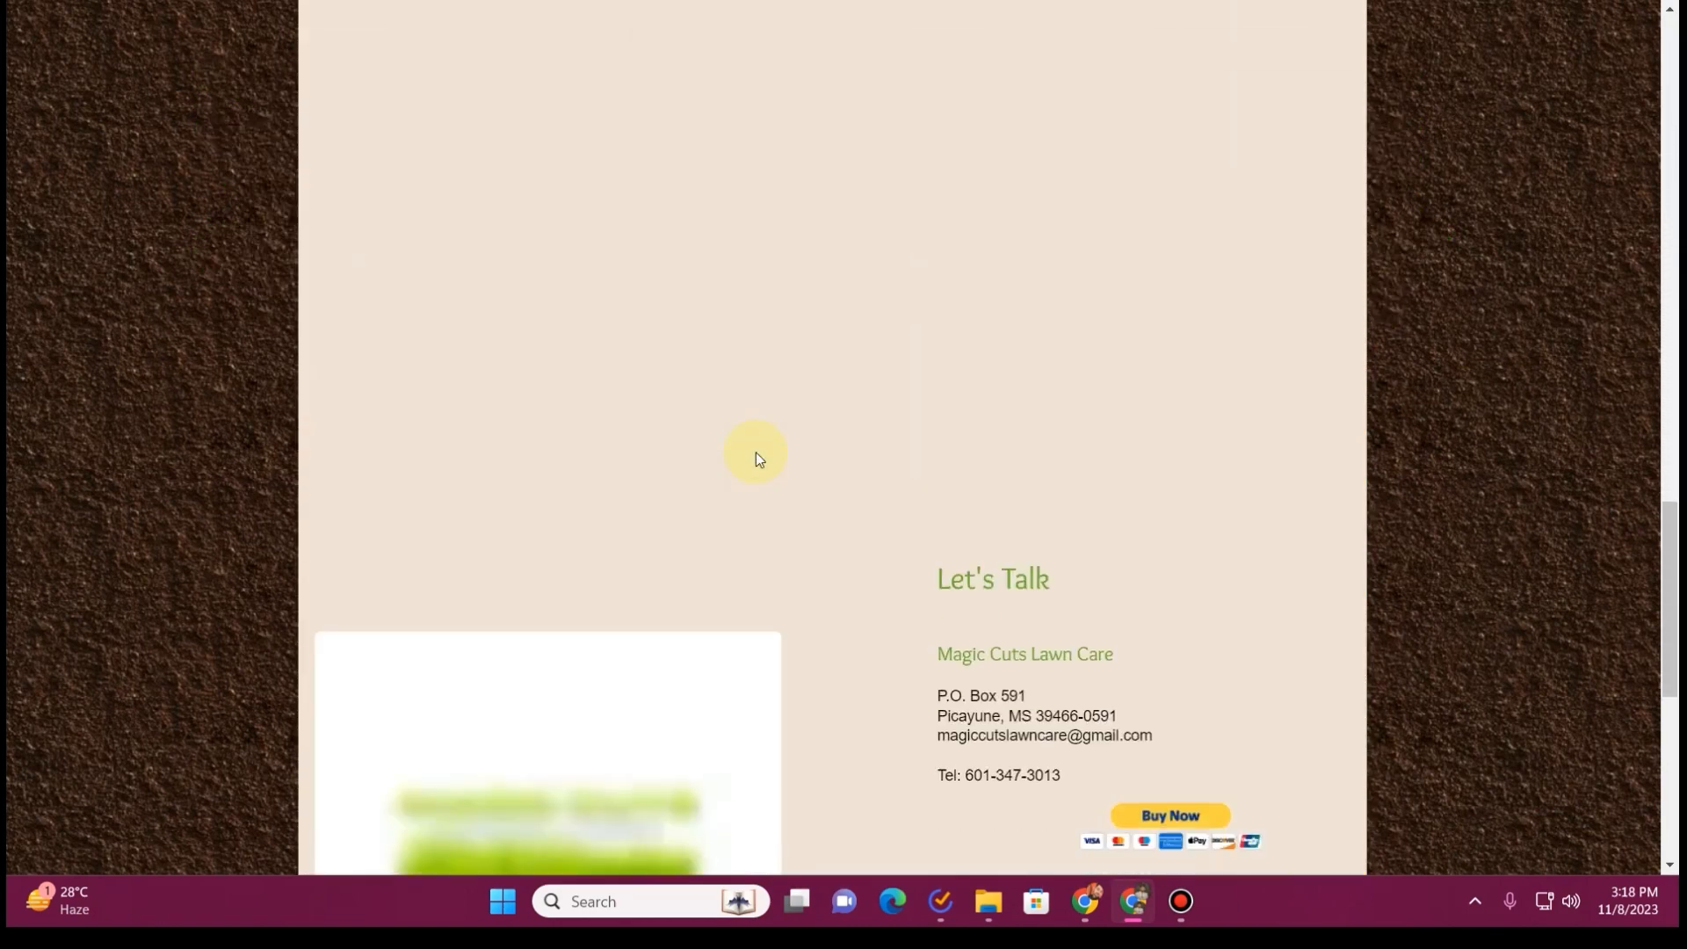
scroll(743, 459, "up", 3)
scroll(738, 456, "up", 6)
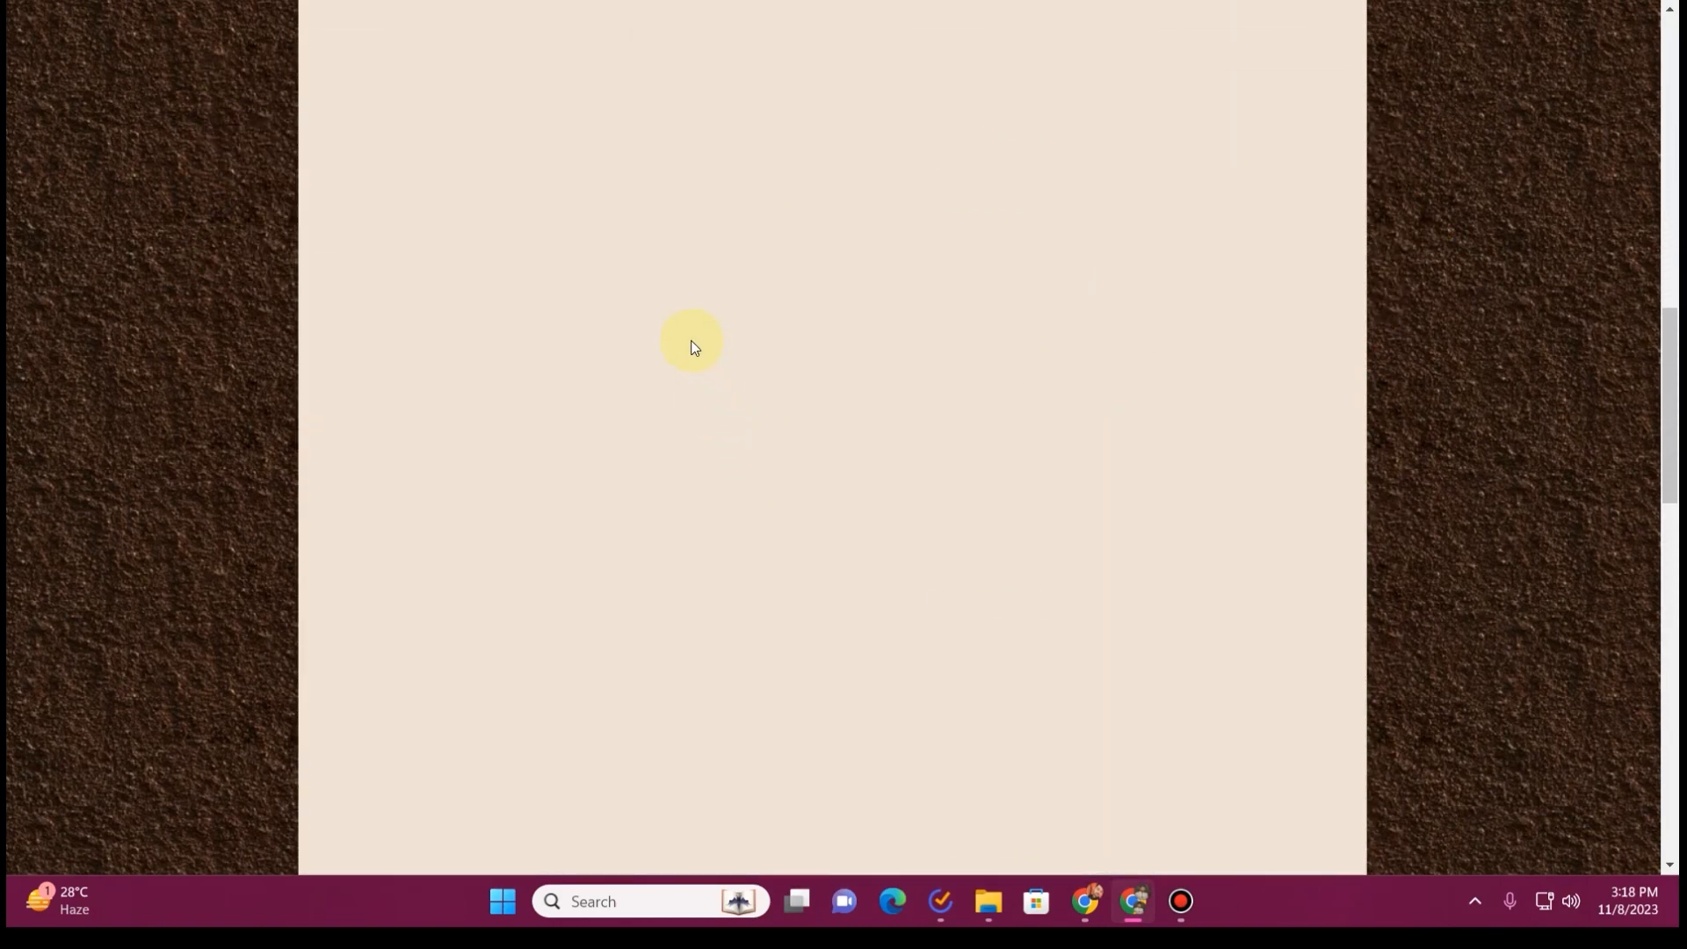
scroll(686, 378, "down", 2)
scroll(684, 393, "down", 10)
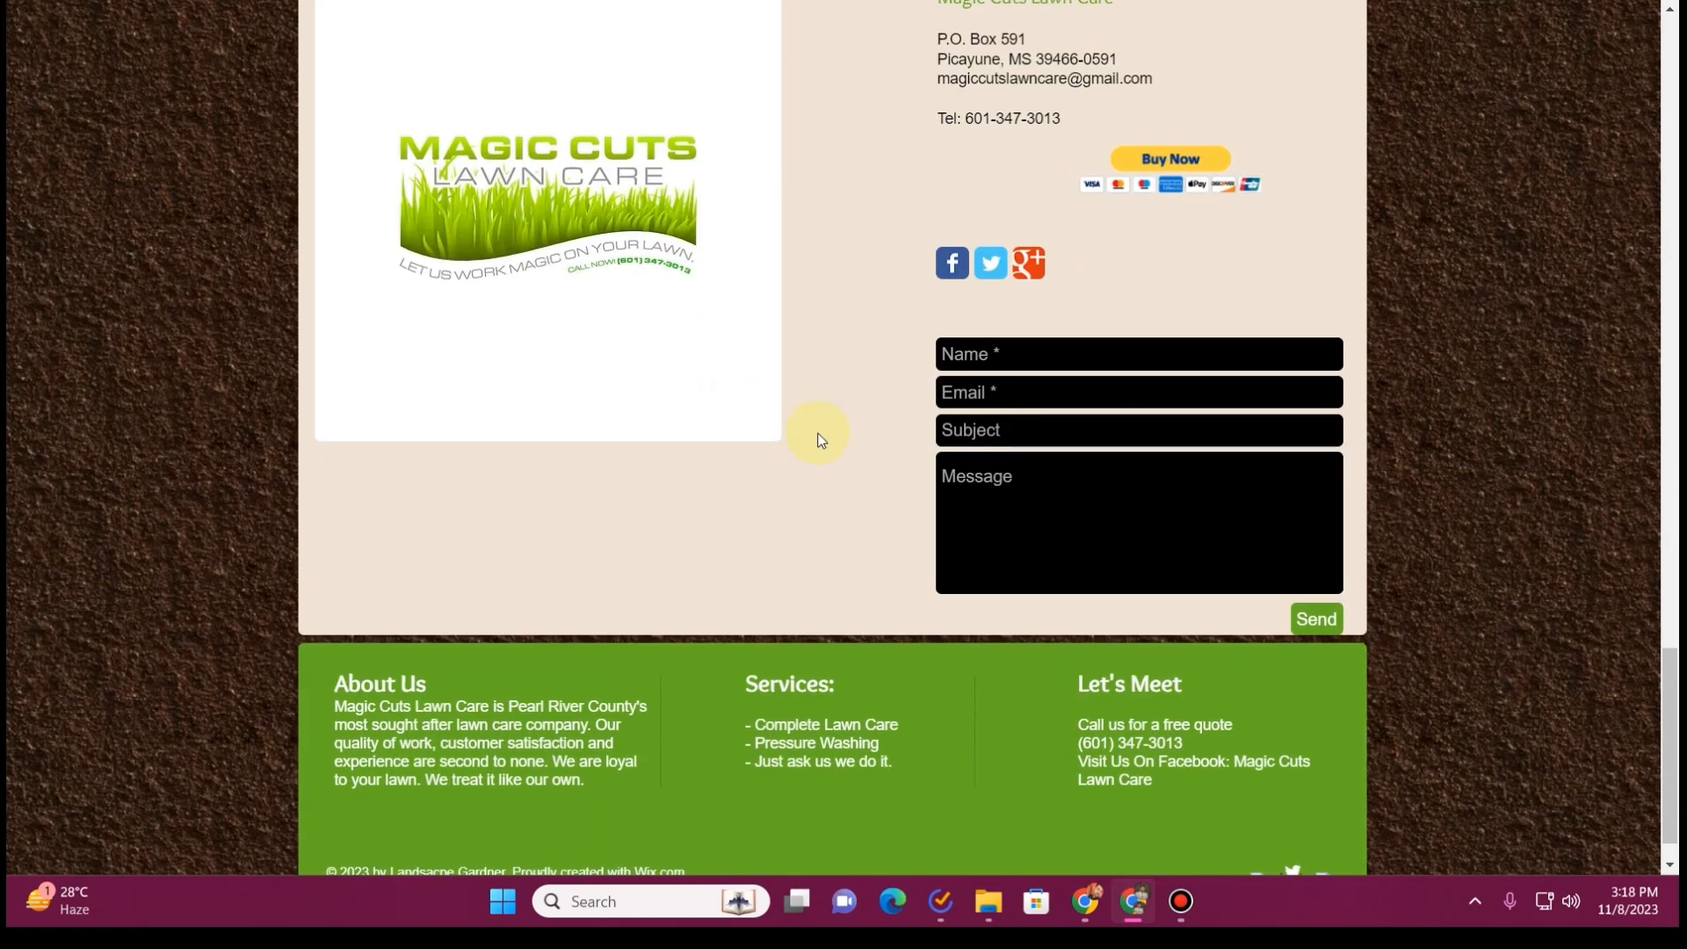
scroll(818, 437, "up", 3)
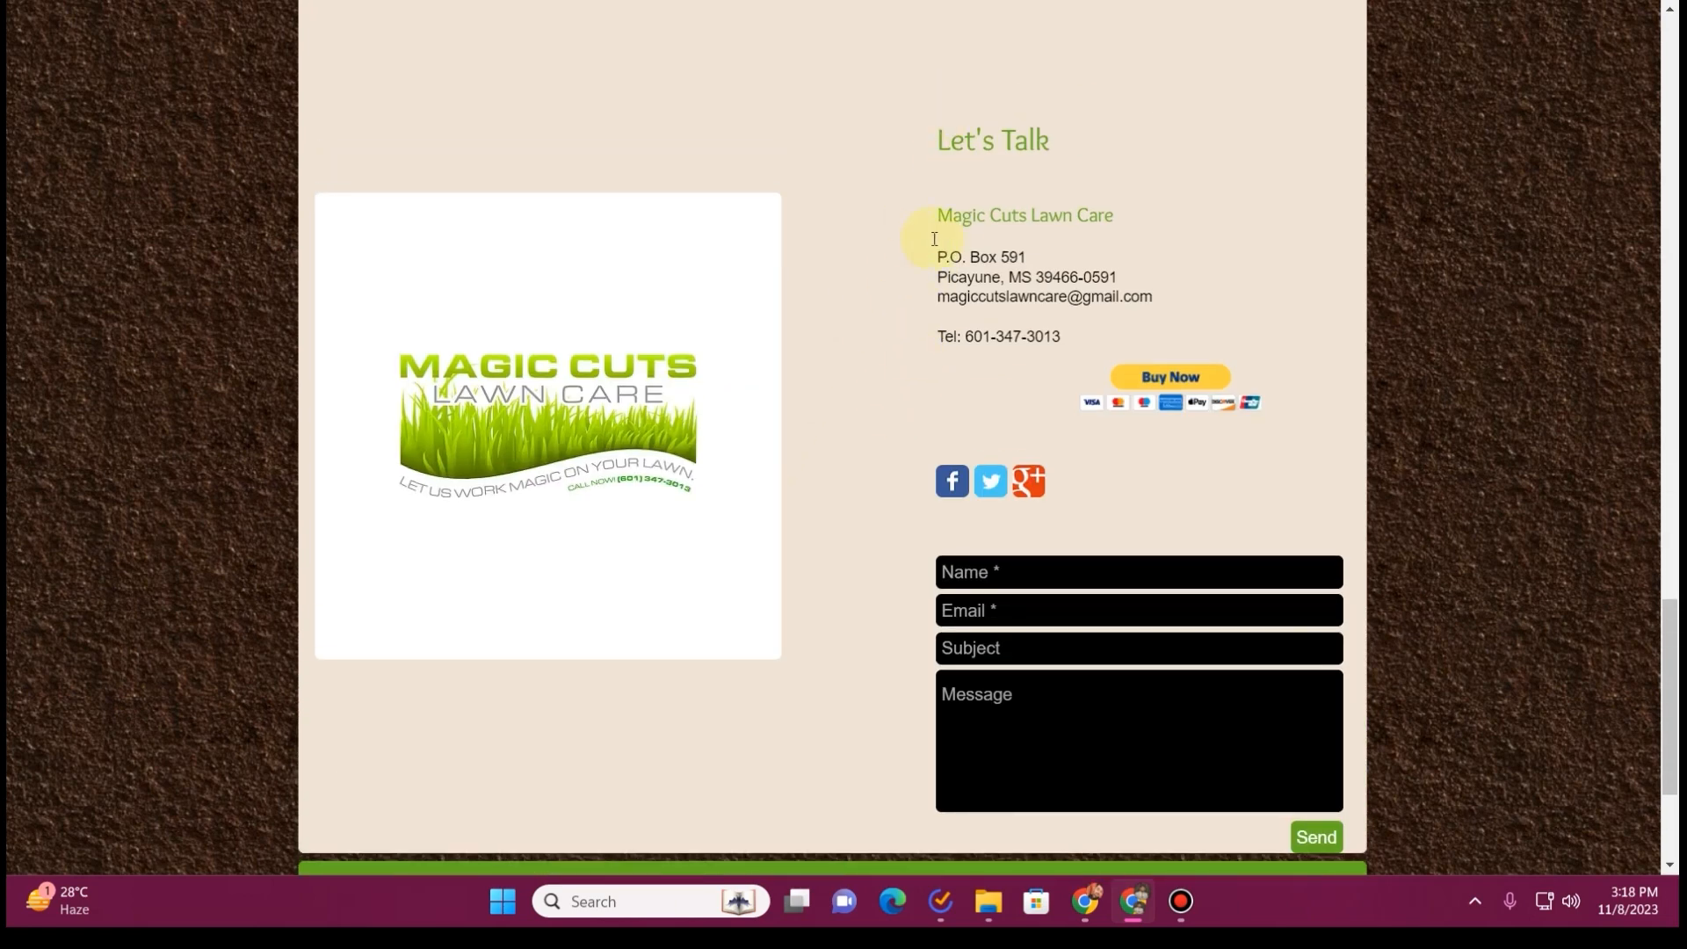
Open the Book Online page and examine the service card in its Our Services section
scroll(677, 375, "up", 8)
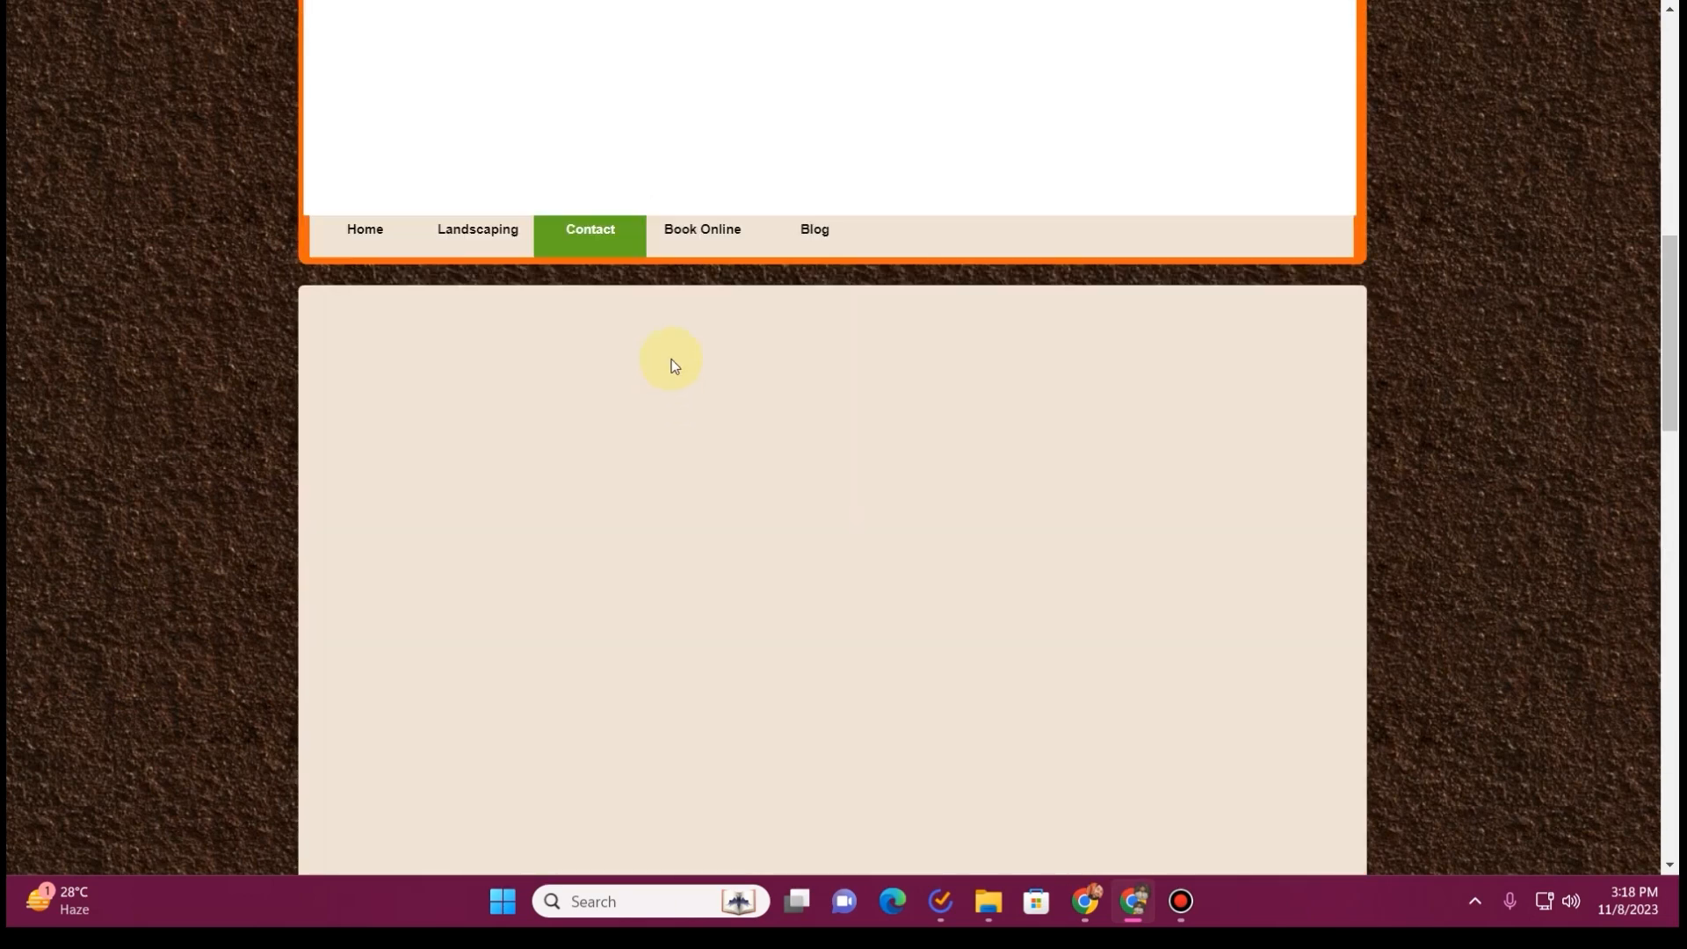
left_click(723, 238)
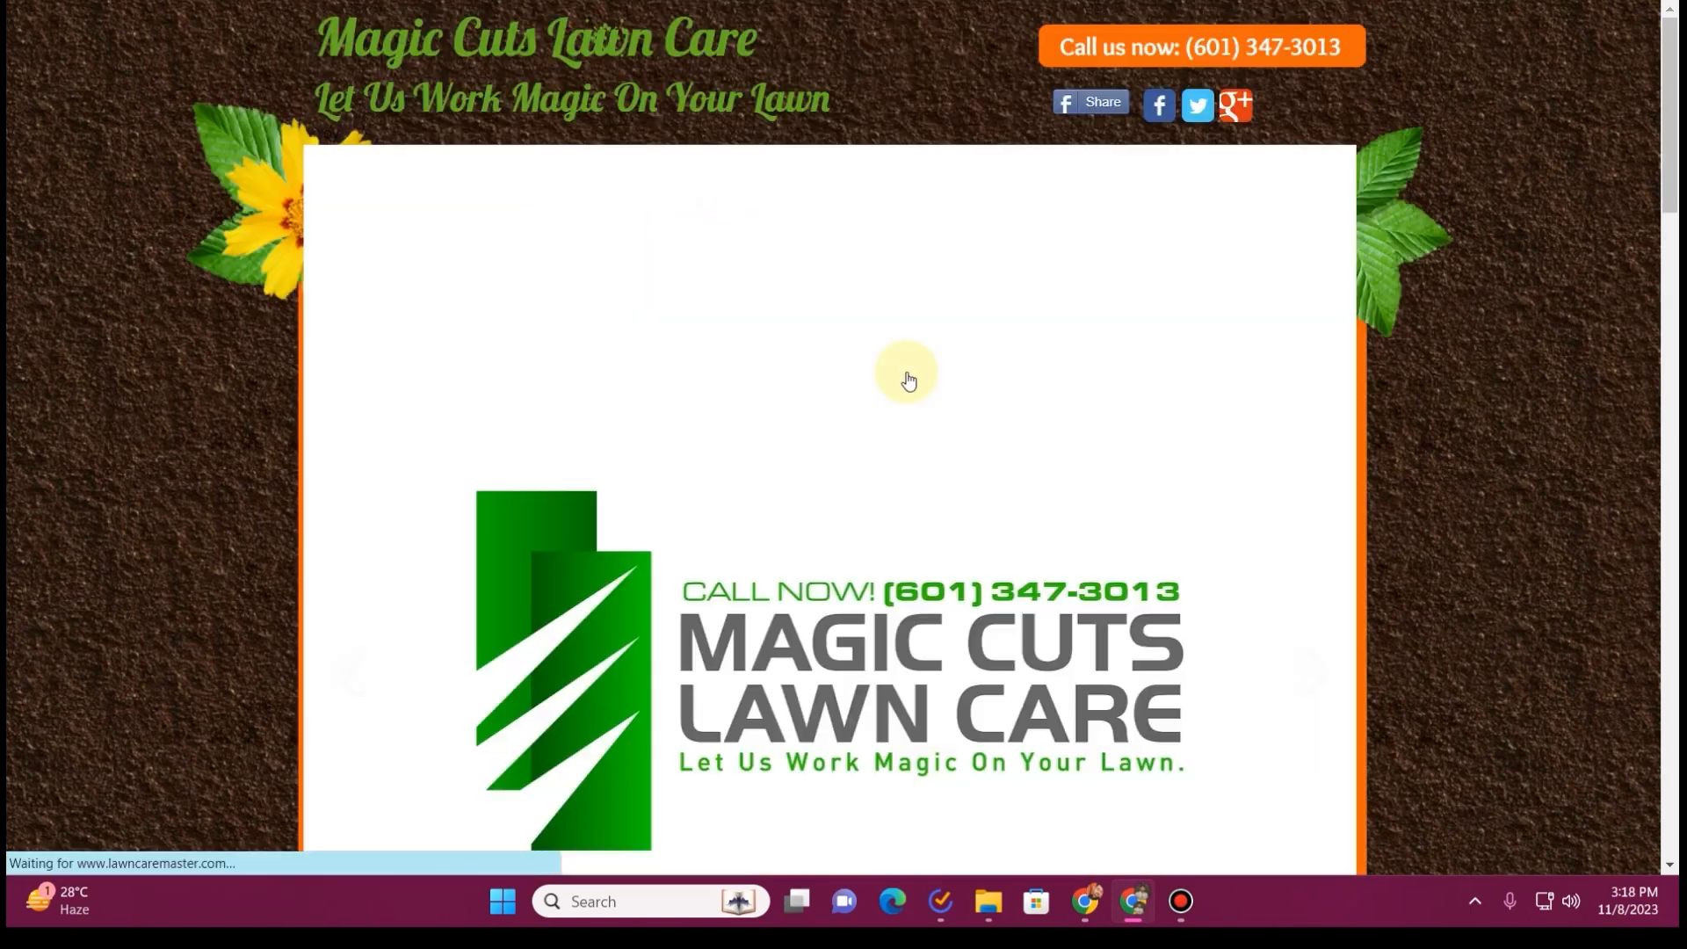
scroll(896, 440, "down", 2)
scroll(870, 501, "down", 10)
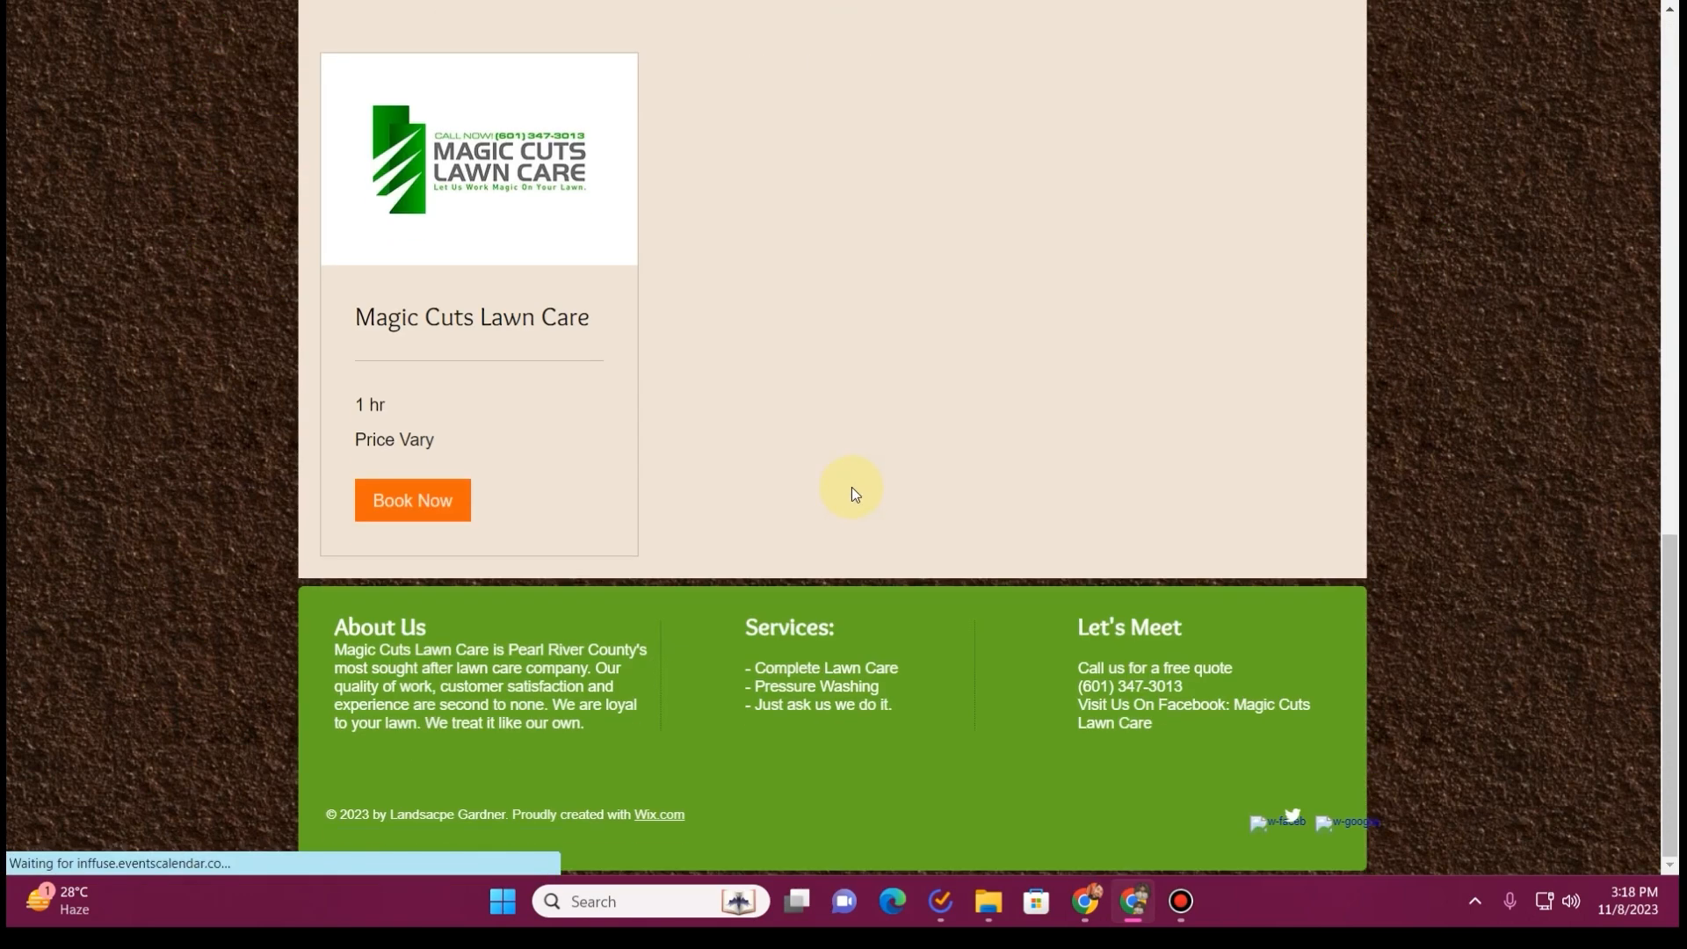
scroll(852, 485, "up", 4)
scroll(820, 482, "down", 3)
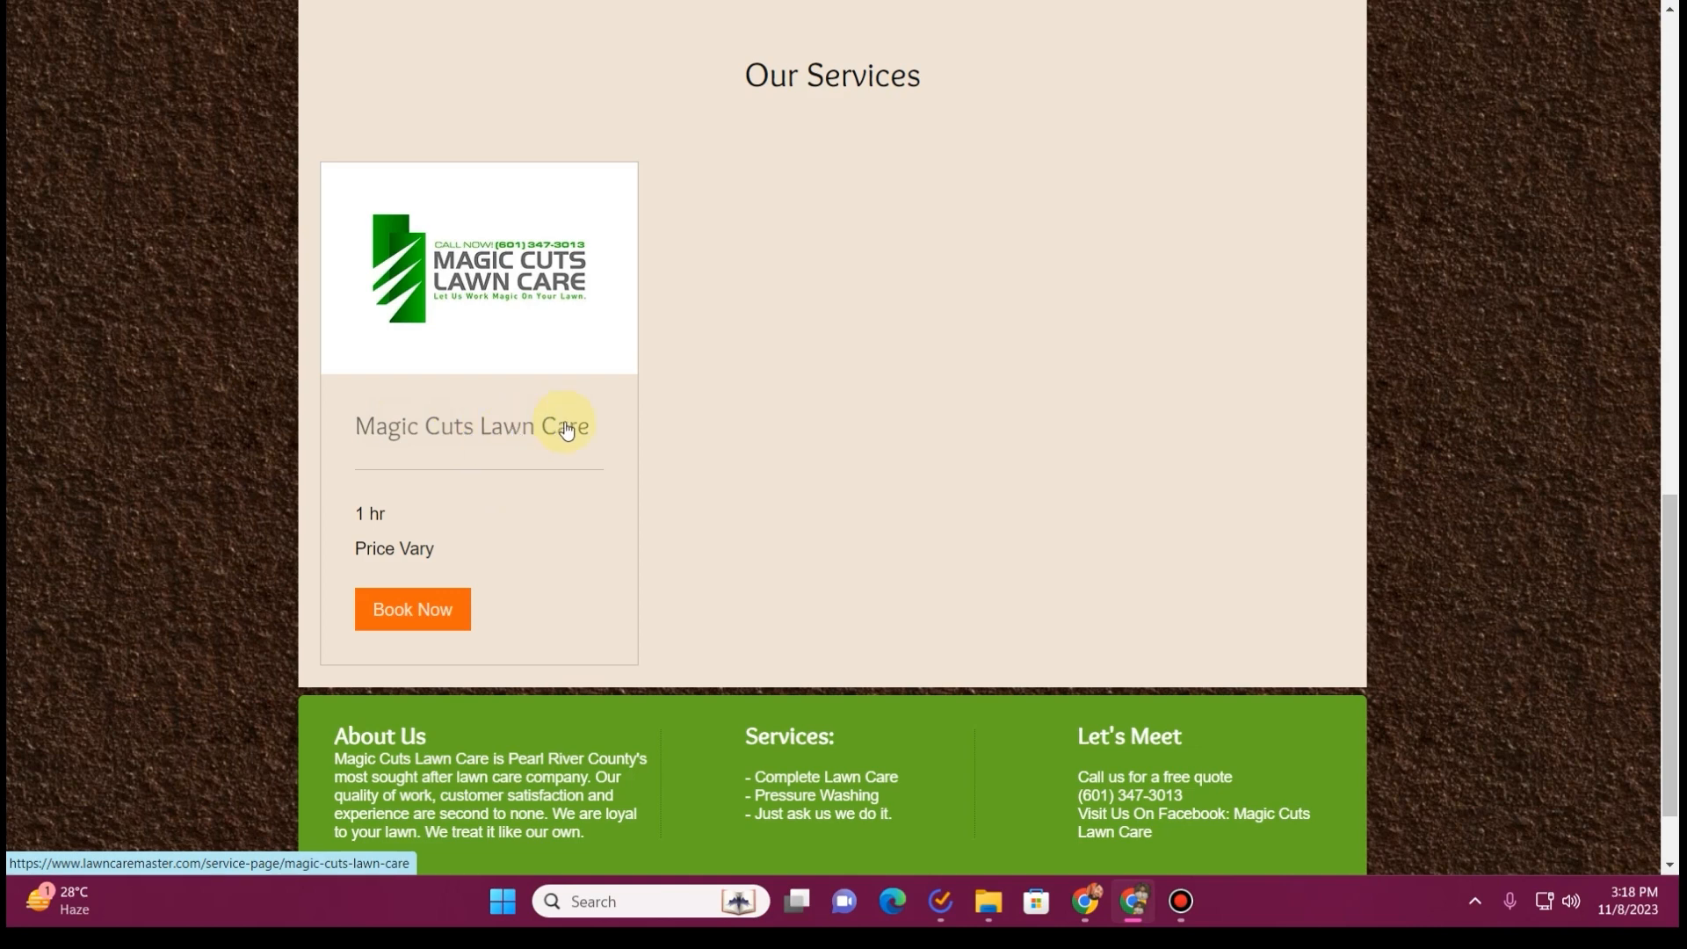
Open the Blog page, look through its posts and return to the old site's home page
scroll(567, 430, "up", 7)
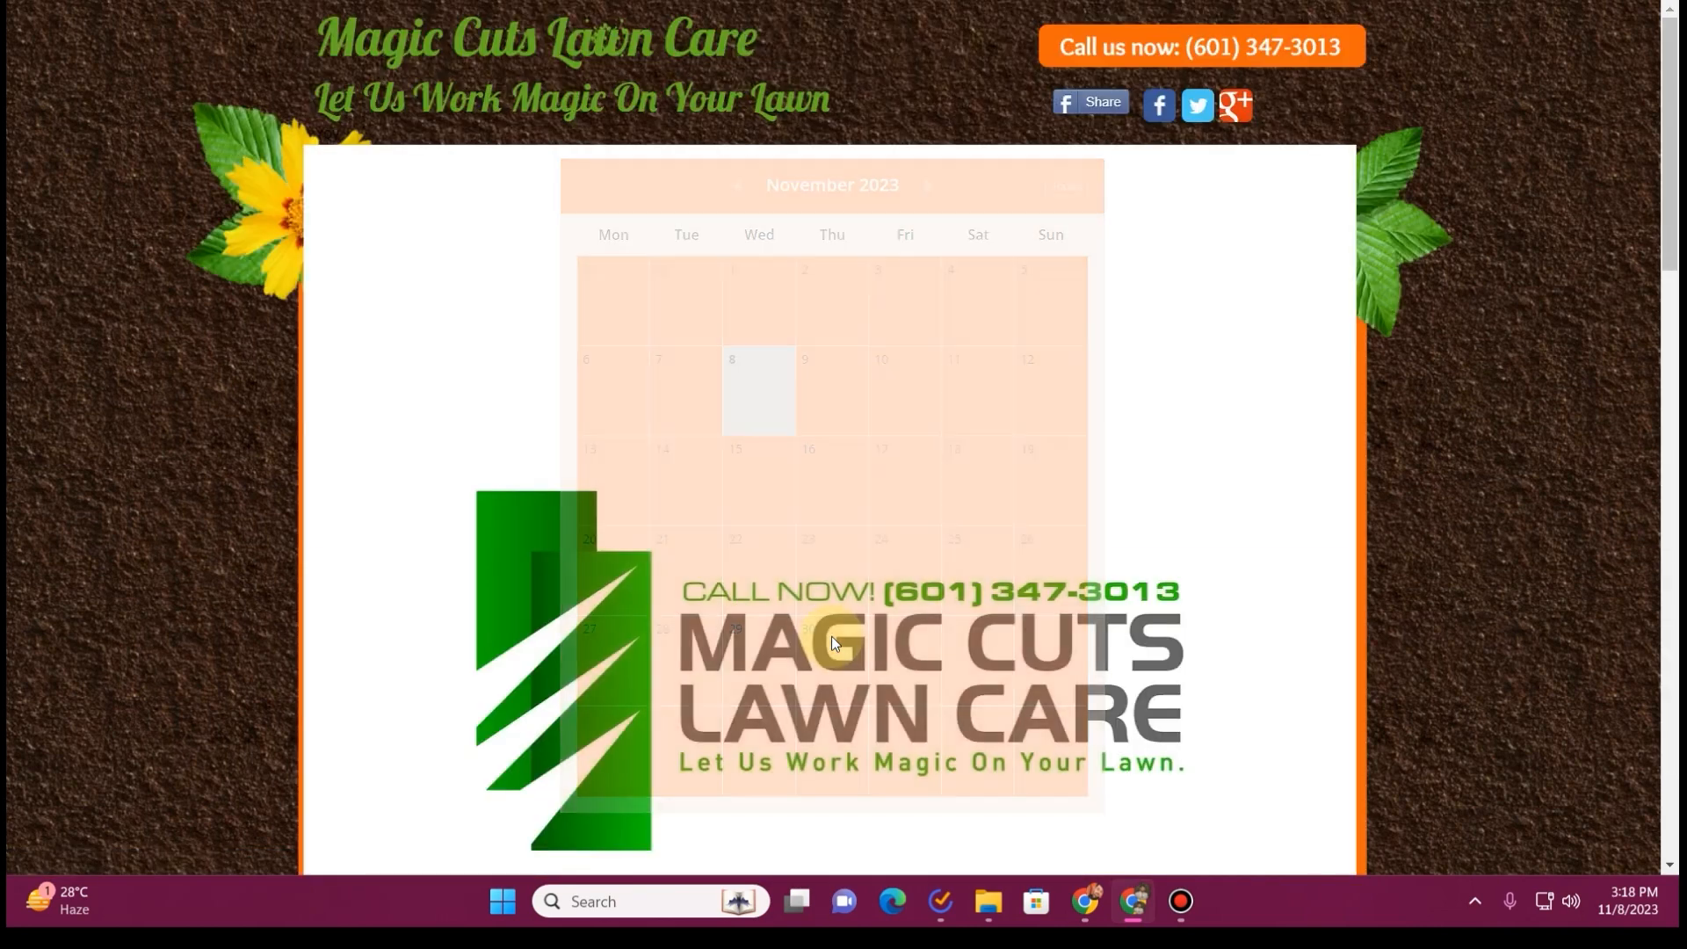
scroll(830, 640, "down", 7)
scroll(1352, 381, "down", 10)
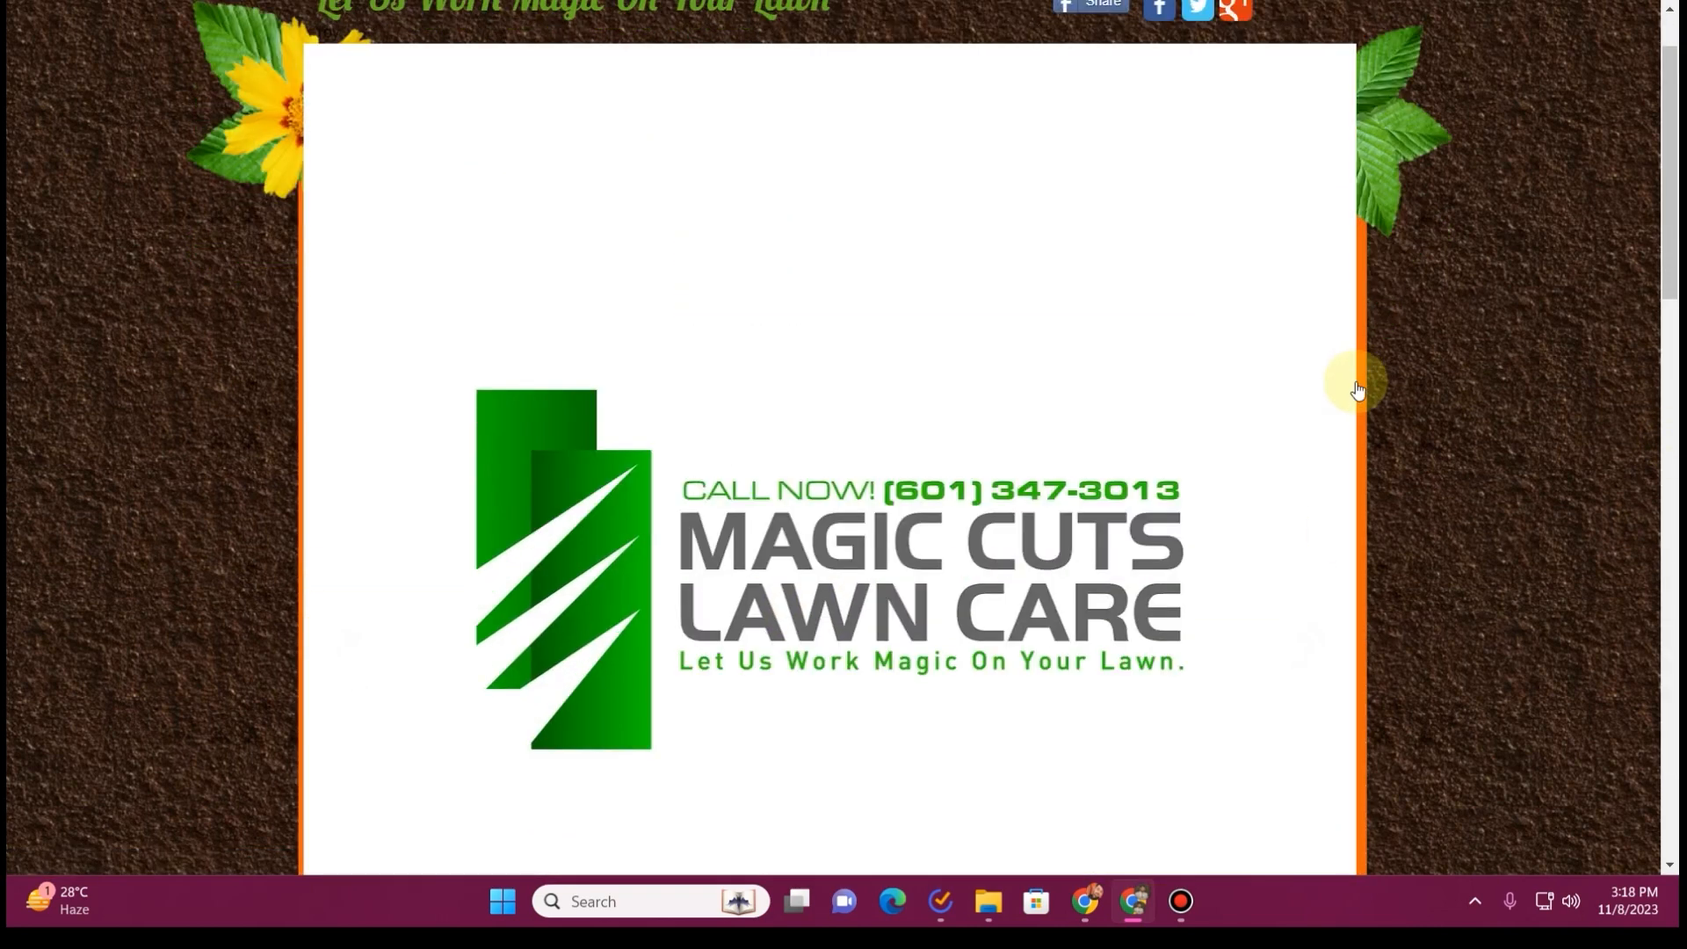
scroll(1061, 262, "down", 3)
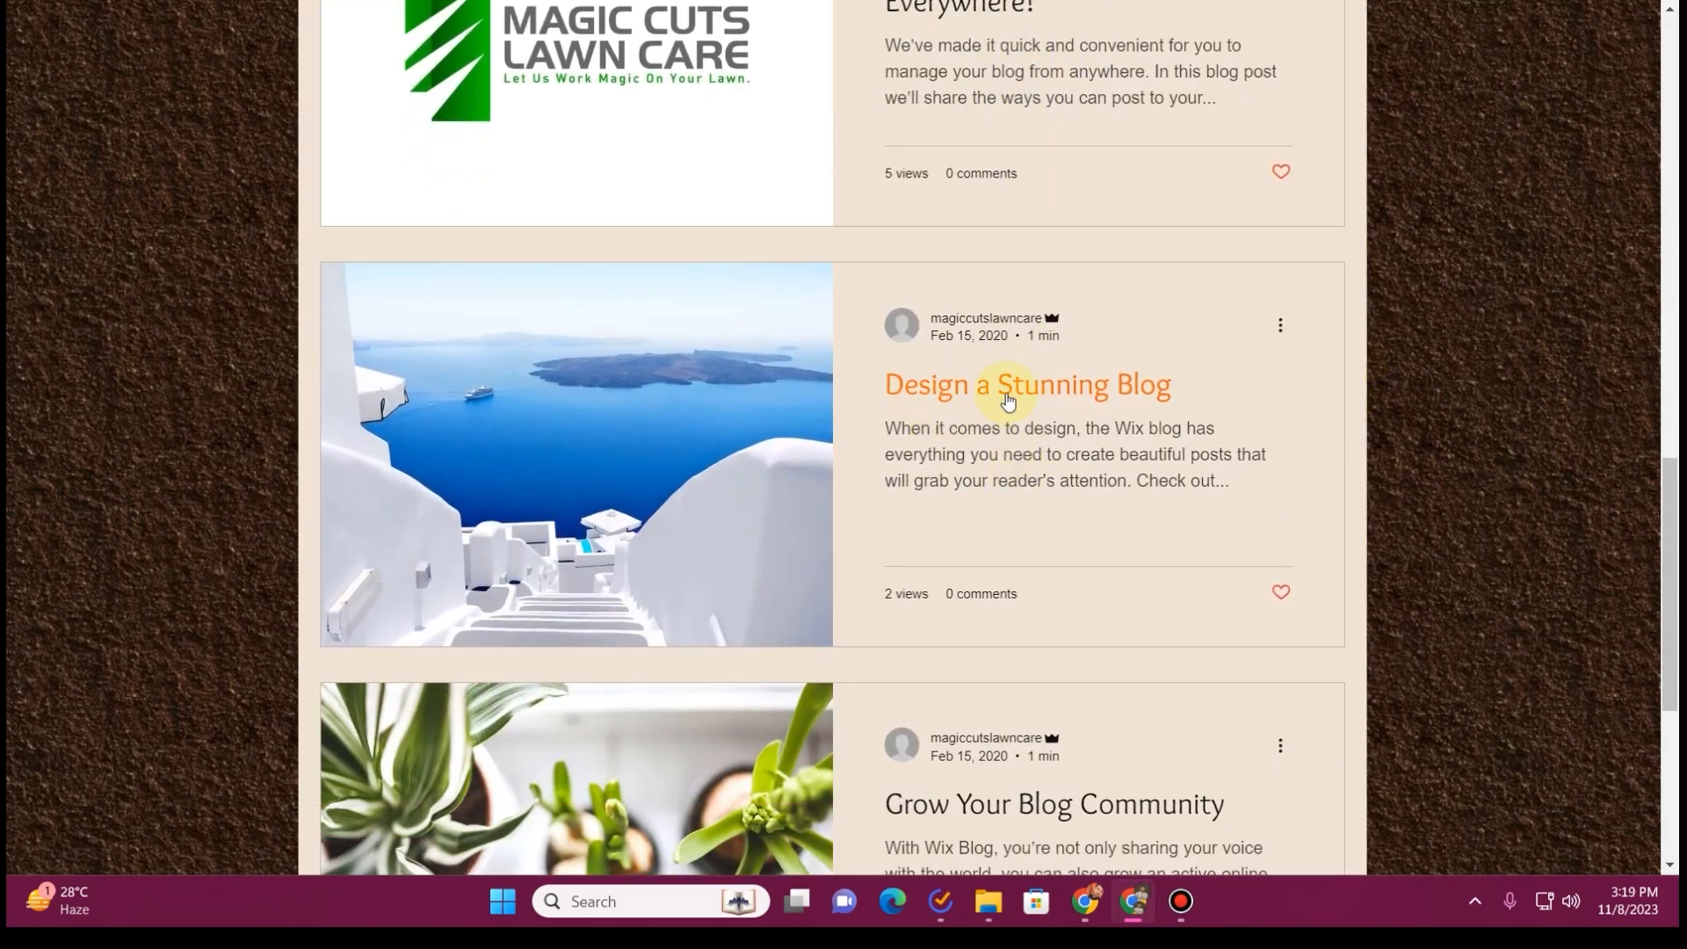
scroll(957, 294, "up", 3)
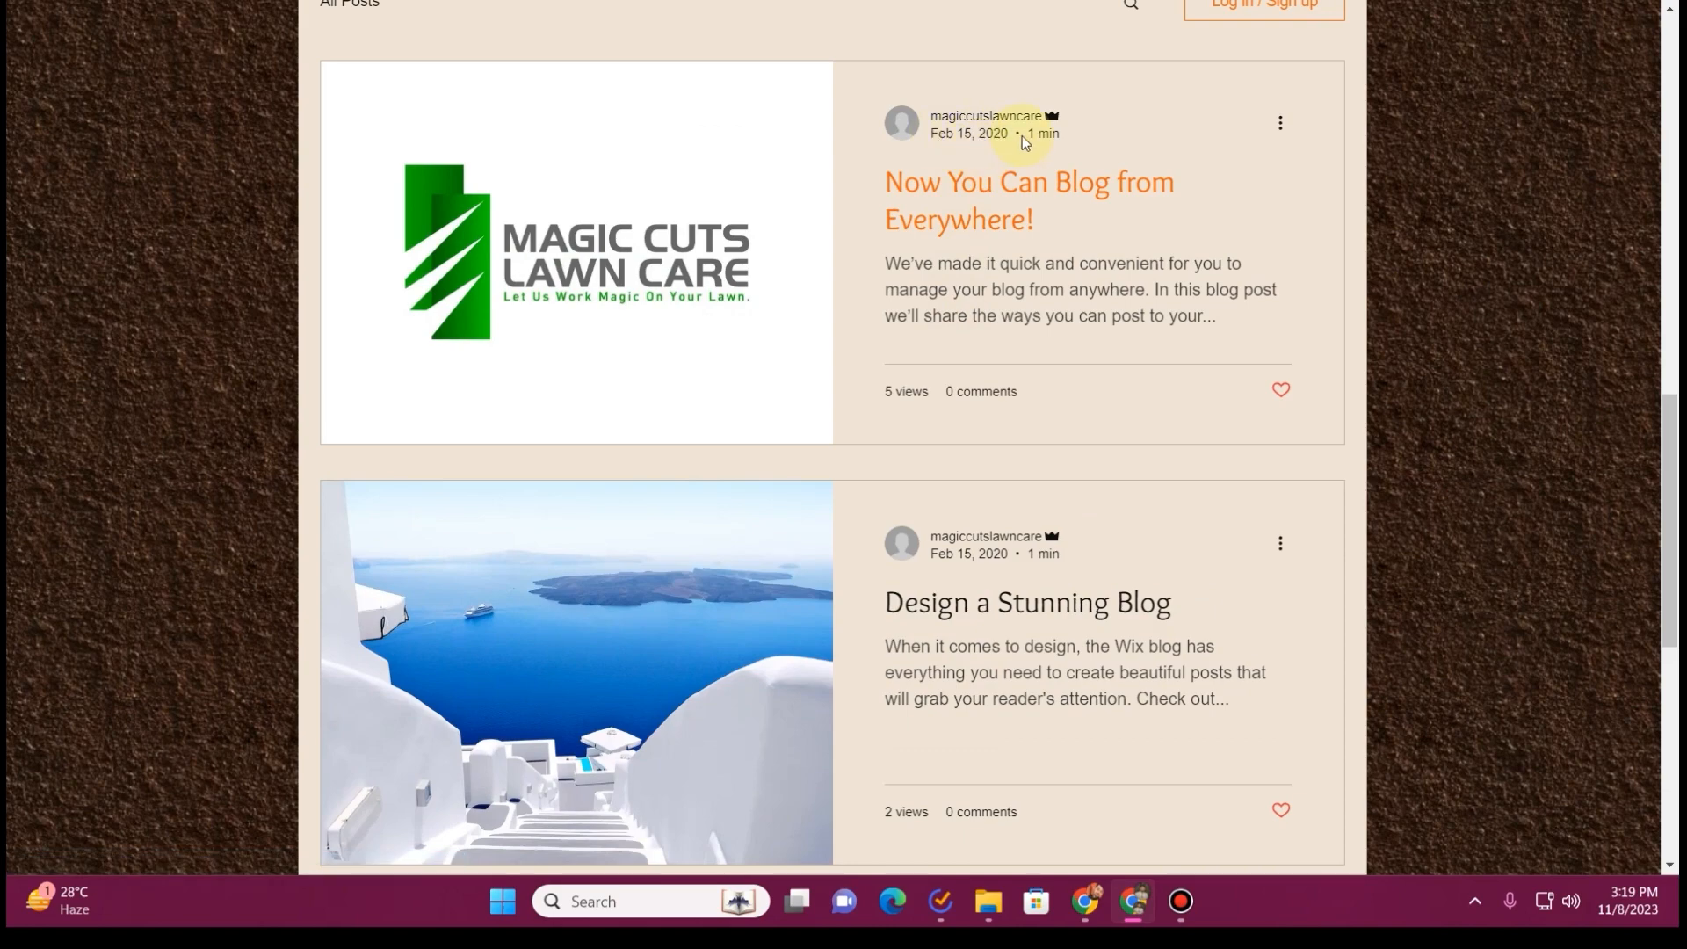
scroll(962, 385, "down", 10)
scroll(970, 397, "up", 20)
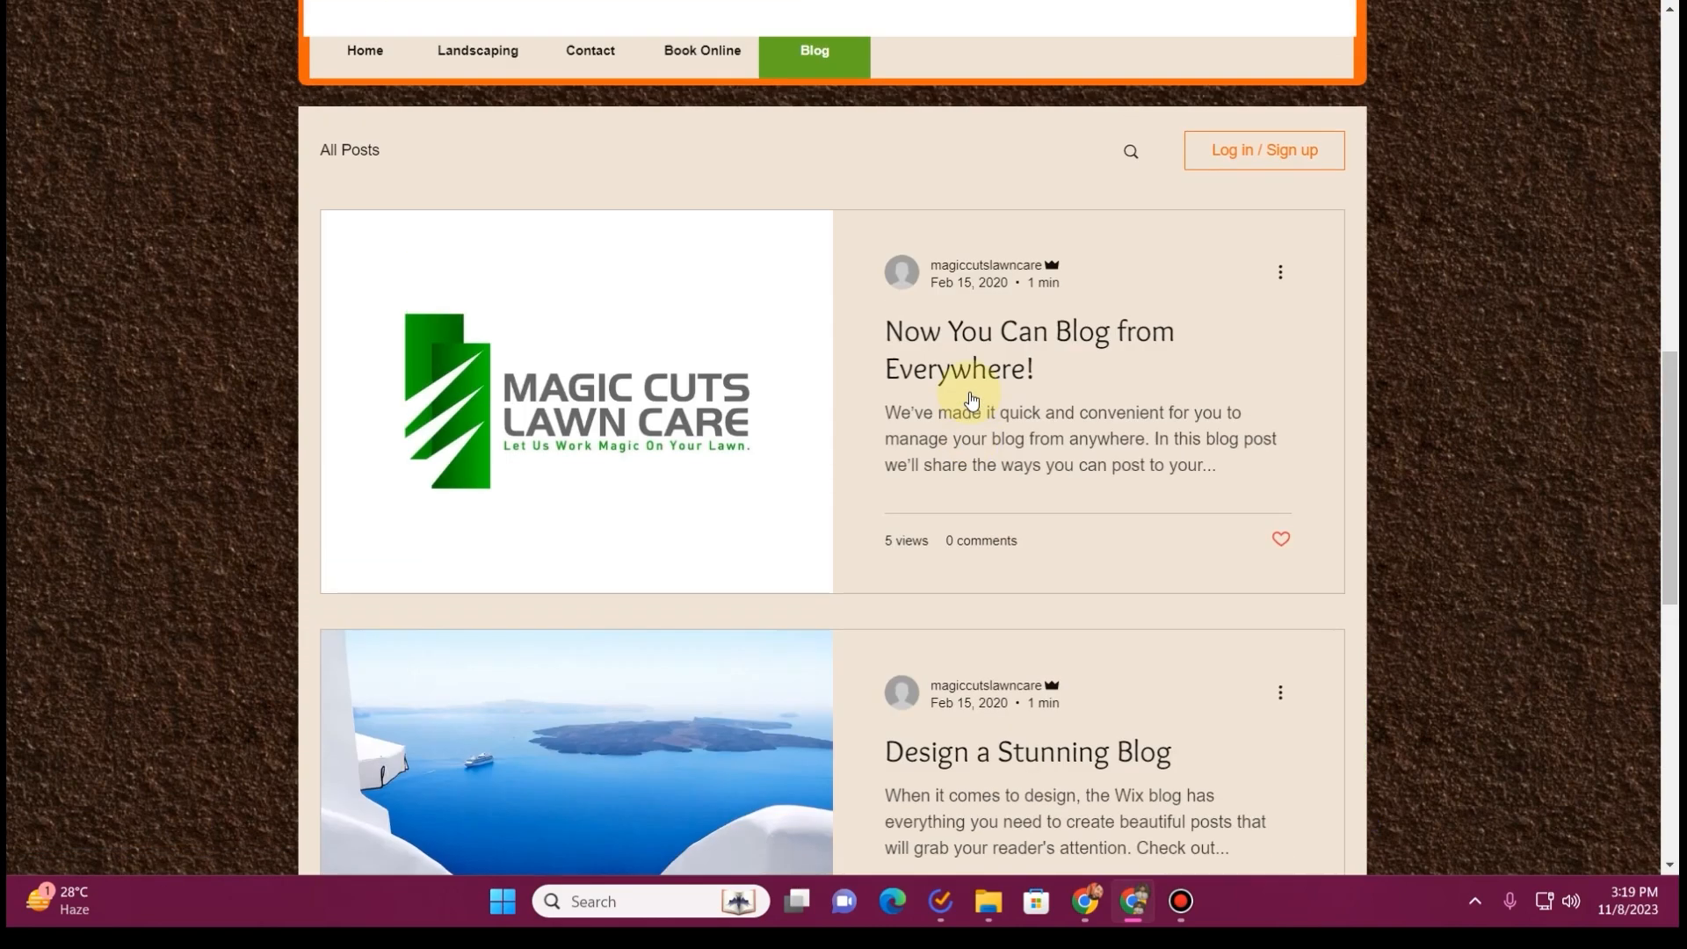
scroll(966, 395, "down", 6)
left_click(346, 349)
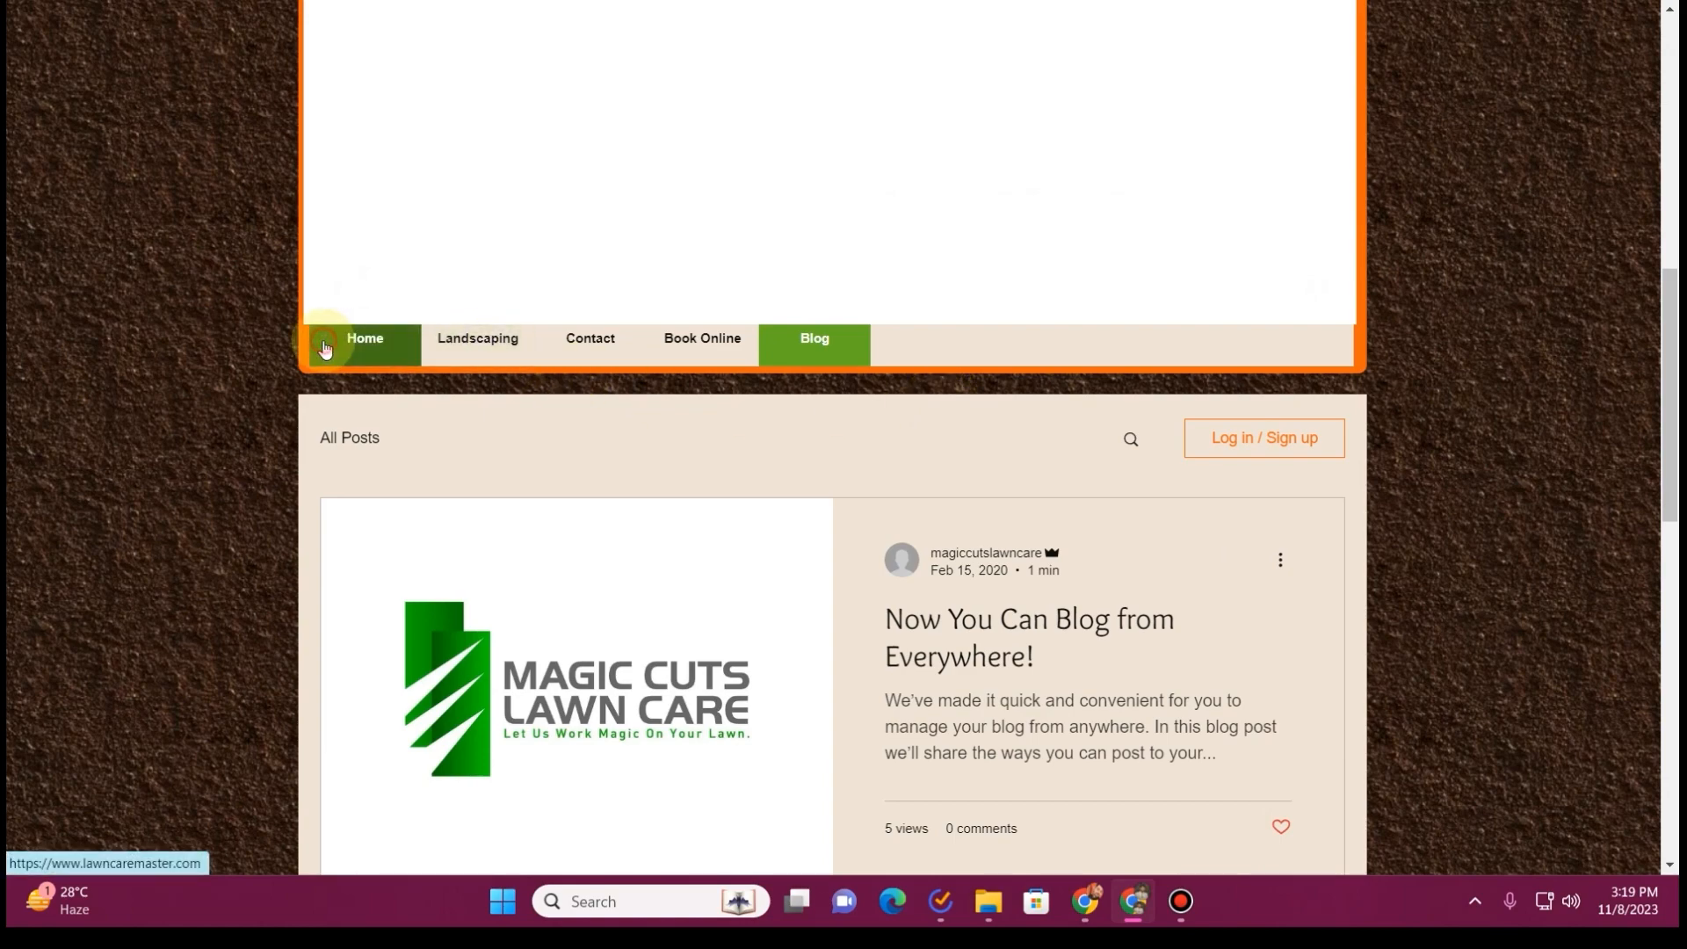
Look over the old site's home page from its header down to the Latest Projects gallery and footer
scroll(730, 176, "down", 8)
scroll(733, 182, "down", 10)
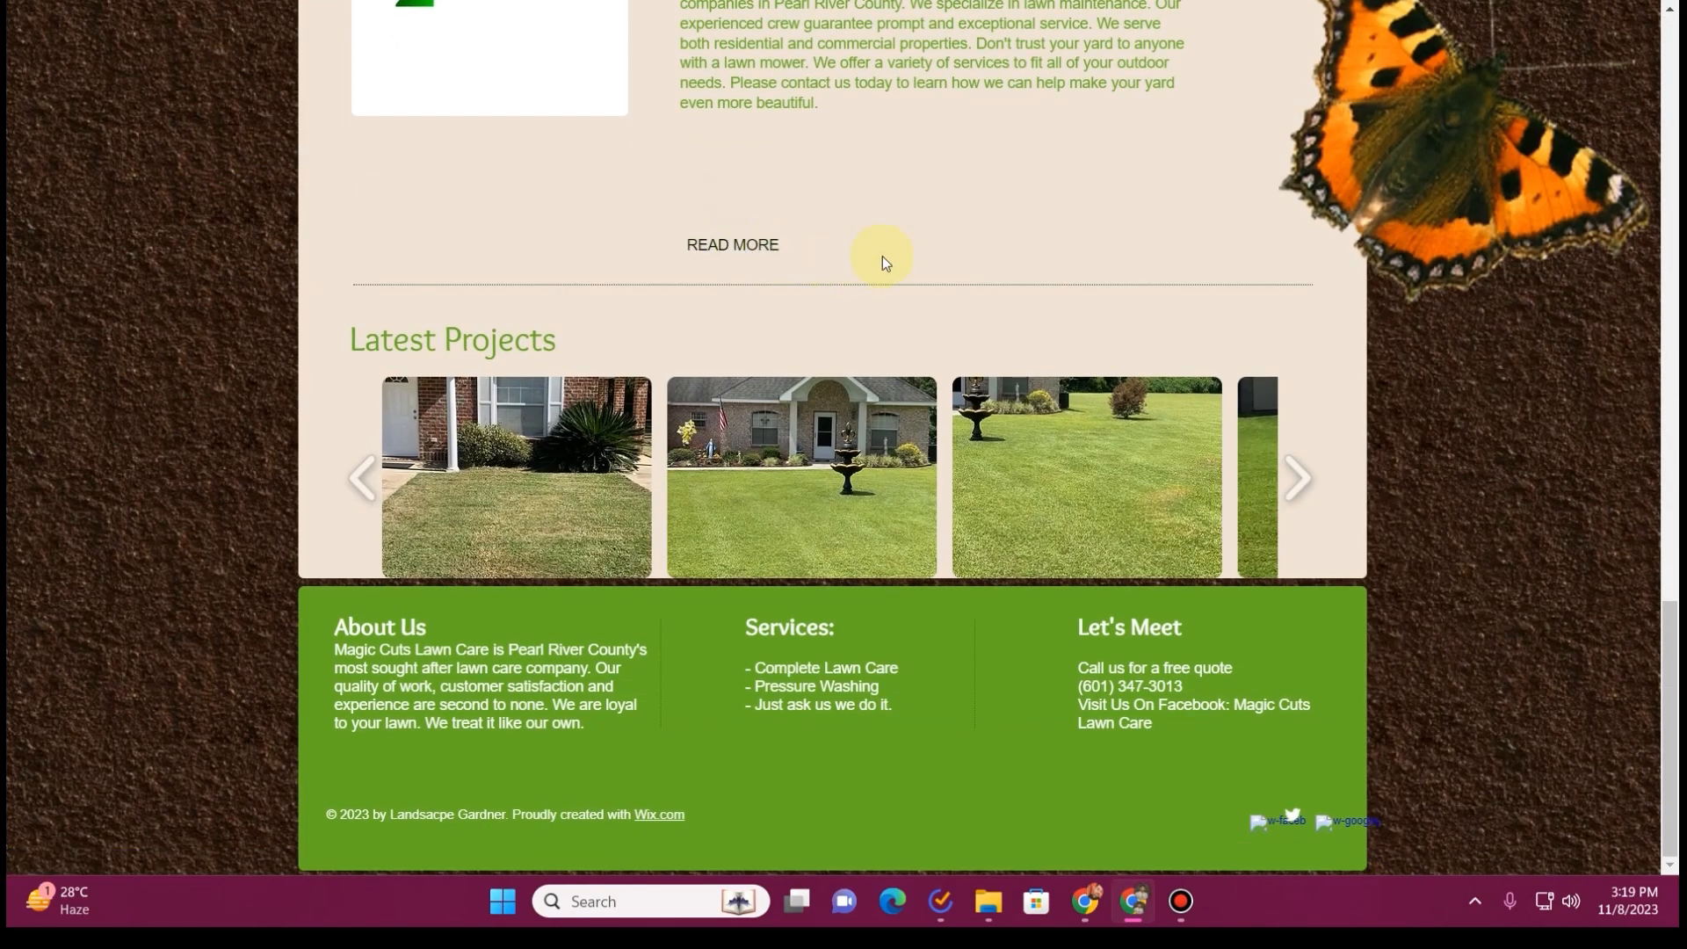
scroll(882, 249, "up", 5)
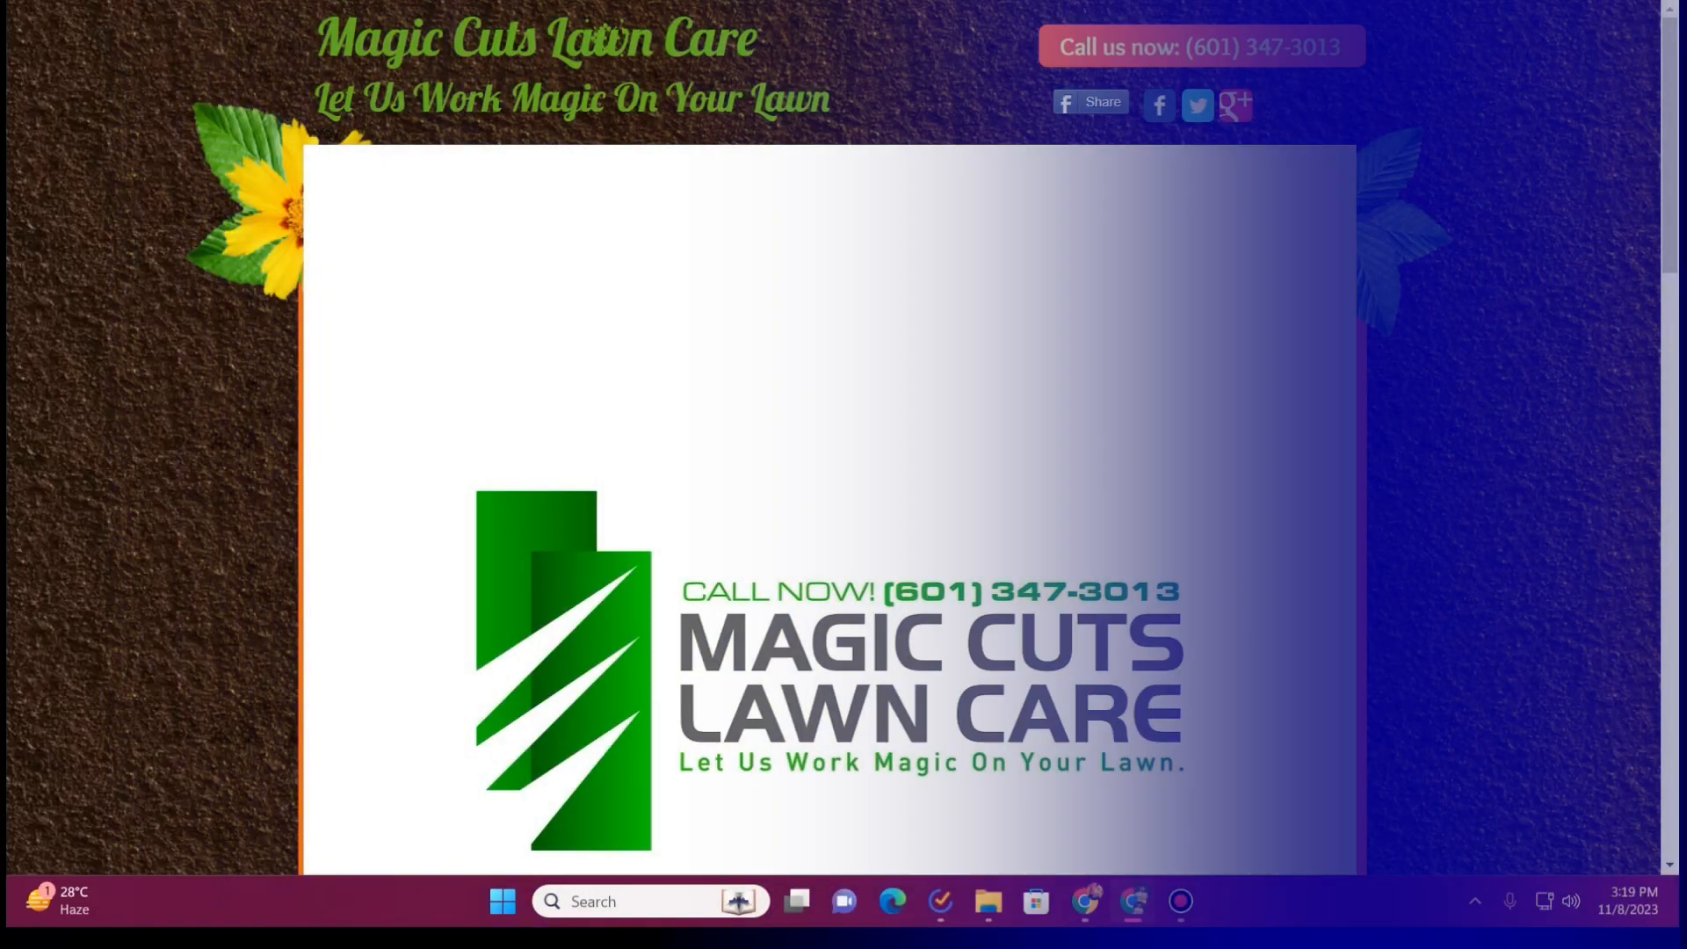
Open the Envato Elements website in a new browser tab
key("ctrl+t")
type("enva")
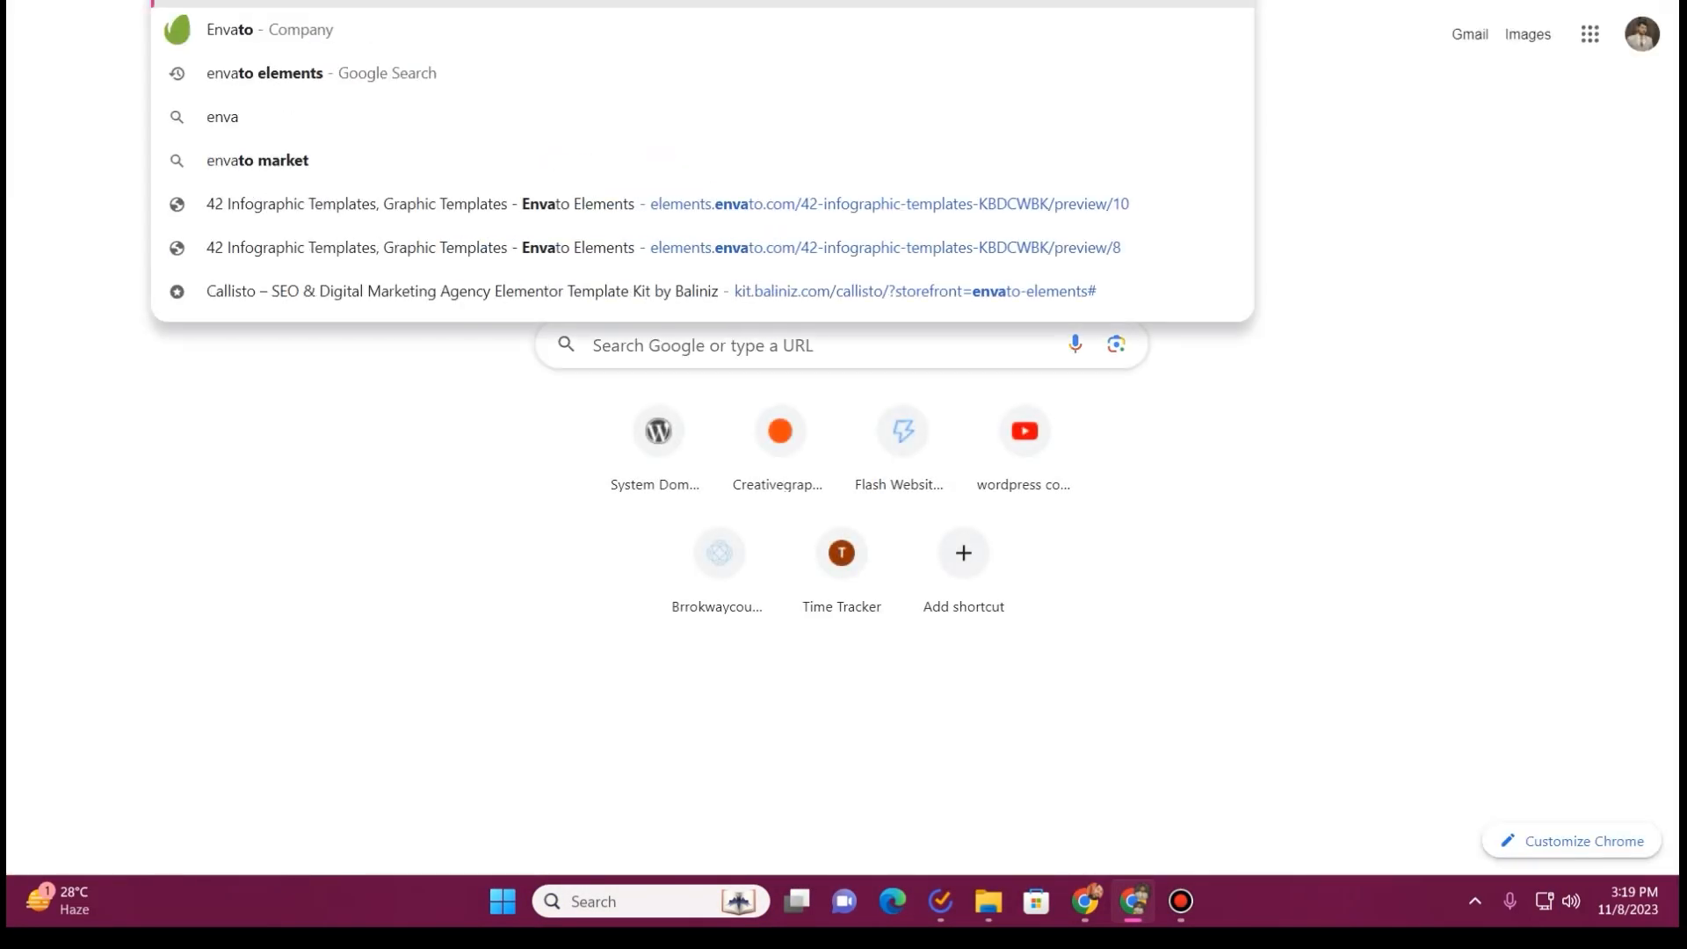
key("Return")
Limit the Envato Elements search to WordPress items and search for "lawn care"
left_click(379, 35)
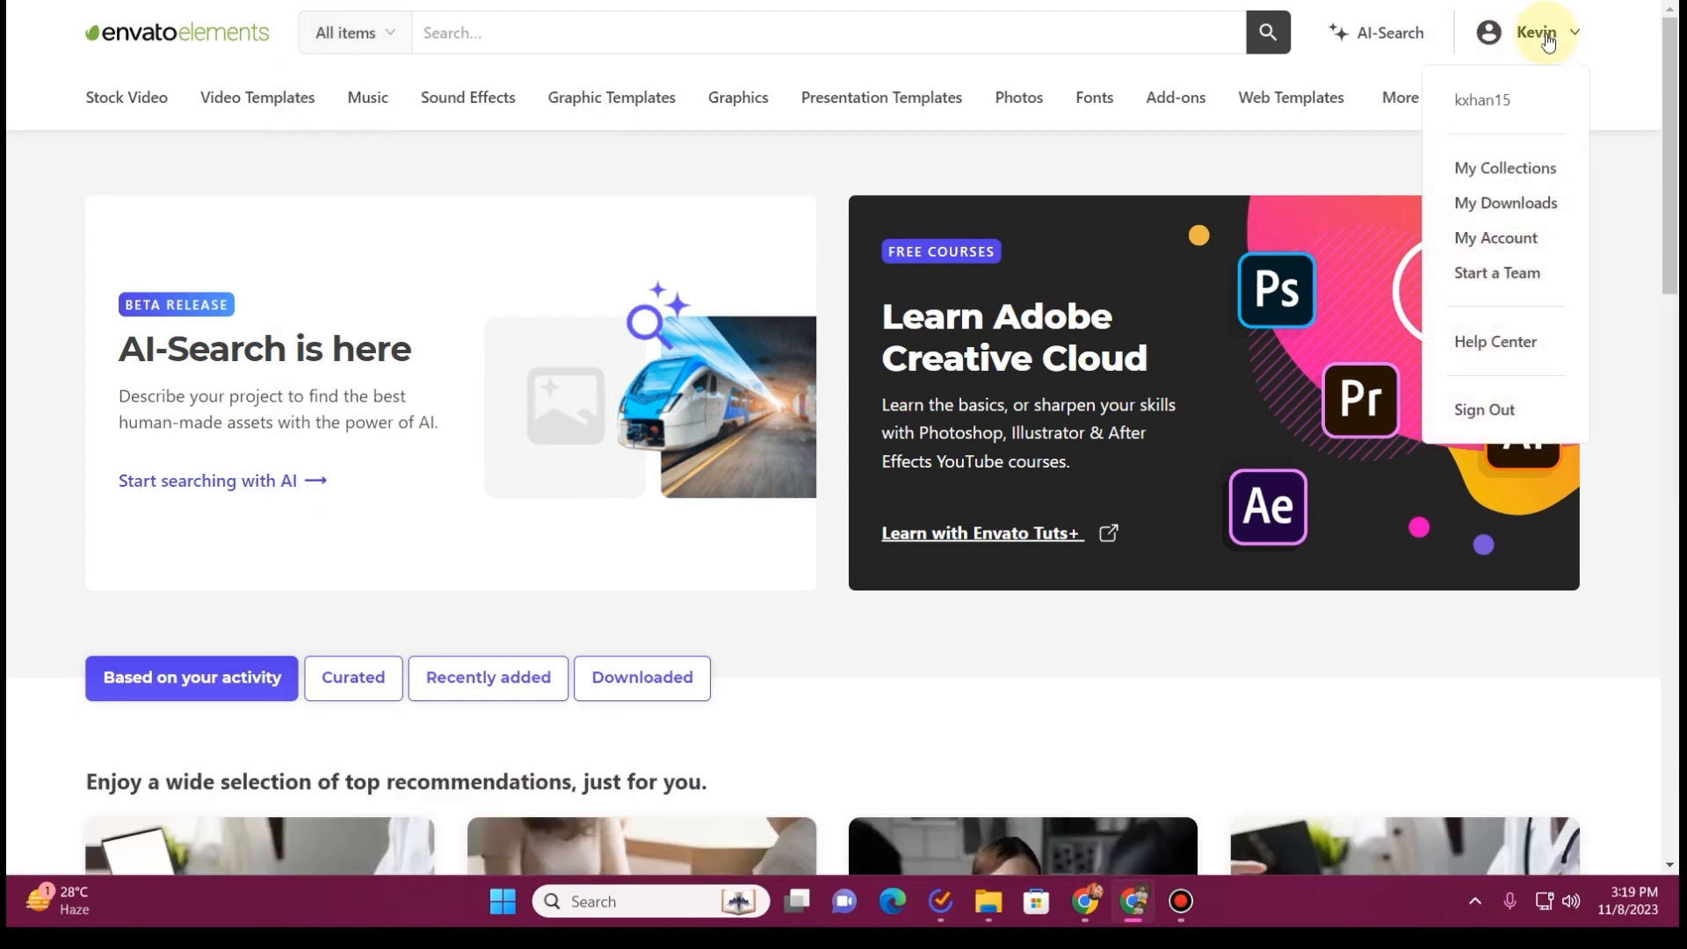
left_click(375, 36)
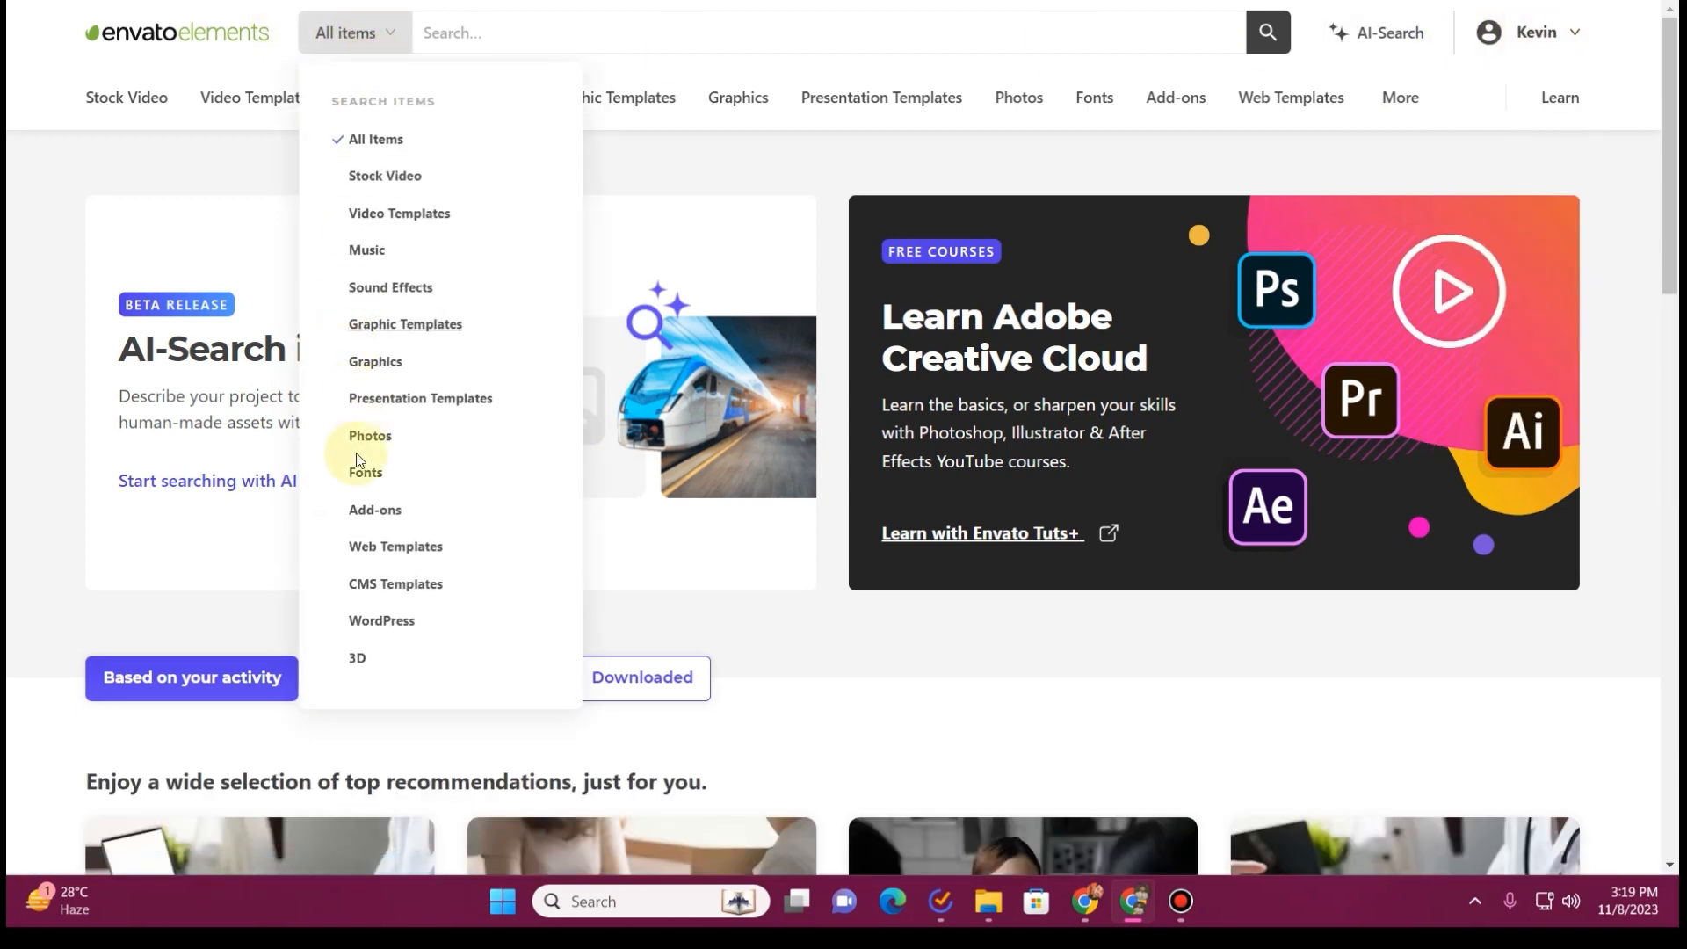
left_click(403, 621)
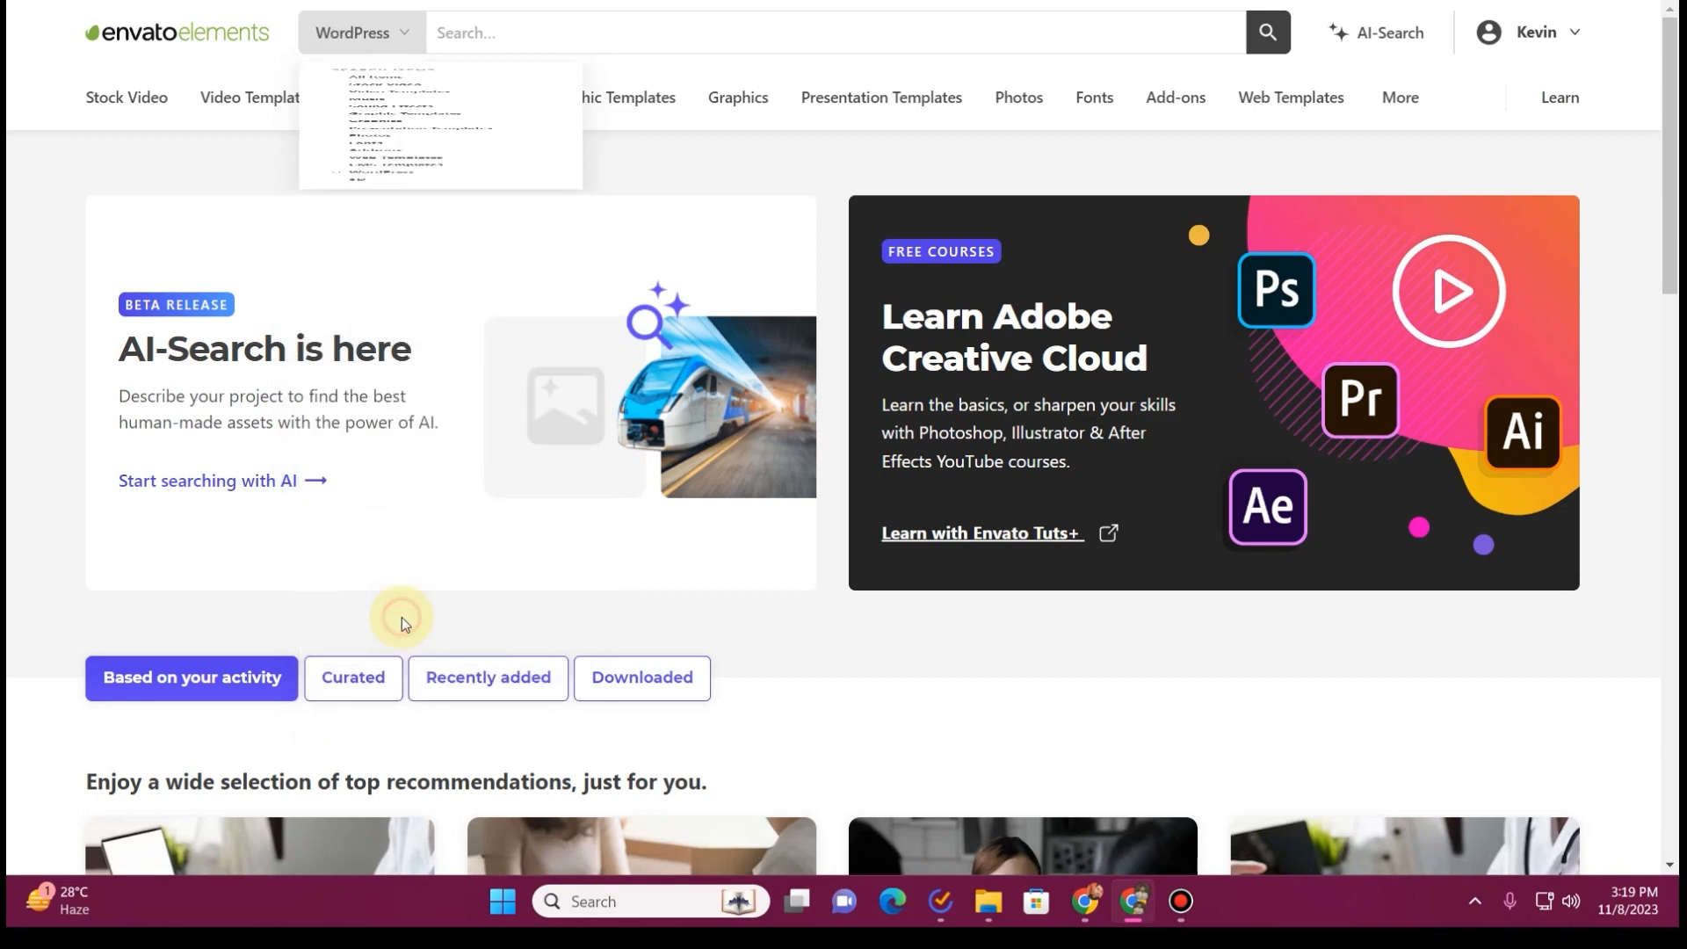
left_click(563, 37)
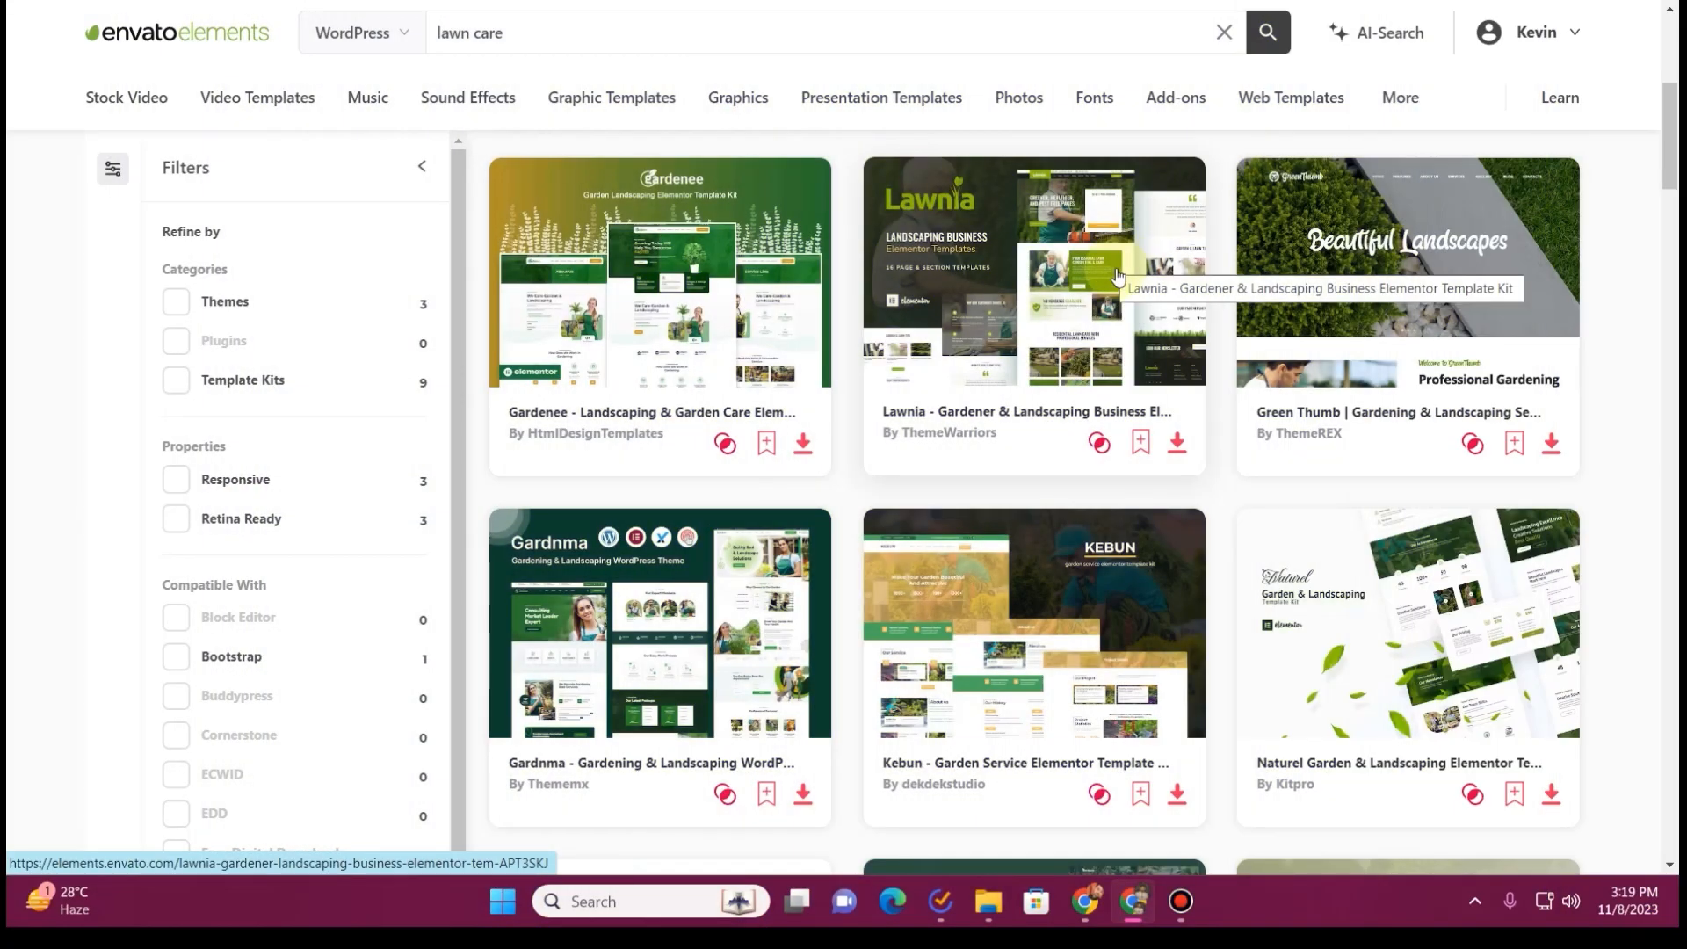
Browse the lawn care search results and compare the available gardening and landscaping templates
scroll(1118, 278, "down", 3)
scroll(1118, 274, "down", 3)
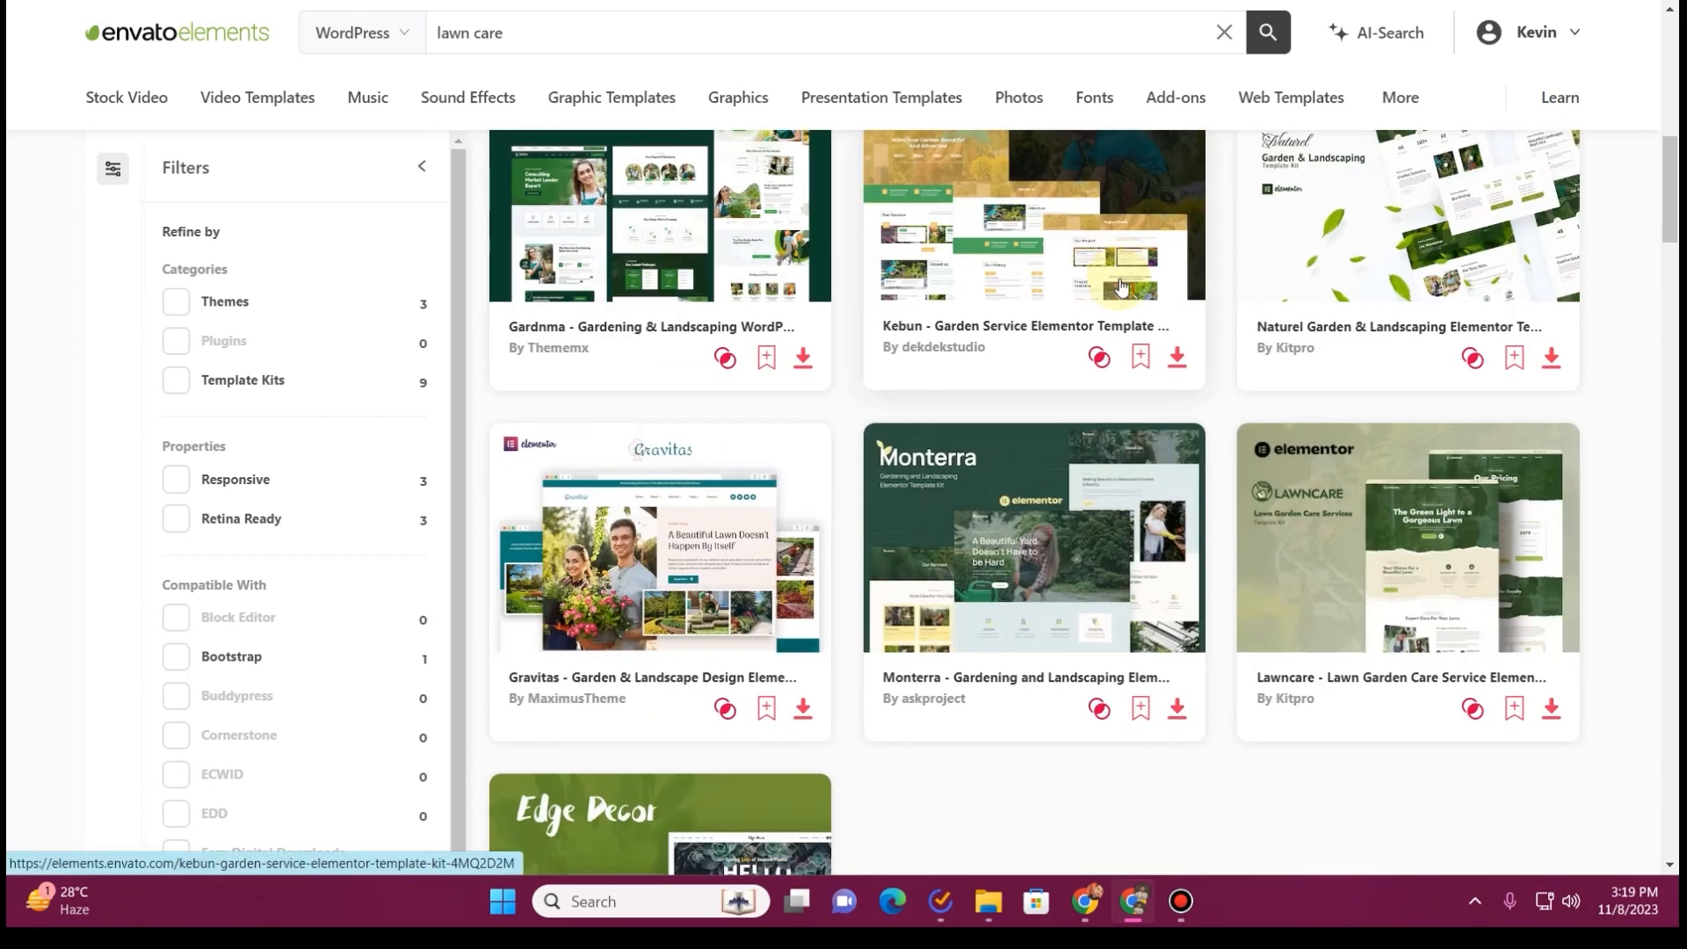
scroll(1121, 287, "down", 3)
scroll(1122, 287, "down", 2)
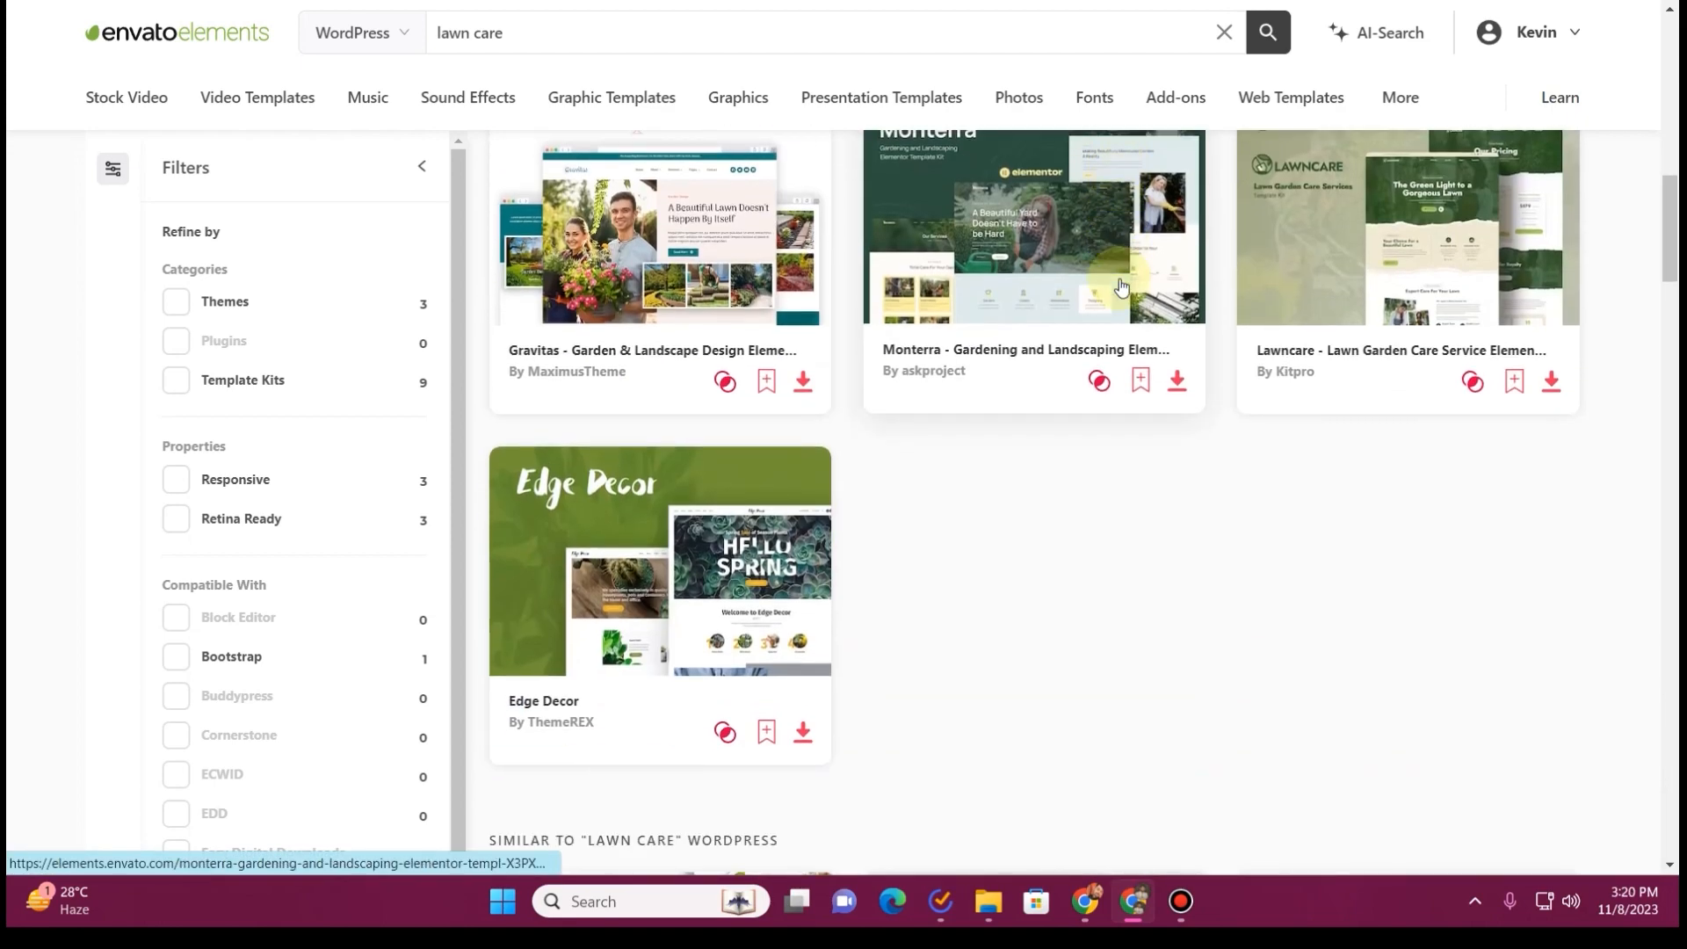
scroll(1124, 287, "up", 3)
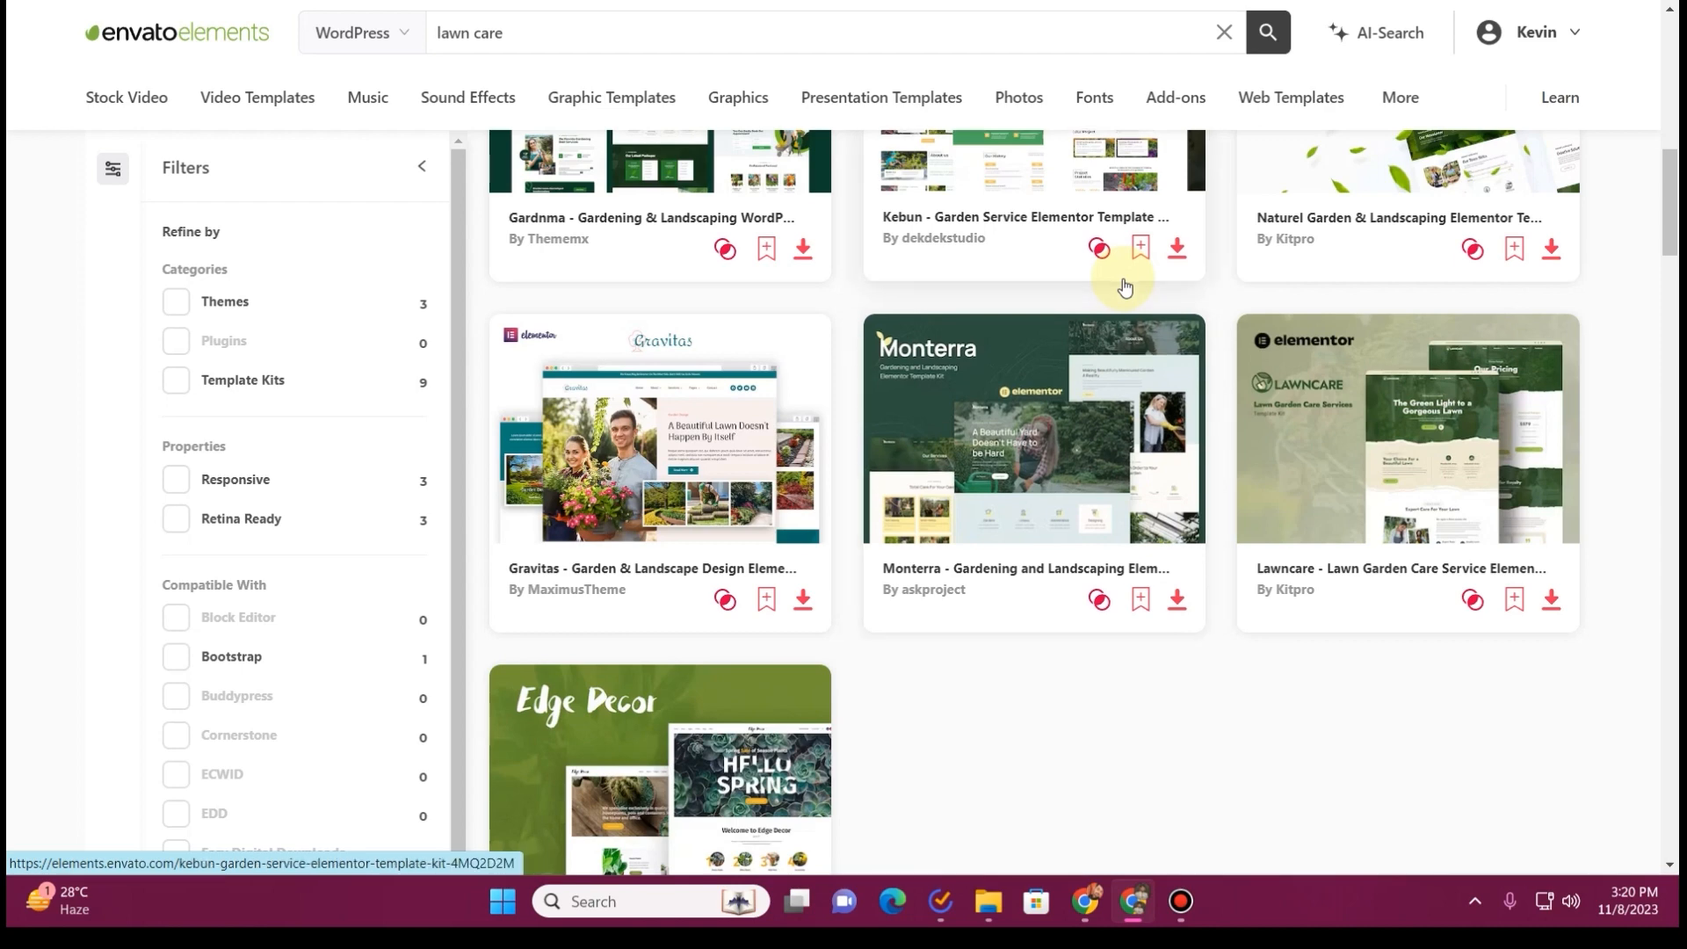
scroll(1125, 288, "up", 1)
scroll(1125, 288, "up", 5)
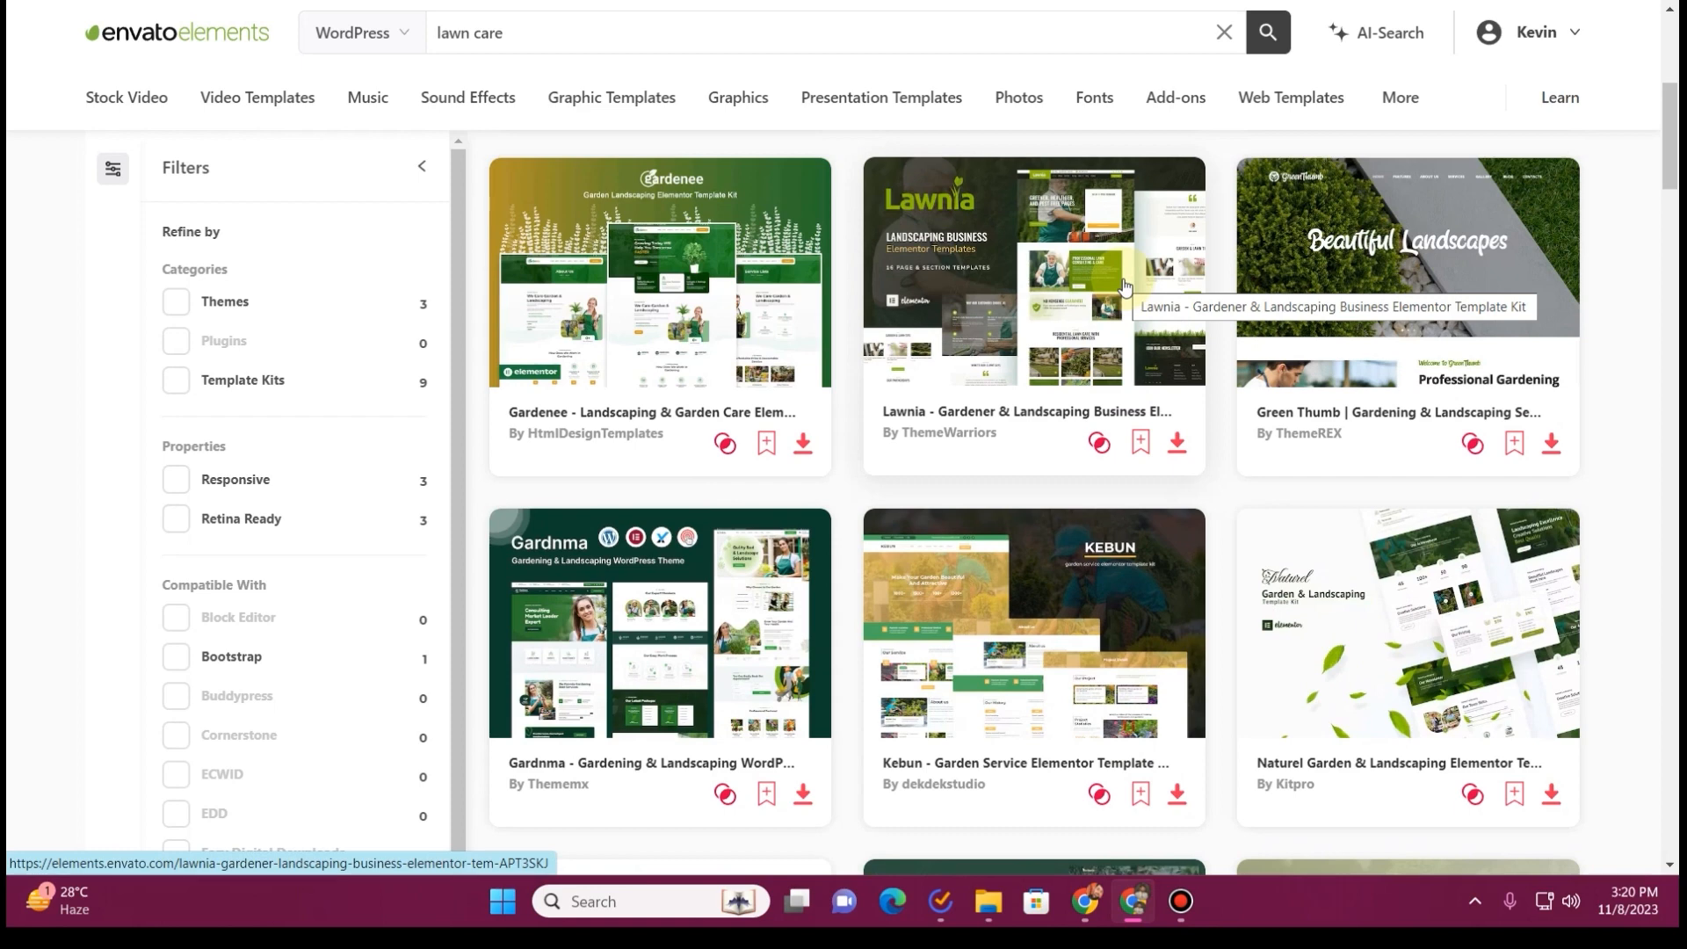
scroll(1099, 308, "down", 1)
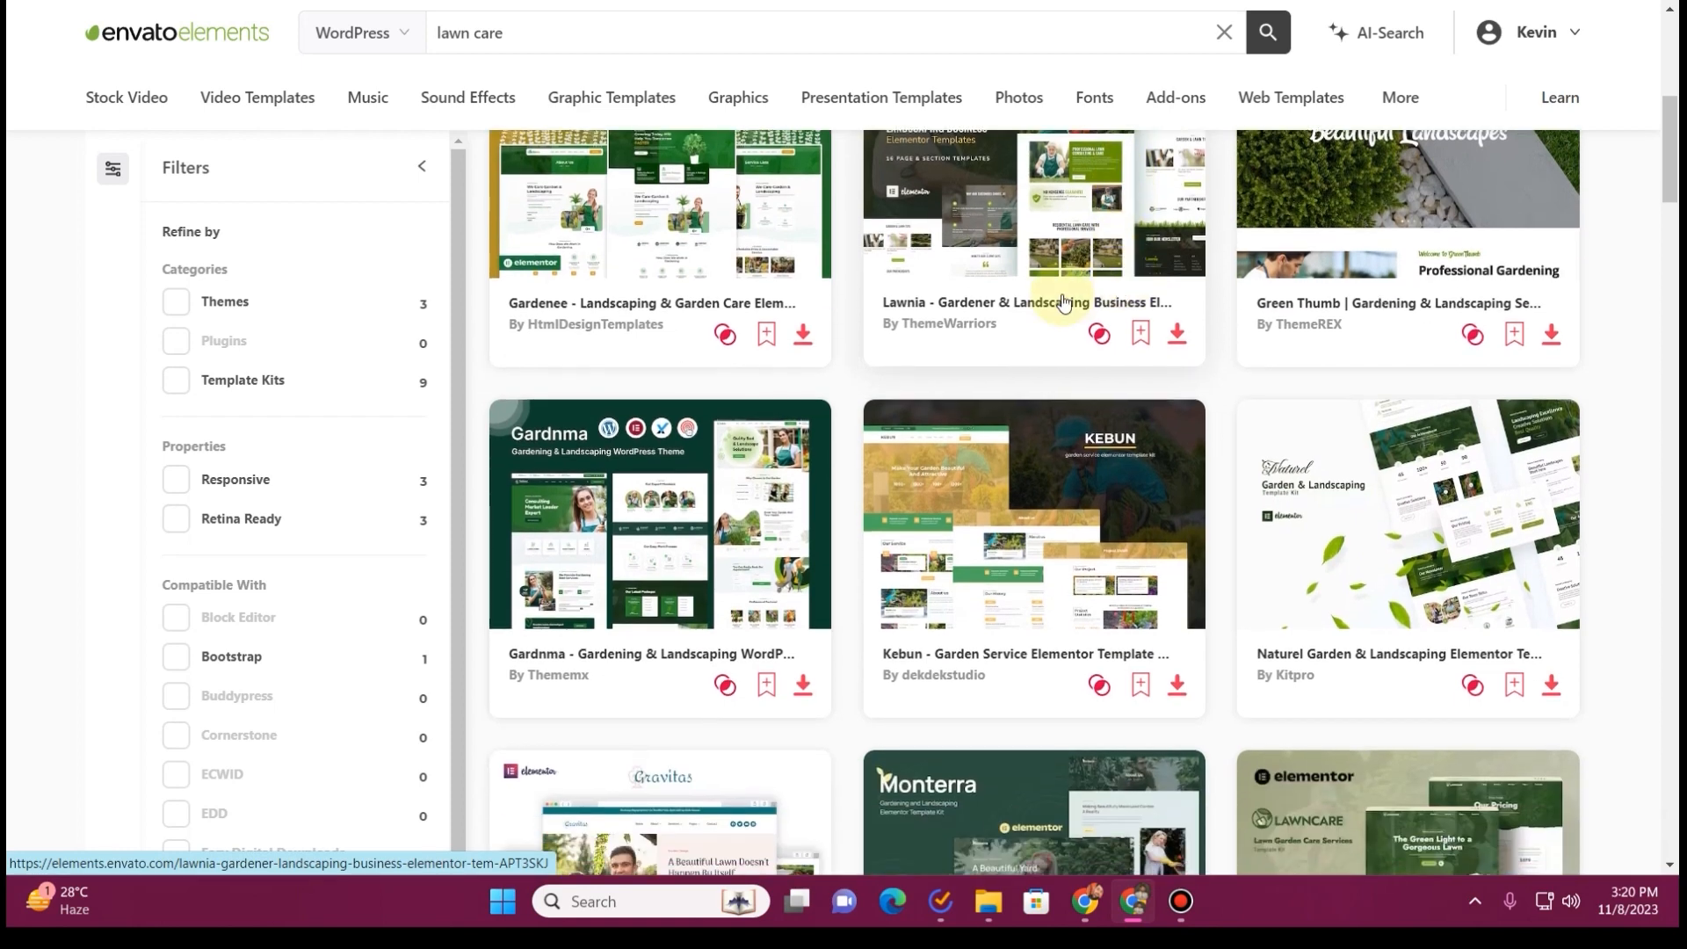
scroll(1037, 290, "up", 2)
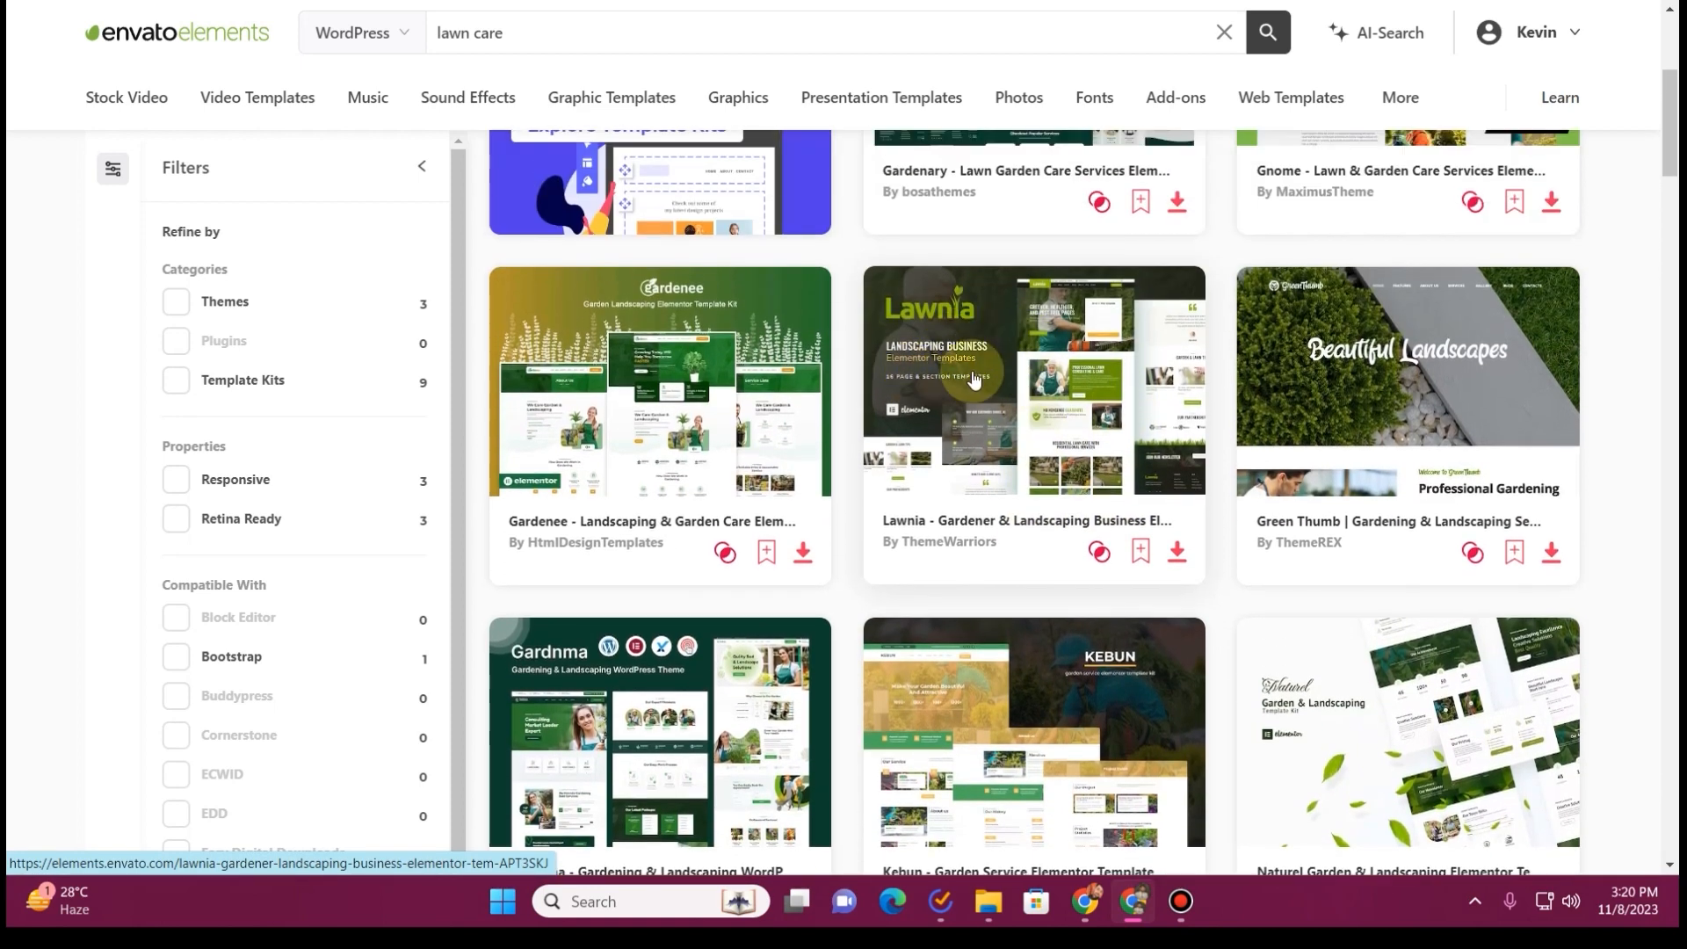
Open the Lawnia gardener and landscaping template kit in live preview and highlight its hero heading and tagline
left_click(1029, 498)
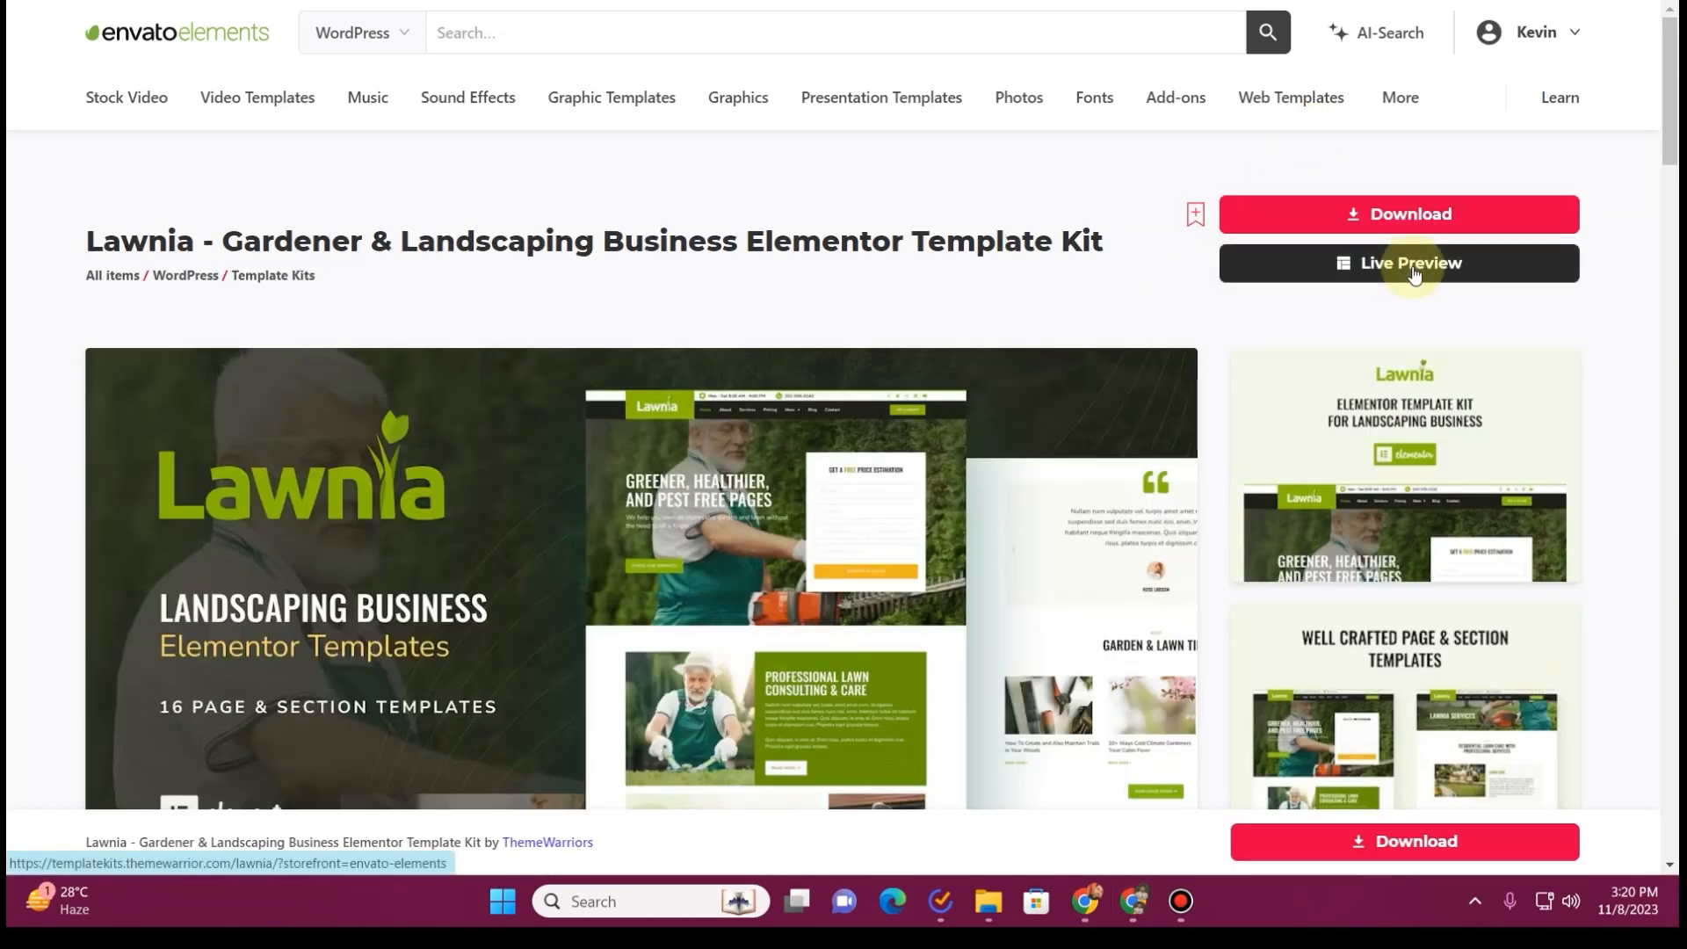
left_click(1416, 273)
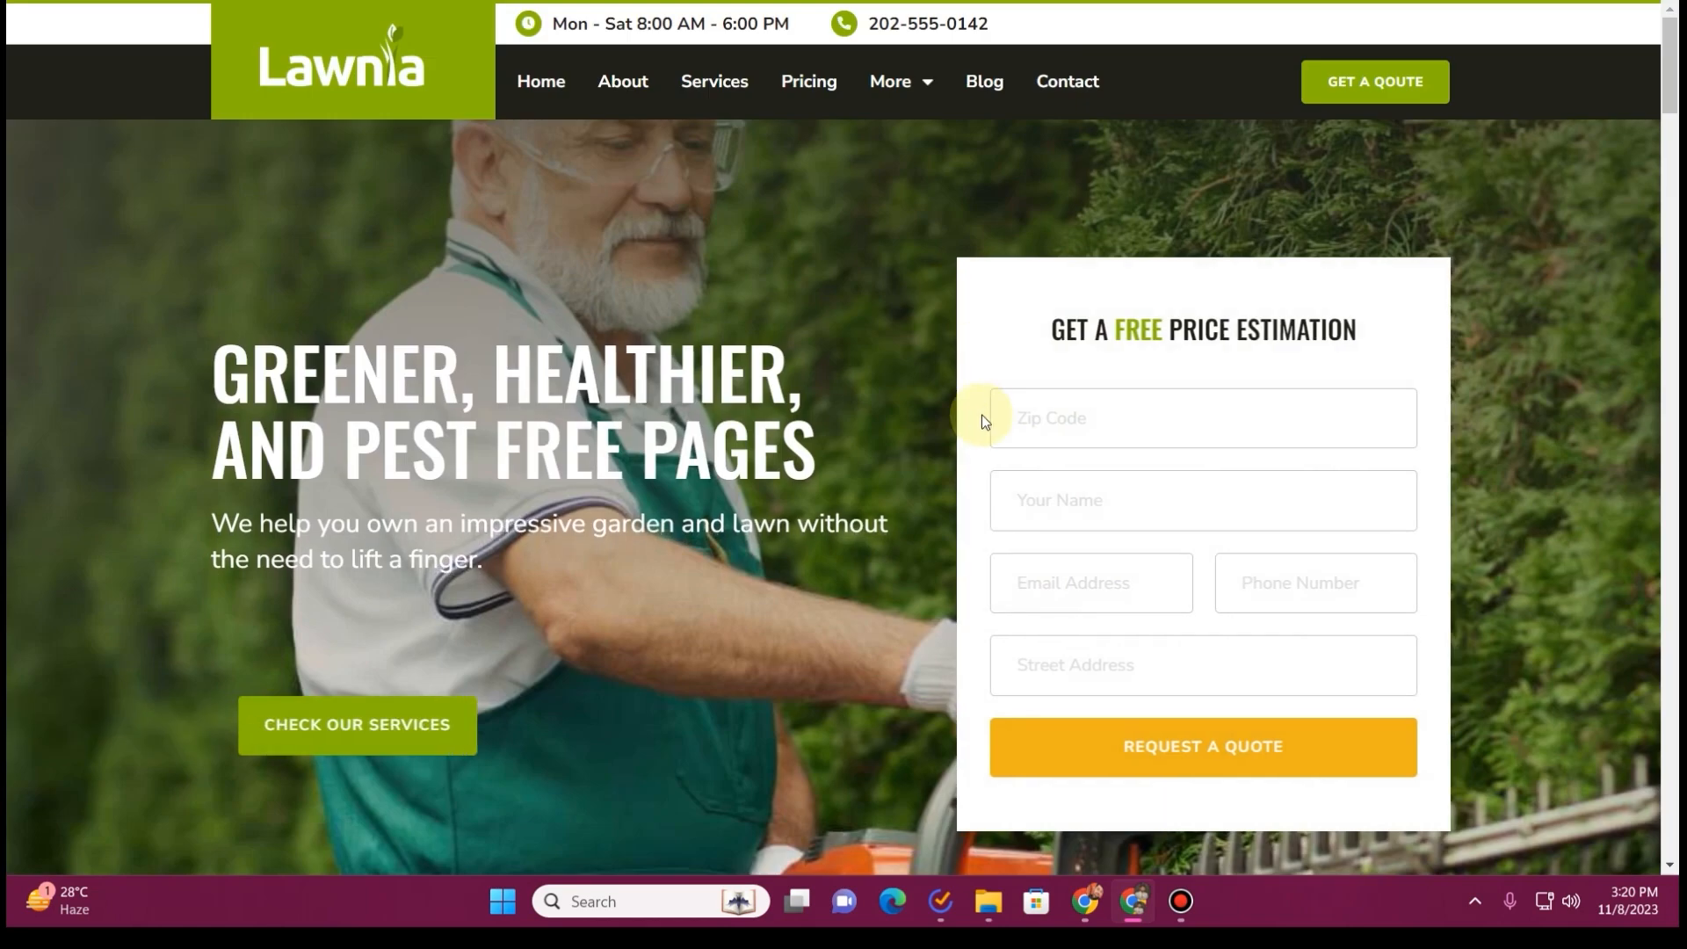
left_click_drag(192, 351, 416, 555)
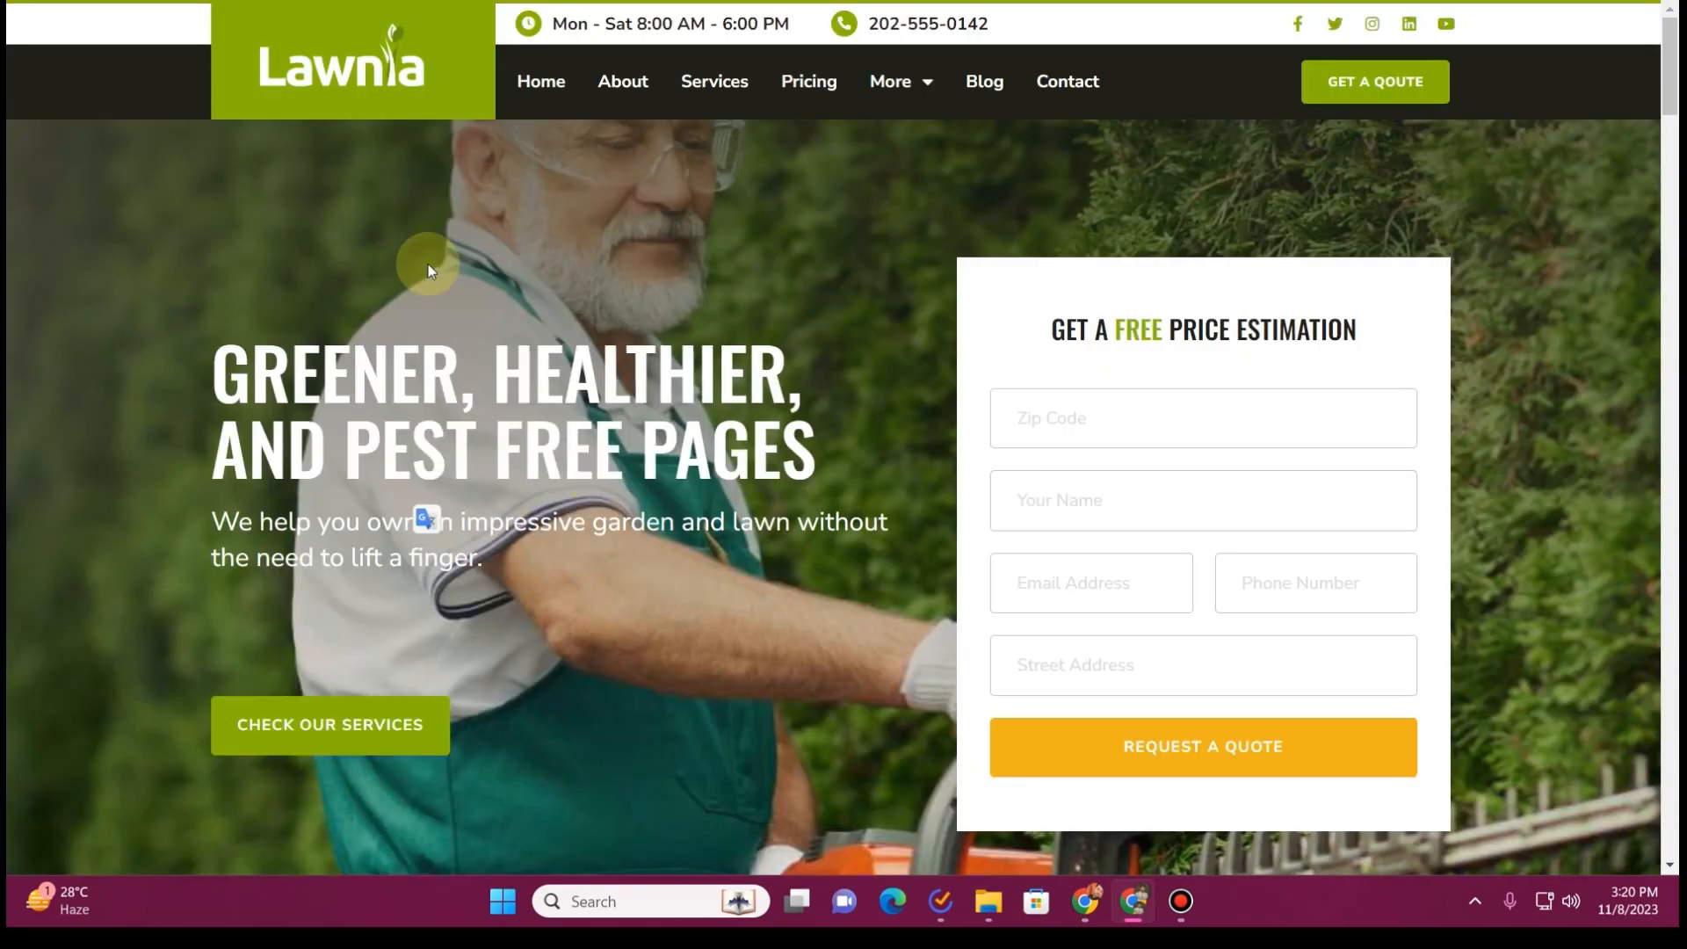
Check the zip code, name, email, phone and street address fields of the free price estimation form
left_click(1112, 420)
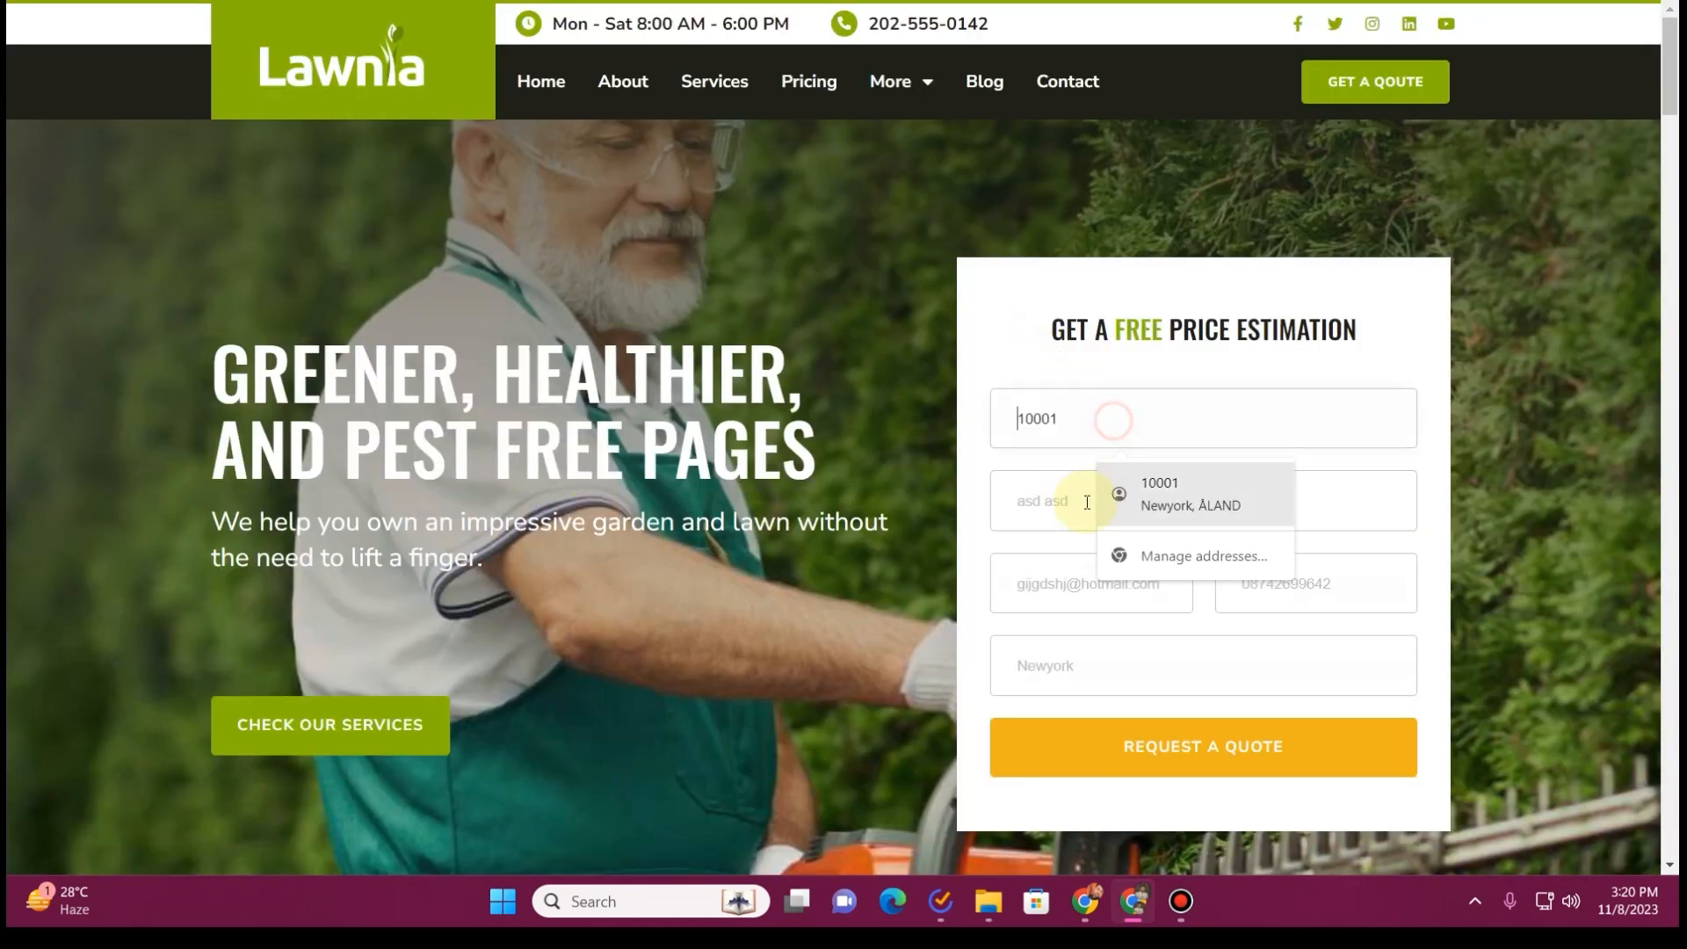
left_click(1024, 505)
left_click(1109, 583)
left_click(1363, 577)
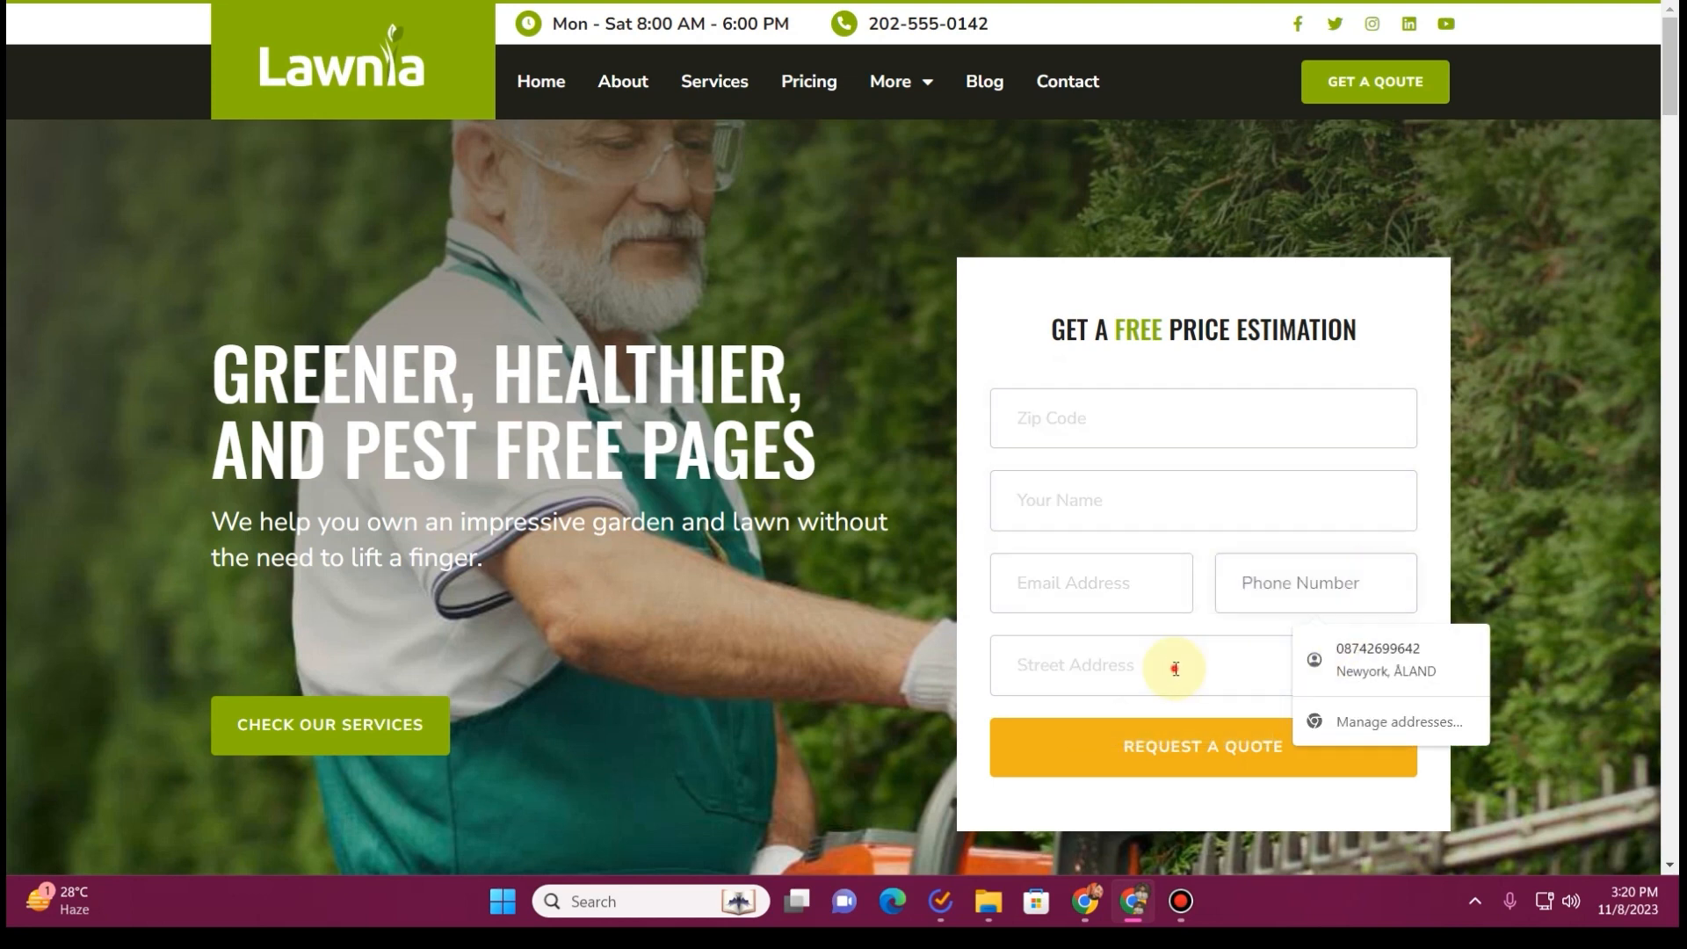
left_click(1175, 662)
Examine the Lawnia home page's sections from the hero through about, guarantee, services, testimonials, news, partners and newsletter
scroll(809, 455, "down", 2)
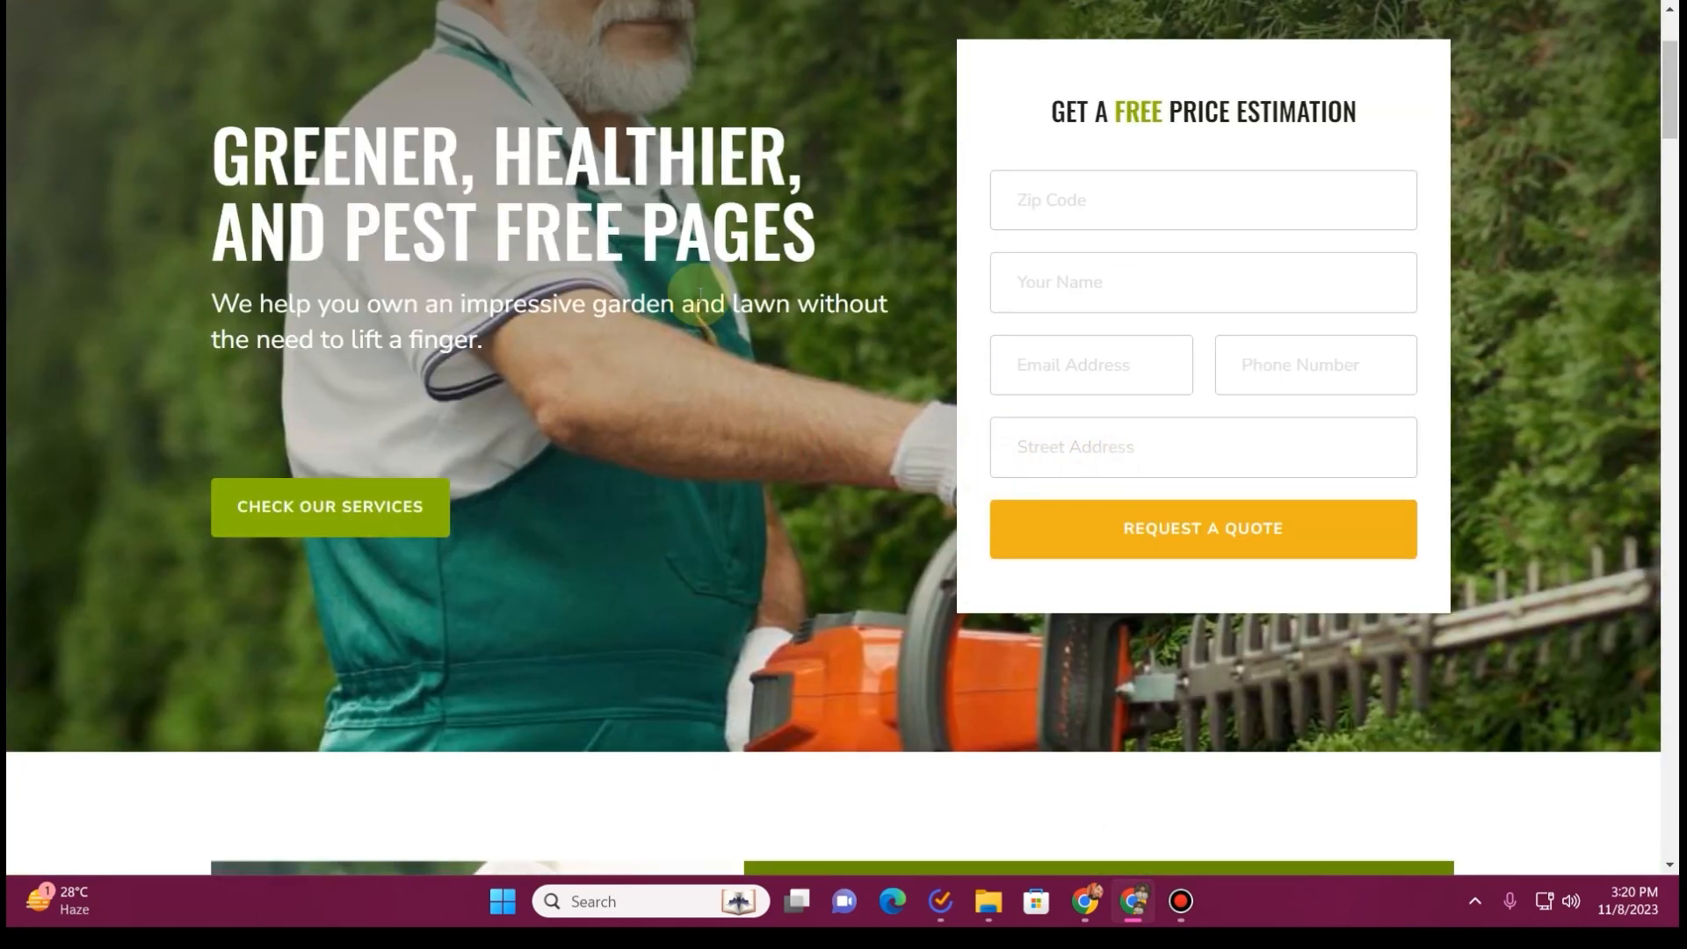
scroll(691, 286, "up", 3)
scroll(691, 285, "down", 5)
scroll(689, 282, "down", 6)
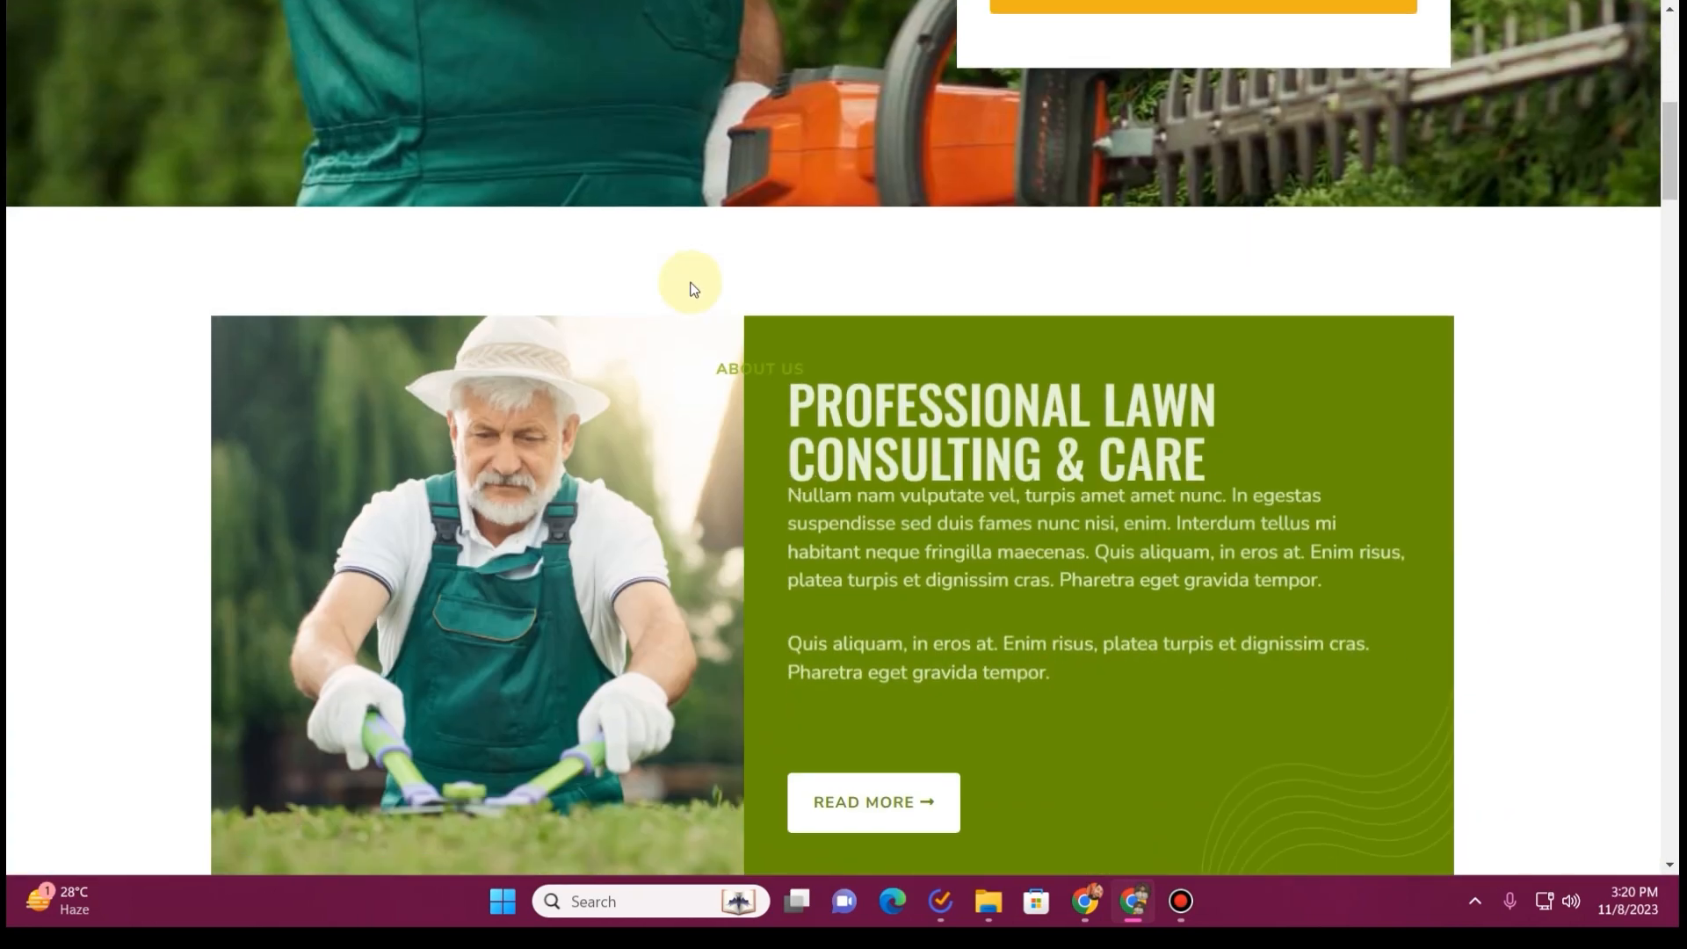
scroll(751, 270, "up", 2)
scroll(752, 271, "down", 4)
scroll(751, 271, "down", 2)
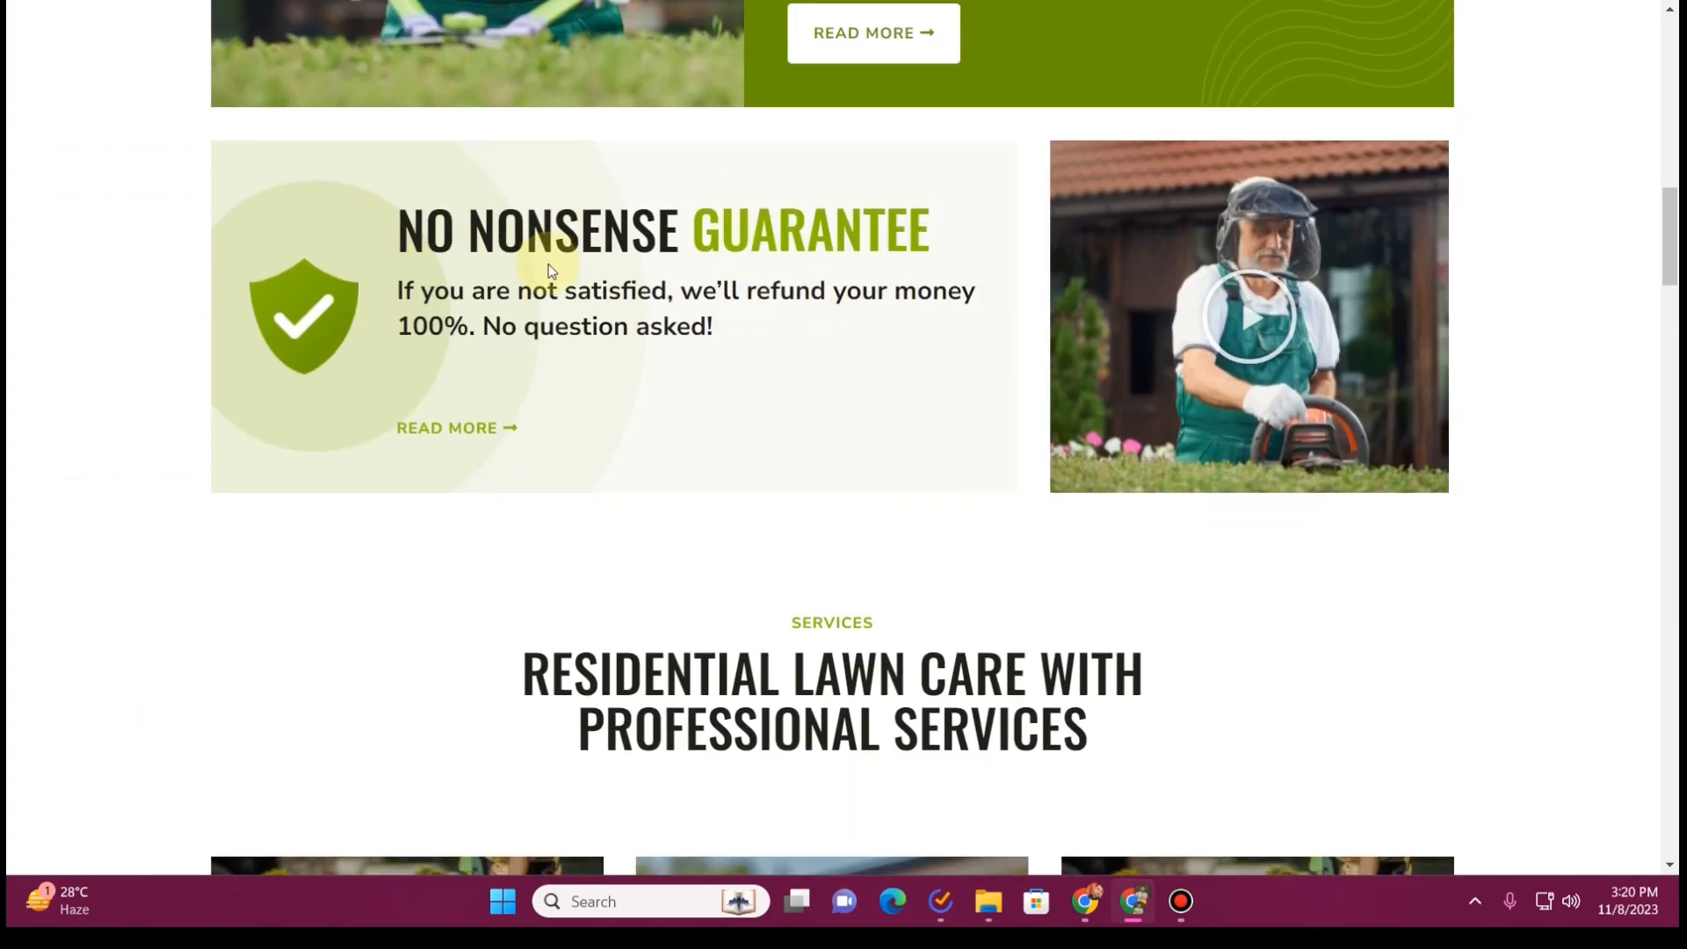
scroll(603, 248, "down", 5)
scroll(847, 278, "down", 6)
scroll(670, 346, "down", 16)
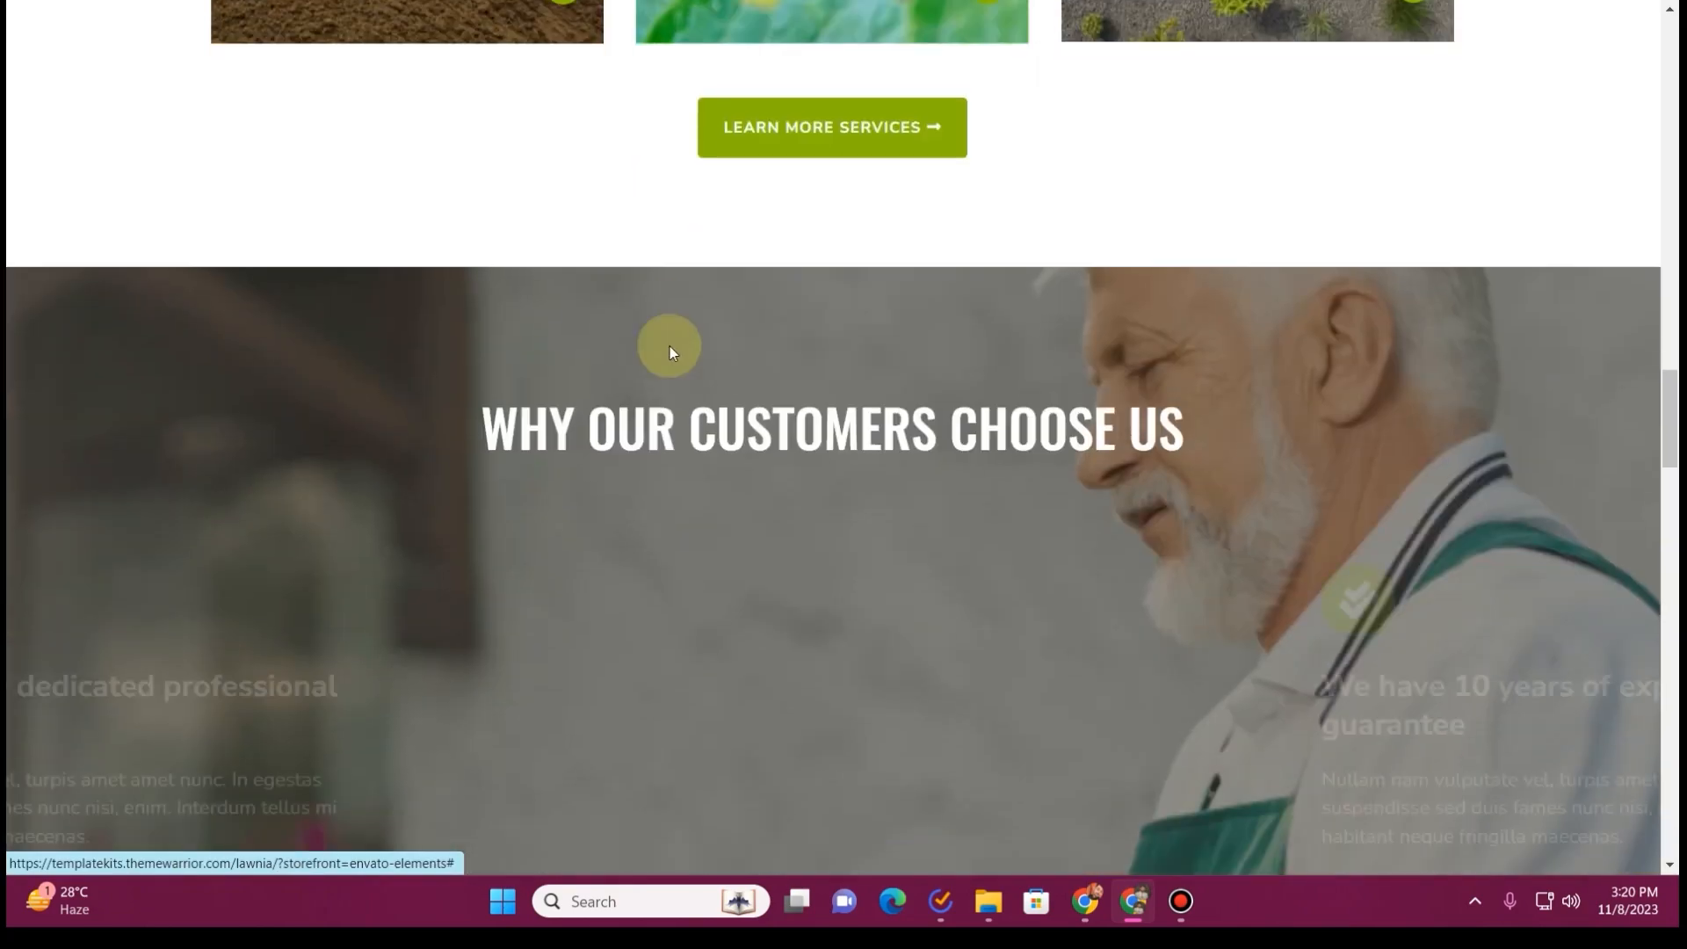
scroll(678, 341, "down", 3)
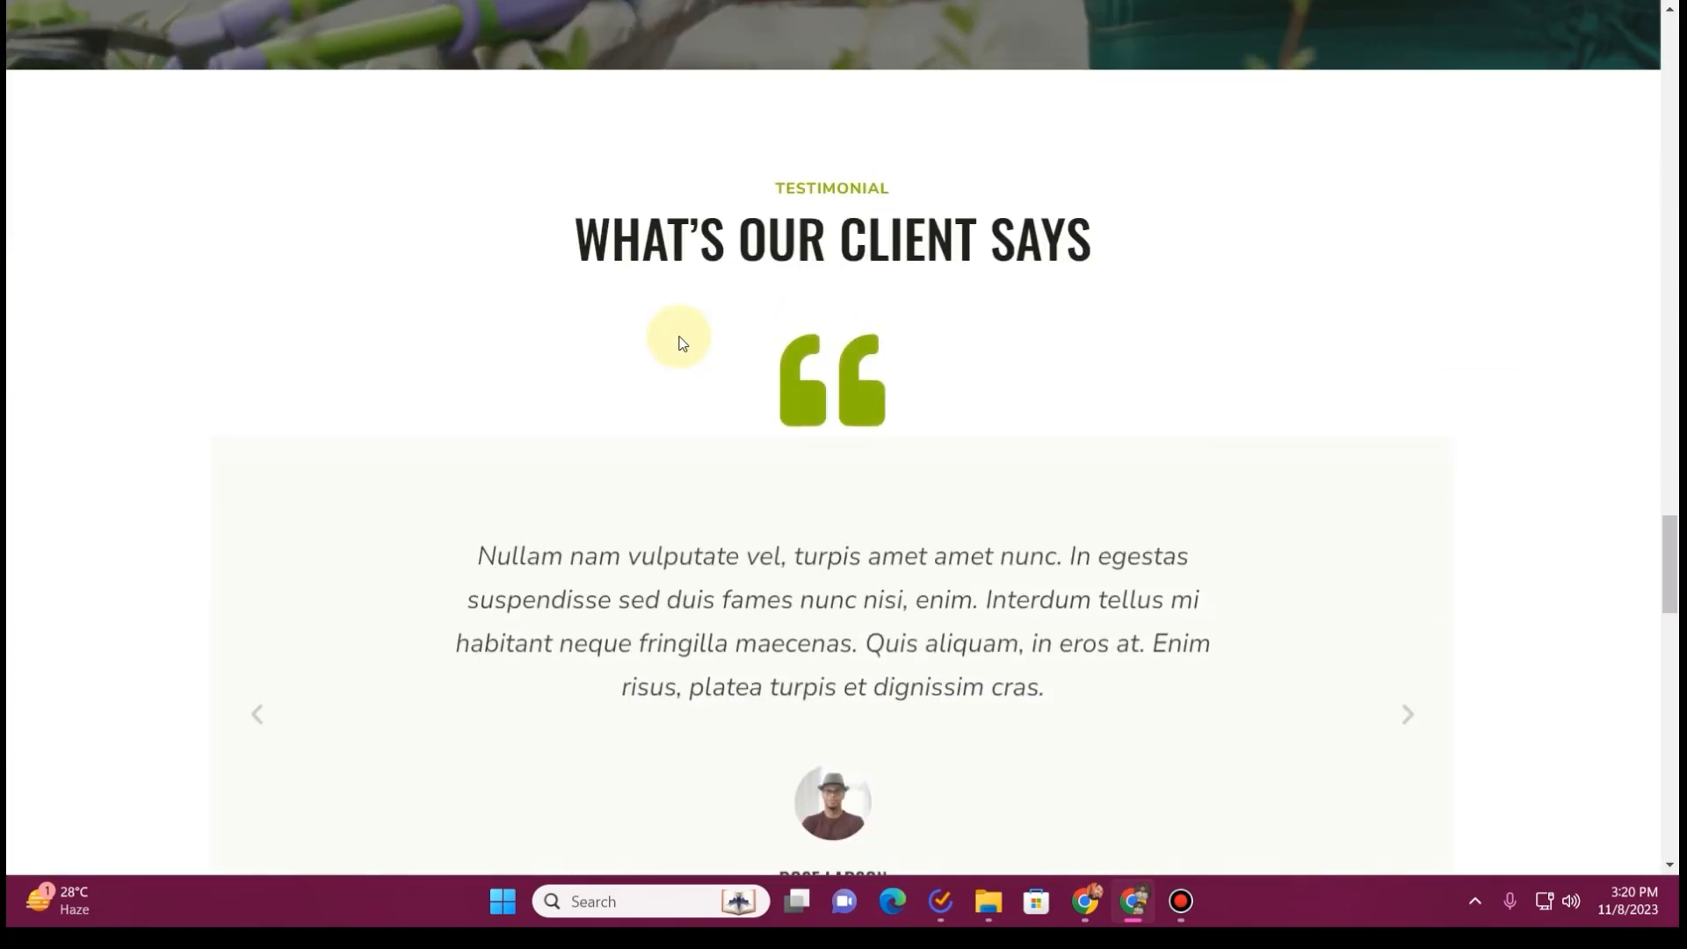
scroll(682, 342, "down", 7)
scroll(683, 343, "down", 10)
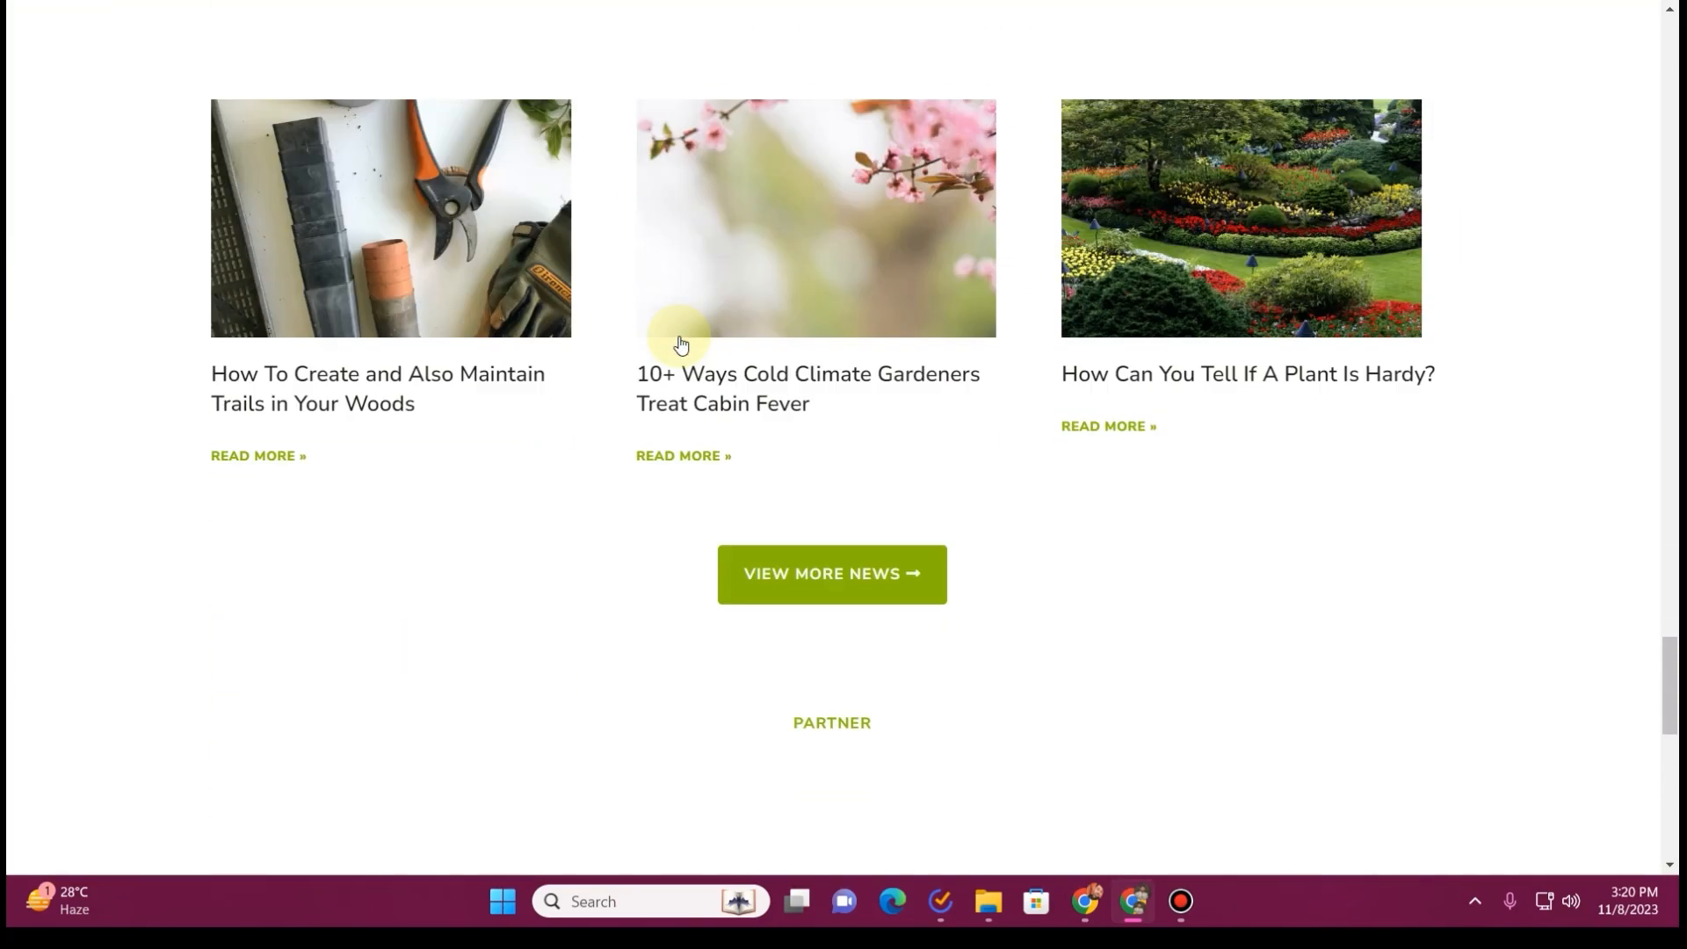
scroll(679, 338, "up", 7)
scroll(682, 343, "down", 3)
scroll(682, 342, "down", 6)
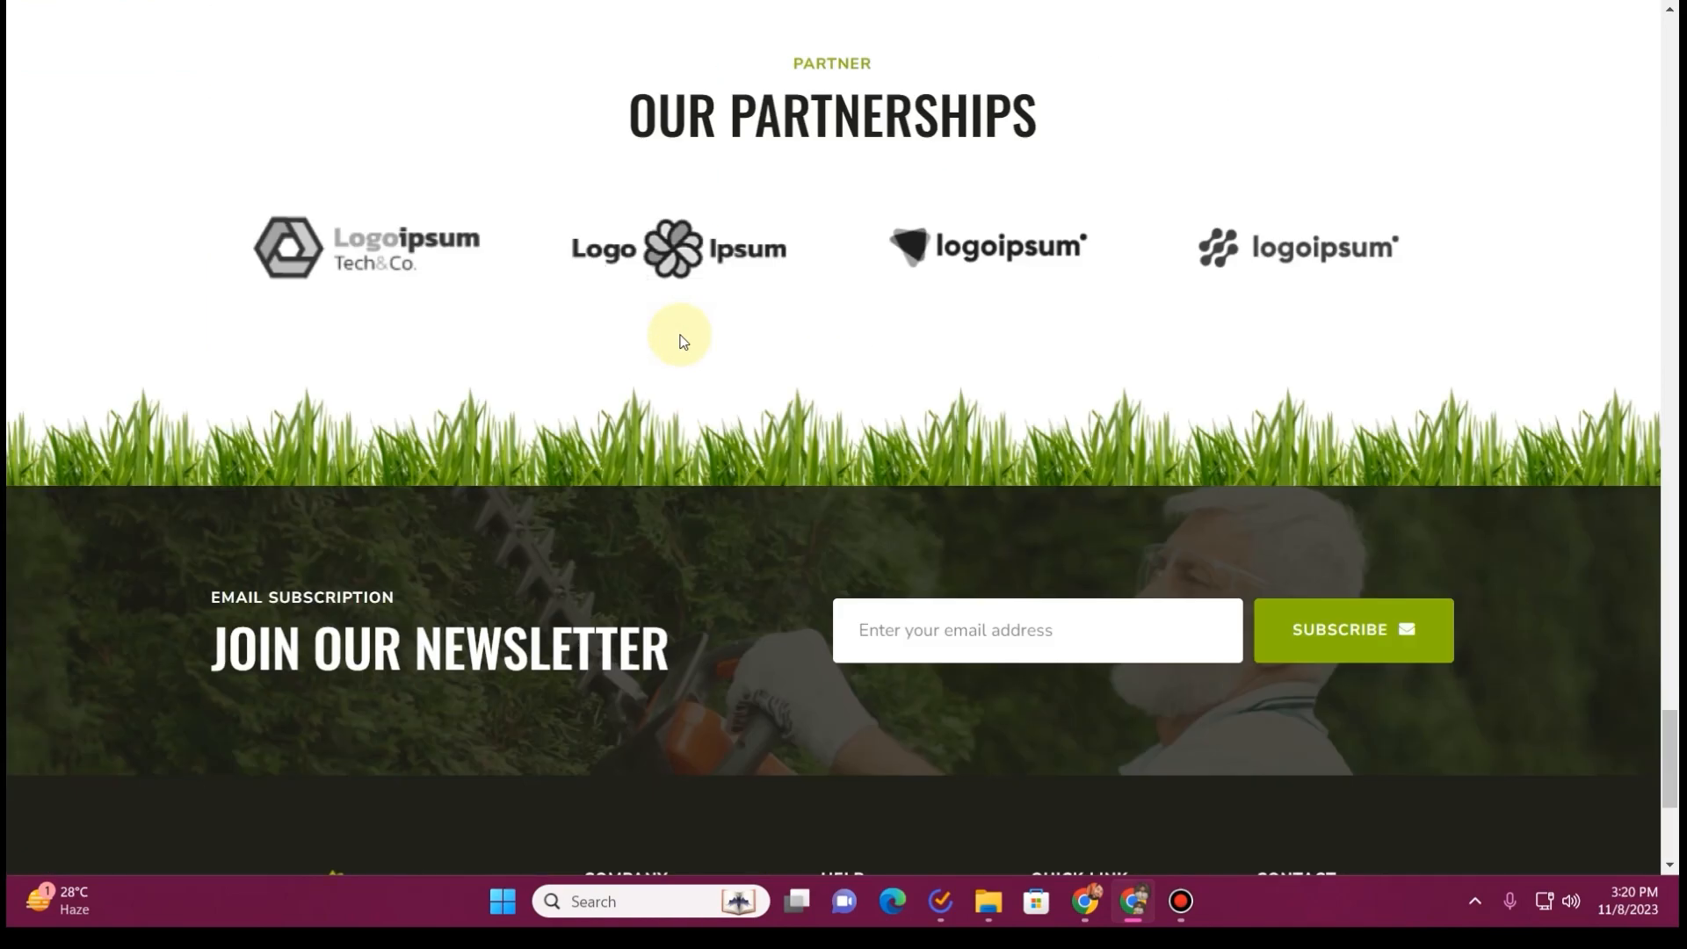
scroll(515, 372, "down", 5)
scroll(525, 368, "up", 20)
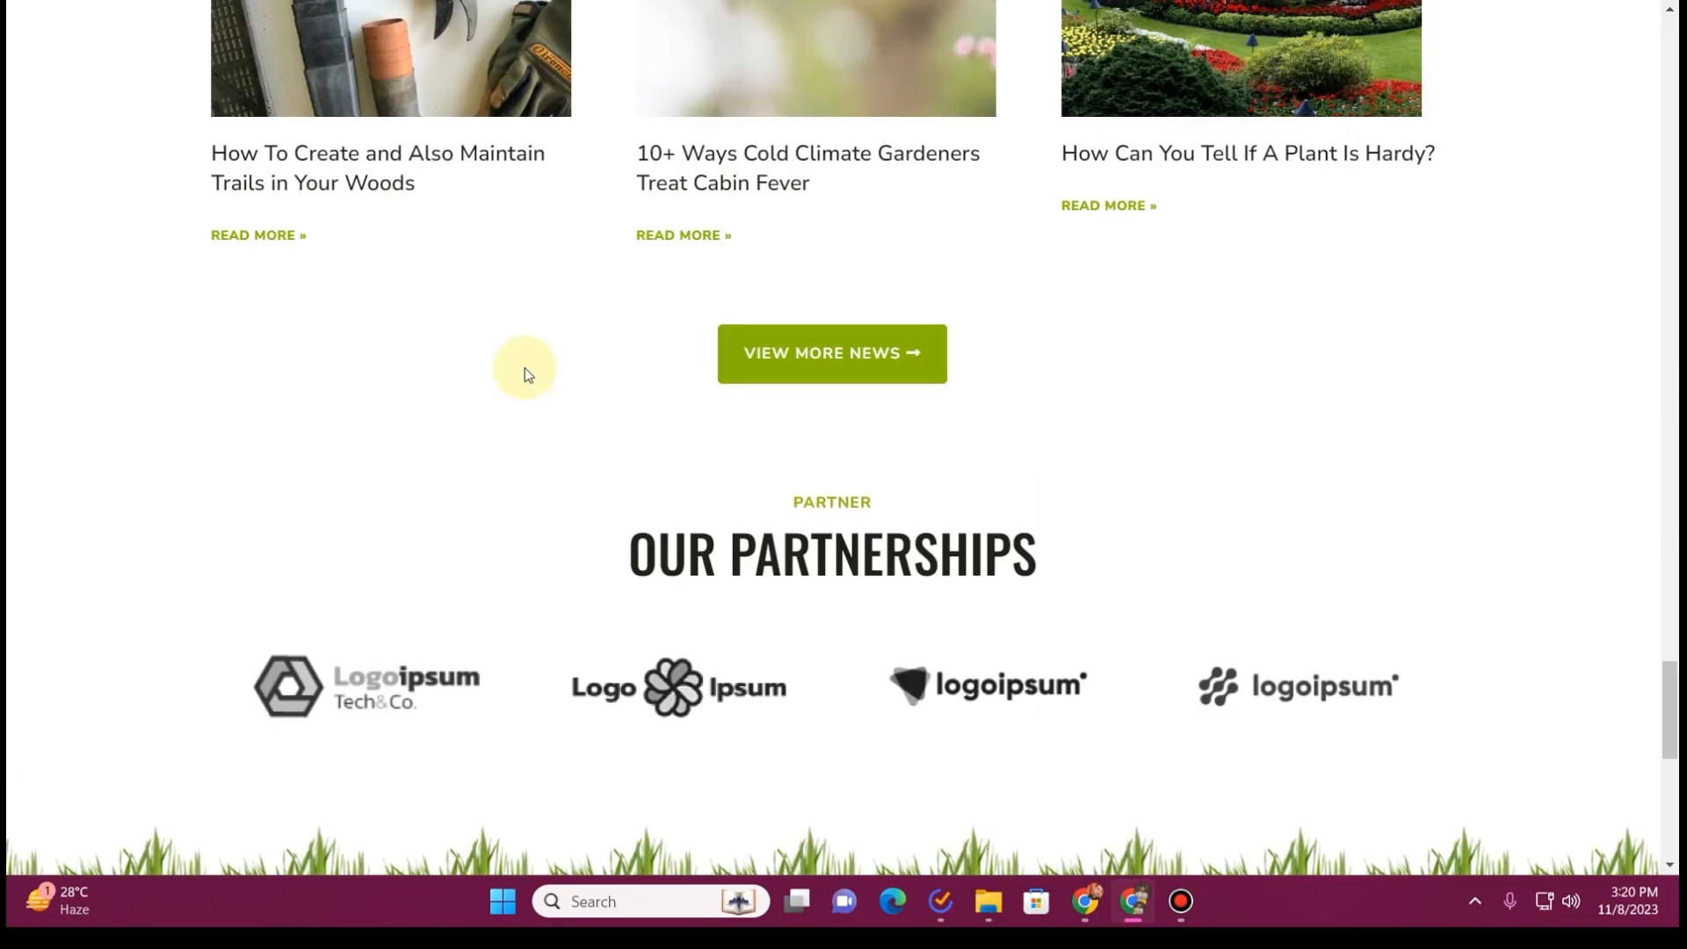
scroll(522, 361, "up", 20)
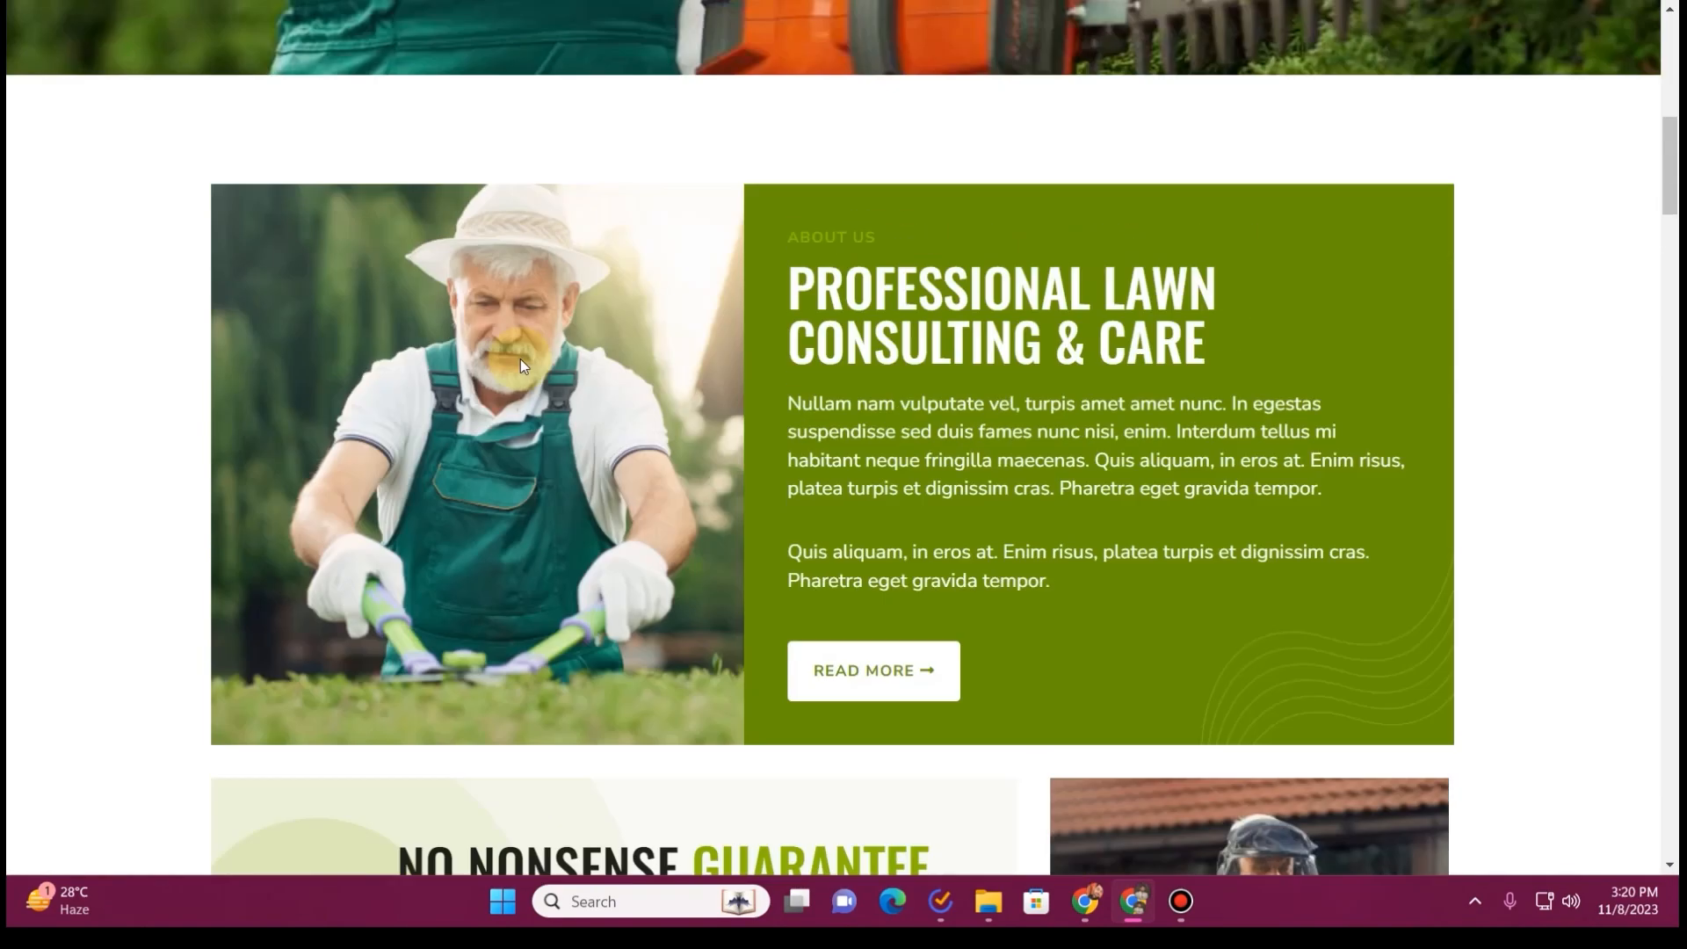
scroll(520, 358, "up", 2)
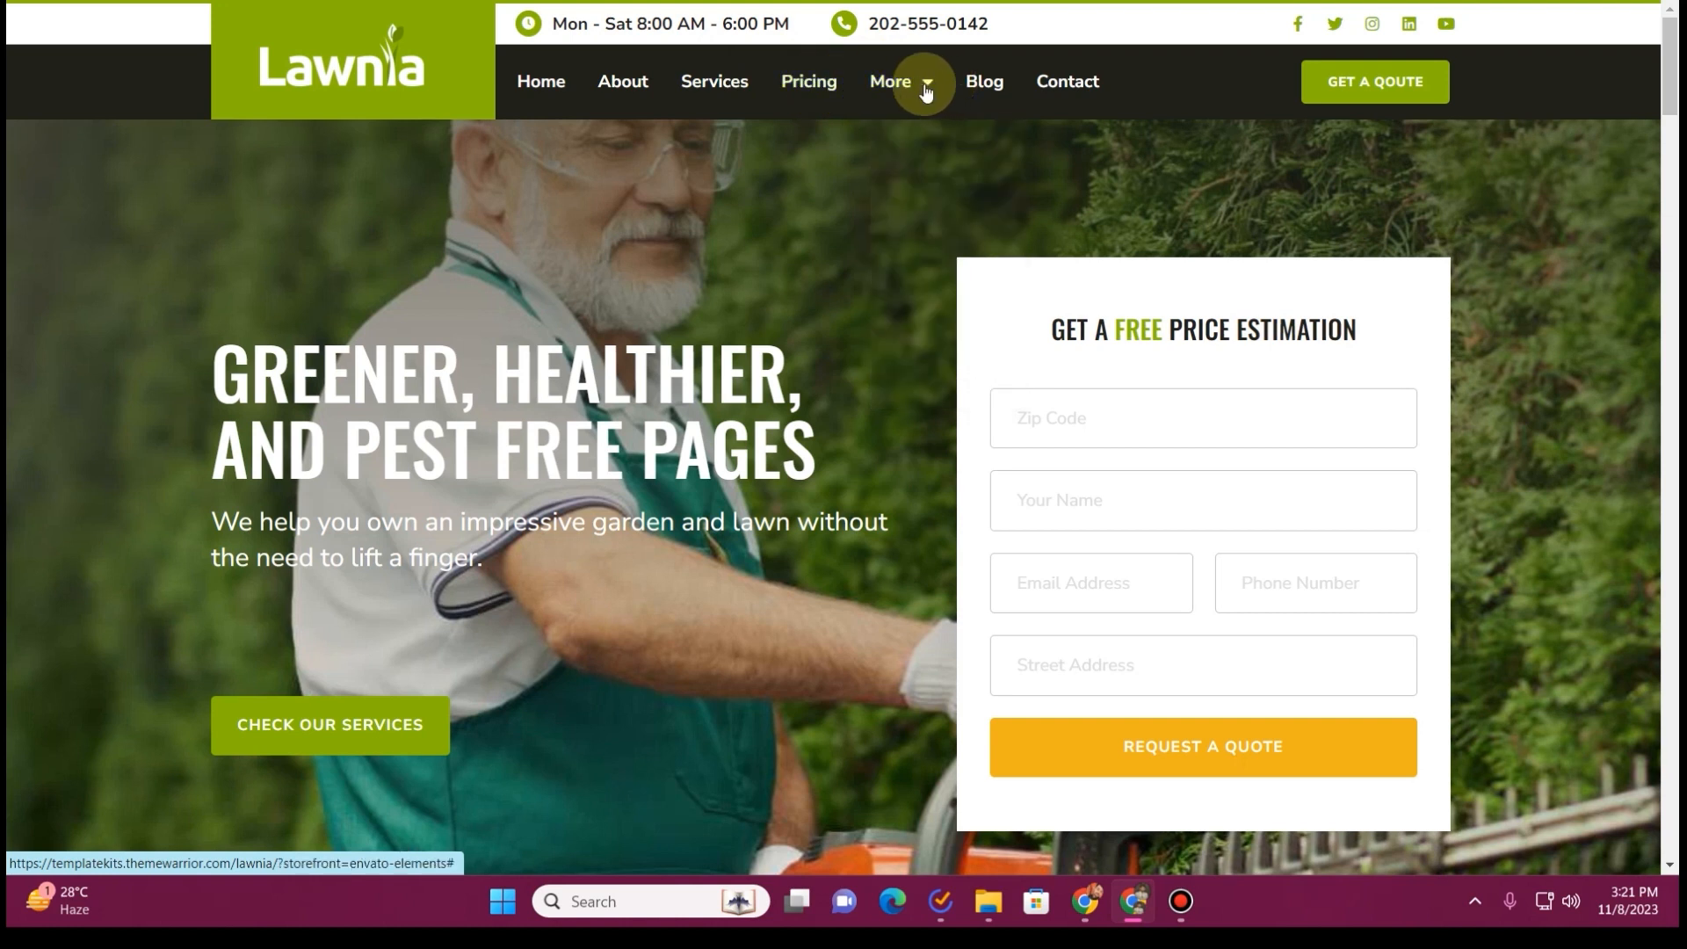
View the additional pages listed under More in the Lawnia preview and open its Blog page
mouse_move(906, 81)
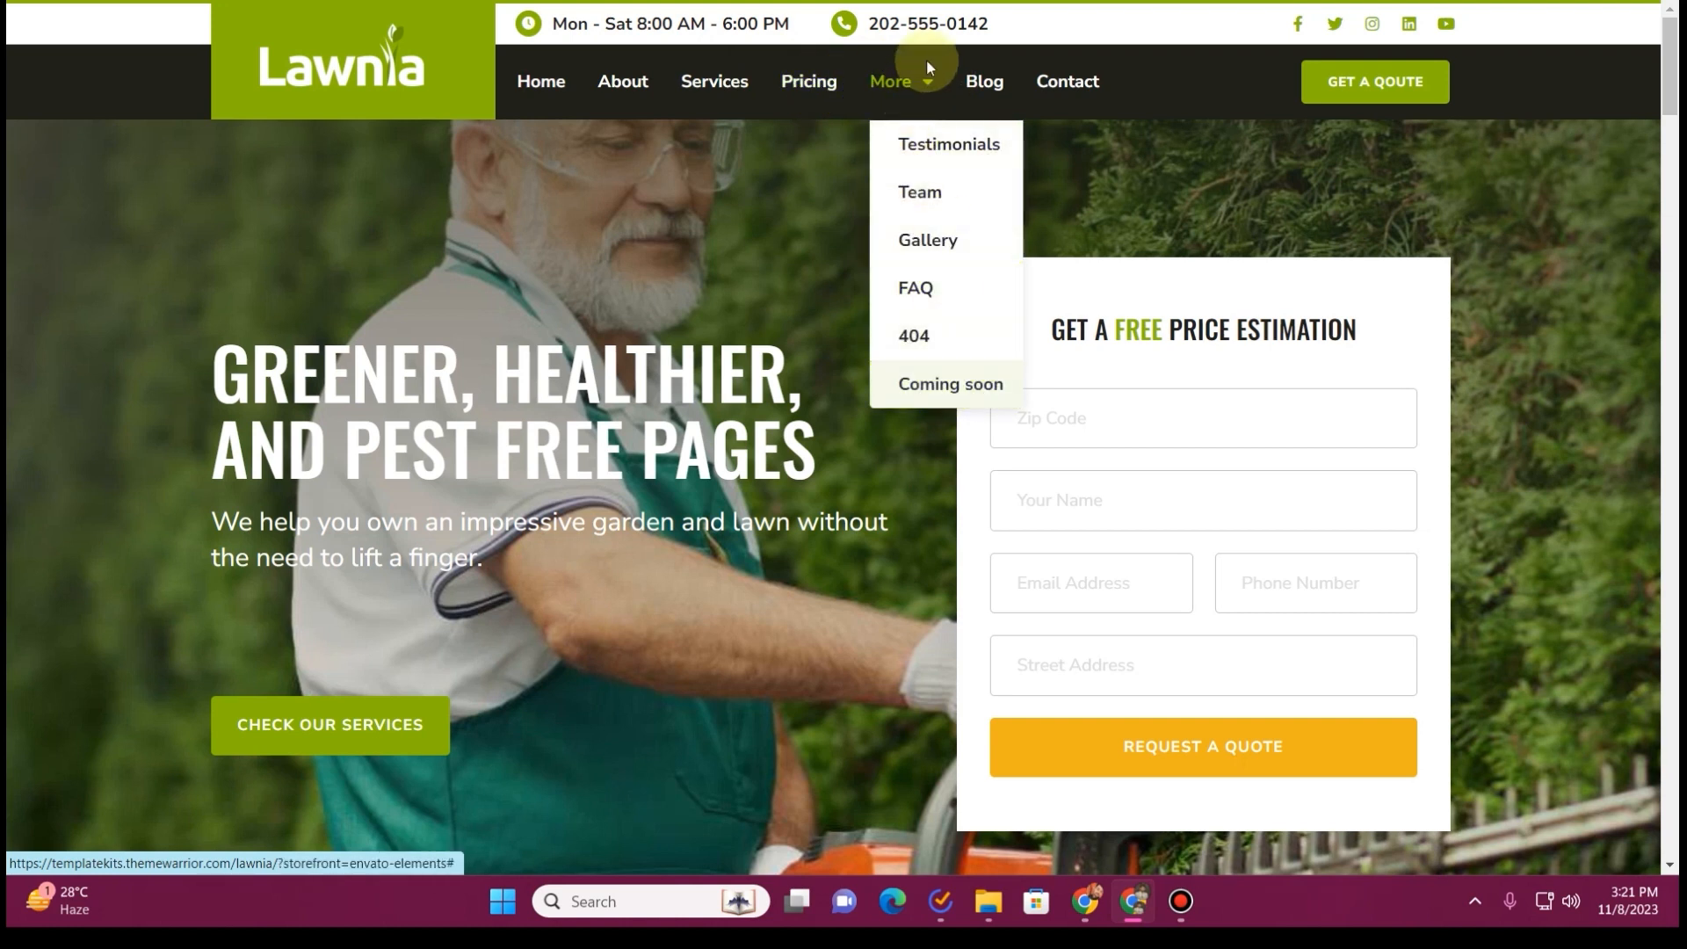
left_click(999, 95)
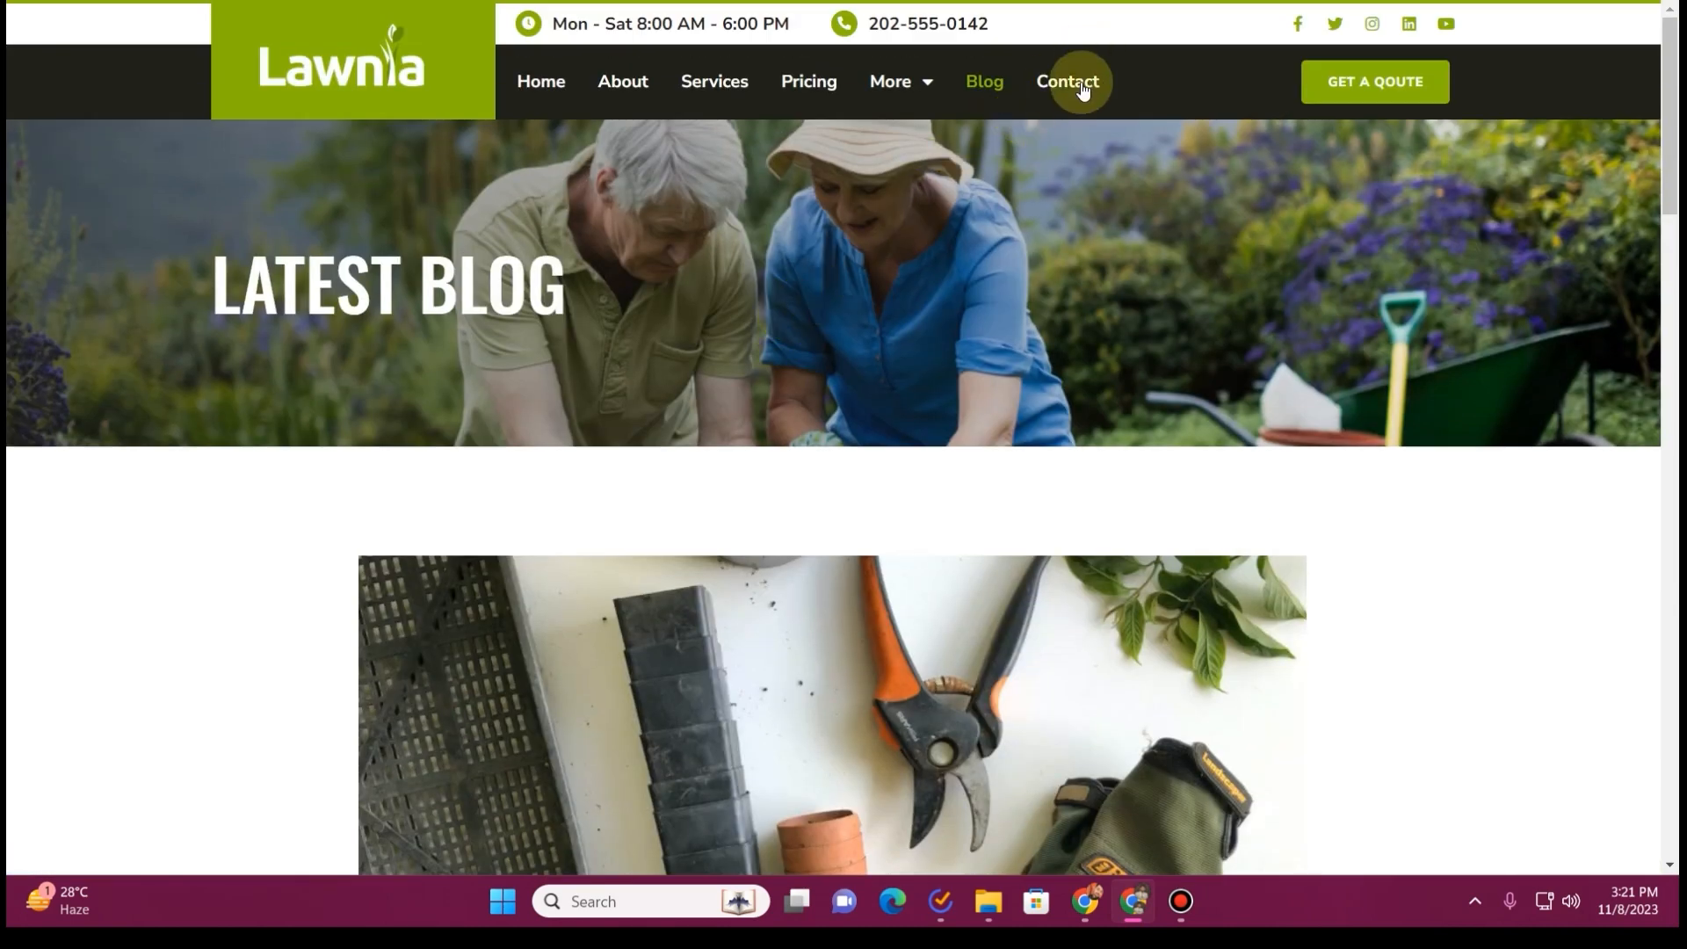
Open the Lawnia preview's Contact page and examine its message form and Office Address block
left_click(1084, 88)
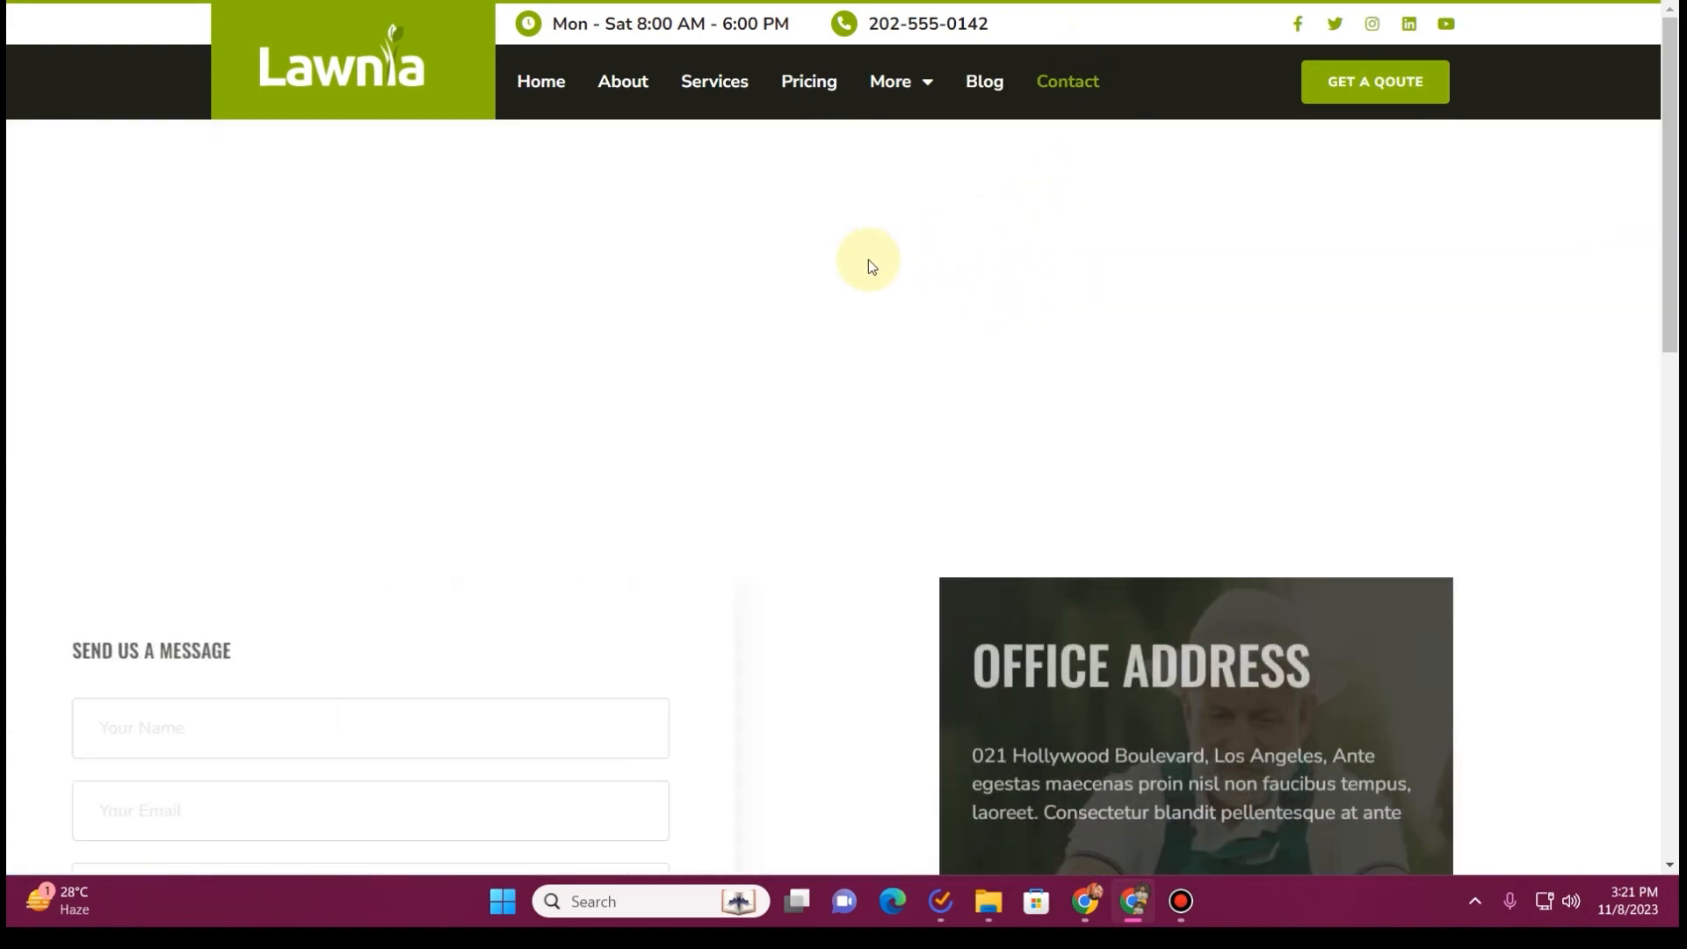
scroll(870, 264, "down", 10)
scroll(800, 263, "down", 3)
scroll(795, 268, "up", 15)
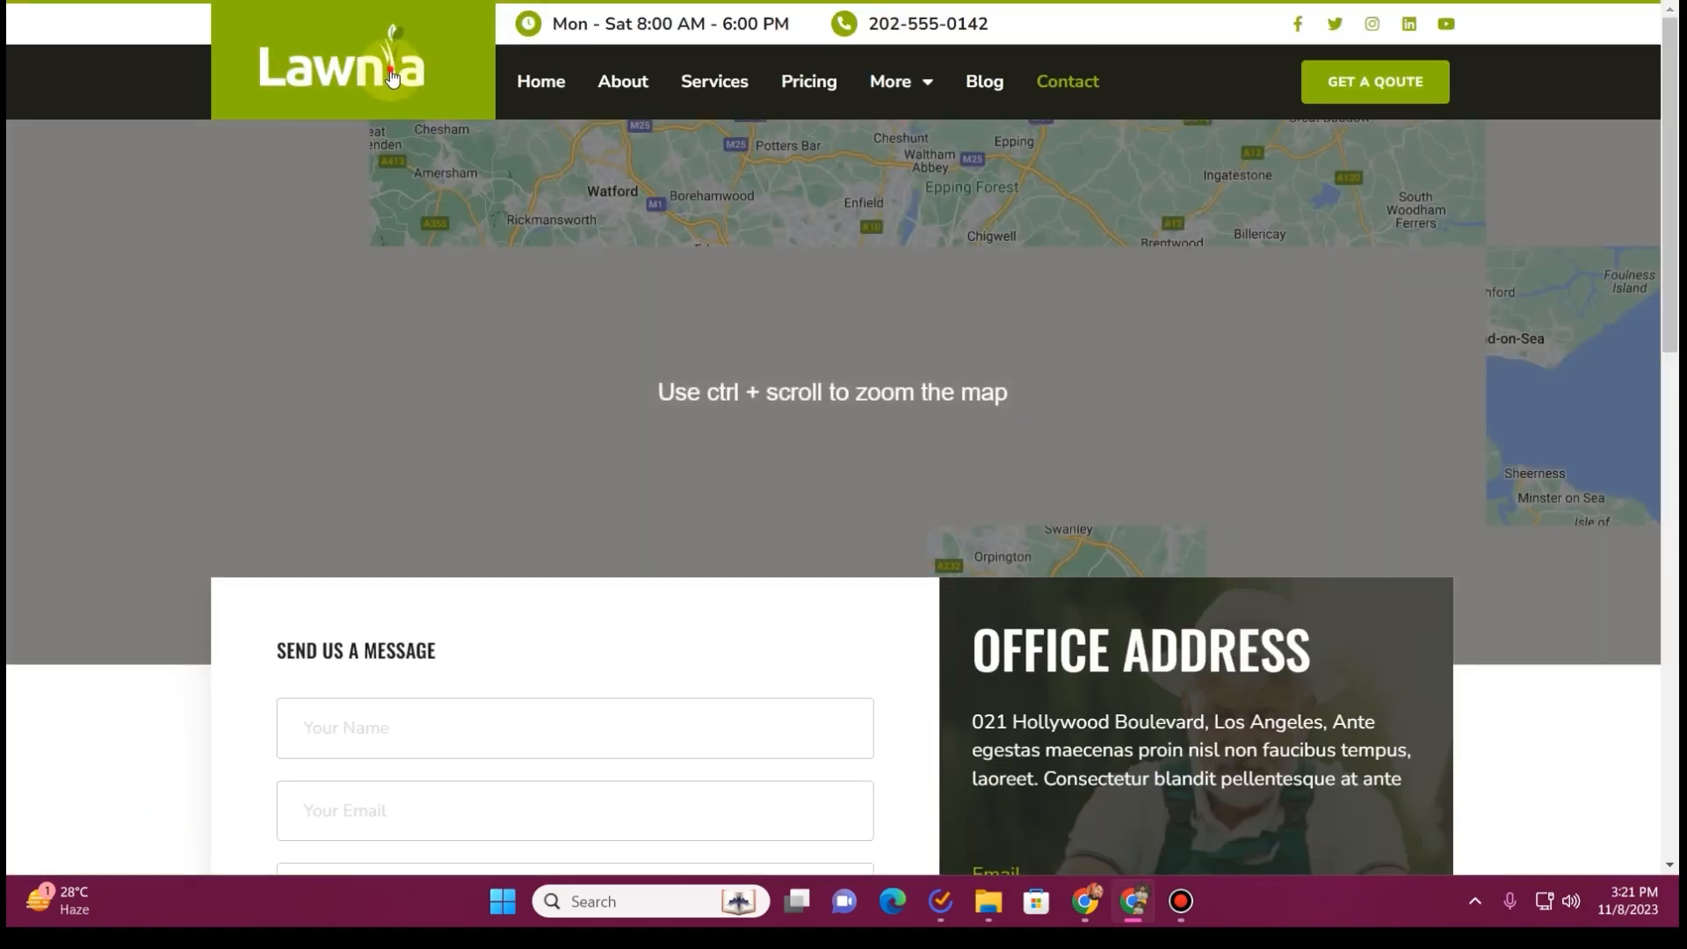
Return to the Lawnia home page, dismiss its promo popup and go back to the template kit's Envato page
left_click(393, 79)
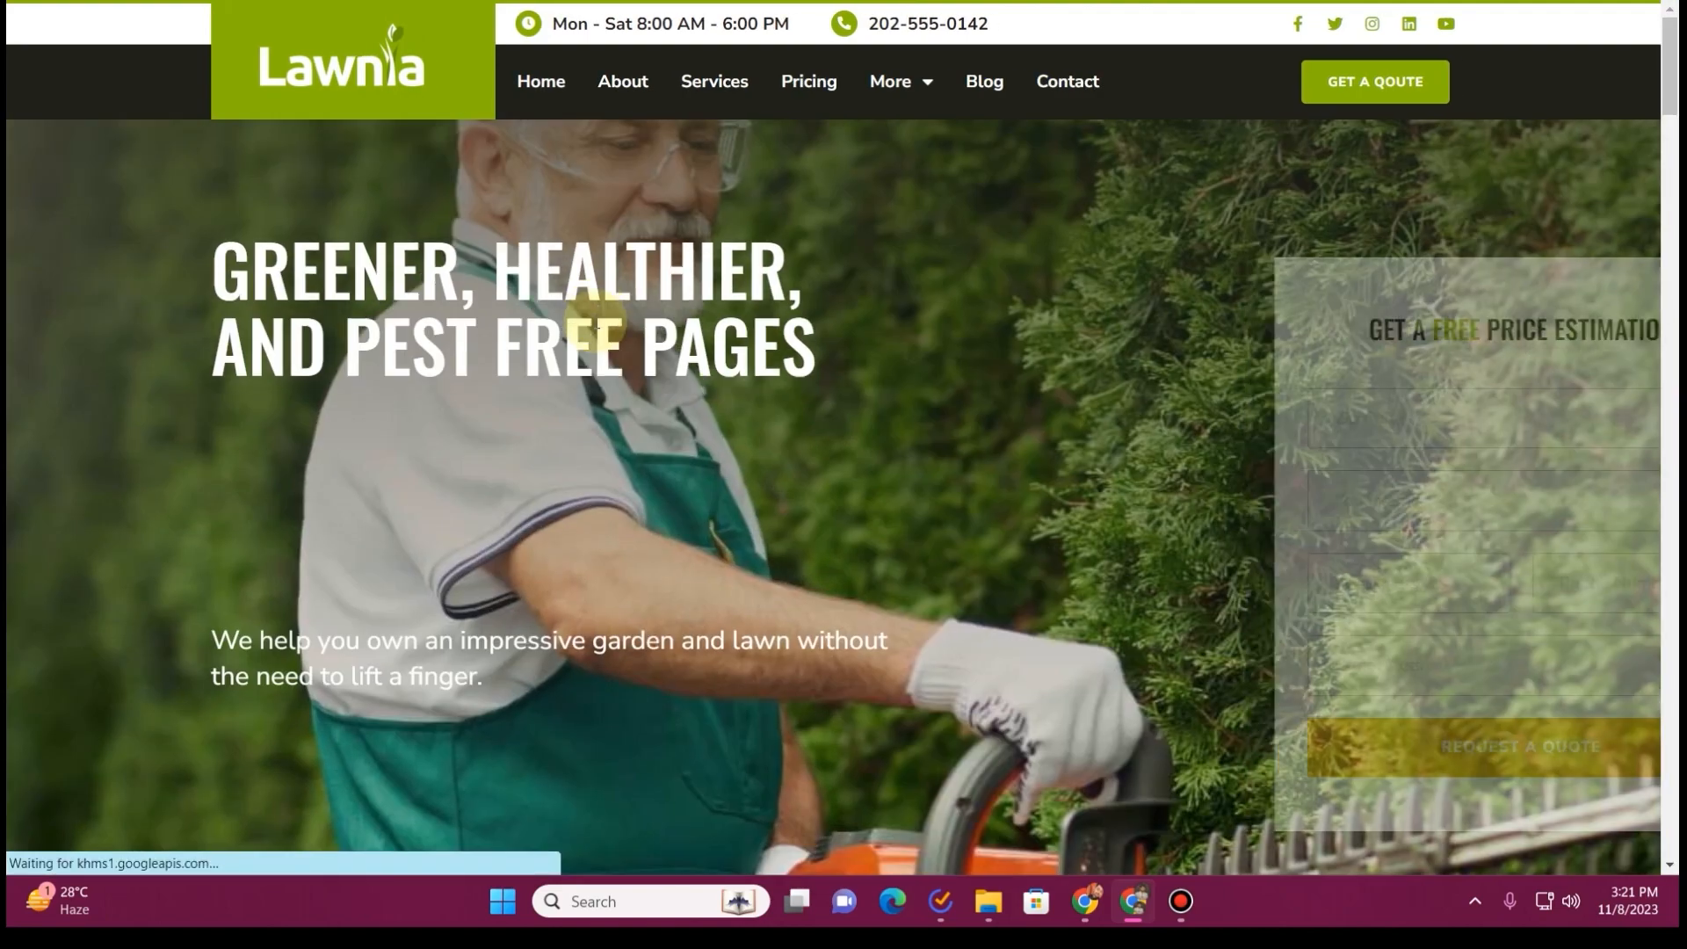
scroll(598, 318, "down", 5)
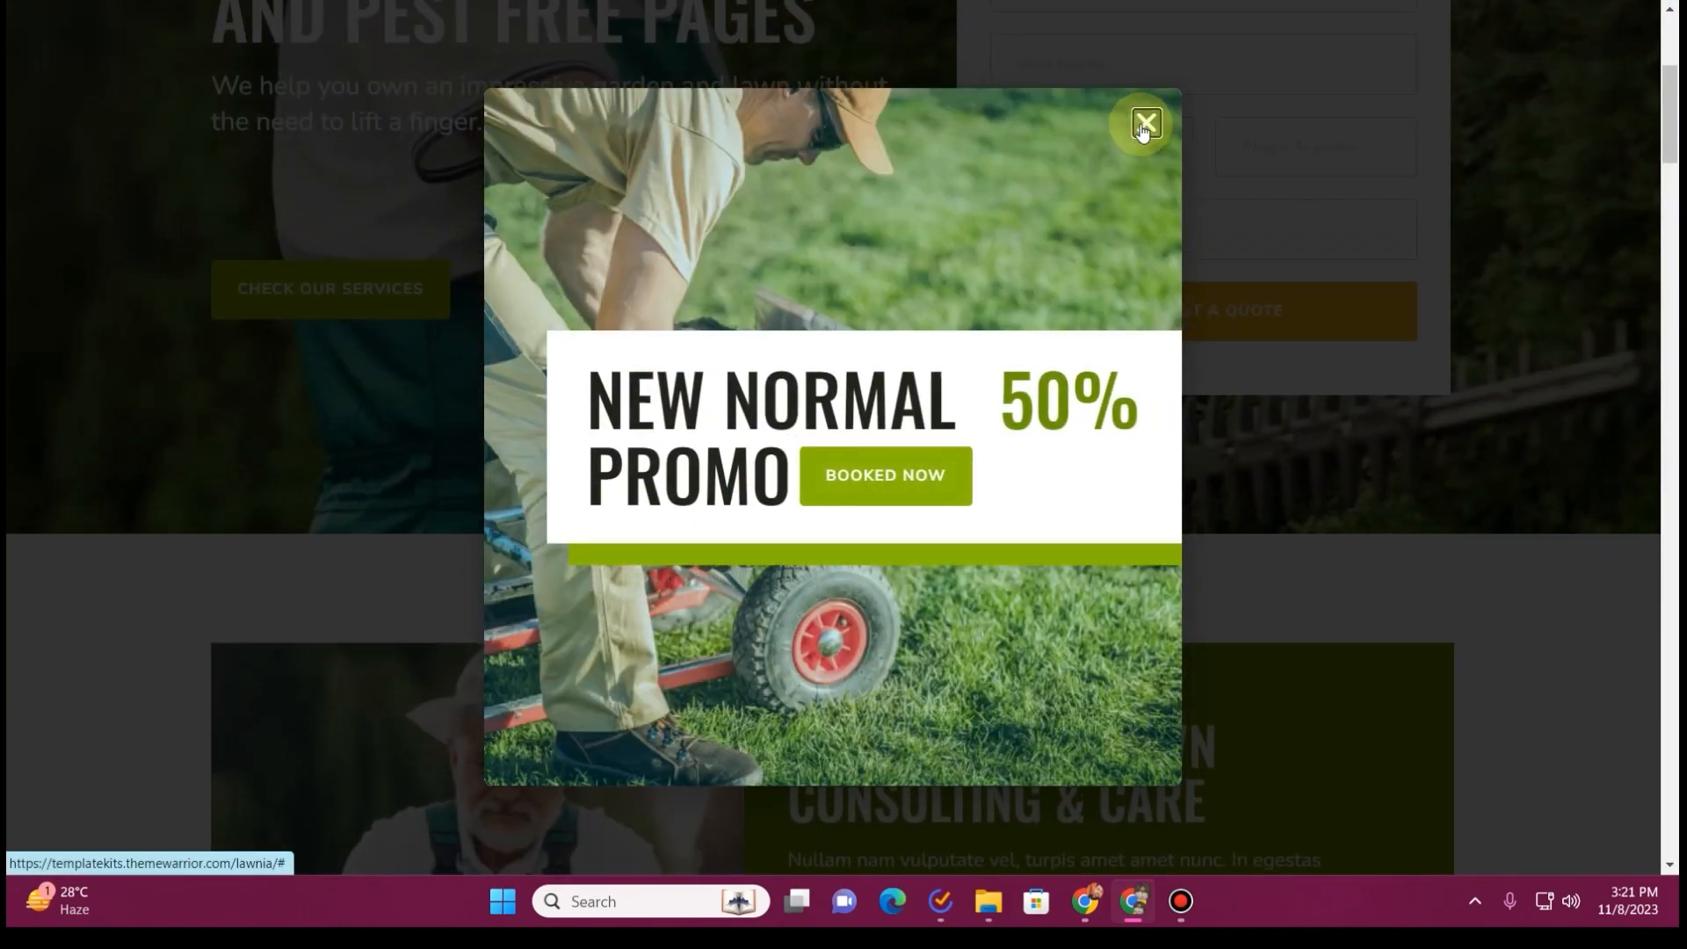
left_click(1147, 122)
scroll(640, 207, "up", 5)
left_click(1054, 3)
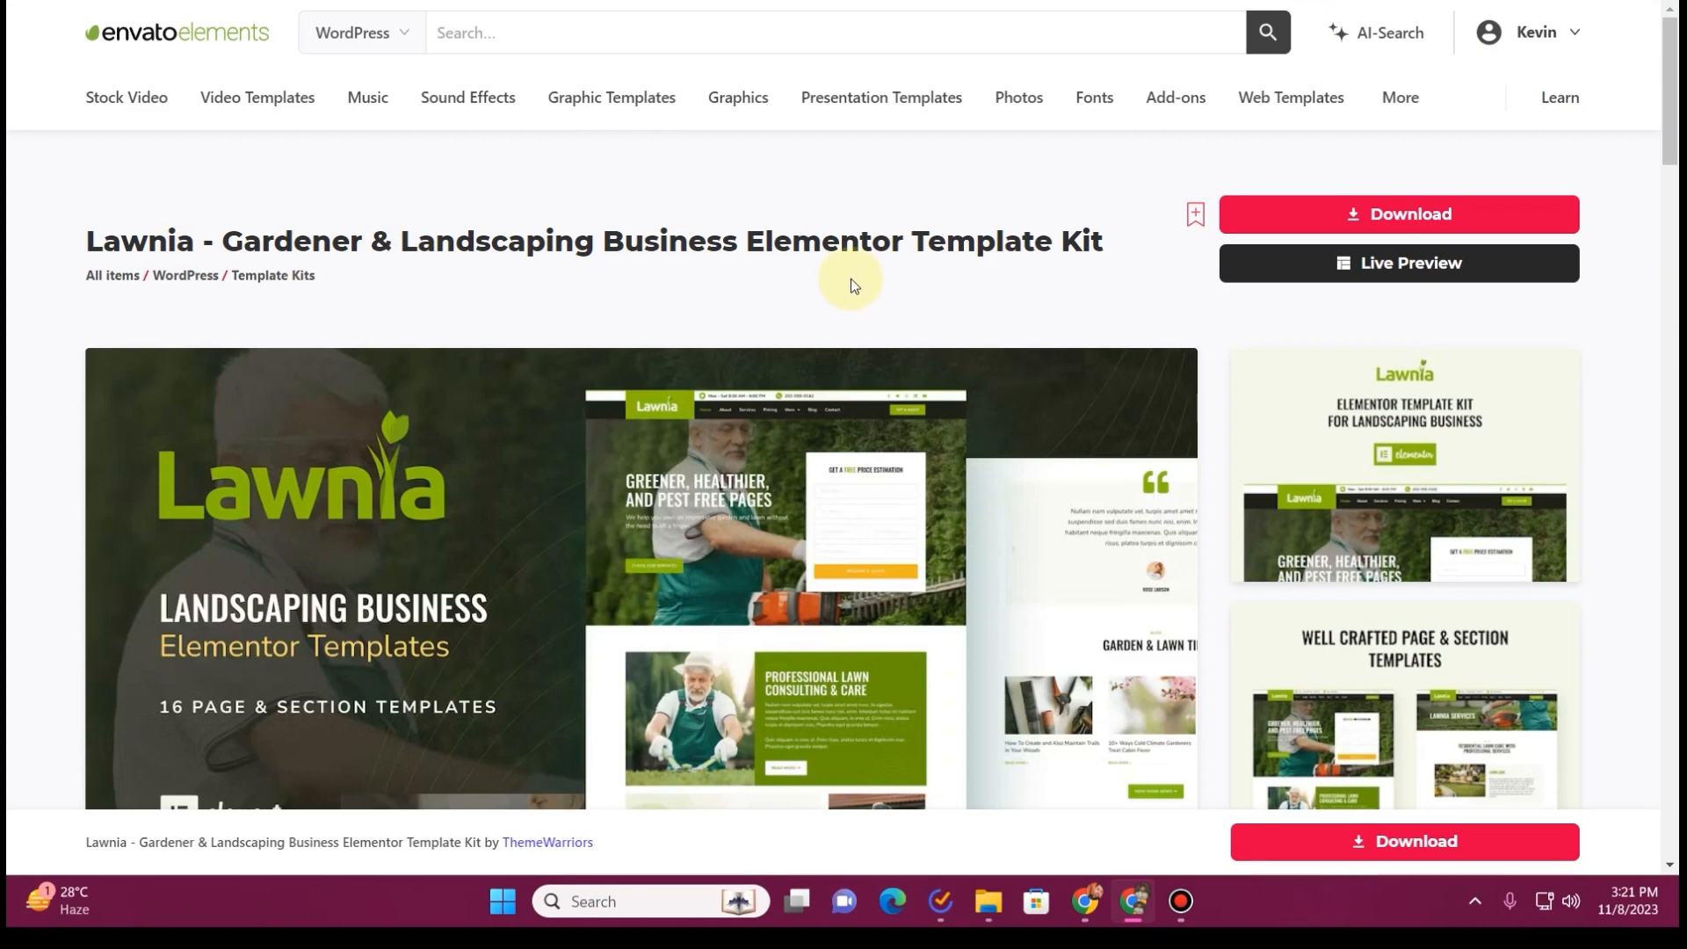
Download the Lawnia template kit without a license and dismiss the completed download's dialog
left_click(1453, 217)
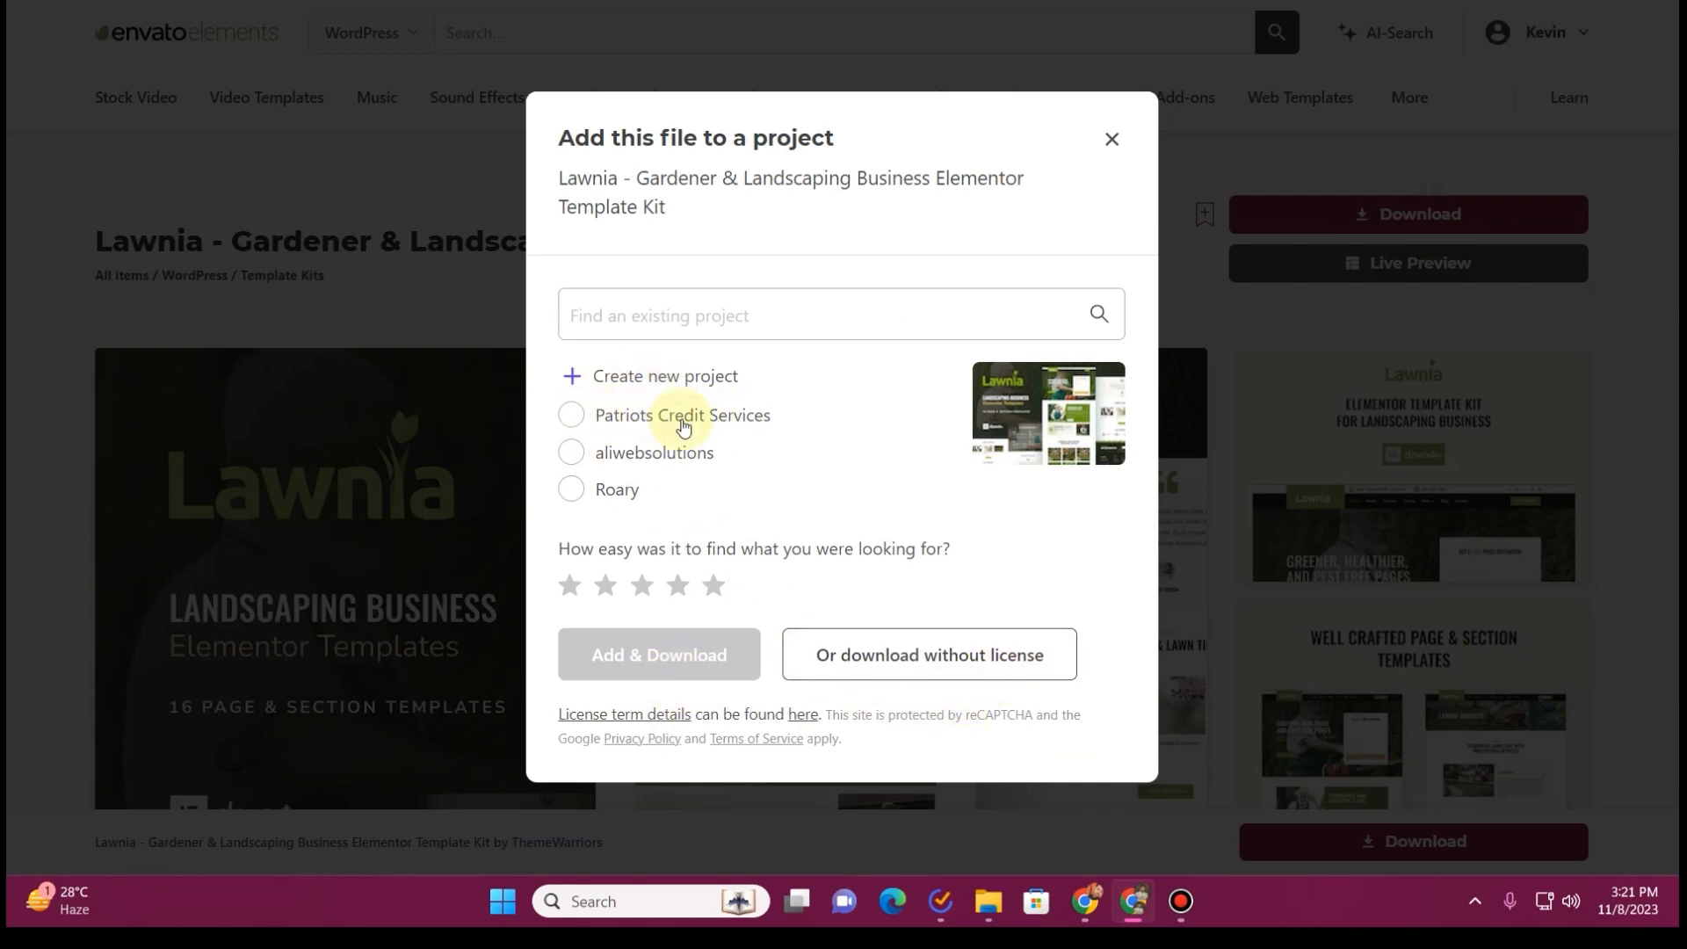
left_click(911, 674)
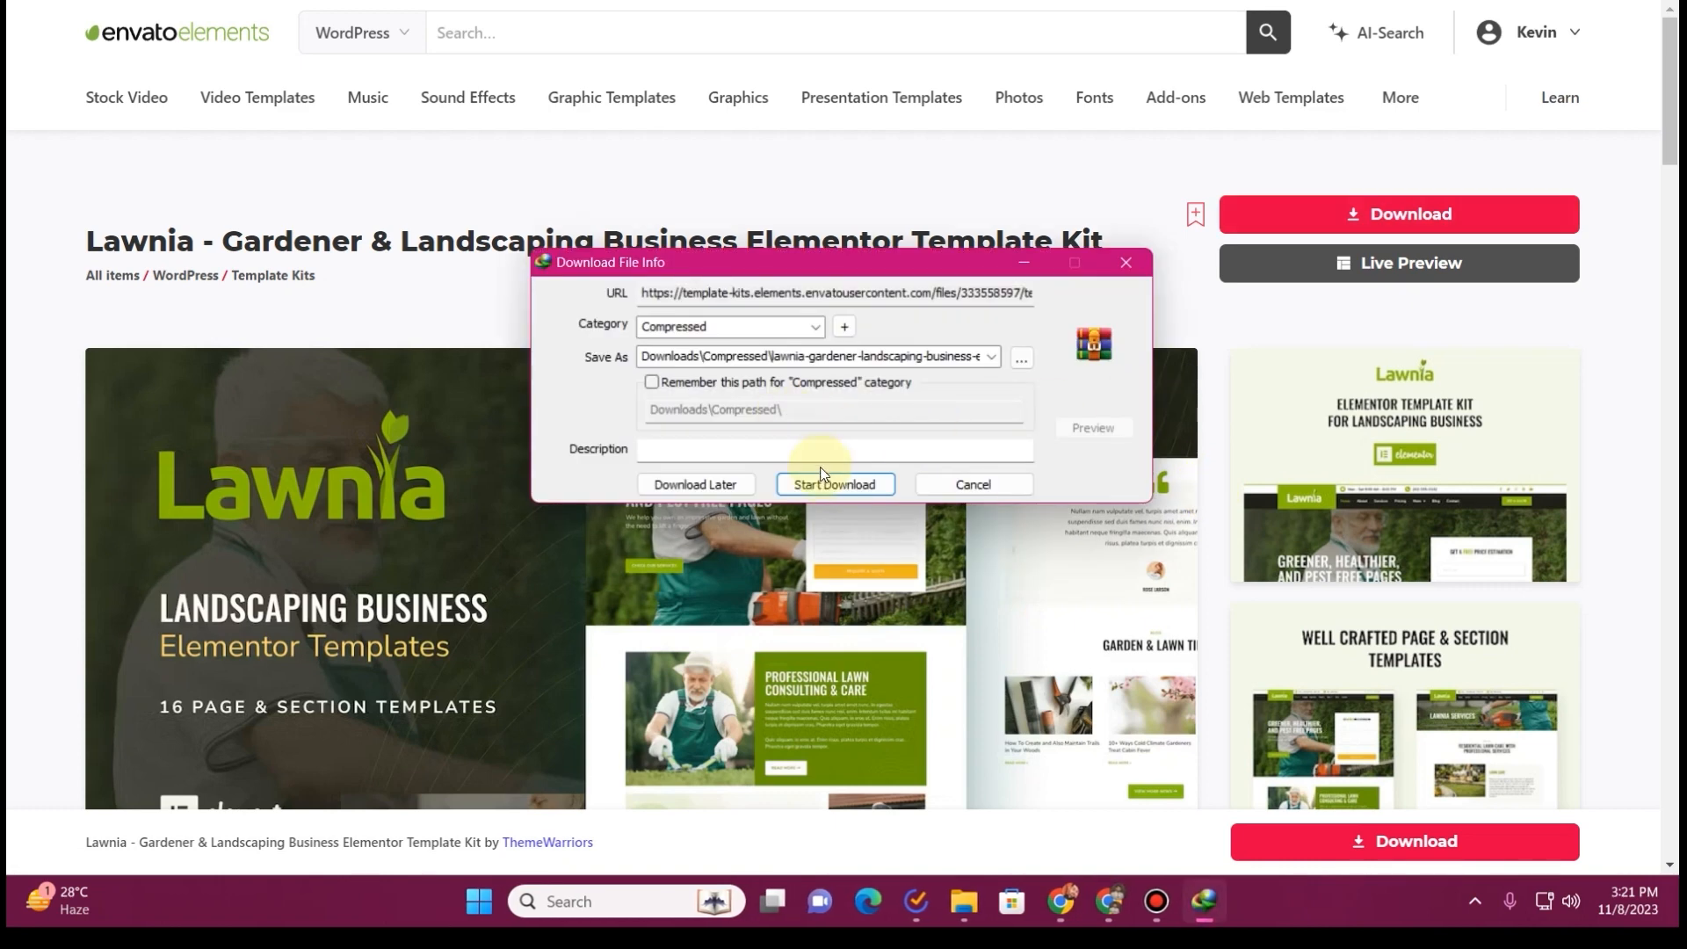
left_click(853, 484)
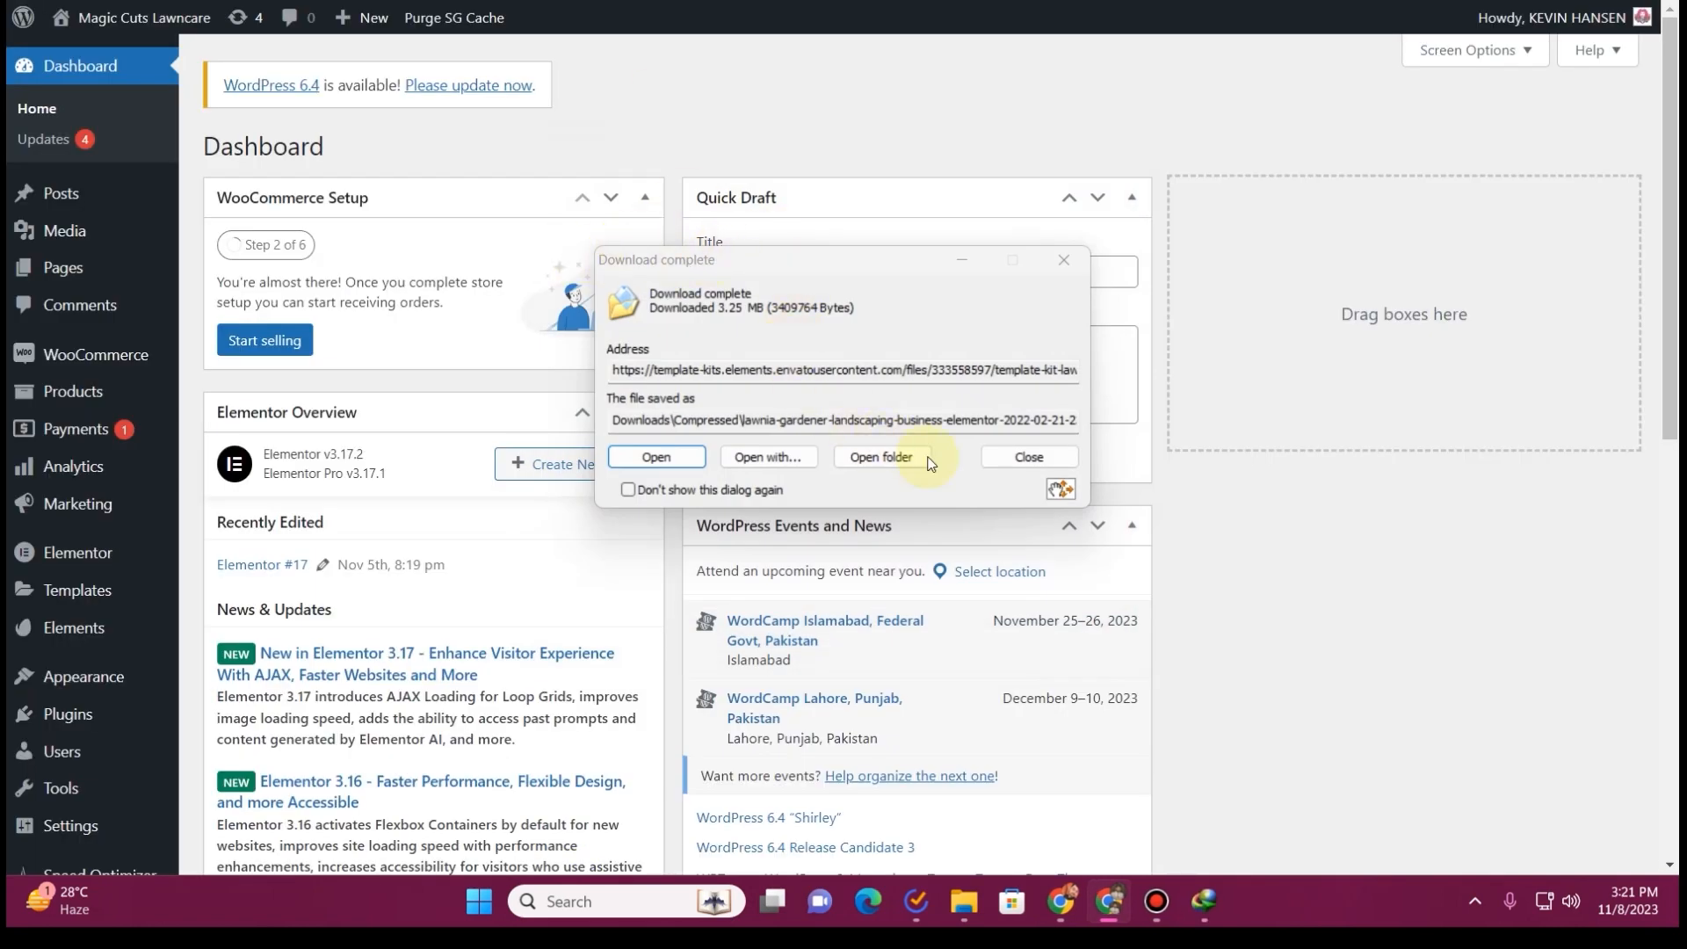
left_click(1028, 457)
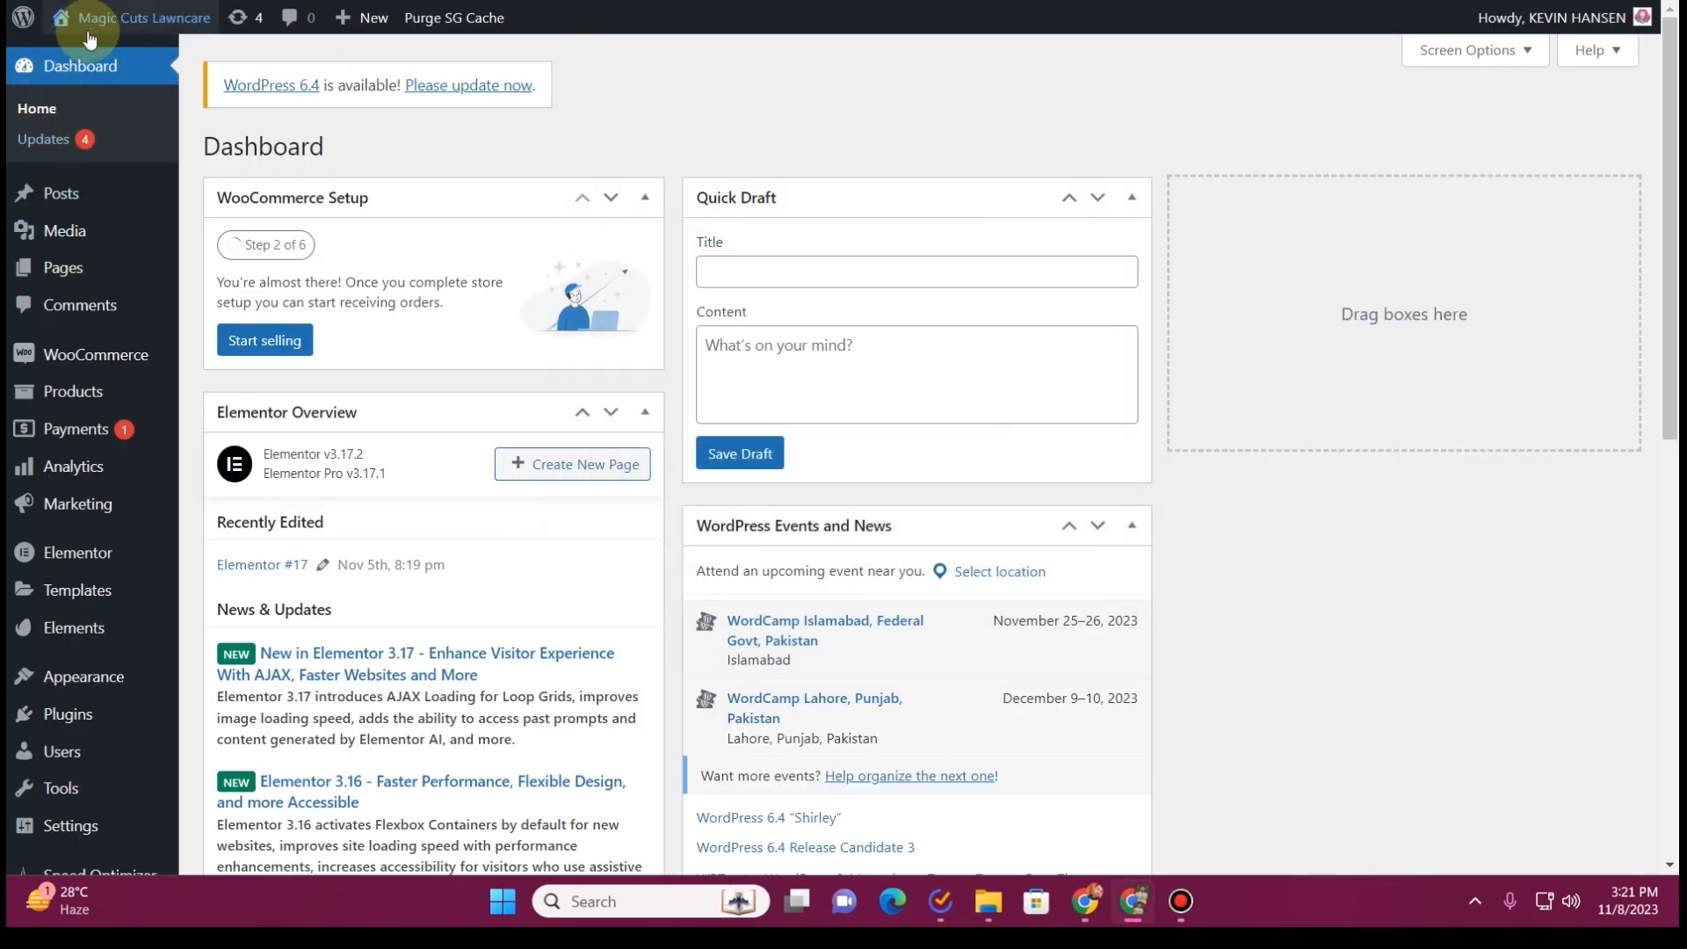
View the new Magic Cuts Lawncare site's front end and review the WordPress installation's list of plugins
mouse_move(128, 18)
left_click(128, 56)
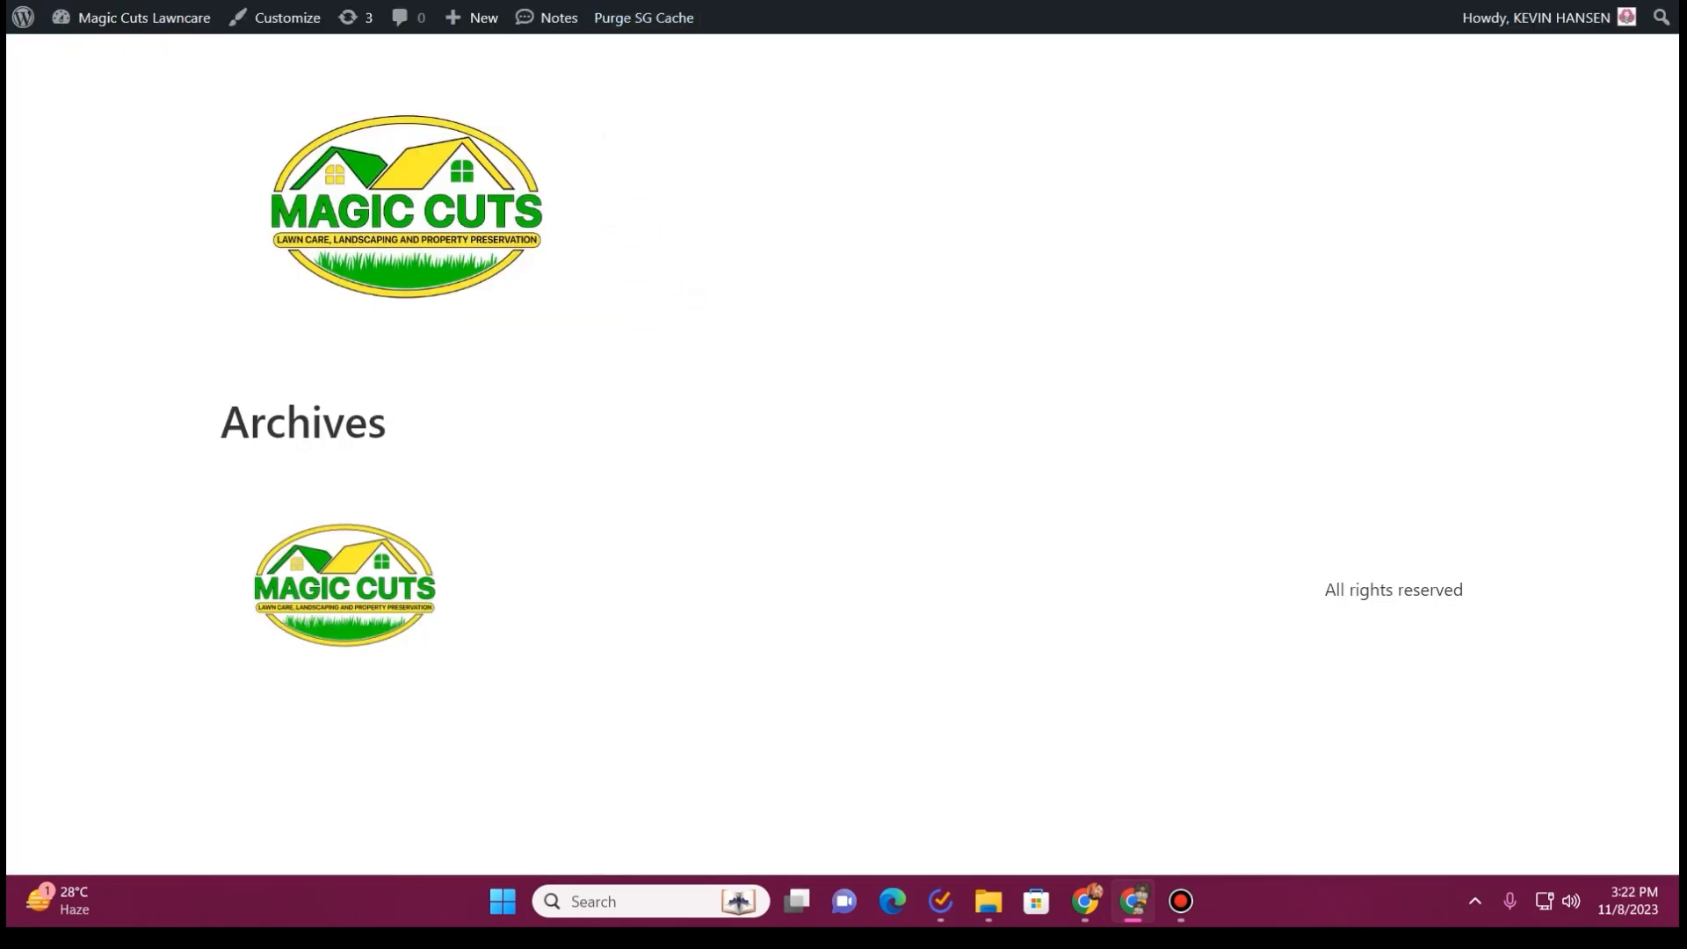
key("alt+Left")
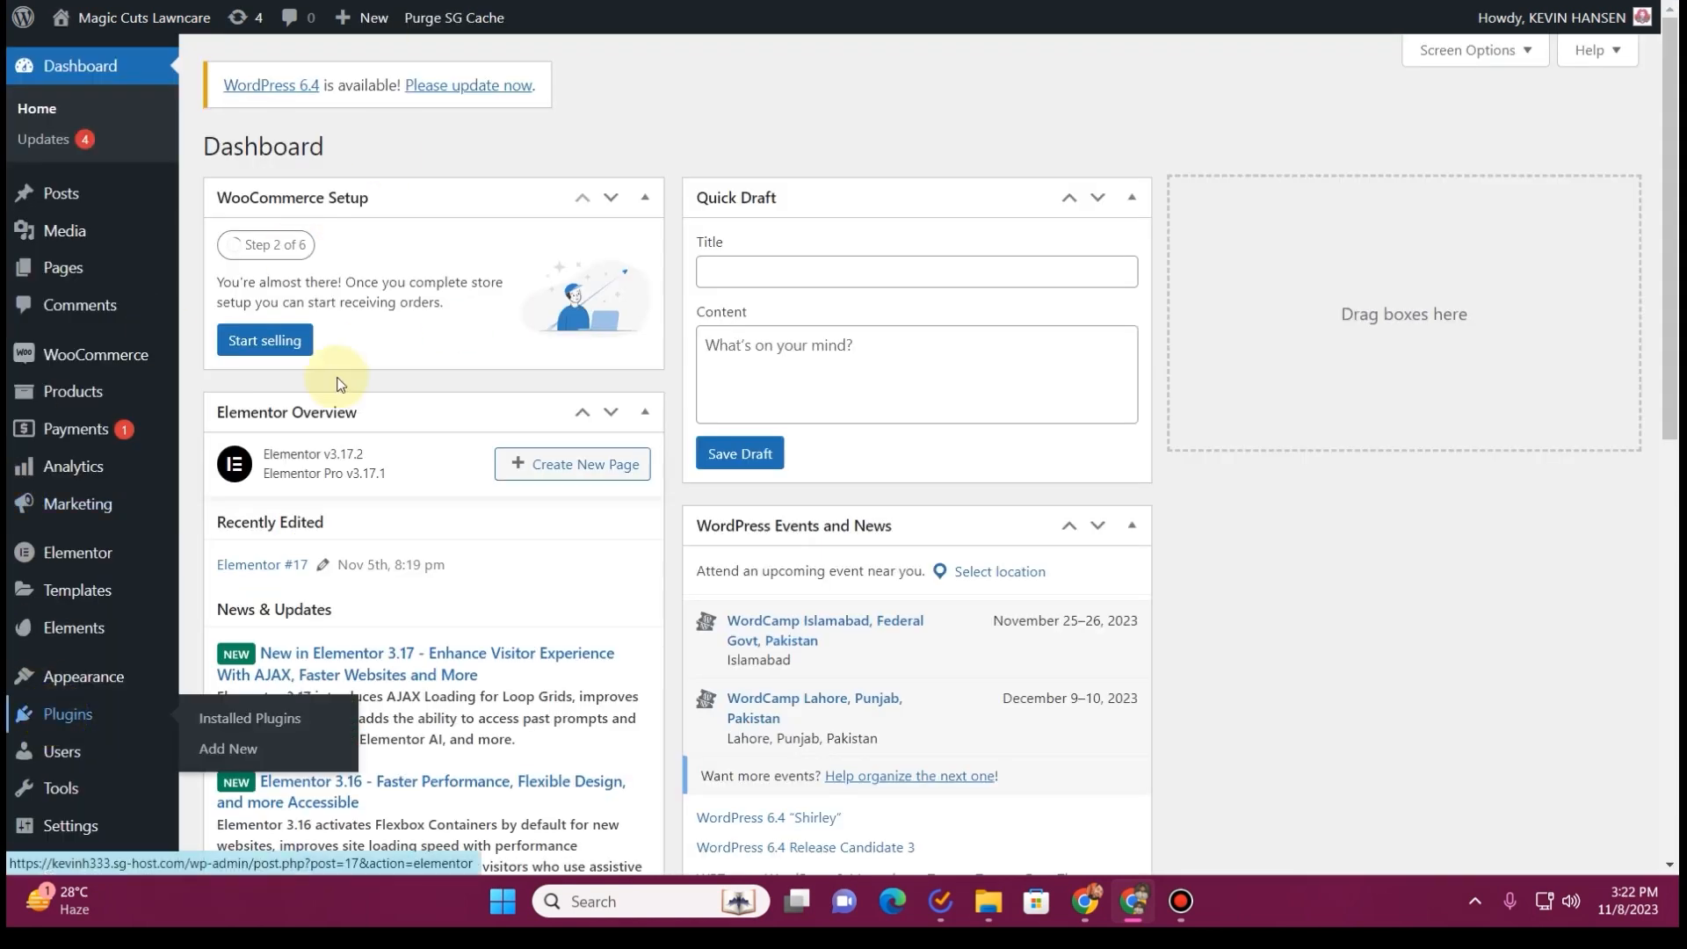
scroll(419, 366, "down", 2)
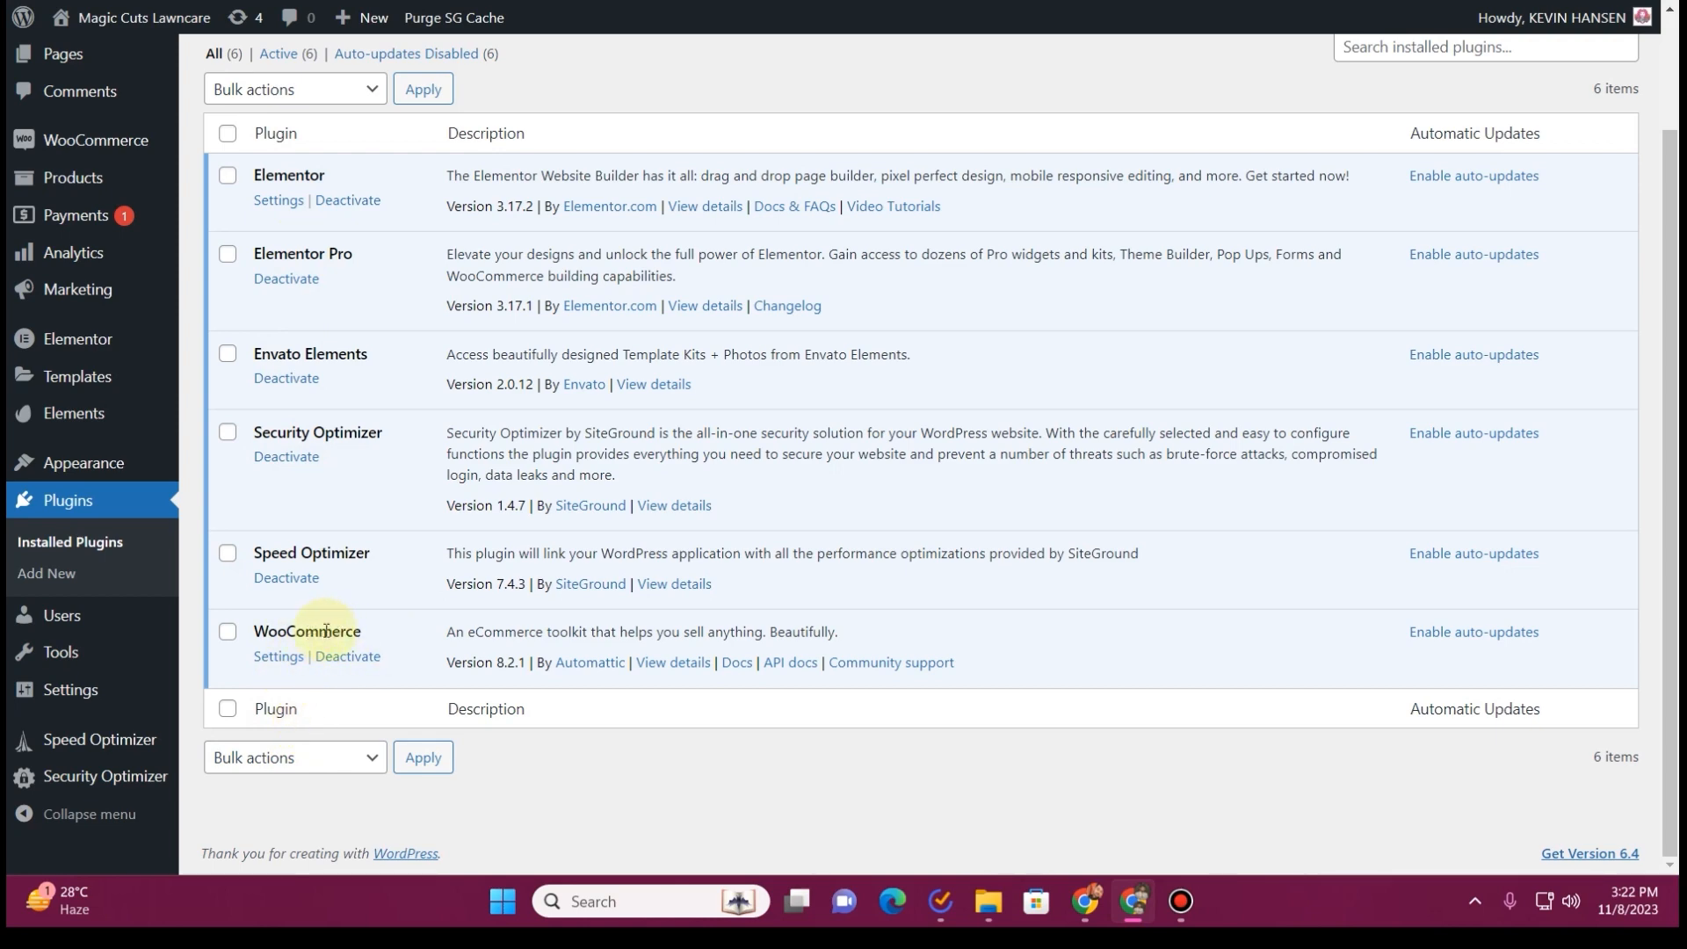
scroll(326, 631, "up", 2)
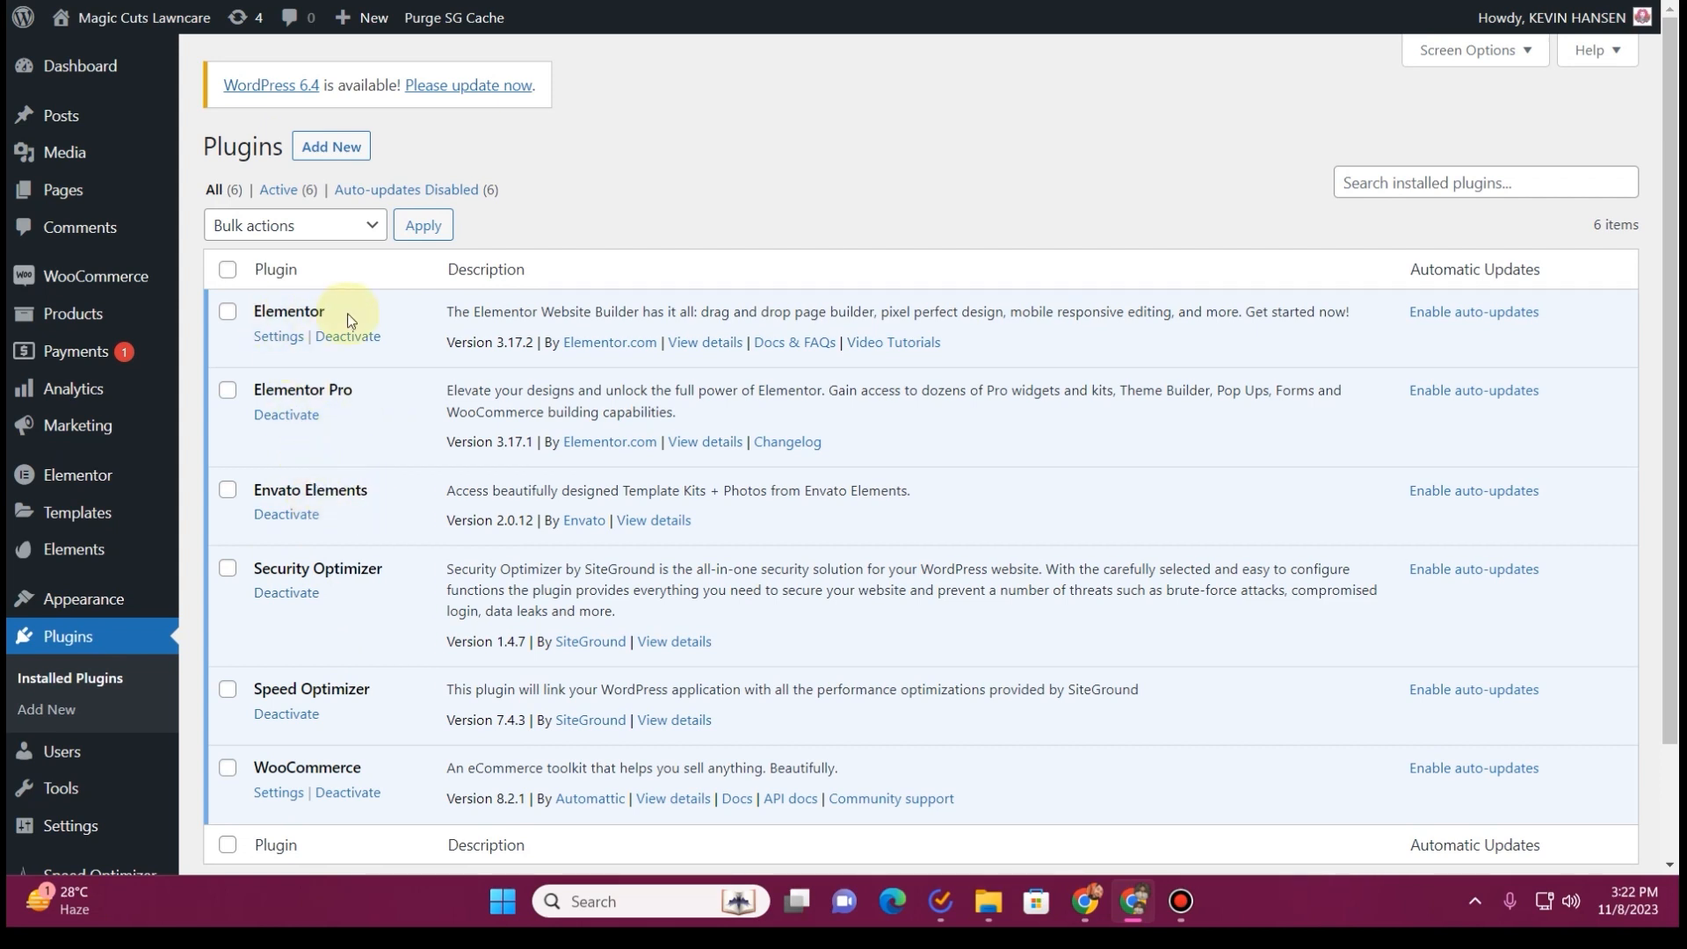
mouse_move(92, 551)
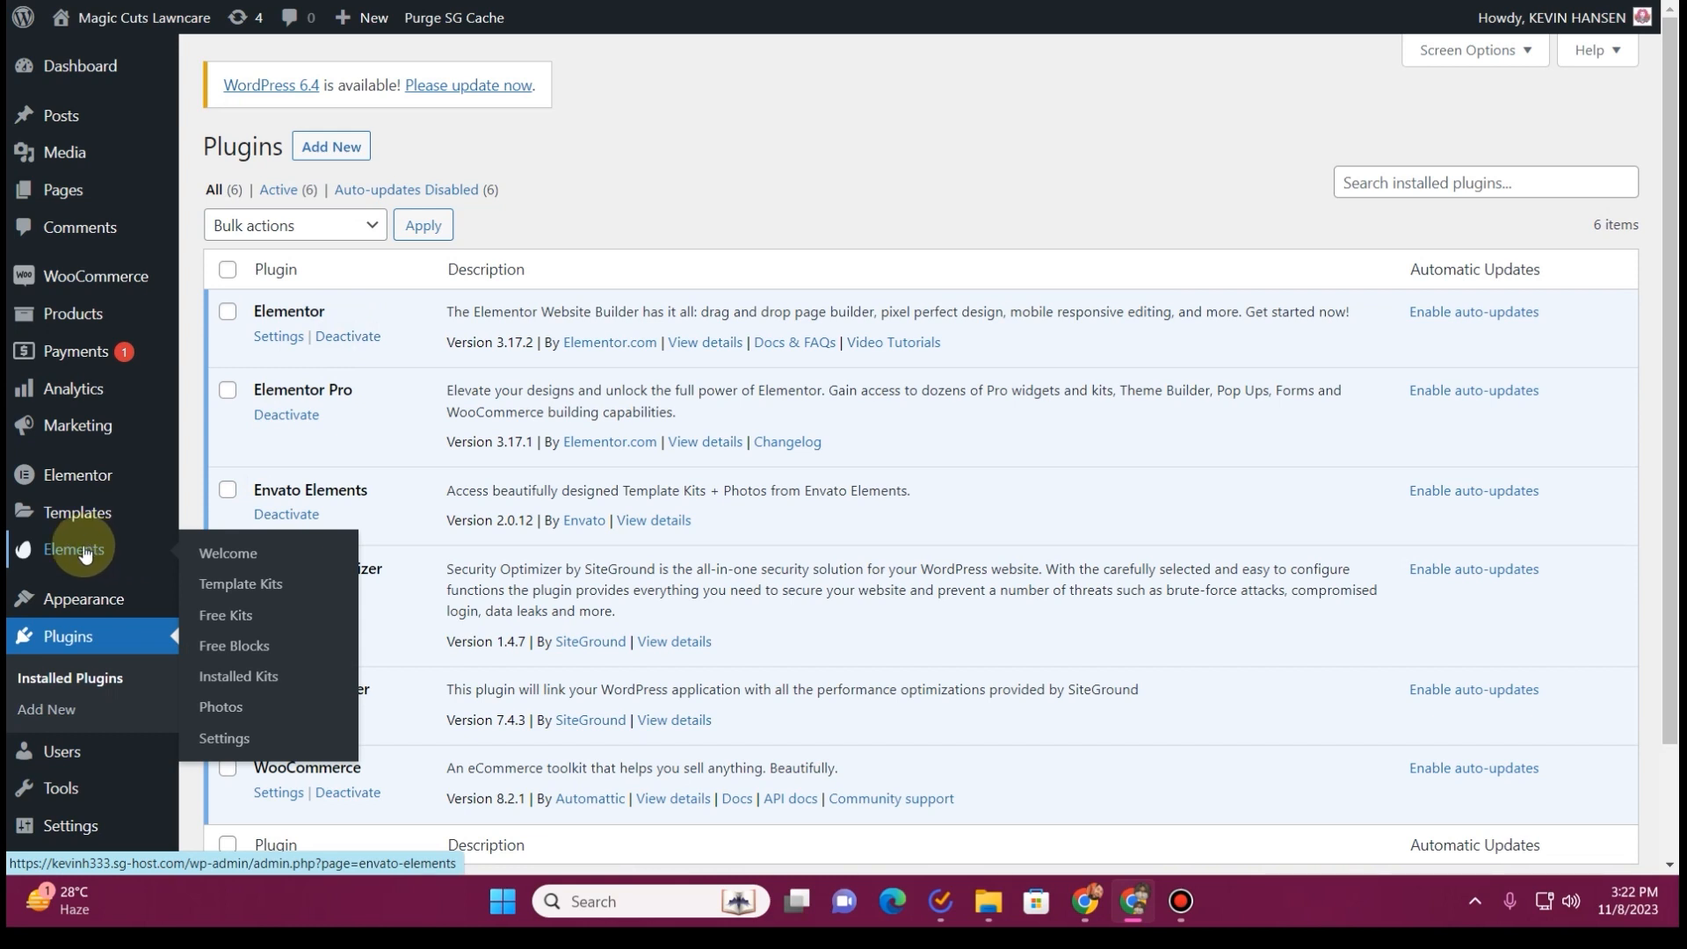
left_click(85, 552)
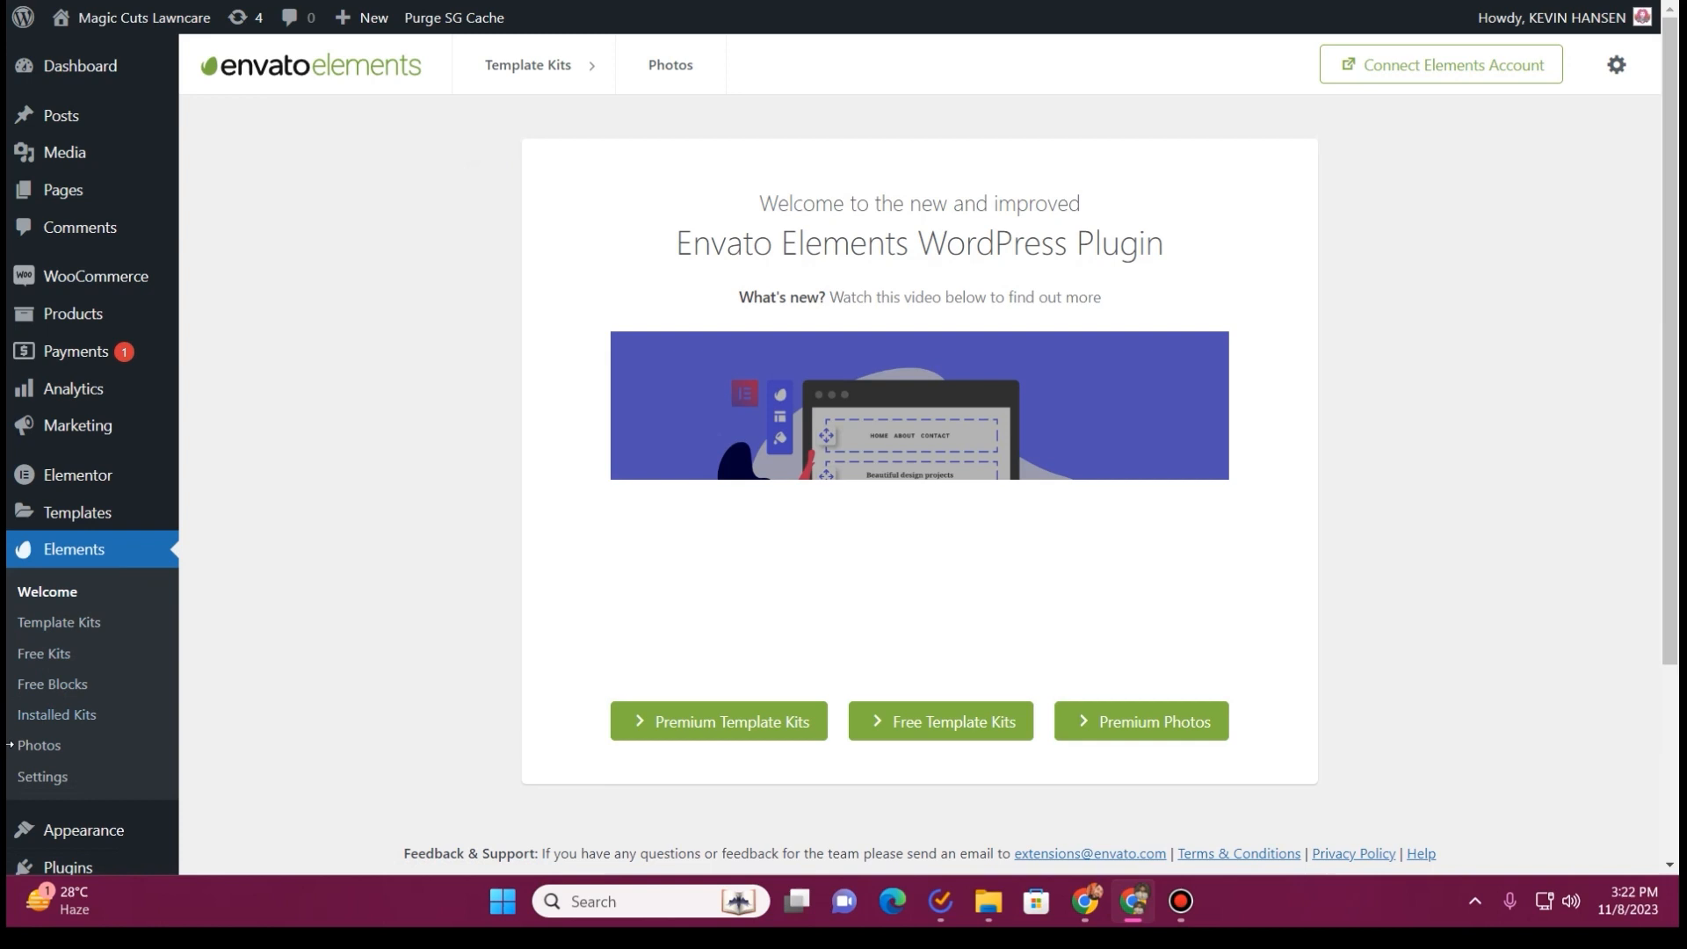
left_click(66, 719)
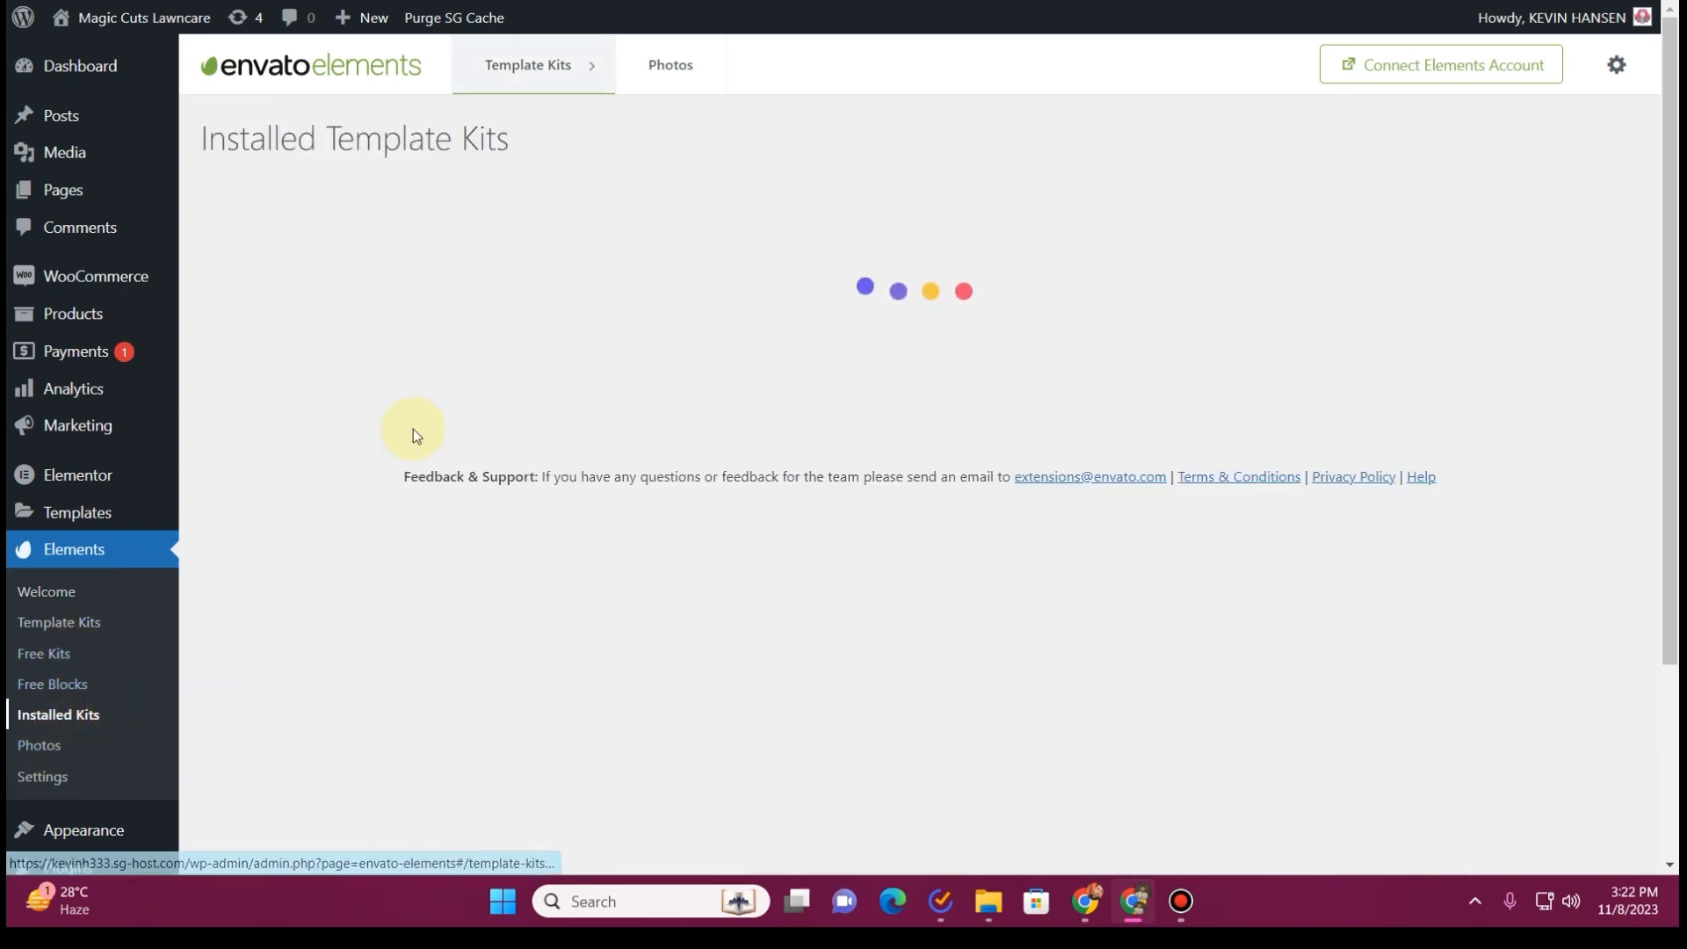
left_click(397, 520)
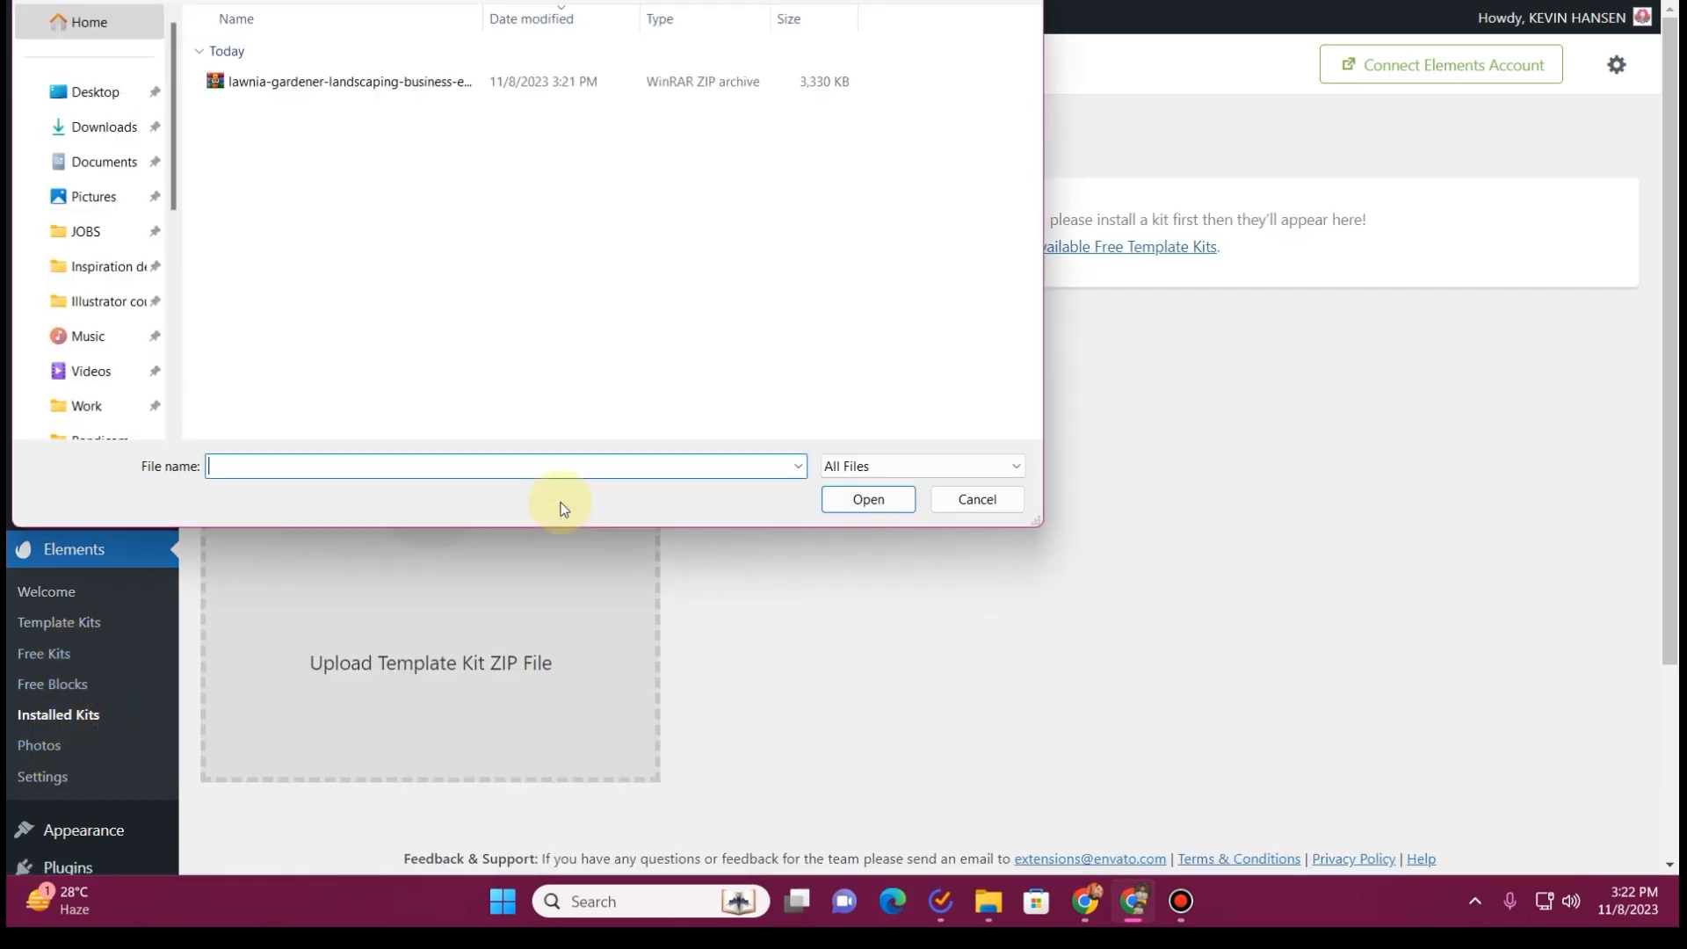
left_click(316, 88)
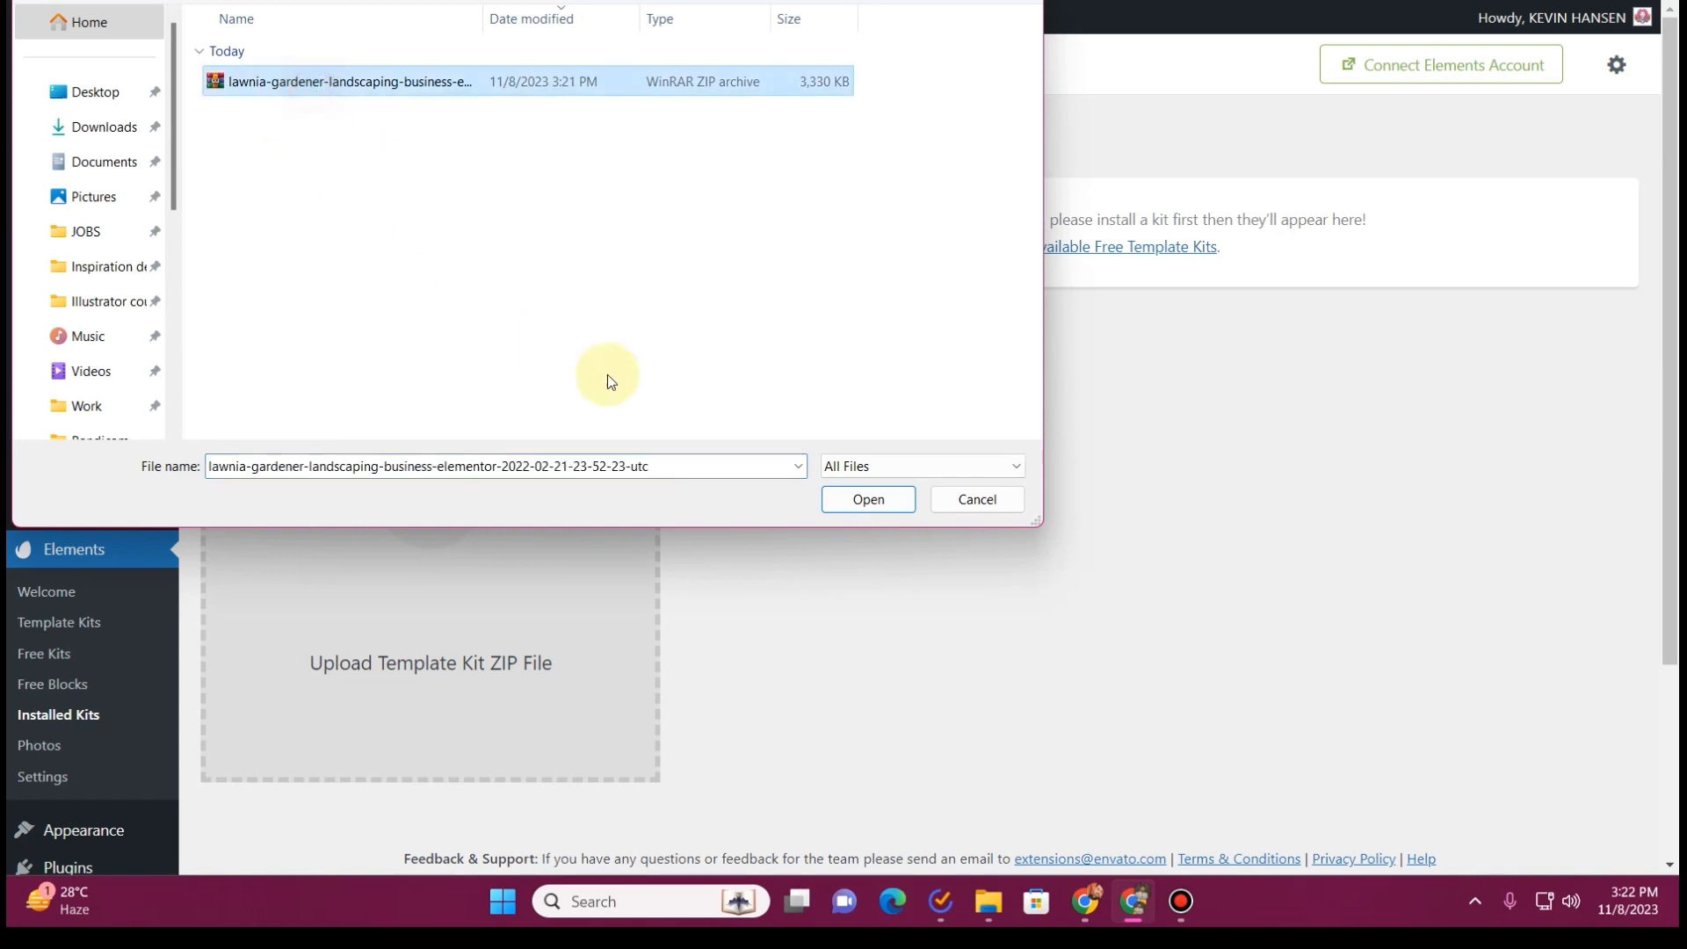
left_click(866, 499)
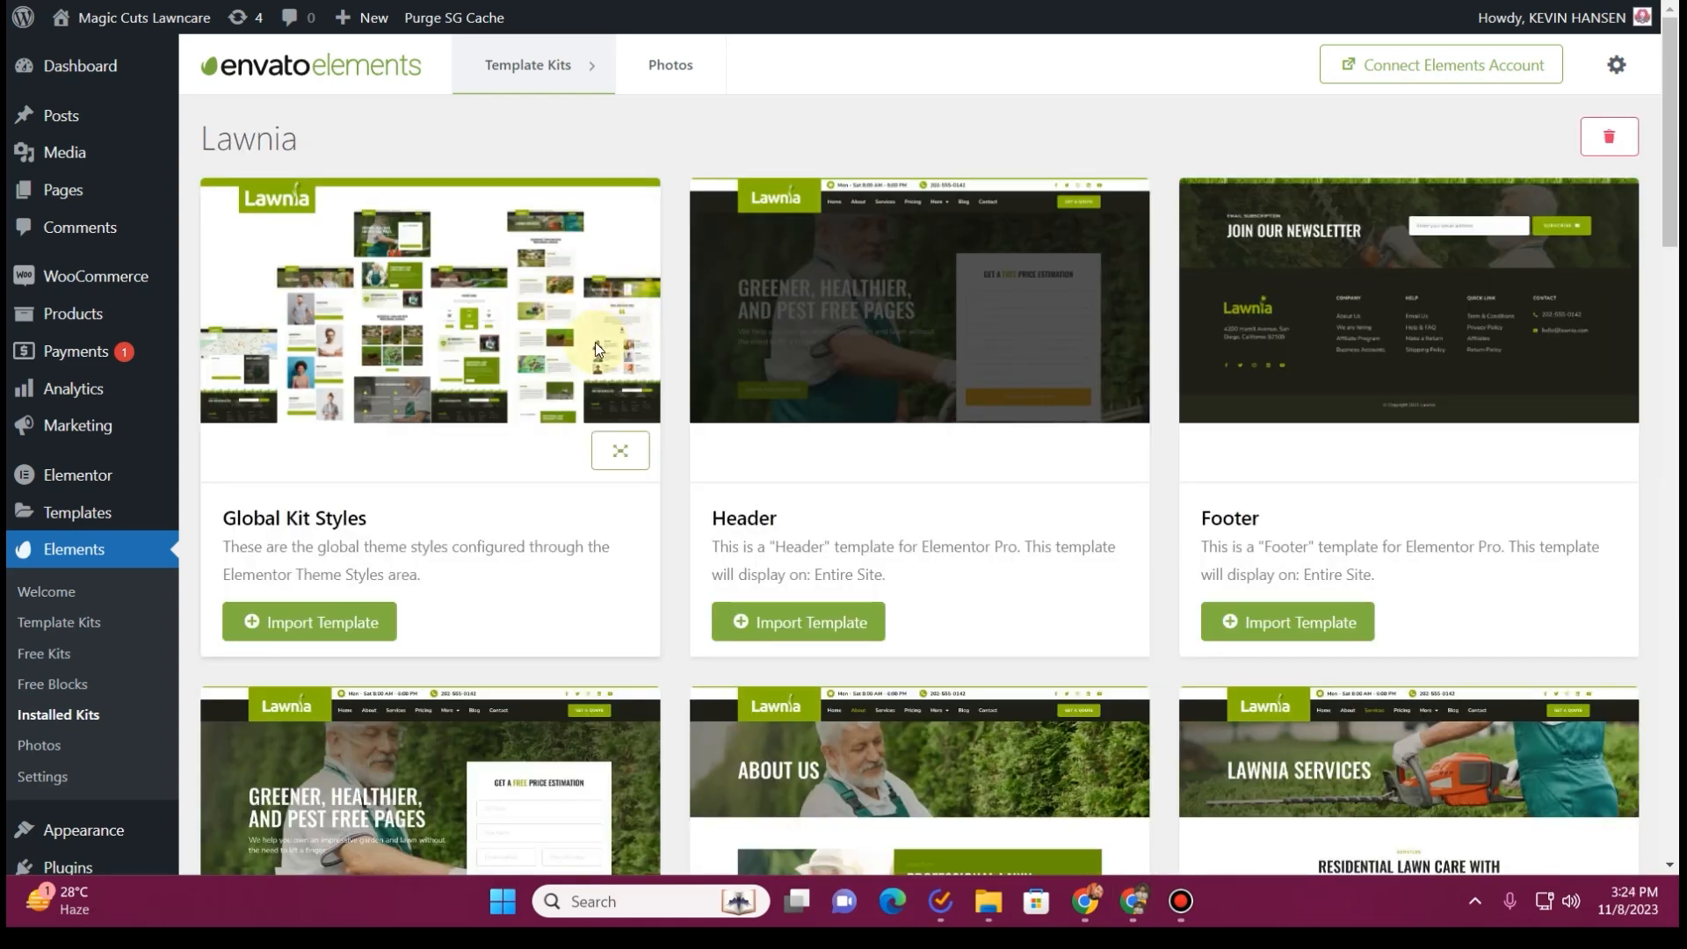
Look through the templates in the installed Lawnia kit and check the old Magic Cuts Lawn Care website
scroll(595, 350, "down", 10)
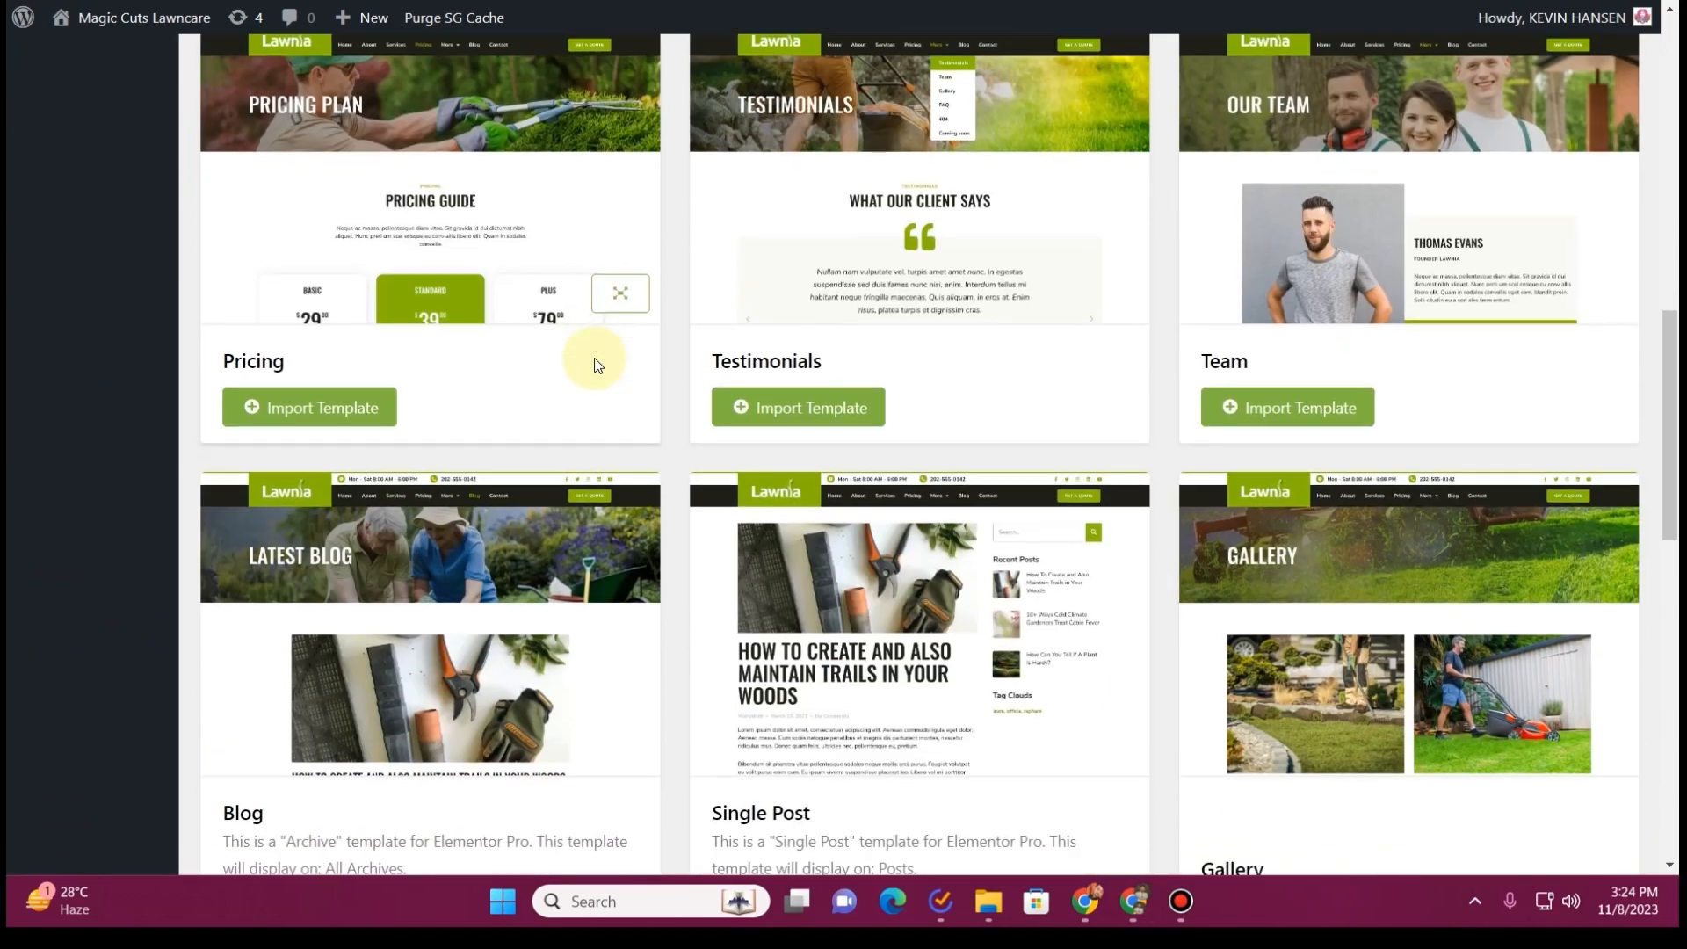
scroll(558, 420, "down", 12)
scroll(557, 415, "up", 12)
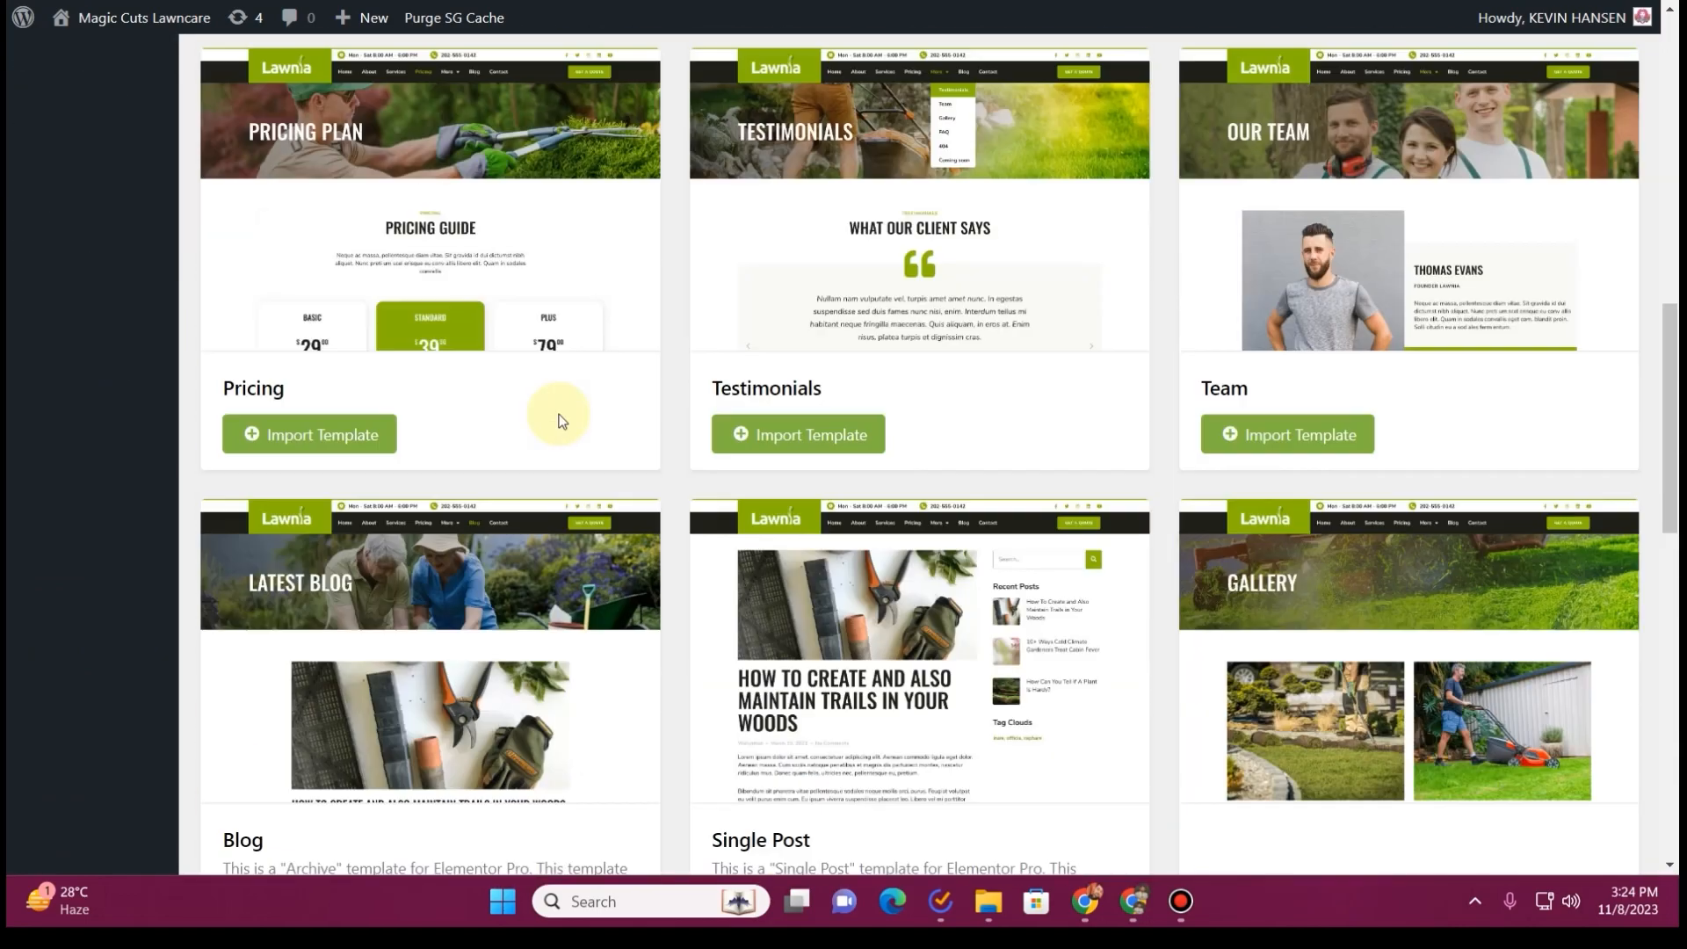
scroll(557, 413, "up", 10)
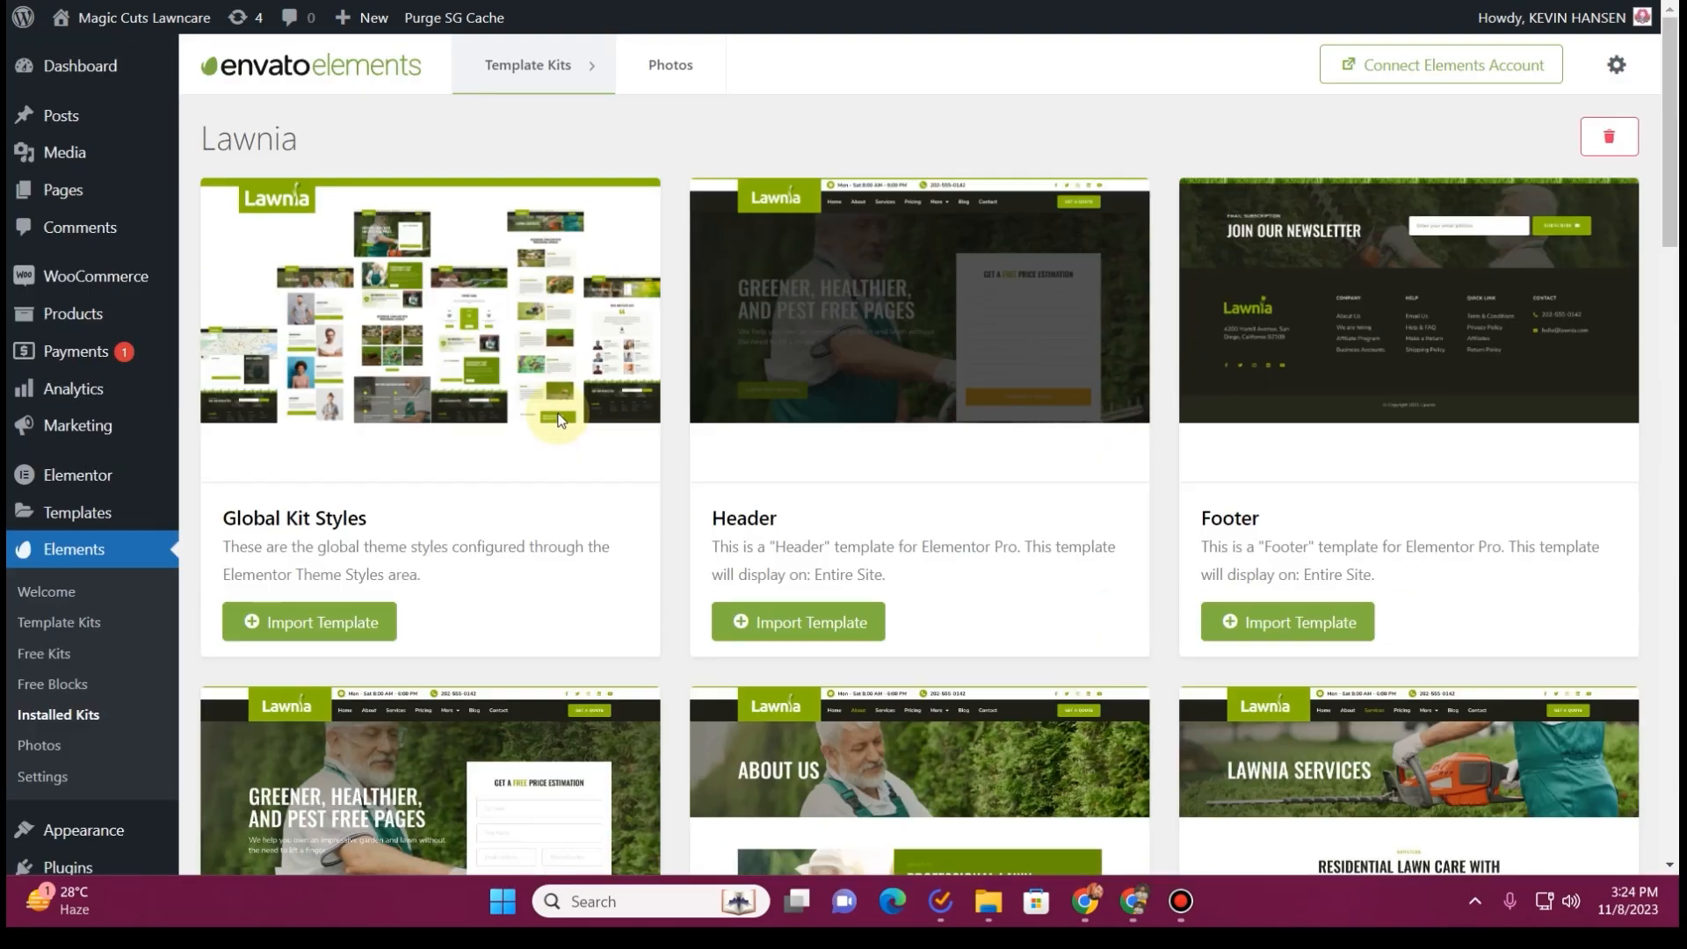
left_click(608, 2)
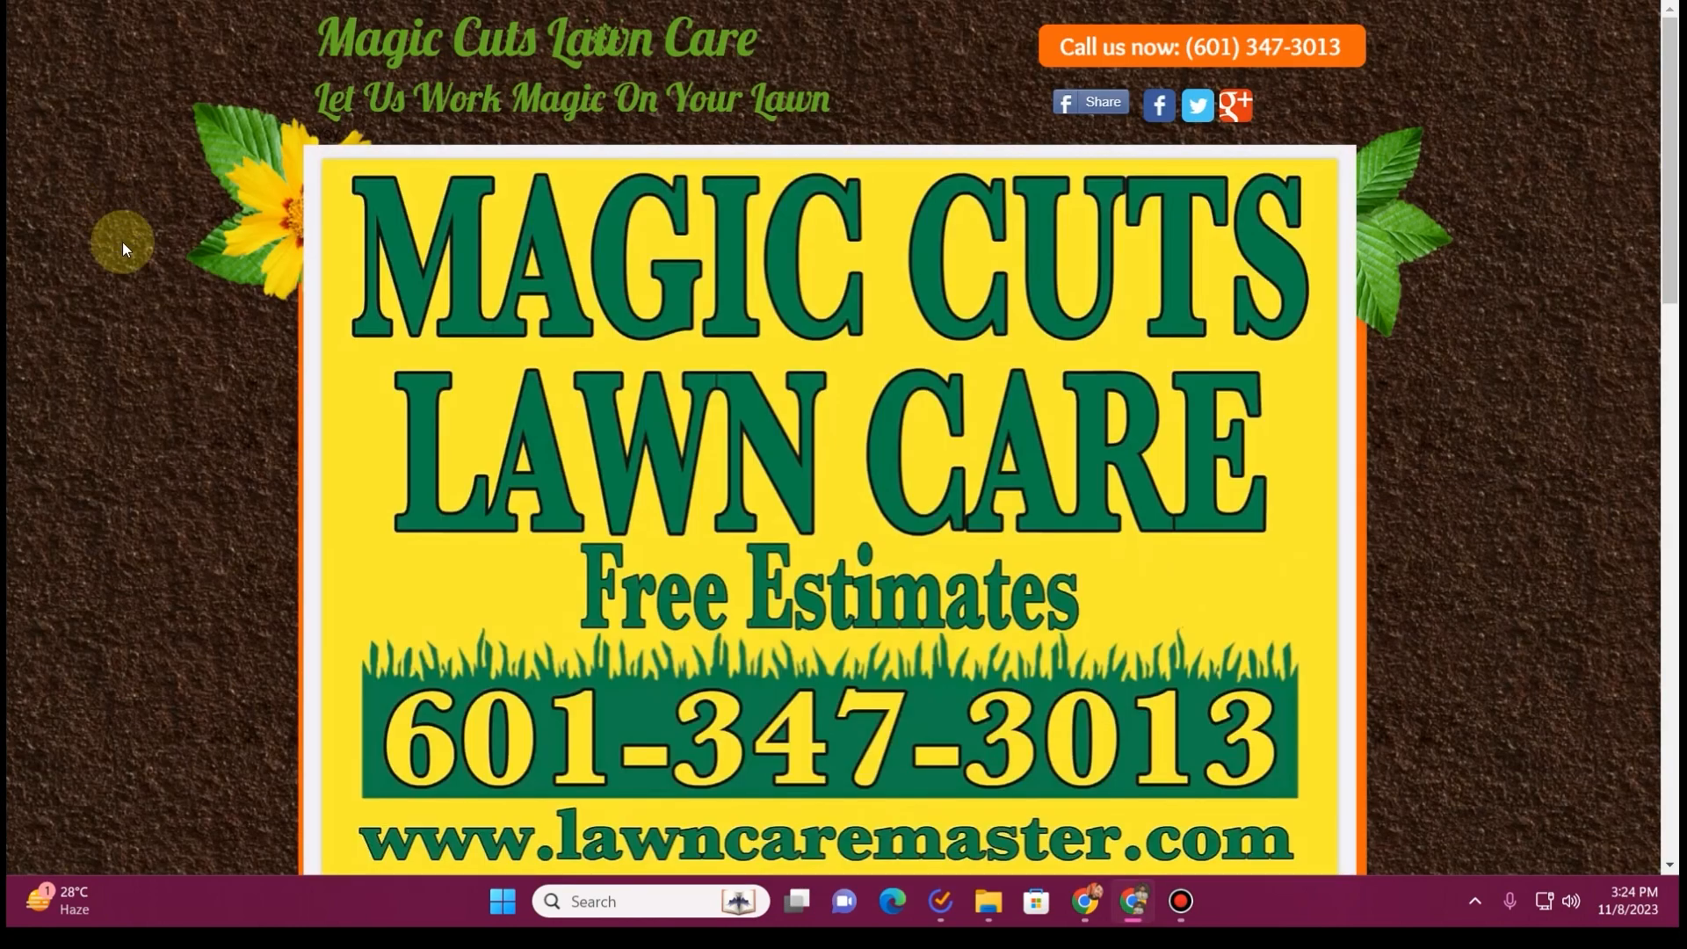
scroll(131, 264, "down", 6)
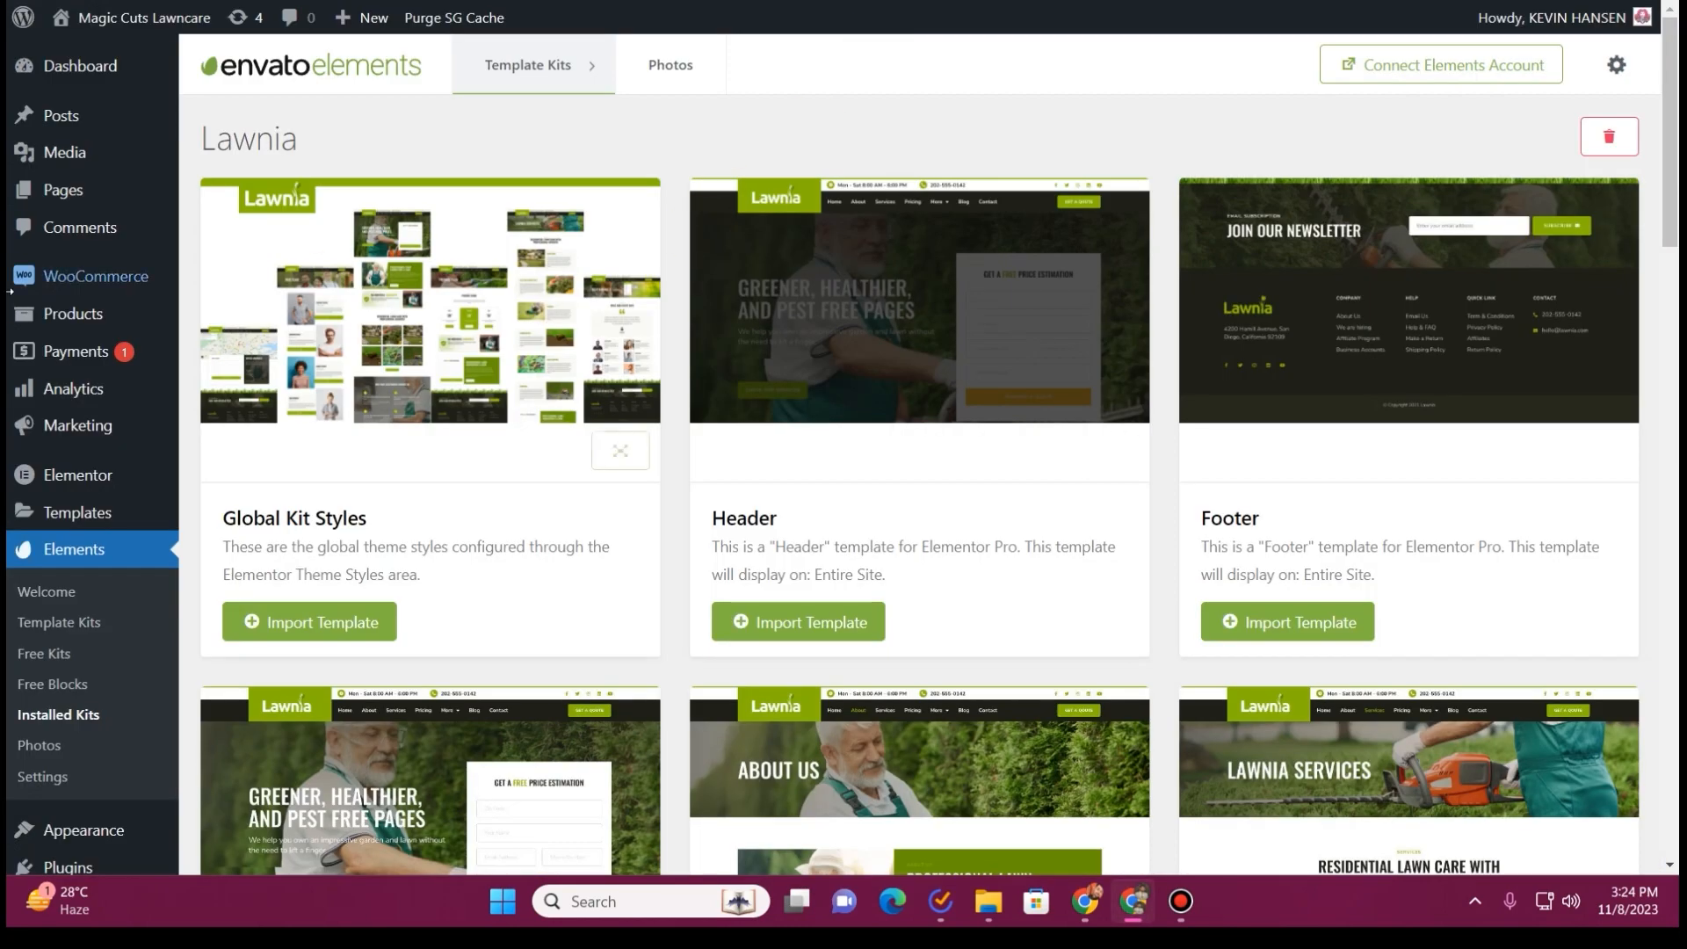
Move the Elementor #17, Refund and Returns Policy and Sample Page pages to the trash and dismiss the notice
left_click(72, 190)
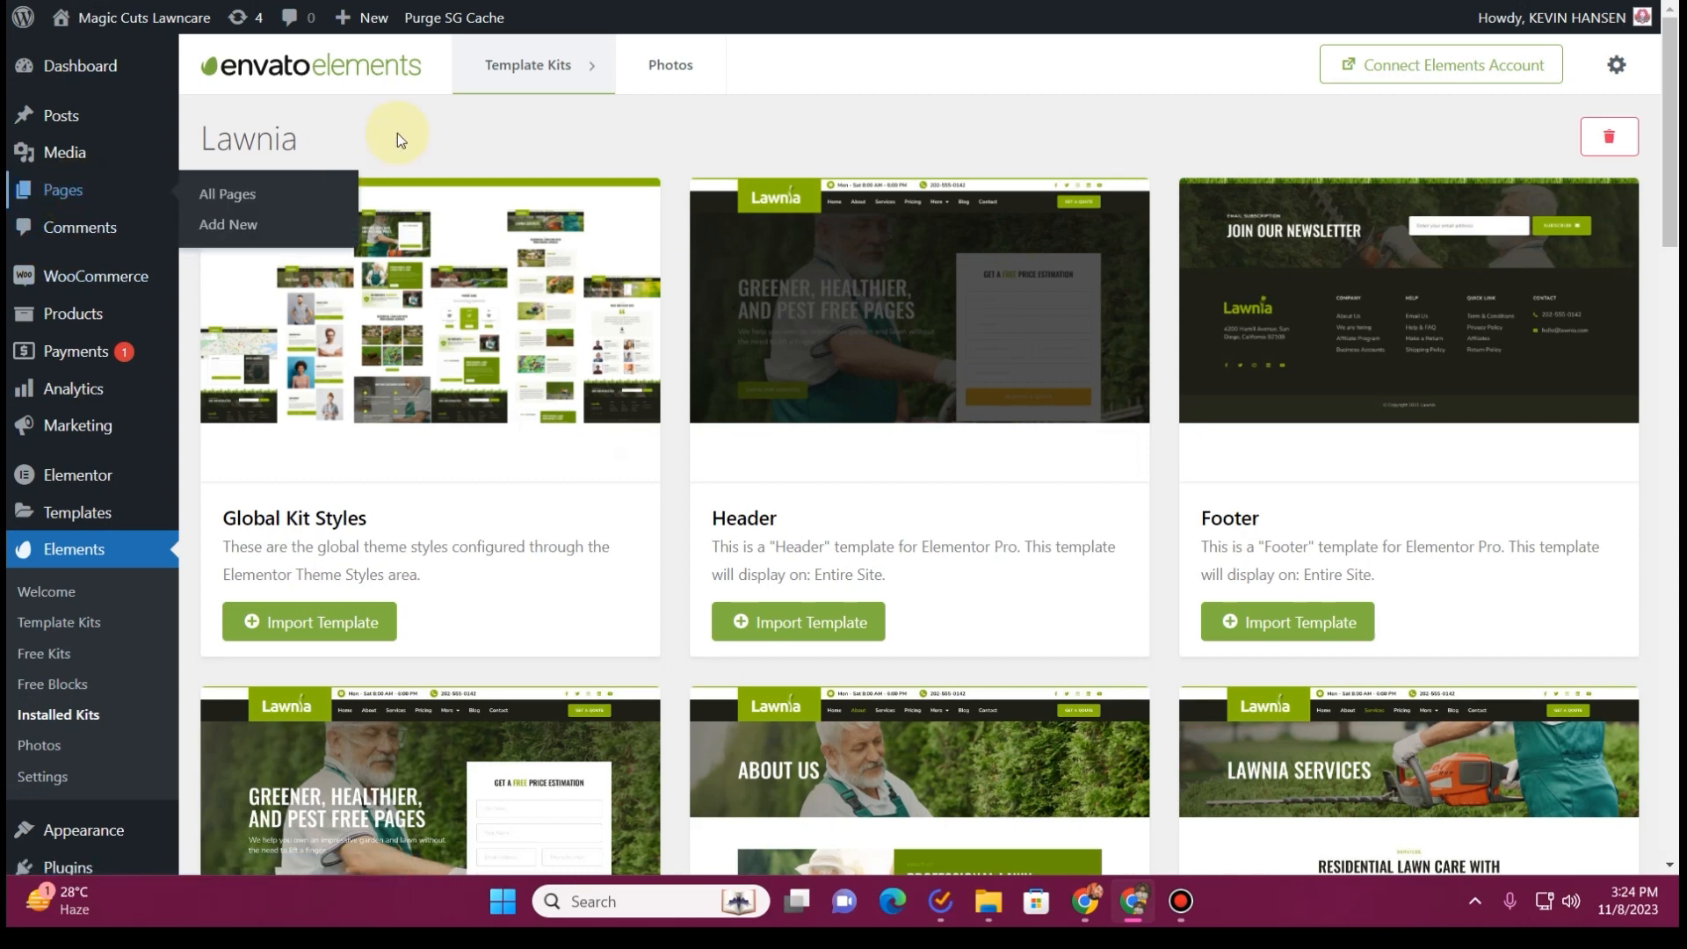
scroll(334, 527, "down", 1)
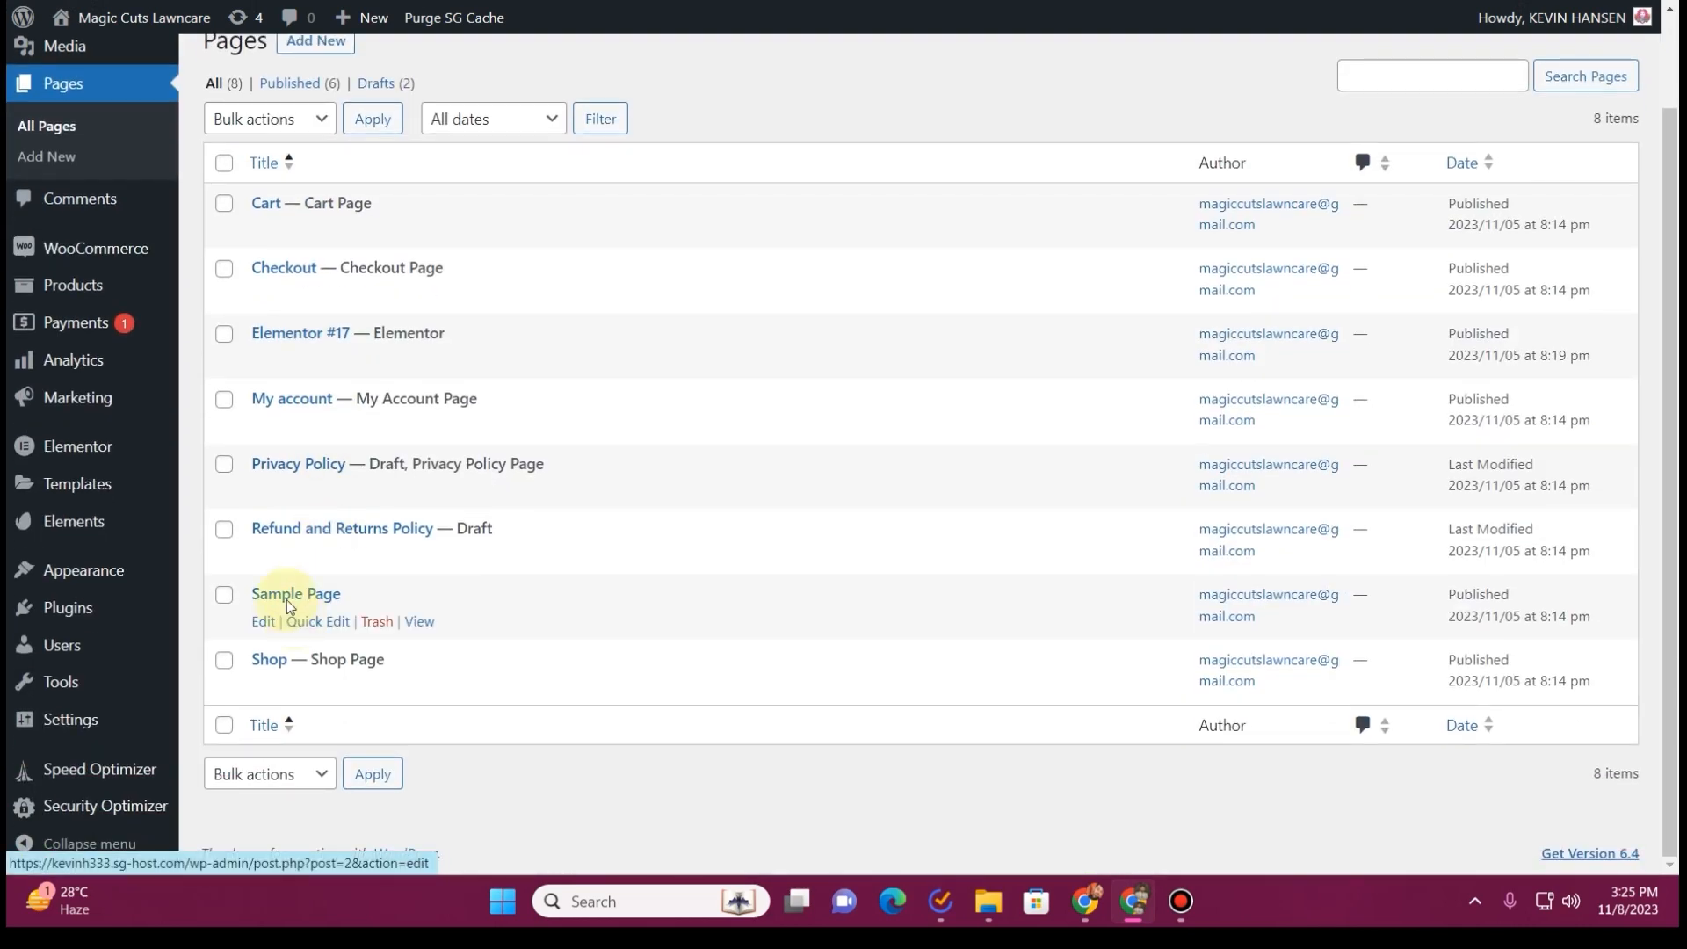
left_click(224, 334)
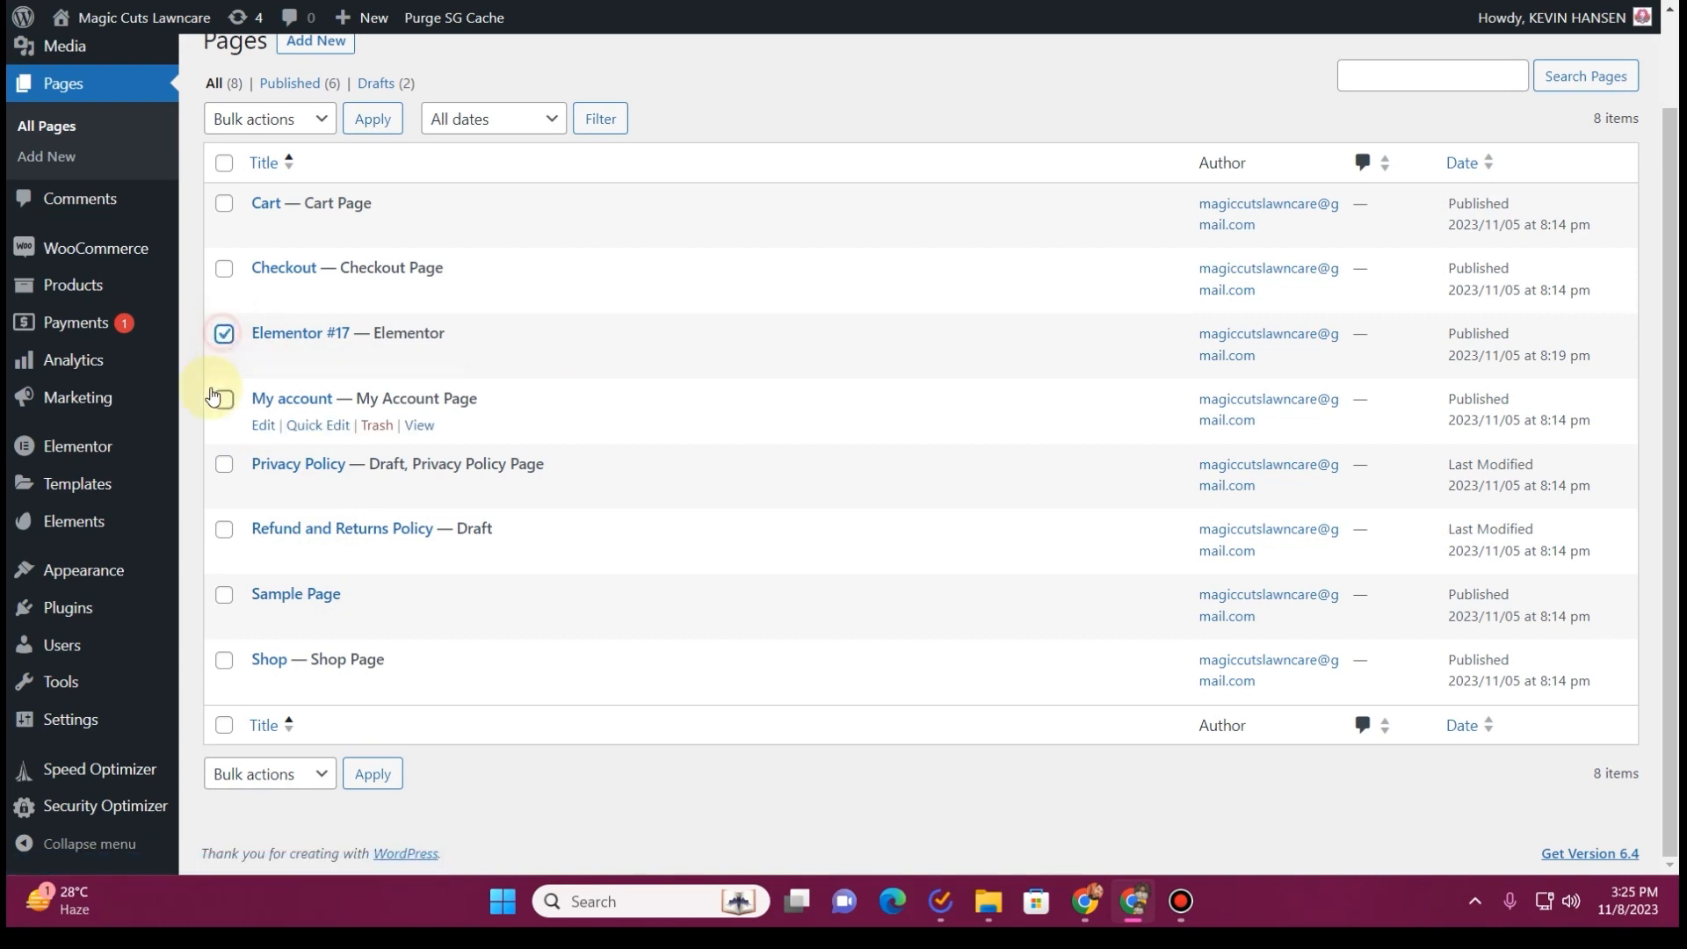
left_click(224, 530)
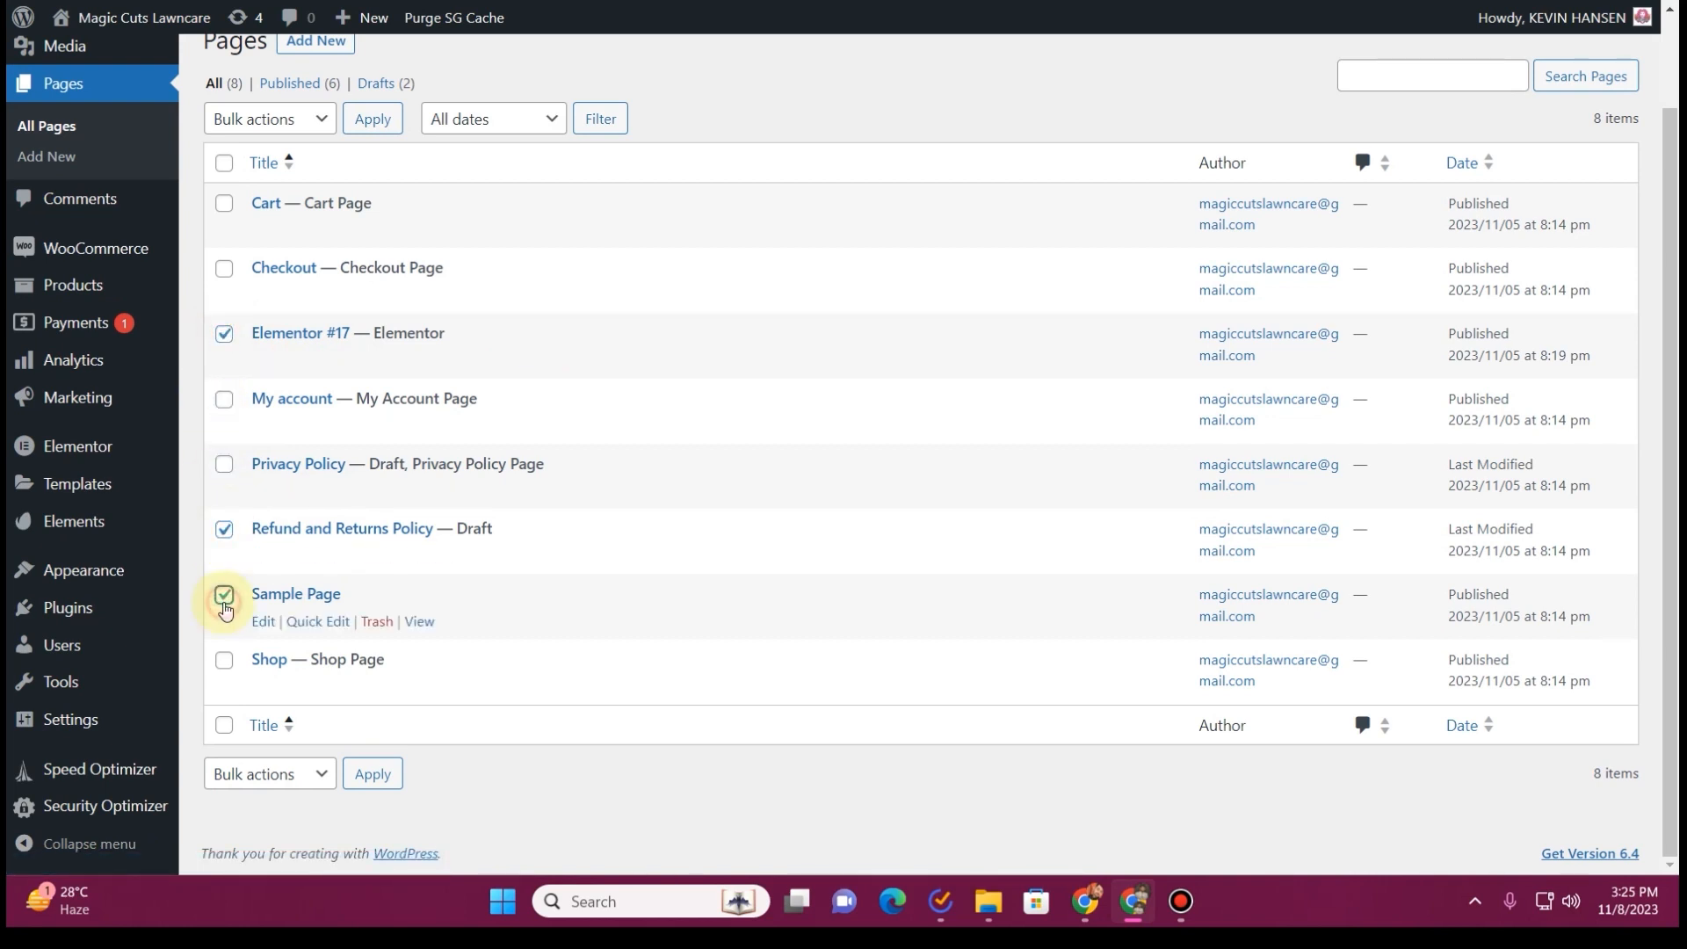
left_click(225, 595)
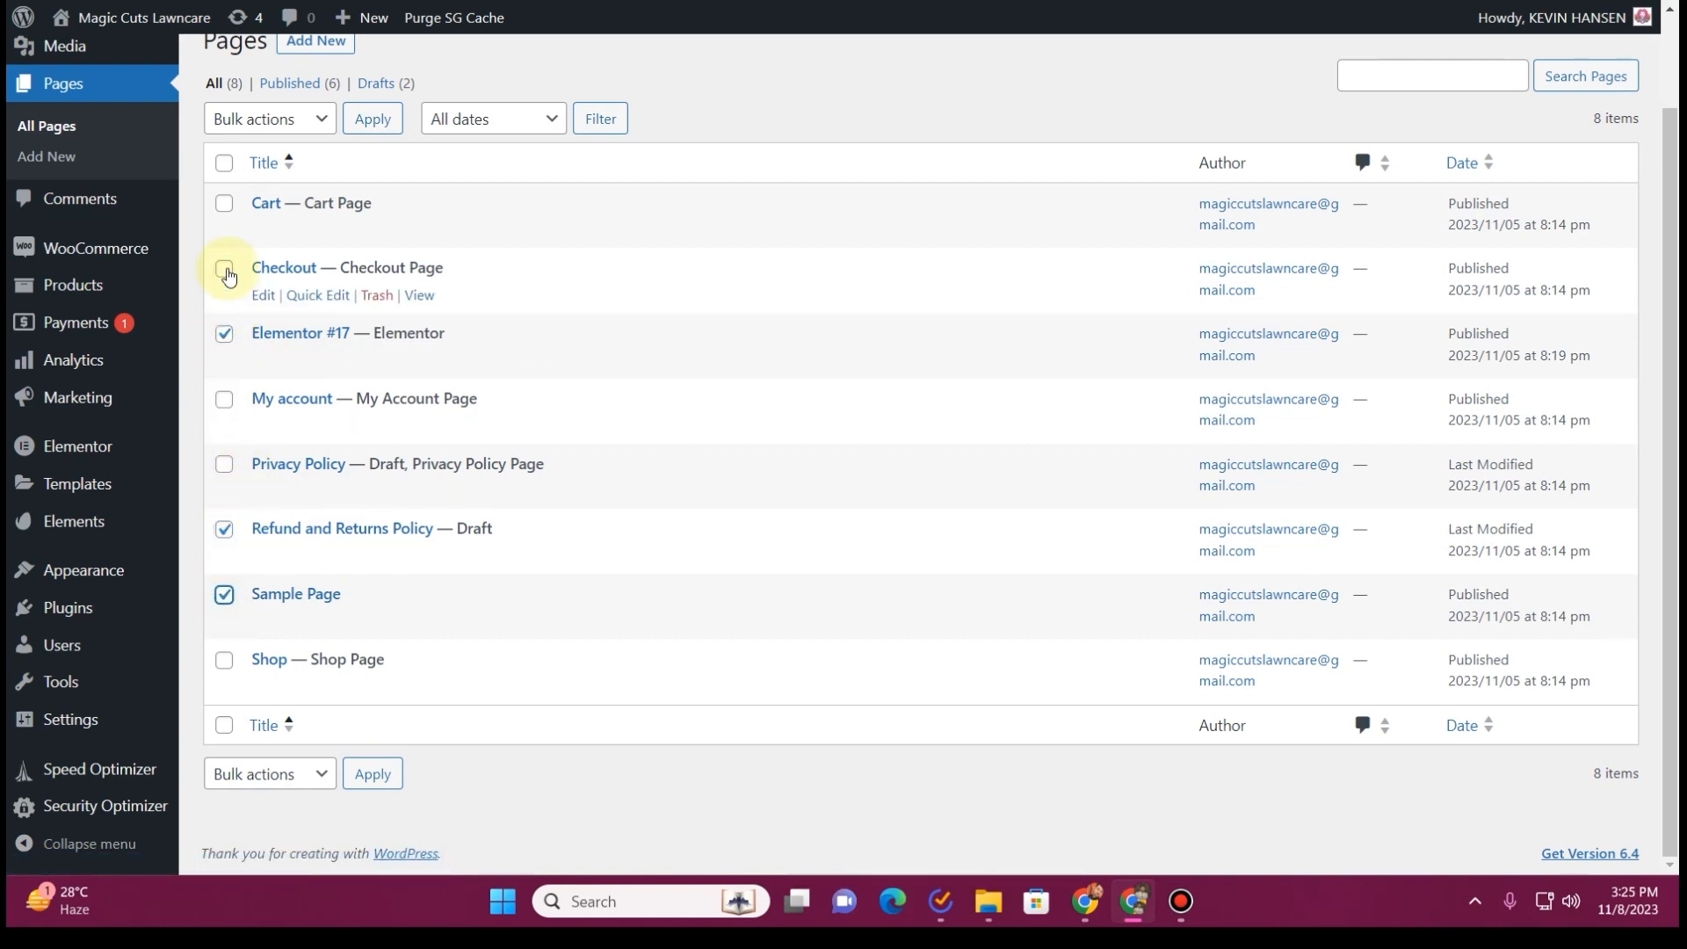
left_click(270, 119)
left_click(255, 186)
left_click(385, 126)
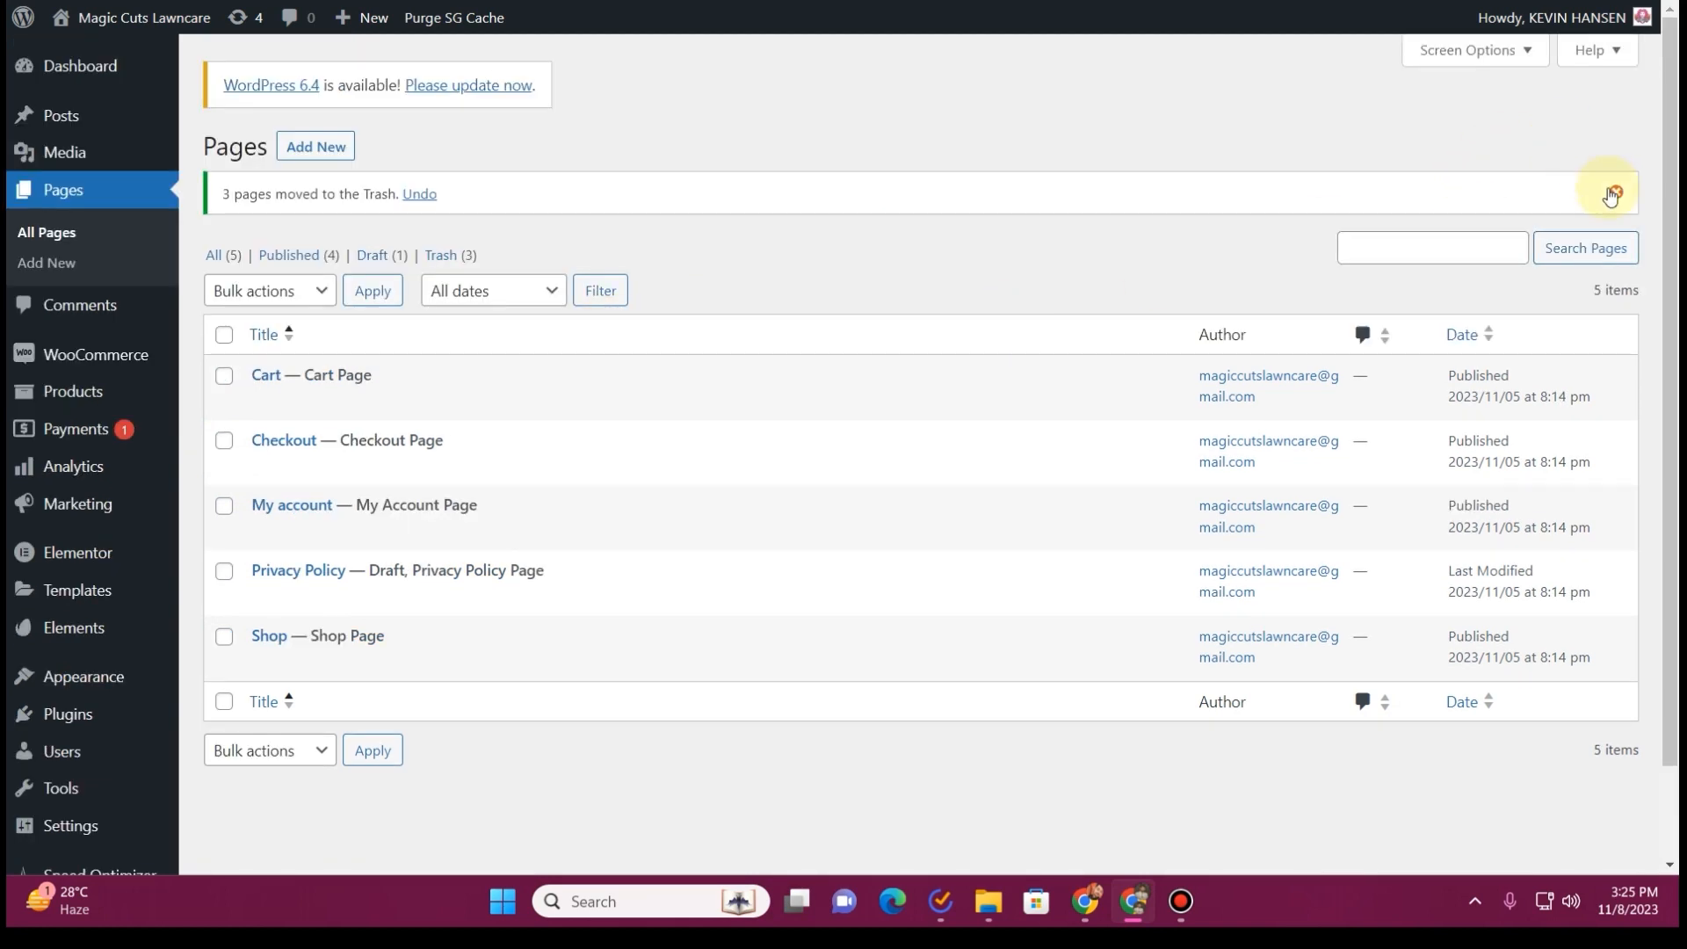
left_click(1614, 192)
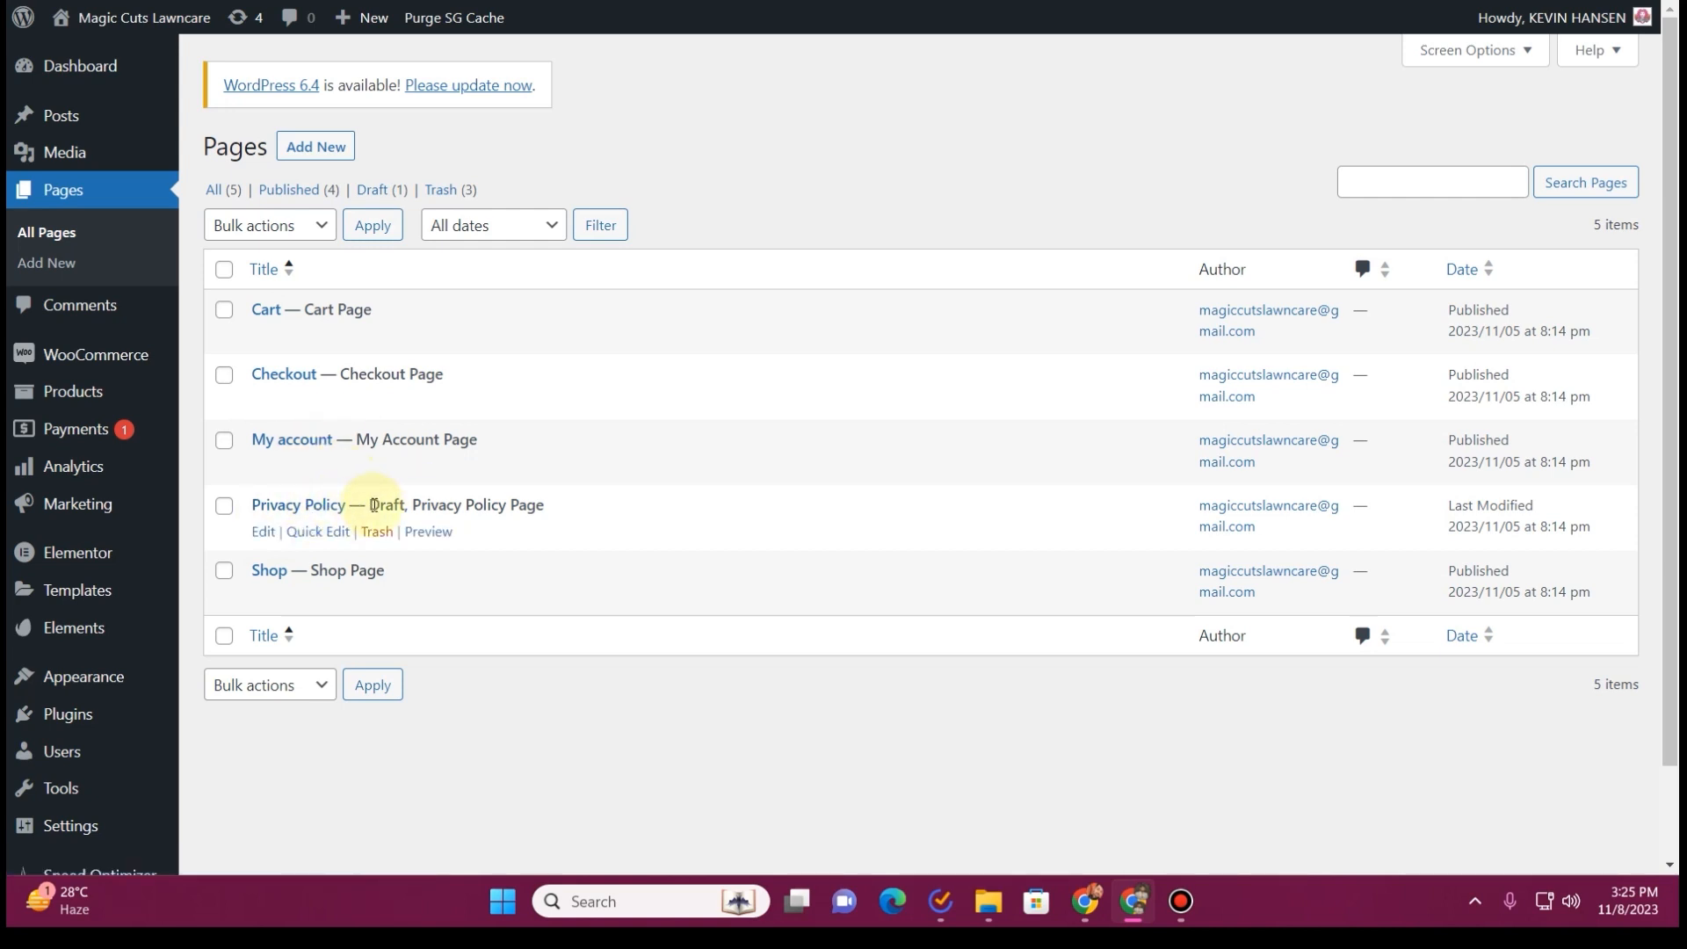
Create a new page titled Home and assign it the Elementor Full Width template
left_click(336, 152)
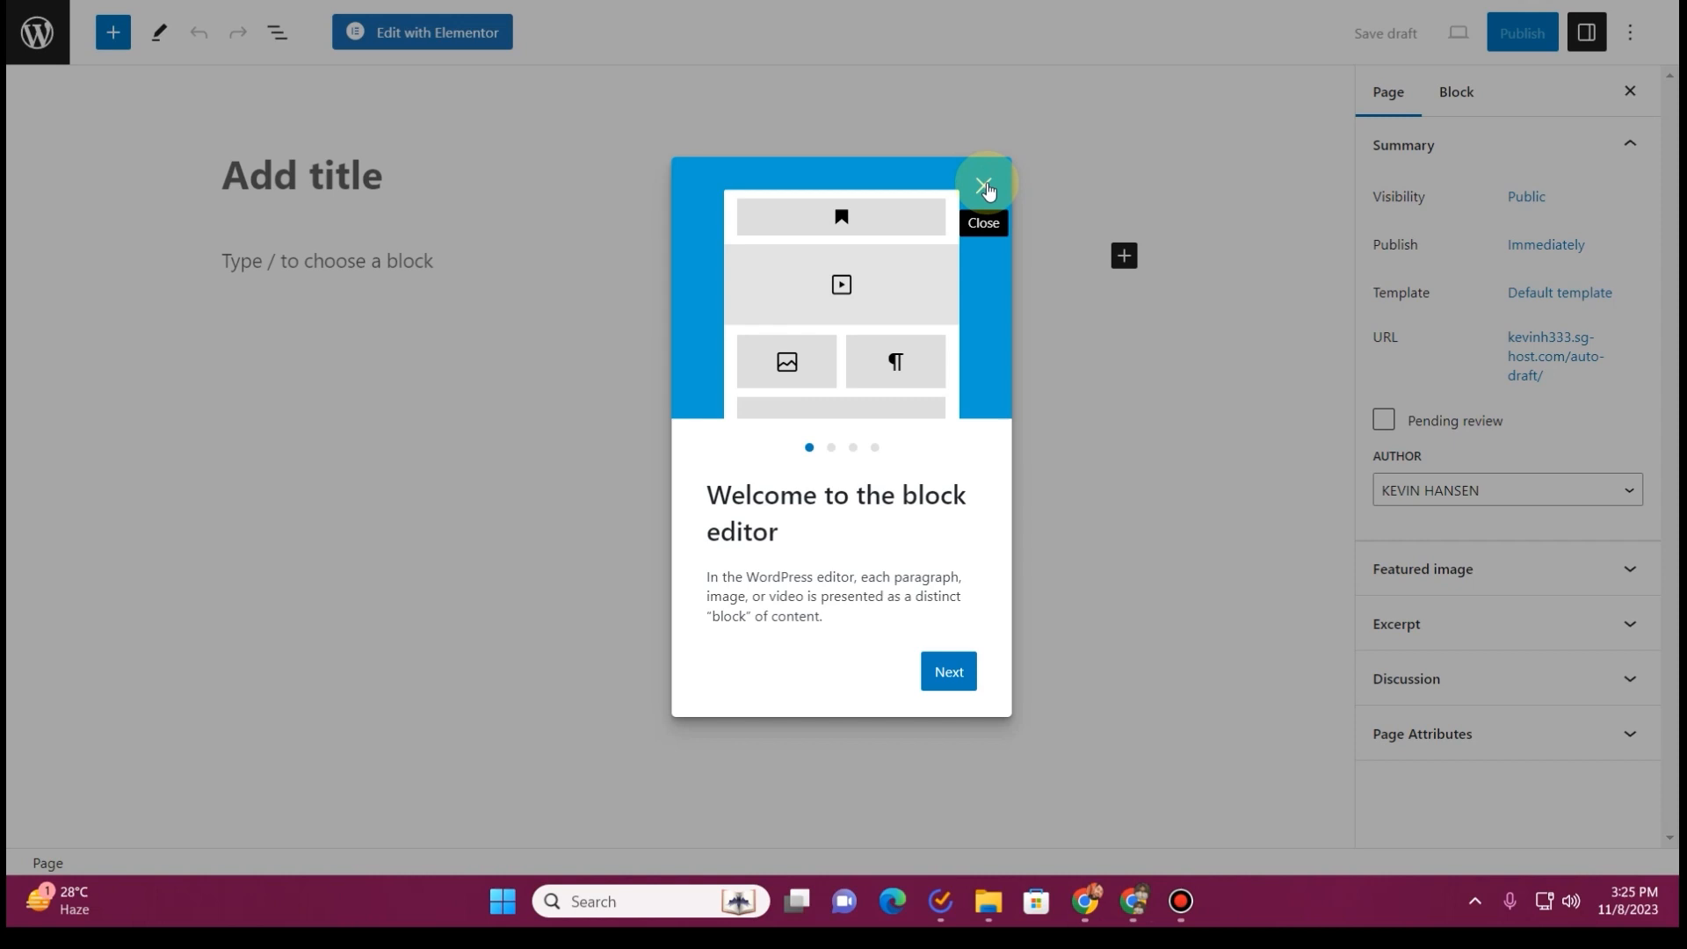
left_click(984, 187)
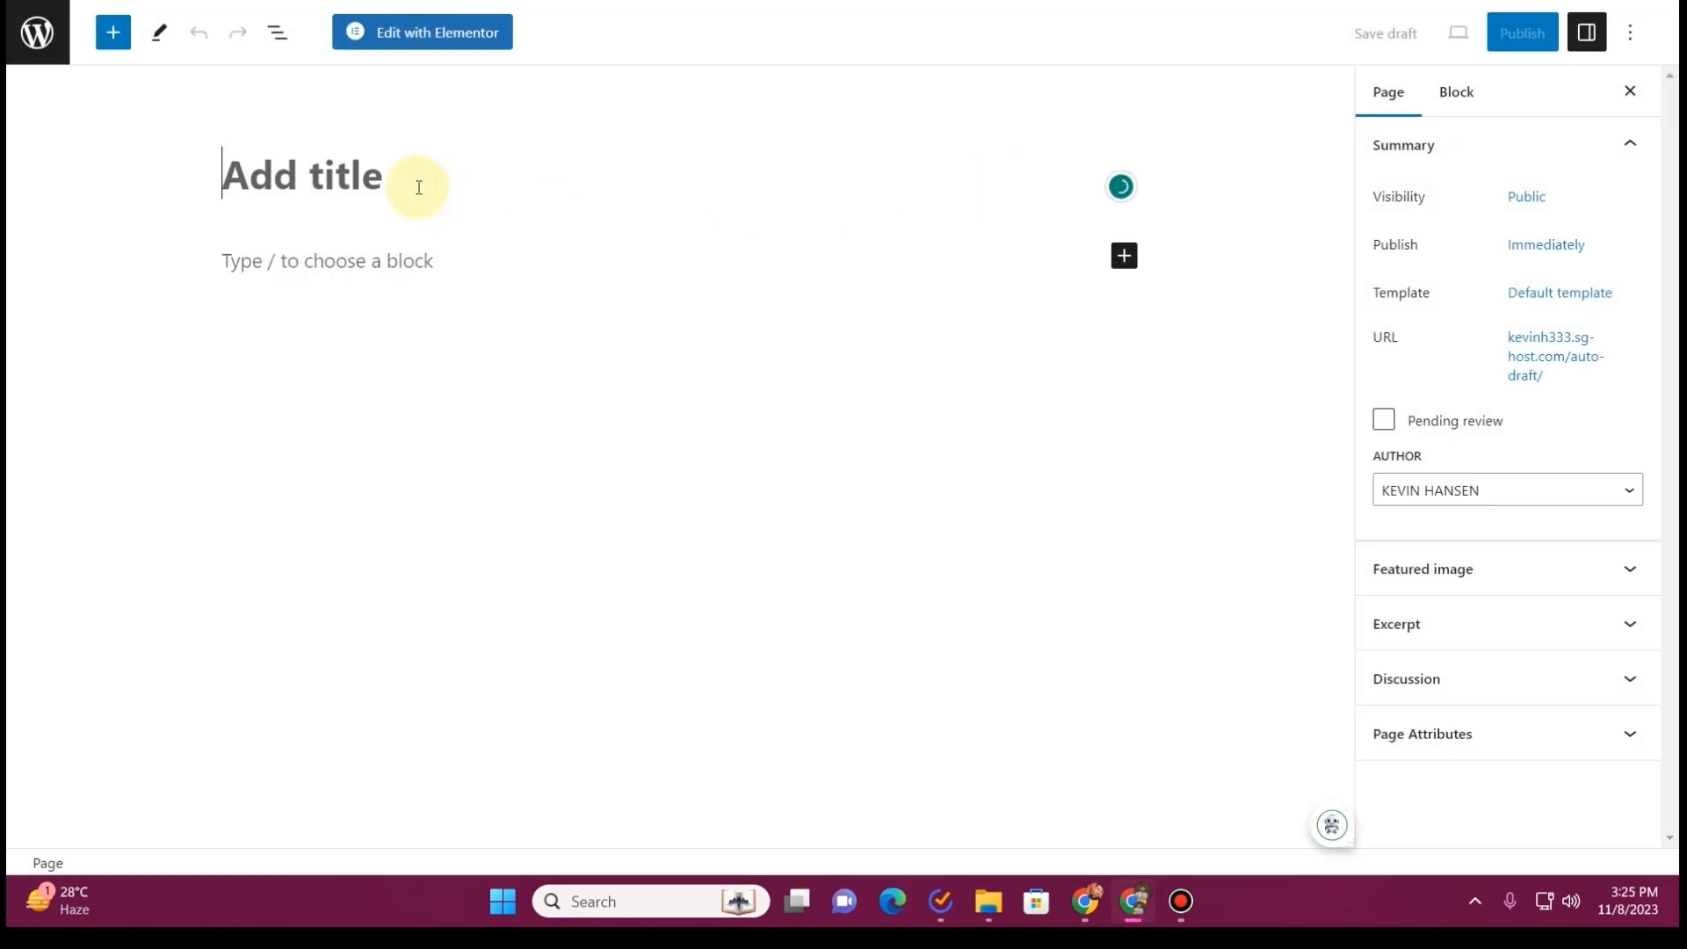
type("Home")
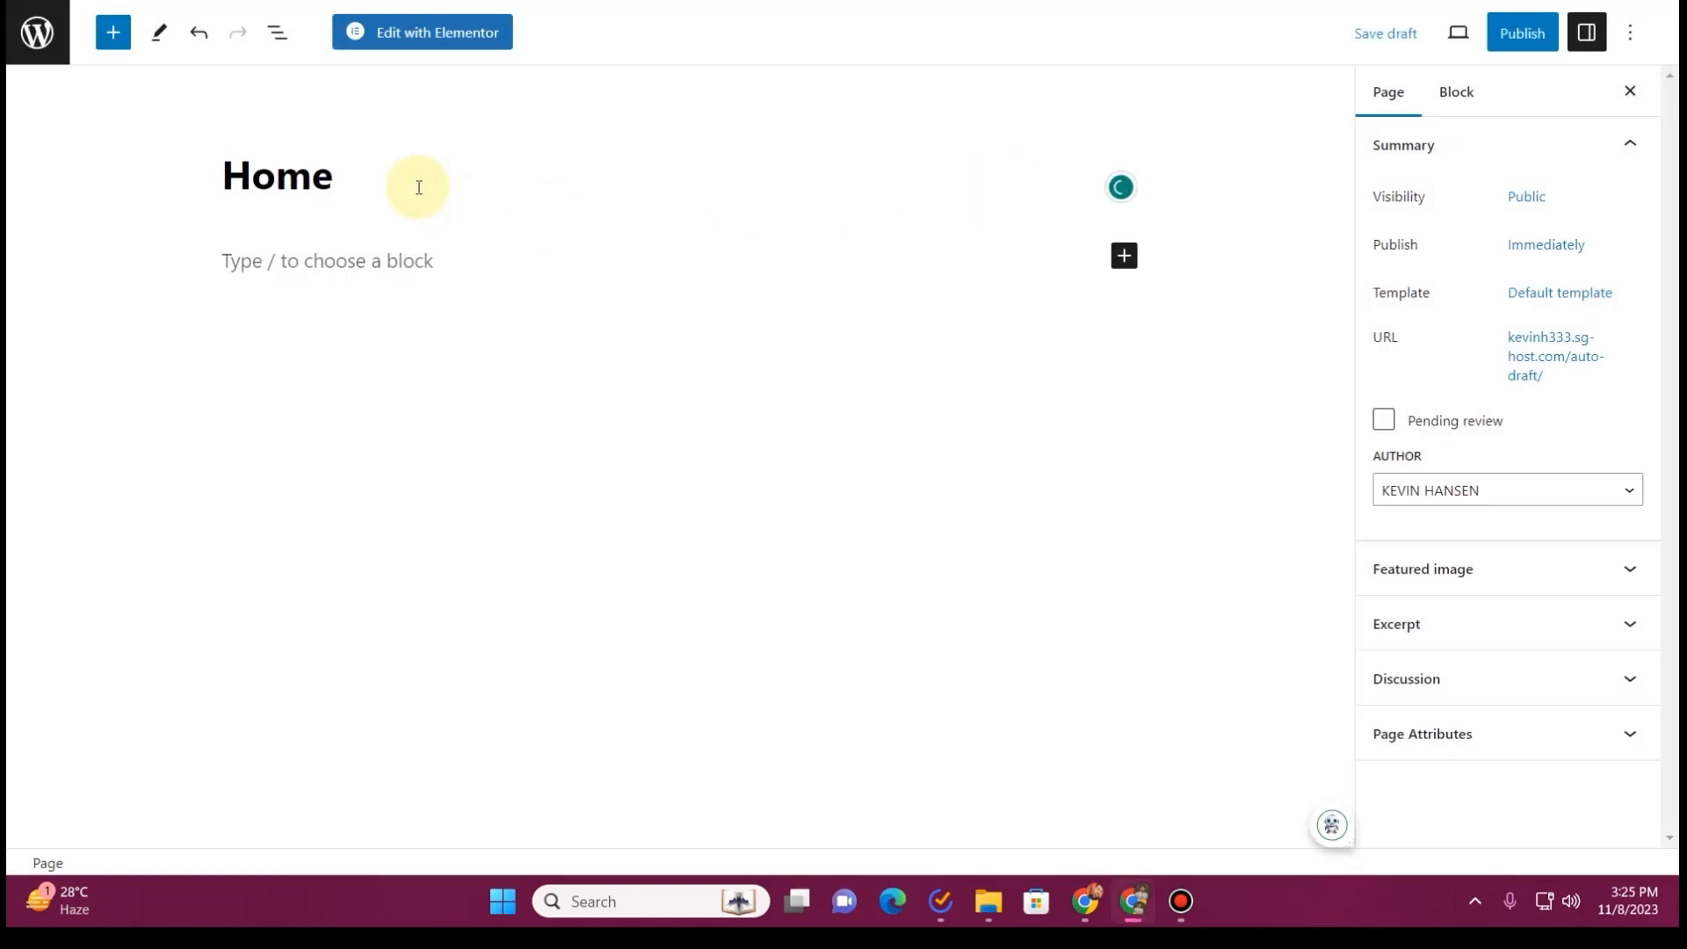
left_click(1560, 292)
left_click(1476, 453)
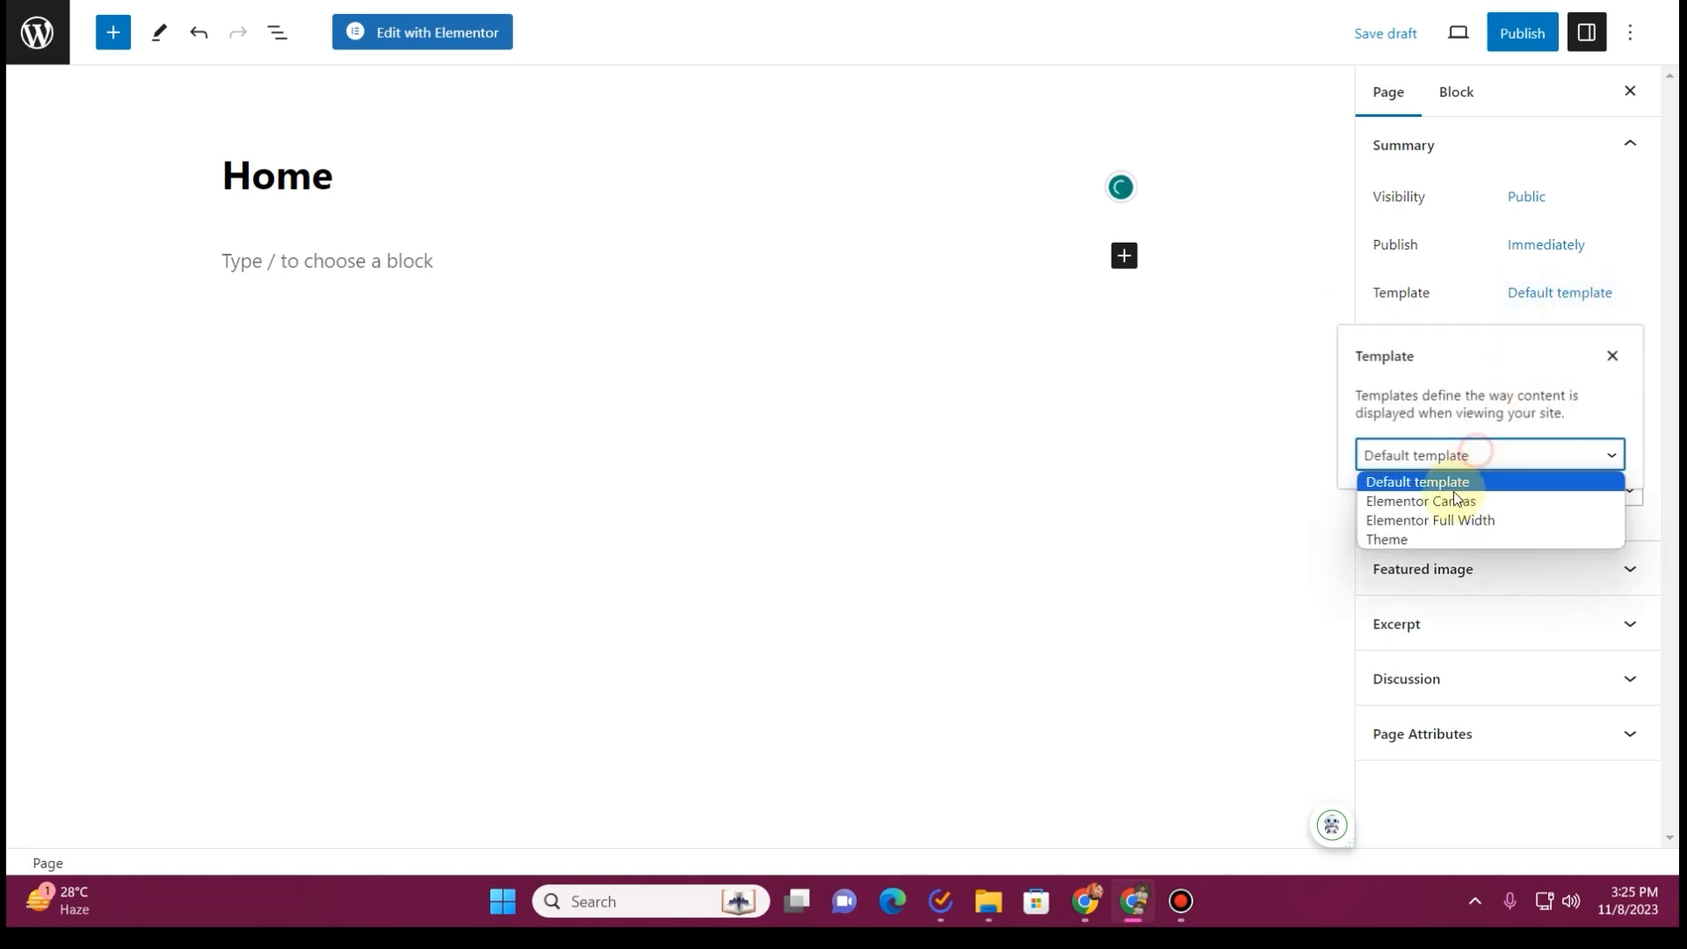
left_click(1477, 519)
Turn off the editor's fullscreen mode and publish the Home page
left_click(1638, 35)
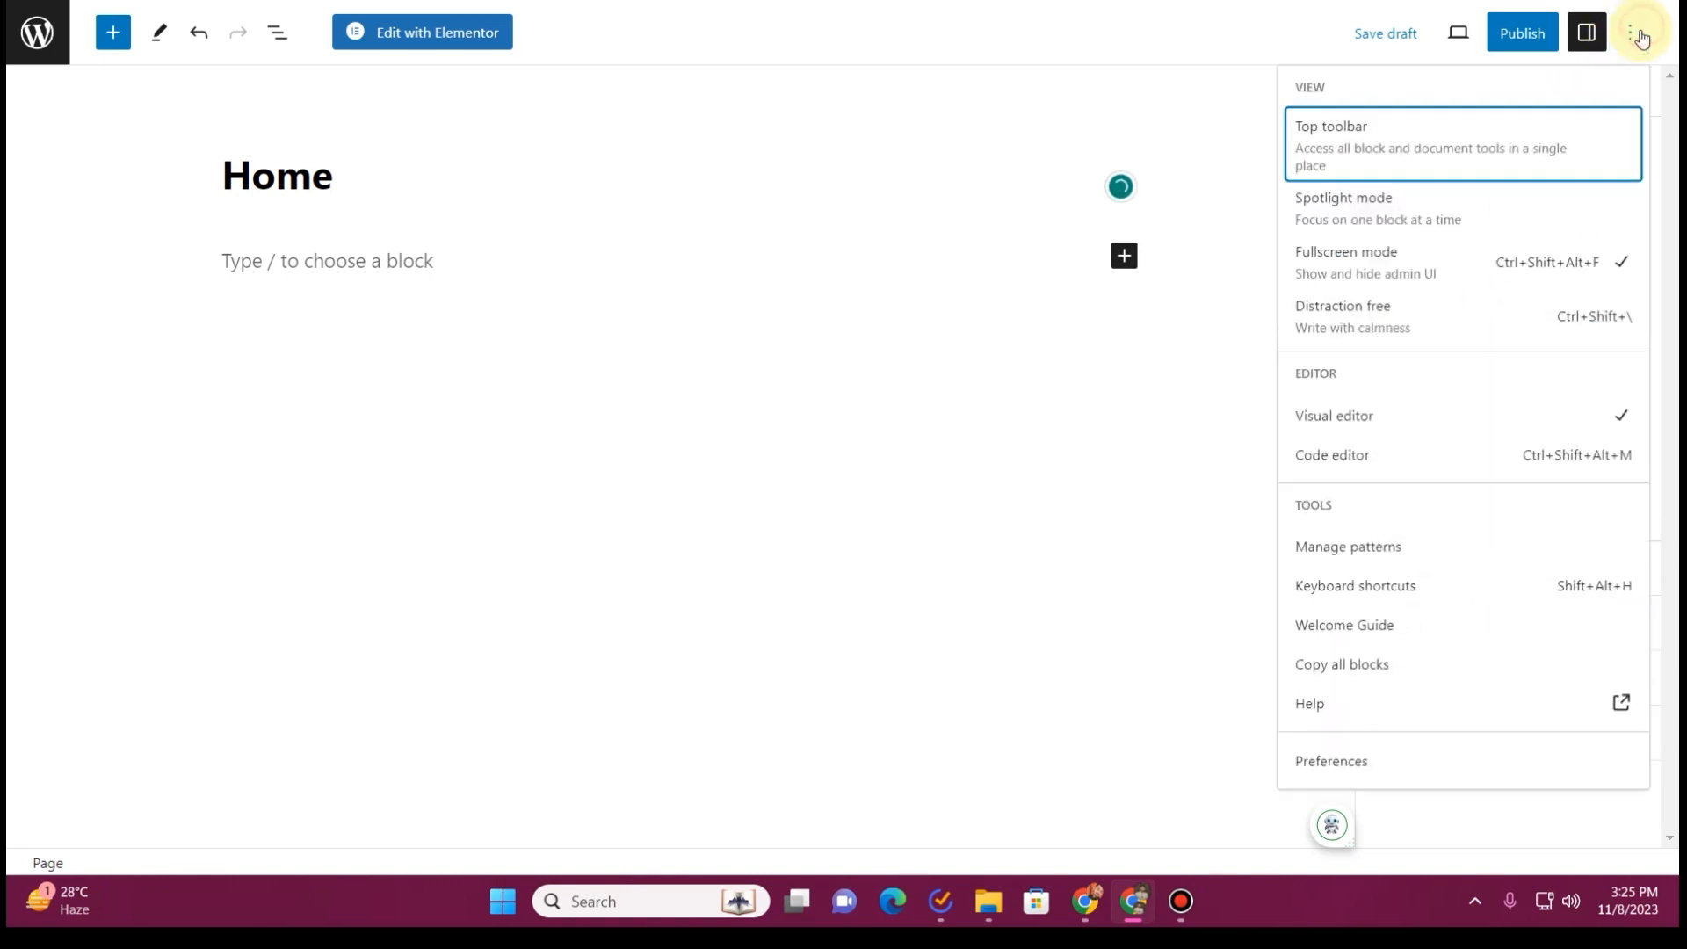
left_click(1404, 273)
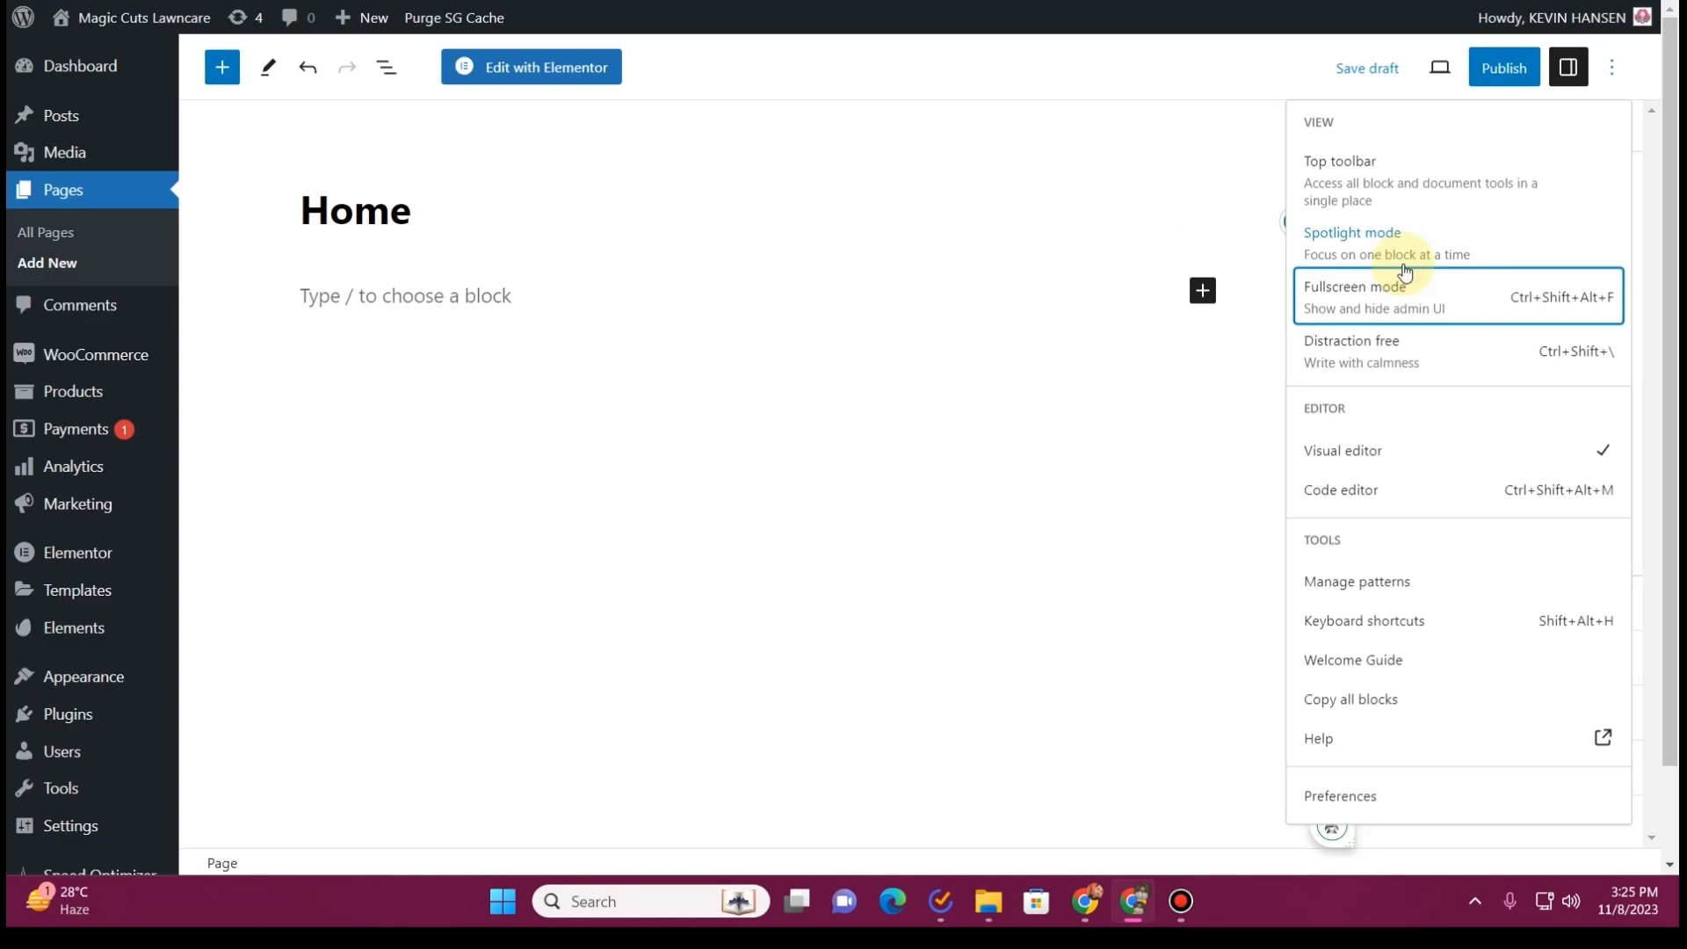
left_click(1508, 56)
left_click(1469, 71)
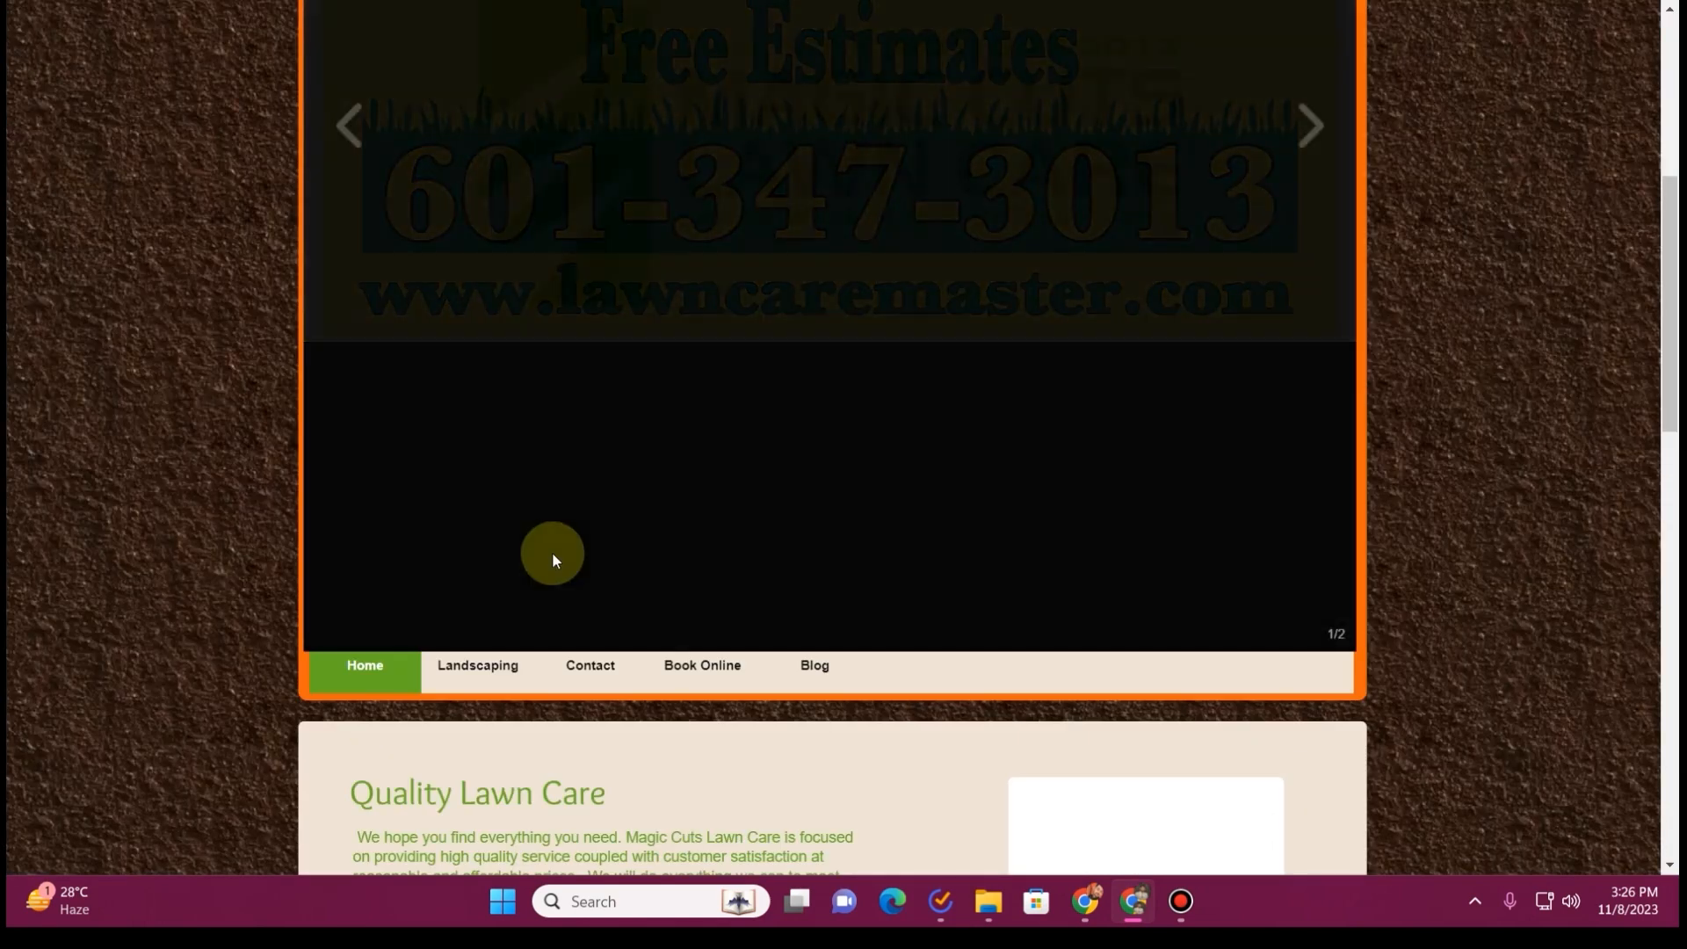
Check the navigation and content of the old Magic Cuts Lawn Care website and create a new page titled Landscaping
scroll(553, 557, "down", 3)
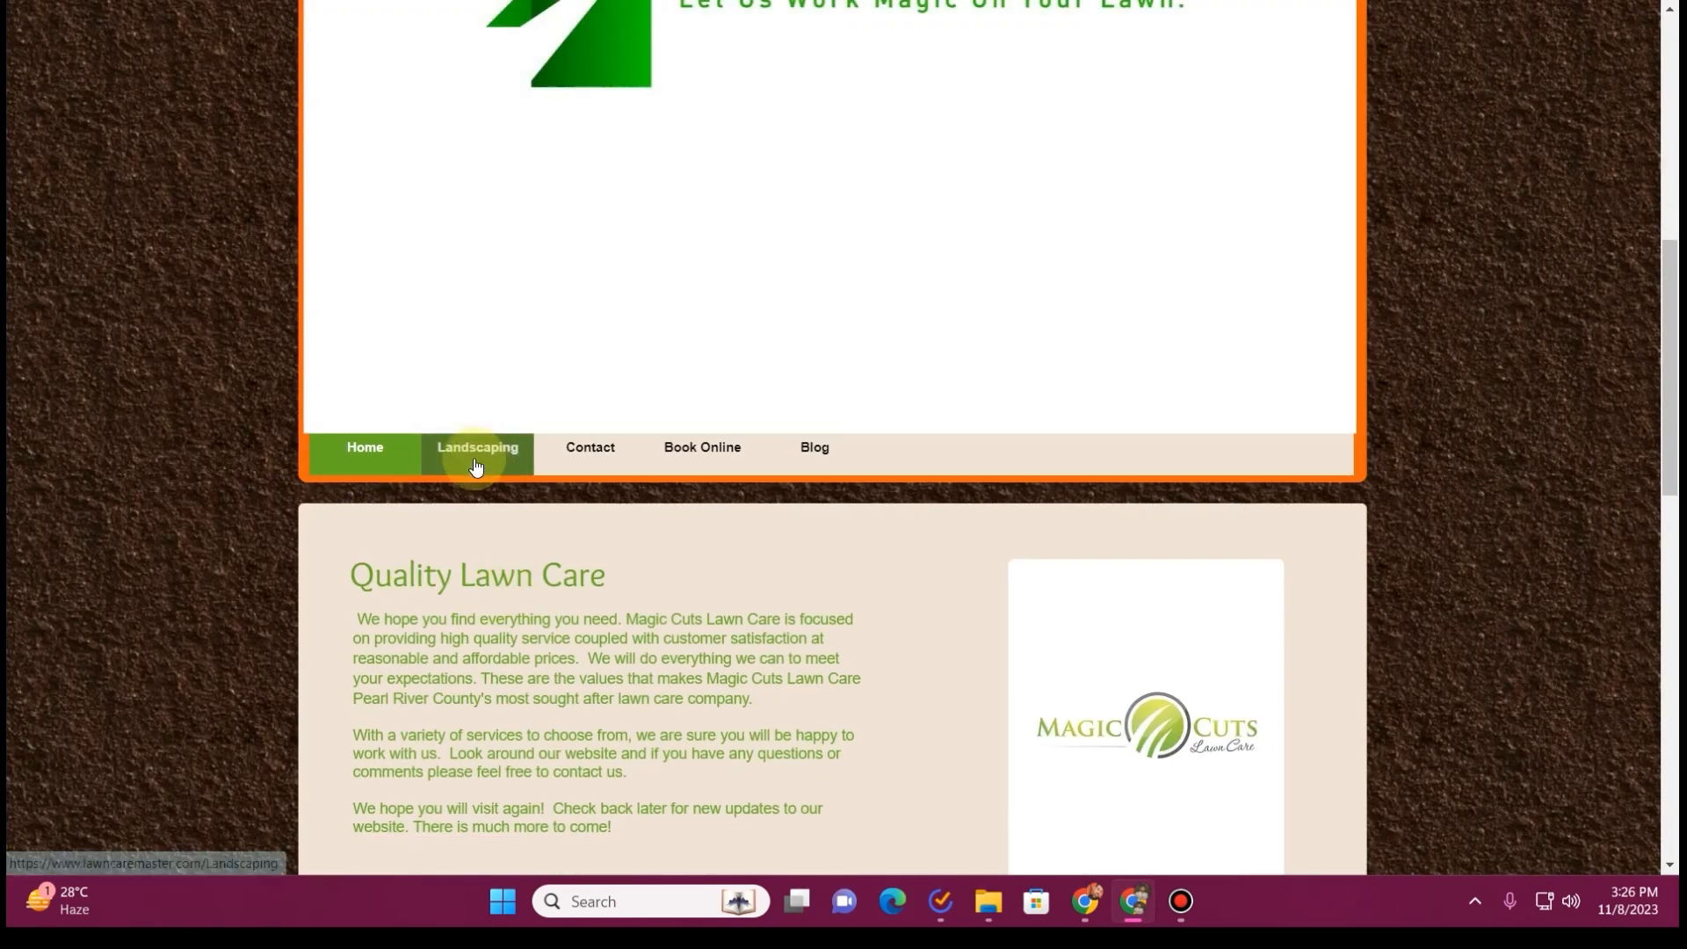
scroll(573, 664, "down", 5)
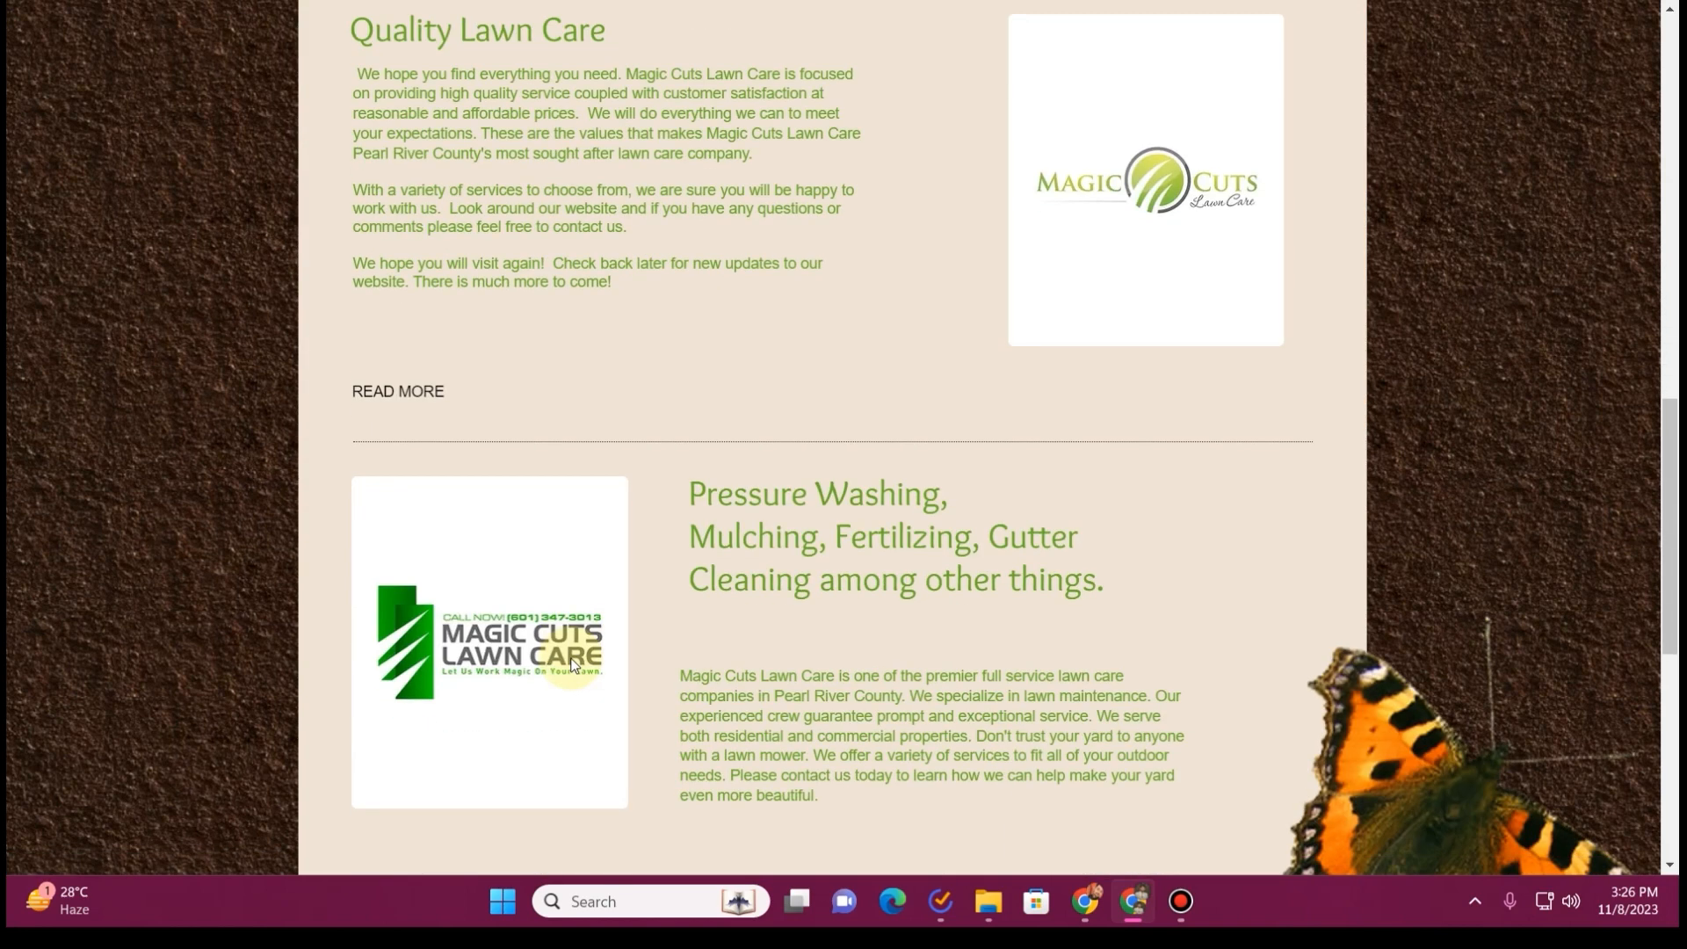
scroll(572, 663, "up", 2)
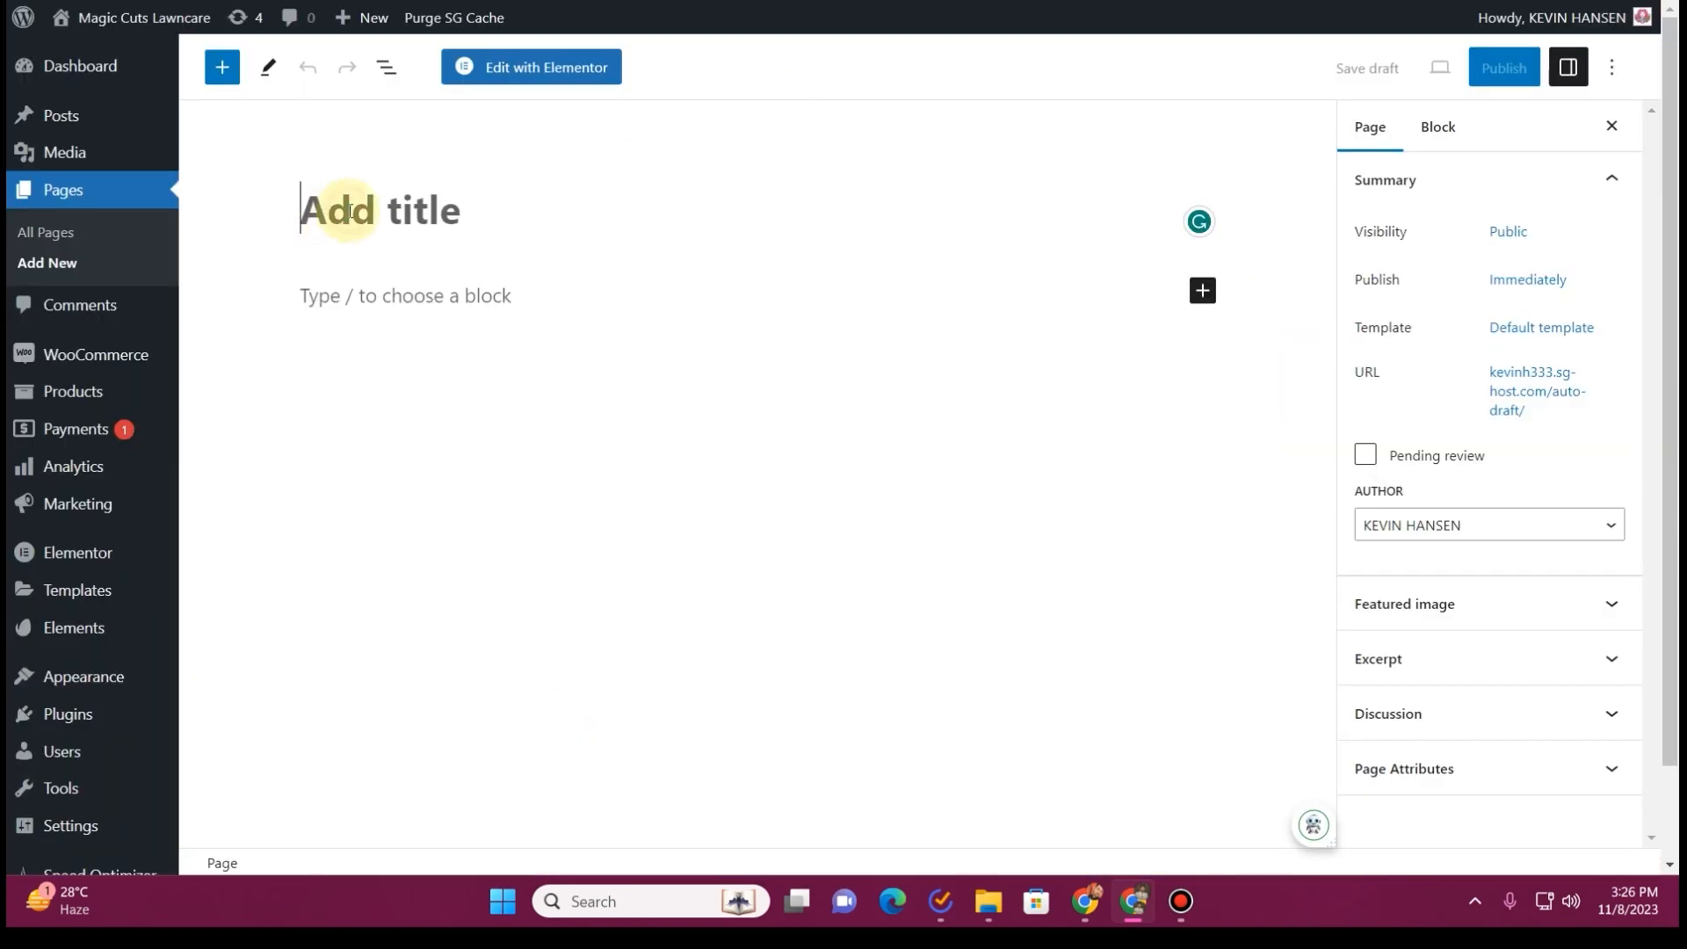
type("Land")
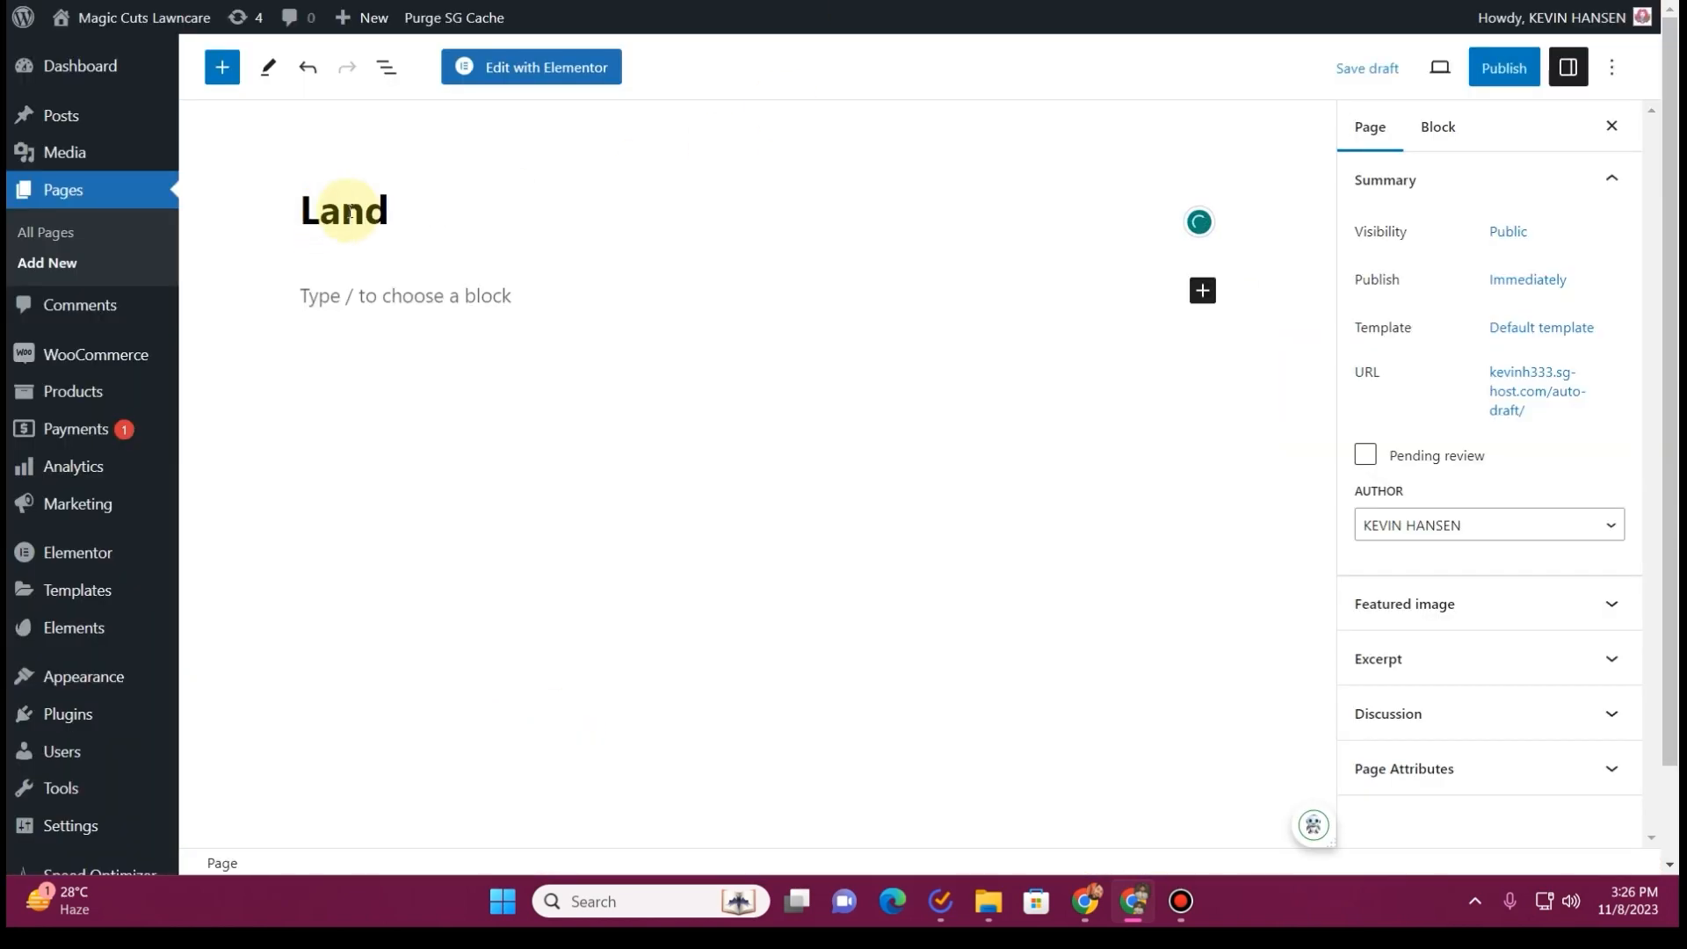
type("scaping")
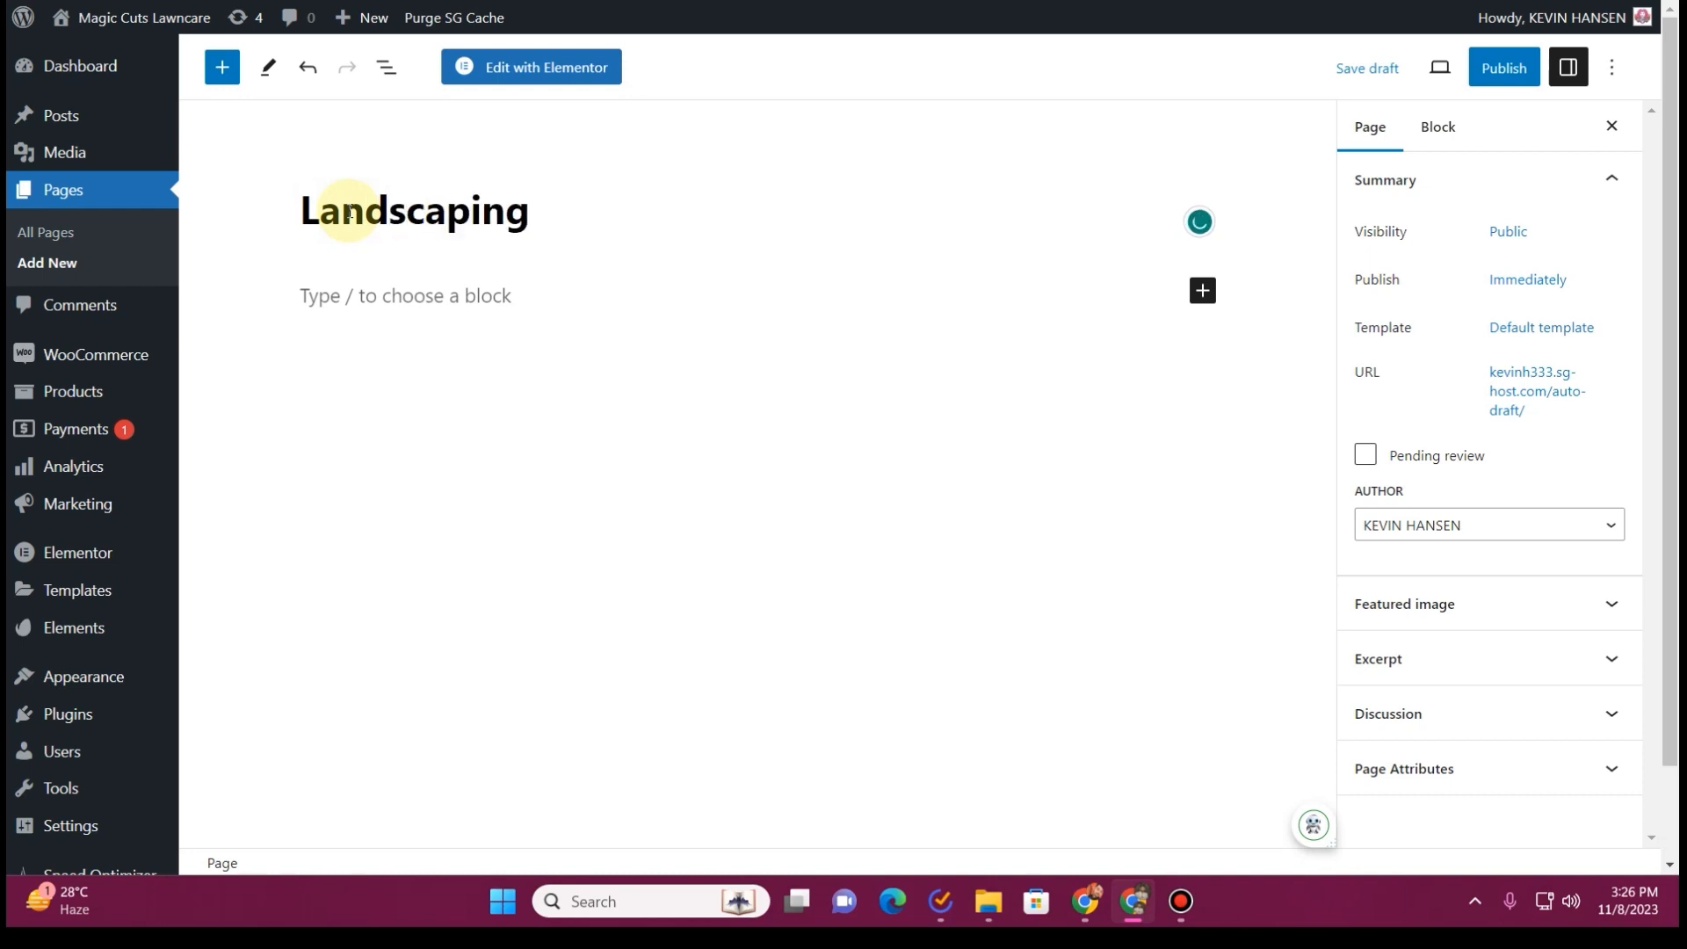
Assign the Elementor Full Width template to the Landscaping page and publish it
left_click(1529, 330)
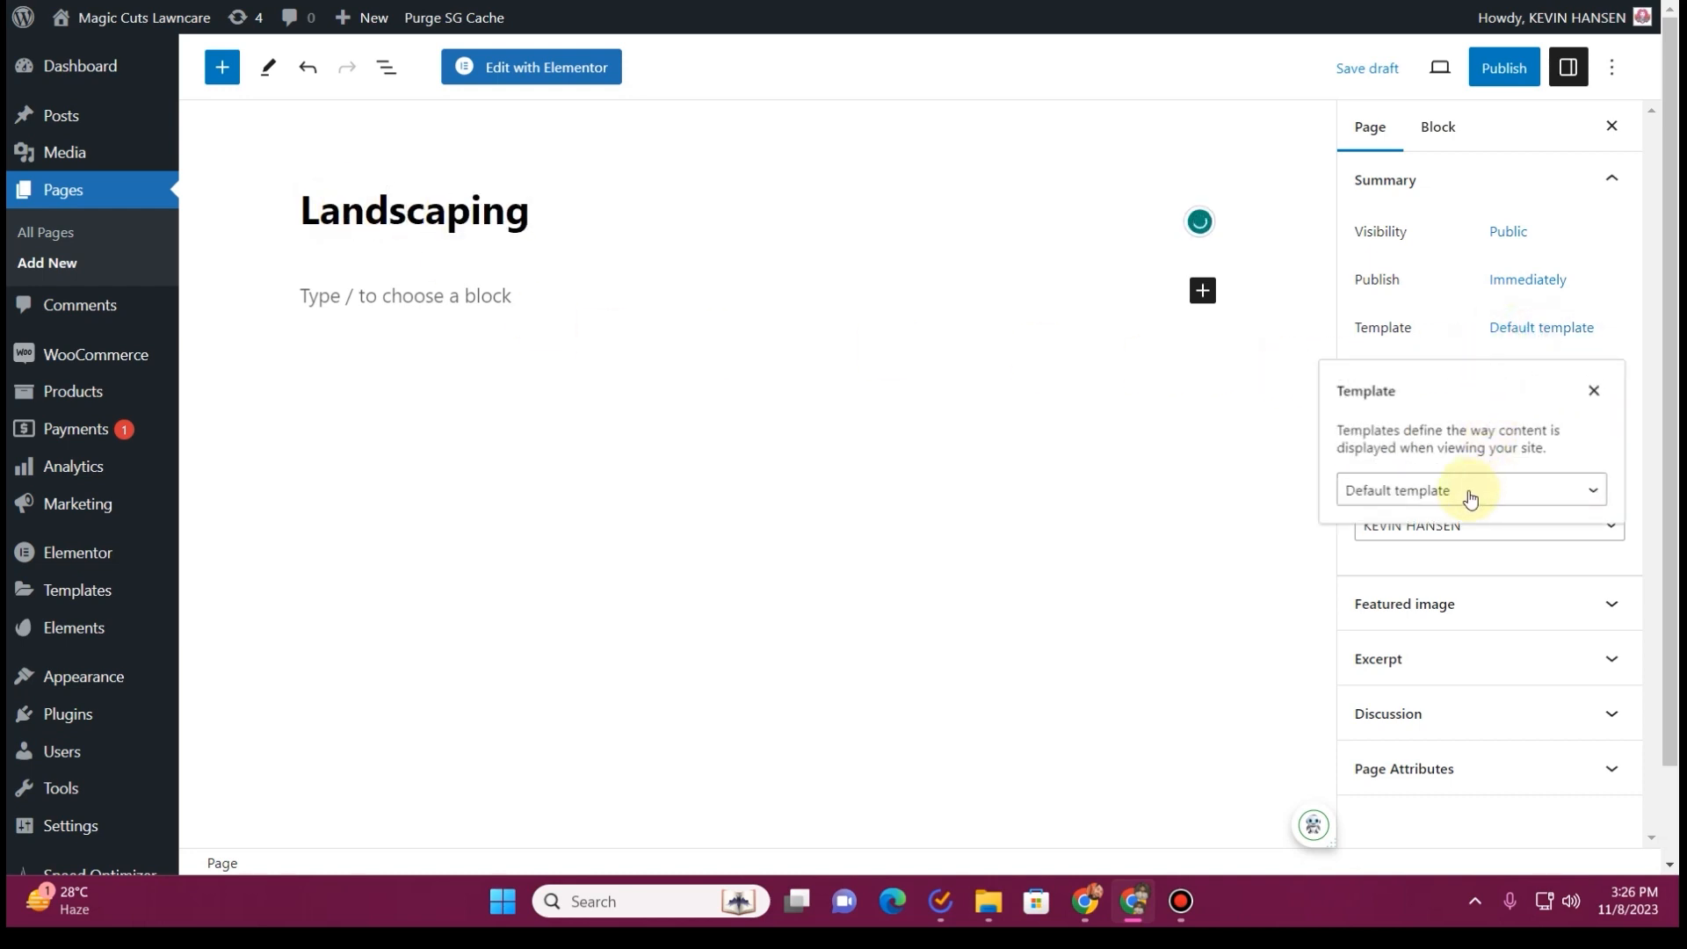
left_click(1465, 491)
left_click(1459, 555)
left_click(1504, 68)
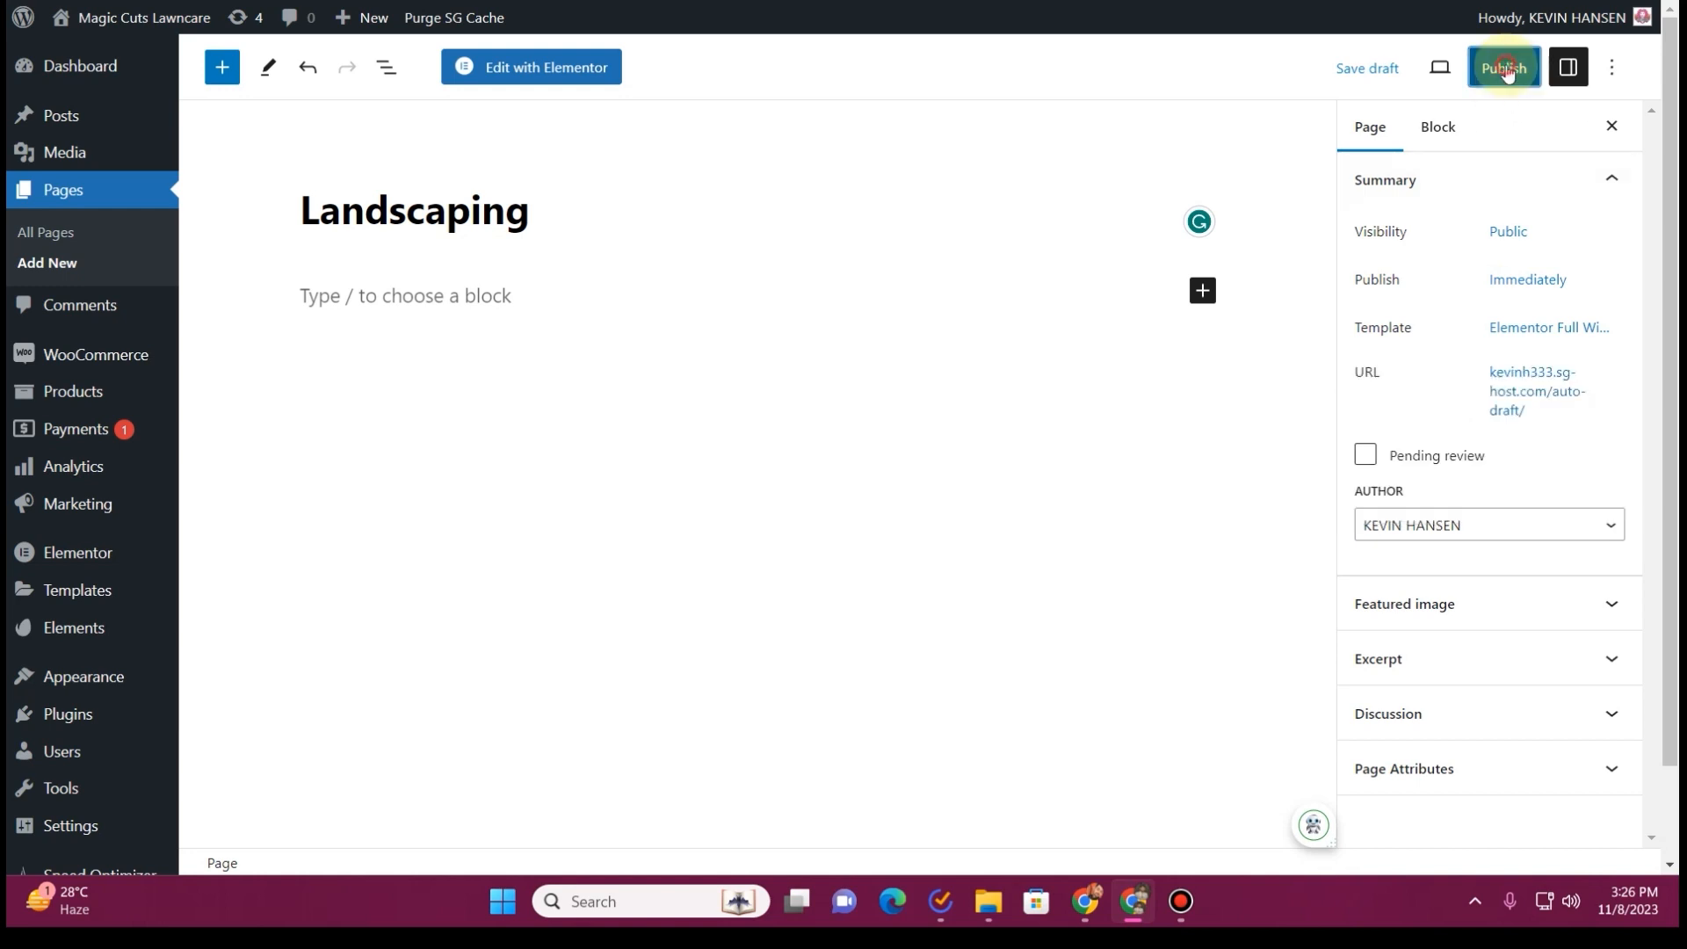
left_click(1433, 67)
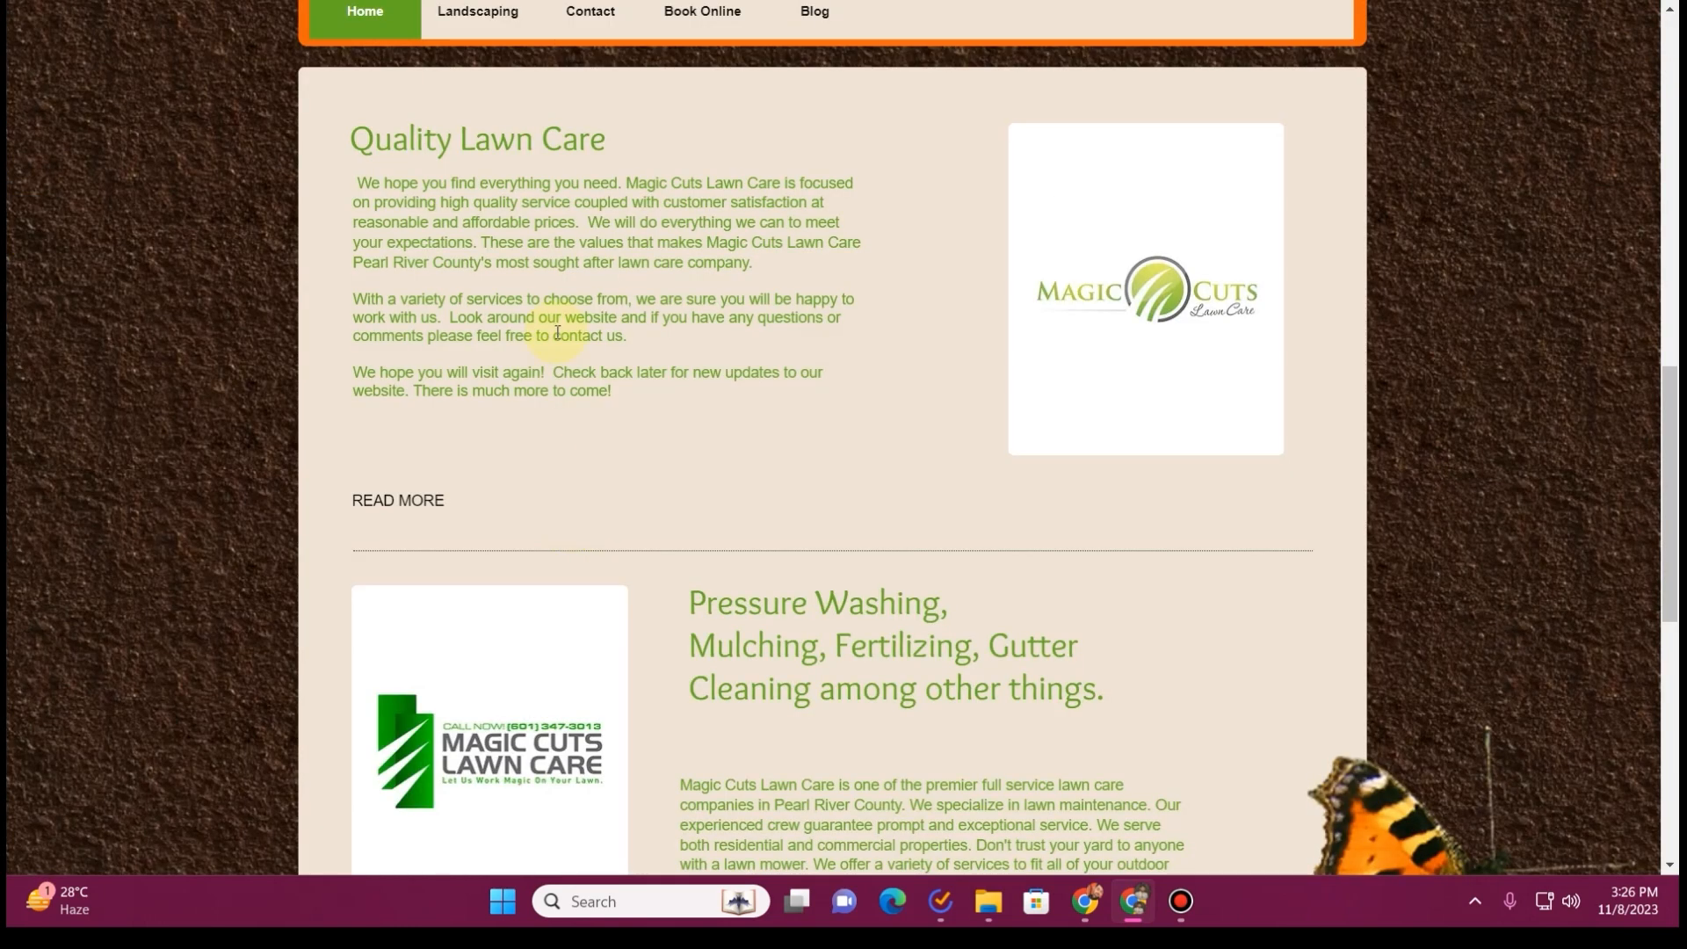
Create and publish a new page titled About
scroll(558, 332, "up", 2)
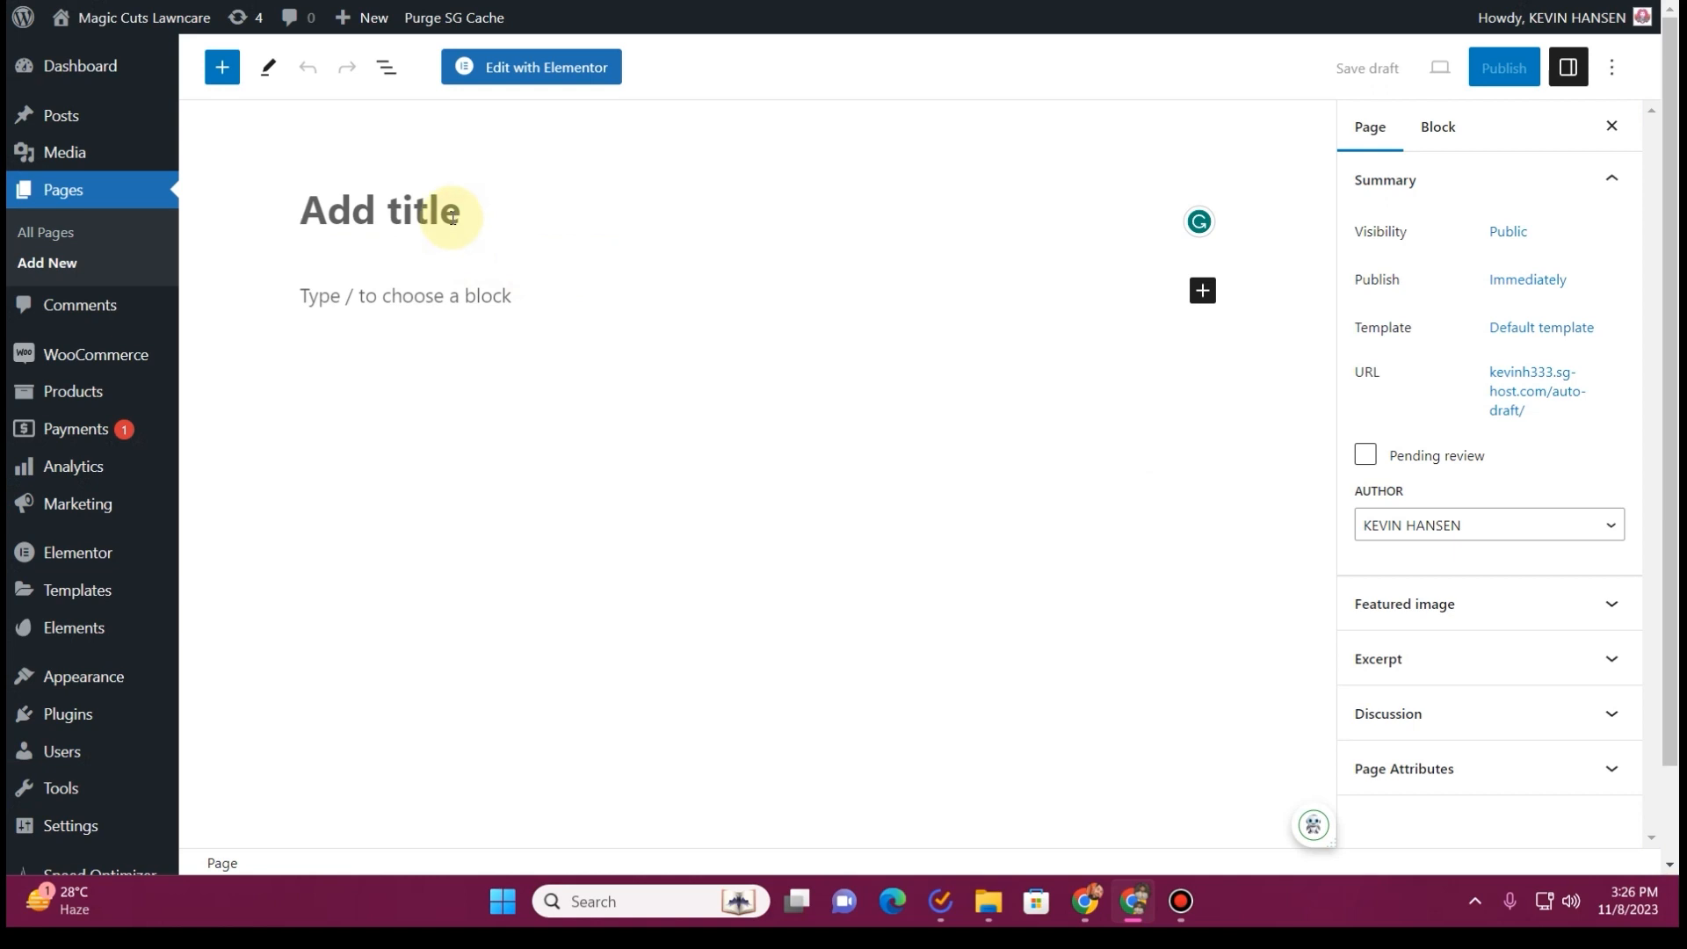
left_click(453, 217)
type("Ab")
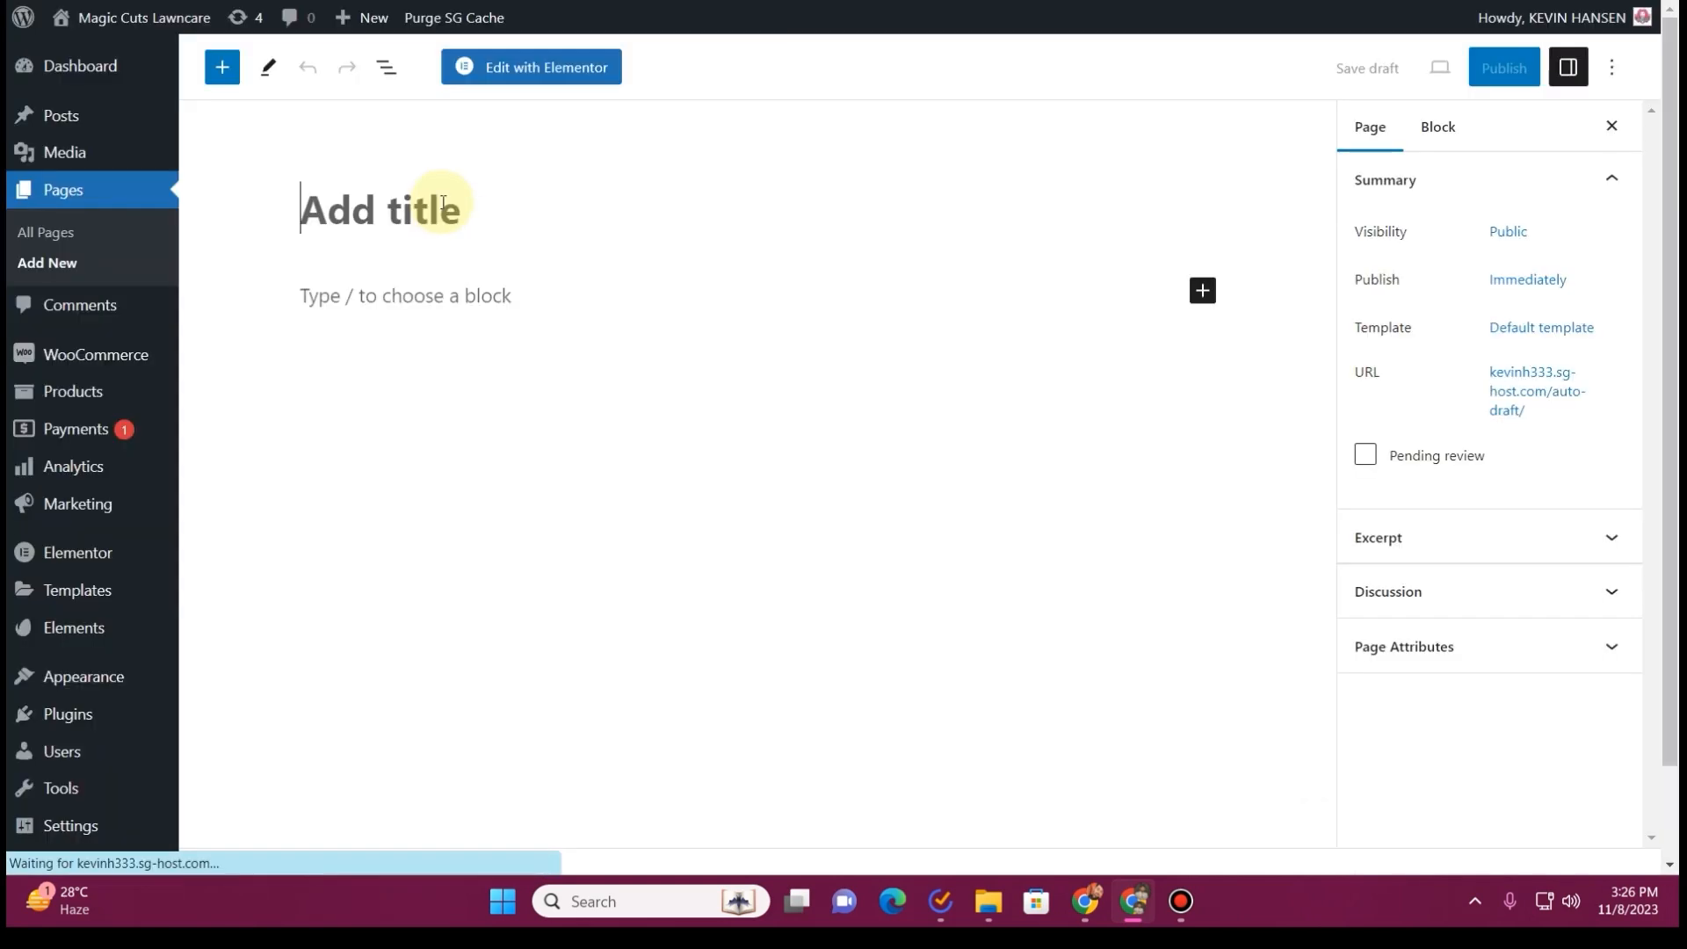
Create a new page titled Gallery, assign it the Elementor Full Width template and publish it
type("Gallery")
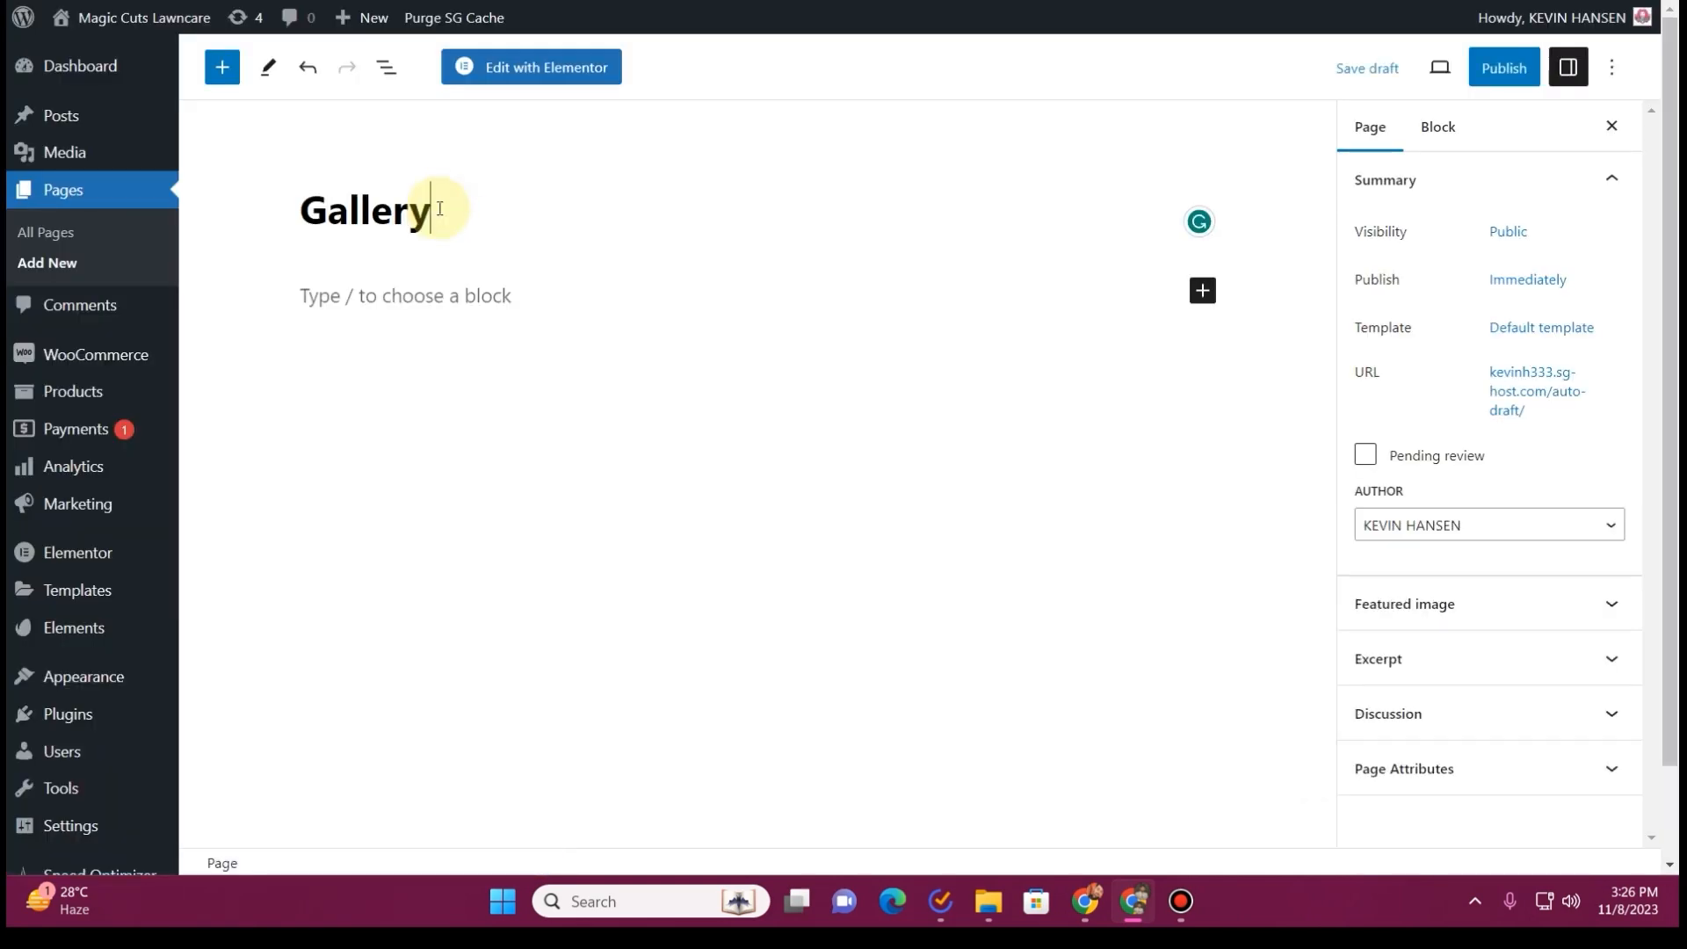
left_click(1542, 327)
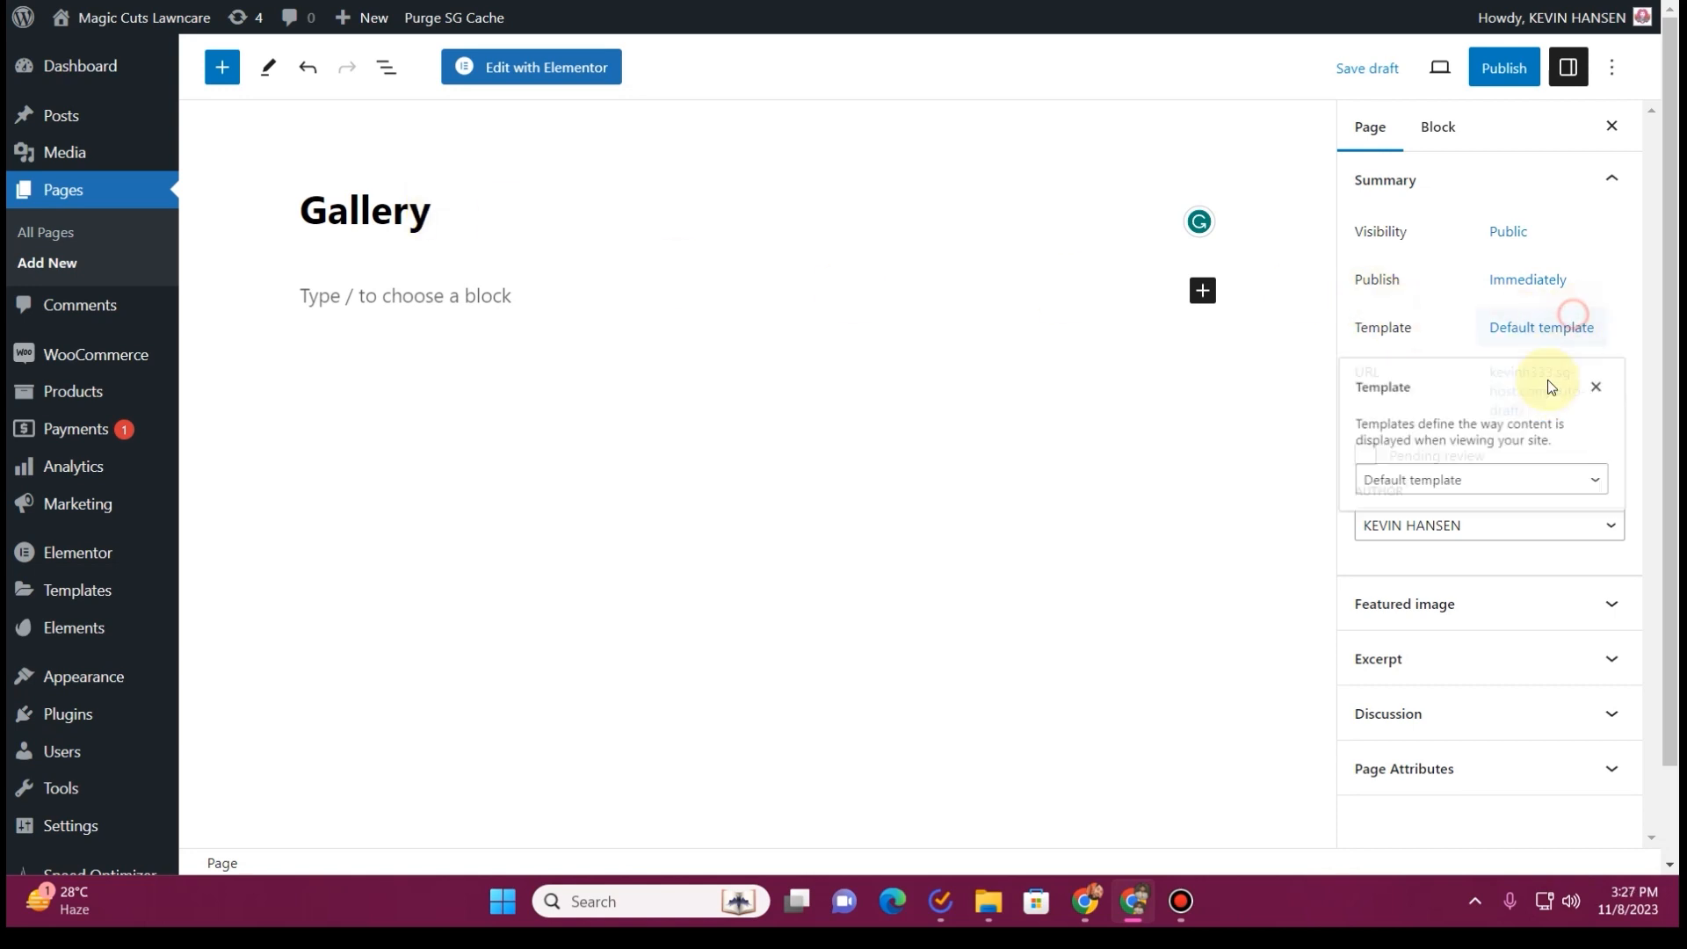
left_click(1499, 490)
left_click(1499, 555)
left_click(1494, 68)
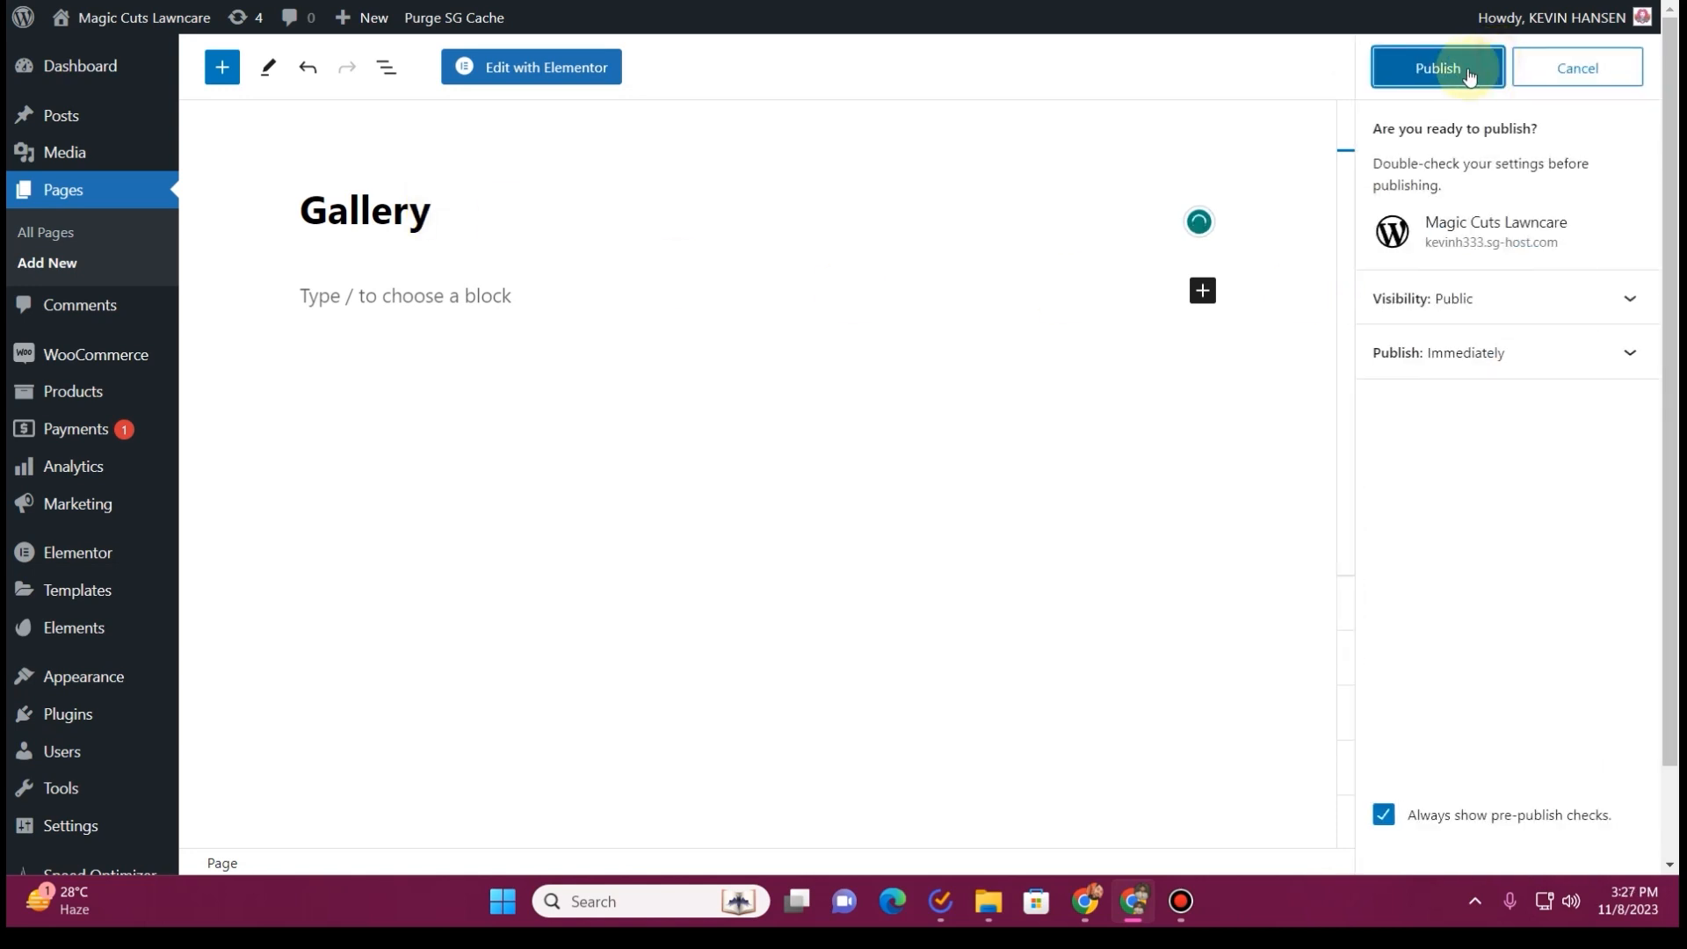
left_click(1459, 68)
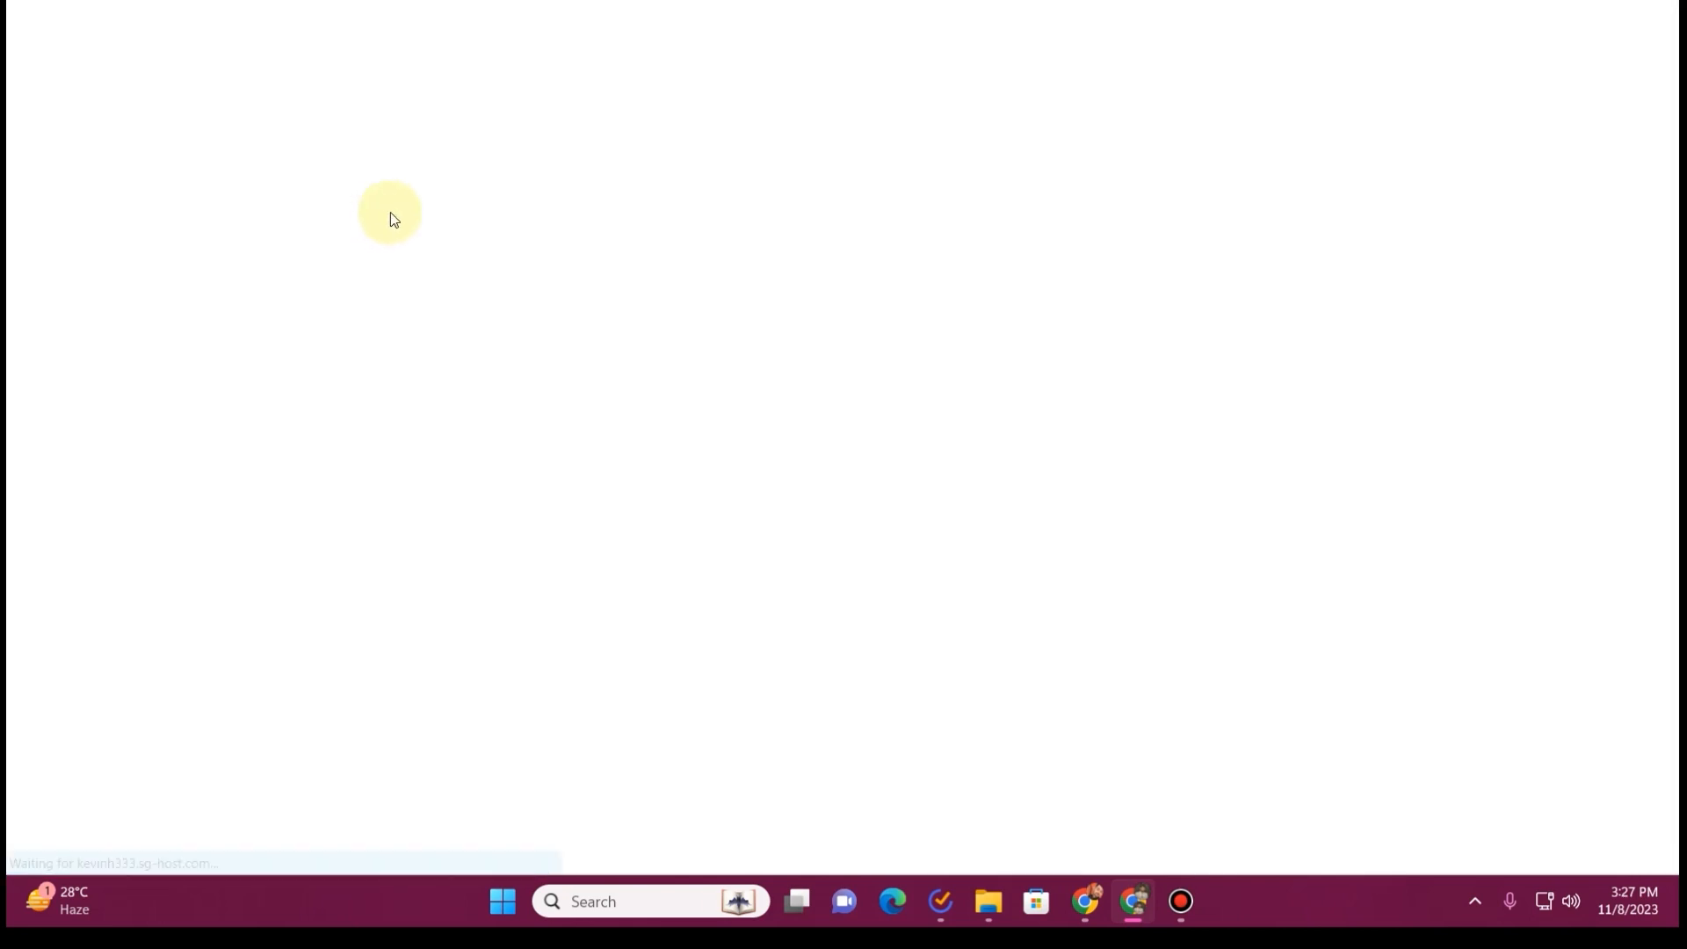
Create a new page titled Contact, assign it the Elementor Full Width template and publish it
type("Contact Page")
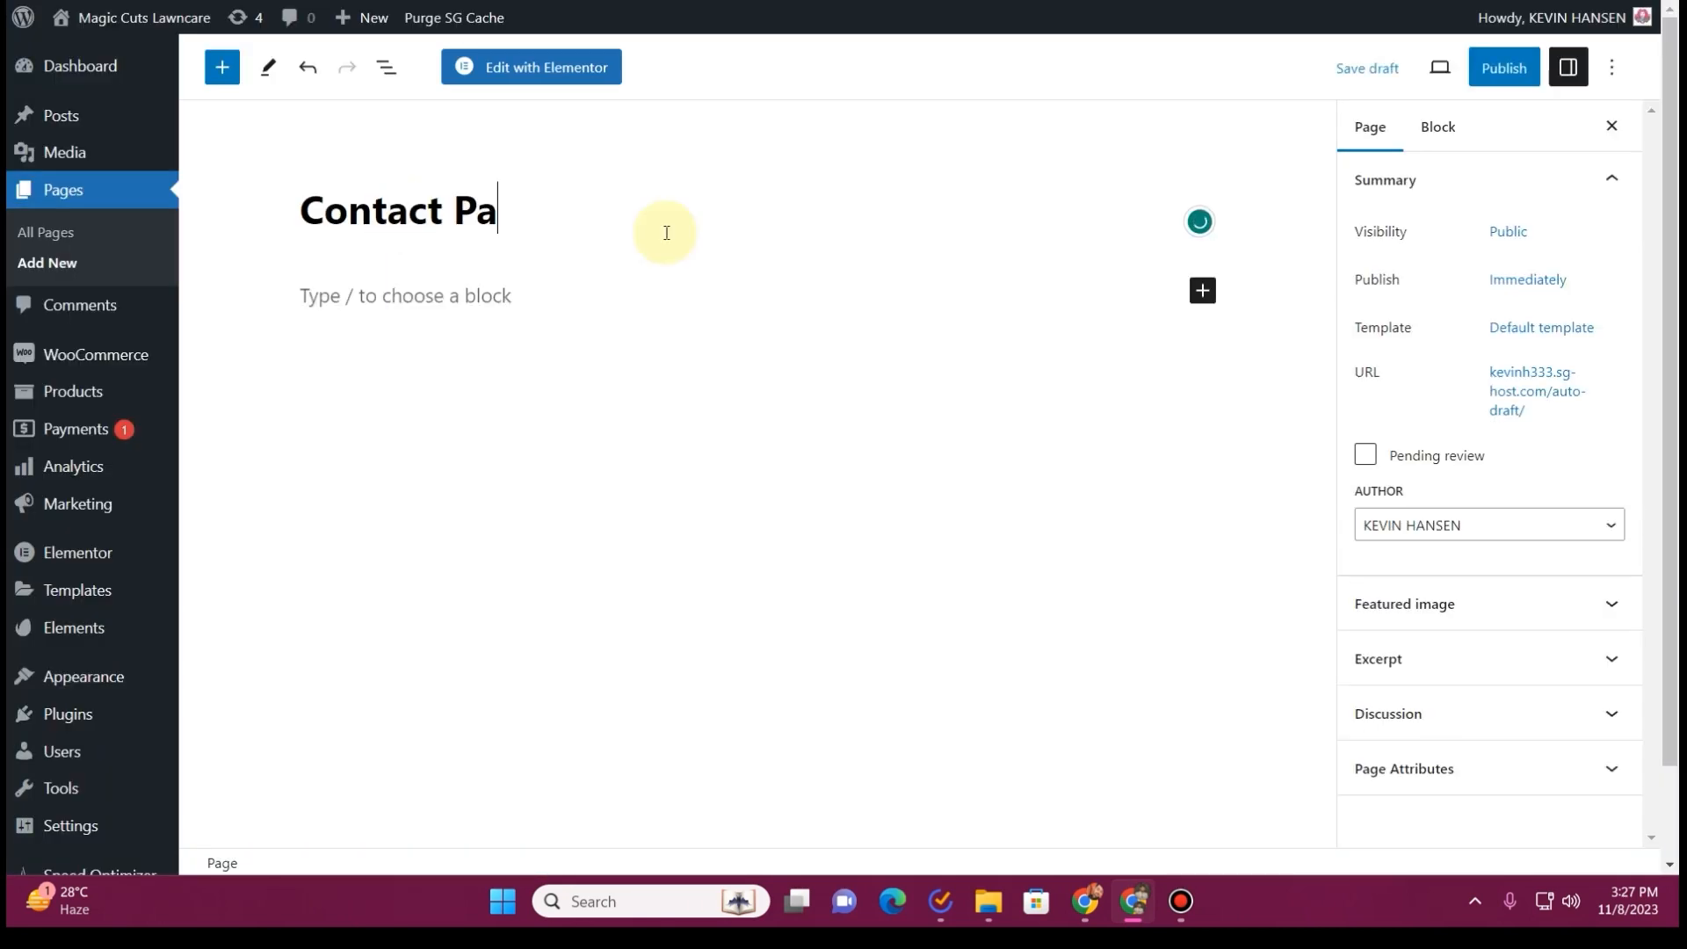
key("BackSpace")
key("BackSpace")
key("BackSpace")
left_click(1533, 327)
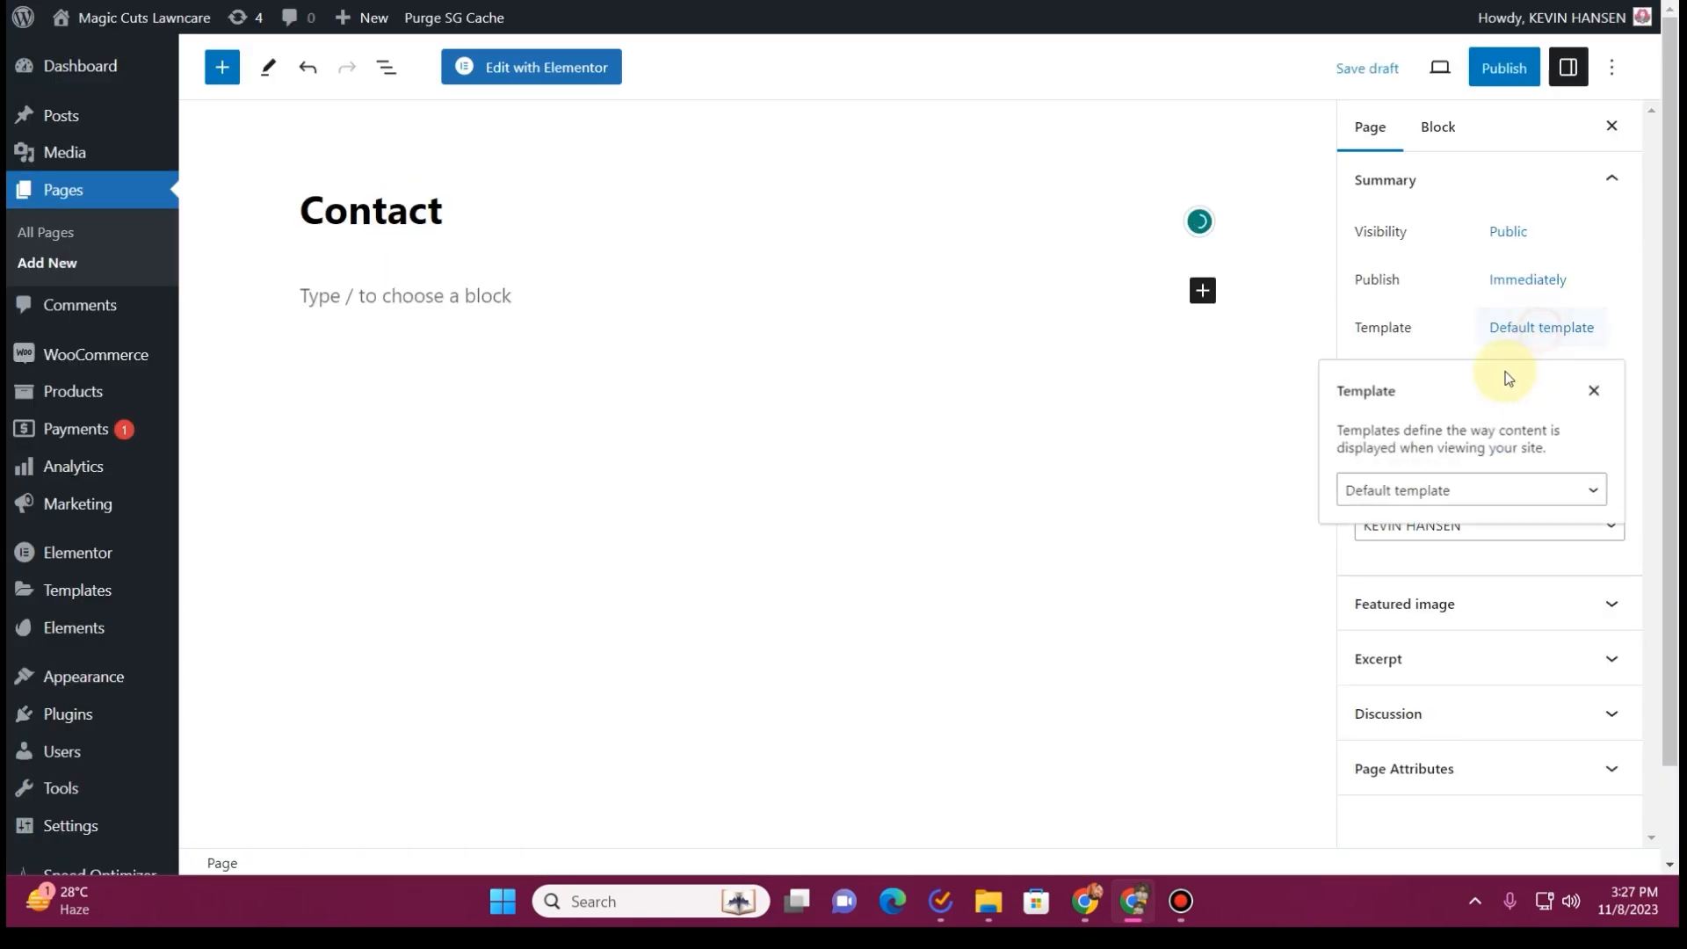
left_click(1436, 489)
left_click(1449, 555)
left_click(1504, 67)
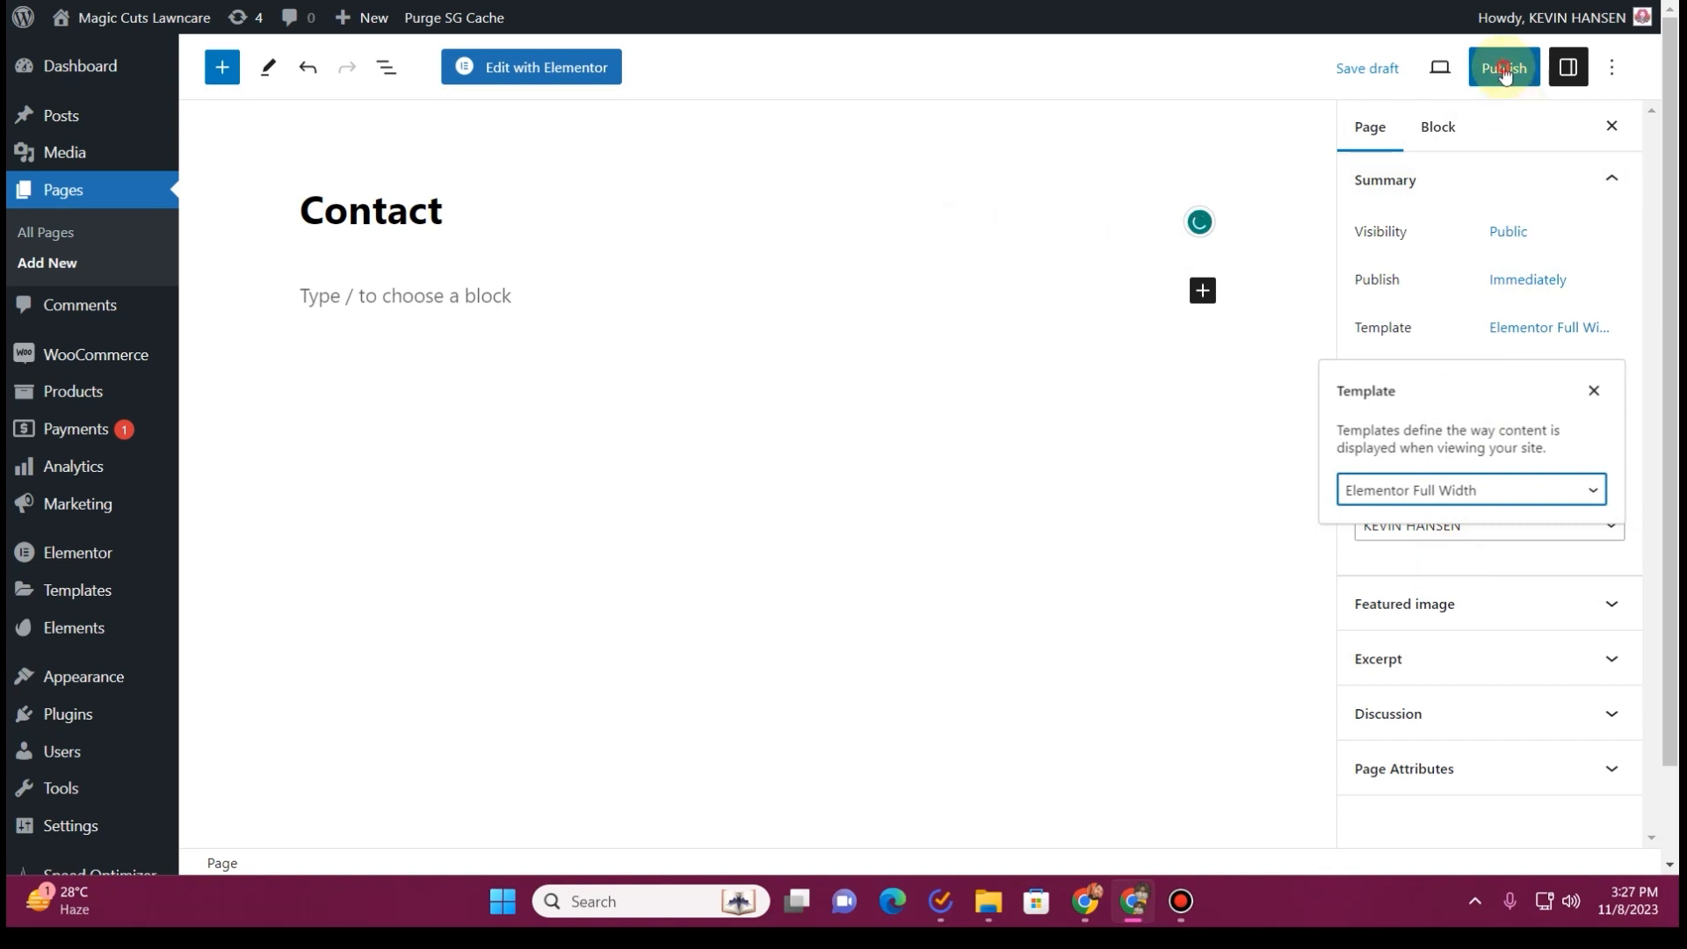
left_click(1435, 68)
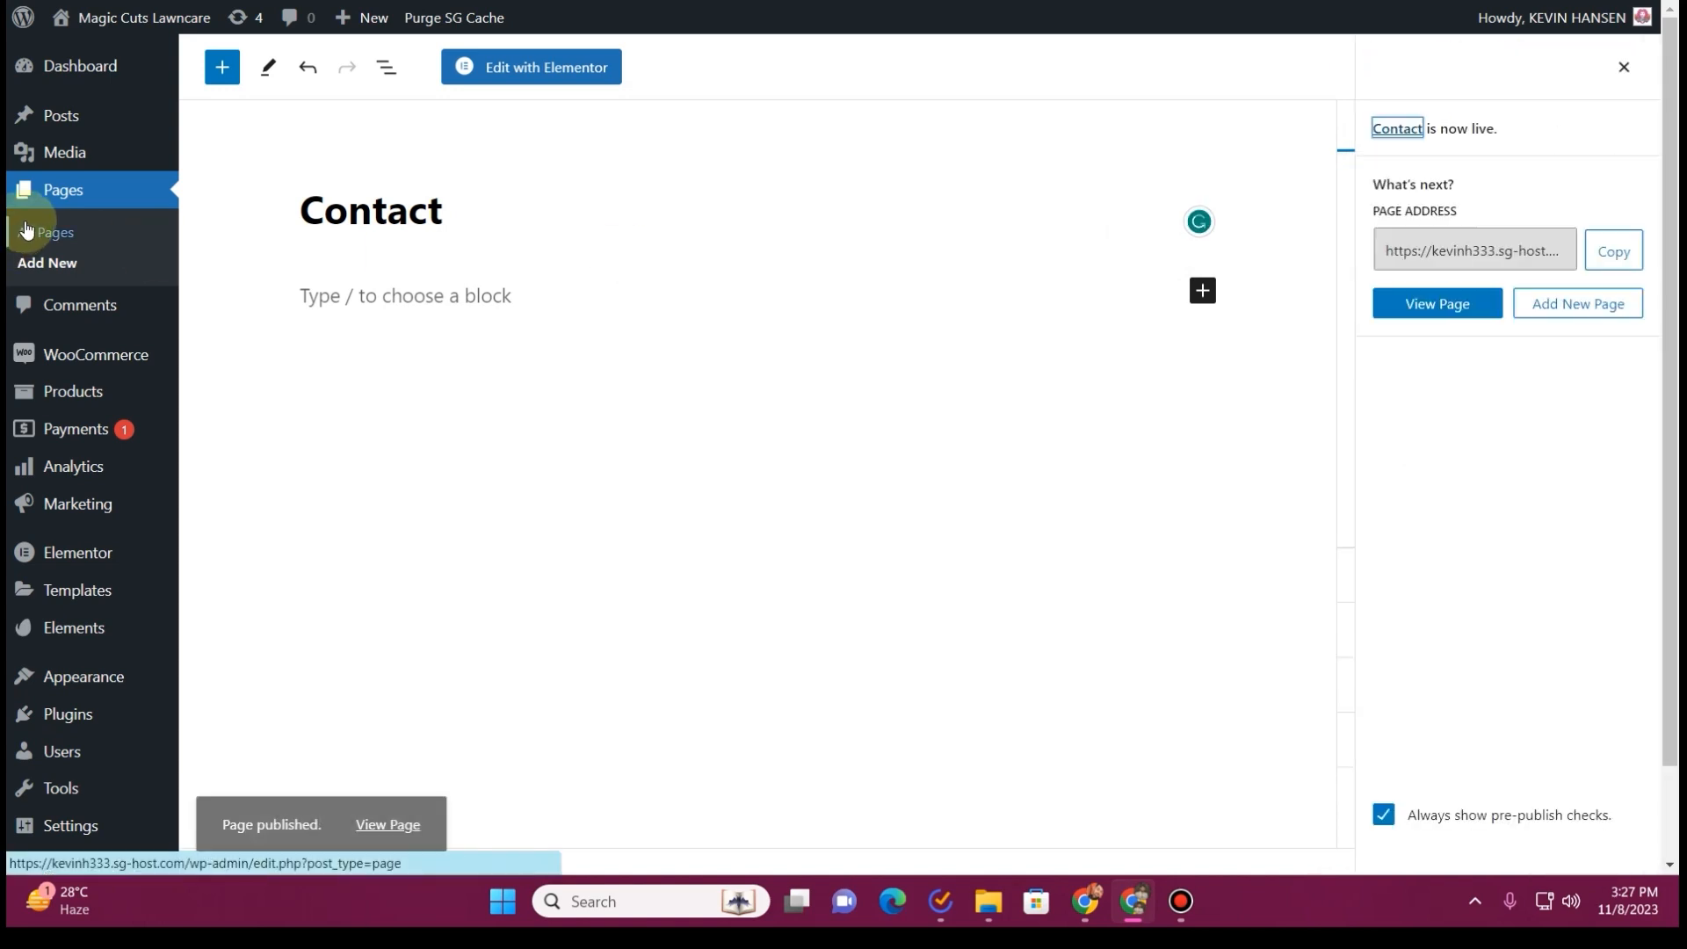
Review the list of all pages and create a navigation menu named Main menu
left_click(101, 233)
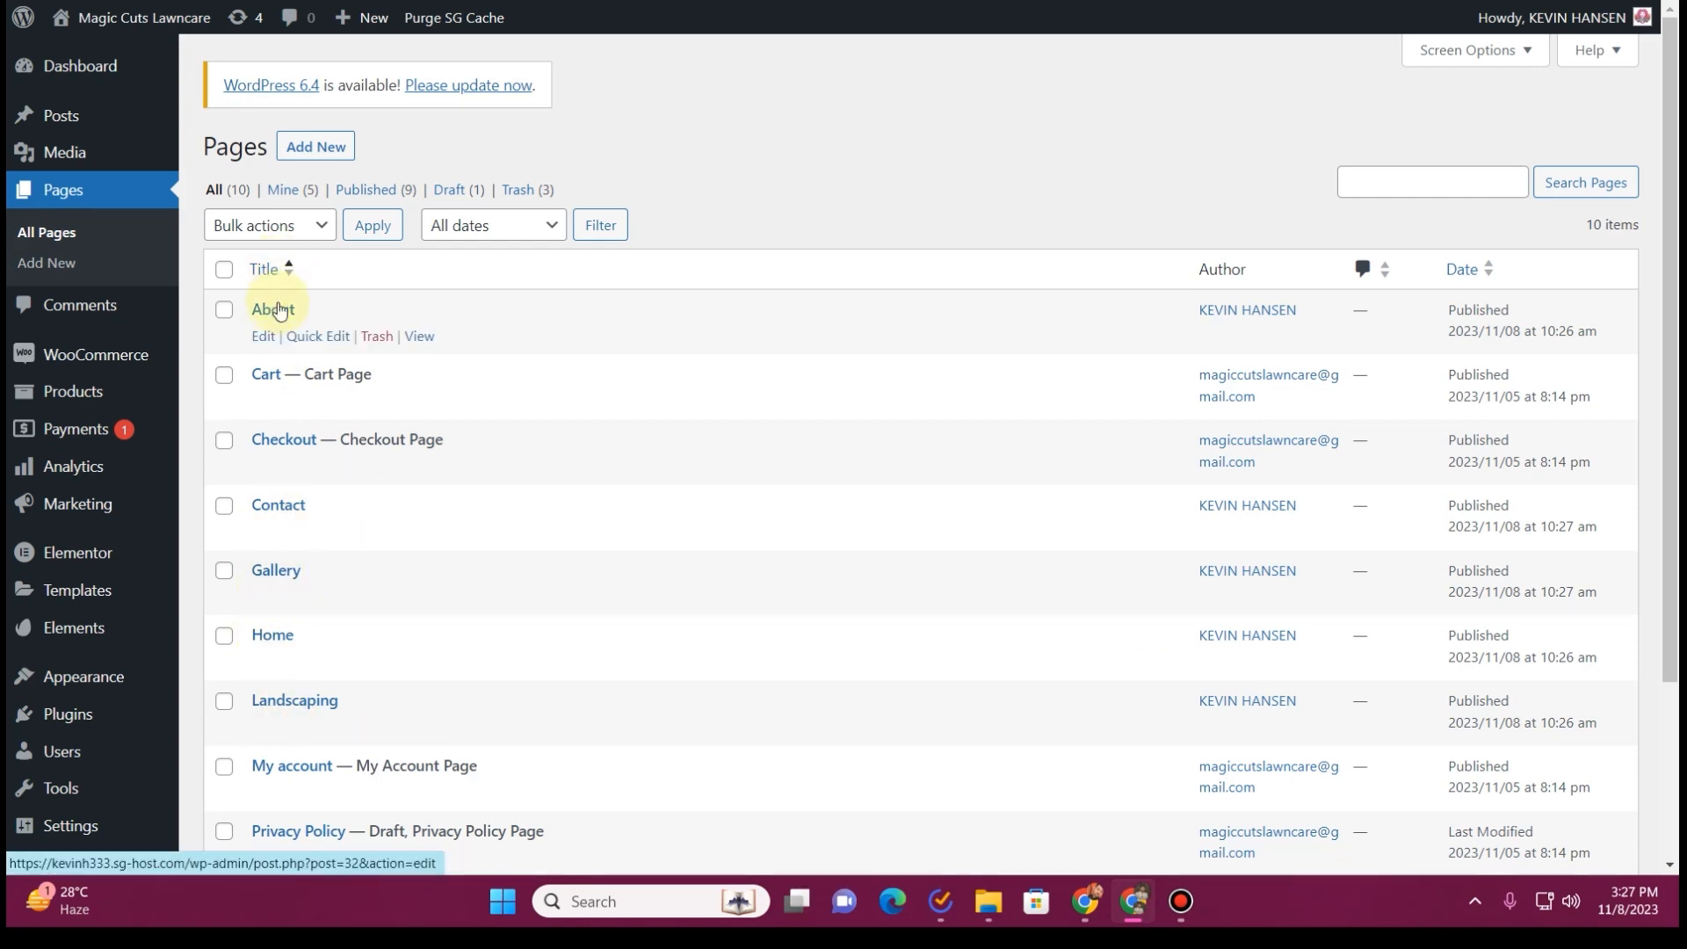
scroll(19, 305, "down", 1)
scroll(20, 305, "down", 1)
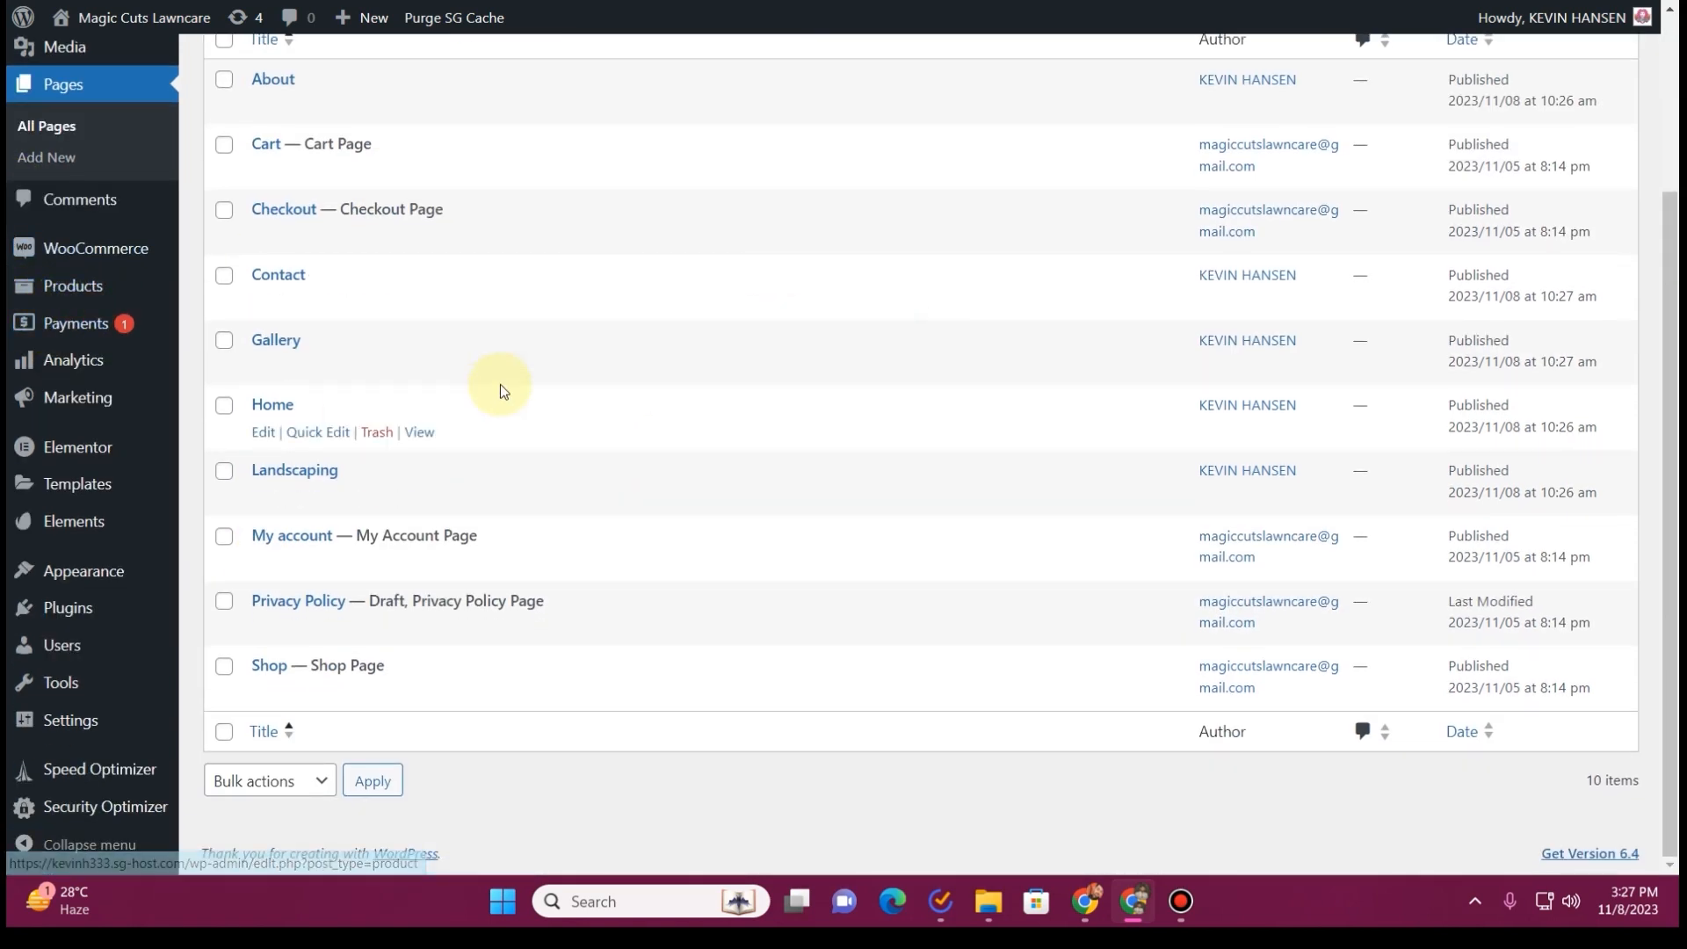
mouse_move(79, 571)
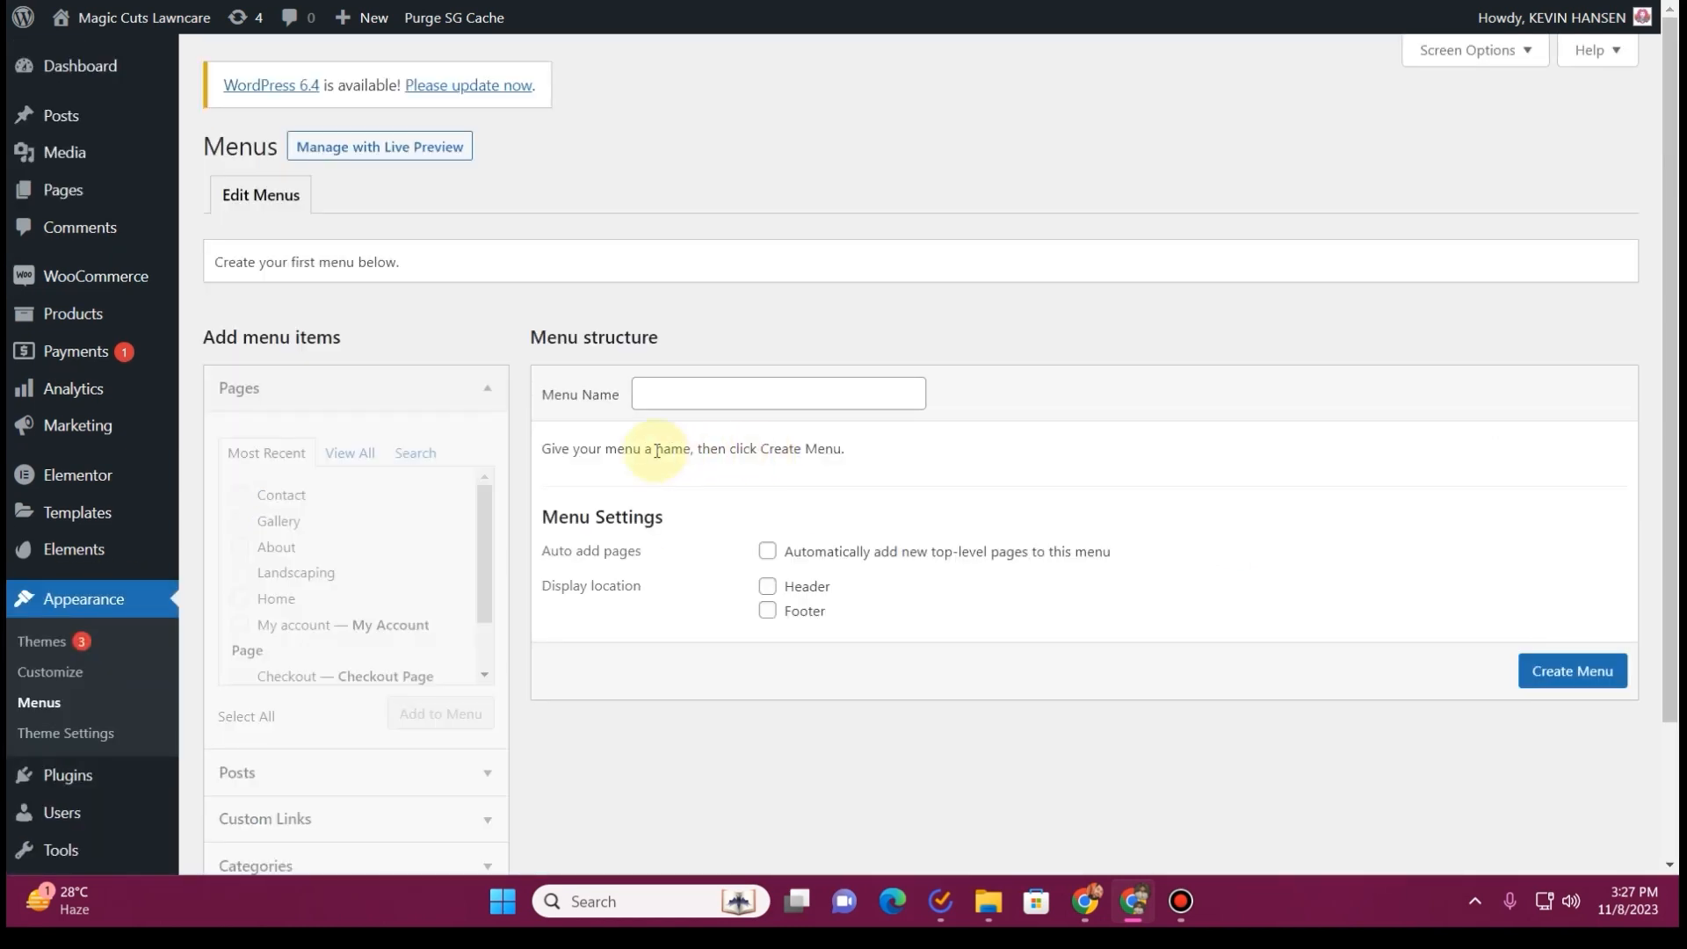
left_click(715, 393)
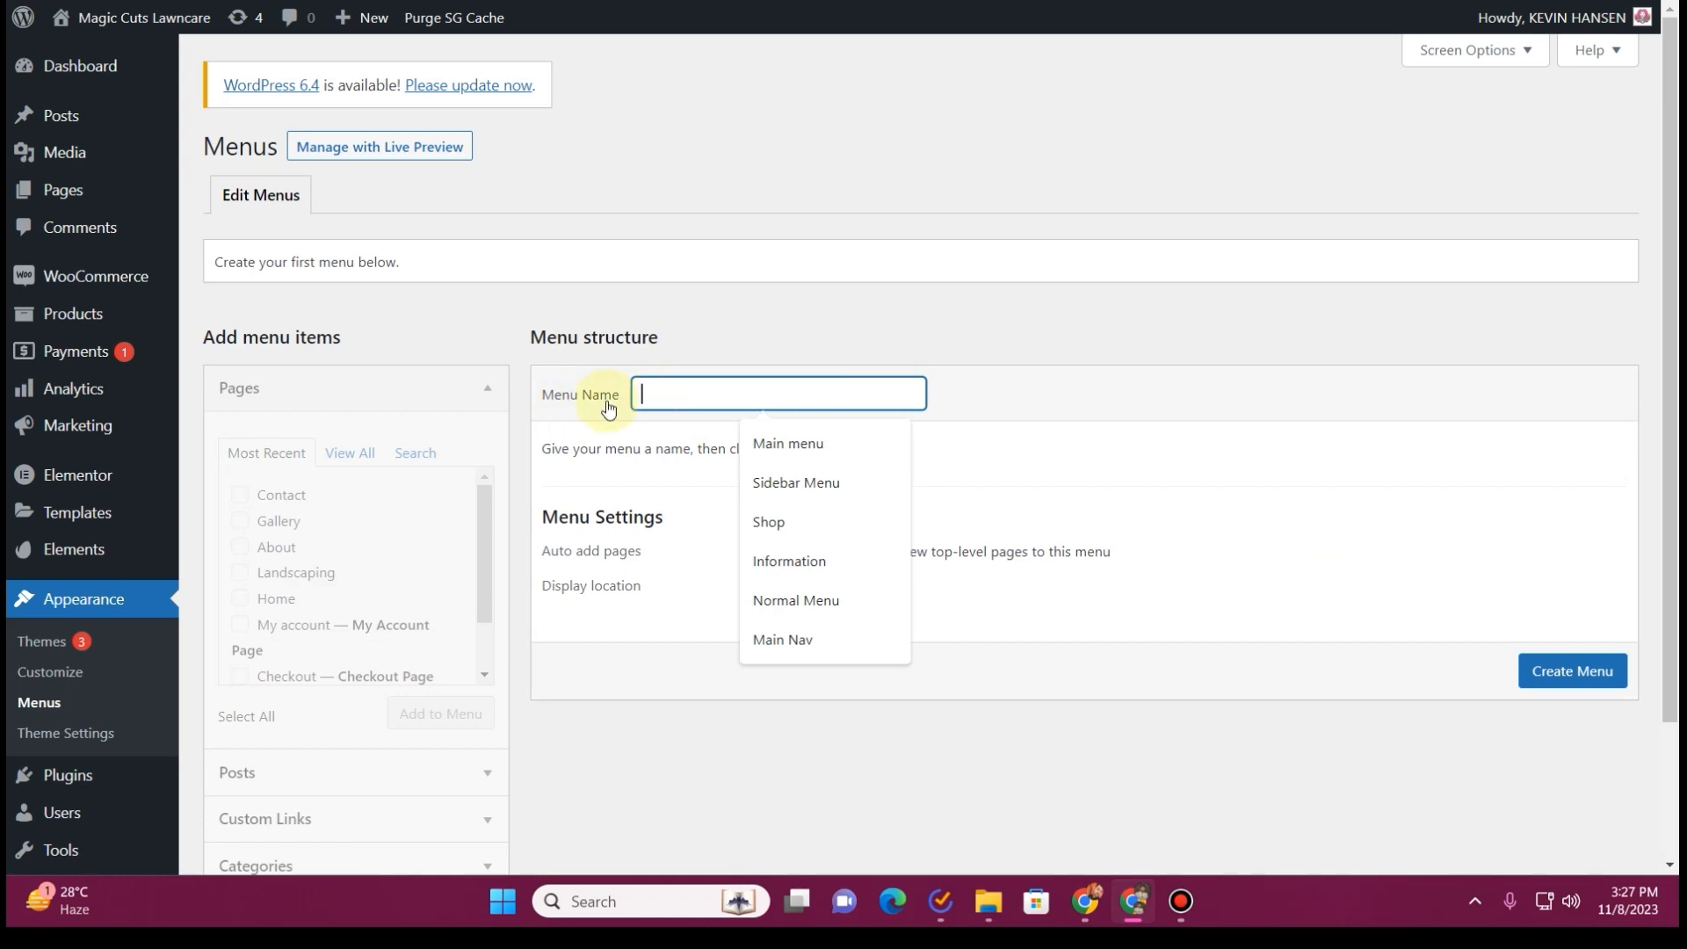
left_click(784, 443)
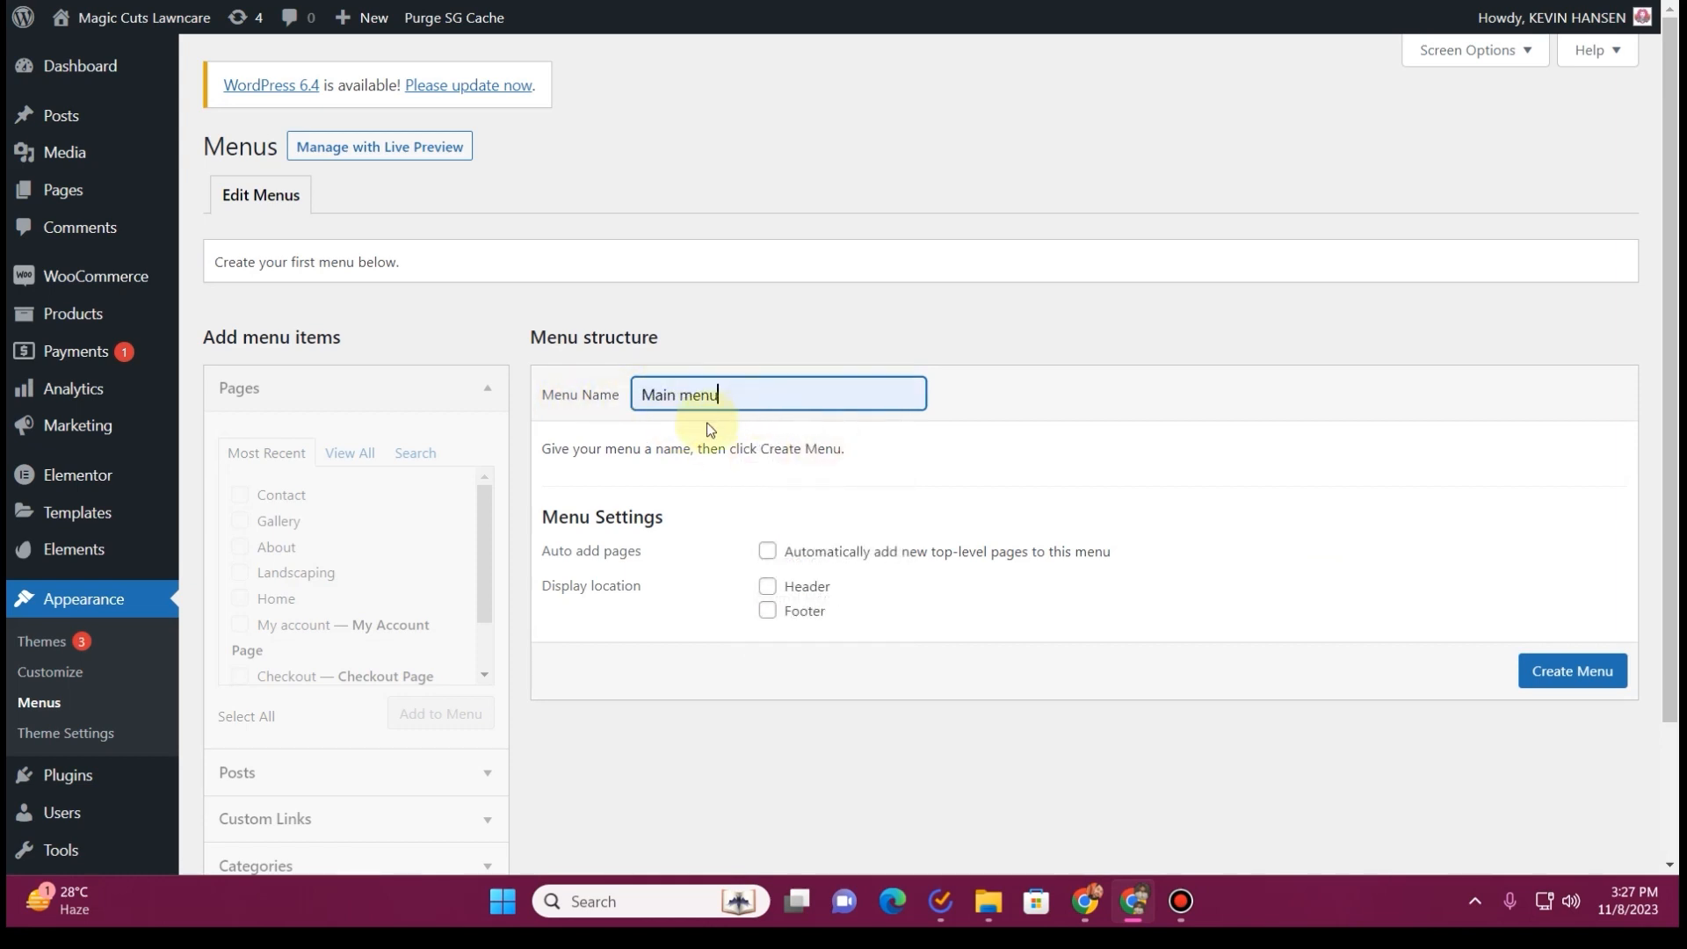
left_click(1578, 673)
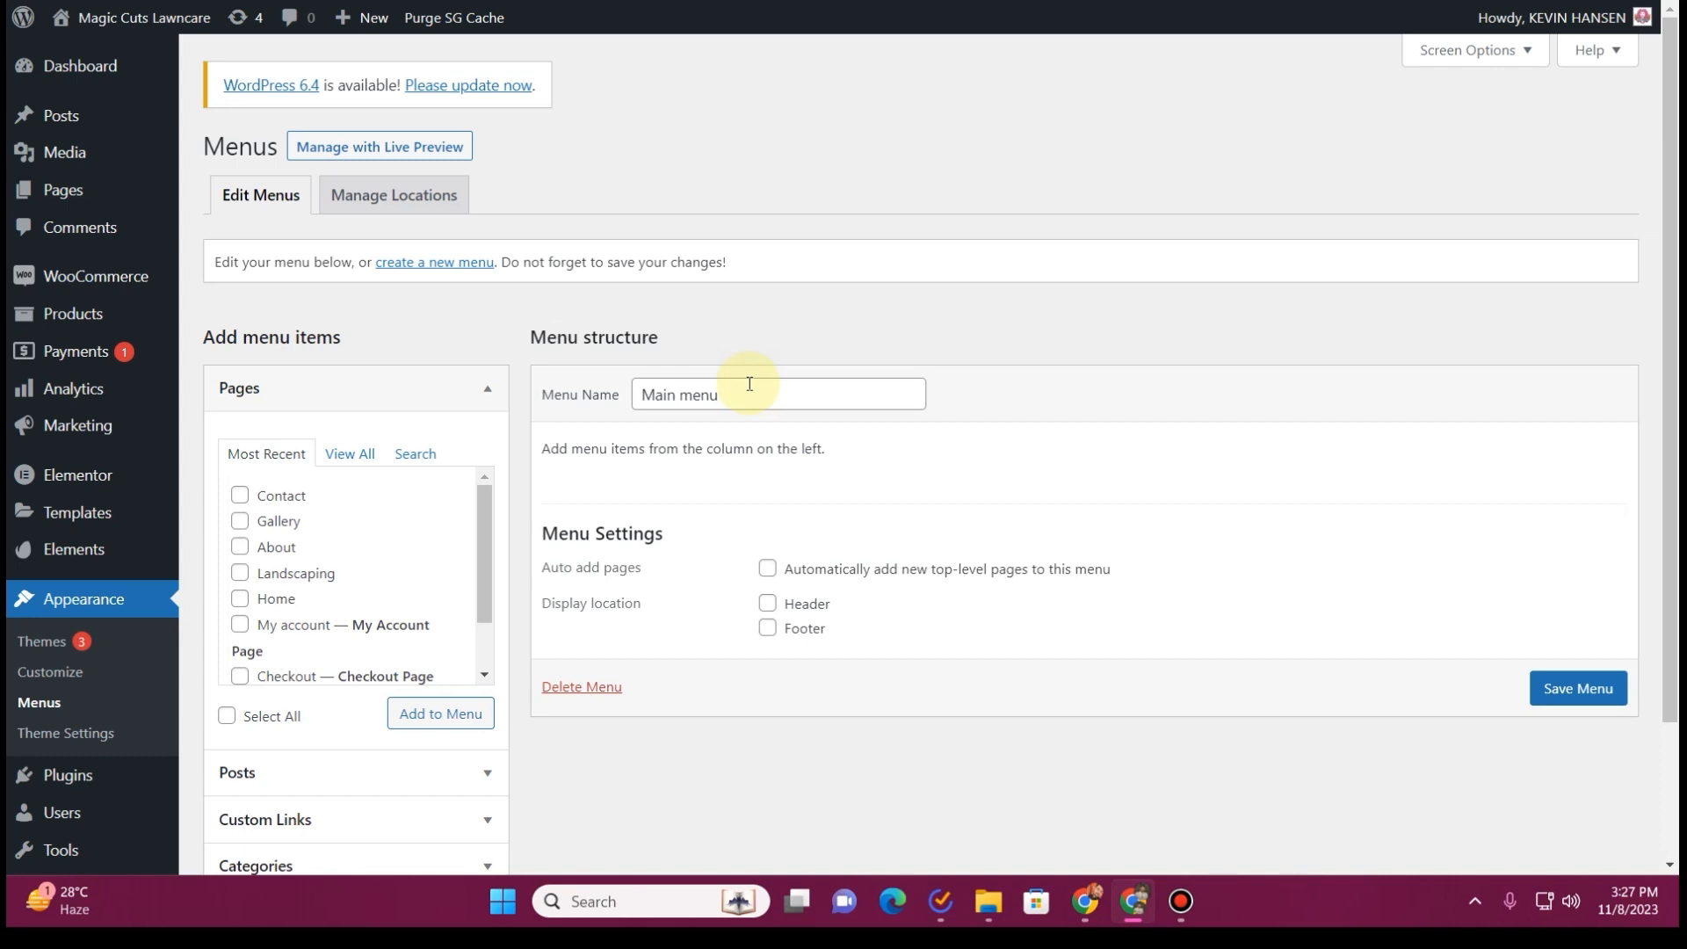
Add the Home, Landscaping, About, Gallery and Contact pages to Main menu
left_click(240, 599)
left_click(240, 573)
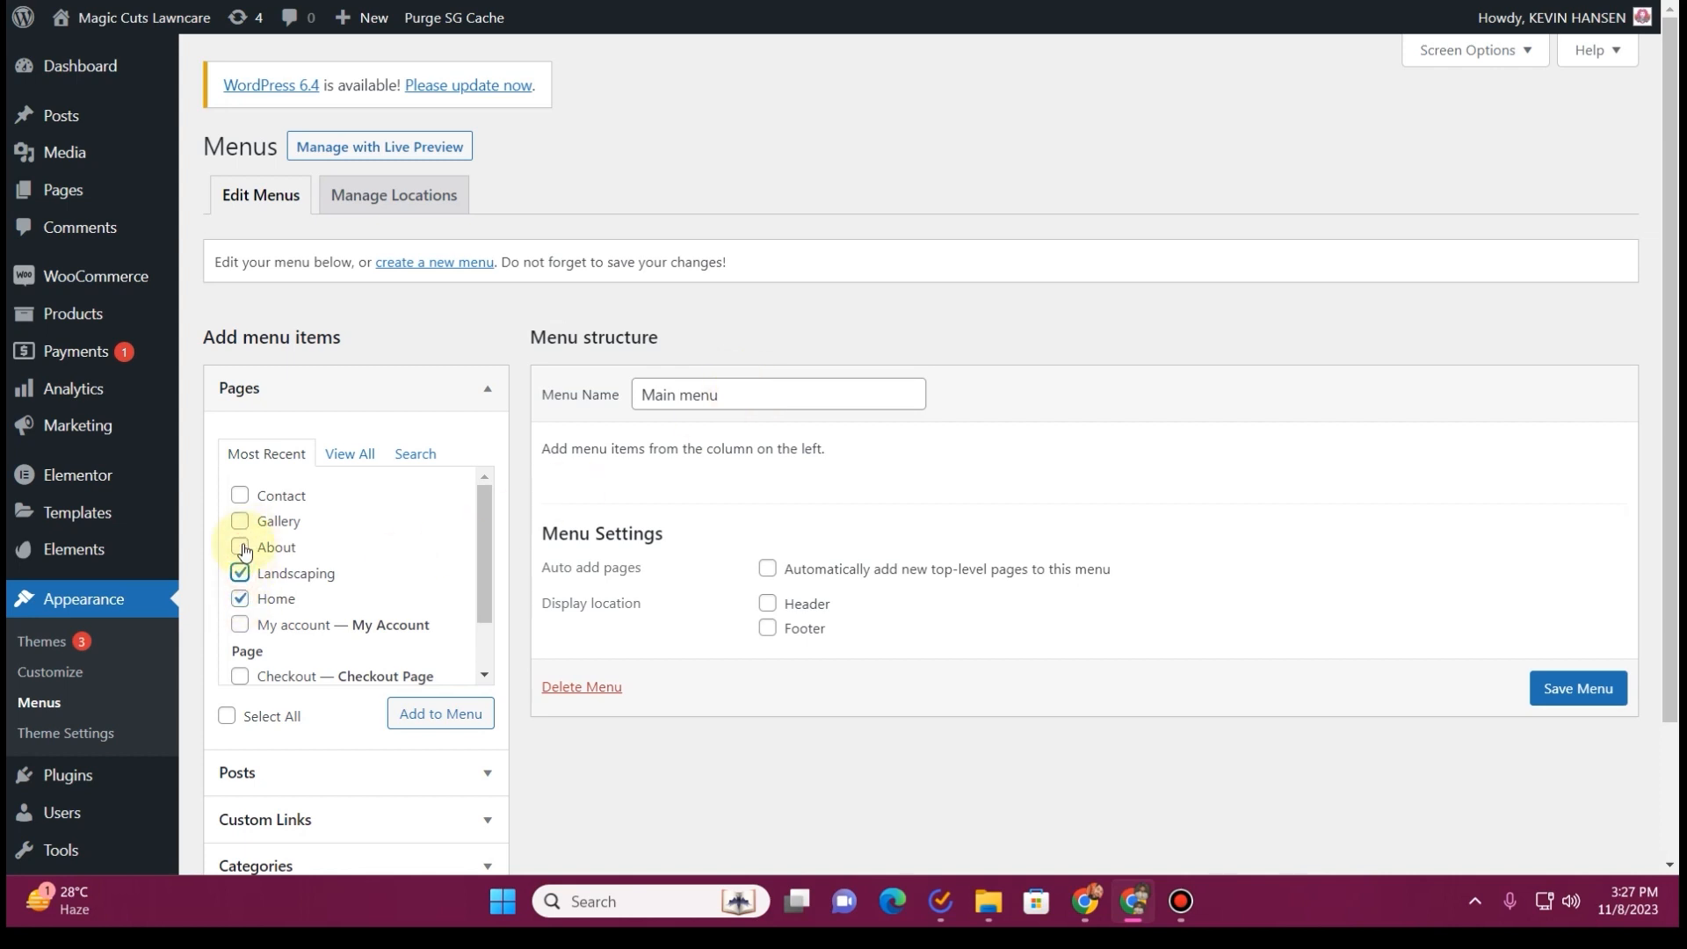
left_click(243, 549)
left_click(241, 522)
left_click(240, 496)
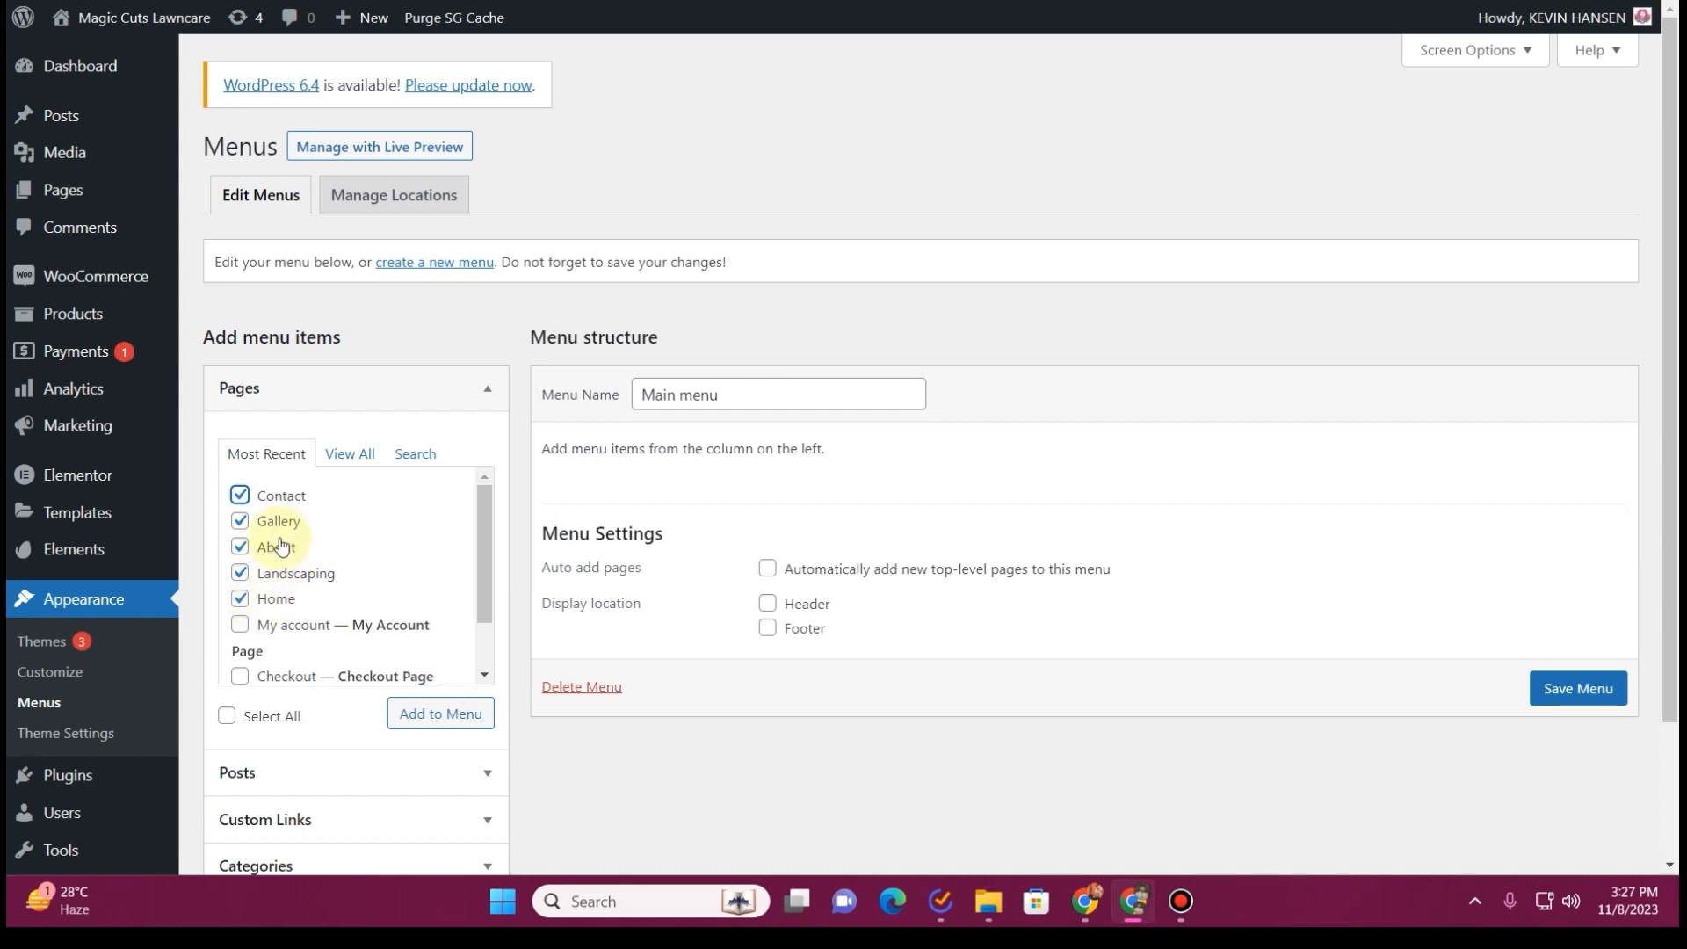
left_click(448, 715)
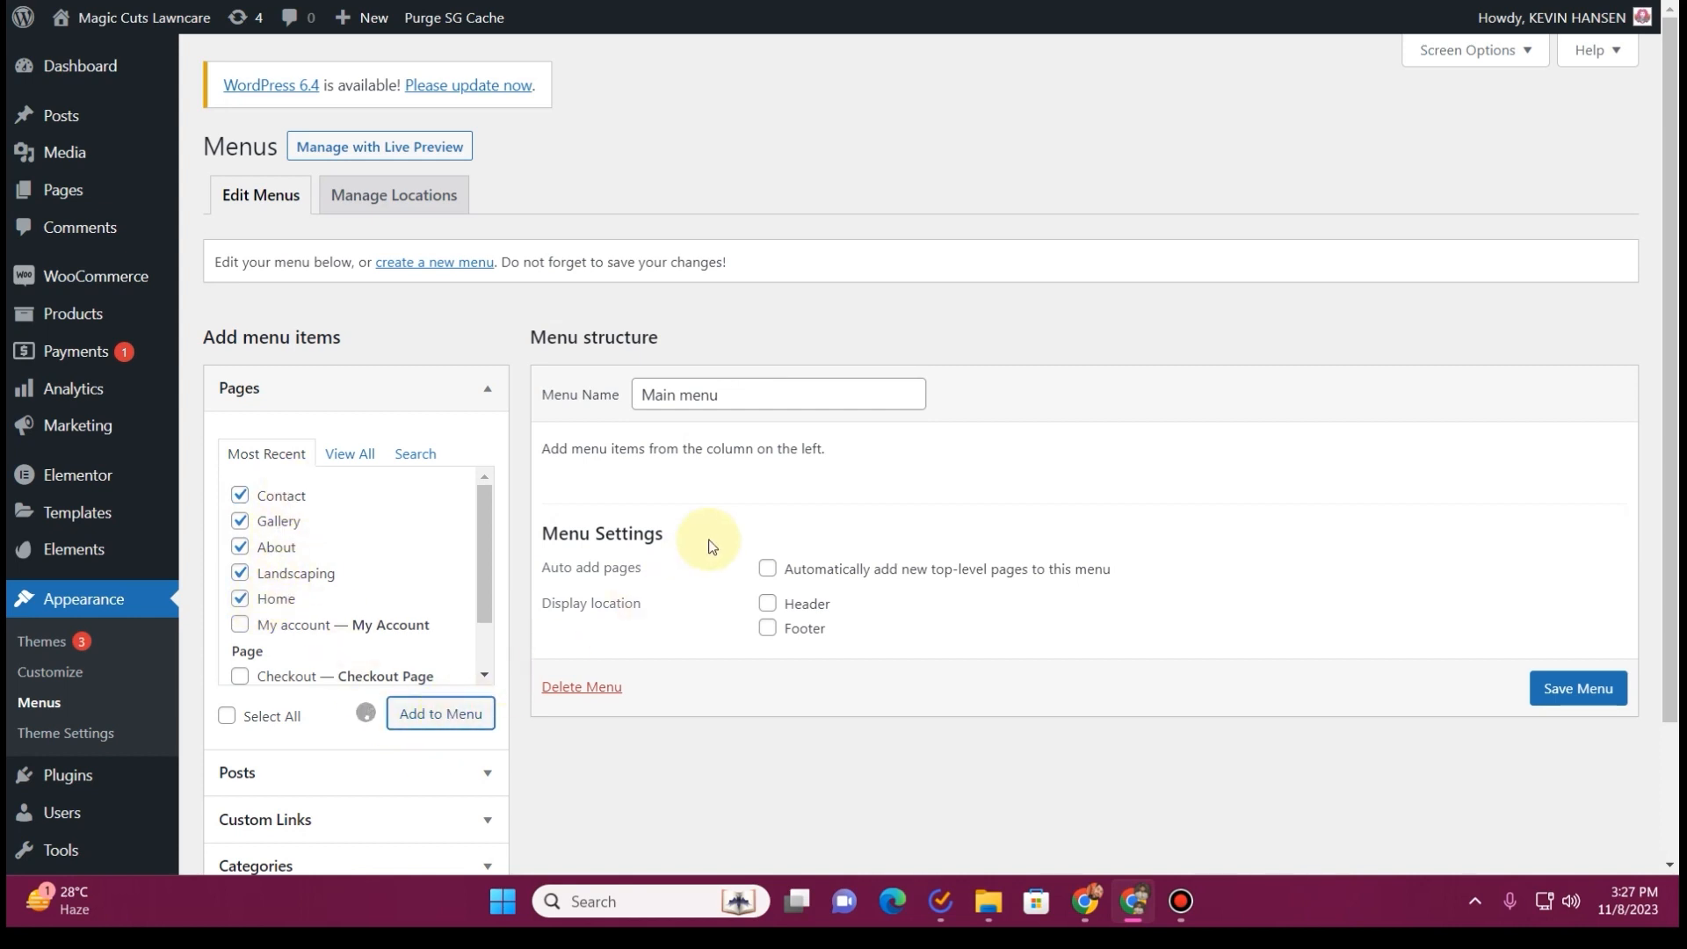
Reorder the menu items as Home, Landscaping, Gallery, About, Contact
left_click_drag(633, 780, 633, 557)
left_click_drag(618, 785, 630, 618)
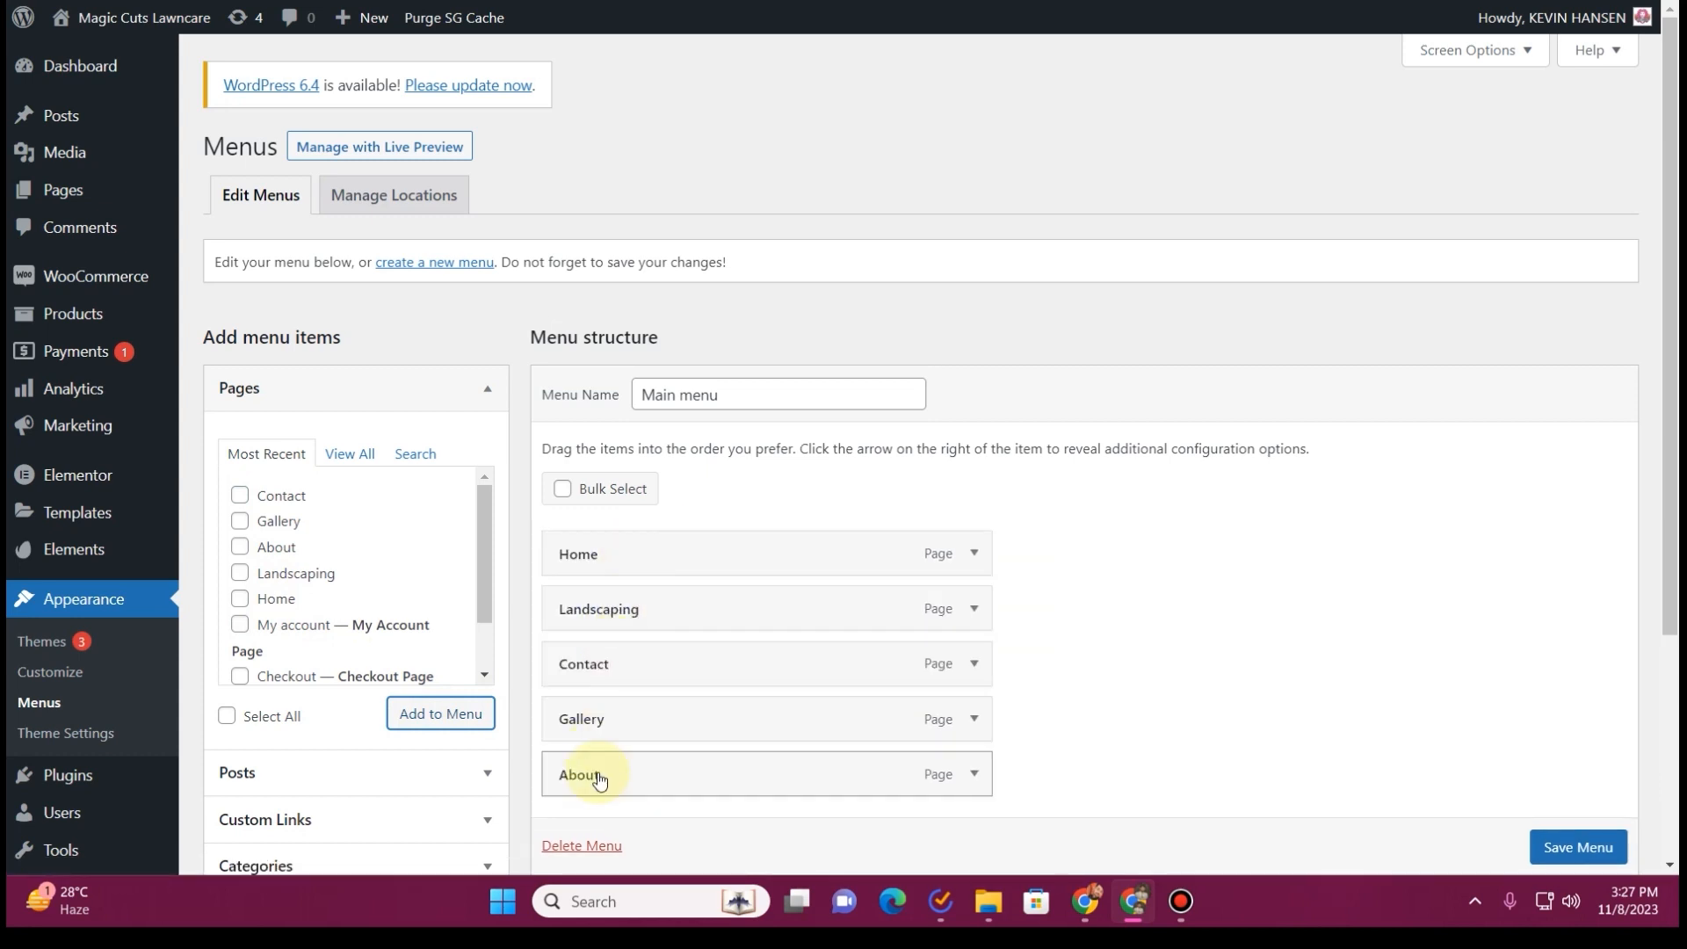
left_click_drag(595, 774, 606, 670)
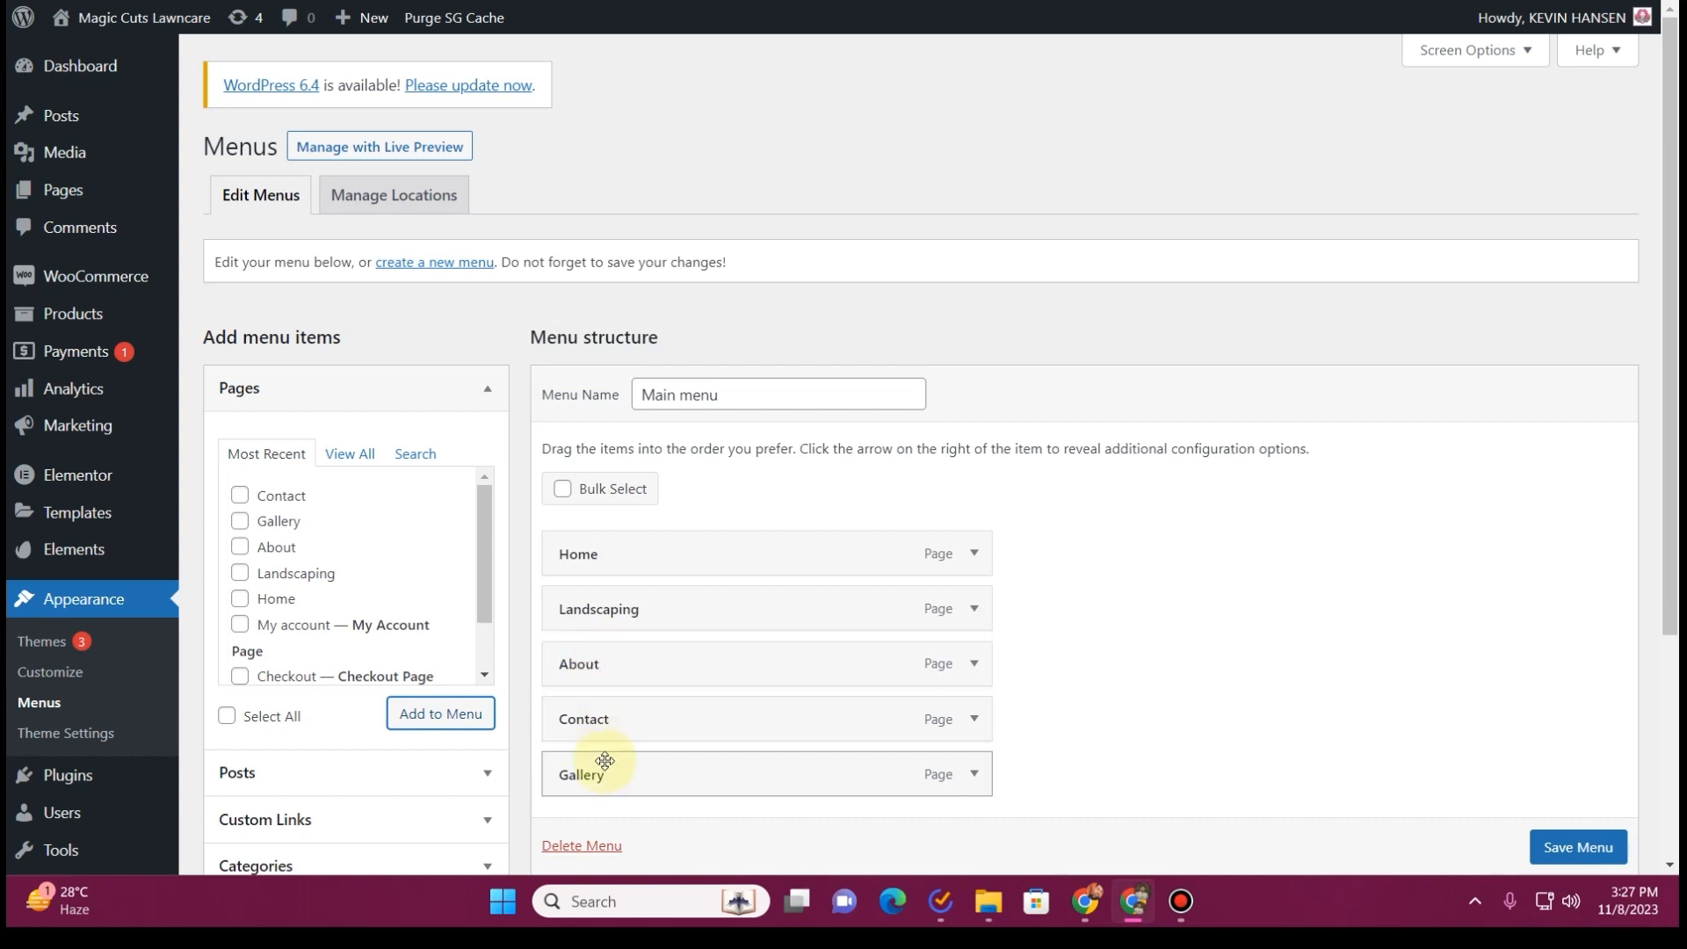
left_click_drag(604, 778, 614, 716)
scroll(682, 629, "down", 1)
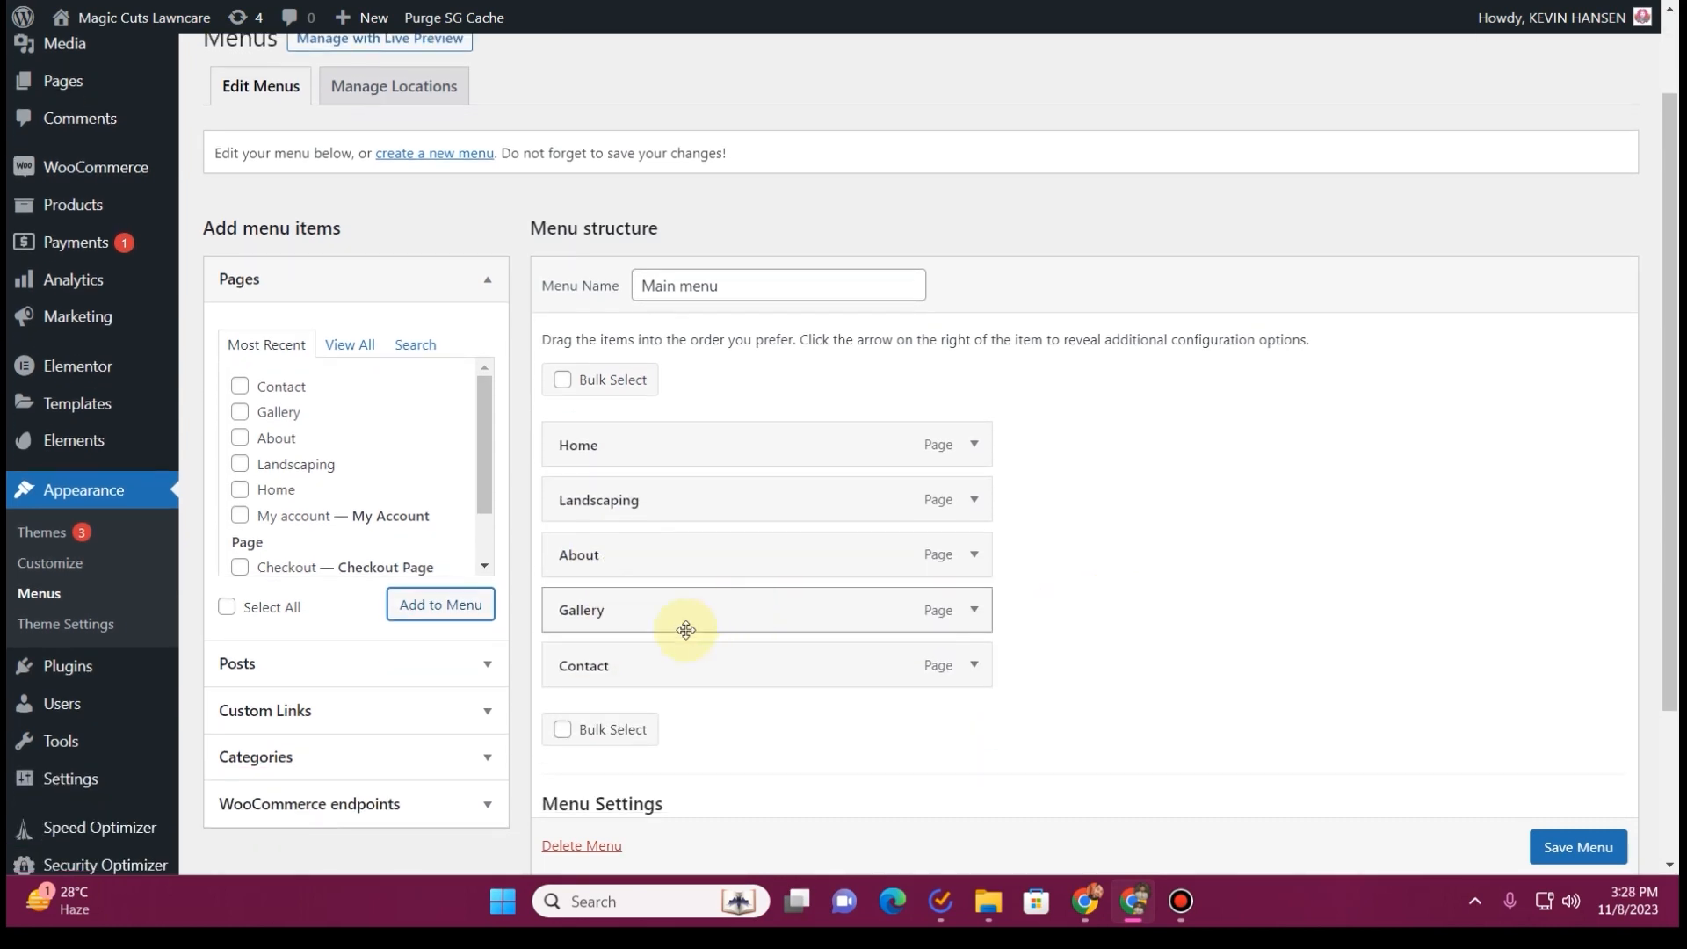
left_click_drag(633, 615, 641, 552)
Set the menu's display location to Header, save the menu and view the live site
scroll(1055, 660, "down", 2)
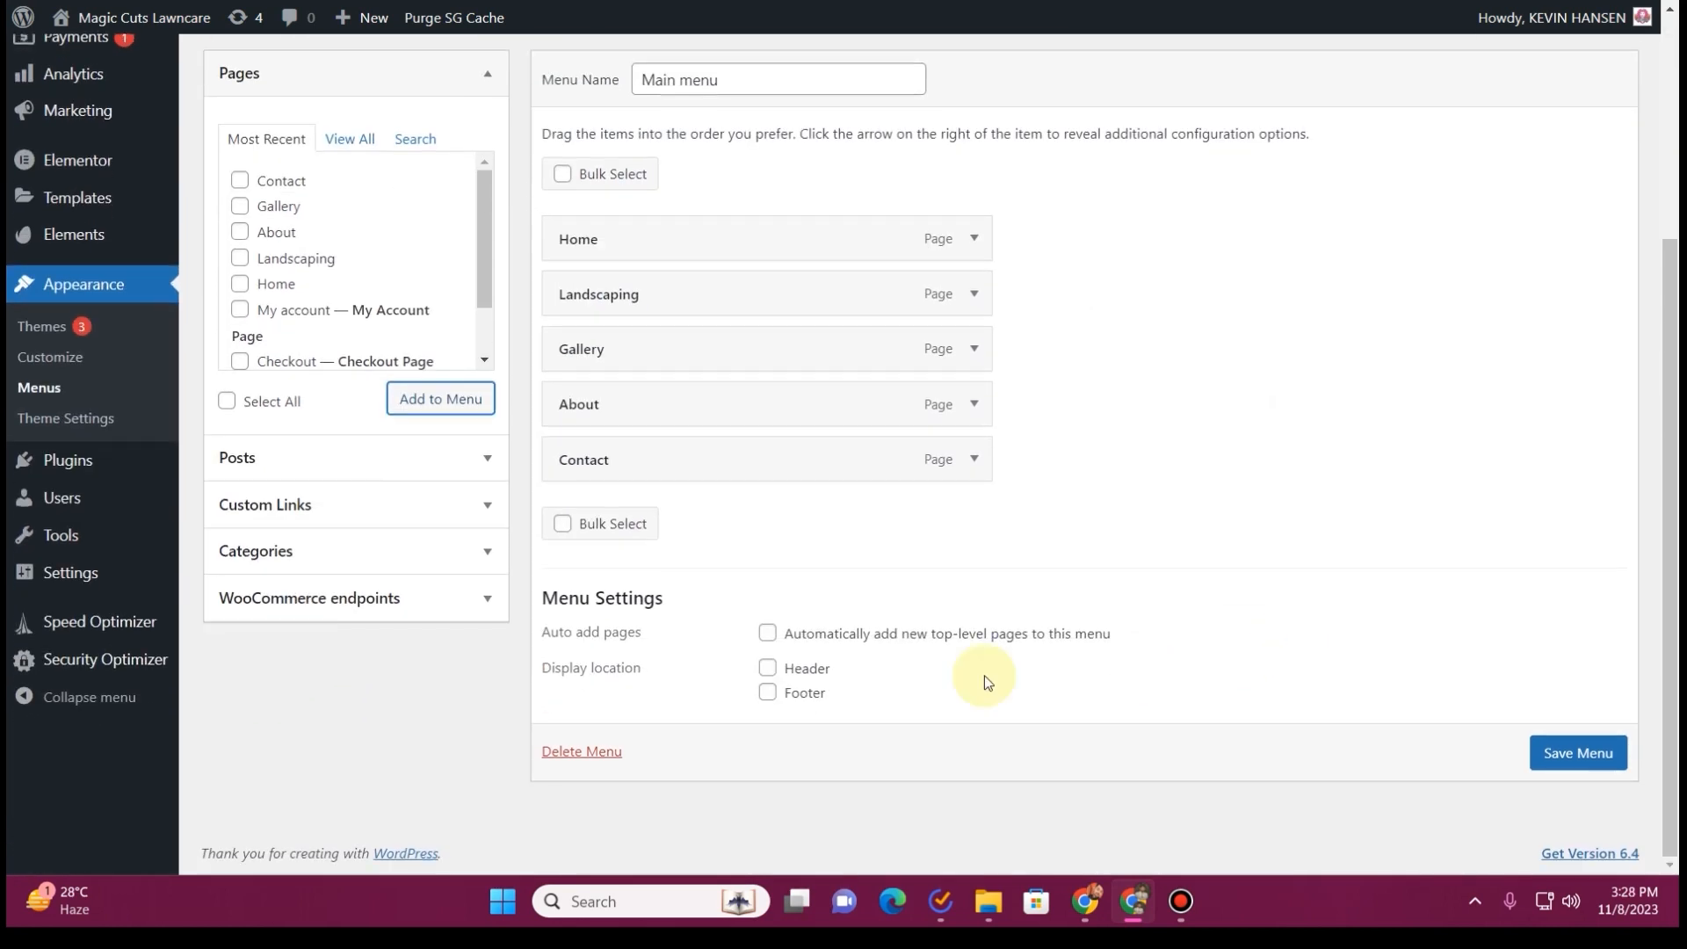
left_click(774, 670)
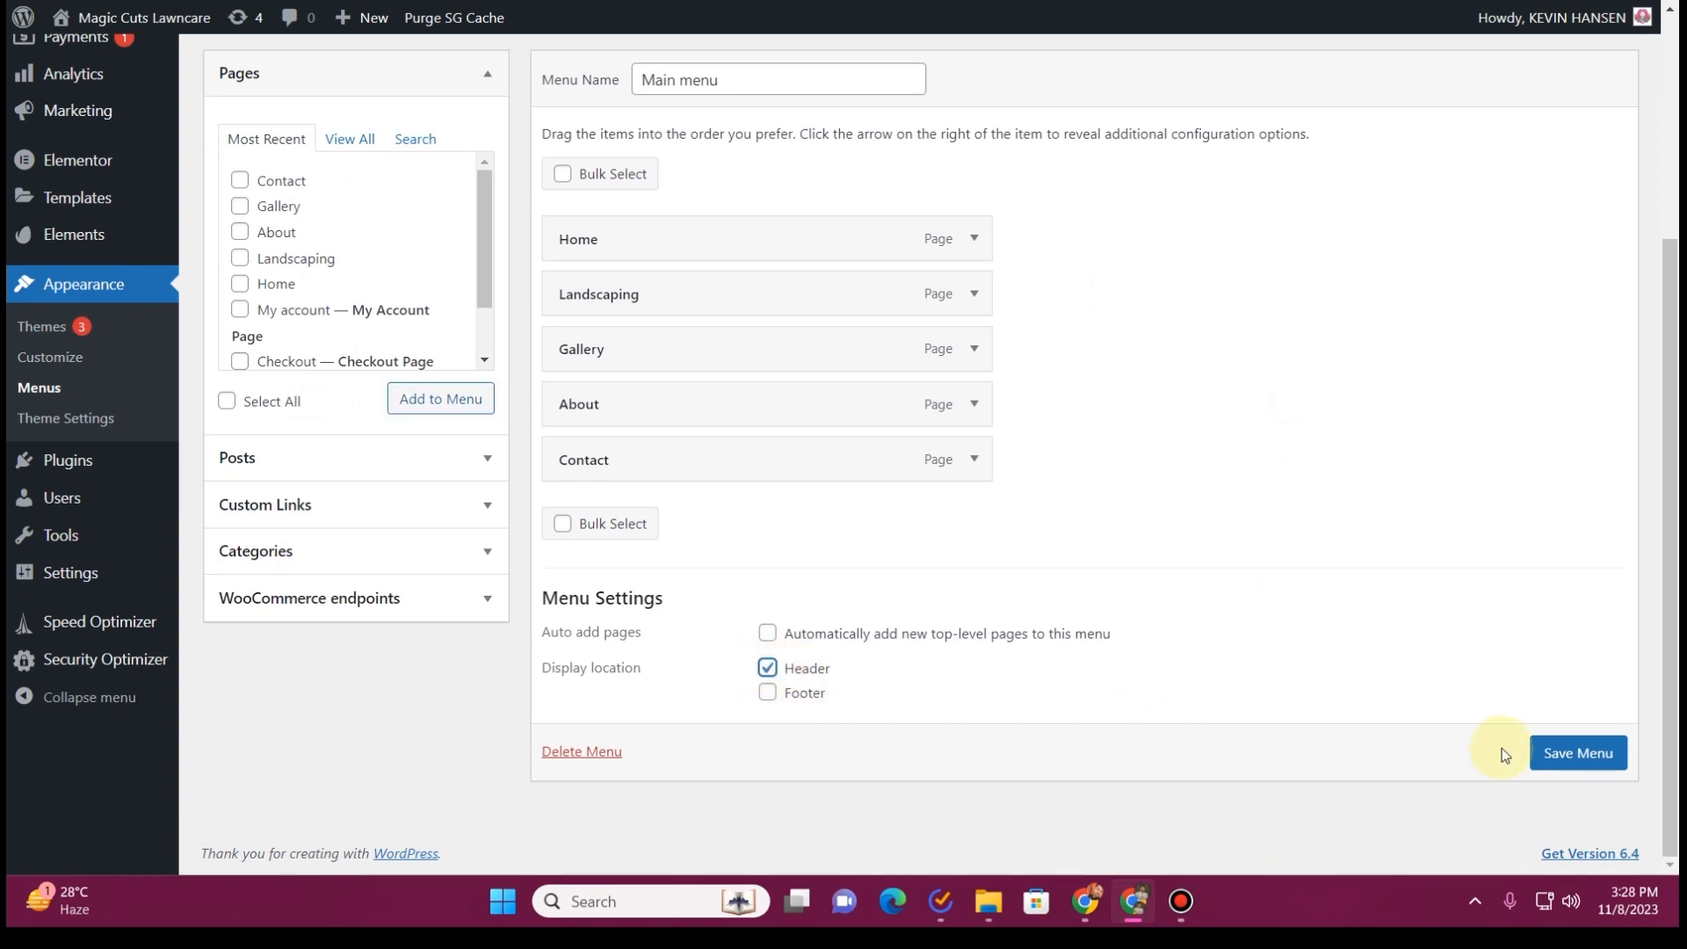
left_click(1573, 762)
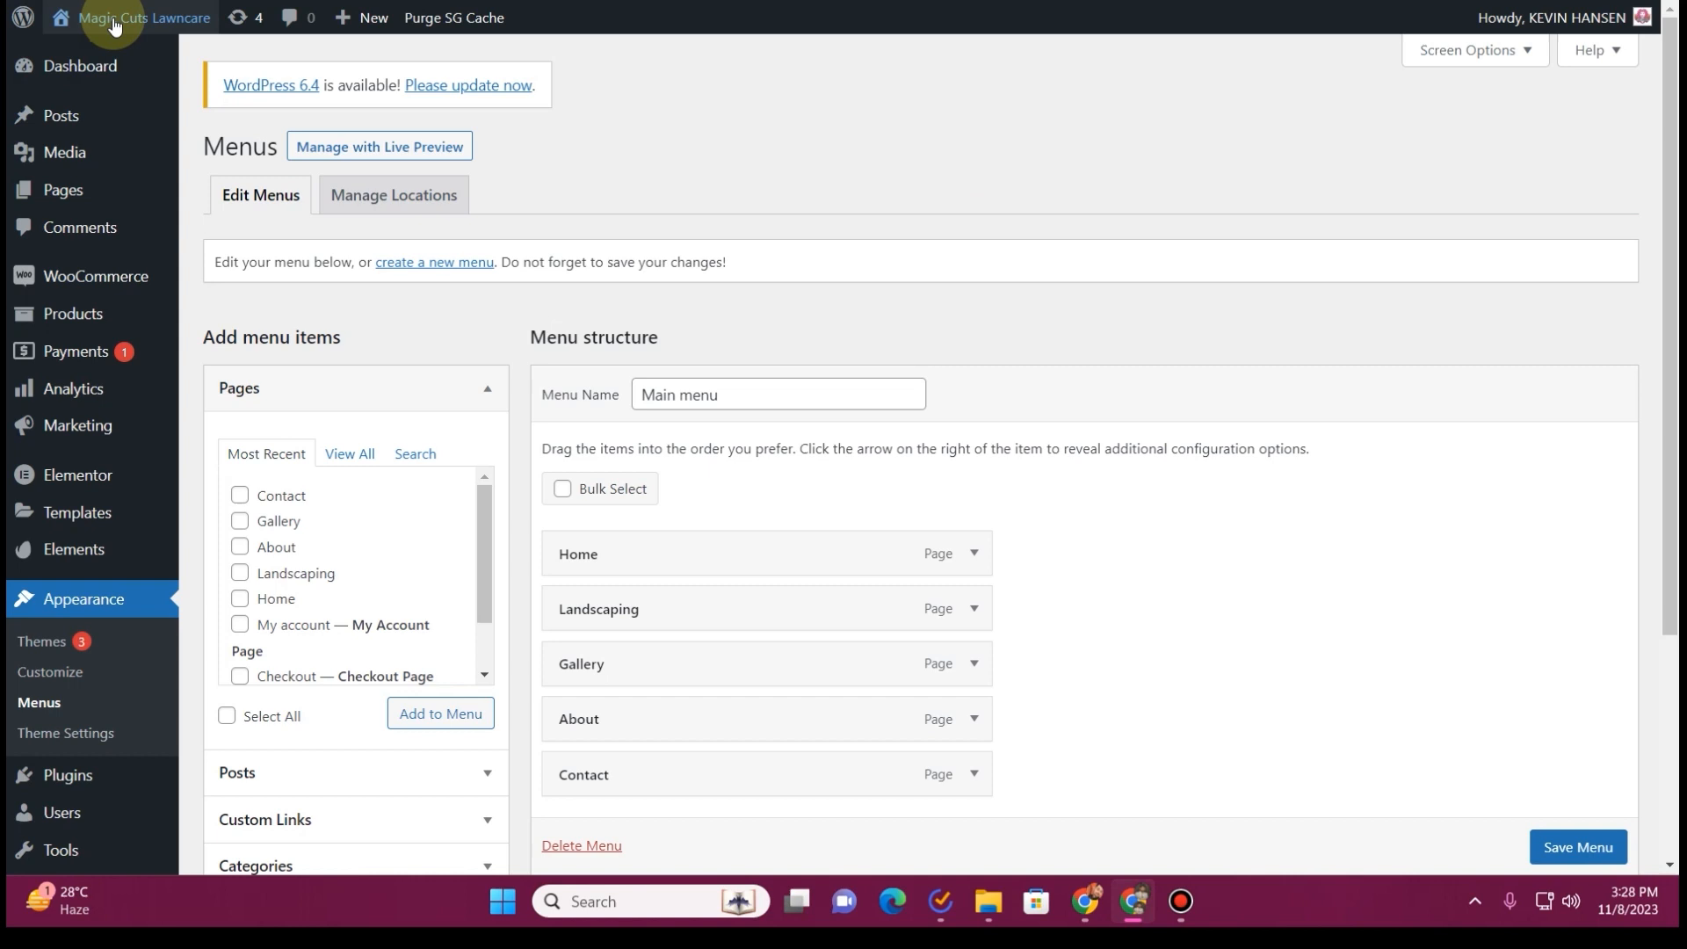
mouse_move(128, 46)
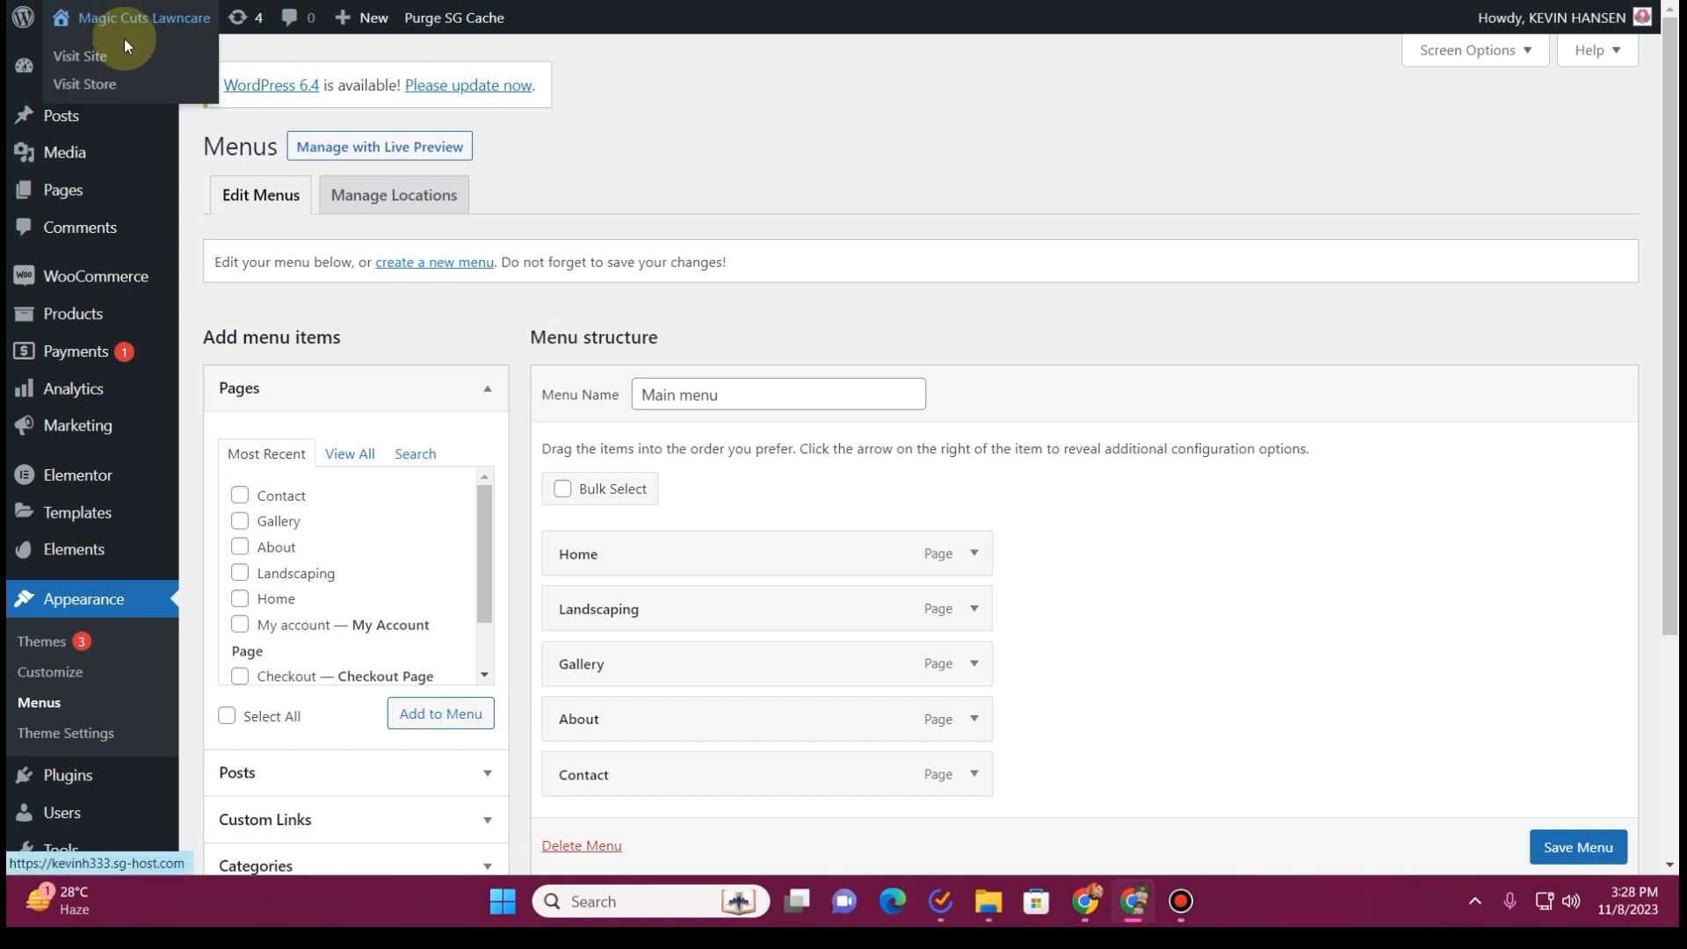
left_click(79, 55)
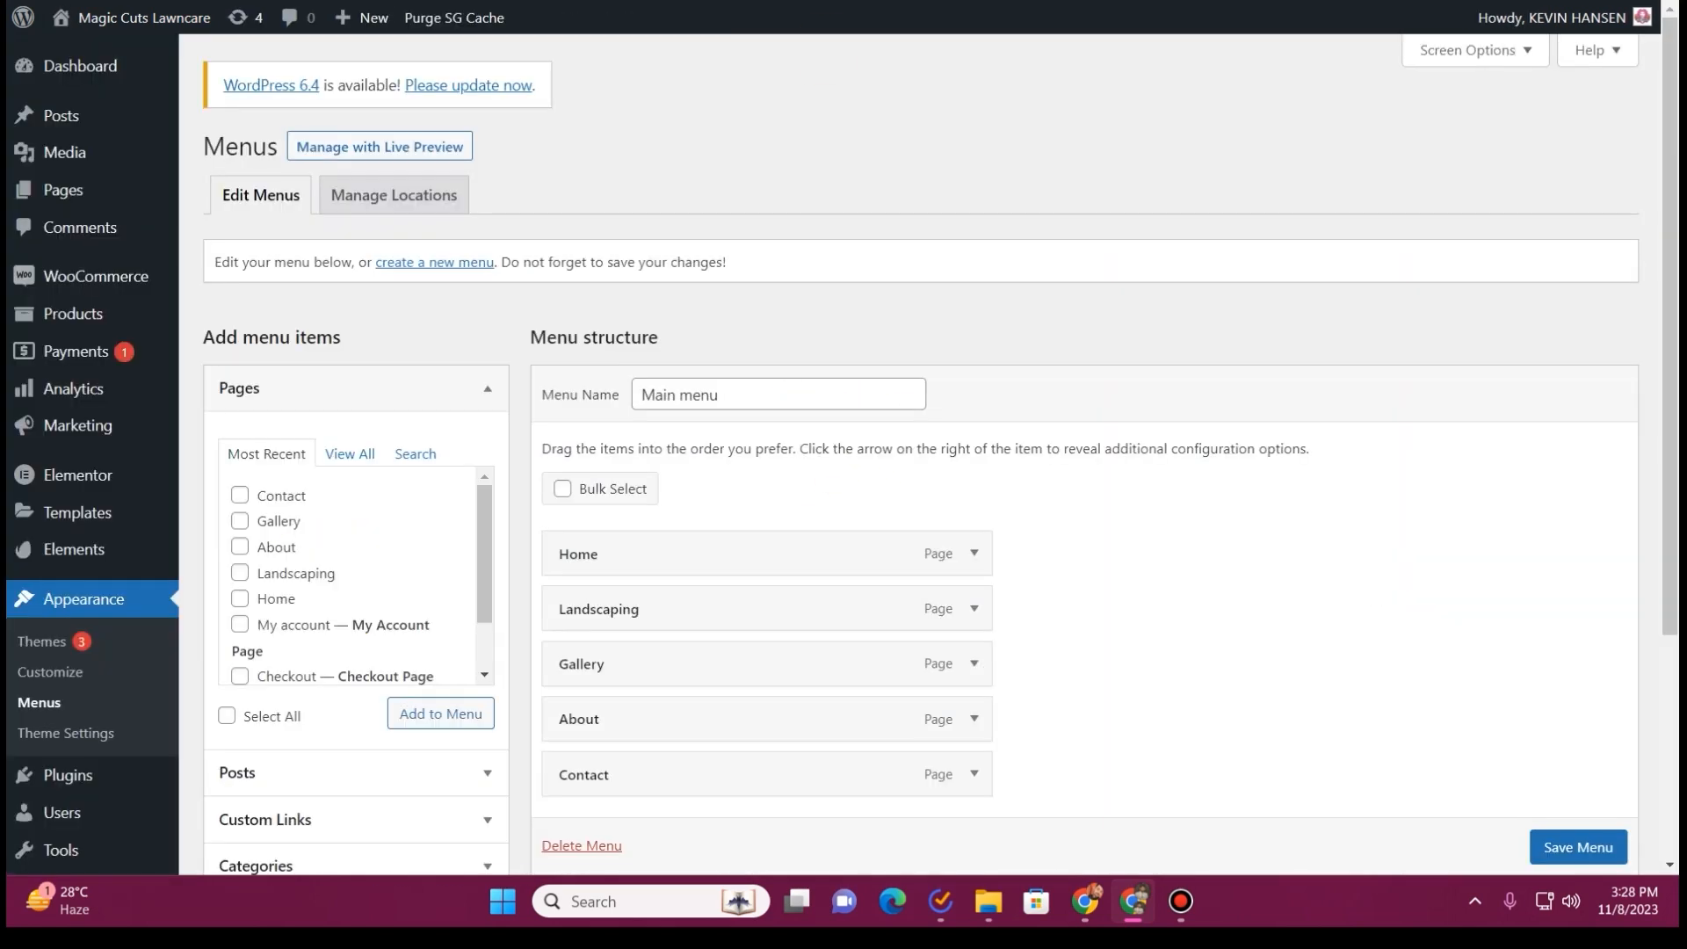
Review the site's permalink structure and the optional product permalink settings
scroll(96, 522, "down", 4)
mouse_move(80, 736)
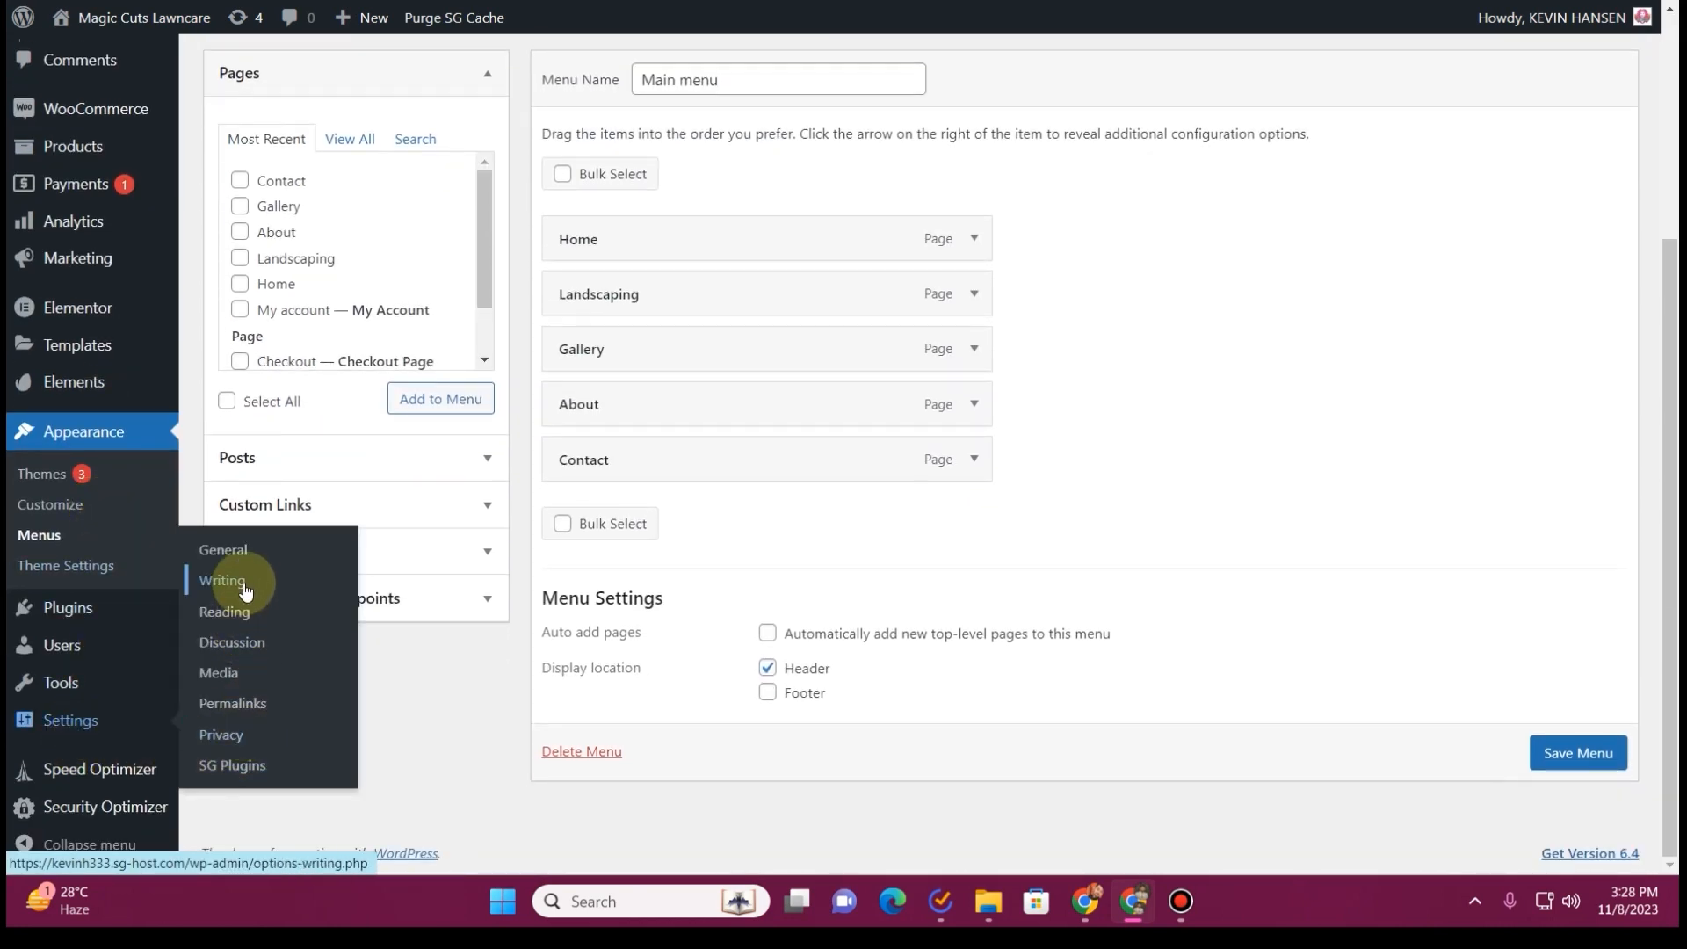
left_click(251, 712)
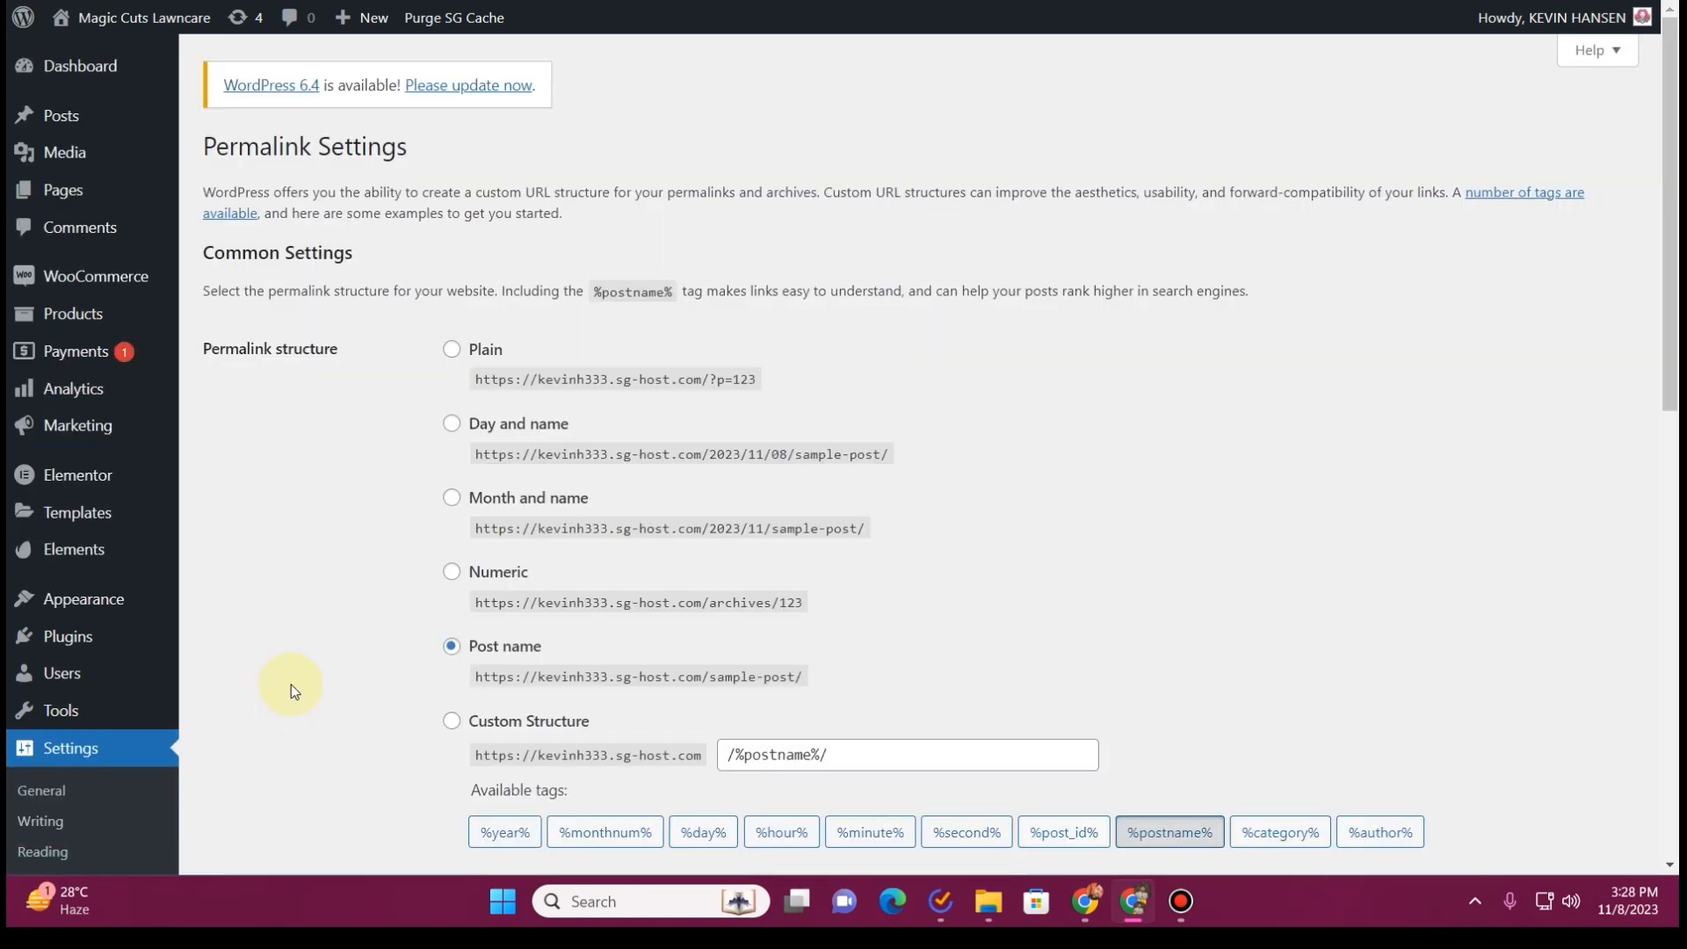
scroll(440, 493, "down", 5)
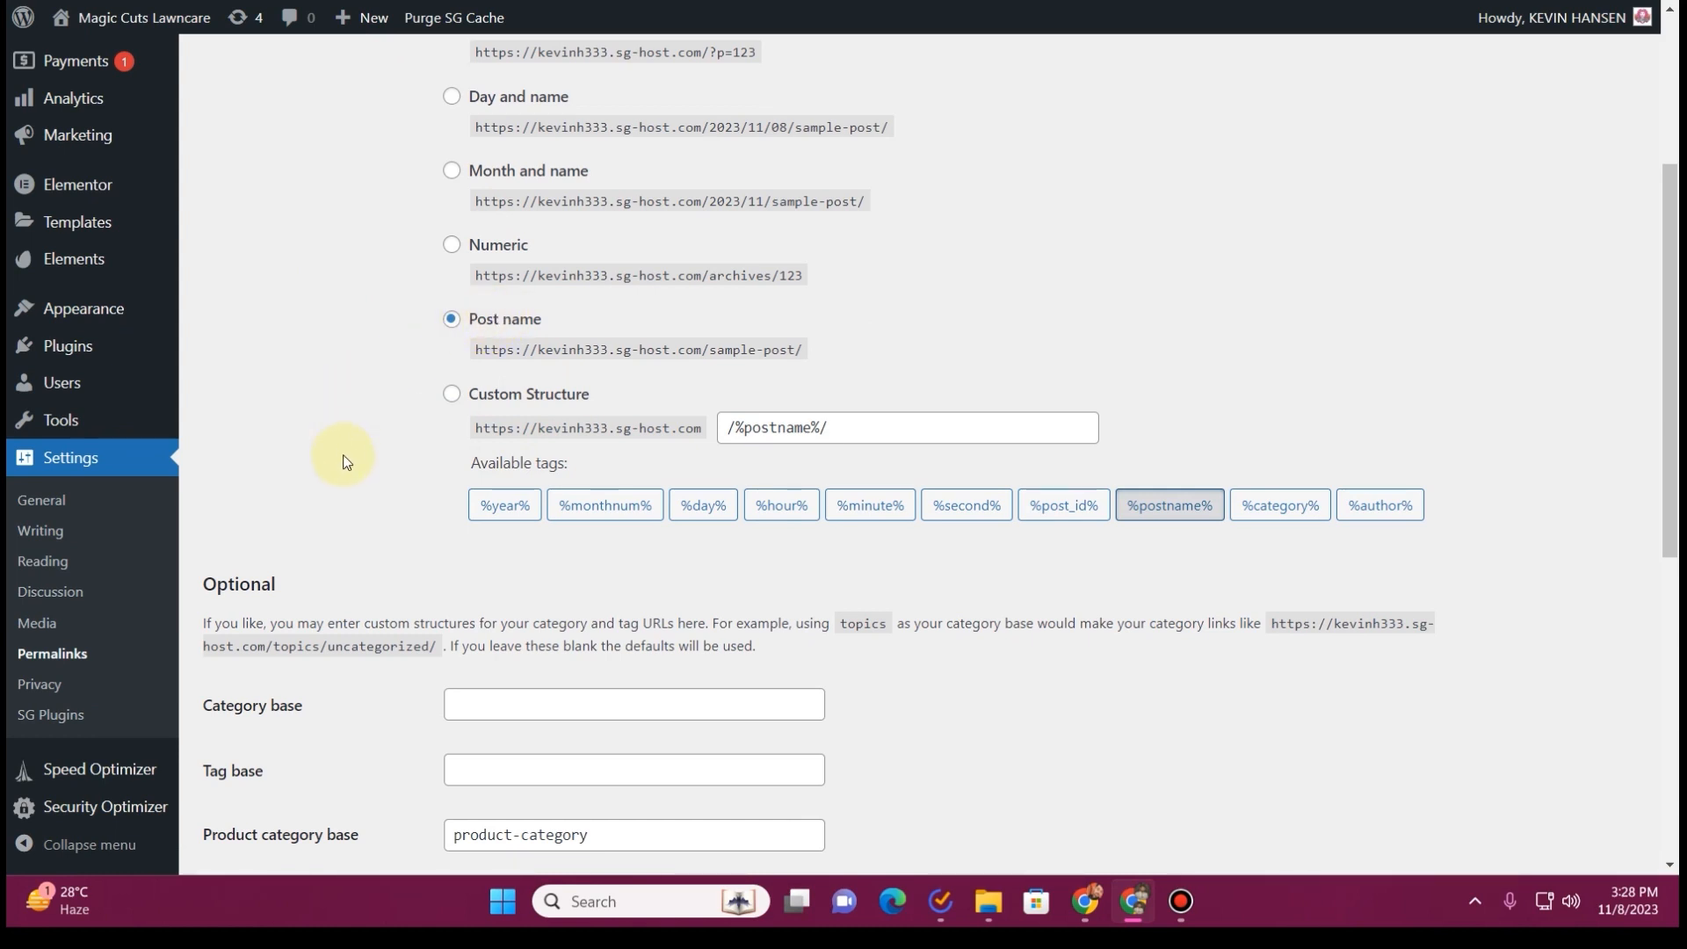
scroll(345, 463, "down", 5)
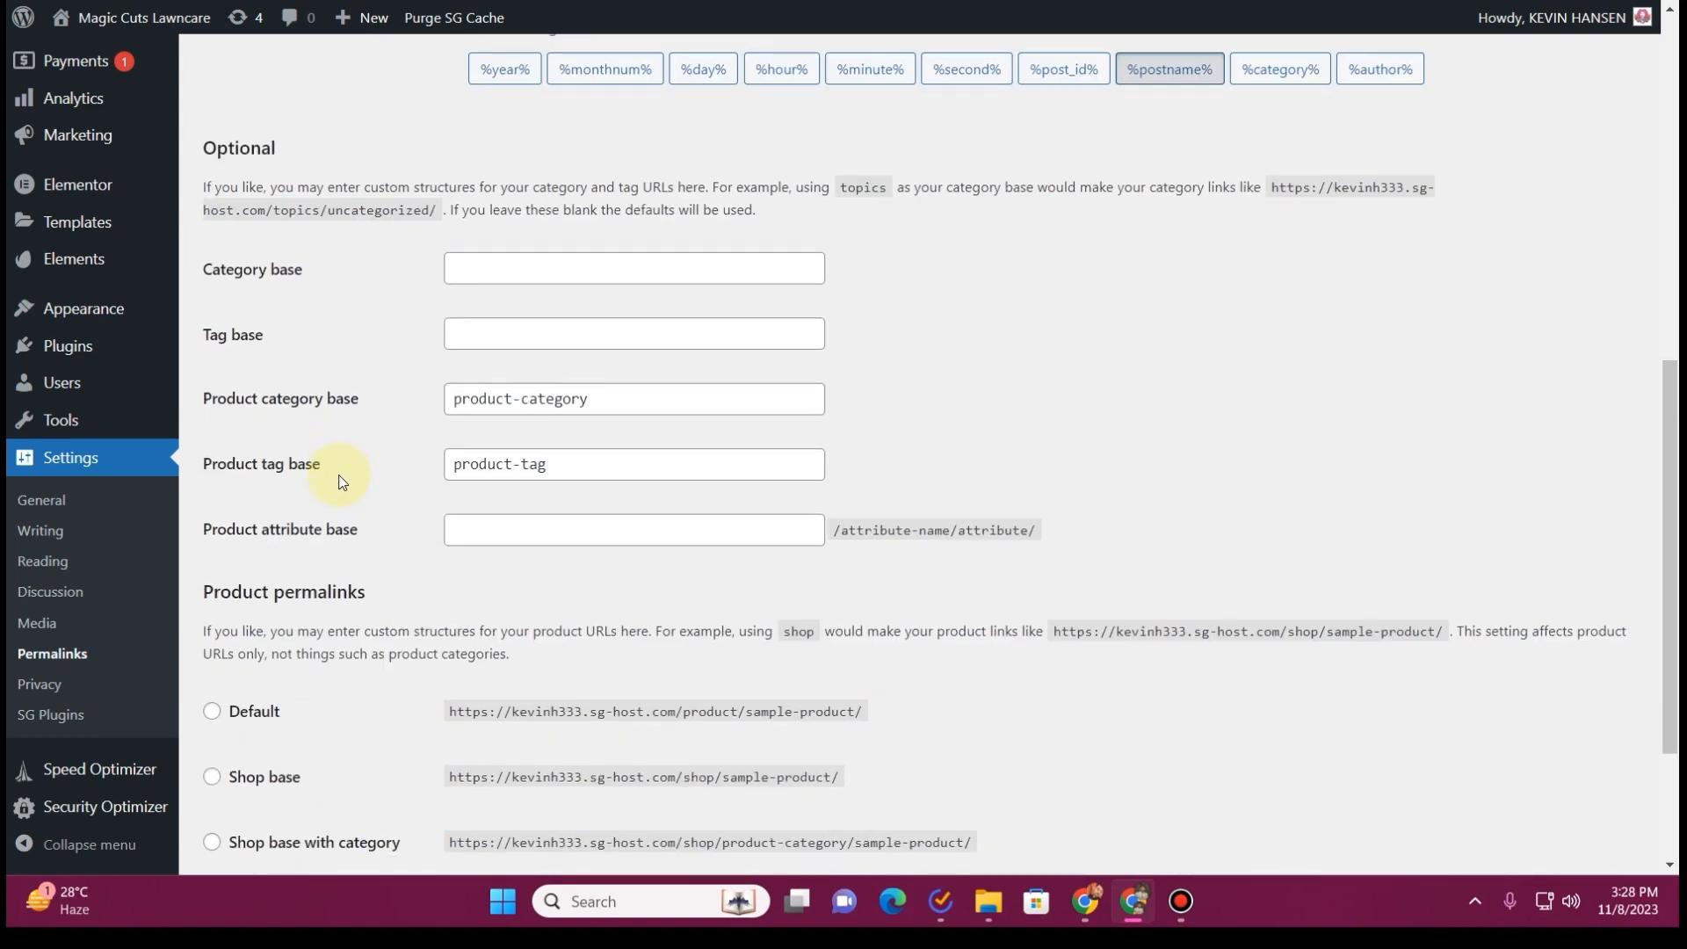
Make the homepage display a static page, choose Home as the homepage, and save the reading settings
left_click(77, 573)
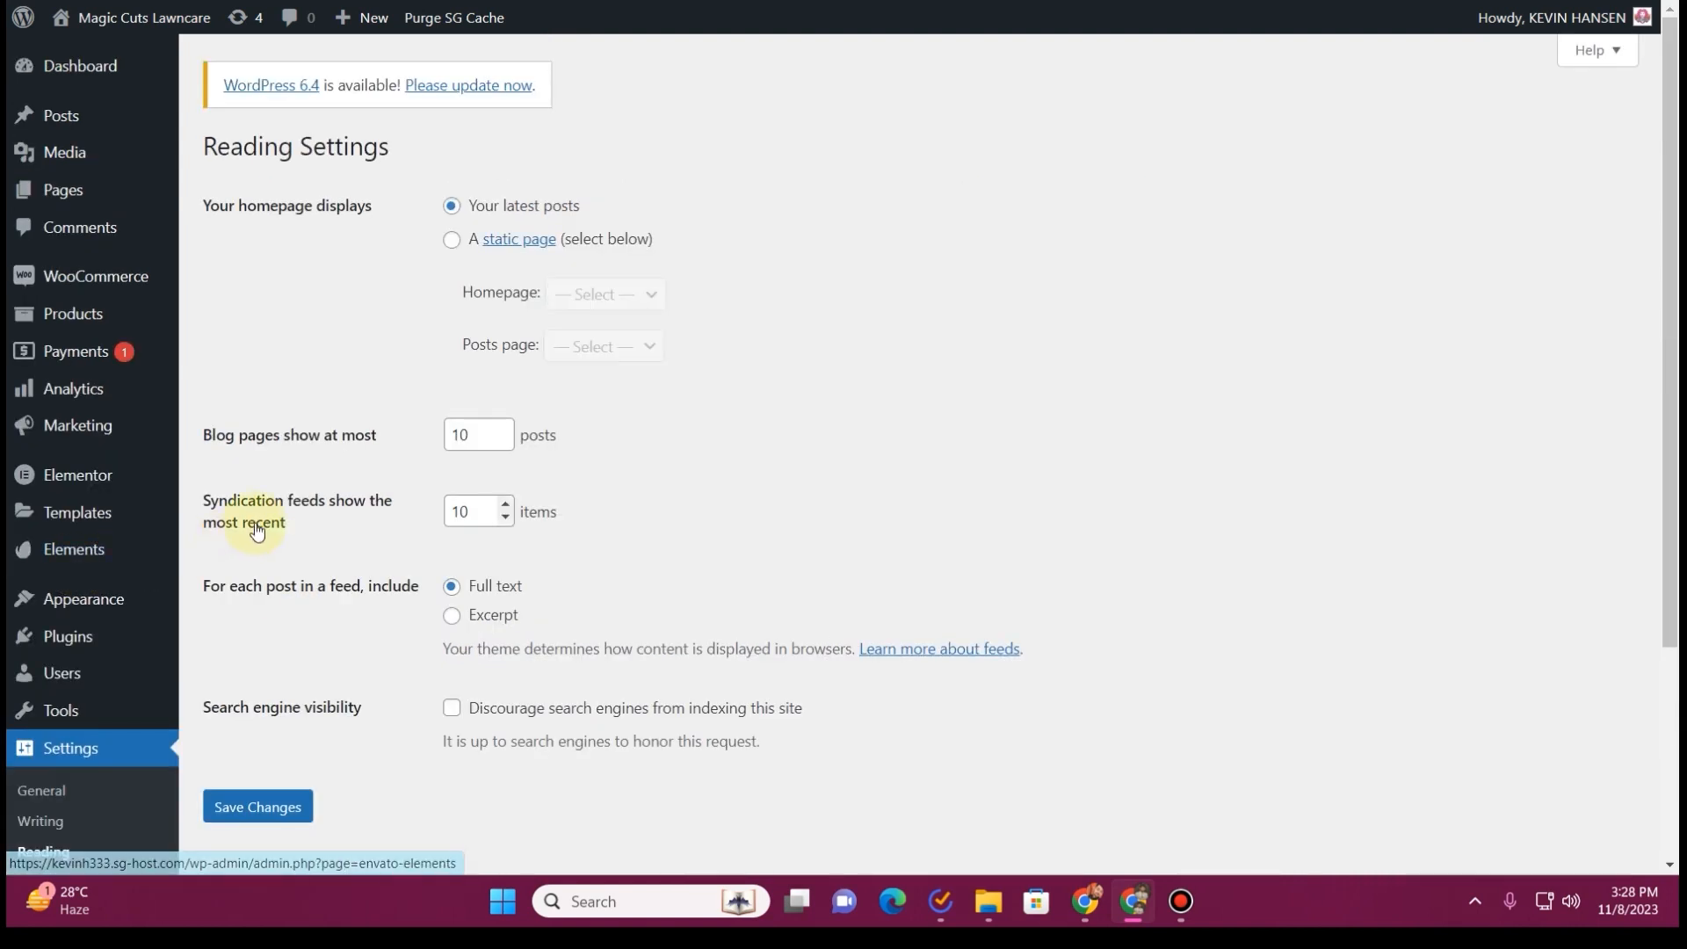
left_click(456, 244)
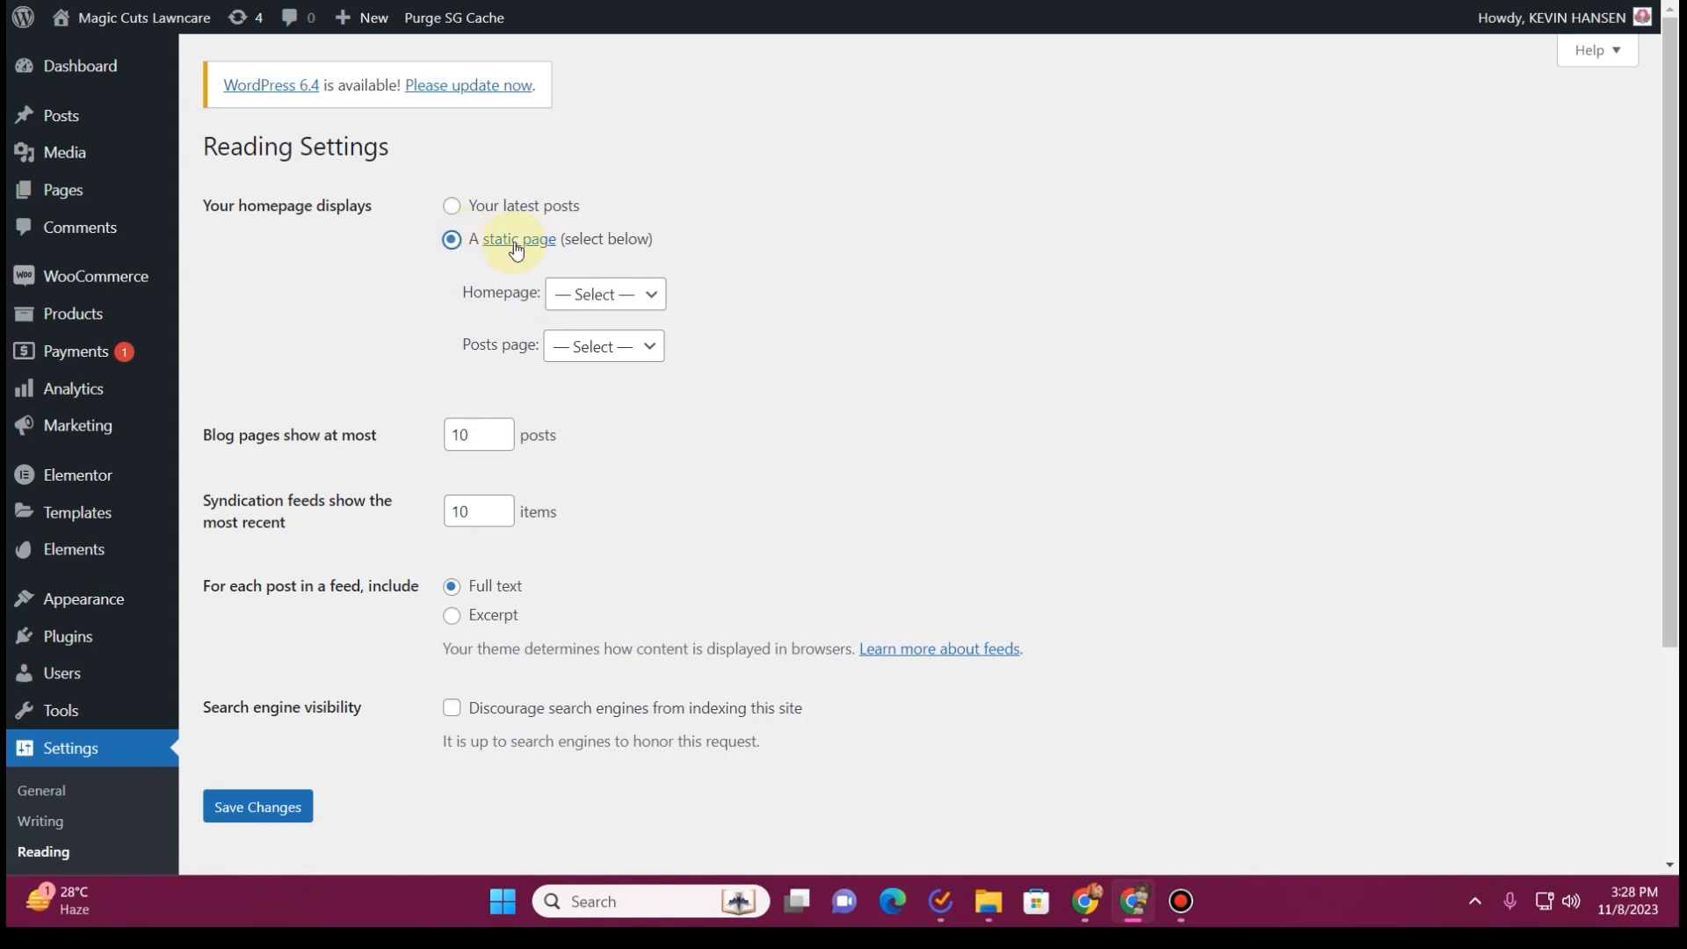
left_click(651, 295)
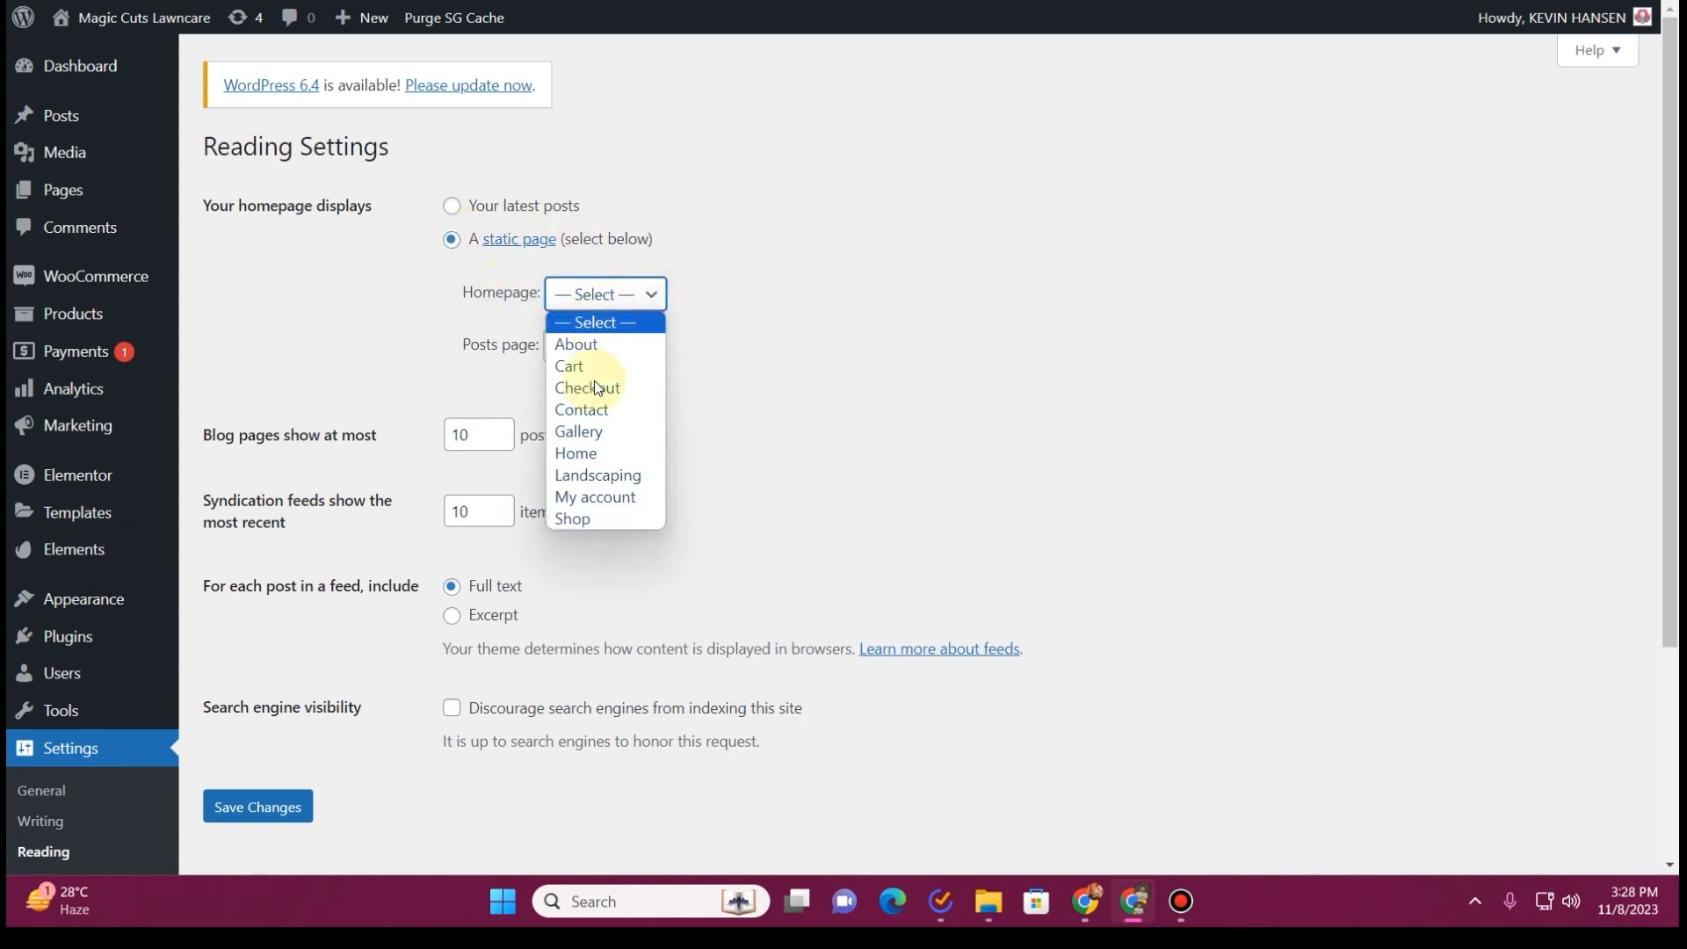
left_click(594, 452)
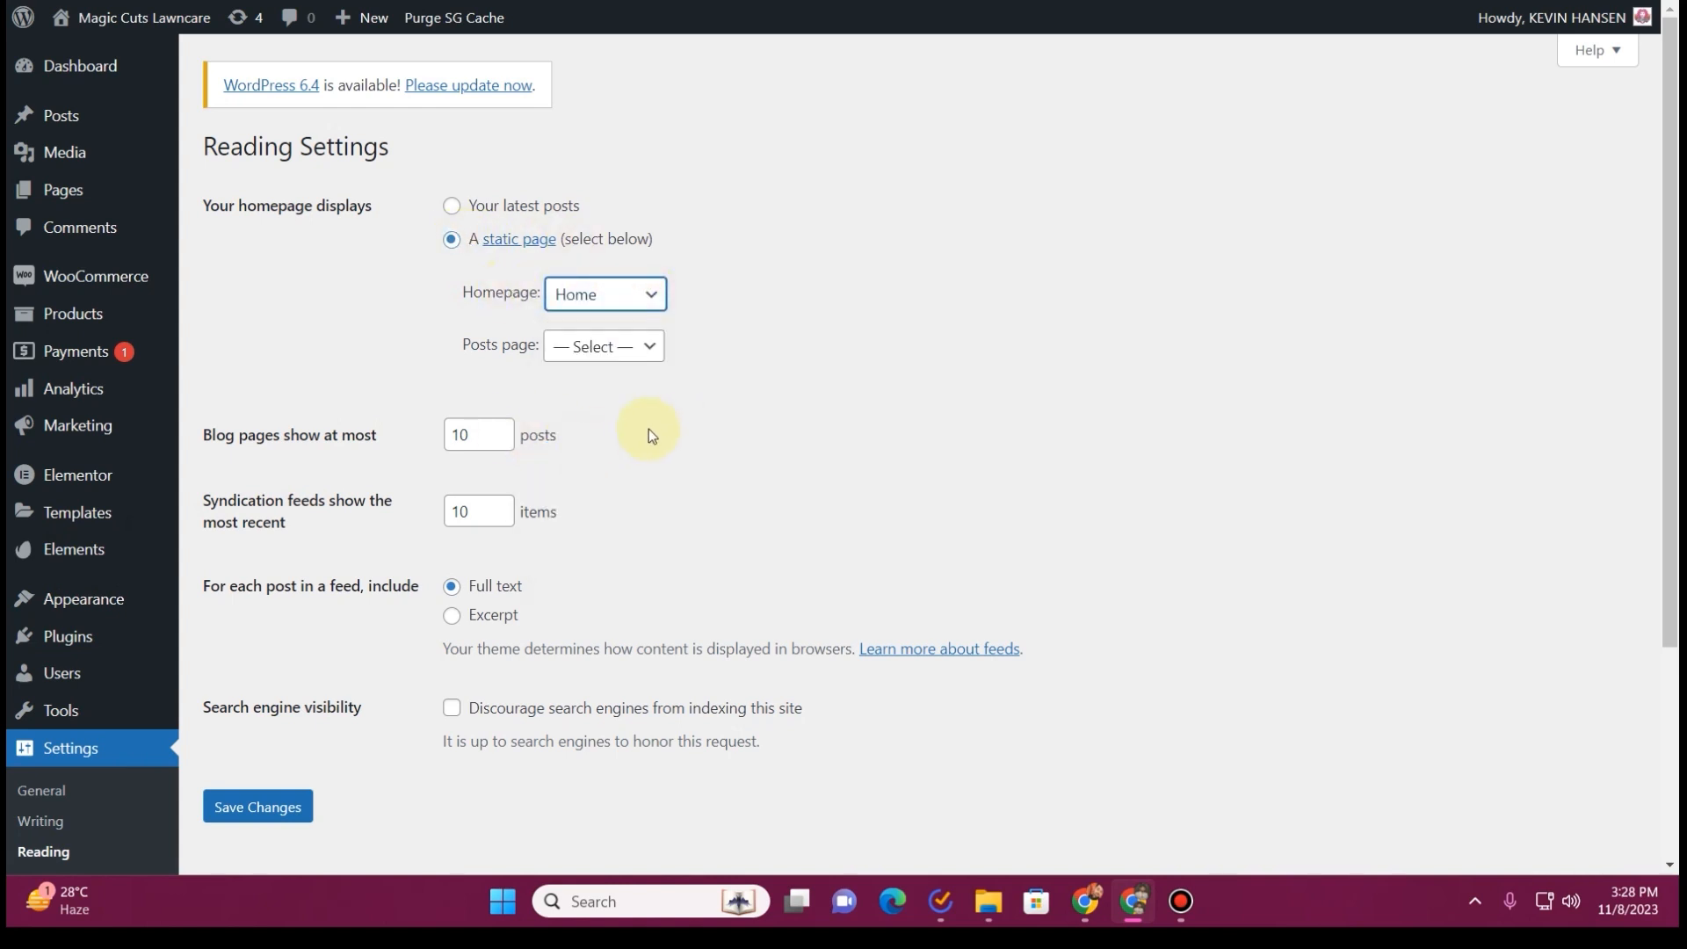
left_click(258, 806)
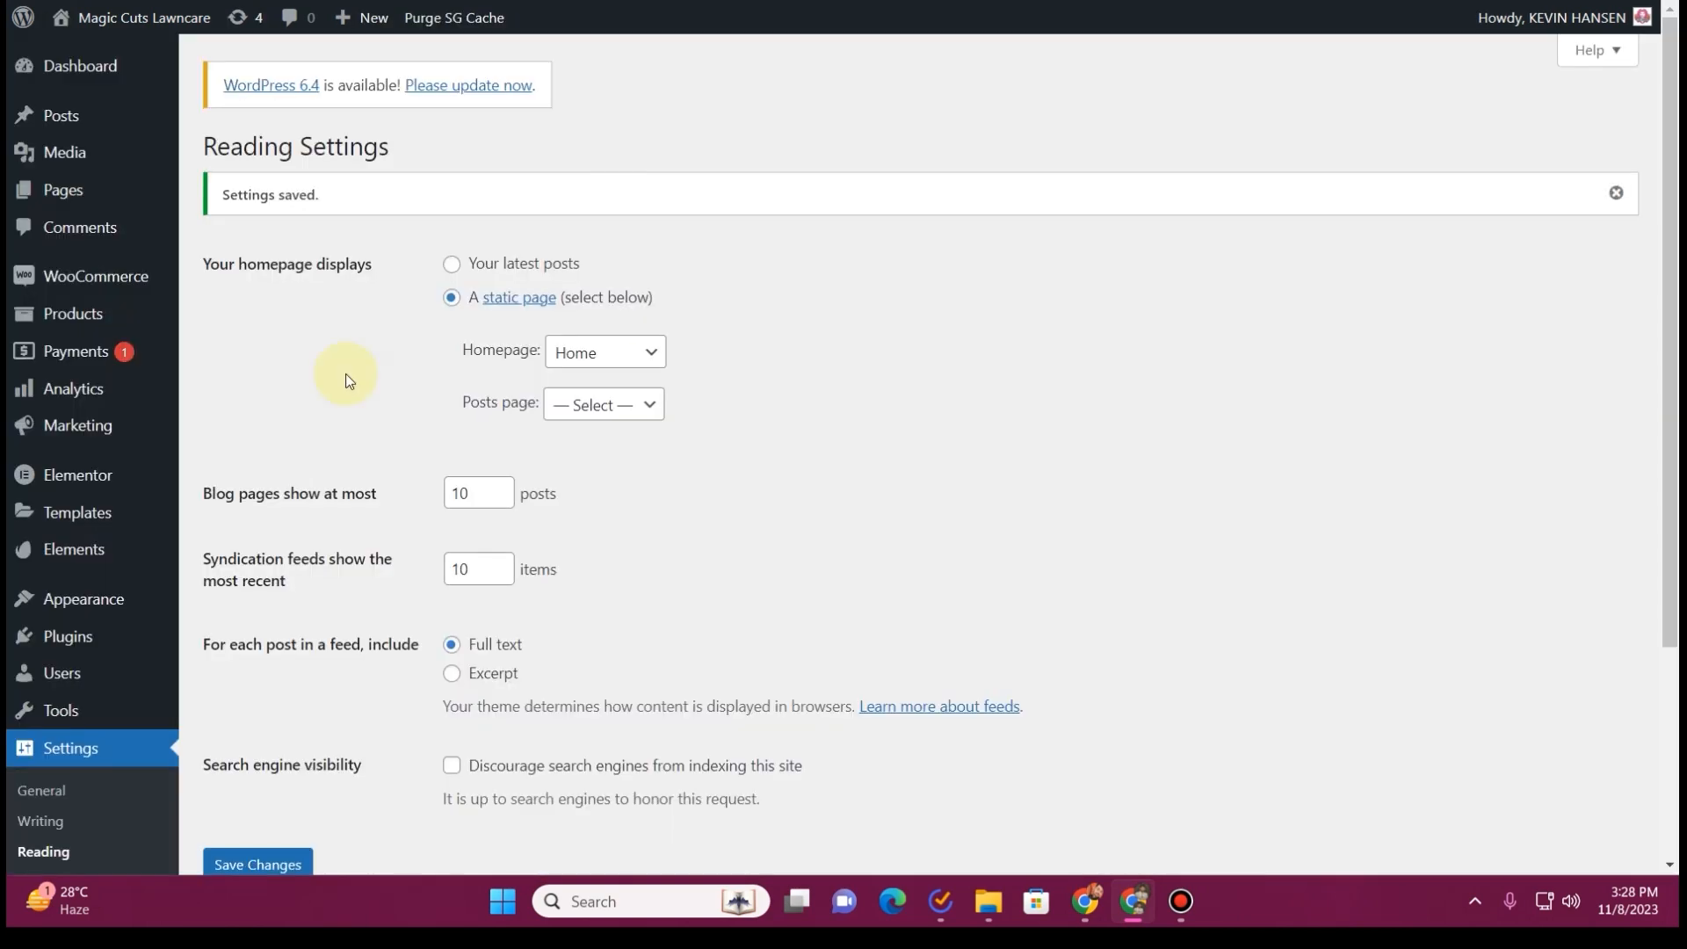
Check the site title and tagline in the general settings, save them and dismiss the notice
scroll(345, 372, "down", 3)
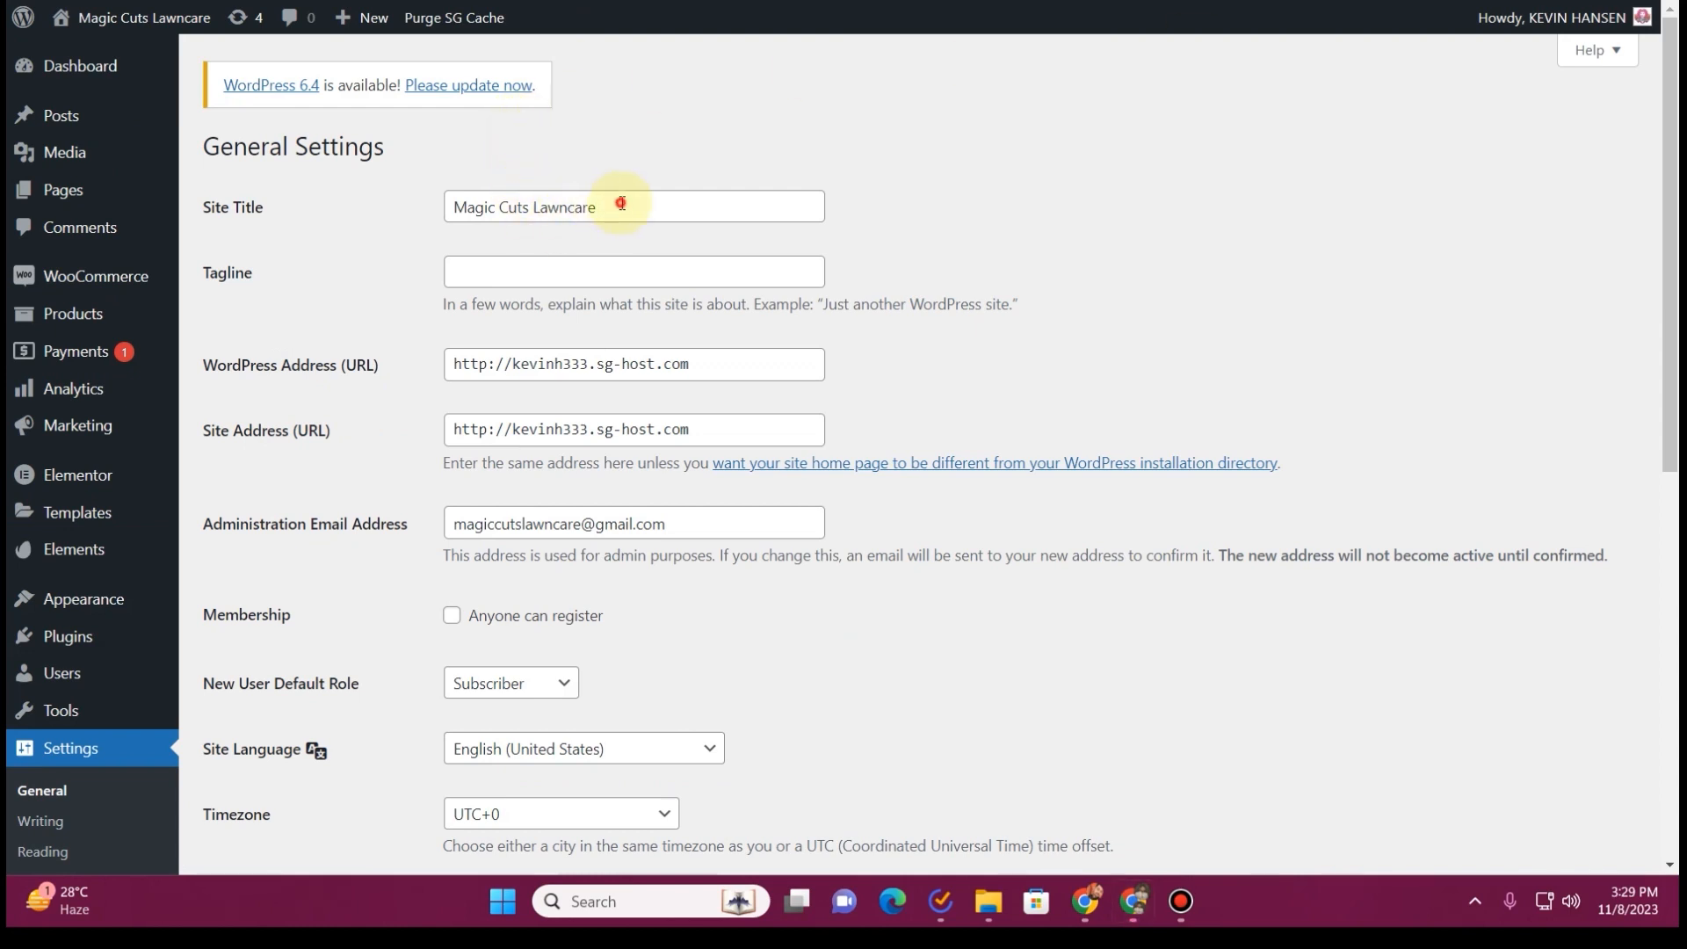
left_click_drag(621, 204, 427, 207)
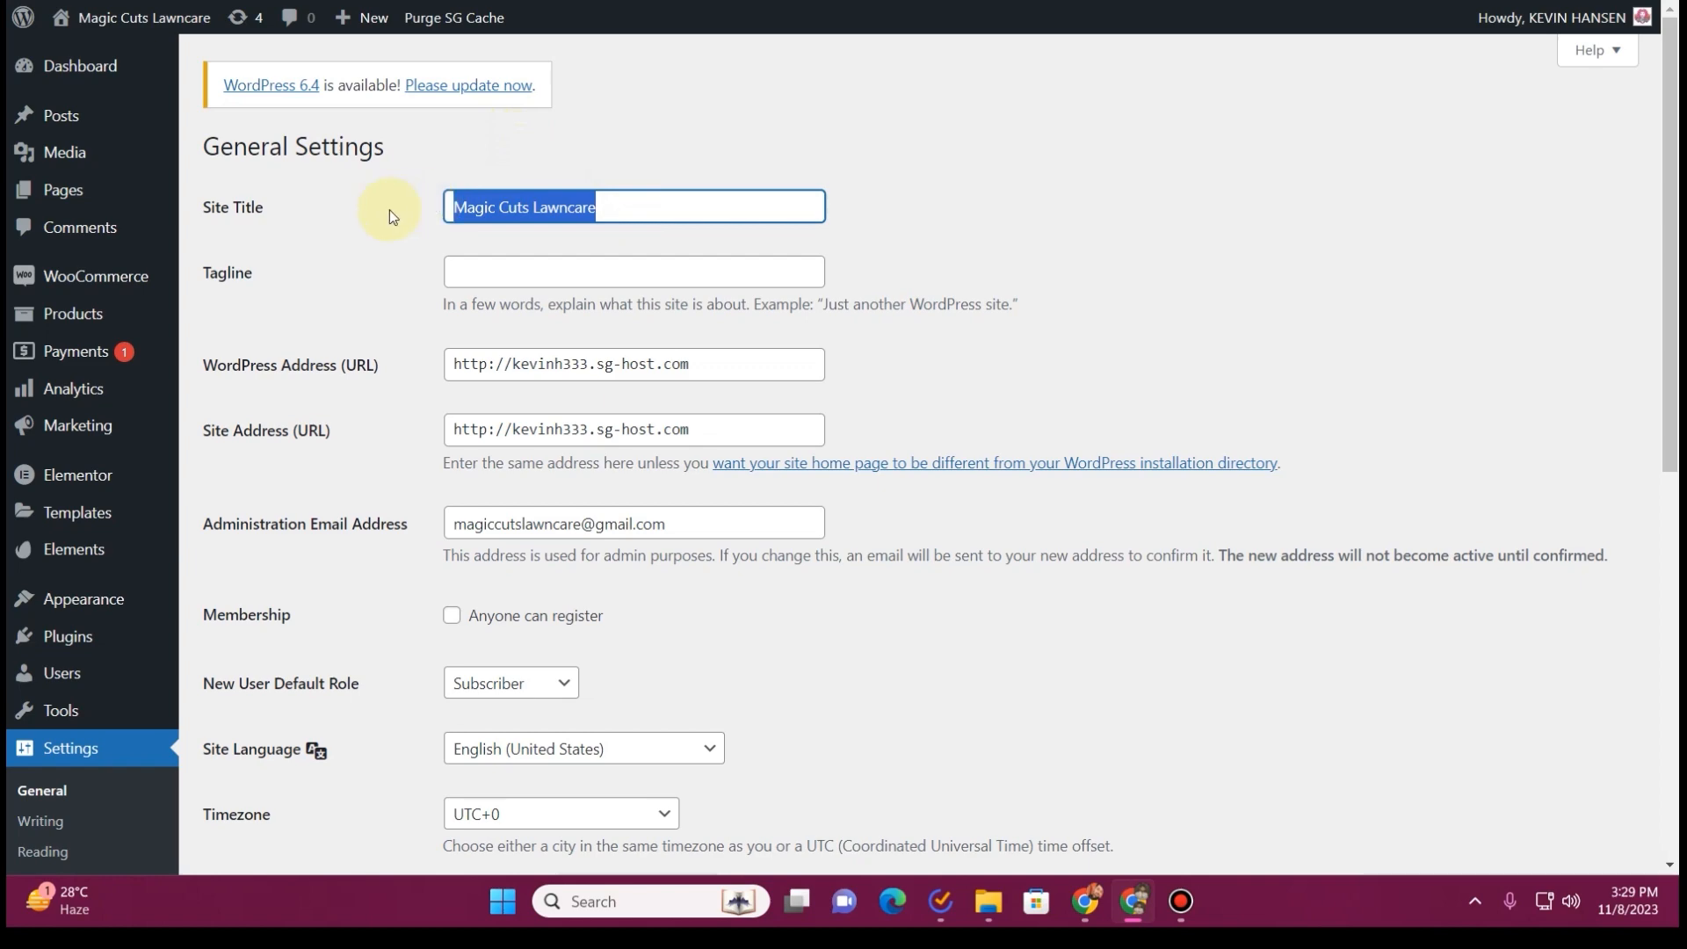
left_click(546, 276)
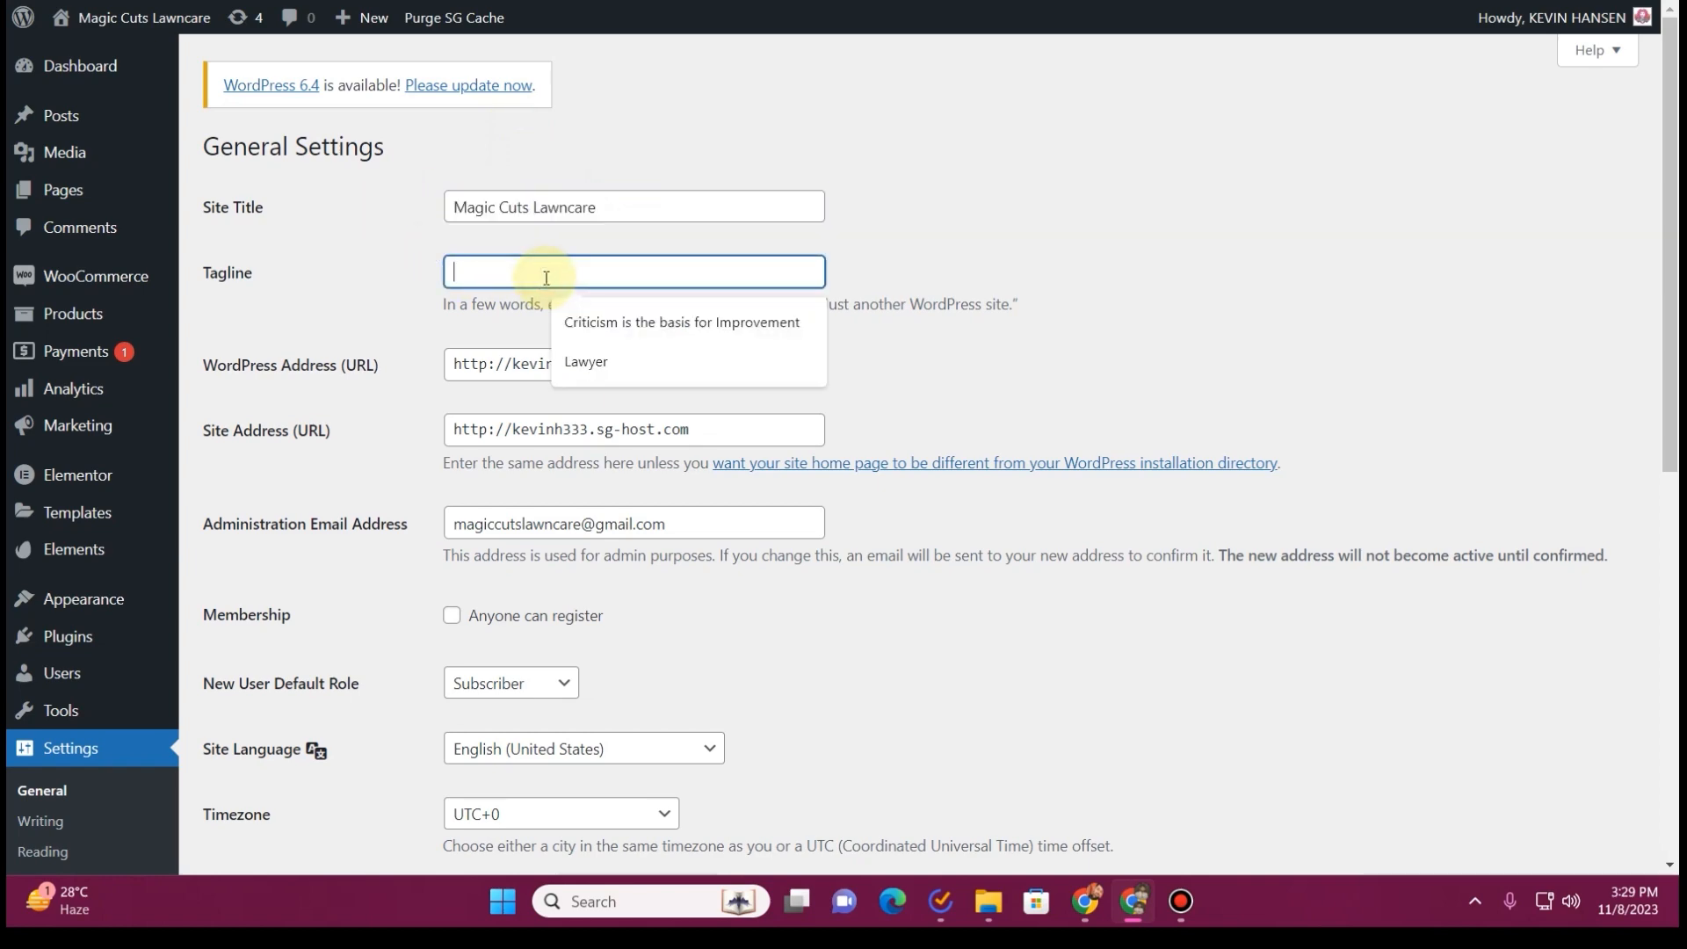
scroll(350, 401, "down", 8)
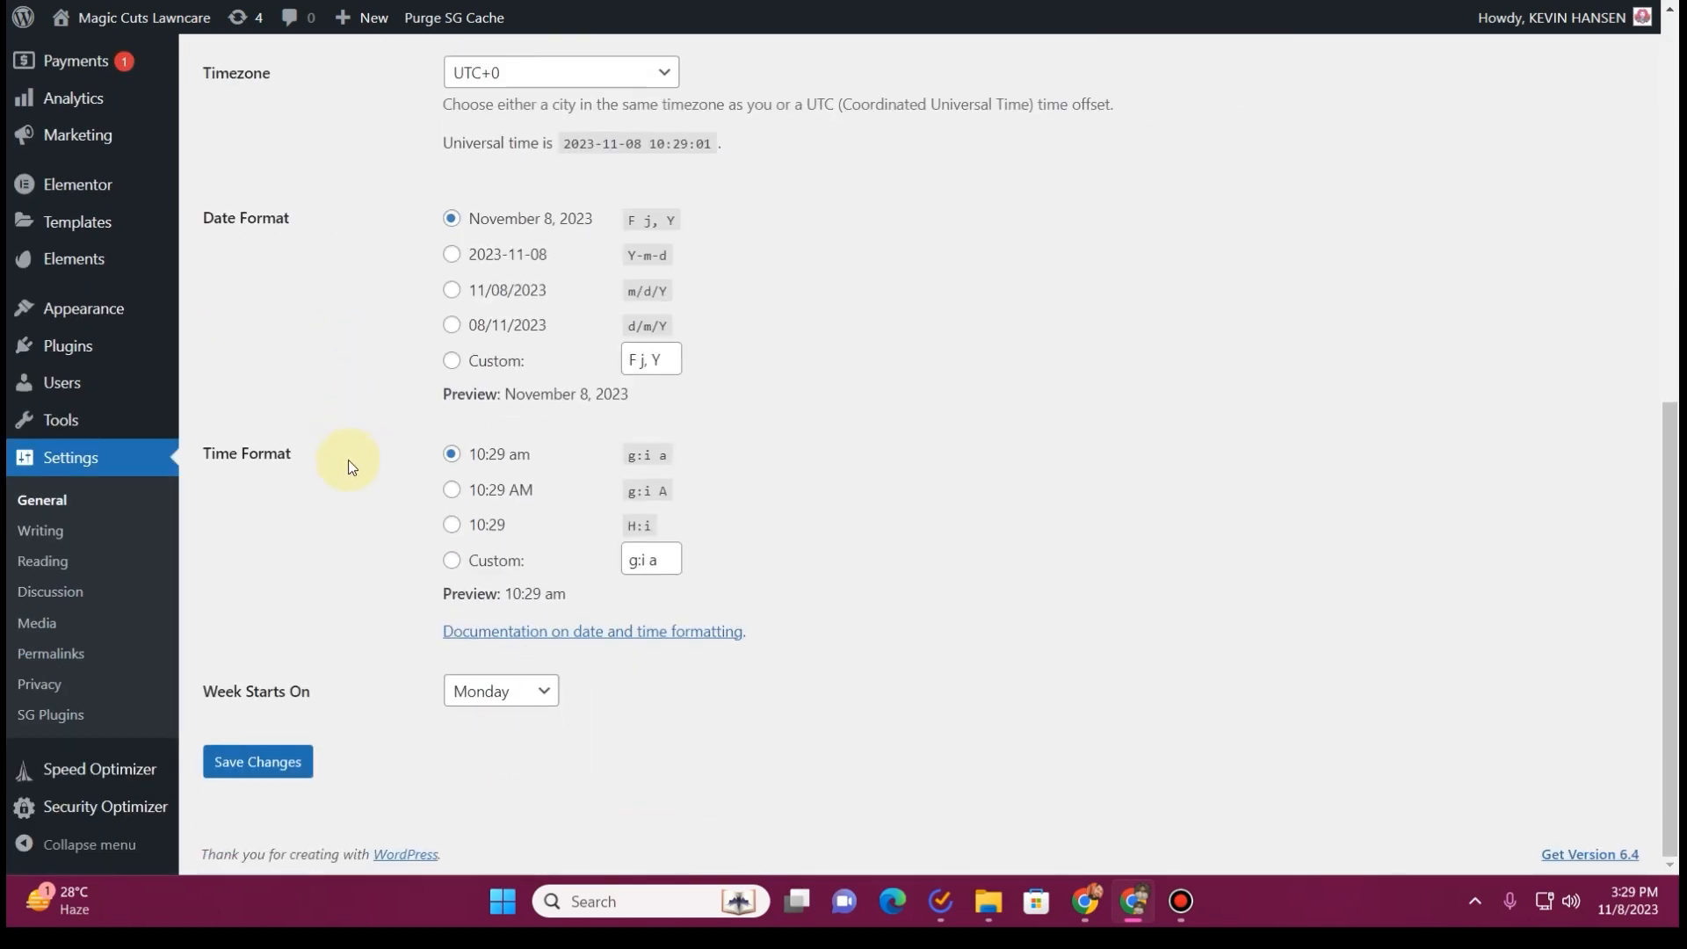
left_click(295, 778)
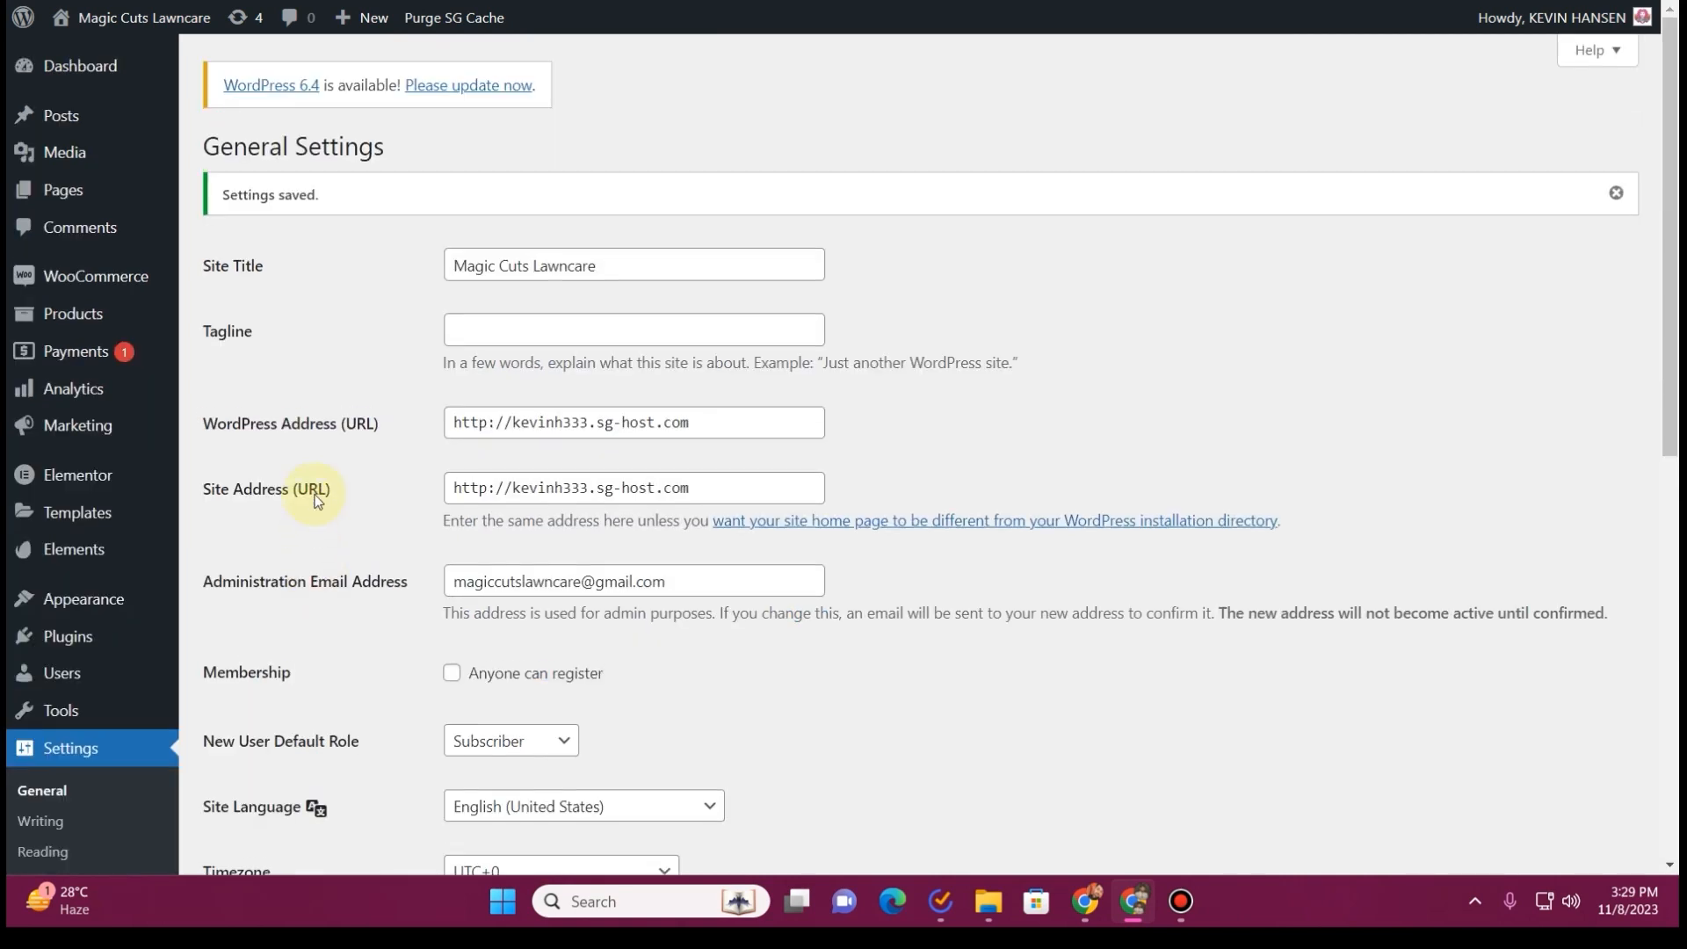
left_click(1617, 191)
scroll(26, 735, "down", 5)
scroll(10, 612, "down", 1)
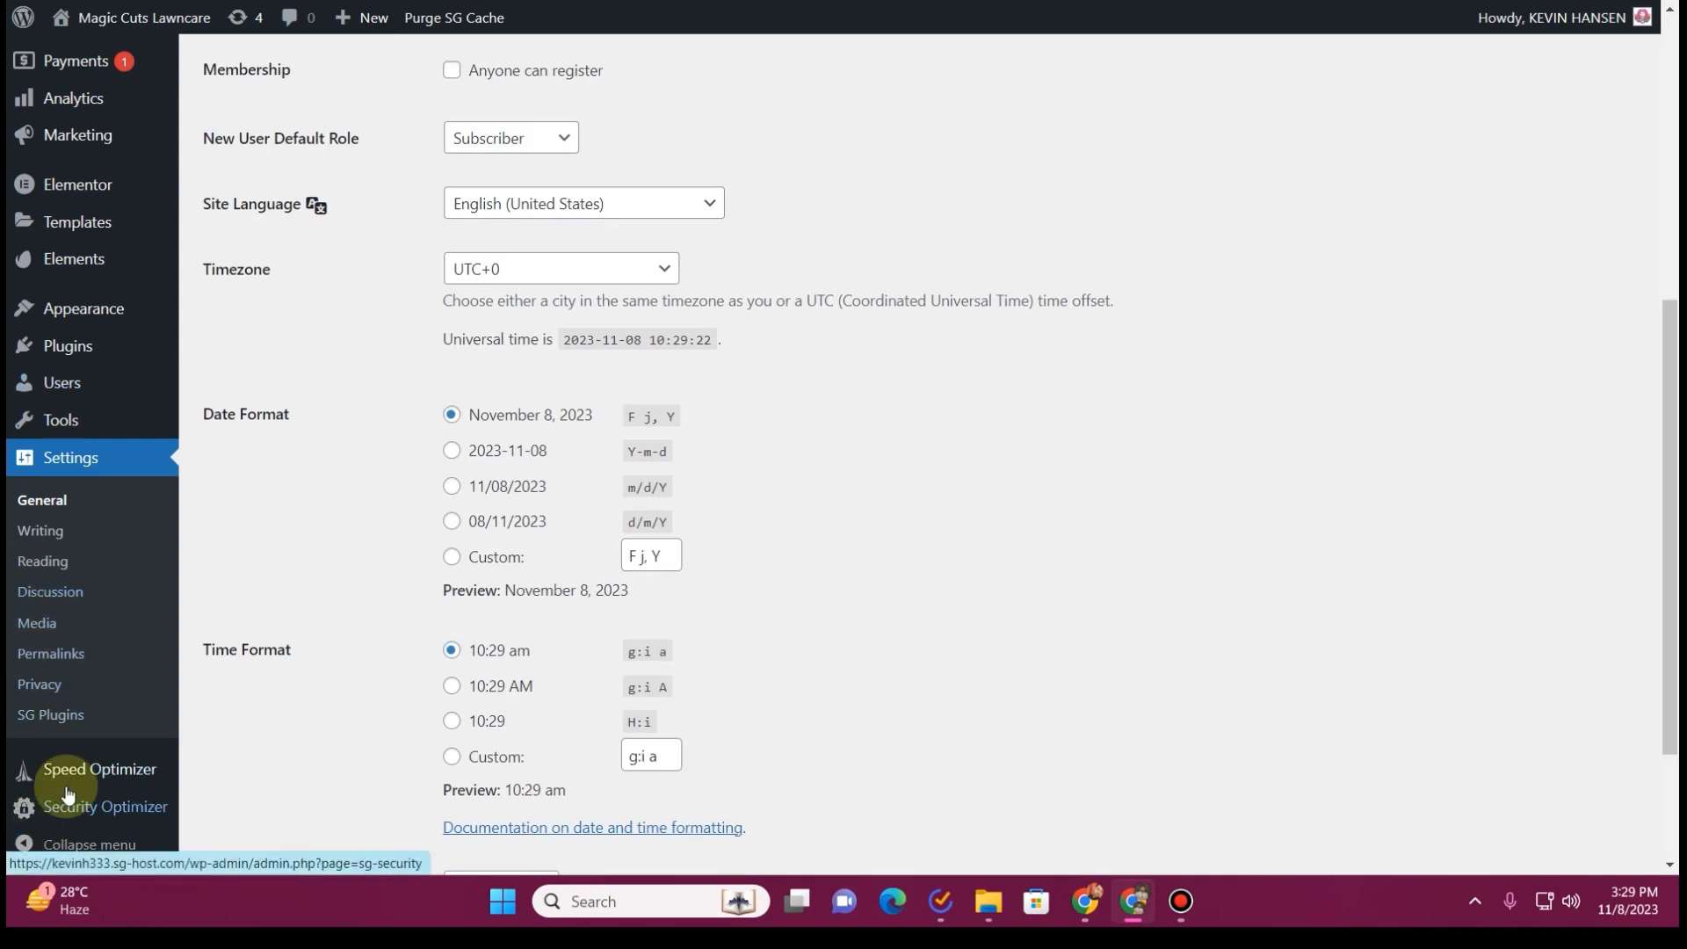
mouse_move(93, 778)
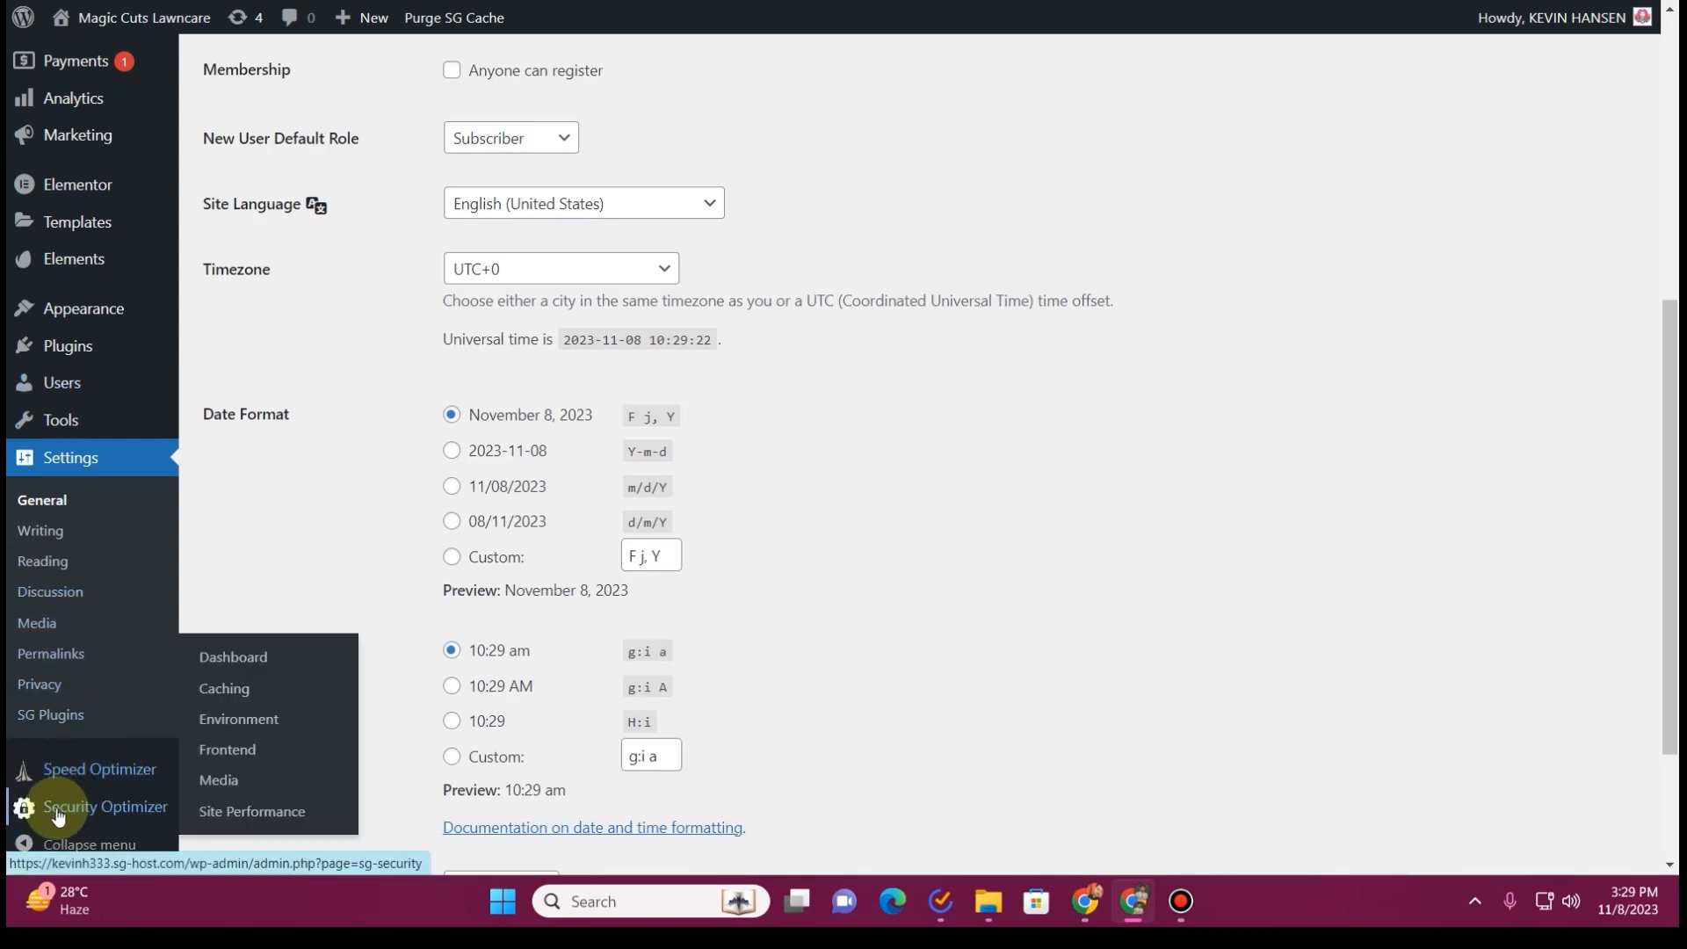
mouse_move(132, 820)
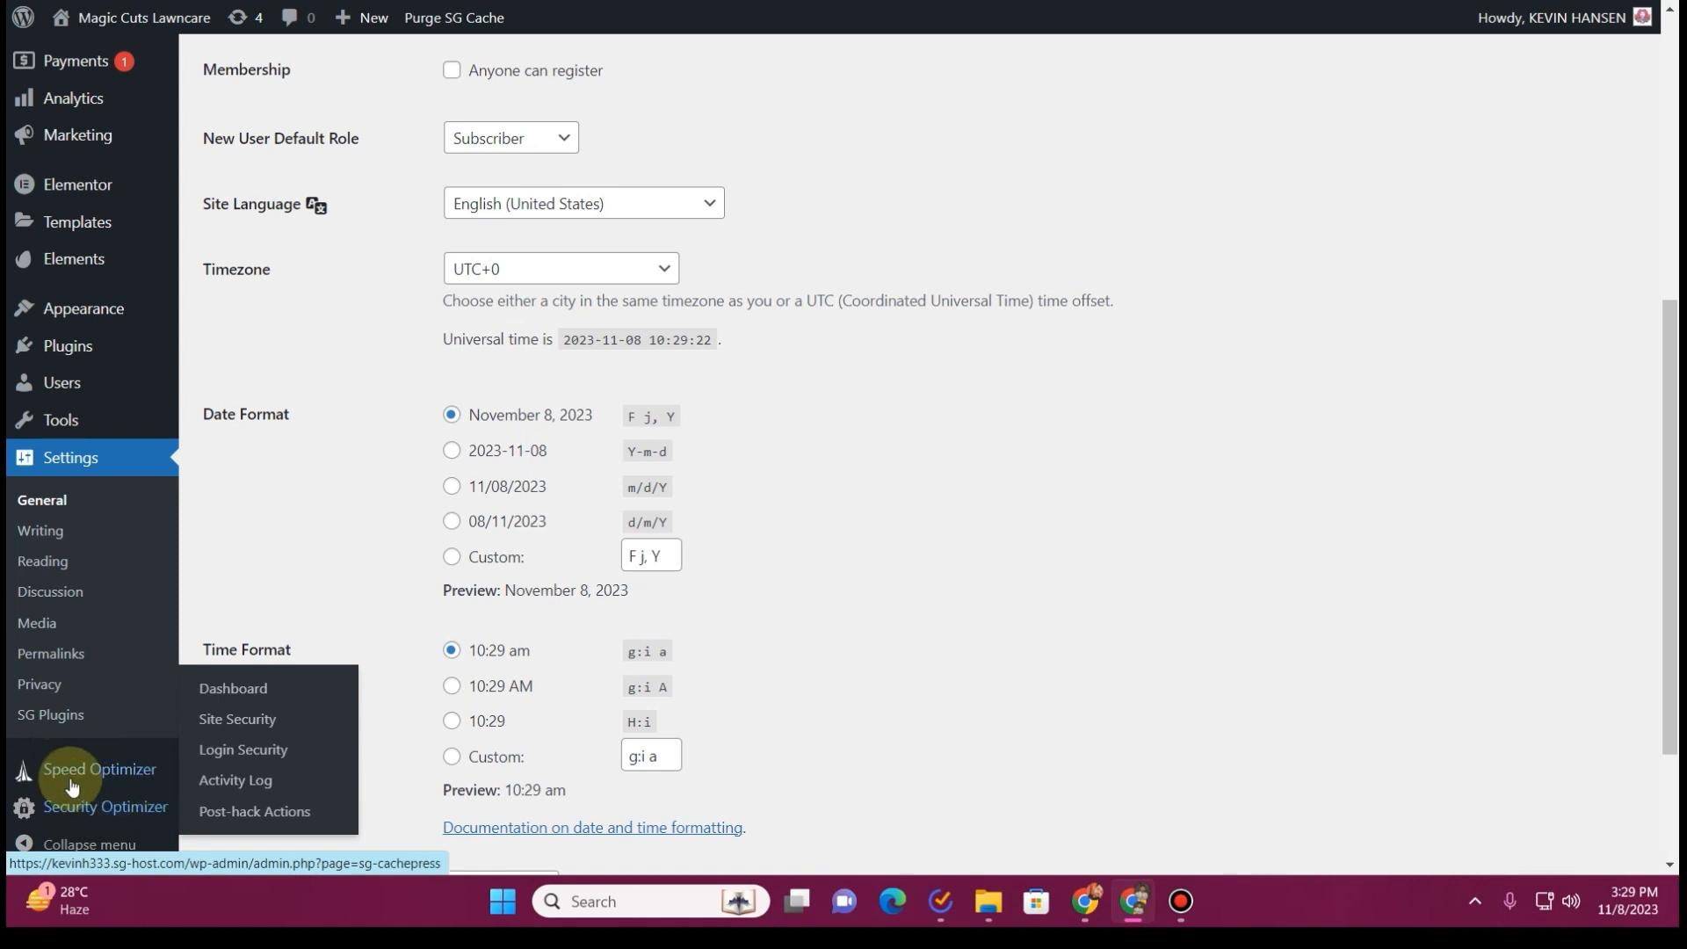
scroll(287, 265, "up", 6)
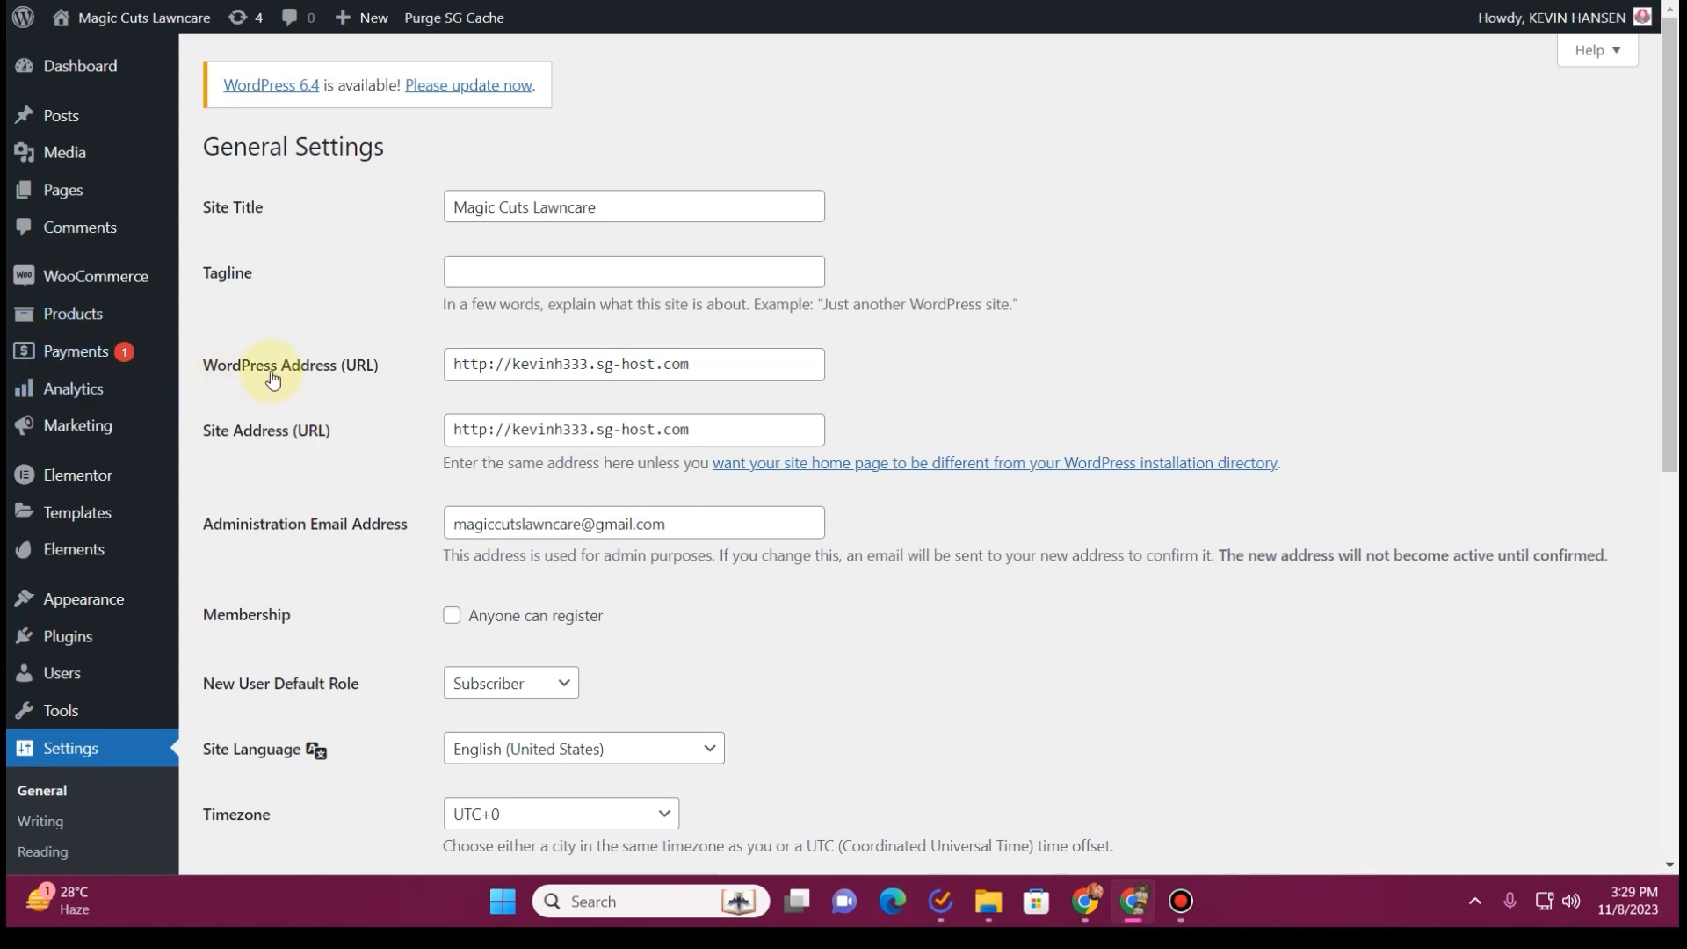
Add a new header template in the Theme Builder and close the block library and the notification
mouse_move(77, 524)
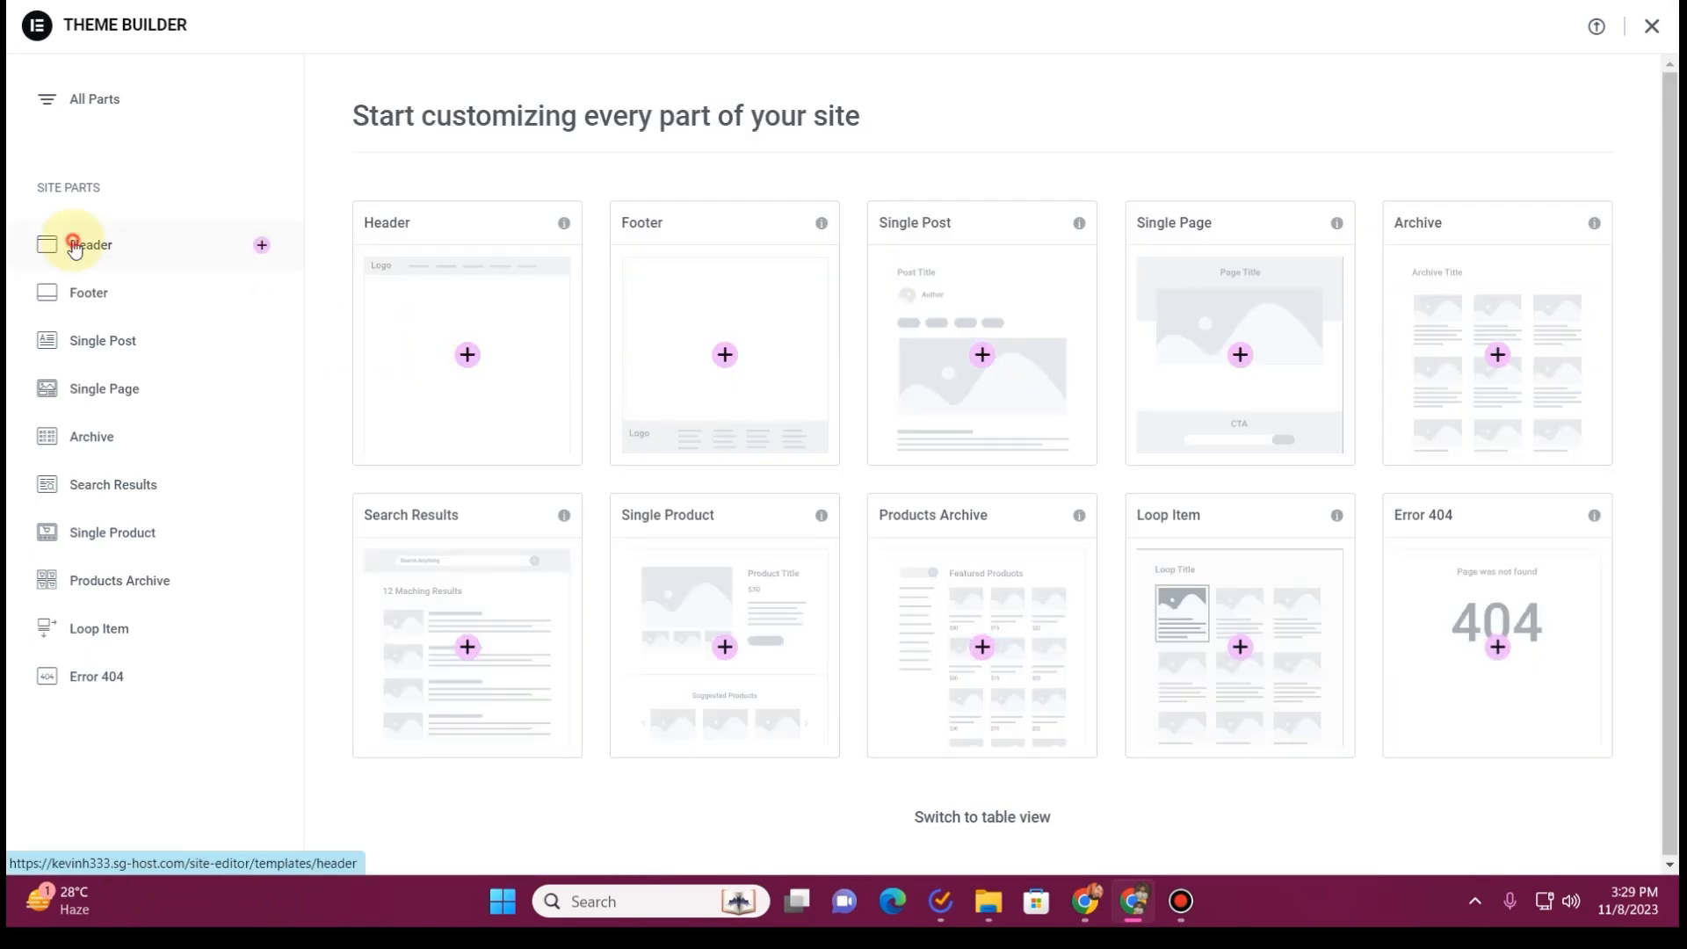
left_click(75, 247)
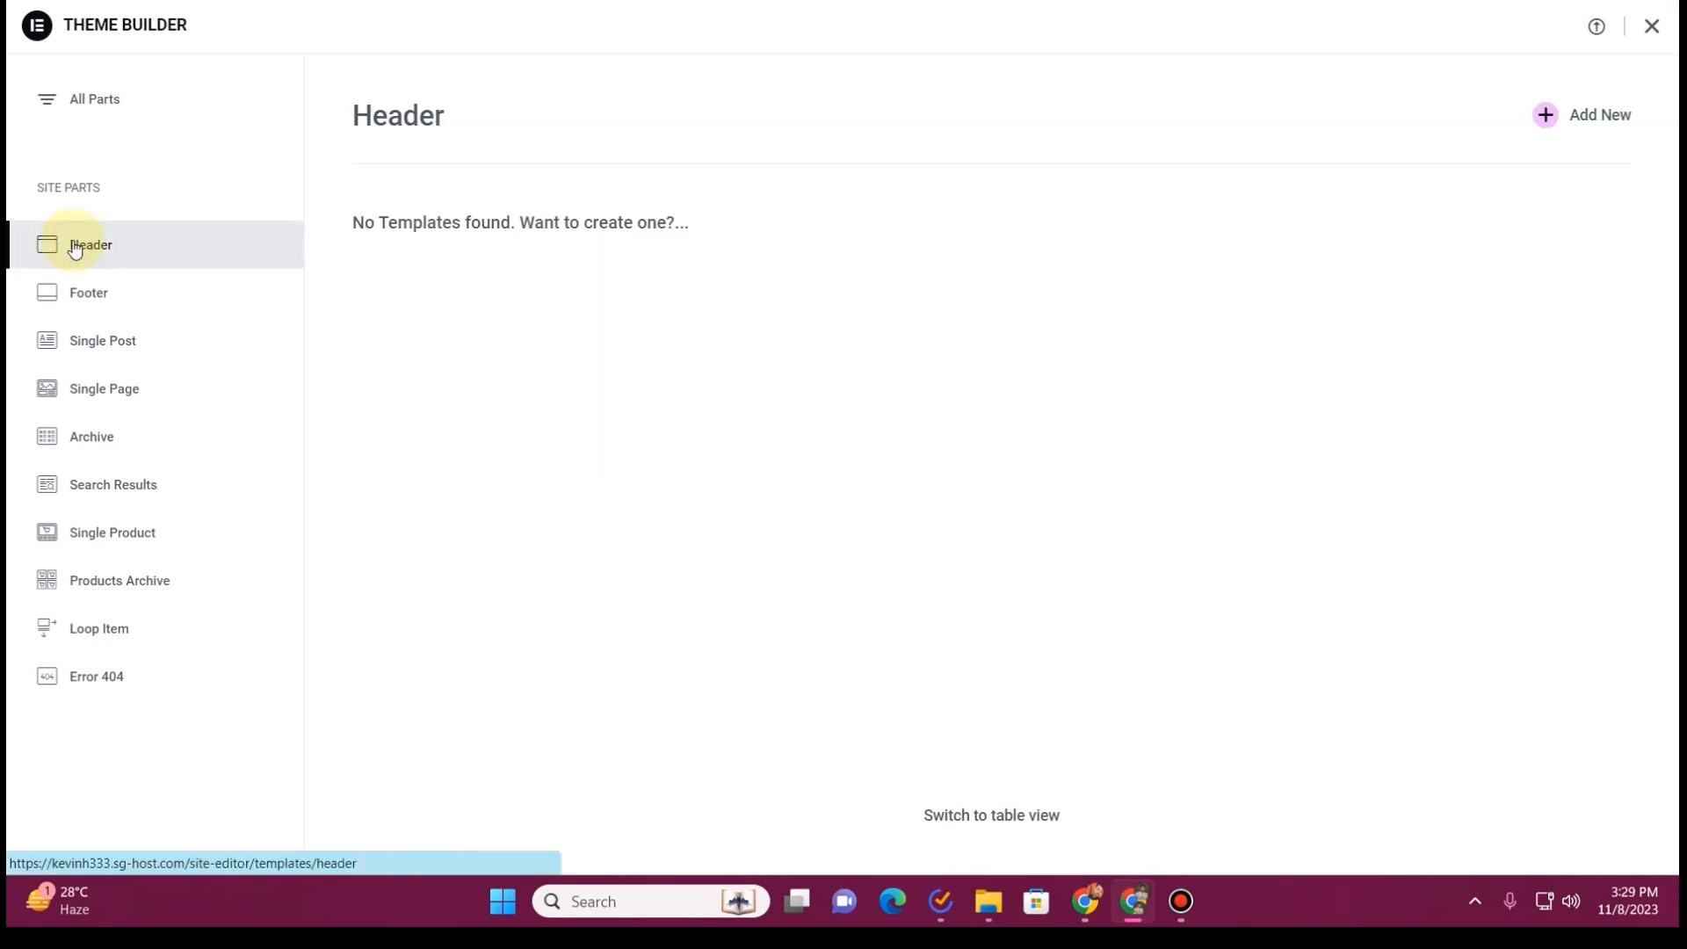
left_click(1610, 128)
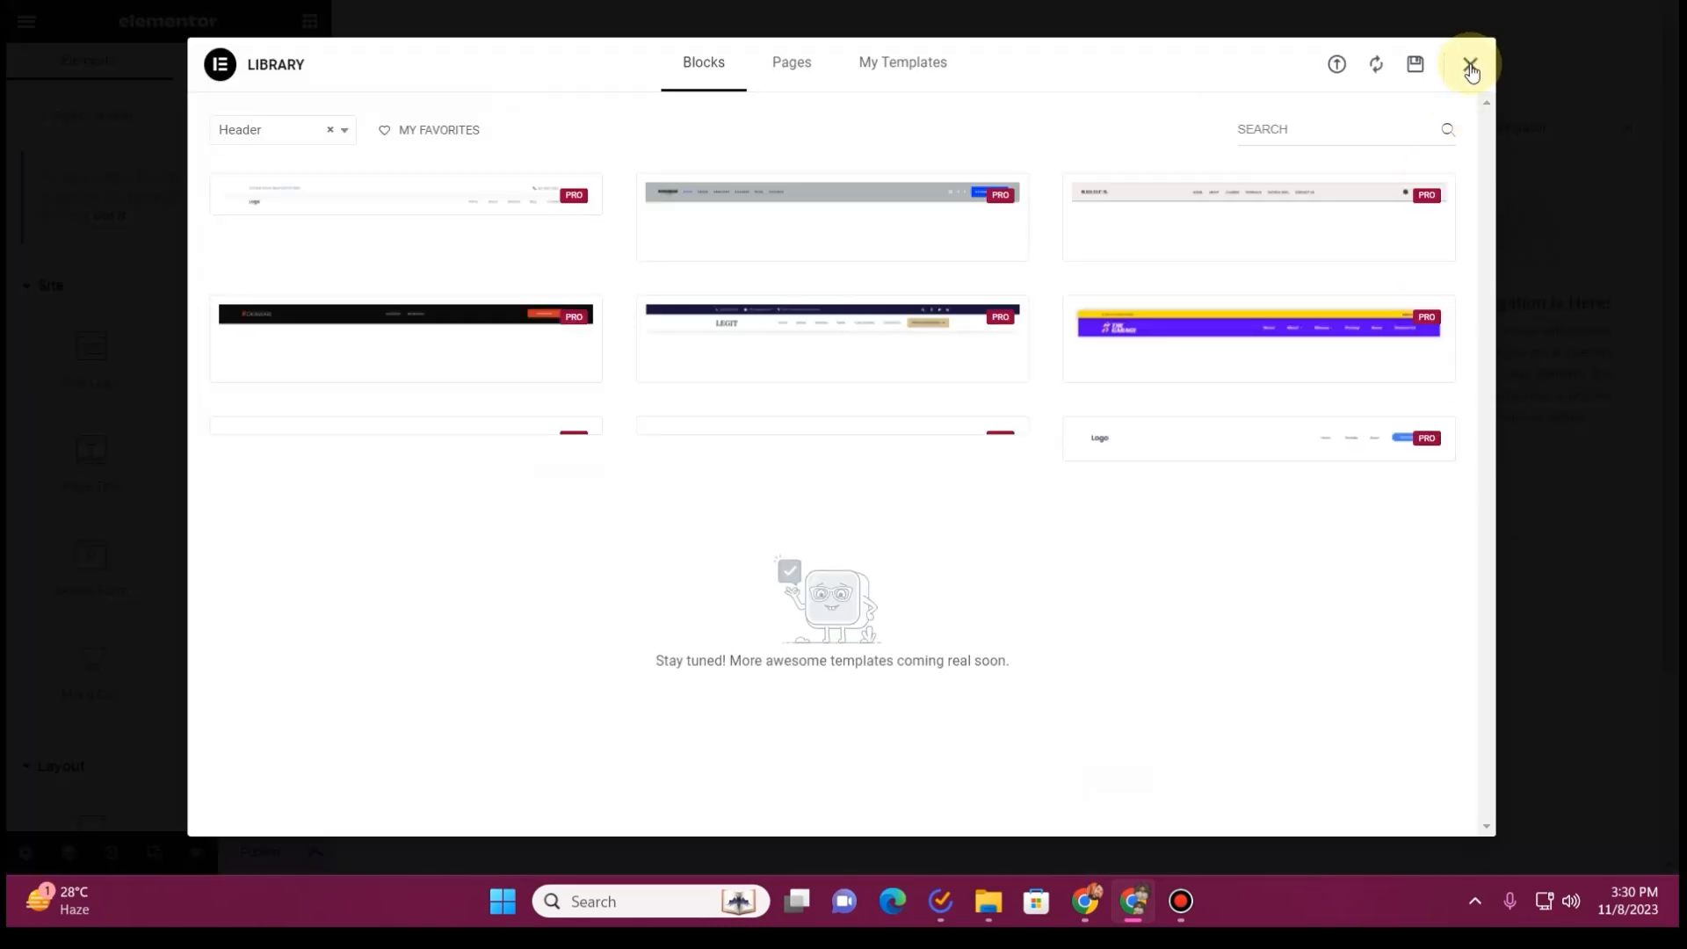
left_click(1470, 67)
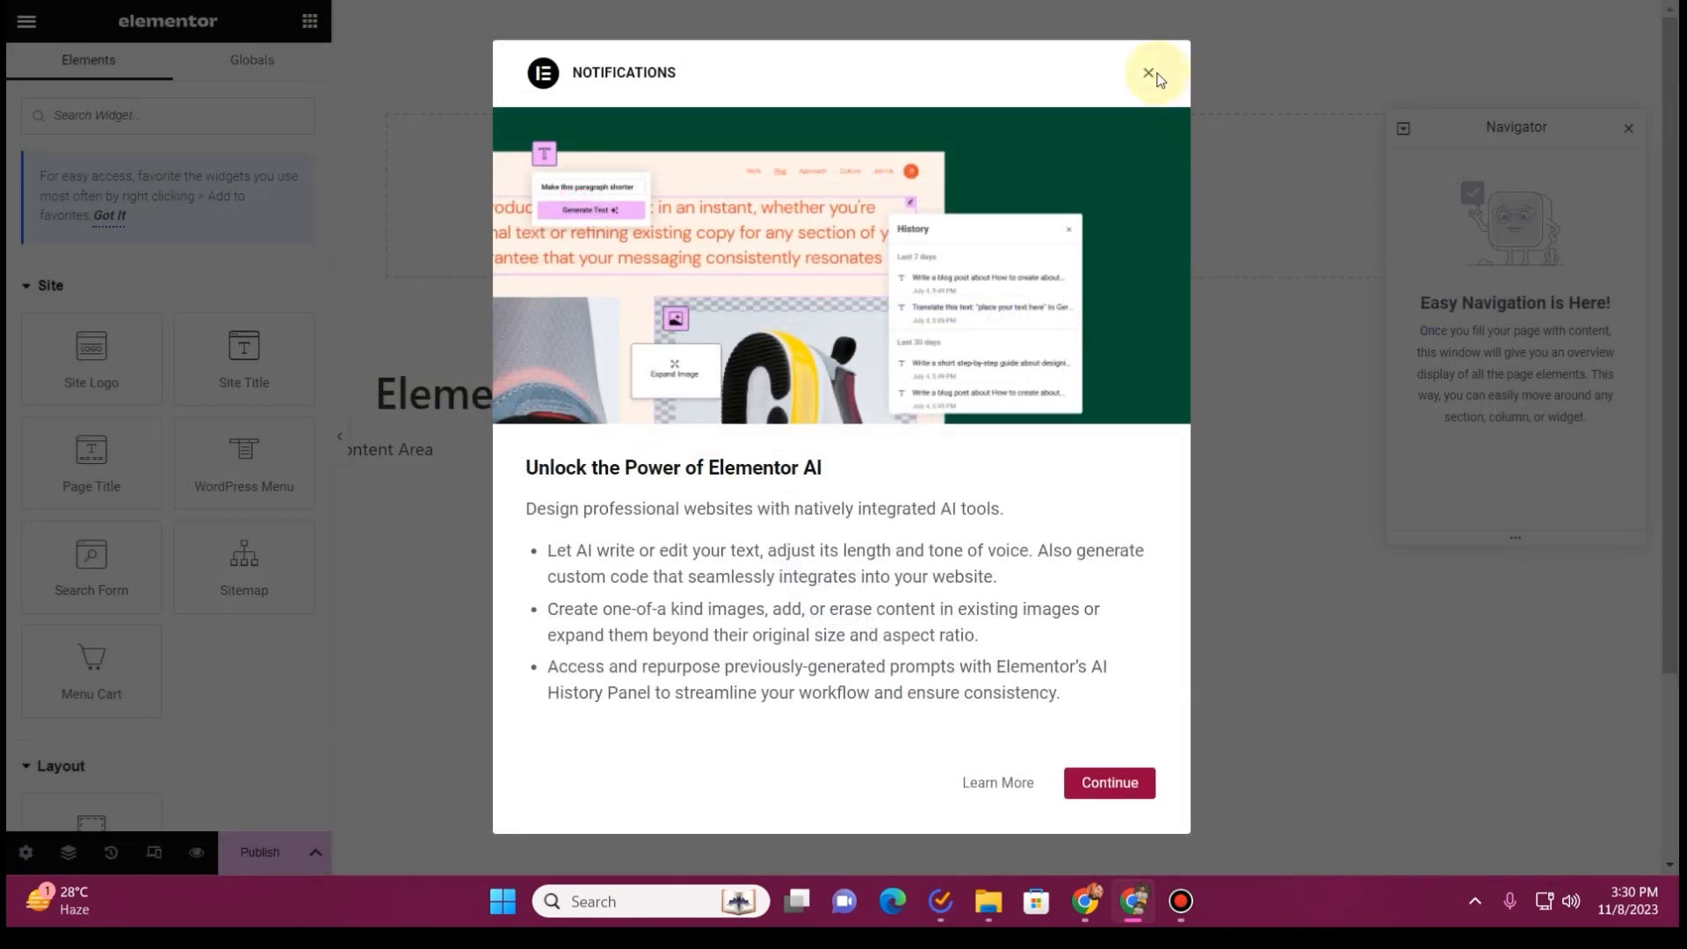
left_click(1149, 74)
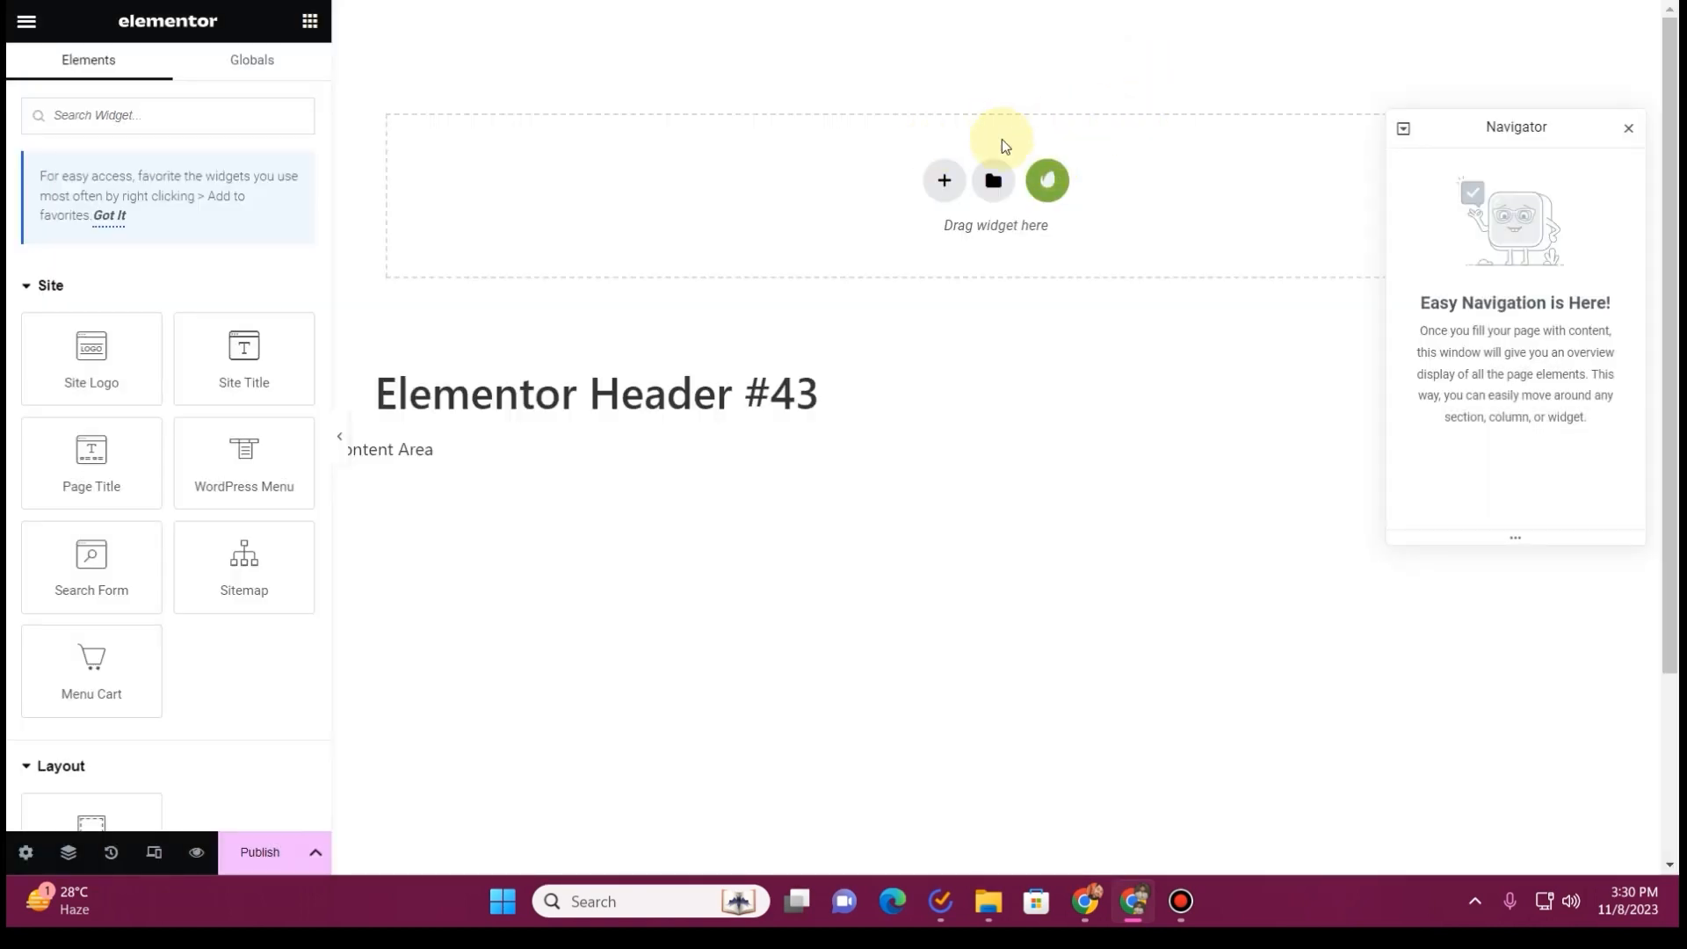
Insert the Header template from the installed Lawnia kit into the new header through Envato Elements
left_click(1051, 178)
left_click(355, 475)
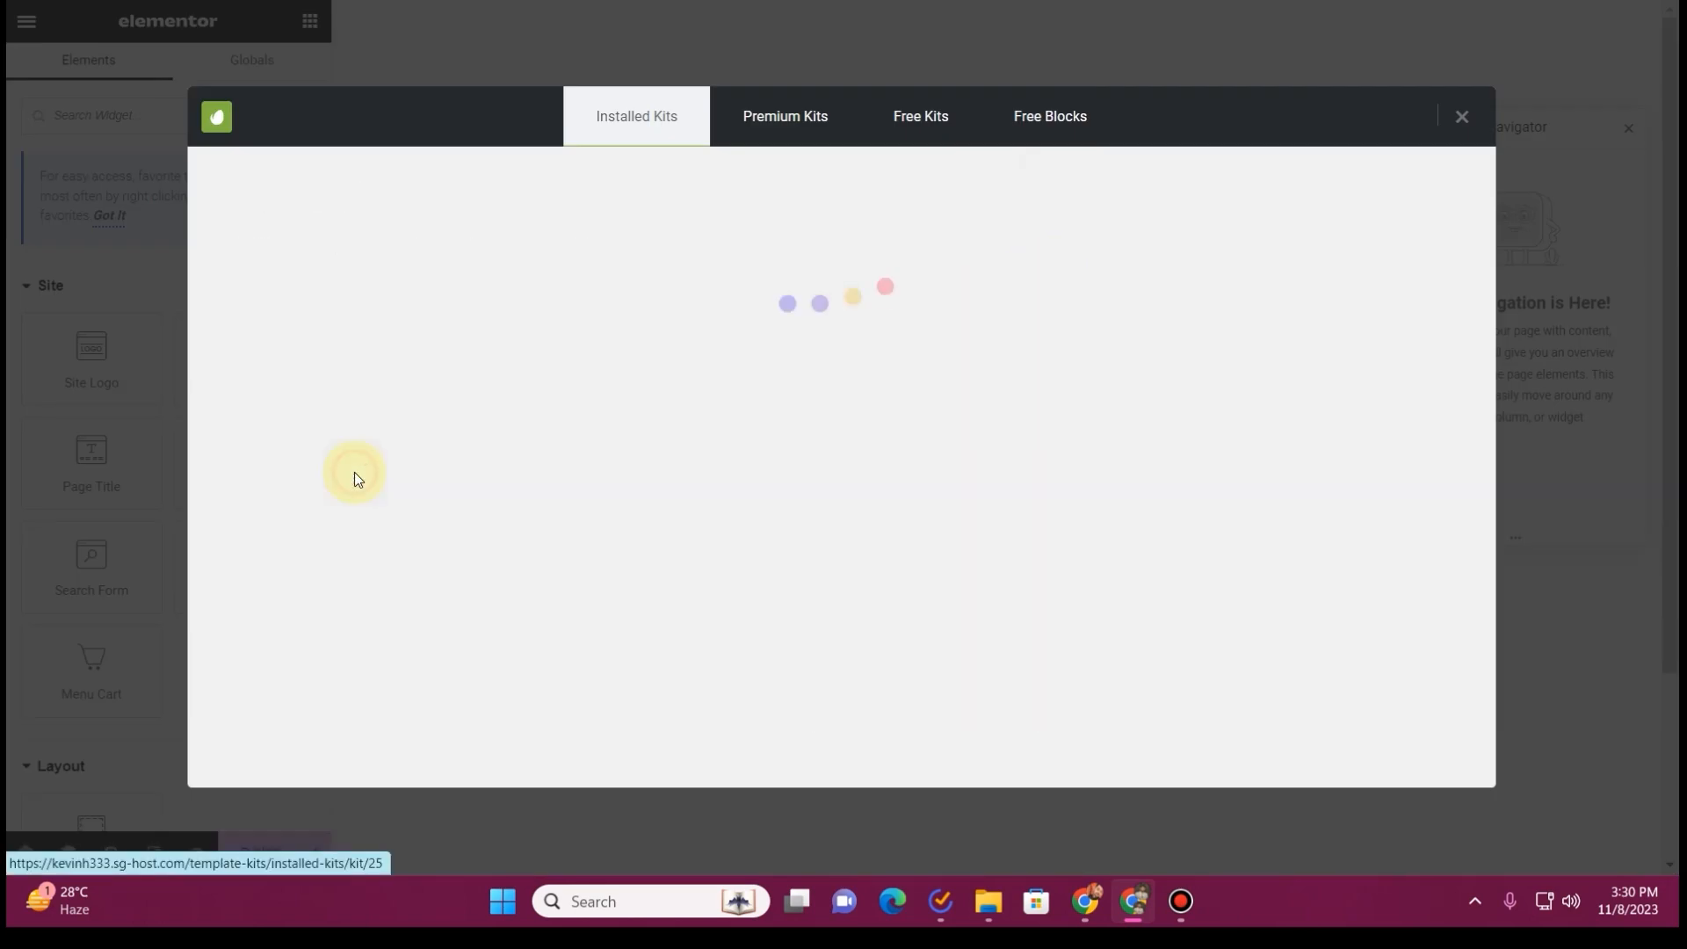
scroll(613, 452, "down", 1)
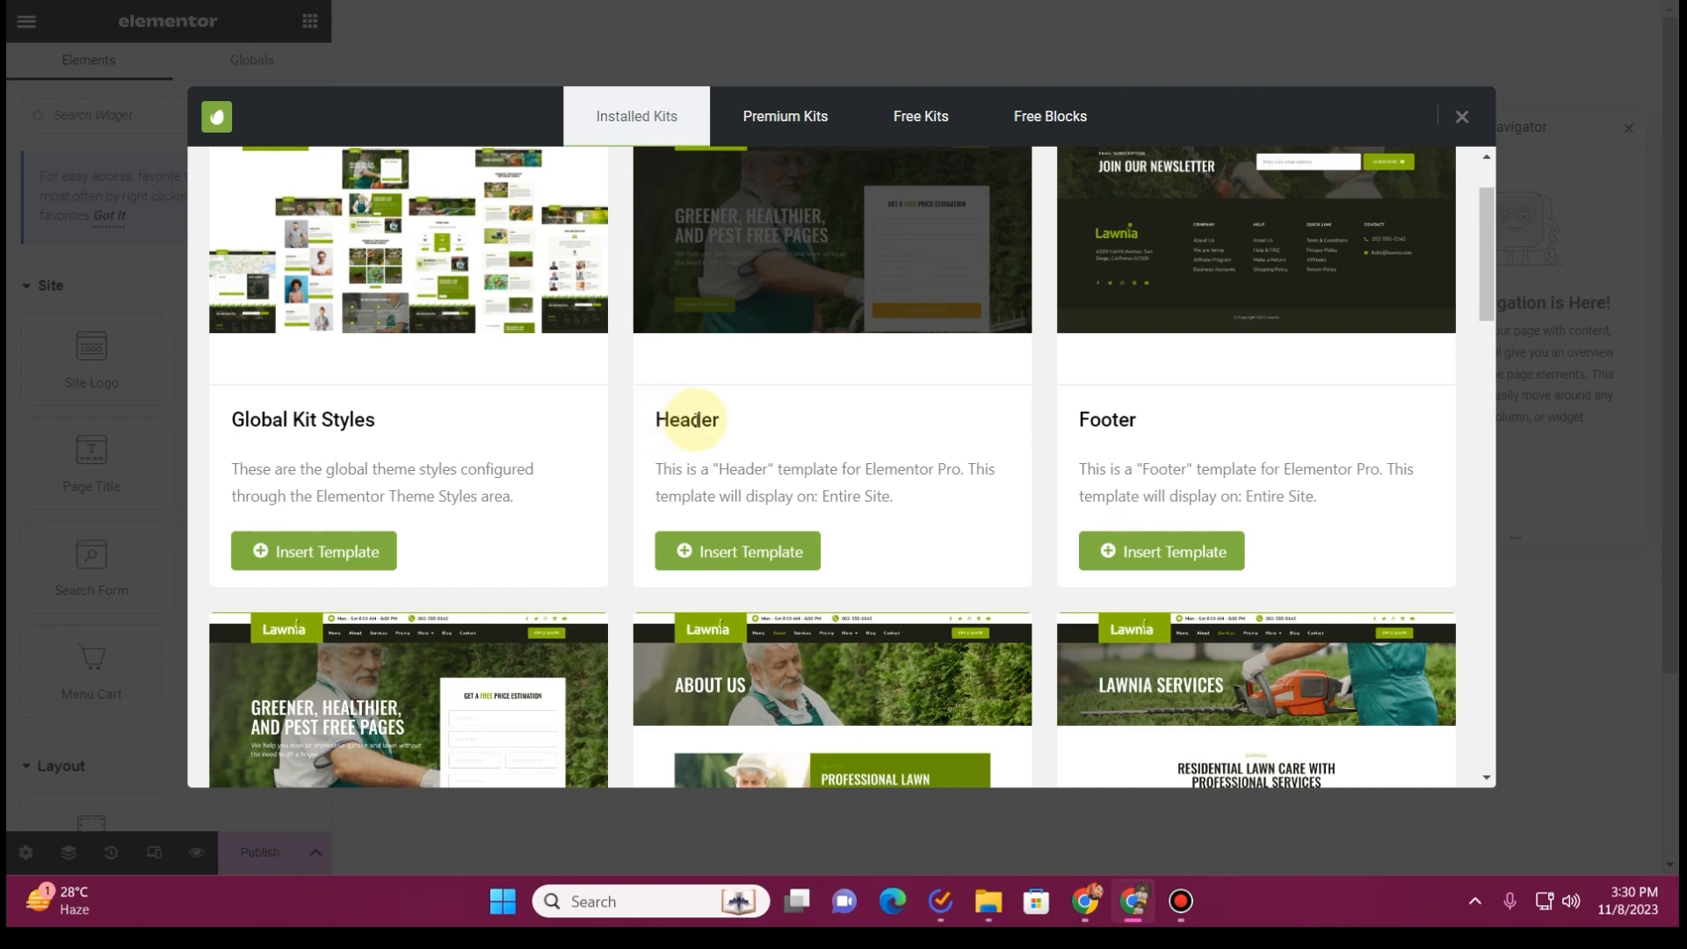
left_click(753, 553)
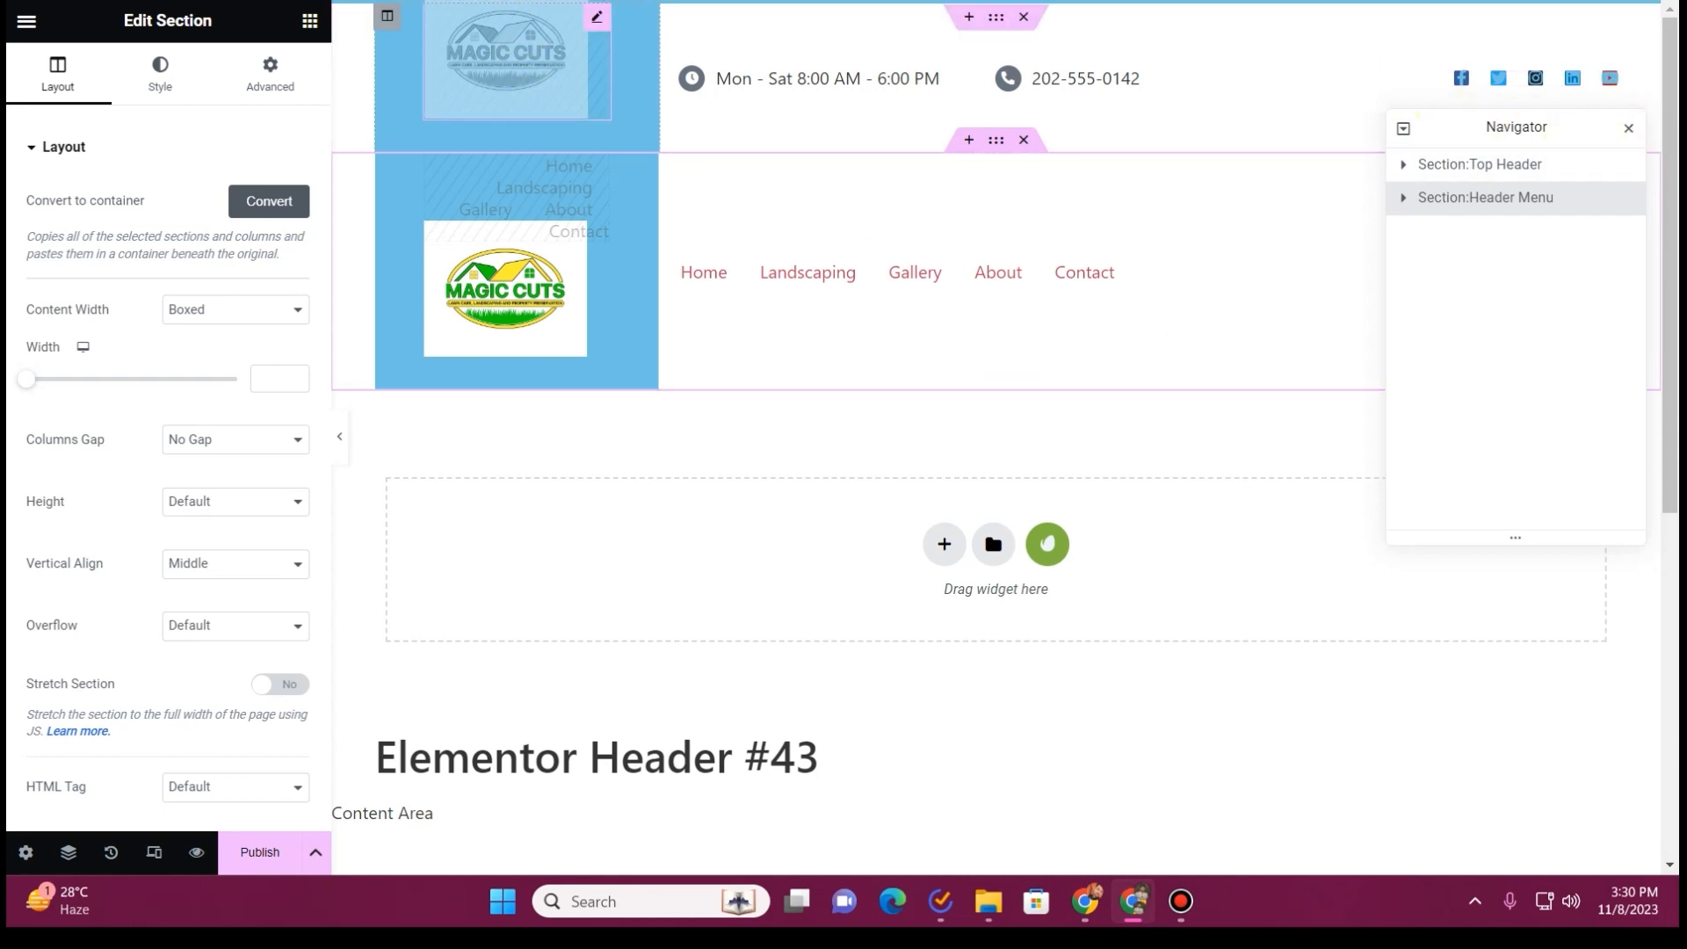
Exit the Elementor editor with This Post as the exit destination
left_click(34, 21)
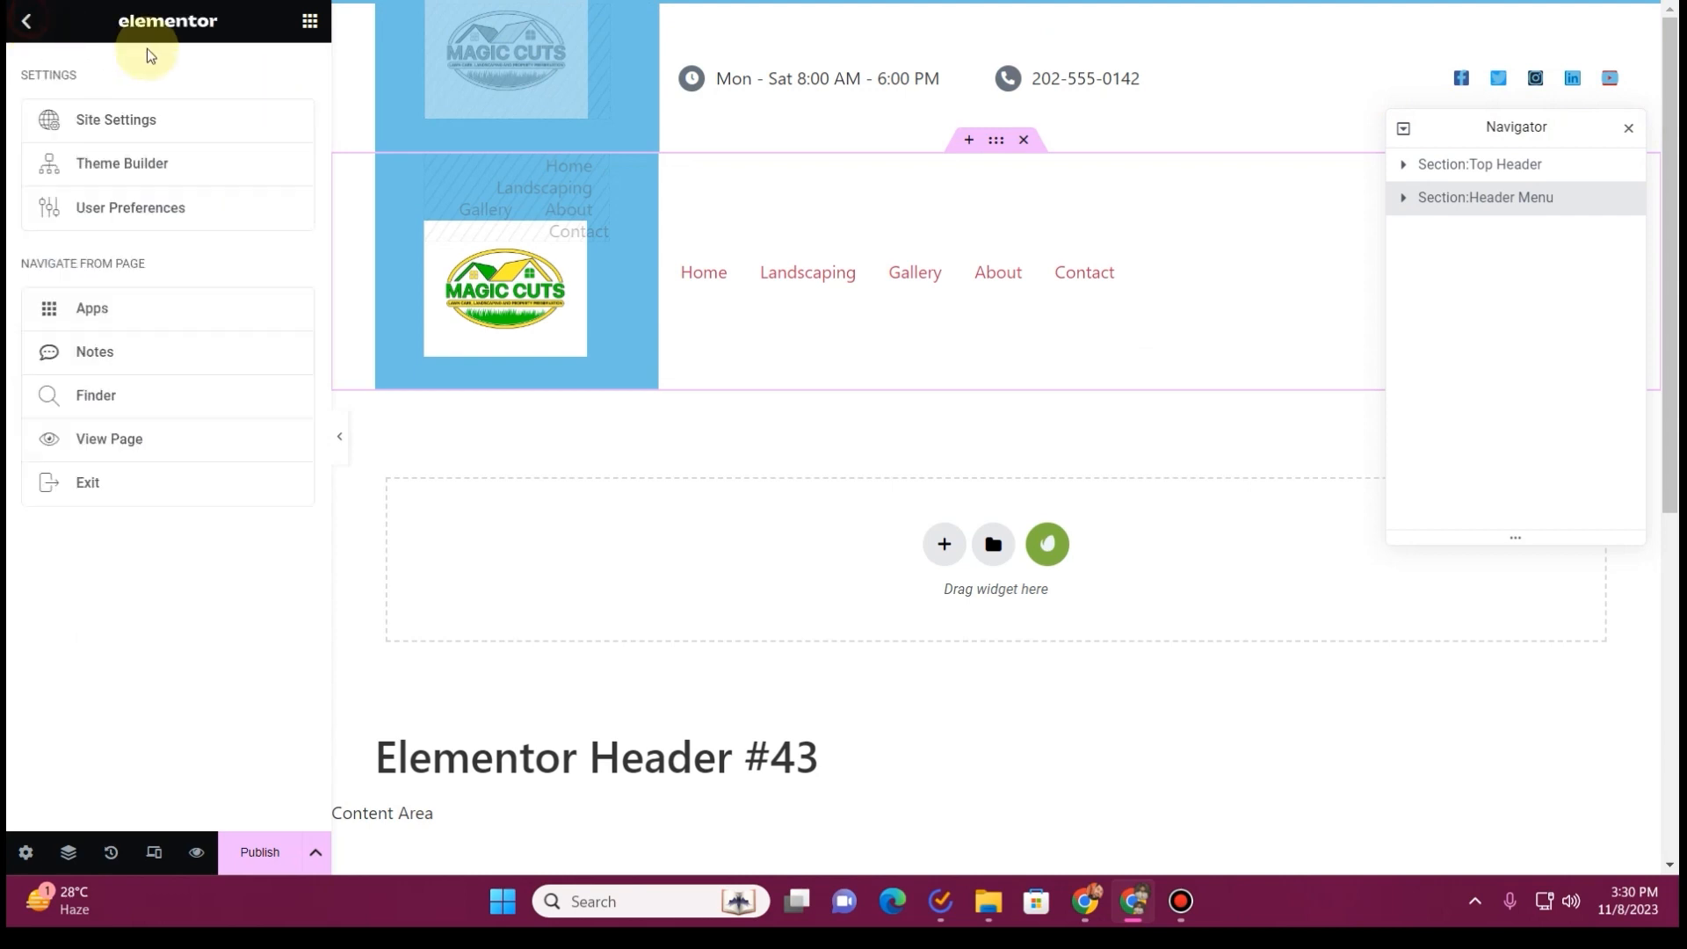
left_click(111, 502)
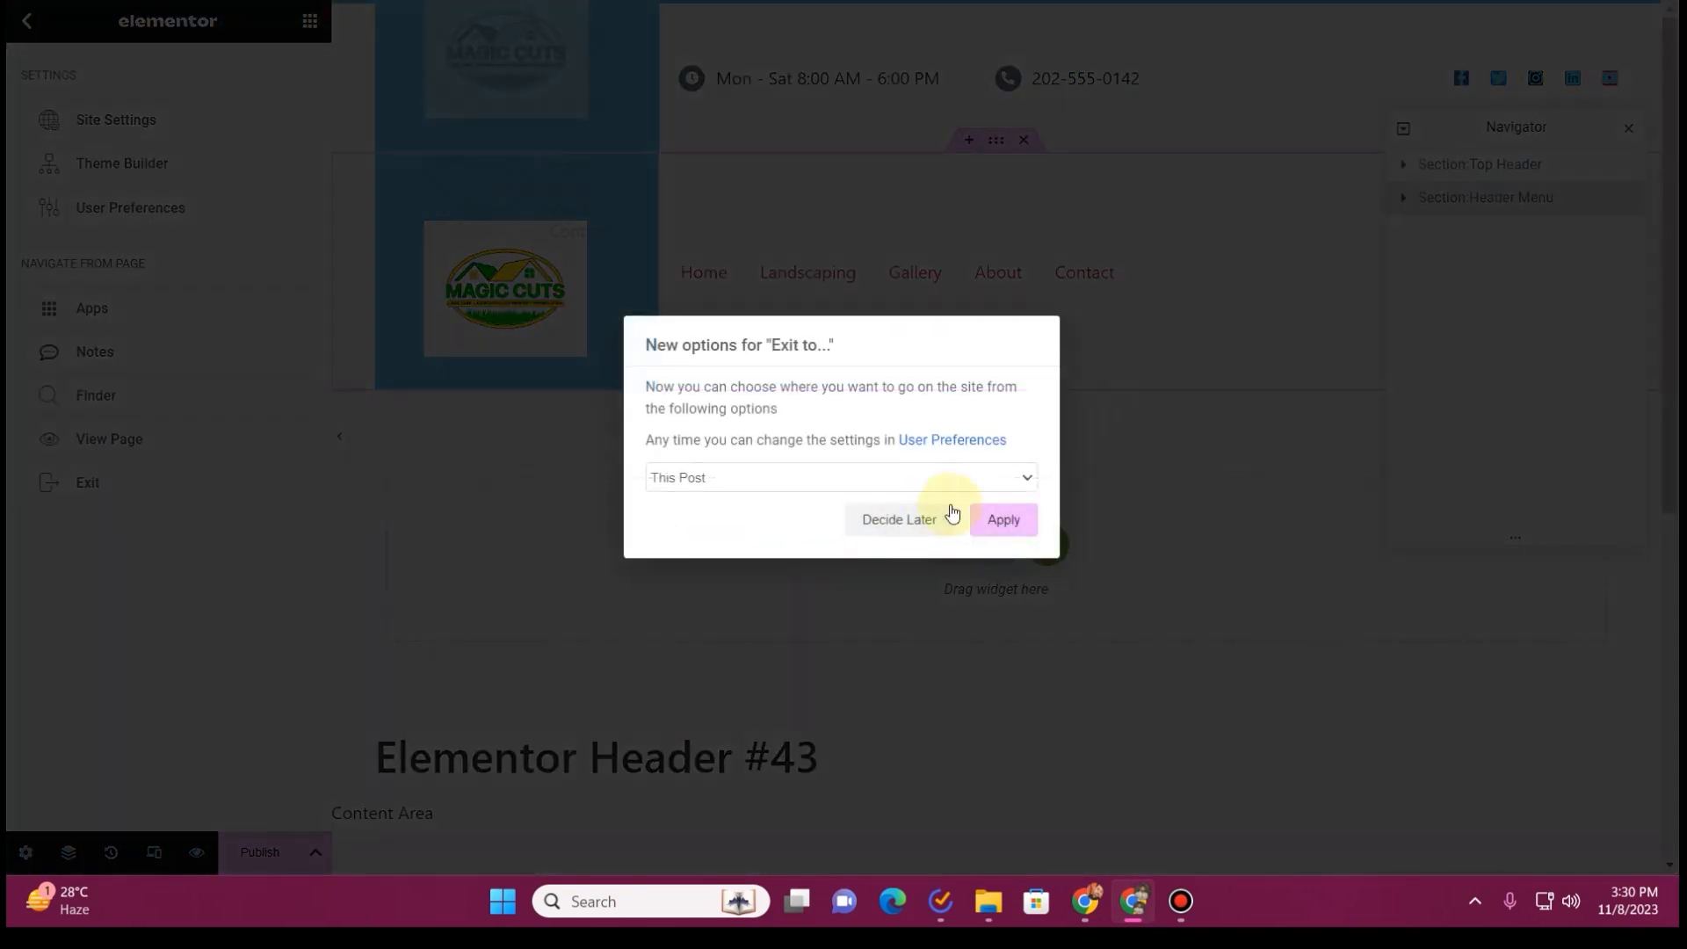
left_click(1022, 525)
left_click(948, 68)
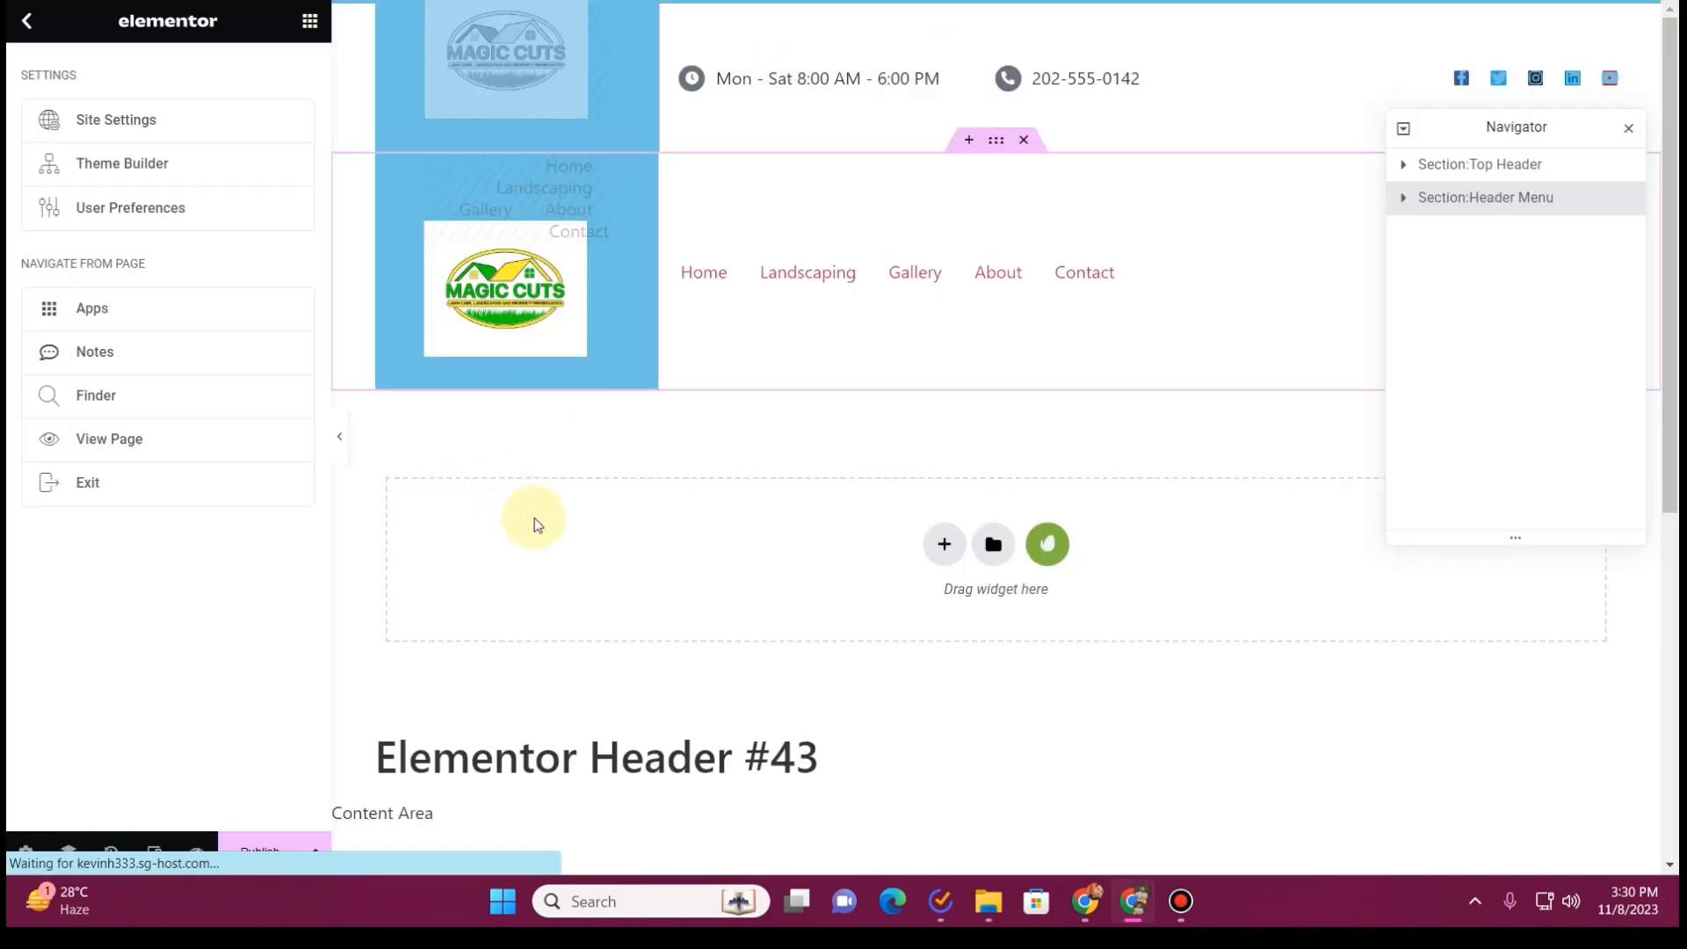
Import the Global Kit Styles template from the installed Lawnia kit
scroll(35, 580, "down", 3)
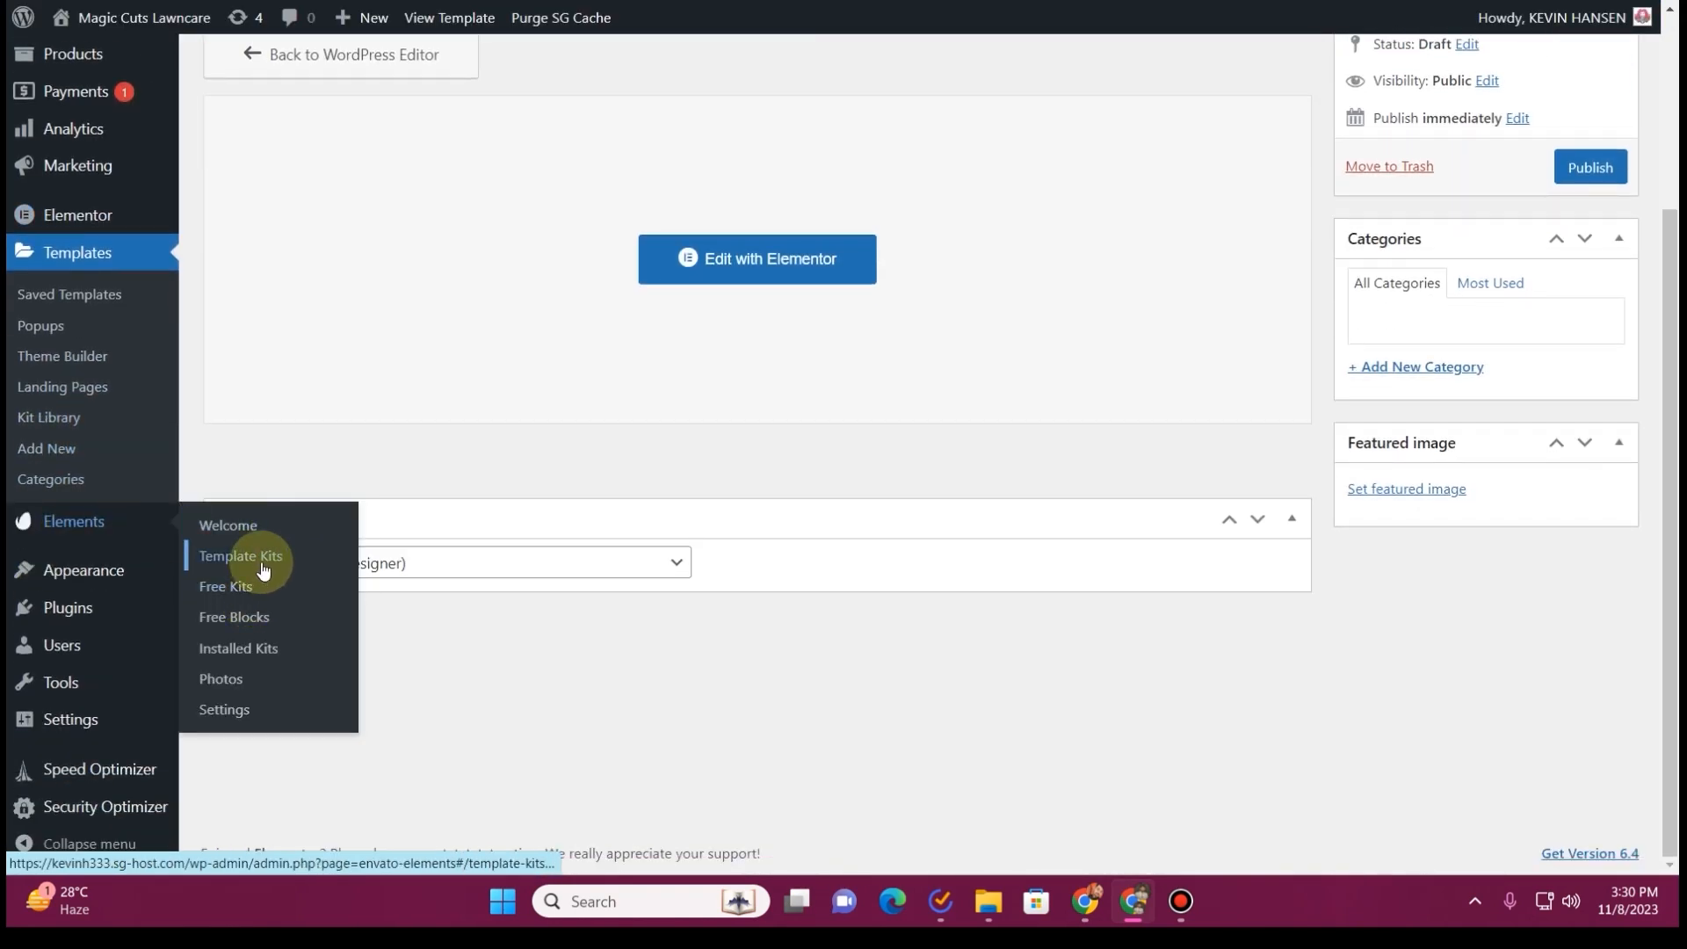
left_click(248, 654)
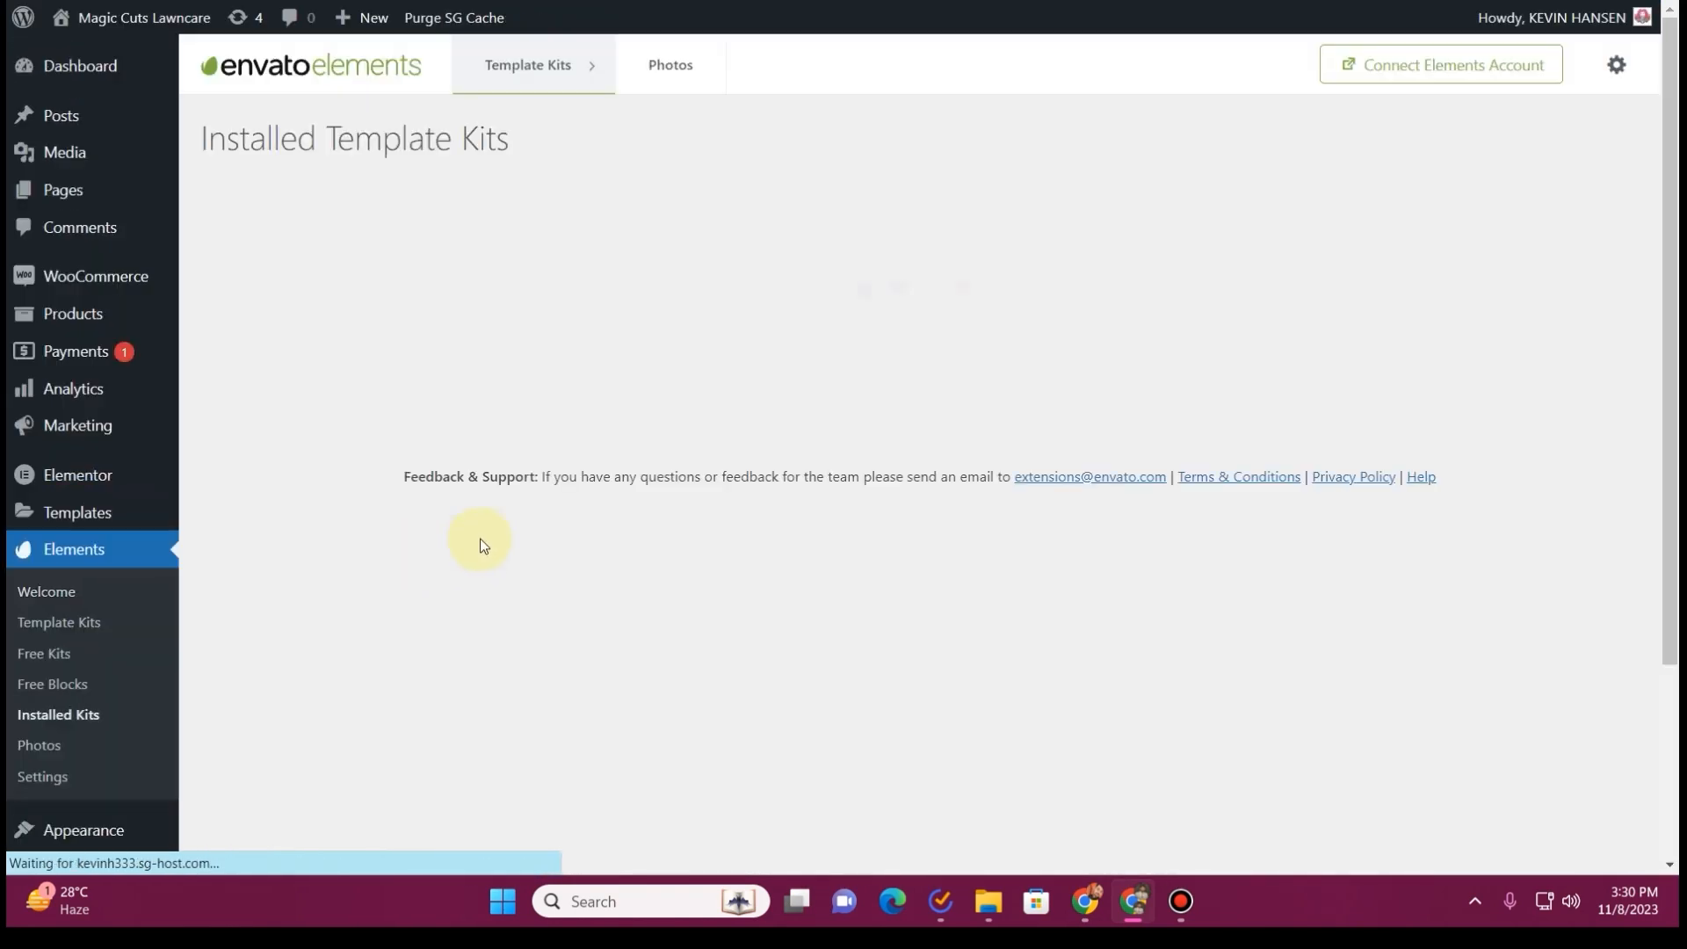
left_click(378, 340)
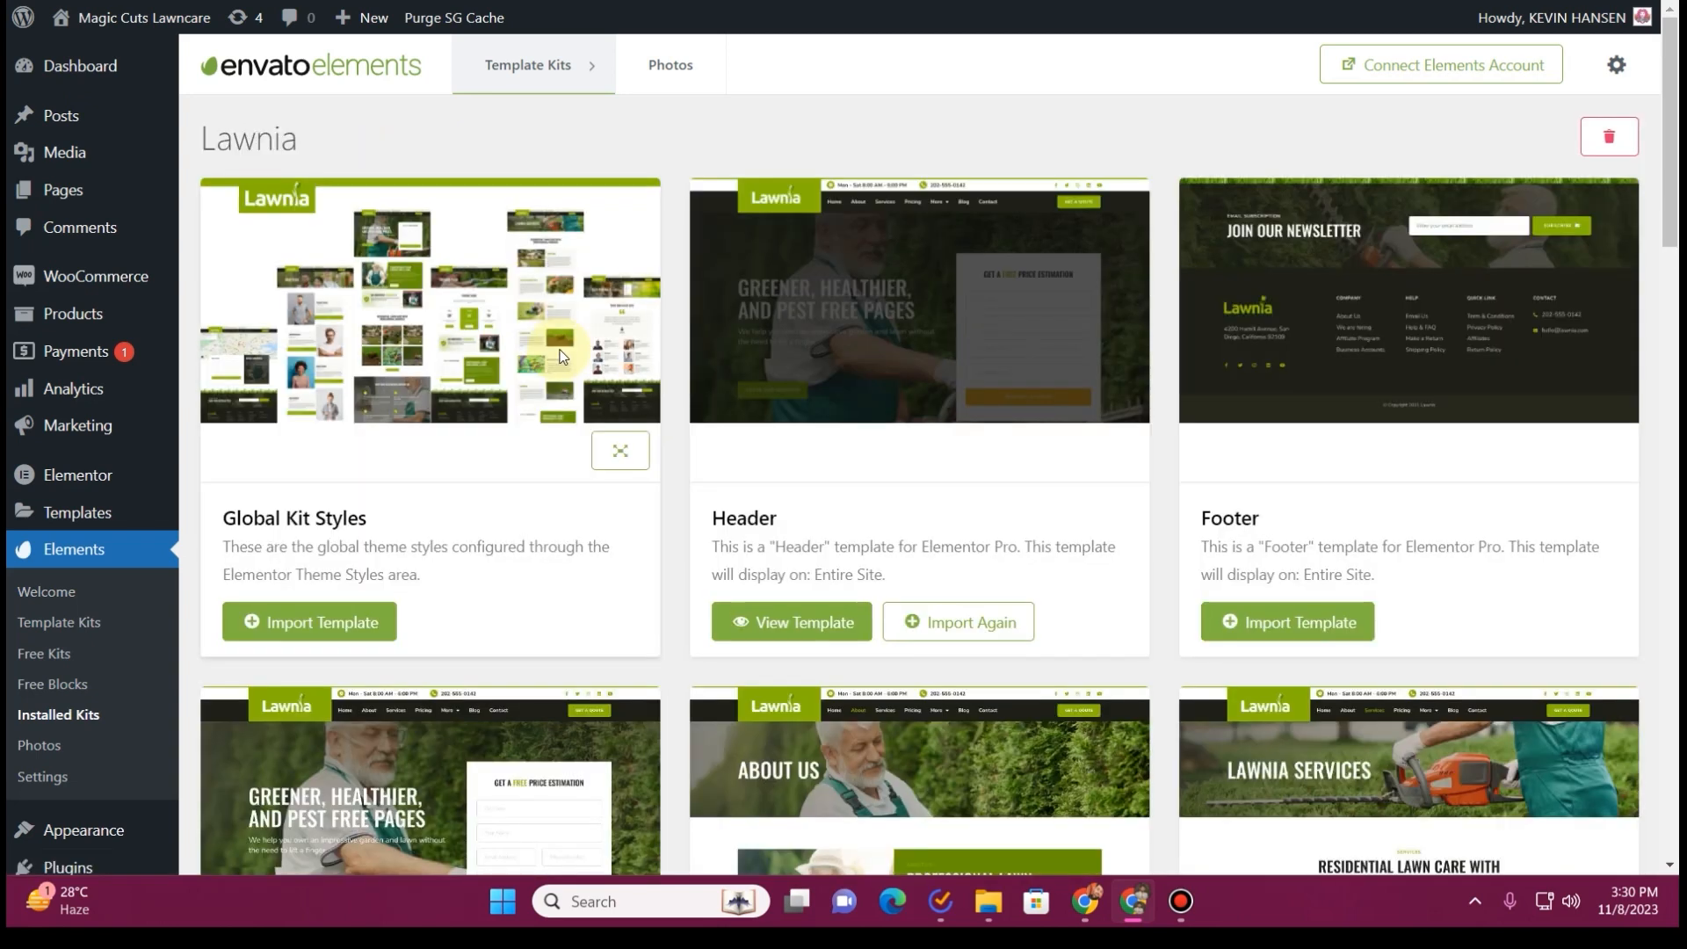
left_click(331, 622)
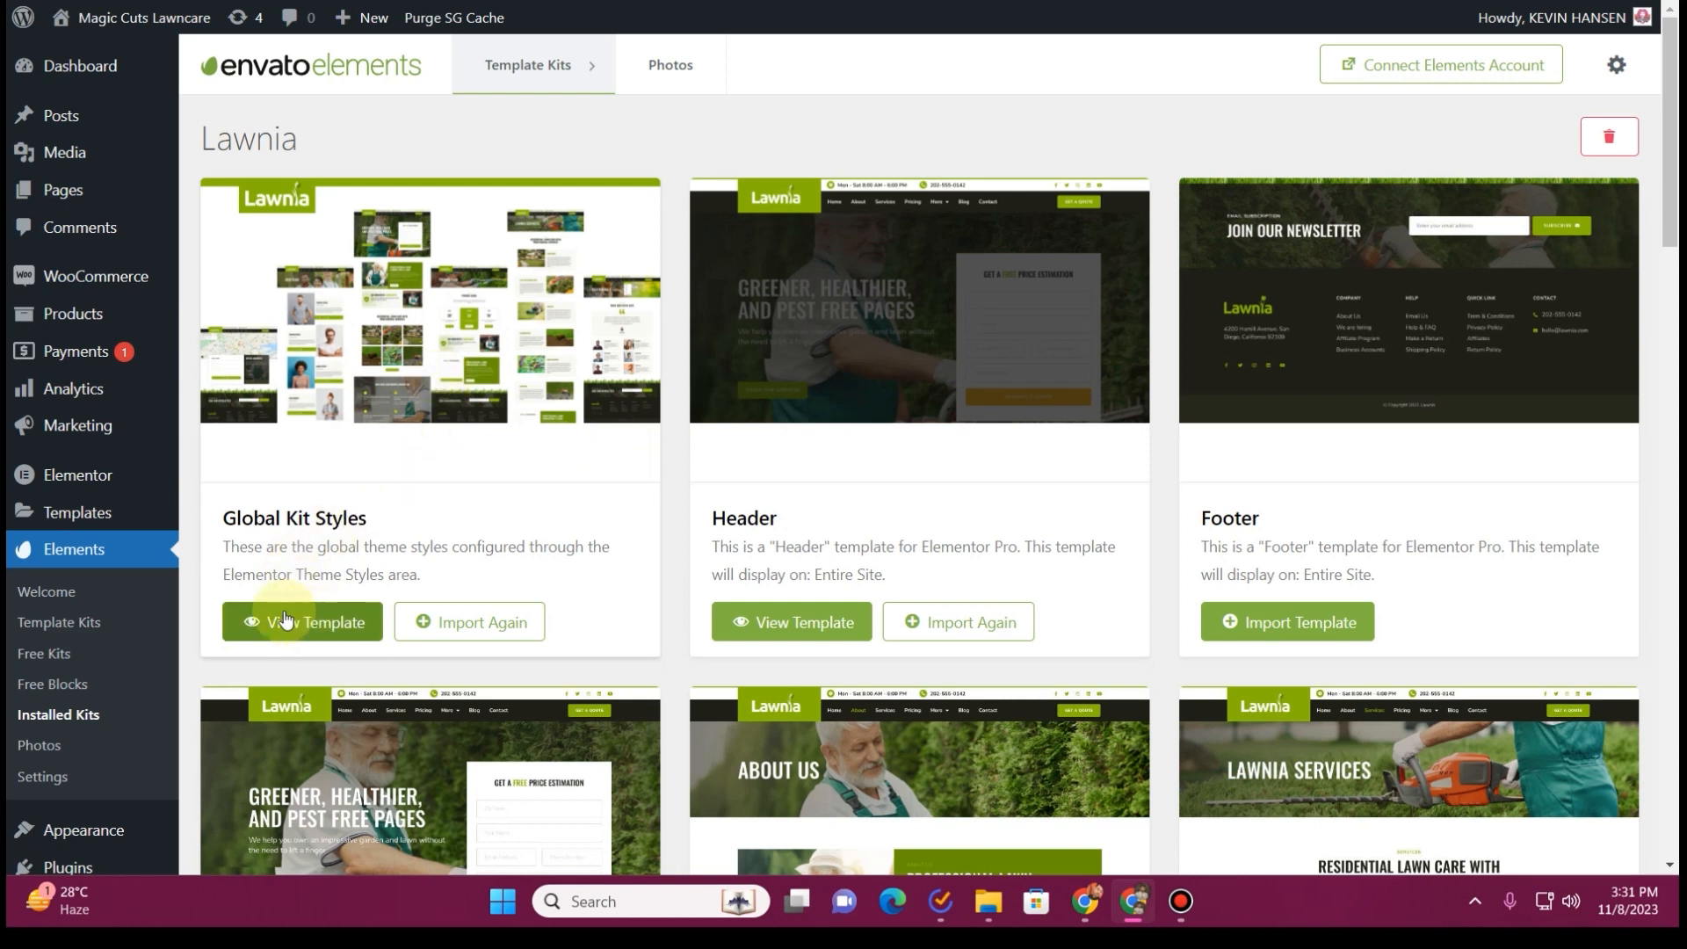
Move the draft Elementor Header #43 to the trash in the Theme Builder's header parts
mouse_move(62, 508)
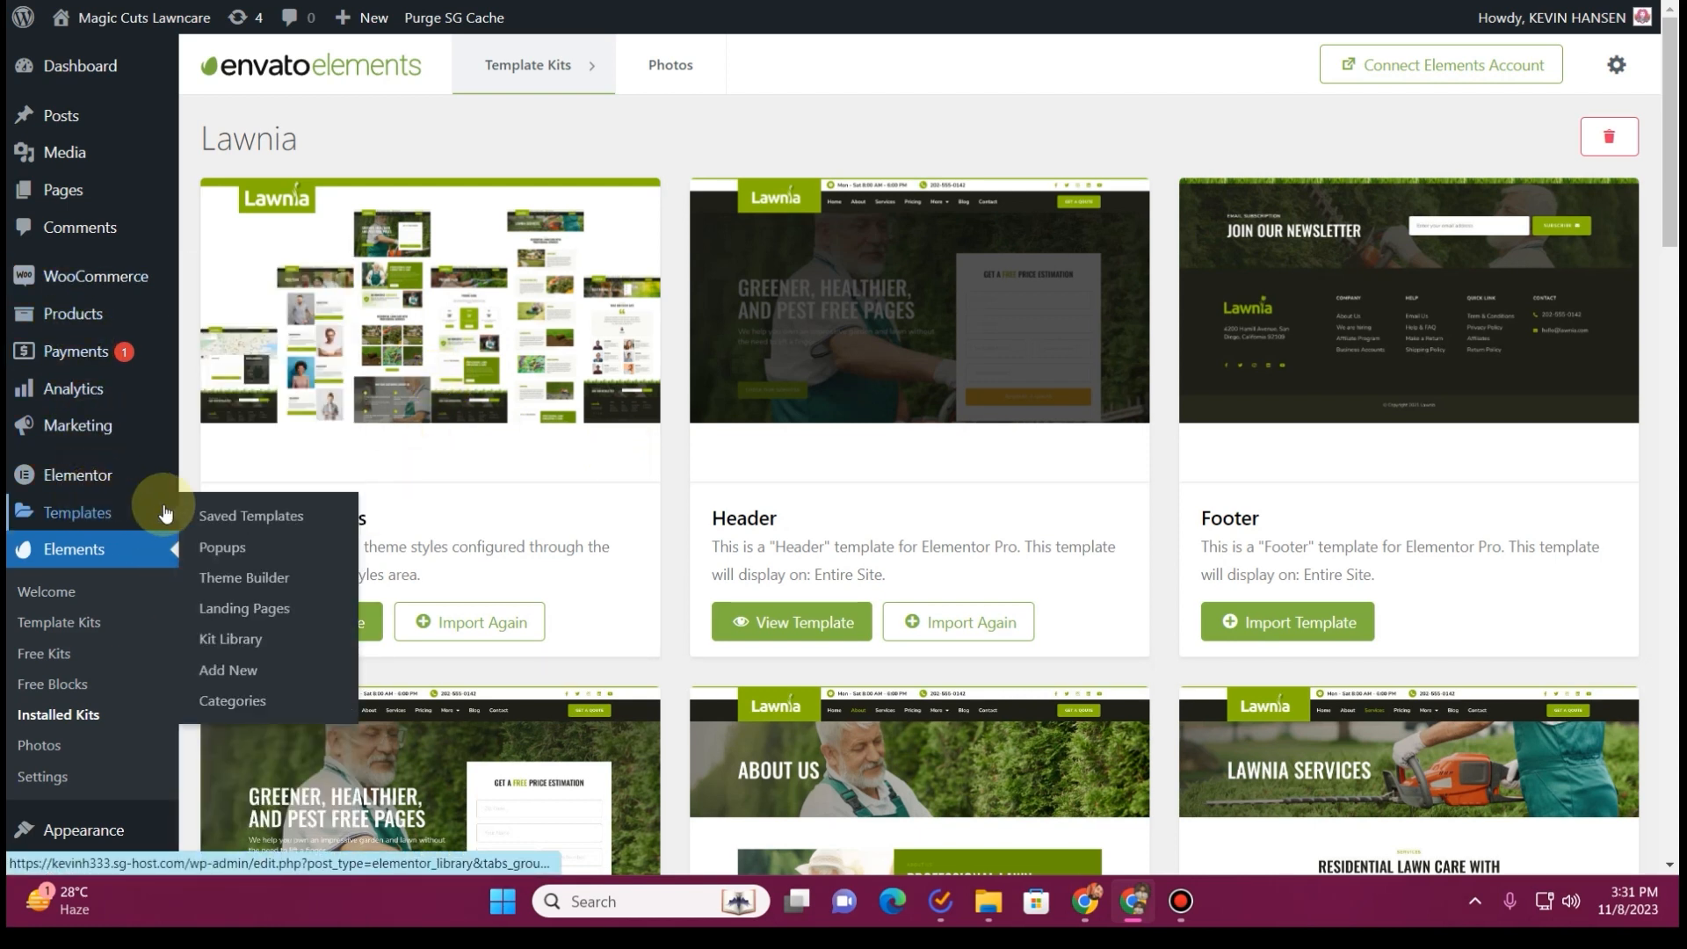
left_click(236, 576)
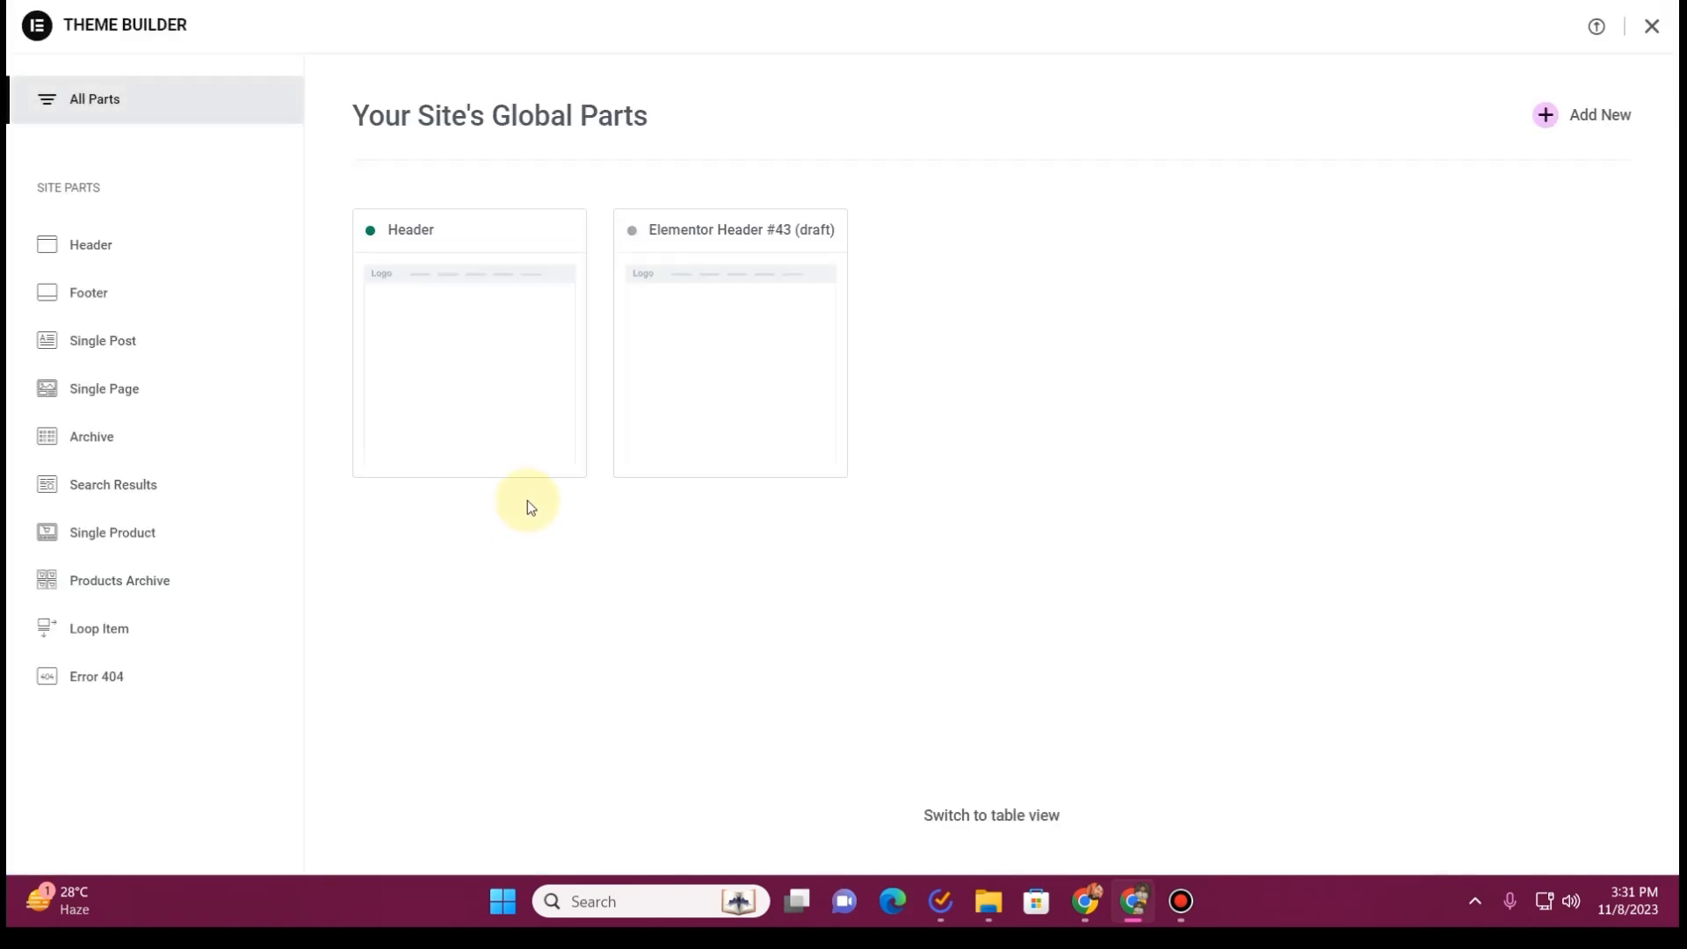
mouse_move(539, 319)
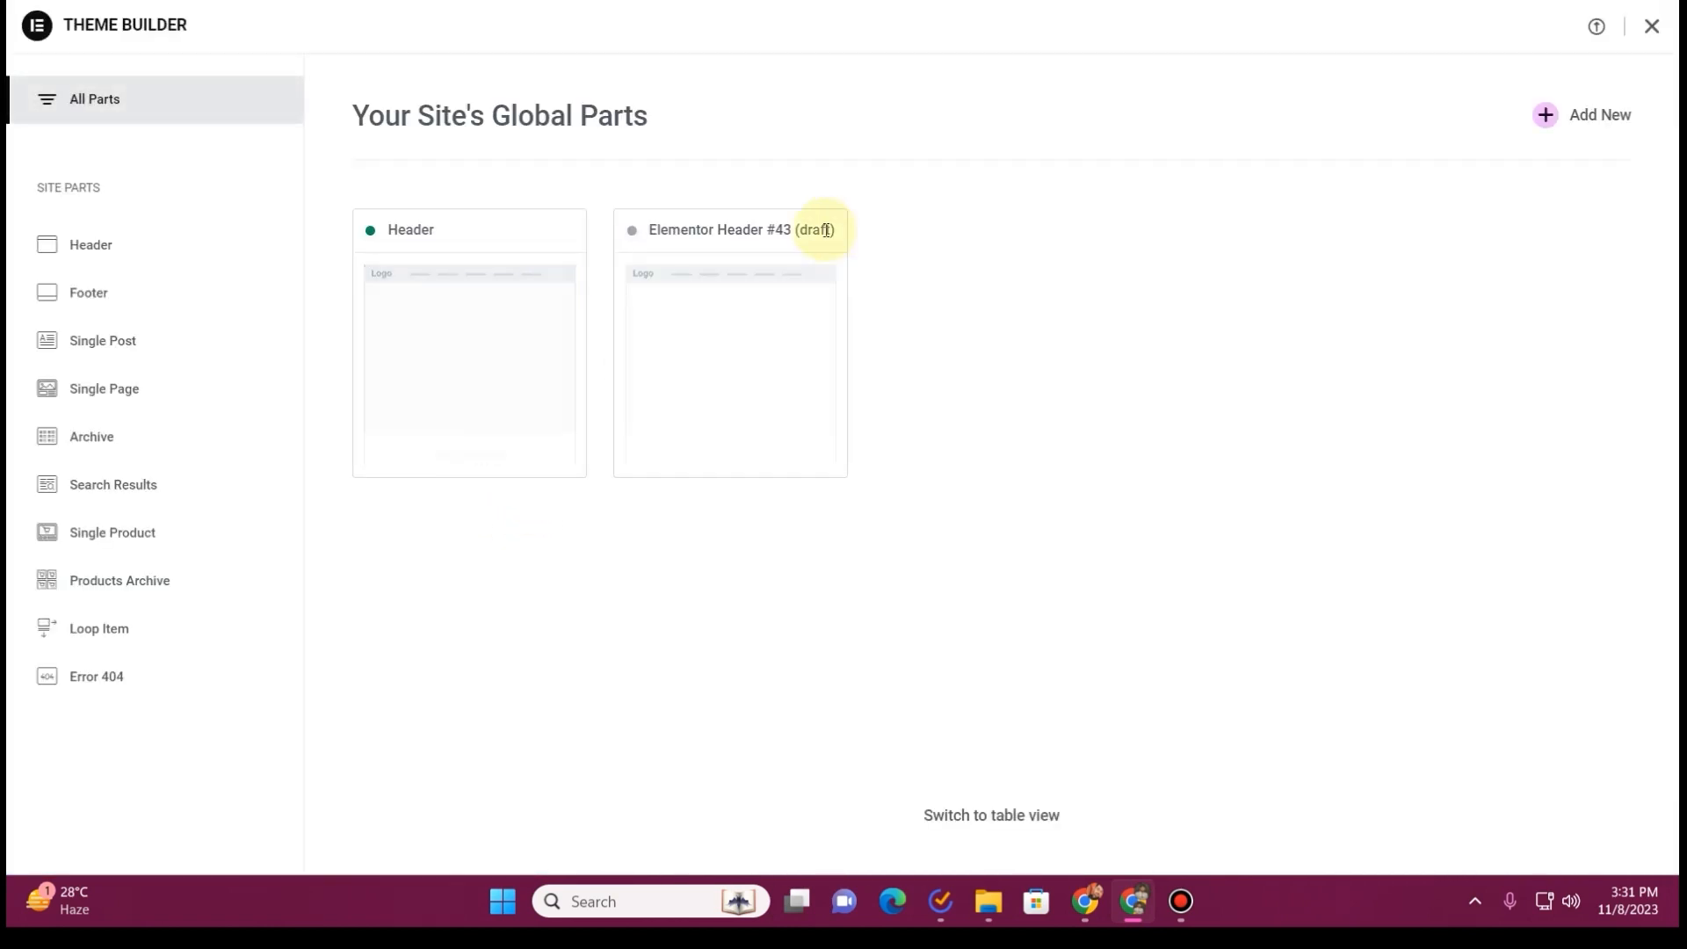
left_click(81, 246)
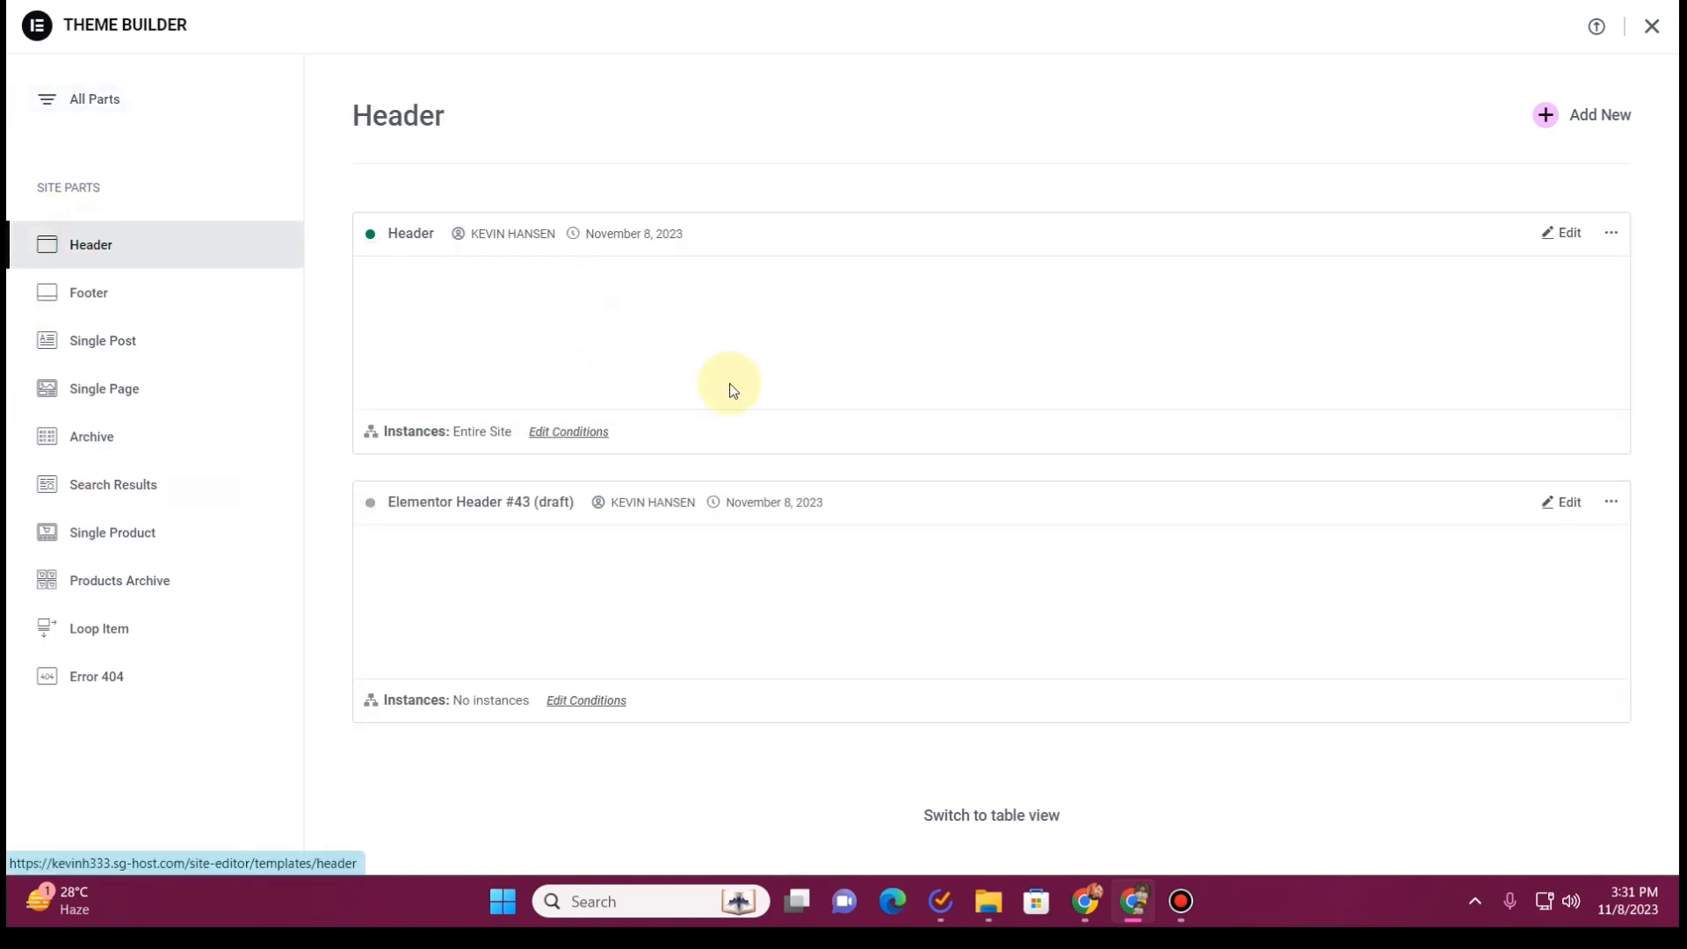
left_click(1612, 503)
left_click(1601, 569)
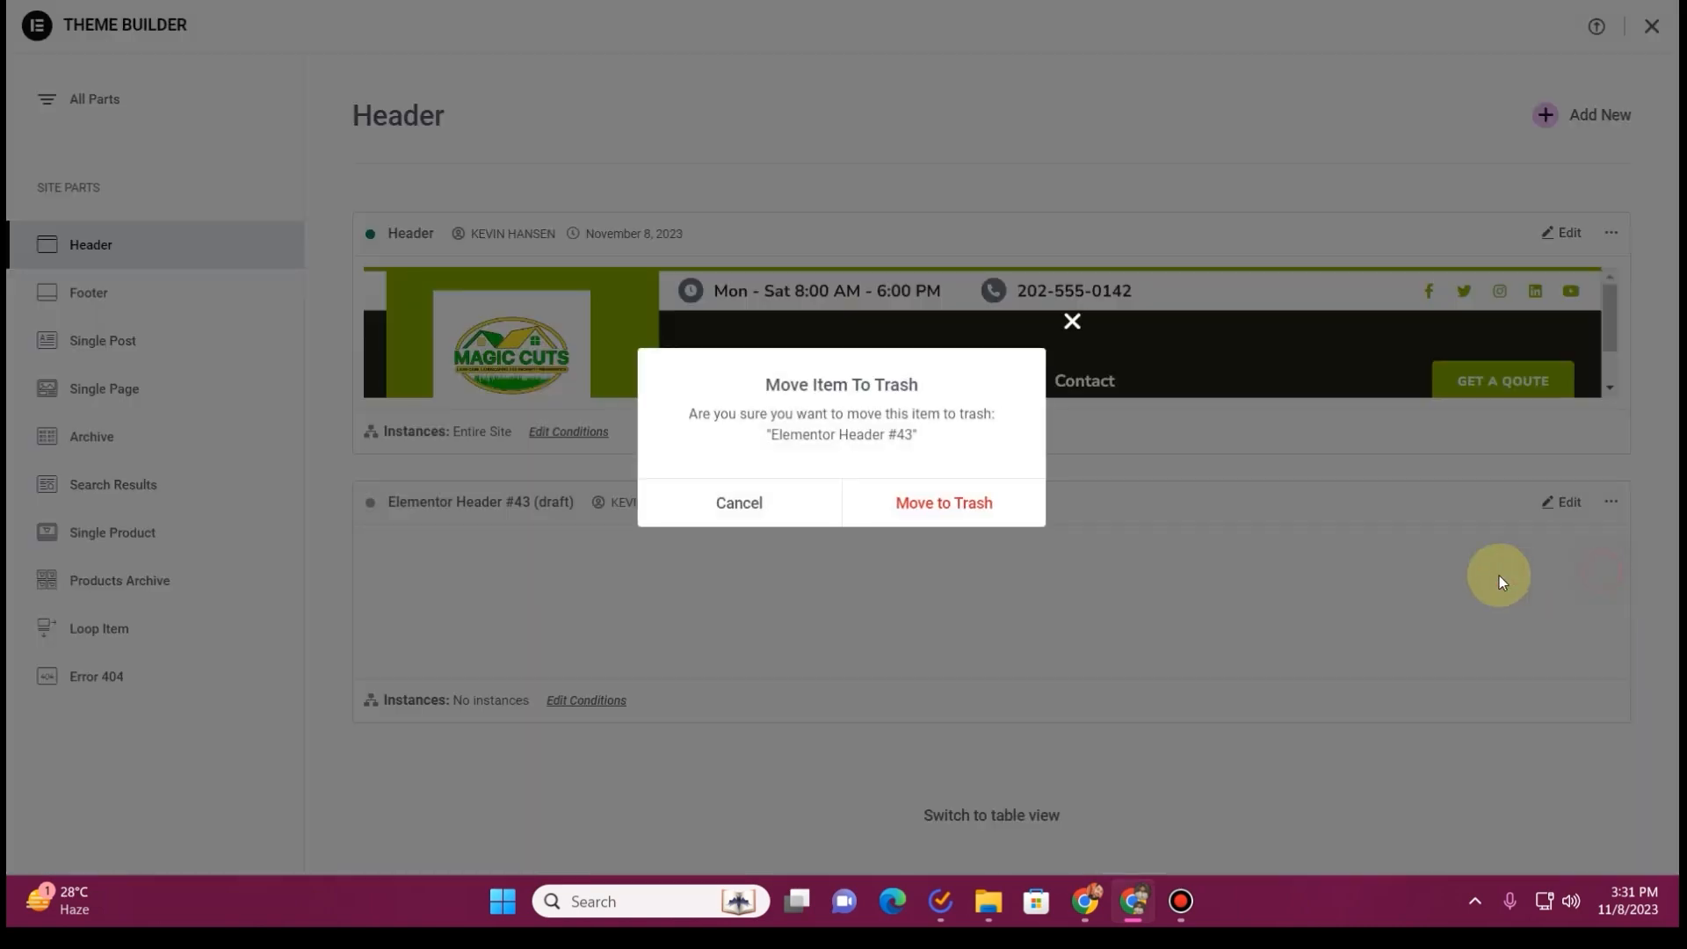
left_click(1010, 525)
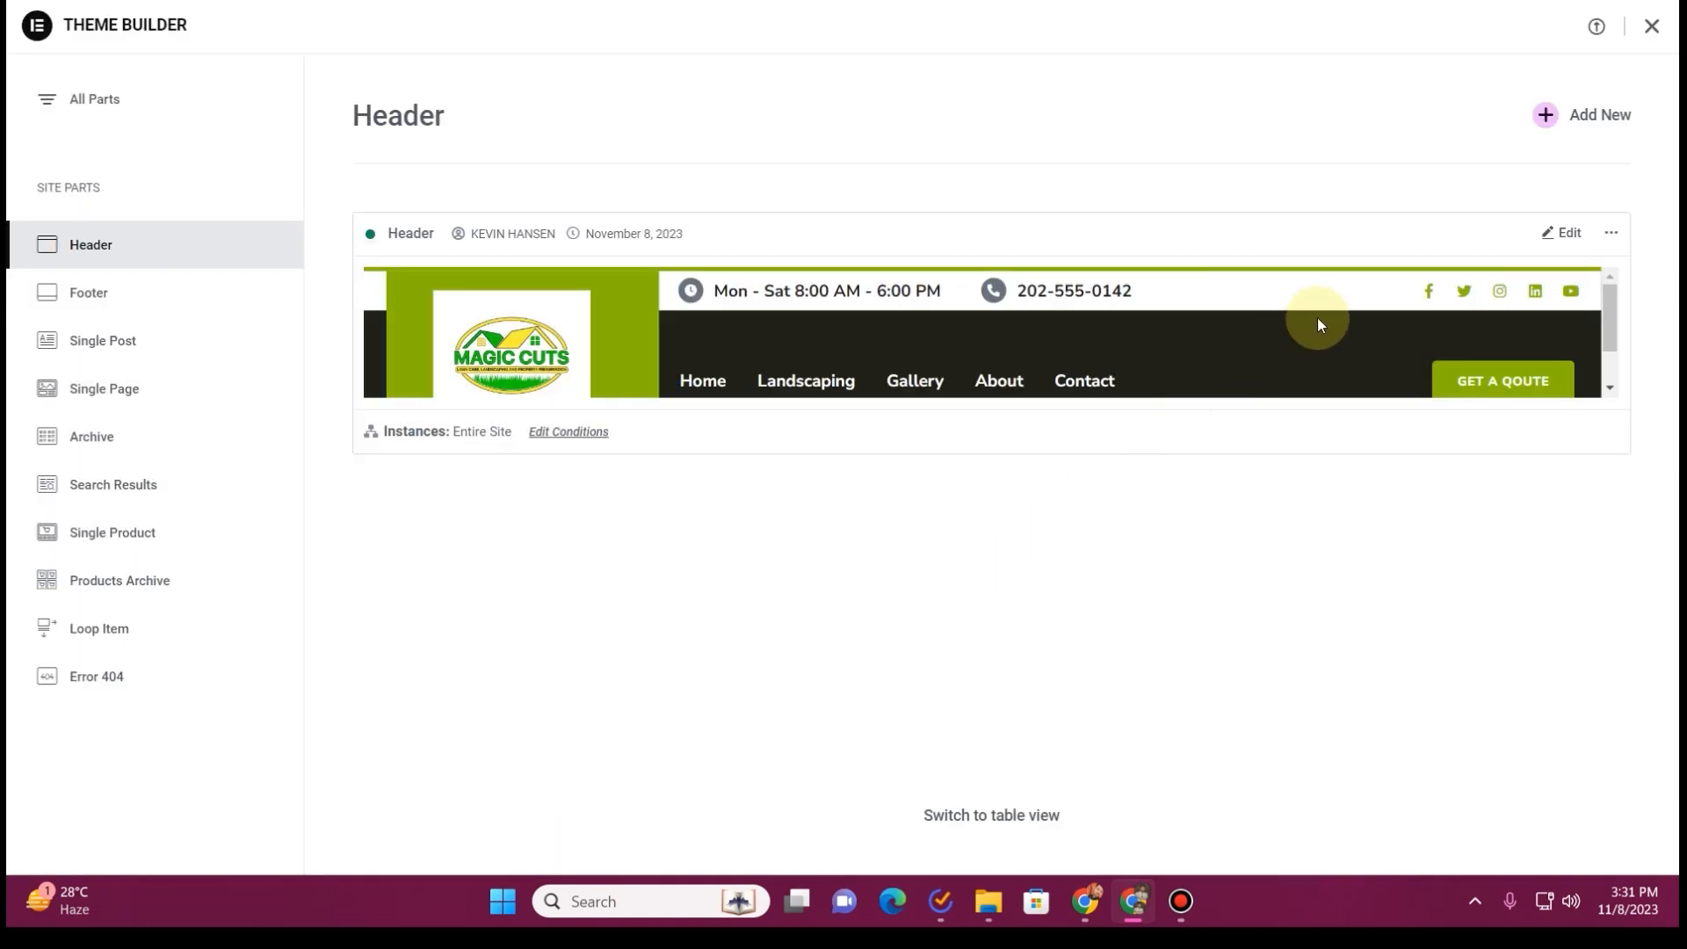
Open the Entire Site header template for editing and close the Navigator
left_click(1561, 233)
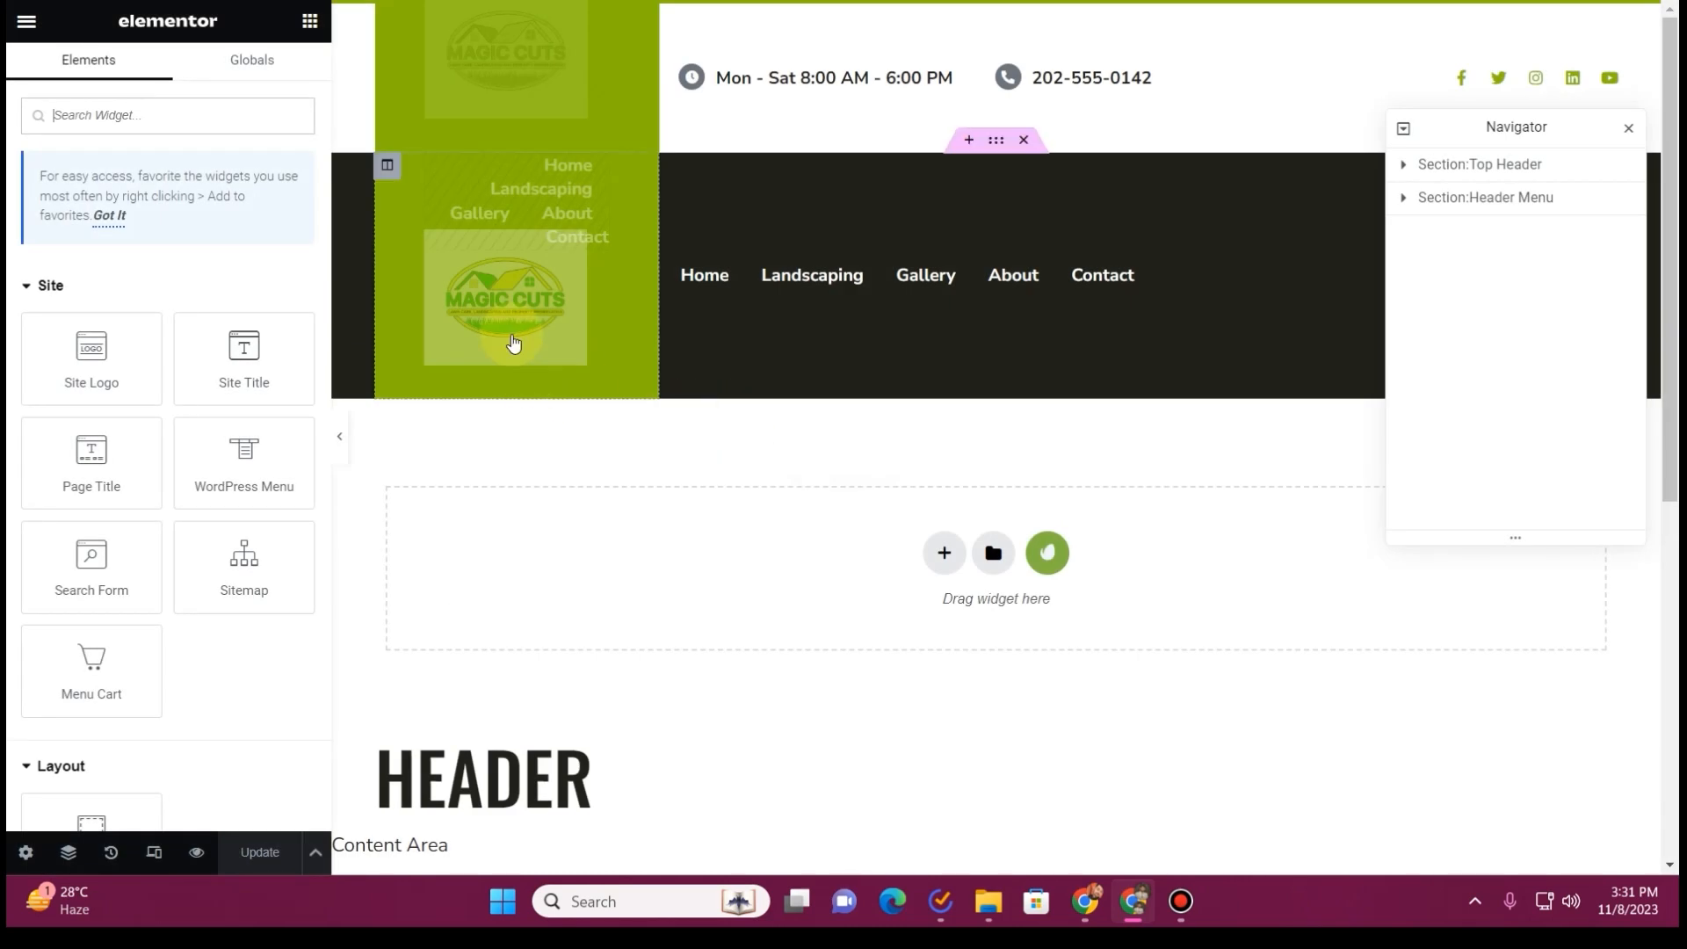
left_click(526, 72)
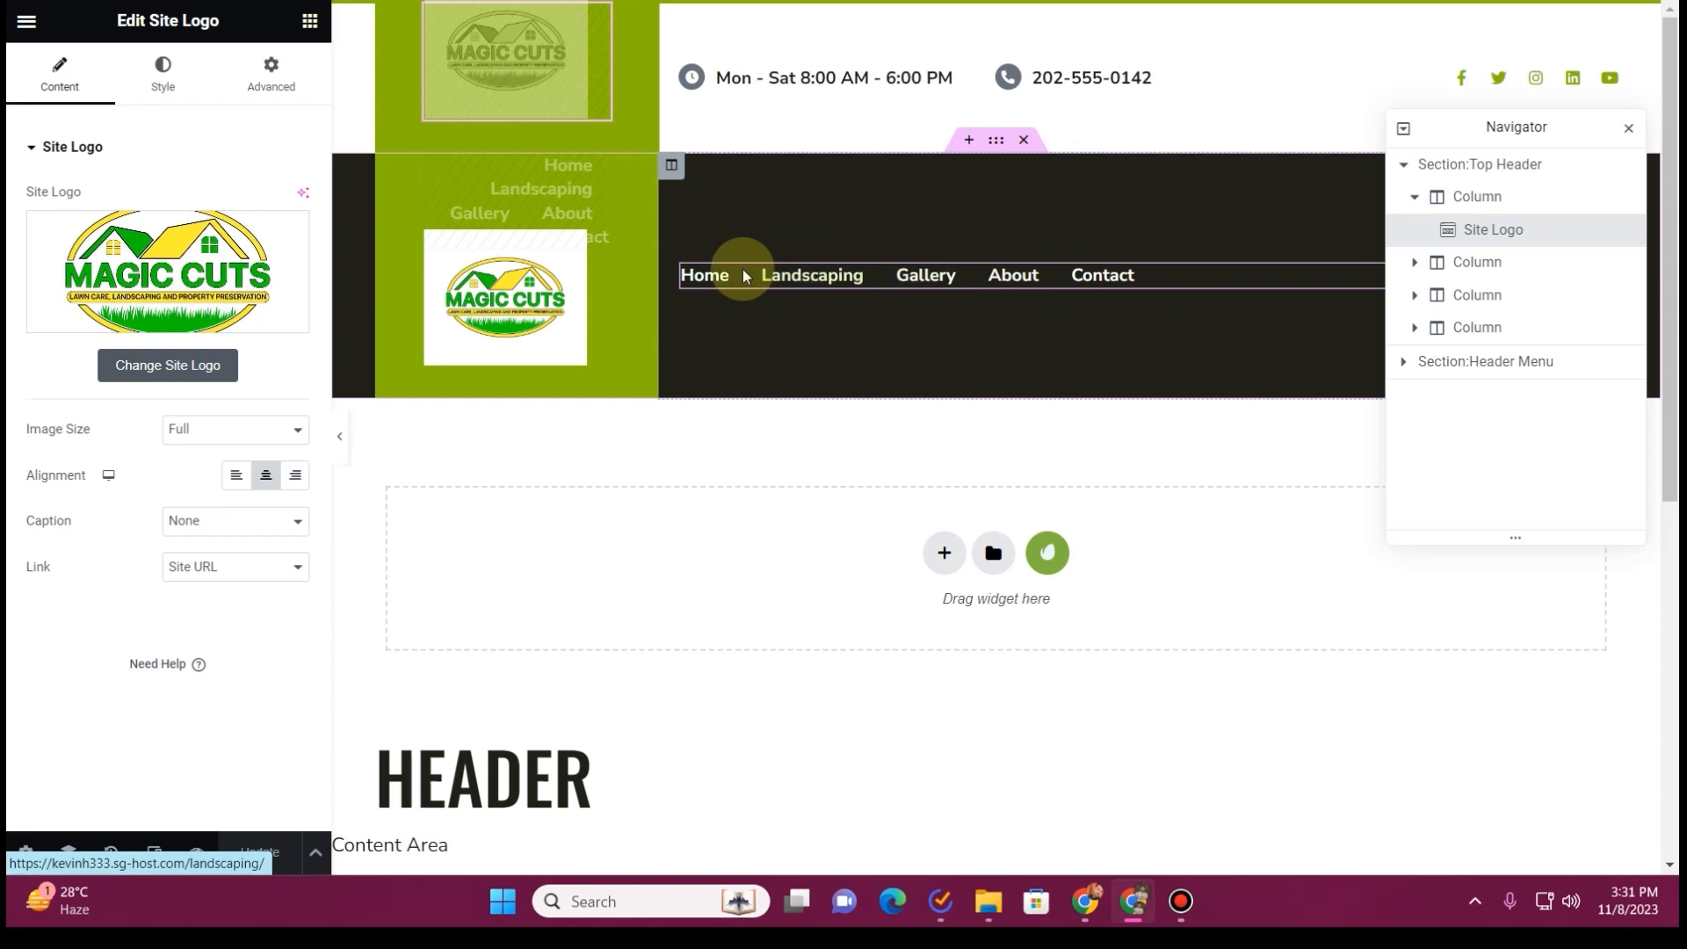
left_click(1630, 132)
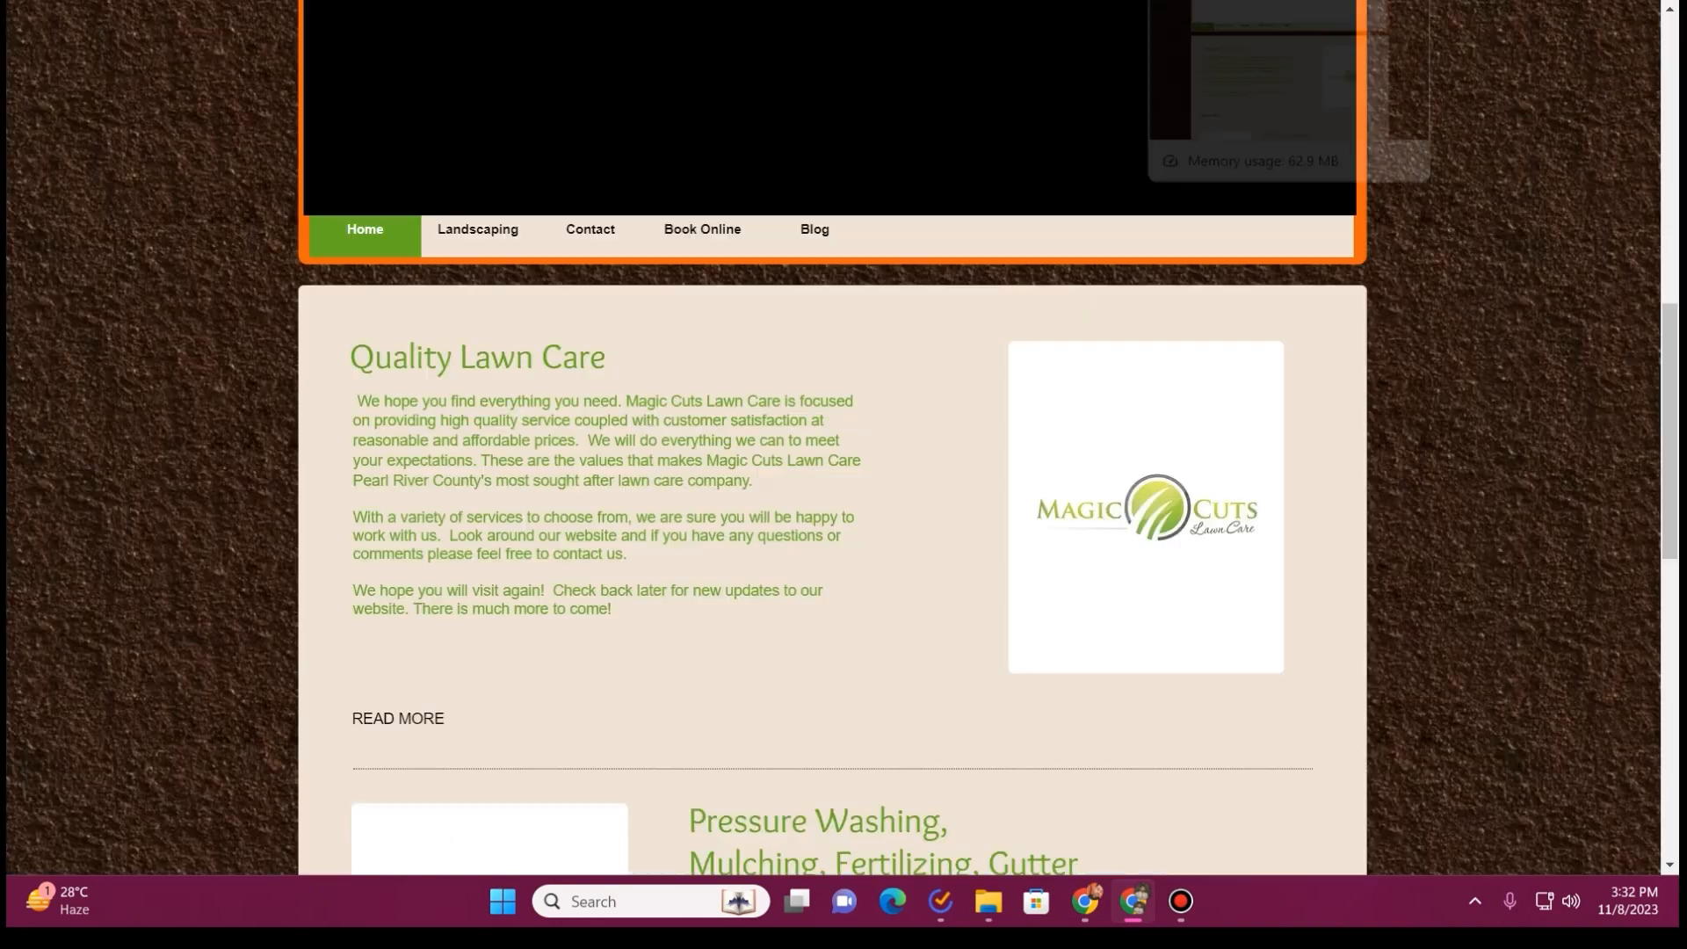
Replace the header's phone number with the one copied from the old website and give it a matching tel link
scroll(655, 479, "up", 8)
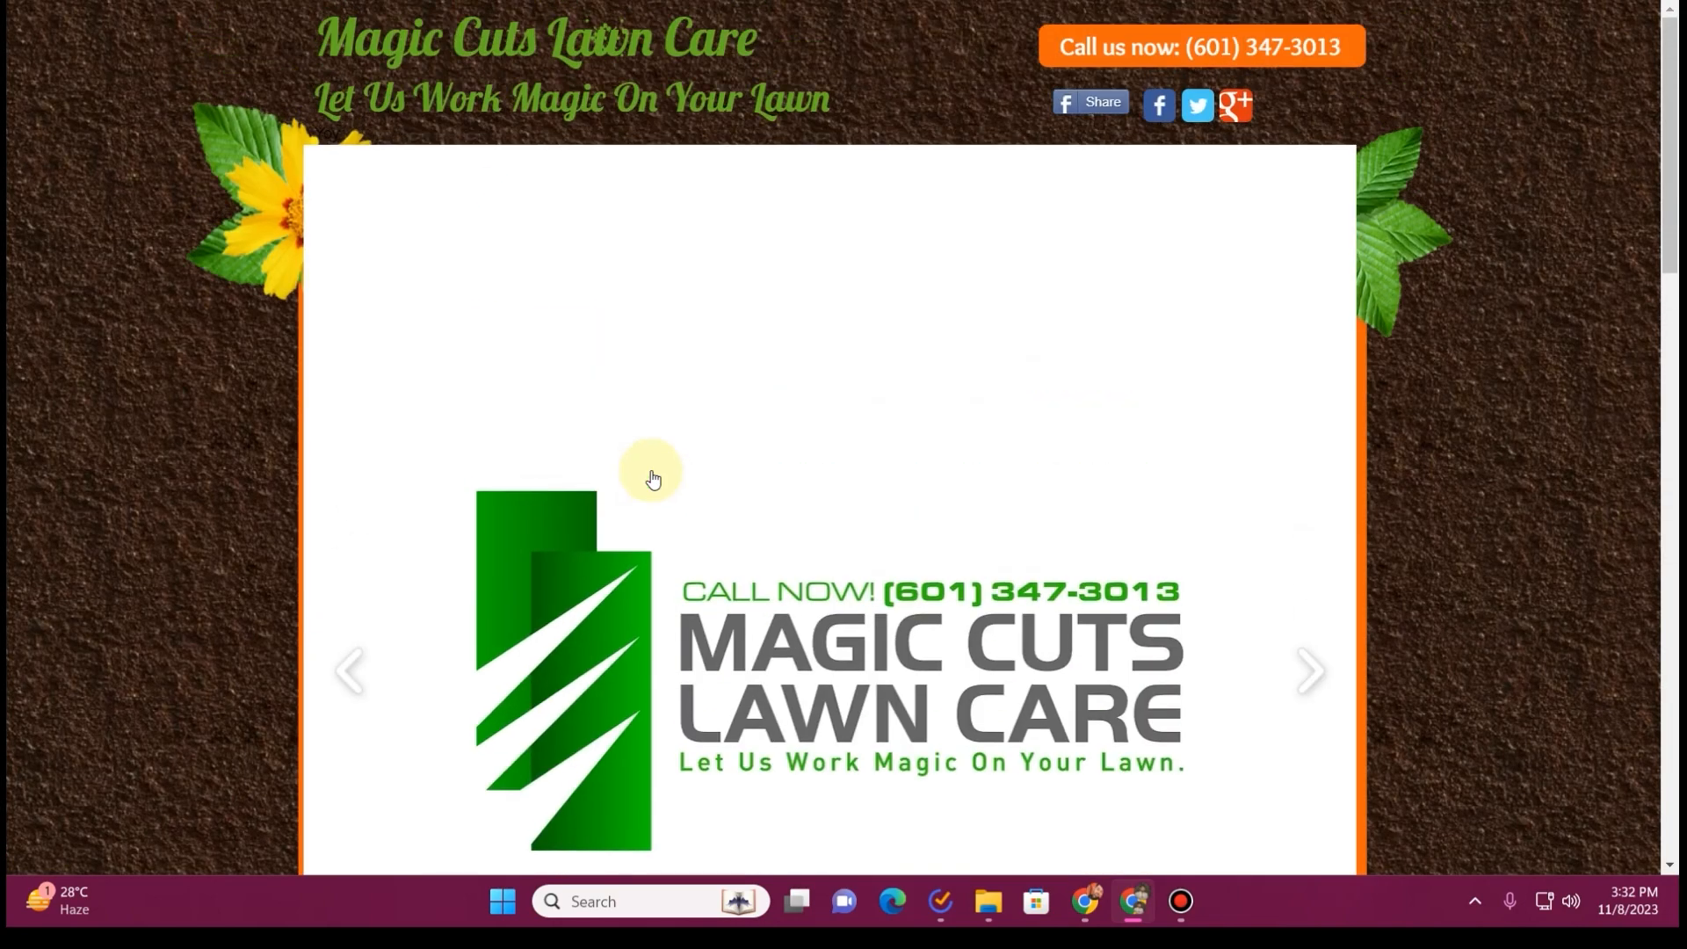
left_click_drag(1343, 47, 1185, 48)
key("ctrl+c")
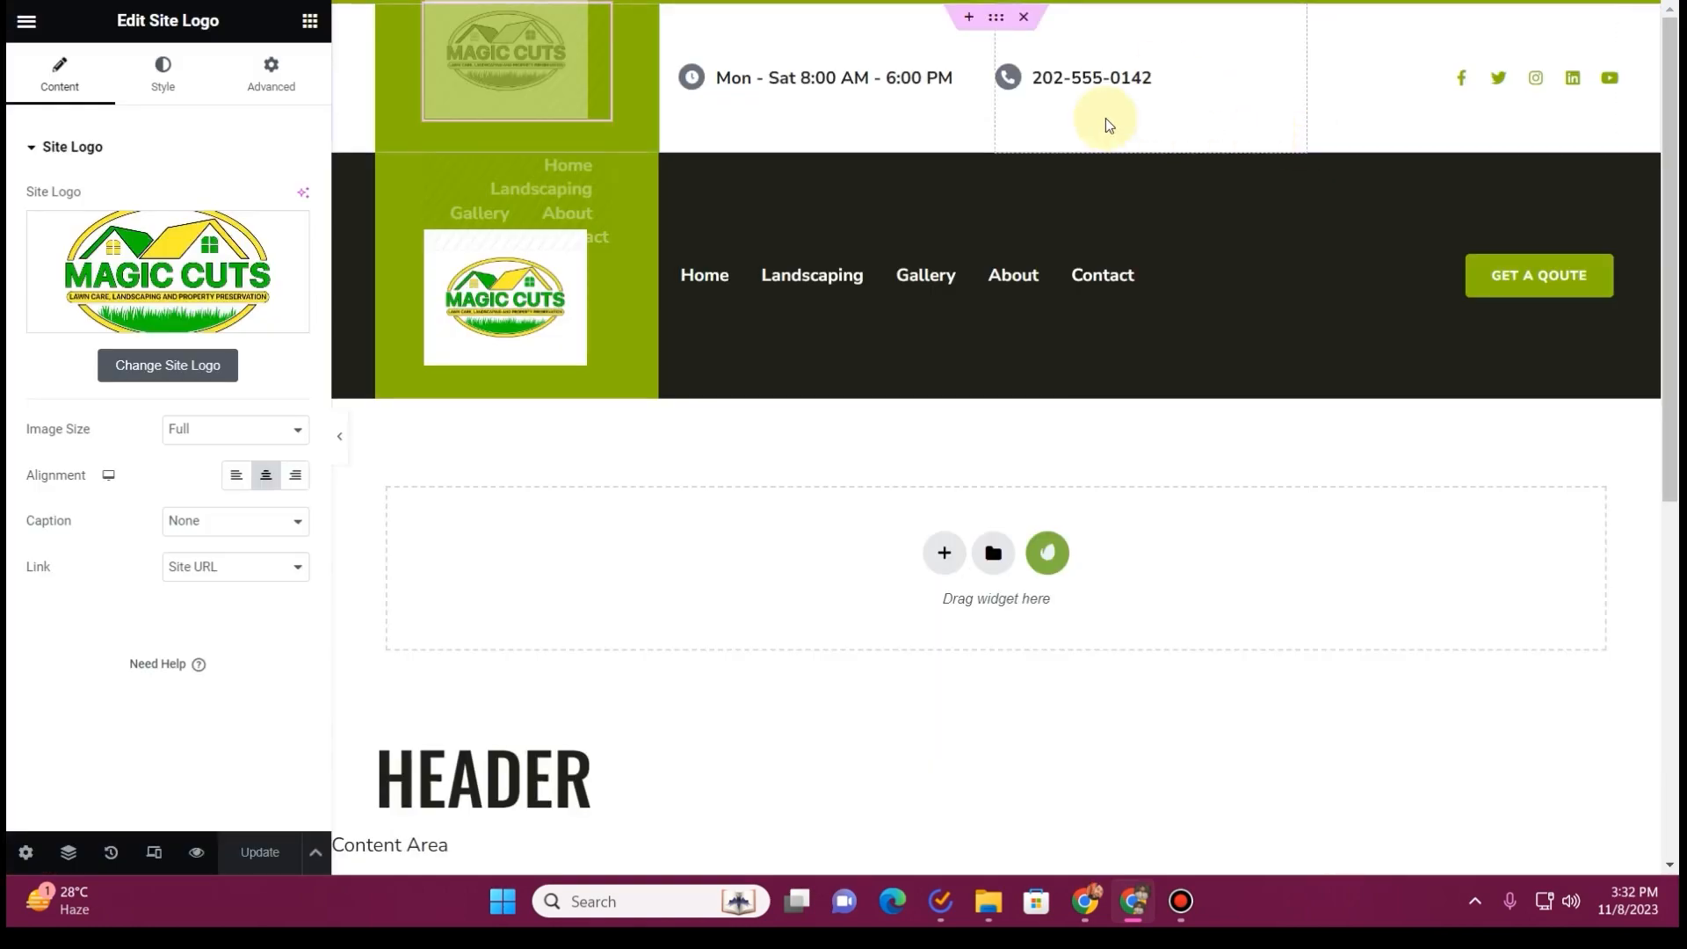
left_click(1090, 79)
left_click(1199, 76)
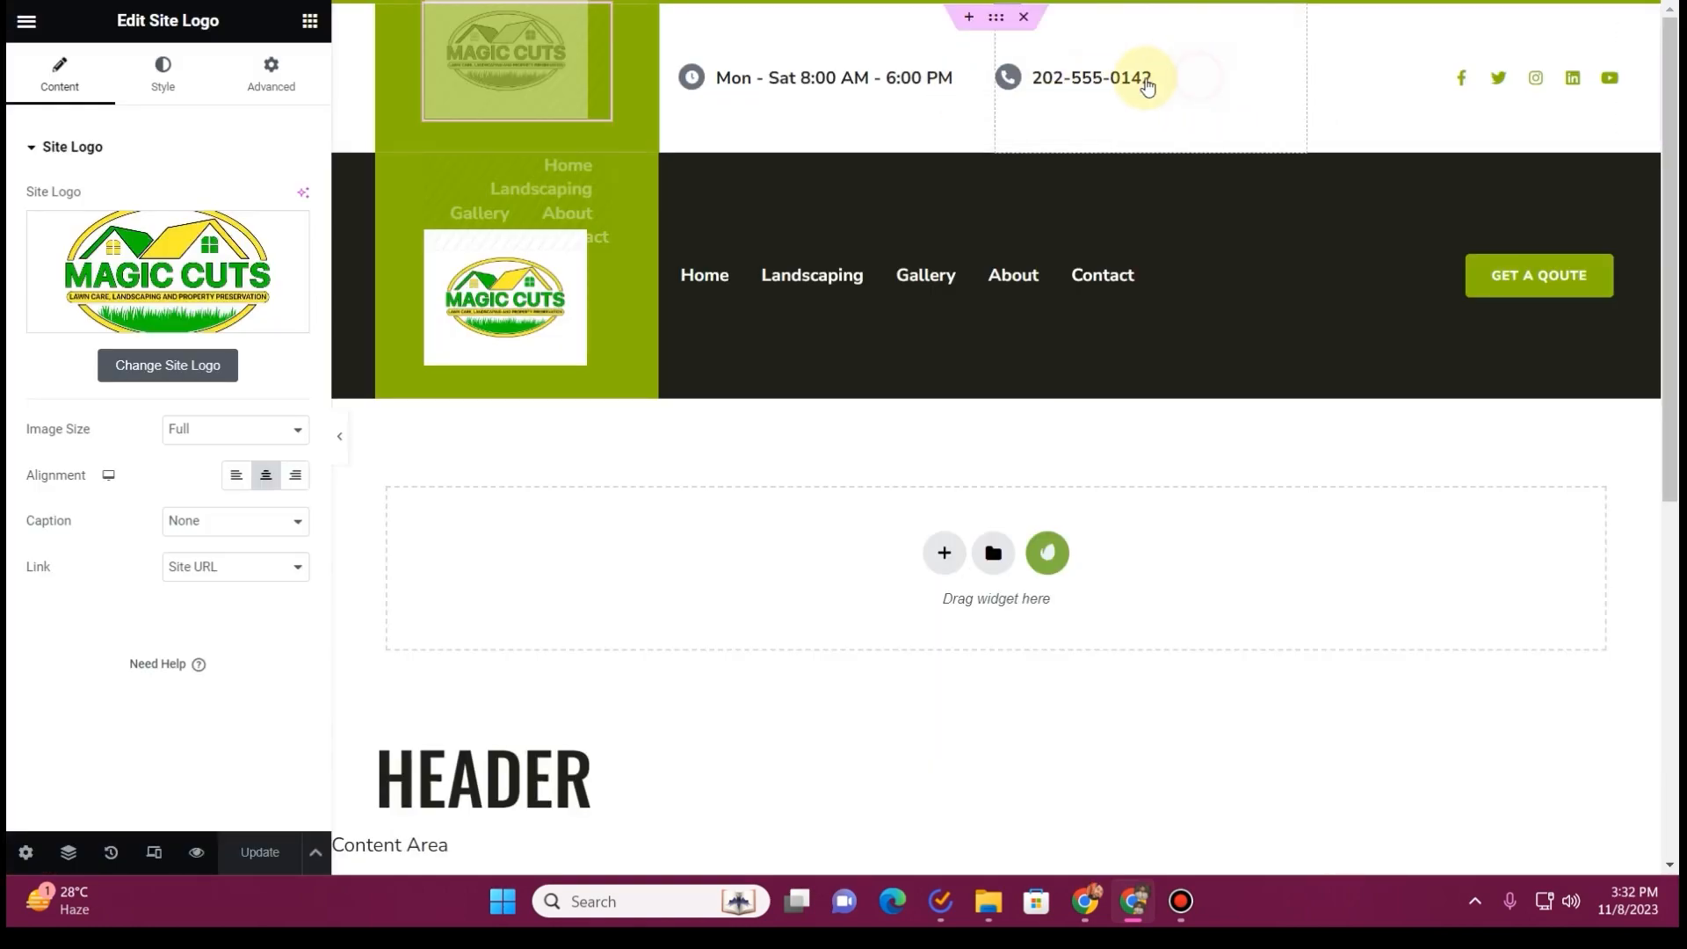
left_click(1135, 79)
left_click(114, 226)
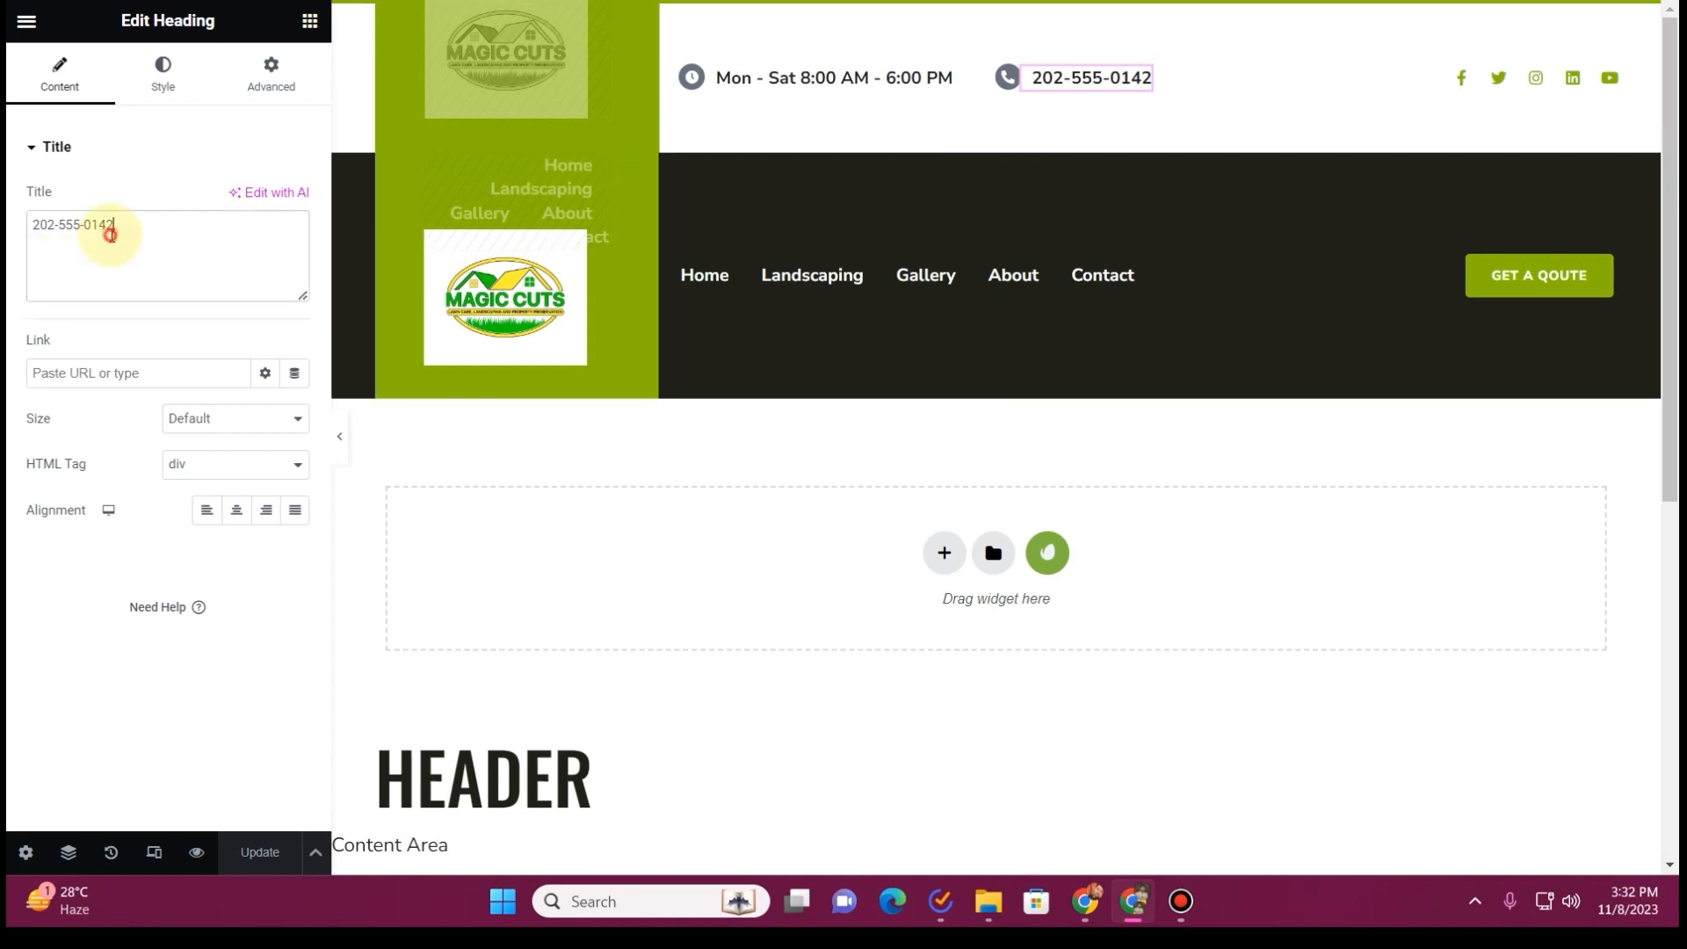
key("ctrl+a")
key("ctrl+v")
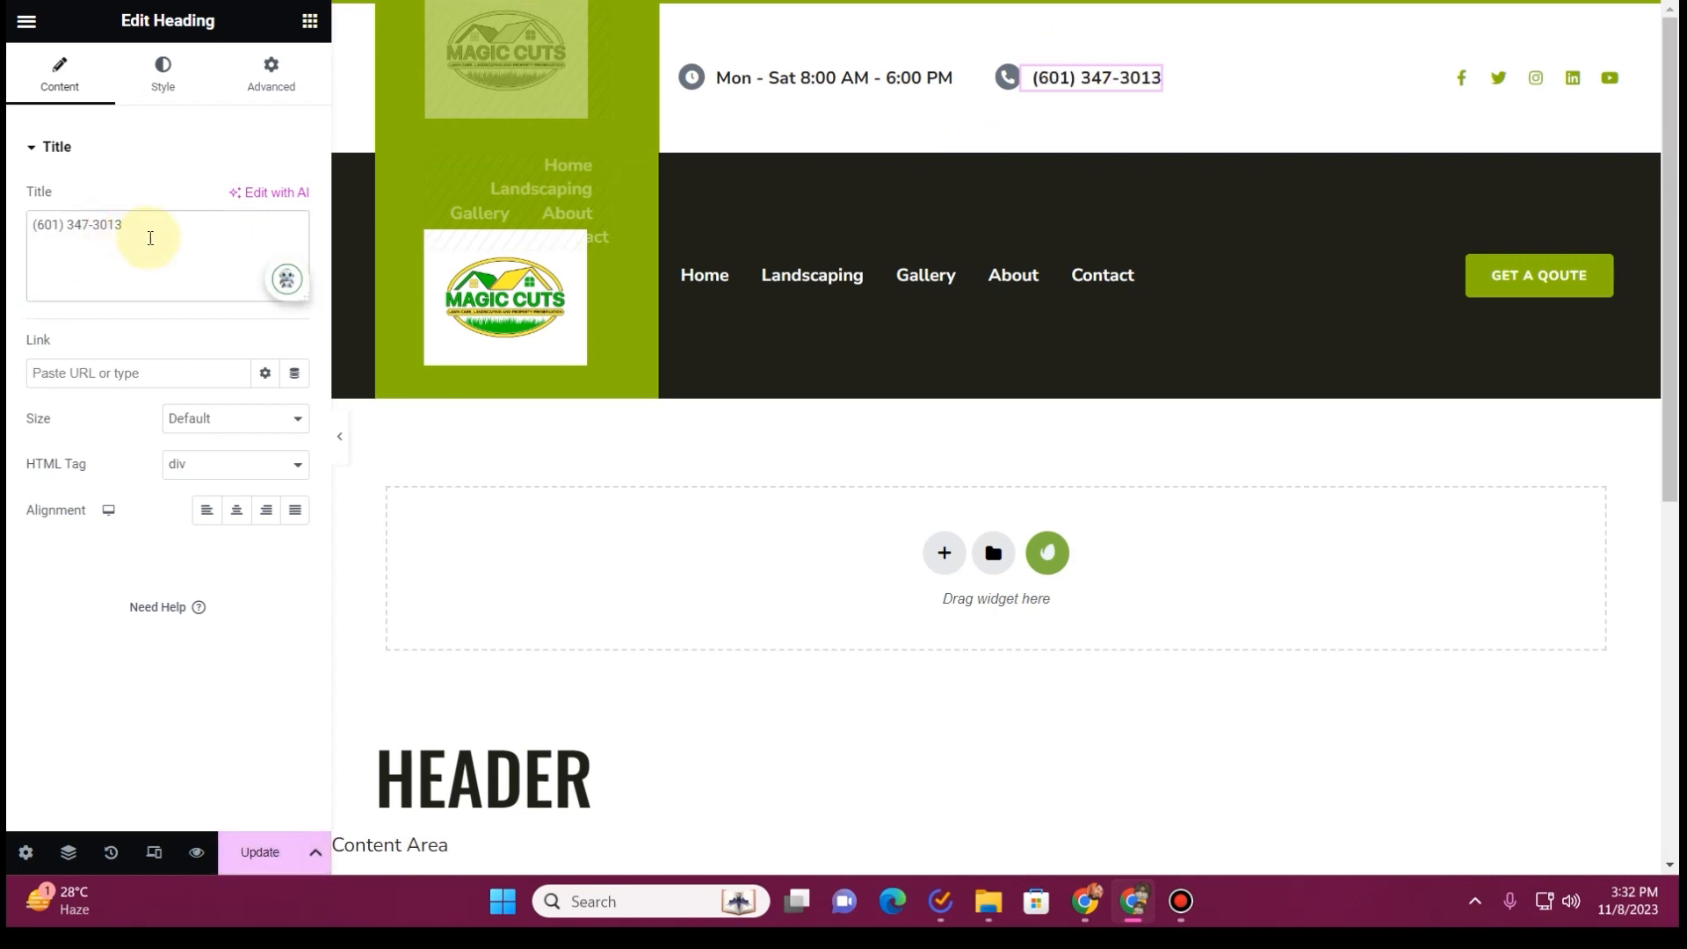
left_click(215, 468)
left_click(214, 475)
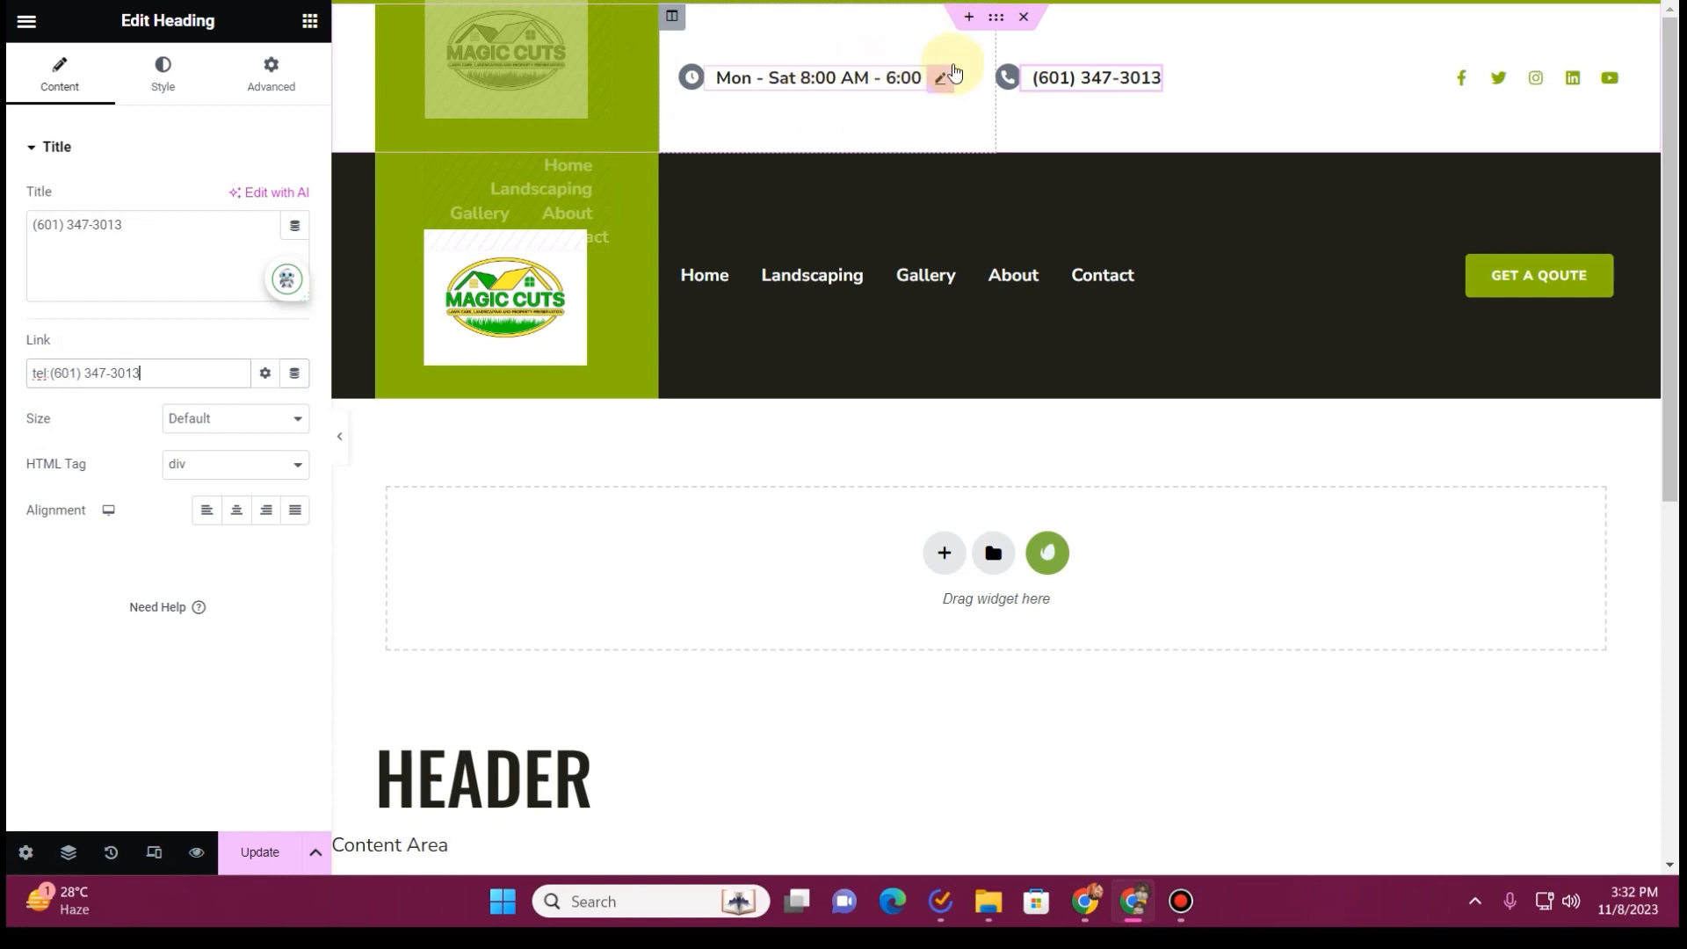
Link the header's Facebook icon to the Facebook page address copied from the old website, facebook.com/magiccutslawncare
left_click(1607, 77)
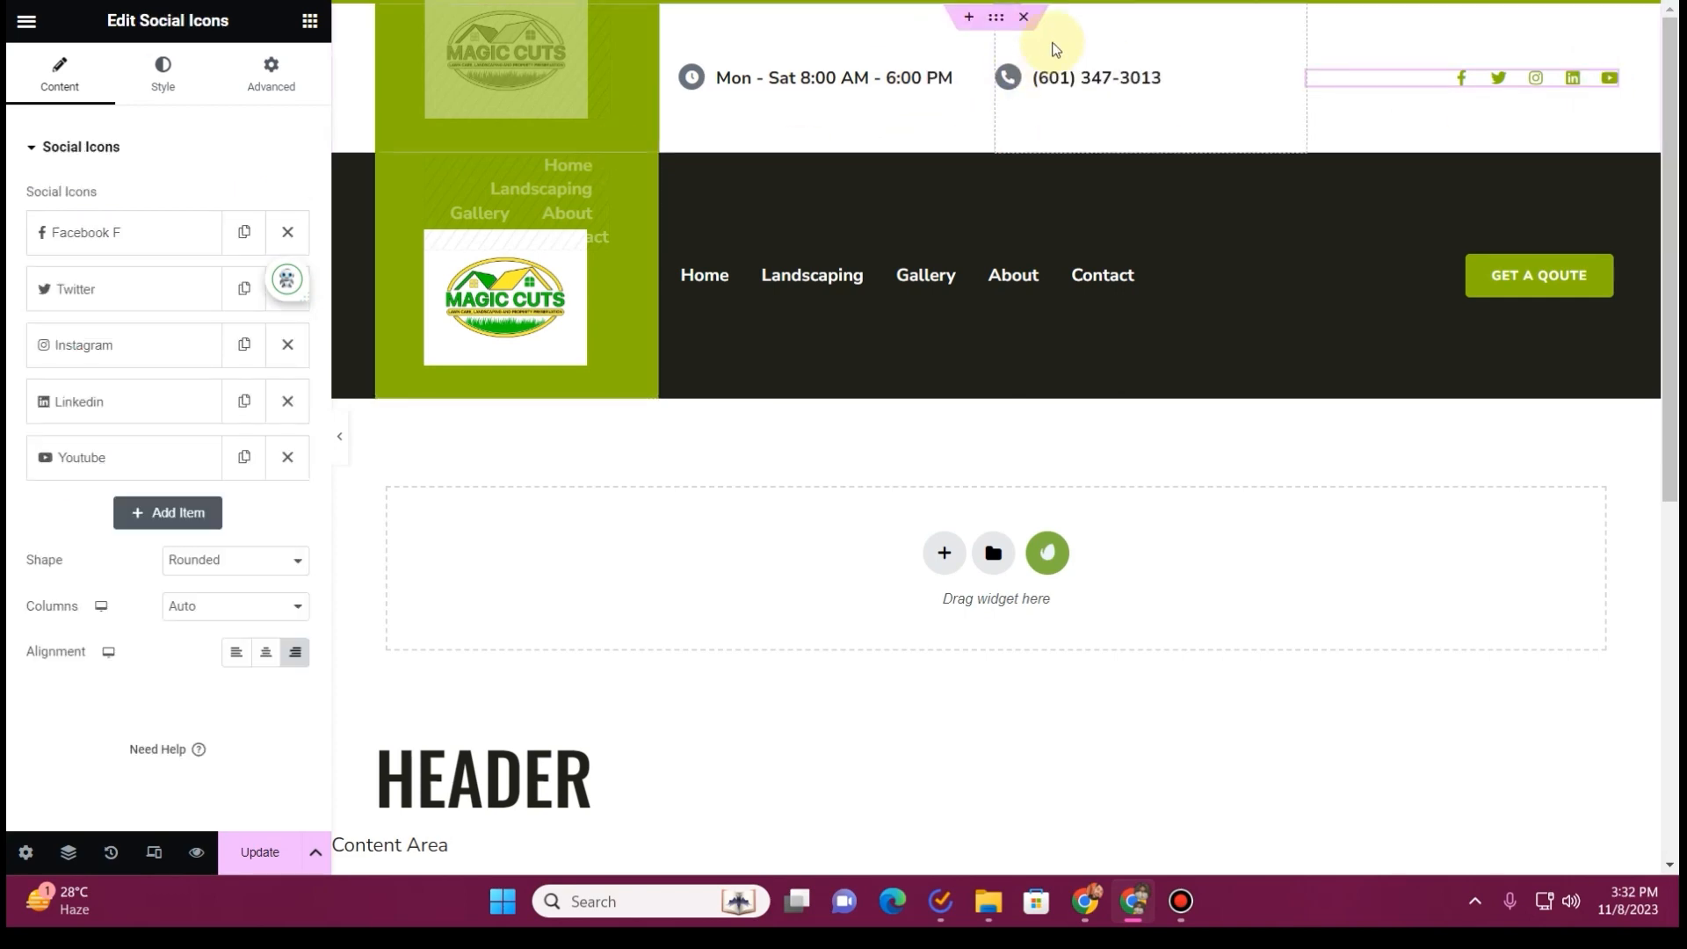
left_click(606, 2)
left_click(1466, 107)
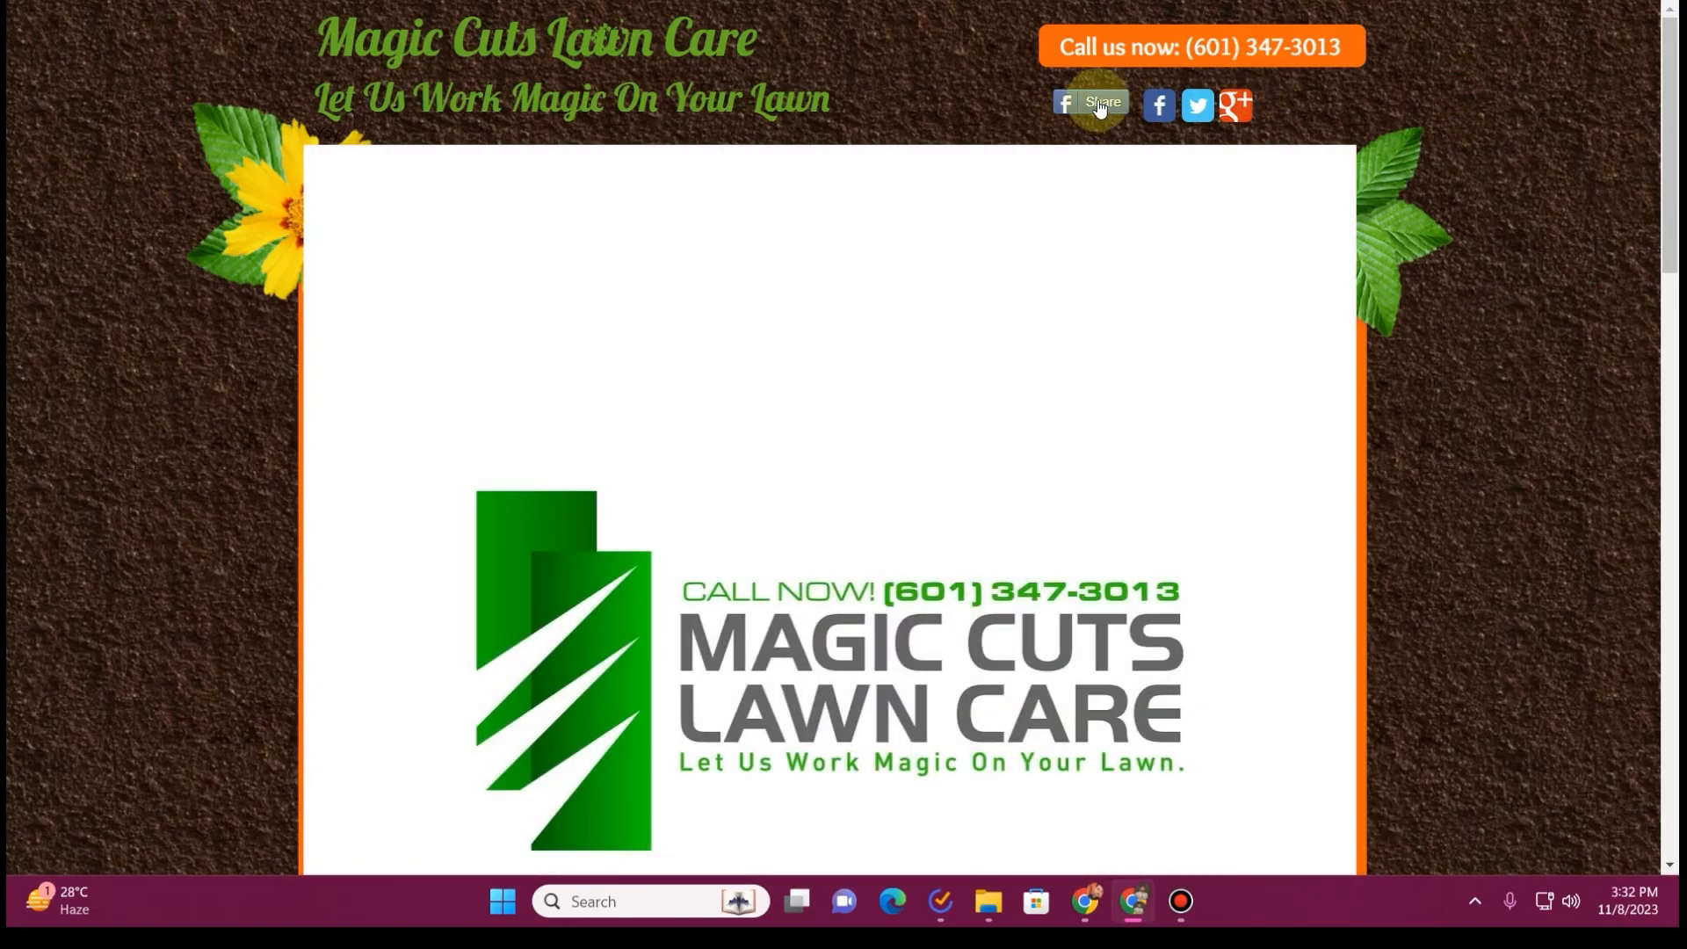
right_click(1160, 103)
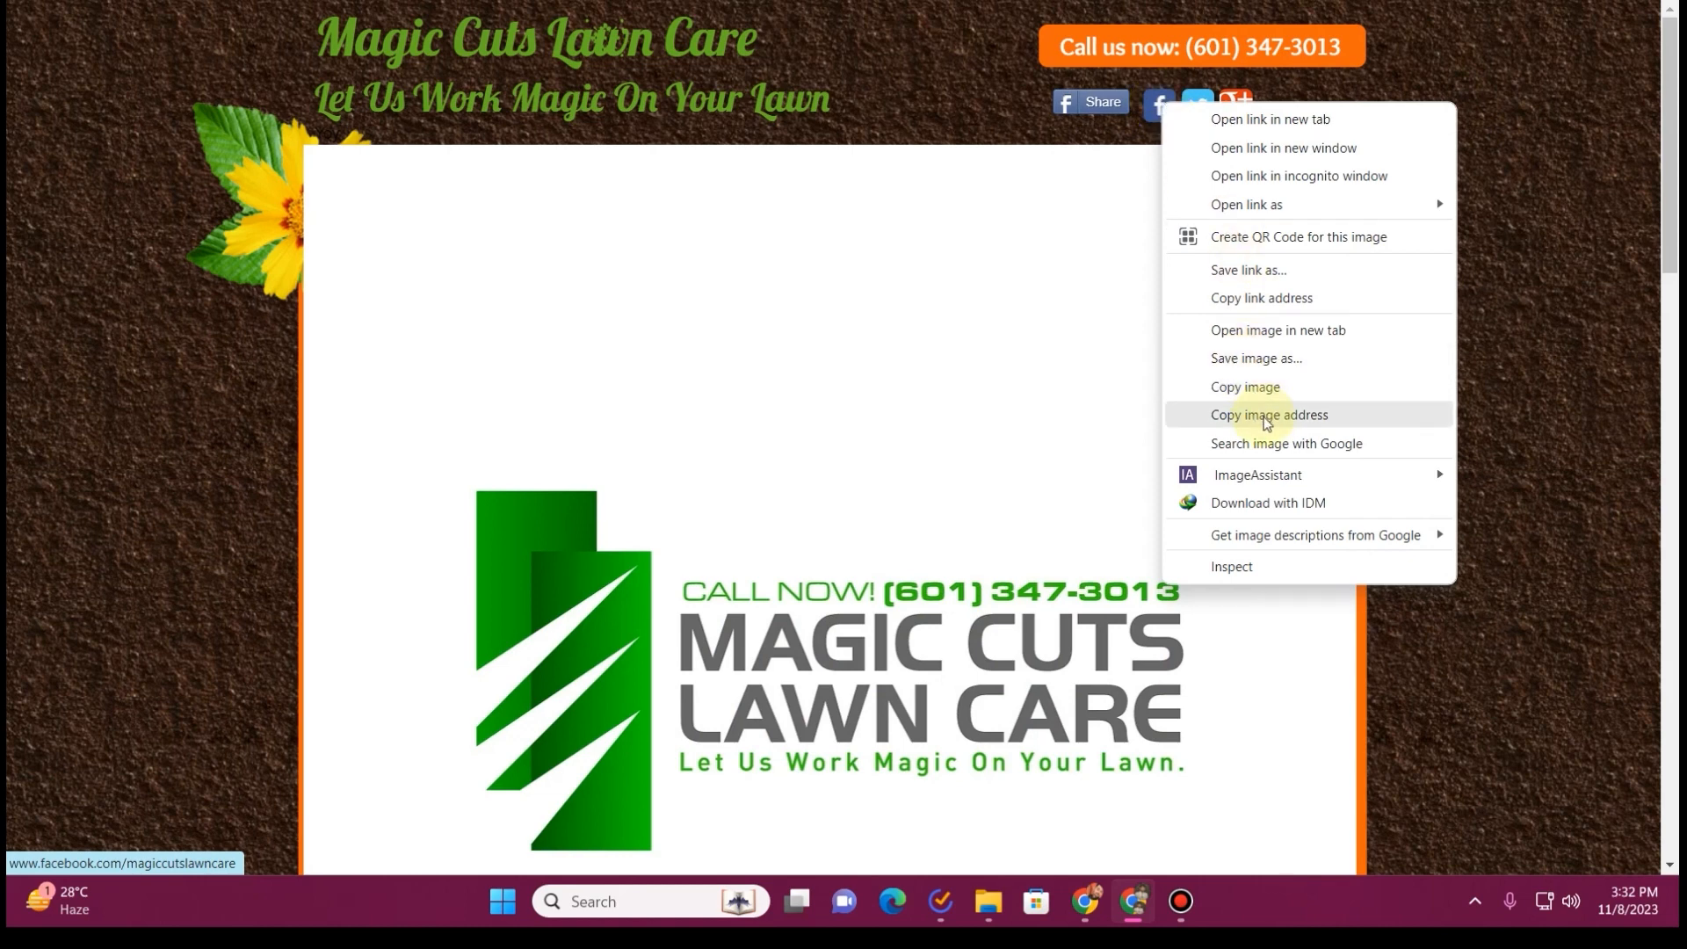
left_click(1266, 299)
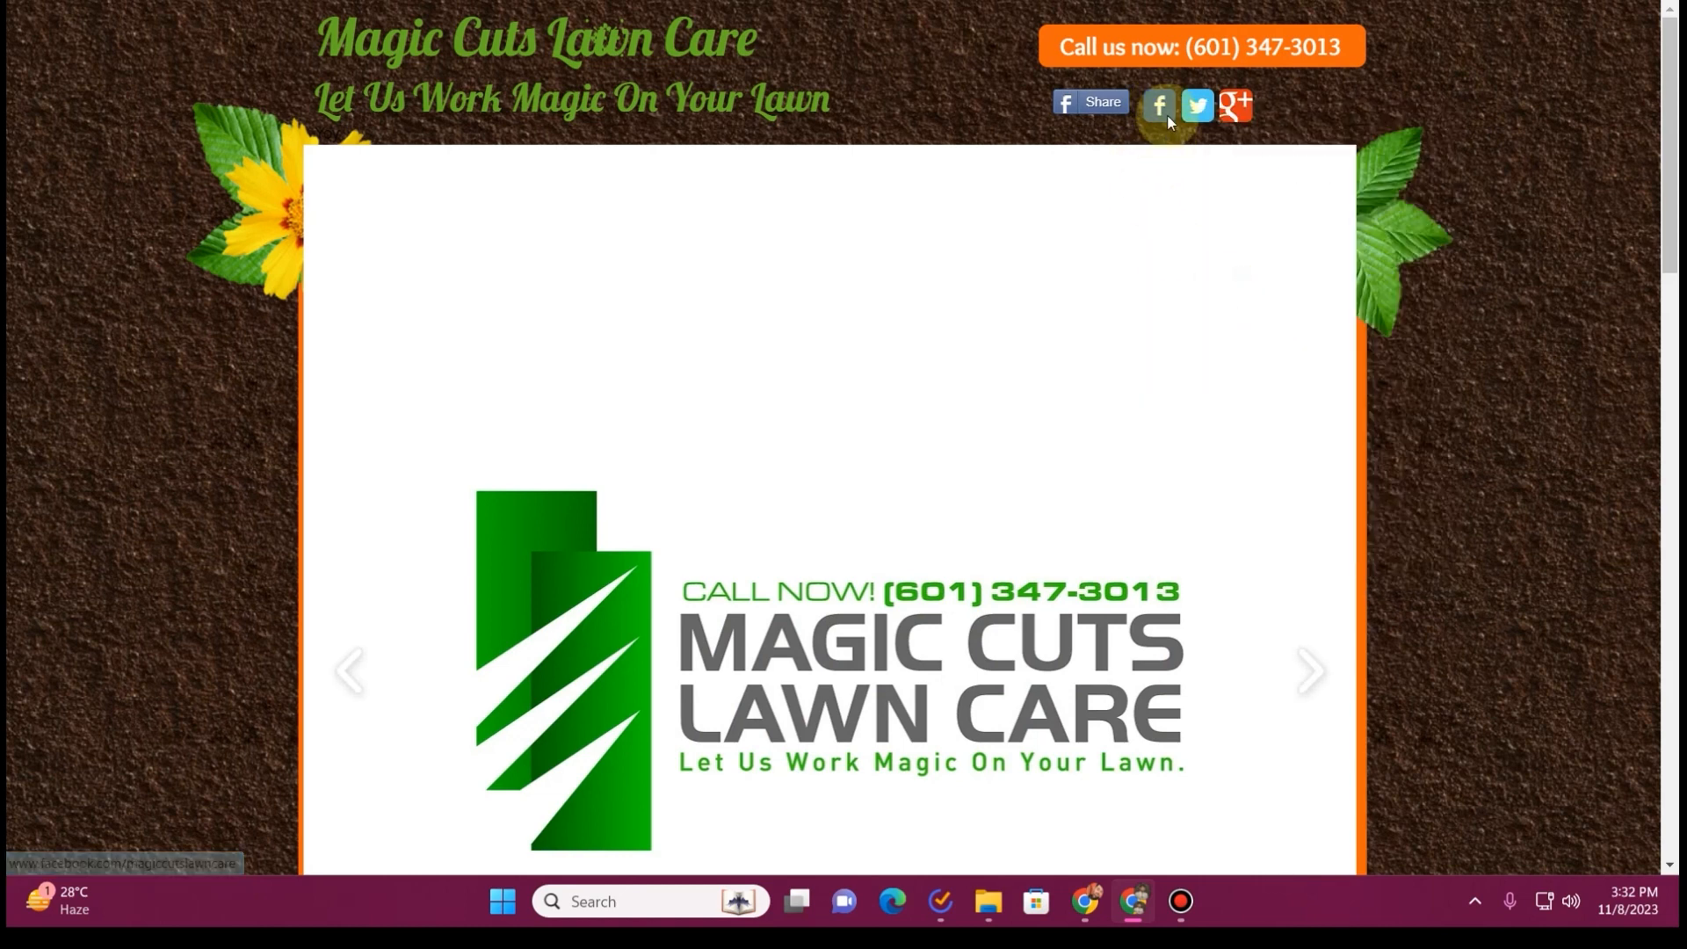
key("ctrl+Tab")
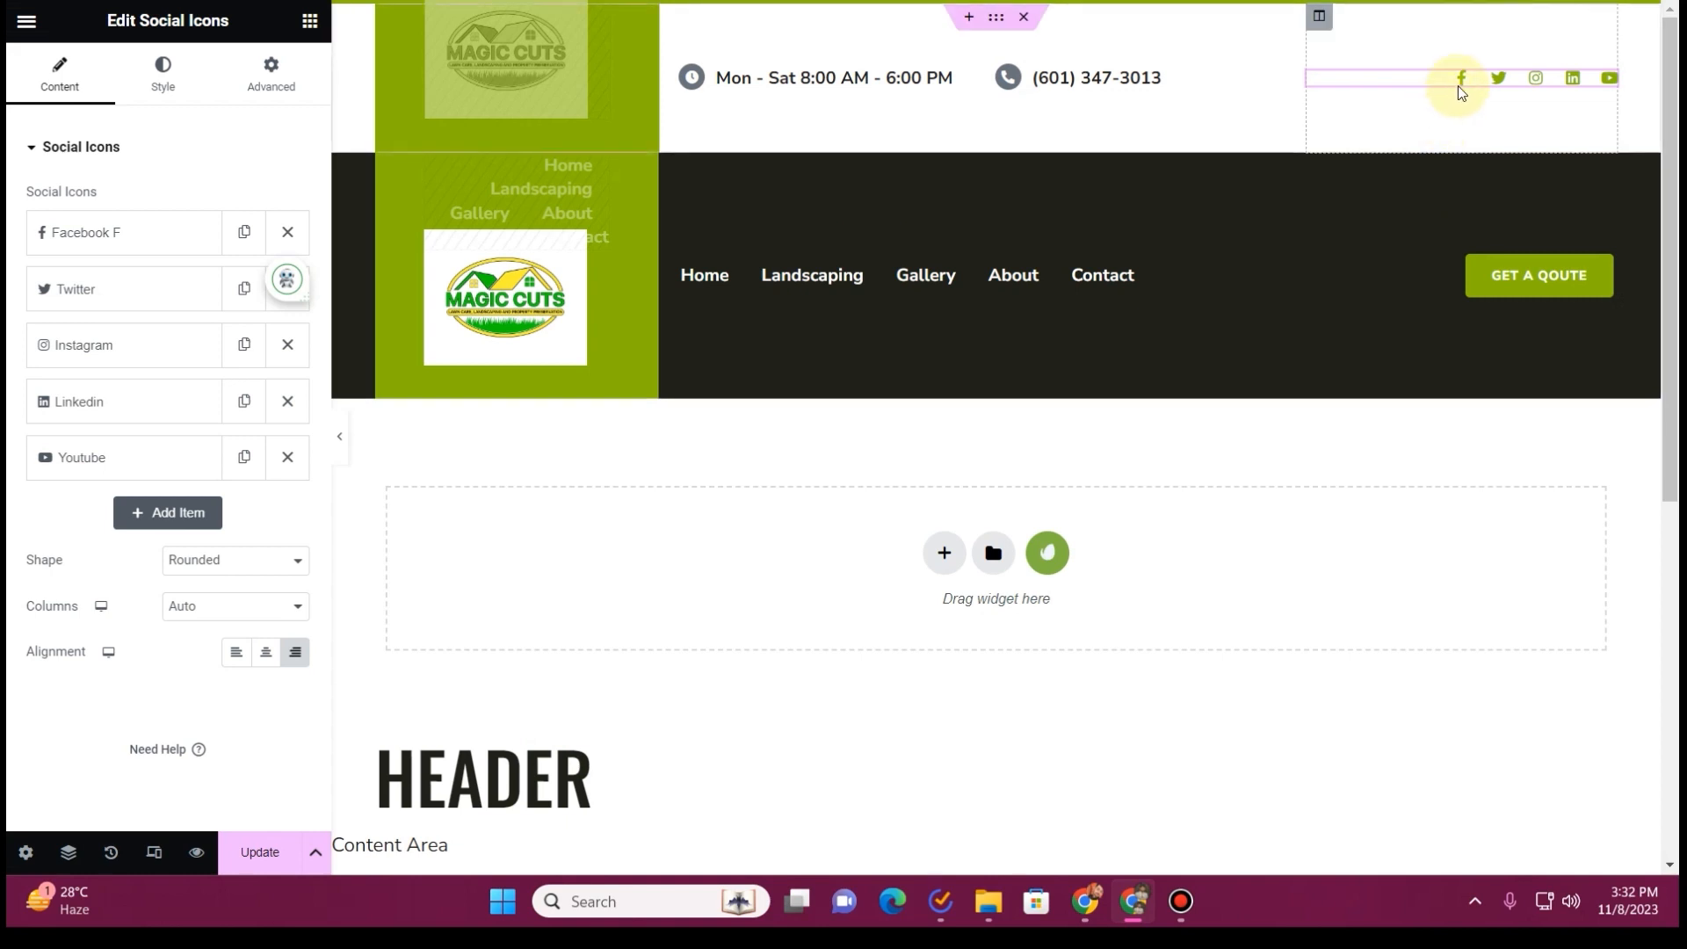
left_click(59, 230)
key("ctrl+v")
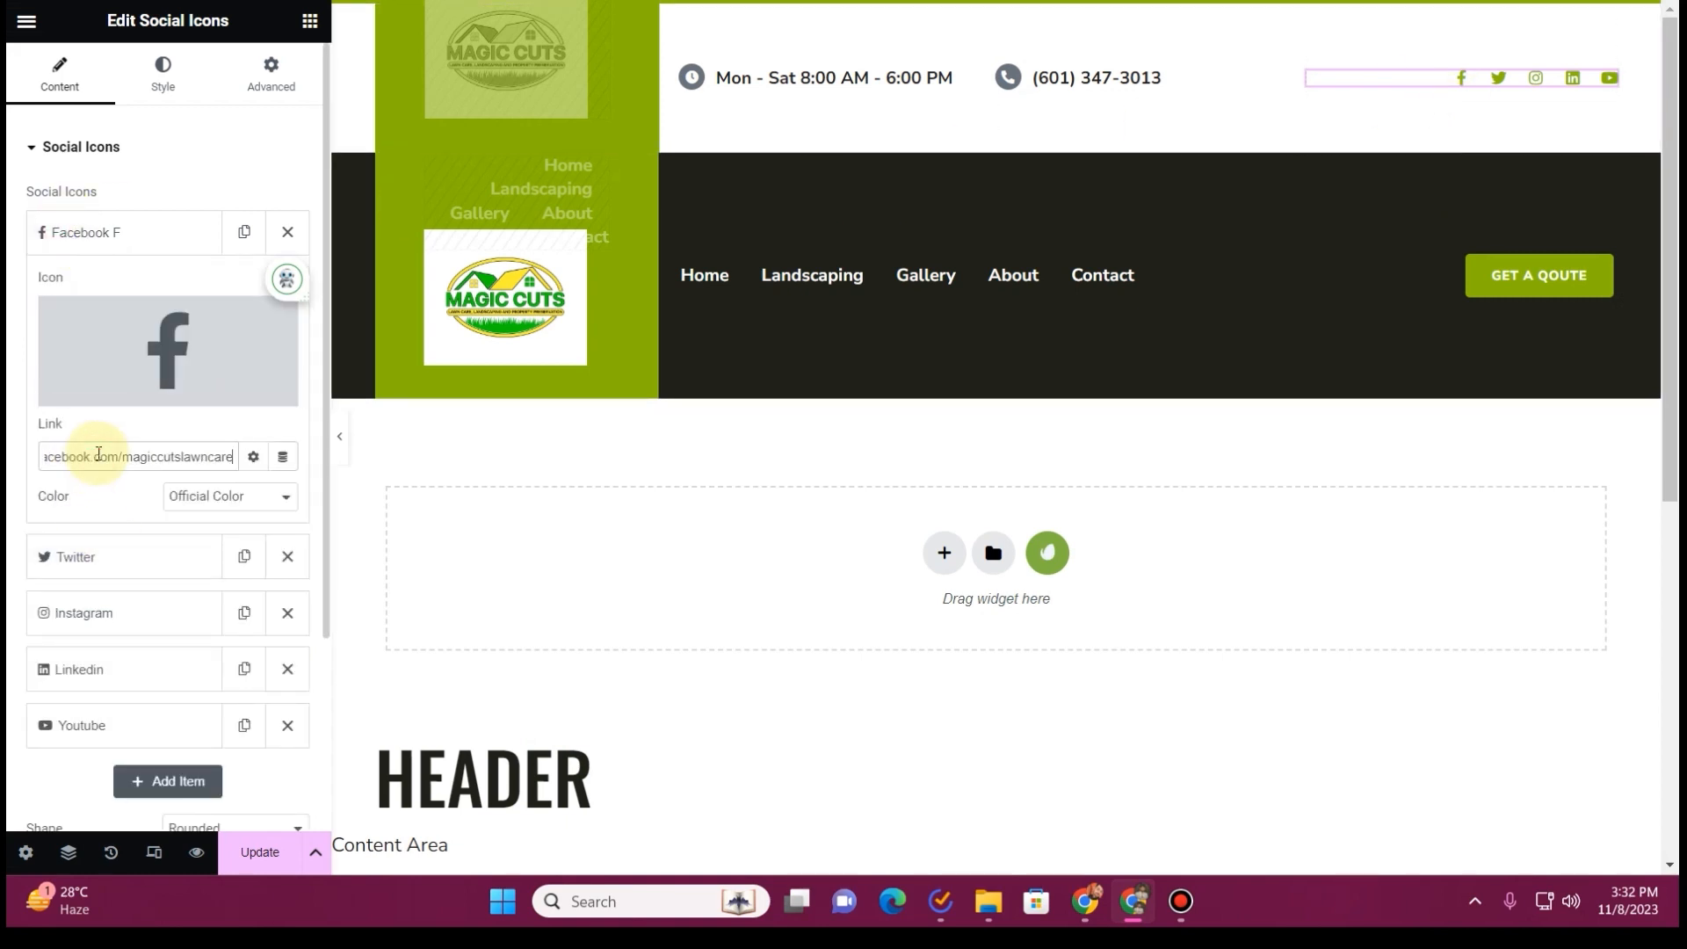
left_click(151, 233)
Link the header's Twitter icon to the Twitter address copied from the old website
left_click(158, 293)
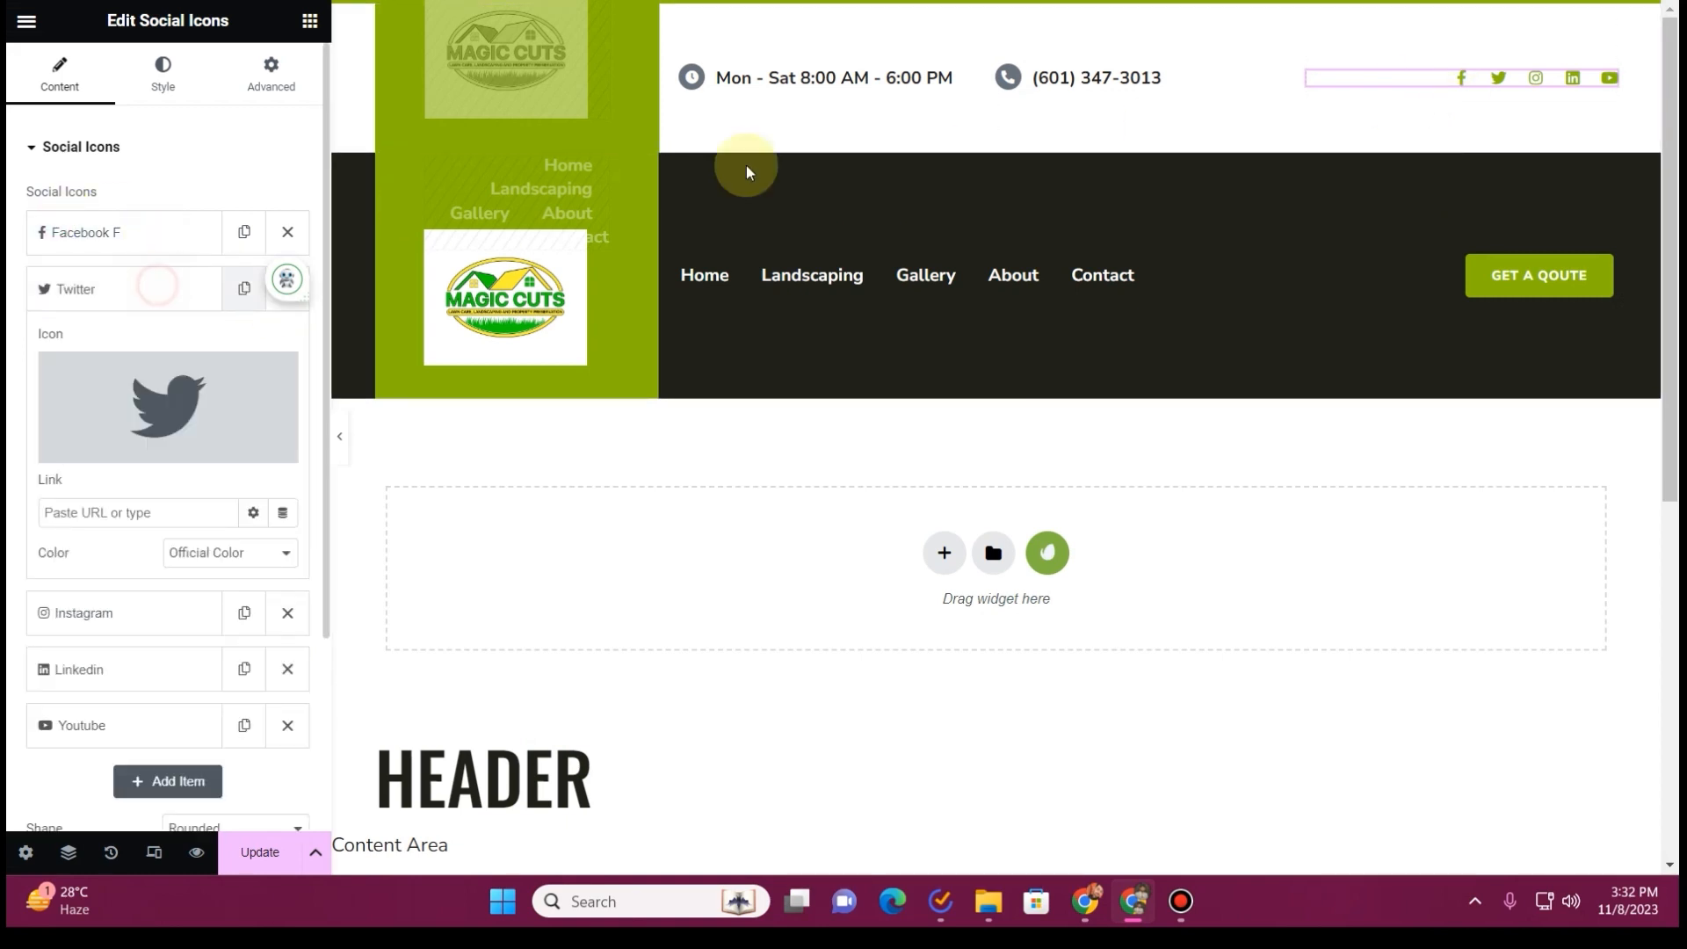
key("ctrl+Tab")
right_click(1211, 106)
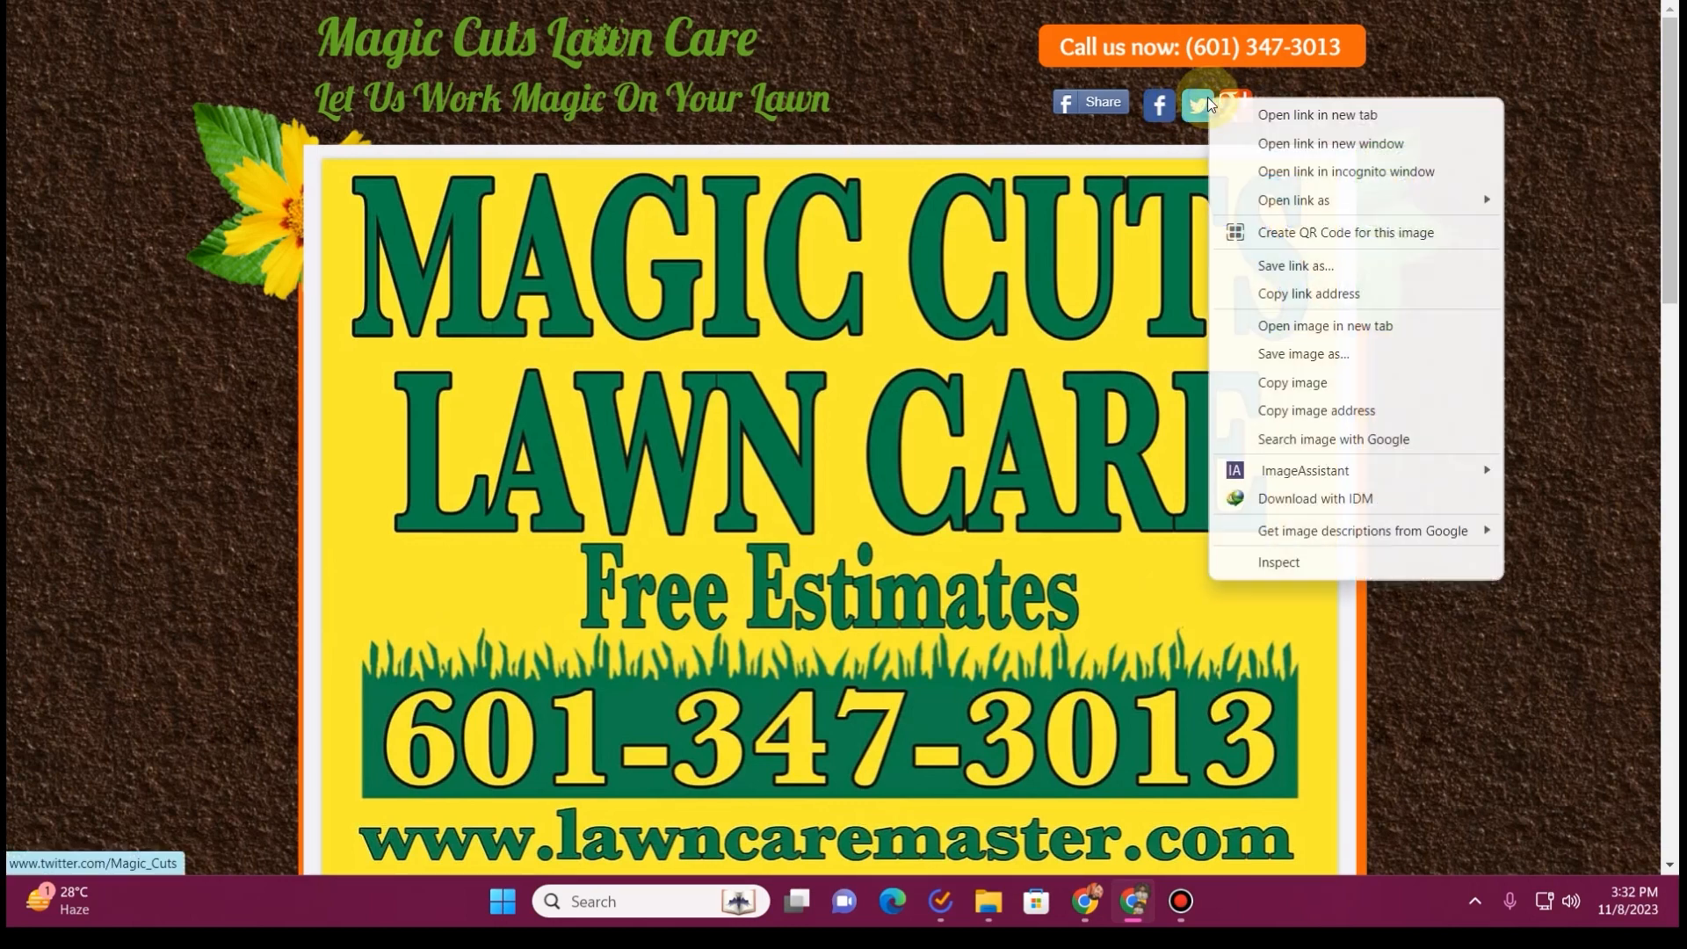
left_click(1280, 297)
key("ctrl+Tab")
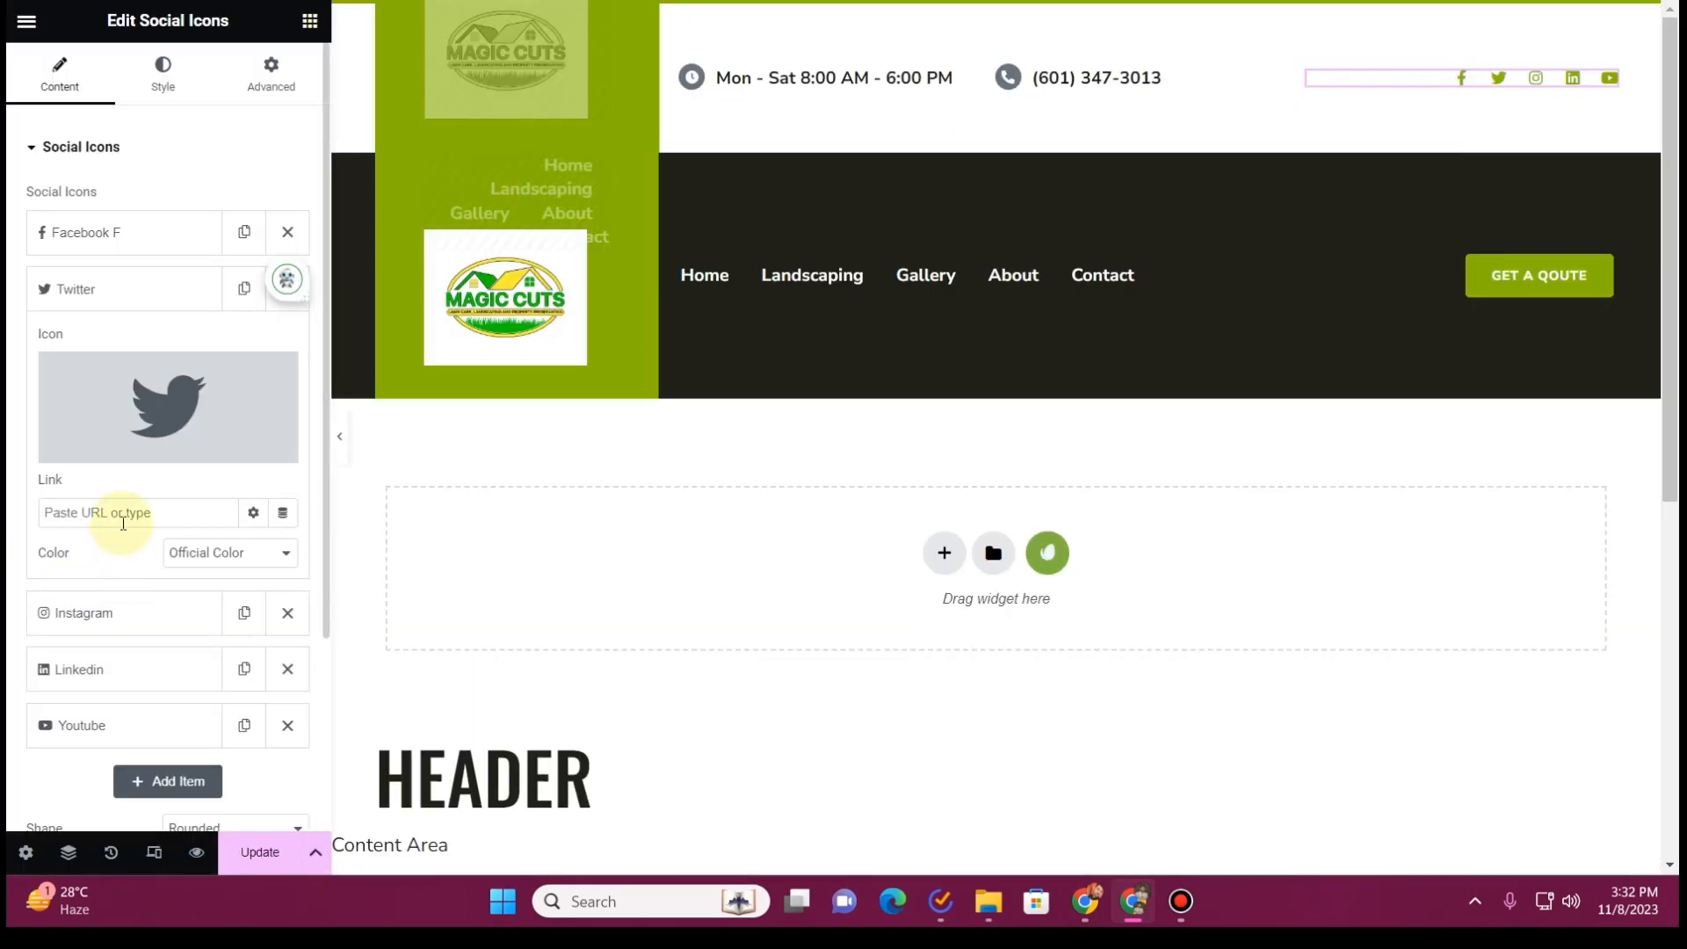
left_click(121, 289)
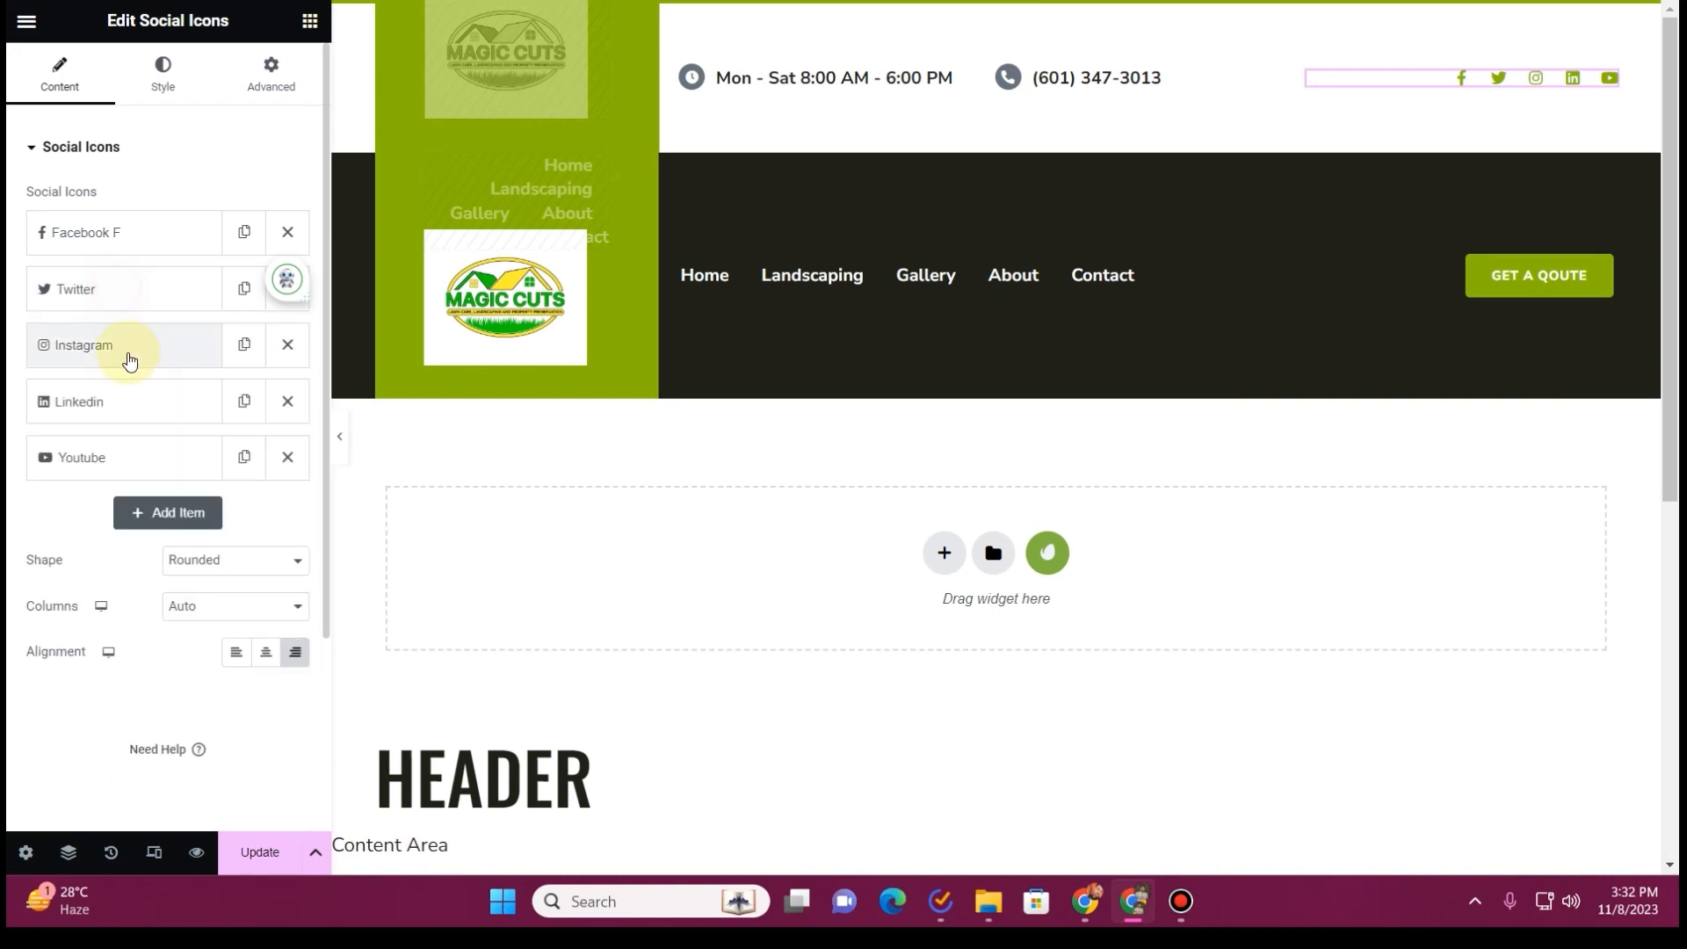
Check the Google+ link on the old website and remove the Instagram, Linkedin and Youtube items from the header's social icons
key("ctrl+Tab")
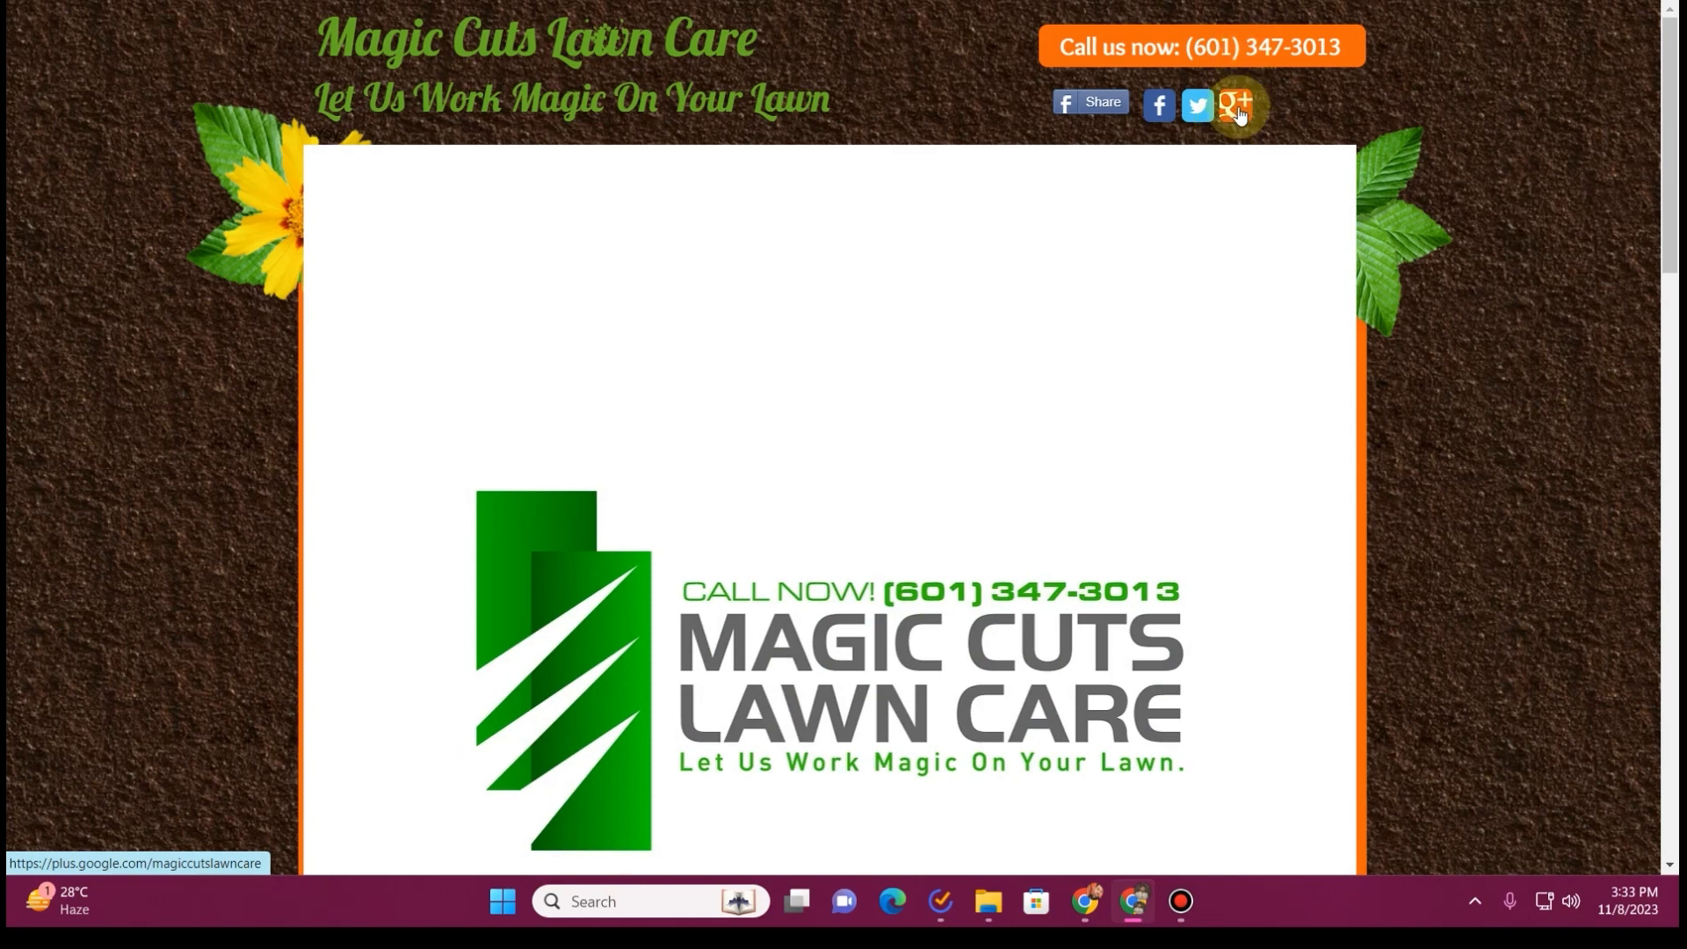
right_click(1241, 103)
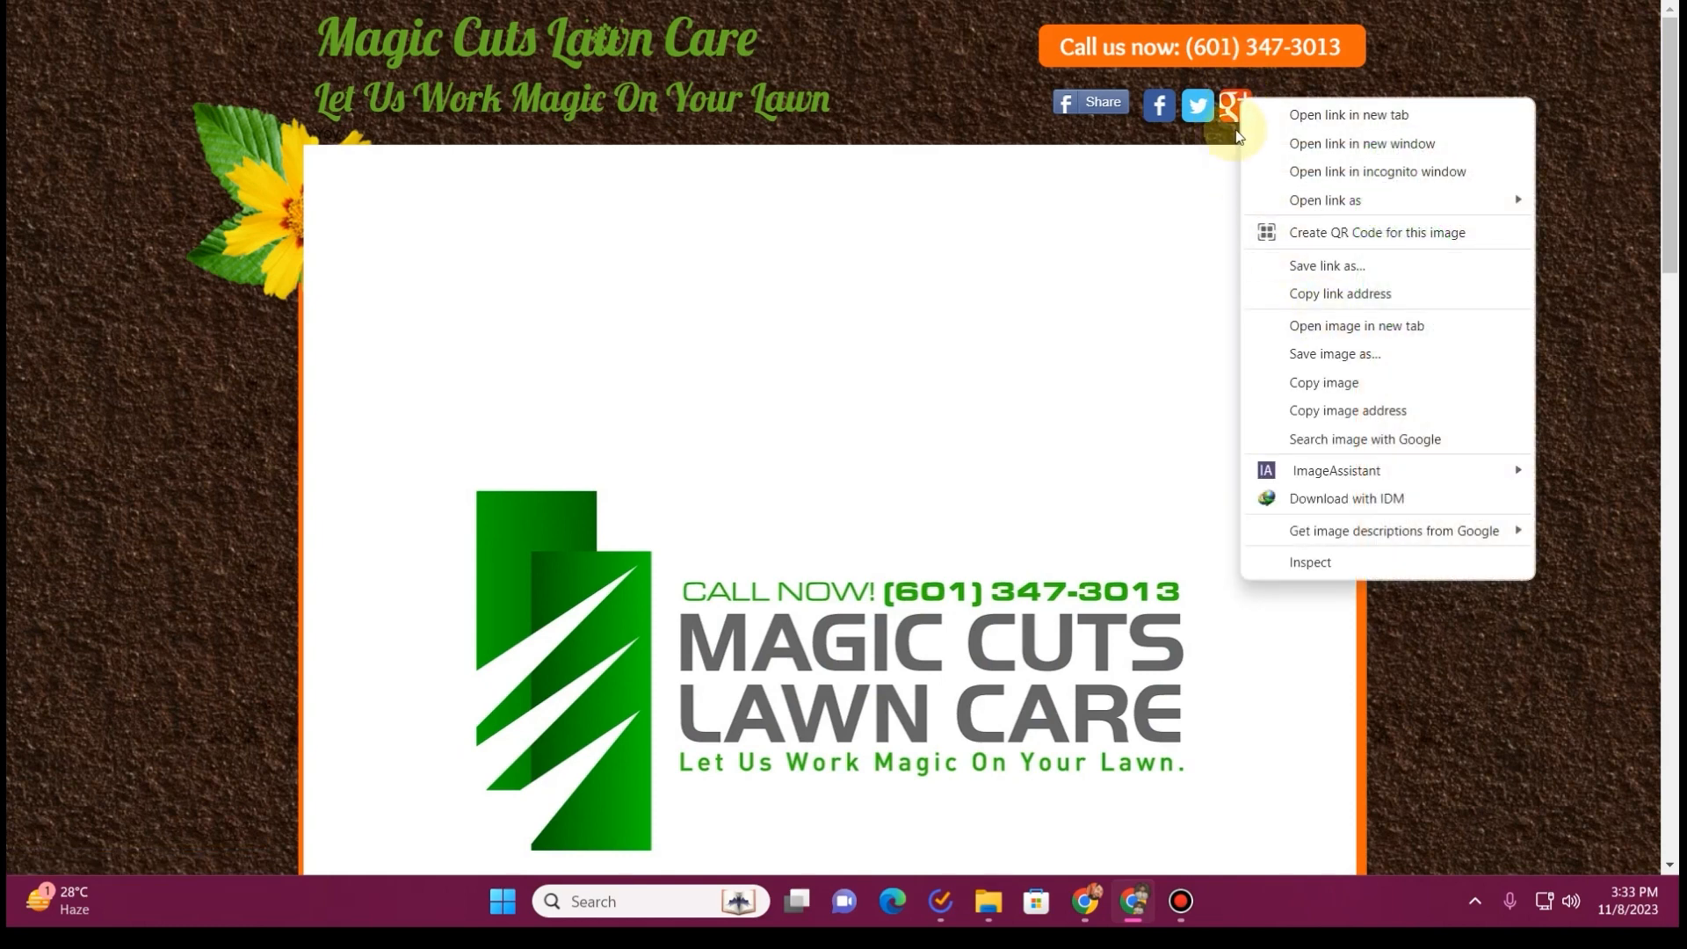
left_click(1191, 144)
left_click(1241, 105)
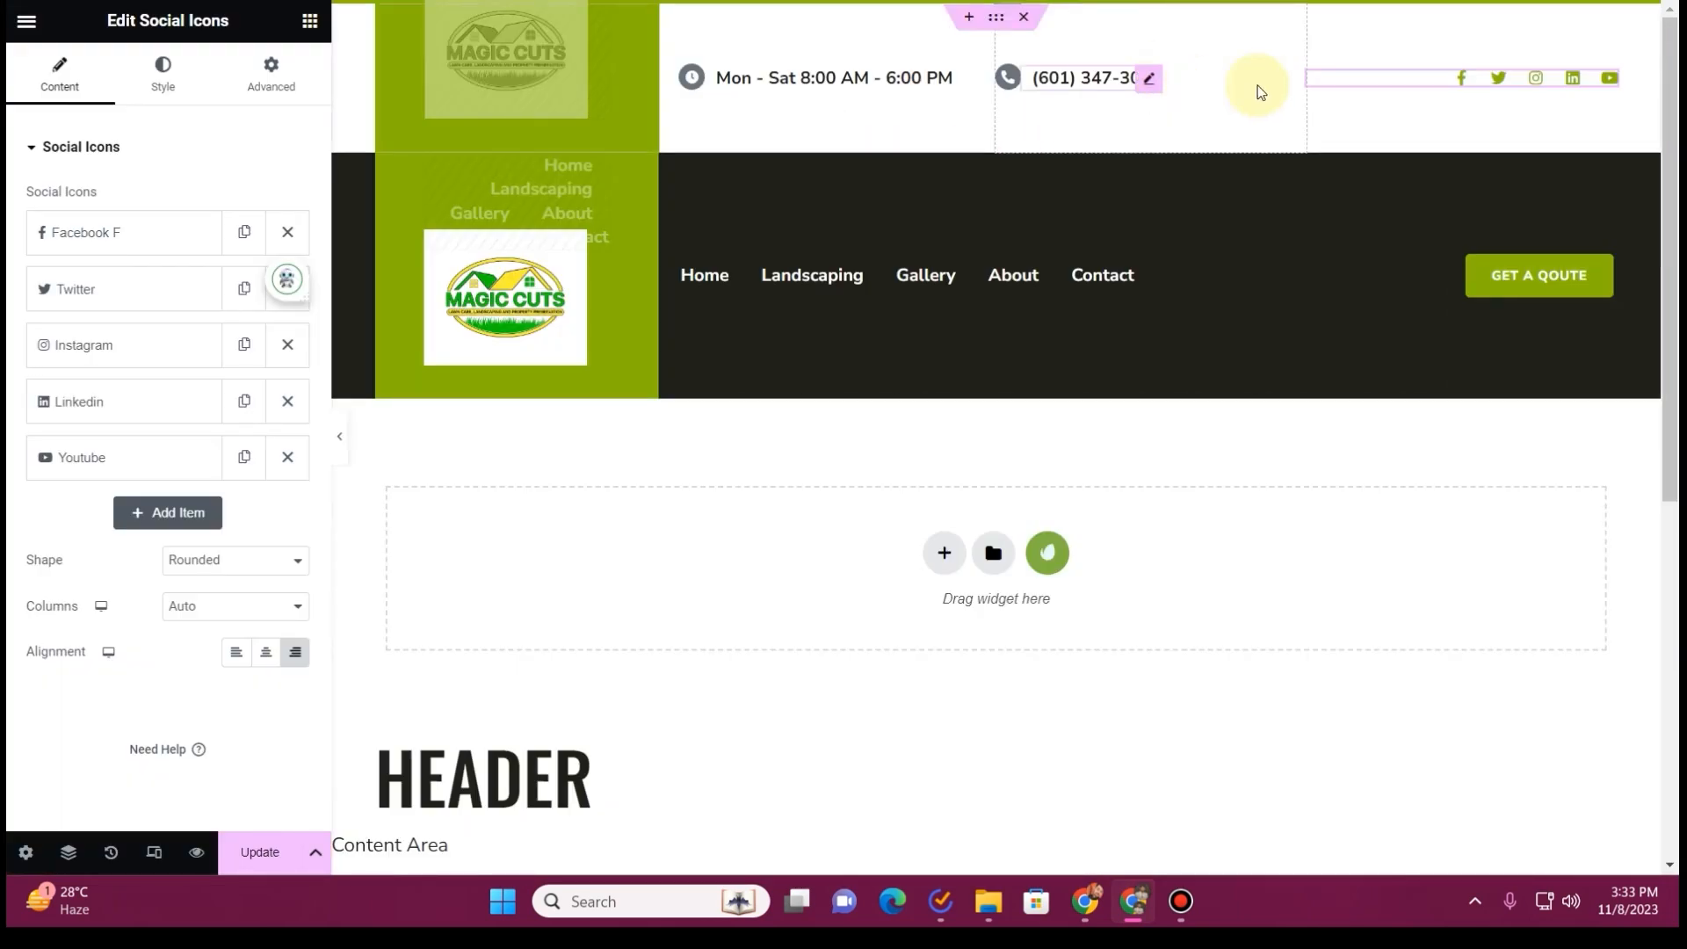
left_click(306, 350)
left_click(303, 346)
left_click(303, 346)
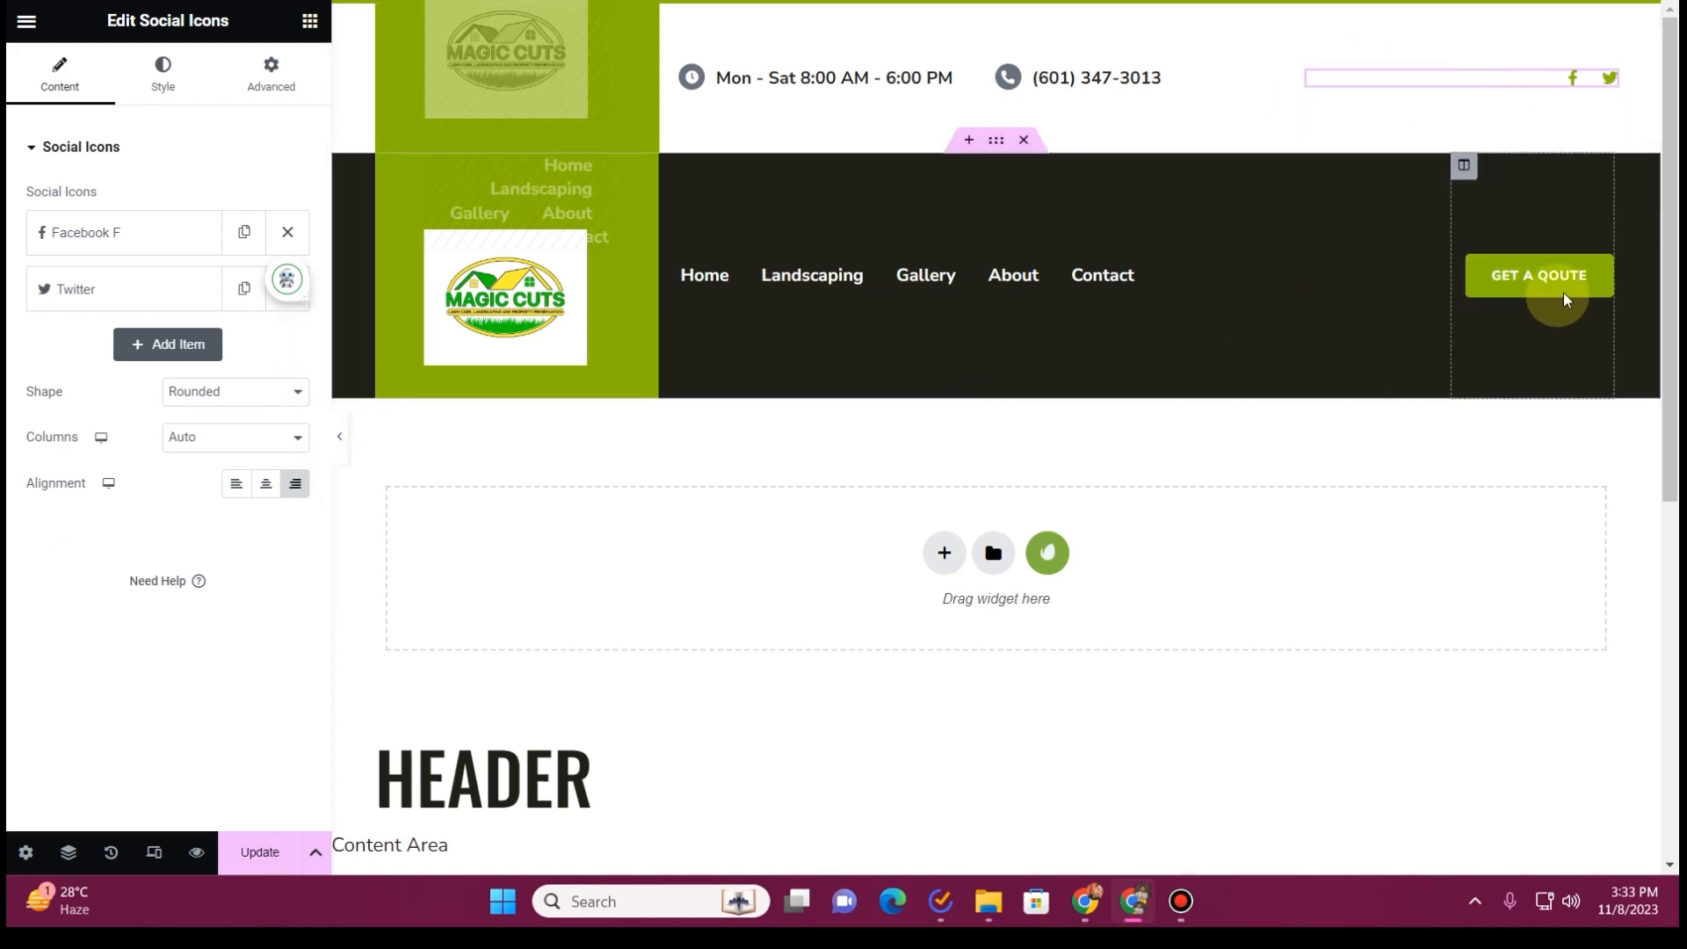
Change the header button's text to "Book Online" and update the template
left_click(1608, 264)
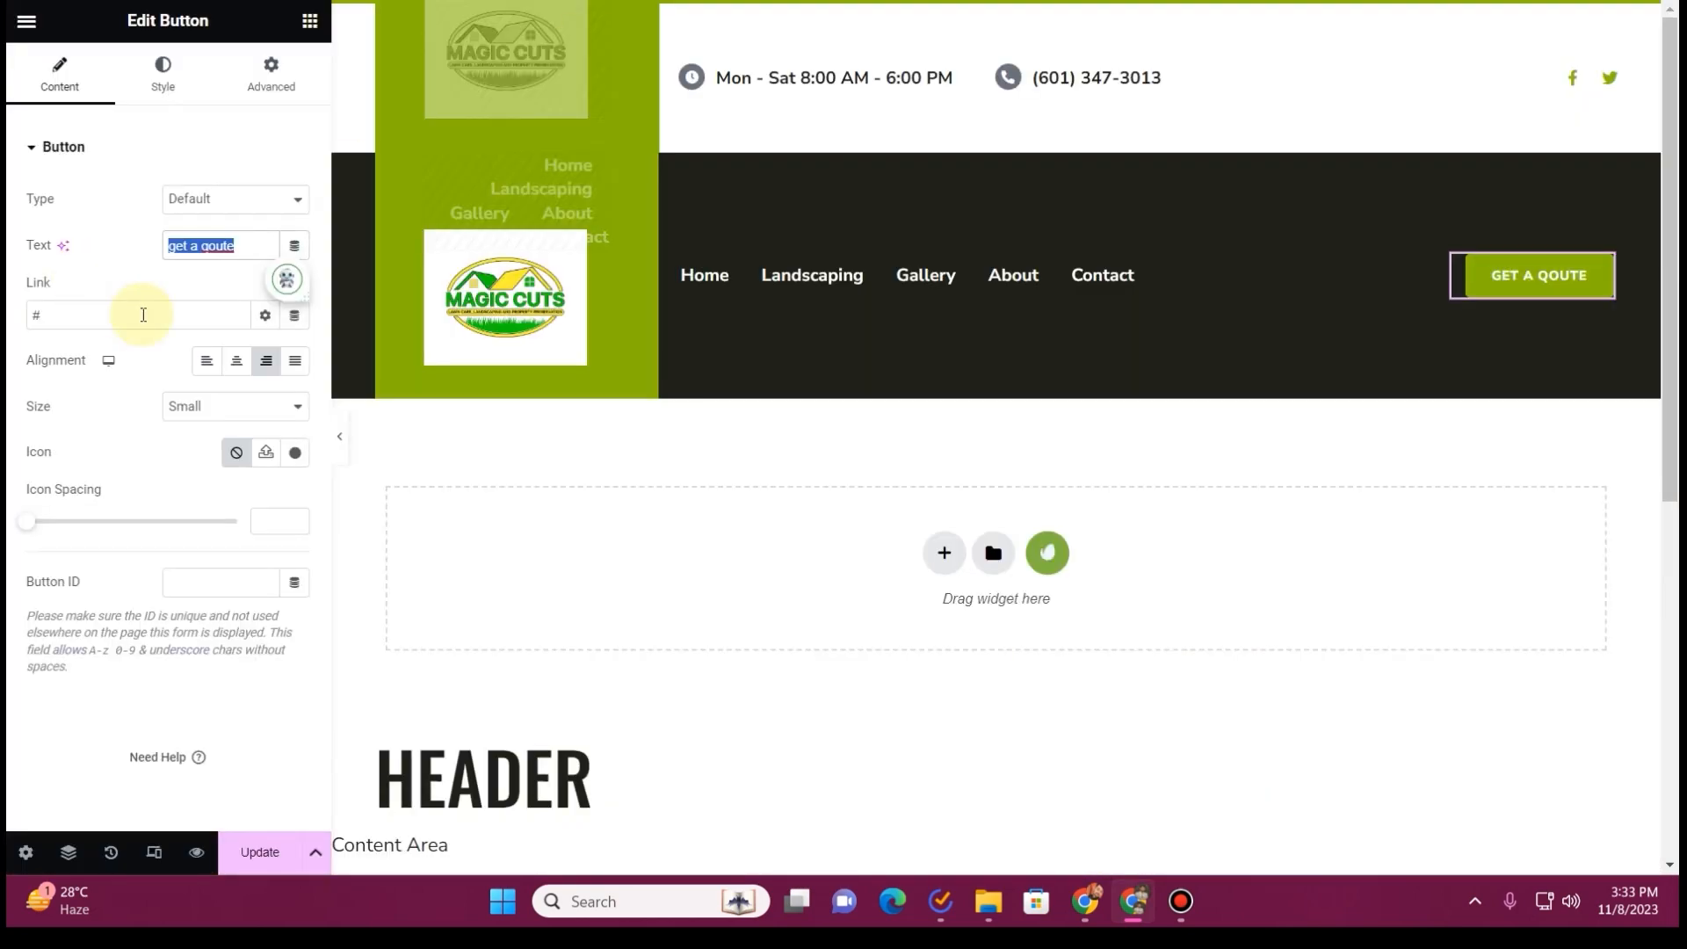
type("Bo")
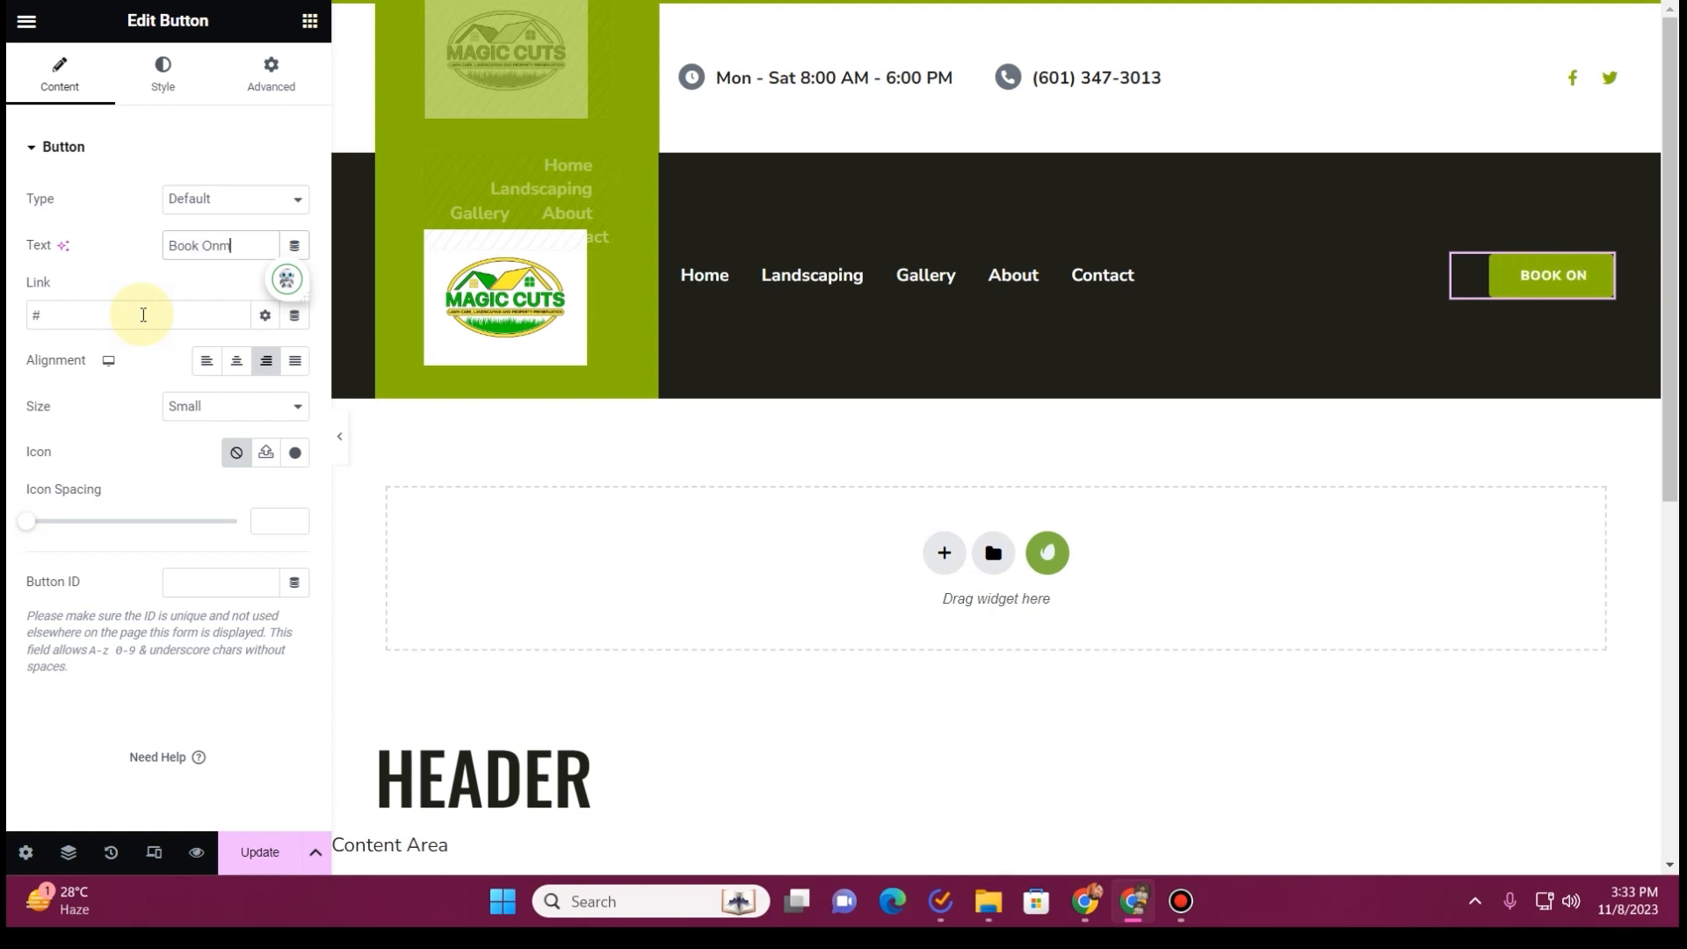
type("ok Online")
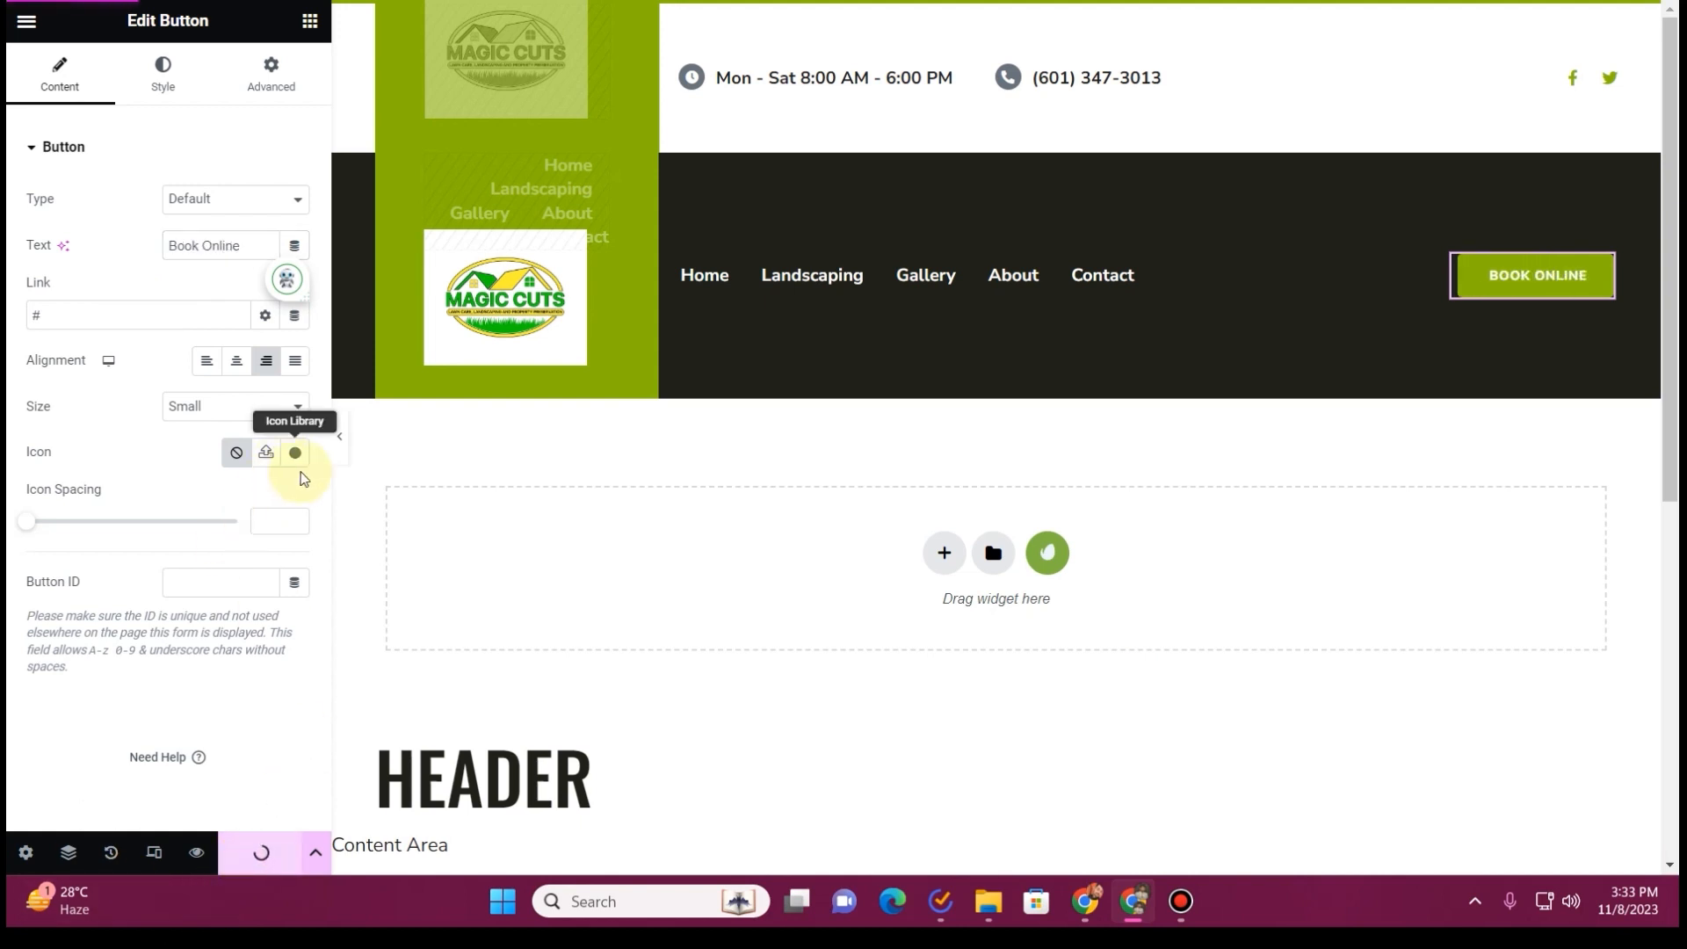
Preview the finished header with the editing panel hidden and bring the panel back
left_click(340, 438)
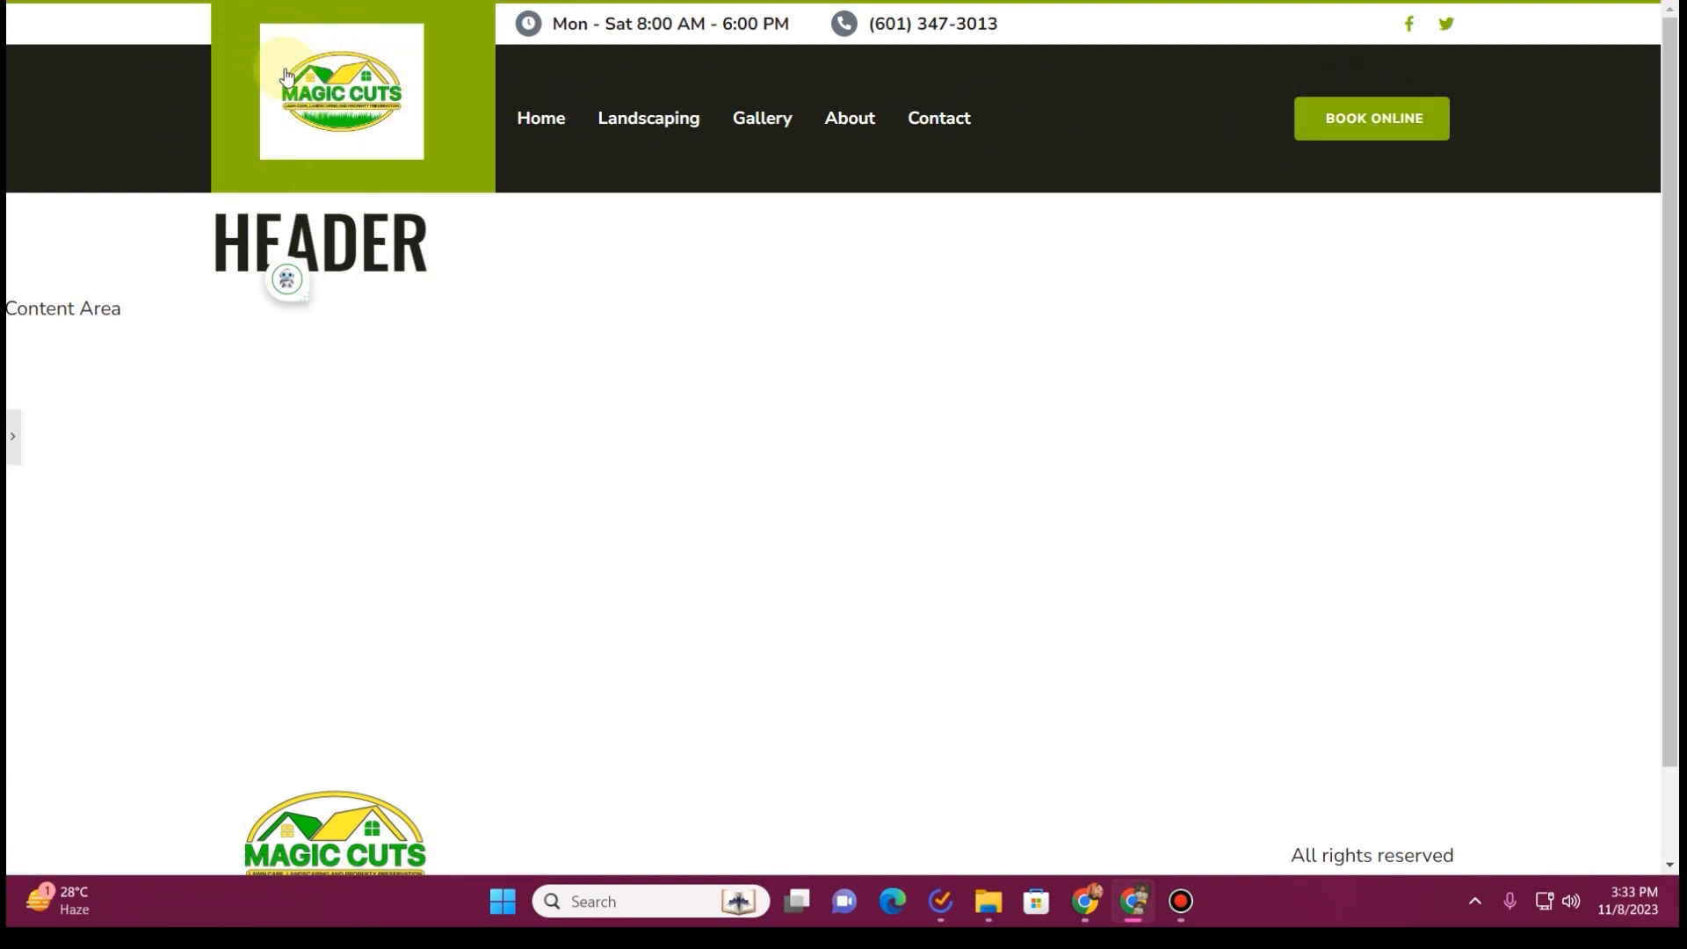
left_click(22, 449)
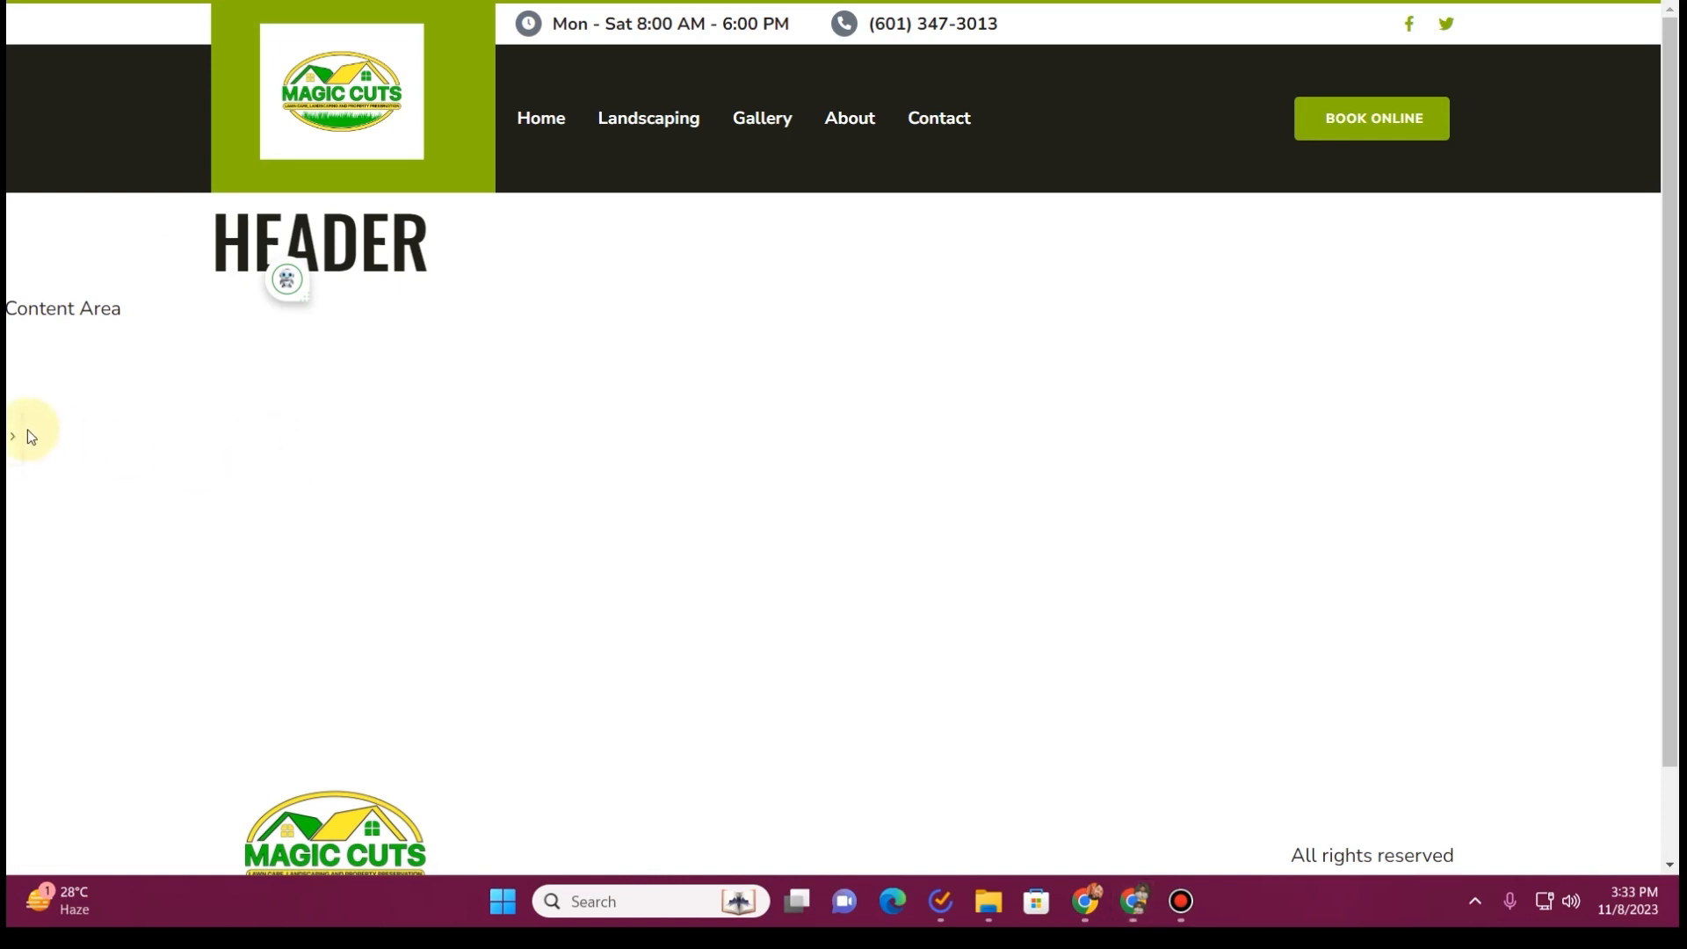
left_click(12, 444)
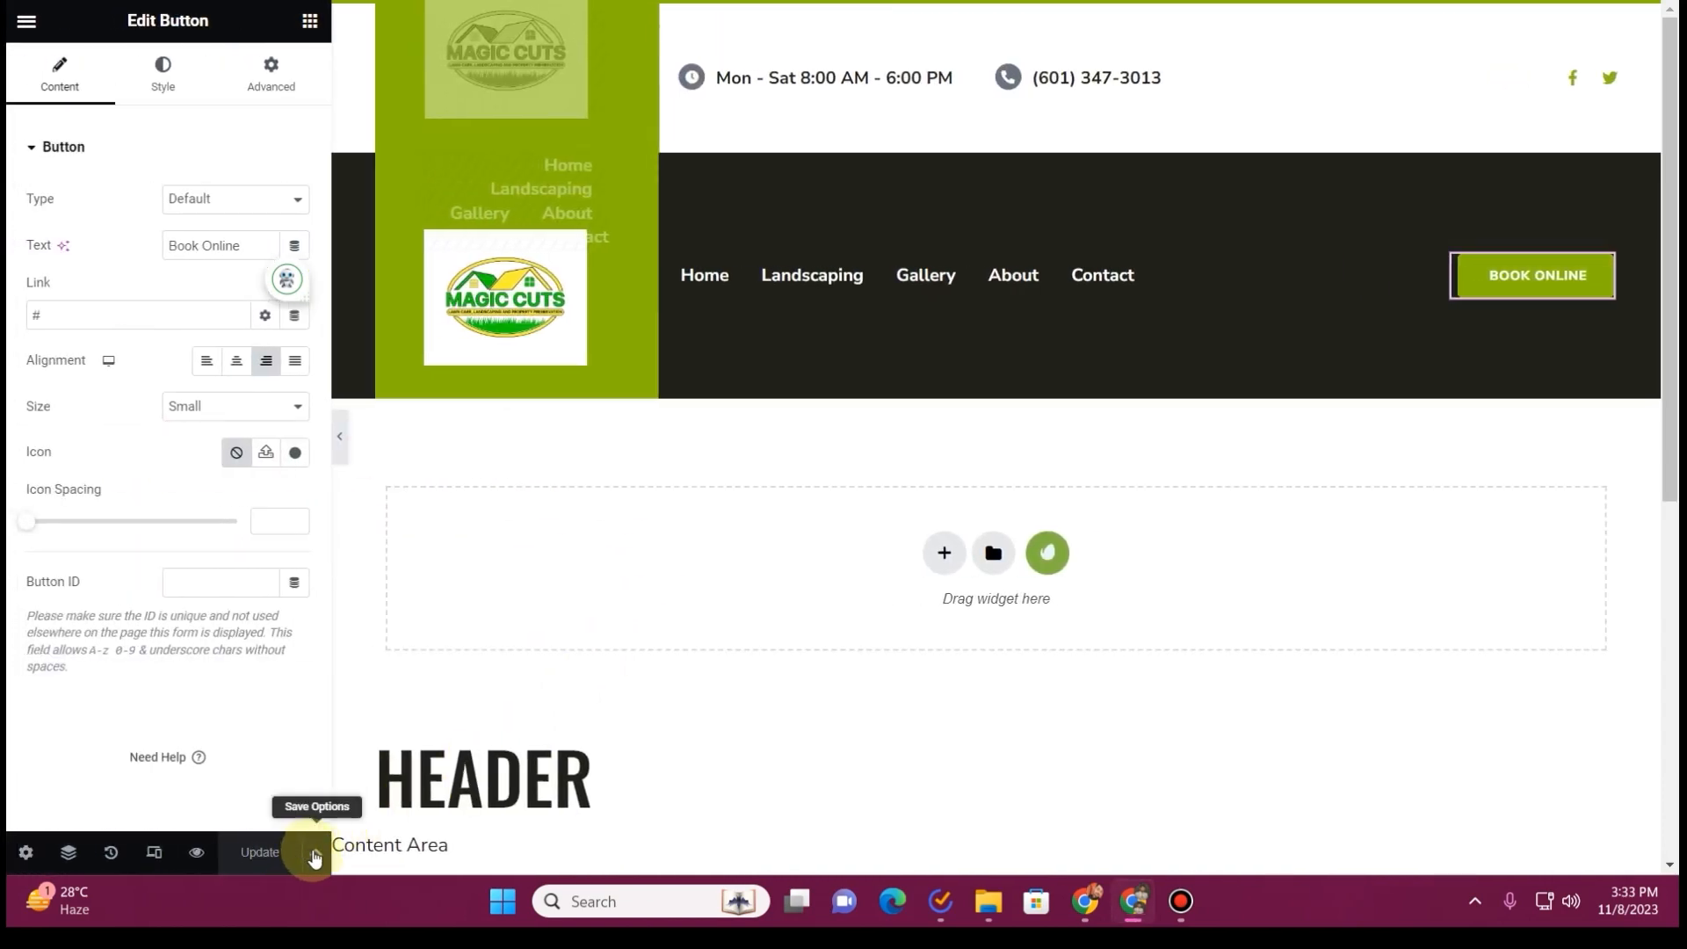
Check the header template's display conditions and save them with Entire Site included
left_click(312, 849)
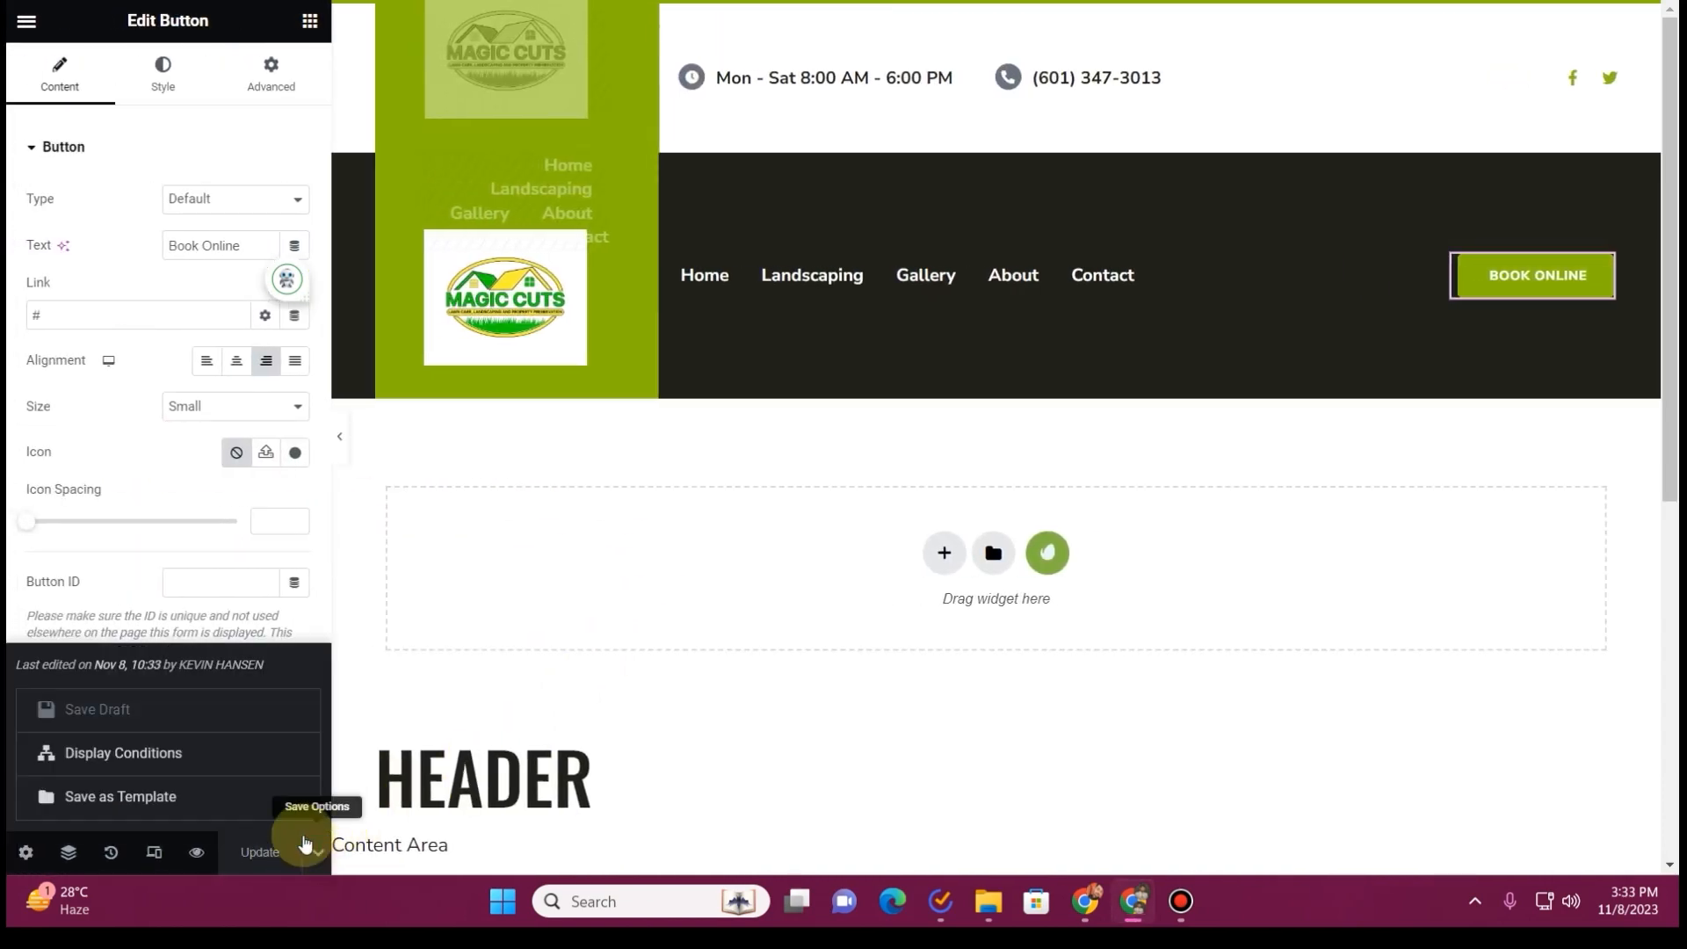
left_click(162, 756)
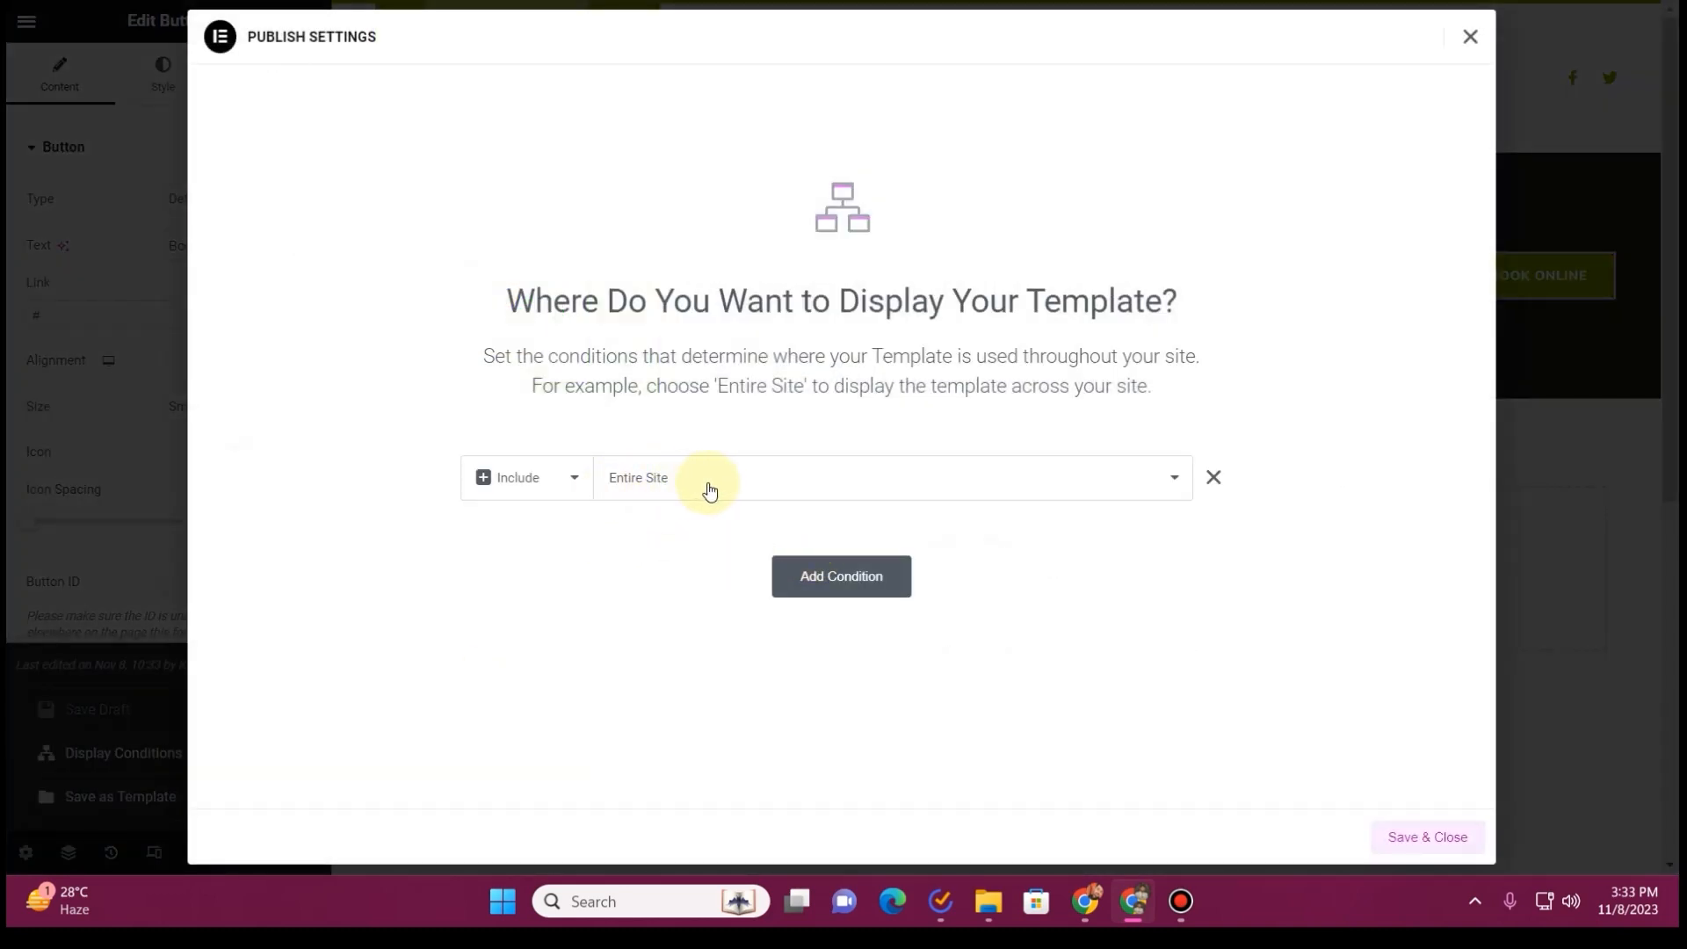
left_click(1443, 845)
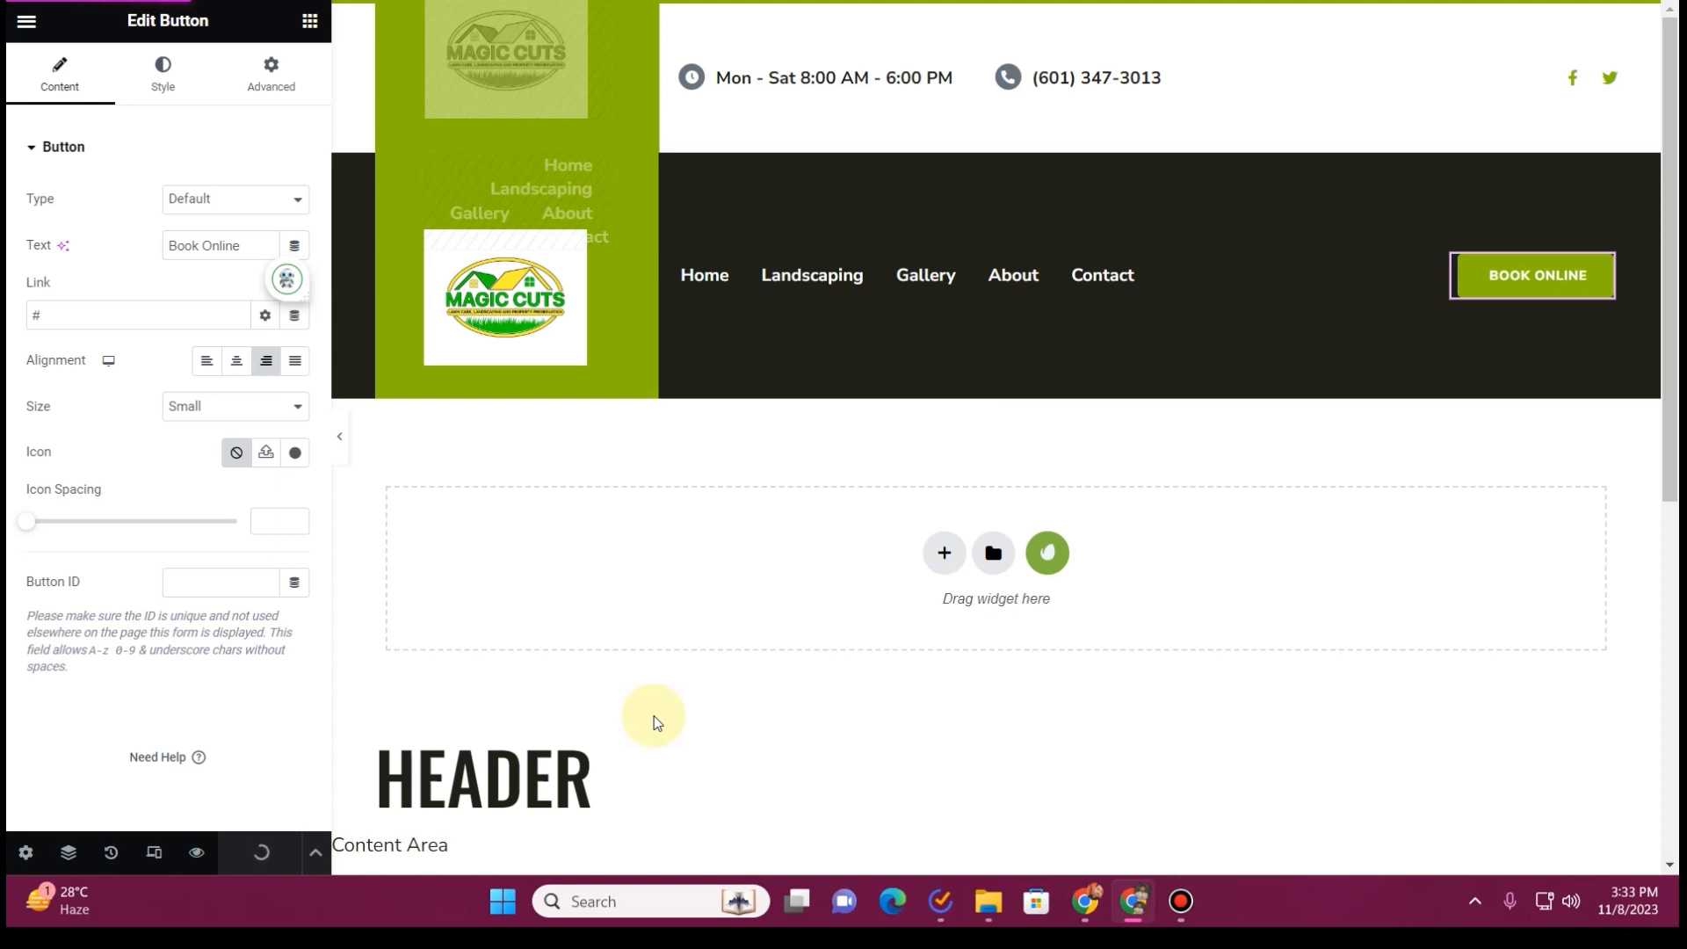
Exit the header editor and create a new footer template in the Theme Builder, dismissing the block library
left_click(21, 26)
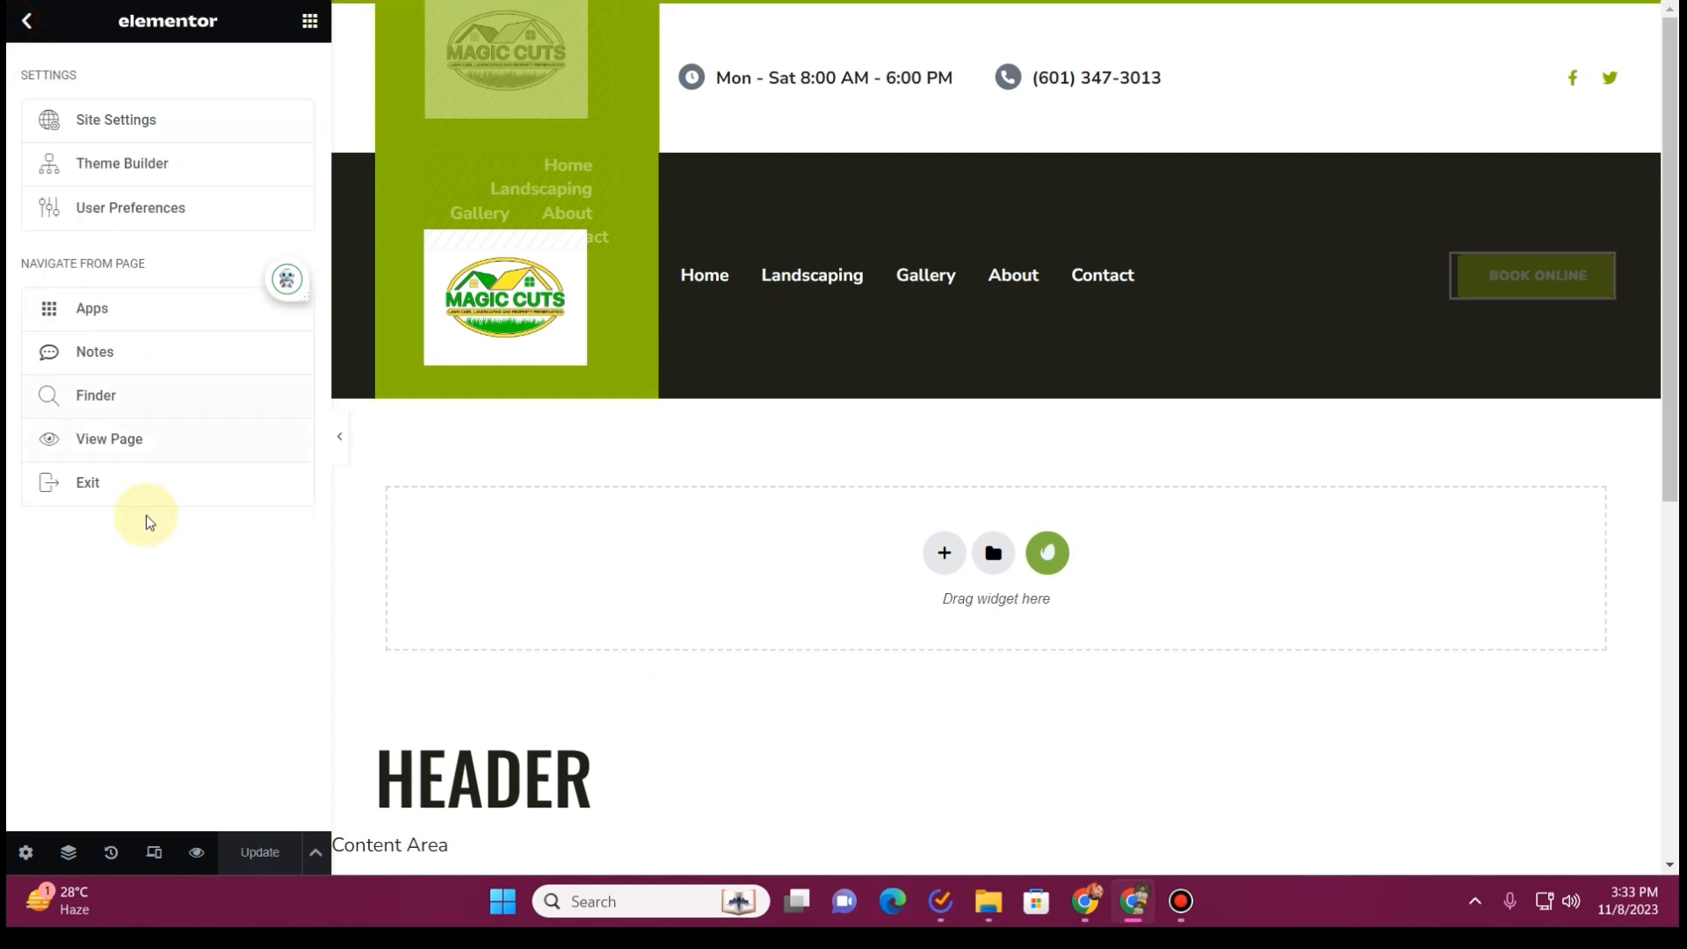
left_click(158, 482)
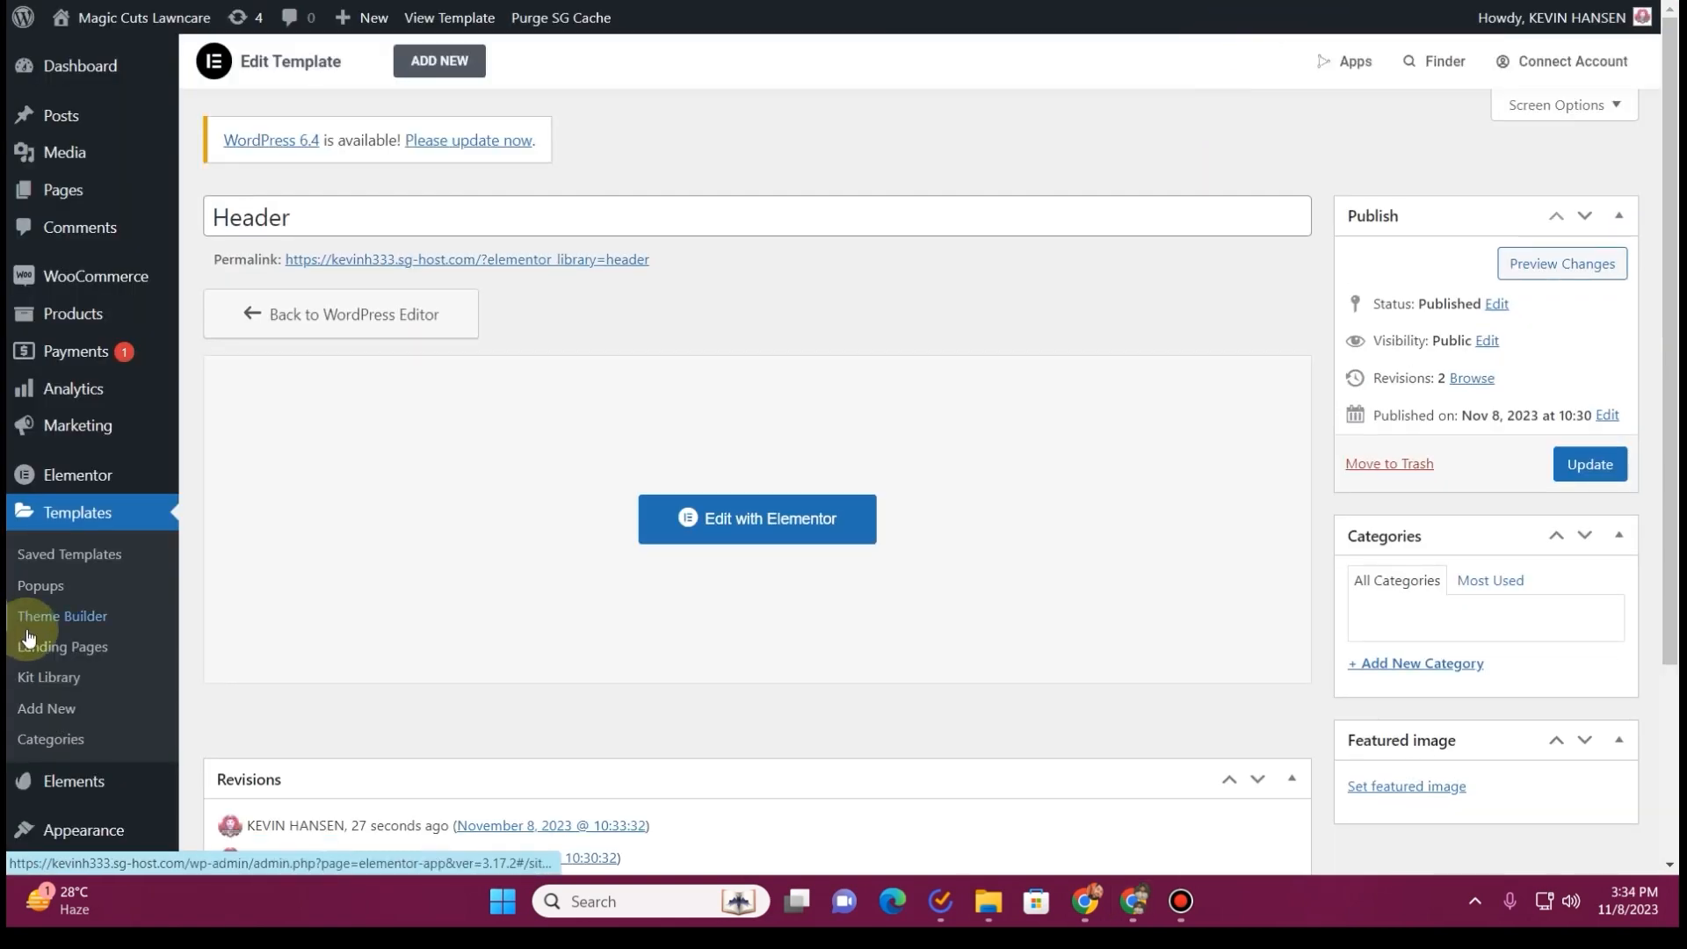
left_click(73, 621)
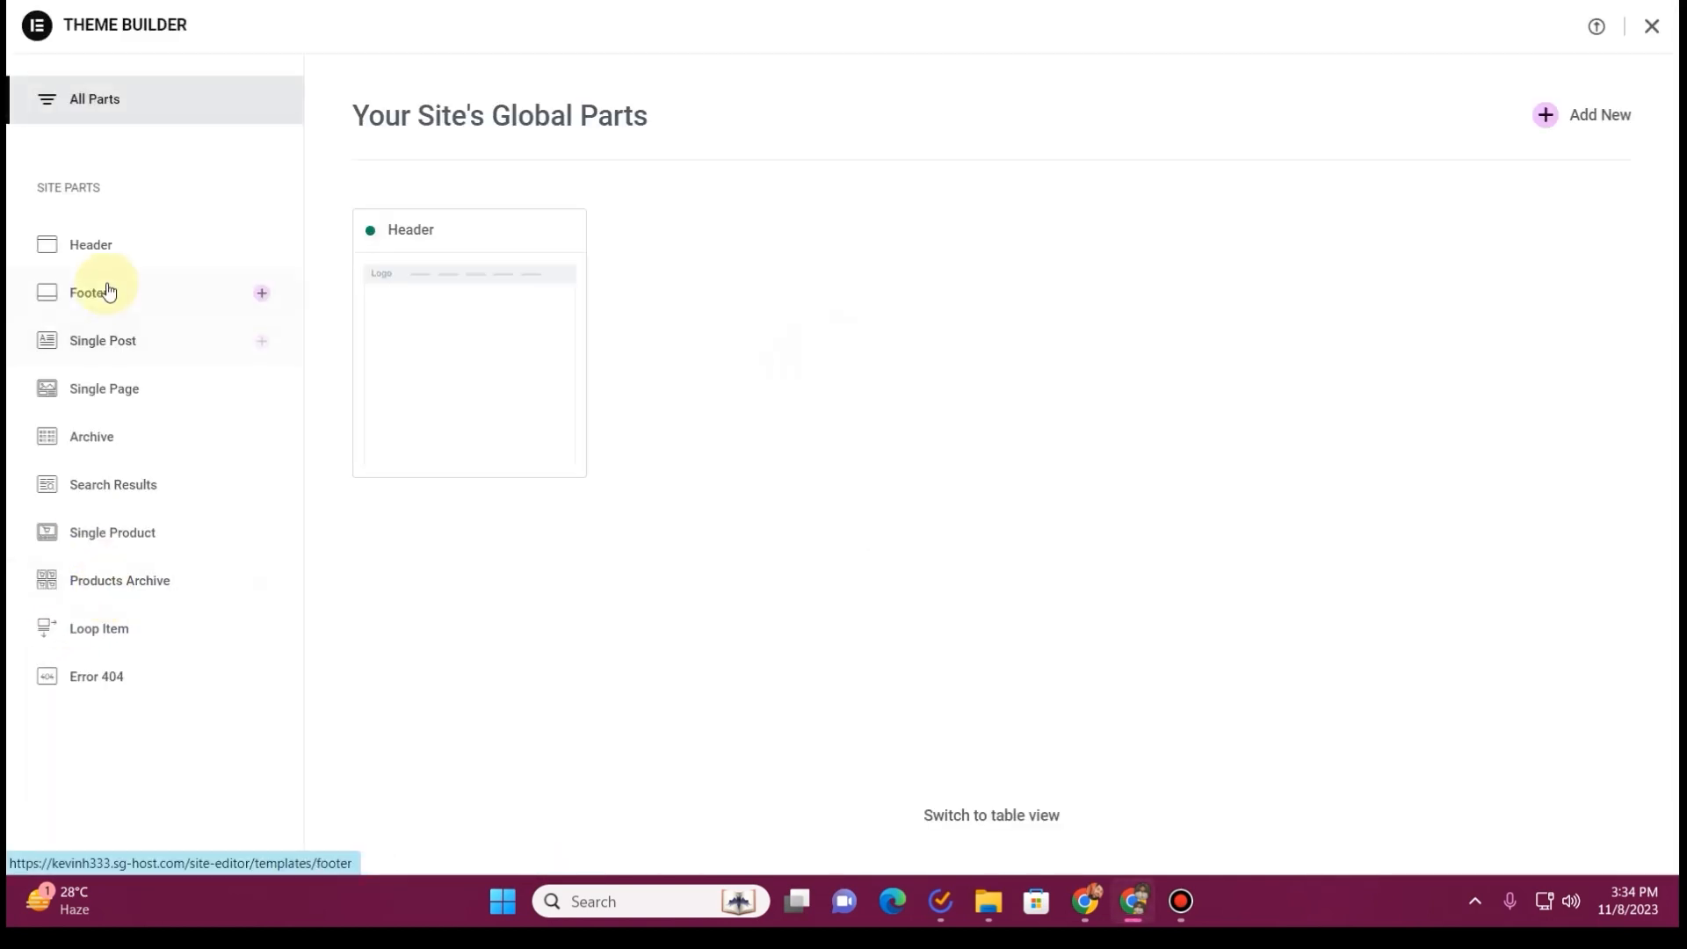
left_click(109, 302)
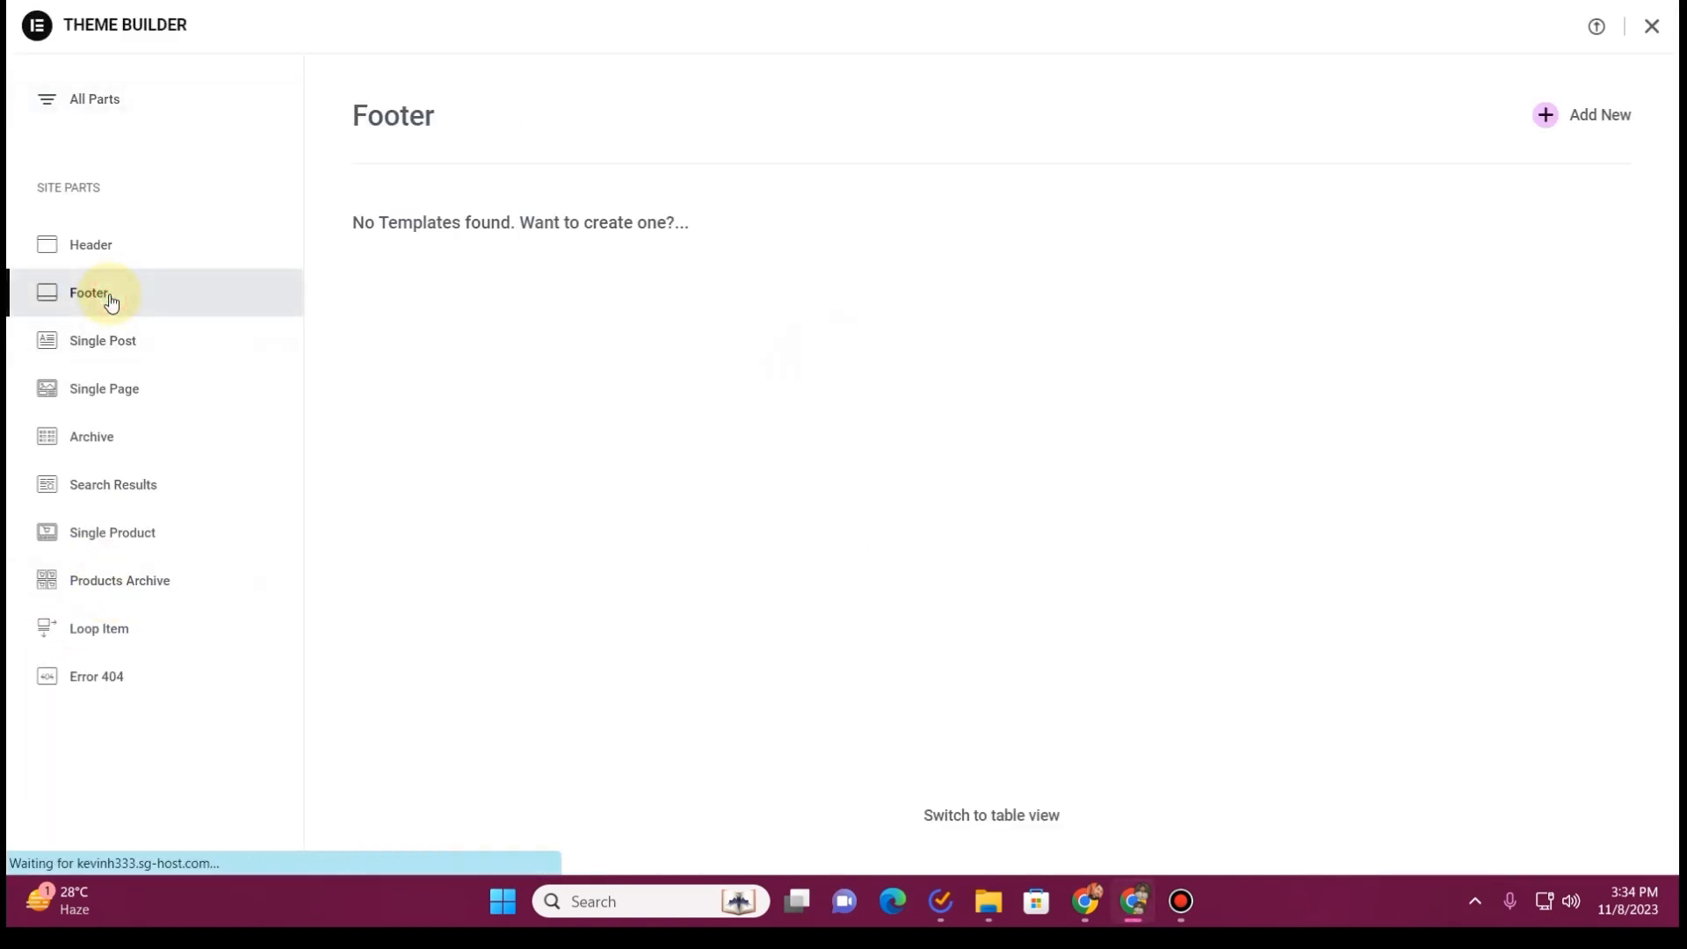
left_click(1599, 122)
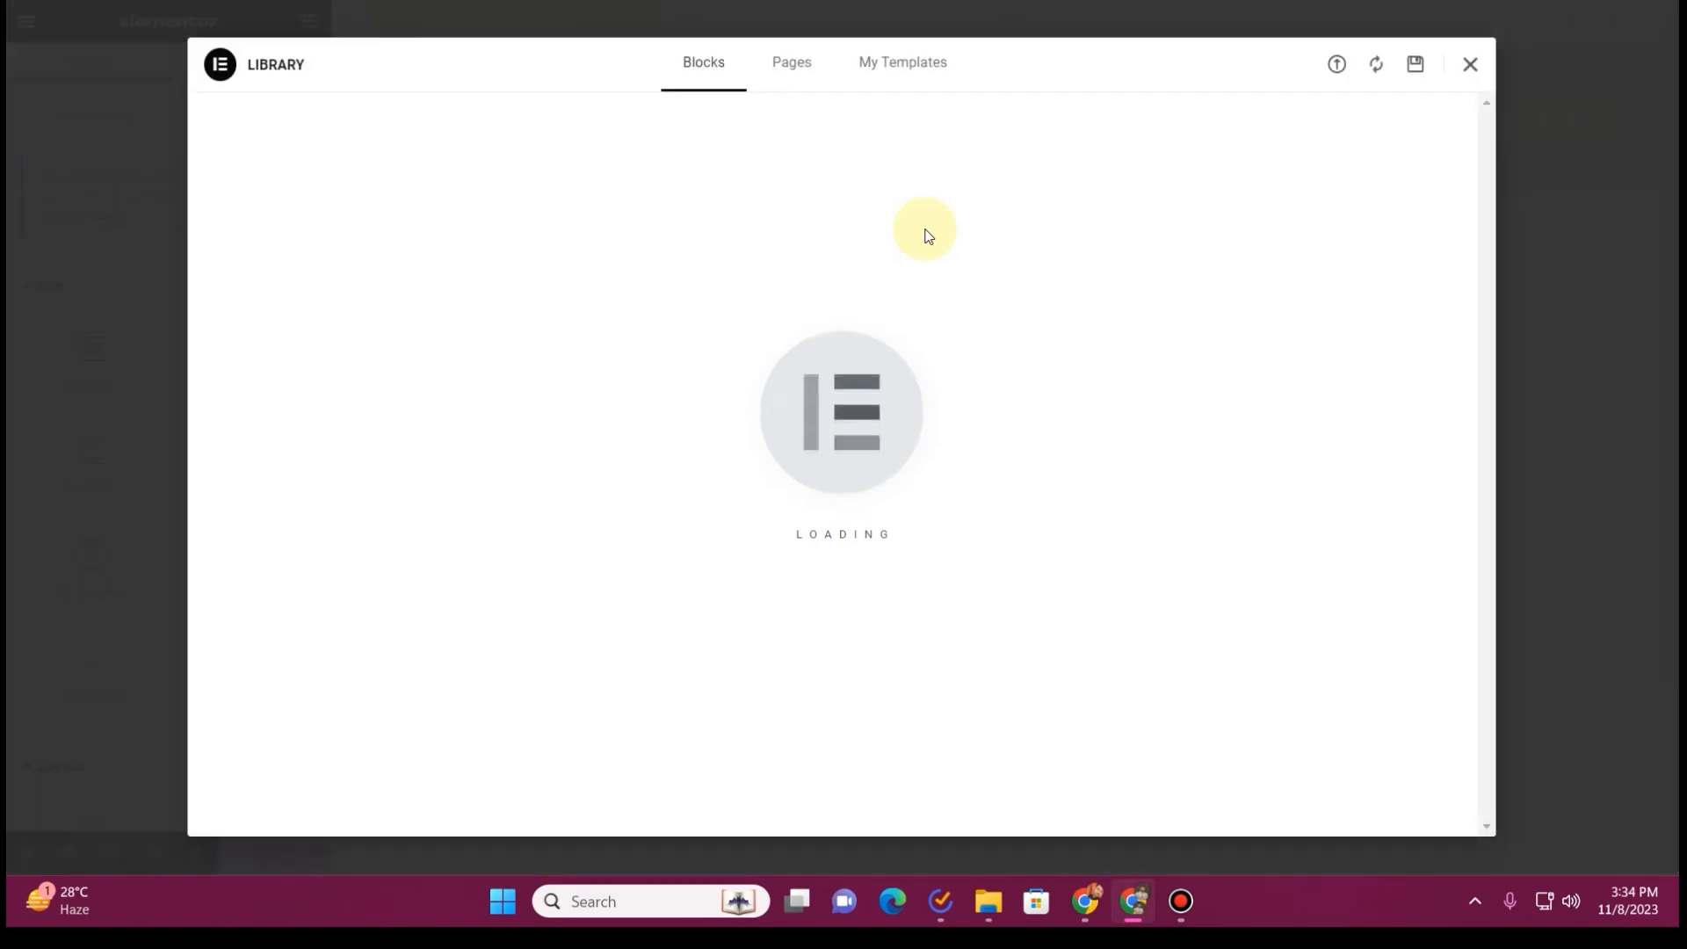
left_click(1471, 64)
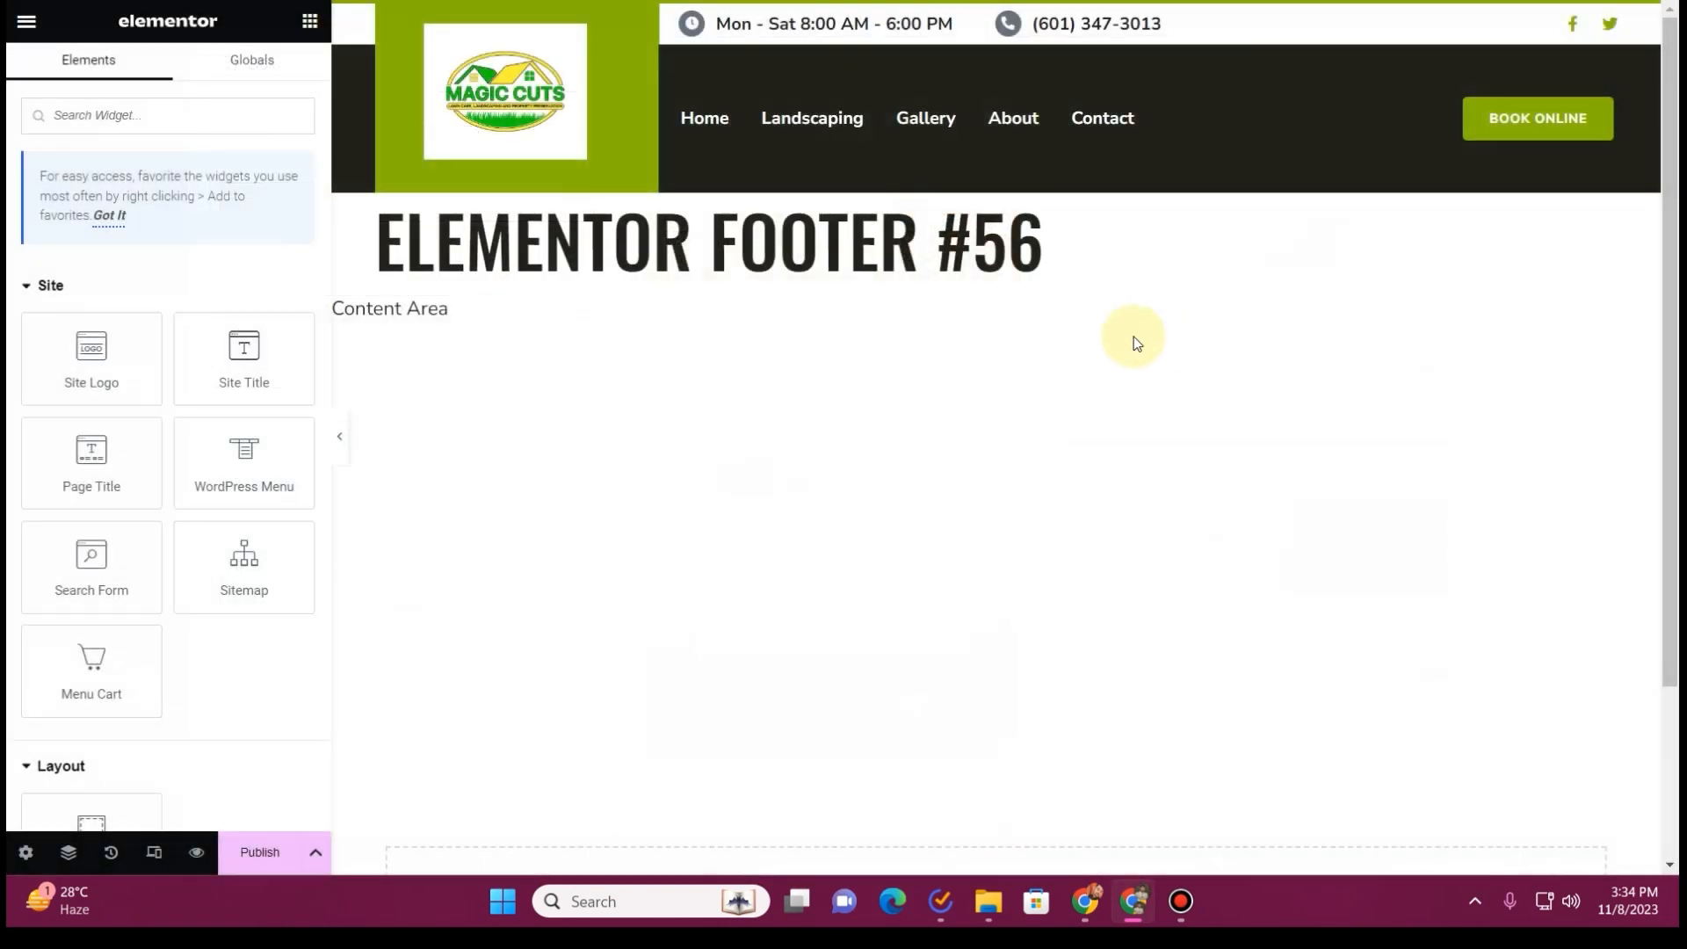
Insert the Footer template from the installed Lawnia kit into the blank footer
scroll(1020, 492, "down", 2)
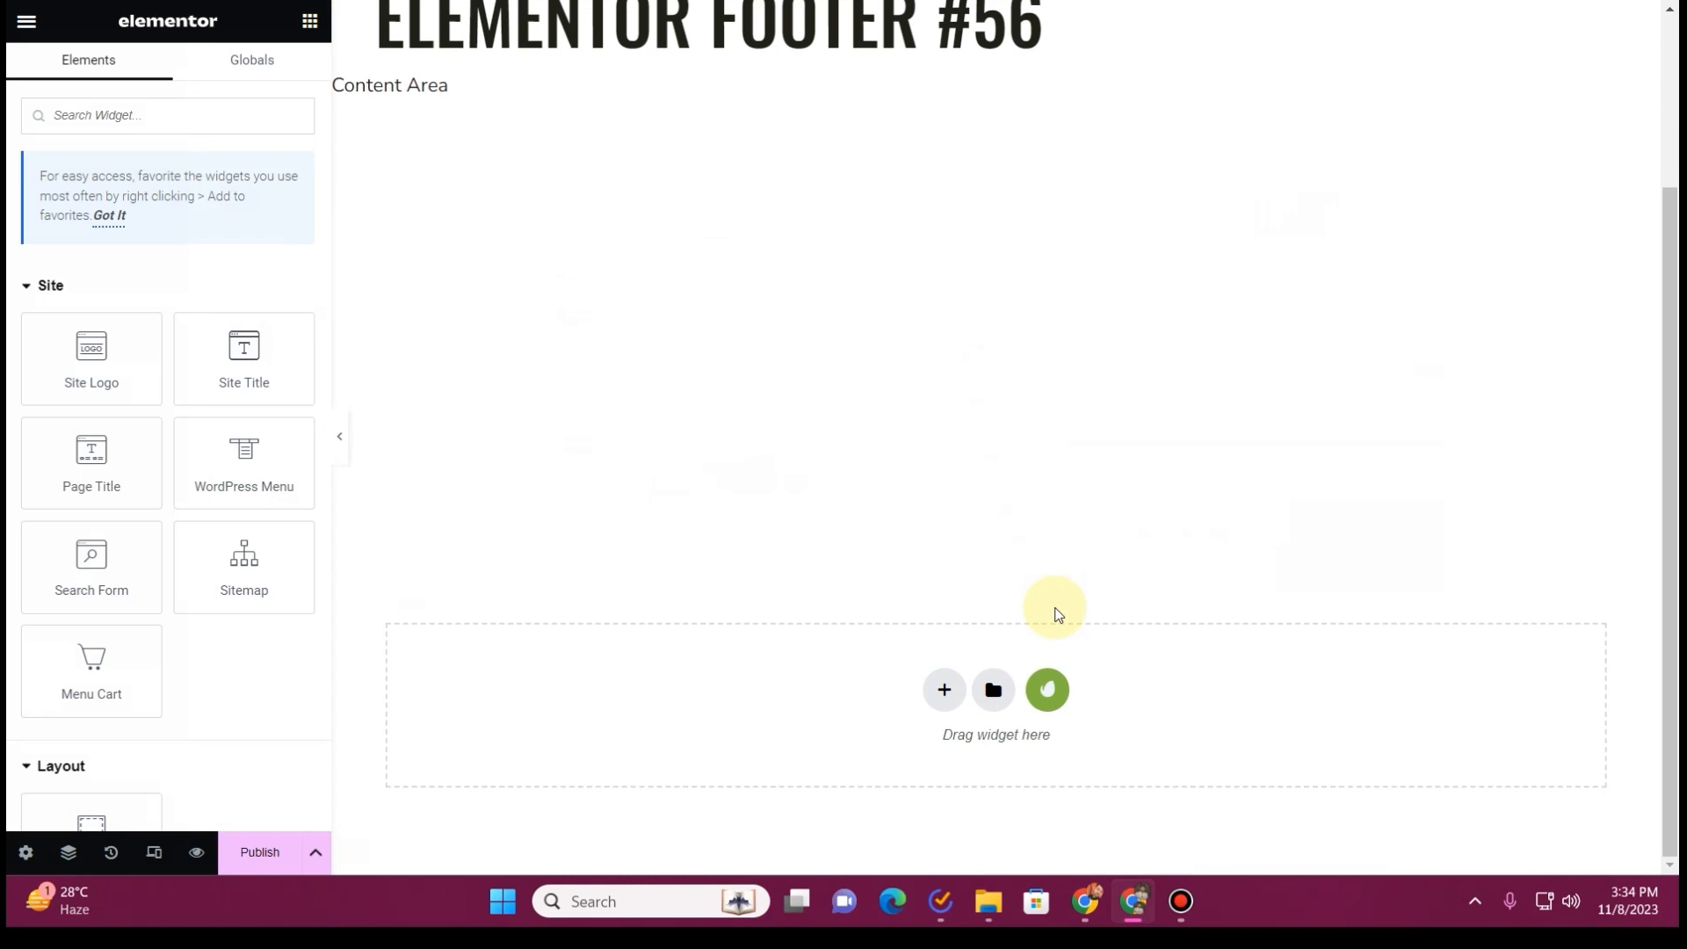
left_click(1048, 691)
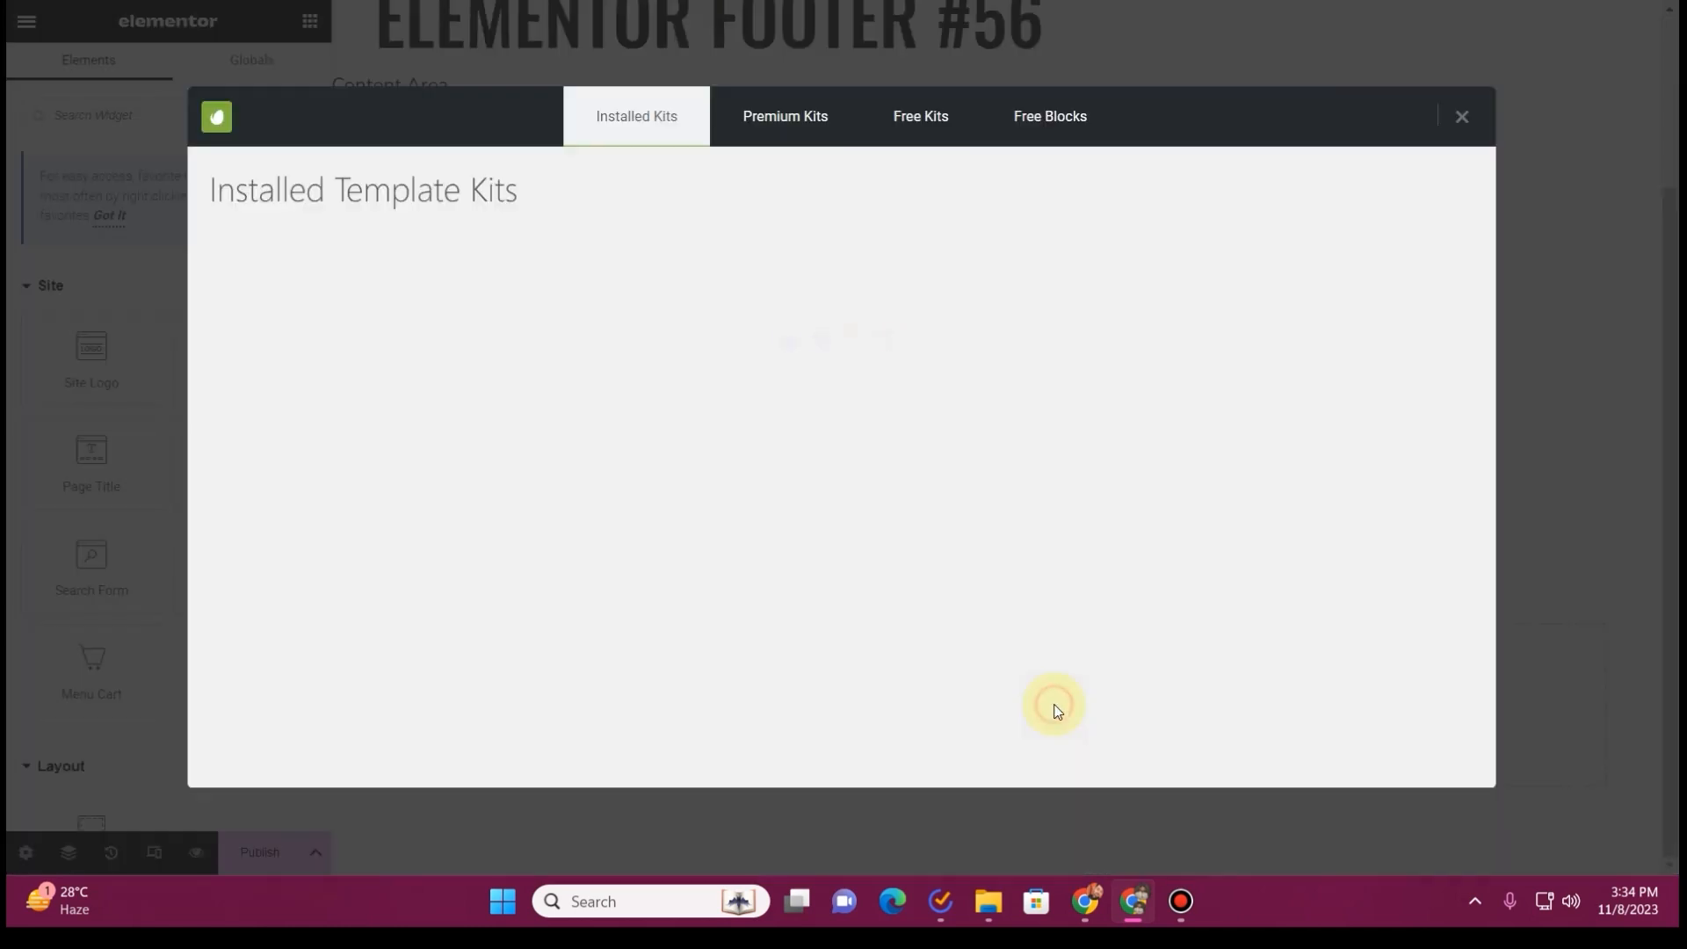
left_click(389, 452)
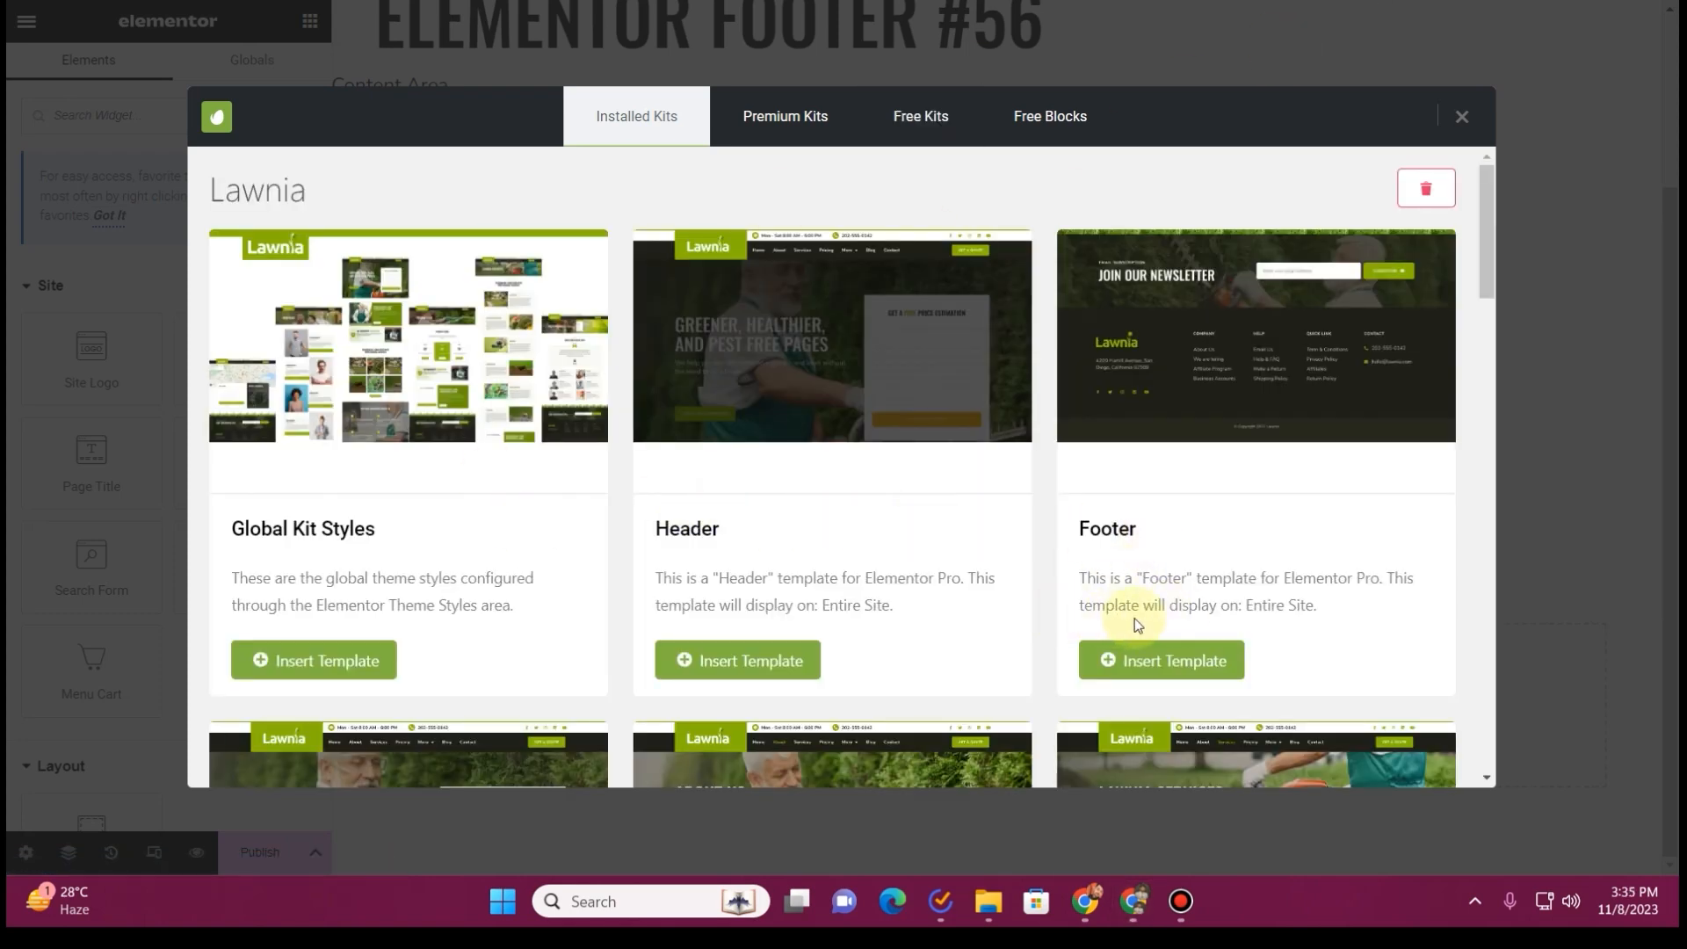
left_click(1177, 677)
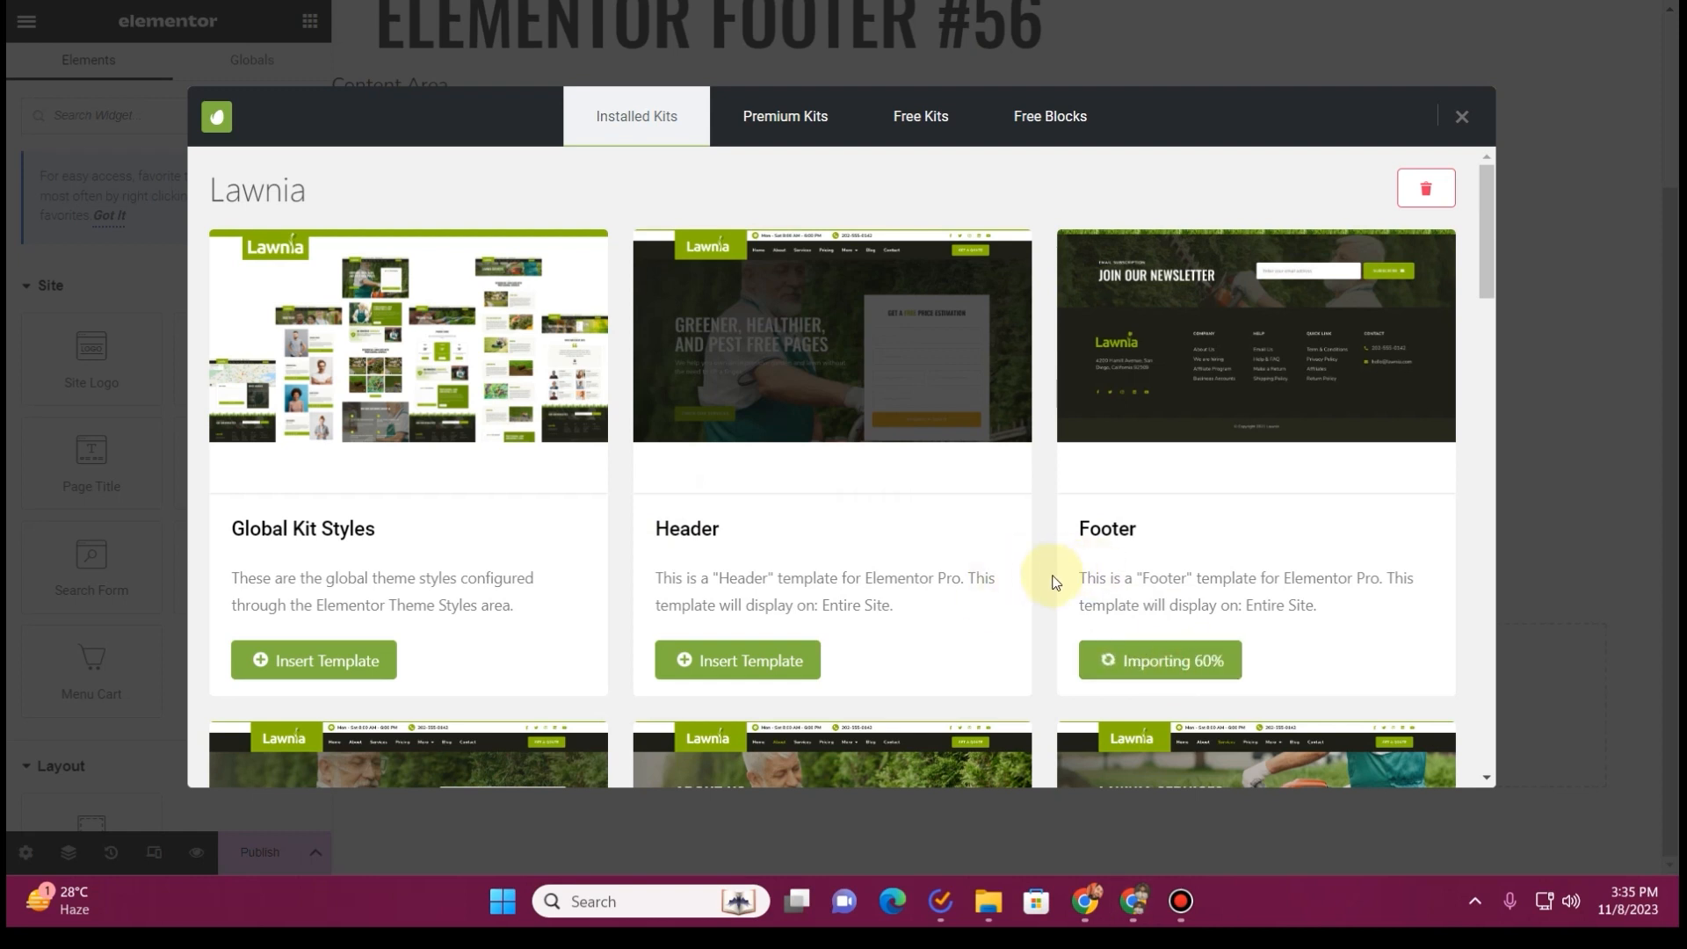
Replace the Lawnia logo image in the footer with the dynamic Site Logo
scroll(824, 514, "down", 4)
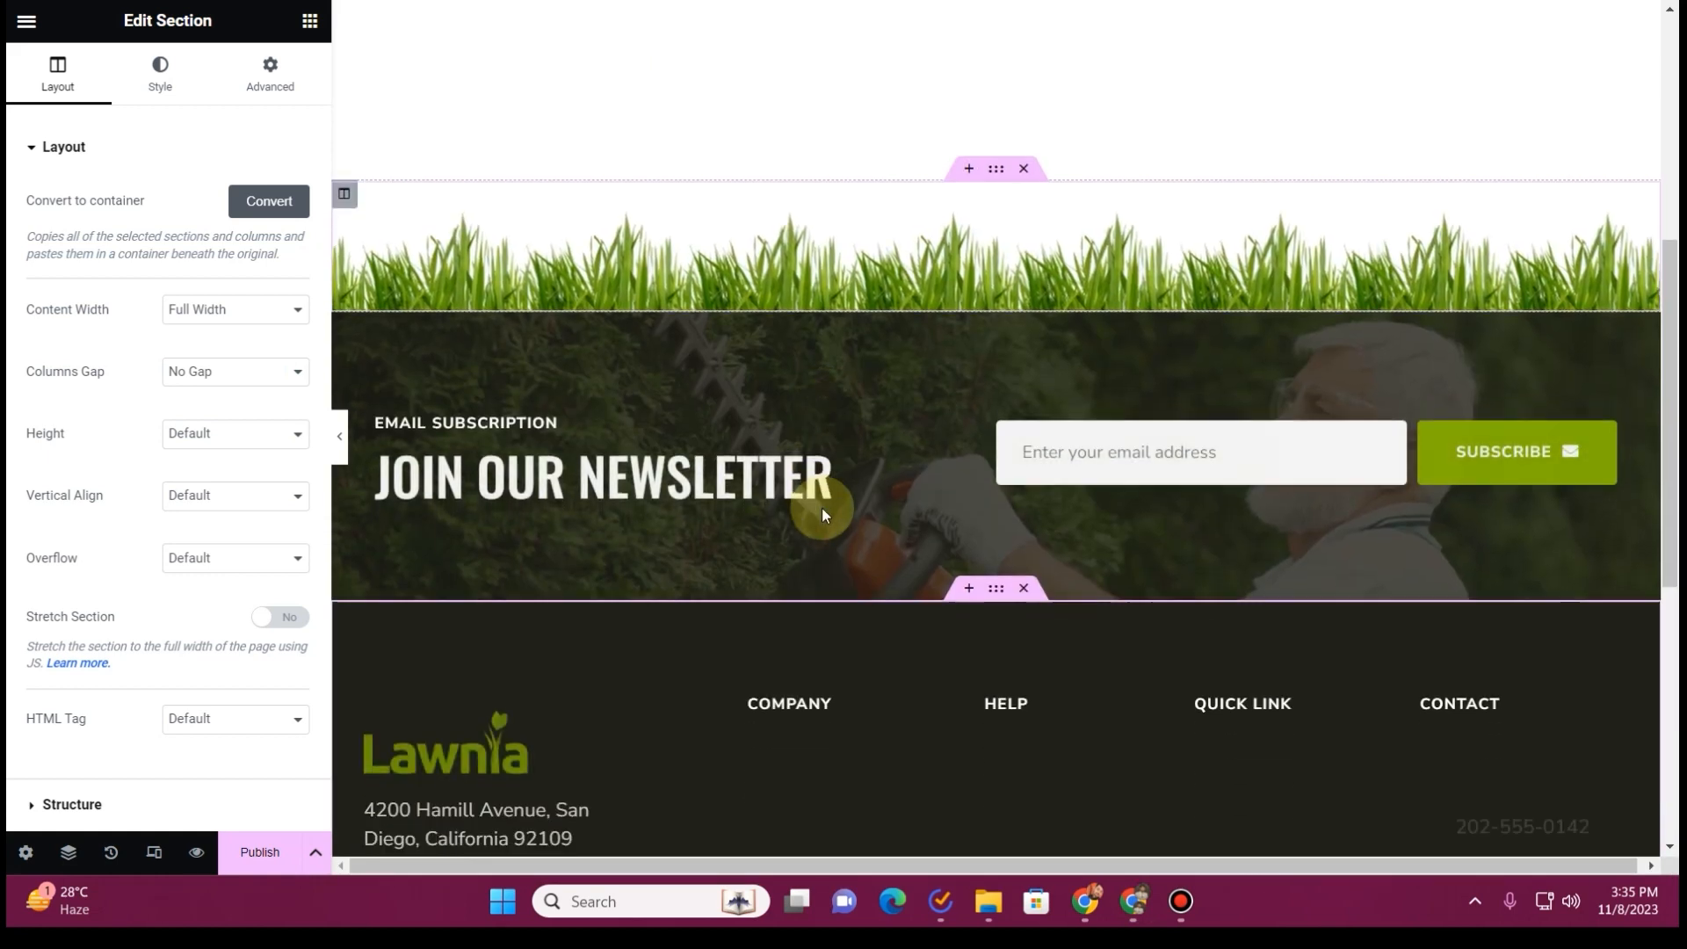
scroll(821, 508, "down", 5)
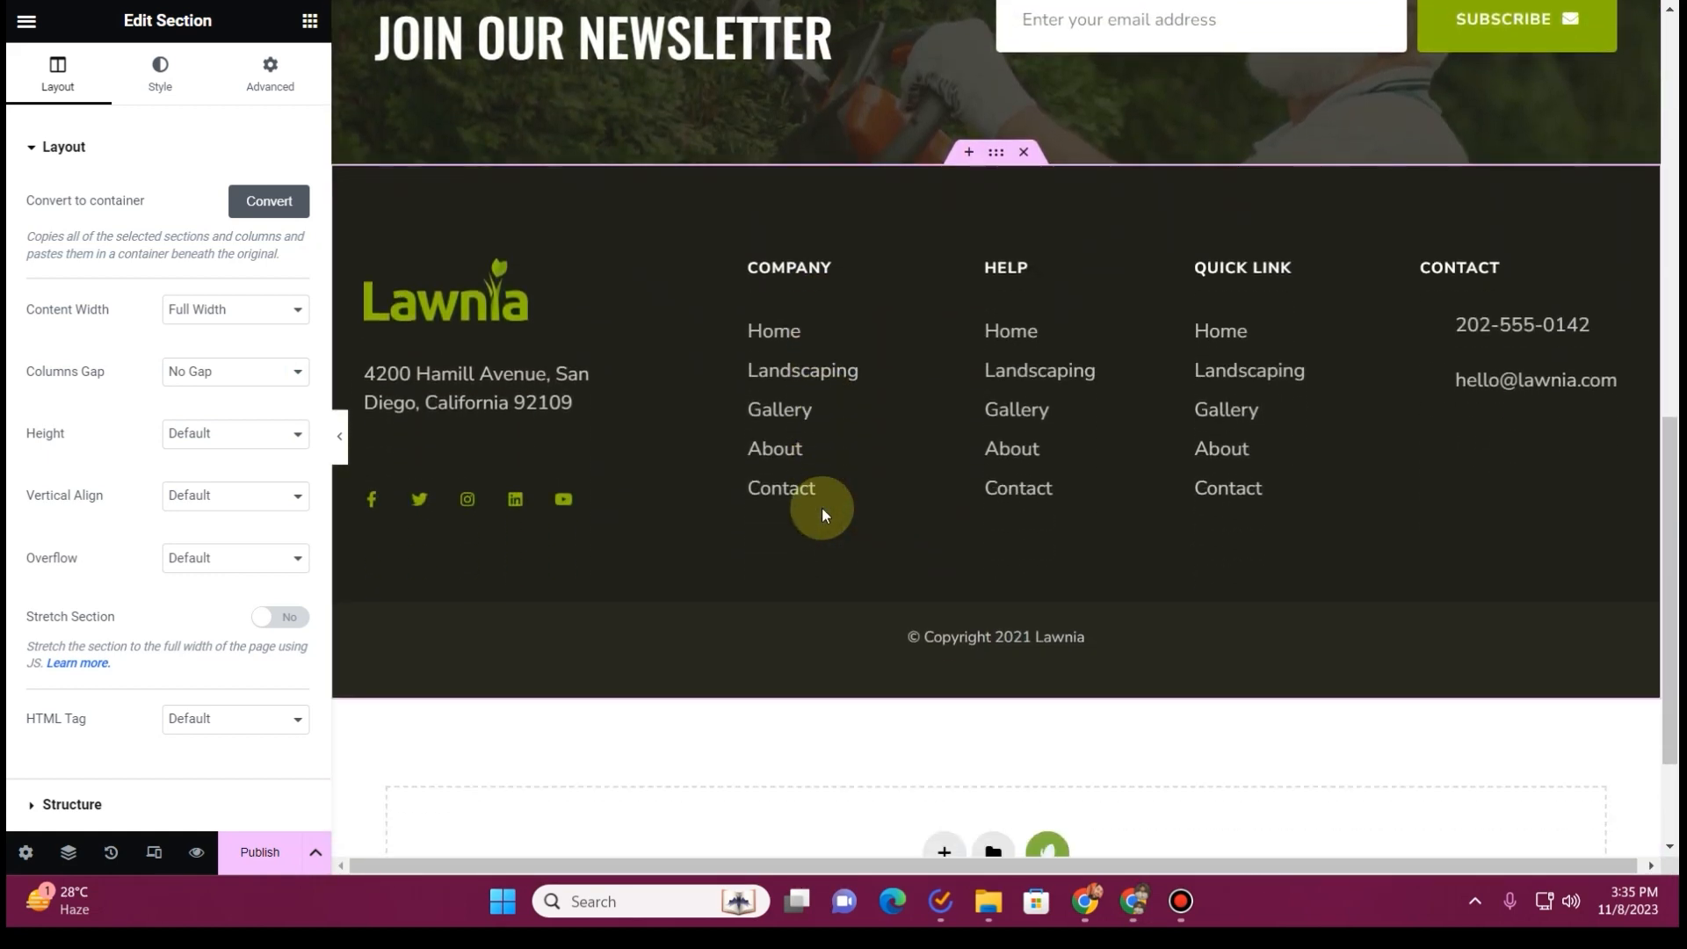
left_click(526, 310)
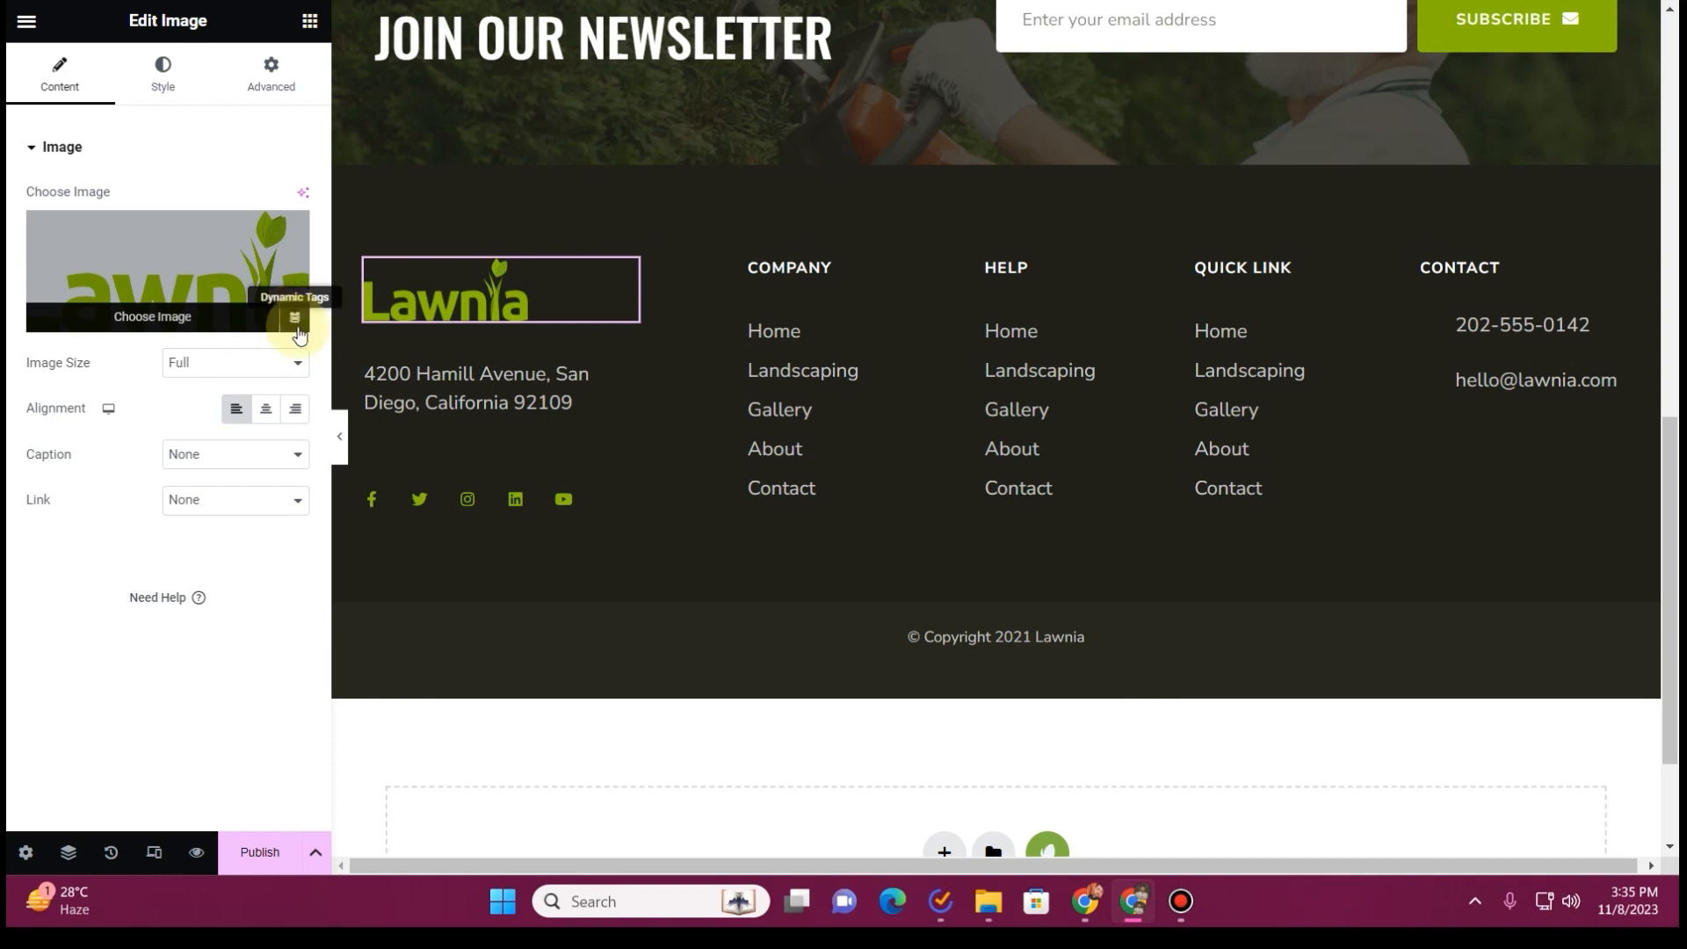
left_click(294, 319)
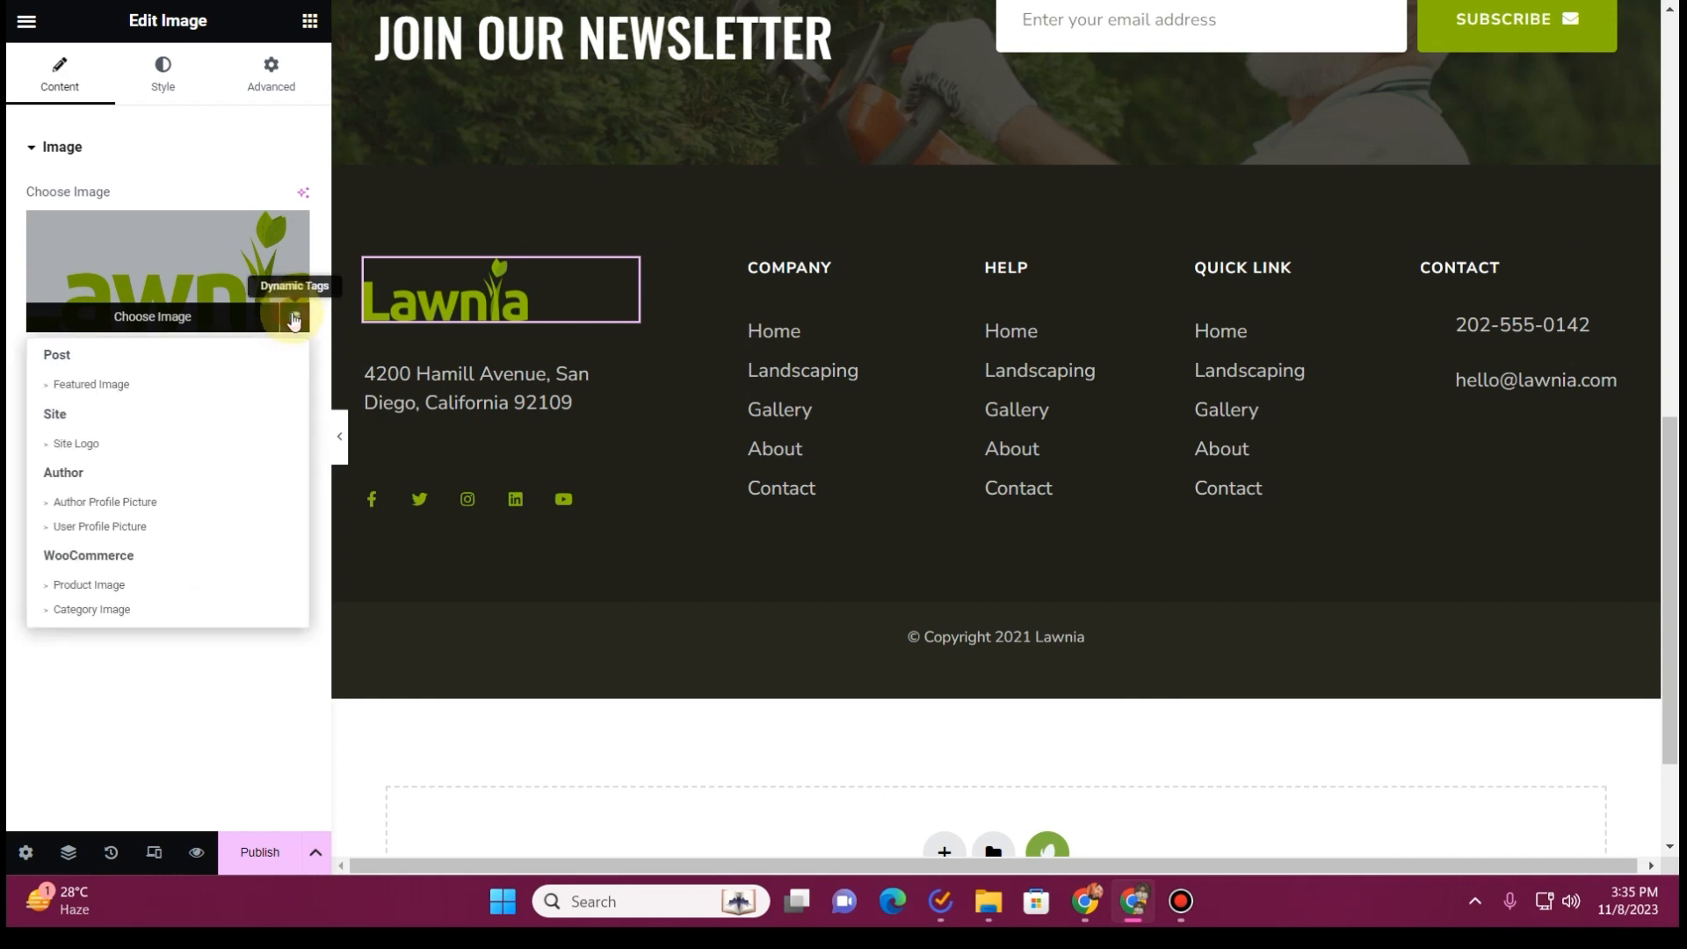
left_click(85, 452)
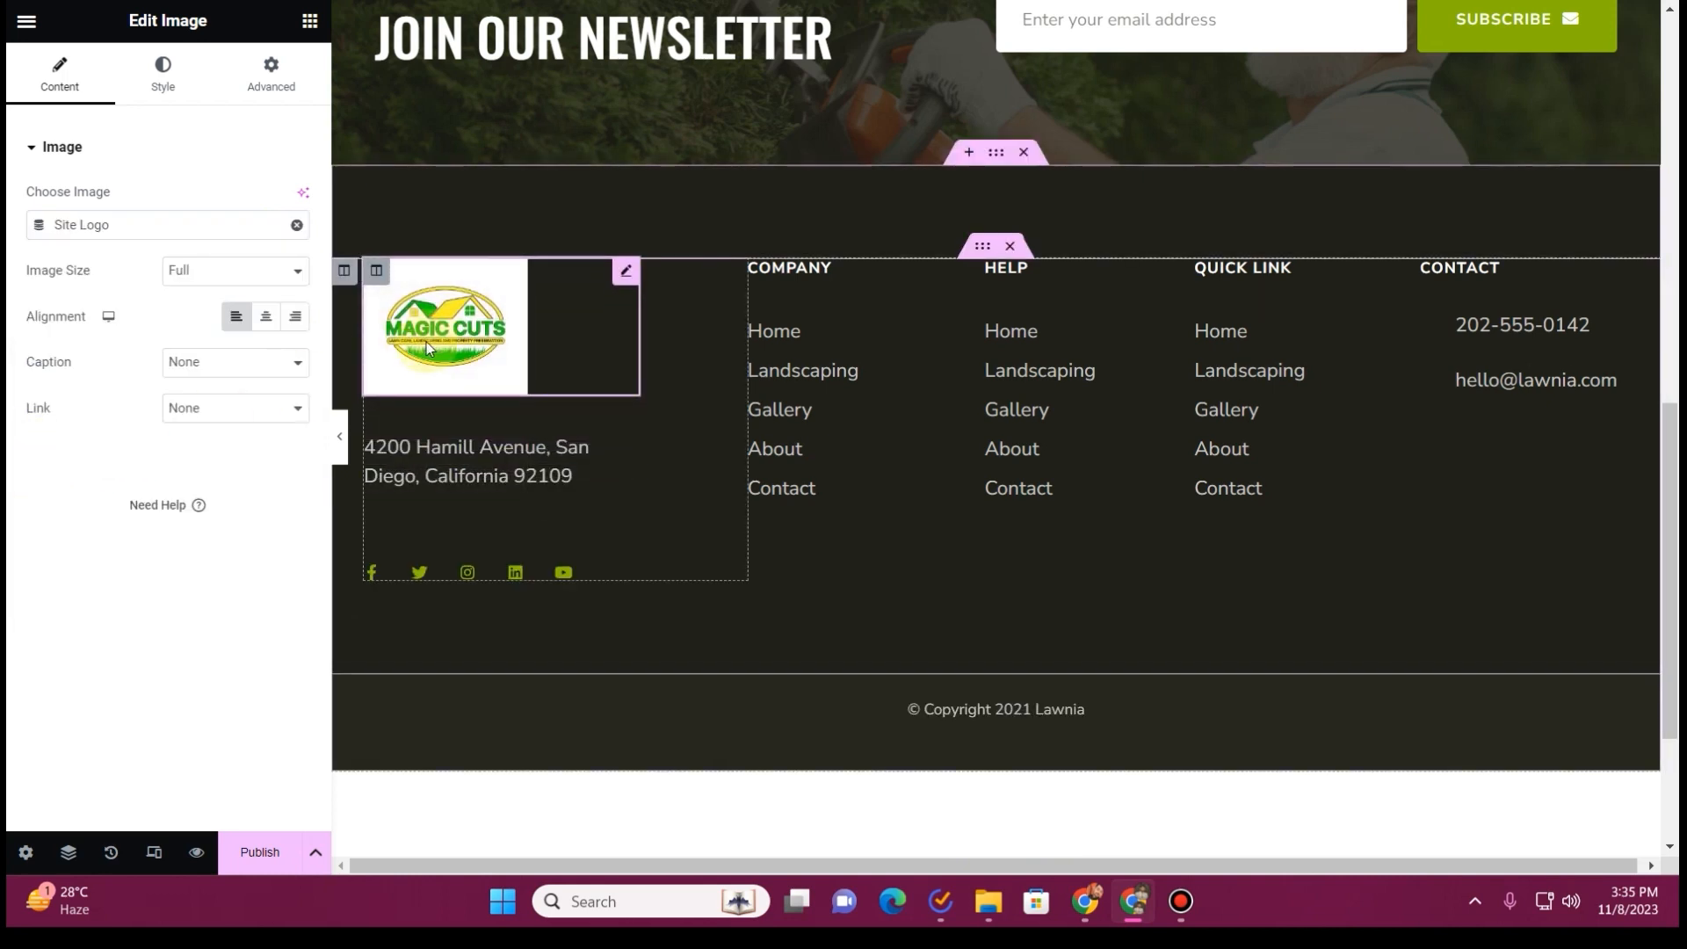
Replace the placeholder address under the footer logo with the business's mailing address copied from the old website's Contact page, without the ZIP code
left_click(554, 462)
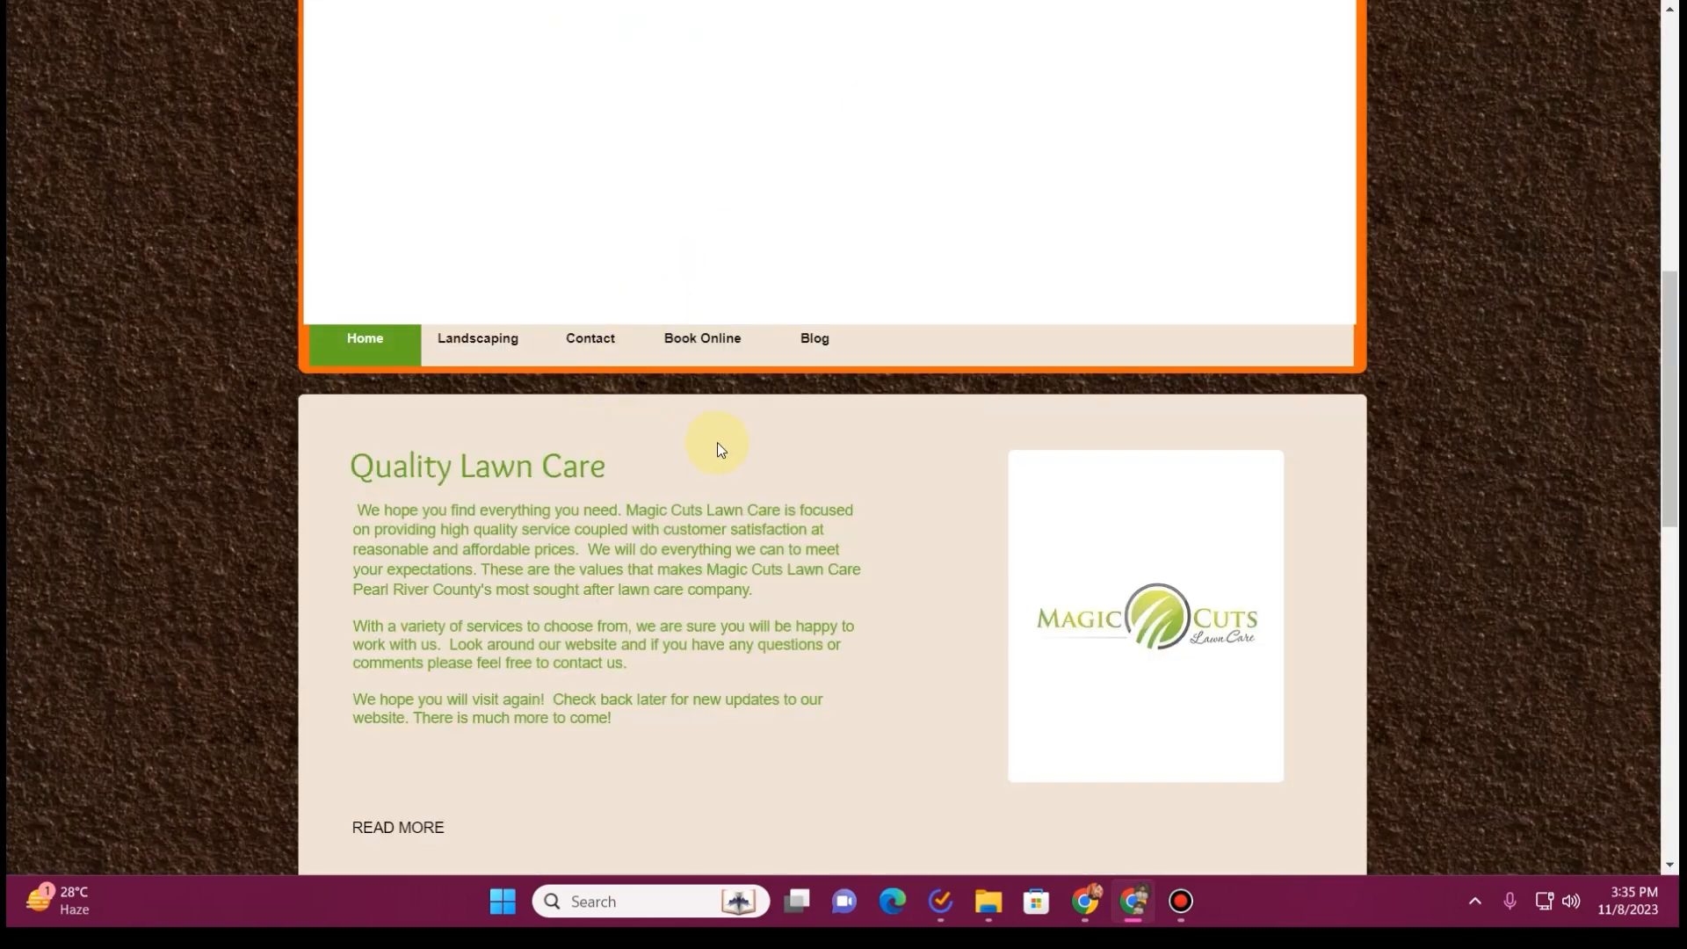
scroll(717, 444, "down", 12)
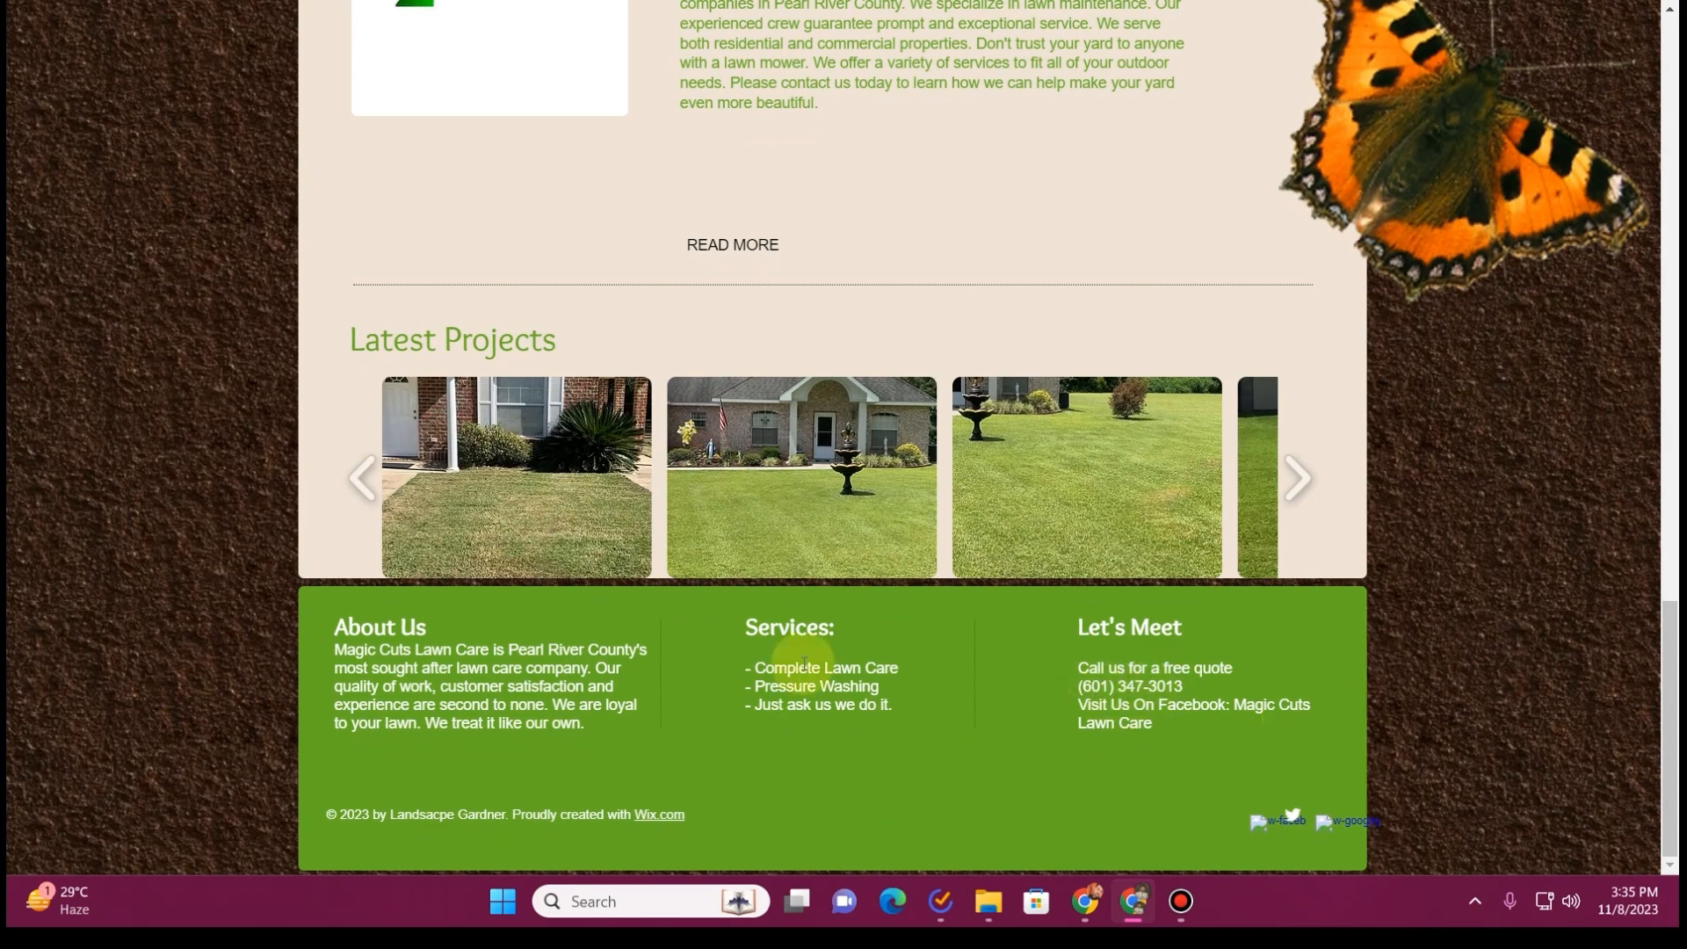
scroll(461, 563, "up", 15)
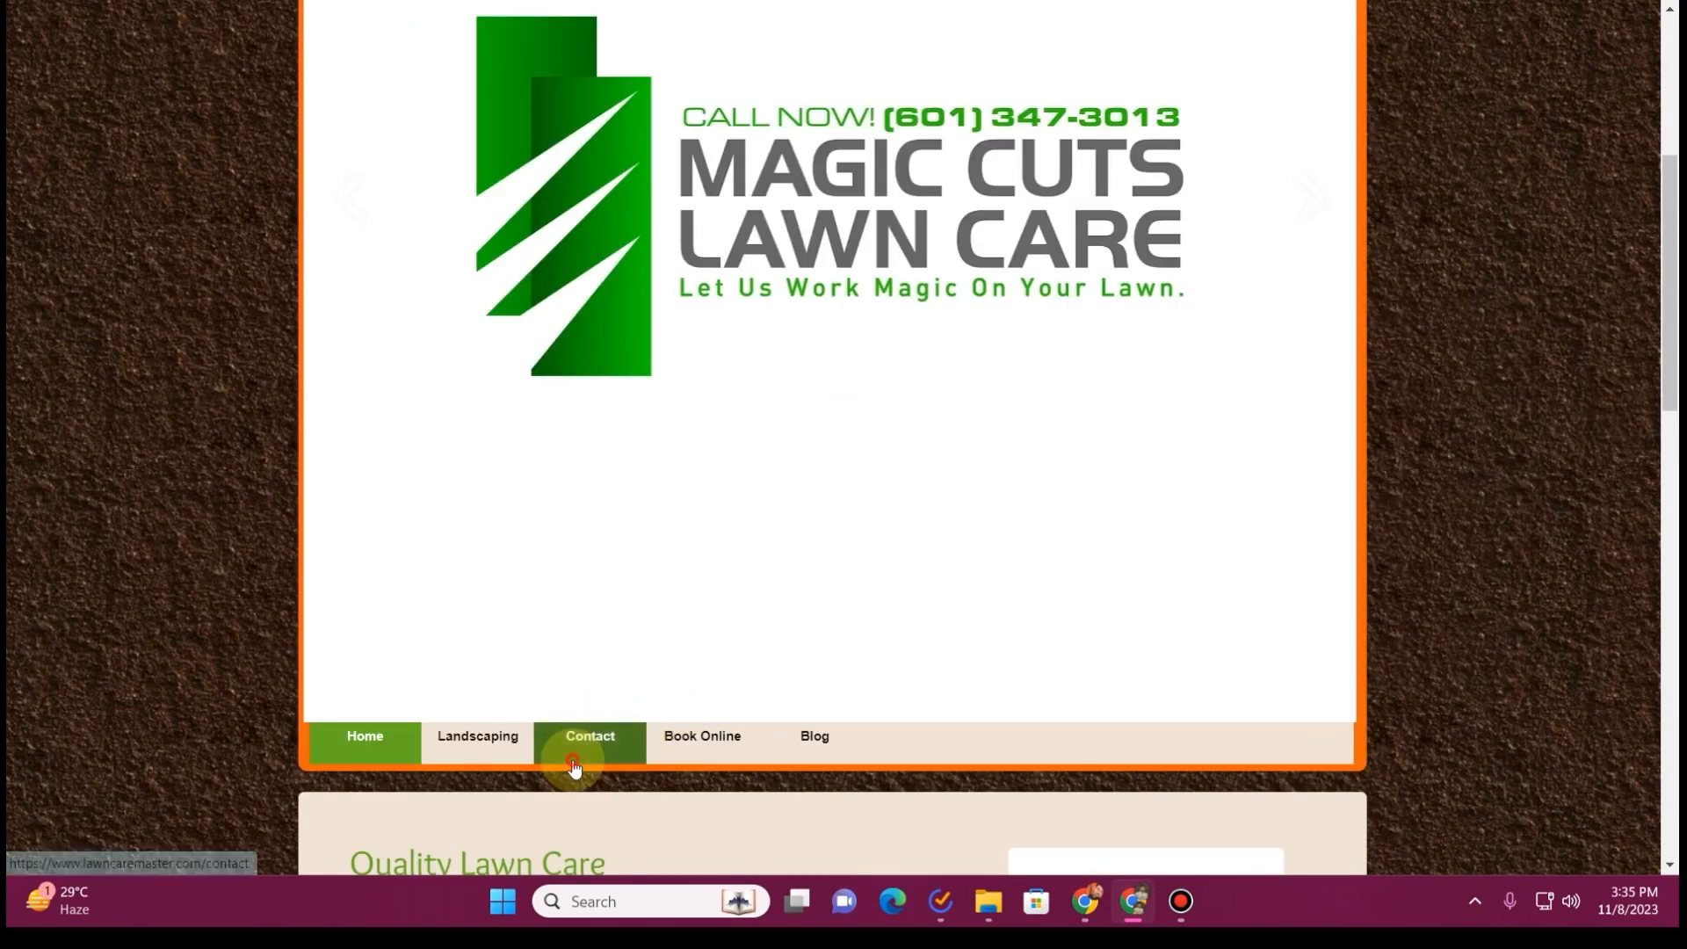
left_click(573, 767)
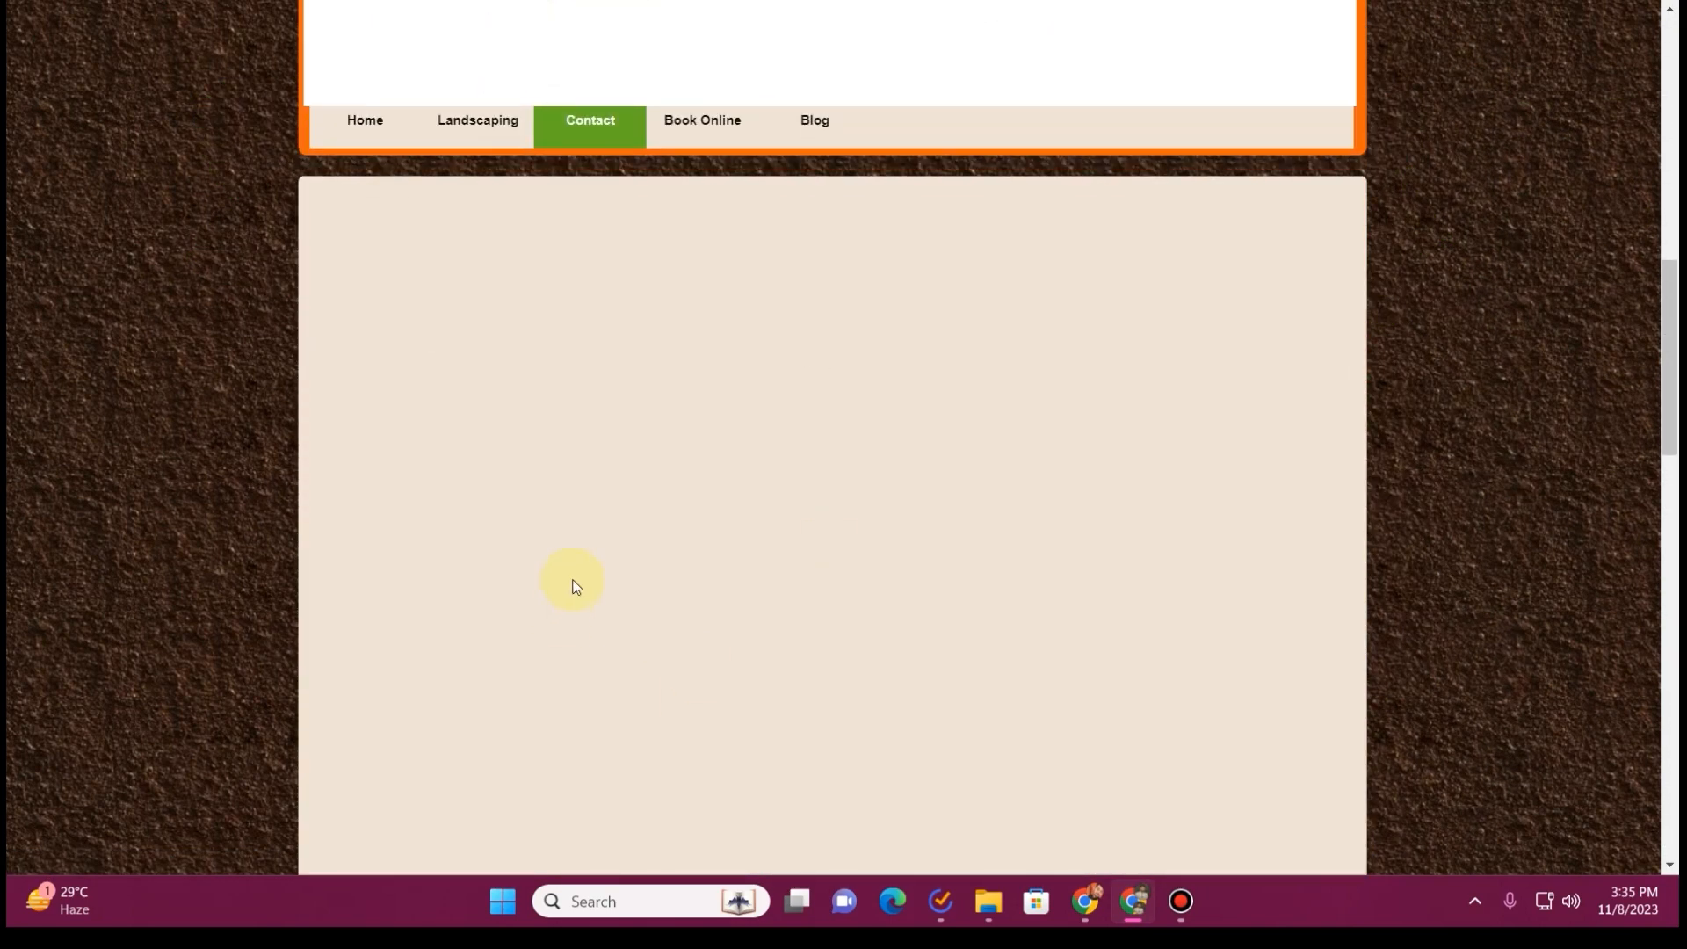
scroll(573, 587, "down", 8)
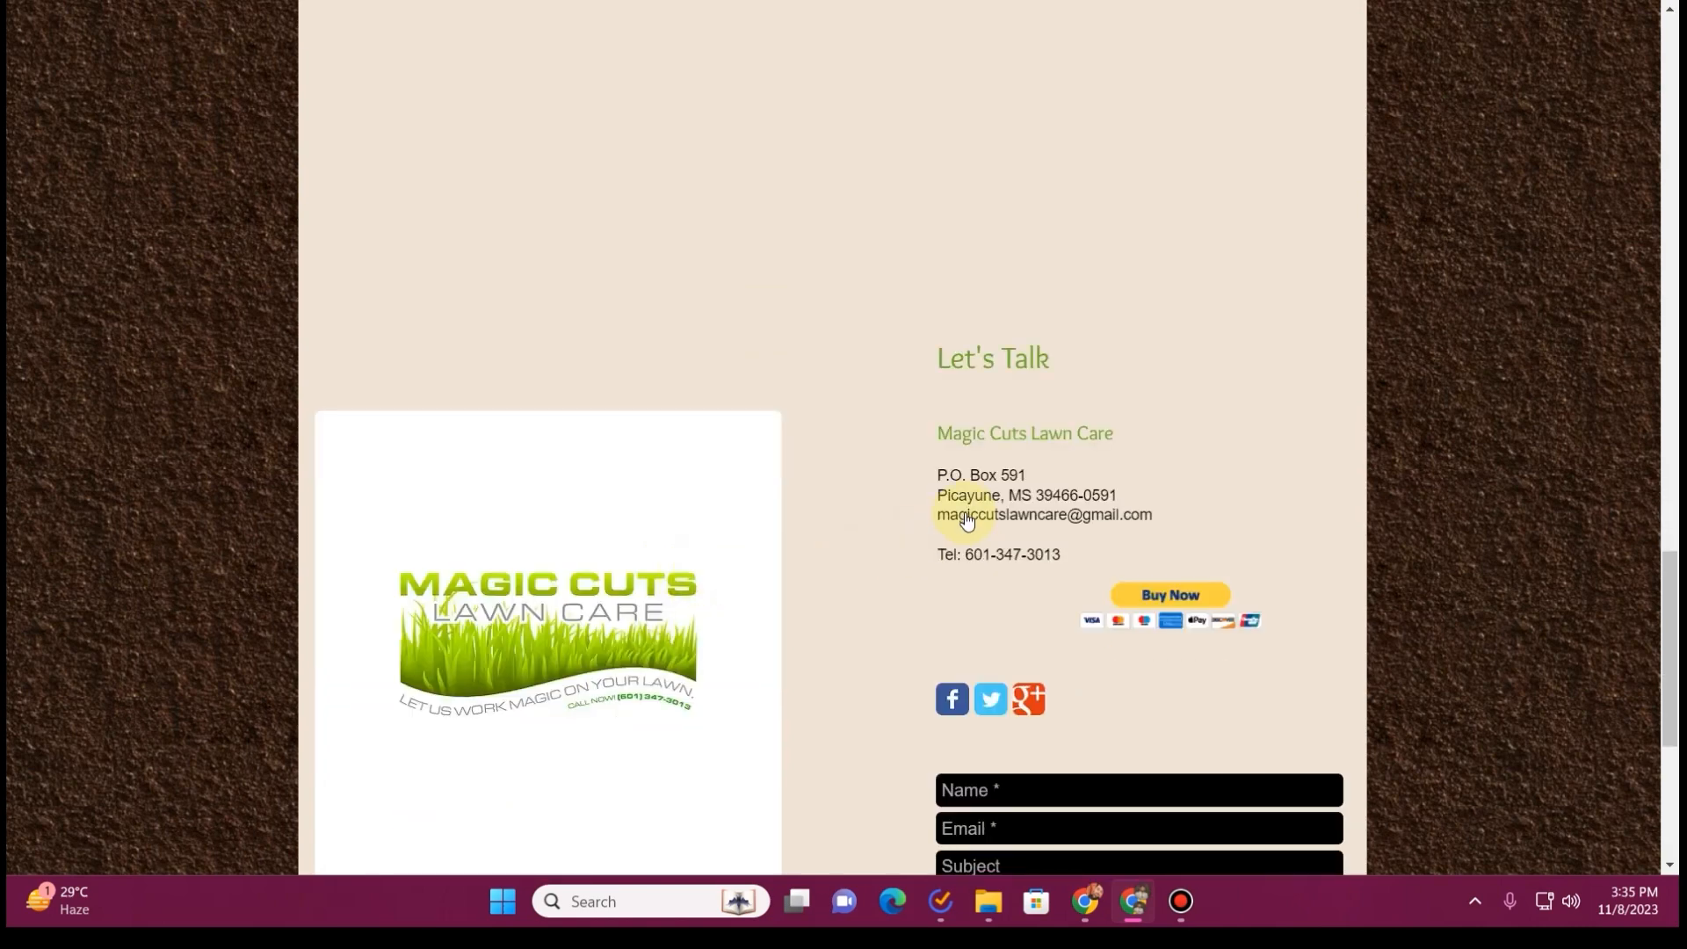
scroll(1022, 571, "down", 1)
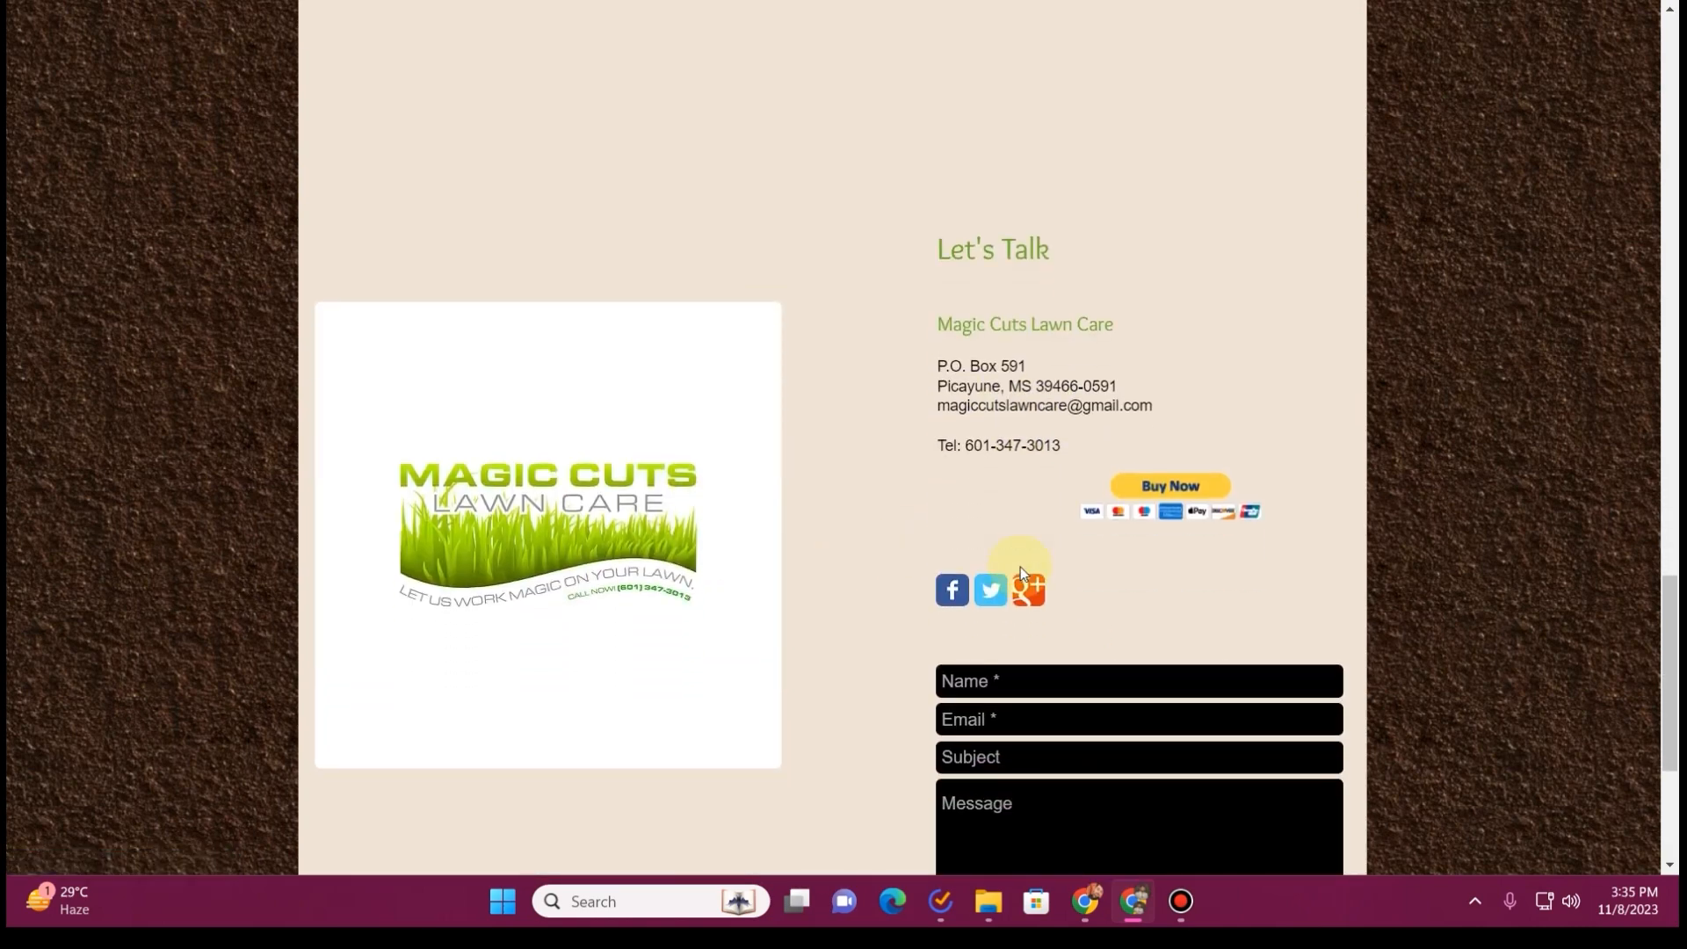
left_click_drag(1118, 387, 1039, 387)
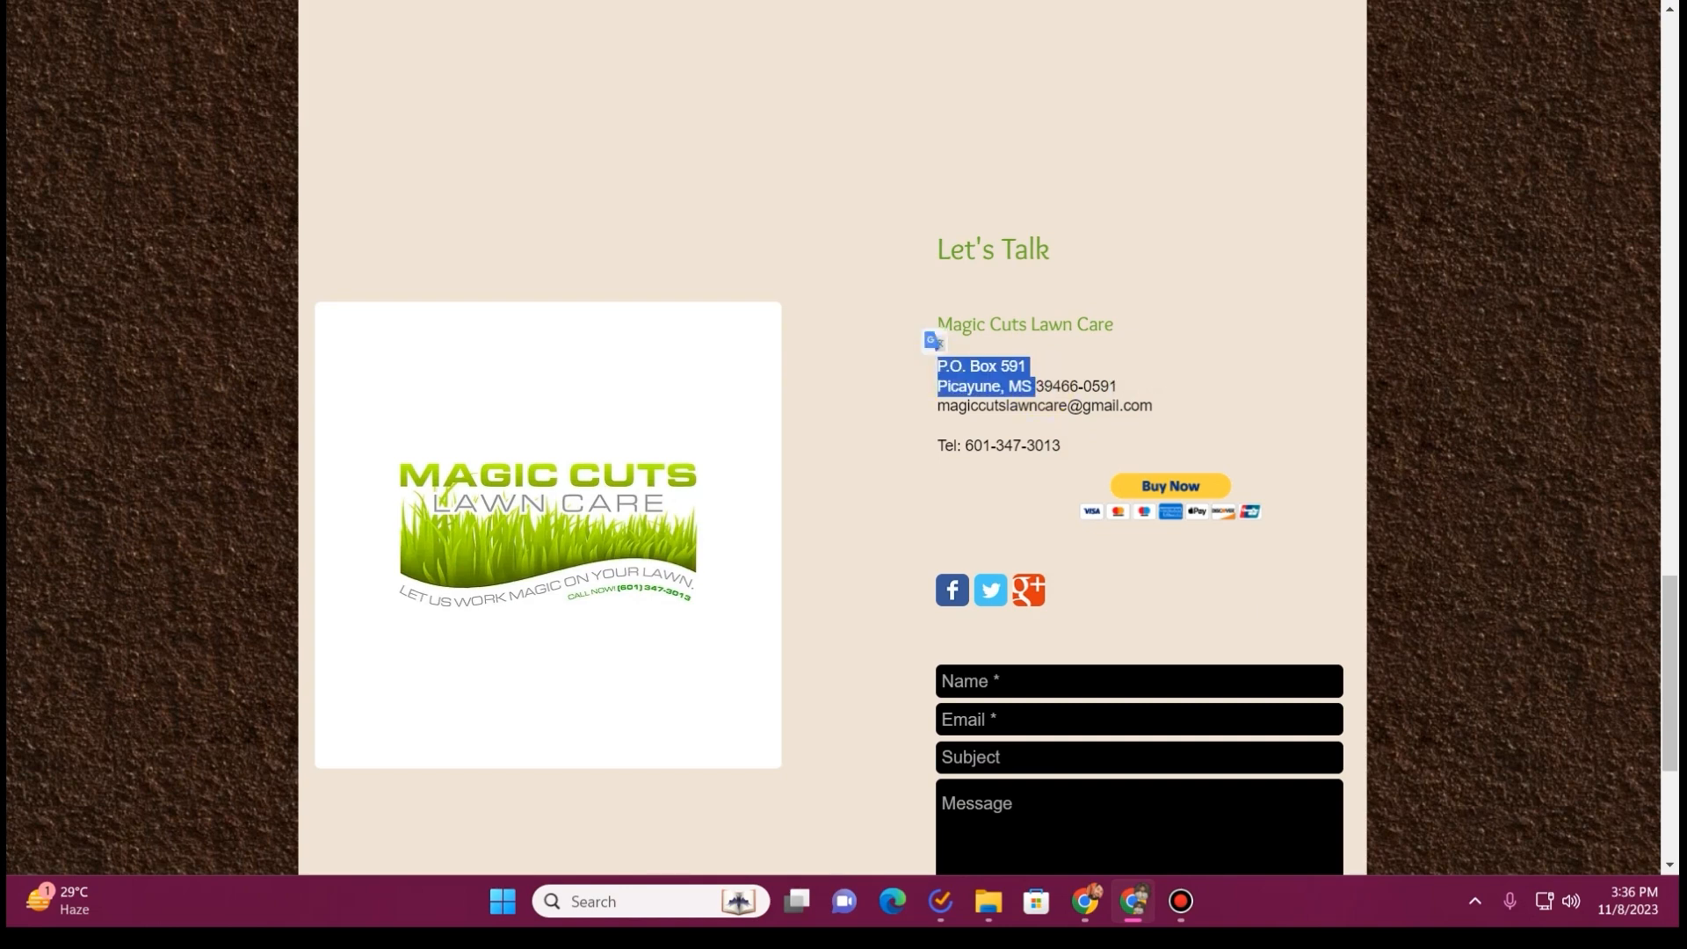
key("ctrl+Tab")
left_click(508, 473)
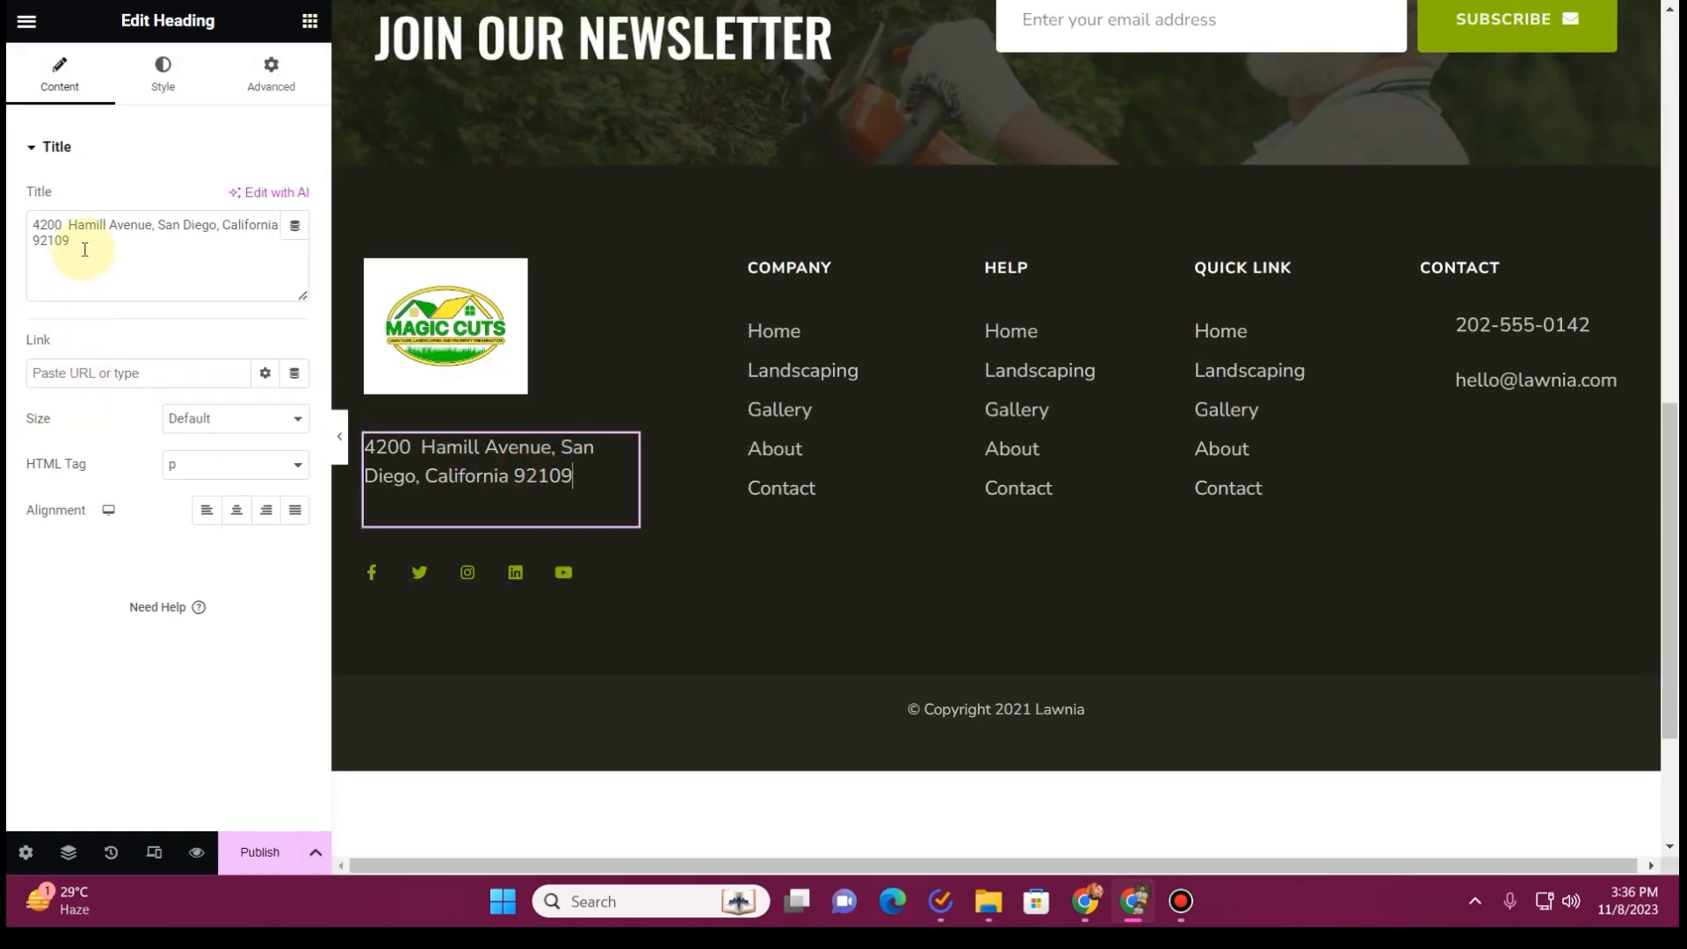
key("ctrl+a")
type("P.O. Box 591  Picayune, MS")
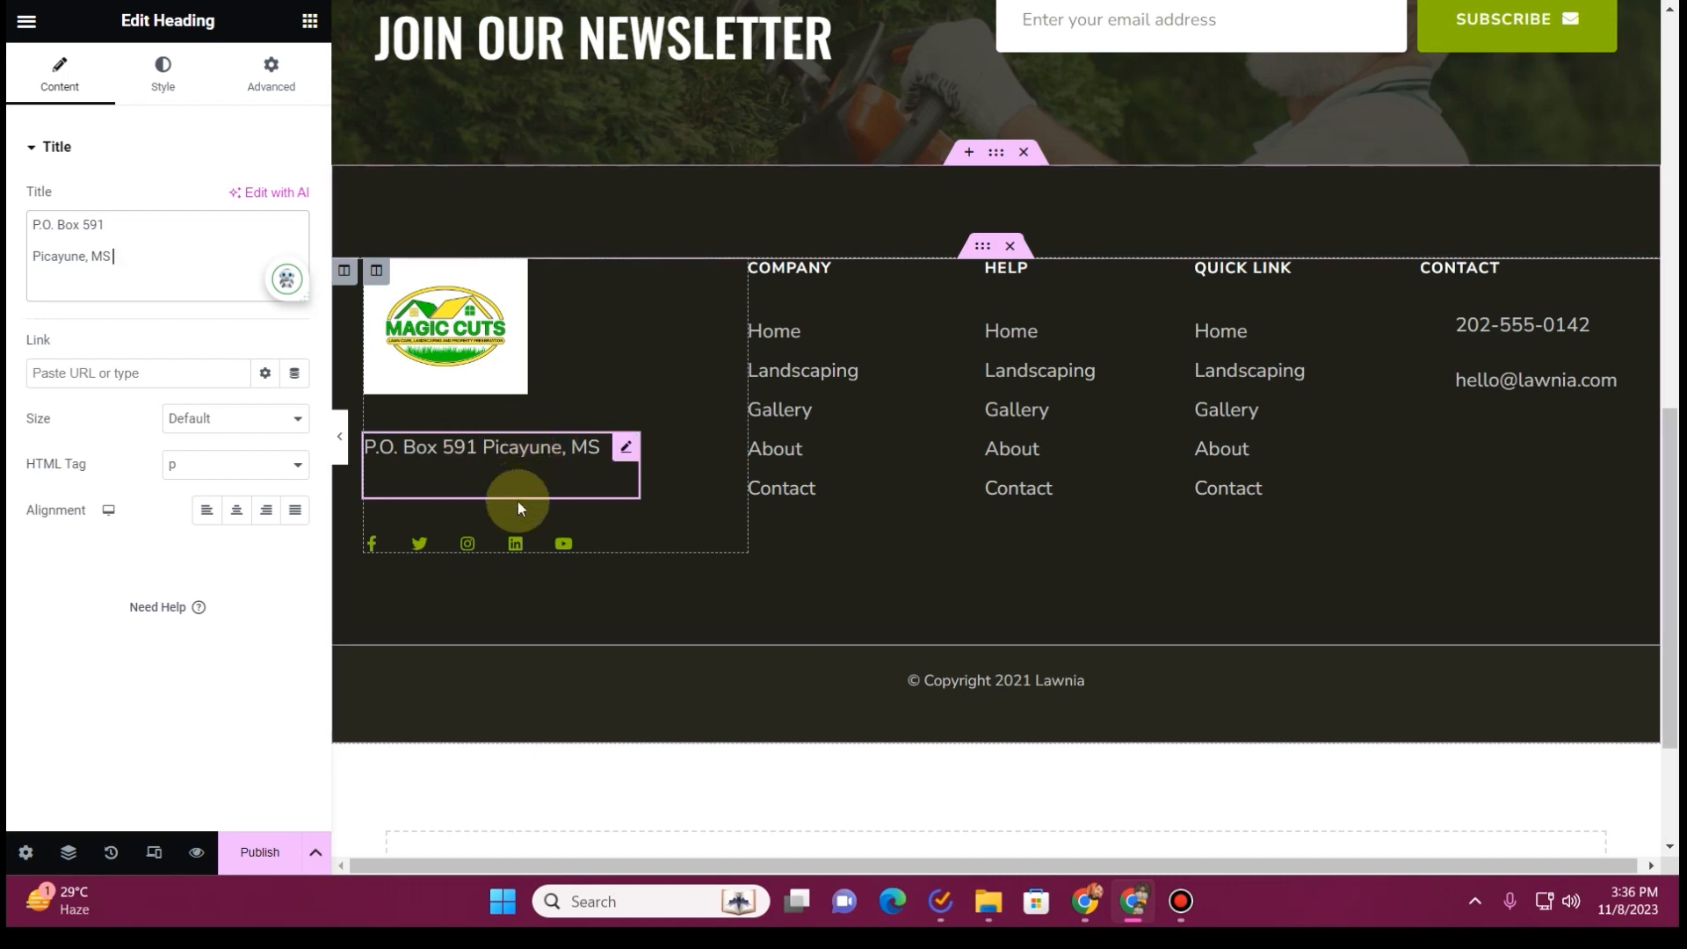
Link the footer's Facebook icon to the Facebook address copied from the old website's Let's Talk section
left_click(587, 544)
key("ctrl+Tab")
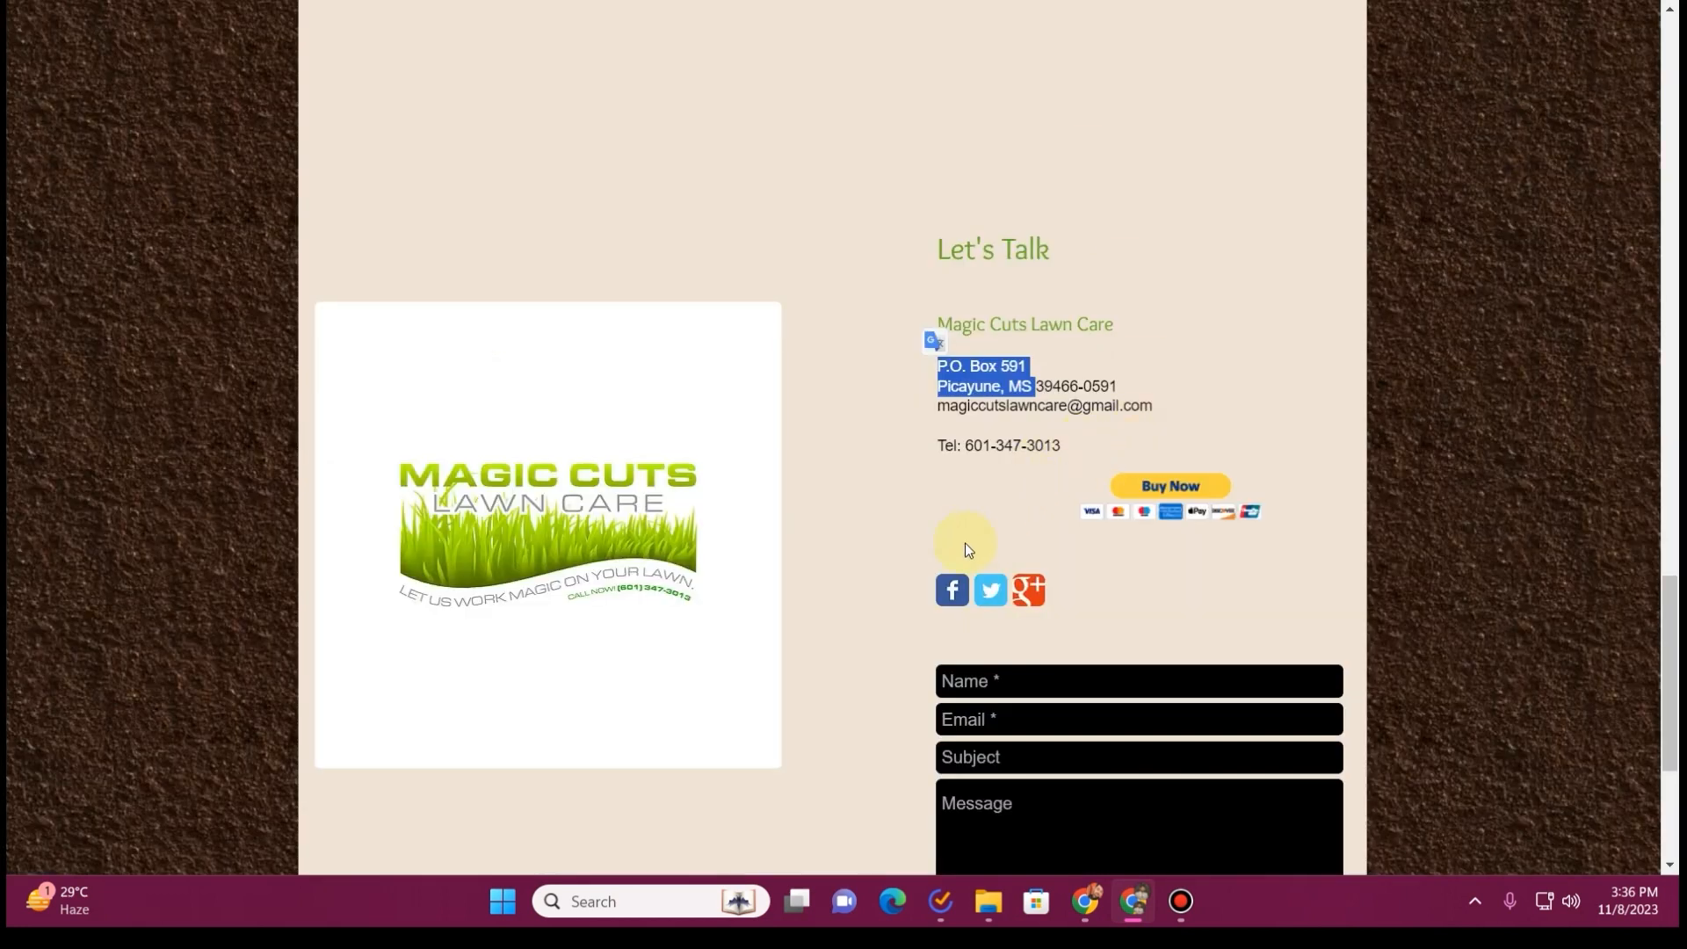
right_click(951, 591)
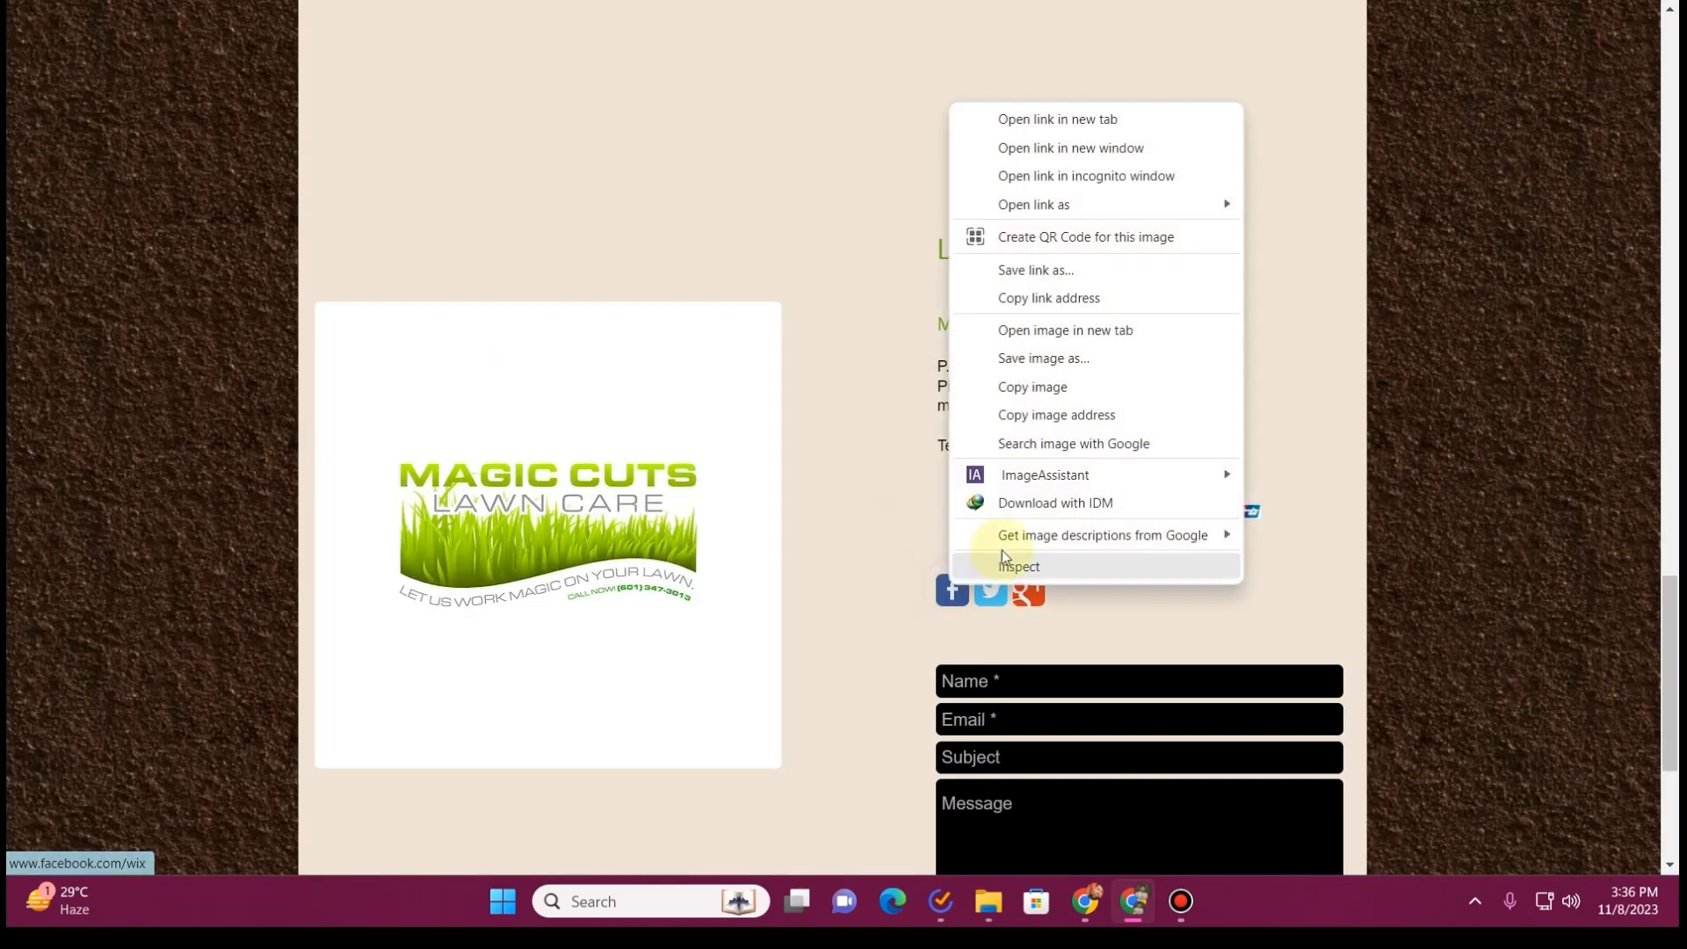
left_click(1044, 303)
key("ctrl+Tab")
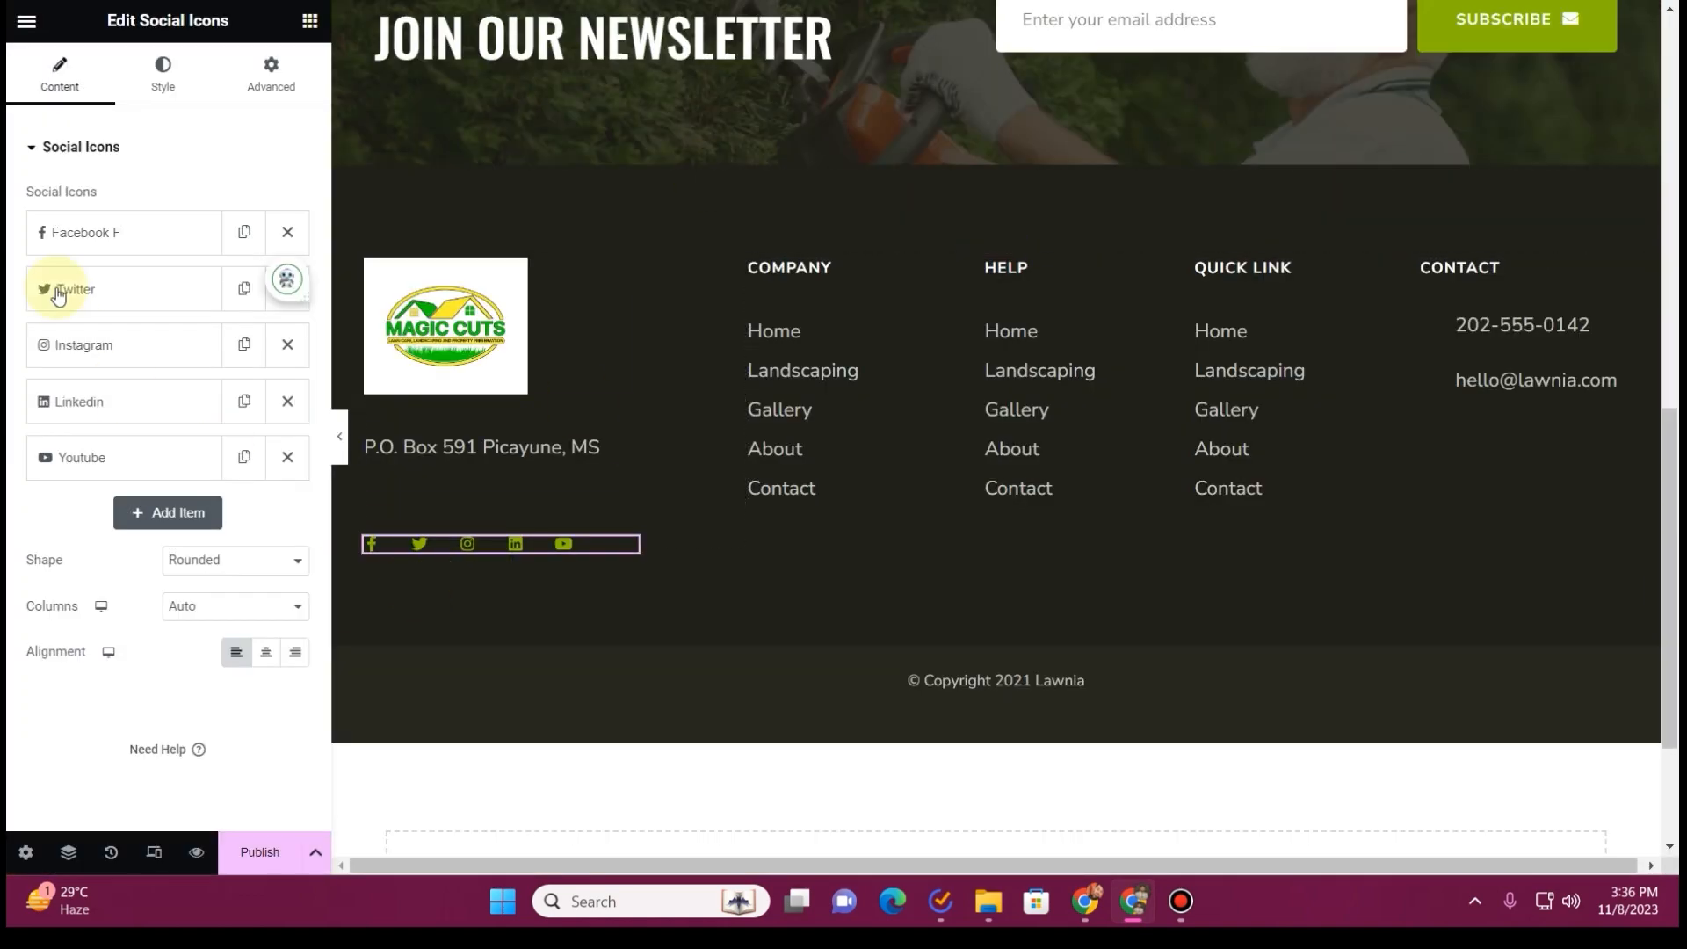
left_click(48, 232)
key("ctrl+v")
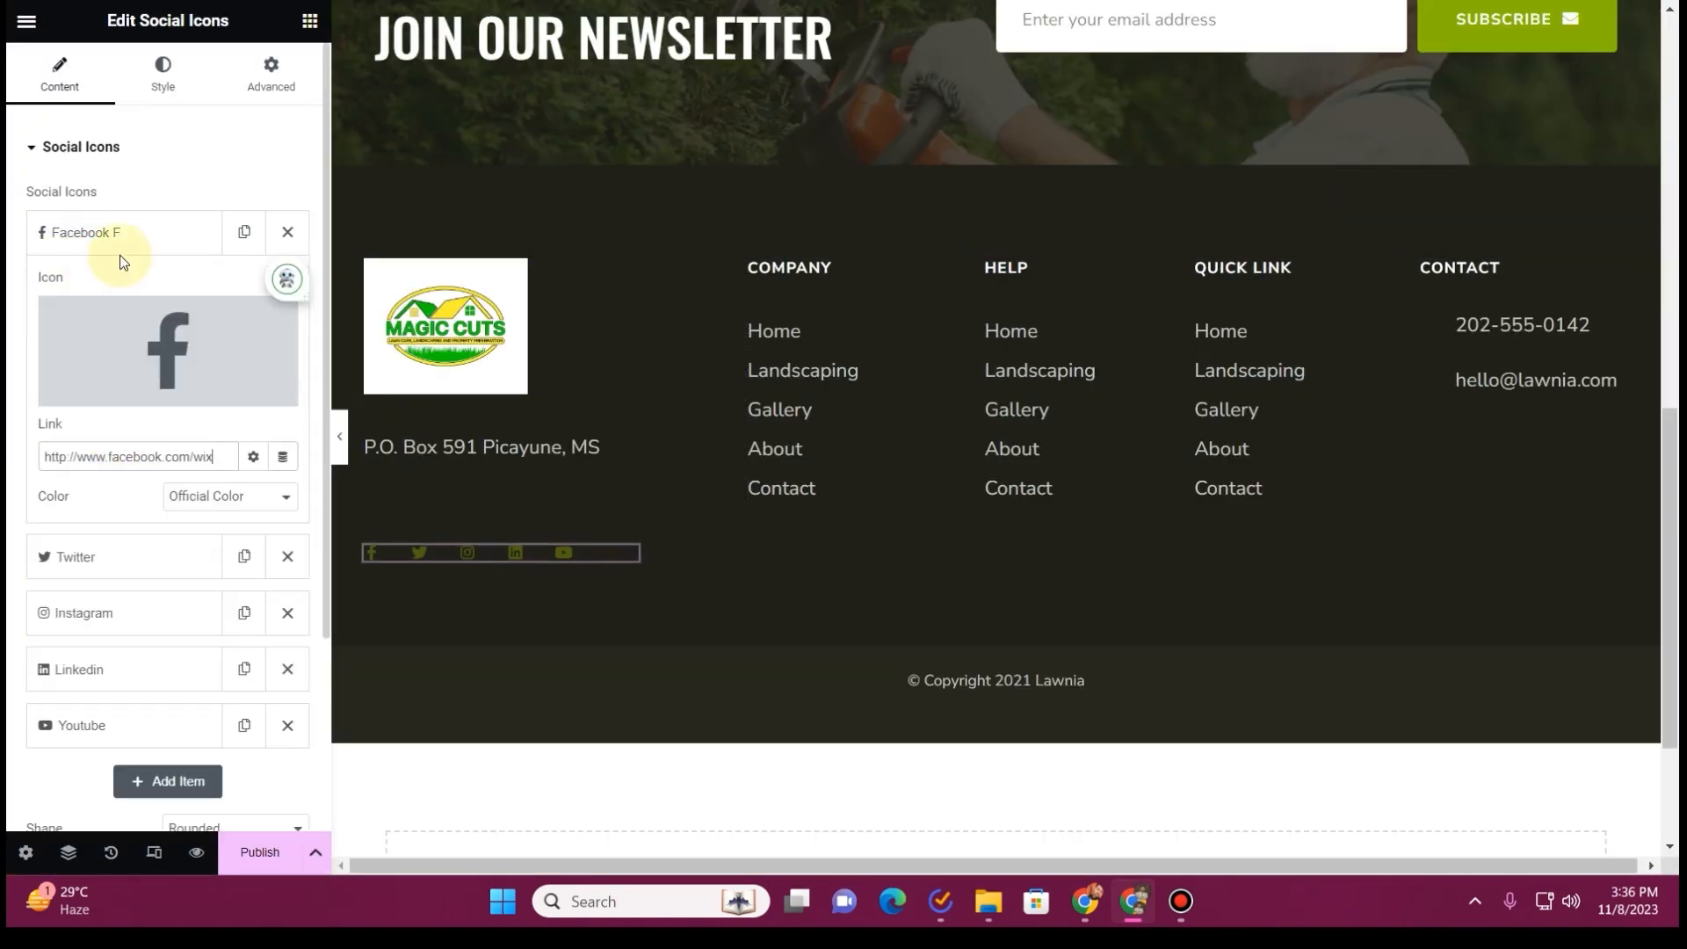
Set the footer's Facebook link to the magiccutslawncare page address copied from the icon in the old website's page header
key("ctrl+Tab")
key("F5")
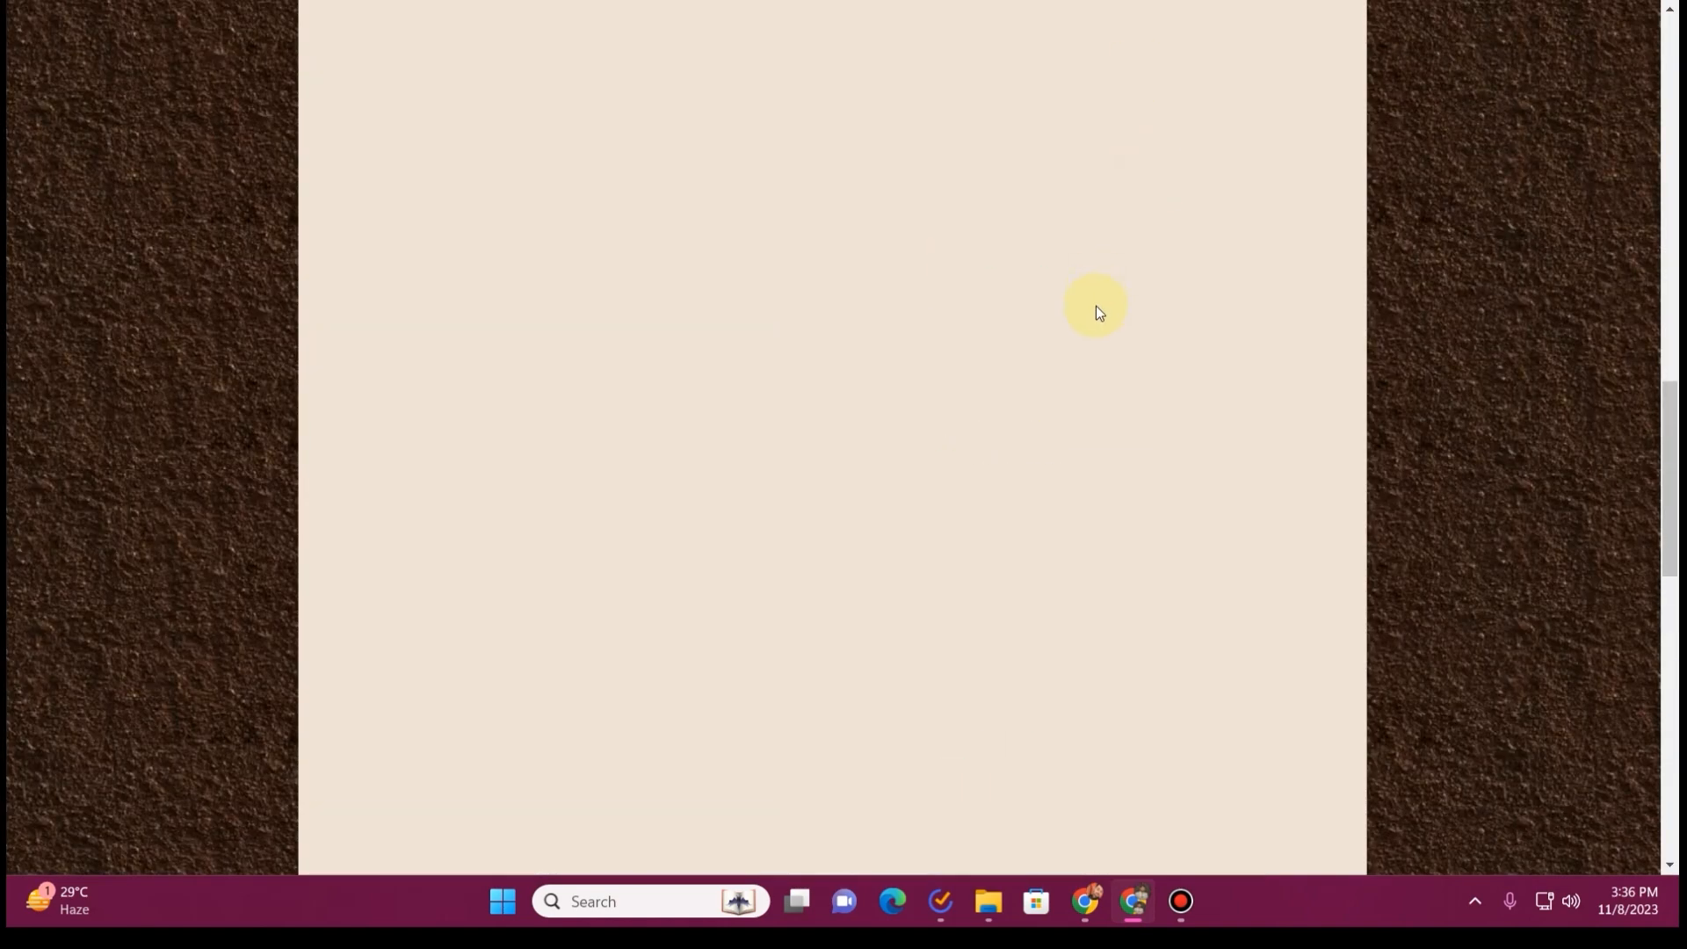
right_click(1161, 103)
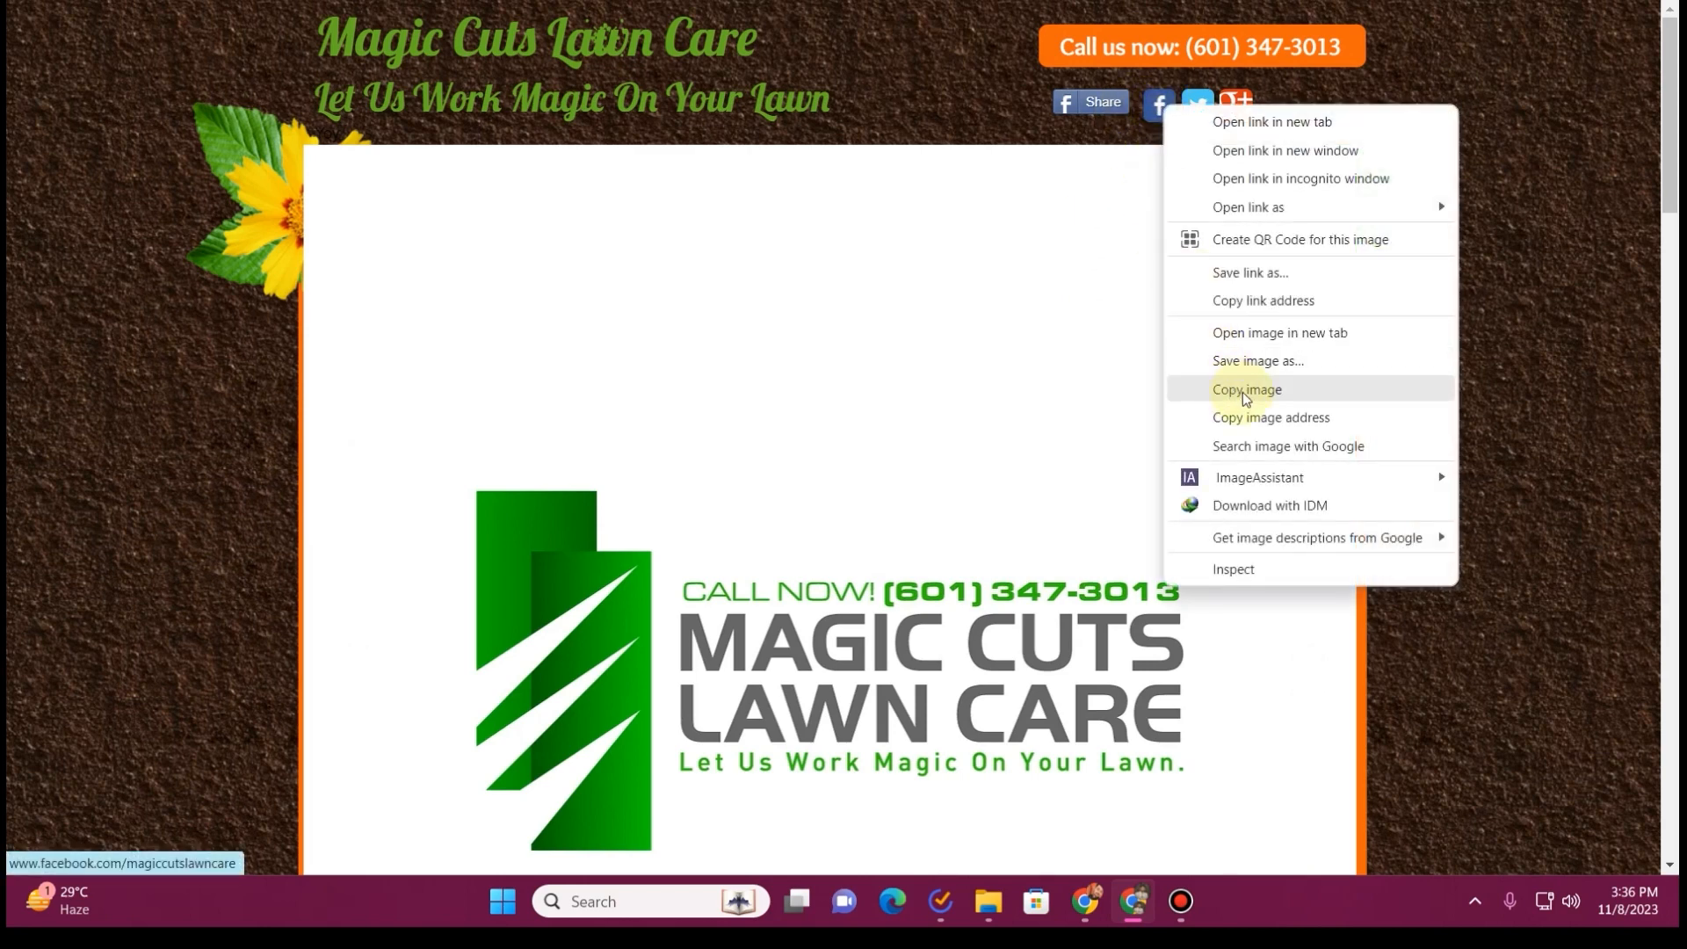
left_click(1264, 301)
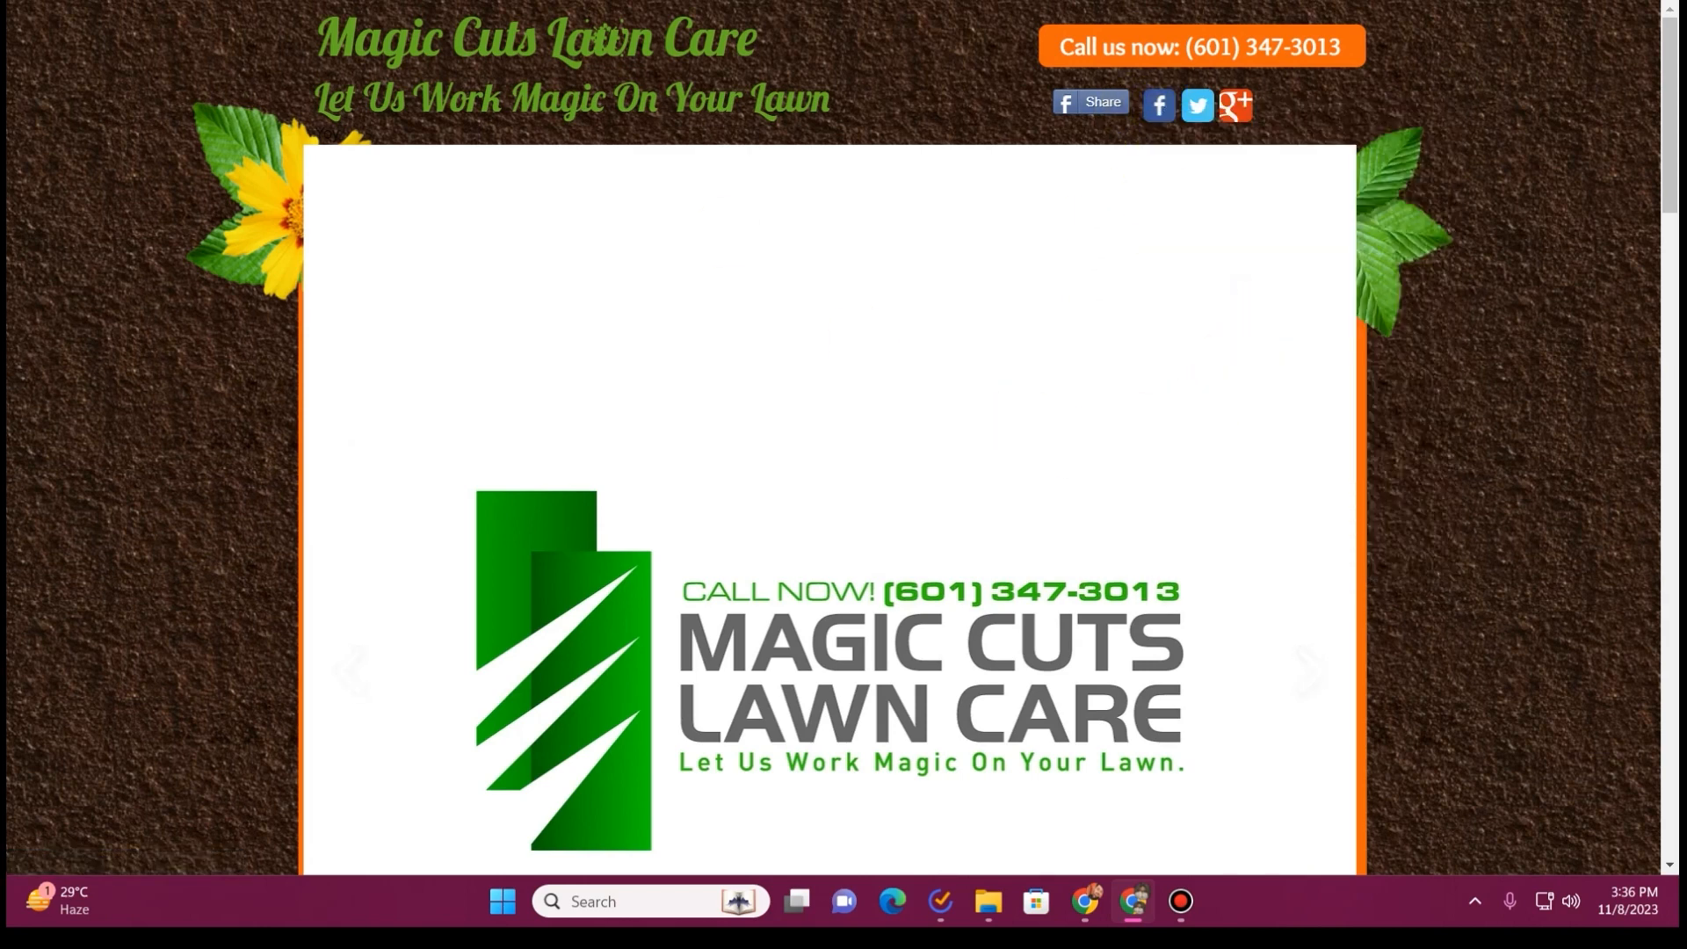
key("ctrl+Tab")
left_click(178, 455)
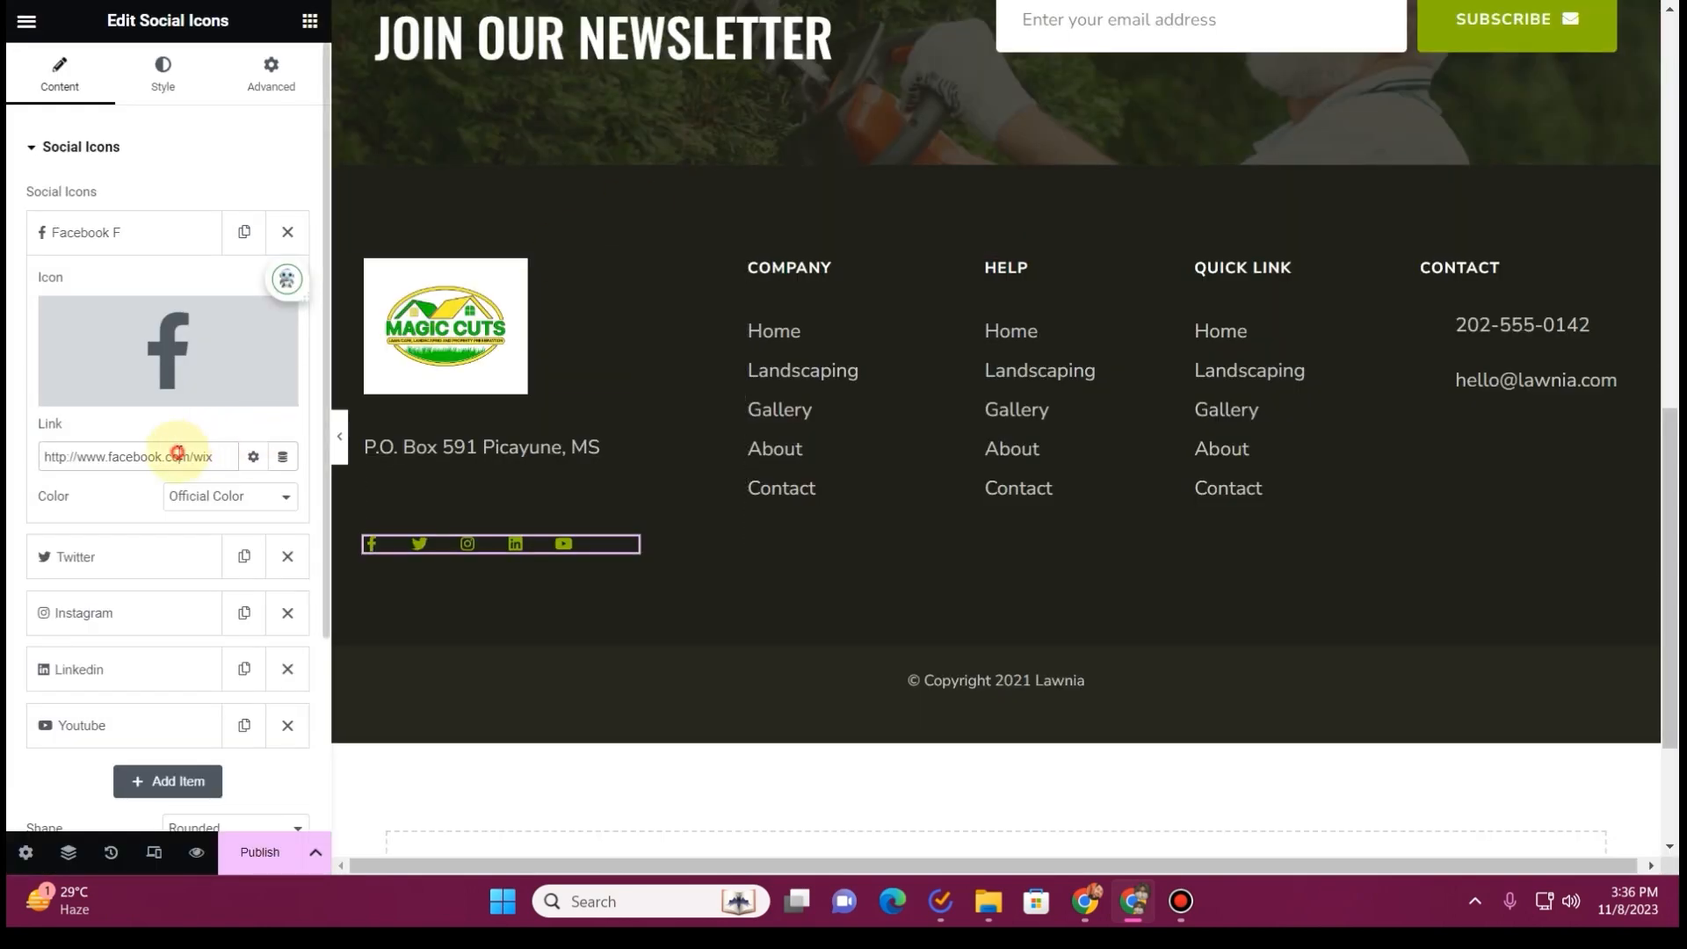
Link the footer's Twitter icon to the Twitter address copied from the icon in the old website's page header
left_click(132, 229)
left_click(134, 292)
key("ctrl+Tab")
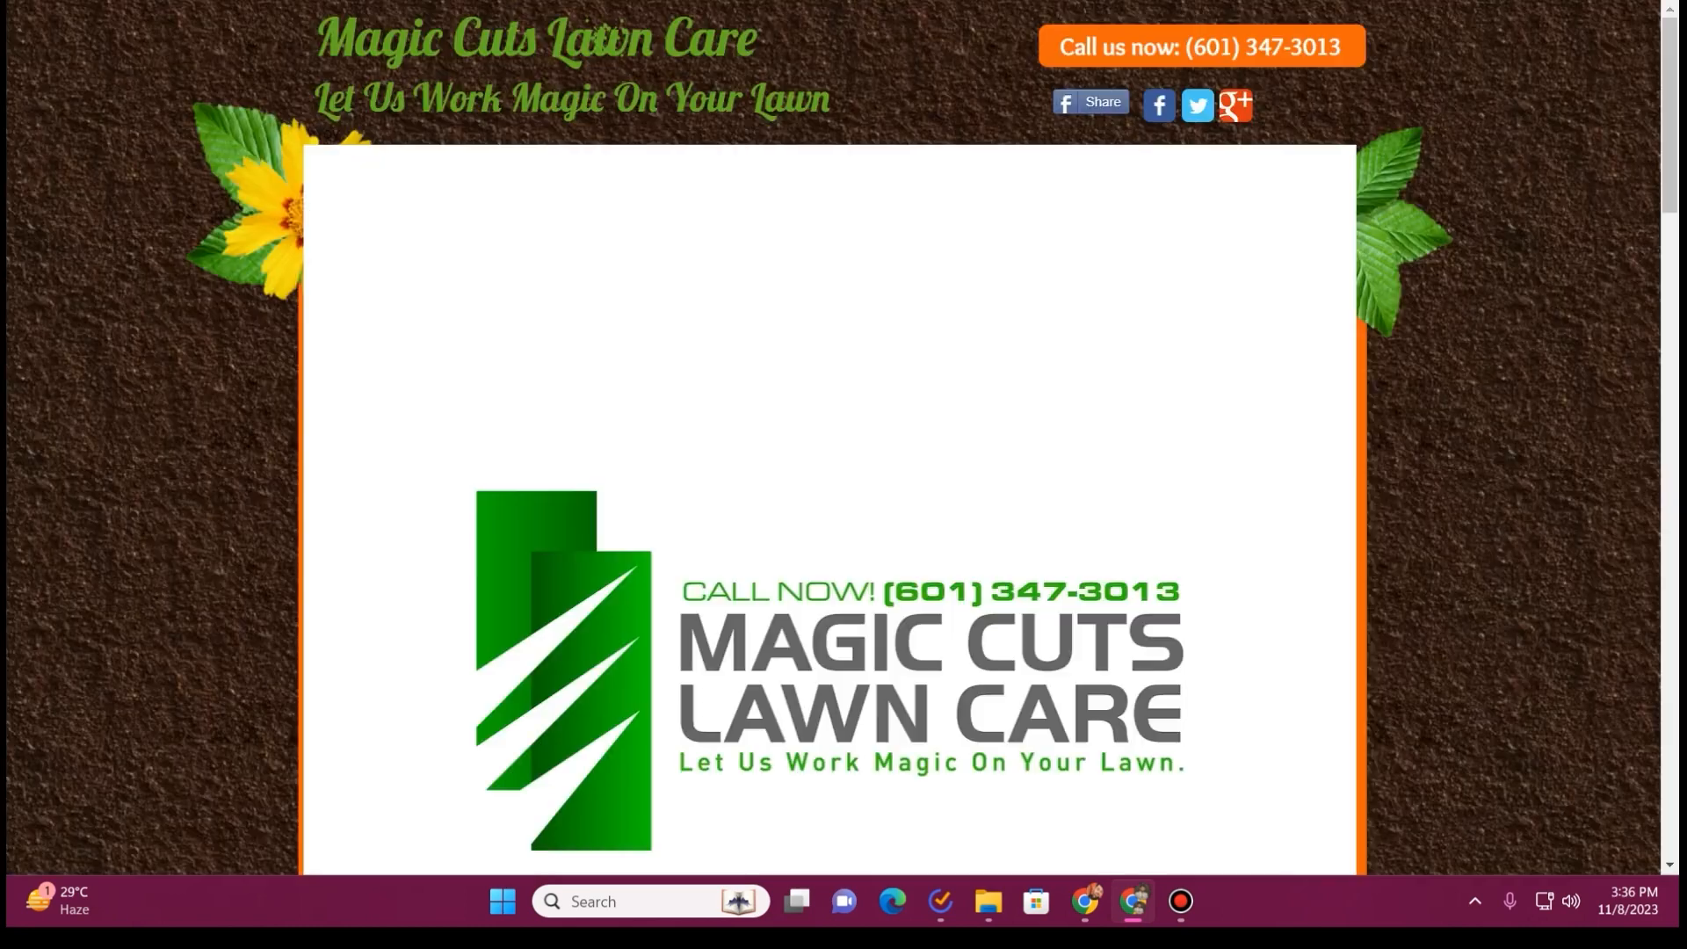
right_click(1207, 104)
left_click(1279, 288)
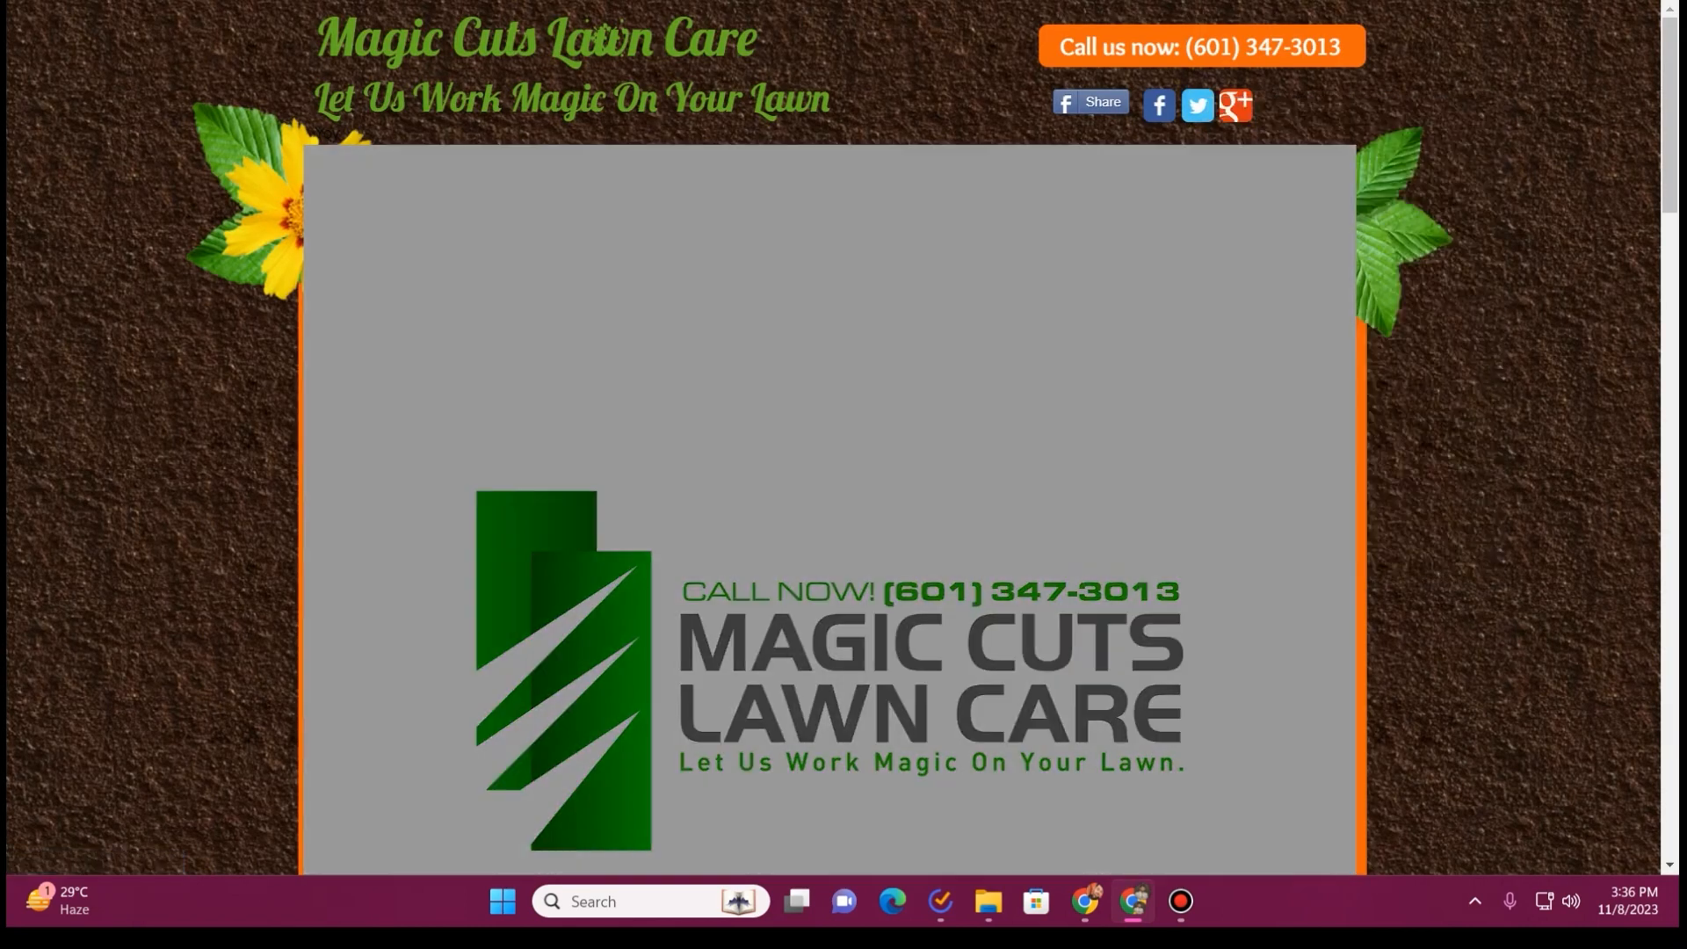
key("ctrl+Tab")
left_click(124, 515)
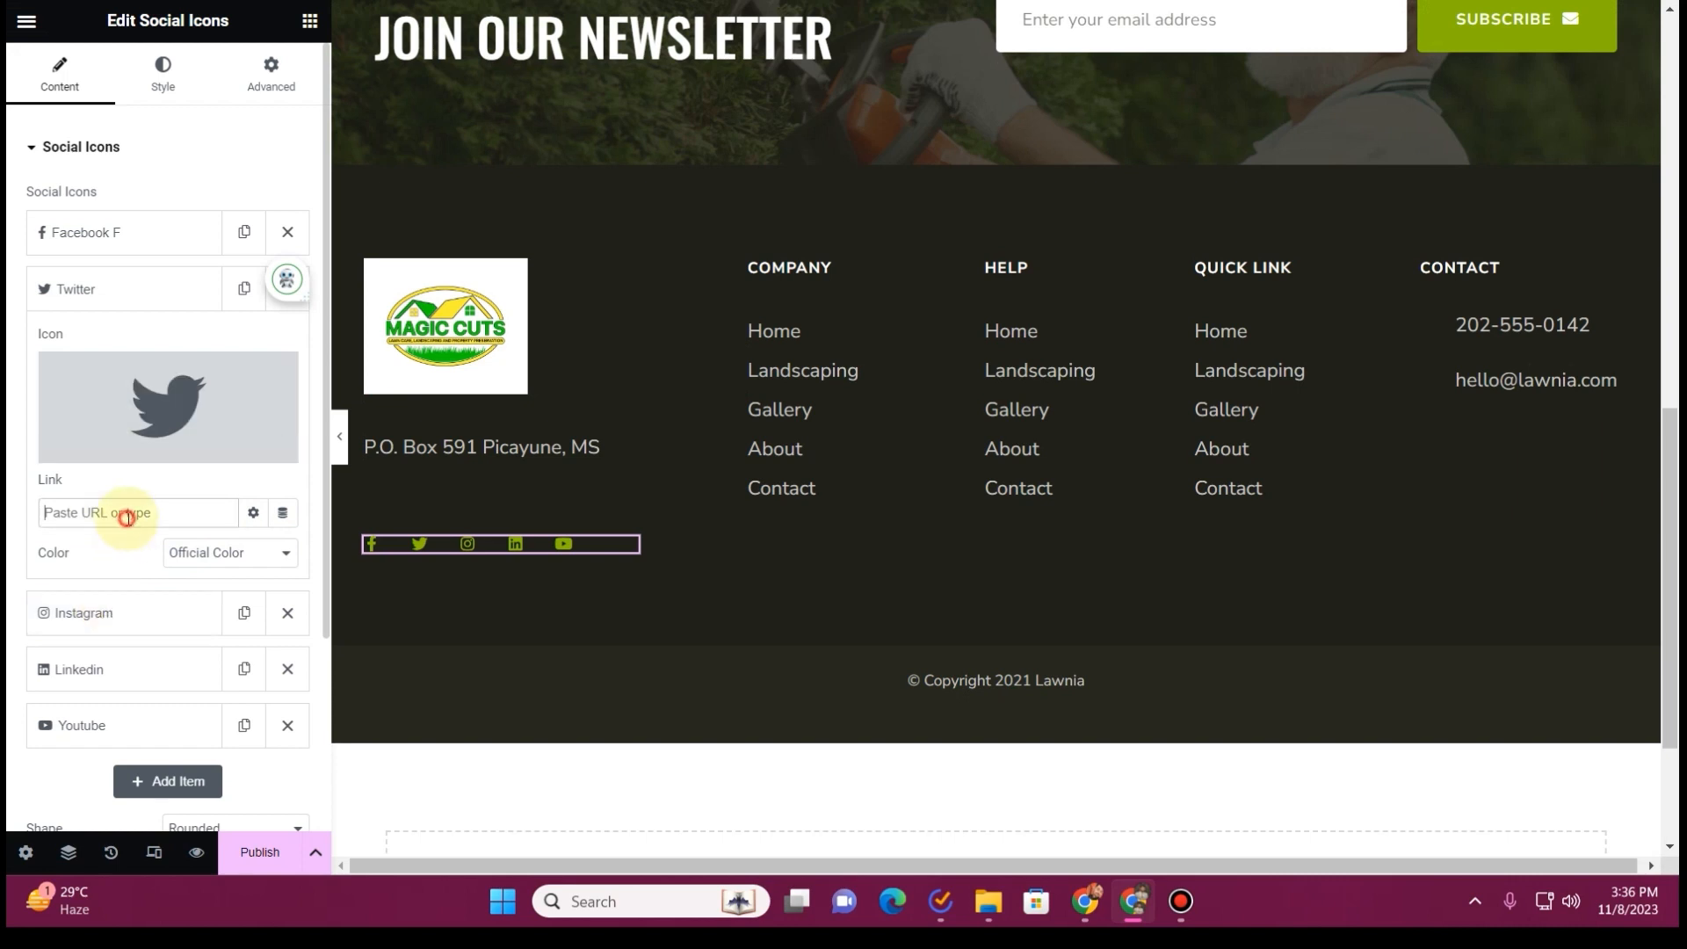
key("ctrl+v")
left_click(112, 288)
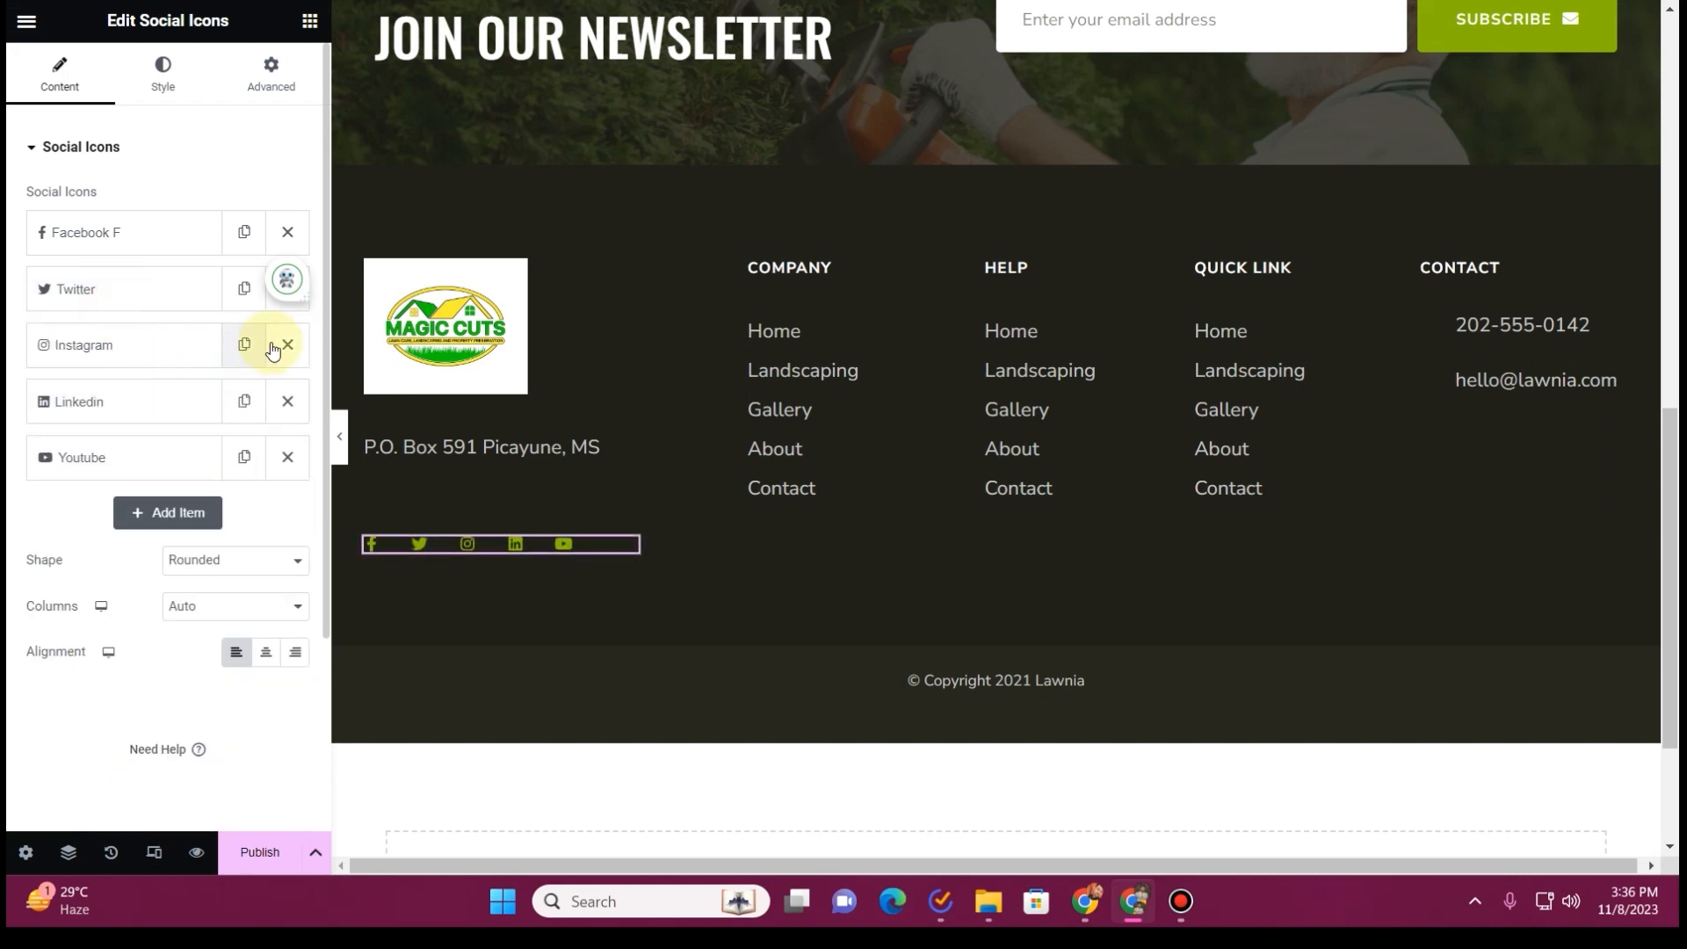
Remove the Instagram, Linkedin and Youtube items from the footer's social icons
left_click(288, 345)
left_click(287, 345)
left_click(287, 345)
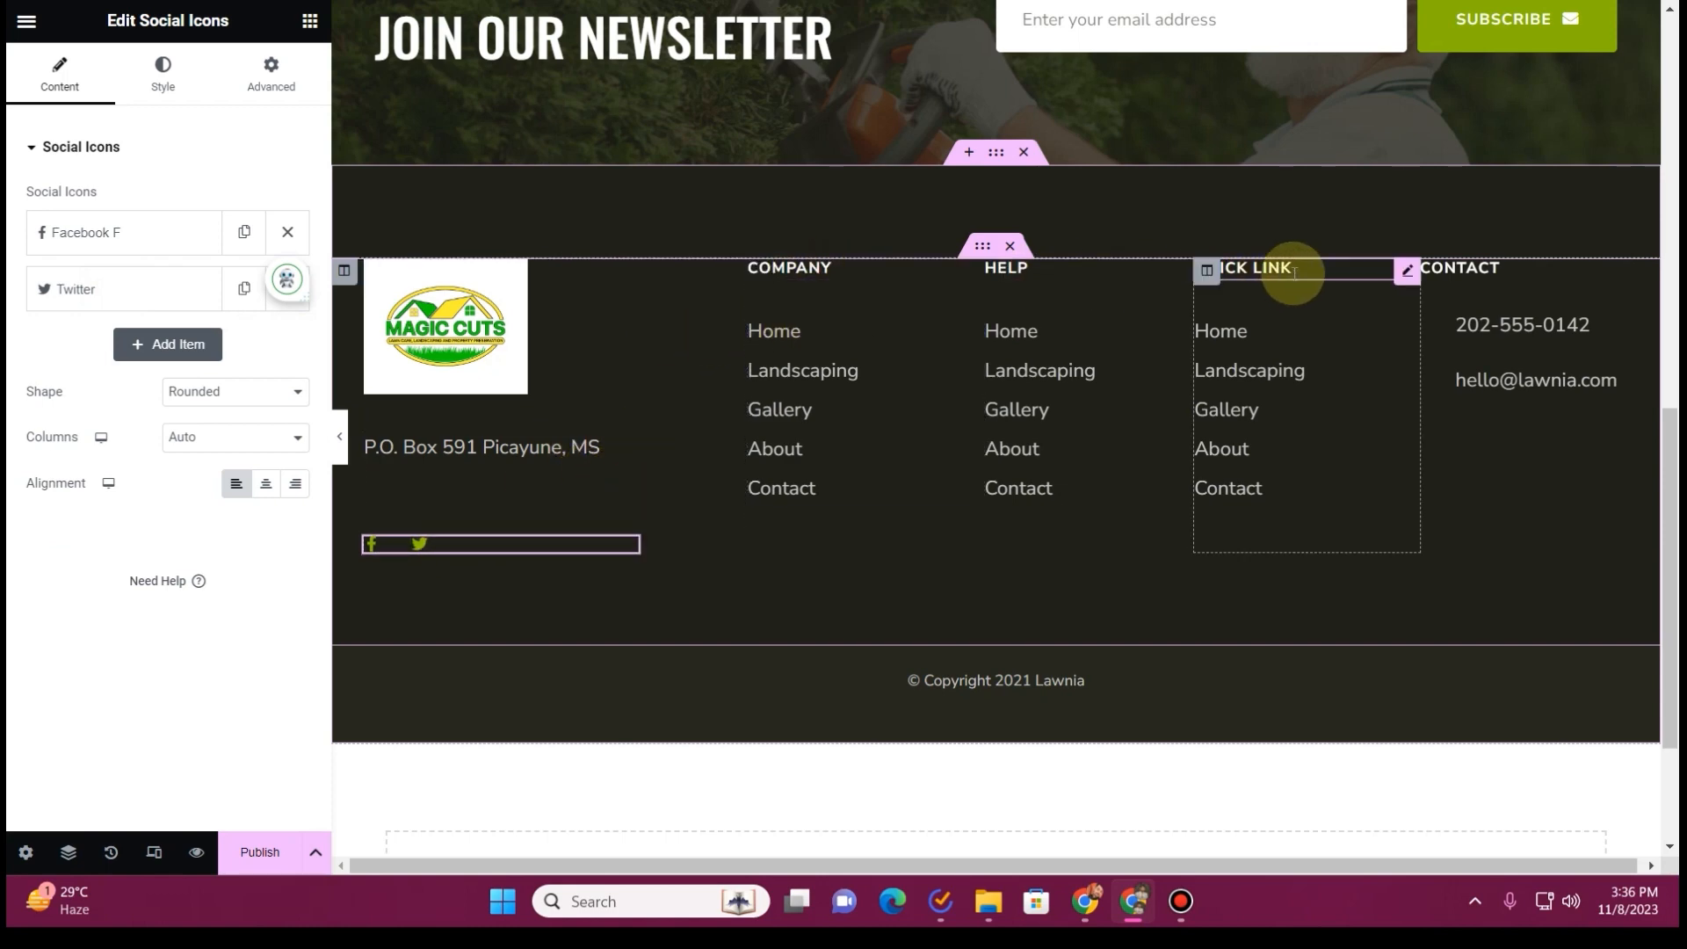
scroll(884, 540, "up", 15)
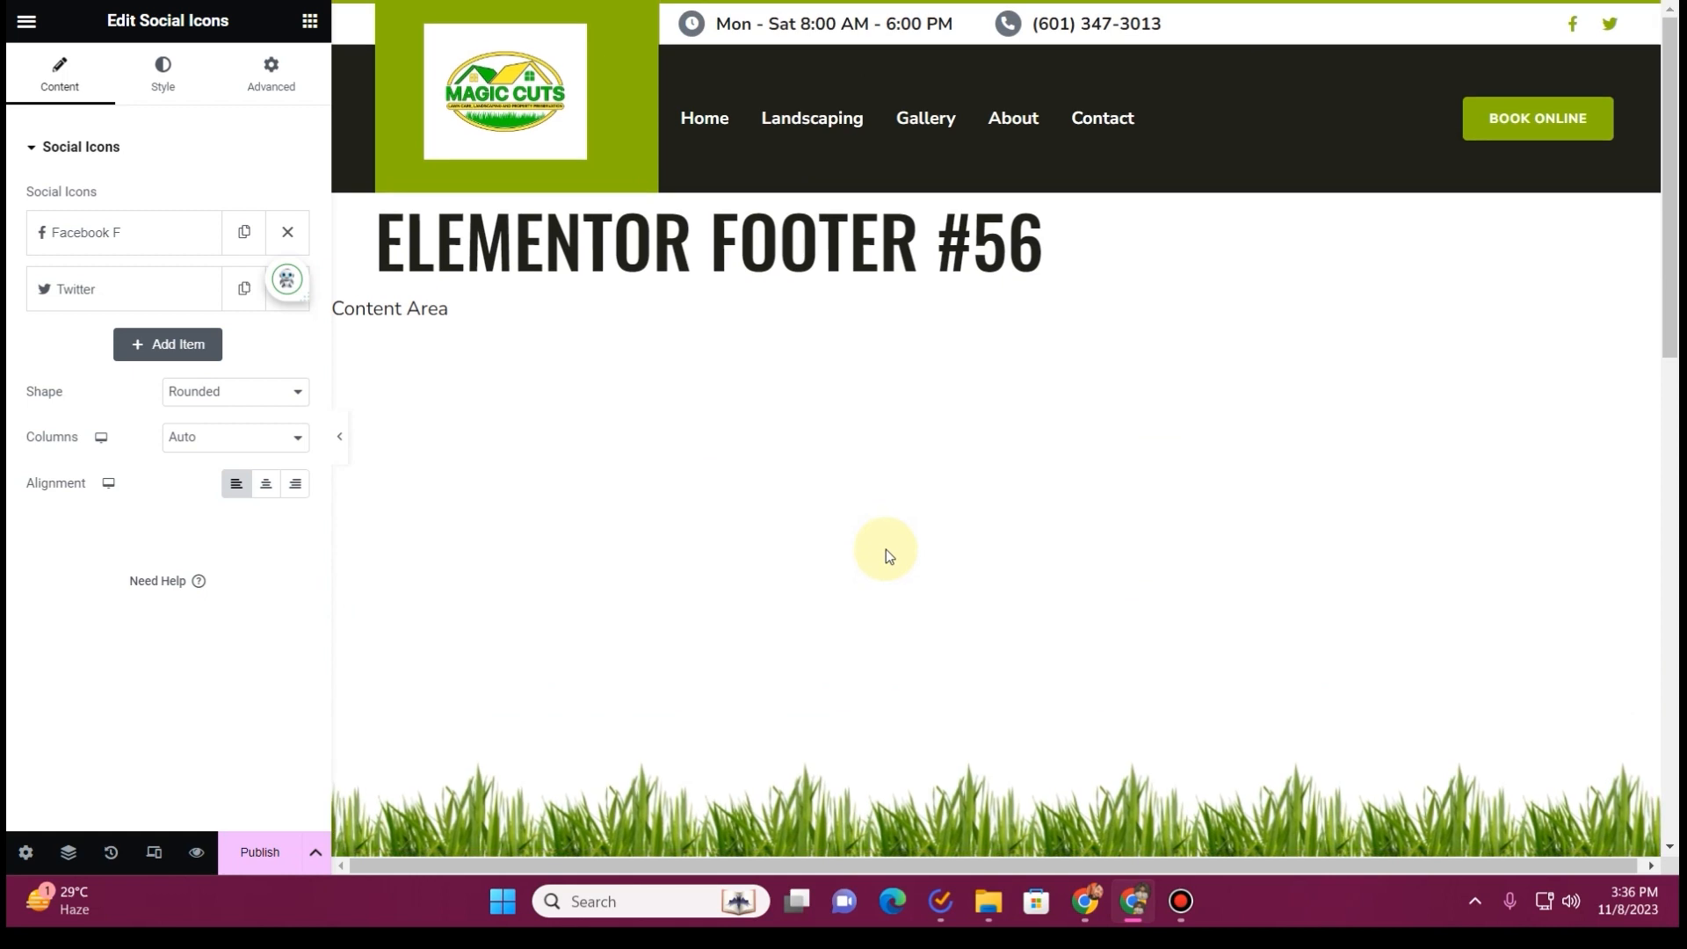
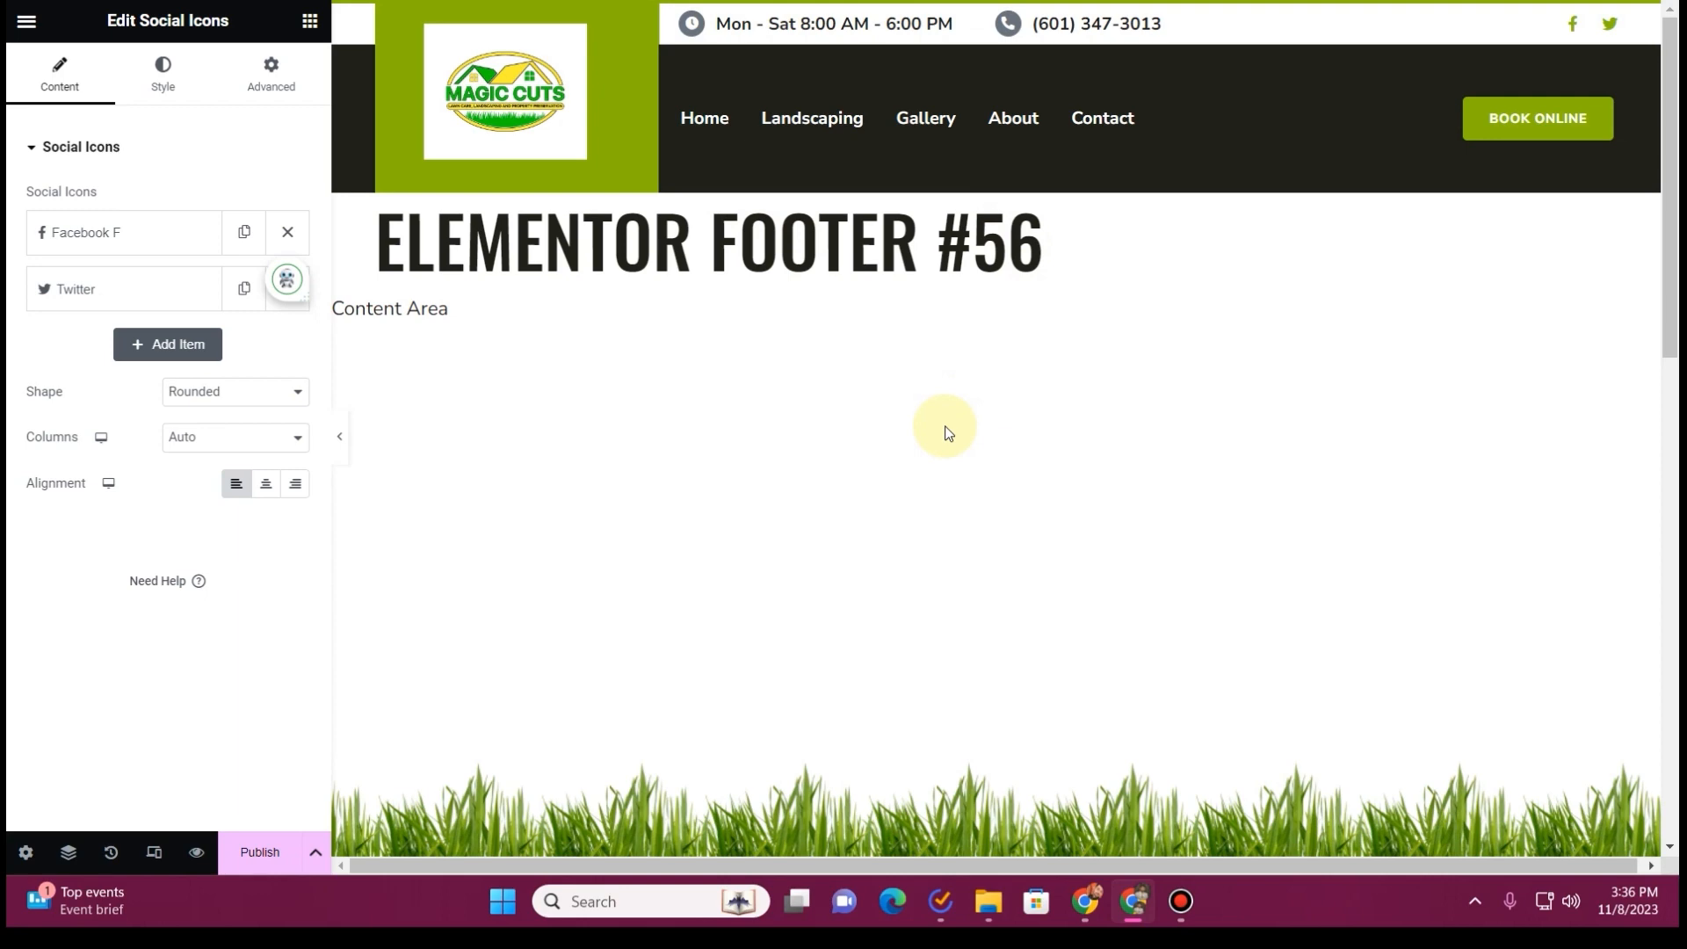
Delete the Help and Quick Link columns from the footer
scroll(946, 426, "down", 15)
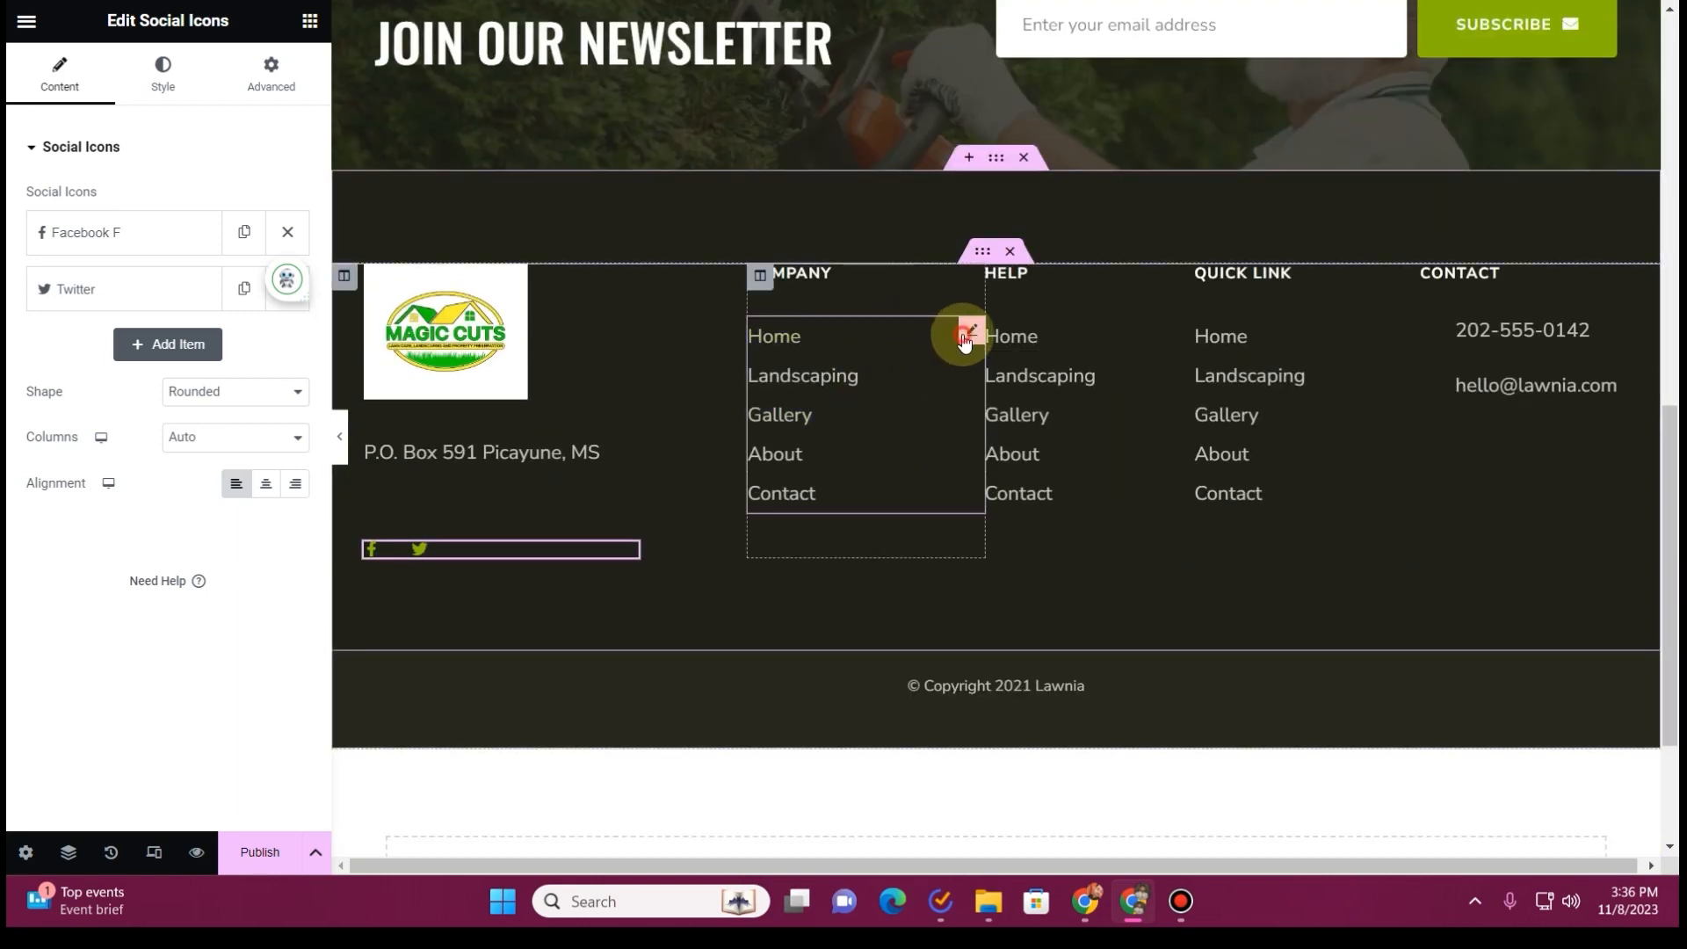
left_click(965, 340)
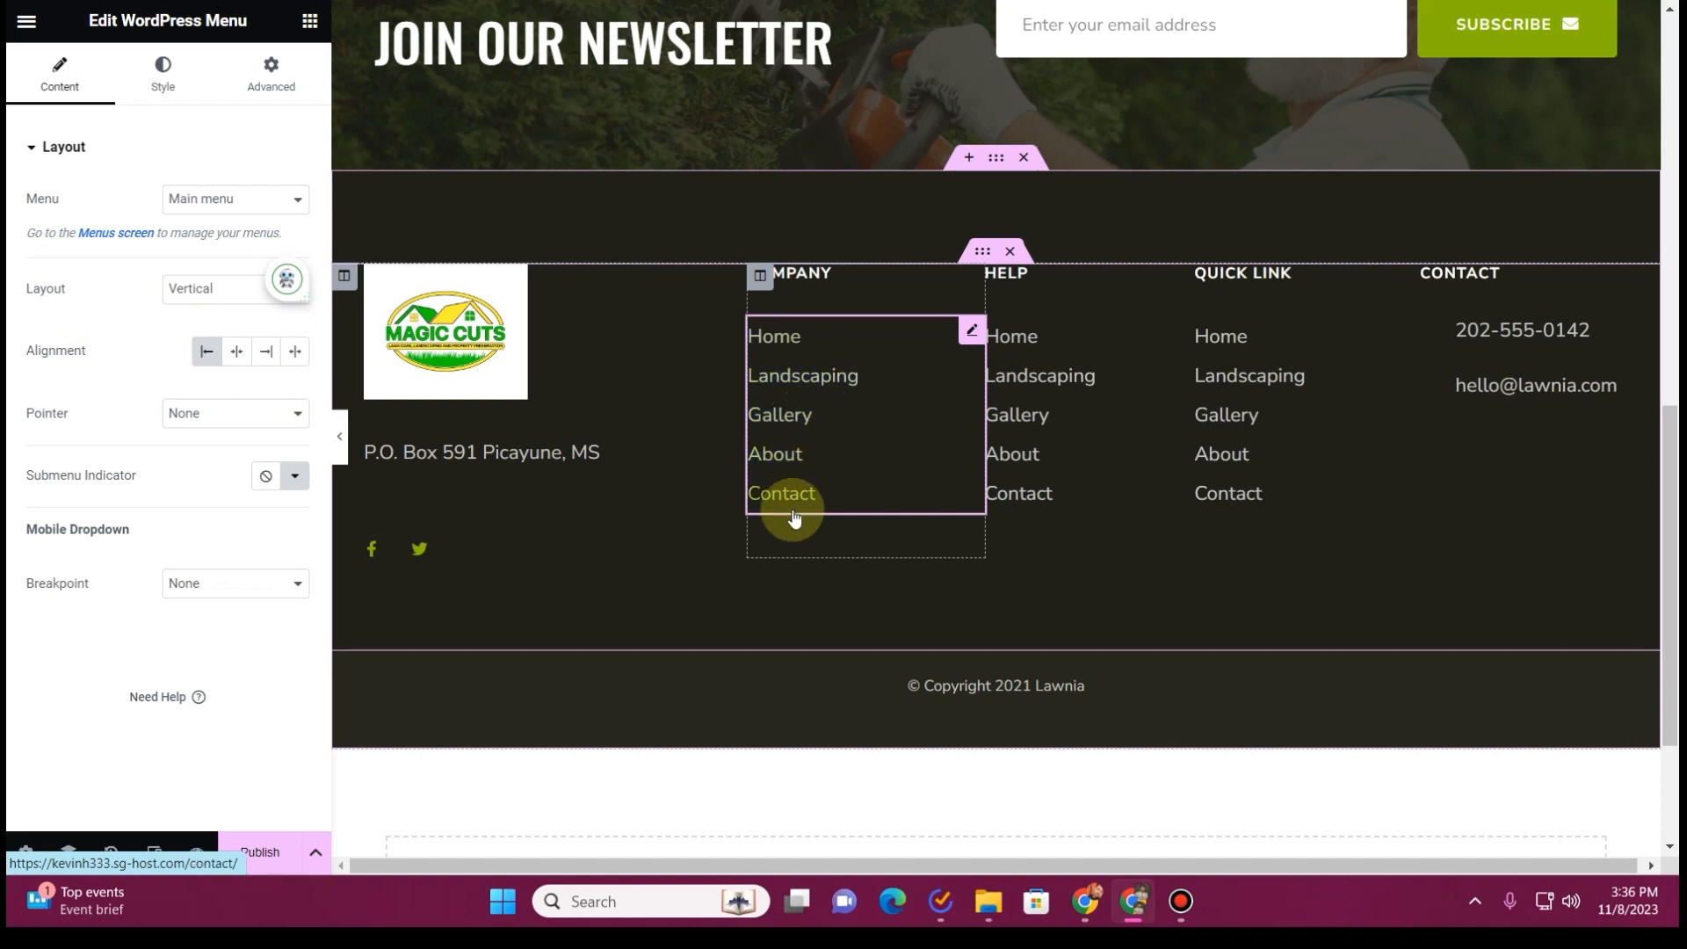
right_click(997, 276)
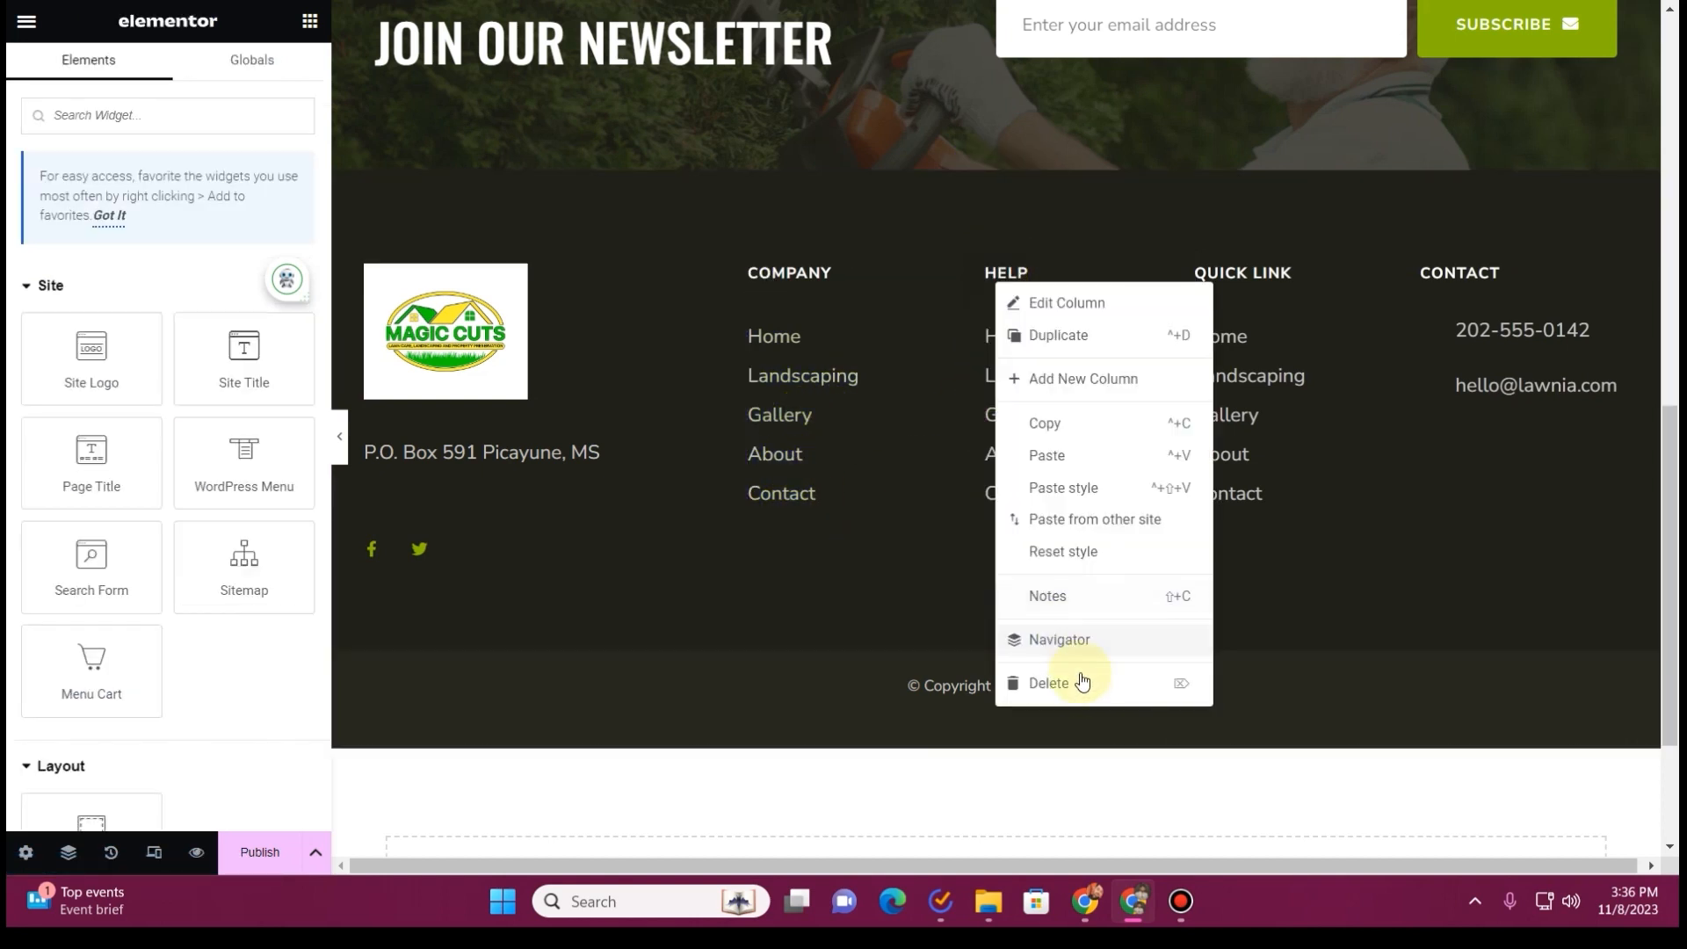
left_click(1083, 682)
right_click(1009, 278)
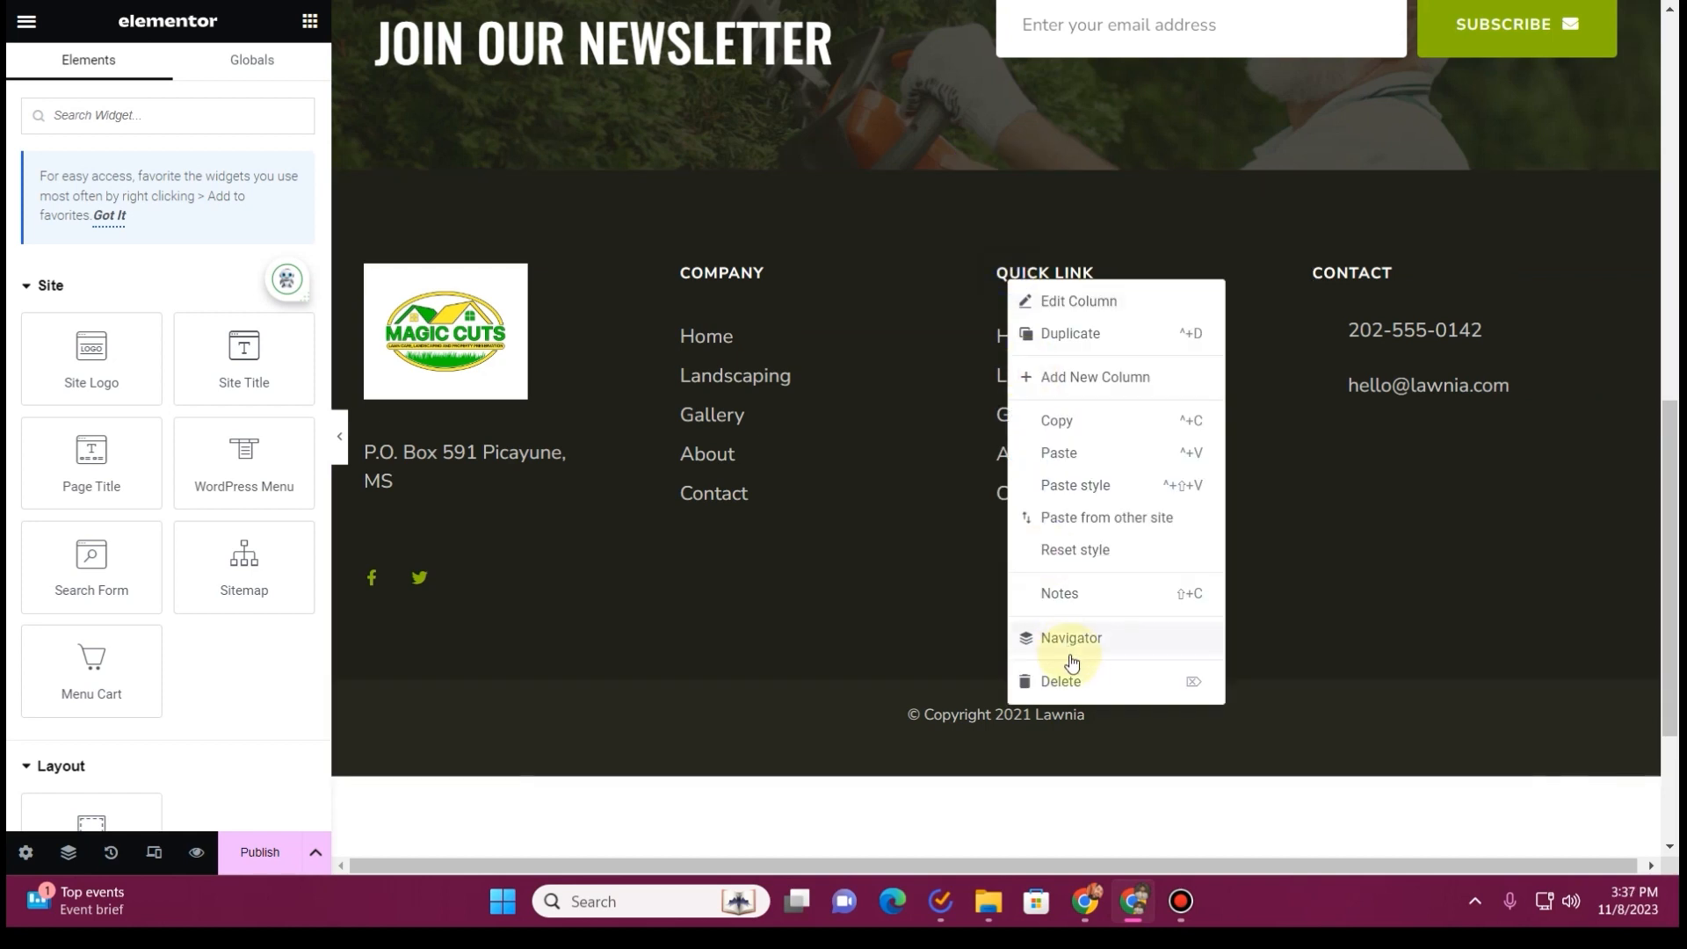
left_click(1083, 682)
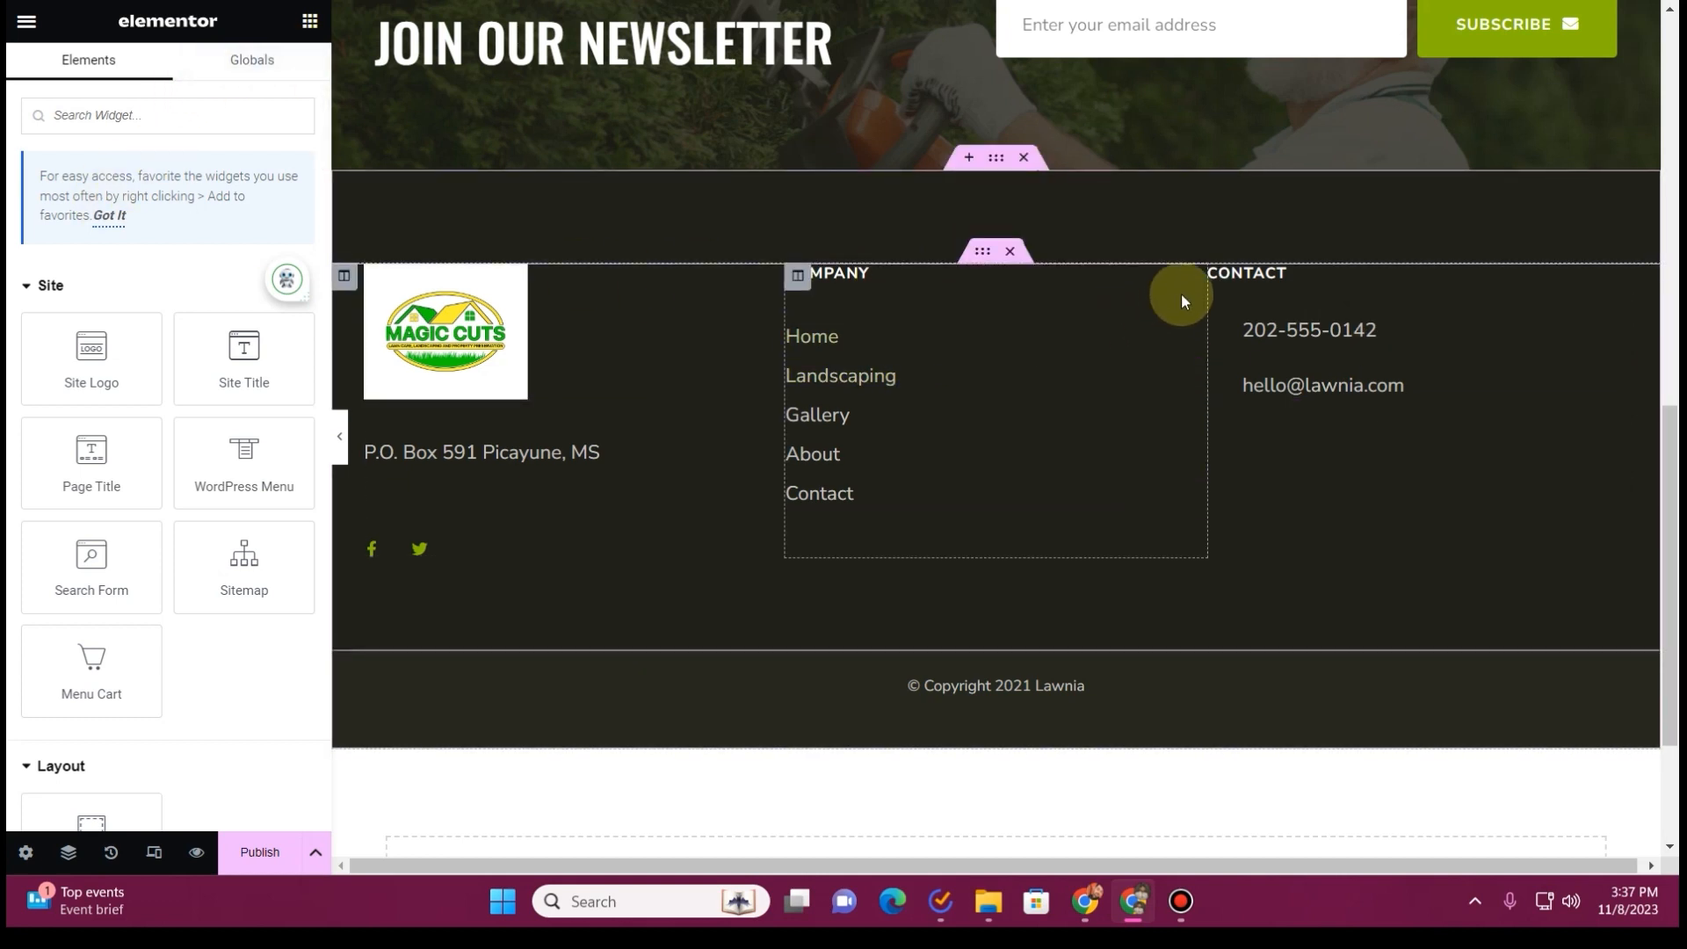
Change the footer's Company menu to a horizontal layout with 18 px horizontal padding
left_click_drag(1179, 291, 1094, 536)
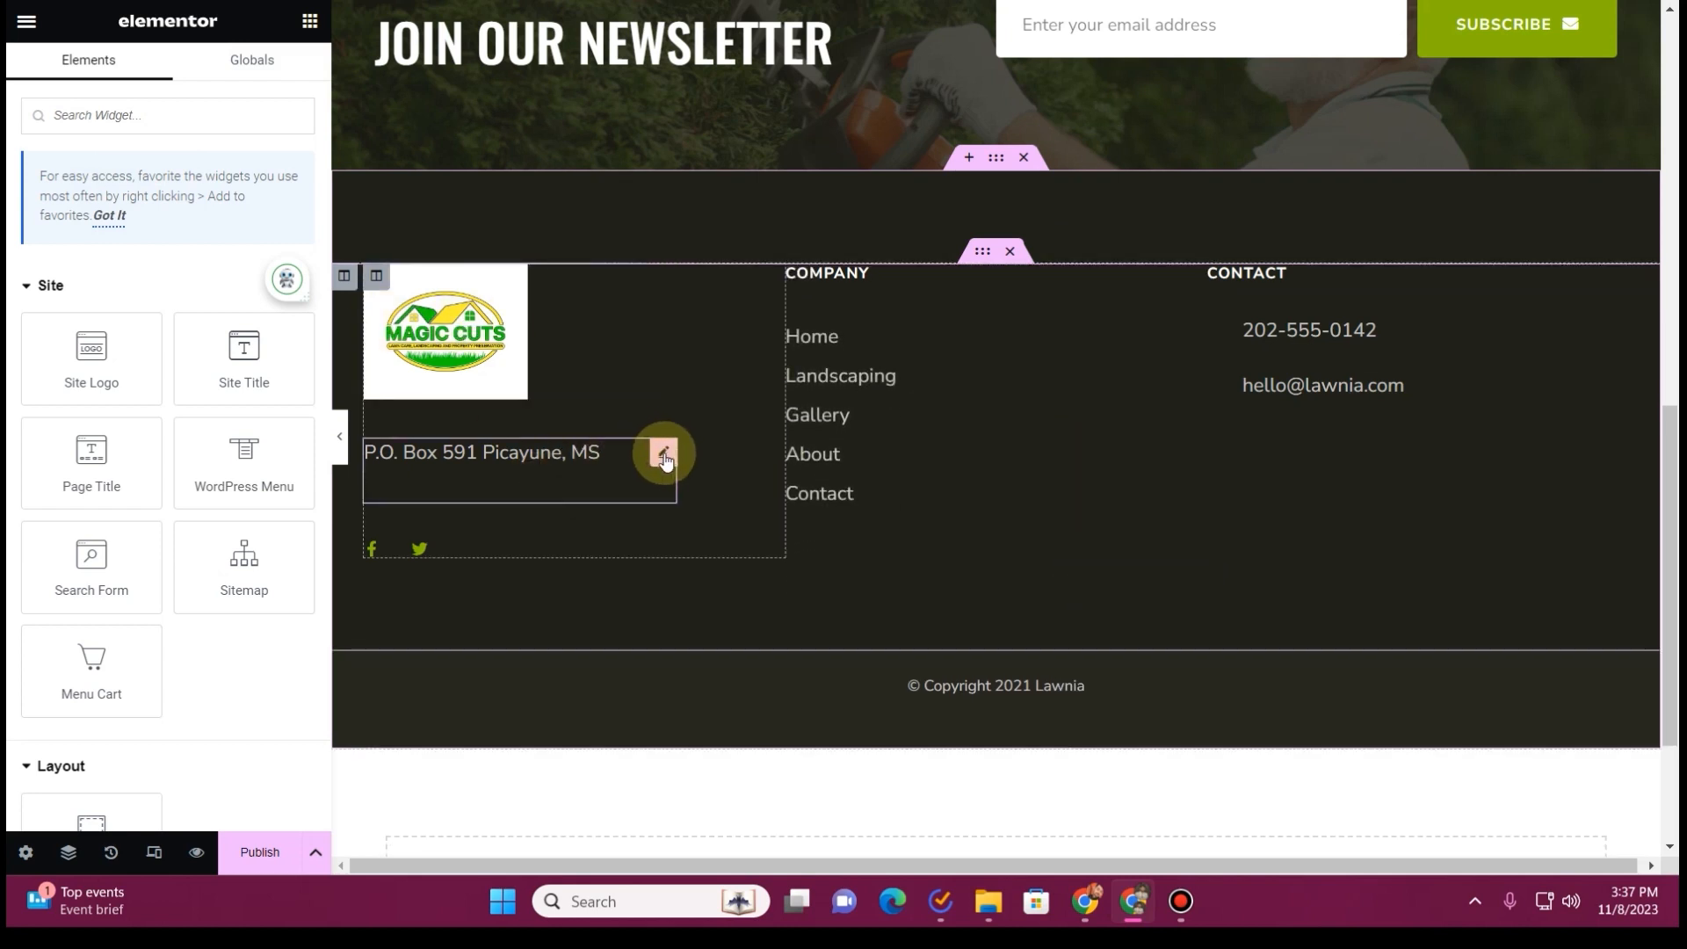
left_click(1192, 329)
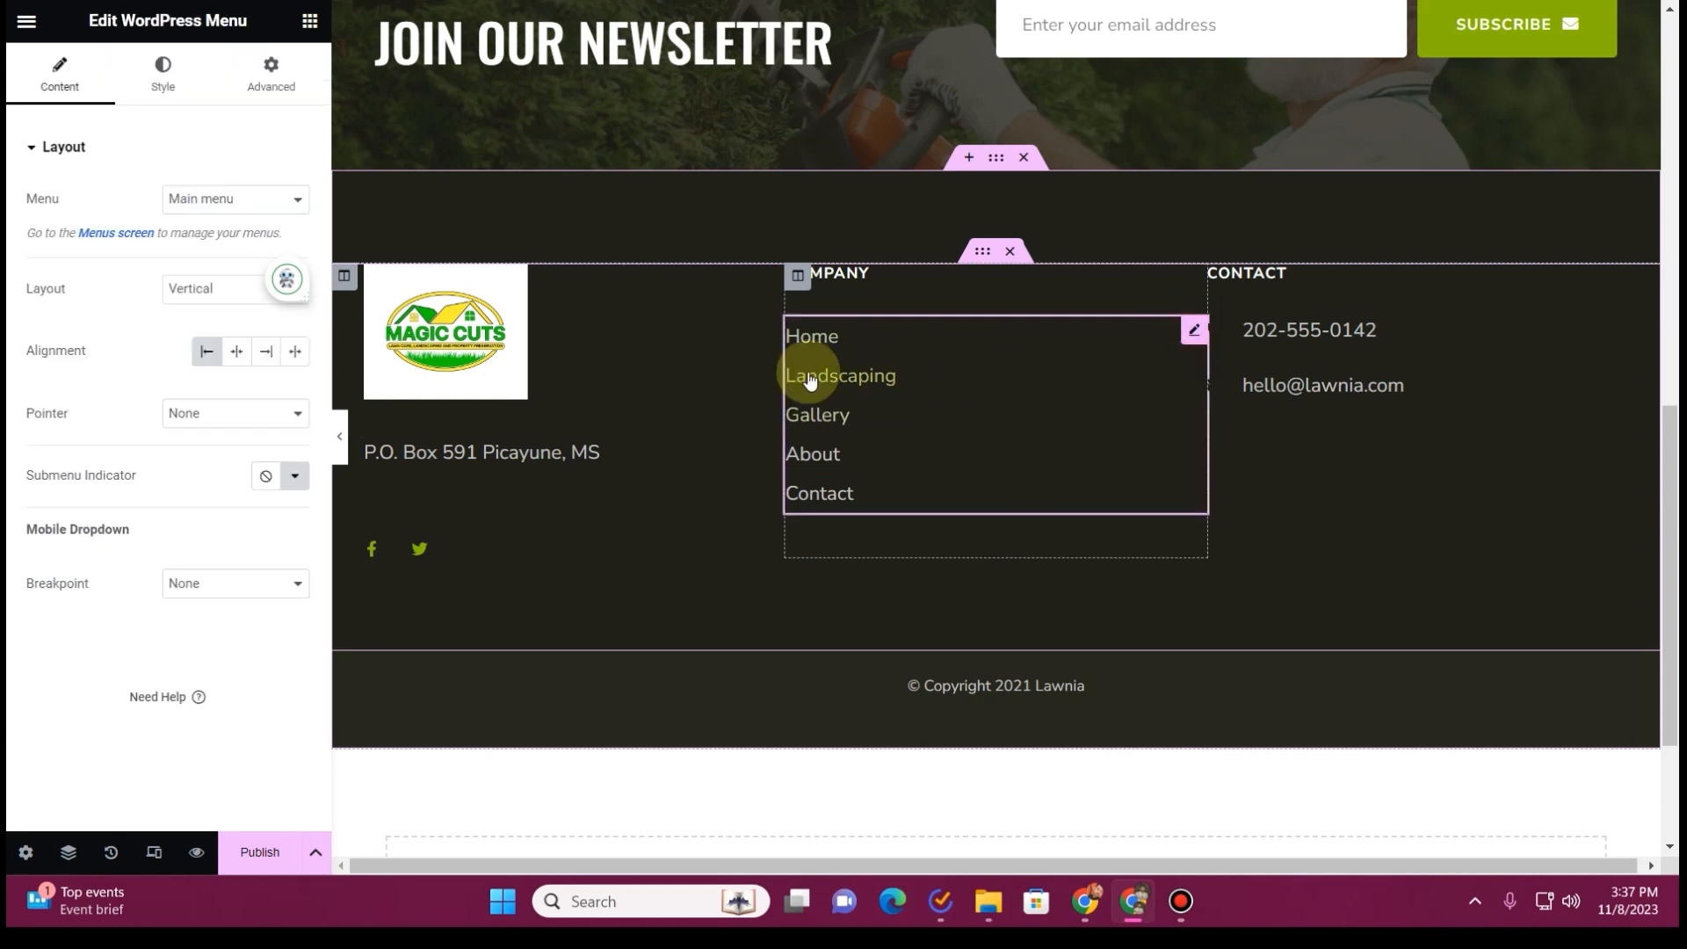
left_click(202, 290)
left_click(215, 314)
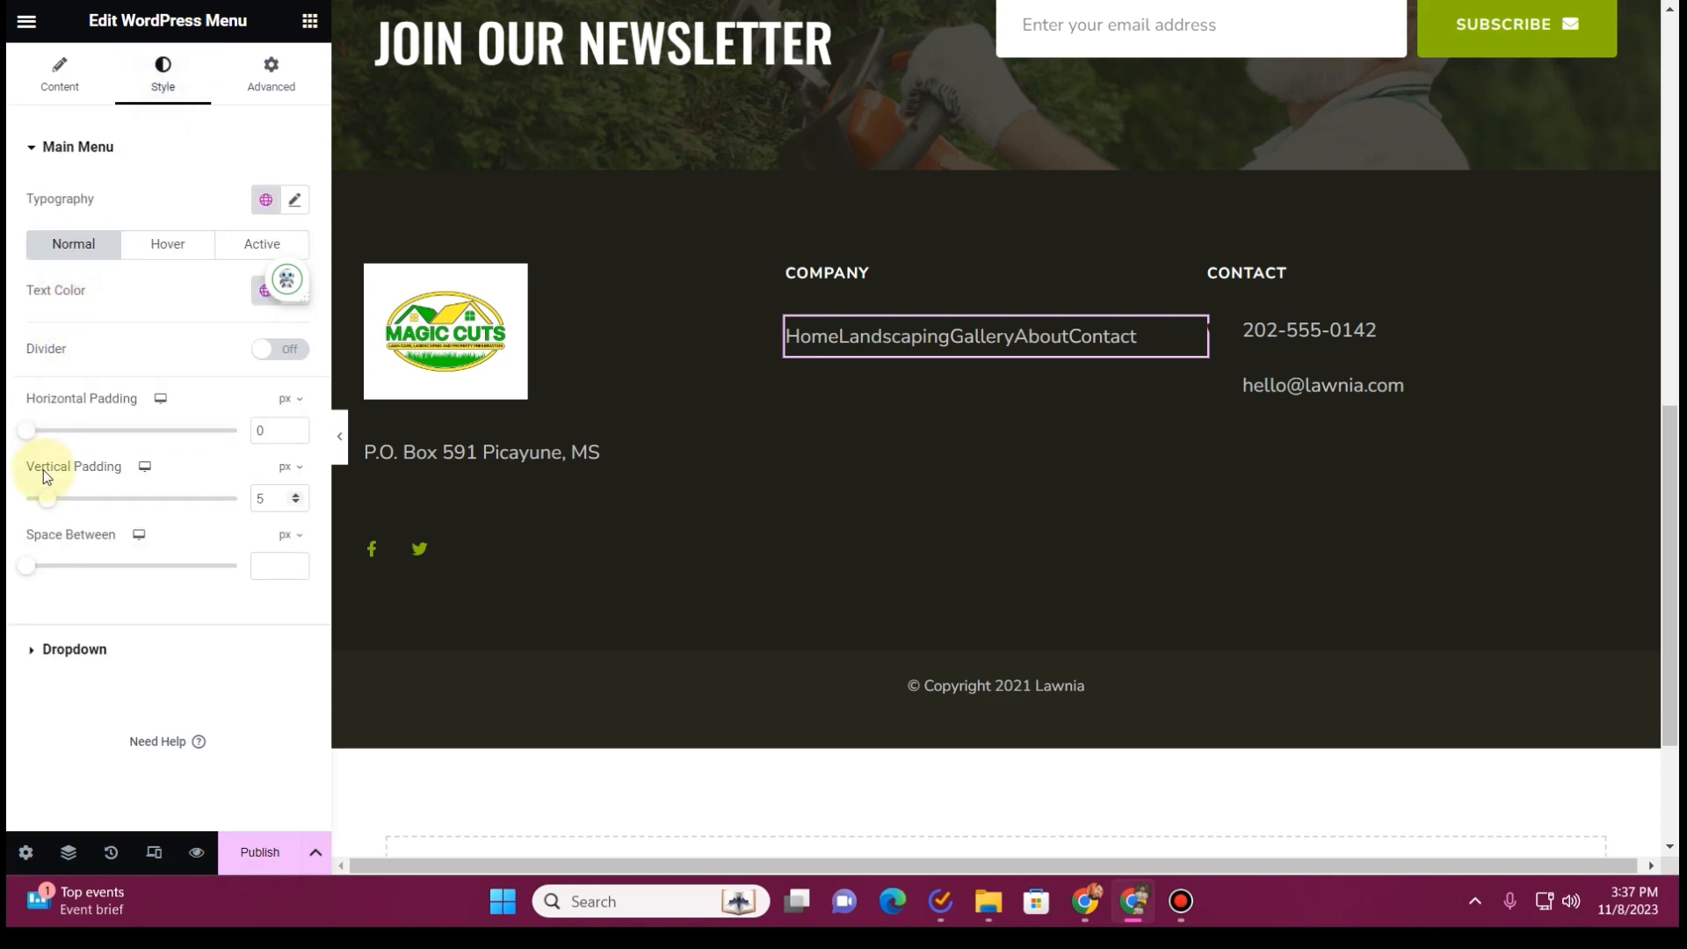
left_click_drag(51, 439, 92, 437)
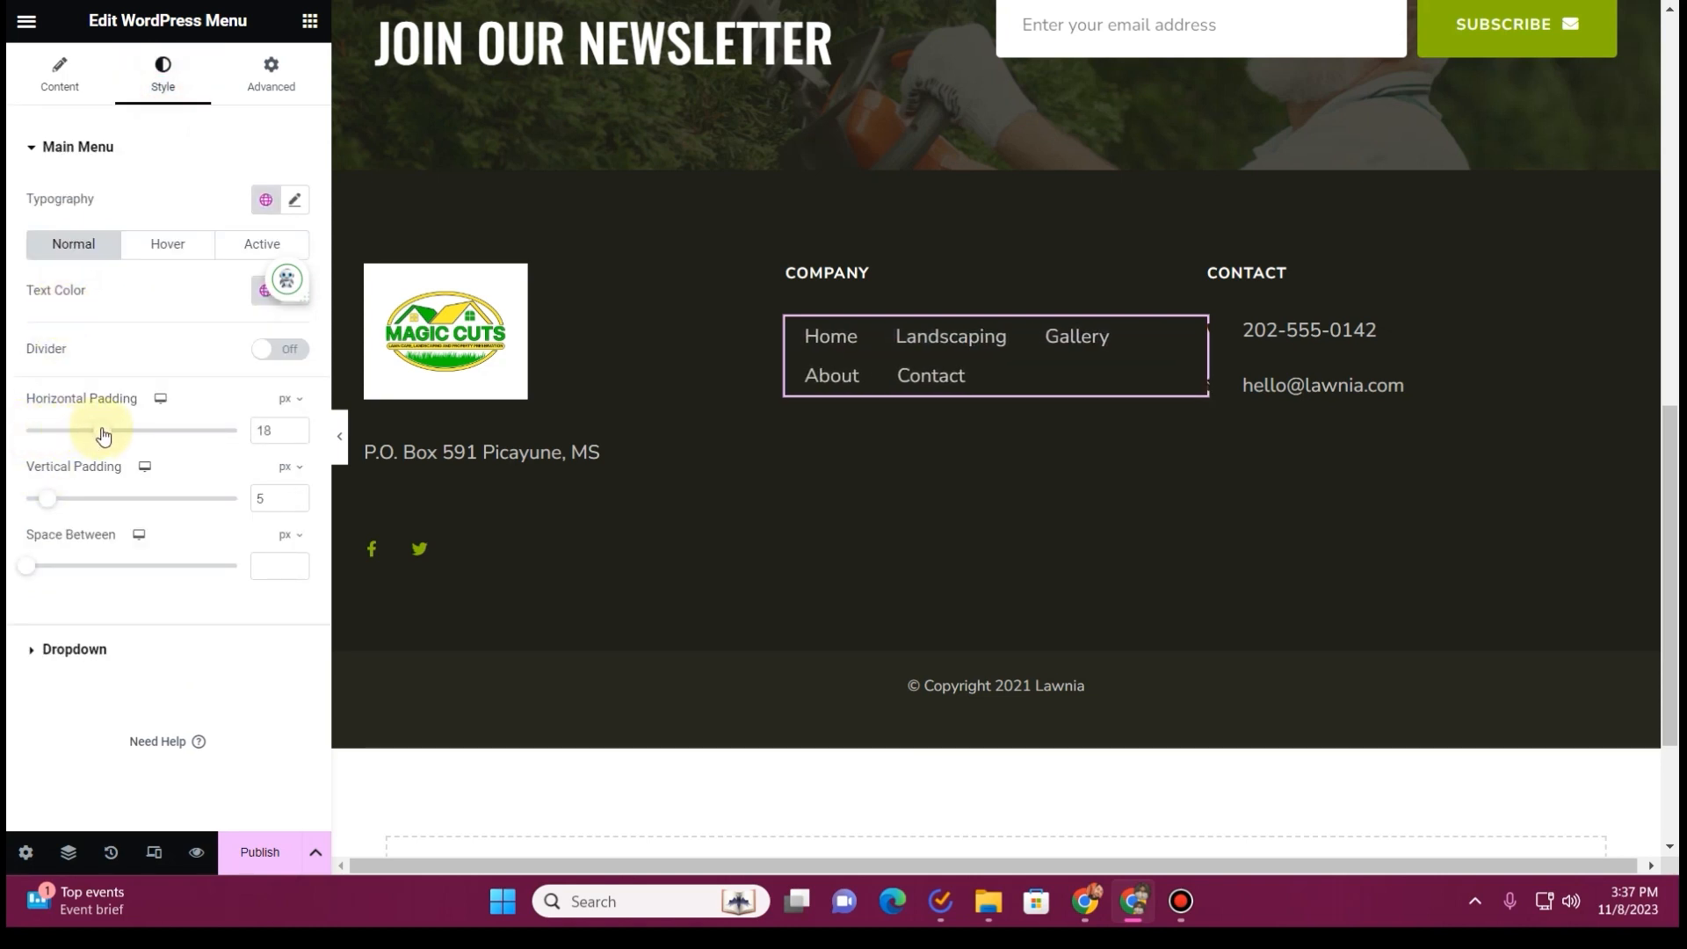
Replace the Company heading above the footer menu with the social icons from the logo column, aligned to the center
right_click(884, 279)
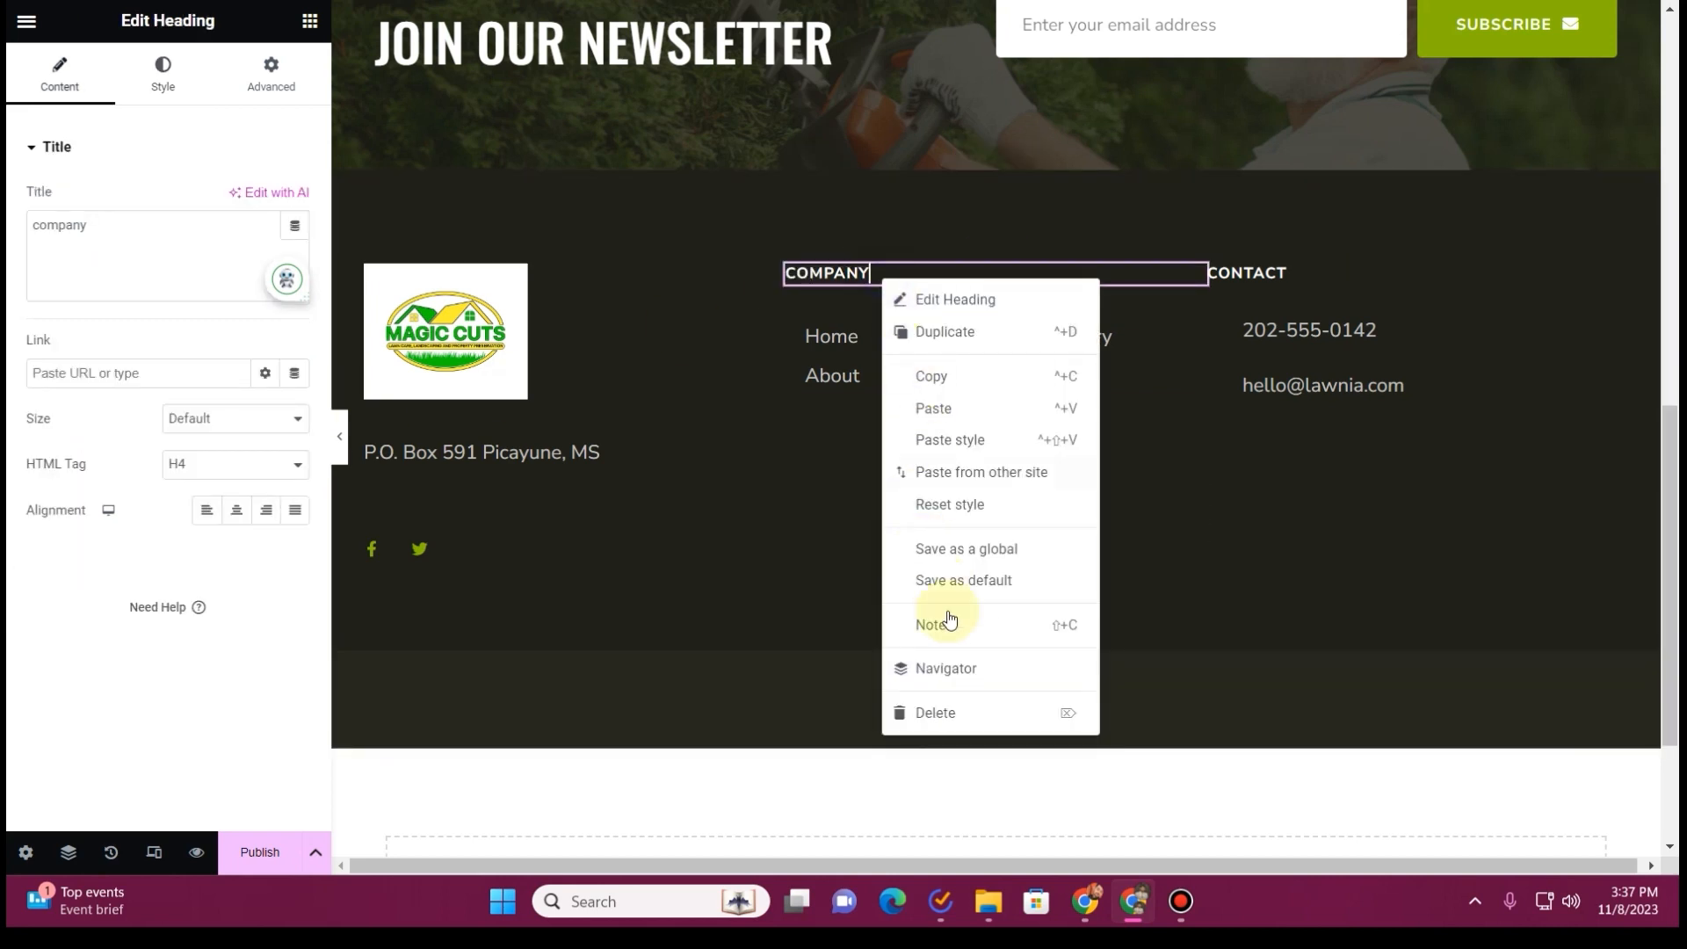
left_click(966, 721)
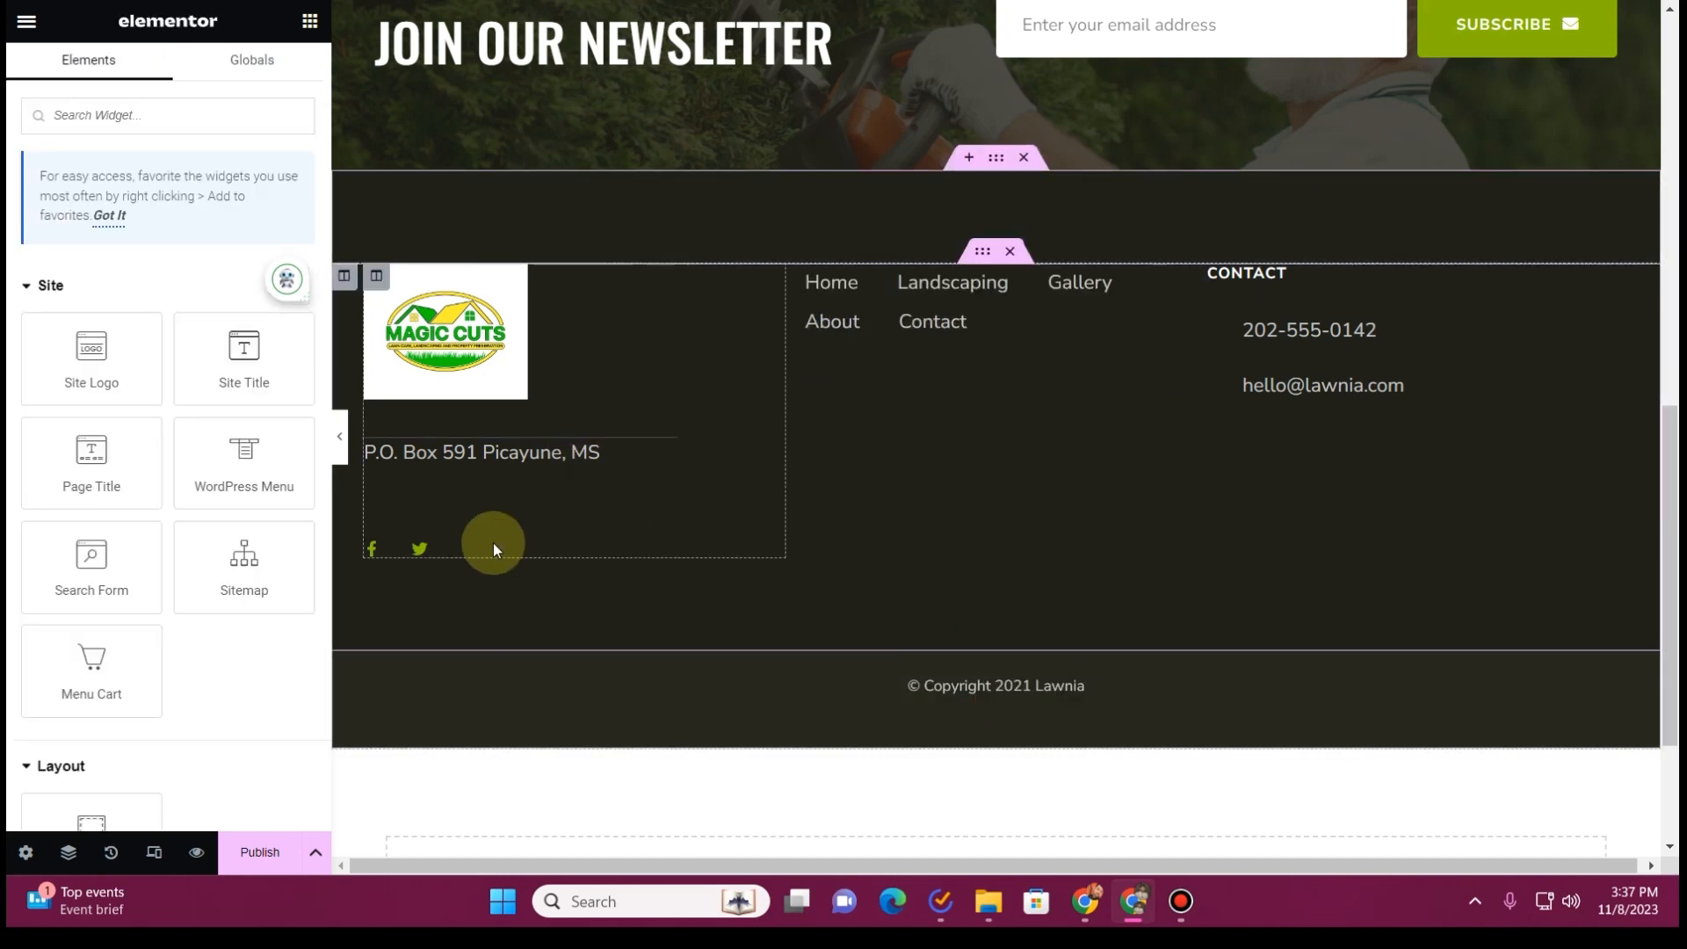
left_click_drag(664, 561, 1066, 280)
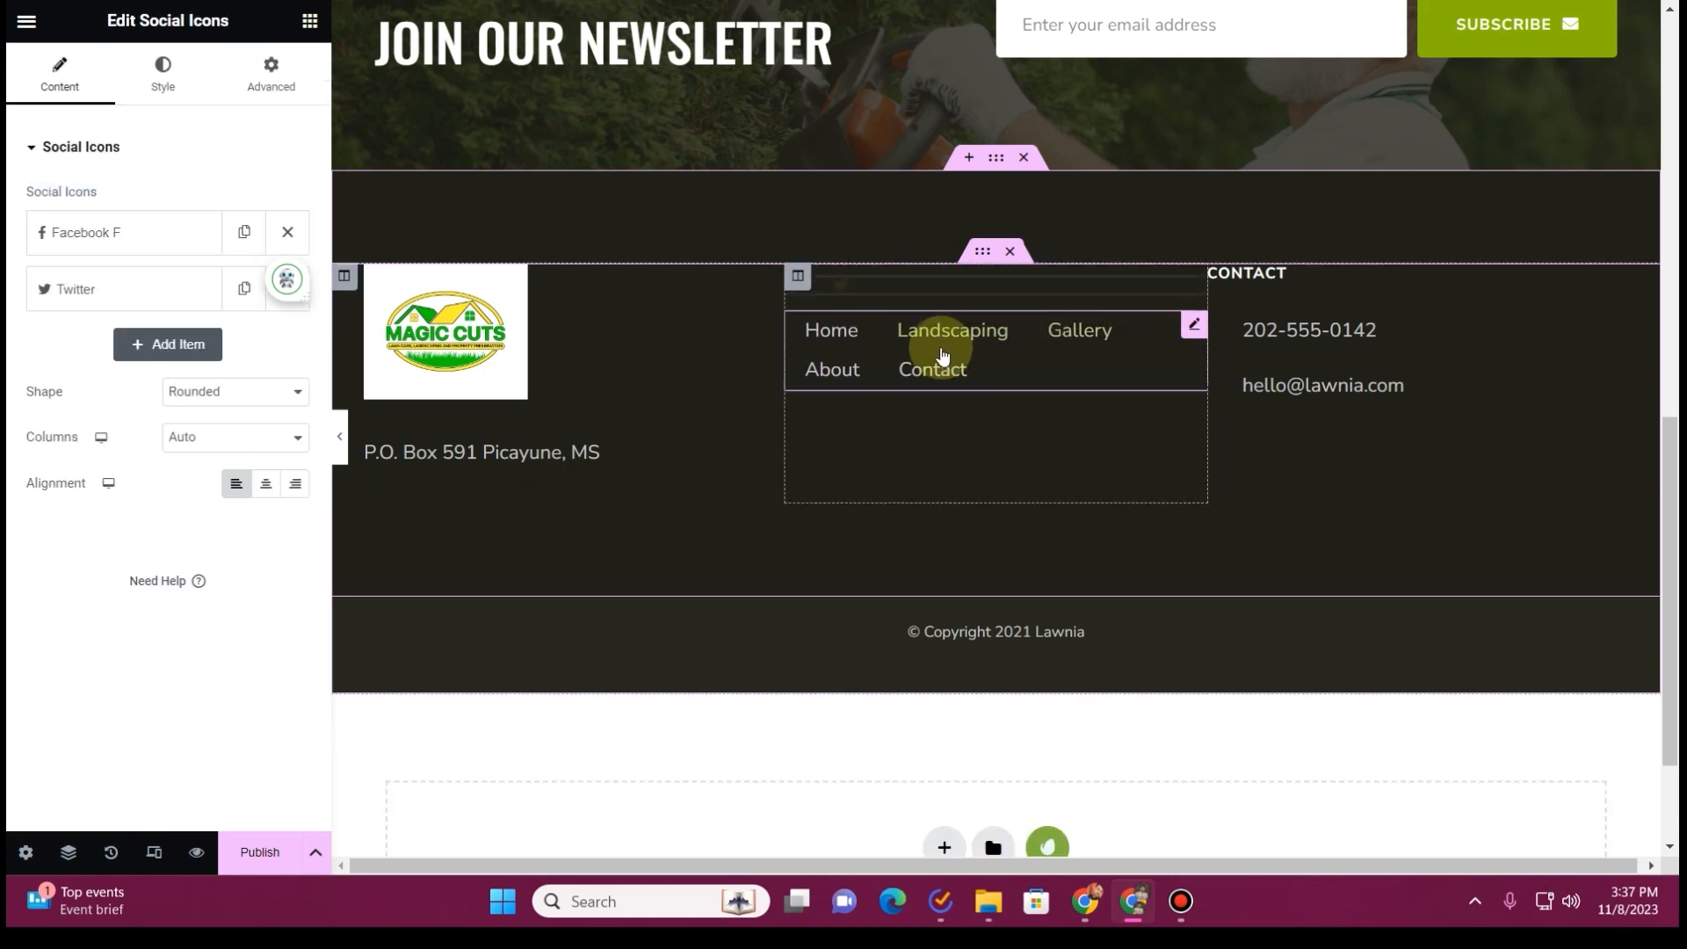
left_click(267, 492)
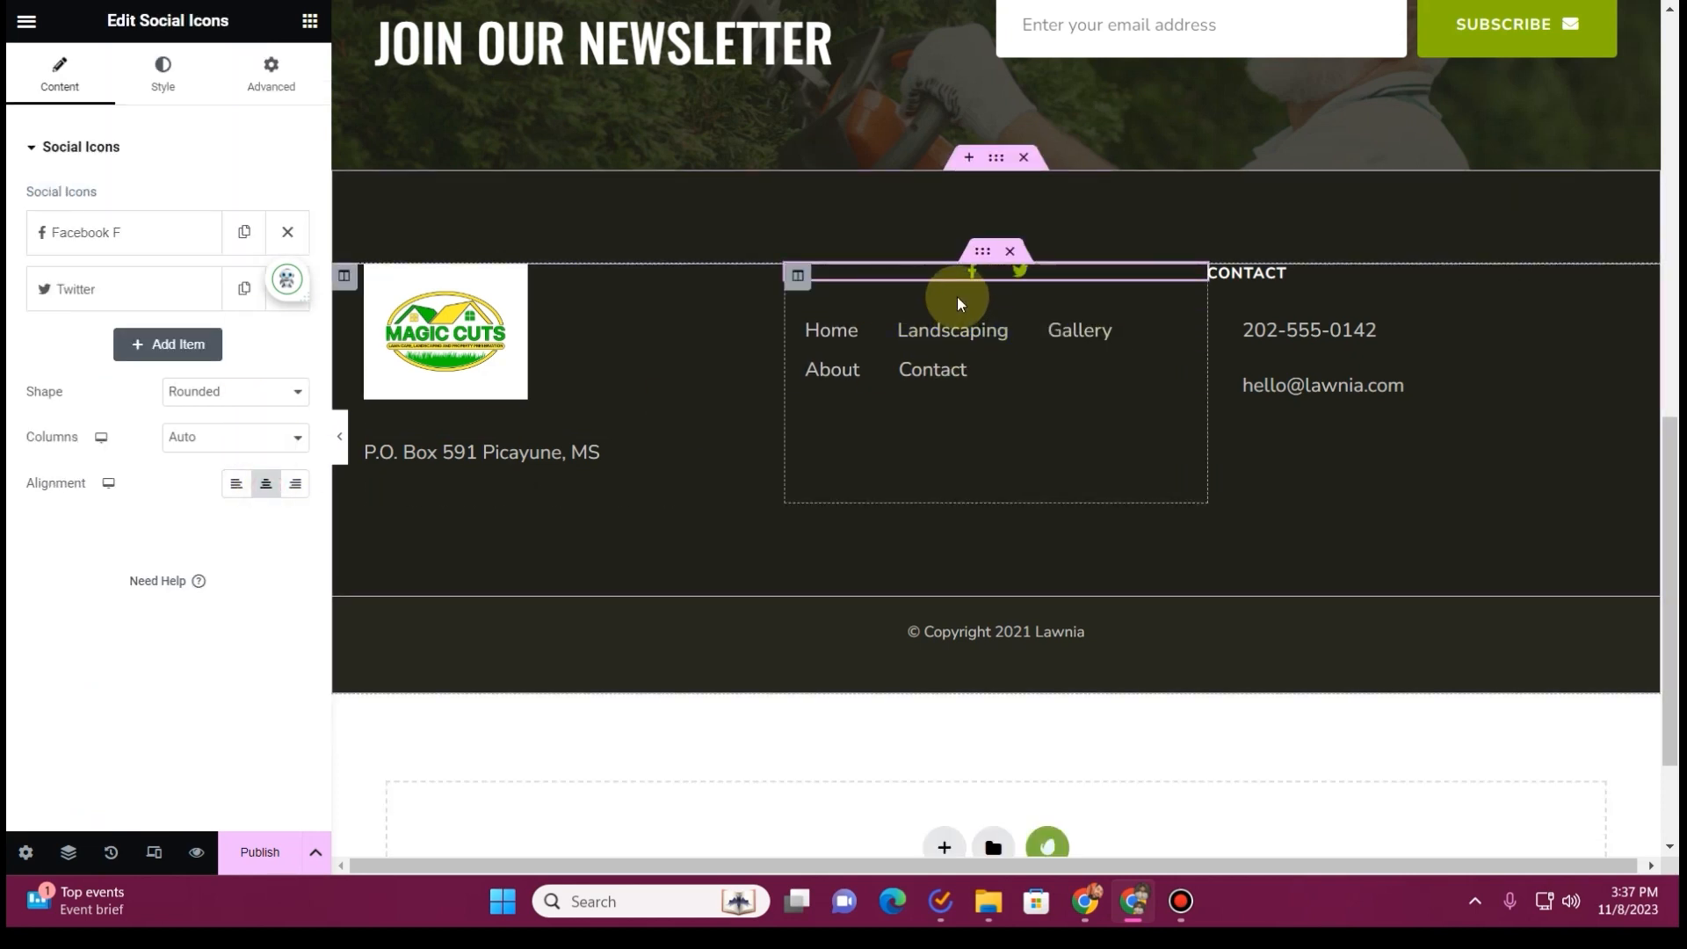
Move the address text below the footer menu and delete the logo column
left_click(1190, 323)
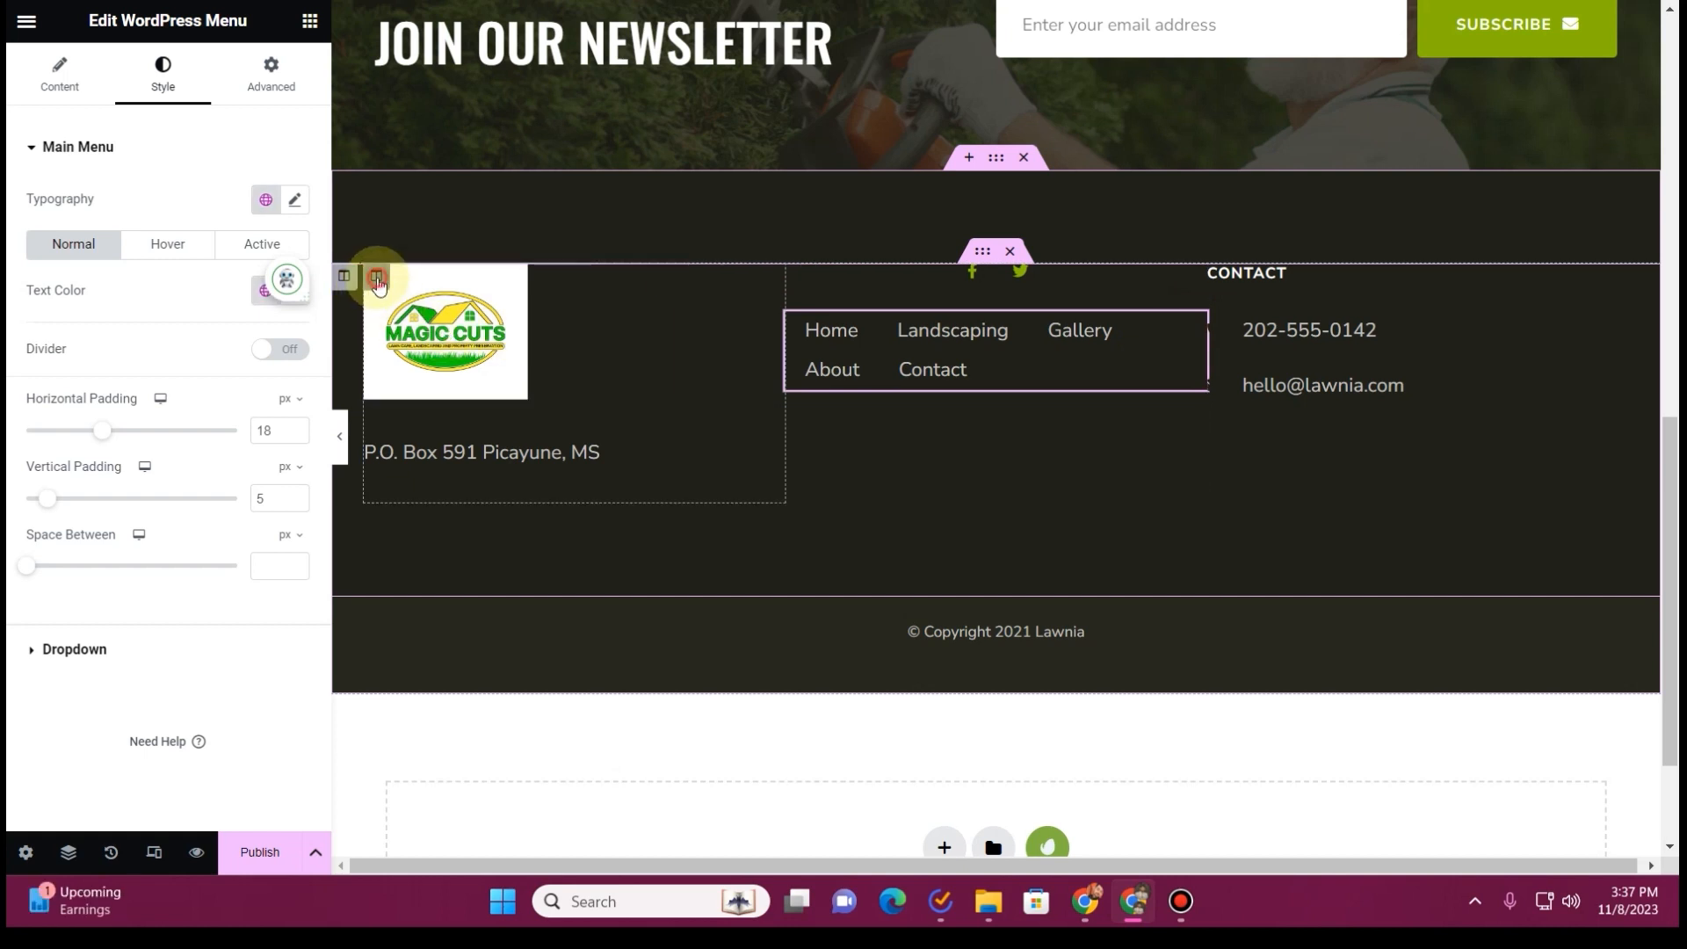
right_click(377, 277)
left_click_drag(662, 421, 965, 407)
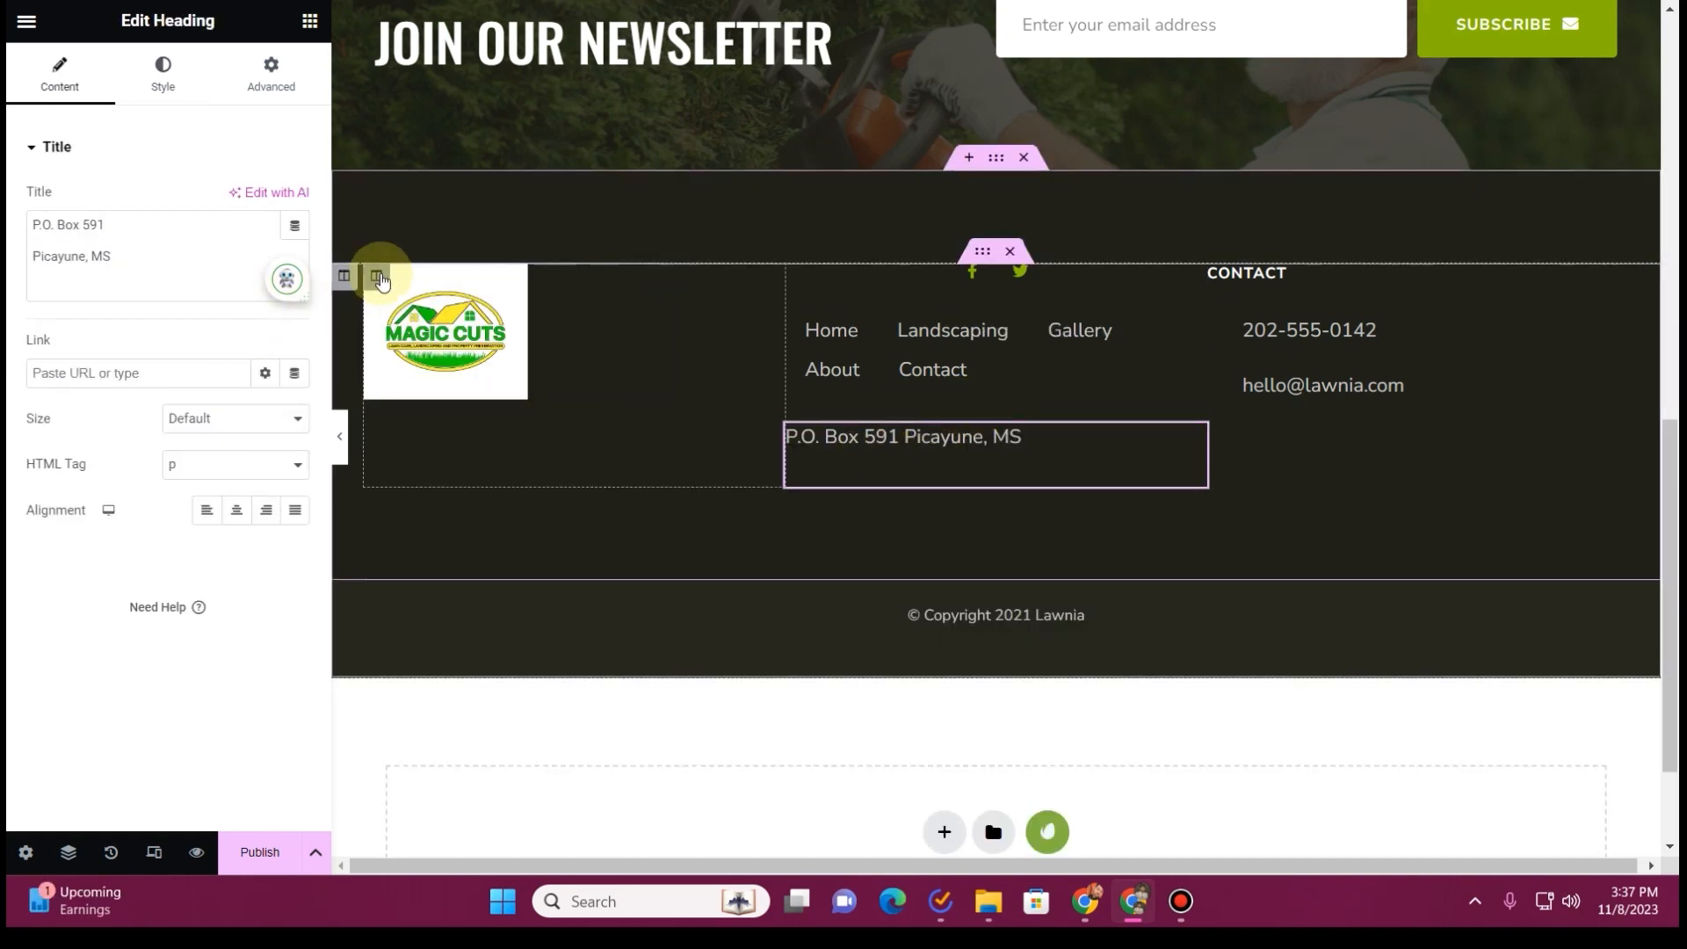
right_click(377, 277)
left_click(433, 676)
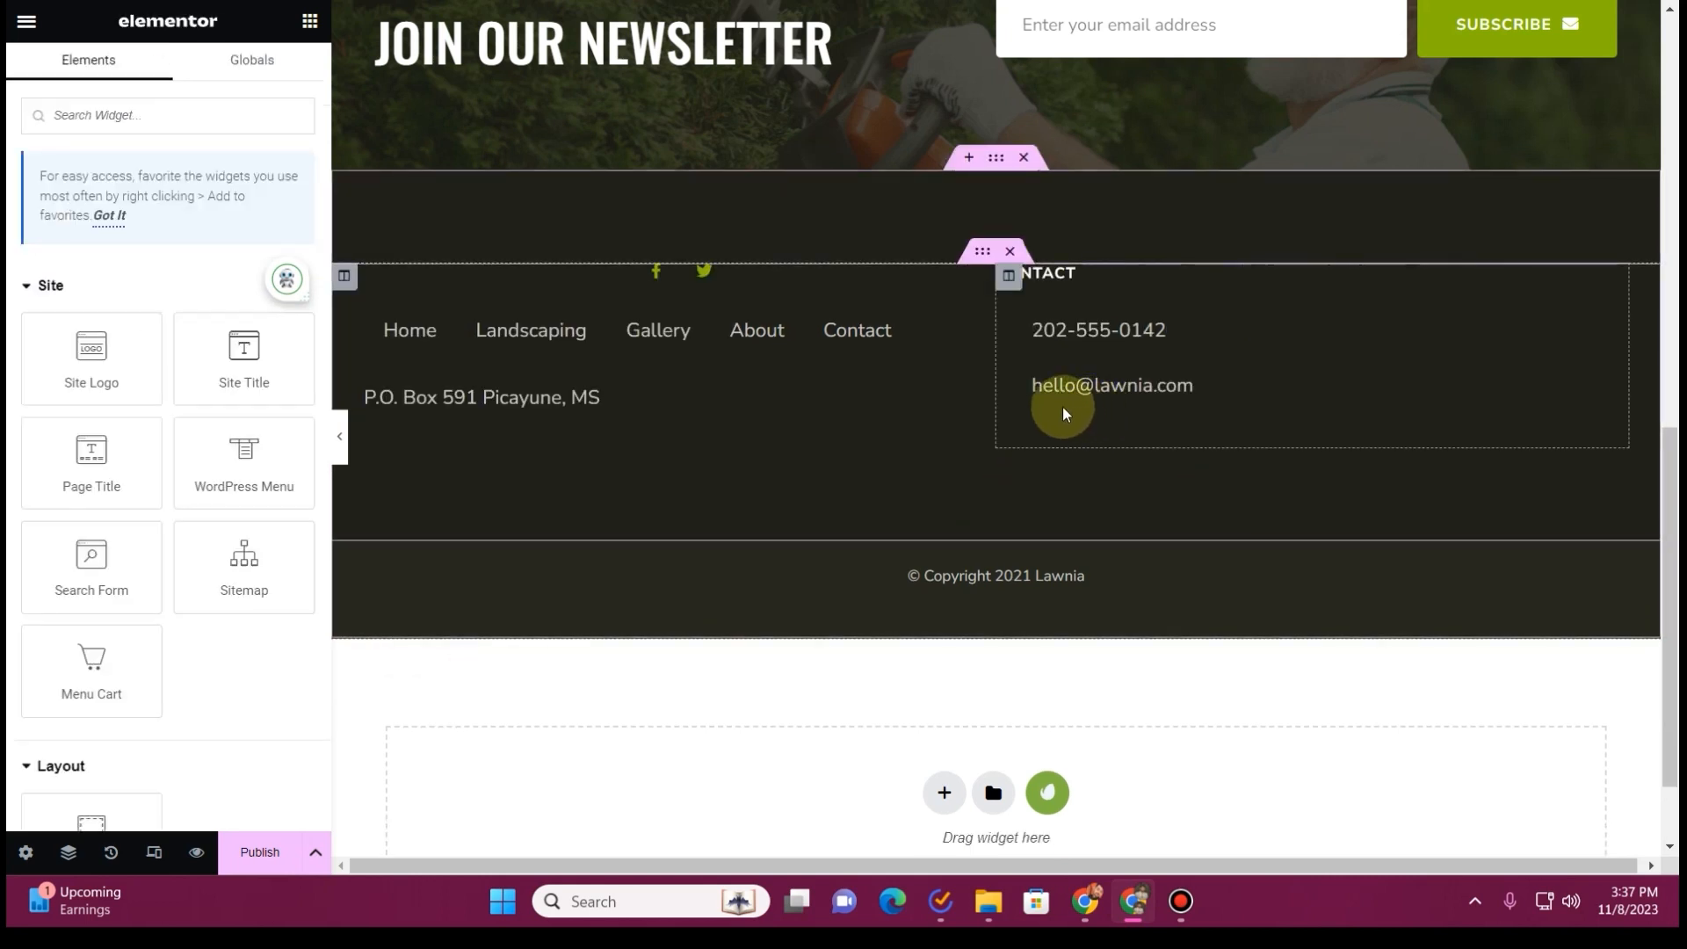
Move the phone and email icon list beneath the address text and delete the Contact column
left_click_drag(1404, 356, 771, 433)
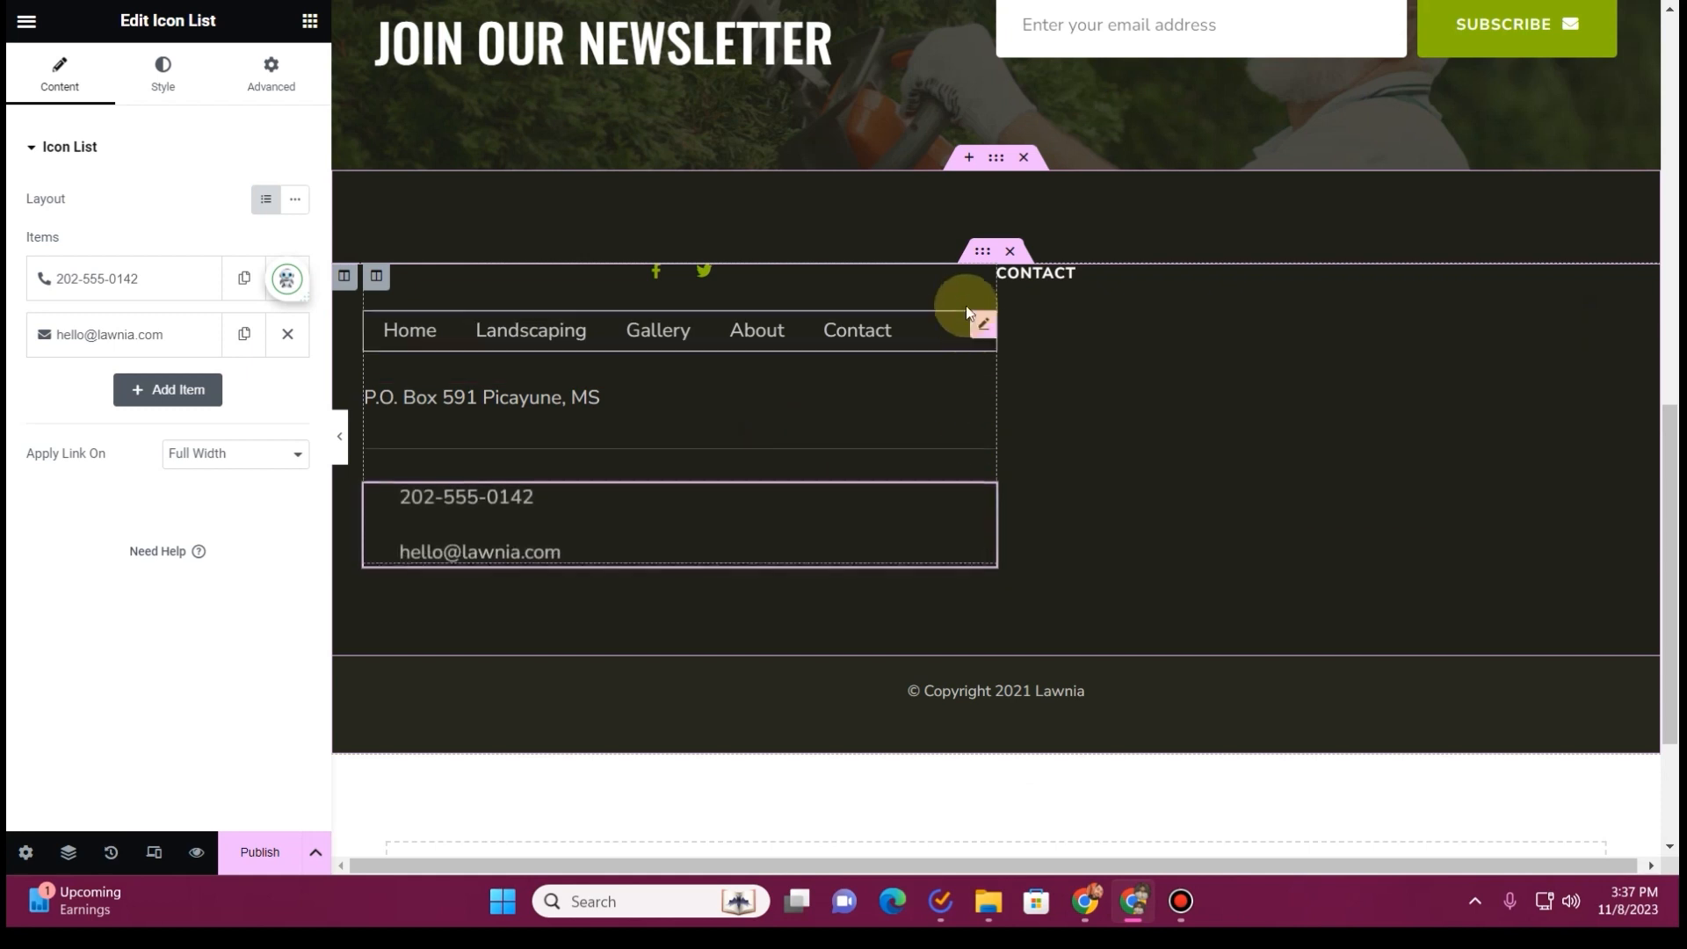
left_click(1007, 279)
right_click(1007, 279)
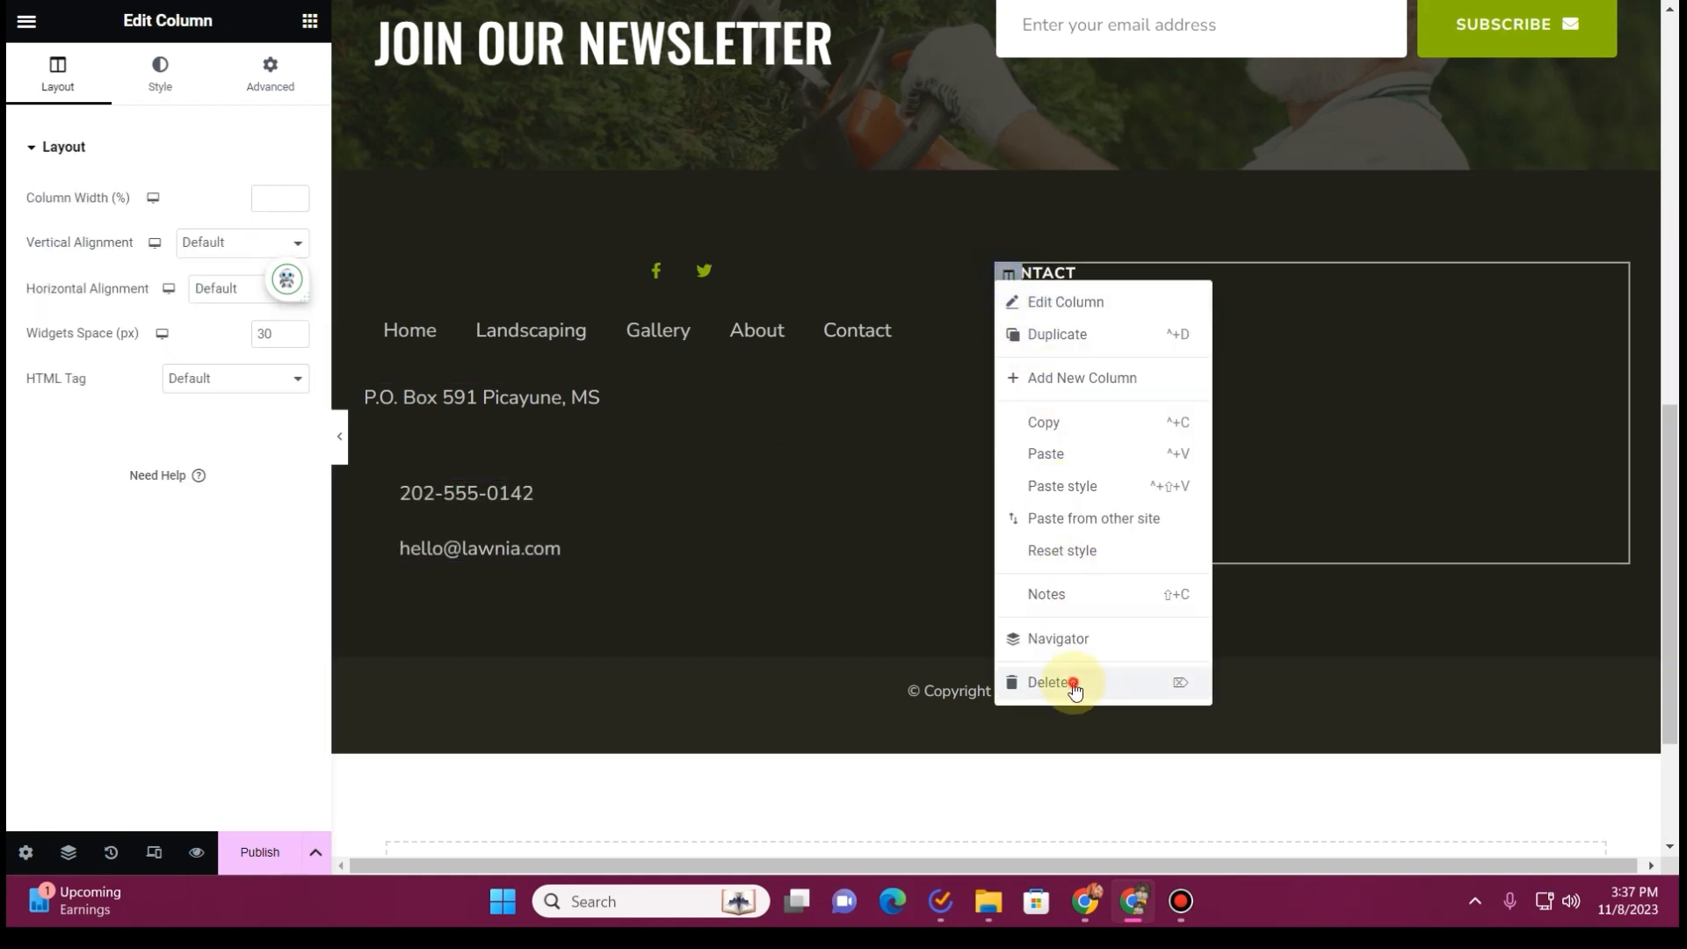
left_click(1073, 682)
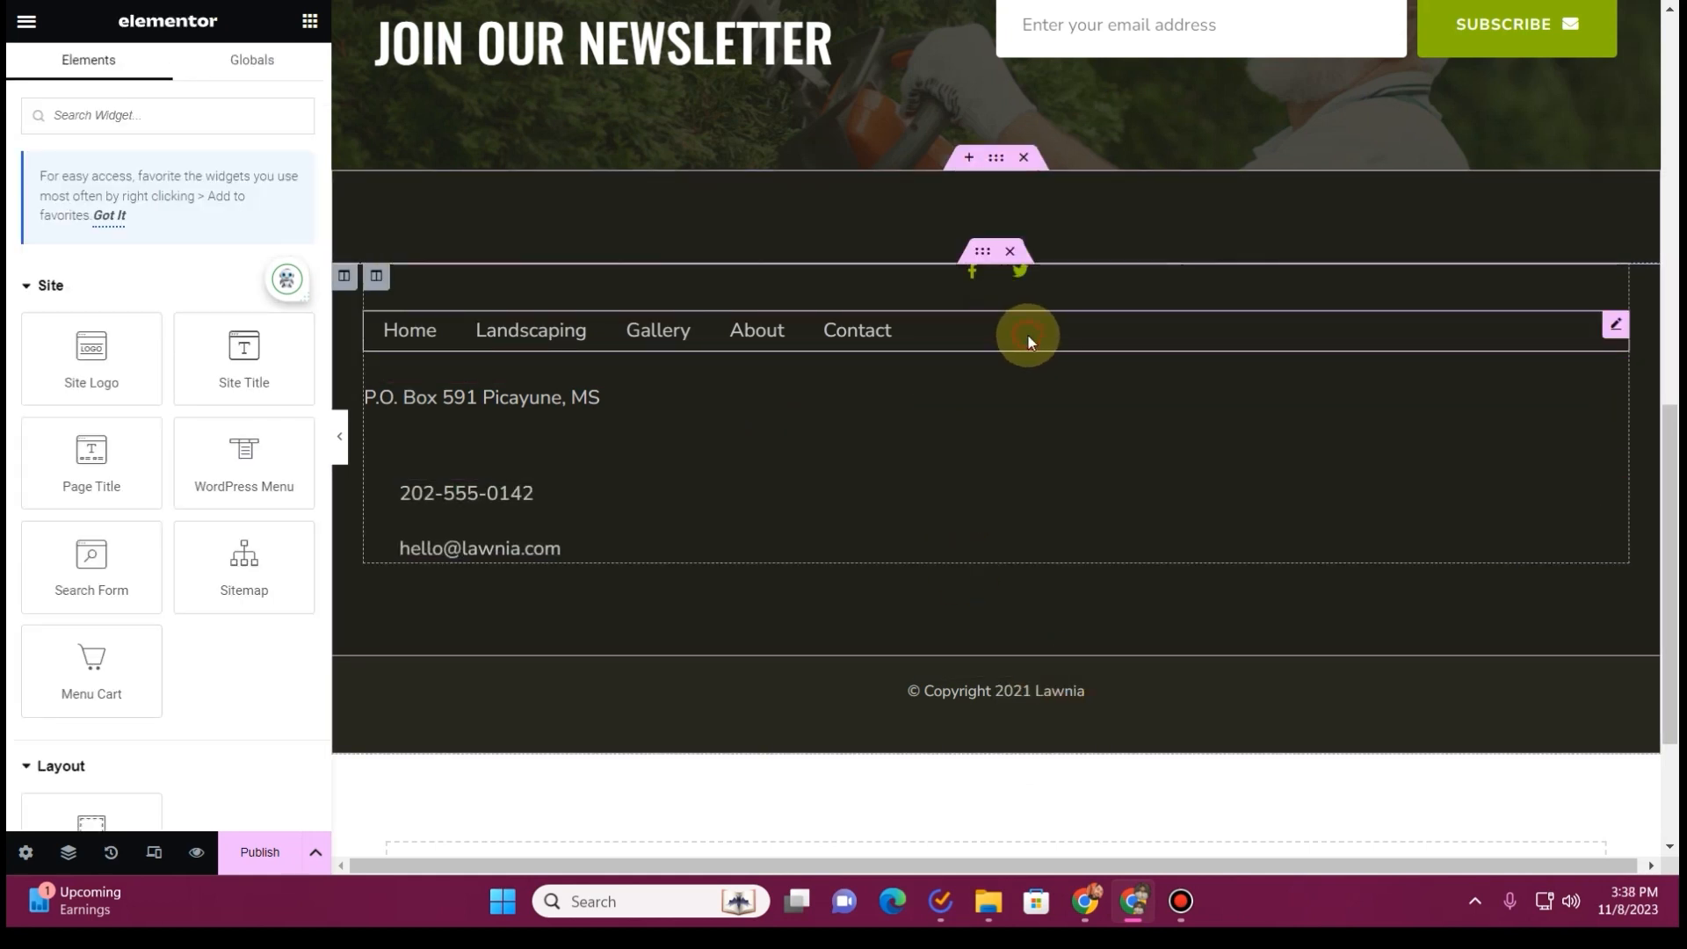
Align the footer's horizontal menu to the center
left_click(1028, 335)
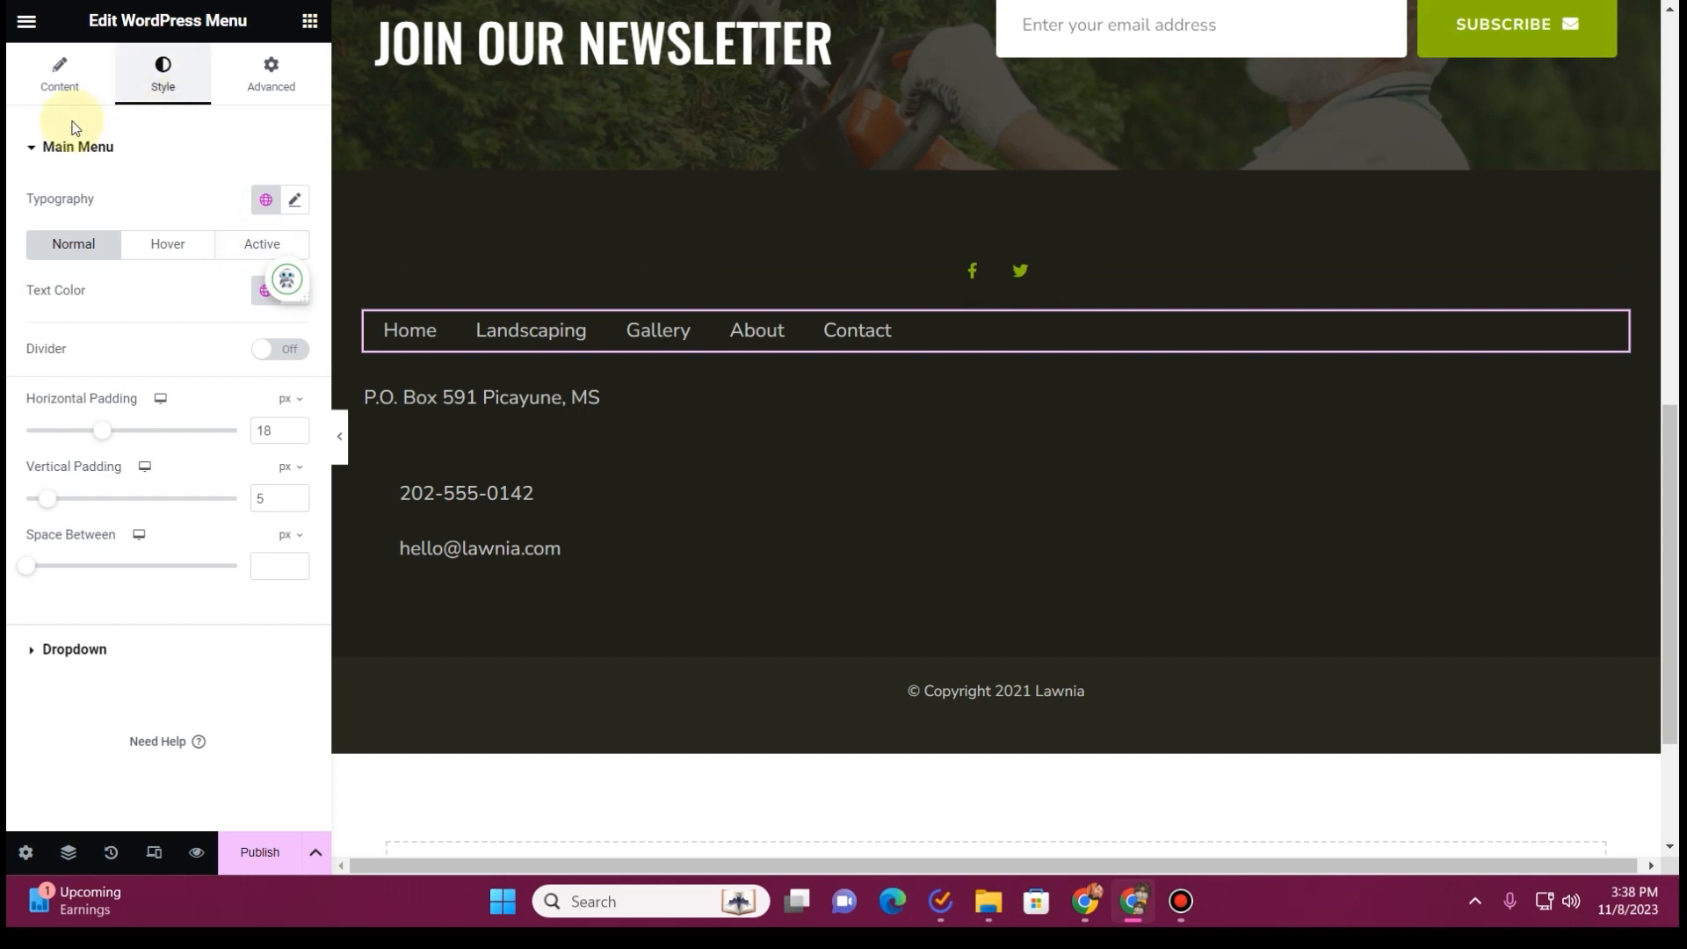
left_click(58, 88)
left_click(237, 353)
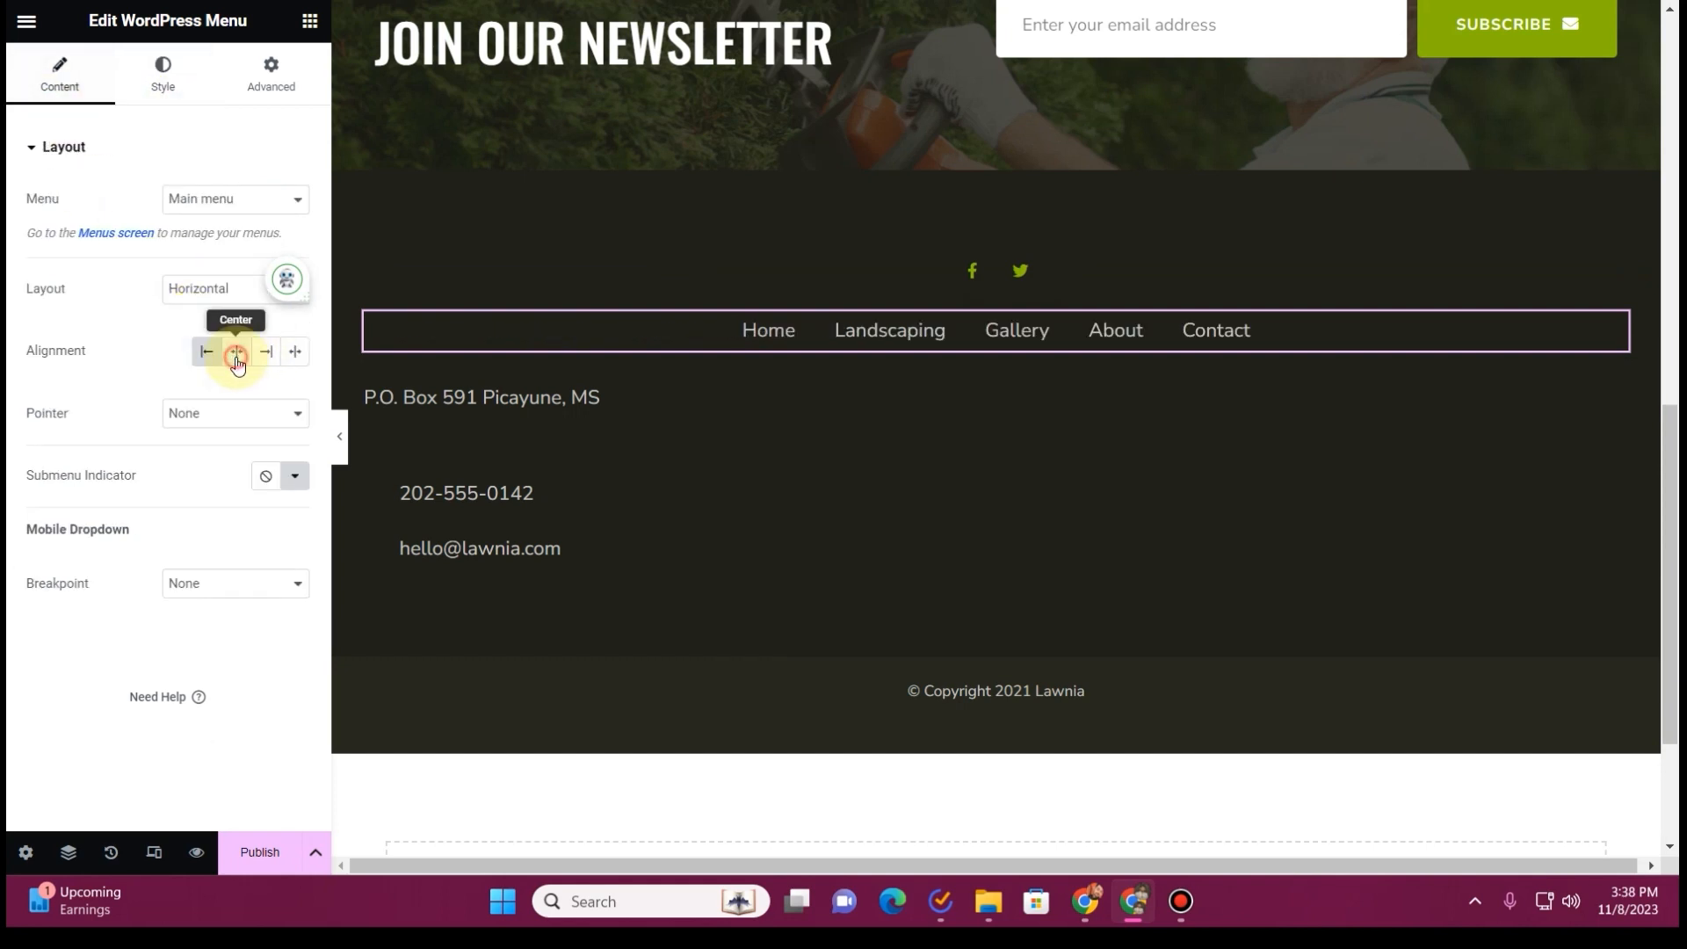
Cut the postal address out of its heading and add a contact list item with the map marker icon found by searching "marker"
left_click(920, 413)
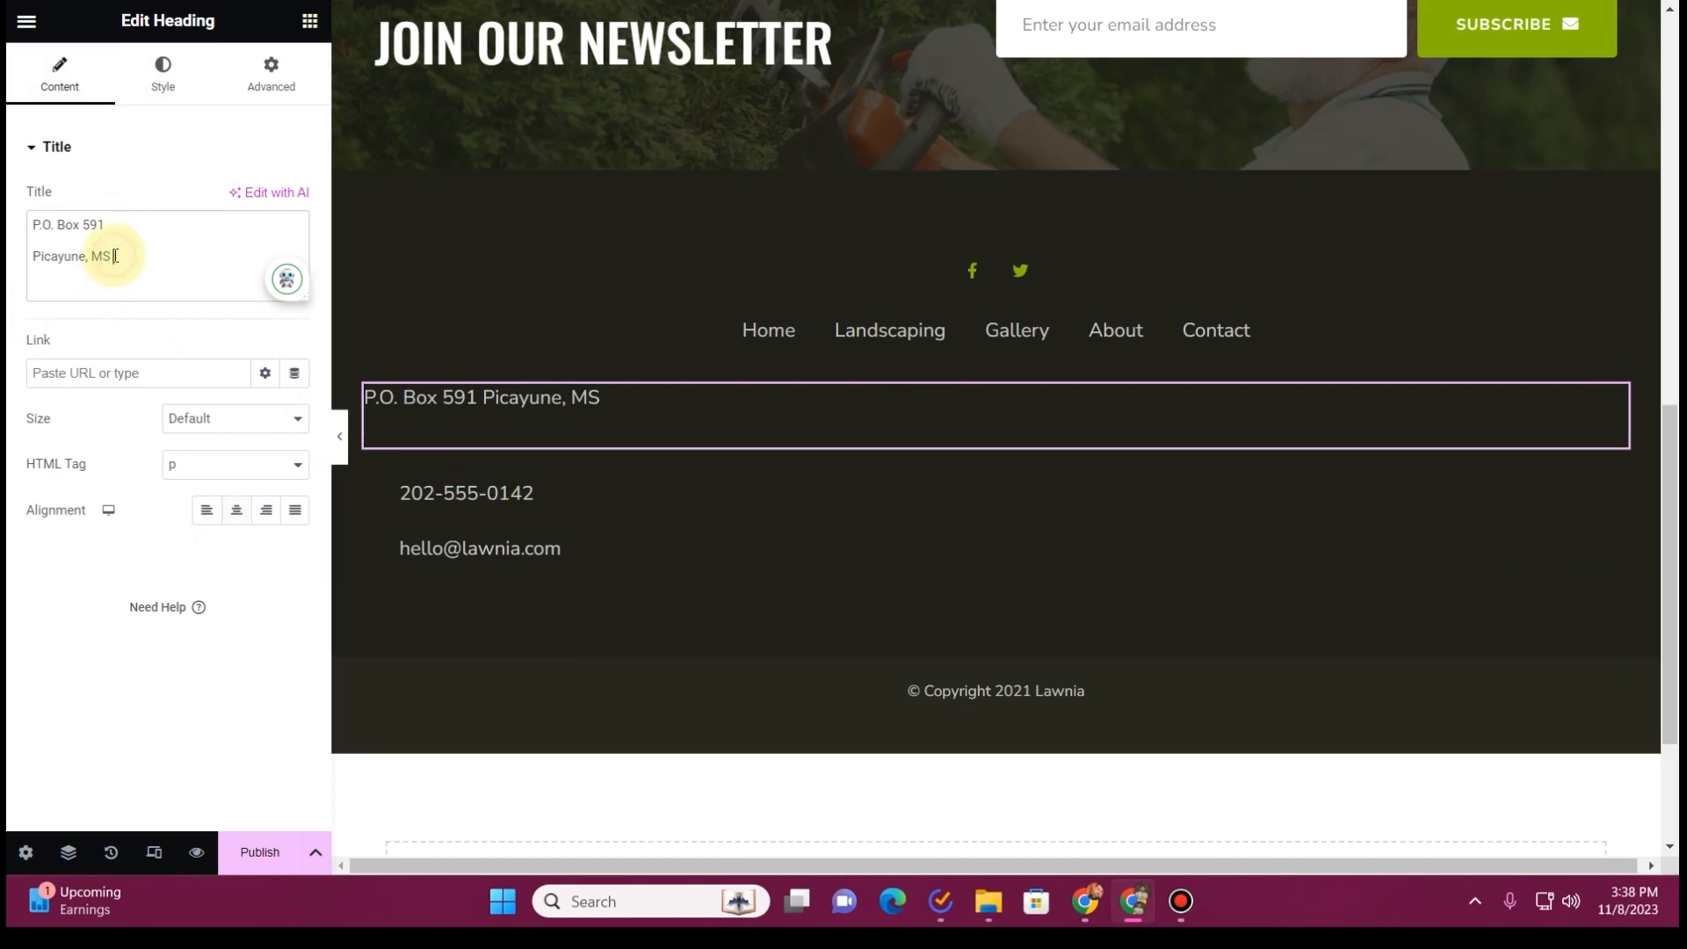
key("BackSpace")
left_click(551, 504)
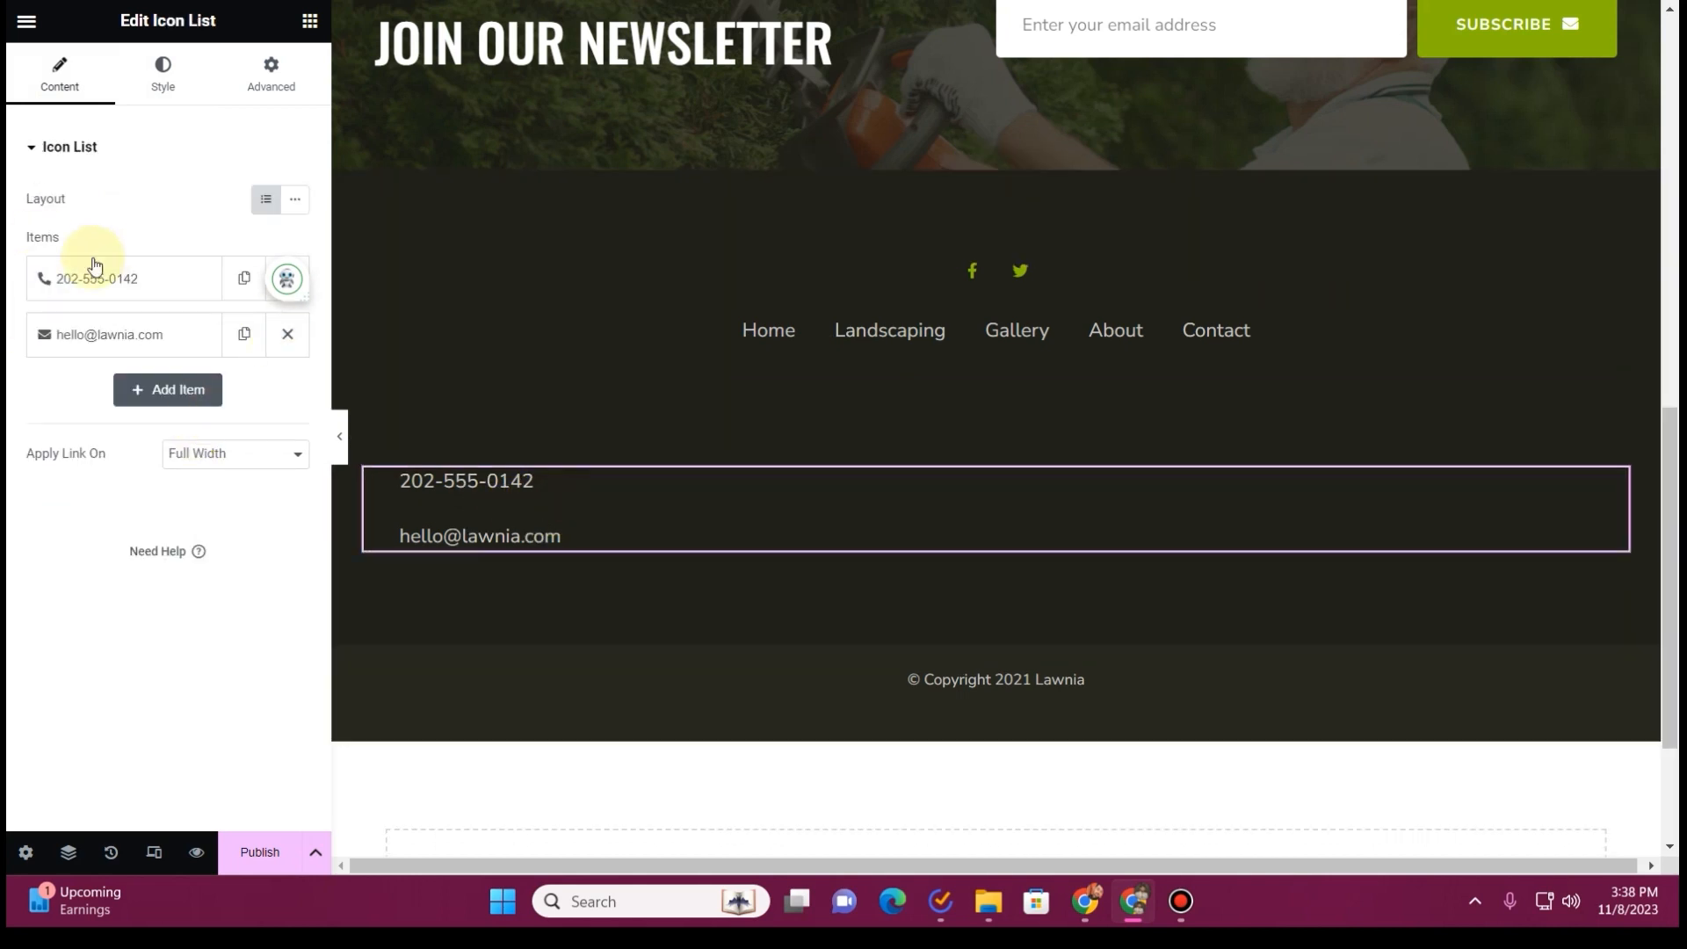
left_click(184, 404)
left_click(145, 556)
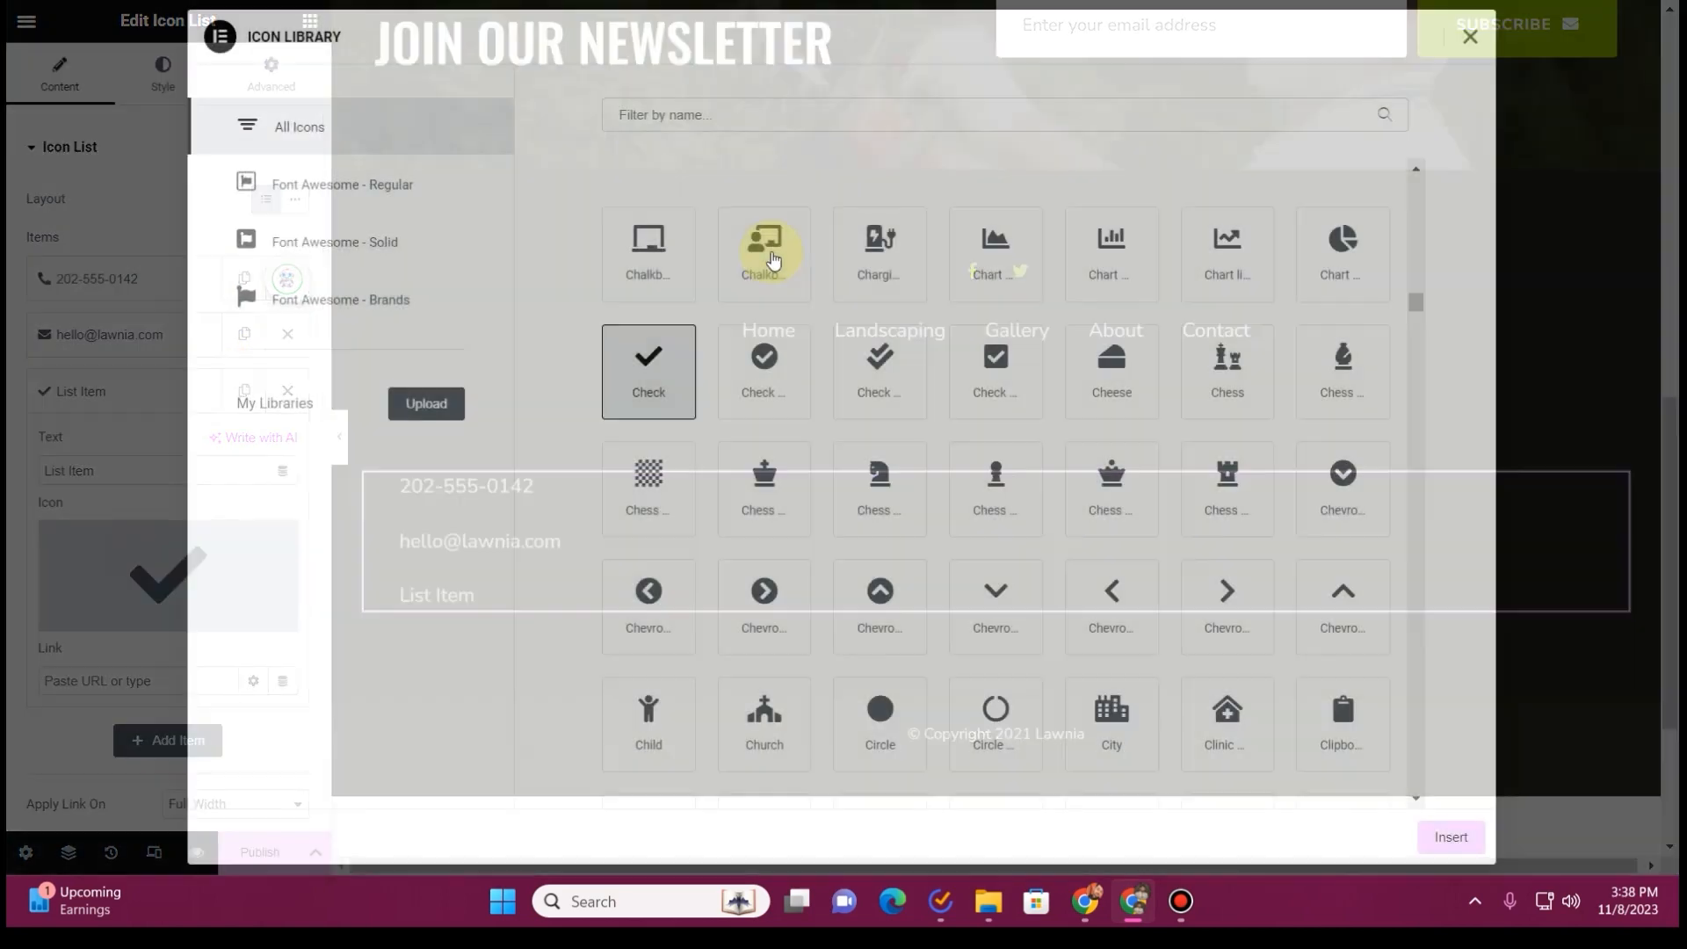
left_click(738, 117)
type("marker")
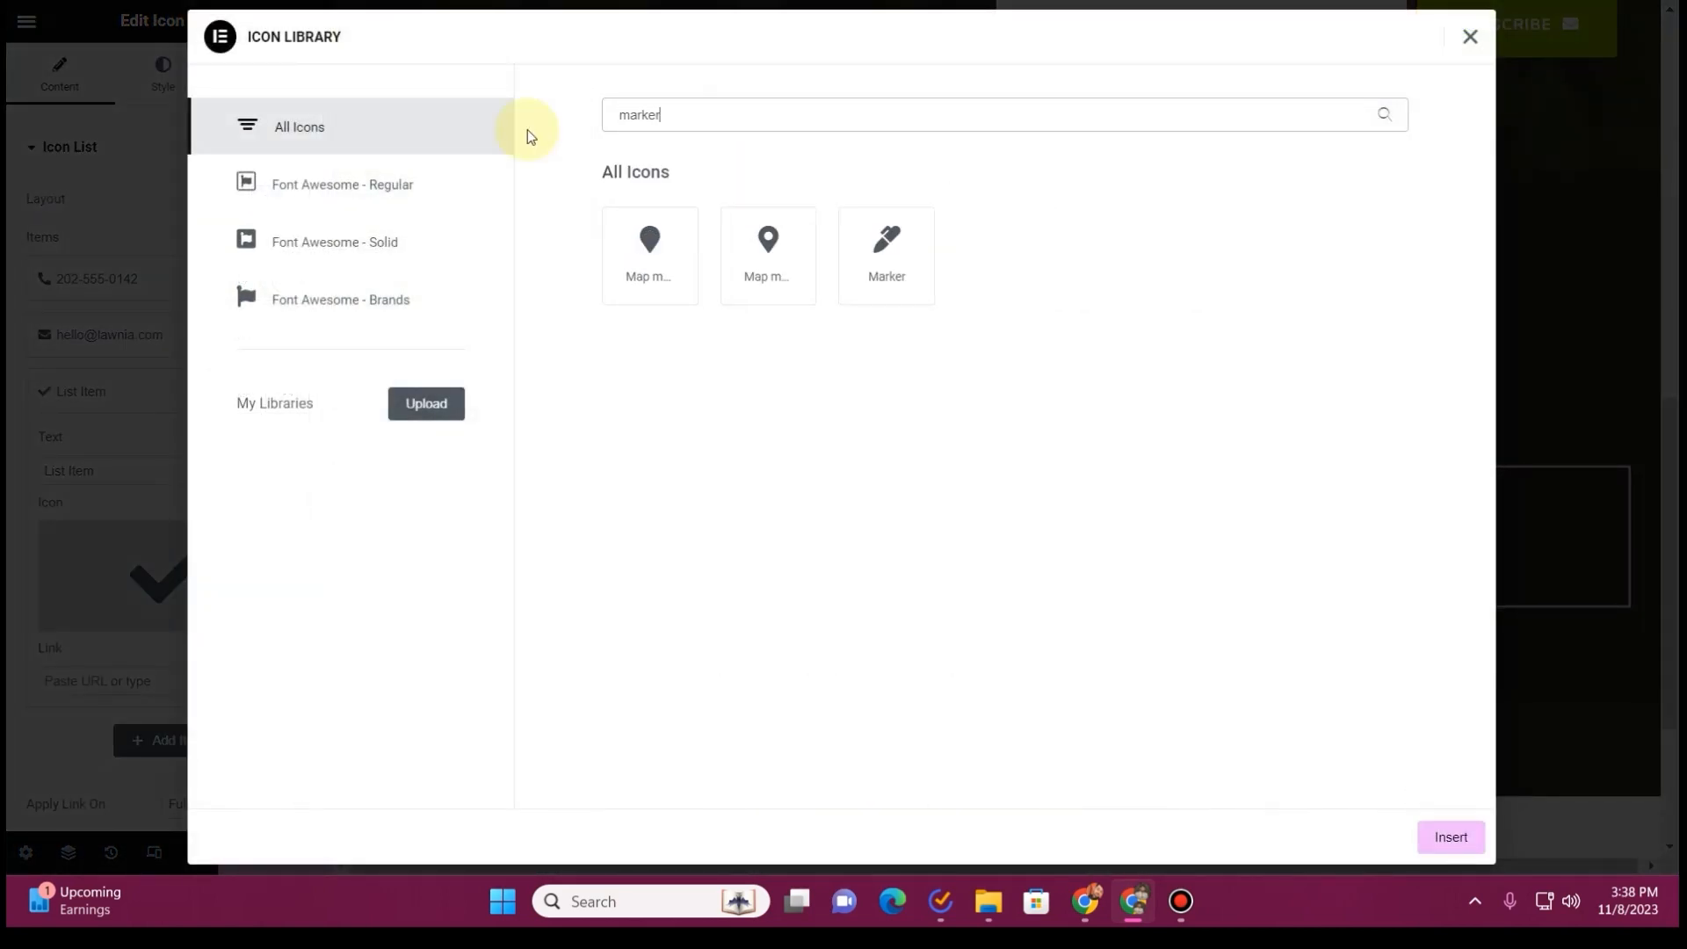
left_click(792, 256)
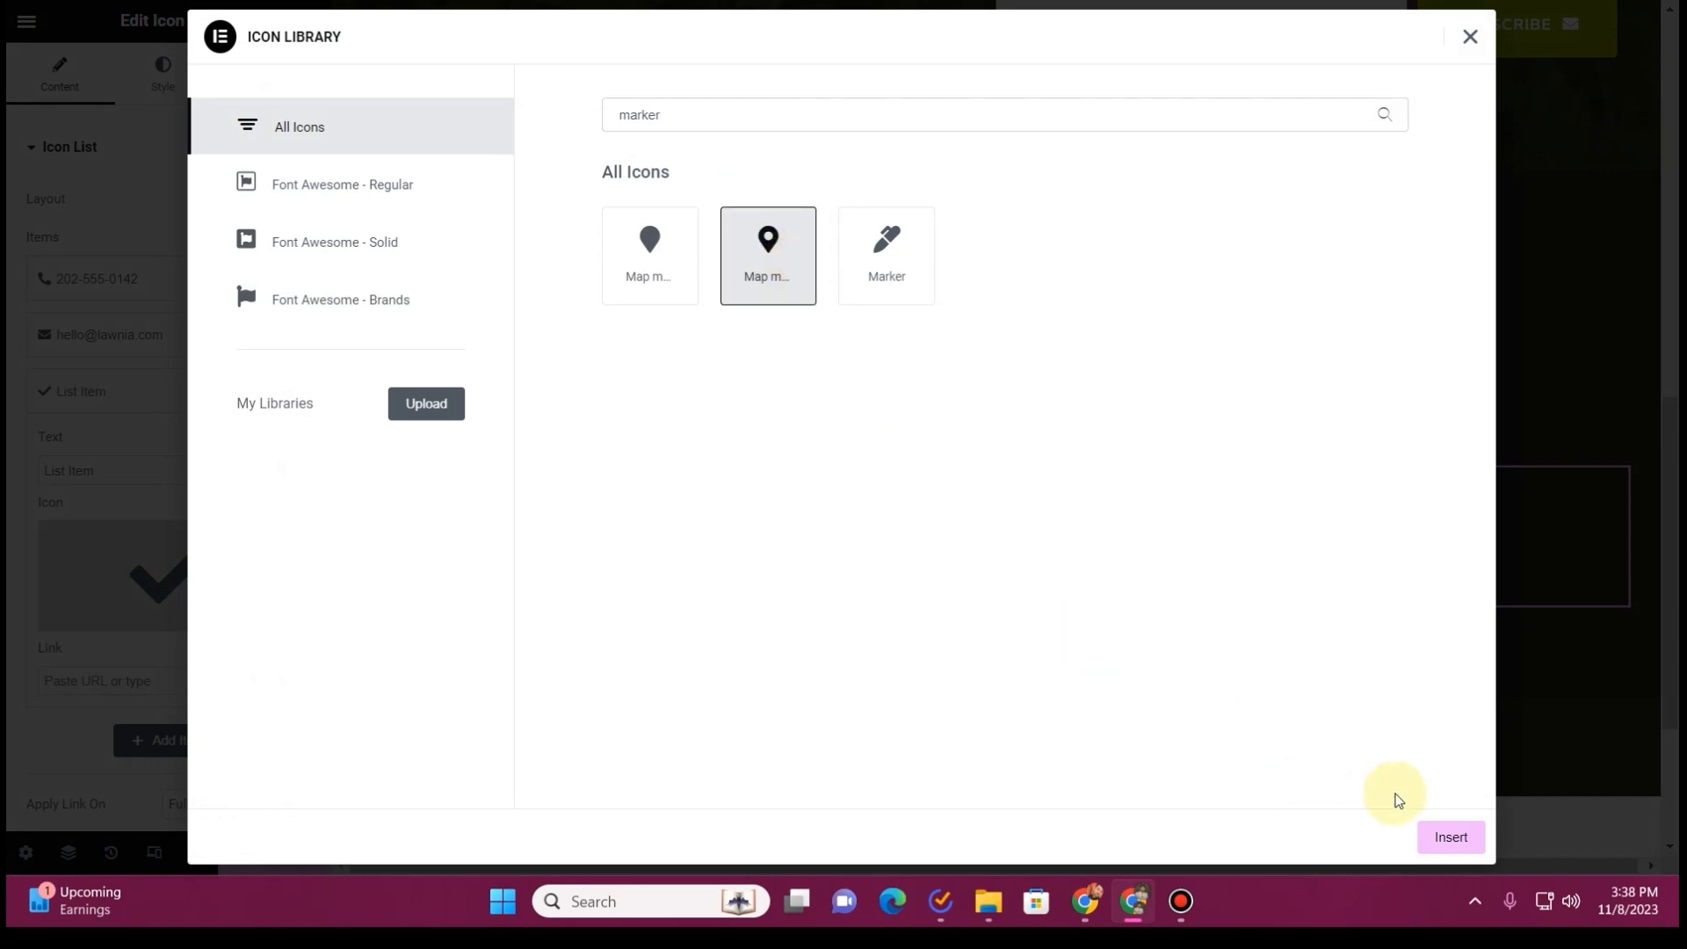
left_click(1450, 837)
Replace the new contact list item's placeholder text with the postal address cut from the heading
triple_click(150, 475)
type("P.O. Box 591 Picayune, MS")
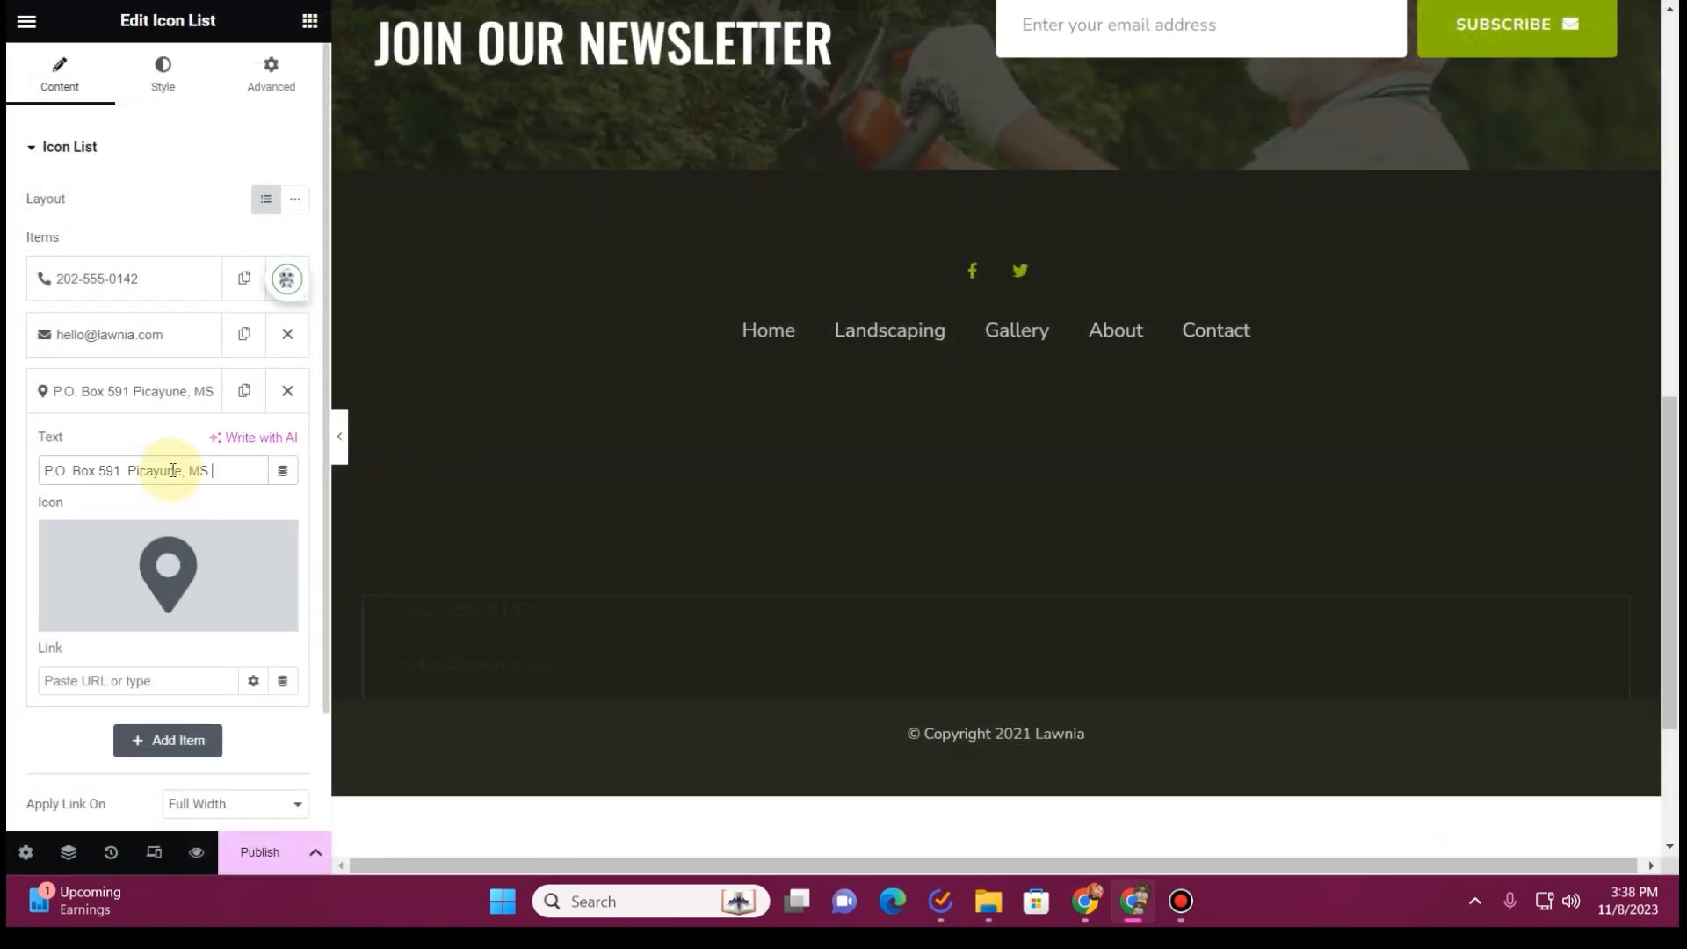
left_click(83, 390)
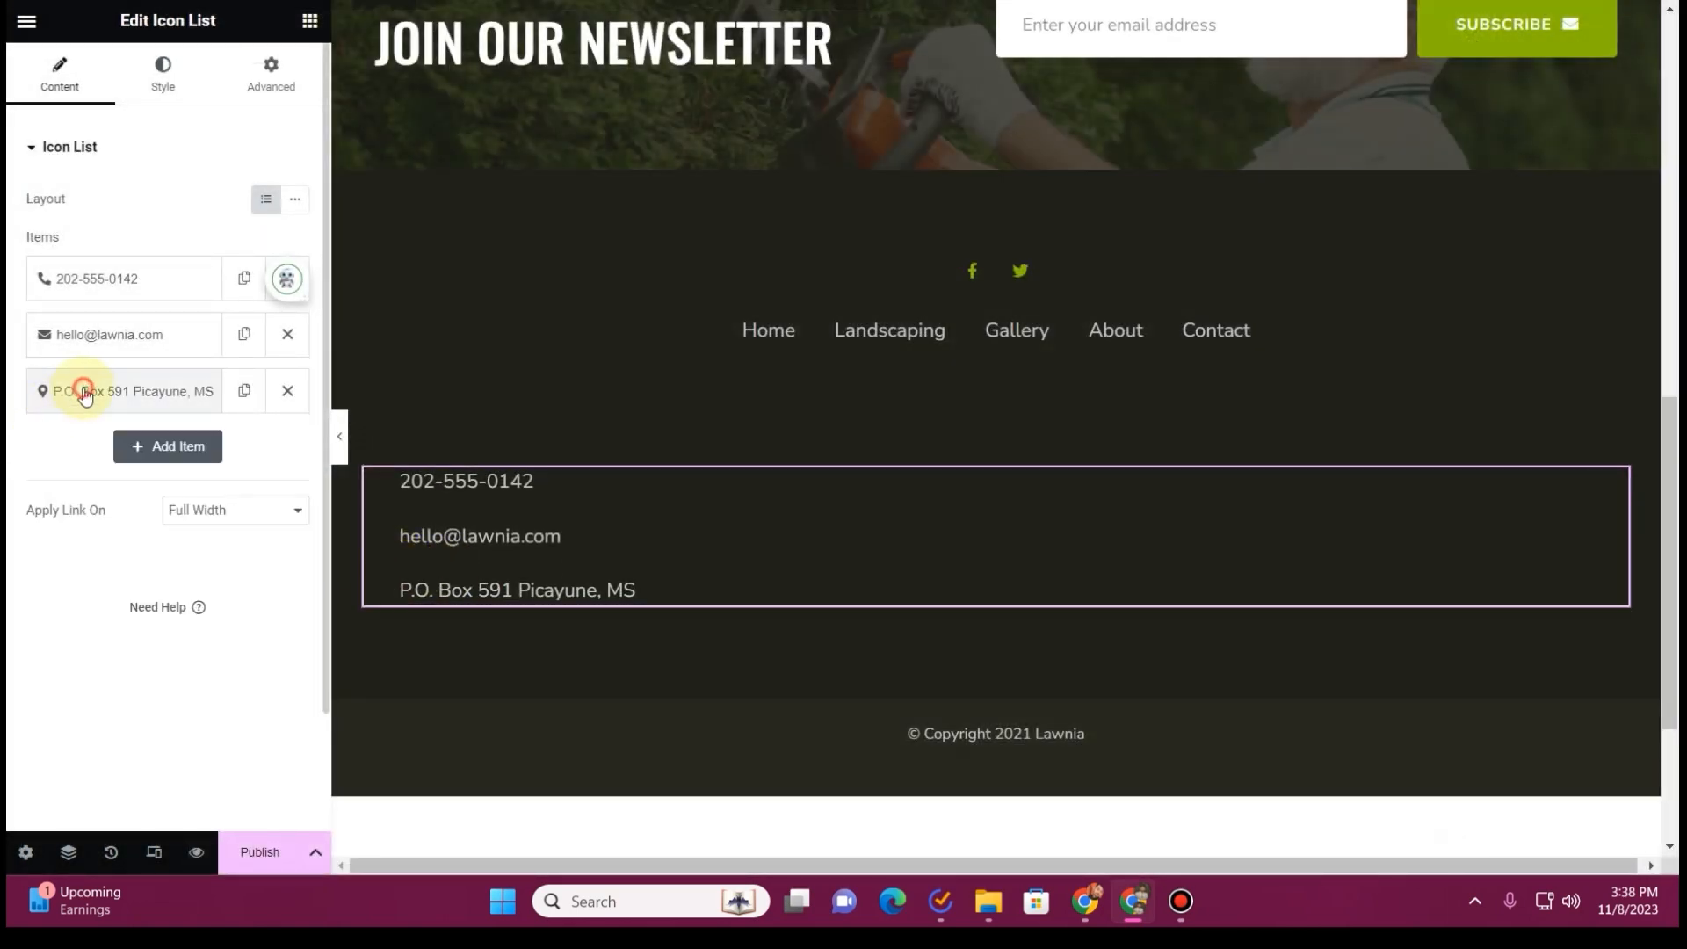
Set the contact list's icon color to the Primary global color
left_click(163, 75)
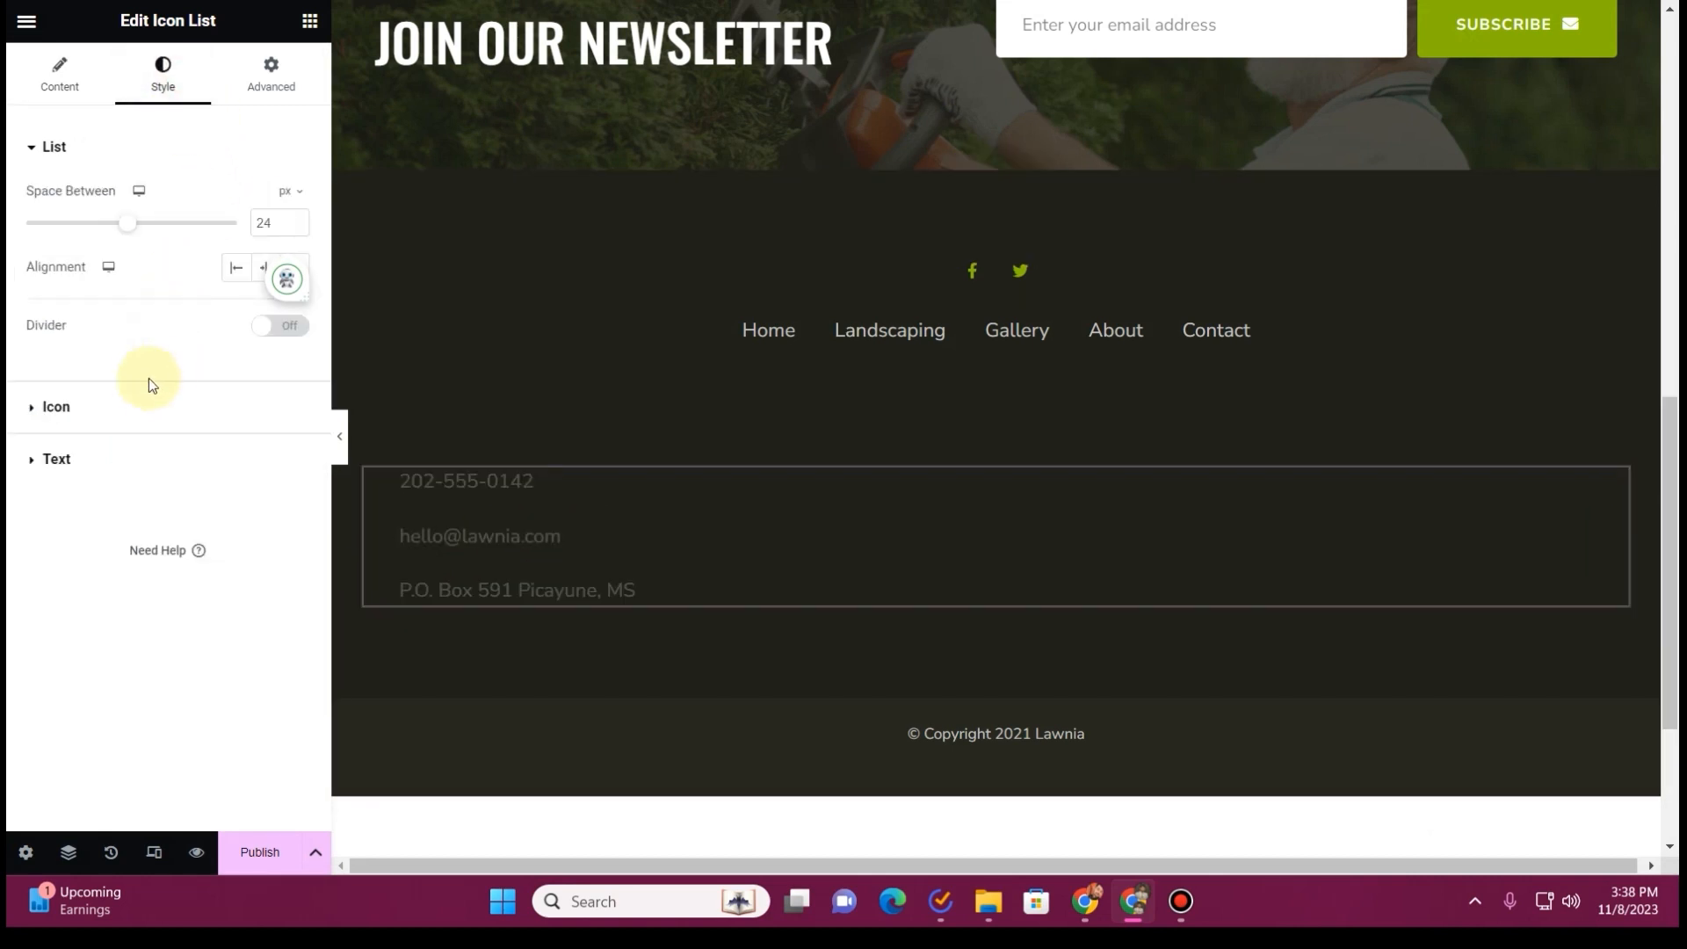
left_click(131, 428)
left_click(266, 299)
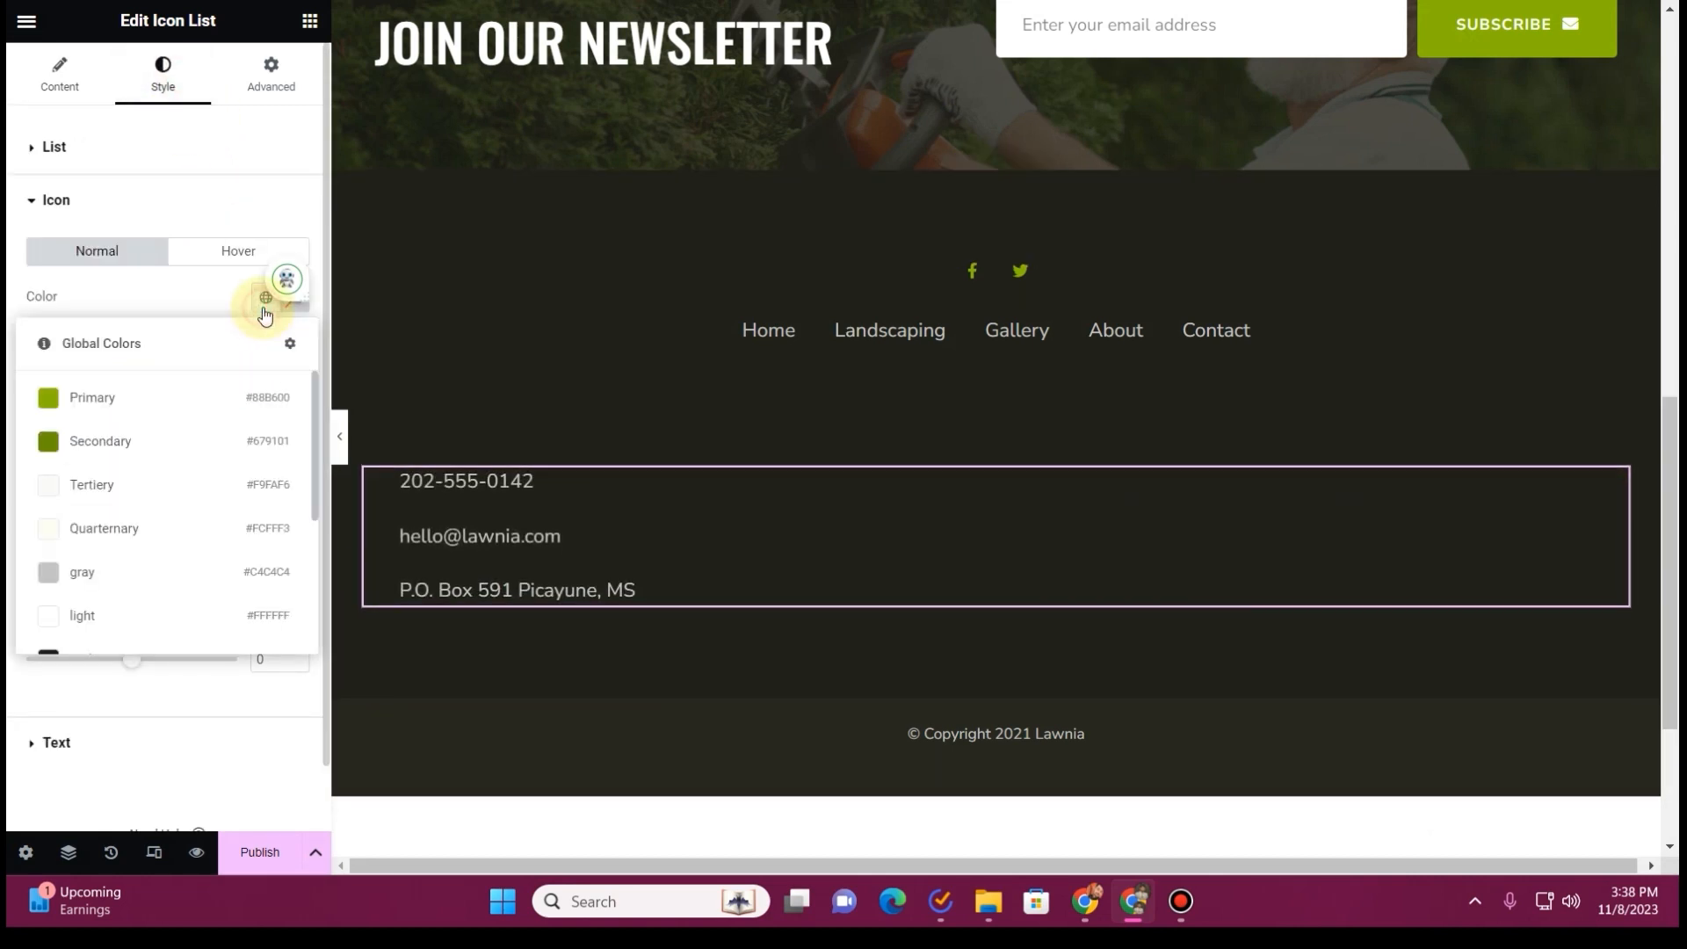
left_click(146, 394)
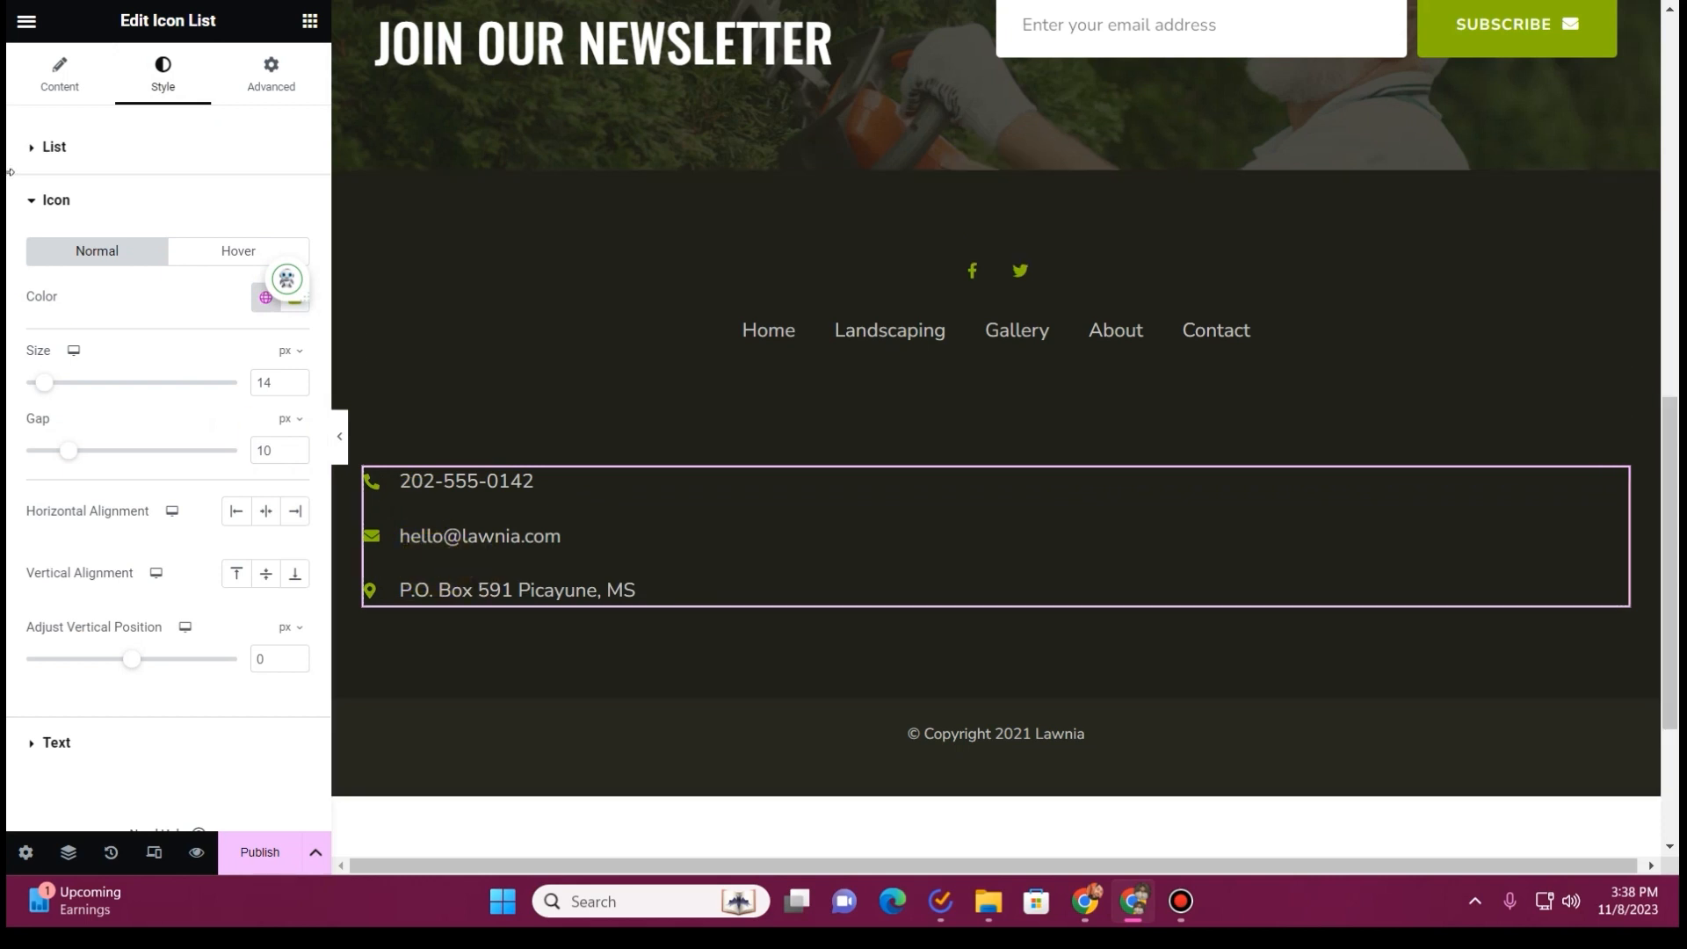
Switch the contact list to an inline layout and center its alignment
left_click(59, 81)
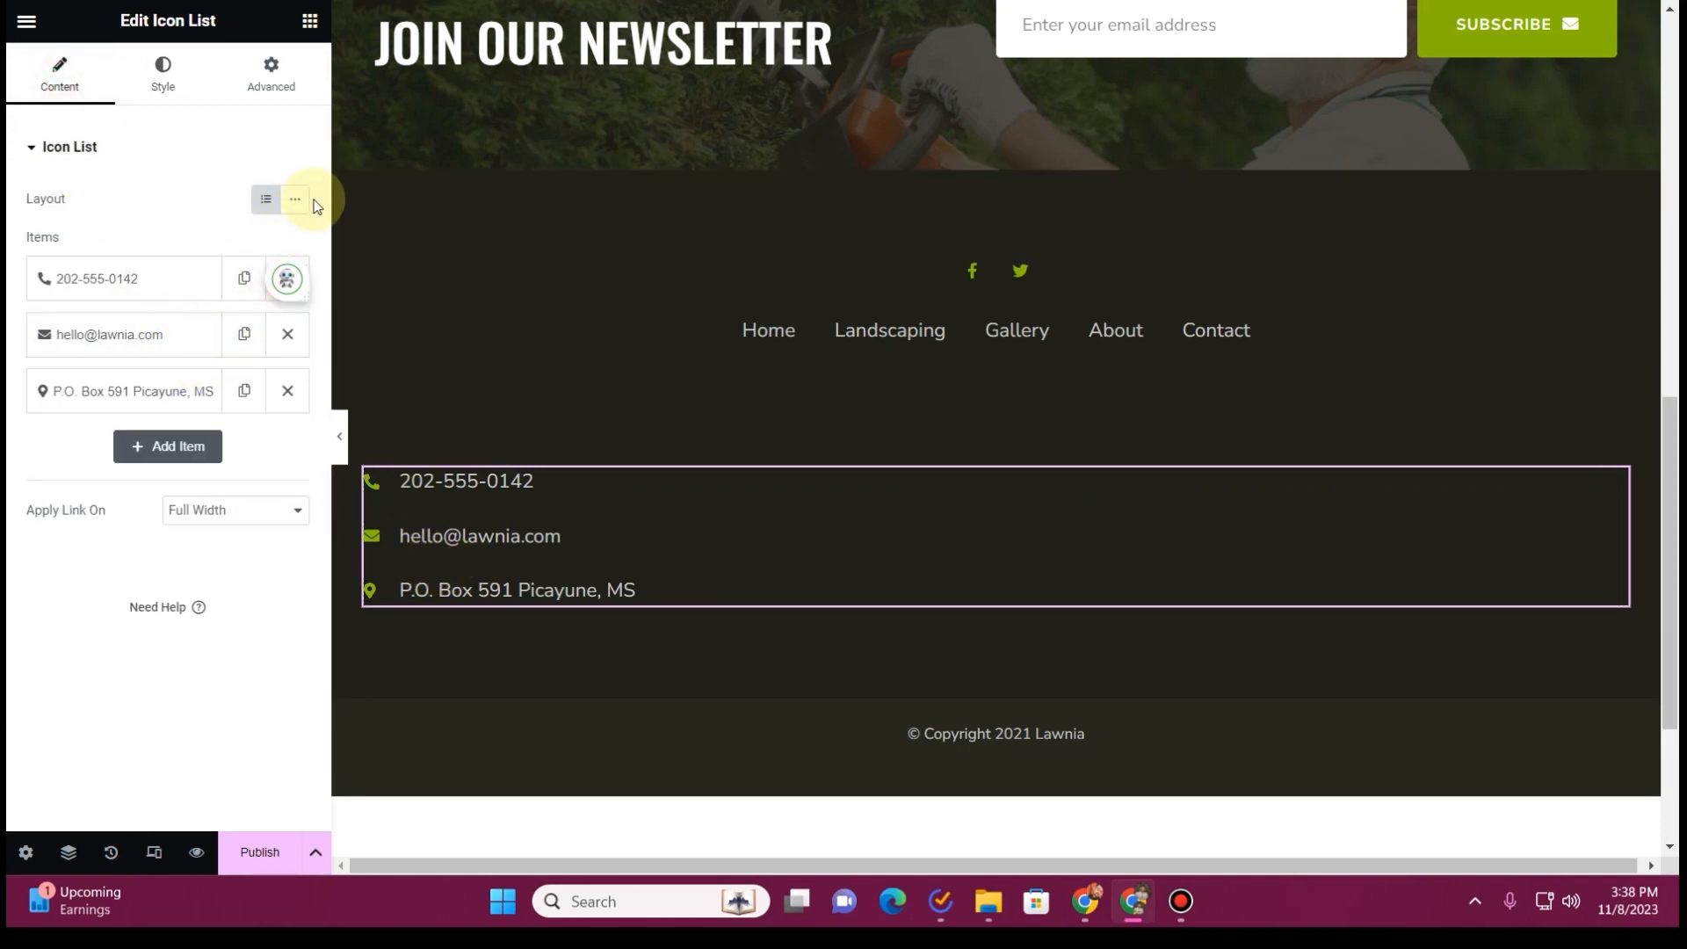
left_click(282, 204)
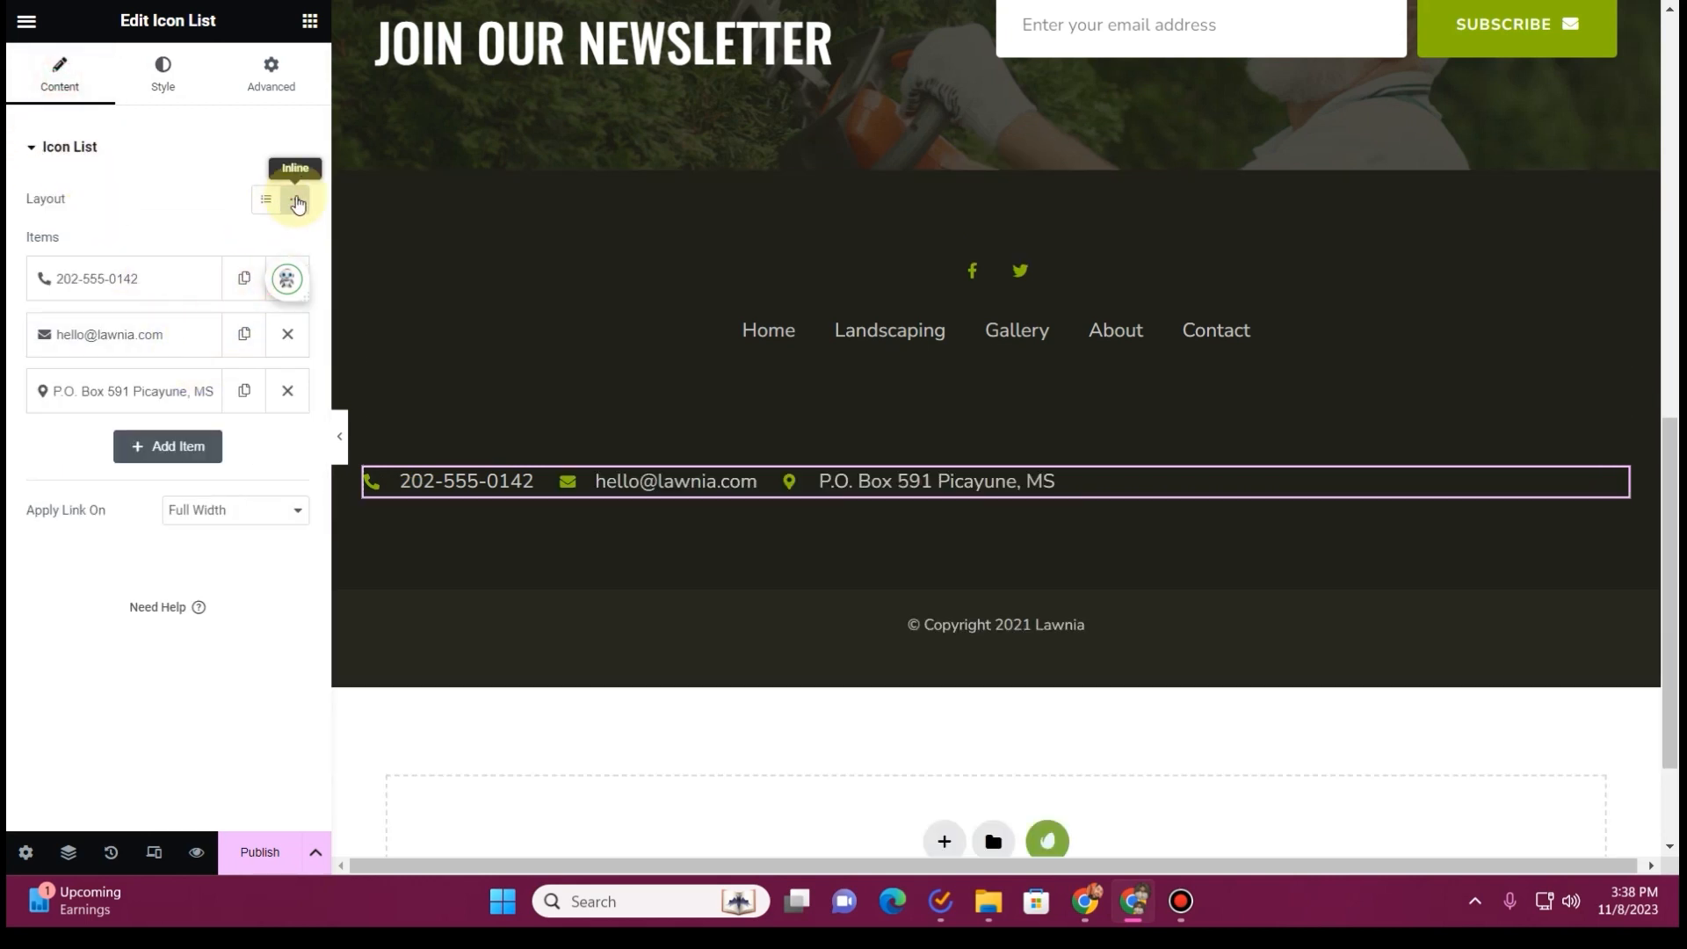
left_click(162, 75)
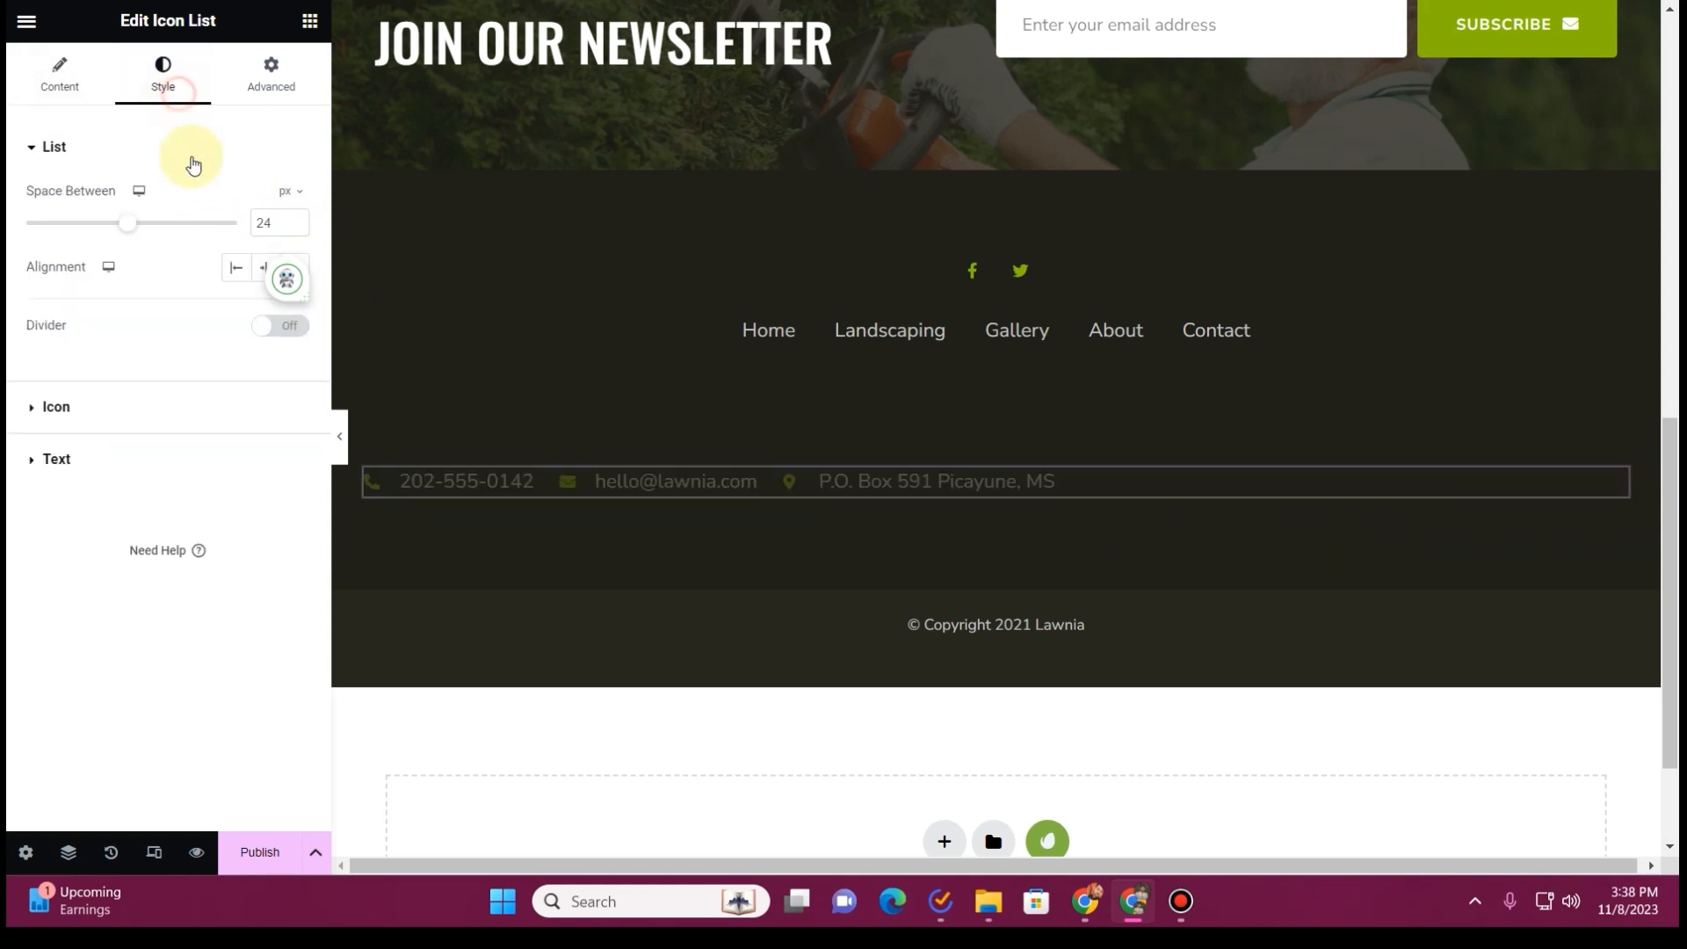
left_click(262, 271)
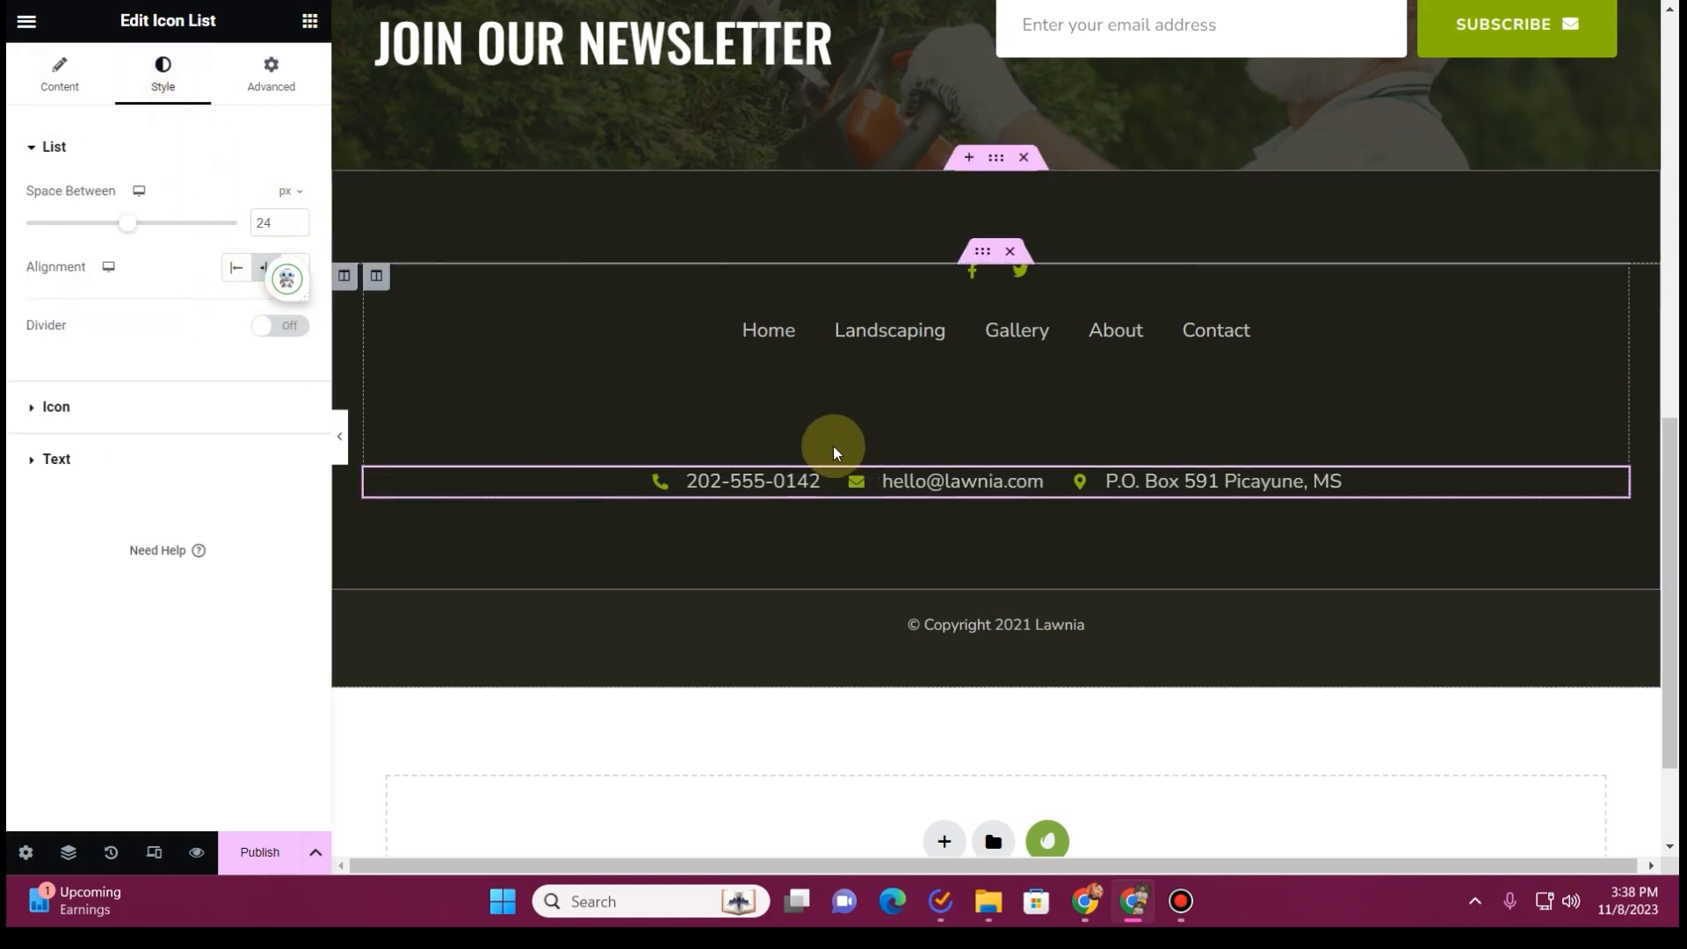
Delete the empty heading above the contact list and set the inner footer column's widgets space to 10 px
left_click(836, 400)
right_click(831, 401)
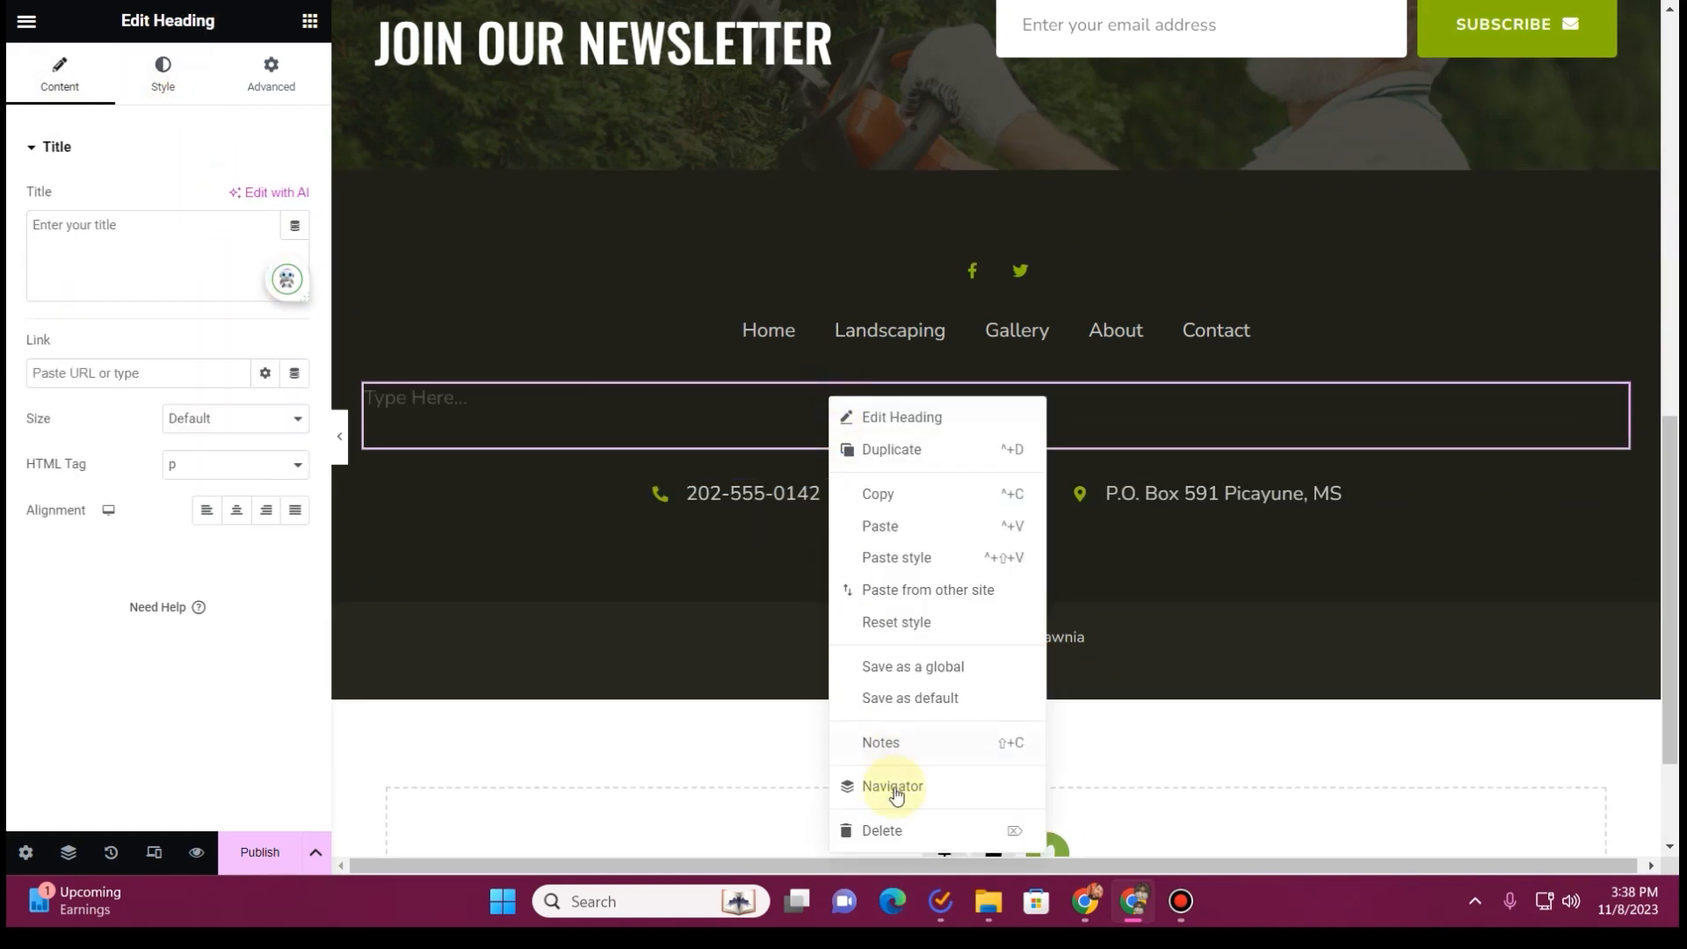
left_click(894, 831)
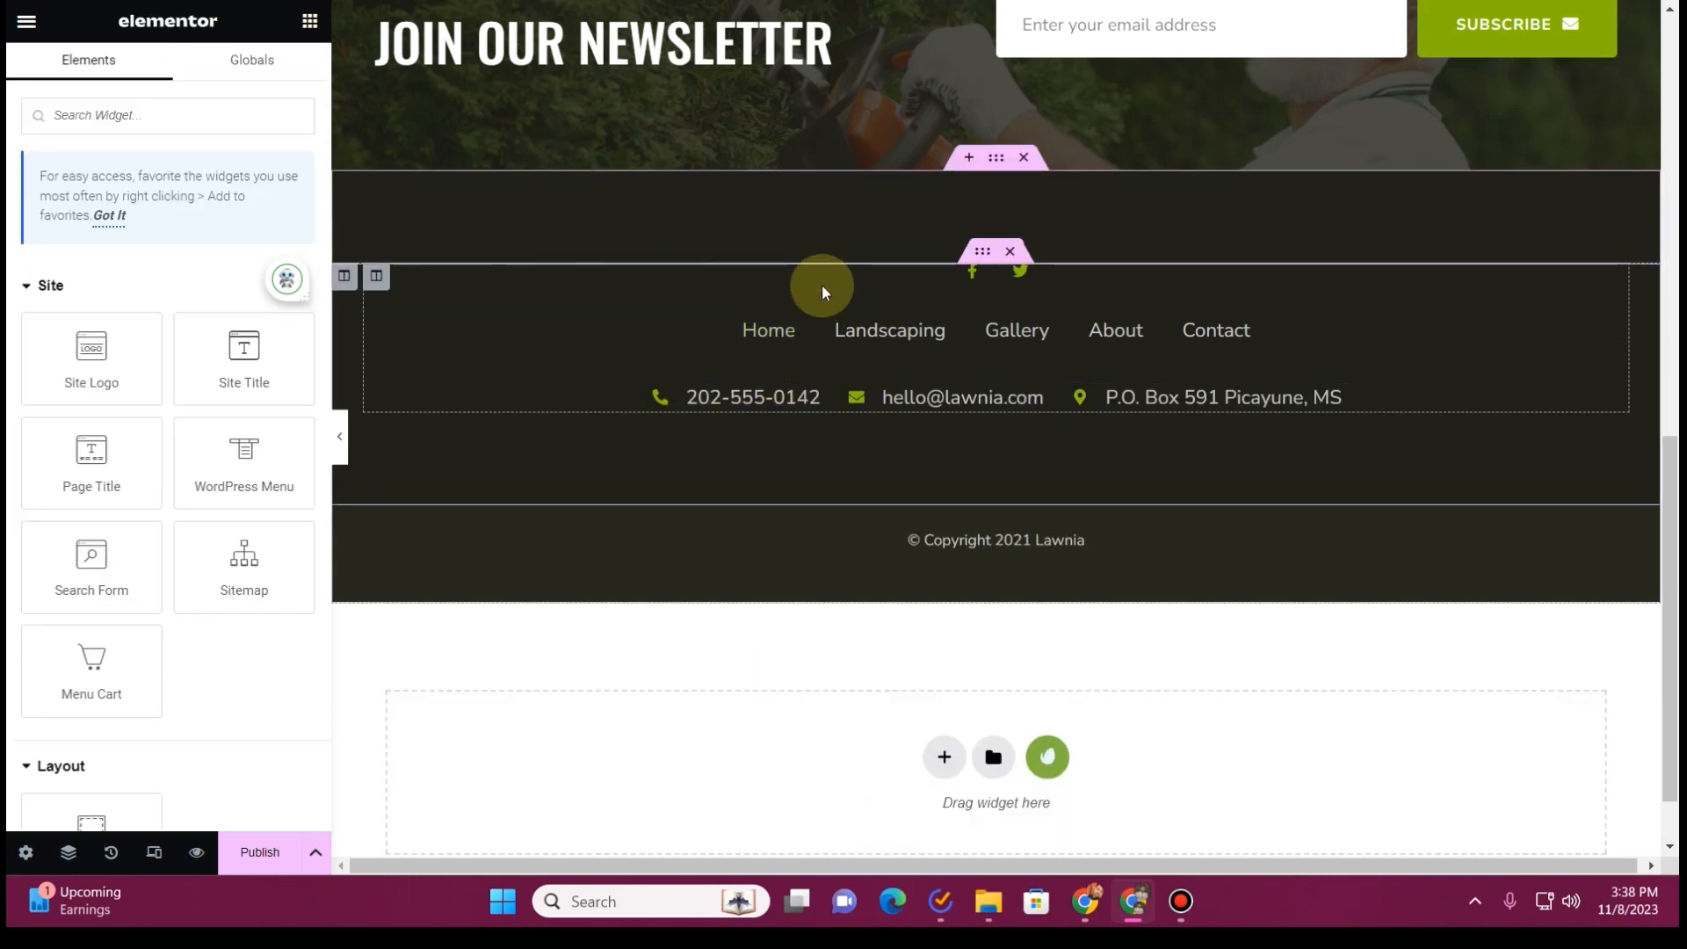
left_click(377, 276)
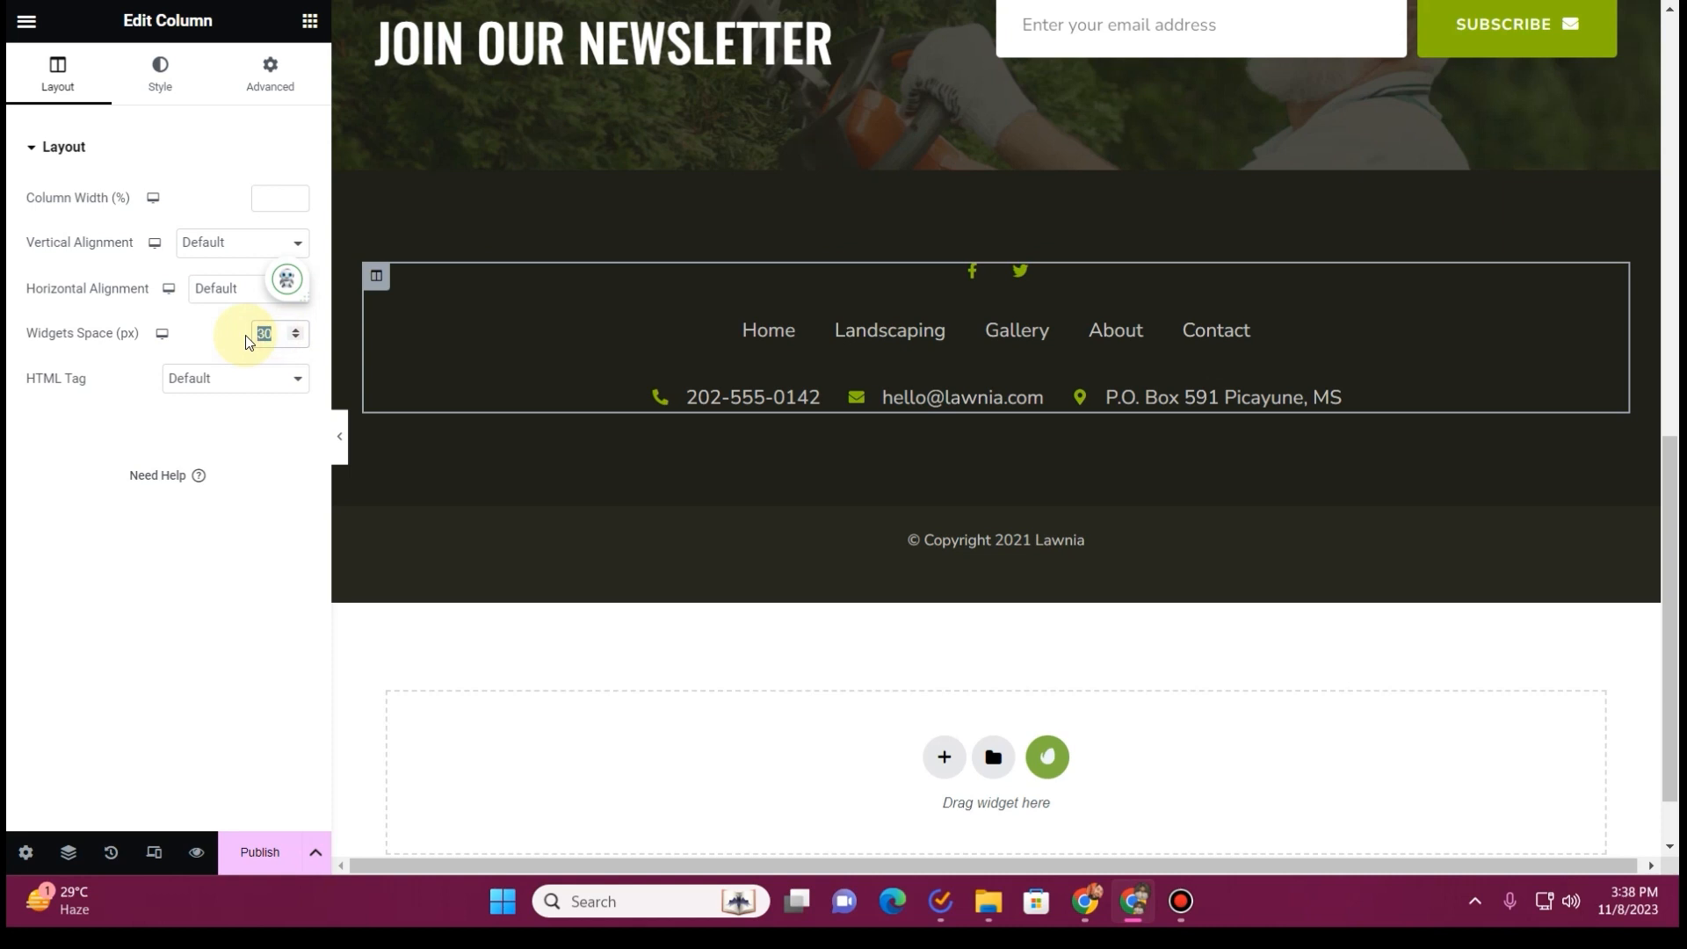
type("10")
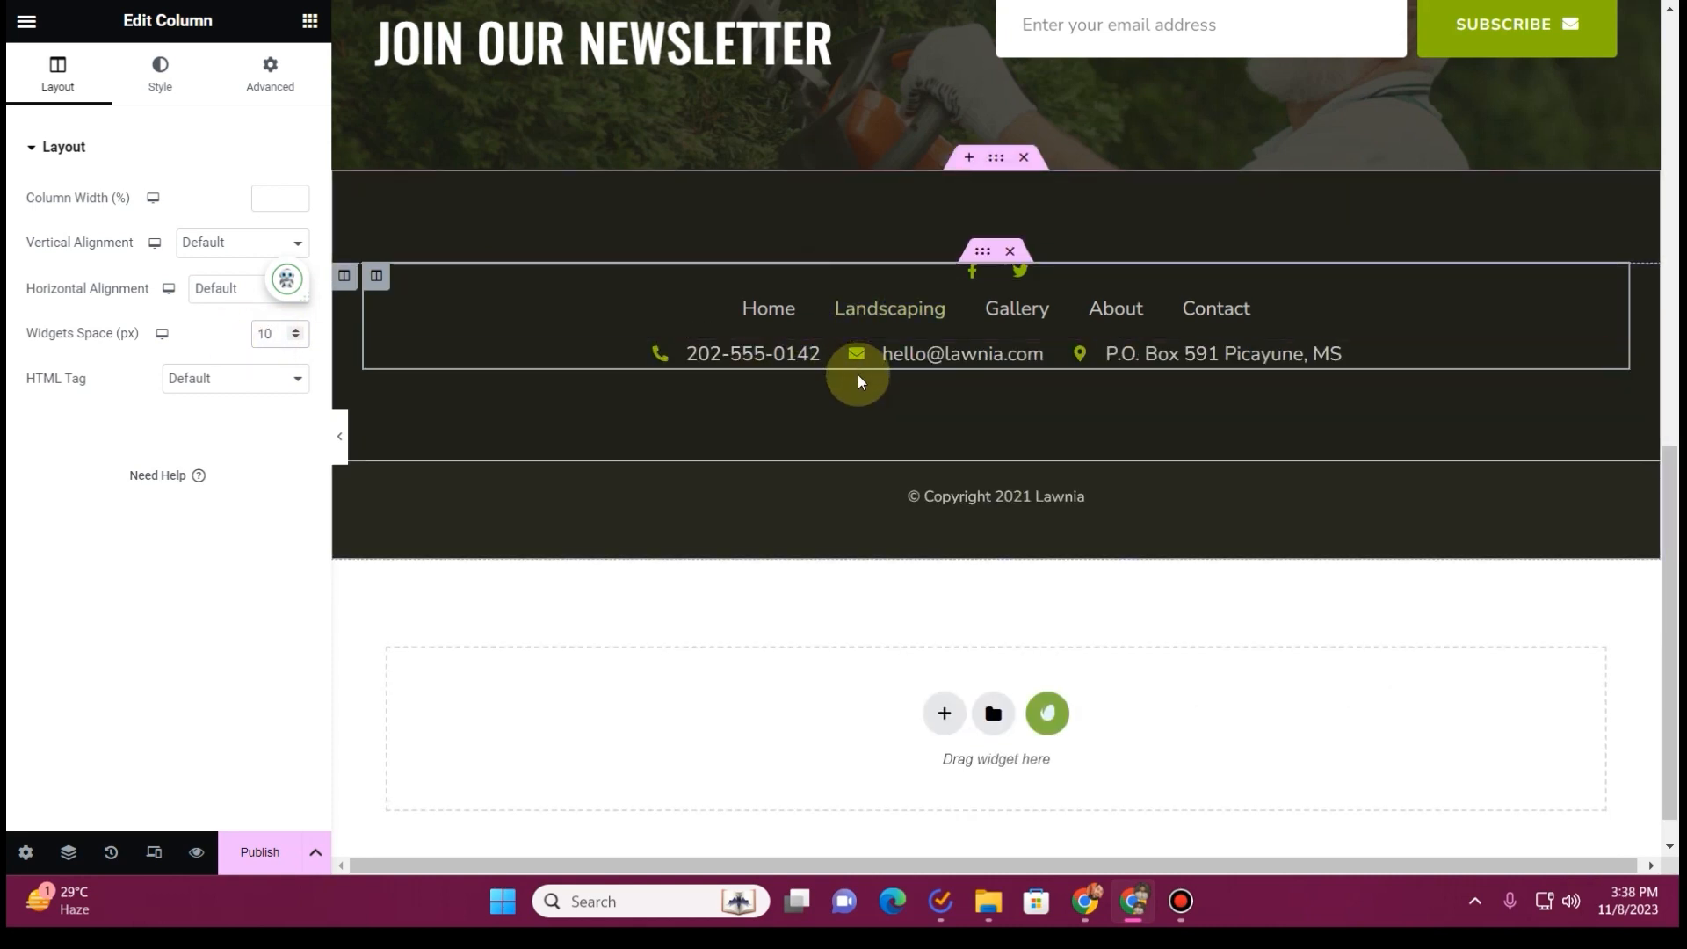
Examine the layout, style and spacing settings of the footer's sections and columns for the source of the extra space
left_click(983, 251)
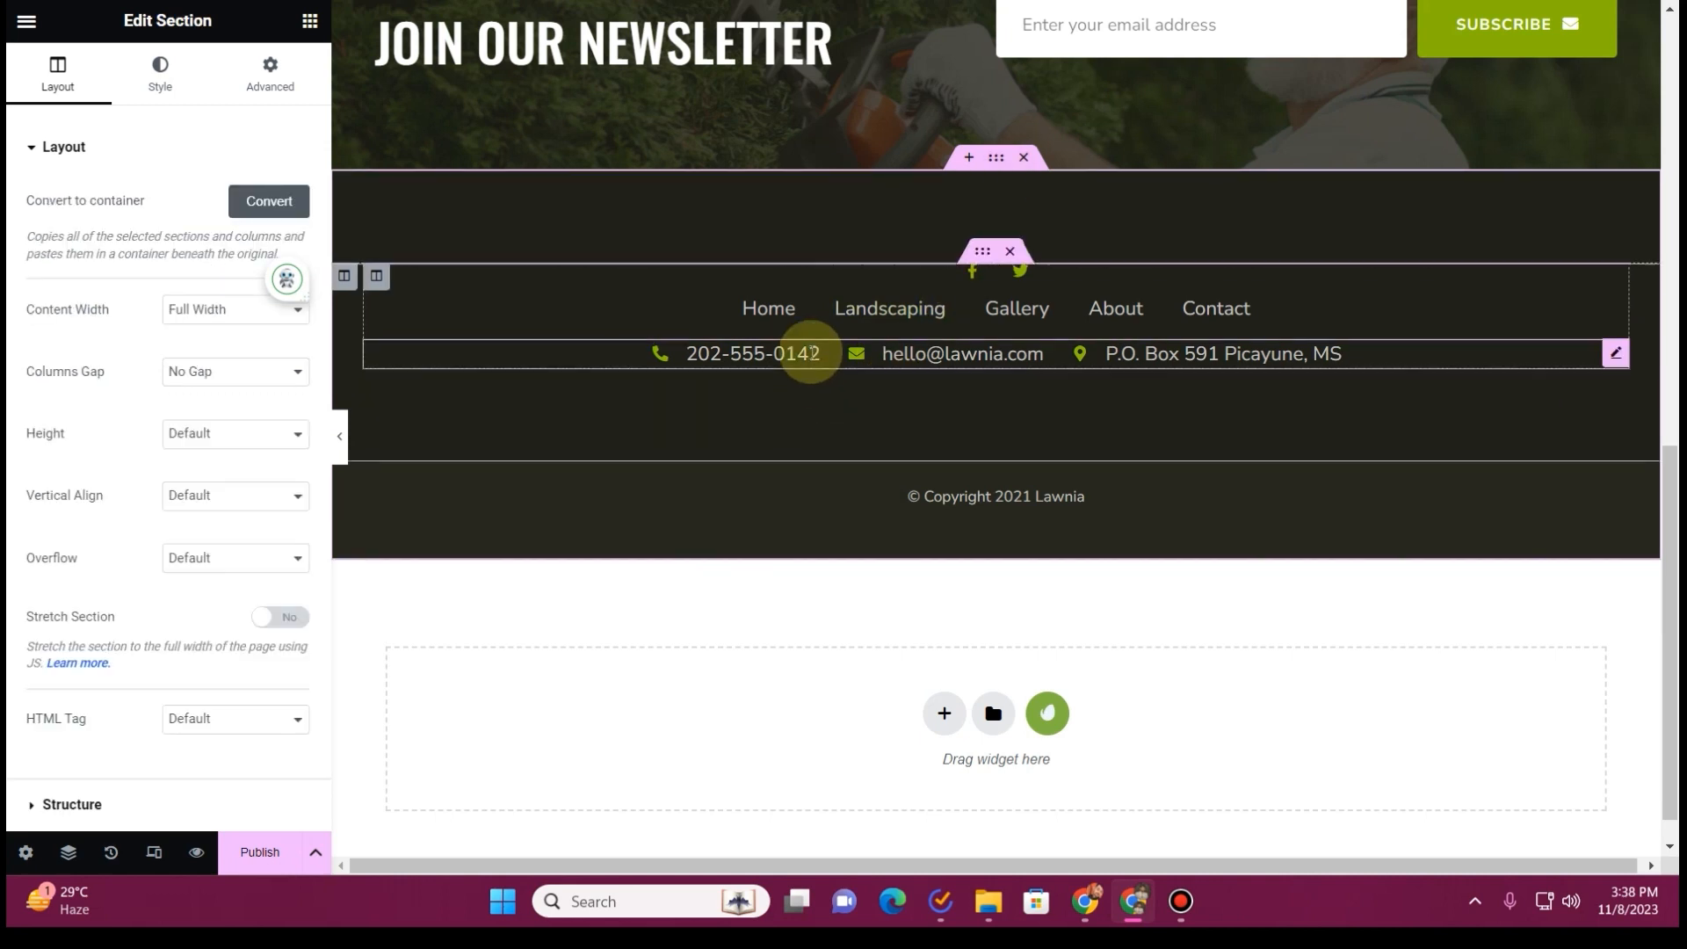
left_click(349, 280)
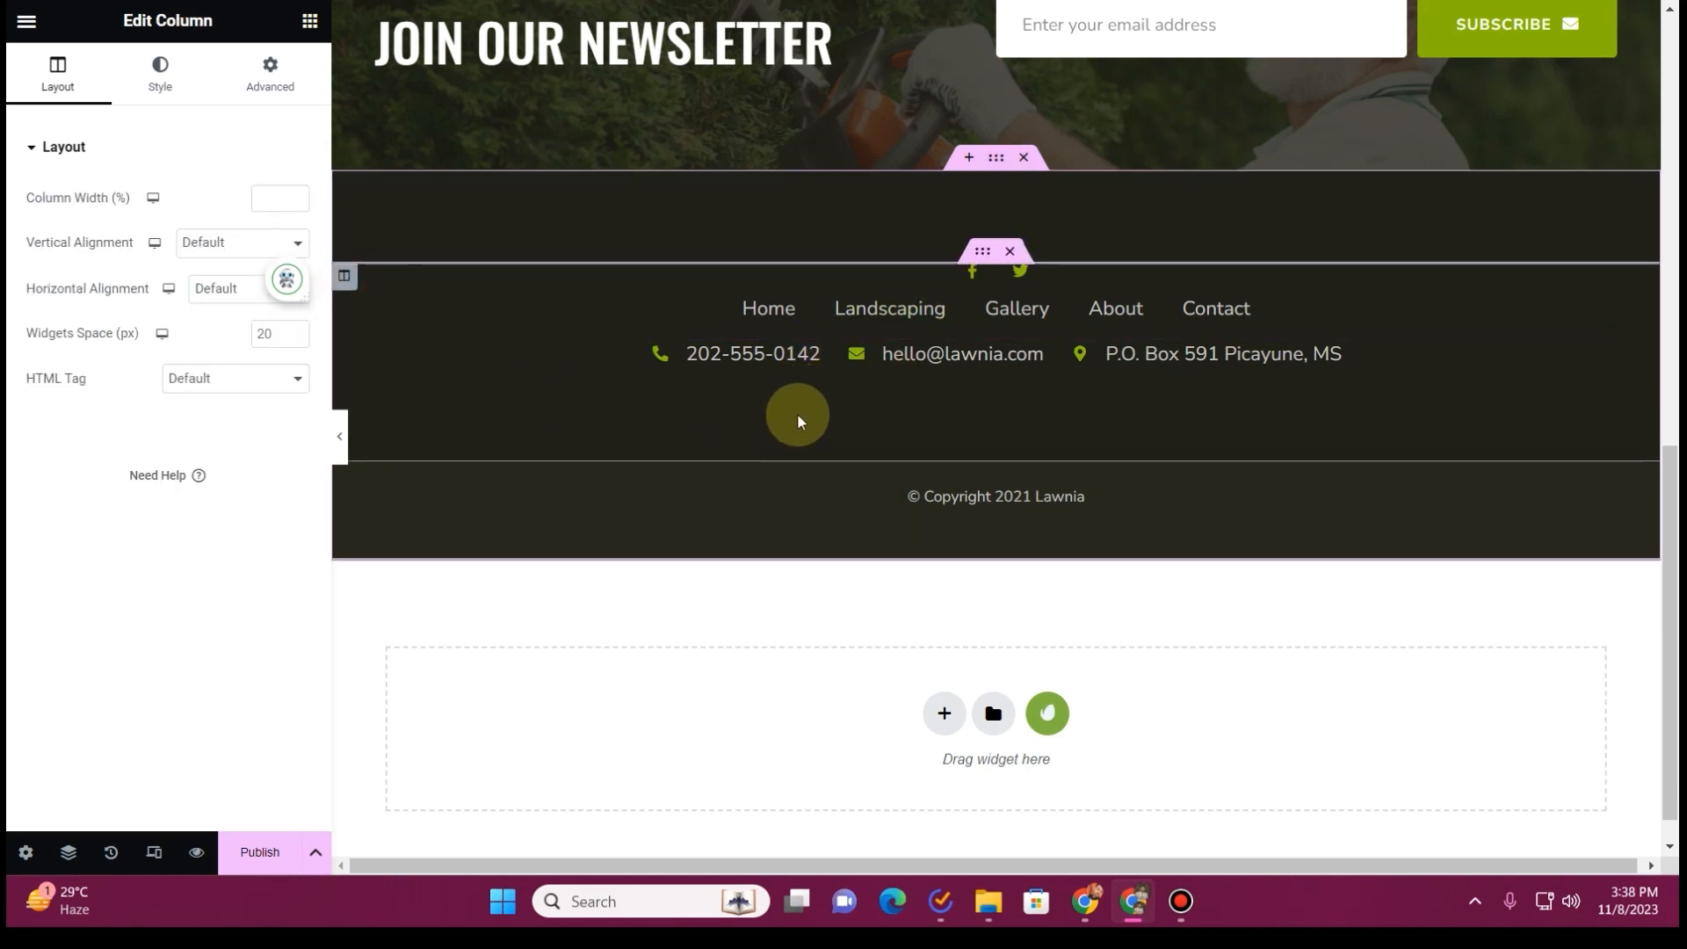
left_click(266, 91)
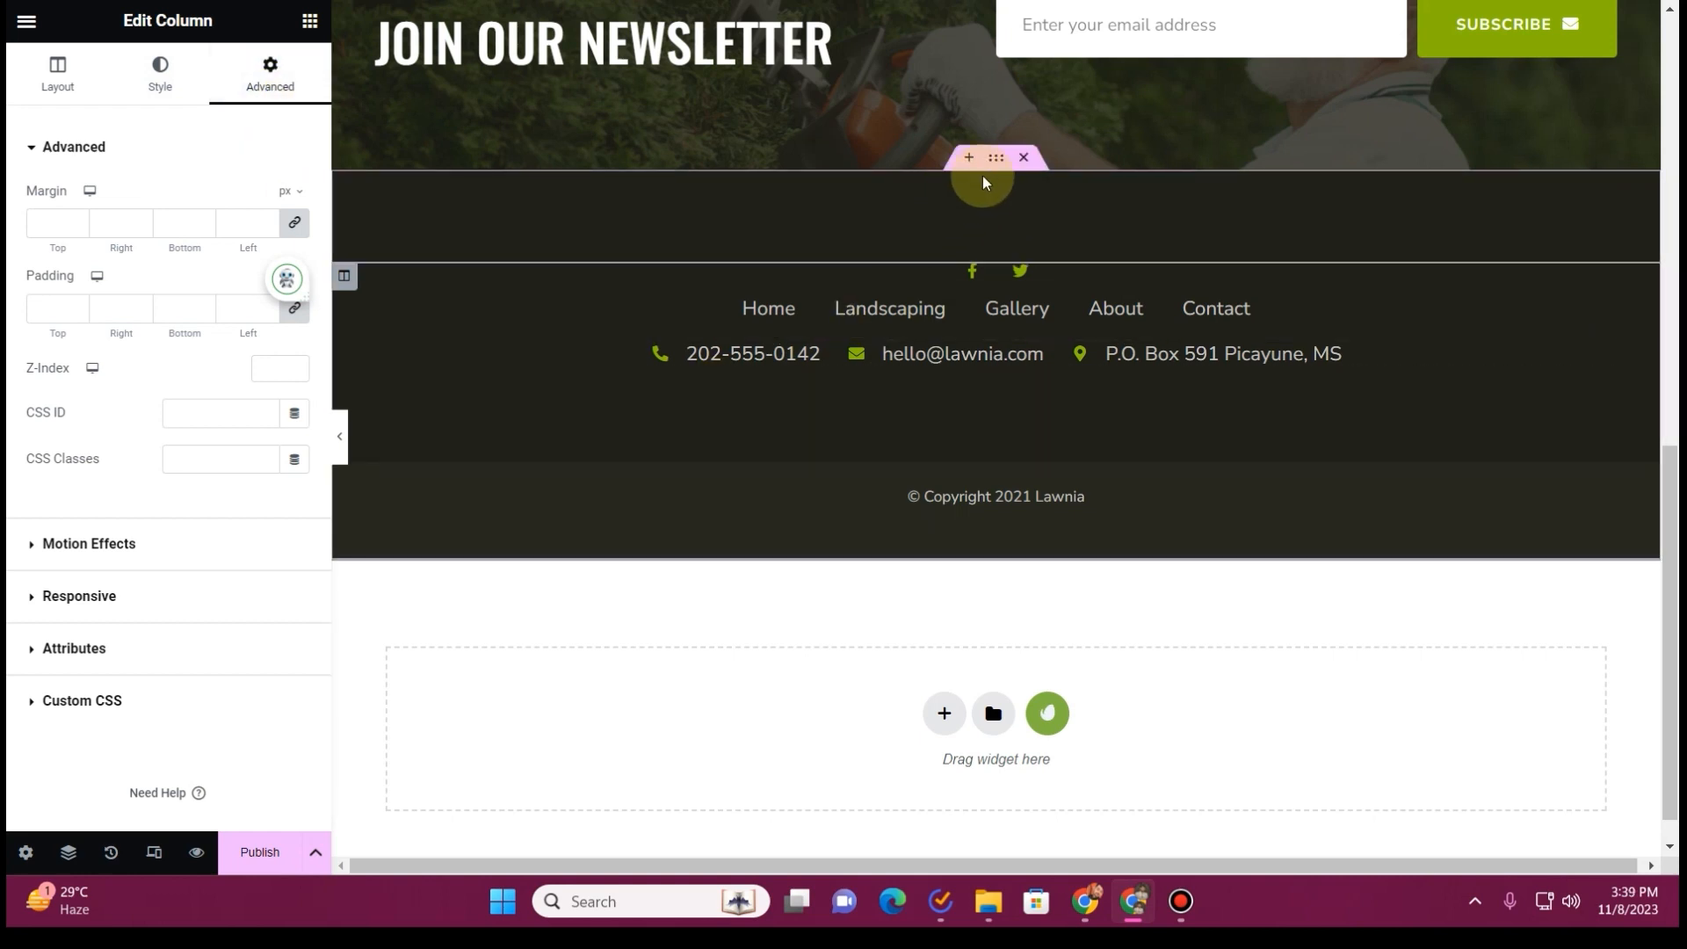
left_click(994, 167)
left_click(219, 83)
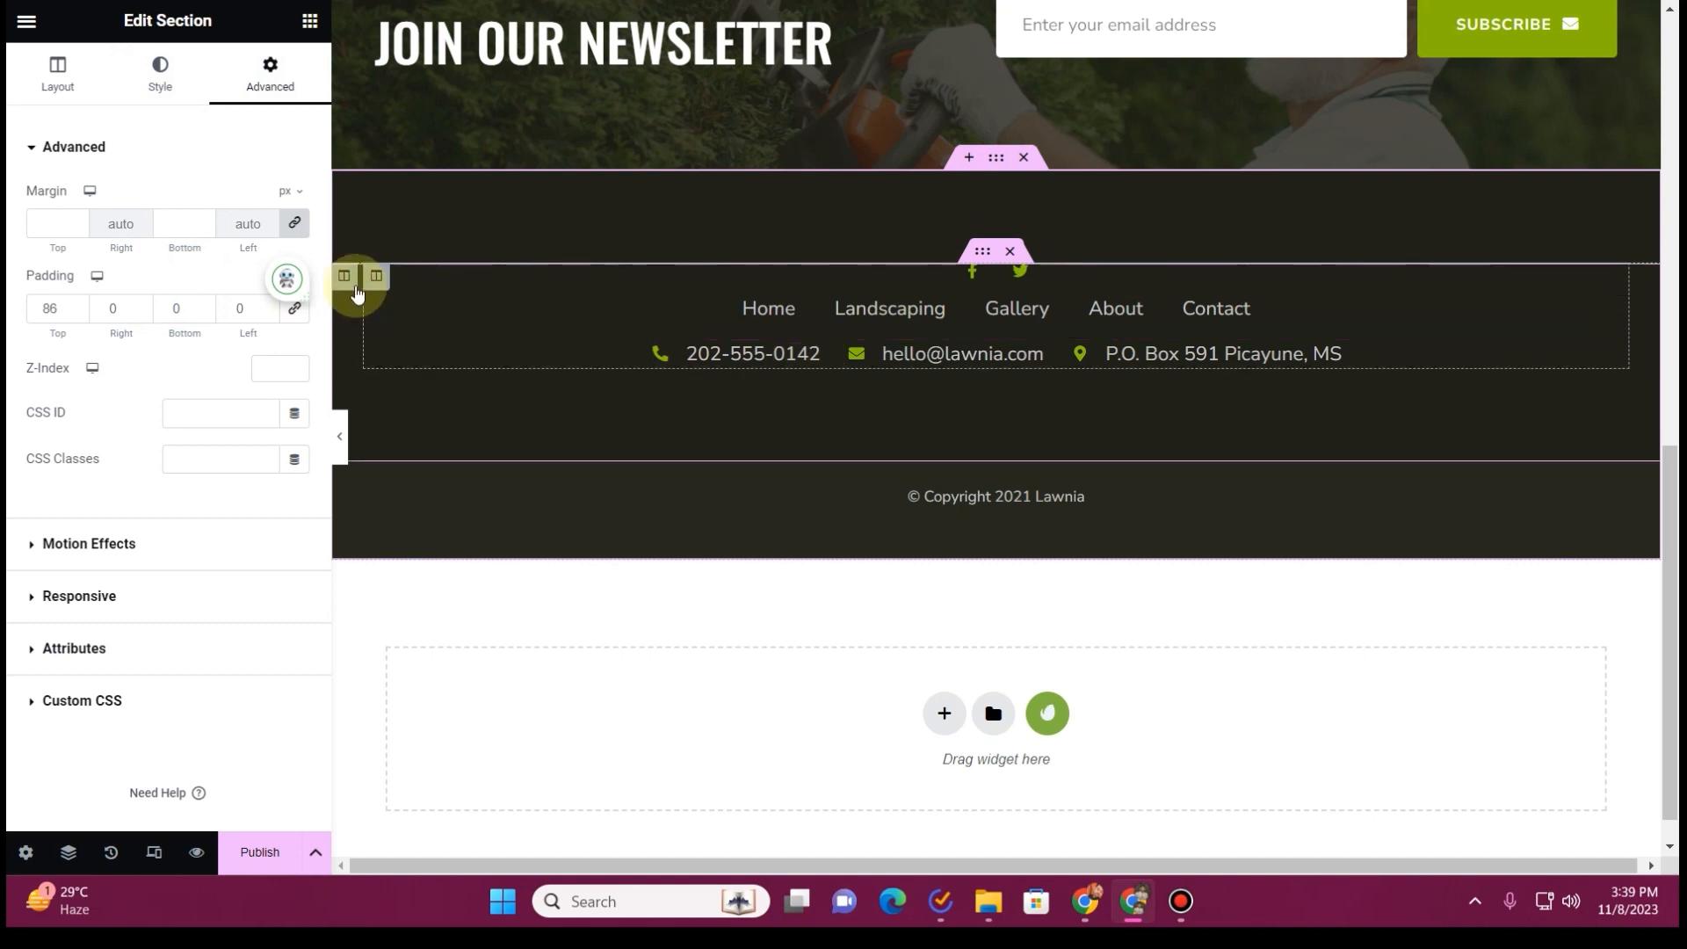
left_click(375, 278)
left_click(264, 76)
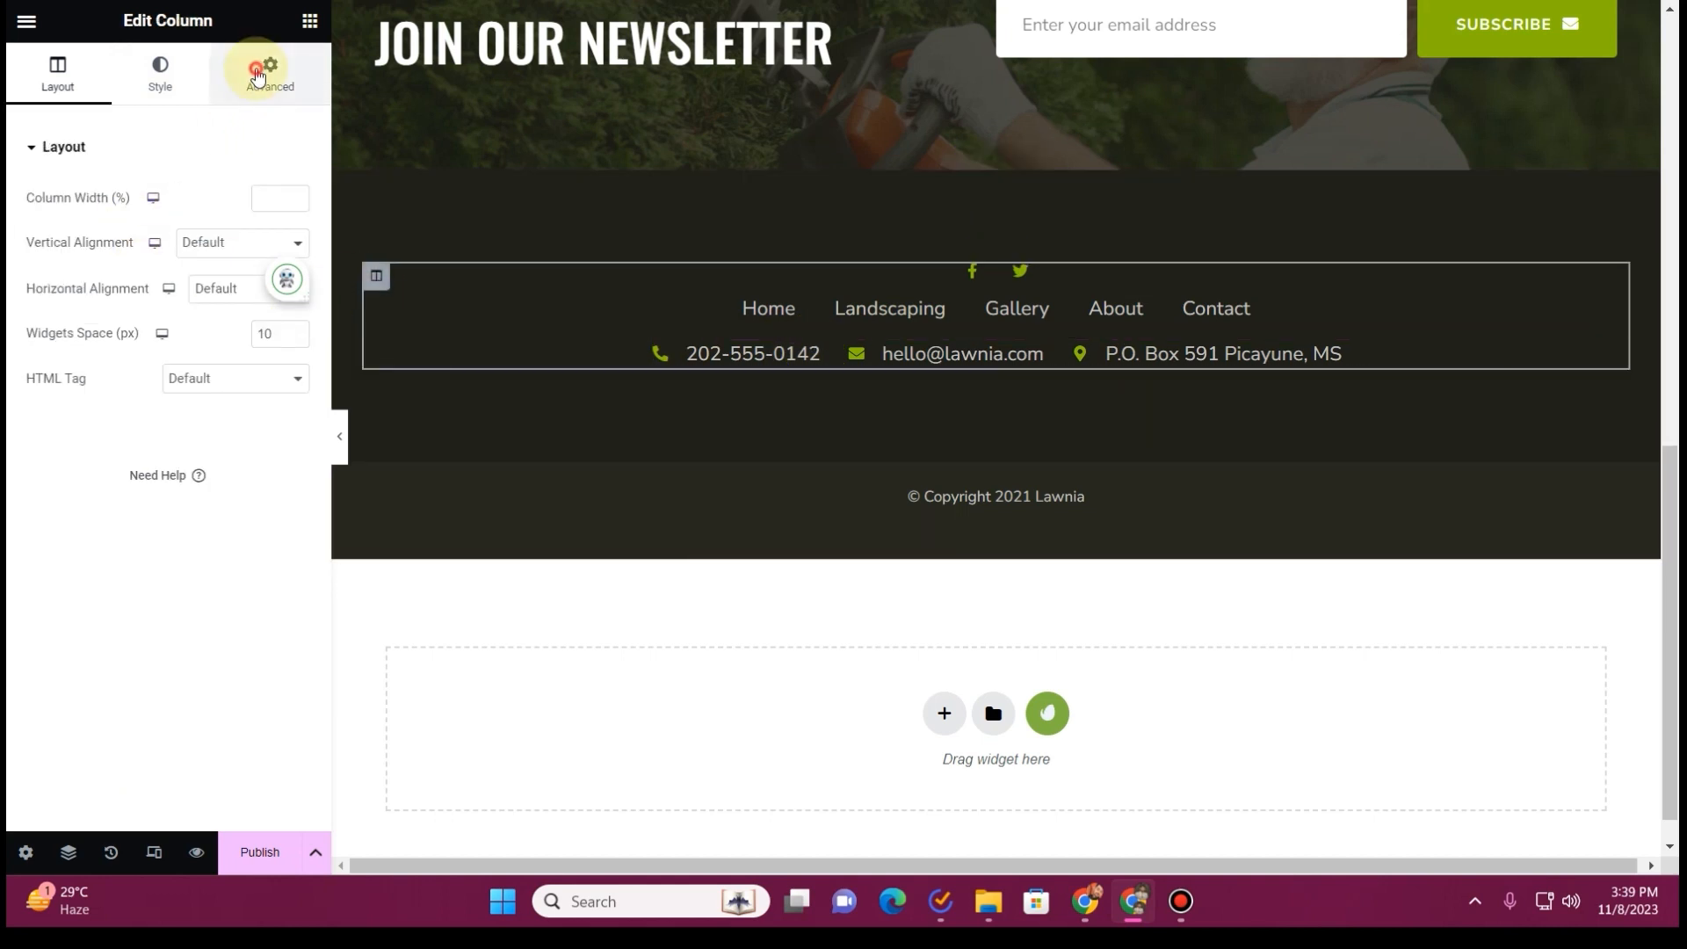
left_click(160, 75)
left_click(153, 295)
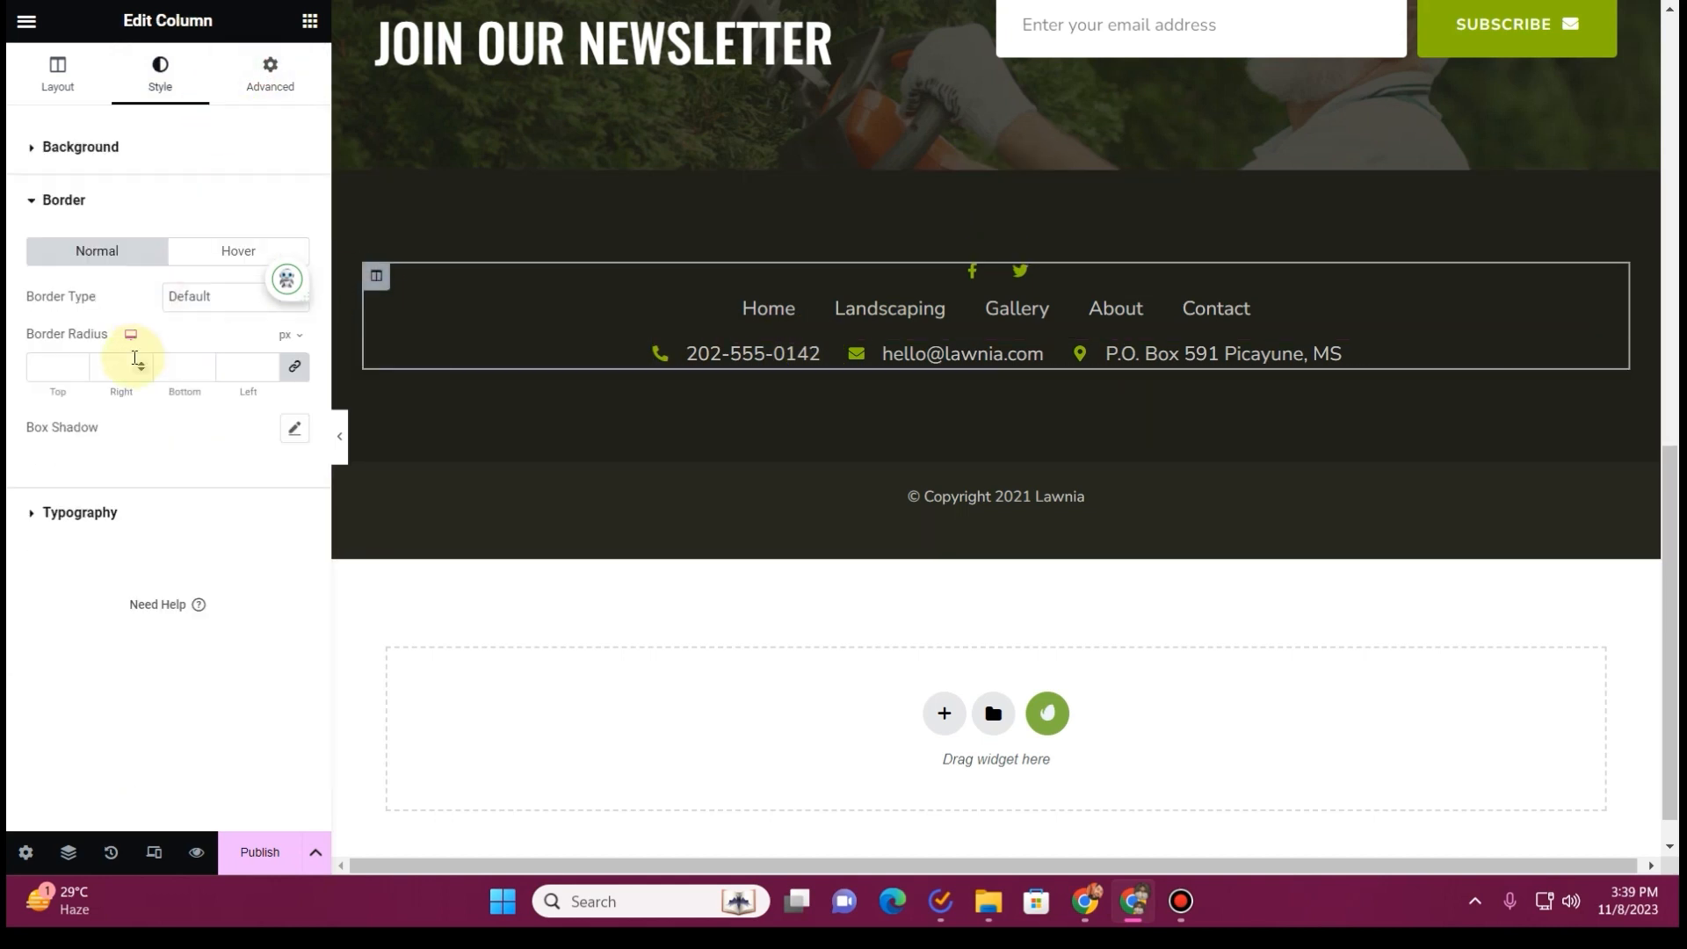
left_click(58, 92)
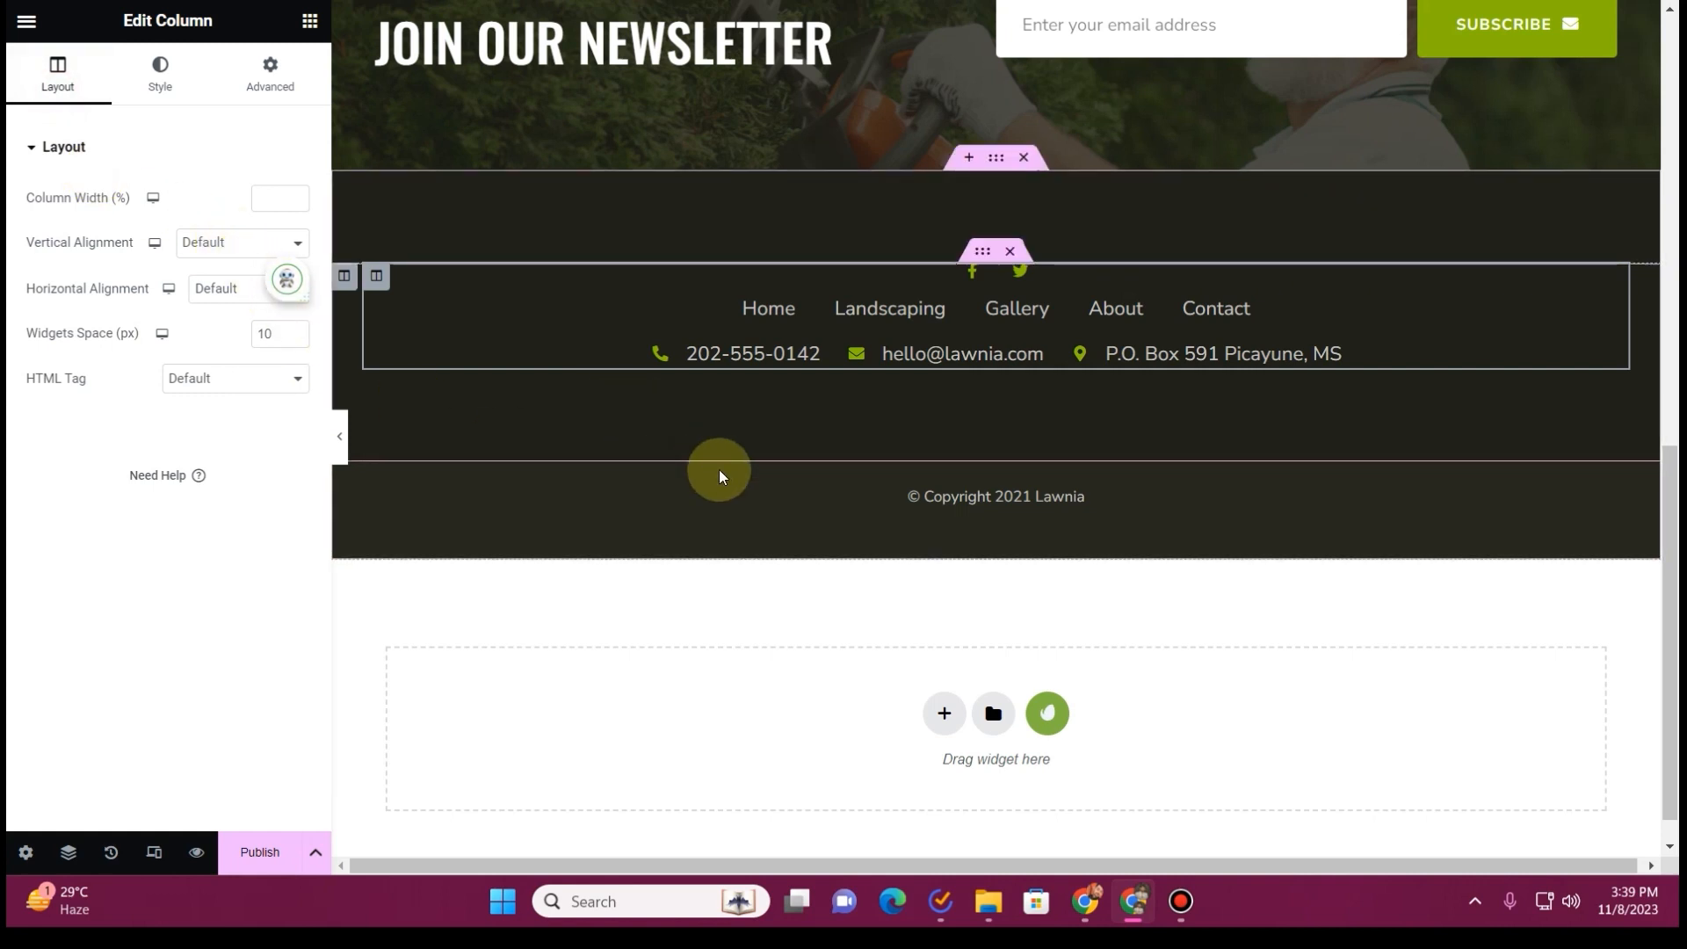
Set the outer footer column's padding and margin to 0 on all sides and check the section's spacing
left_click(342, 274)
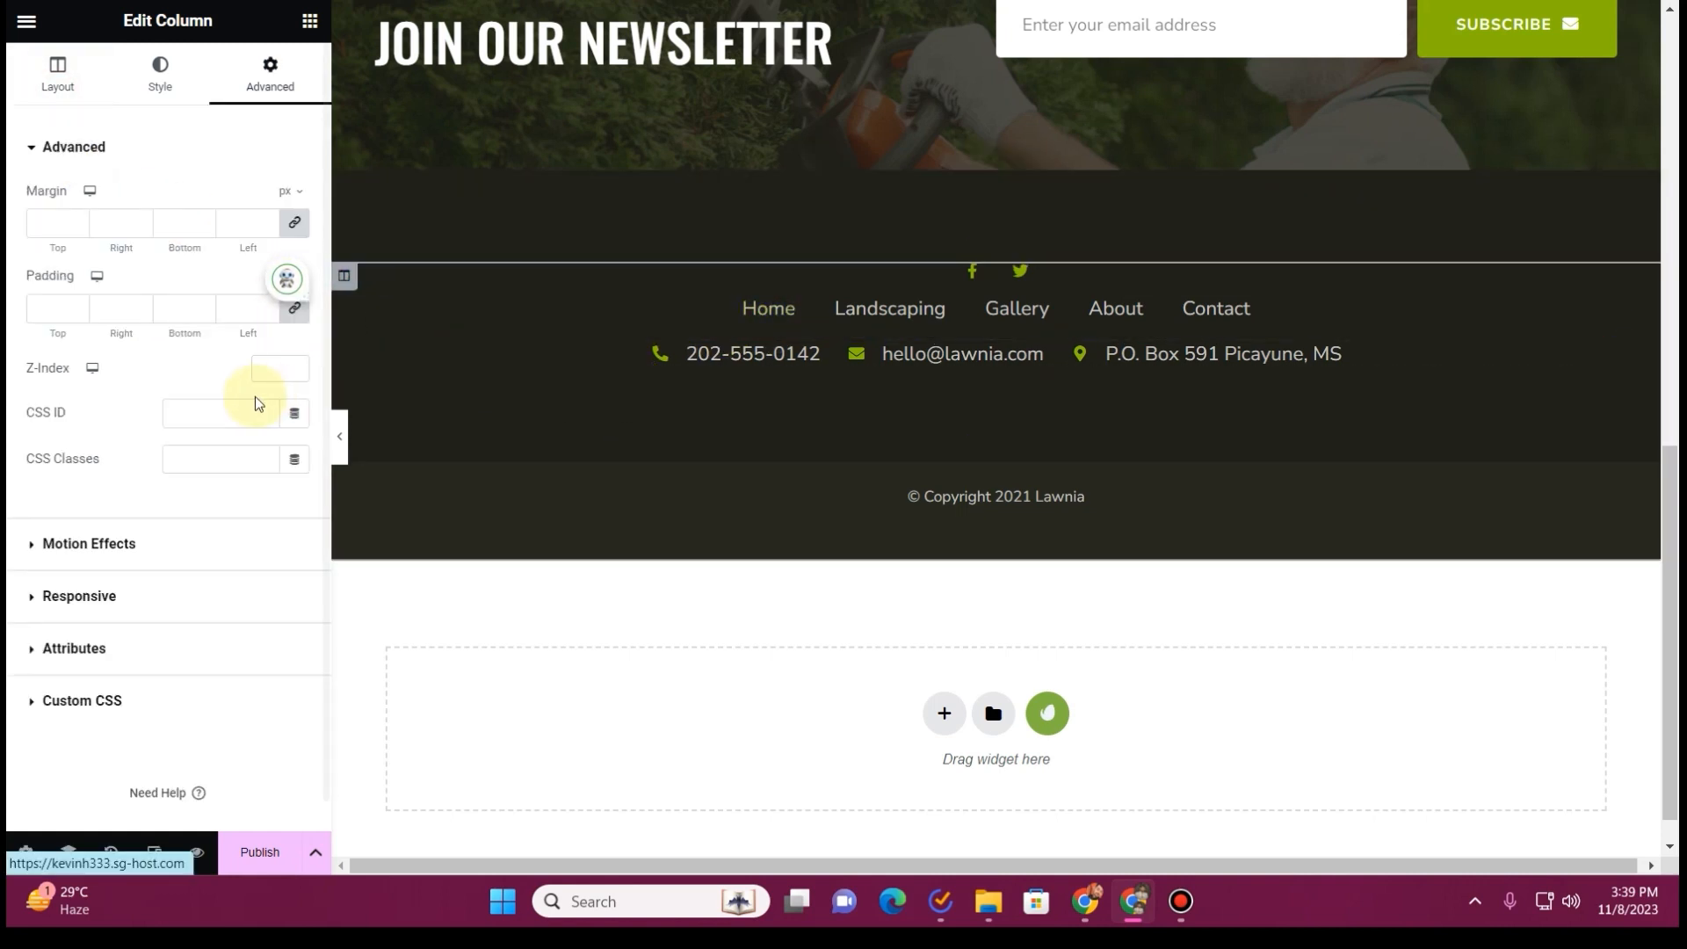
left_click(293, 312)
left_click(294, 222)
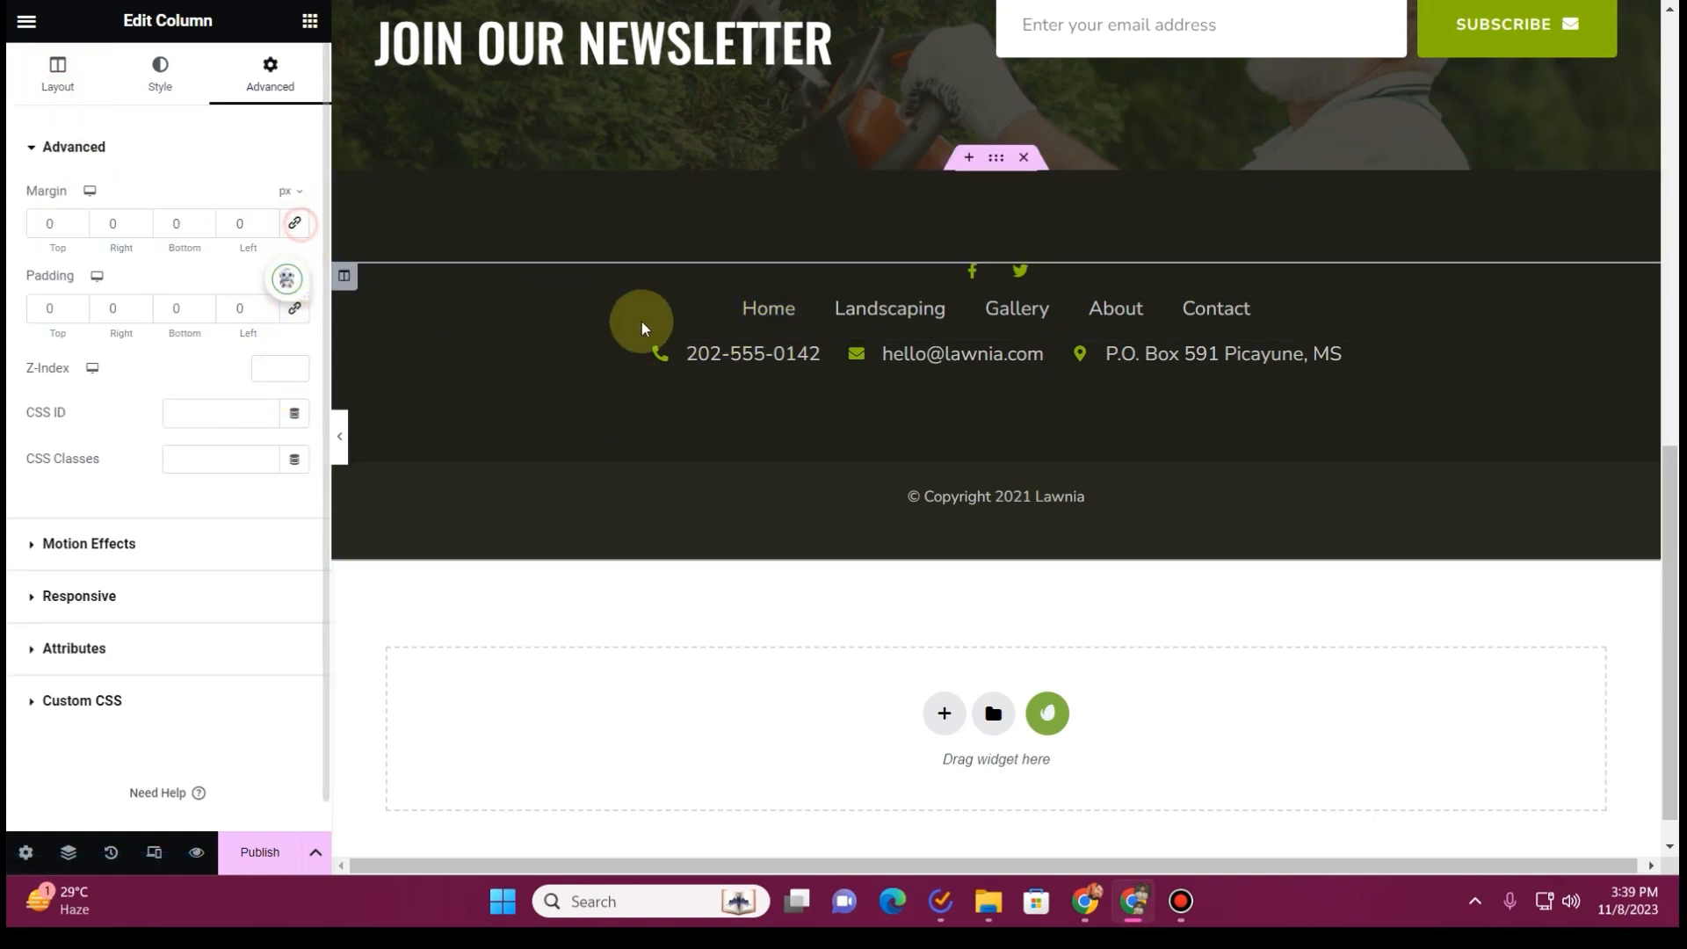
left_click(996, 158)
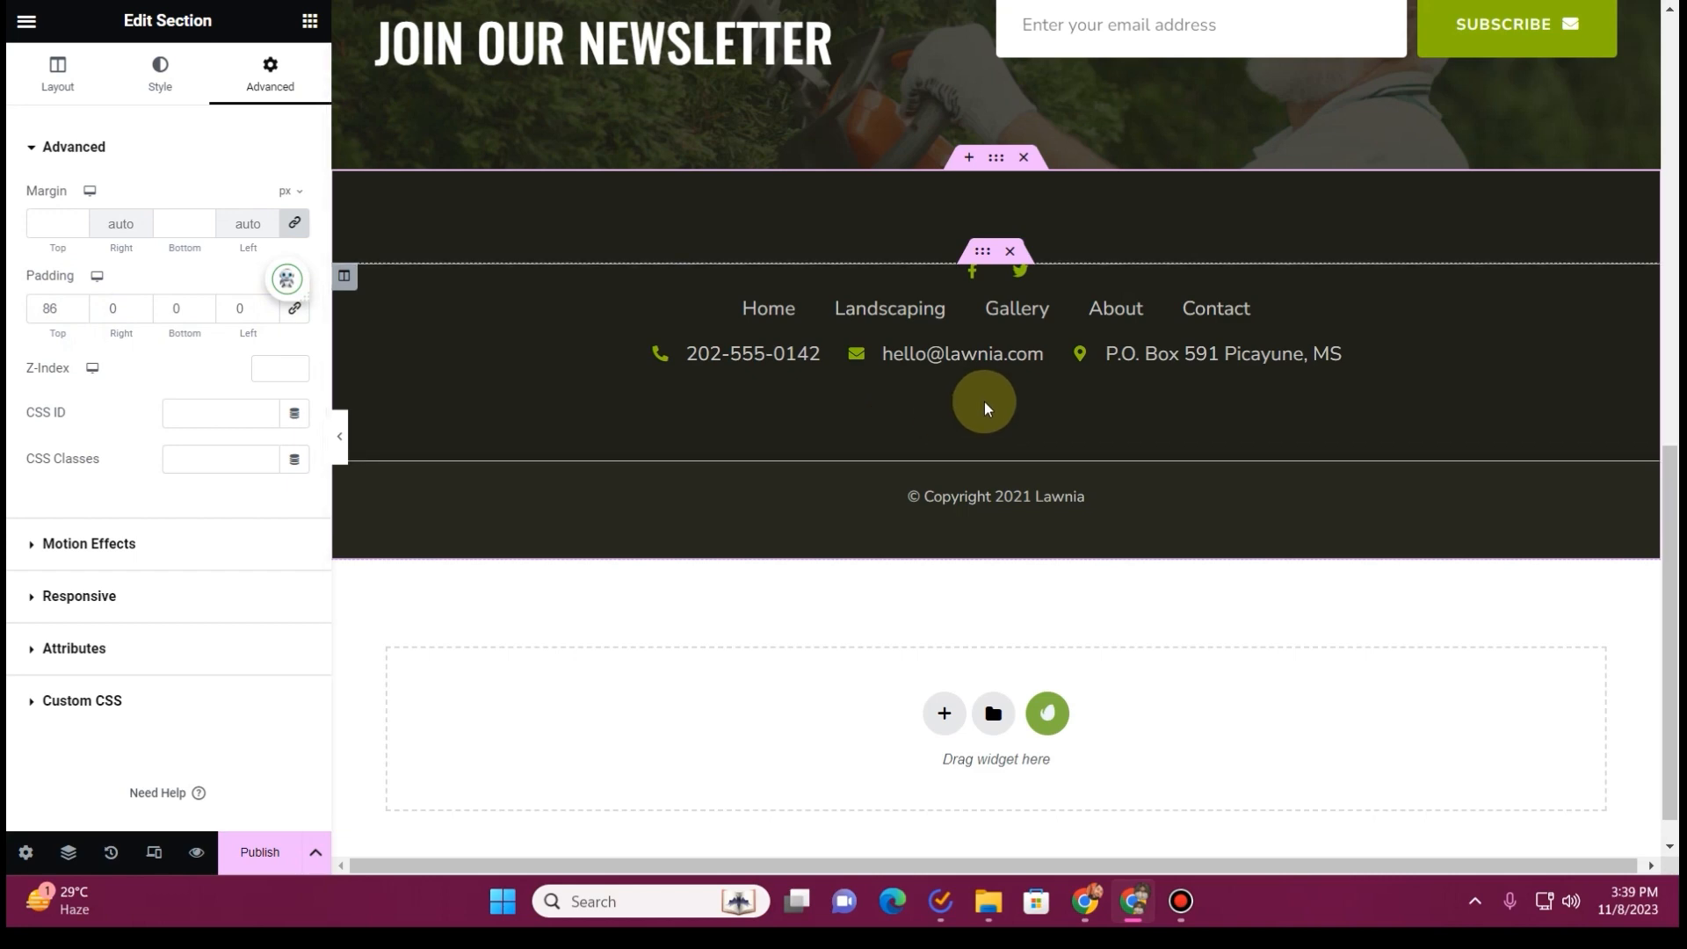
scroll(858, 378, "up", 4)
scroll(858, 369, "down", 5)
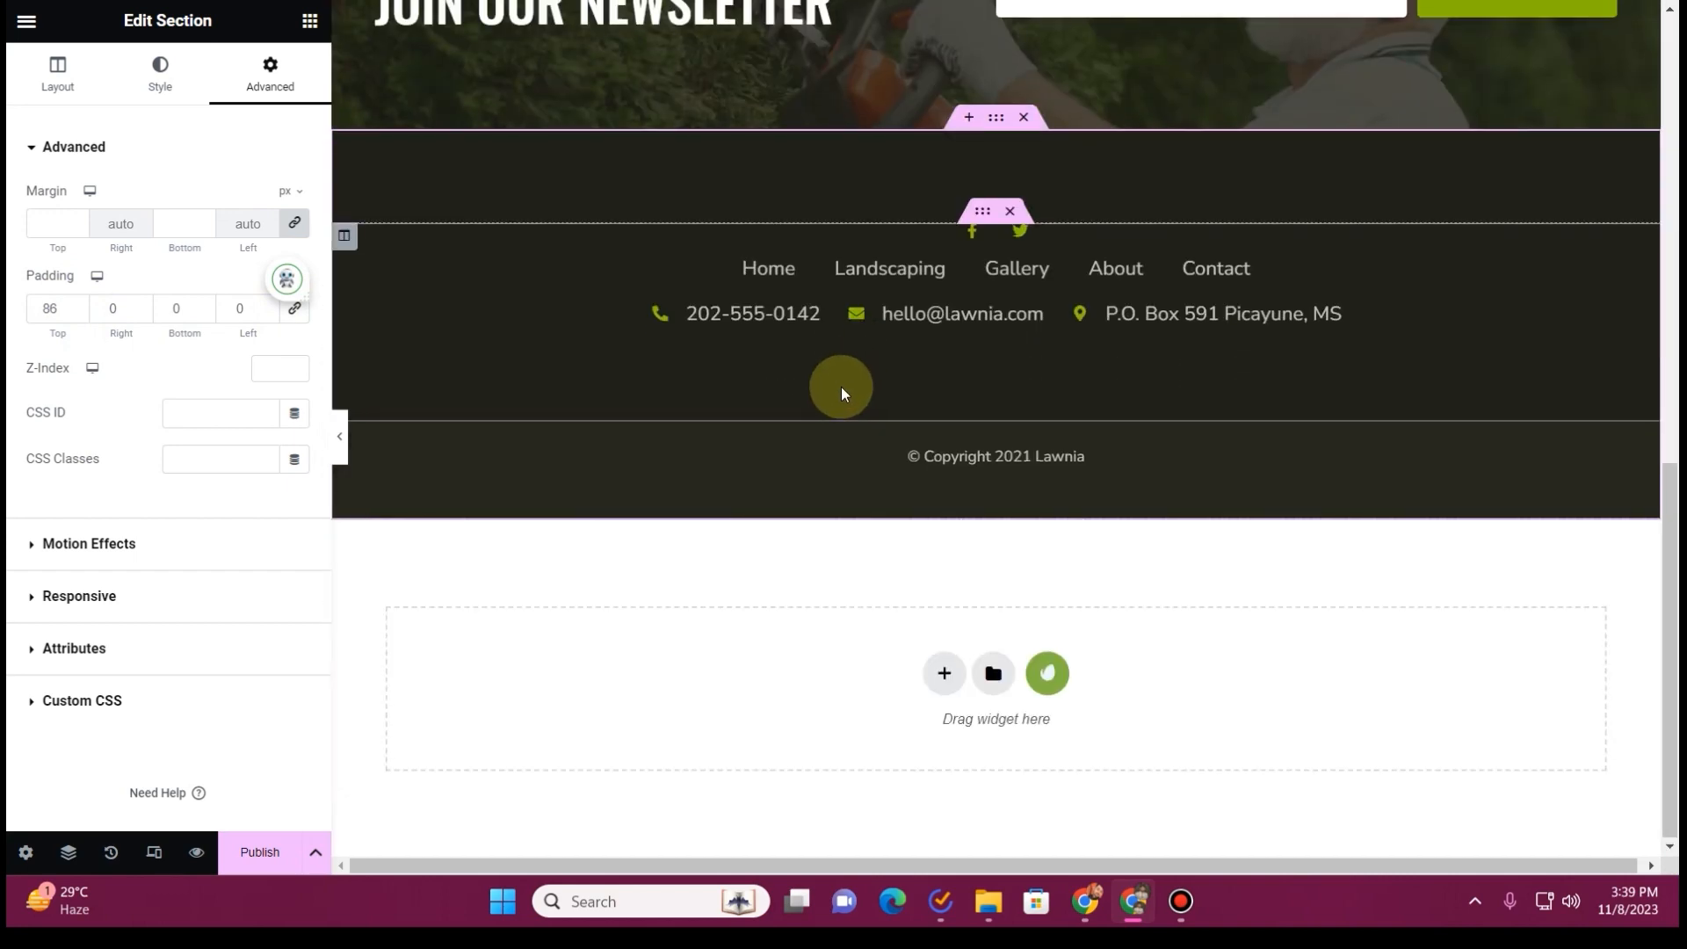
Remove "© Copyright" from the heading at the bottom of the footer and clear its remaining "2021 Lawnia" text
left_click(1105, 461)
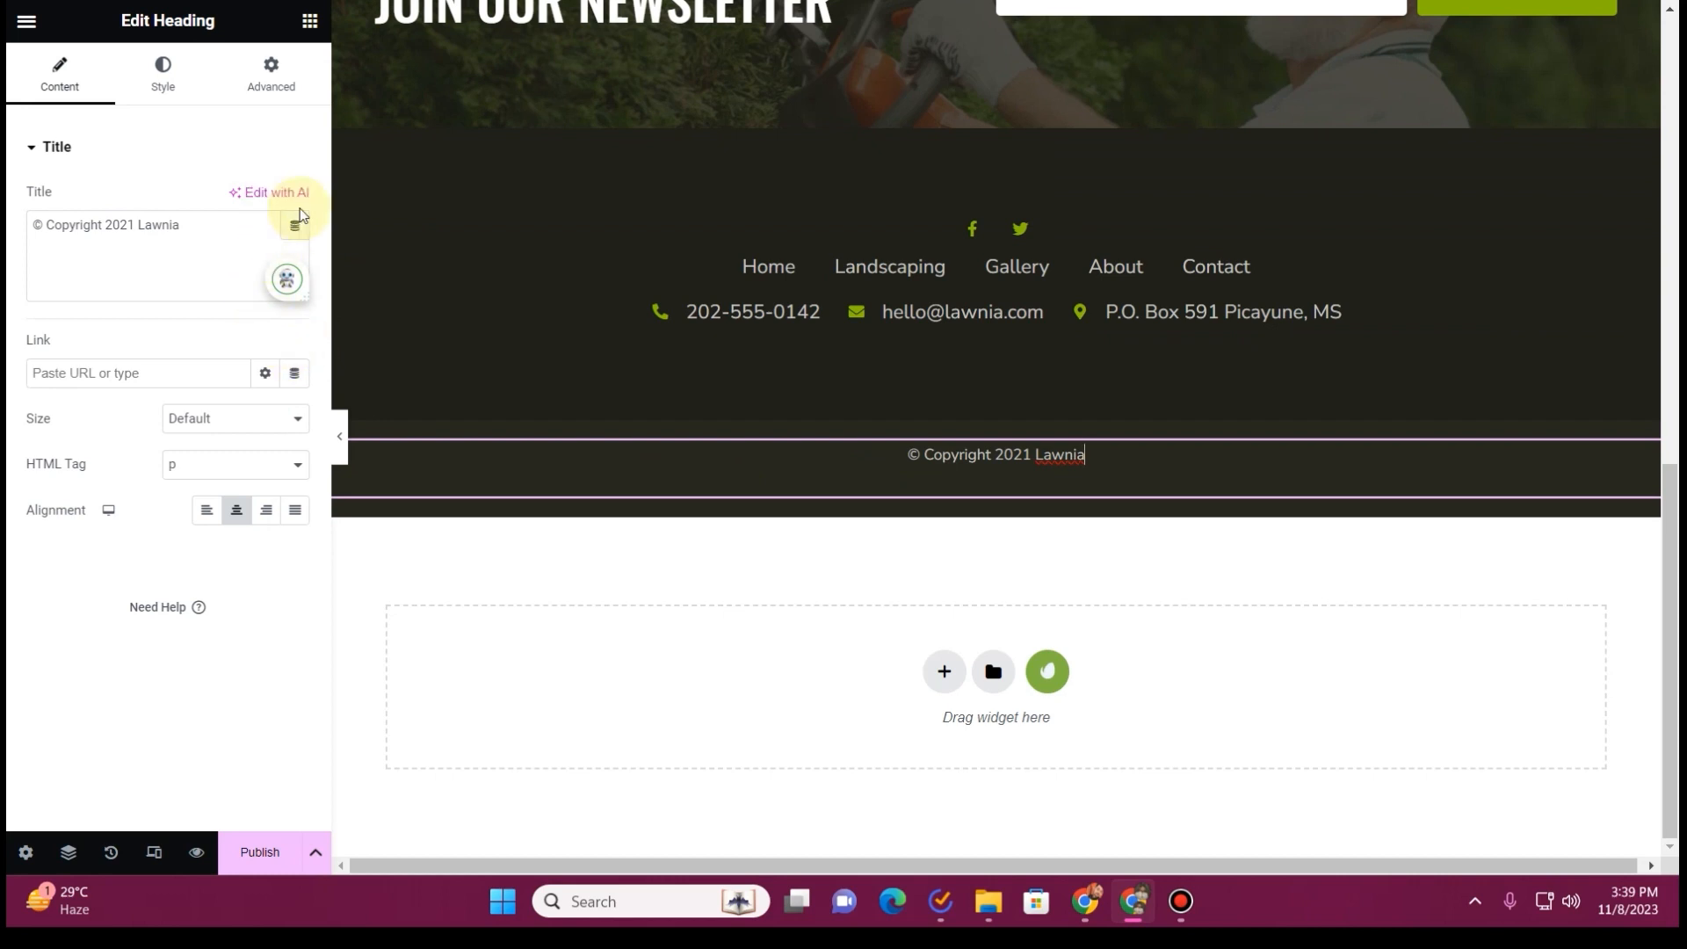
left_click_drag(104, 230, 9, 224)
key("BackSpace")
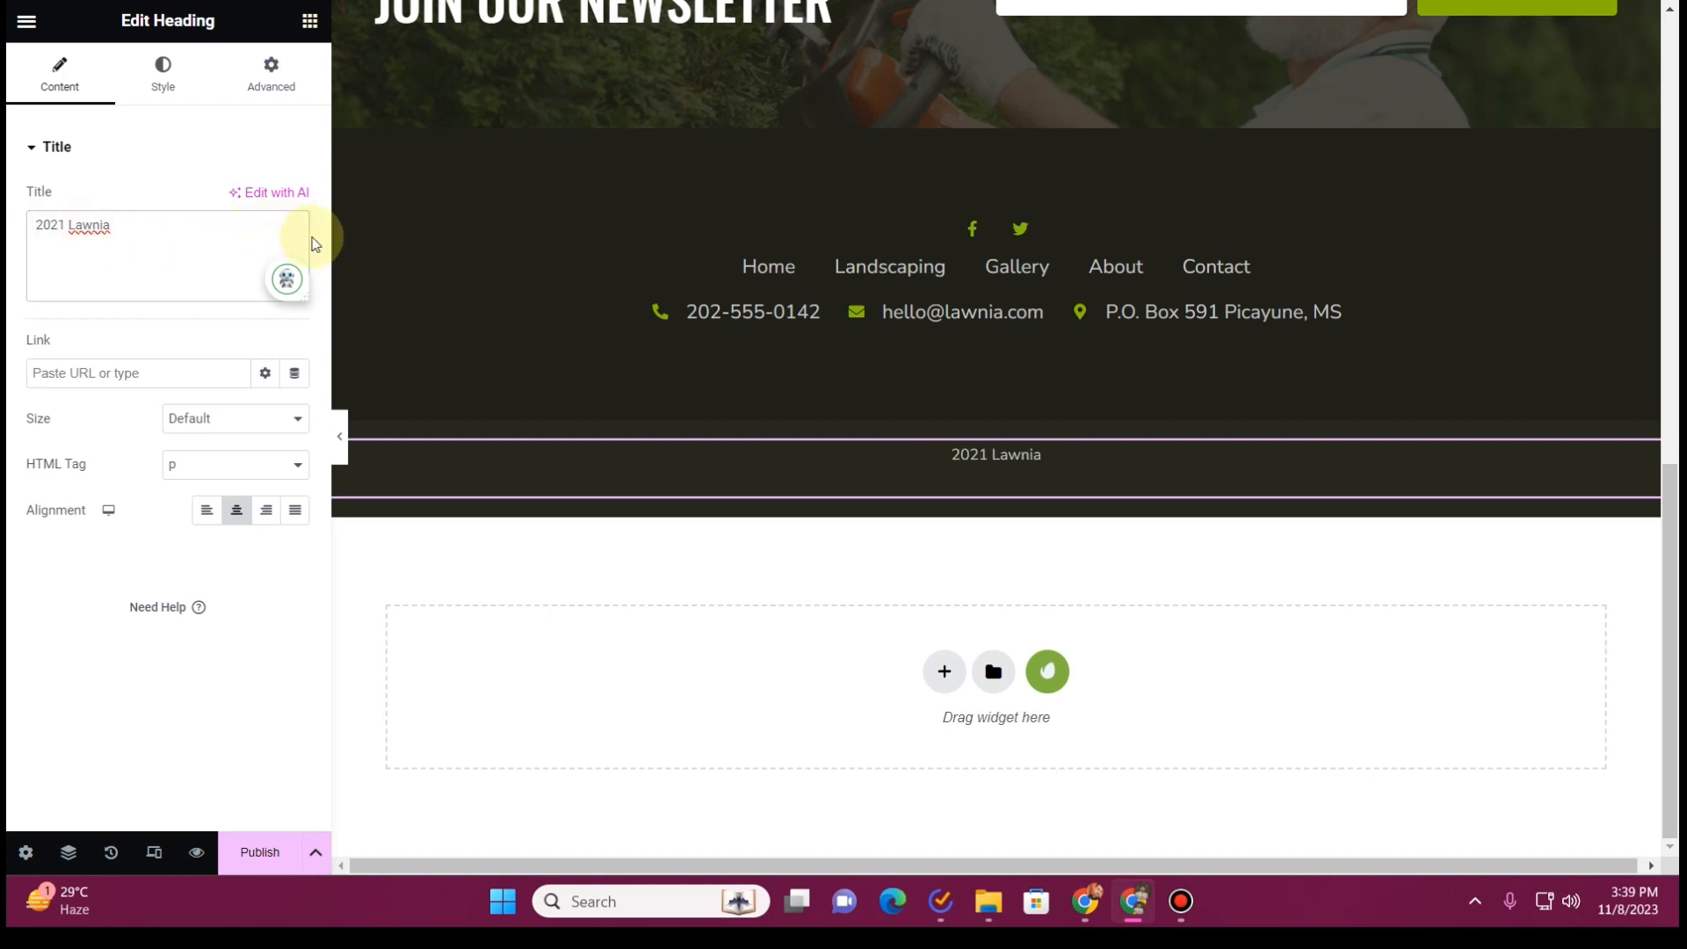
left_click_drag(150, 226, 8, 226)
key("BackSpace")
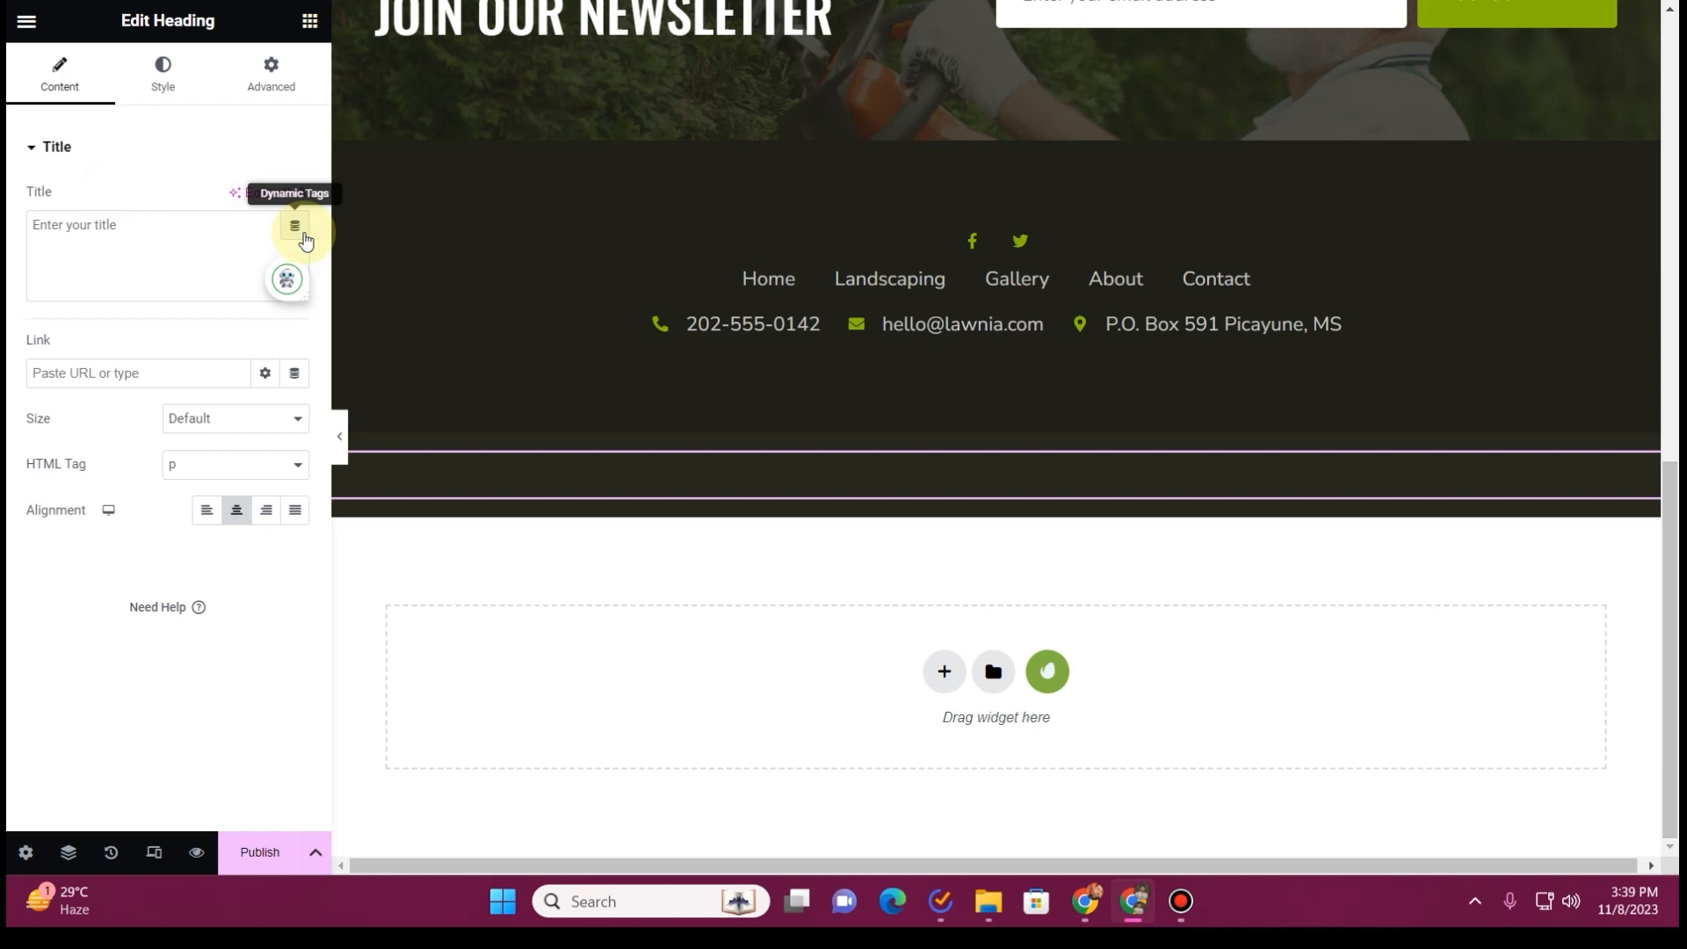
Assign the Current Date Time dynamic tag to the emptied heading's title
left_click(296, 227)
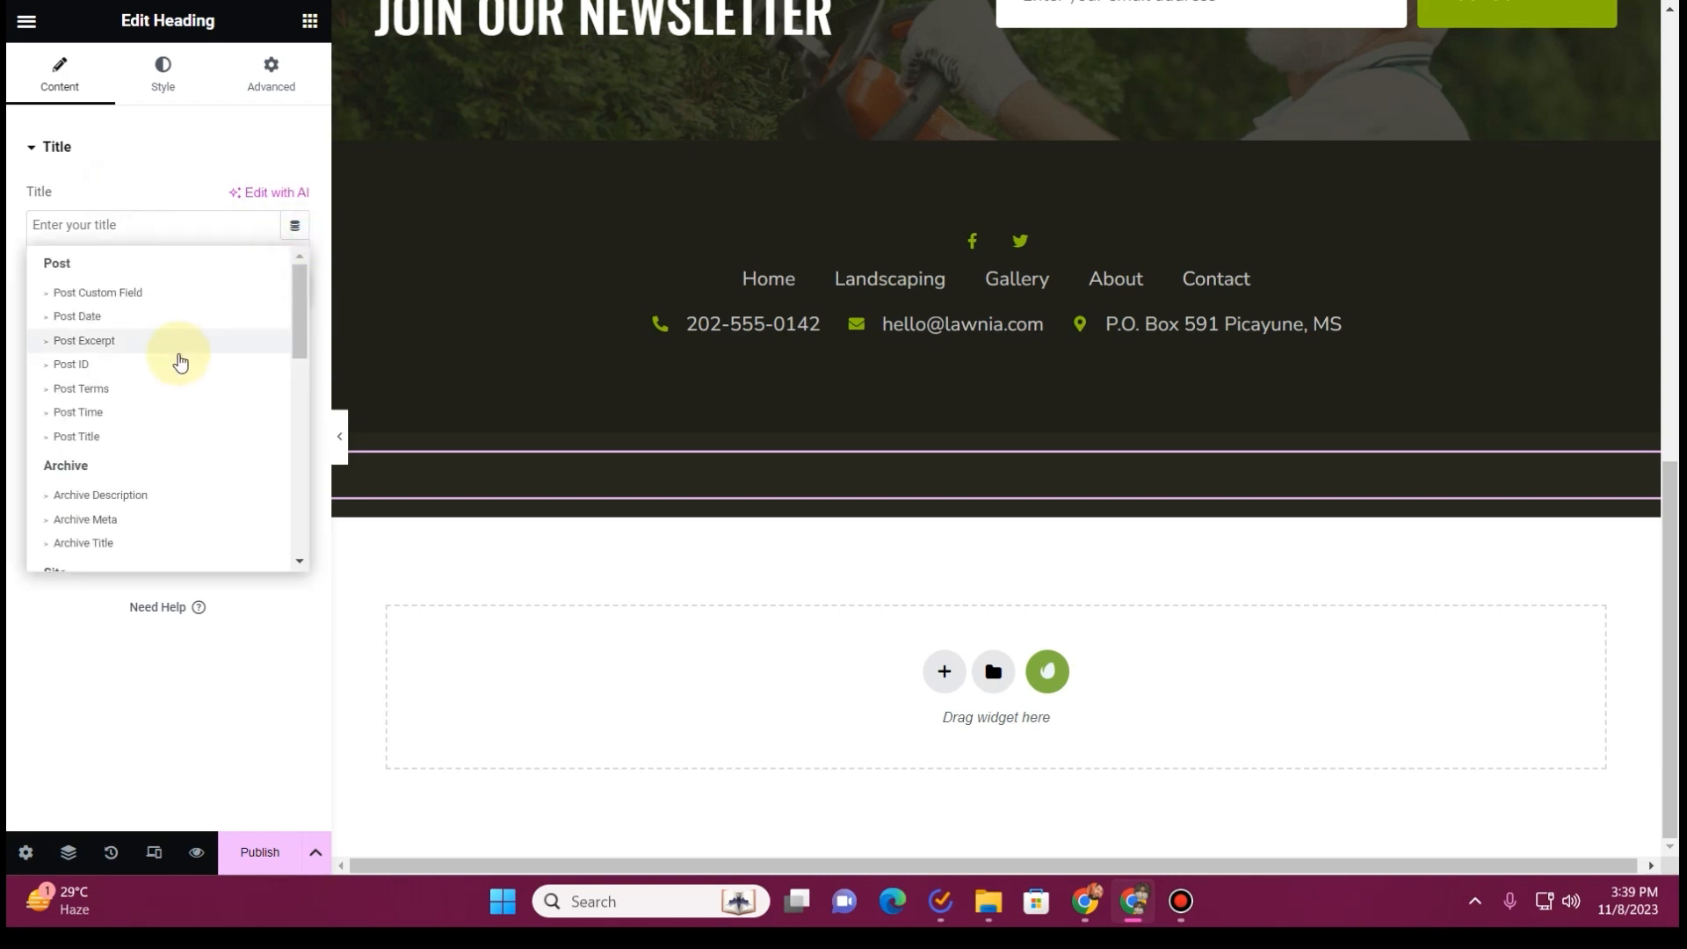
scroll(179, 358, "down", 5)
scroll(179, 359, "down", 3)
scroll(180, 362, "up", 3)
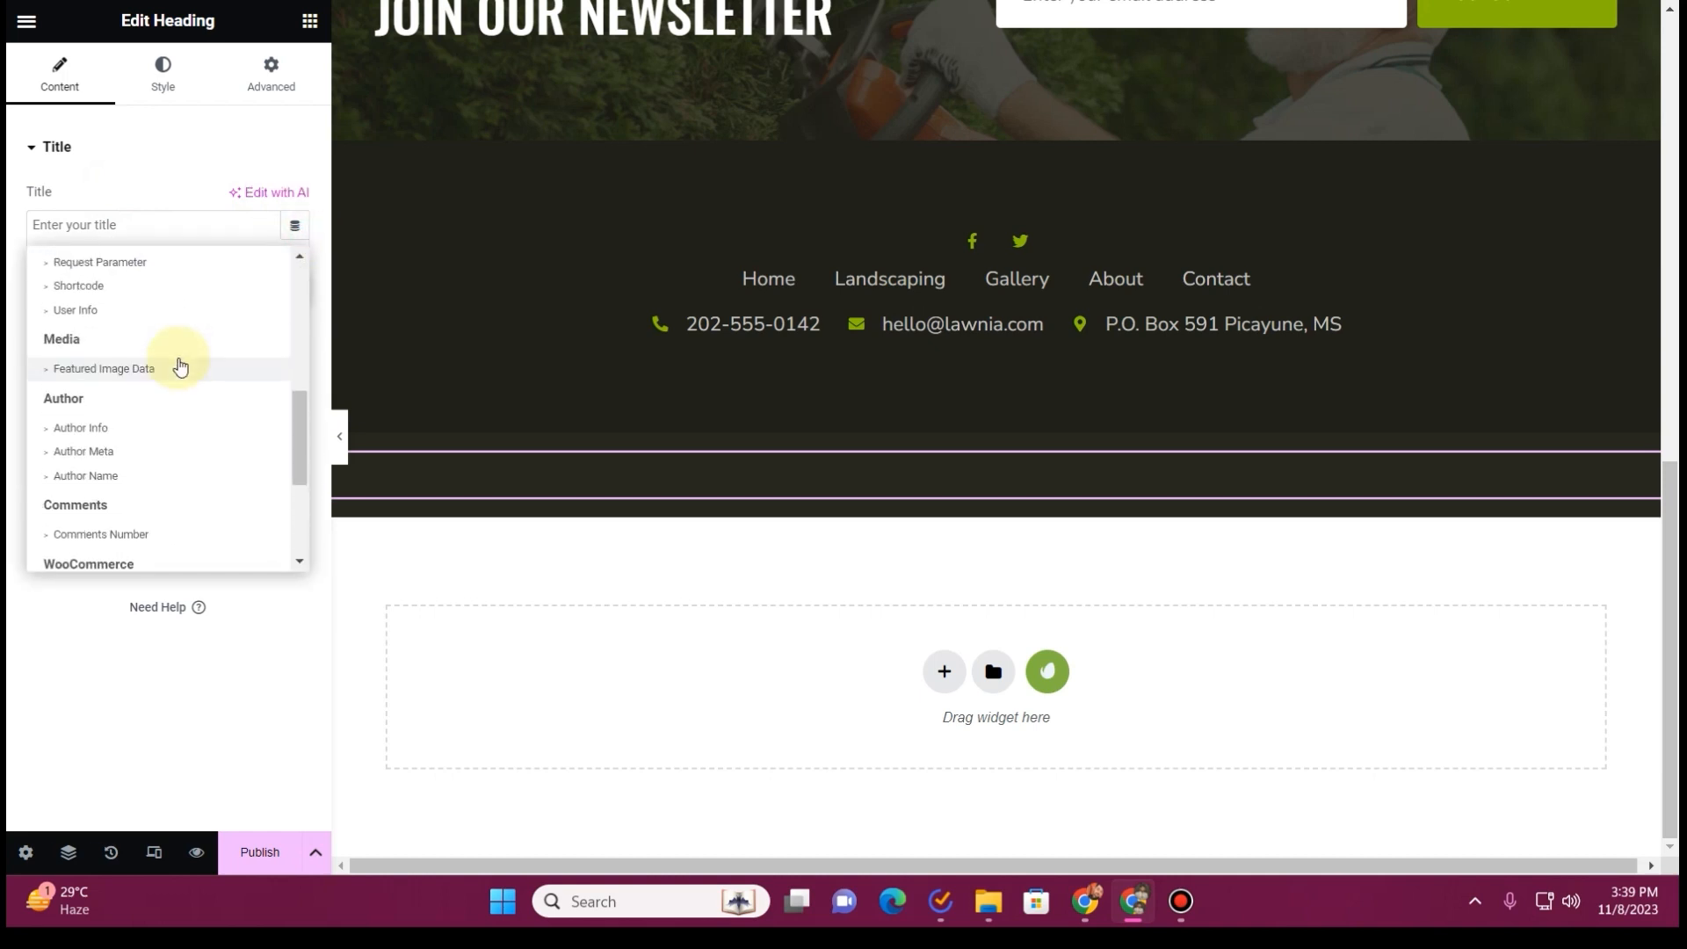
scroll(180, 366, "up", 1)
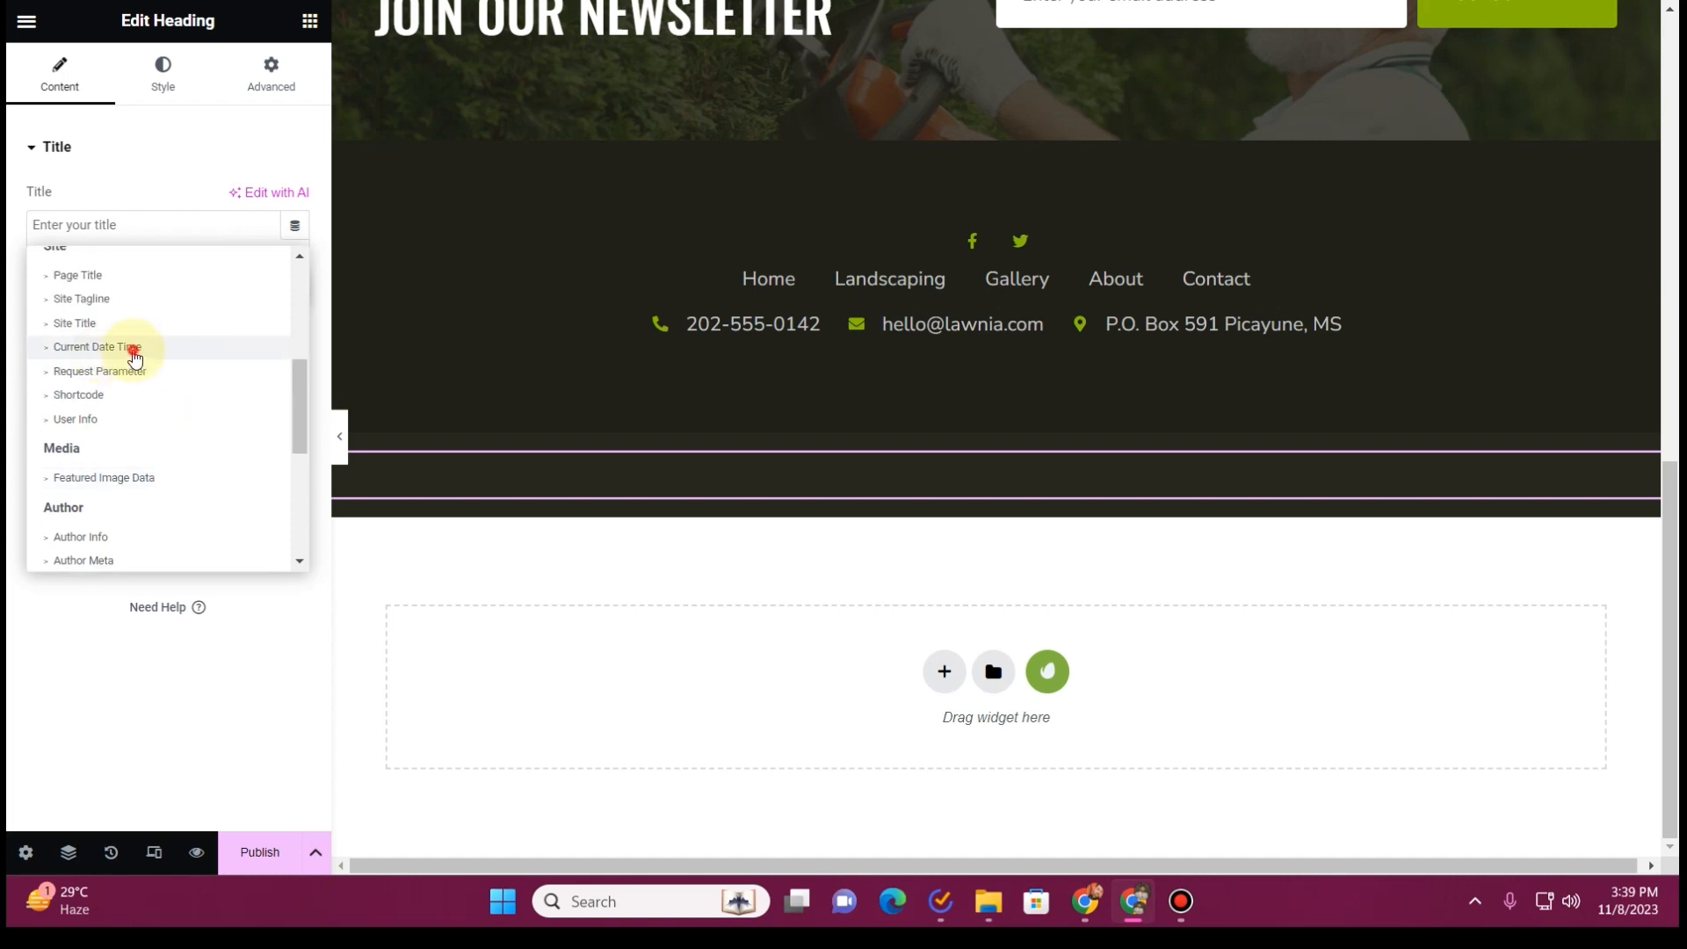
left_click(135, 358)
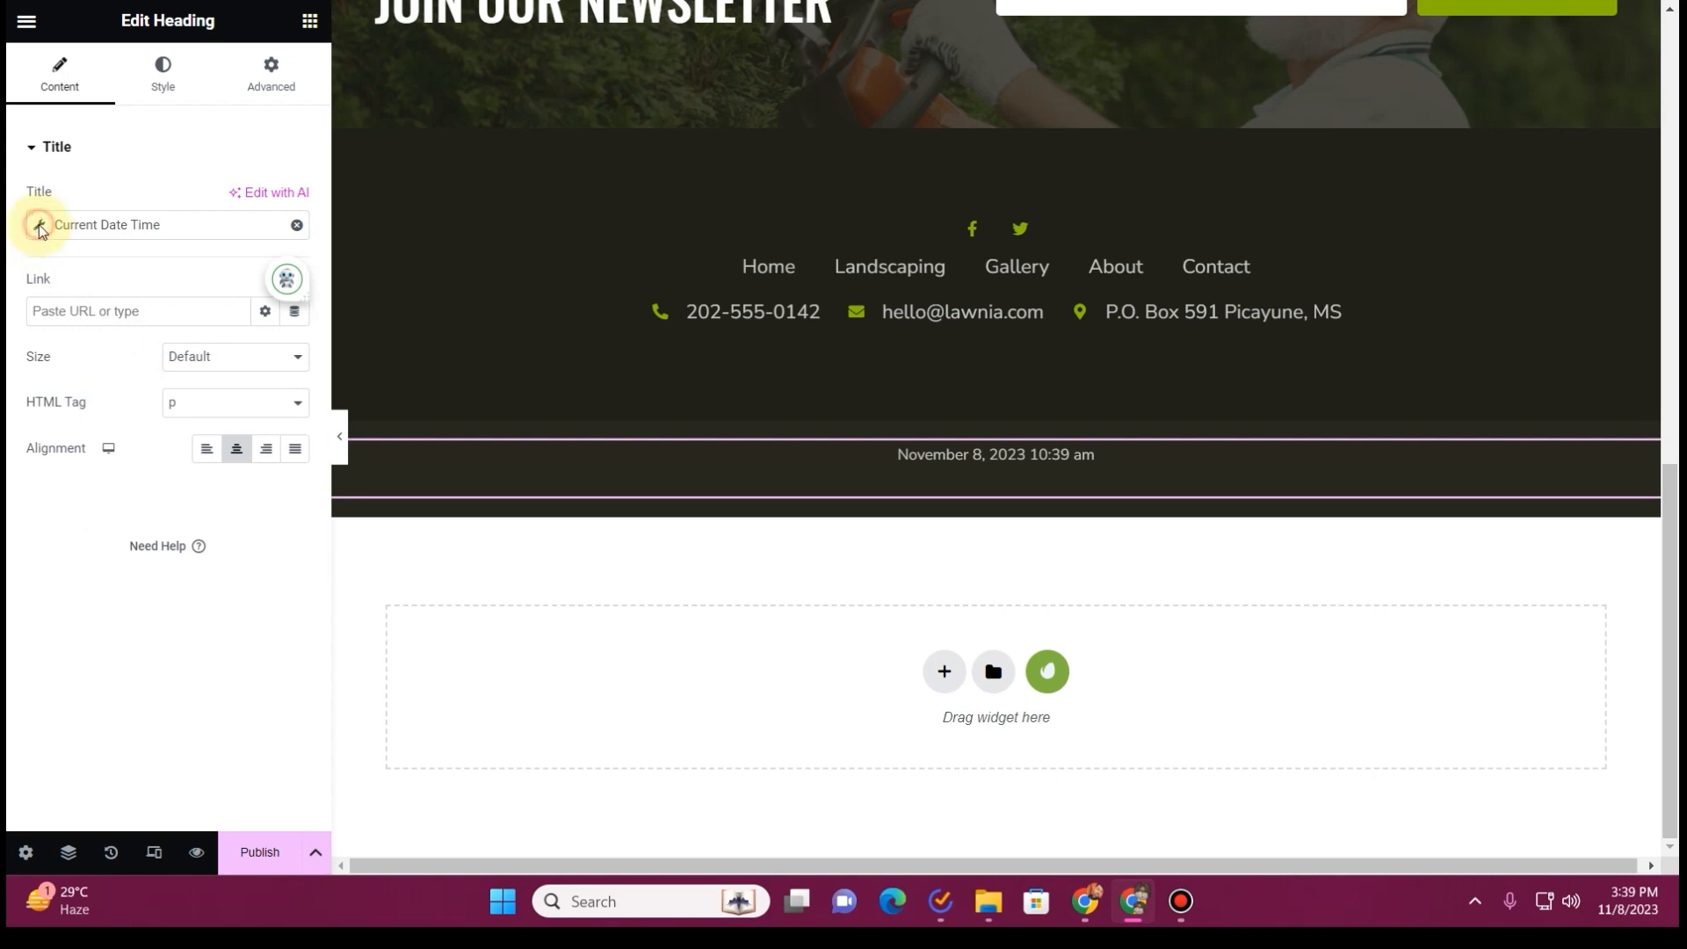
Switch the dynamic tag to a custom date format that outputs only the year, using "Y"
left_click(39, 227)
left_click(211, 325)
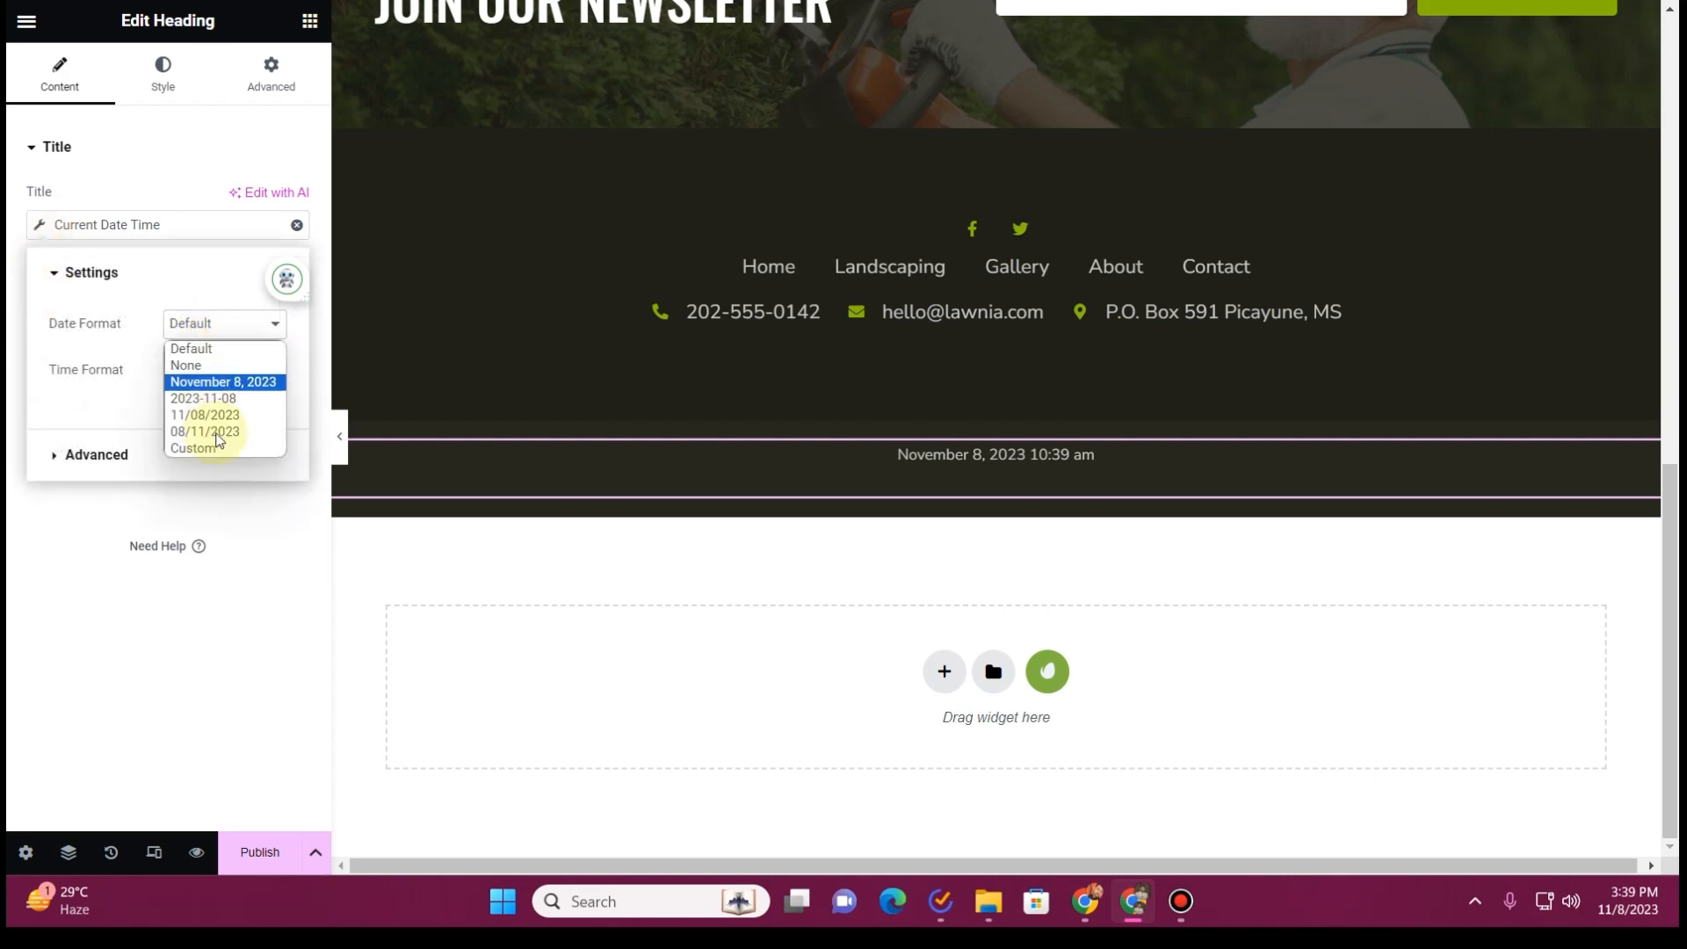
left_click(217, 448)
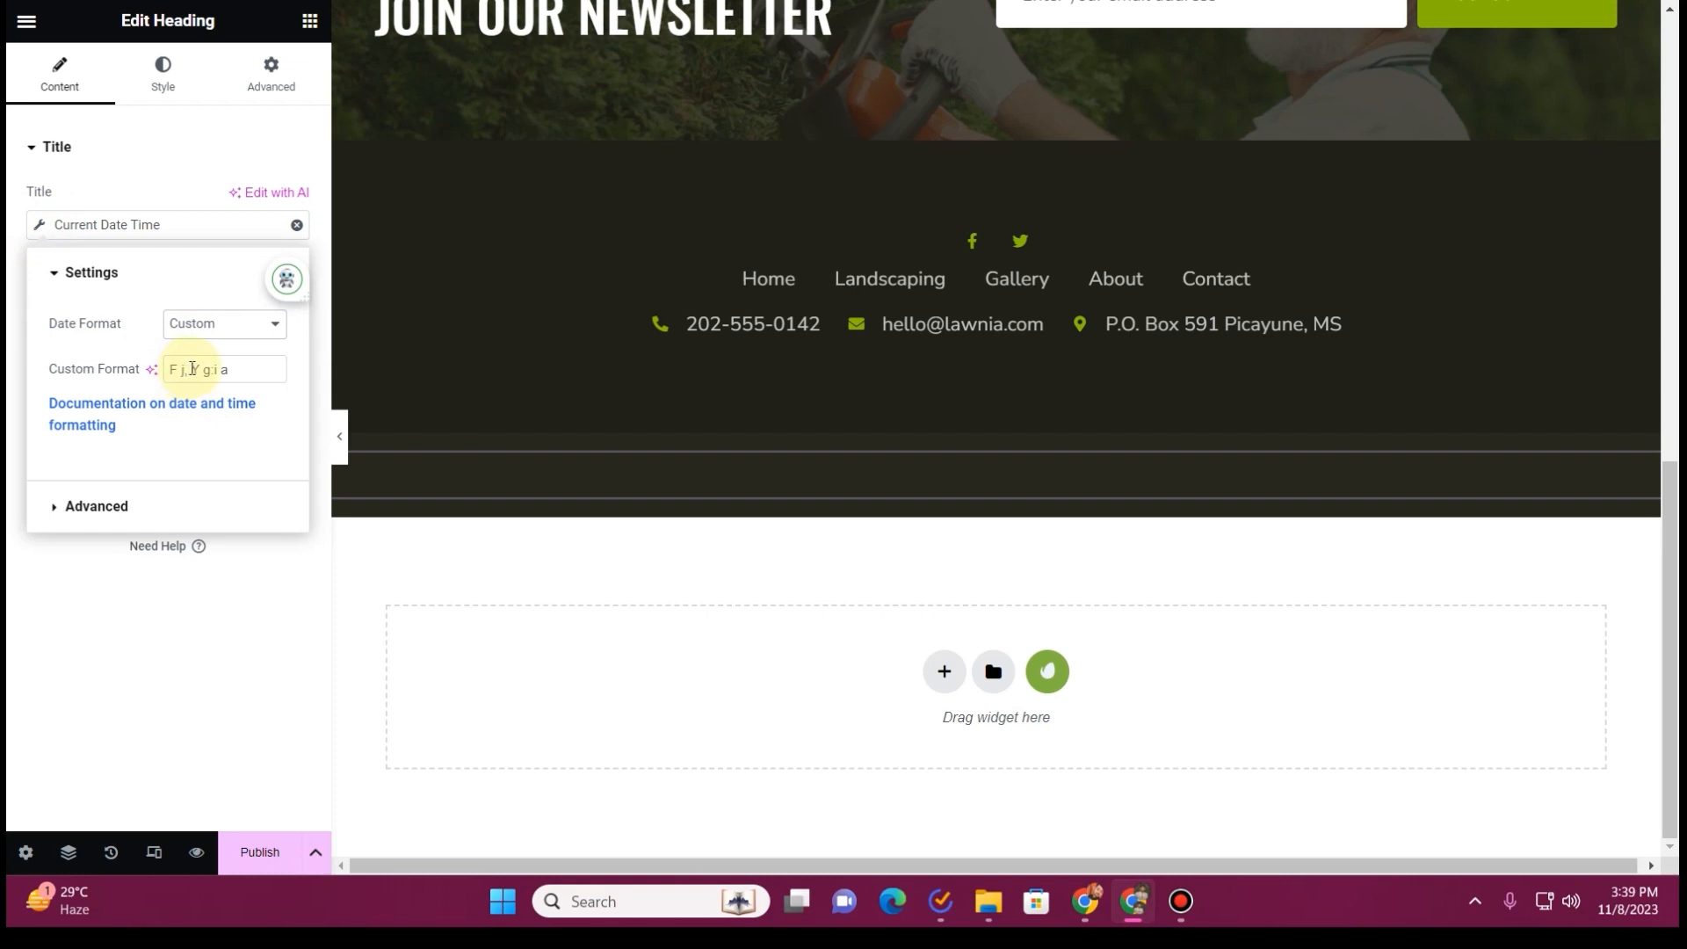
left_click_drag(192, 369, 150, 368)
key("BackSpace")
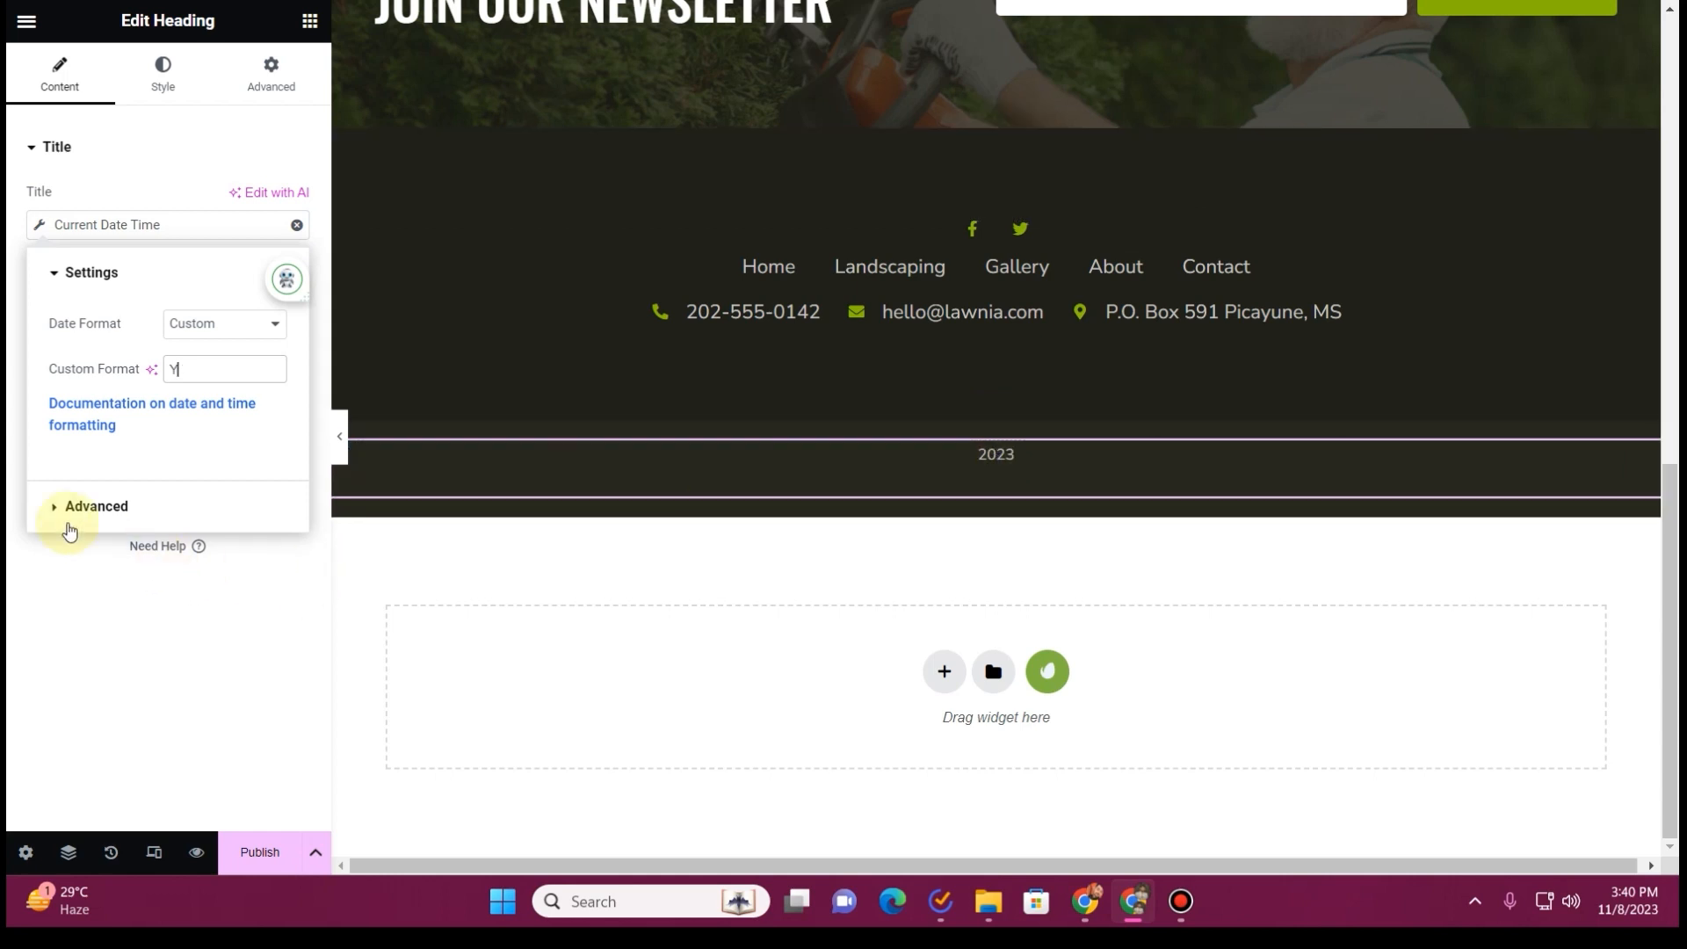
Add "© Copyright" before the dynamic year and "Magic Cuts Lawn Care", copied from the old website, after it with a separating space
left_click(70, 508)
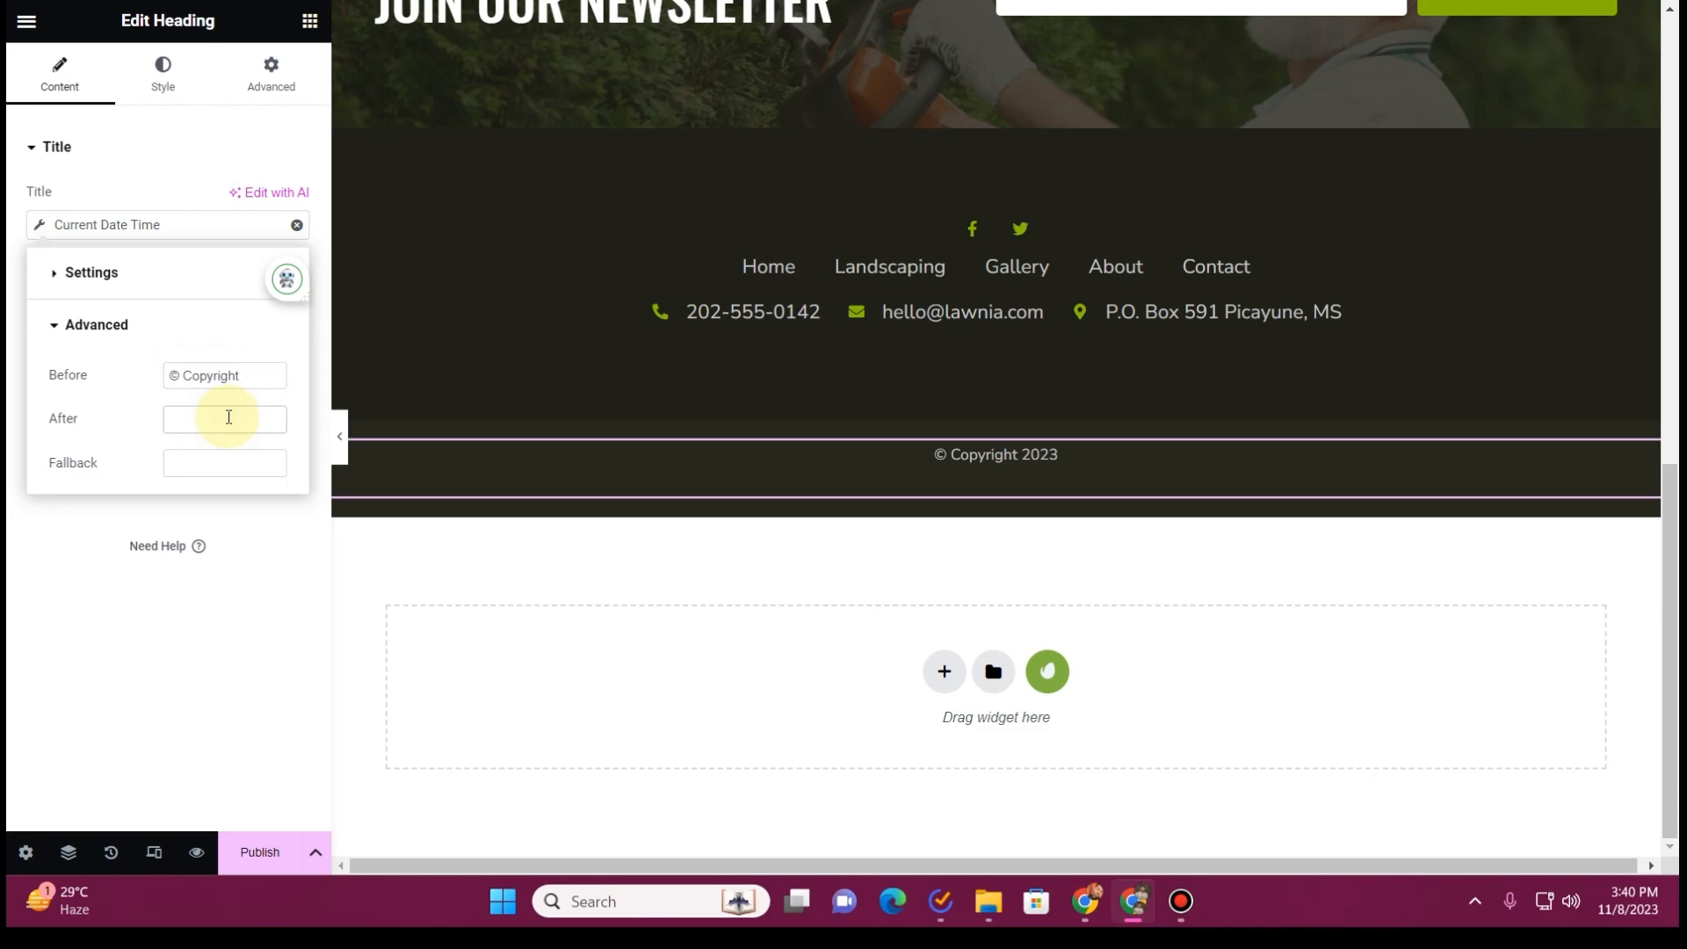
scroll(557, 277, "up", 10)
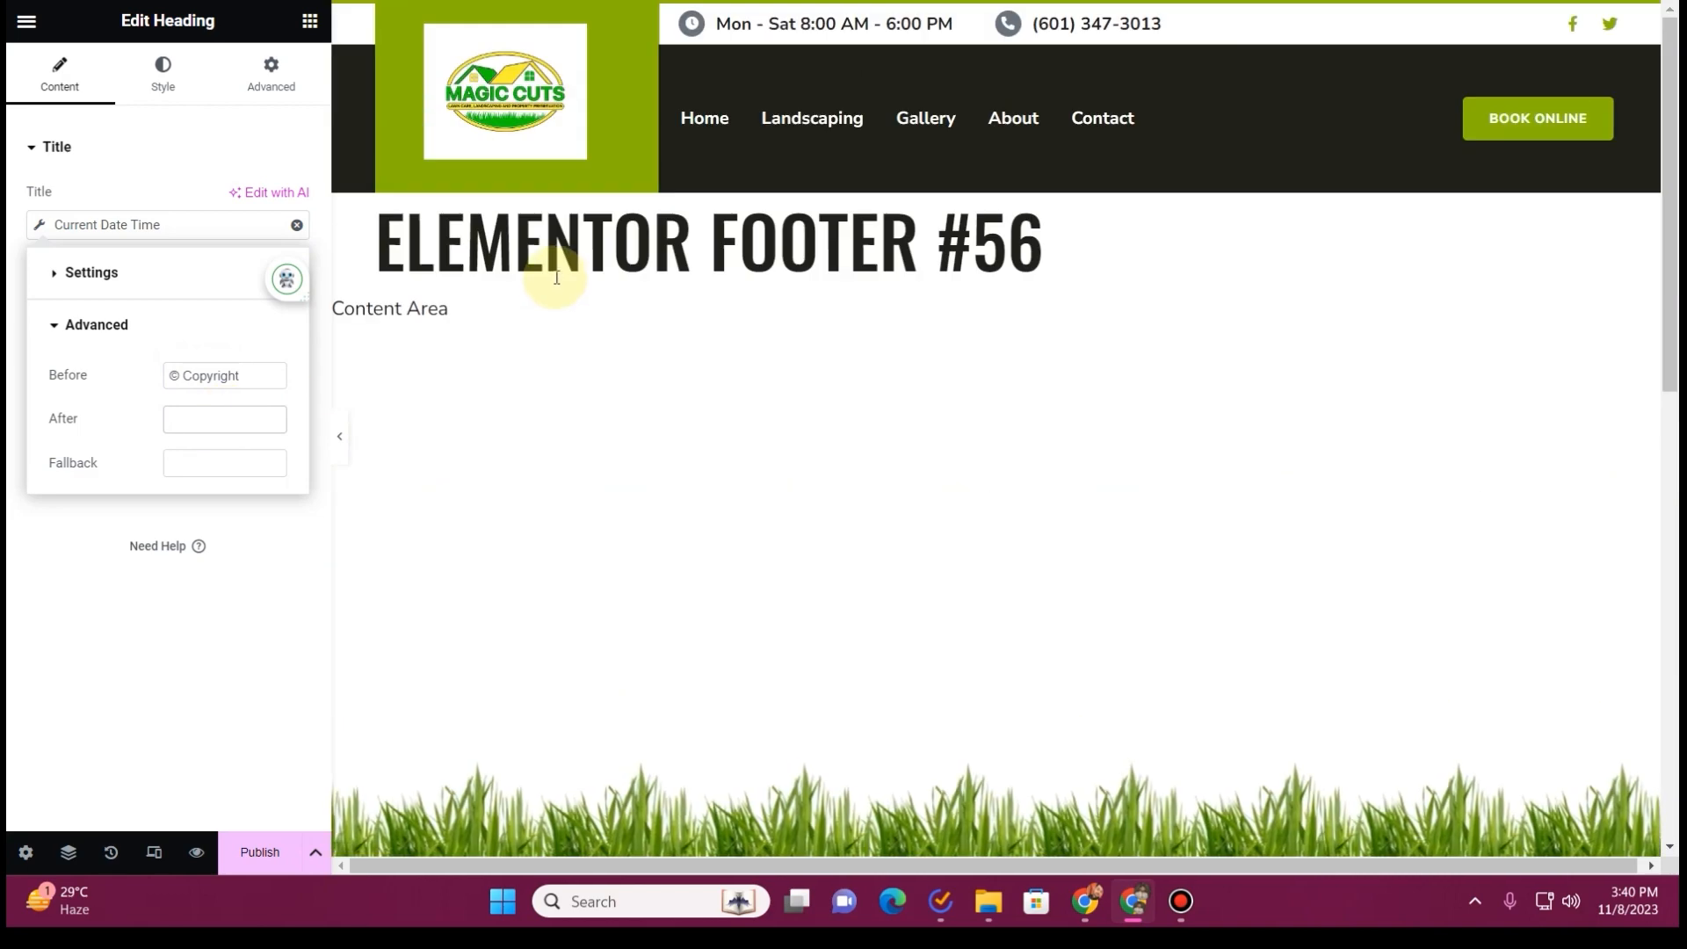
scroll(558, 278, "down", 10)
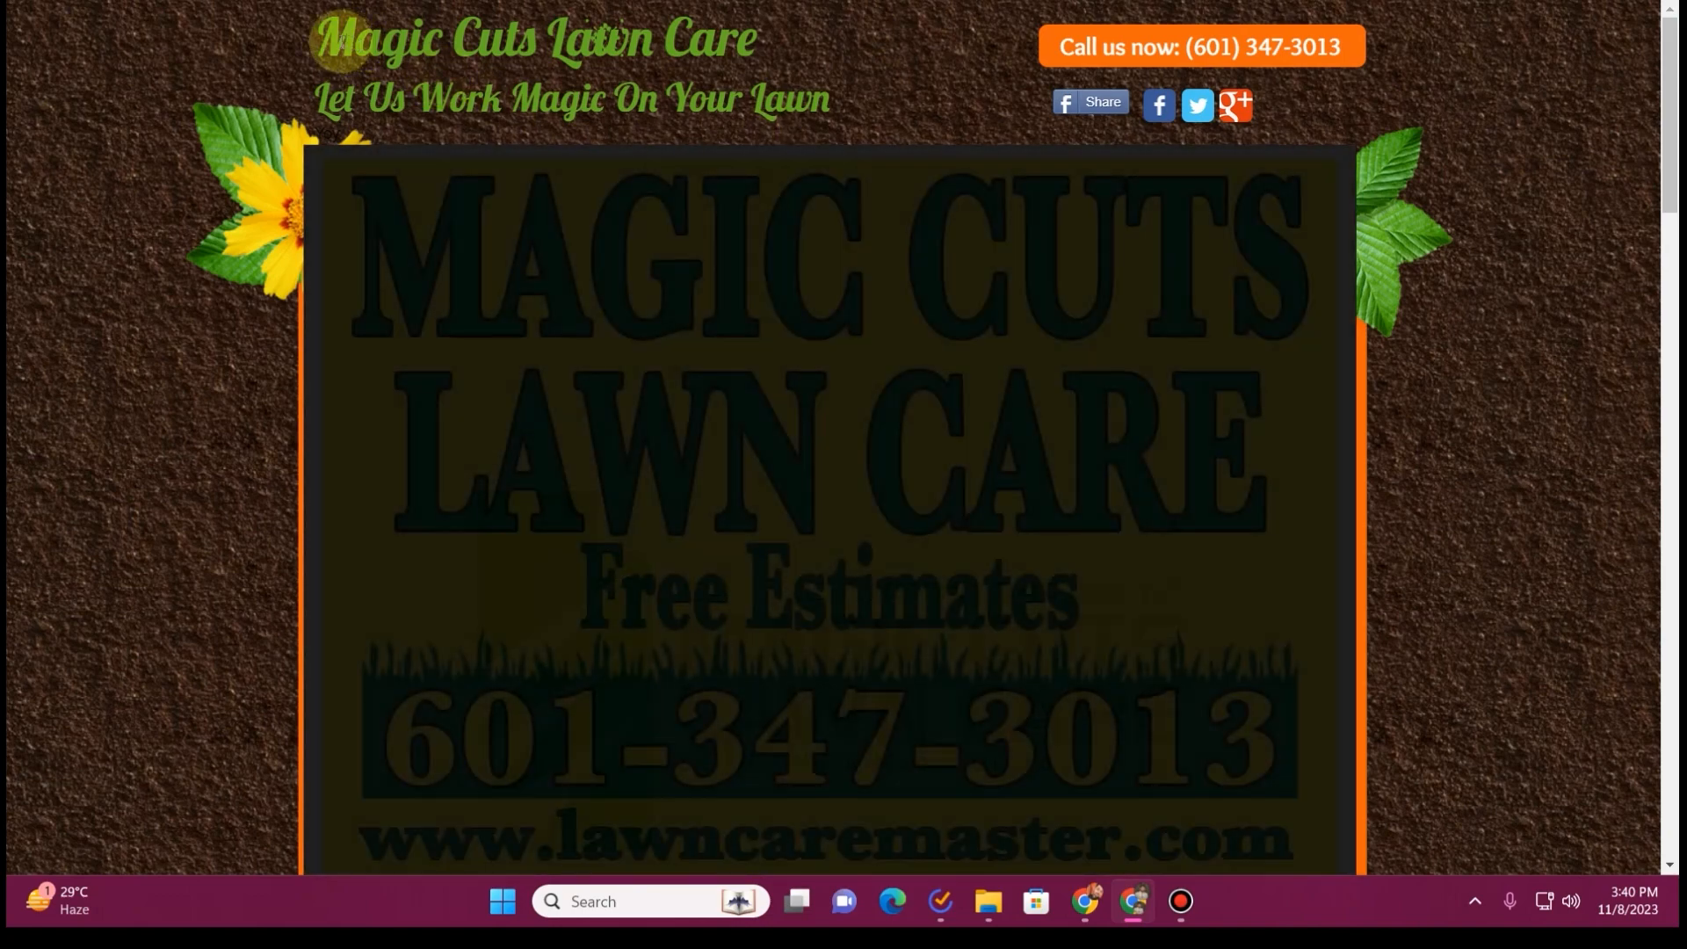
left_click_drag(316, 39, 762, 50)
key("ctrl+c")
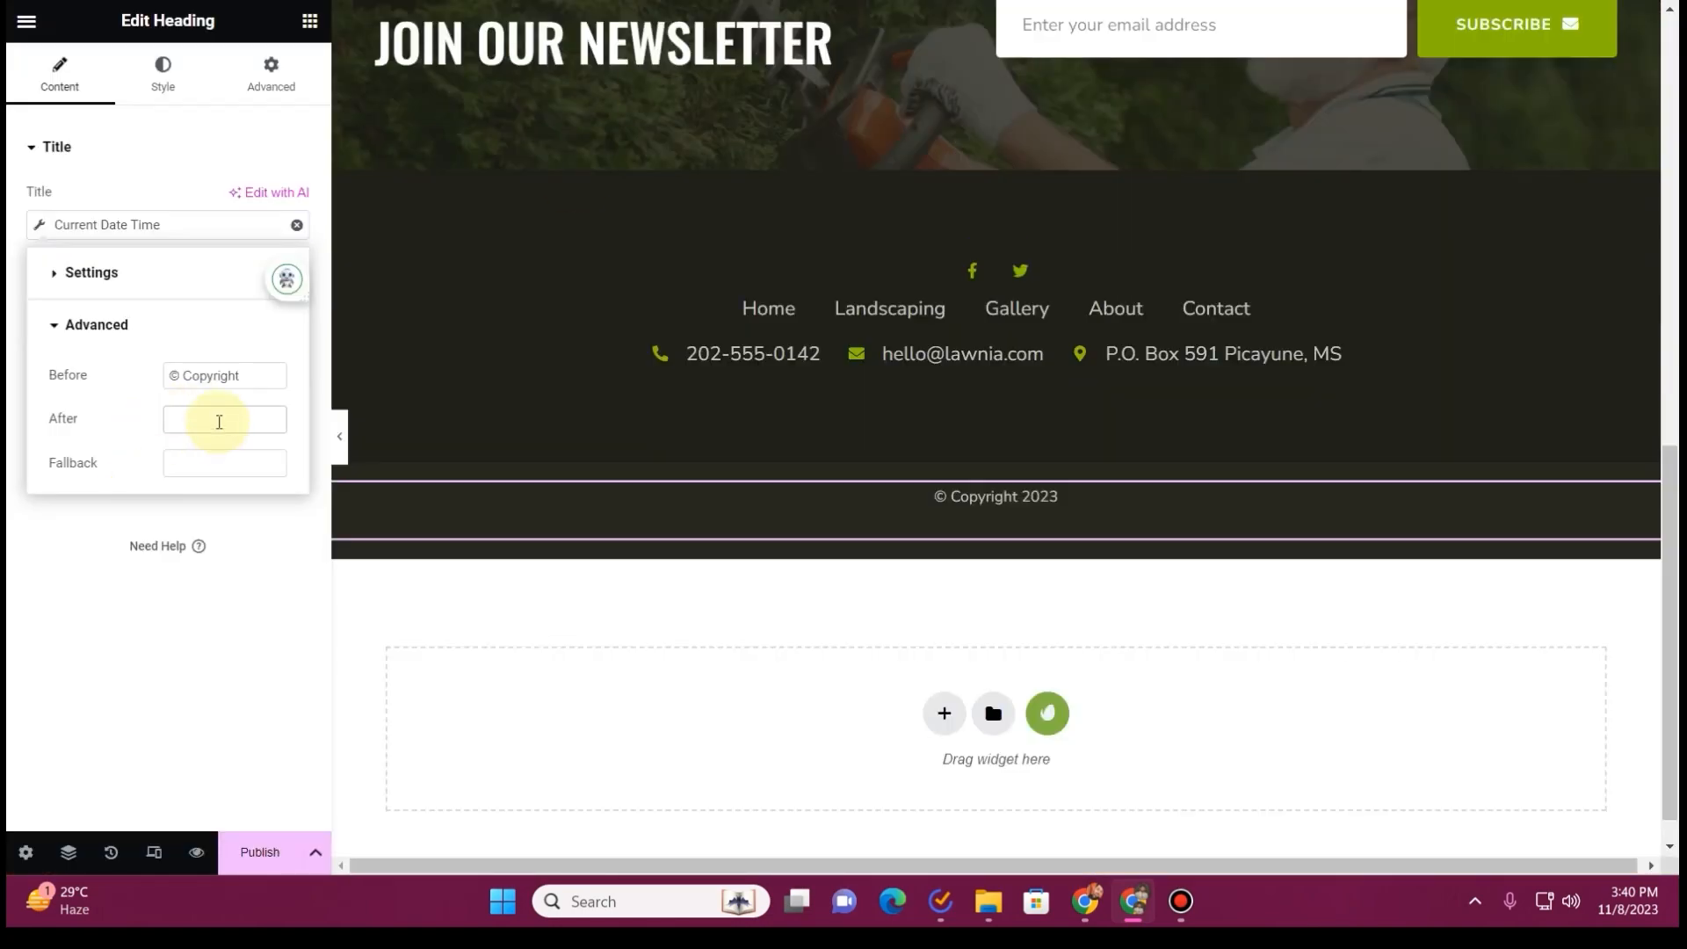
left_click(218, 422)
key("ctrl+v")
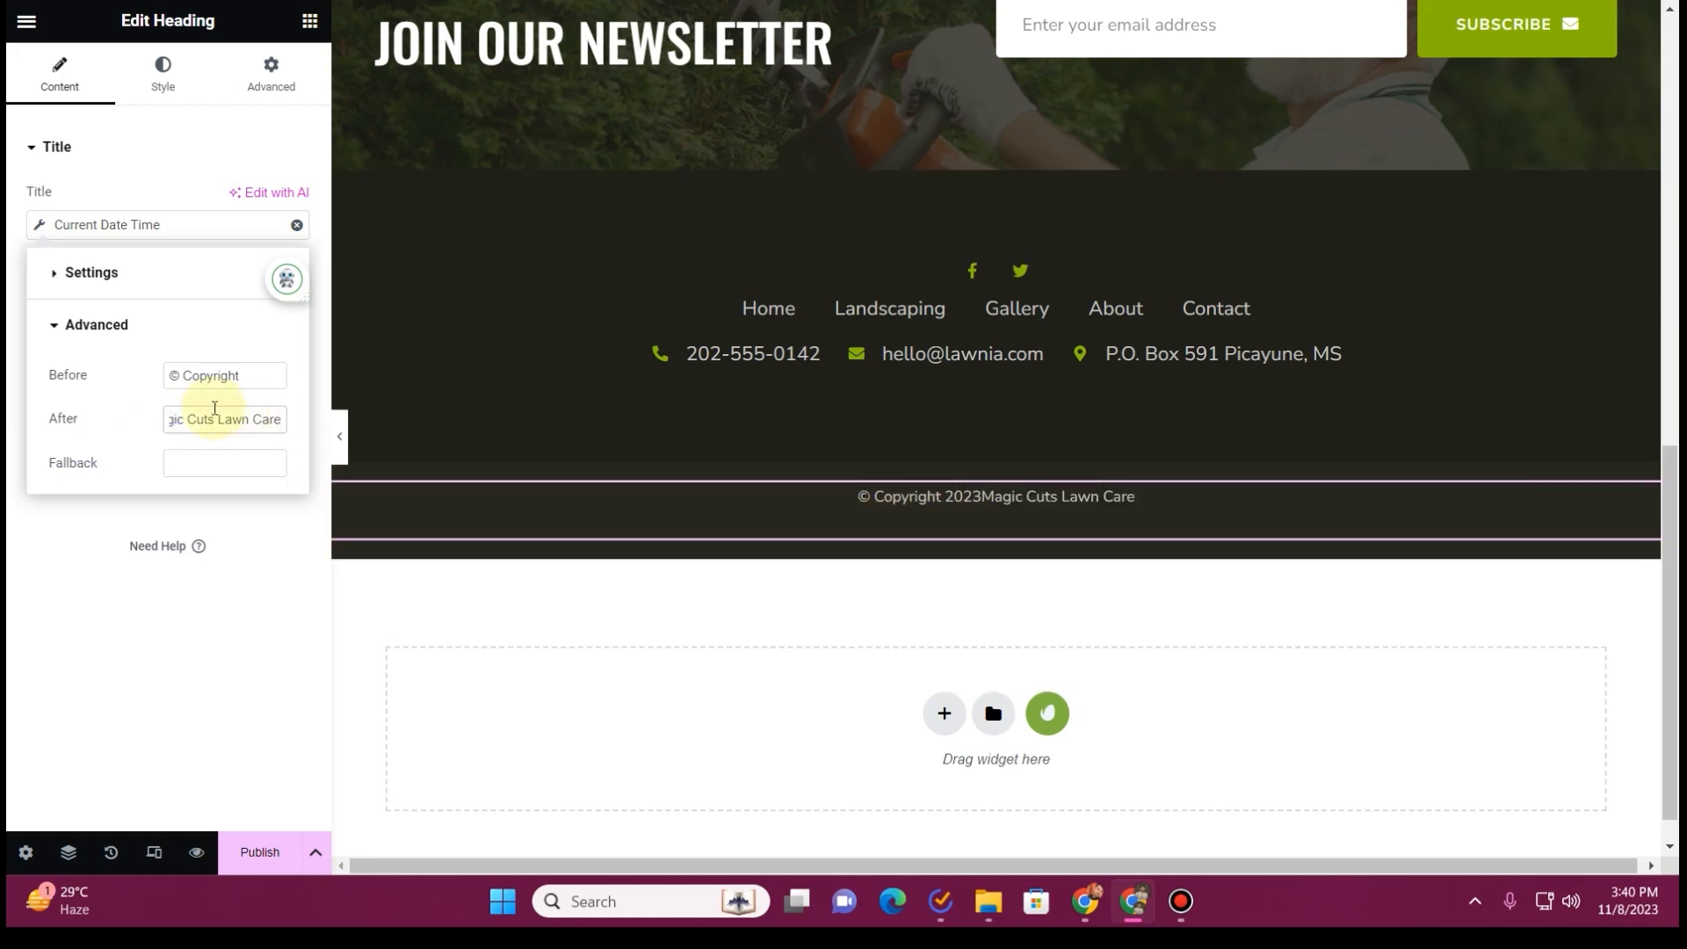
key("Left")
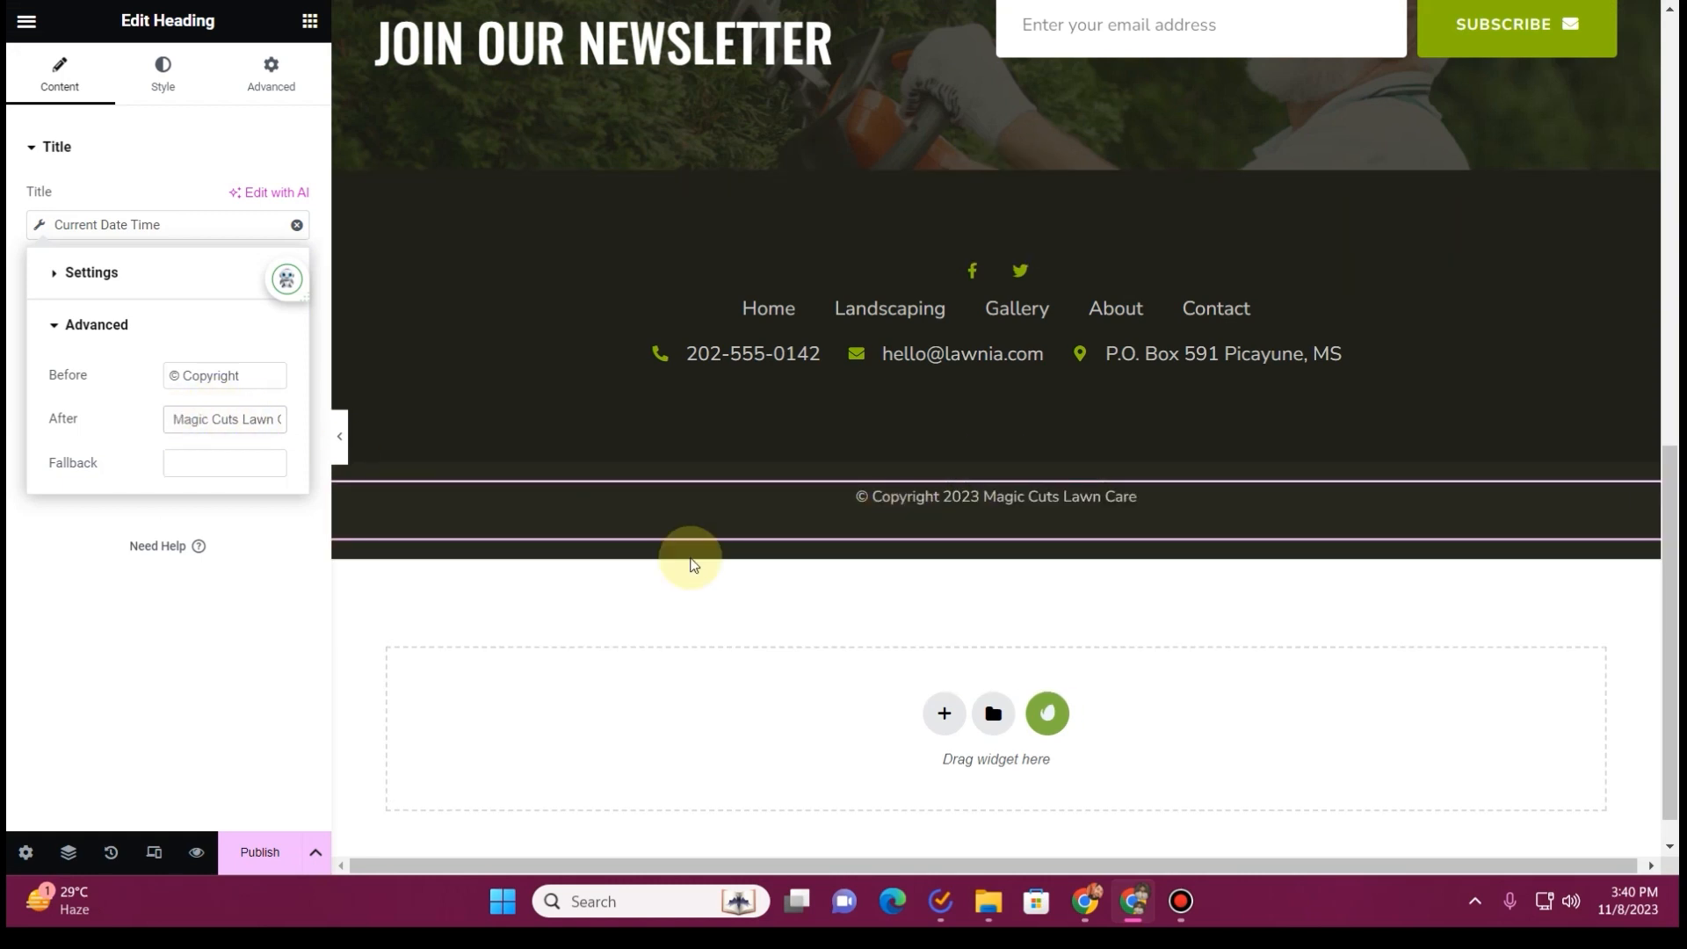
Append " | All rights reserved" to the company name in the text after the dynamic year
left_click_drag(232, 419, 302, 434)
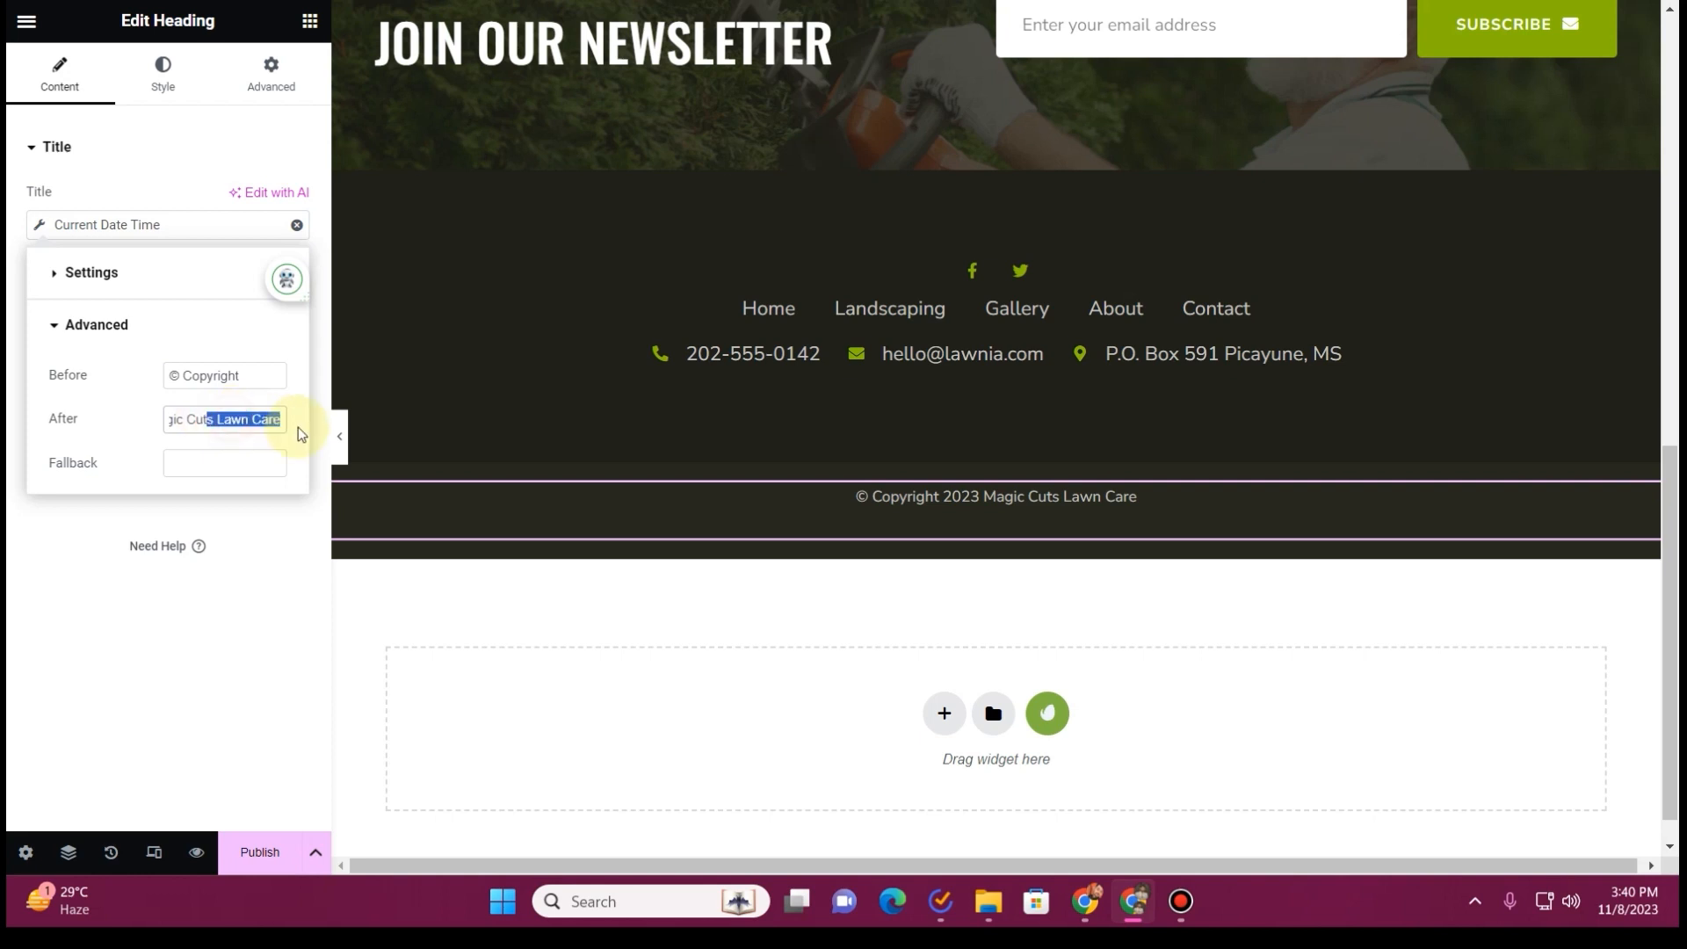
type("'")
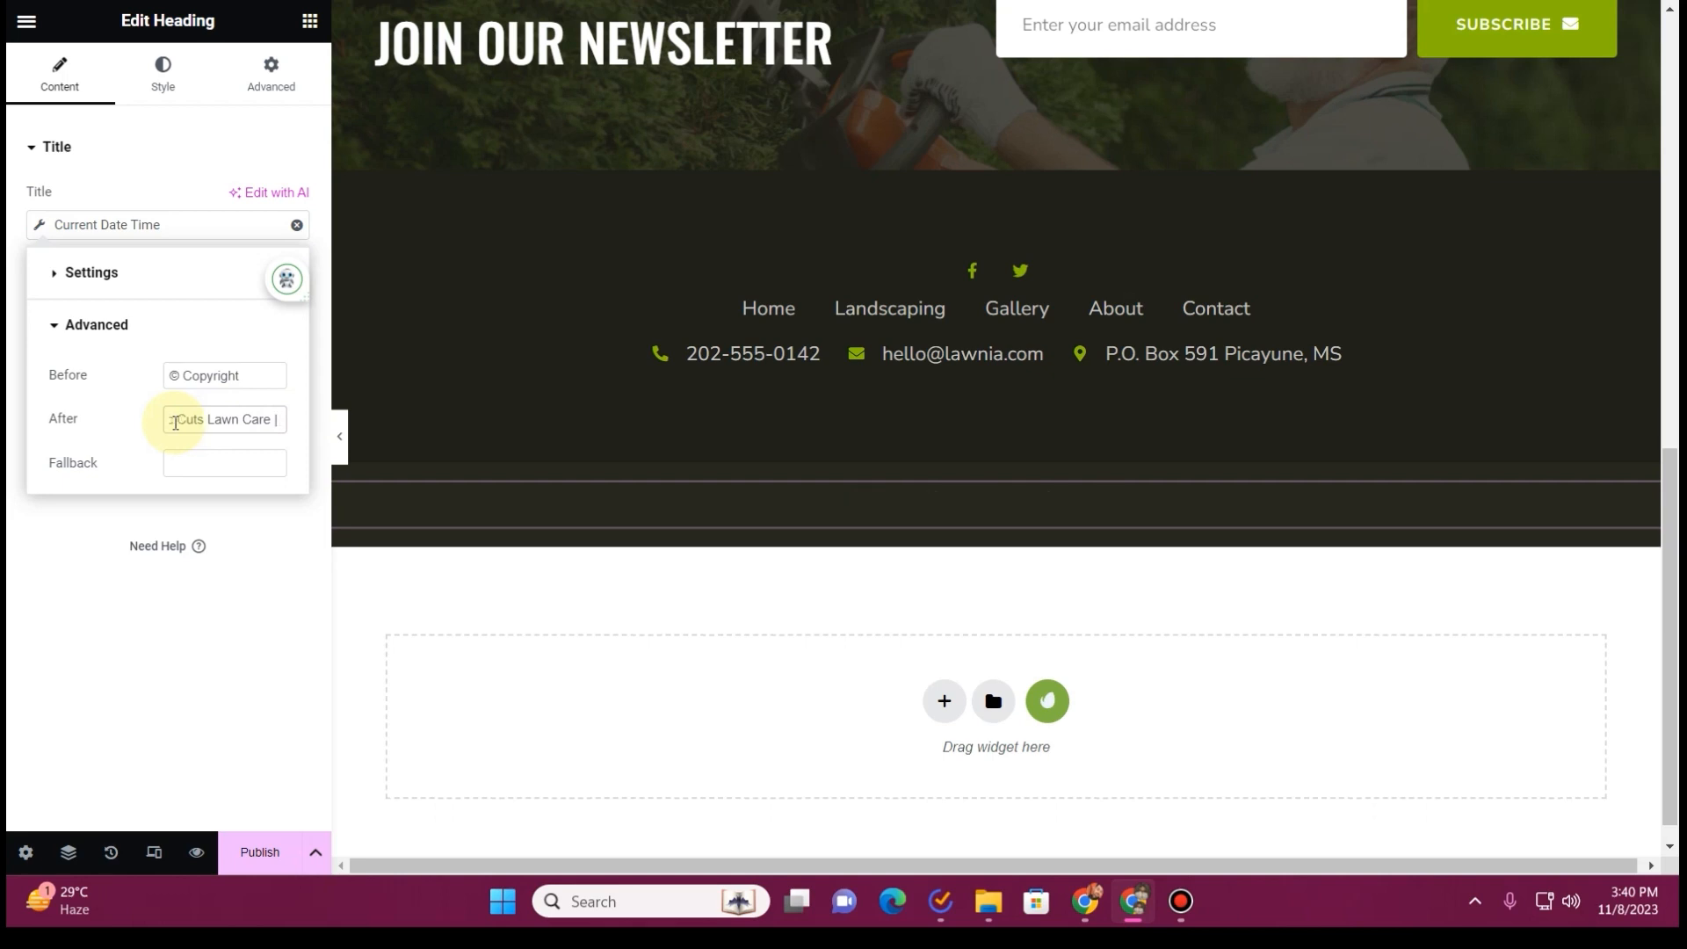
type(" | All rights reserved")
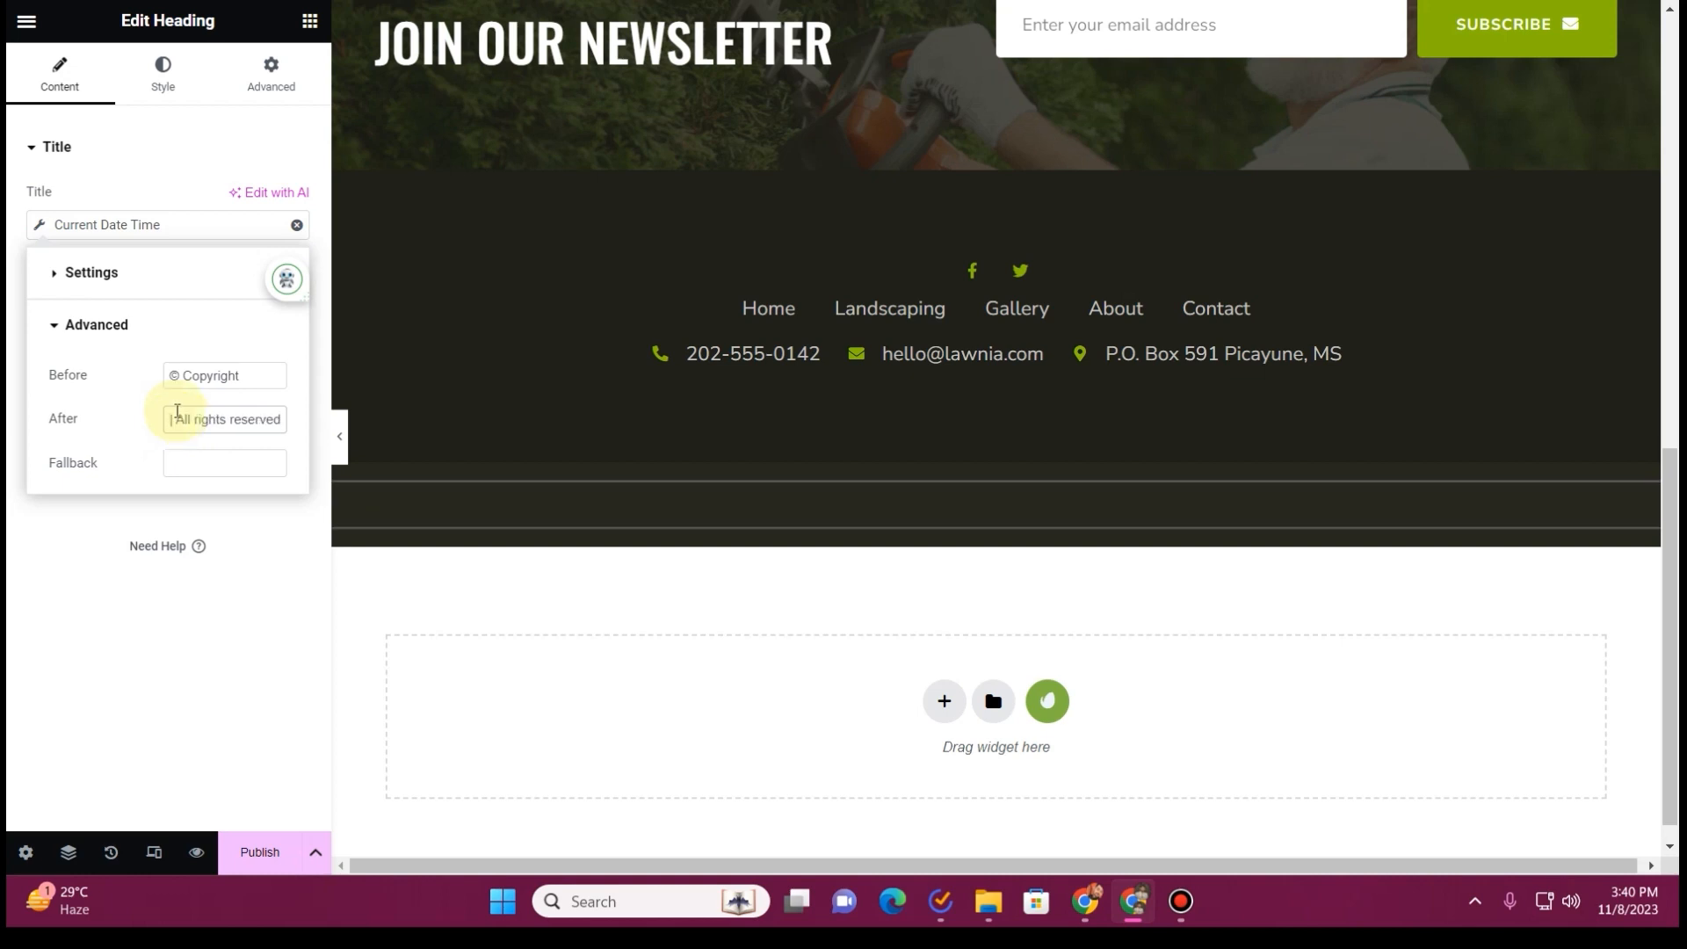
Set the copyright heading's padding to 0 on all sides
left_click(264, 78)
left_click(294, 309)
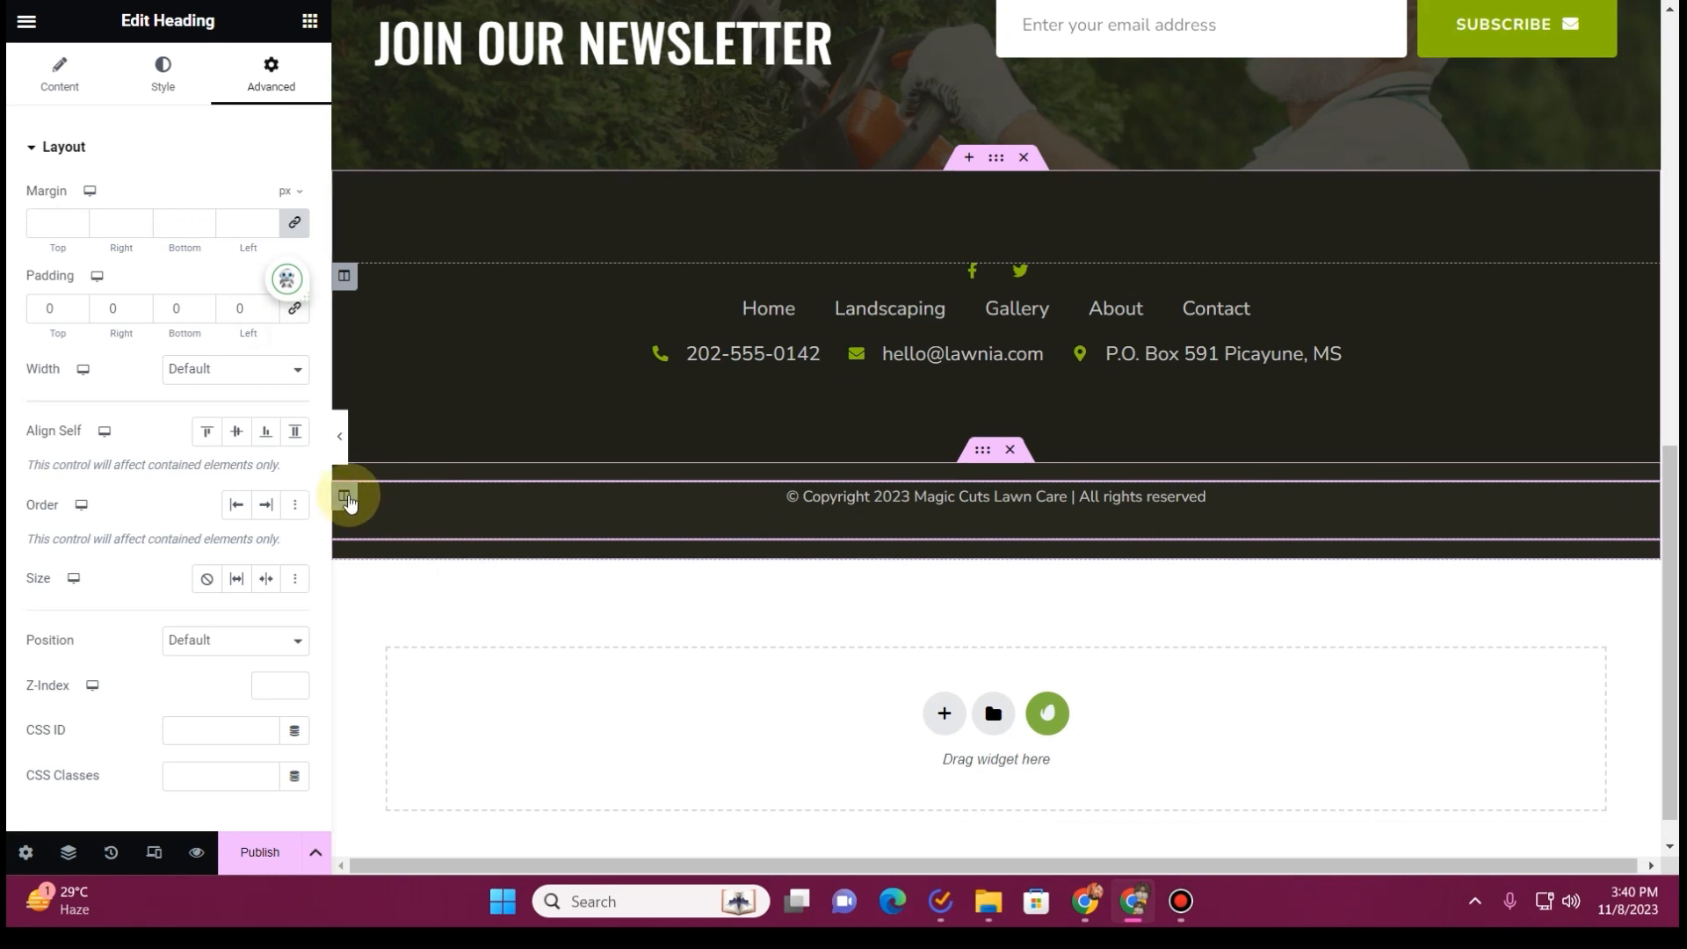
Set the margin and padding of the column holding the copyright line to 0 on all sides
left_click(345, 498)
left_click(266, 81)
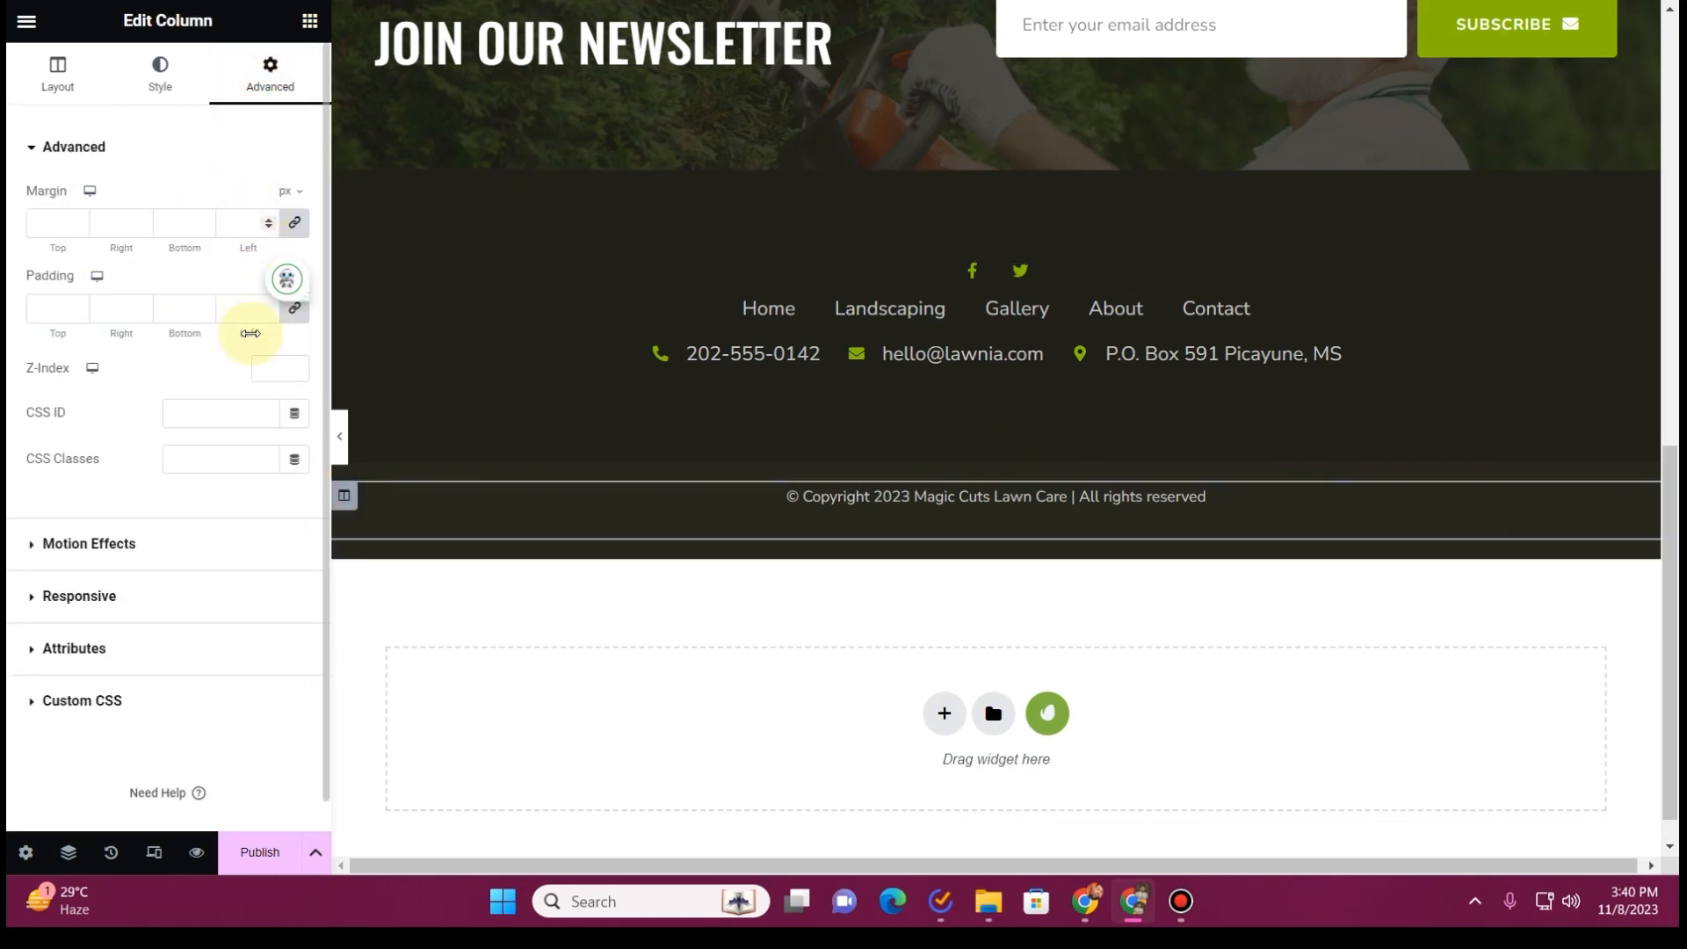
left_click(294, 308)
left_click(294, 223)
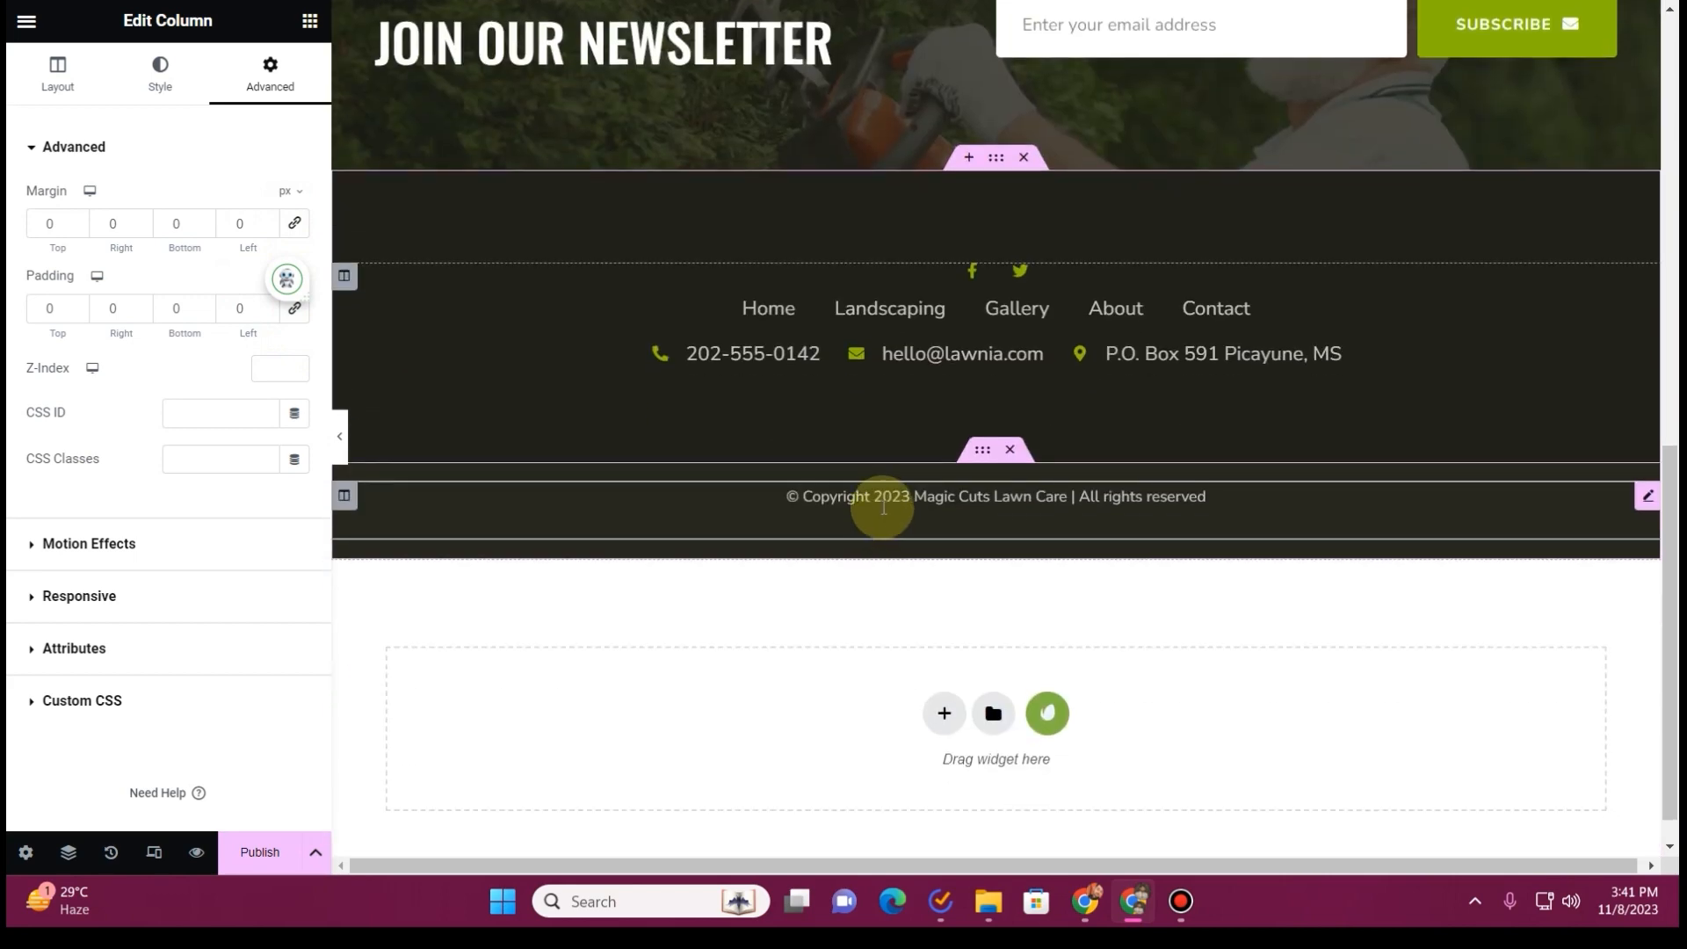
Delete the "Join Our Newsletter" email subscription section above the footer menu
scroll(867, 506, "up", 6)
scroll(859, 509, "down", 3)
scroll(910, 476, "up", 1)
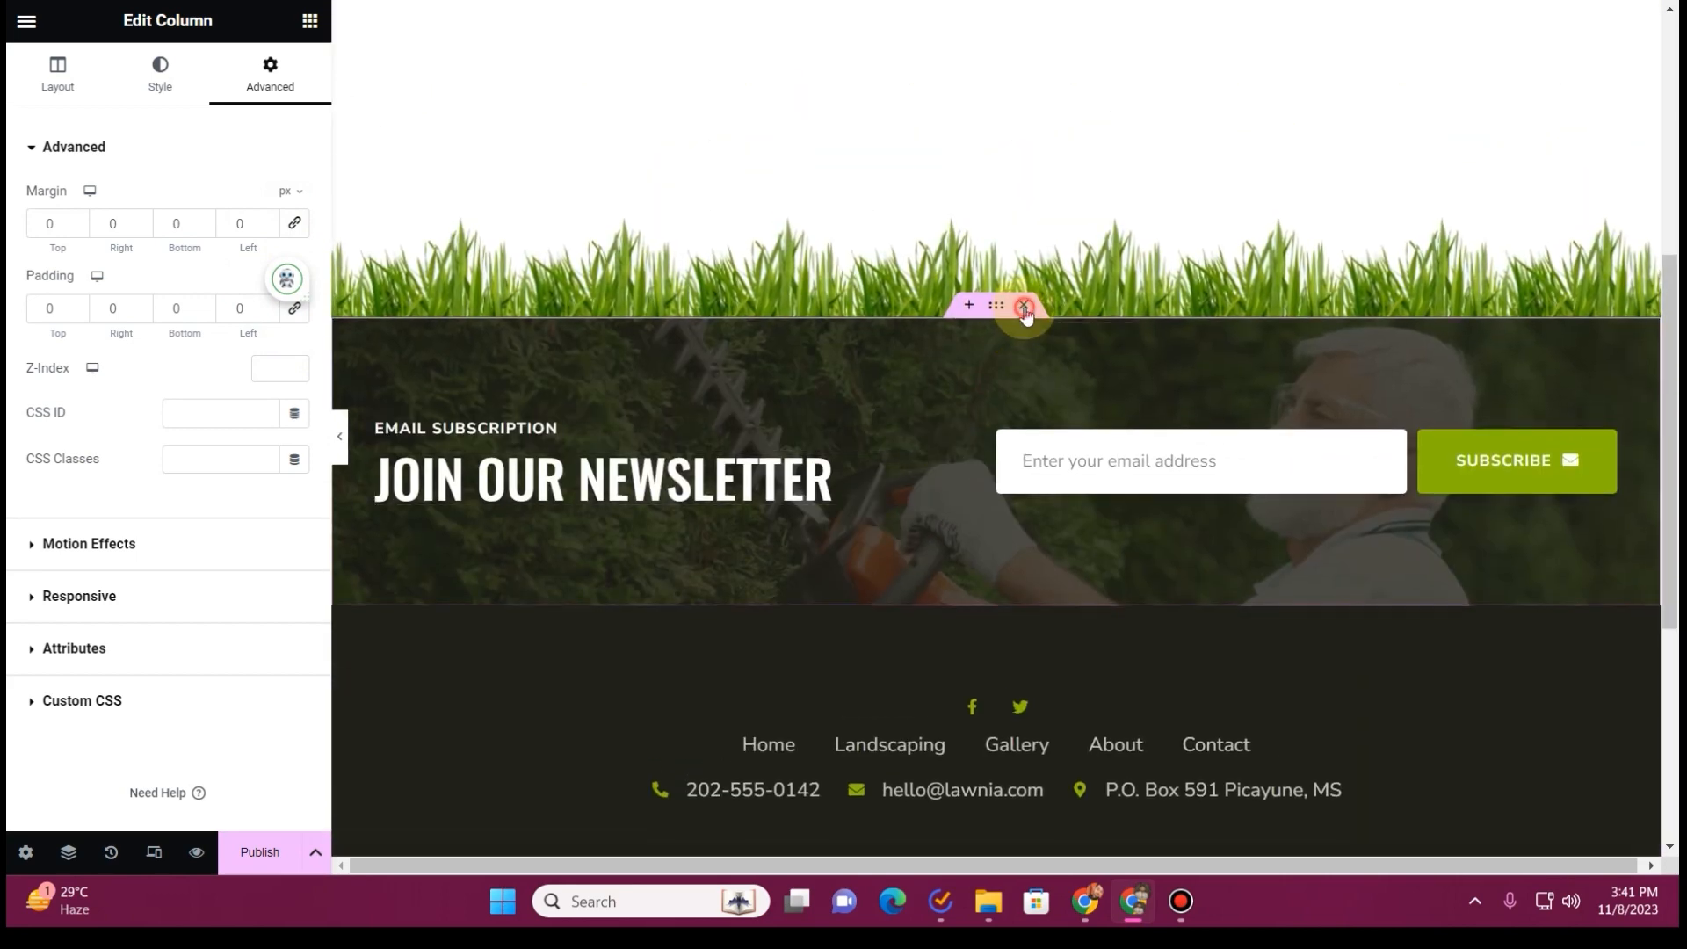
left_click(1025, 305)
scroll(675, 482, "down", 2)
scroll(675, 492, "down", 1)
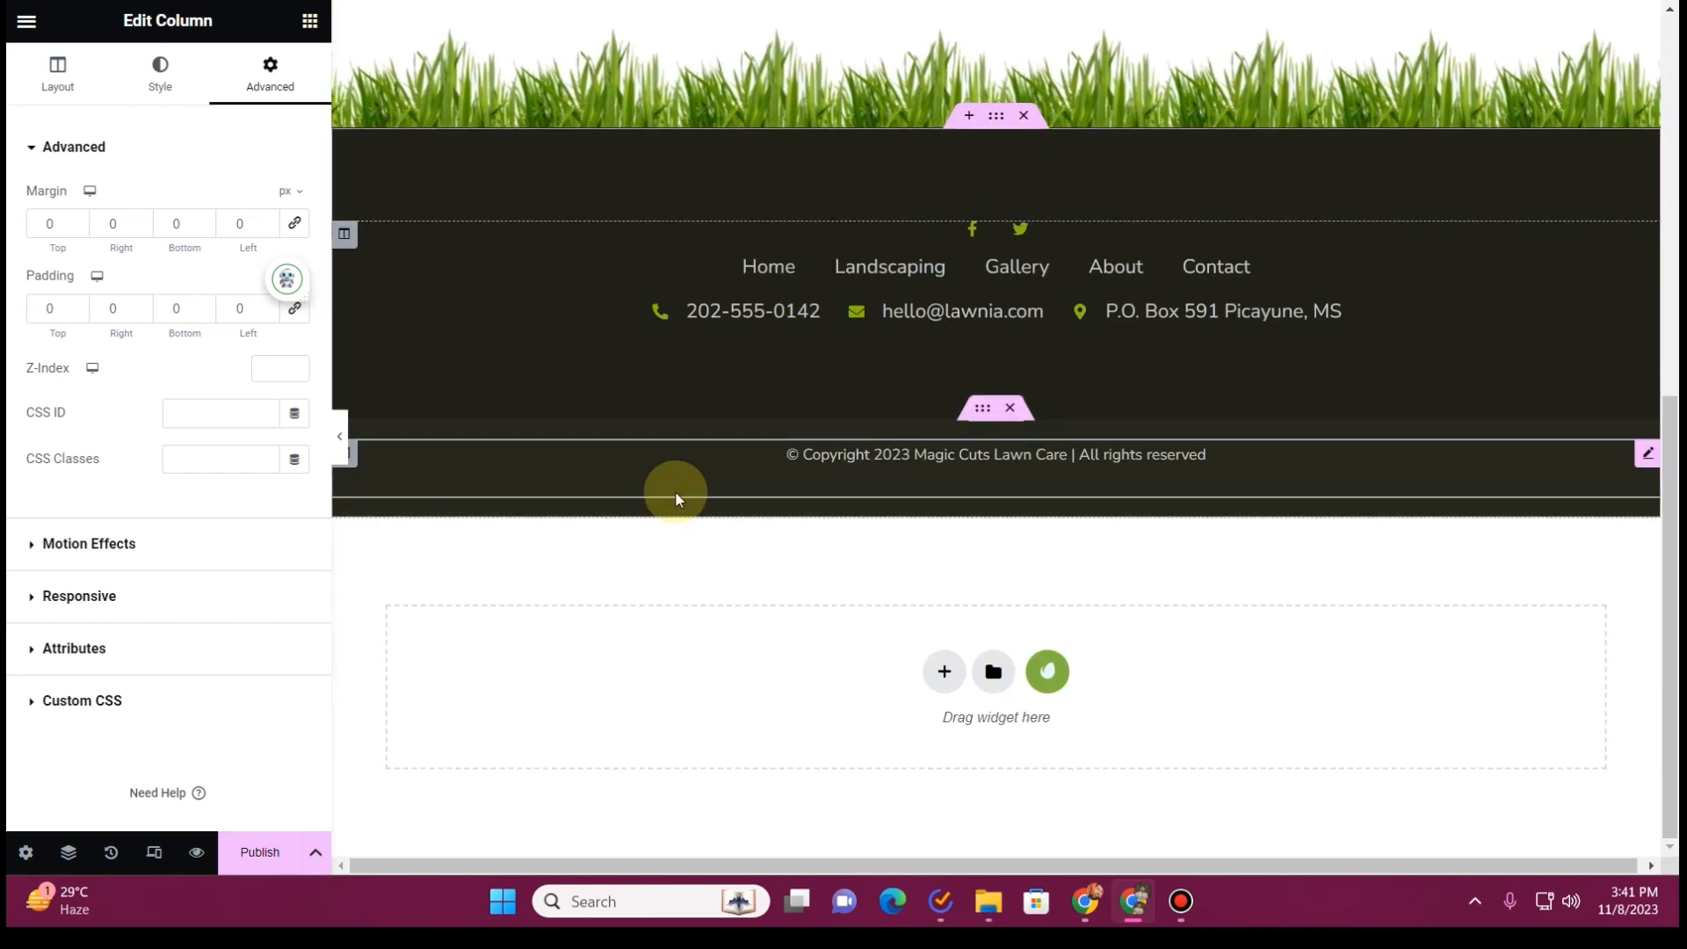
scroll(675, 493, "up", 8)
scroll(673, 501, "down", 8)
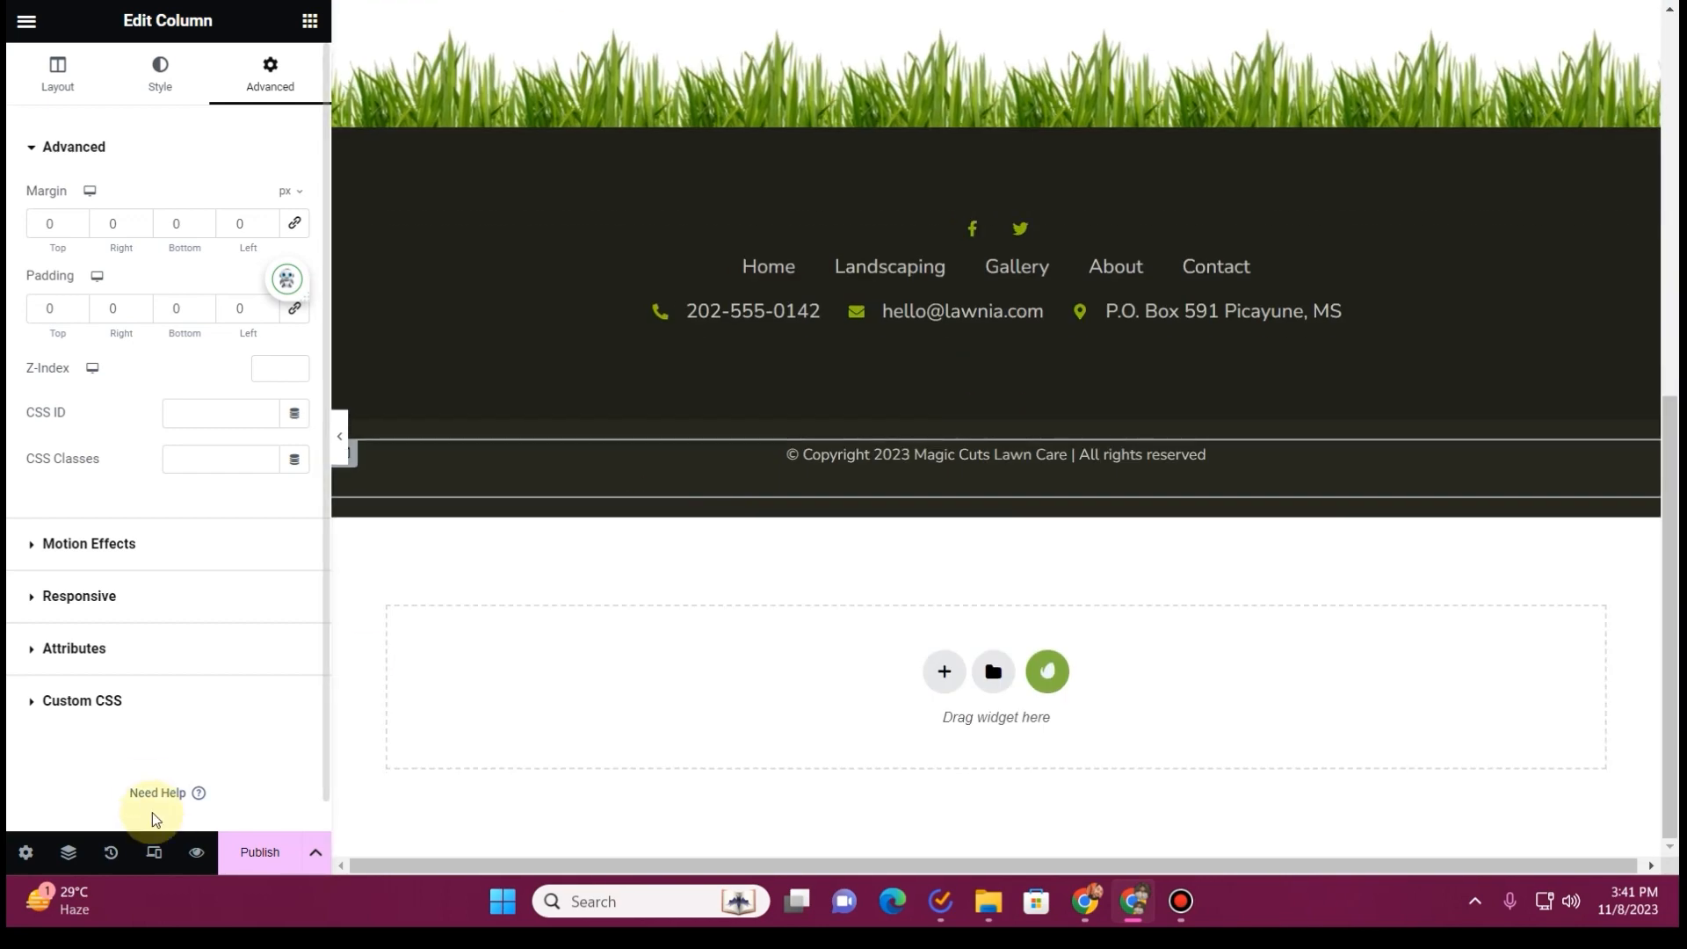
Switch to the mobile portrait preview and set the width of the inner column holding the footer menu to 100%
left_click(153, 852)
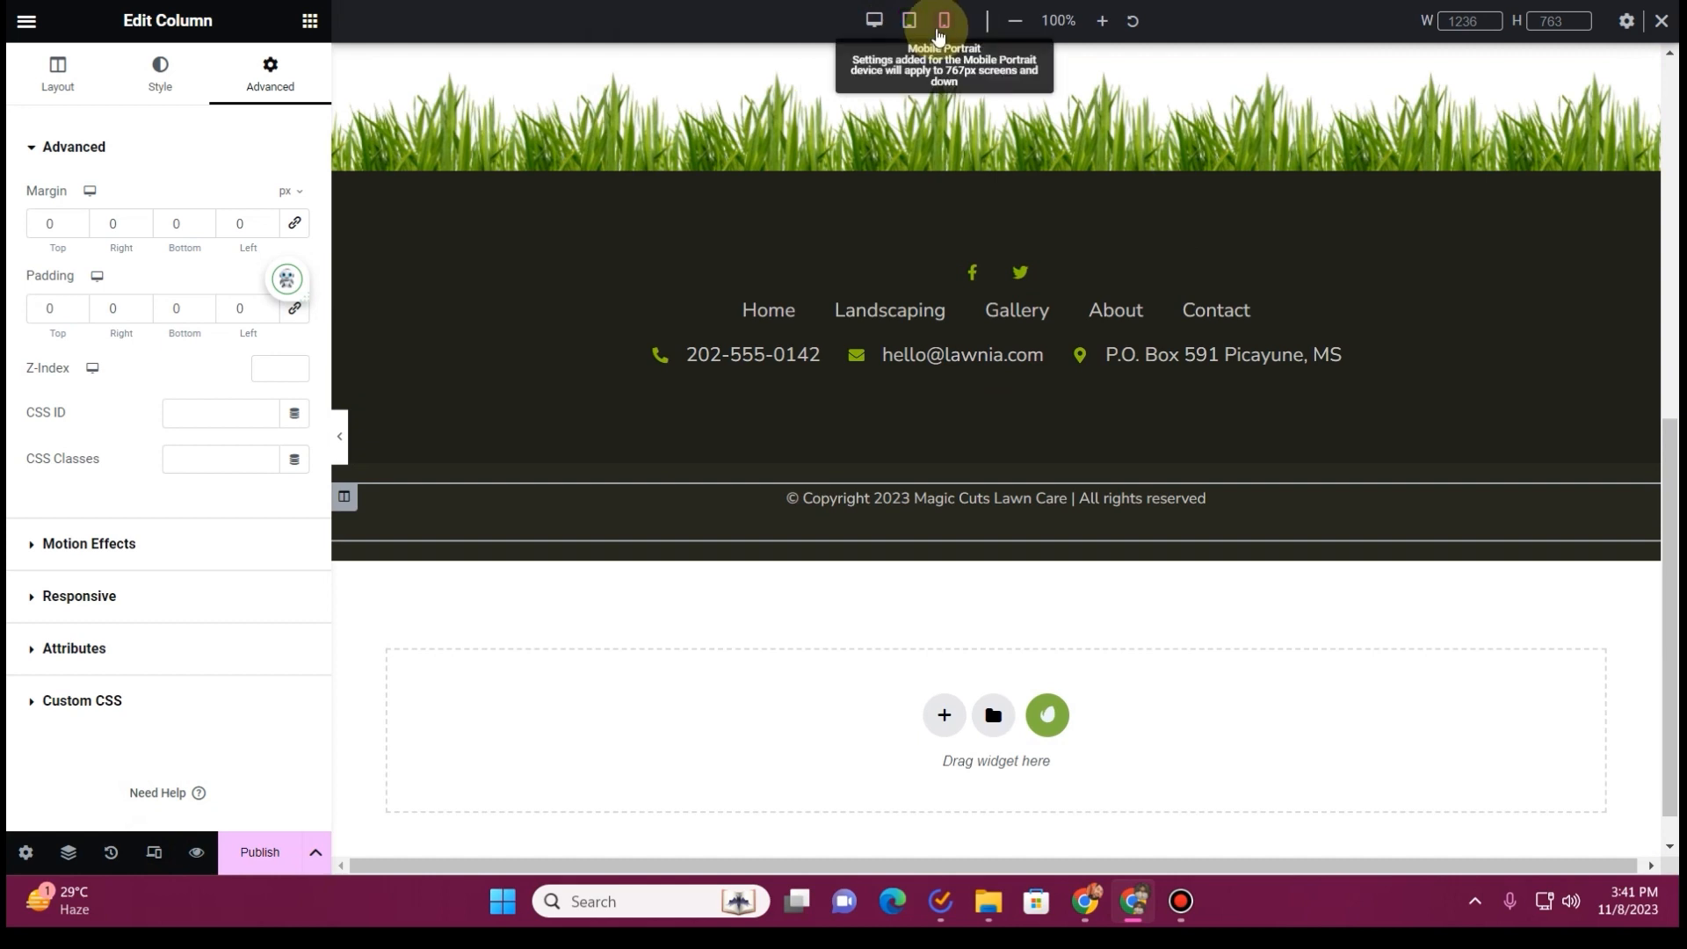
left_click(945, 24)
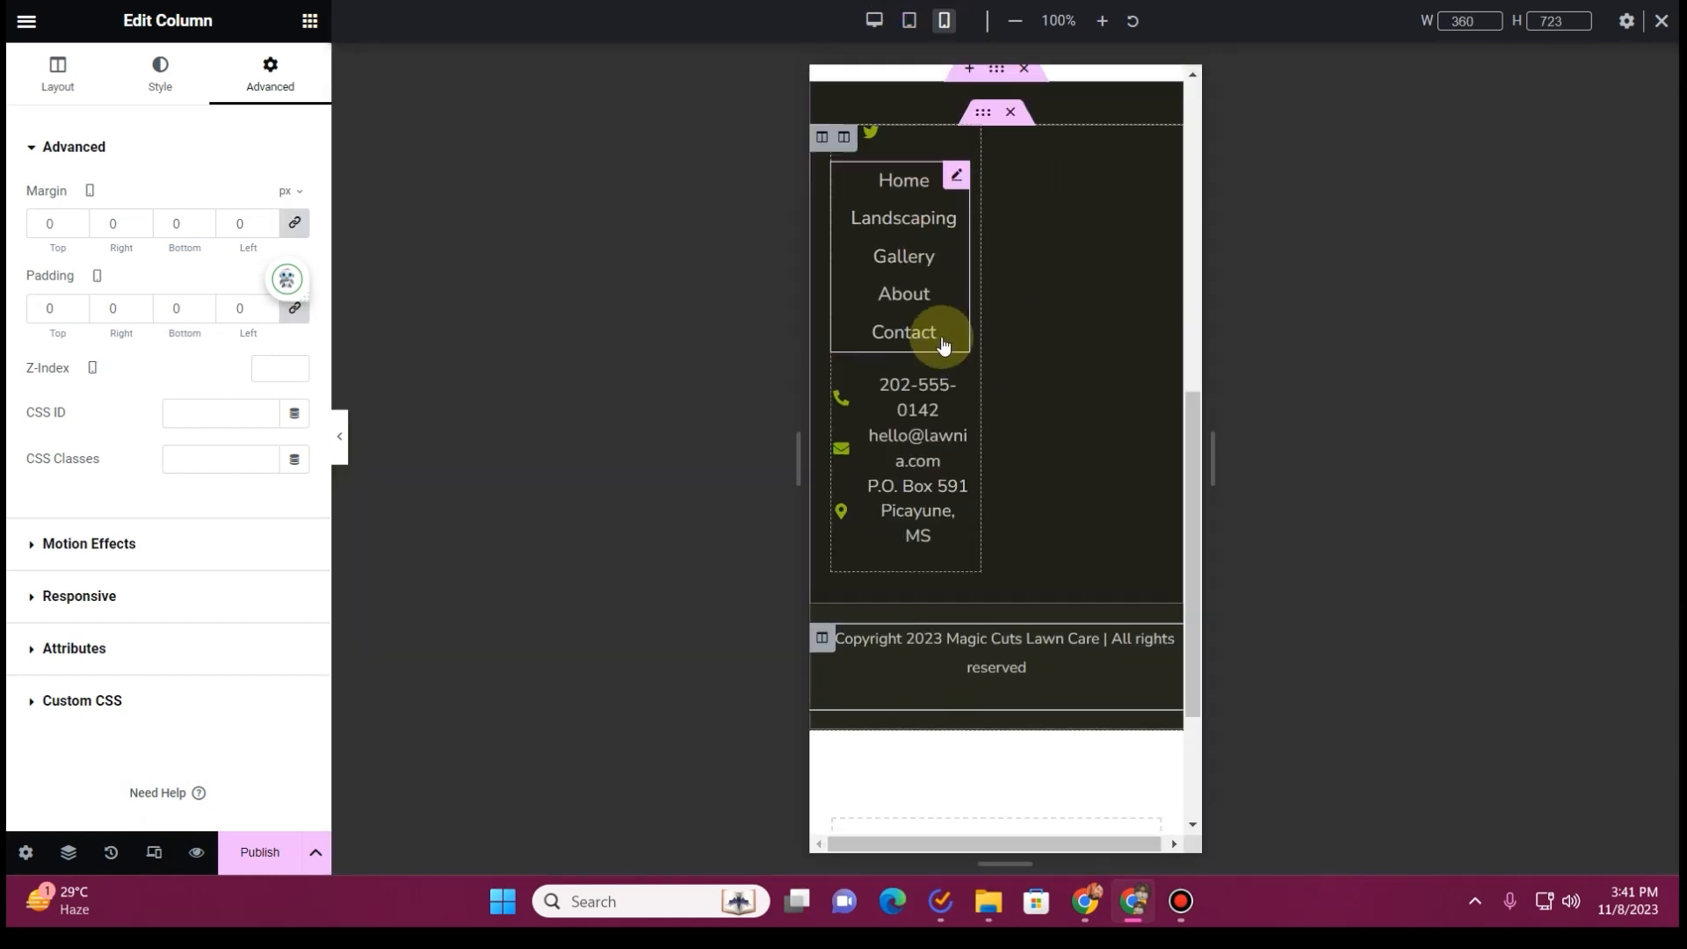
left_click(842, 141)
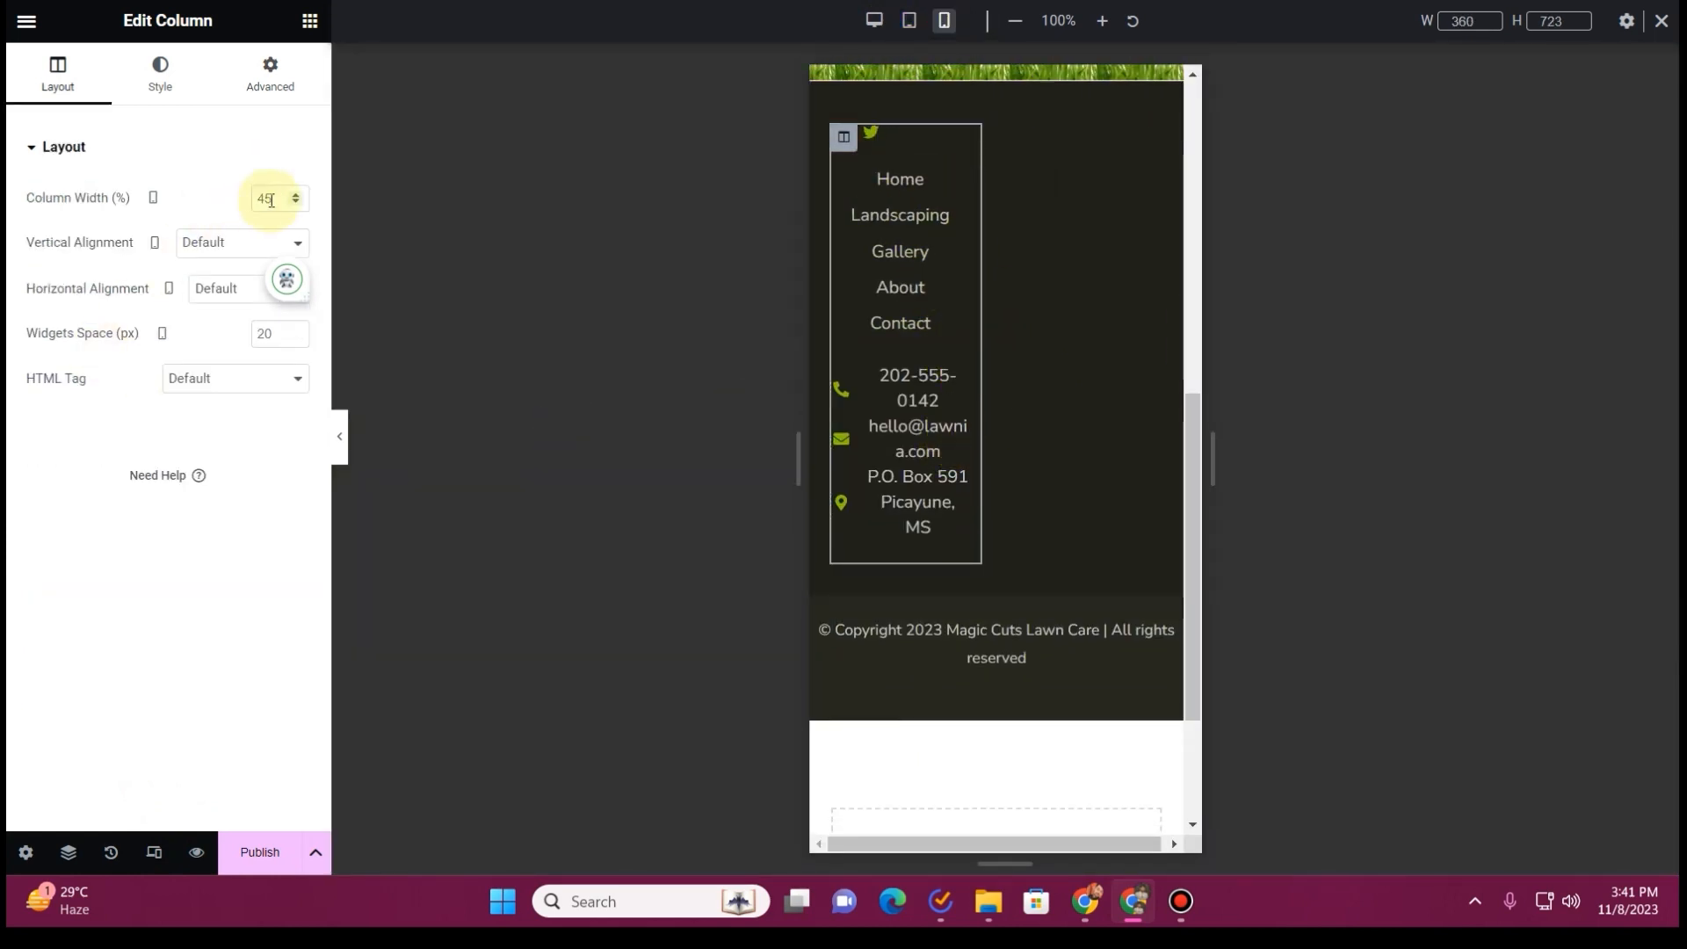
left_click(273, 199)
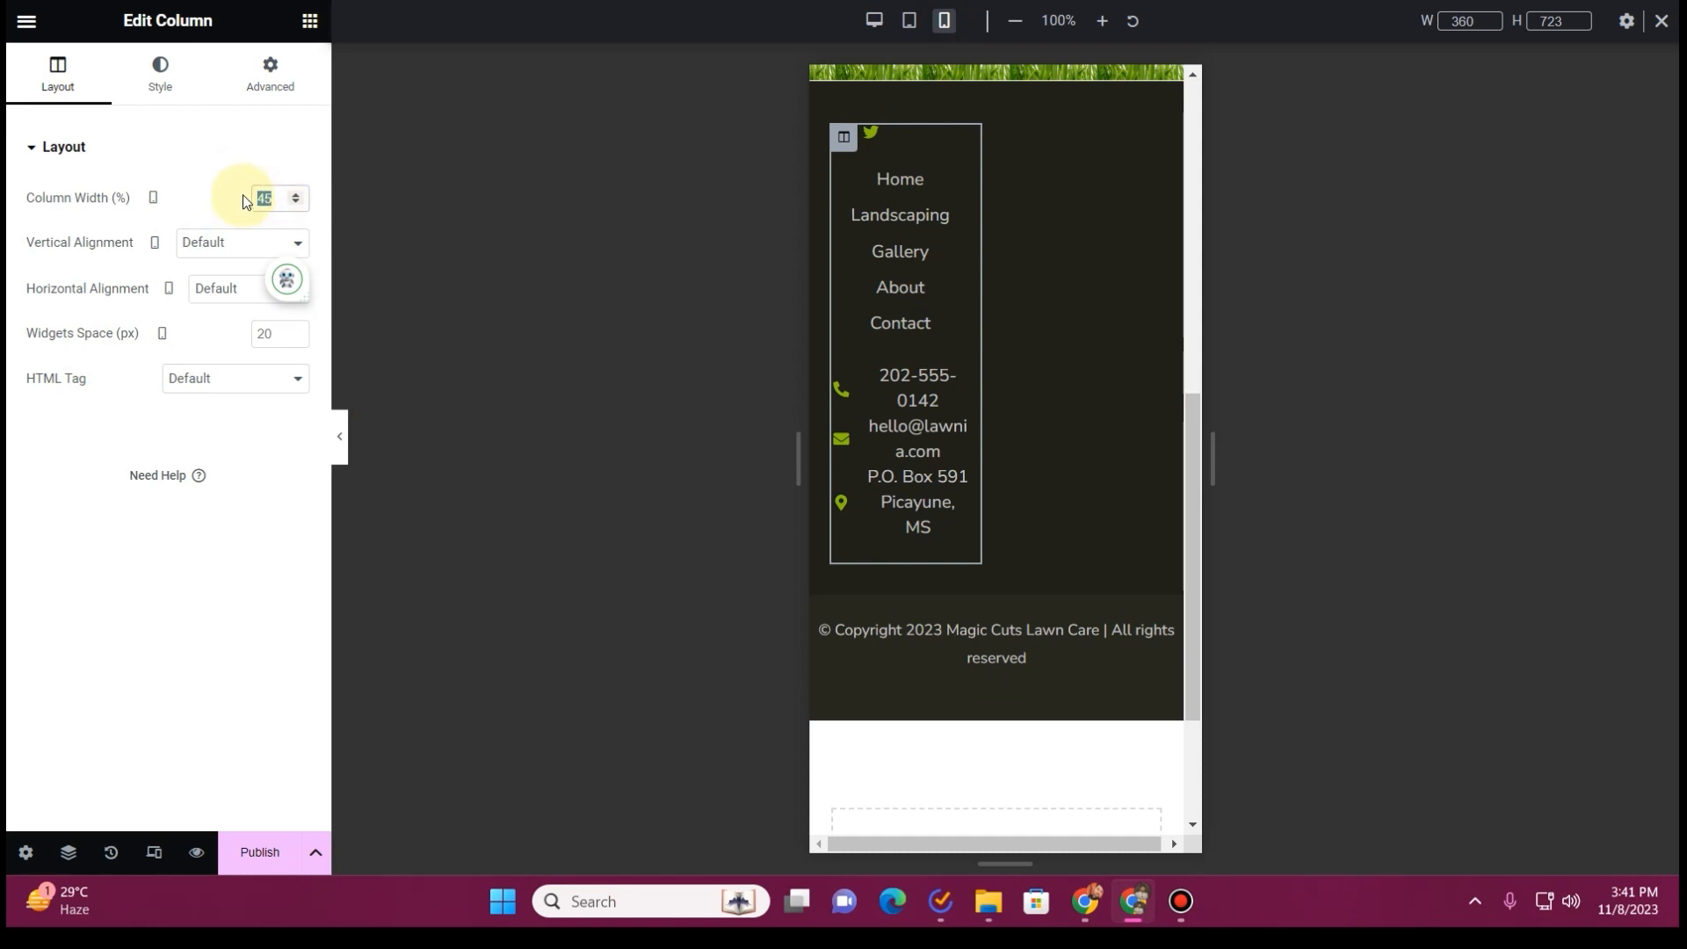
type("100")
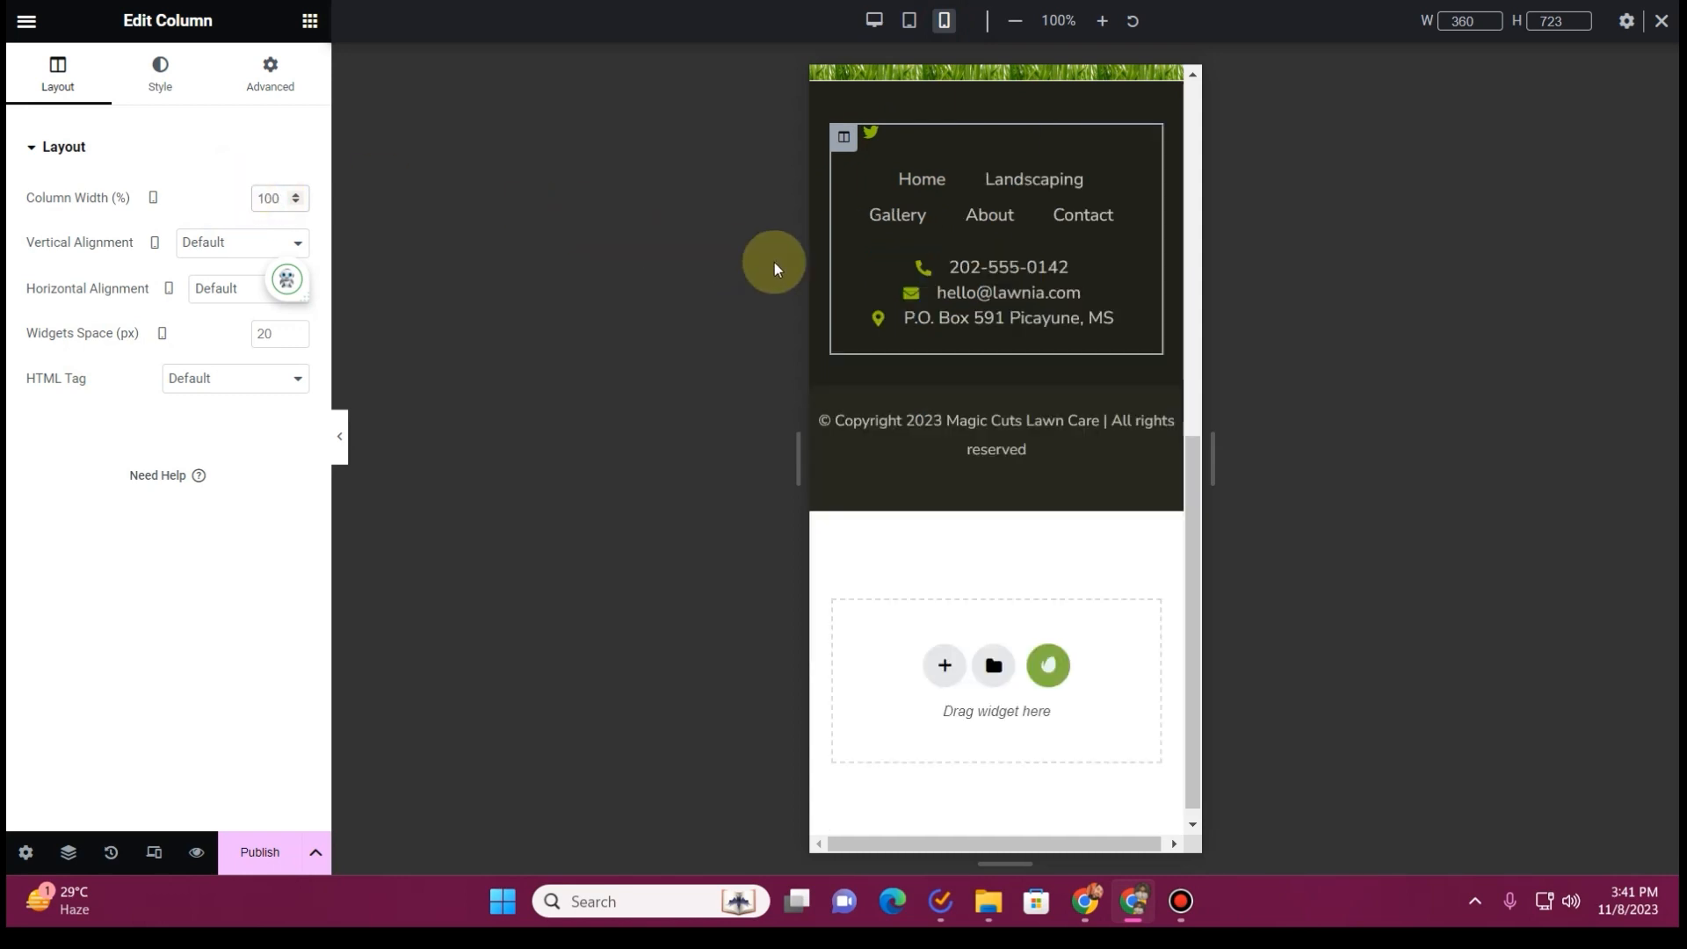
Set the inner footer column's horizontal alignment to Center for mobile so the social icons are centered
mouse_move(952, 181)
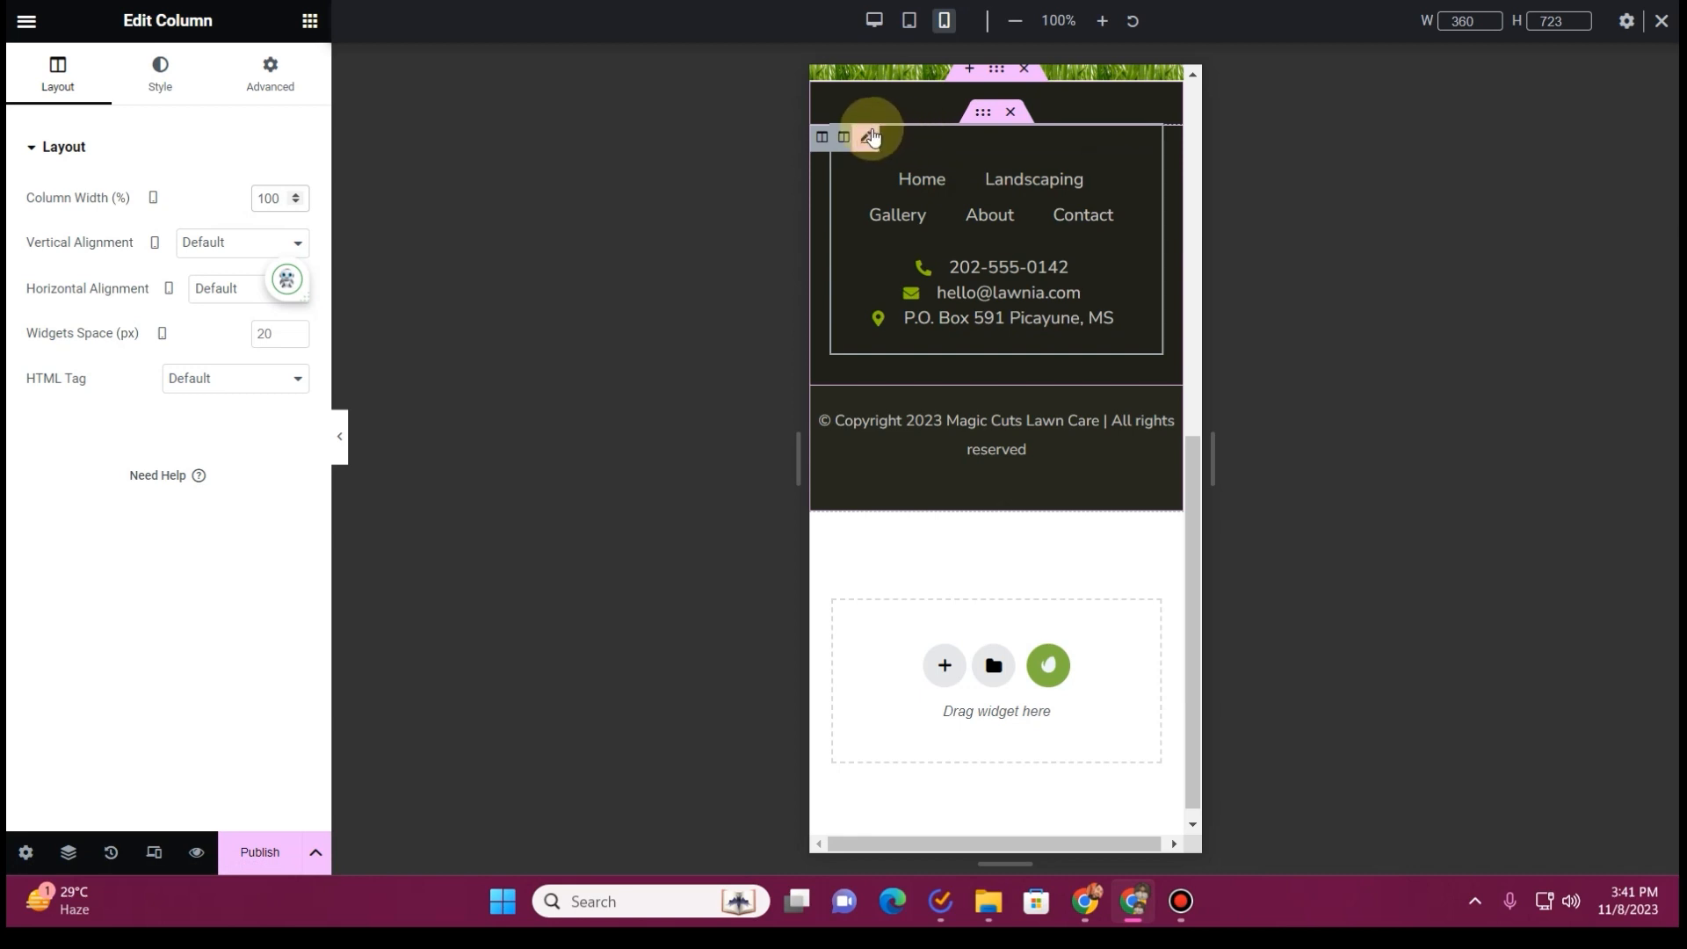
left_click(869, 133)
left_click(843, 141)
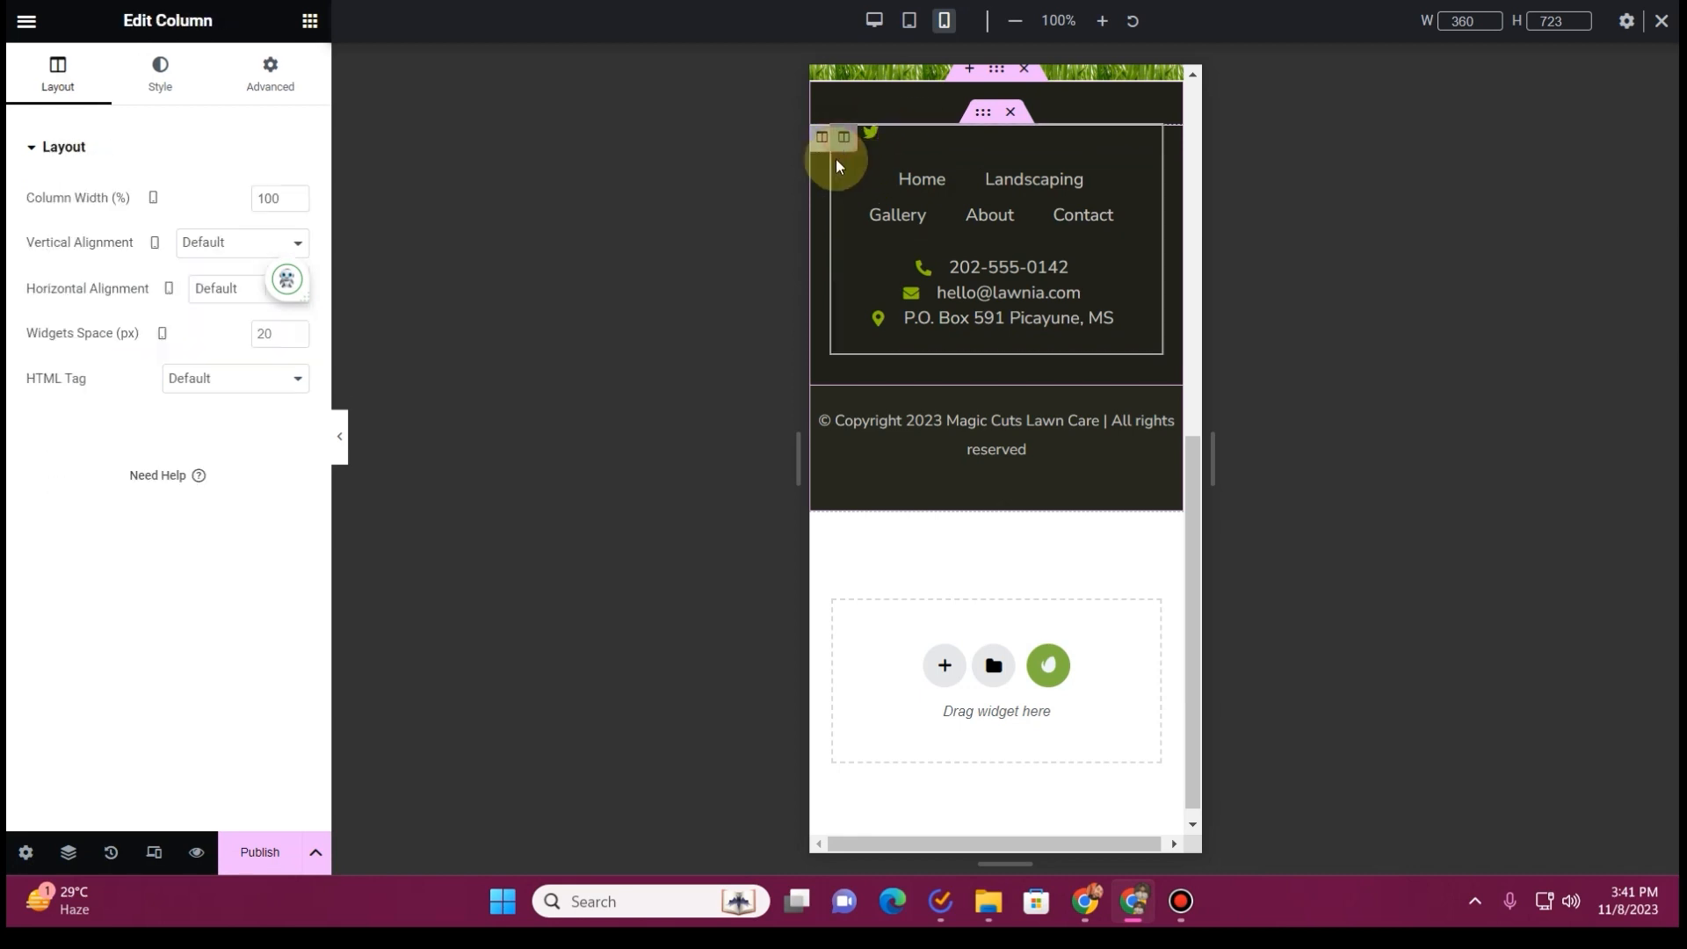
left_click(242, 242)
left_click(96, 273)
left_click(219, 290)
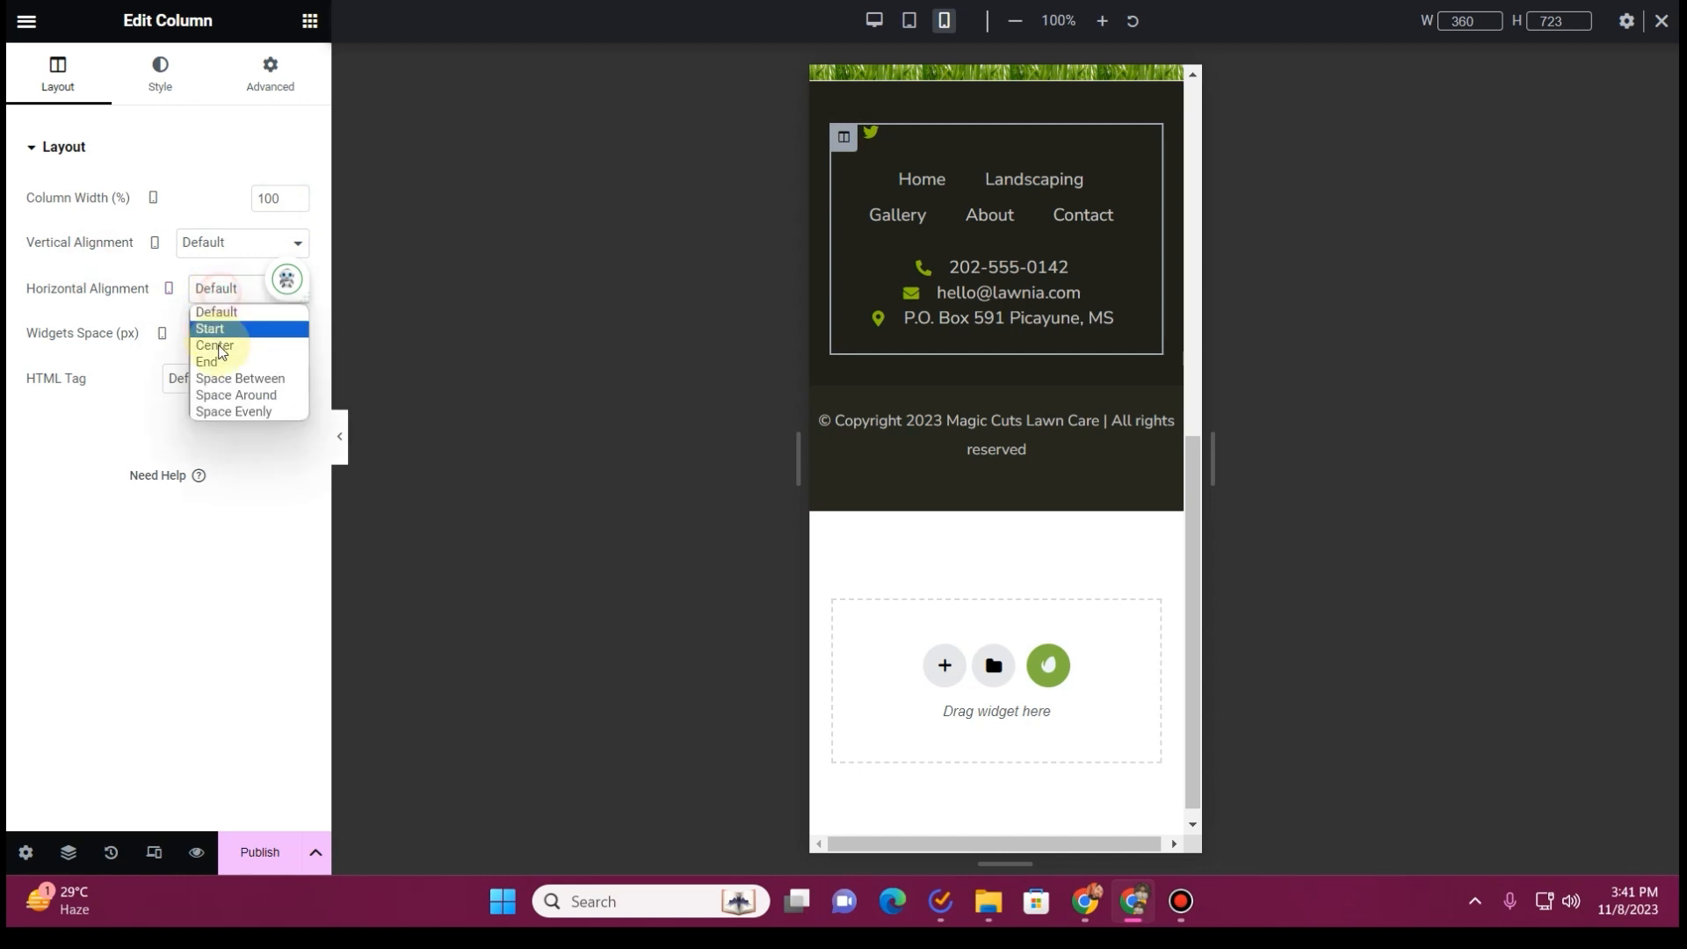
left_click(211, 341)
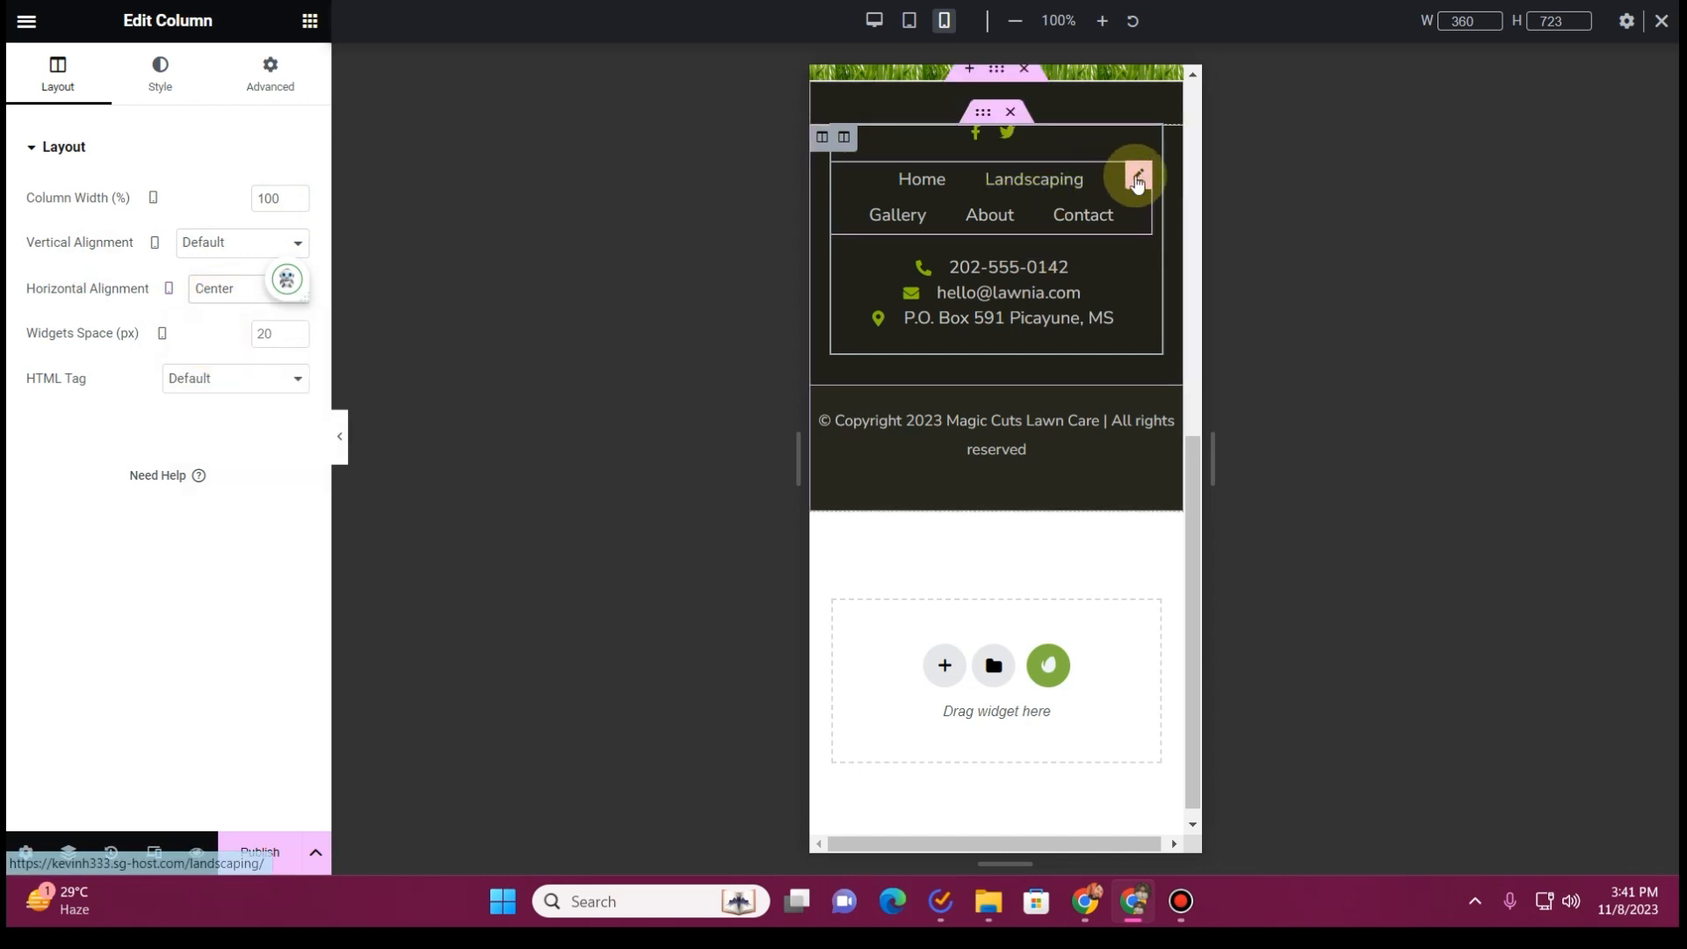
Reduce the footer menu's horizontal padding to 15 px on mobile
left_click(1130, 173)
left_click(180, 92)
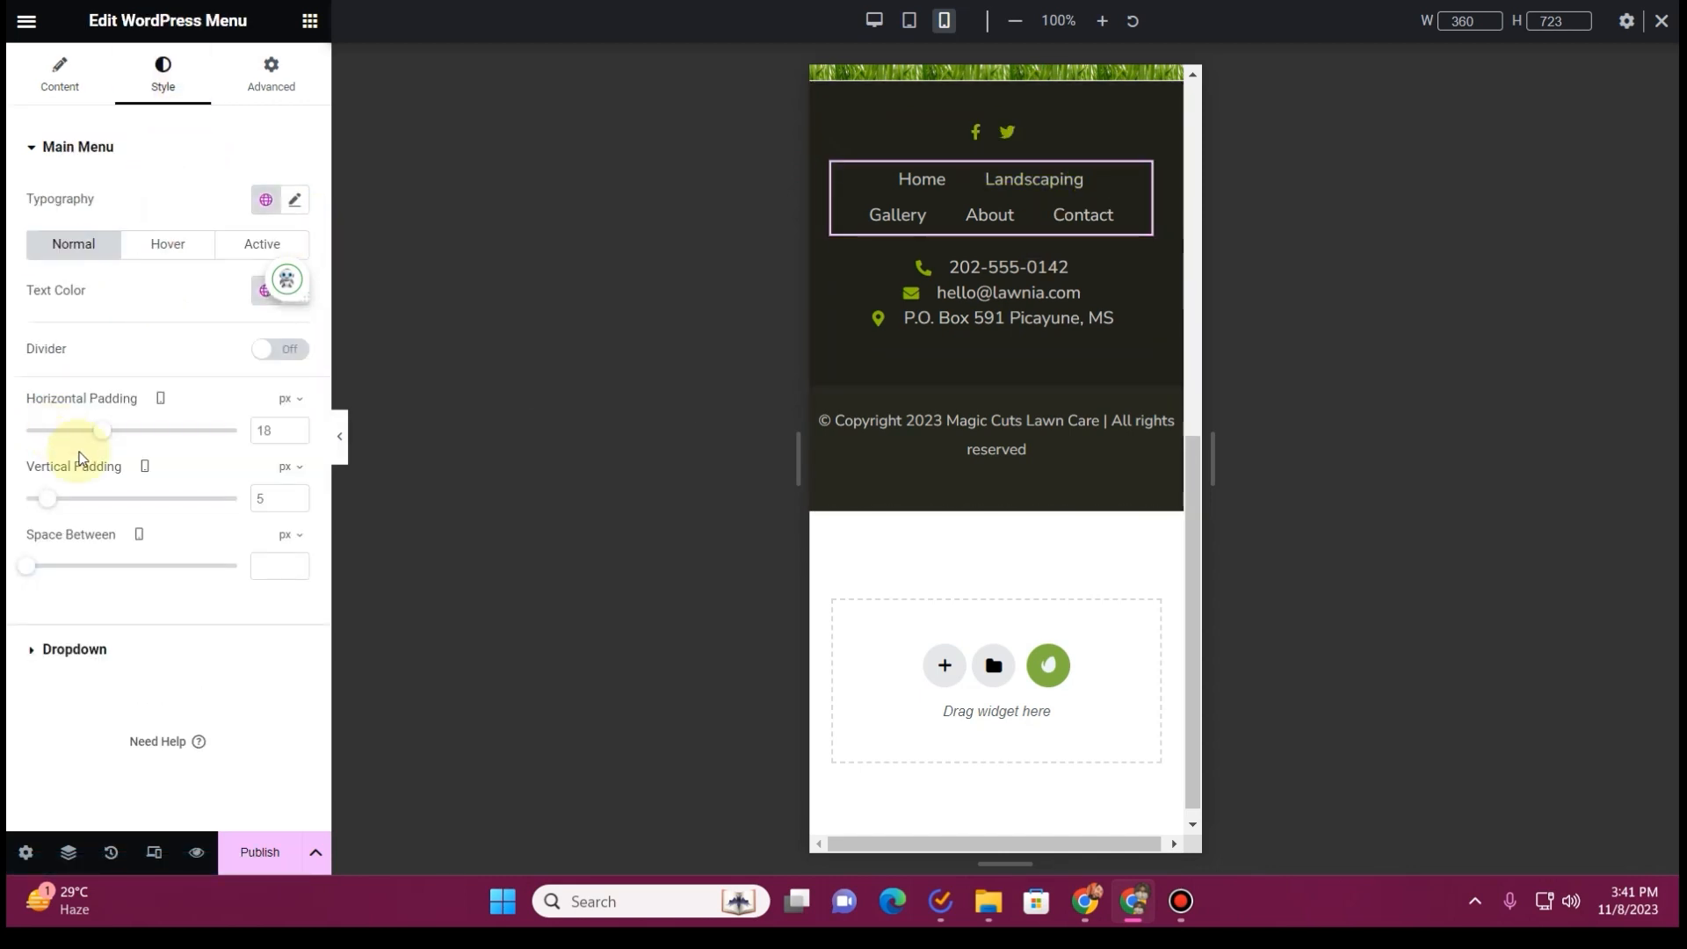
mouse_move(106, 433)
left_mouse_down()
mouse_move(61, 430)
mouse_move(97, 430)
left_mouse_up()
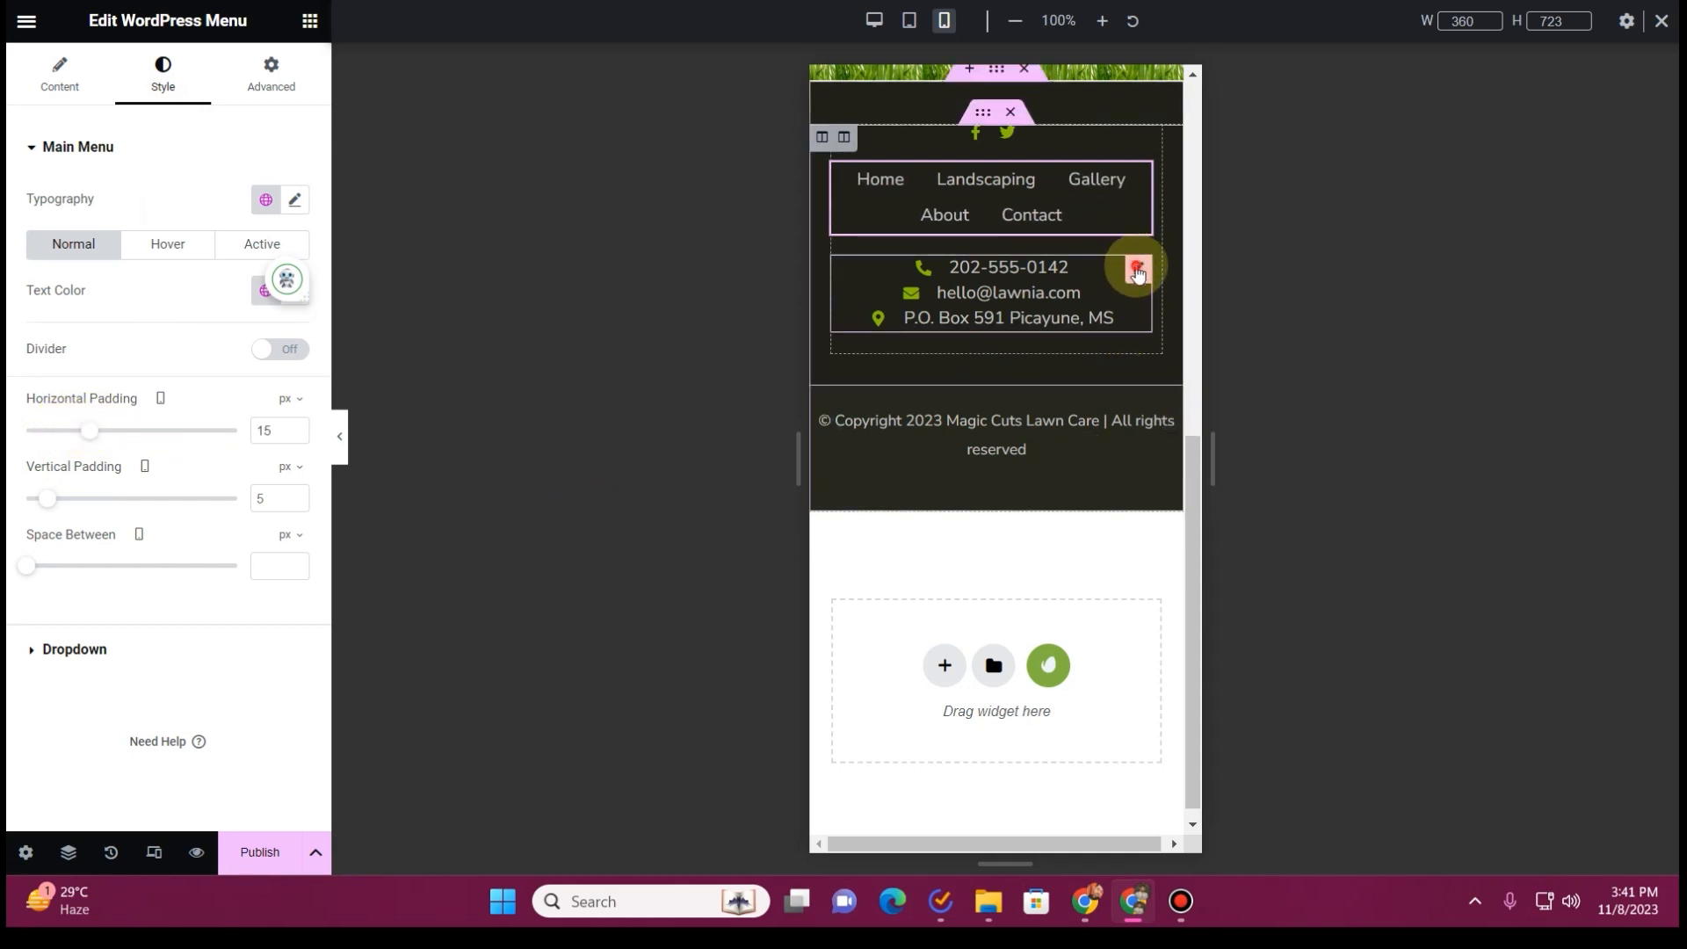
Align the contact icon list to the left on mobile and reduce the gap between its icons and text
left_click(1137, 270)
left_click(236, 267)
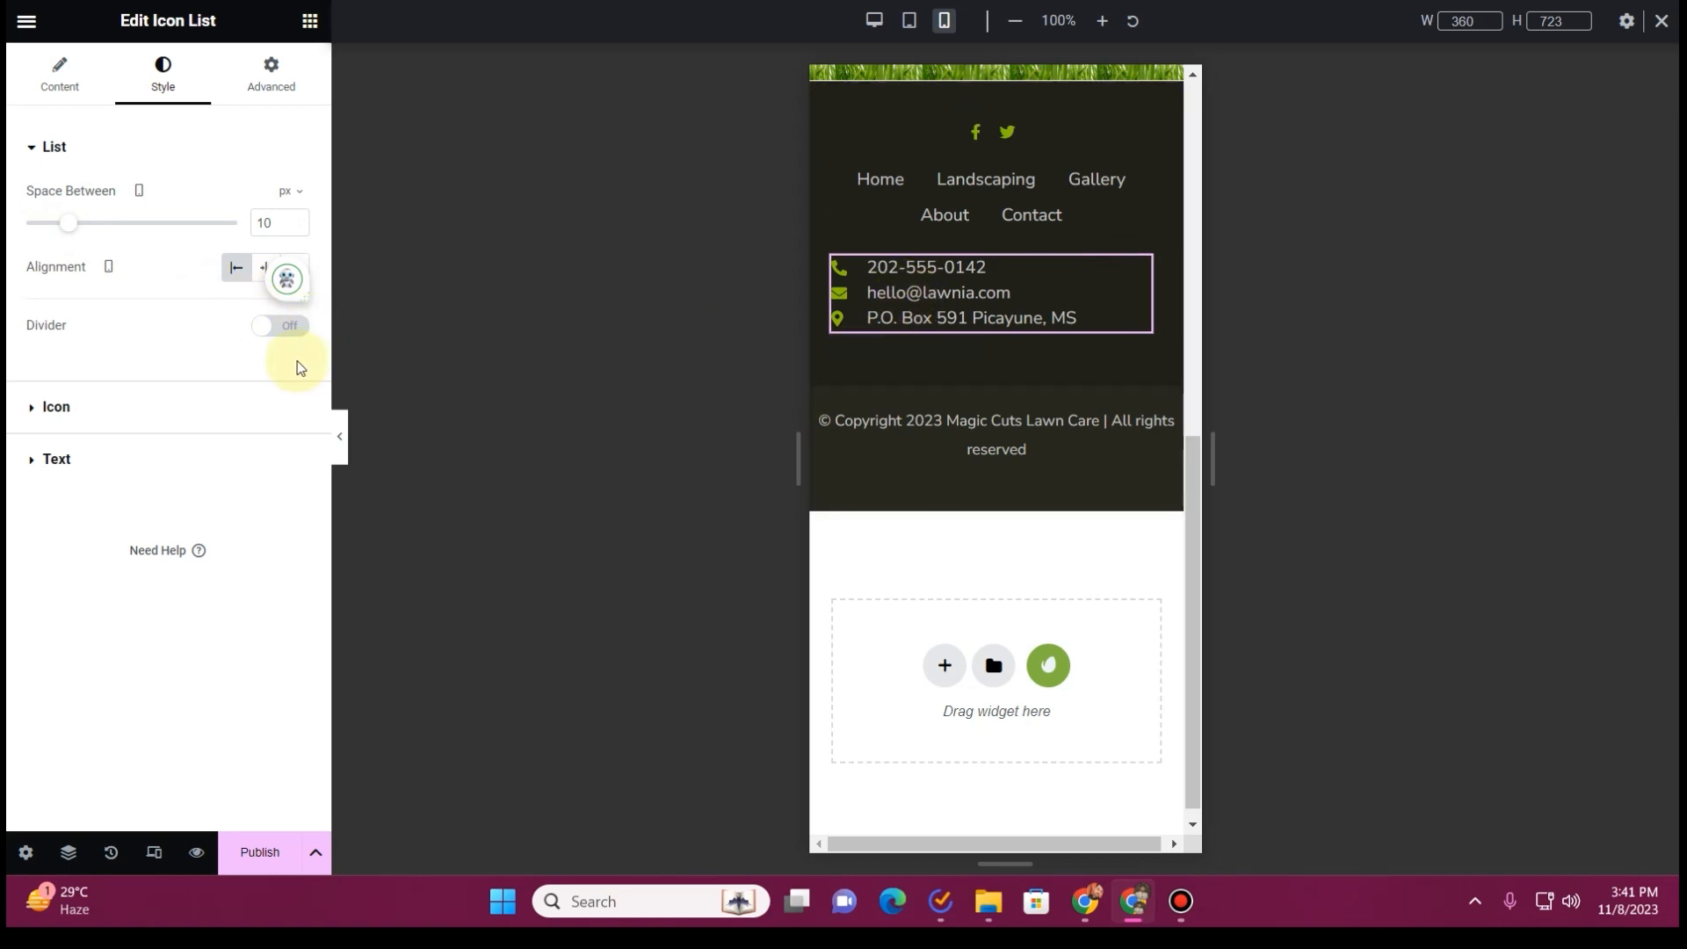
left_click(74, 225)
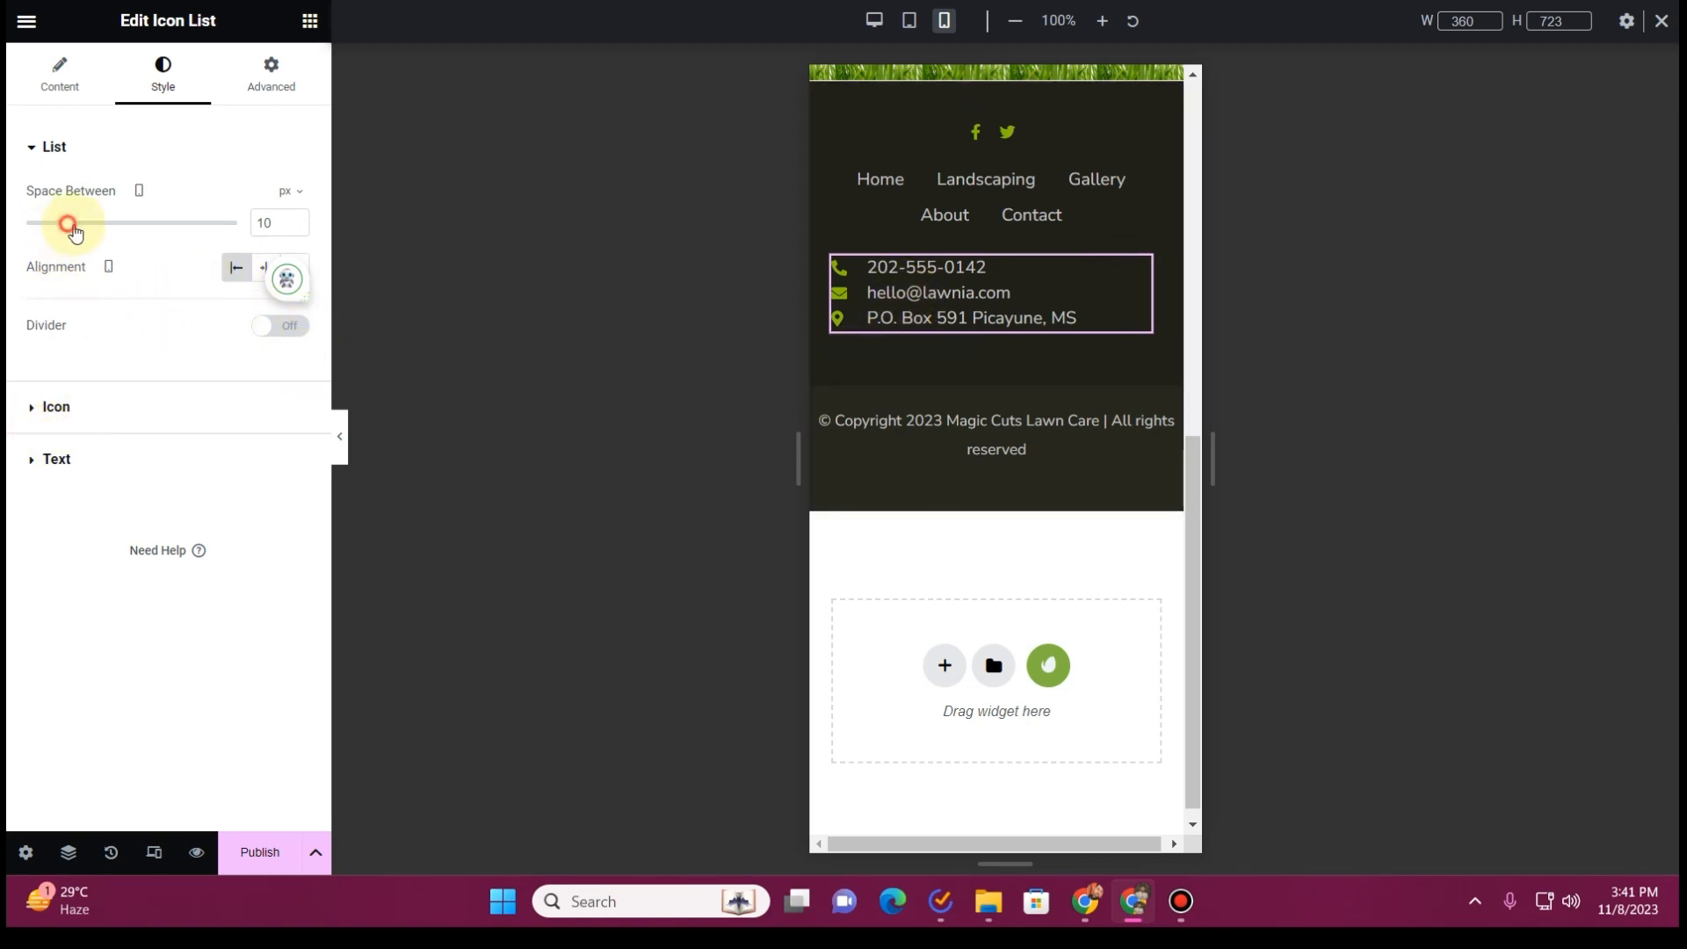
left_click(59, 81)
left_click(184, 60)
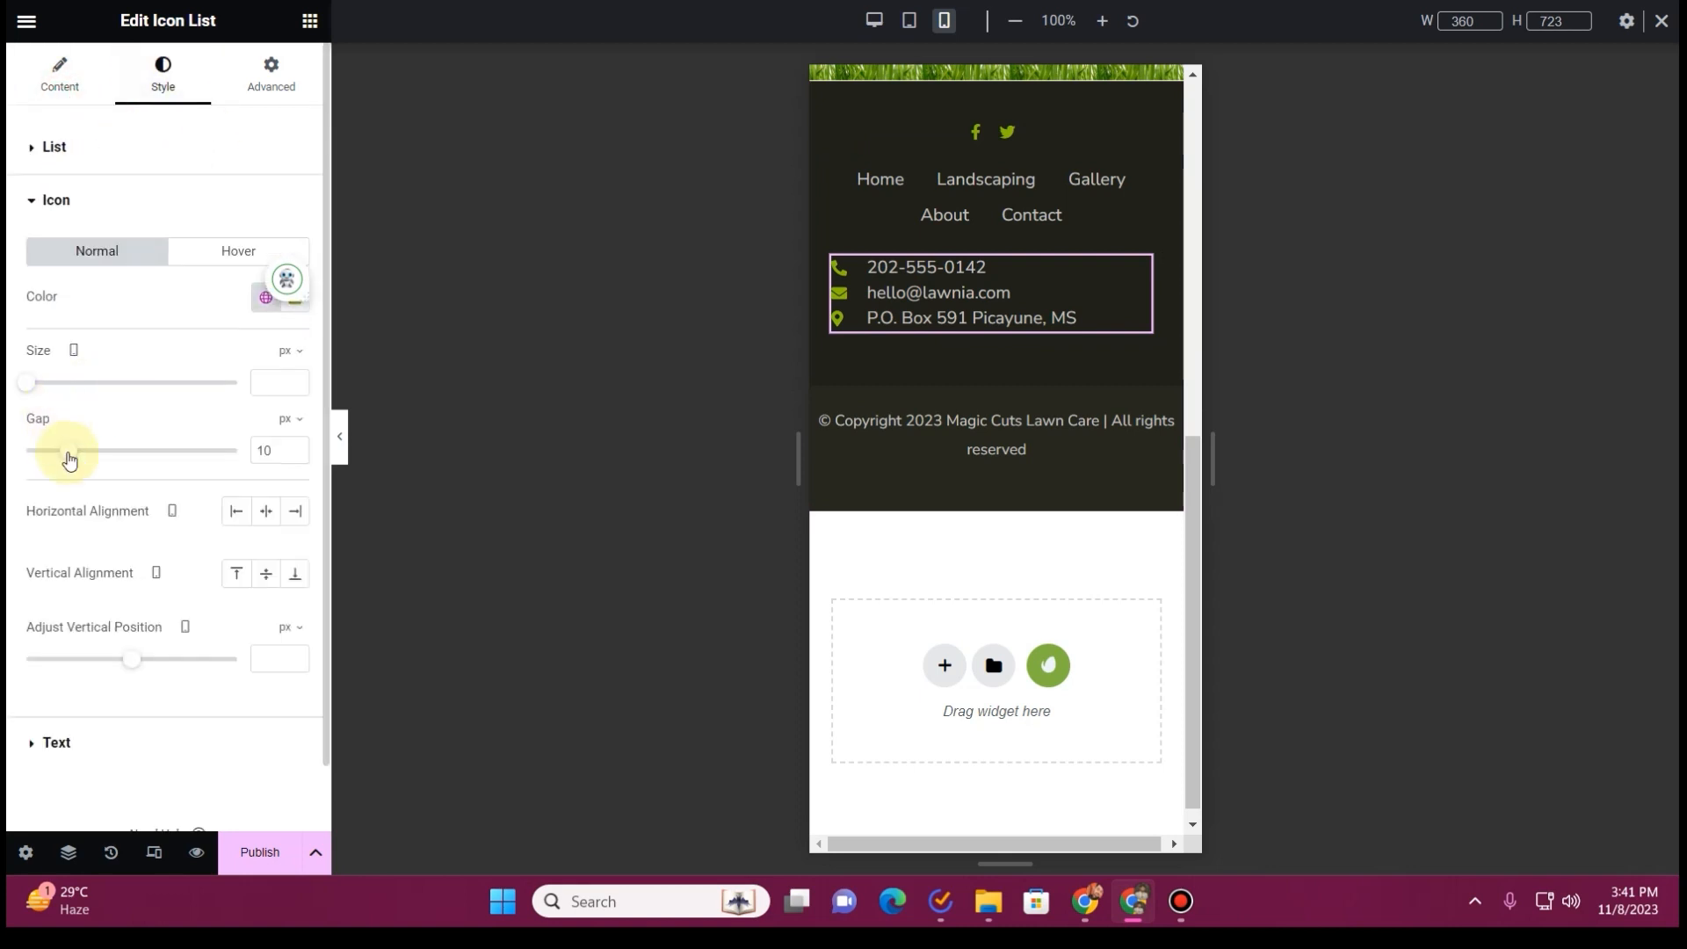
left_click_drag(76, 454, 53, 453)
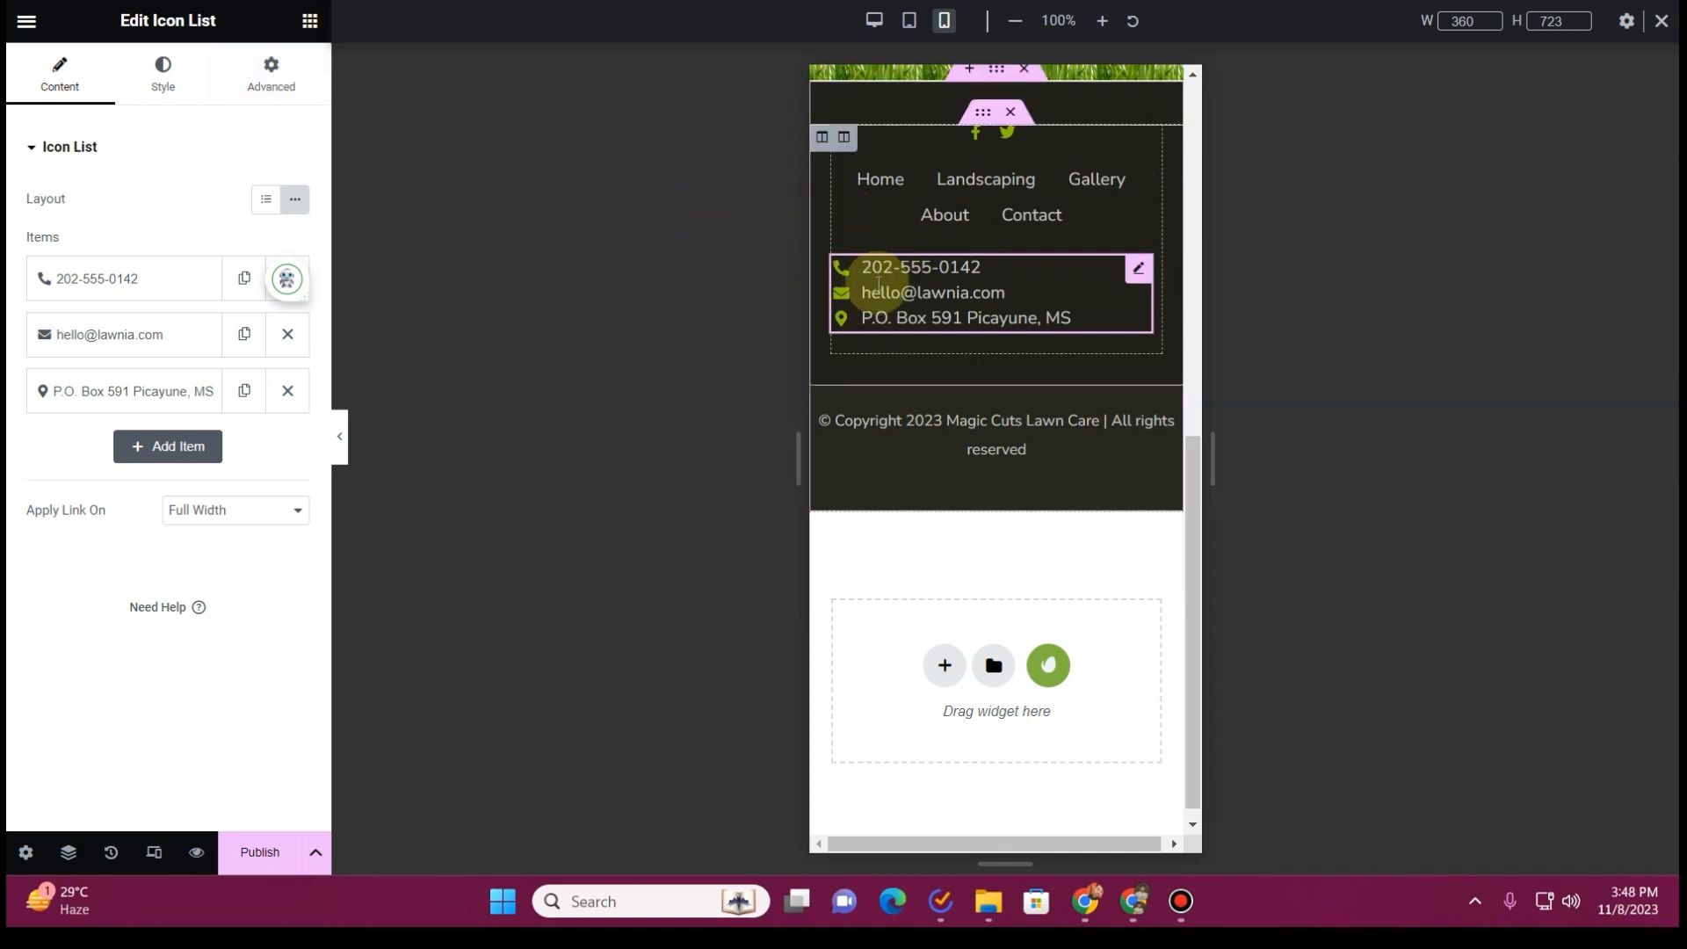
Hide the contact icon list on mobile portrait and preview the footer without the editing controls
left_click(271, 79)
scroll(114, 598, "down", 6)
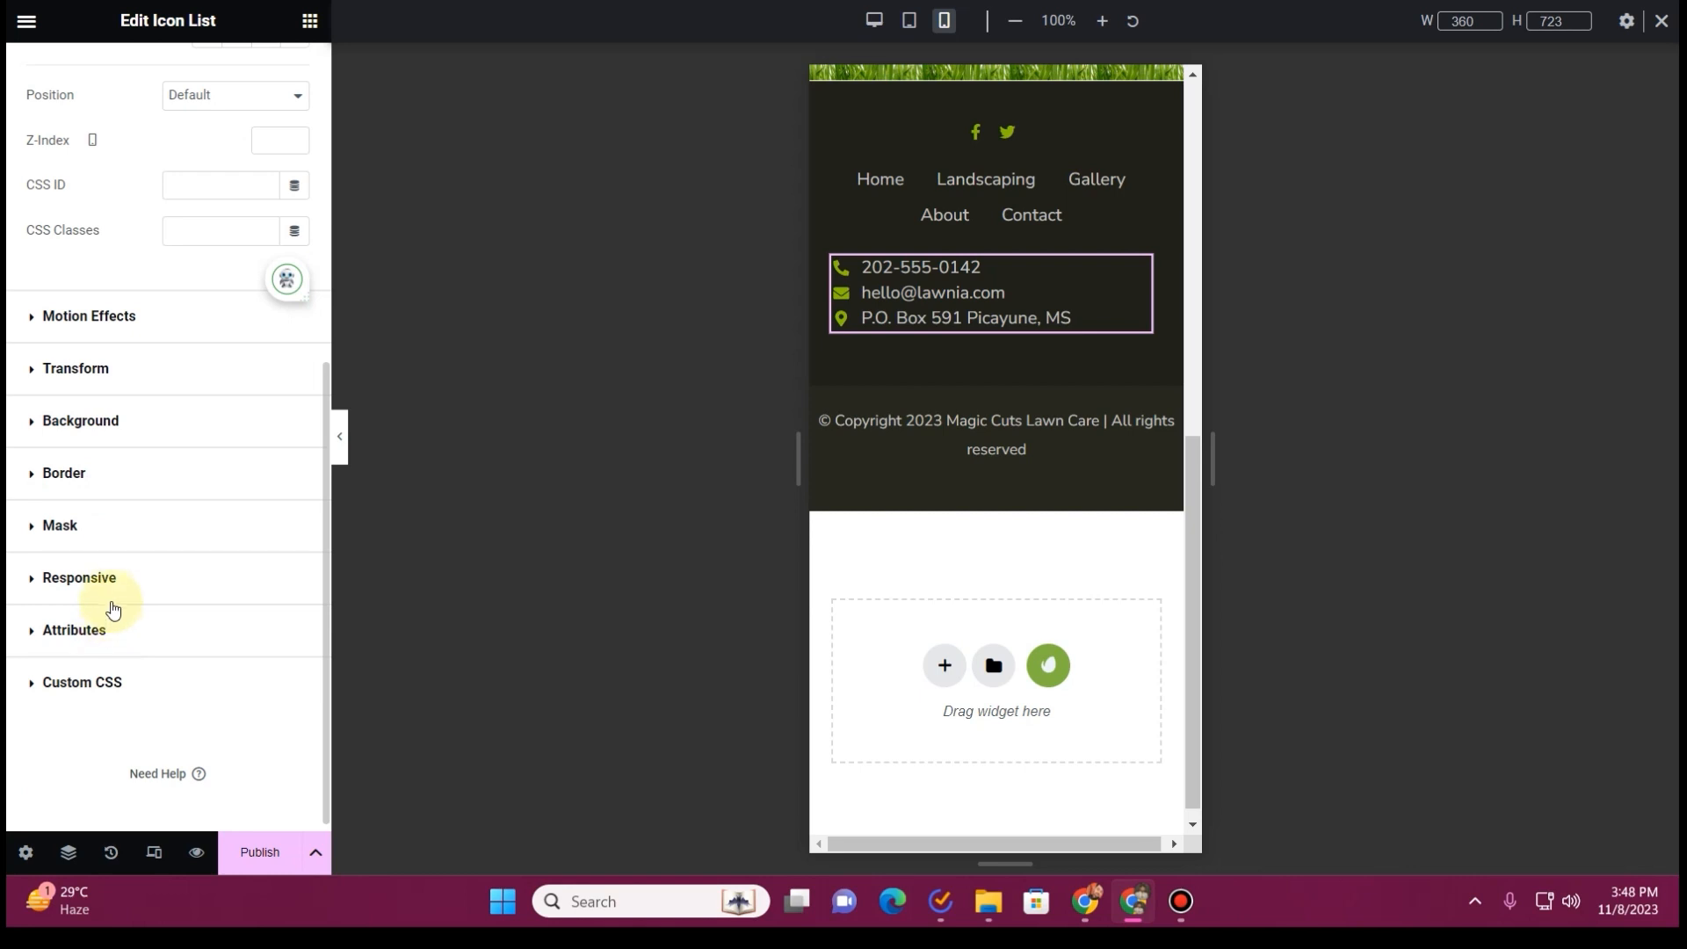
left_click(113, 594)
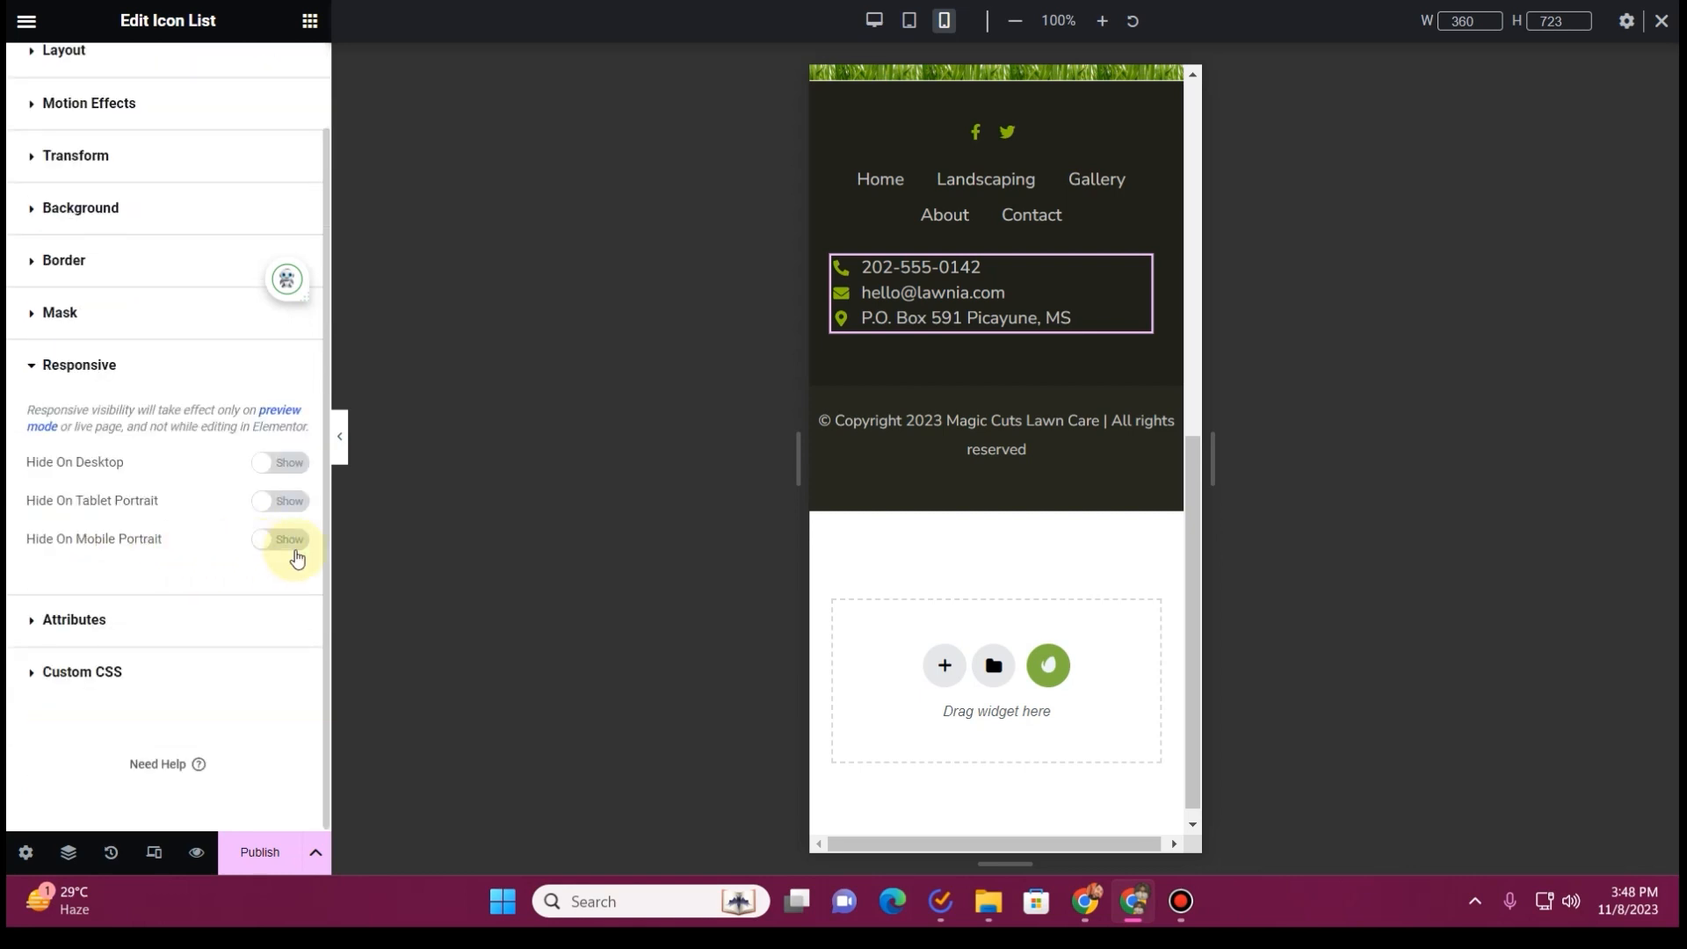
left_click(293, 555)
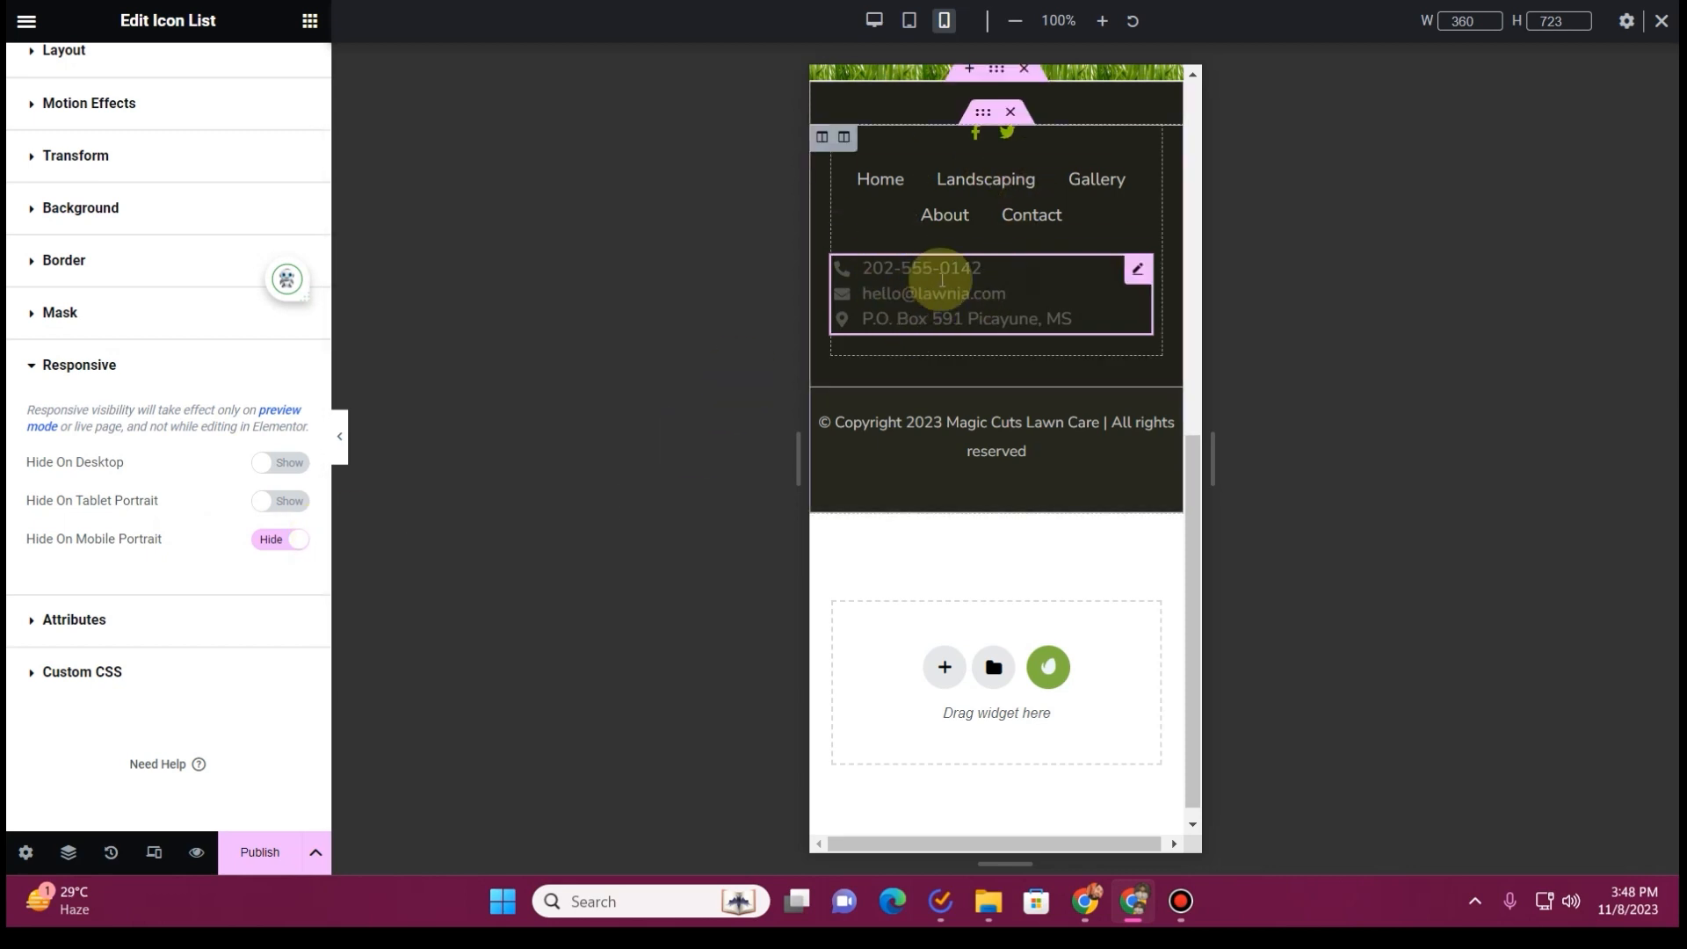
left_click(341, 437)
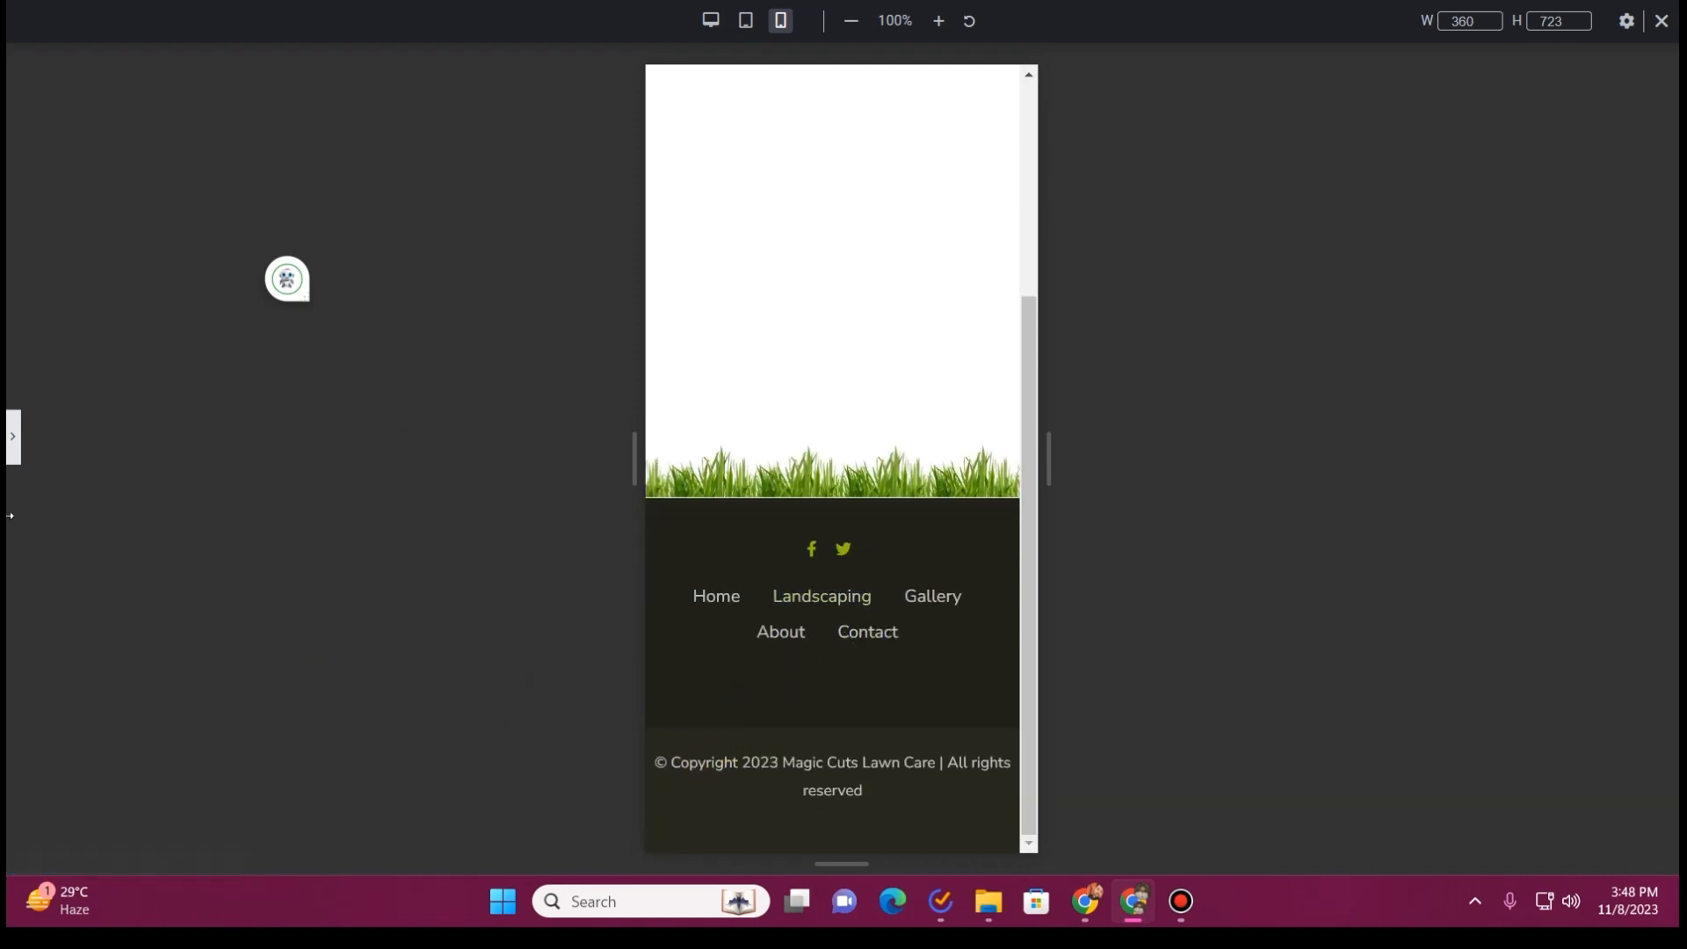
left_click(14, 440)
Return to the desktop preview and publish the footer with a display condition that includes the Entire Site
left_click(875, 21)
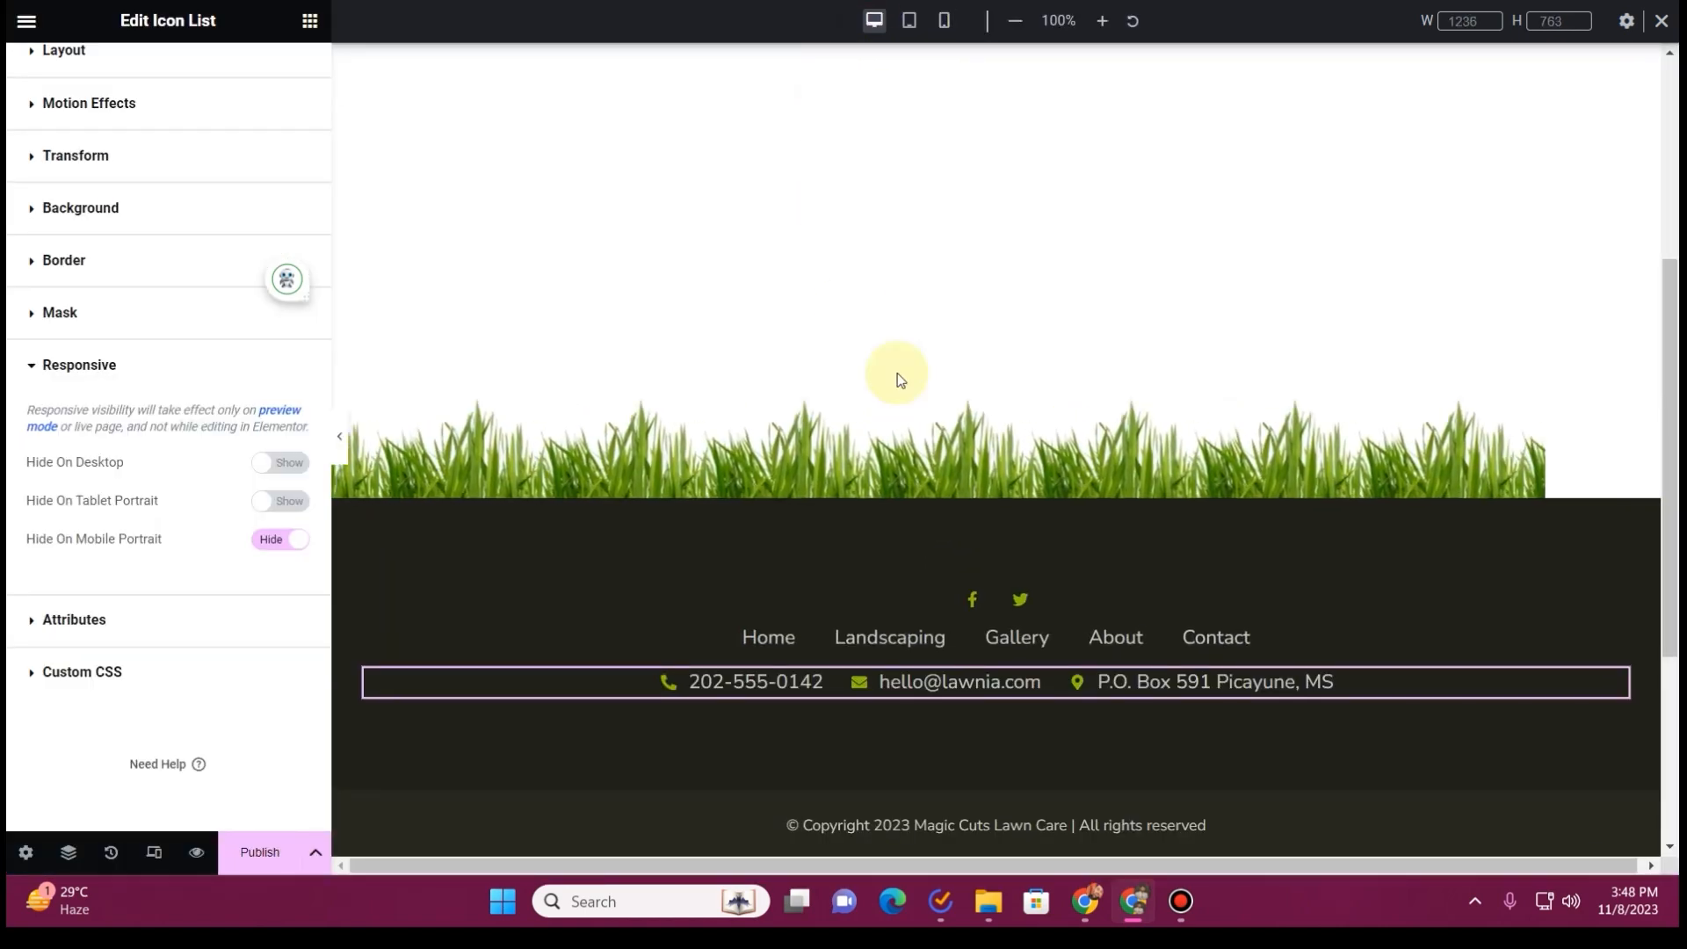
scroll(1090, 489, "up", 3)
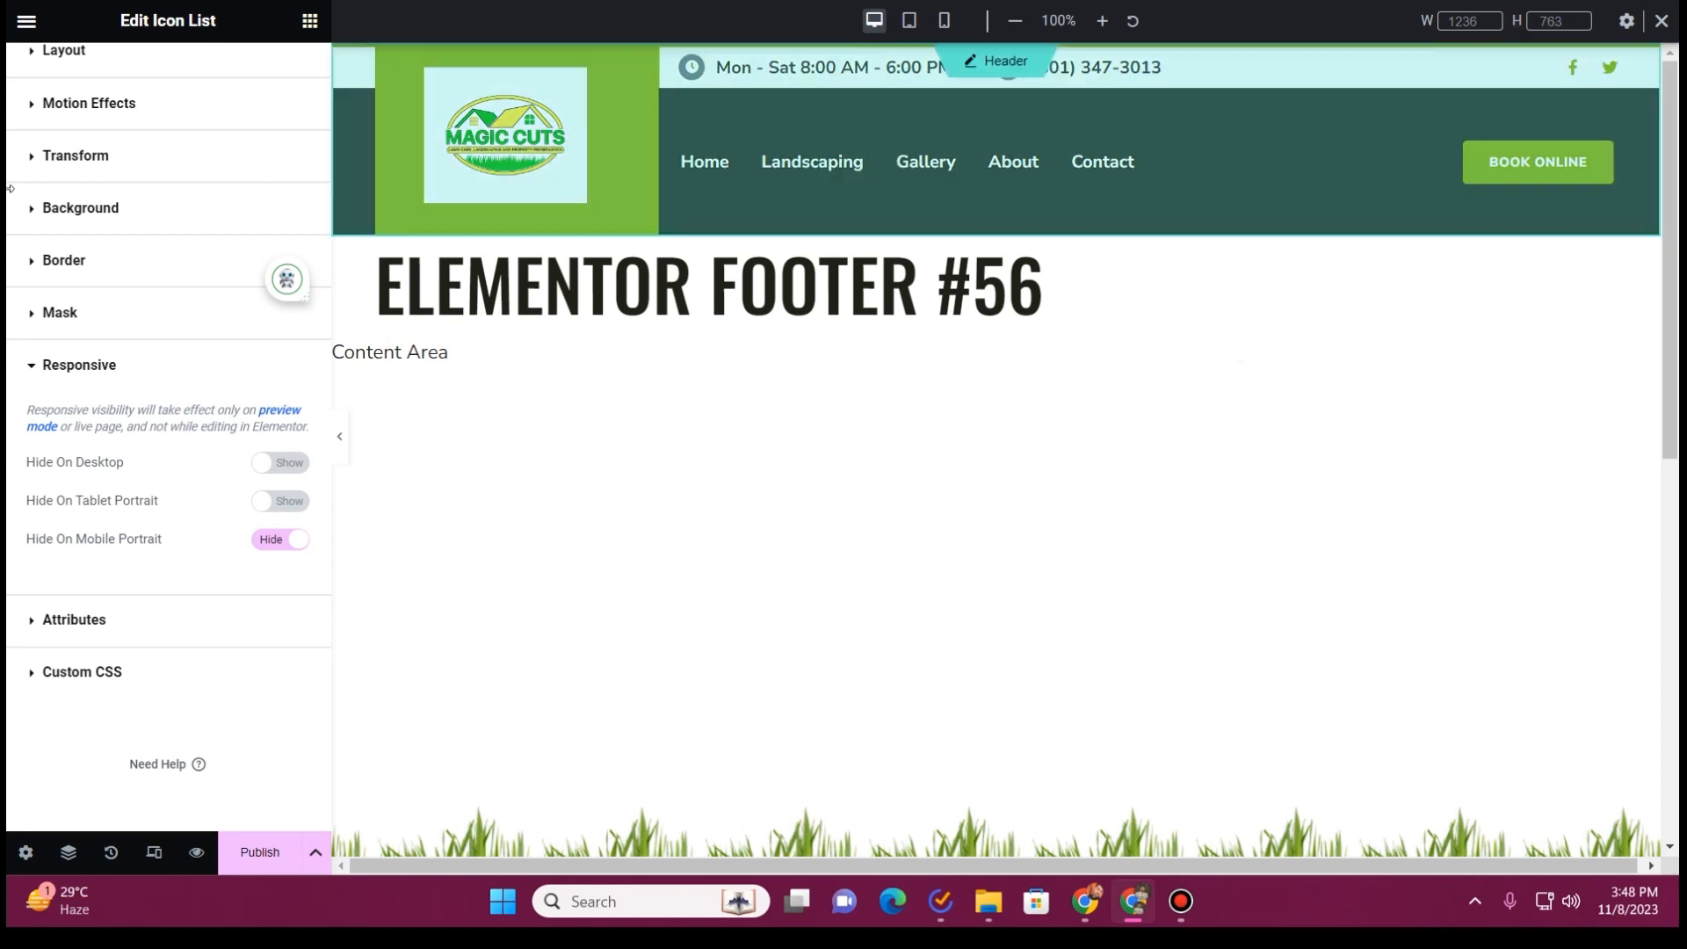
left_click(251, 872)
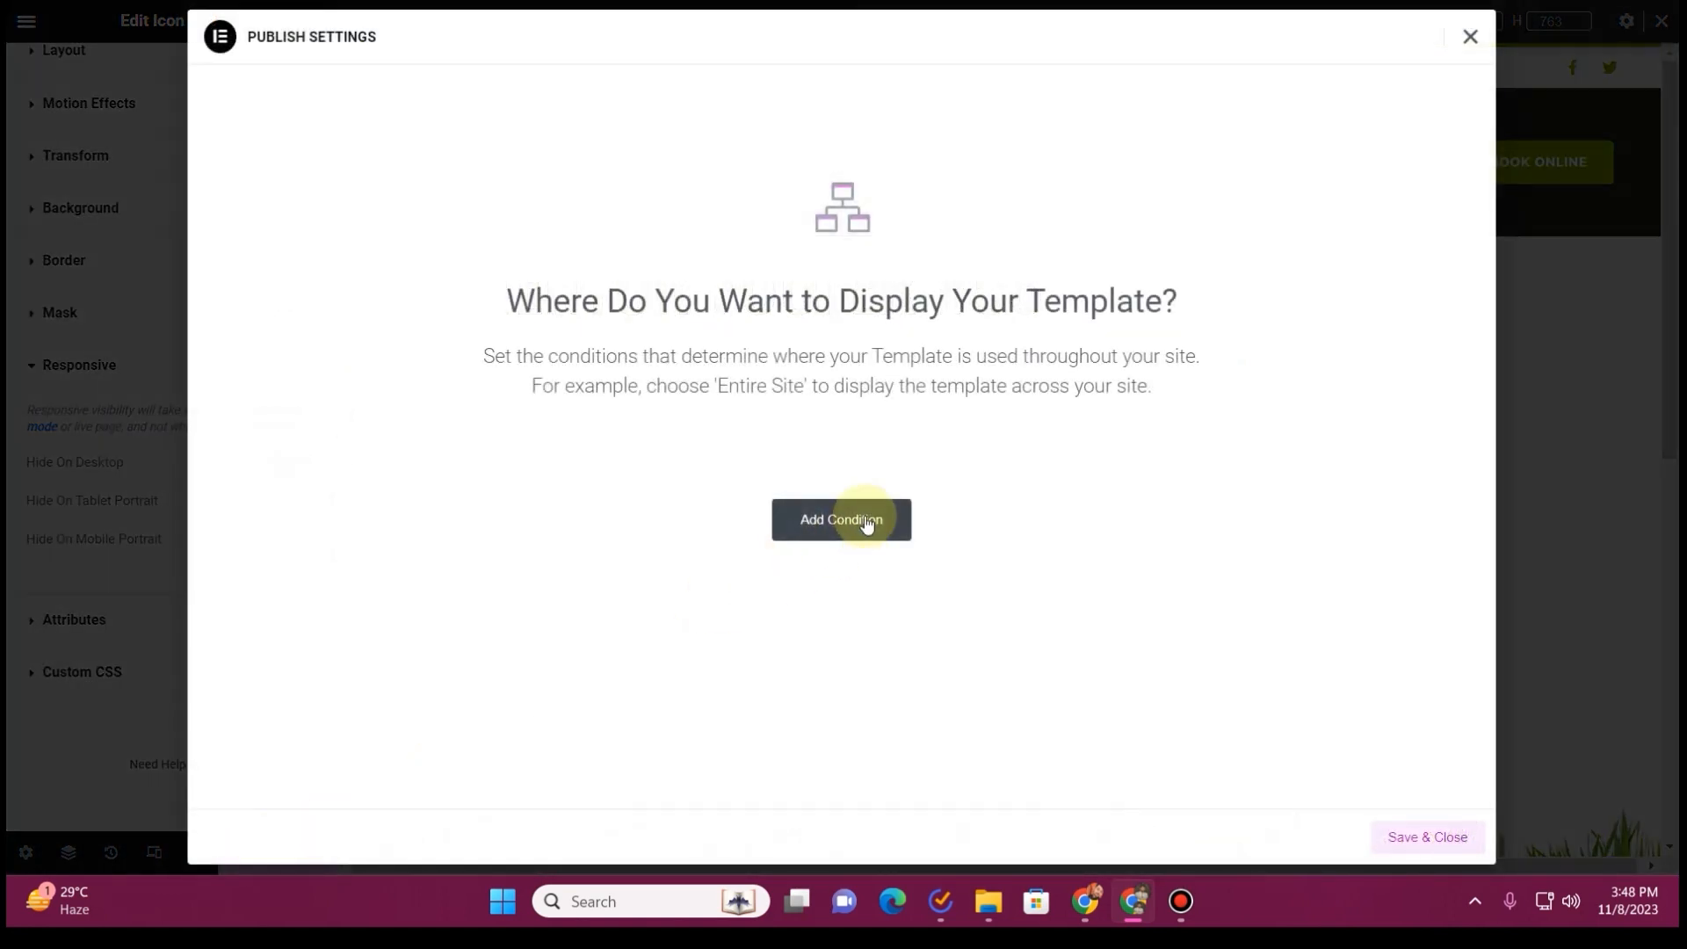
left_click(867, 520)
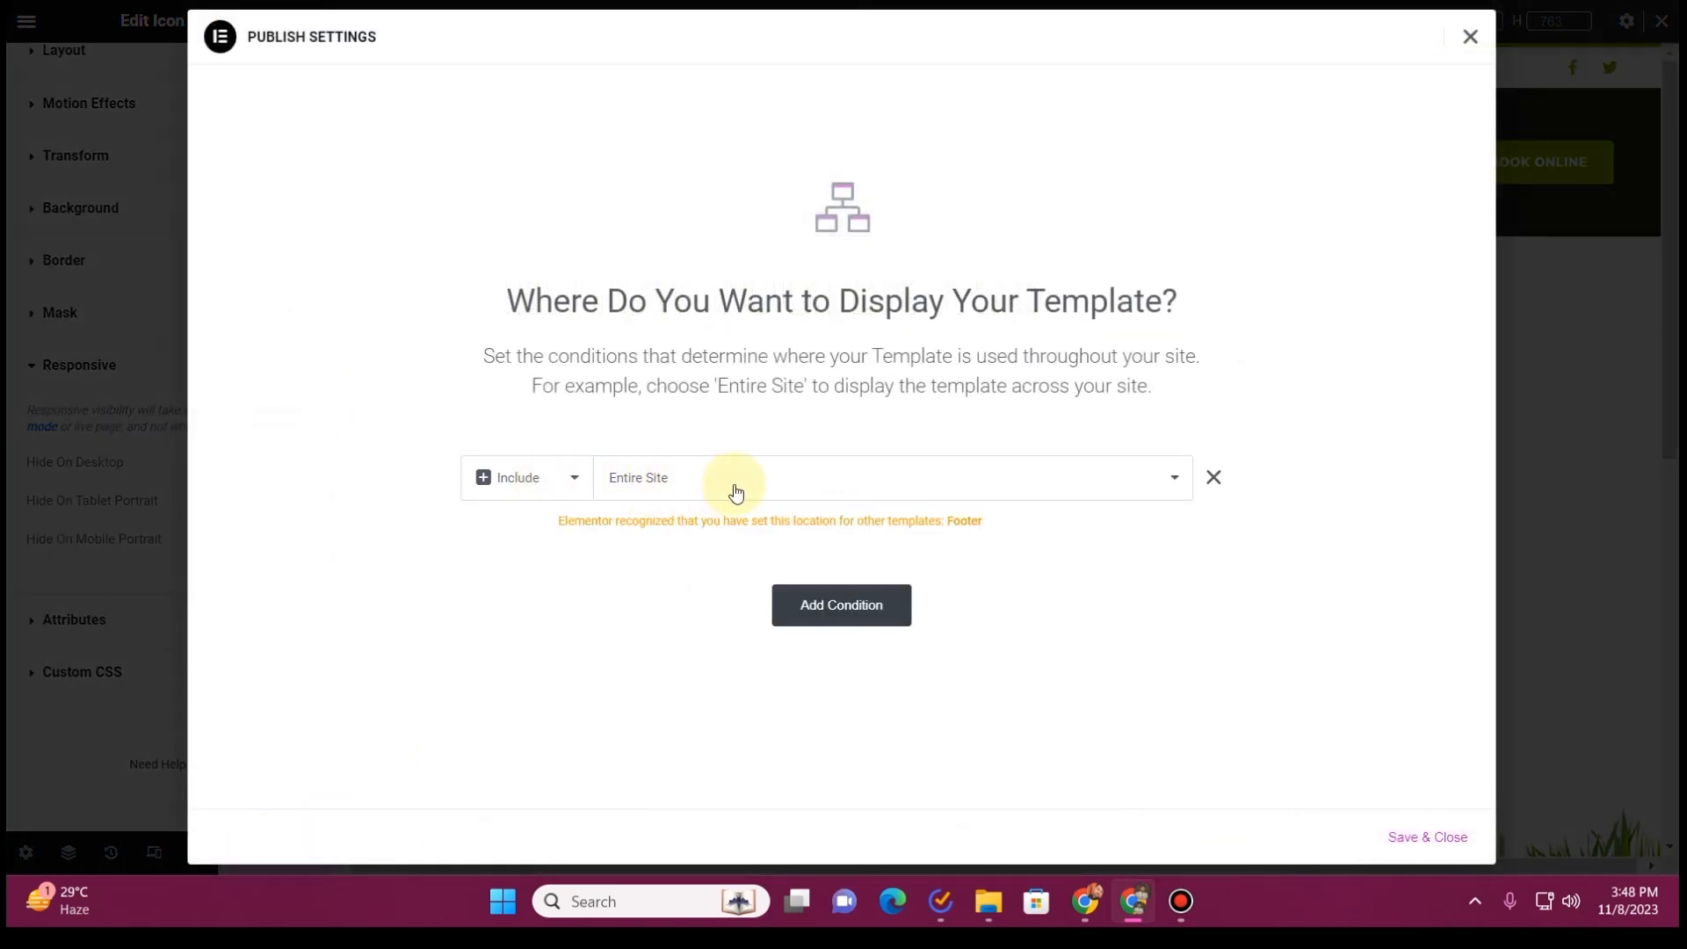
left_click(1442, 837)
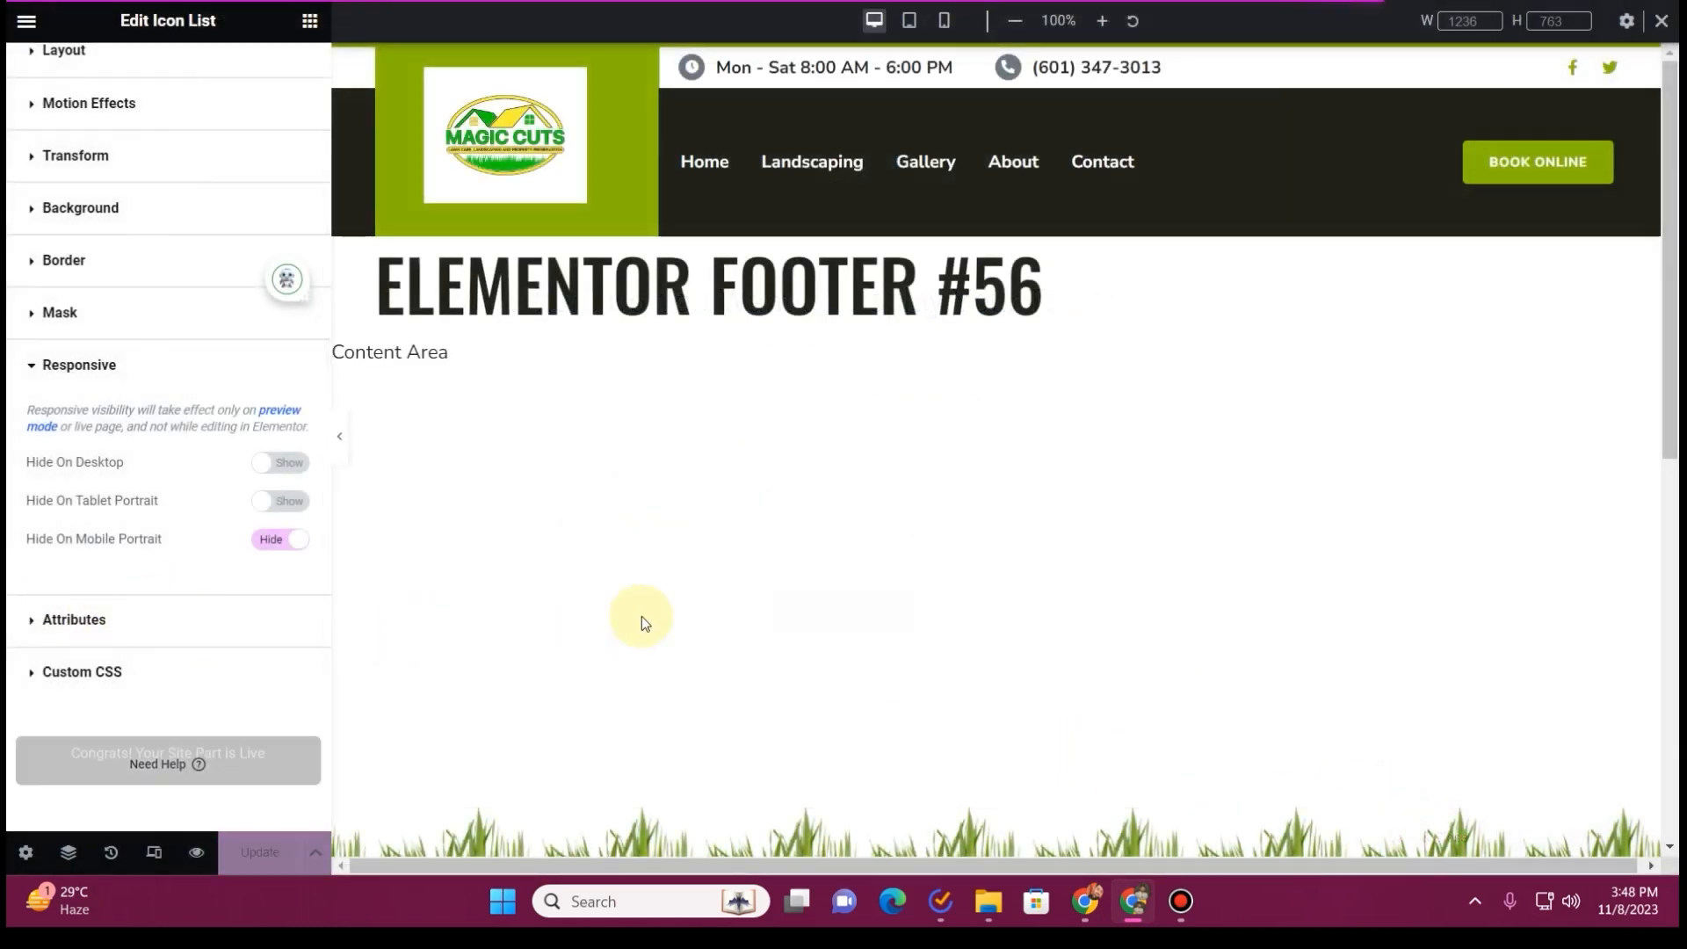
Exit to the WordPress template editing page, rename the template as "Footer", and update it
left_click(26, 20)
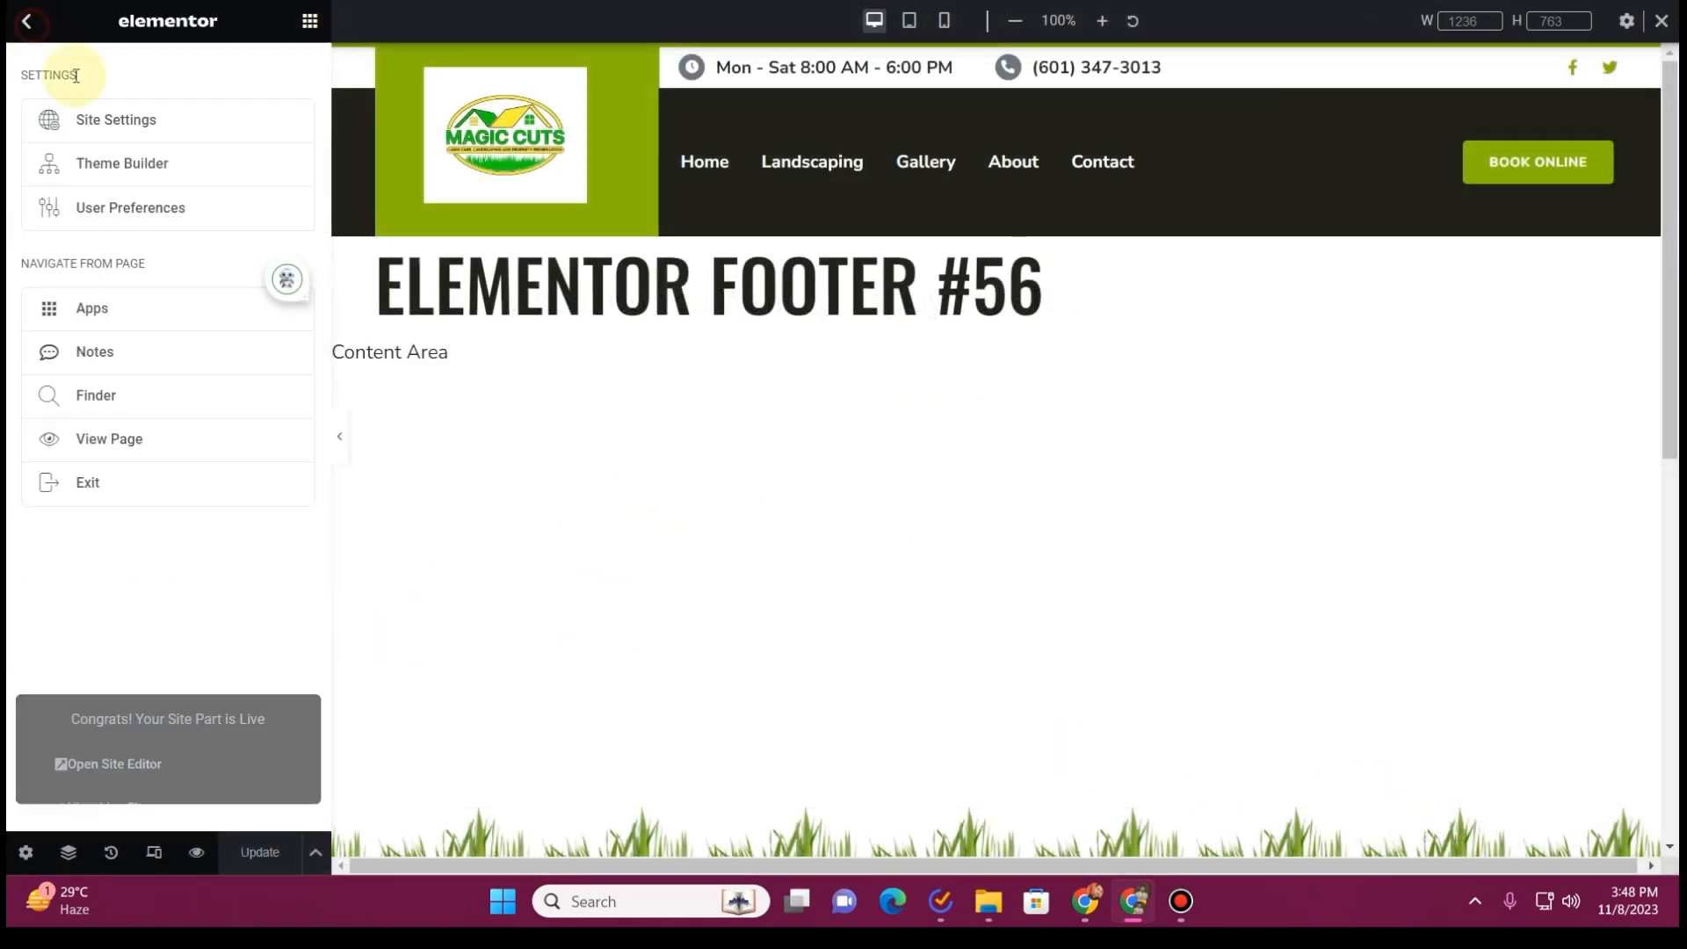
left_click(123, 495)
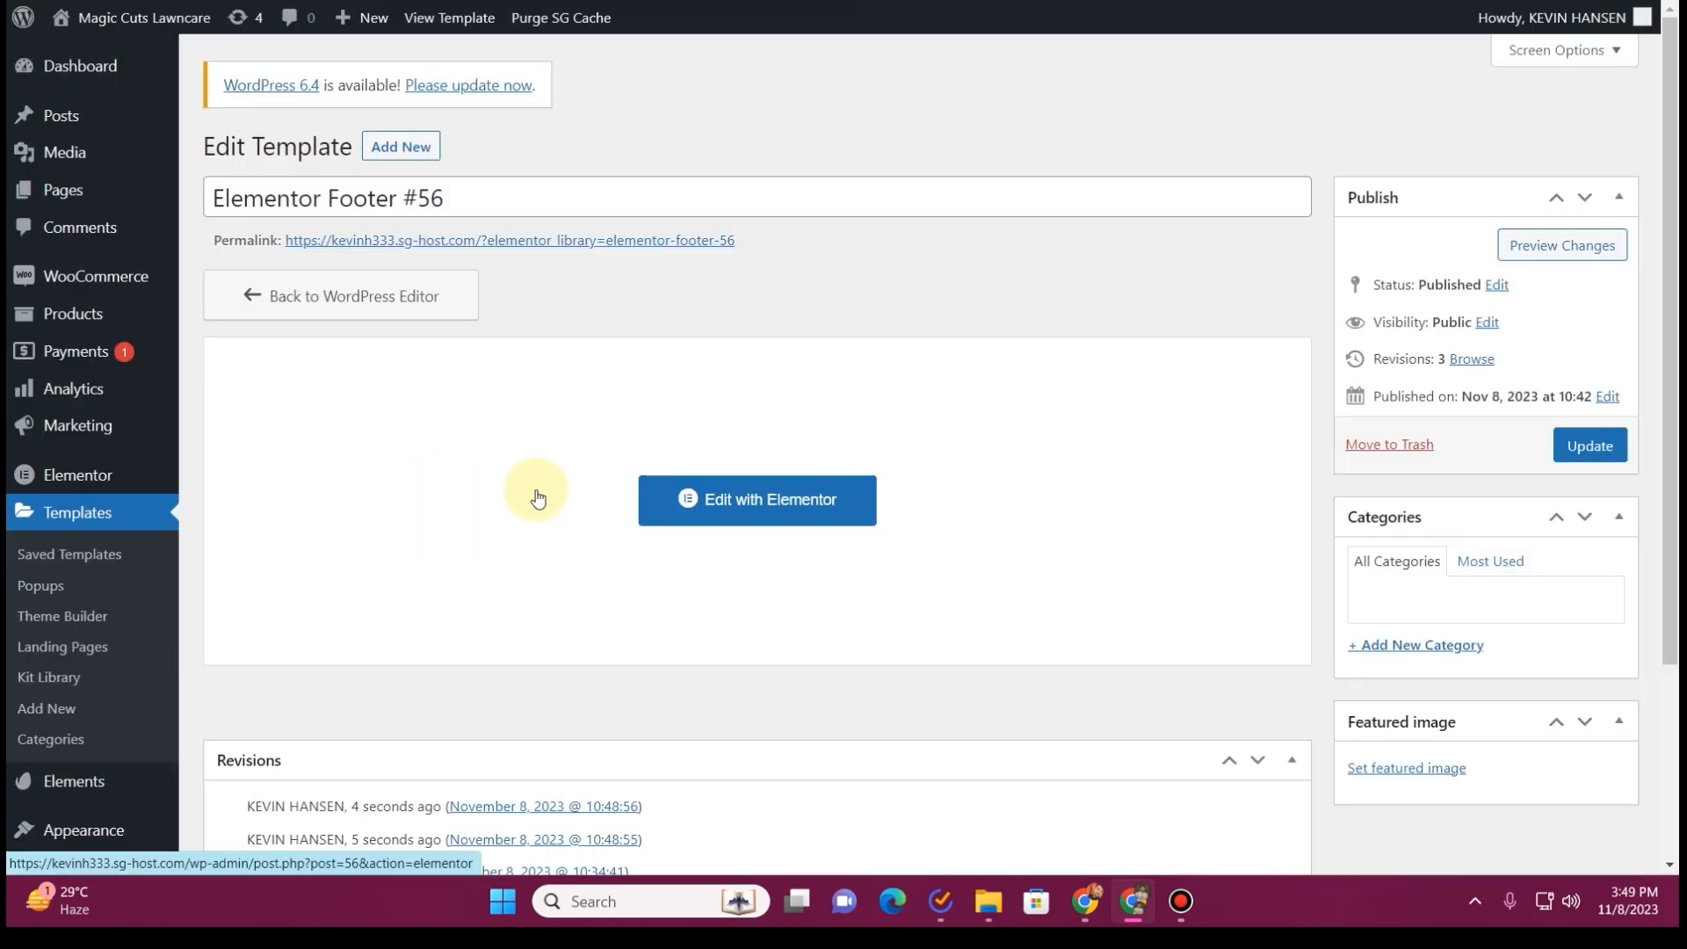
left_click(331, 216)
key("BackSpace")
key("BackSpace")
key("BackSpace")
key("BackSpace")
key("BackSpace")
key("BackSpace")
key("BackSpace")
key("BackSpace")
key("BackSpace")
key("BackSpace")
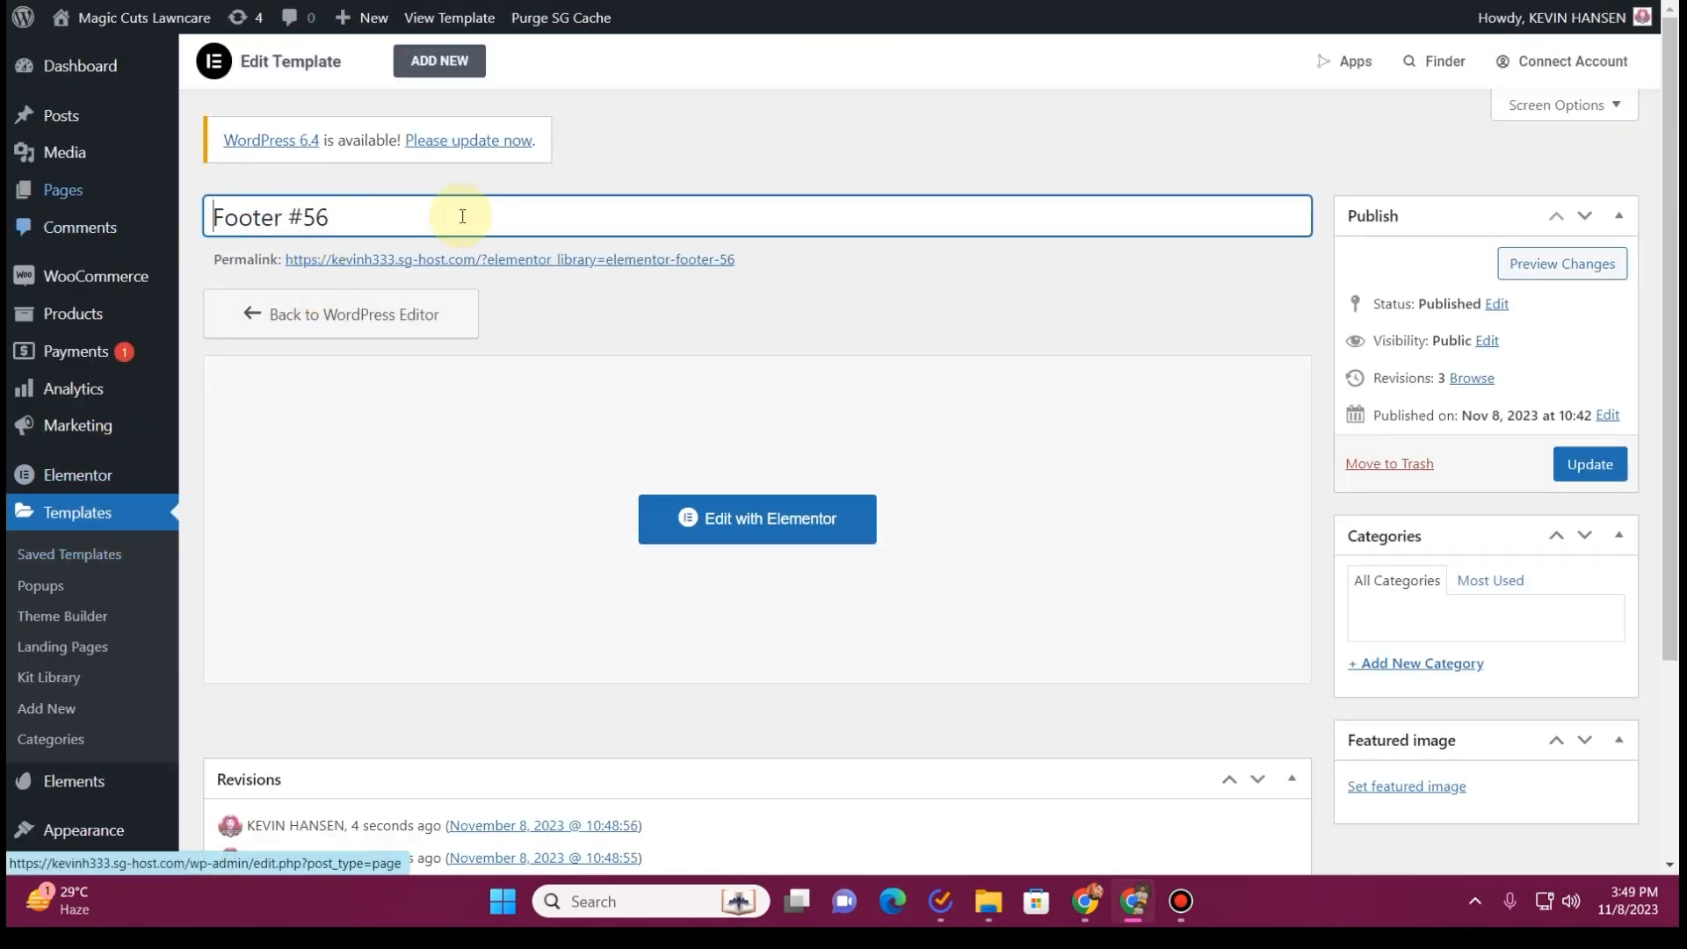
left_click_drag(407, 215, 281, 204)
key("BackSpace")
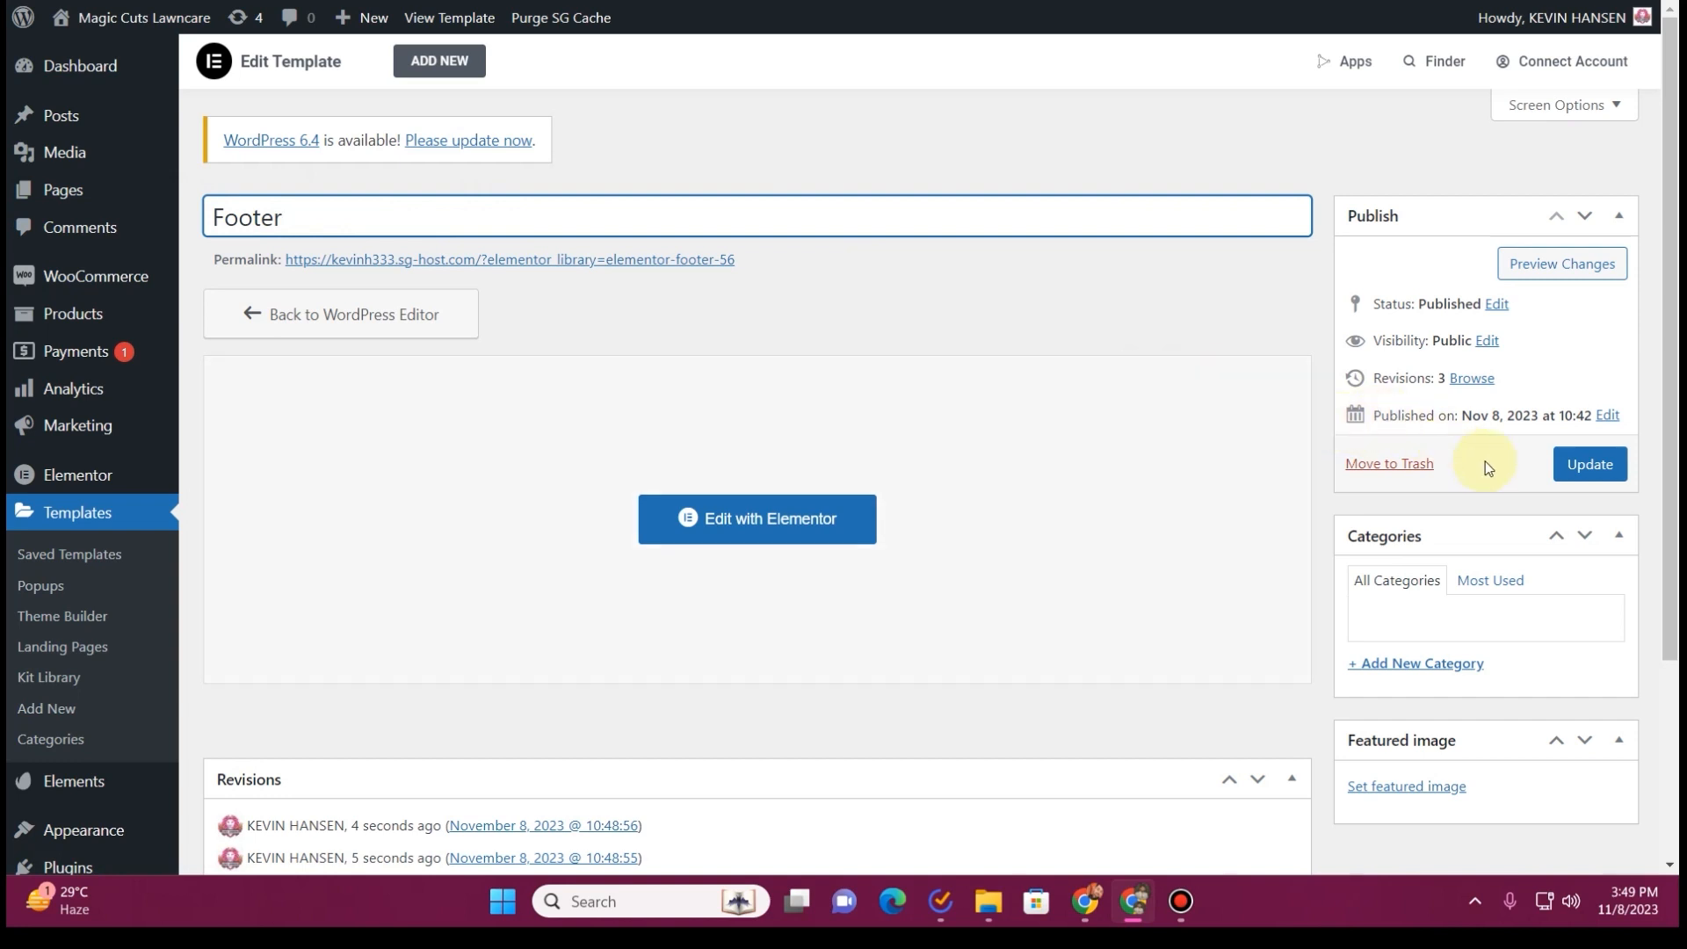
left_click(1587, 464)
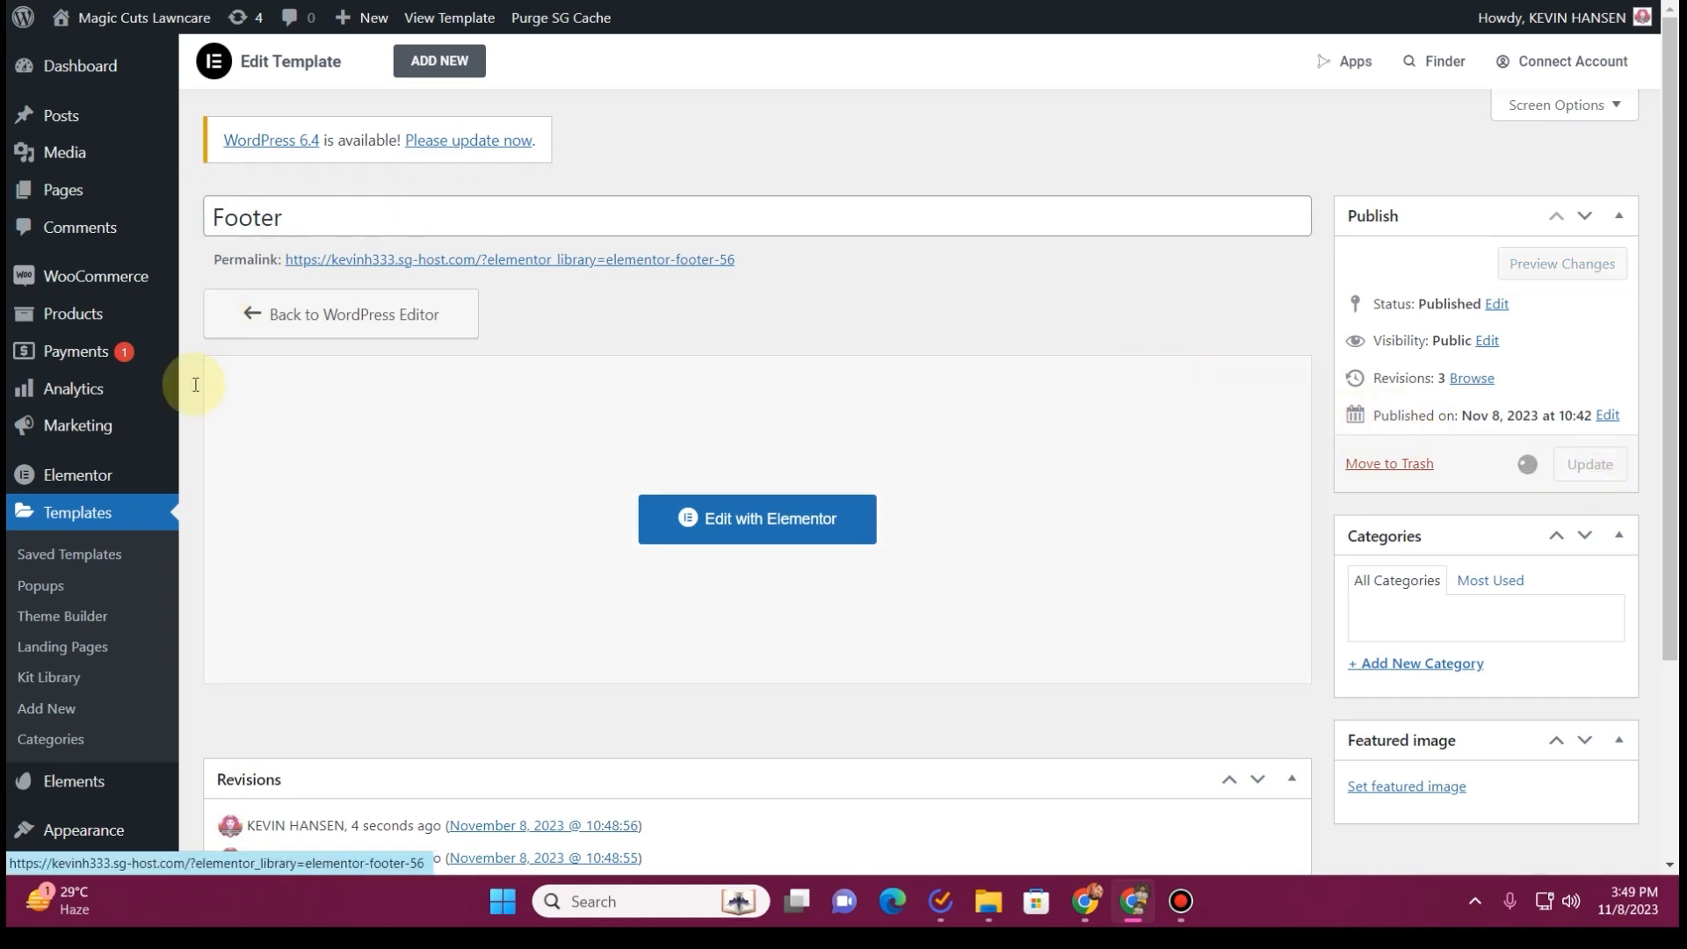
Move the duplicate Footer template, the first of the two listed in the Theme Builder's footers, to the trash and close the Theme Builder
left_click(73, 618)
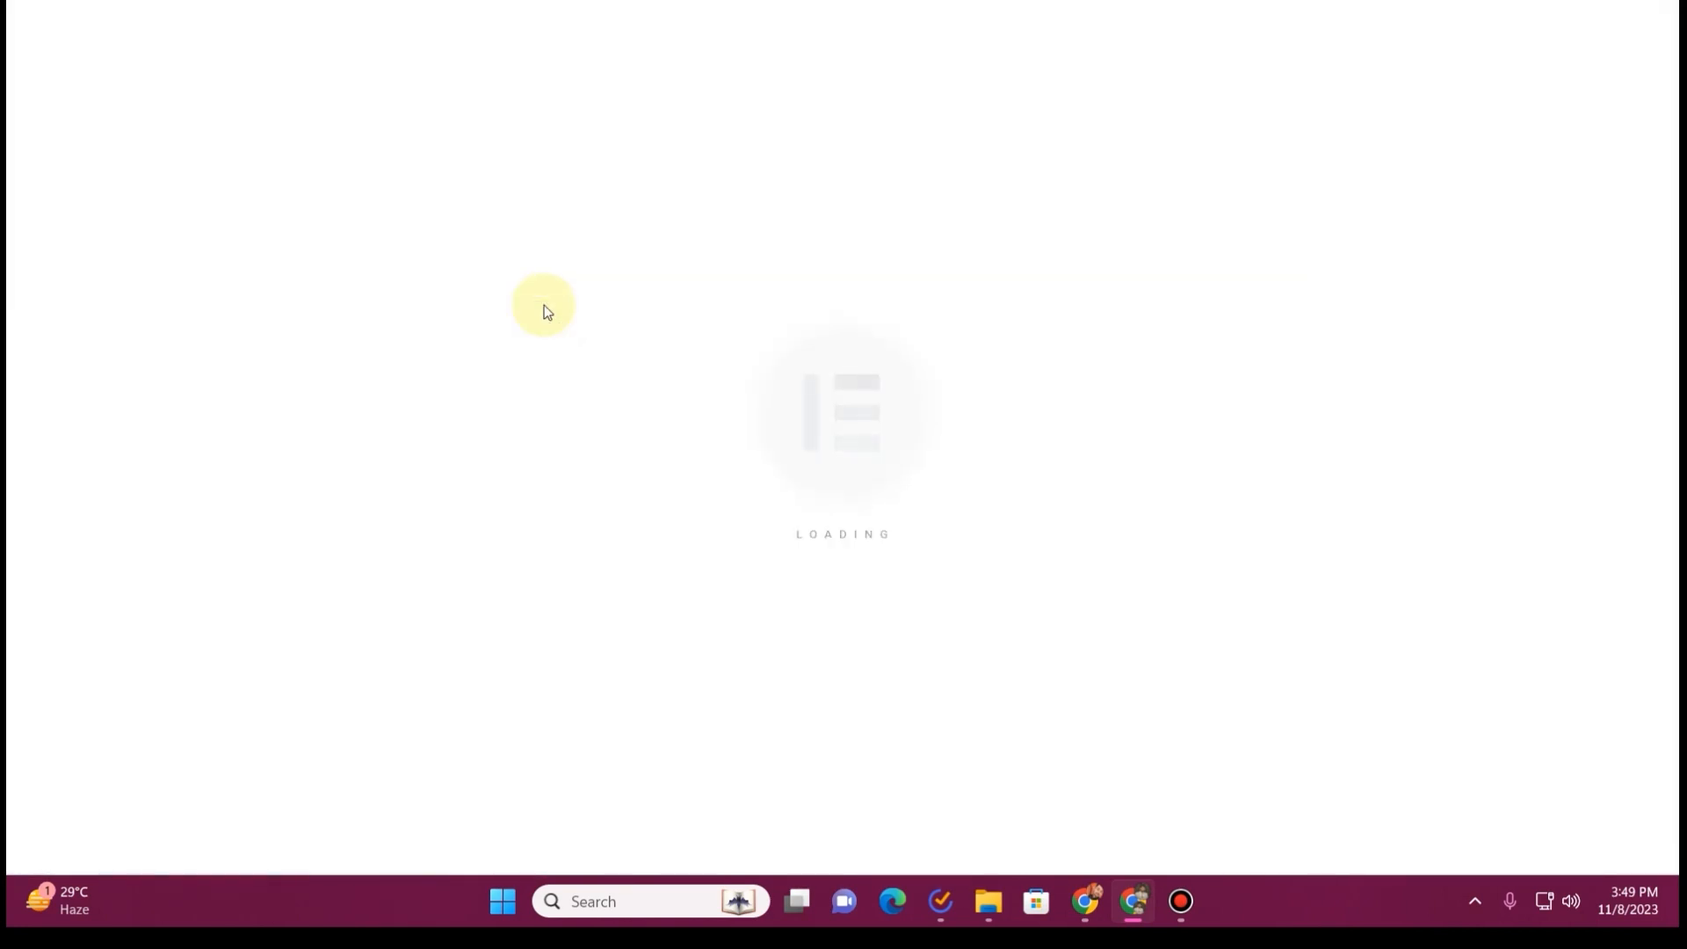
left_click(102, 307)
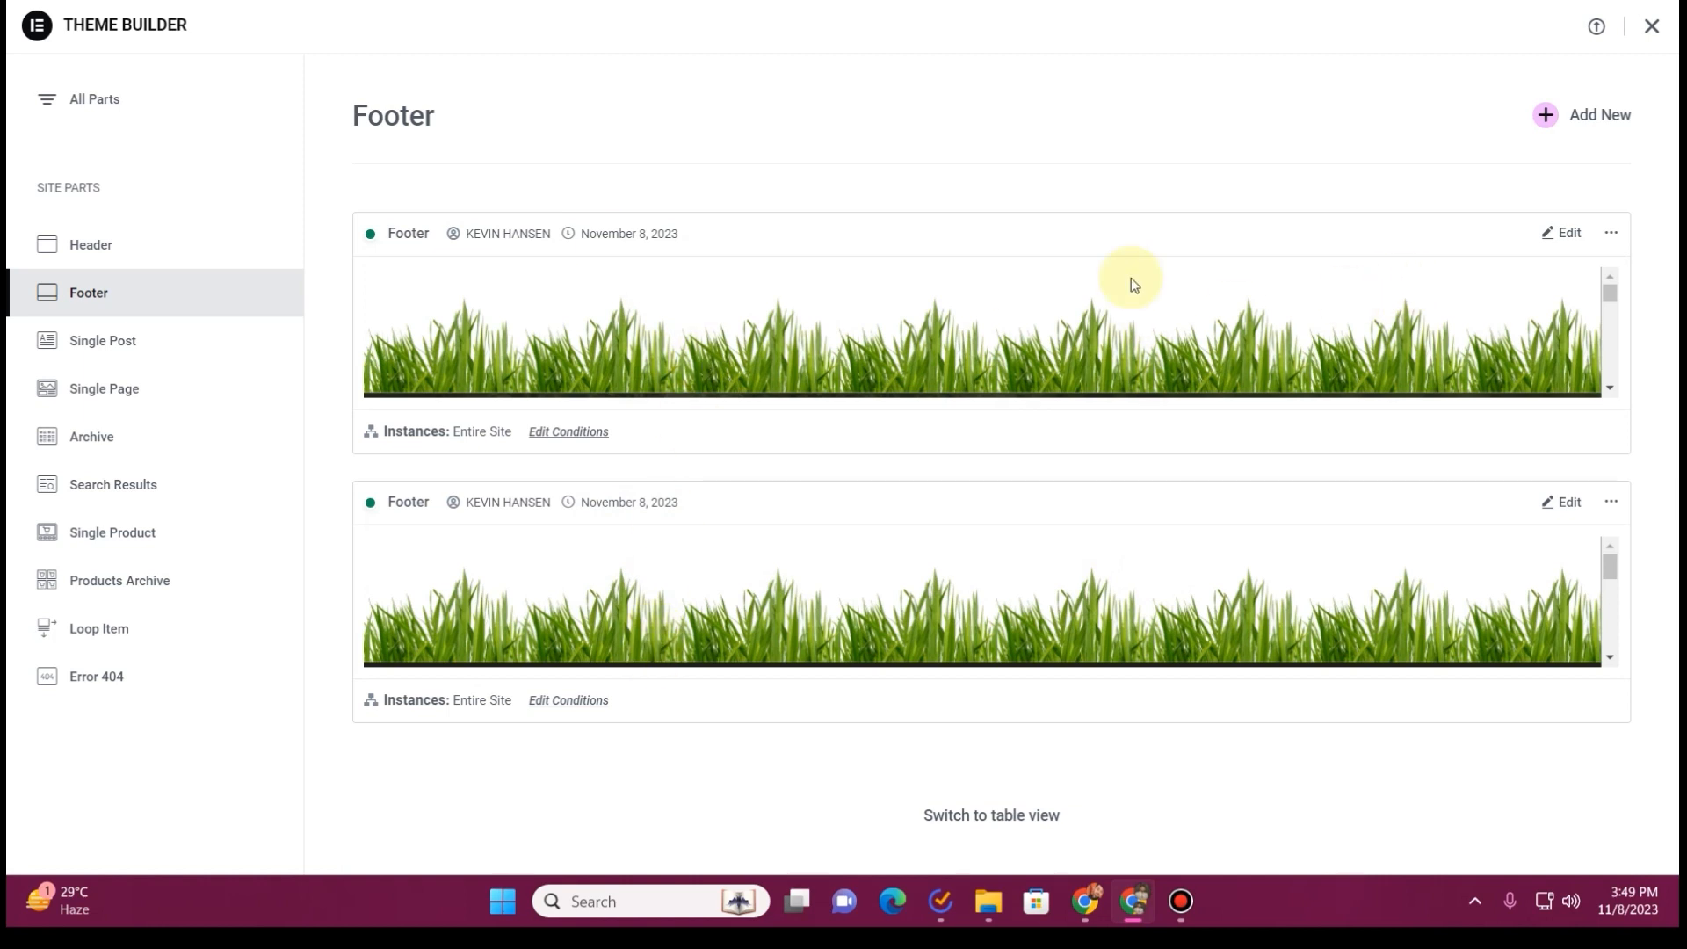
left_click(1612, 234)
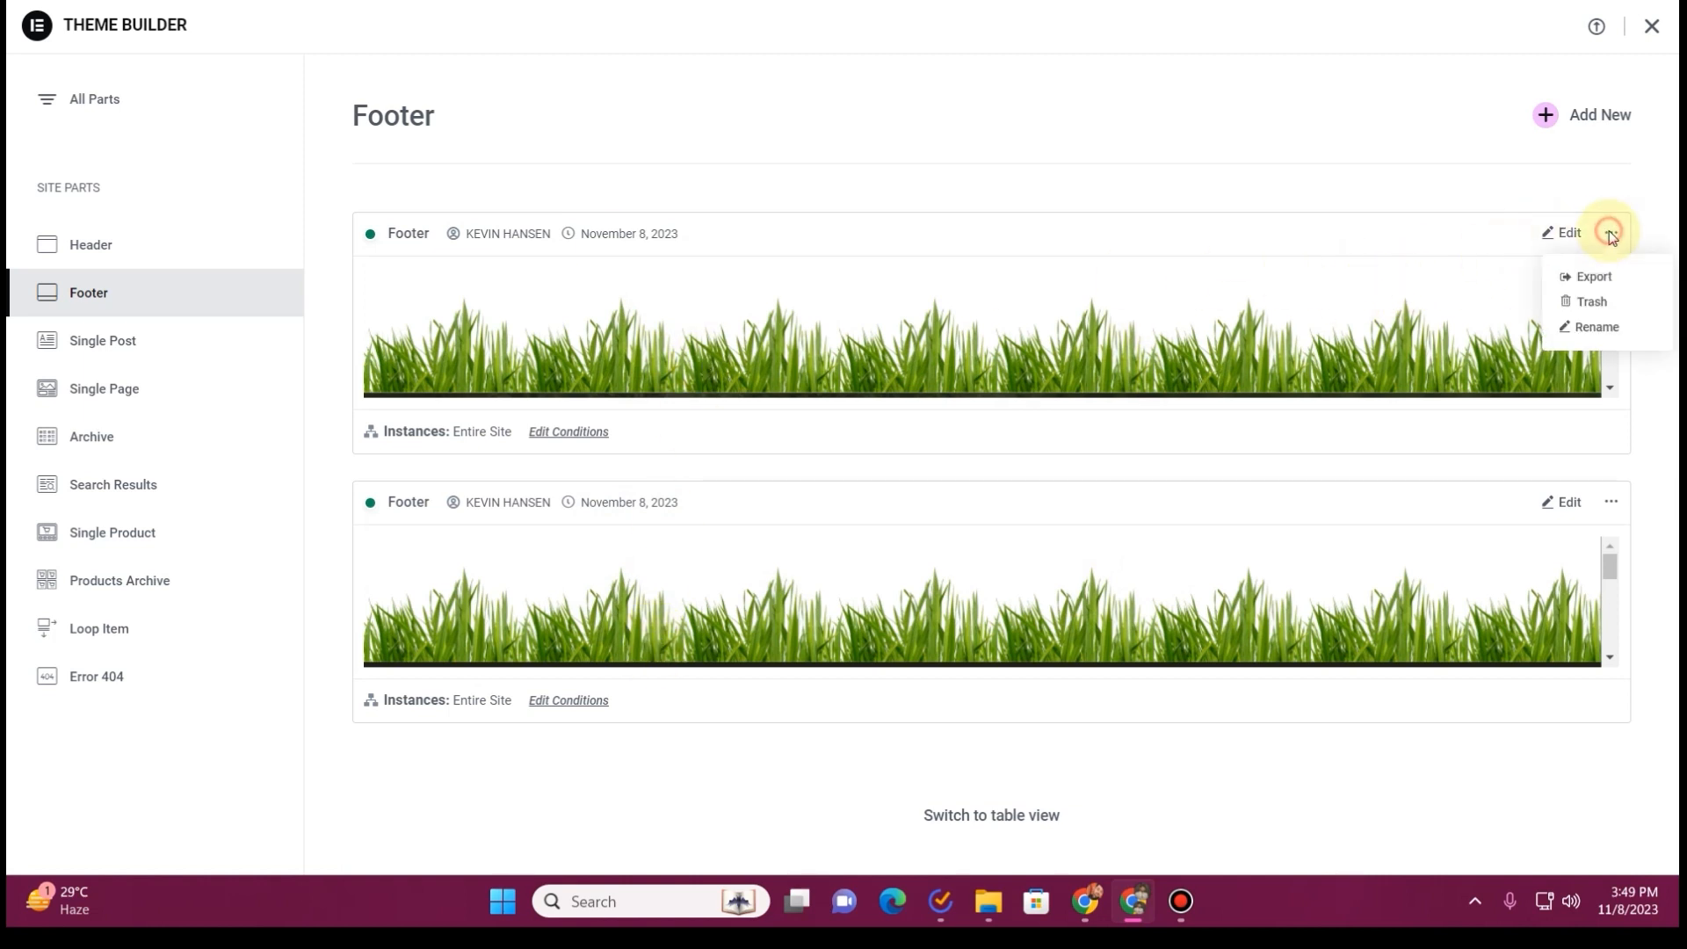
left_click(1503, 278)
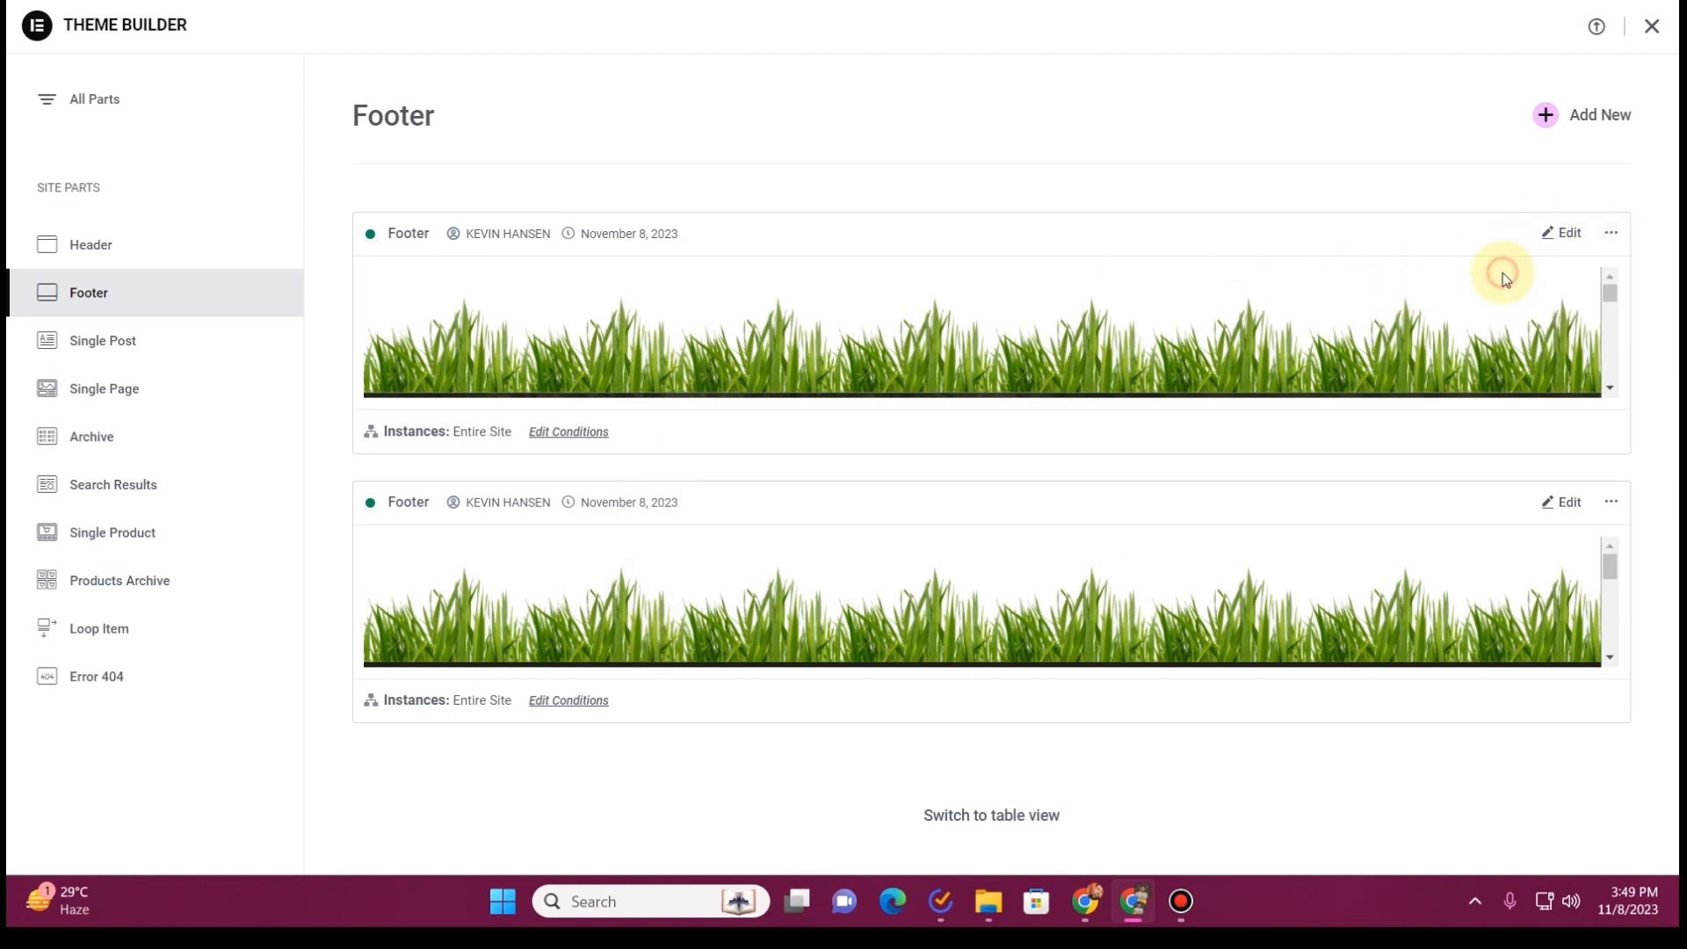
left_click(1613, 235)
left_click(1591, 303)
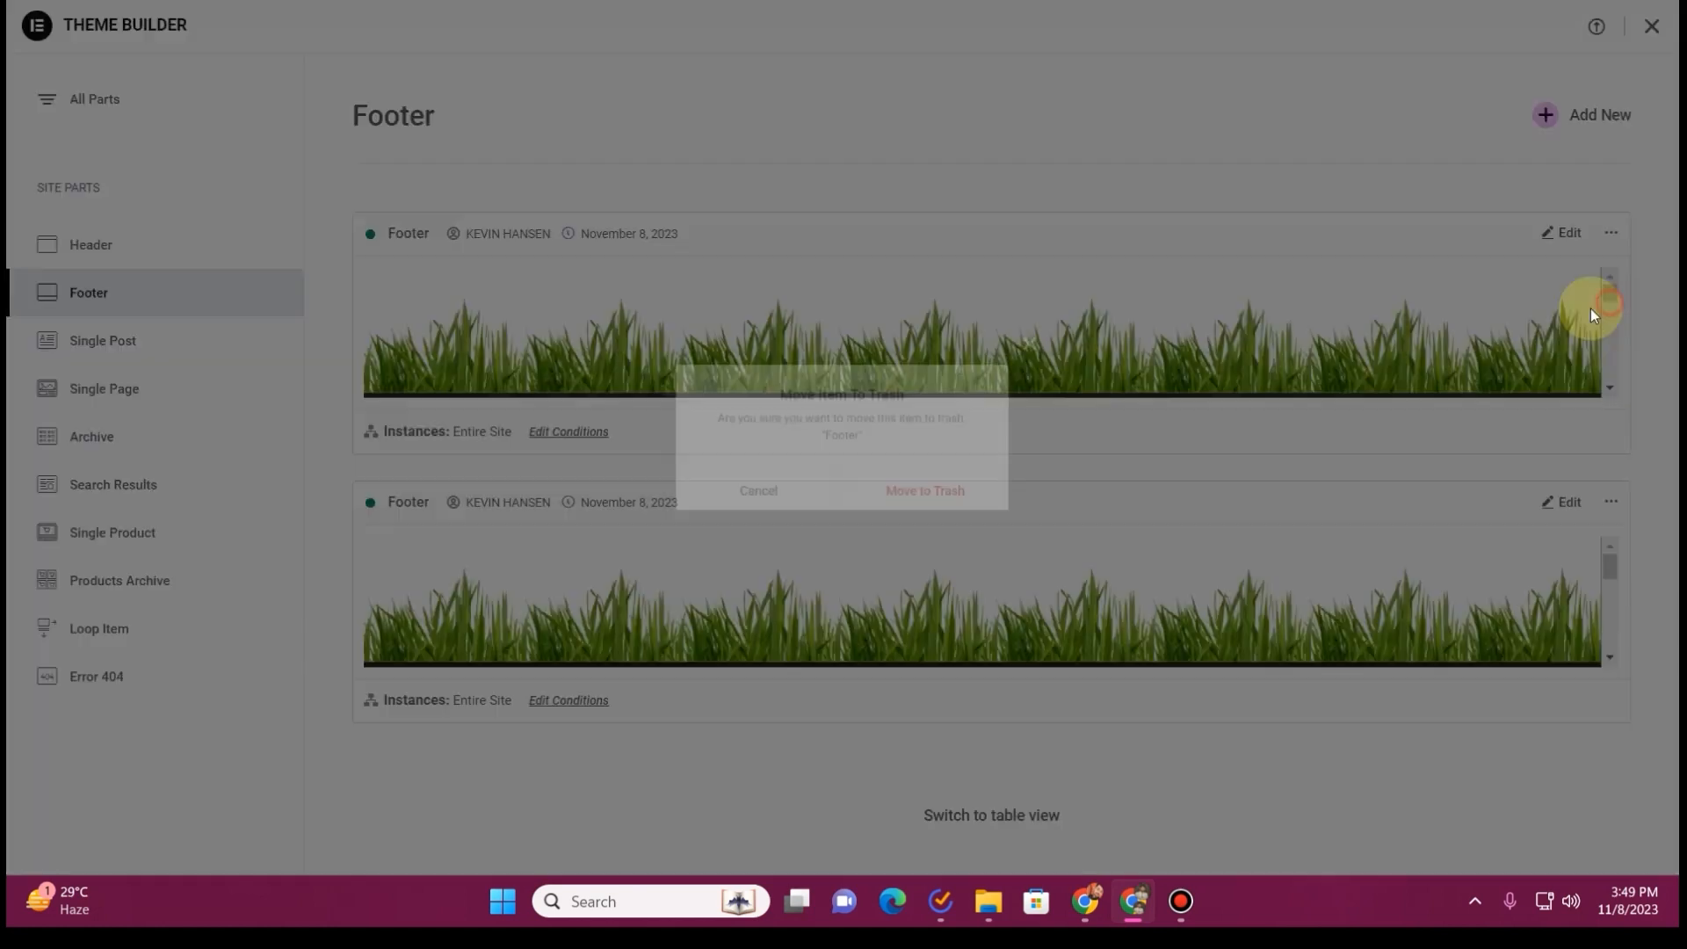
left_click(941, 501)
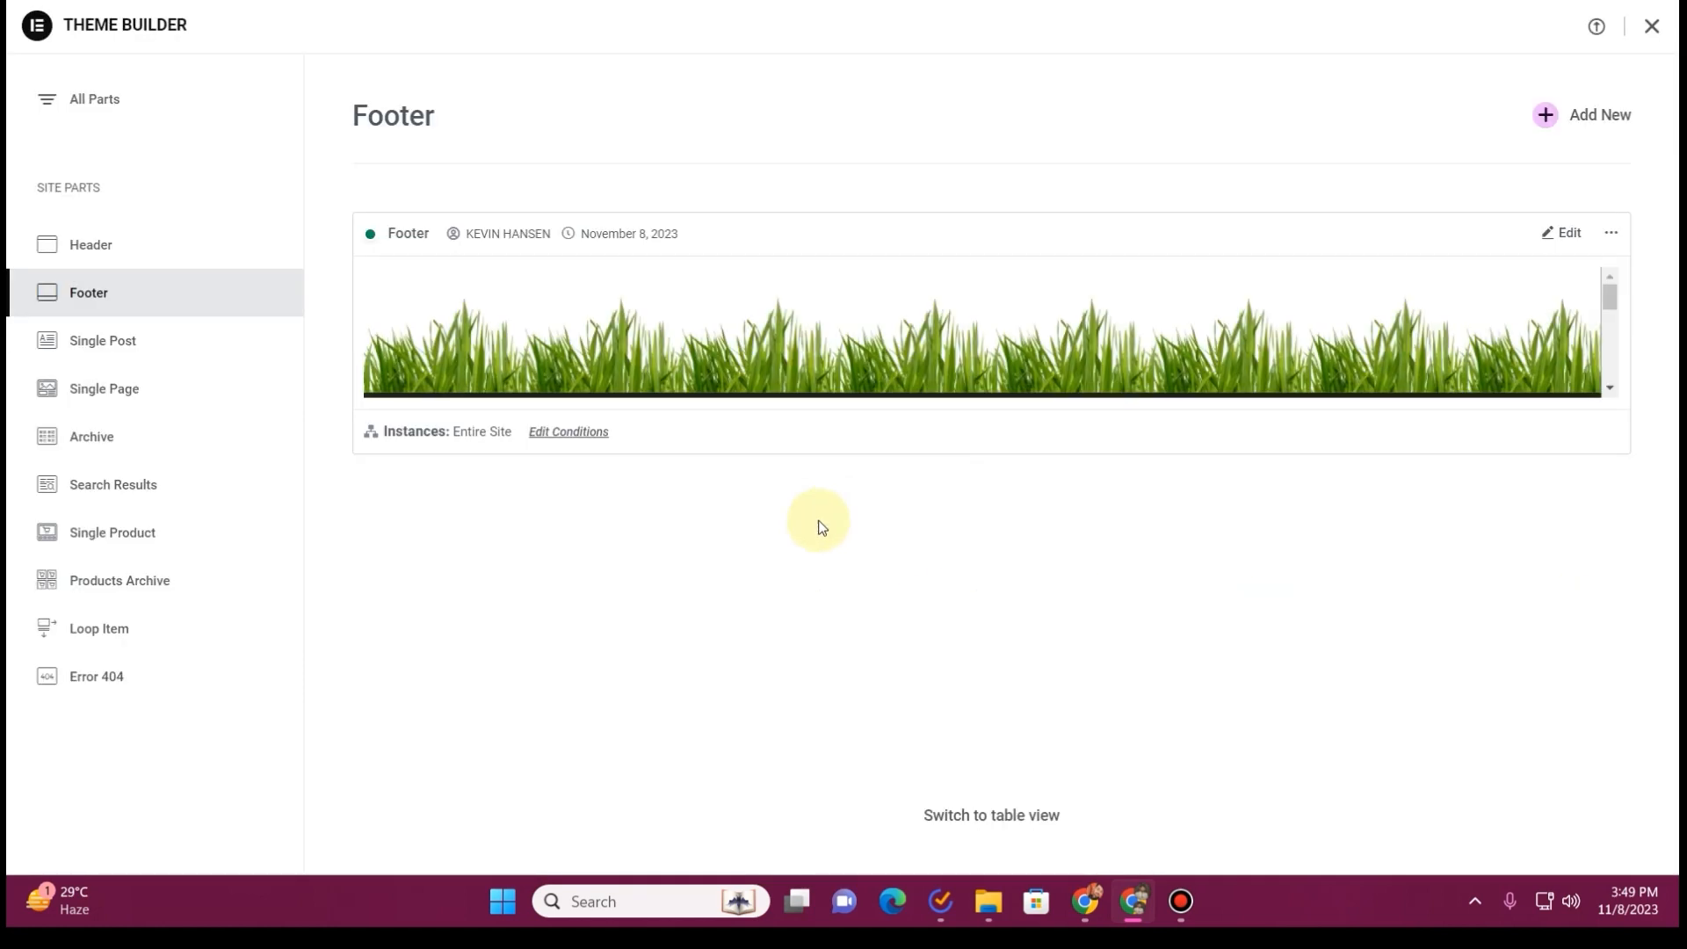
left_click(1653, 27)
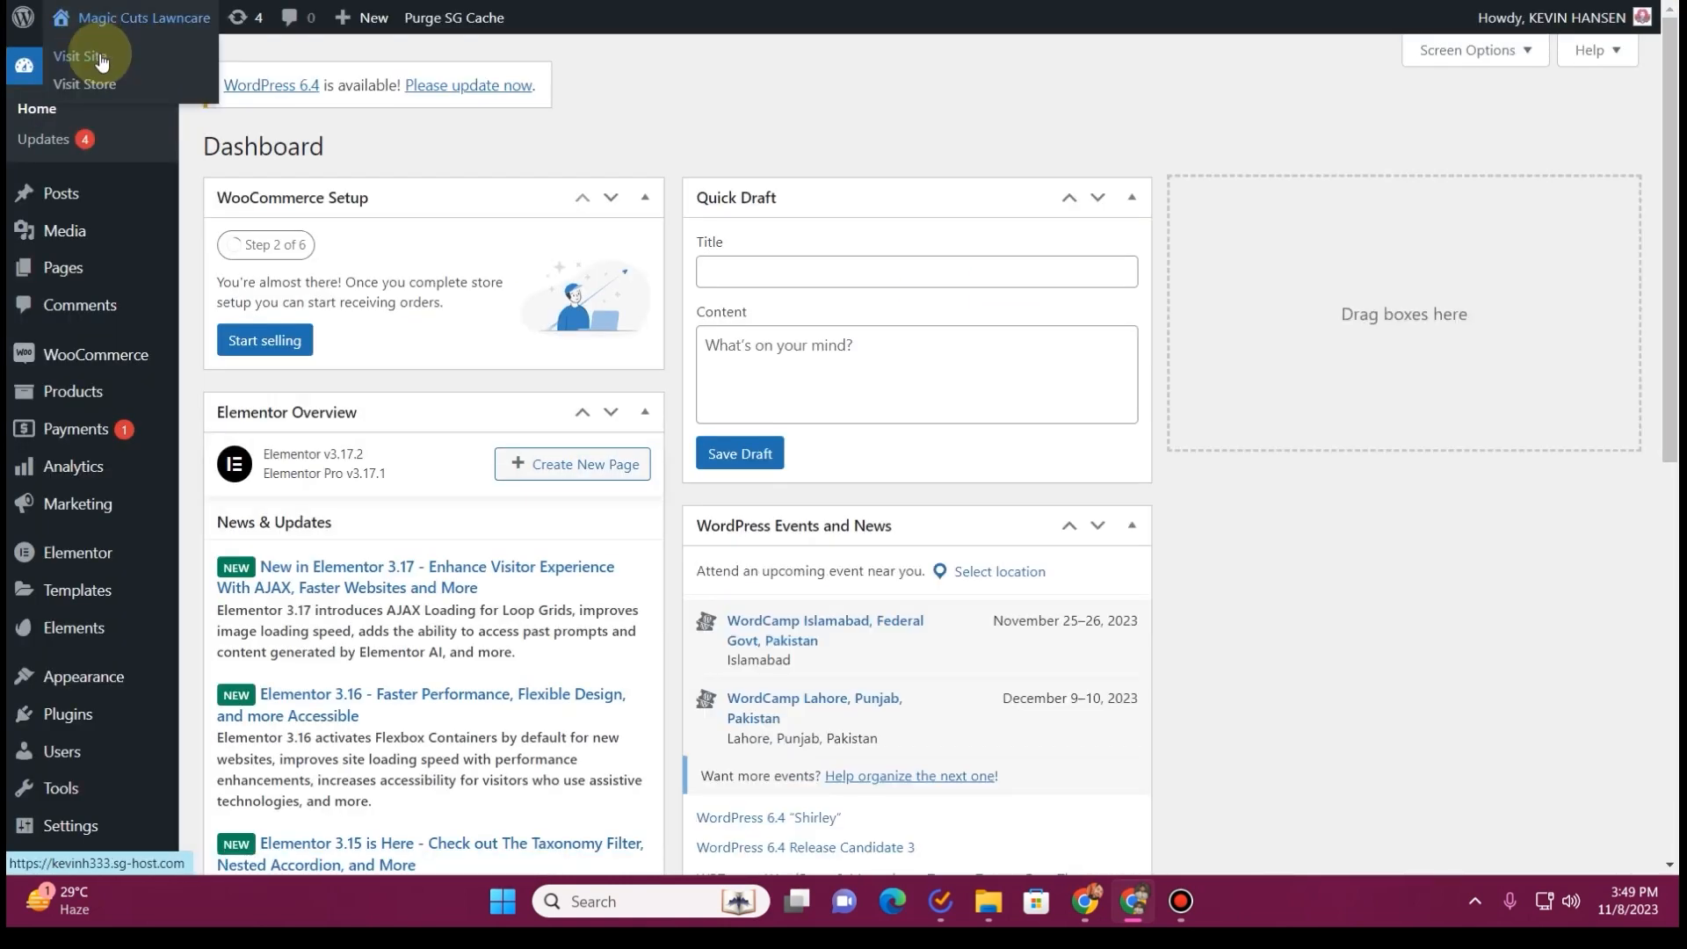
View the live site's front page to check the footer and return to the WordPress dashboard
left_click(101, 59)
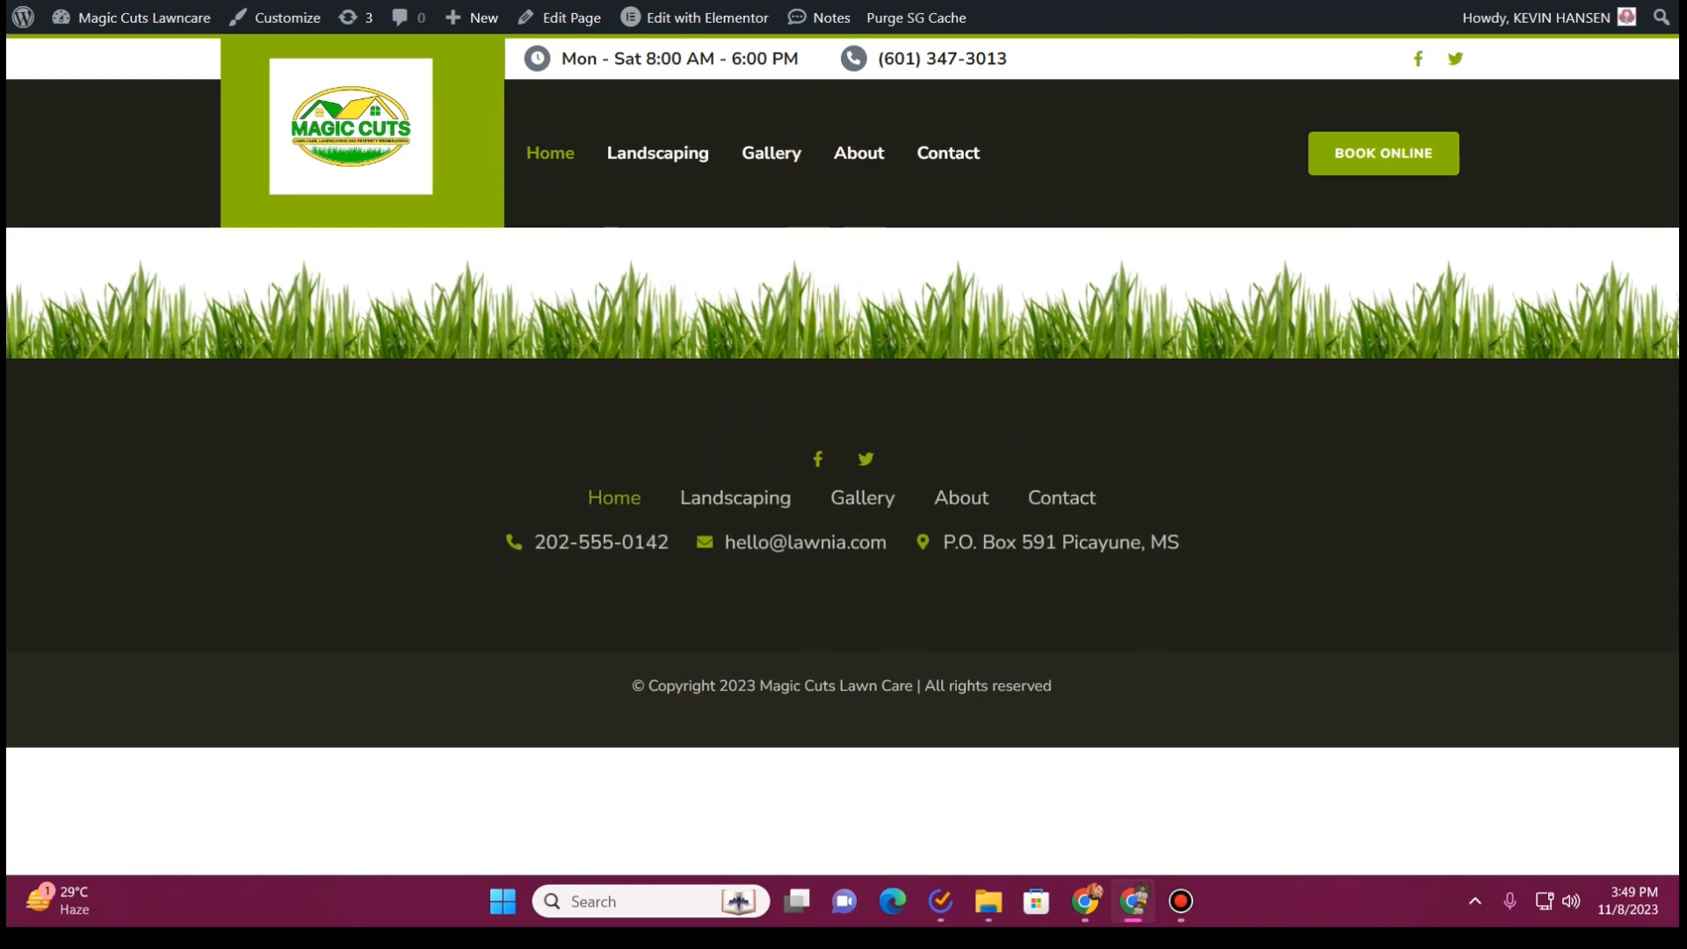
key("ctrl+Tab")
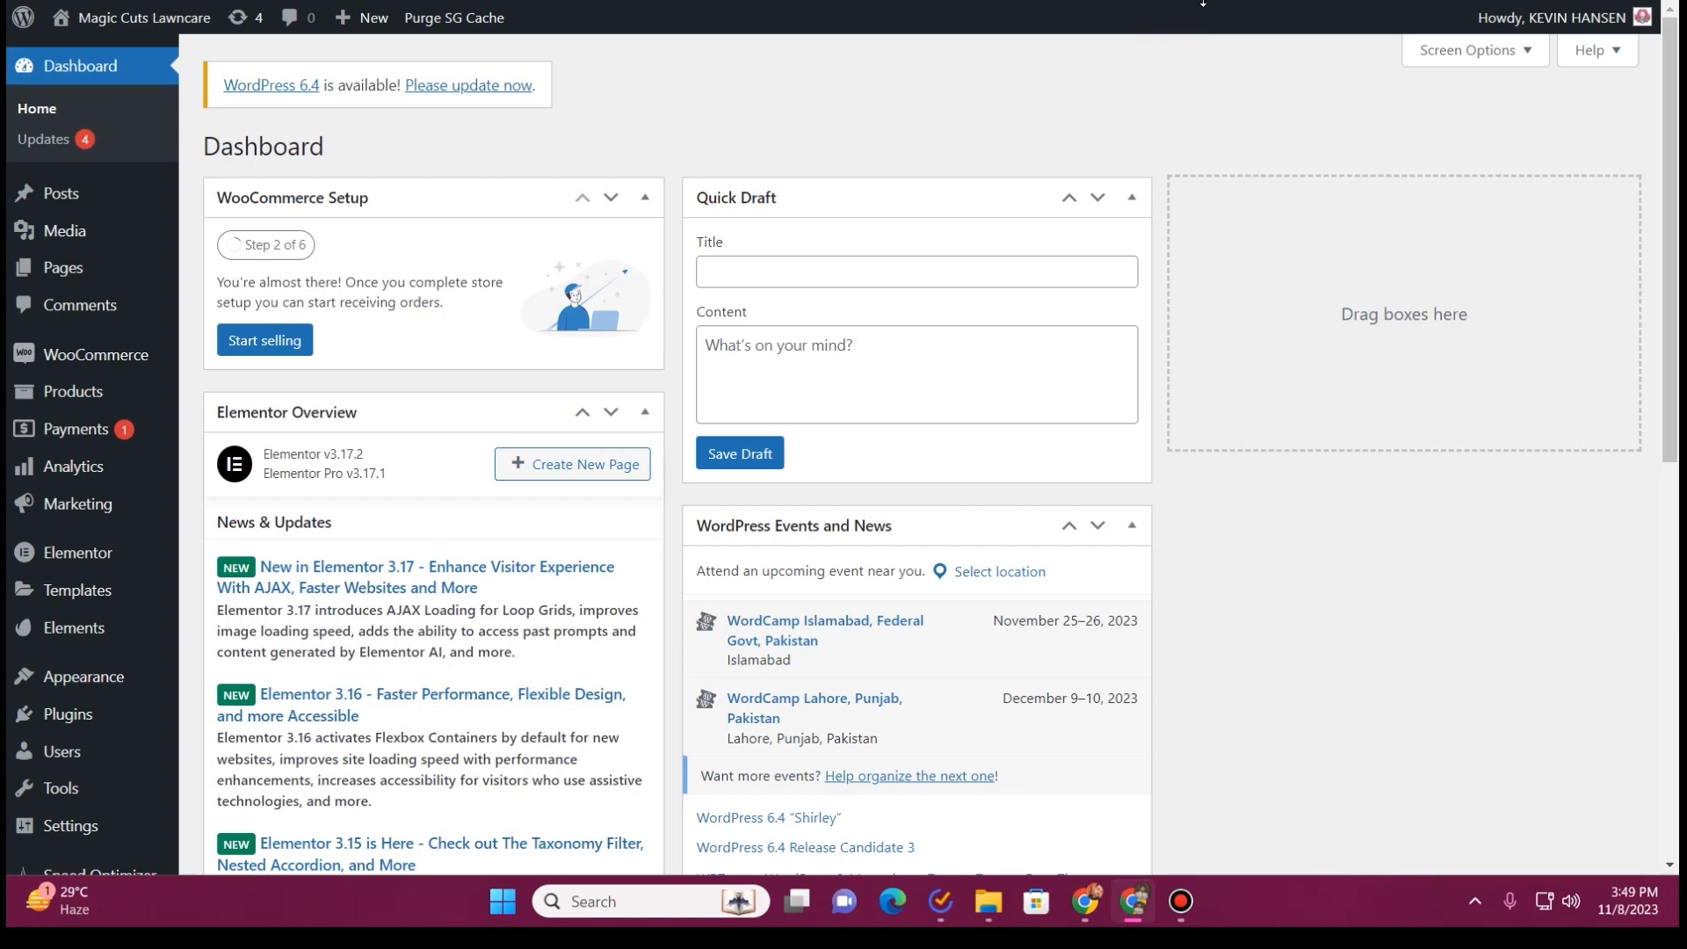
Open the Home front page from the site's list of pages and edit it with Elementor
mouse_move(42, 277)
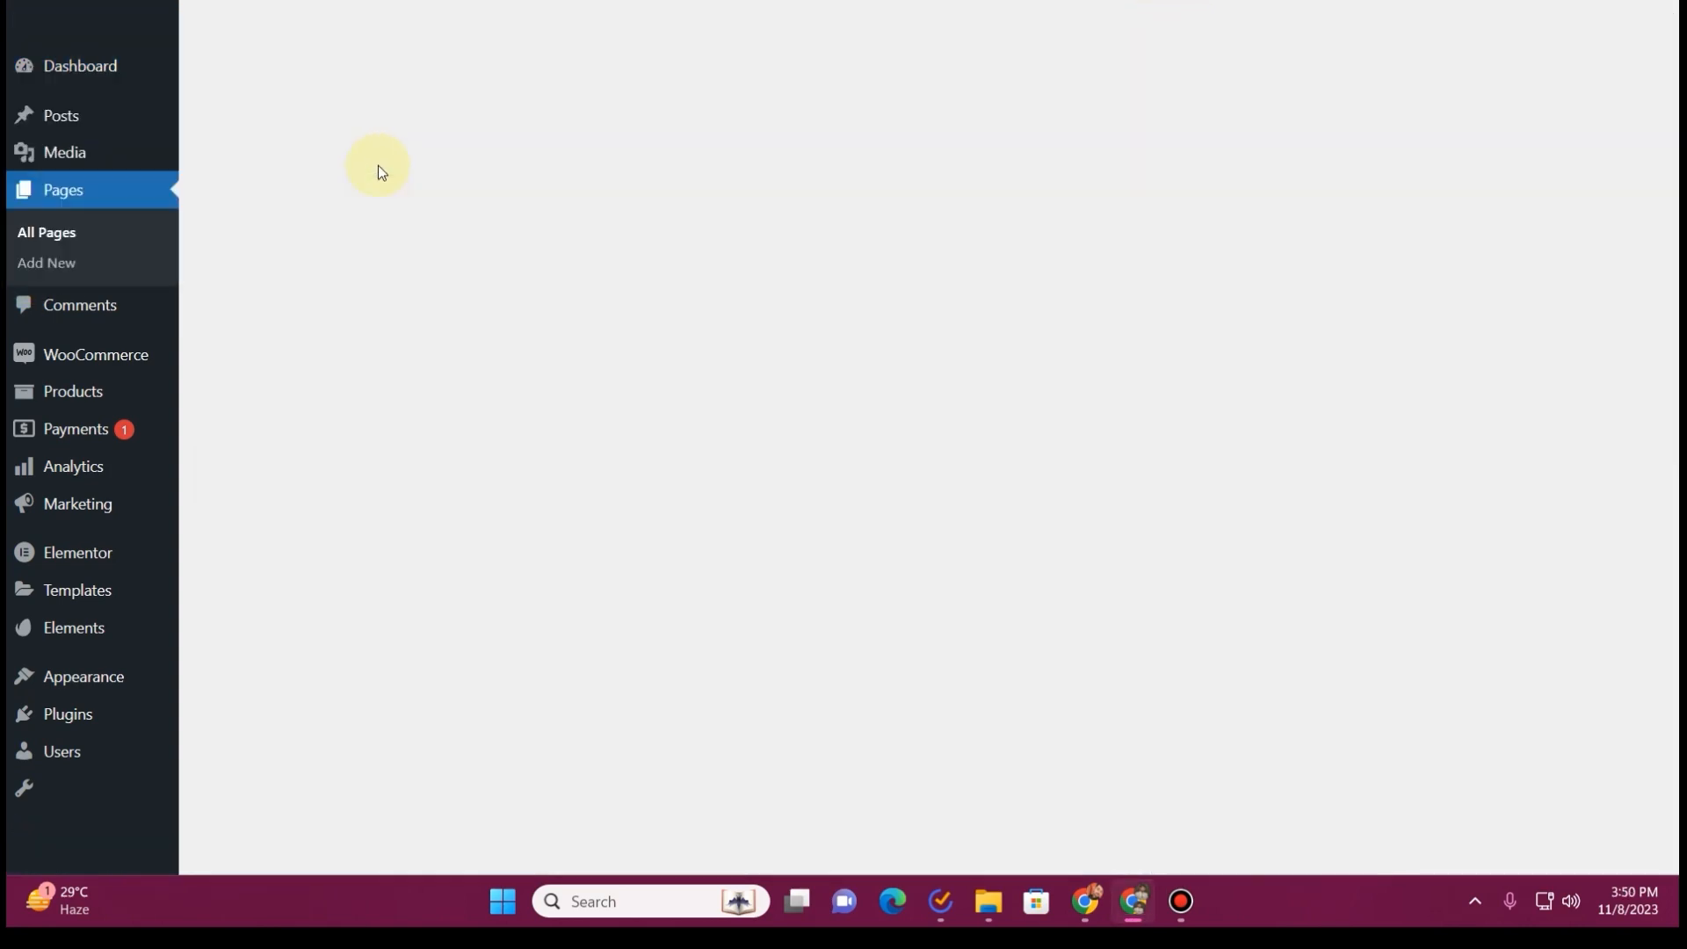
scroll(377, 406, "down", 3)
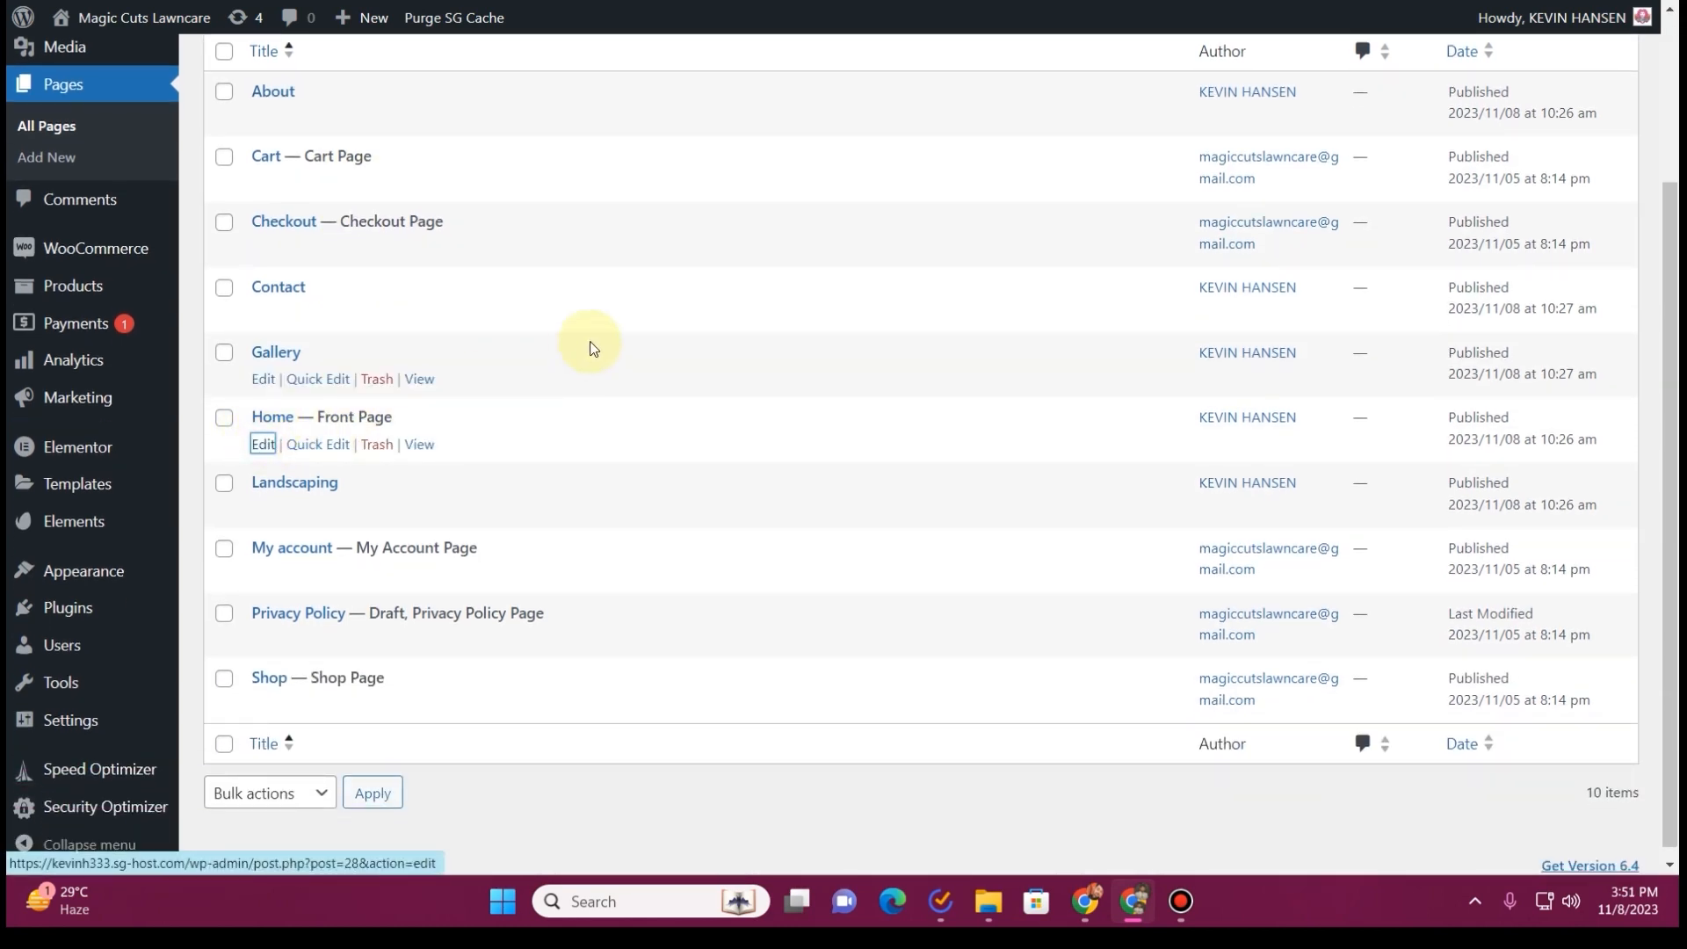
key("Return")
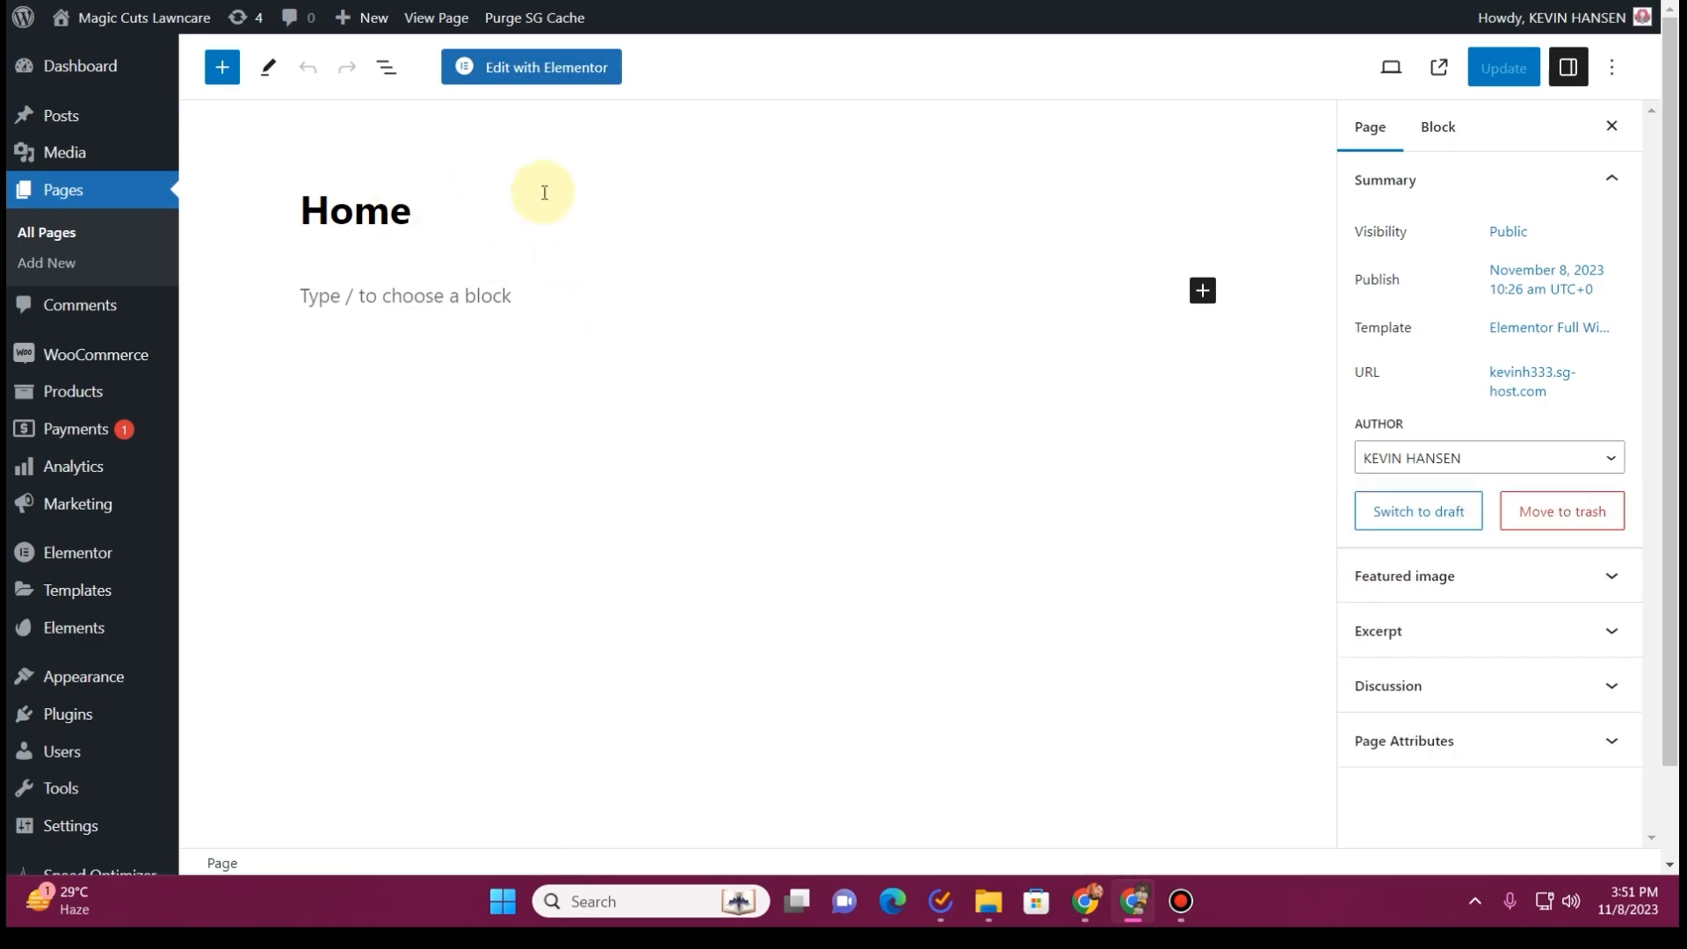
left_click(517, 68)
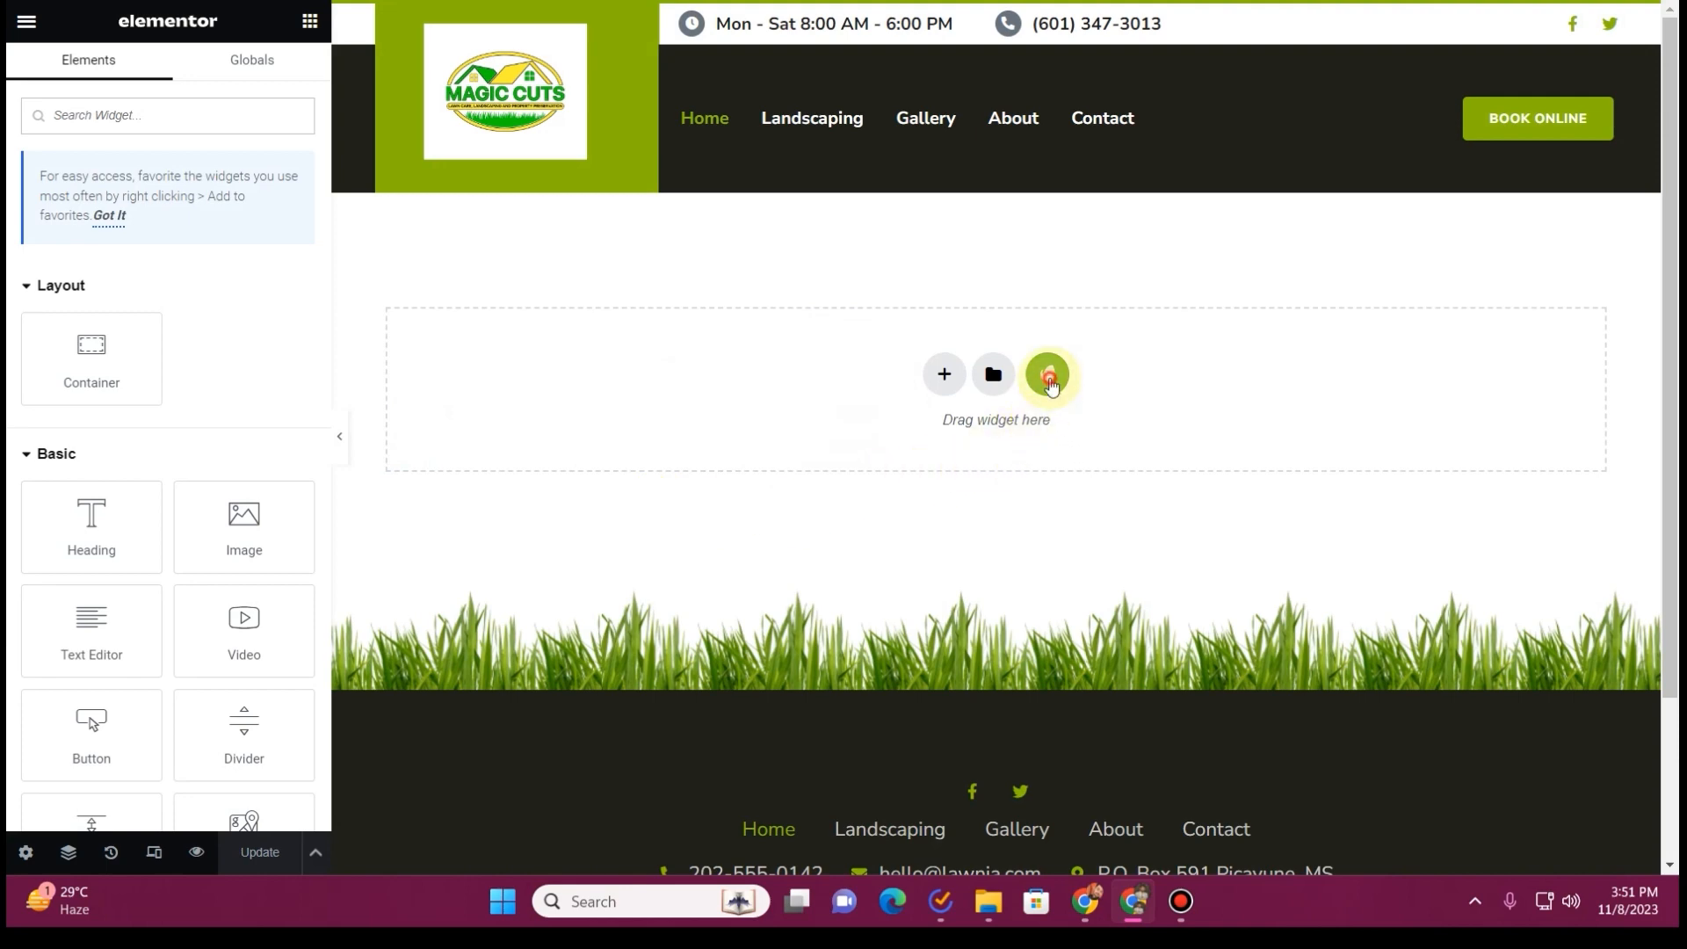
Insert the Homepage template from the installed Lawnia kit into the empty Home page
left_click(1050, 378)
left_click(464, 406)
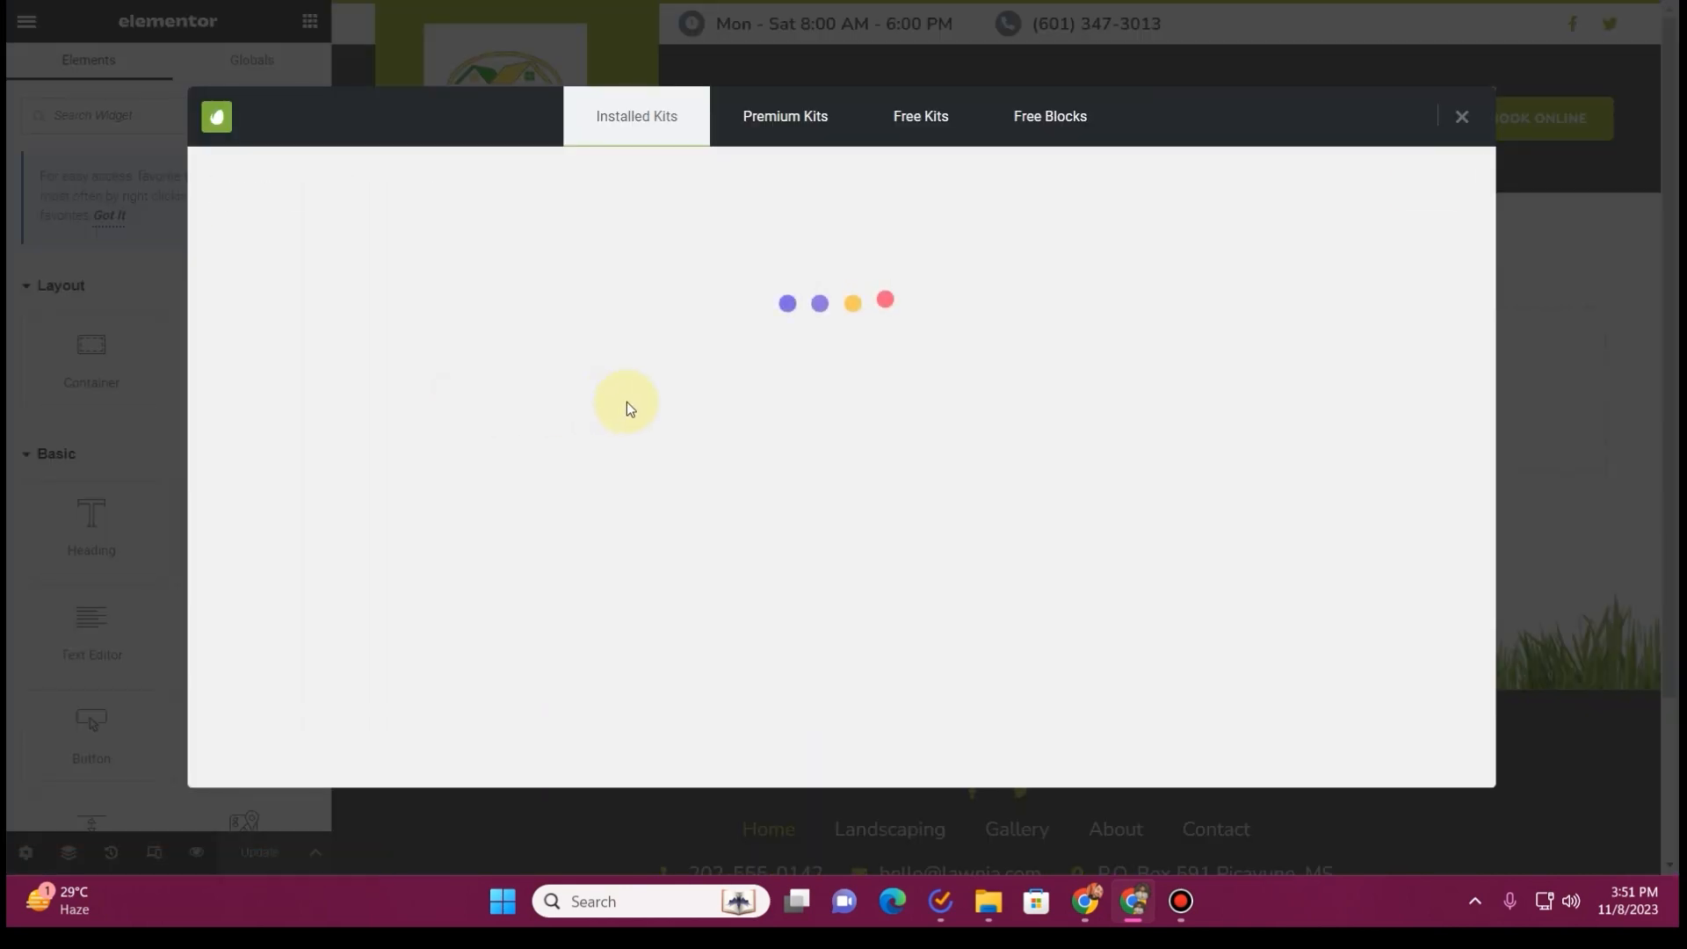
scroll(886, 440, "down", 5)
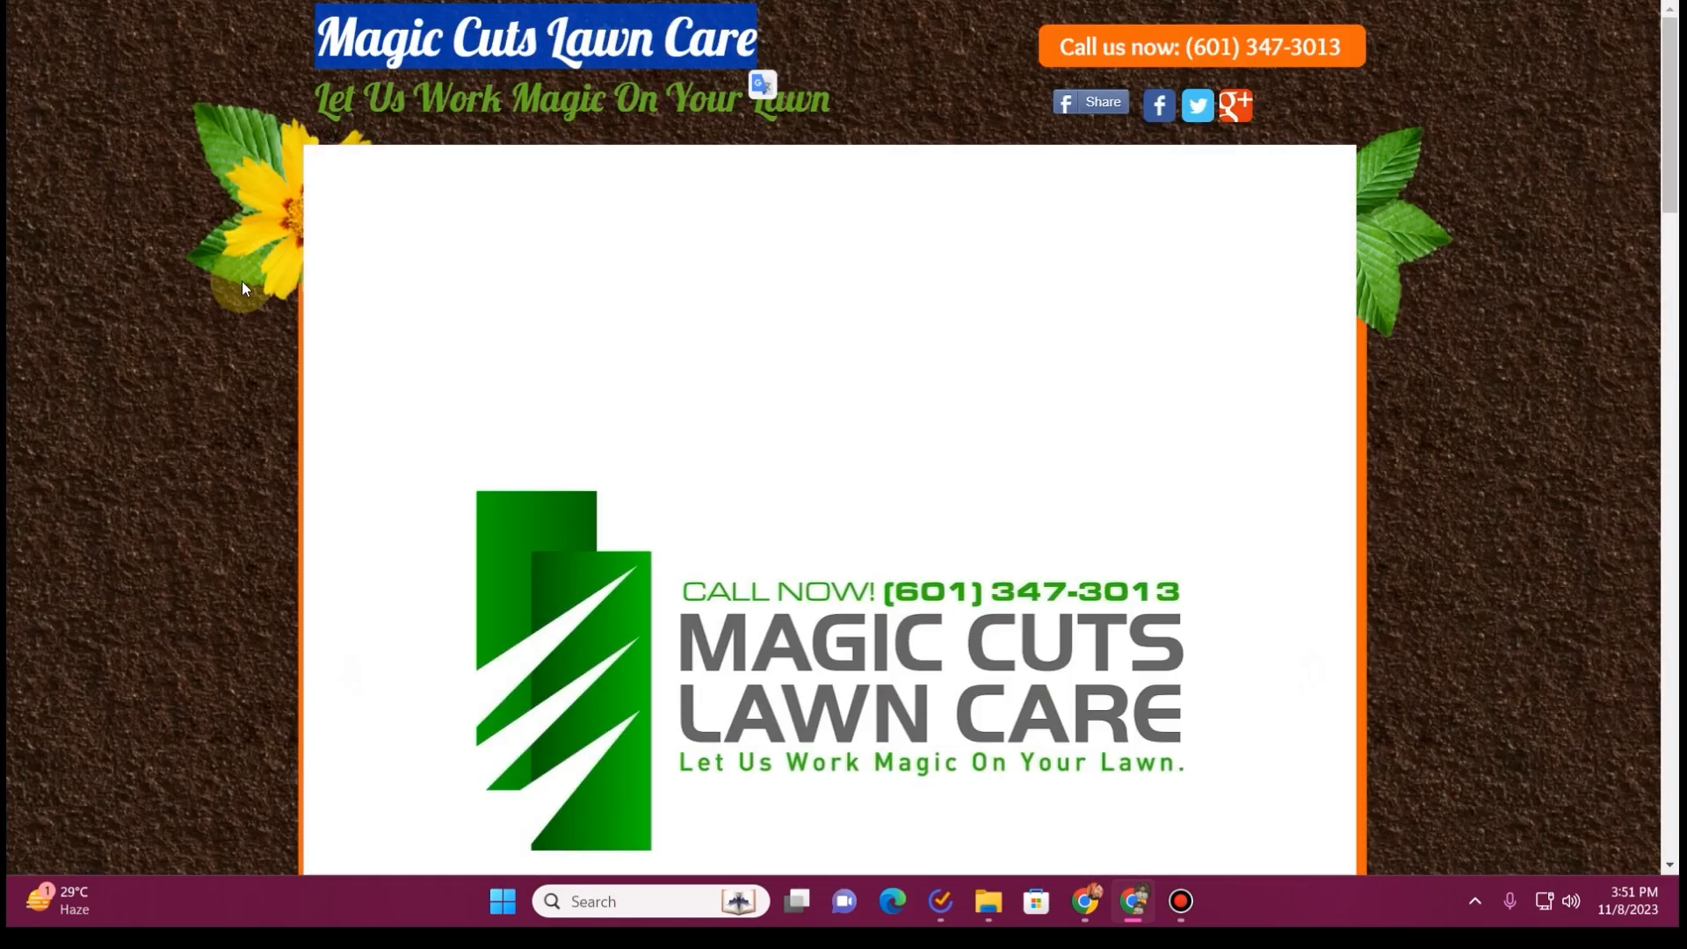
Examine the Quality Lawn Care and Pressure Washing copy on the Home page of the old Magic Cuts website
scroll(369, 524, "down", 4)
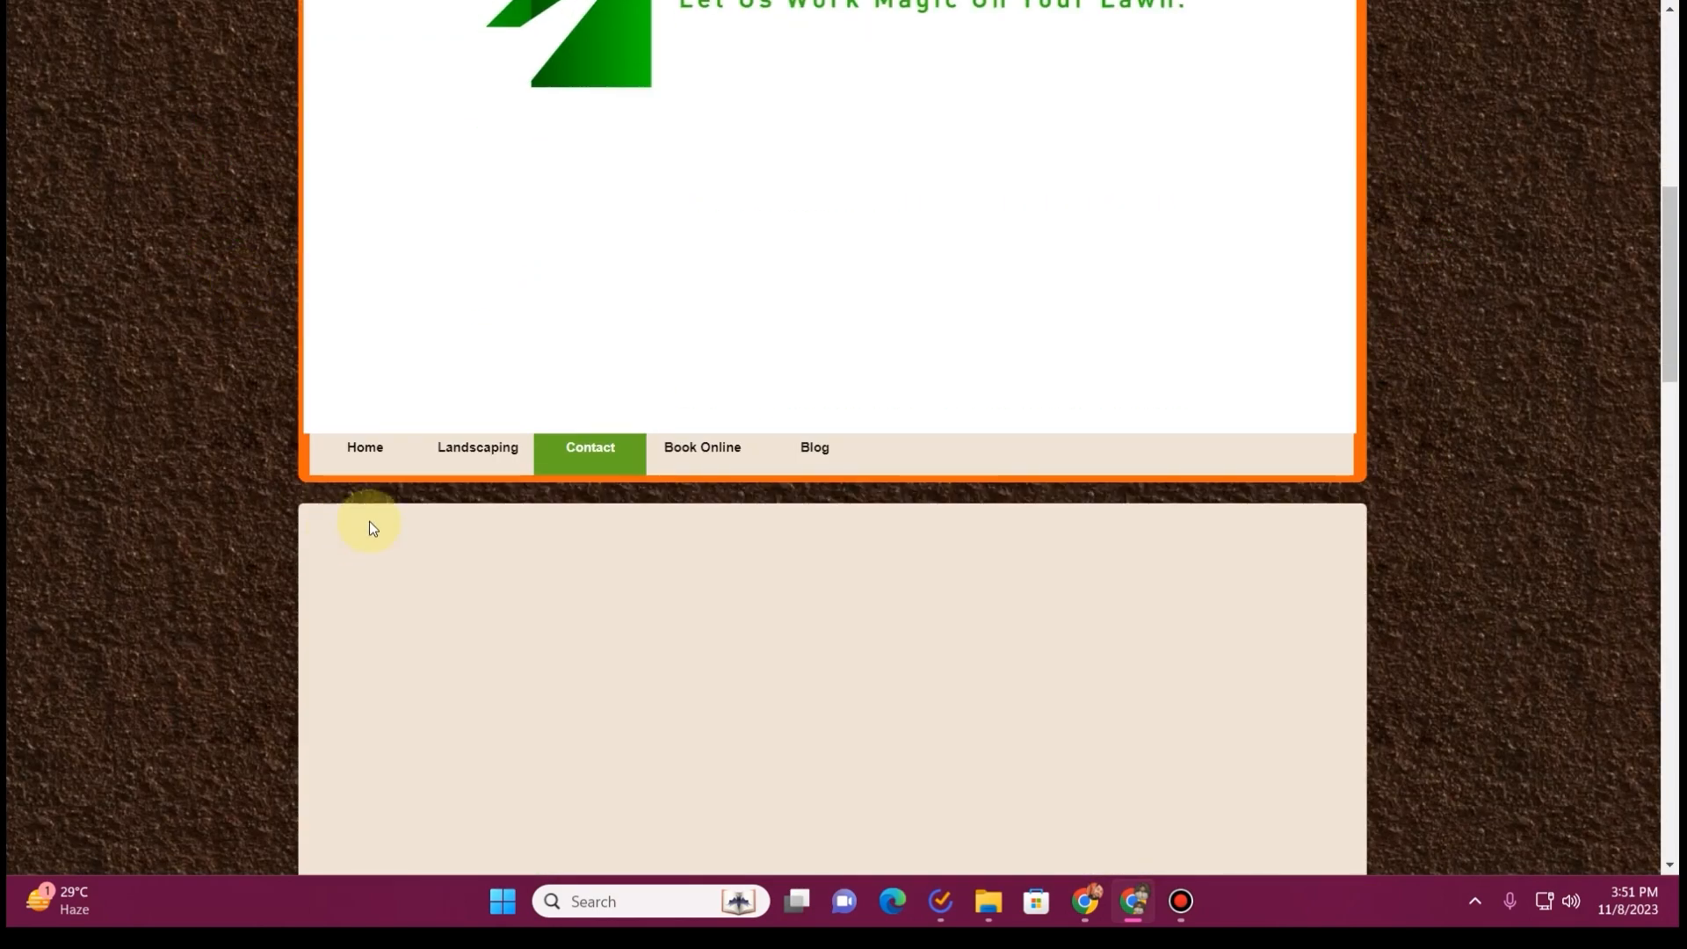
left_click(381, 453)
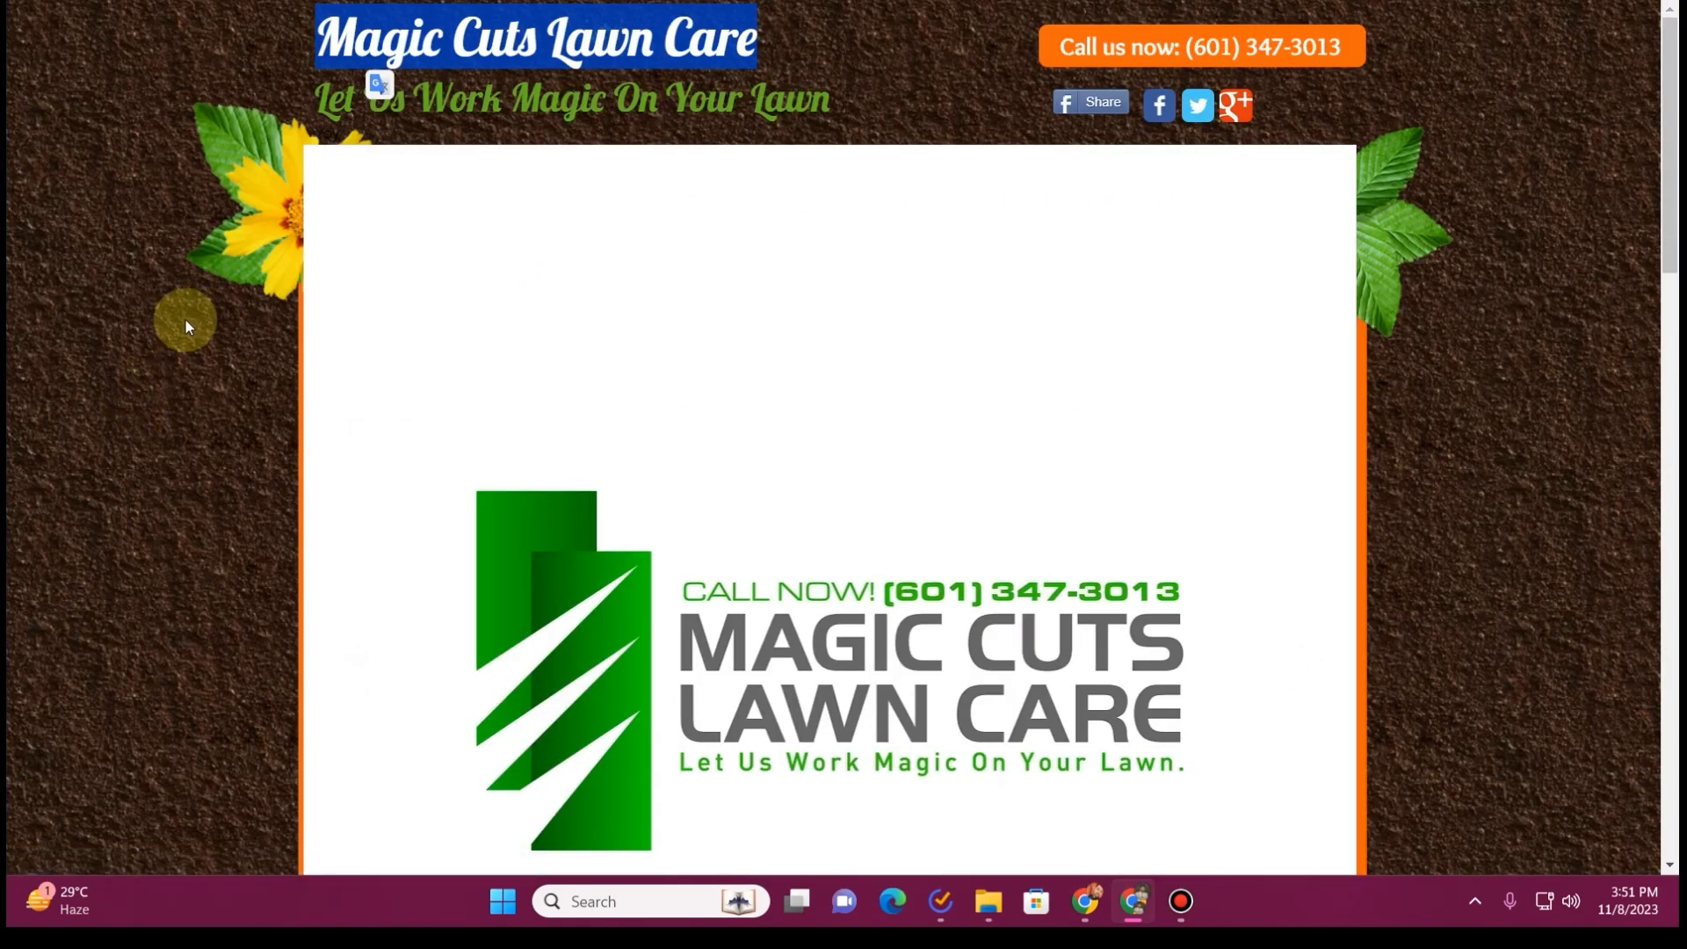
scroll(187, 322, "down", 8)
scroll(193, 323, "down", 3)
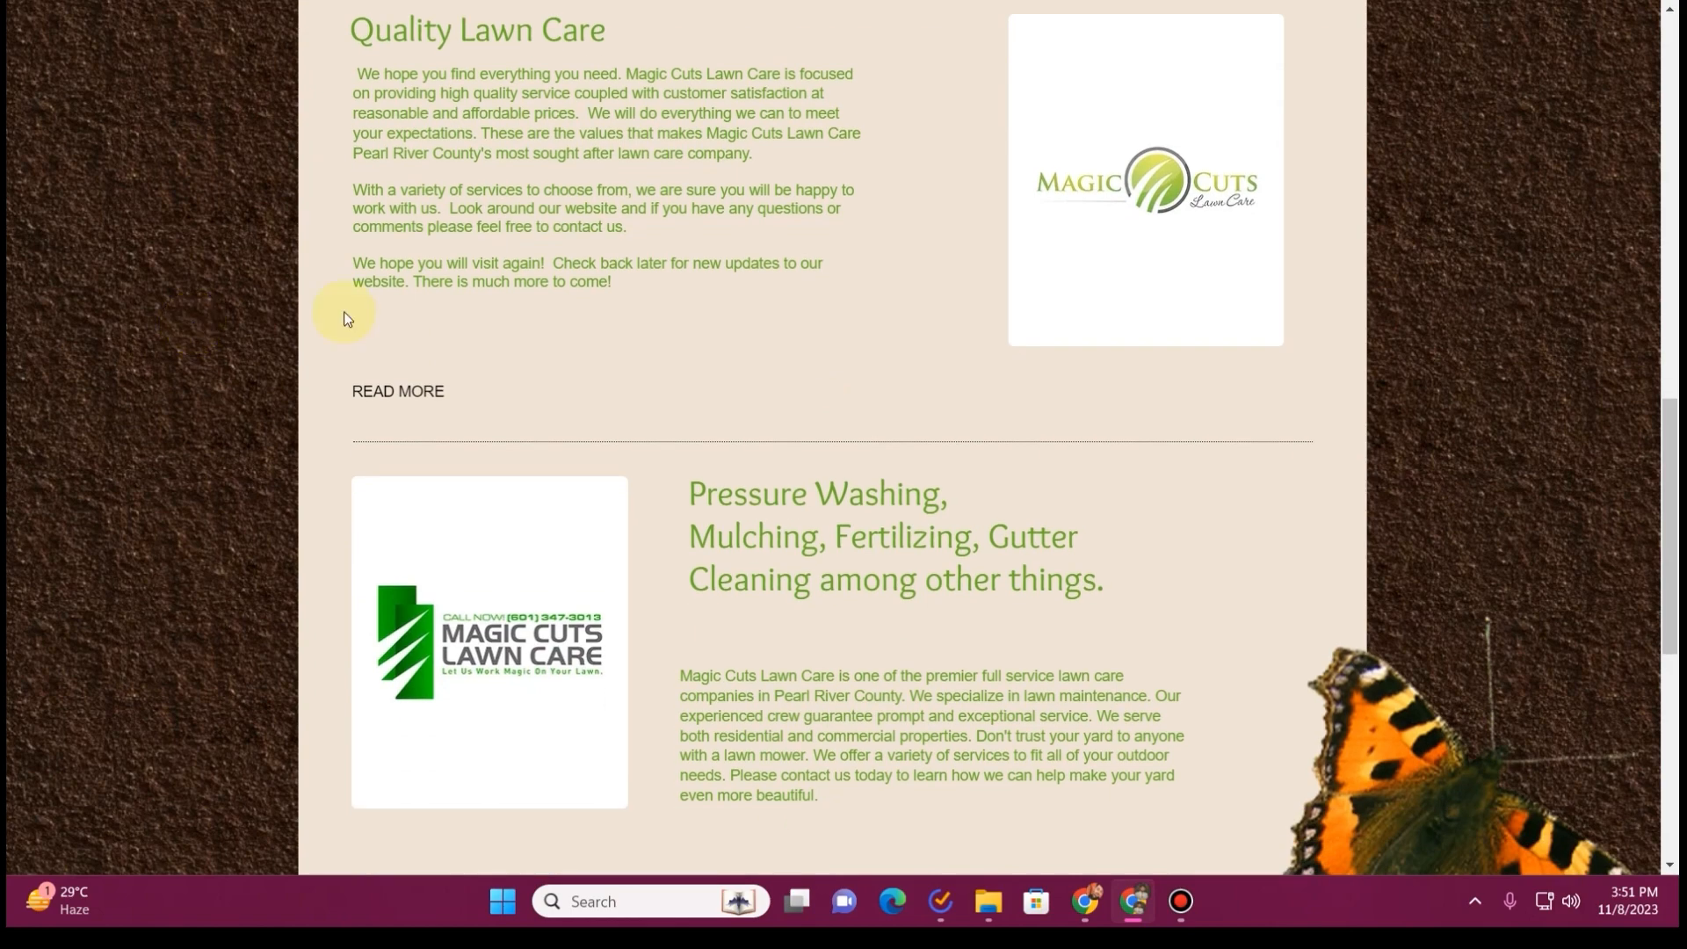
scroll(943, 590, "down", 5)
scroll(943, 591, "down", 2)
scroll(937, 584, "up", 8)
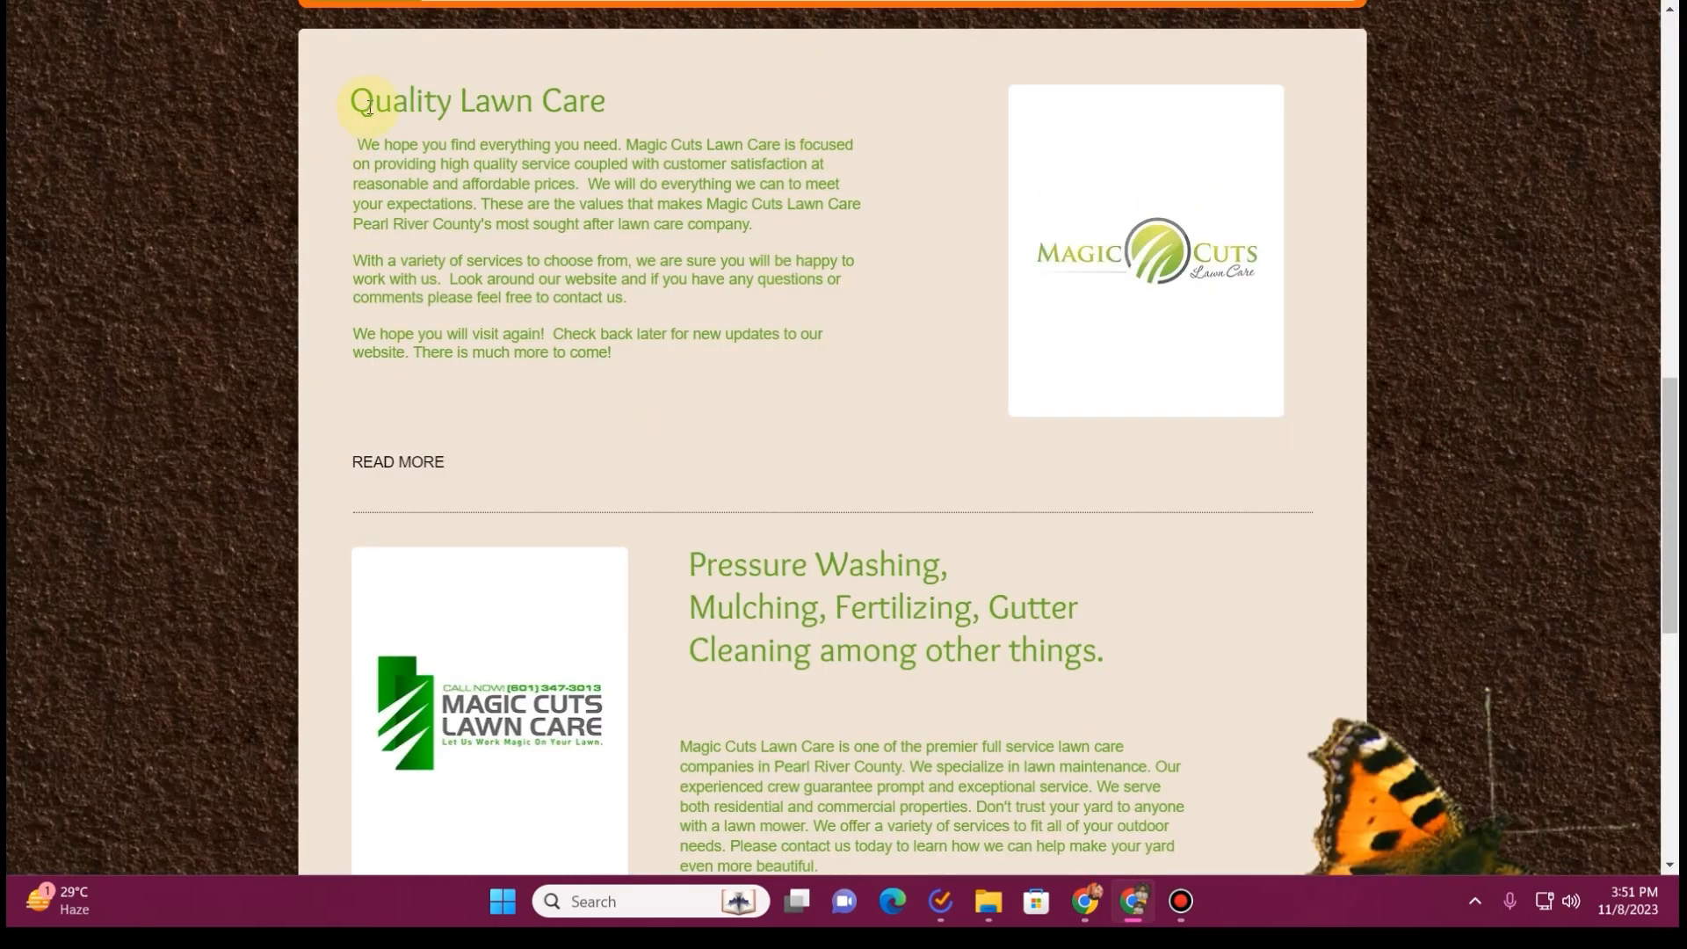
left_click_drag(406, 132, 845, 570)
left_click_drag(682, 580, 957, 744)
scroll(957, 743, "down", 2)
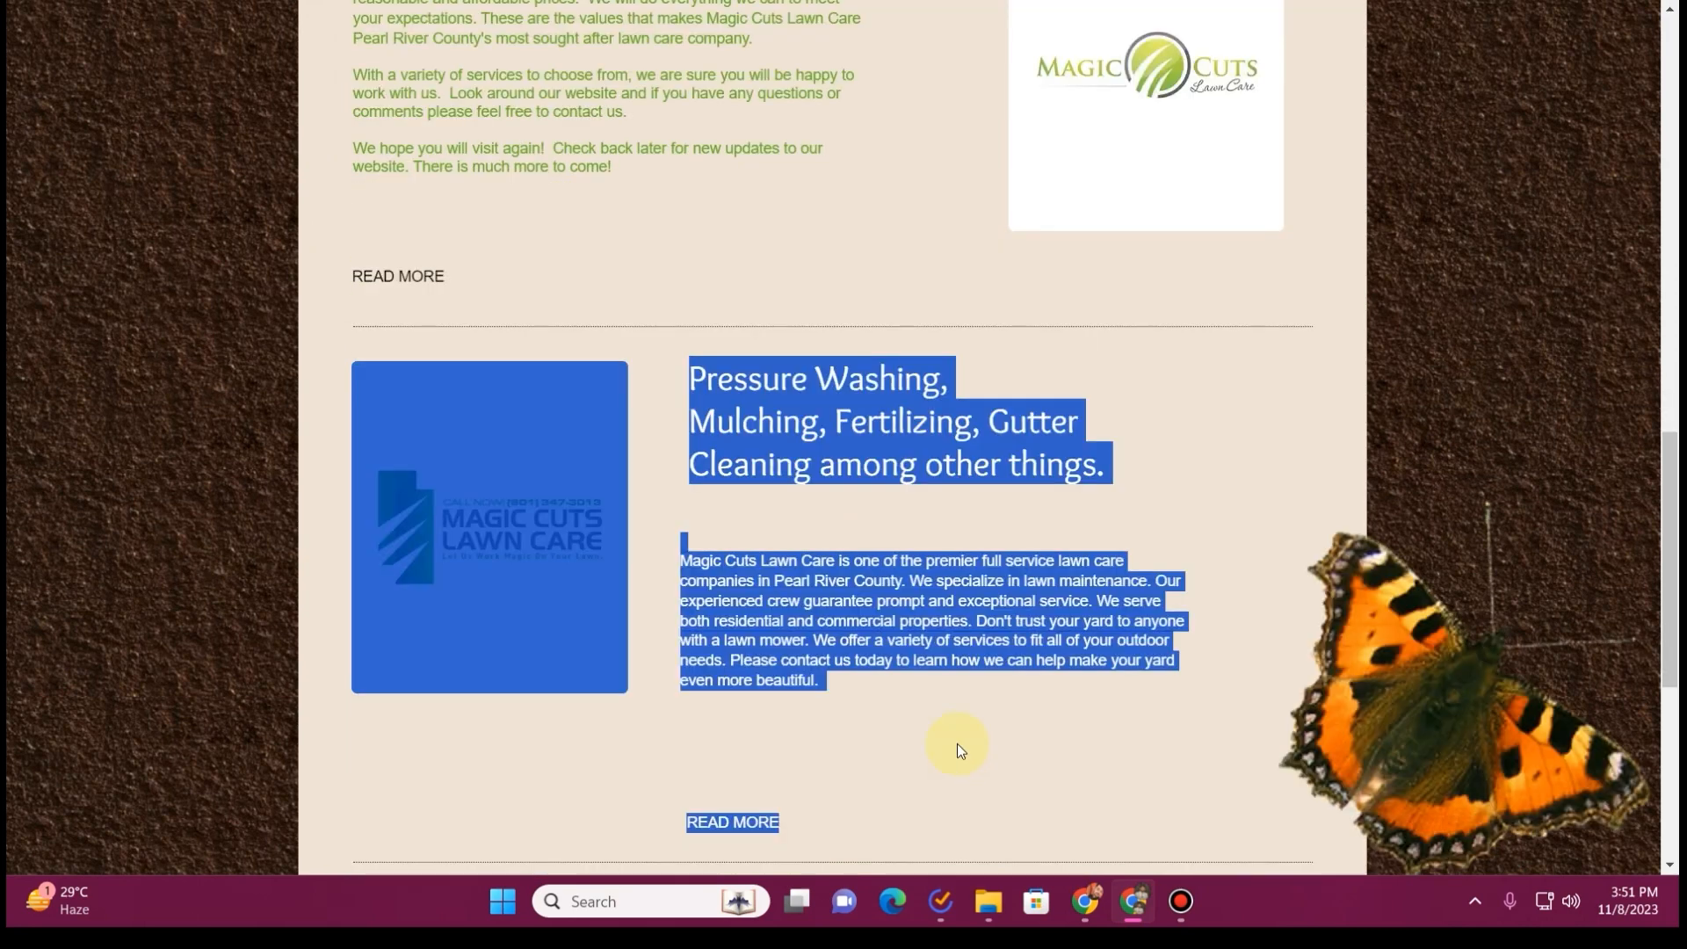
left_click(842, 642)
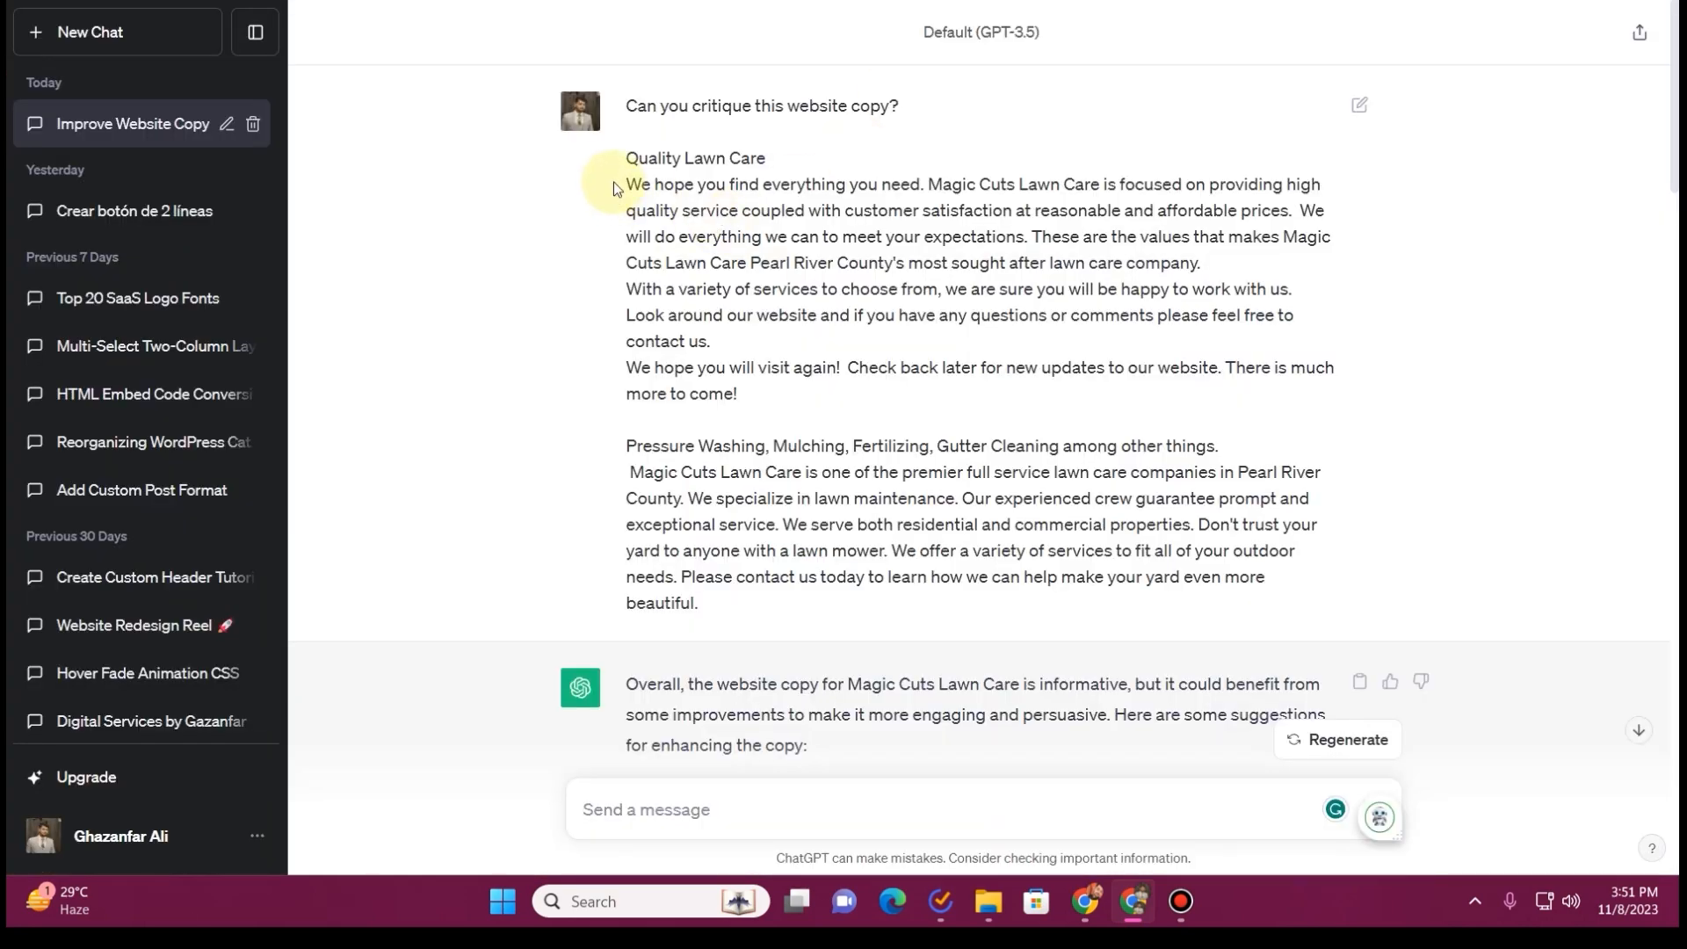
Read the original website copy, the critique request and the improvement suggestions in the ChatGPT conversation "Improve Website Copy"
left_click_drag(624, 157, 918, 613)
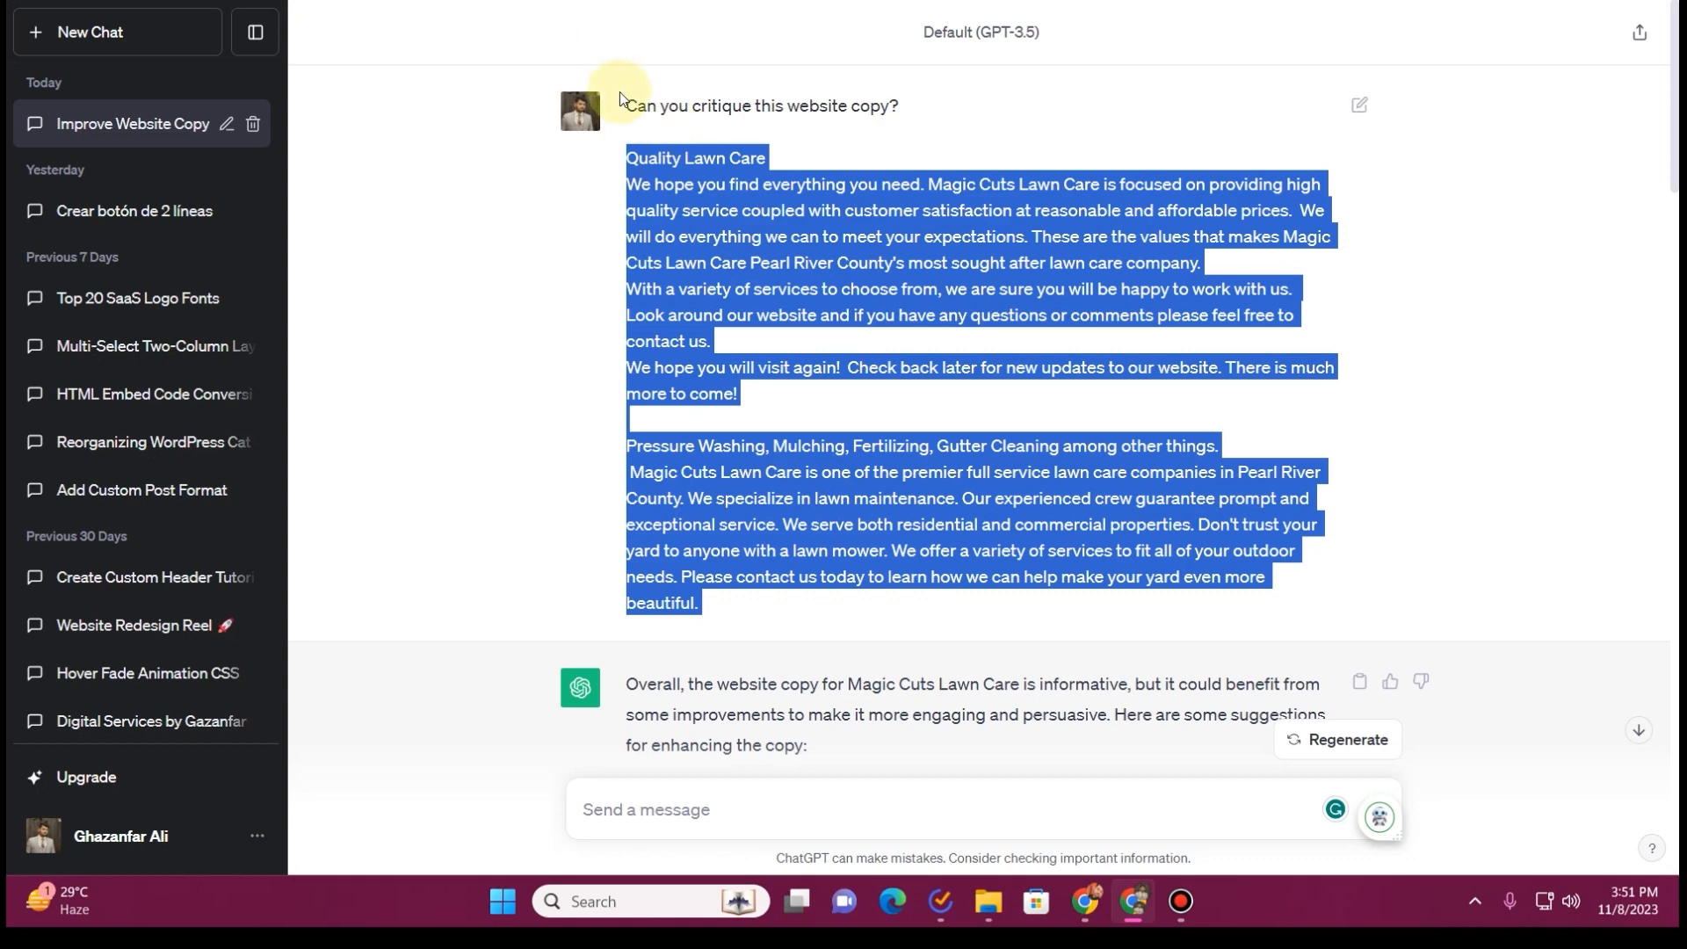
left_click_drag(628, 107, 912, 110)
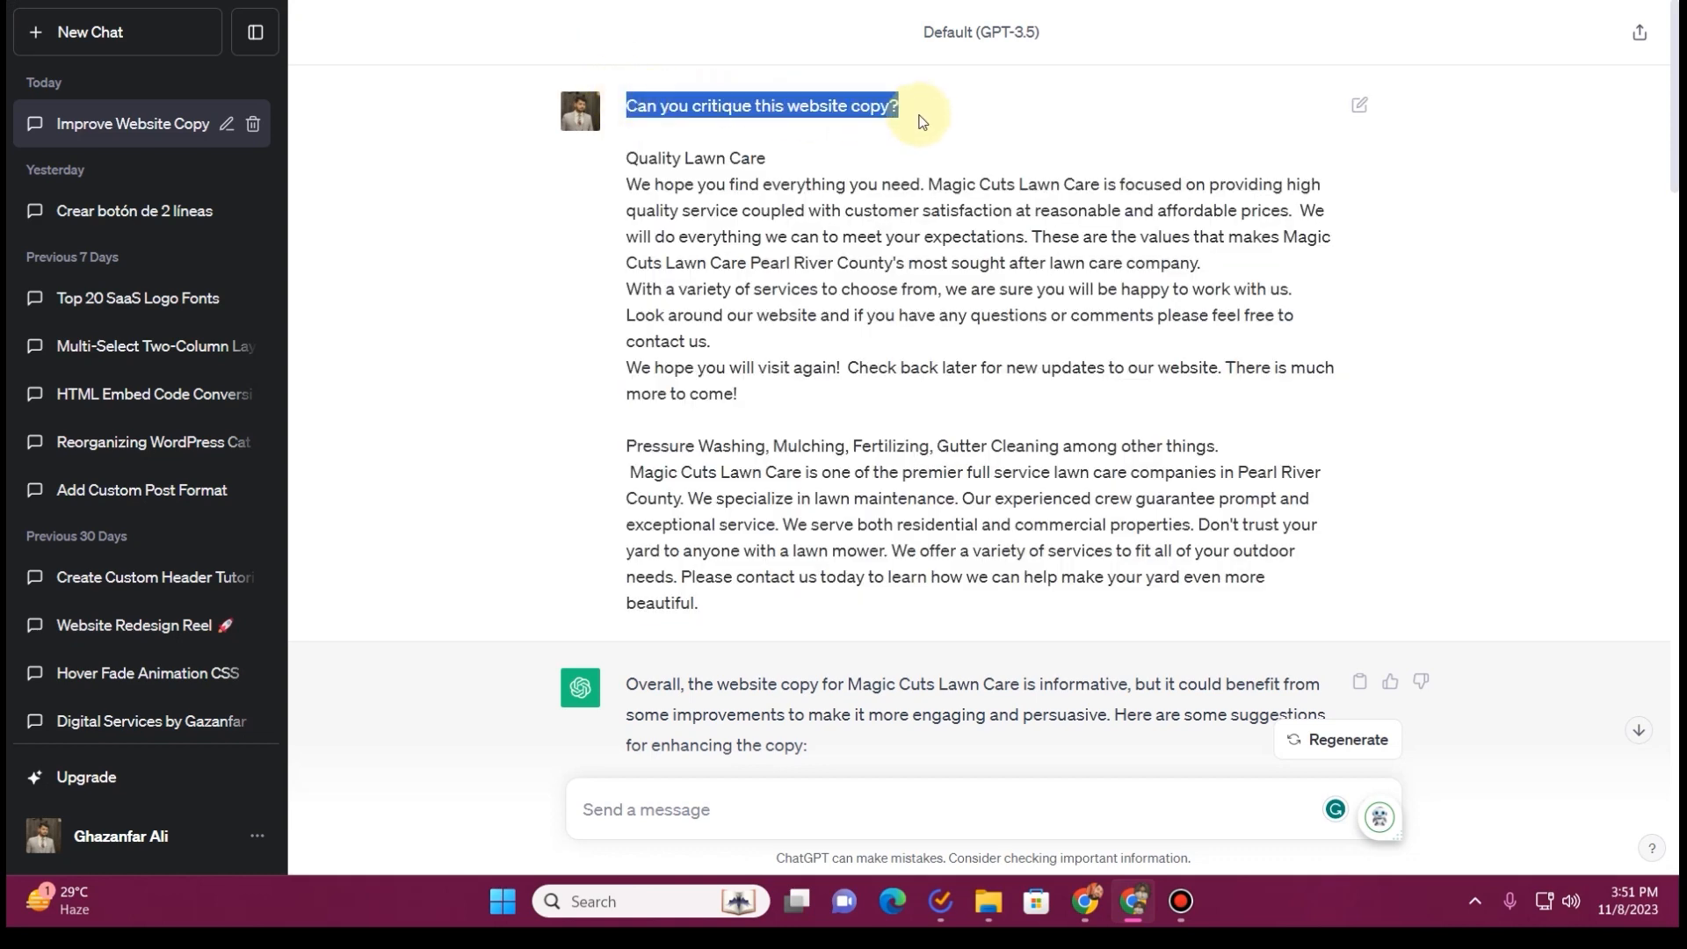
scroll(770, 368, "down", 6)
left_click_drag(683, 139, 879, 619)
scroll(870, 562, "down", 5)
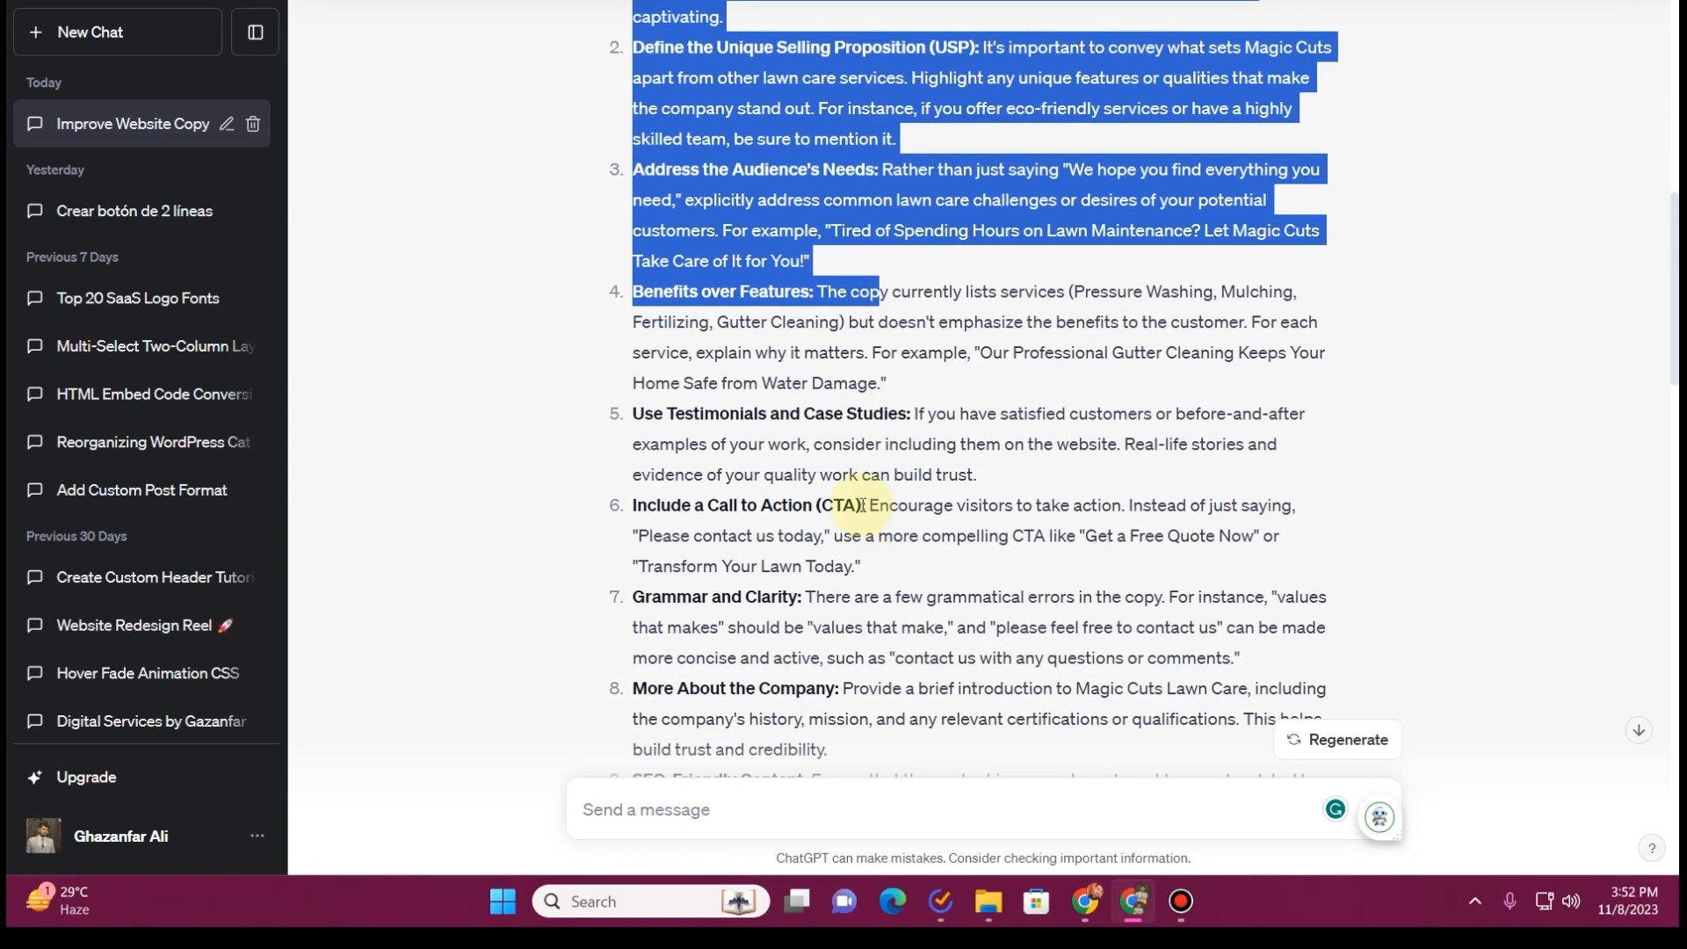
scroll(861, 505, "down", 10)
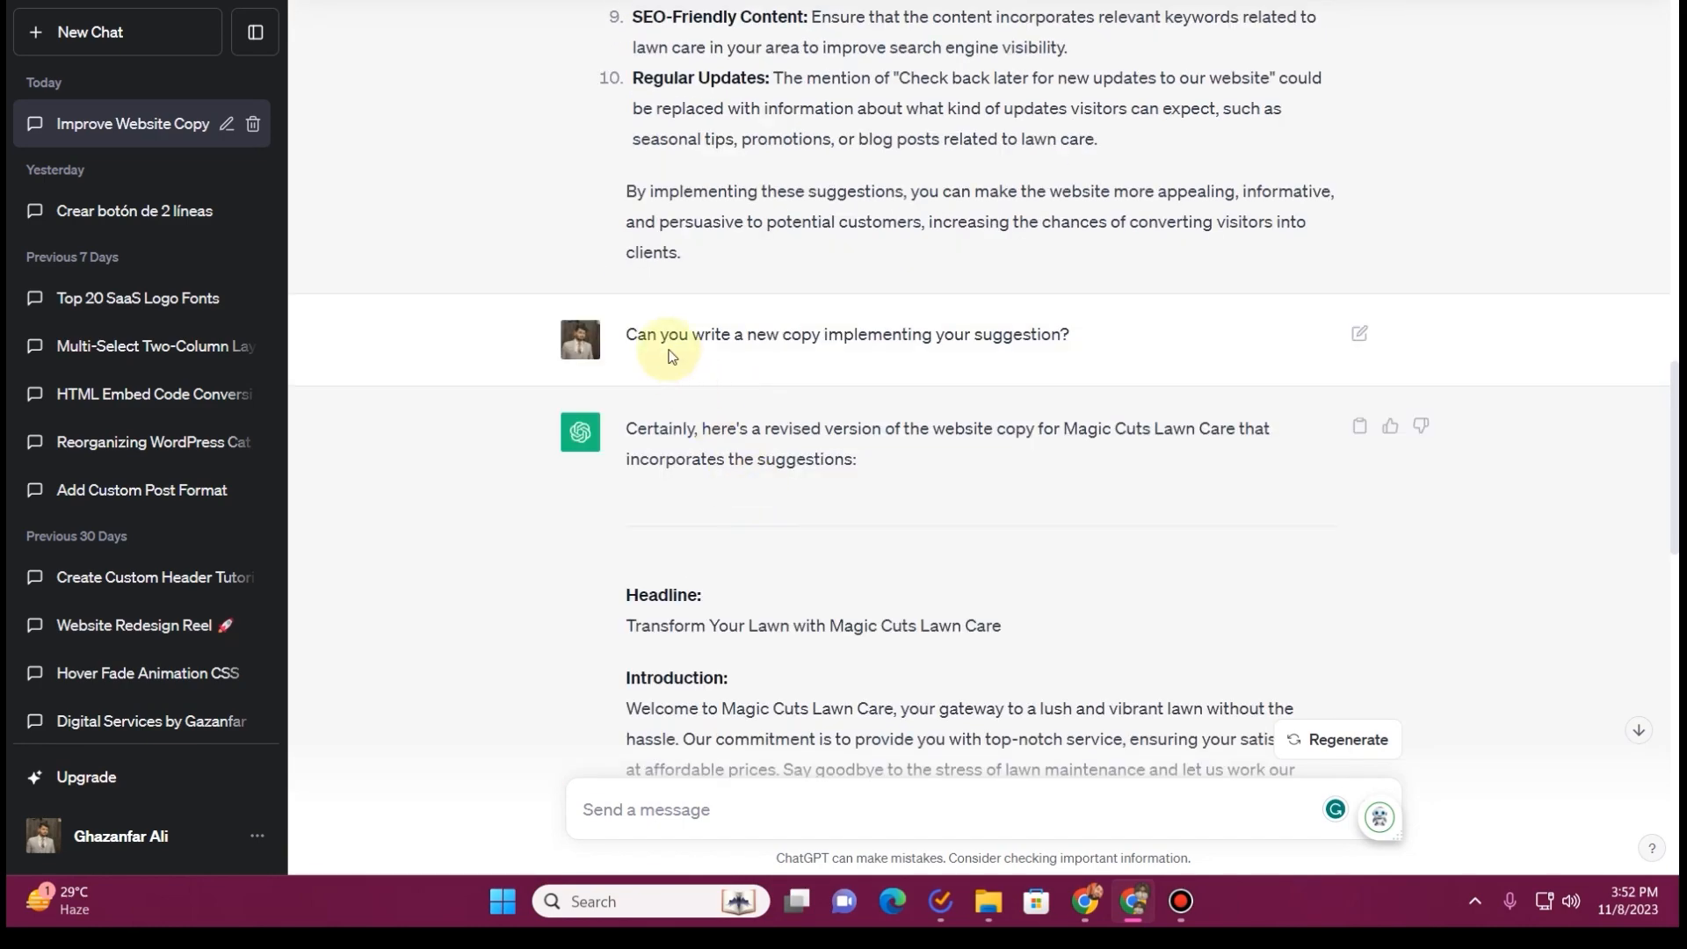
Read the request for new copy and the revised website text, from the headline to the regular updates section
left_click_drag(640, 334, 1105, 345)
scroll(756, 413, "down", 5)
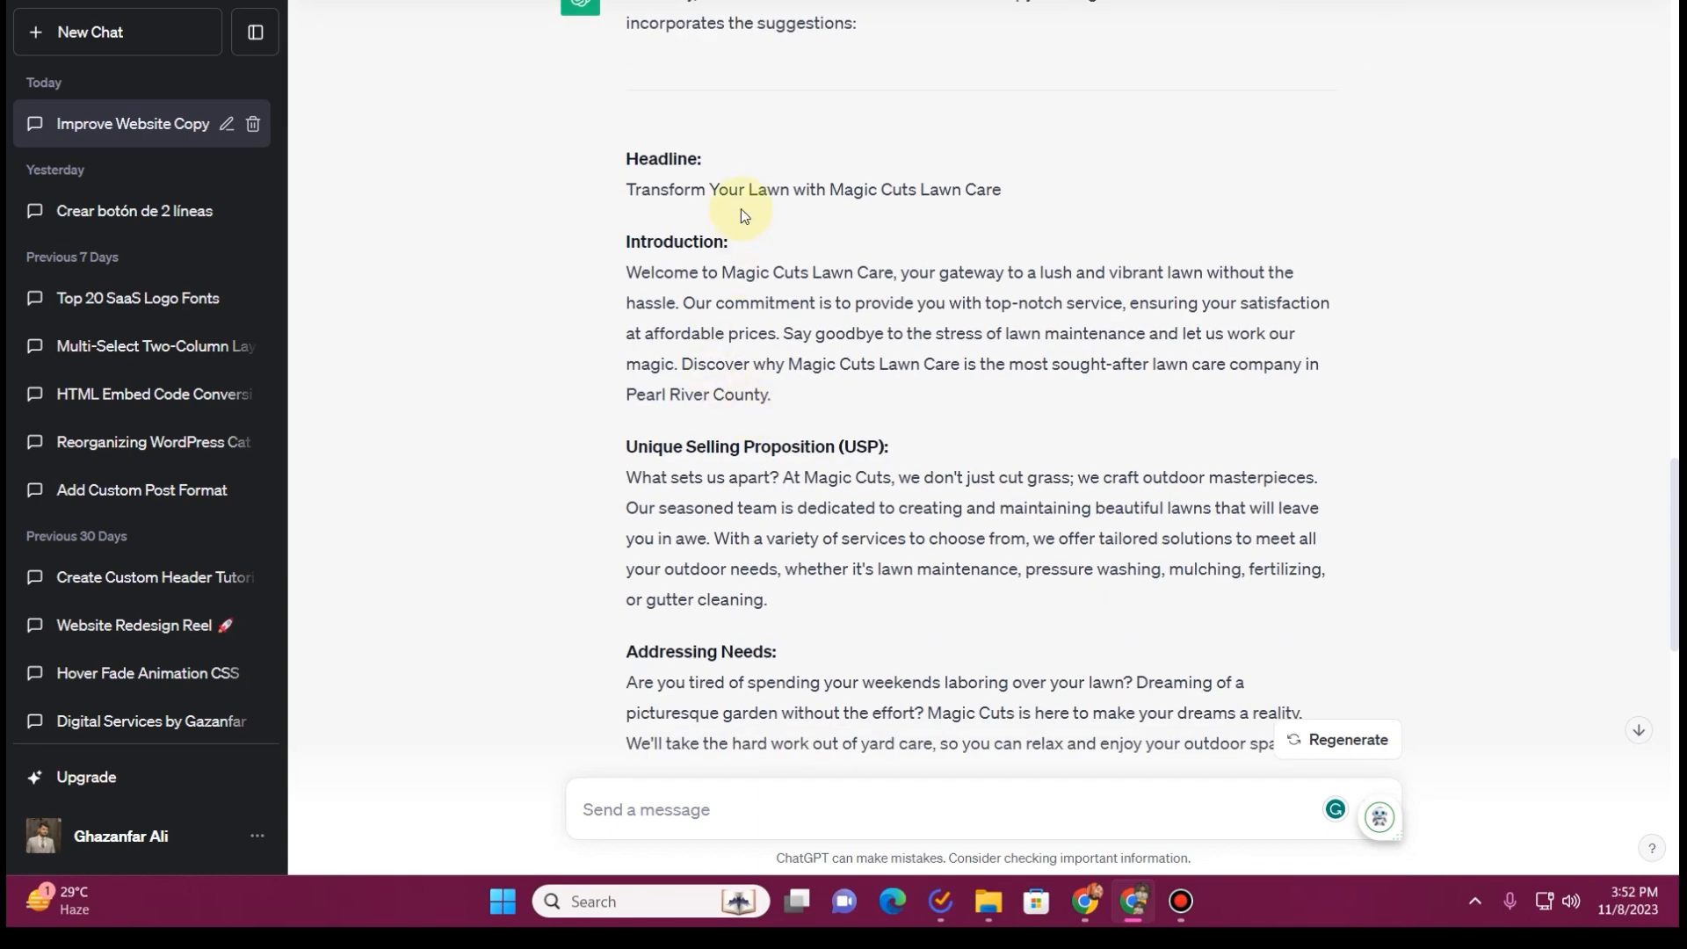
scroll(766, 413, "down", 10)
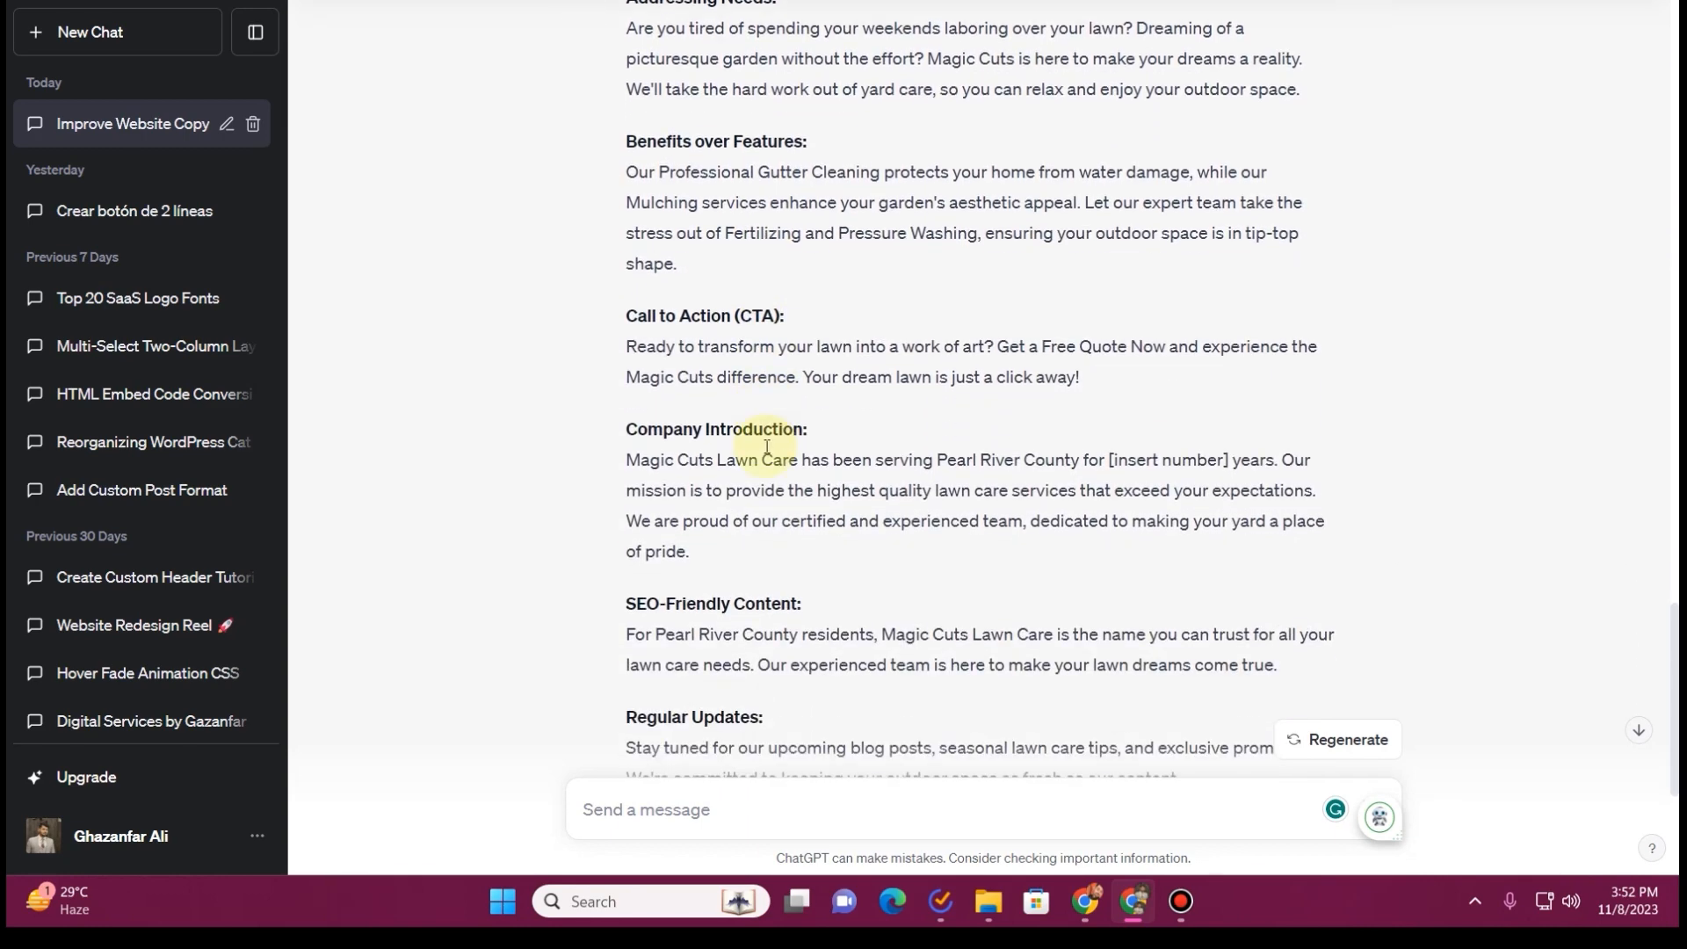
scroll(761, 447, "up", 5)
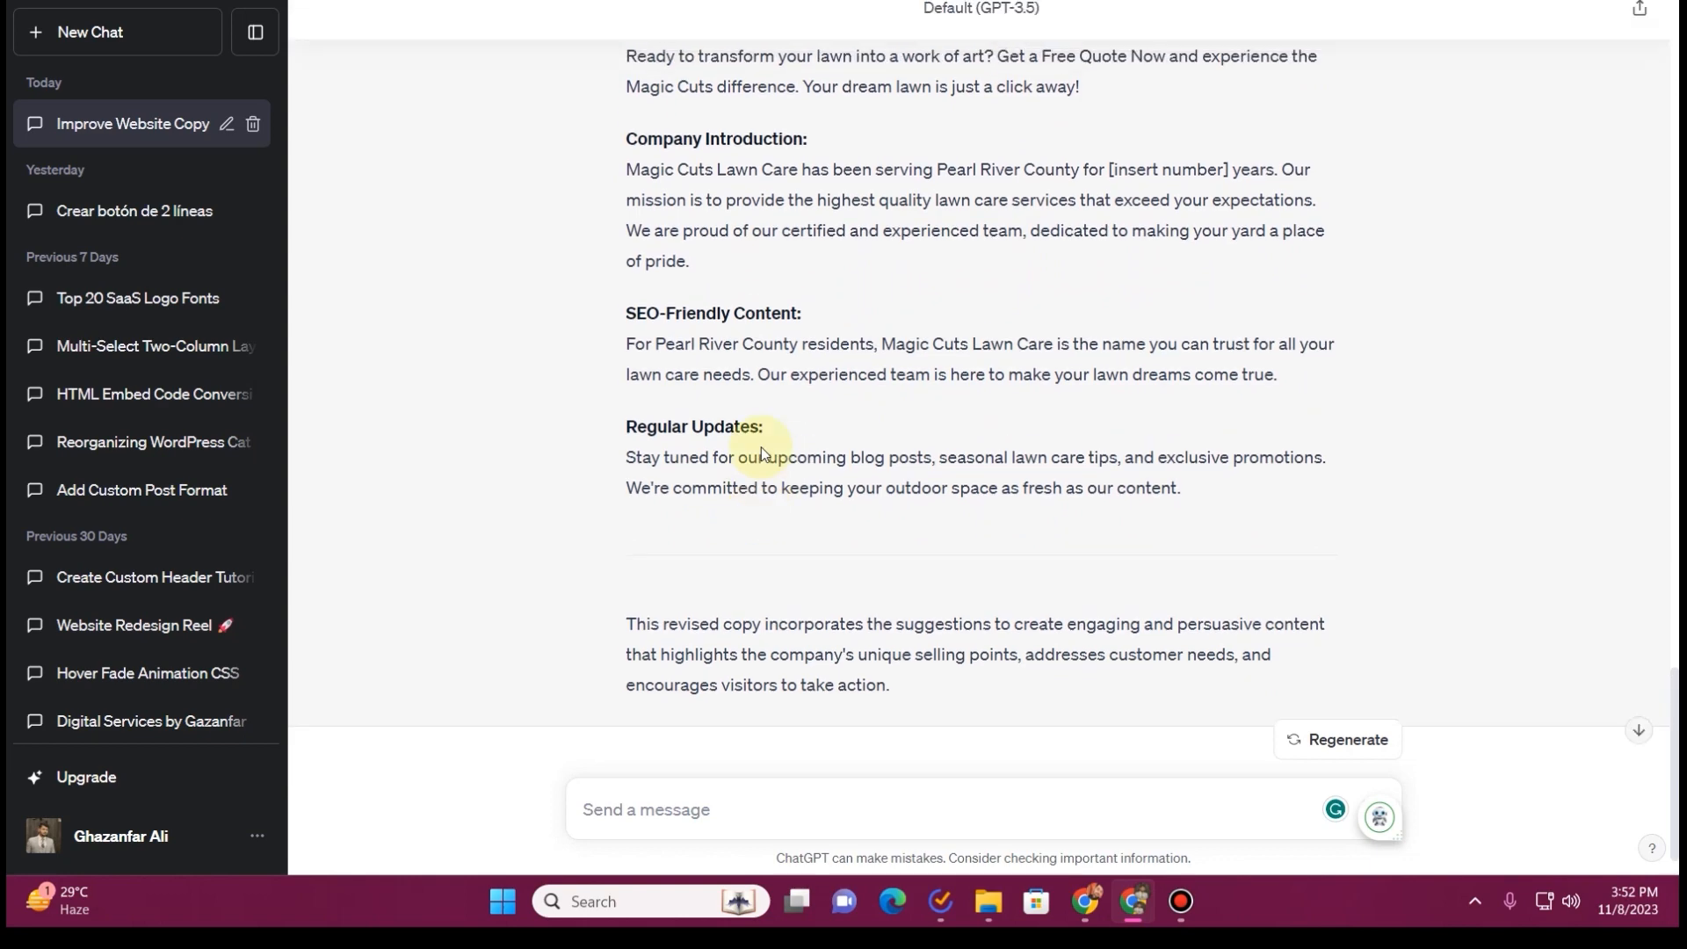
scroll(761, 446, "up", 5)
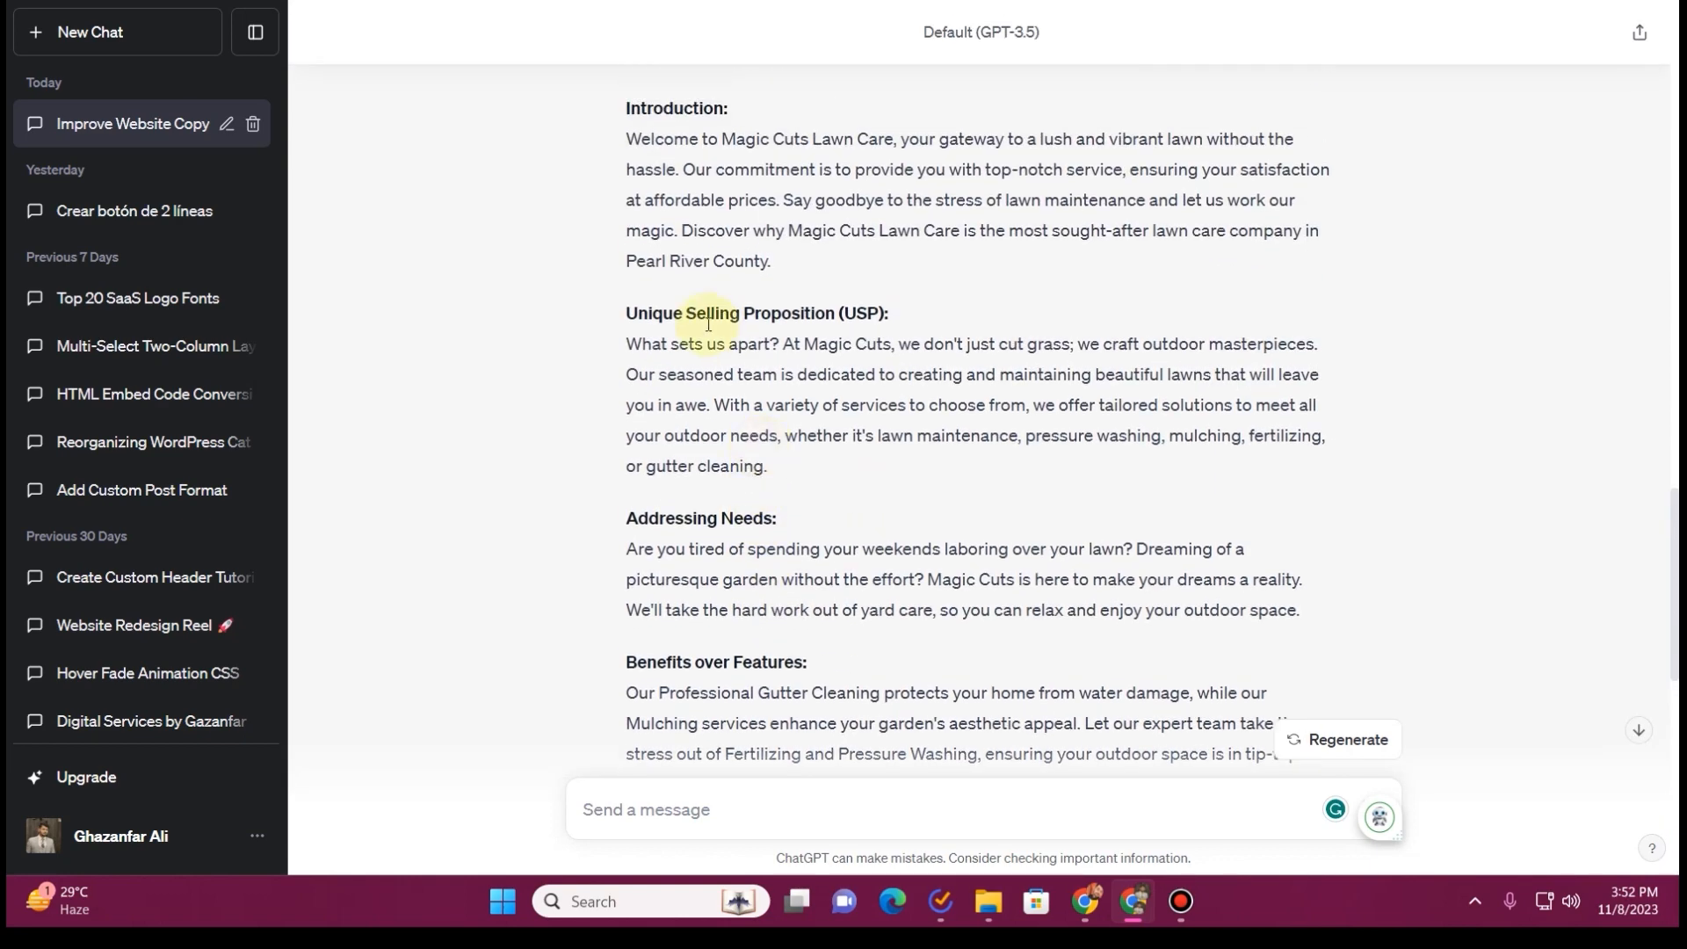
scroll(761, 332, "up", 3)
scroll(757, 332, "down", 6)
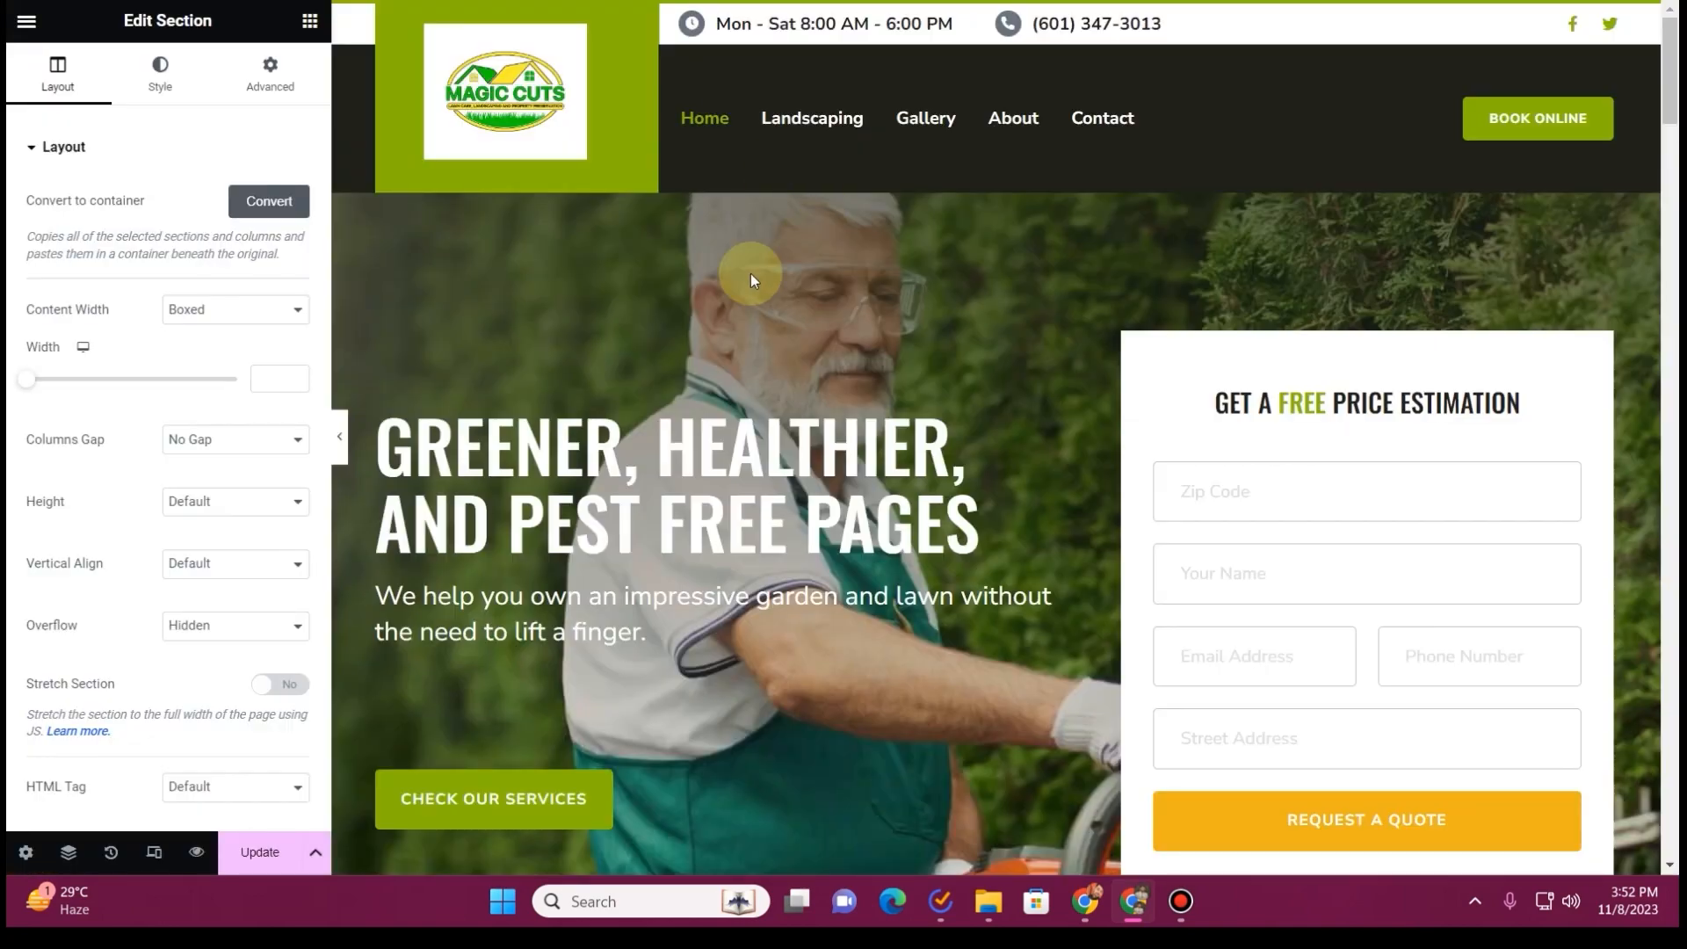
Replace the hero heading with the revised ChatGPT headline "Transform Your Lawn with Magic Cuts Lawn Care"
scroll(815, 473, "down", 3)
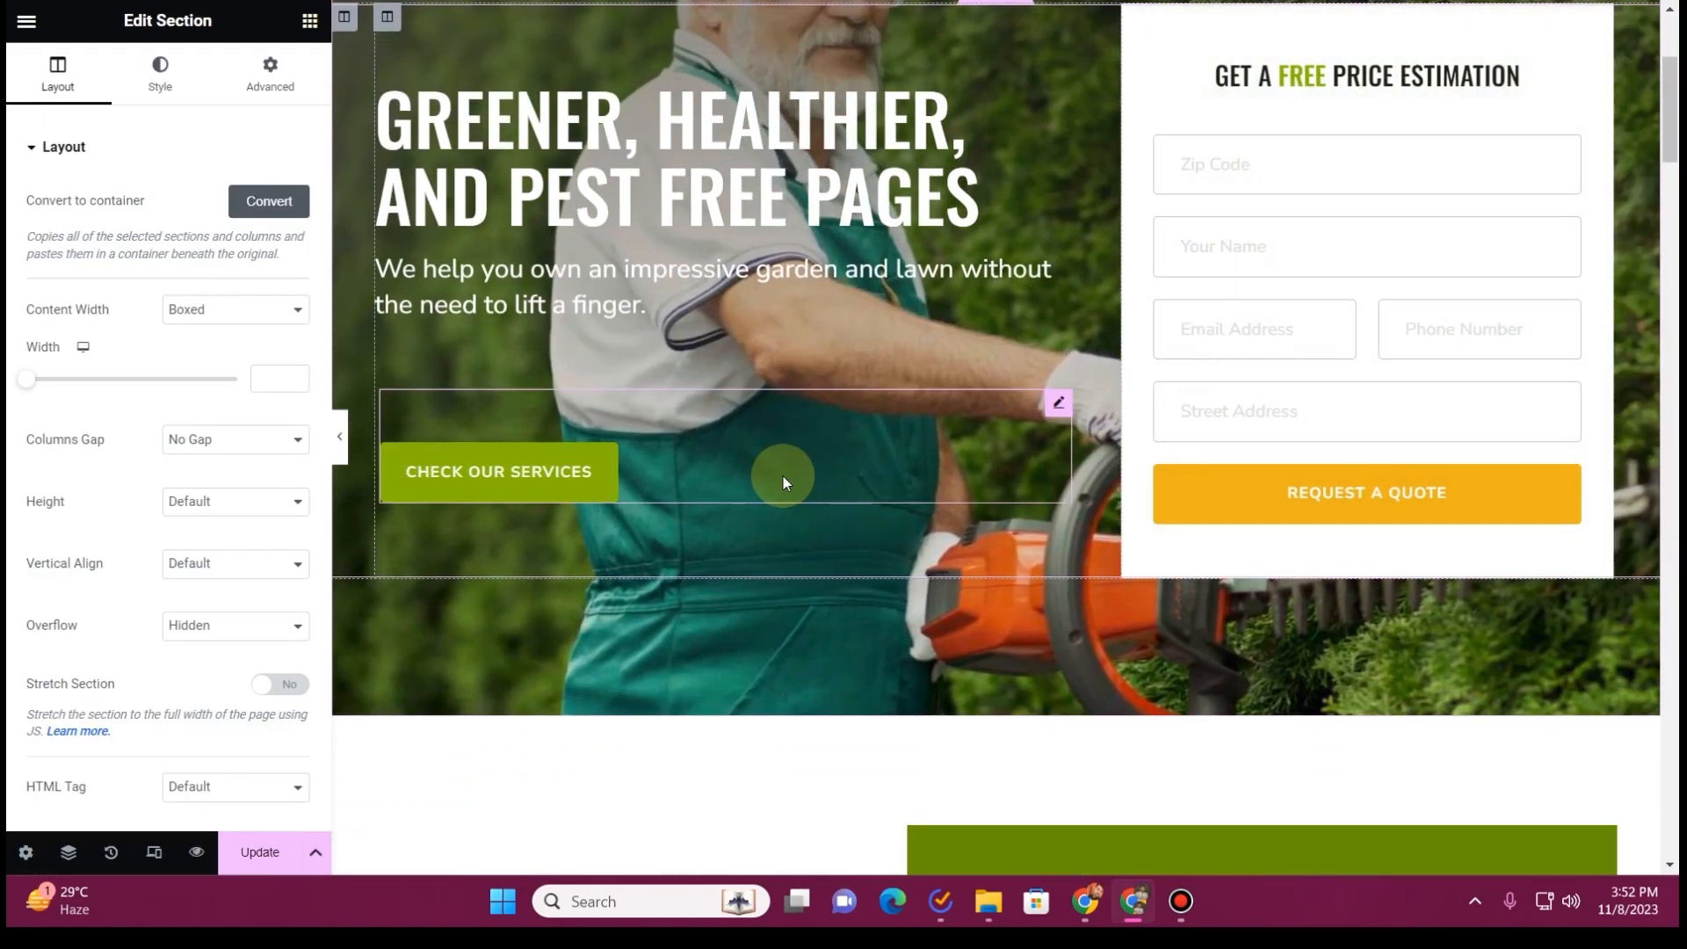
scroll(783, 477, "up", 3)
scroll(783, 476, "down", 4)
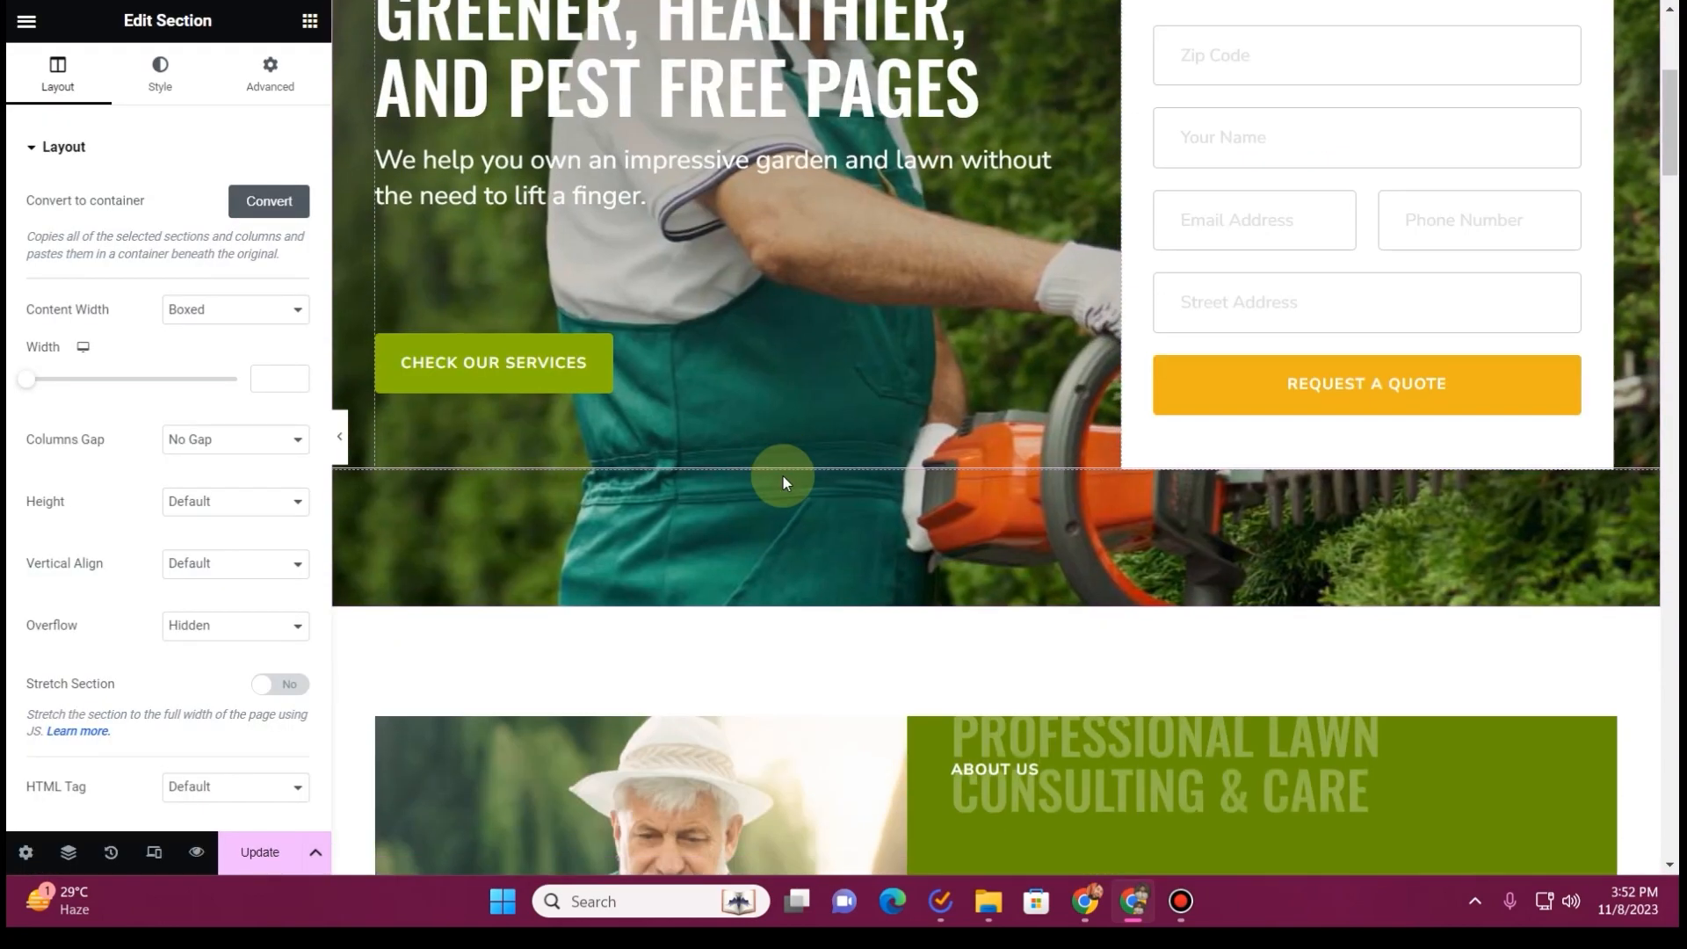
scroll(783, 476, "up", 2)
left_click(712, 255)
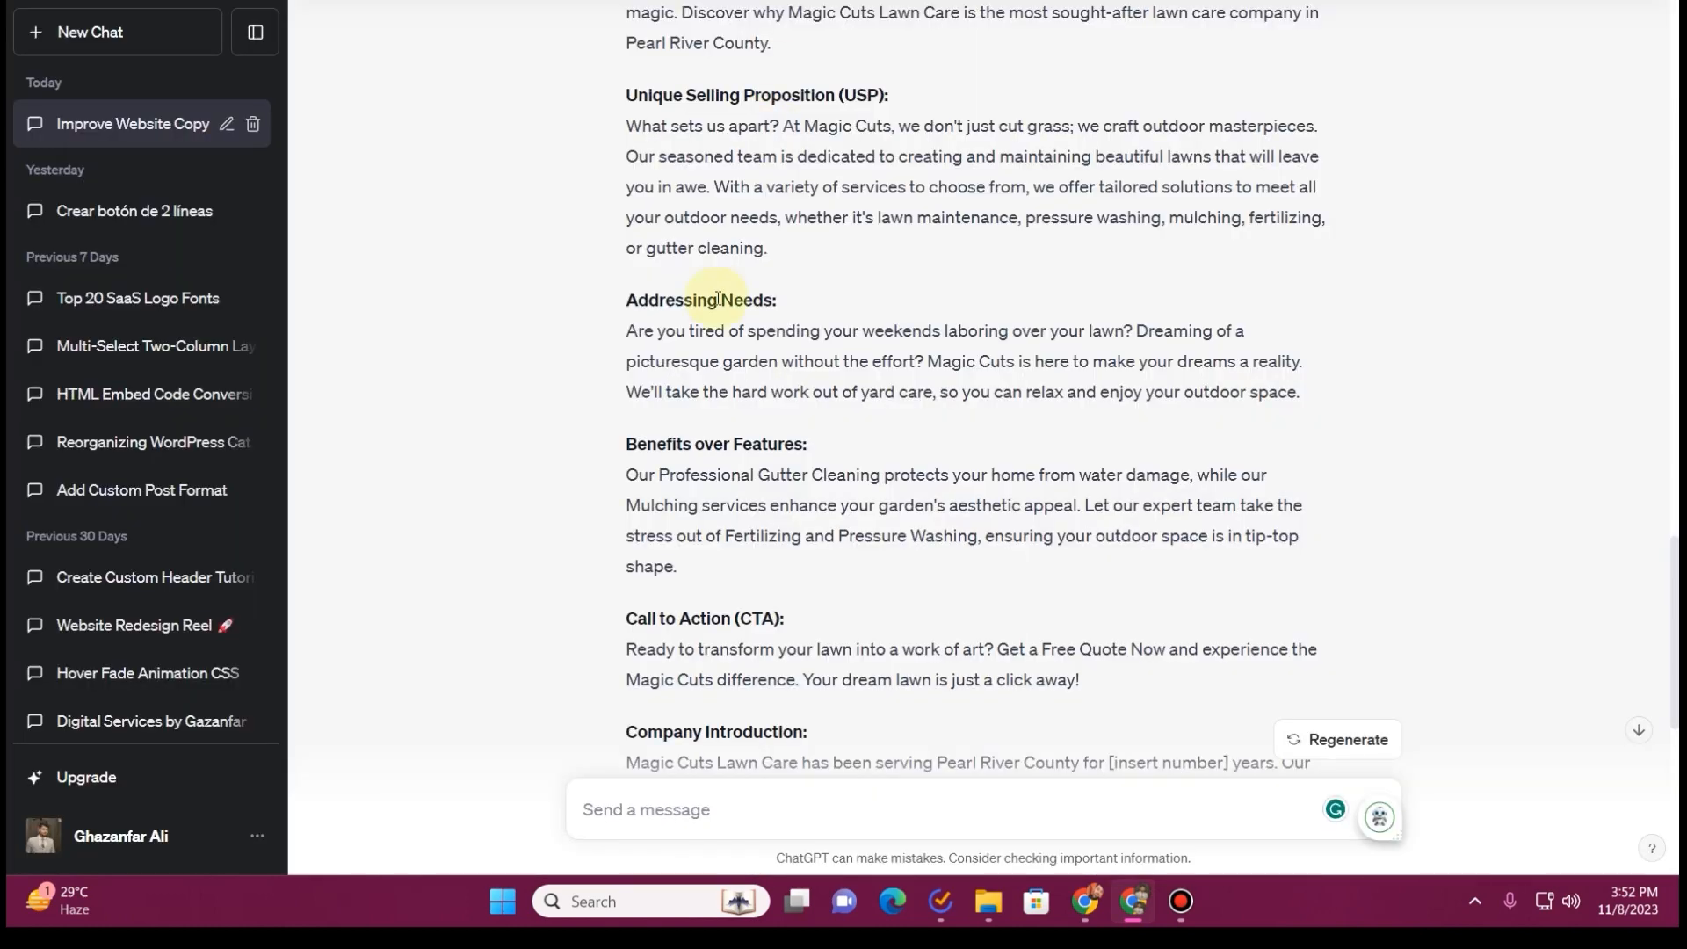
scroll(719, 299, "up", 5)
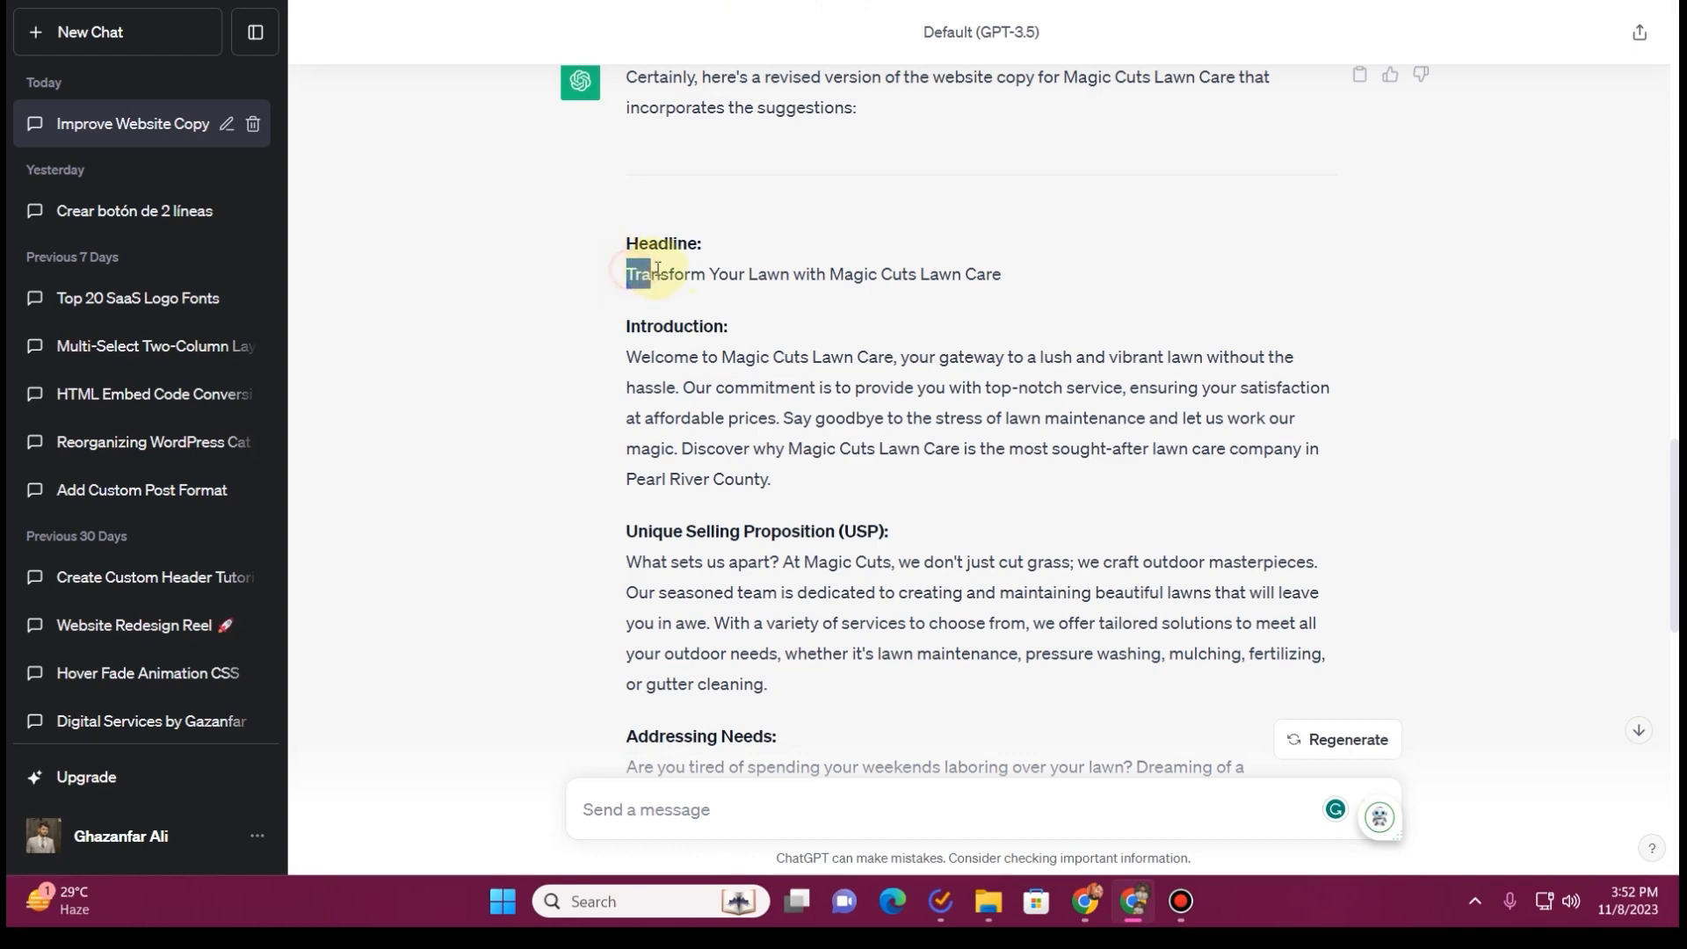
left_click_drag(657, 271, 1015, 281)
key("ctrl+c")
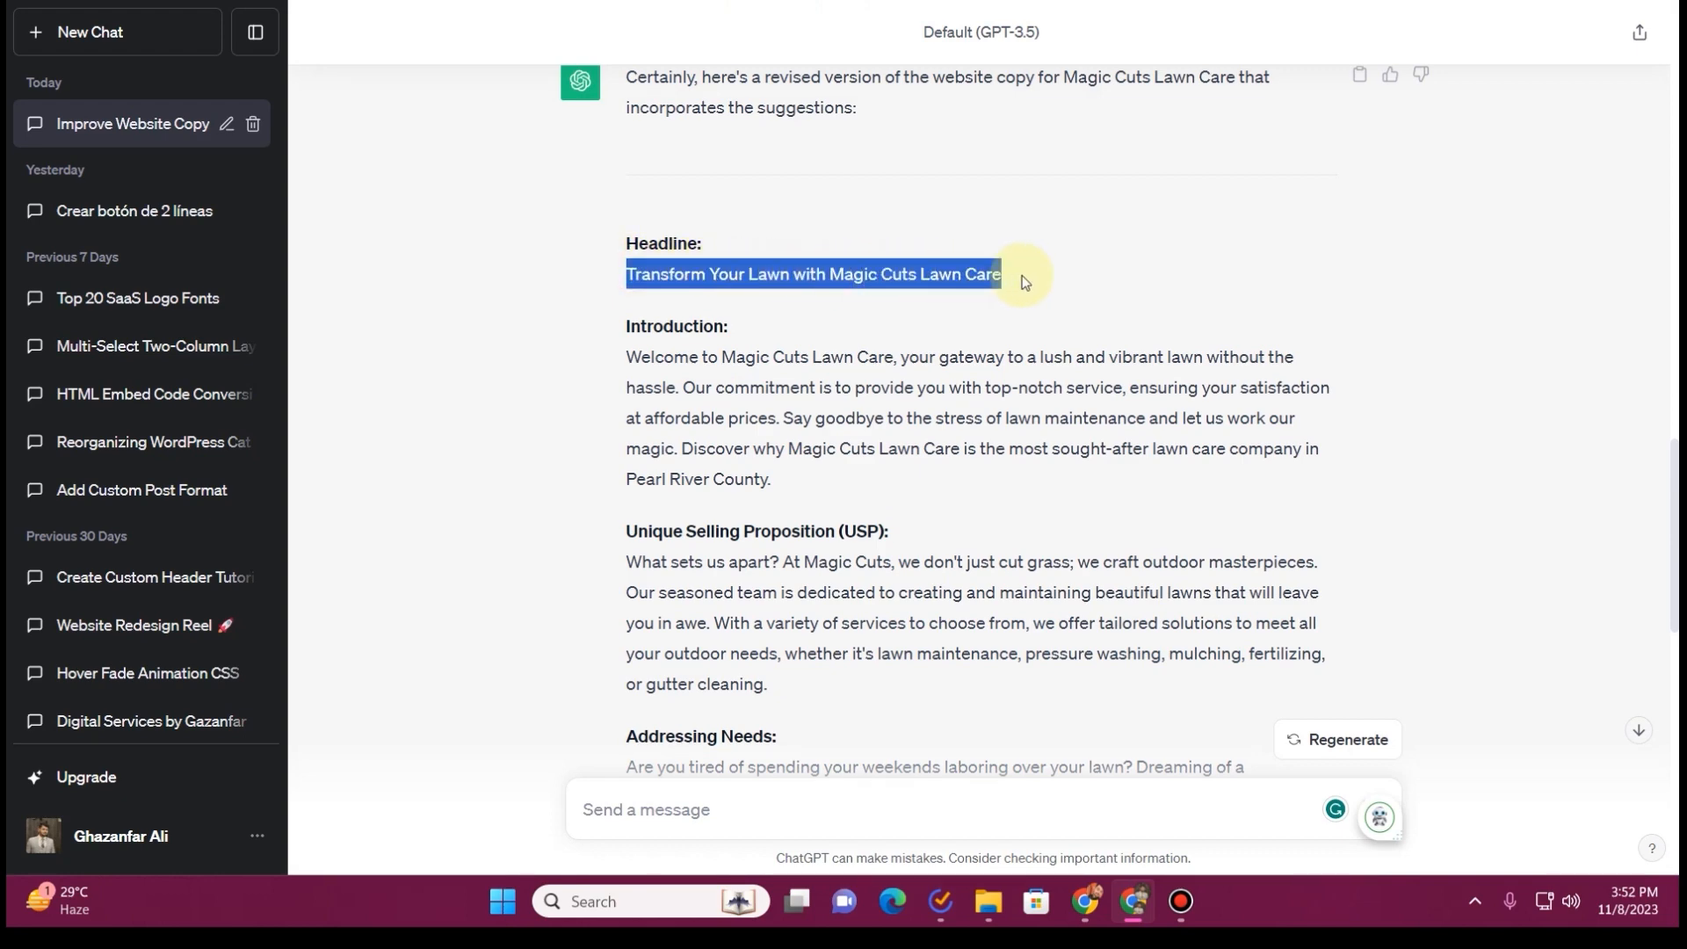
left_click(791, 2)
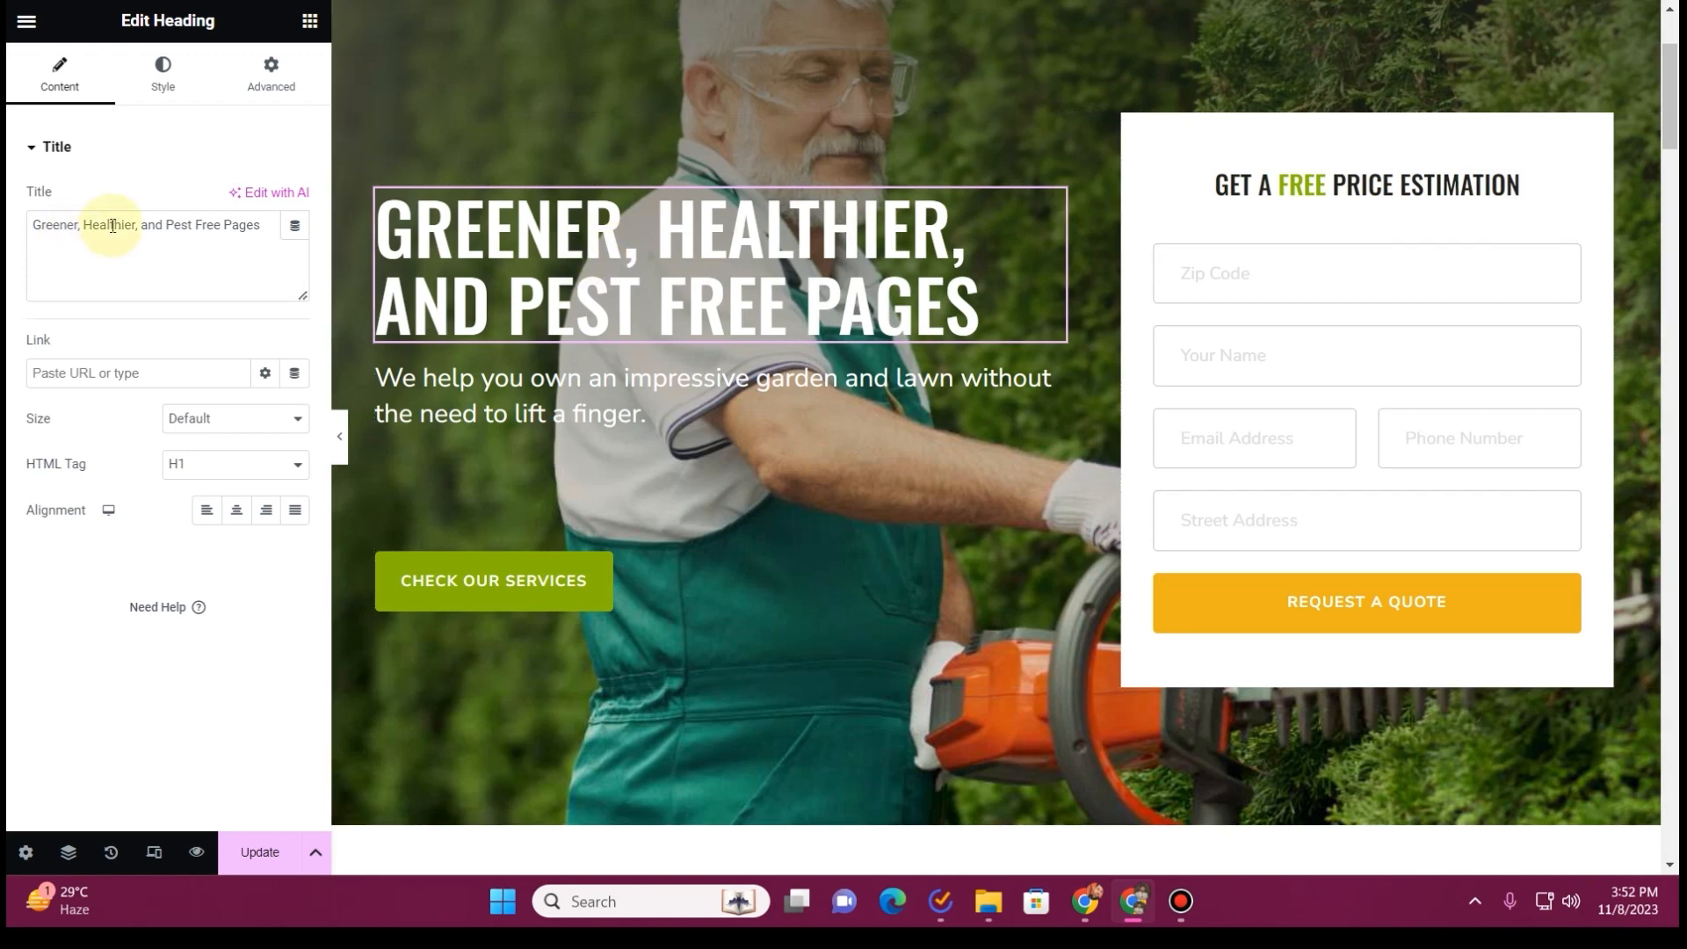
key("ctrl+a")
key("ctrl+v")
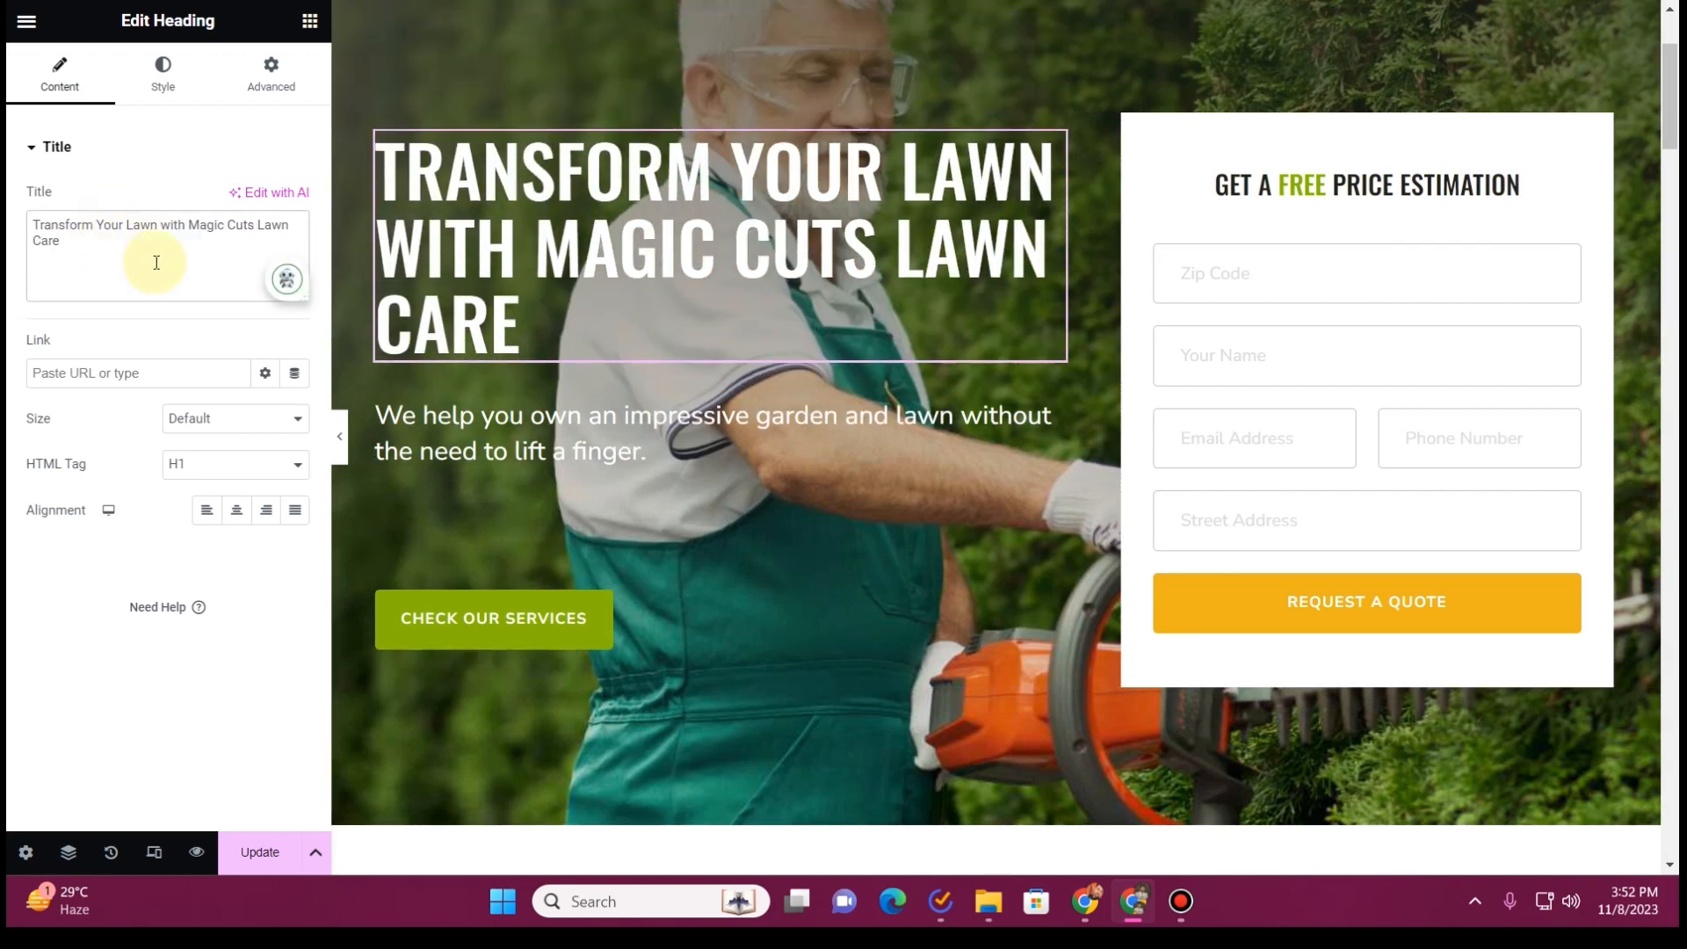
Replace the hero subheading with the ChatGPT sentence "Our commitment is to provide you with top-notch service, ensuring your satisfaction at affordable prices."
left_click(616, 2)
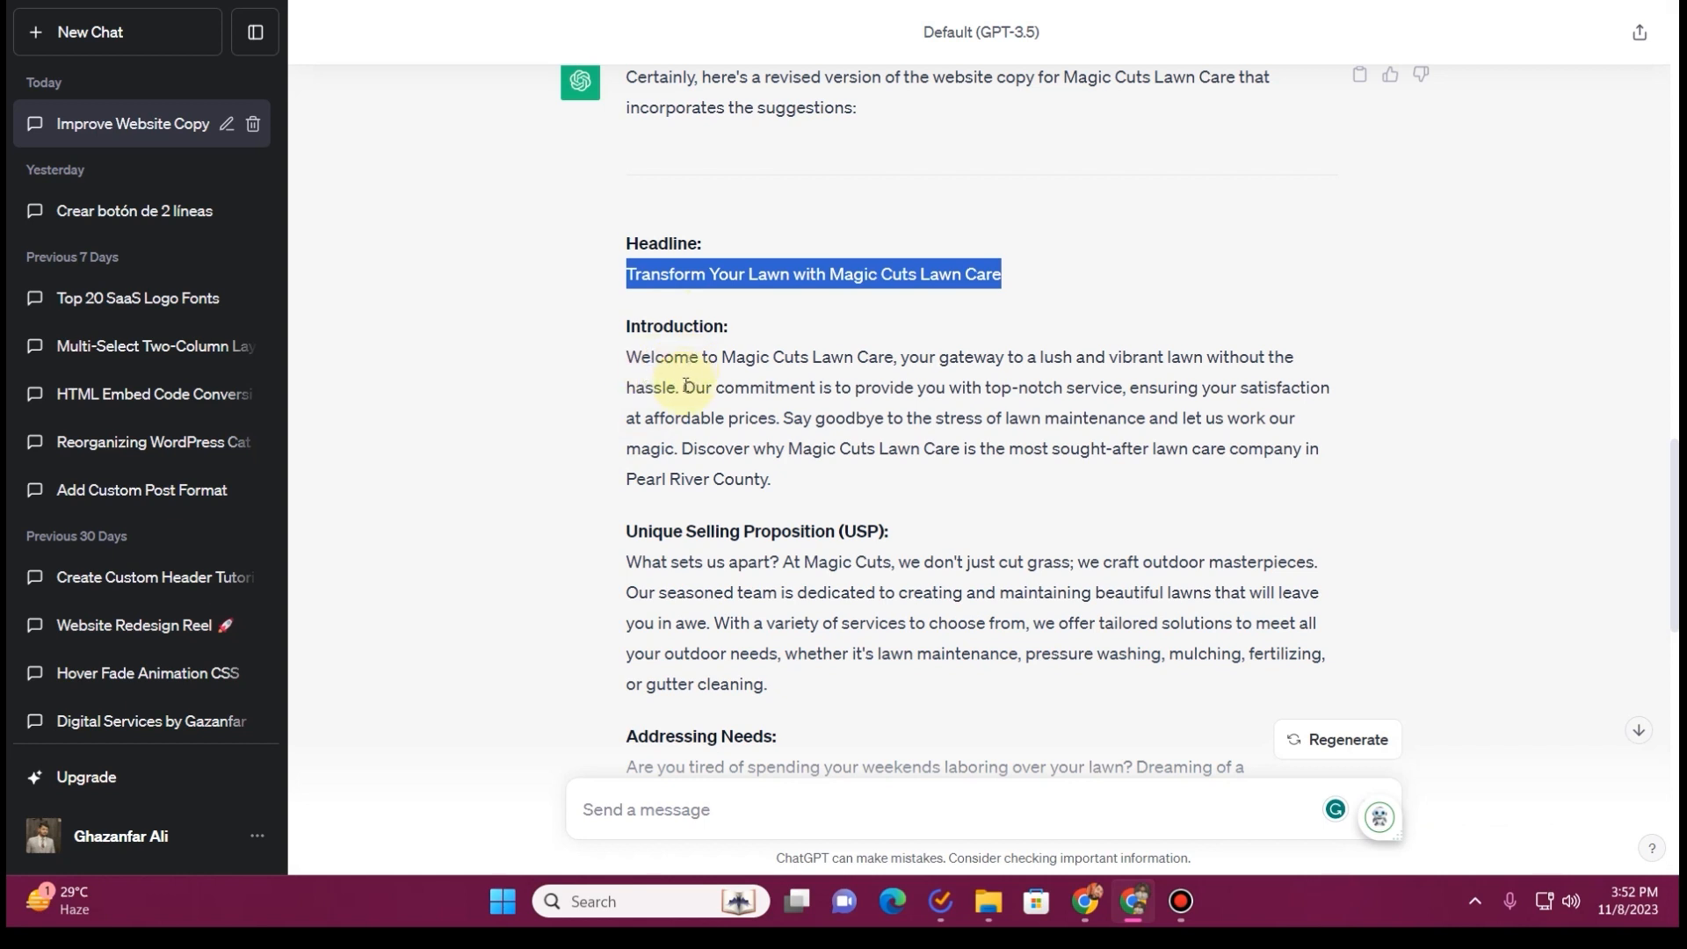
left_click_drag(686, 387, 770, 418)
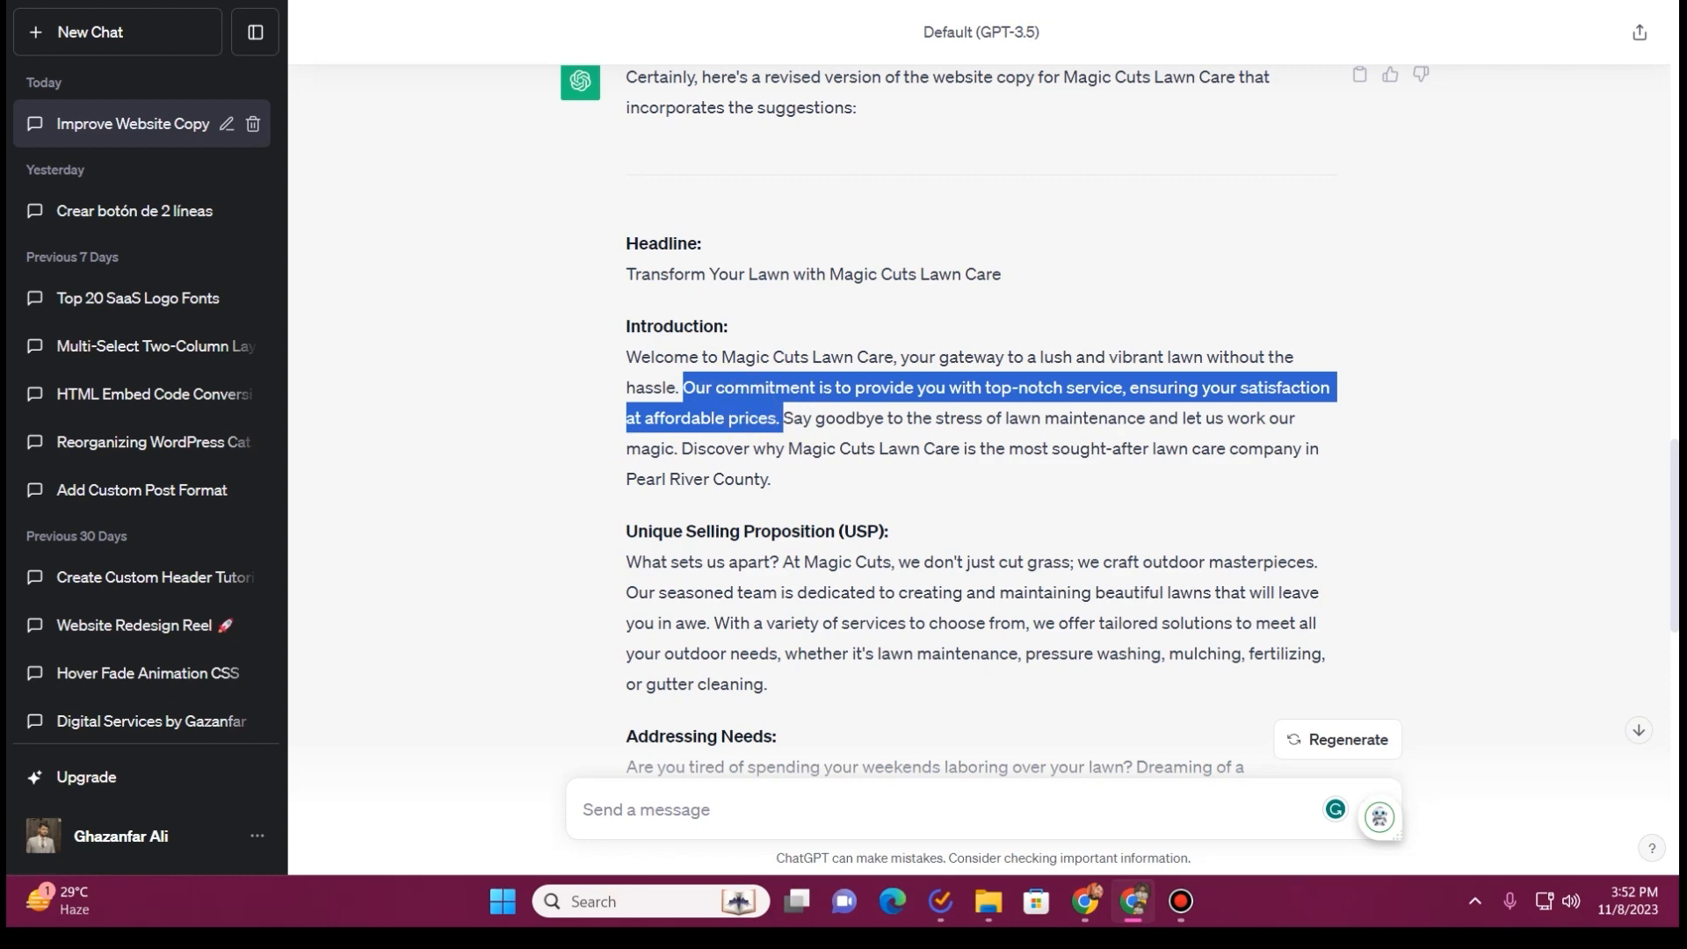
left_click(527, 2)
left_click(584, 414)
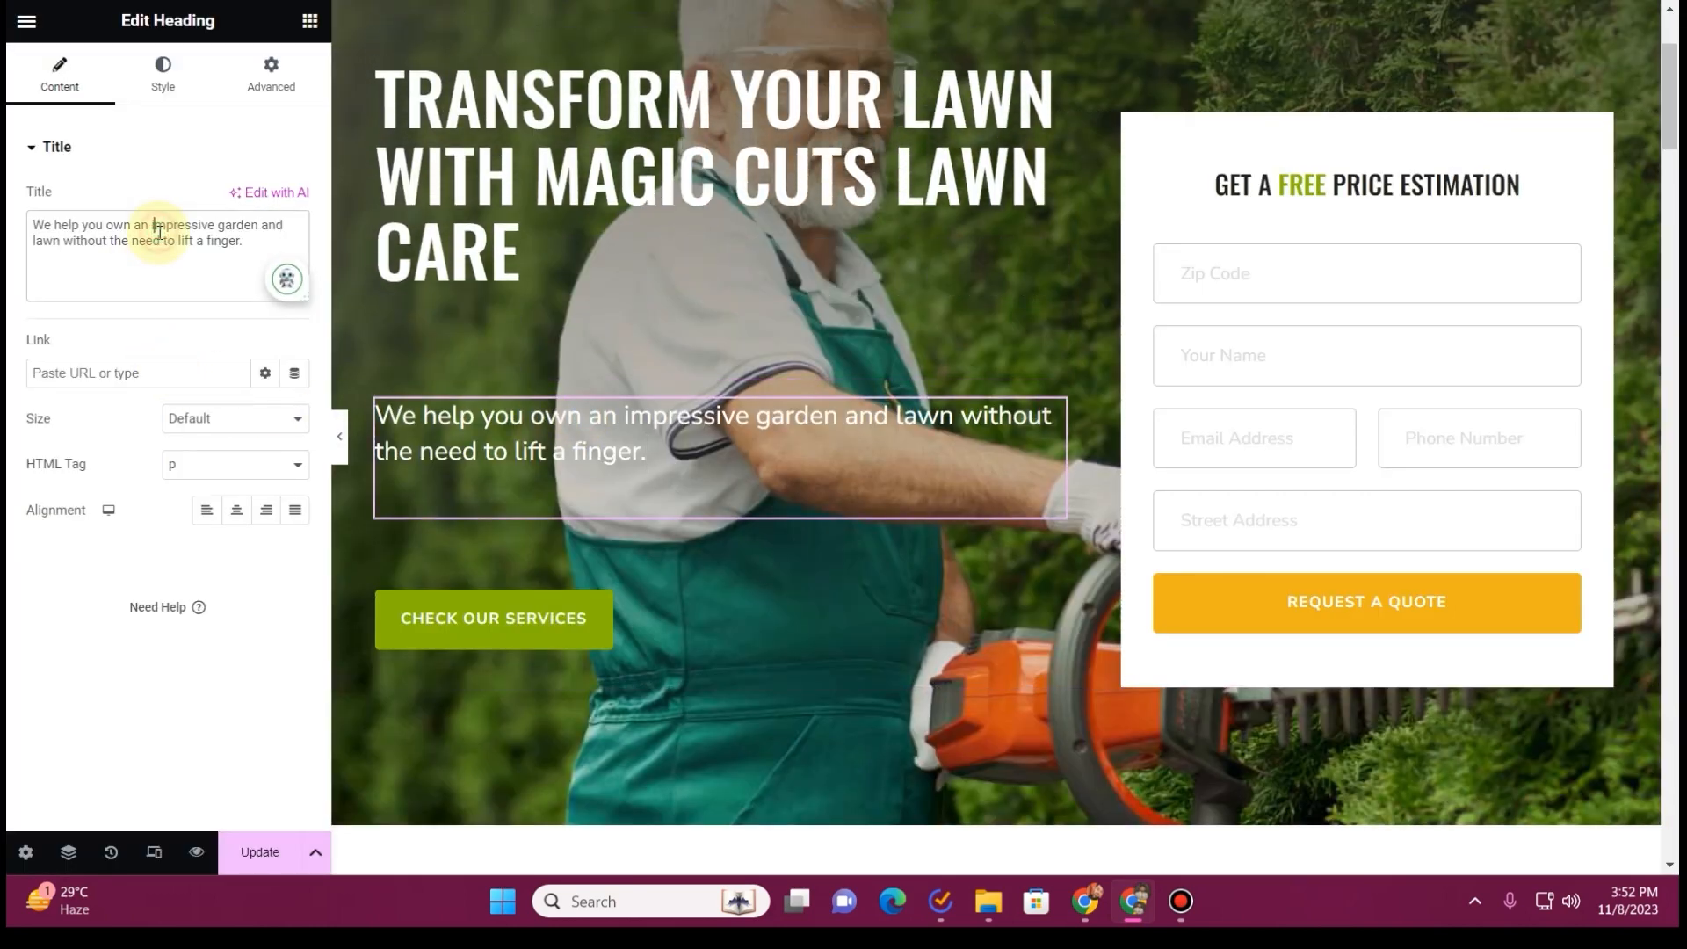
key("ctrl+a")
type("Our commitment is to provide you with top-notch service, ensuring your satisfaction at affordable prices.")
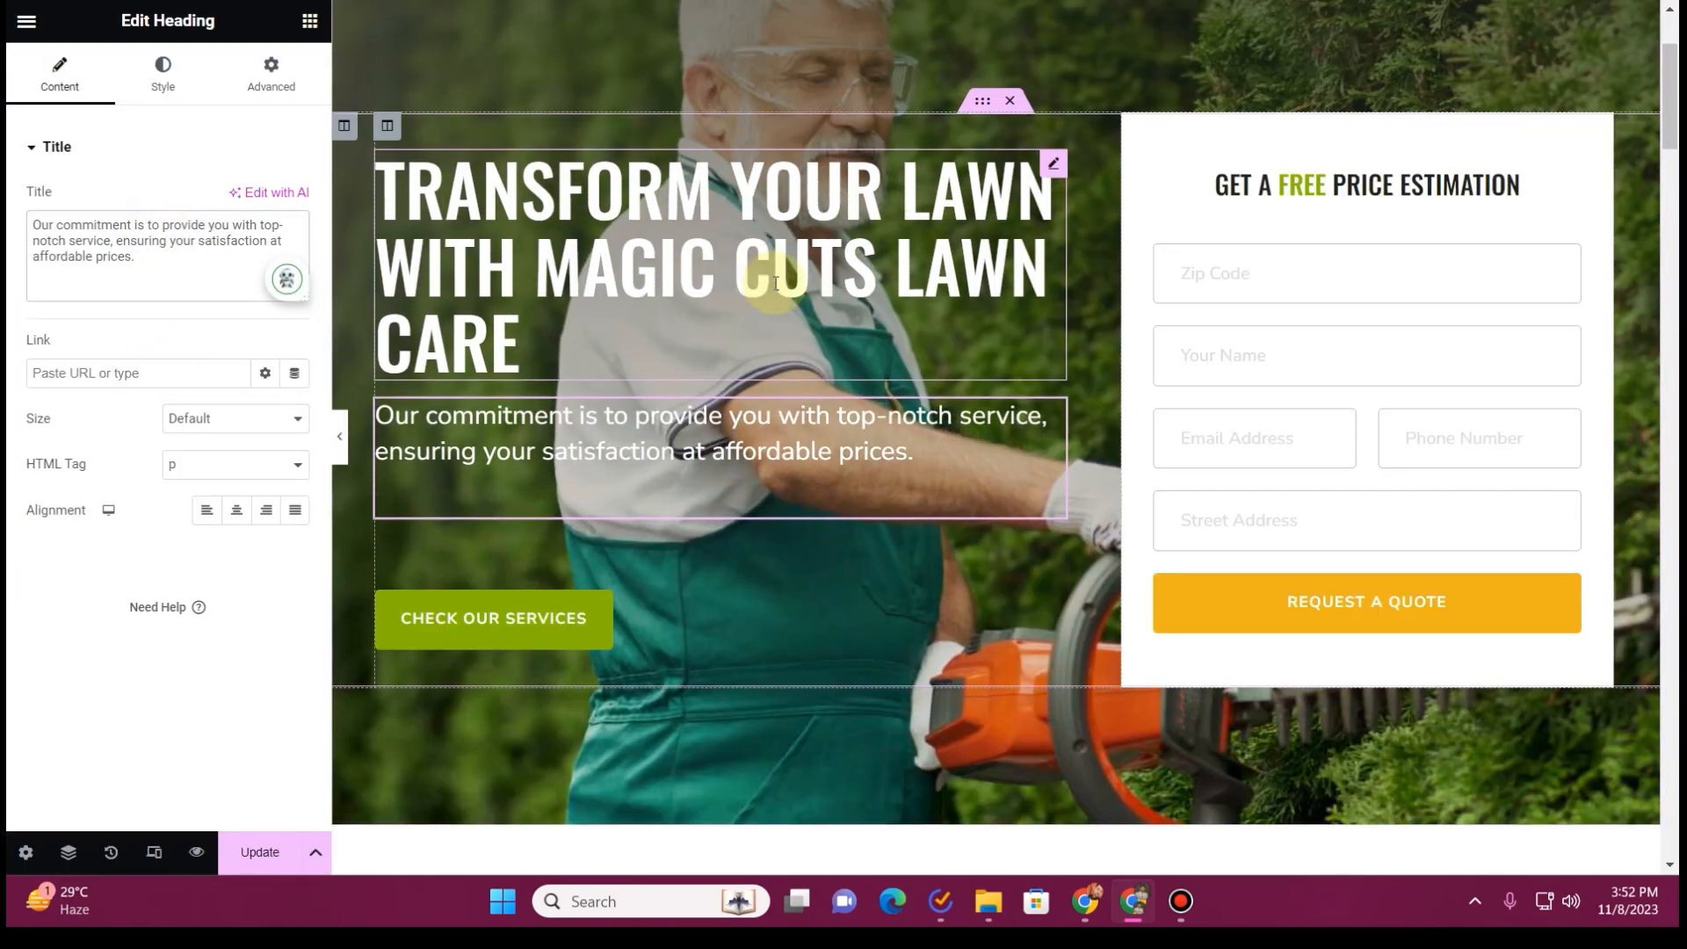
Link the hero's Check Our Services button to the Landscaping page
scroll(765, 290, "down", 2)
left_click(720, 384)
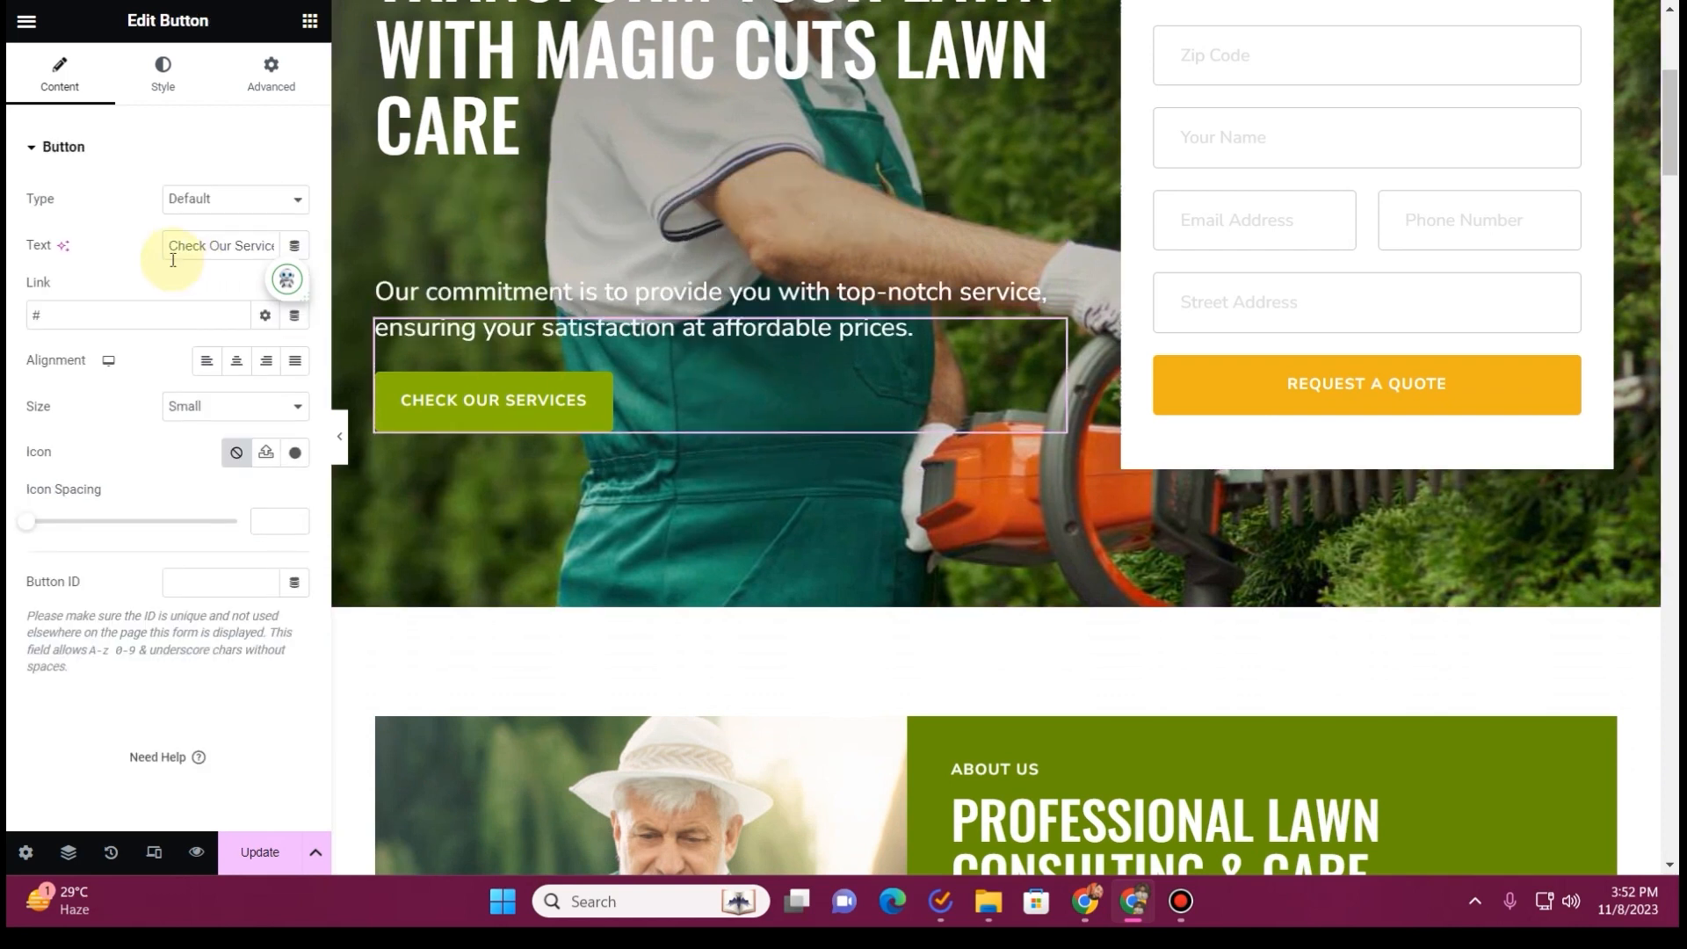
double_click(124, 314)
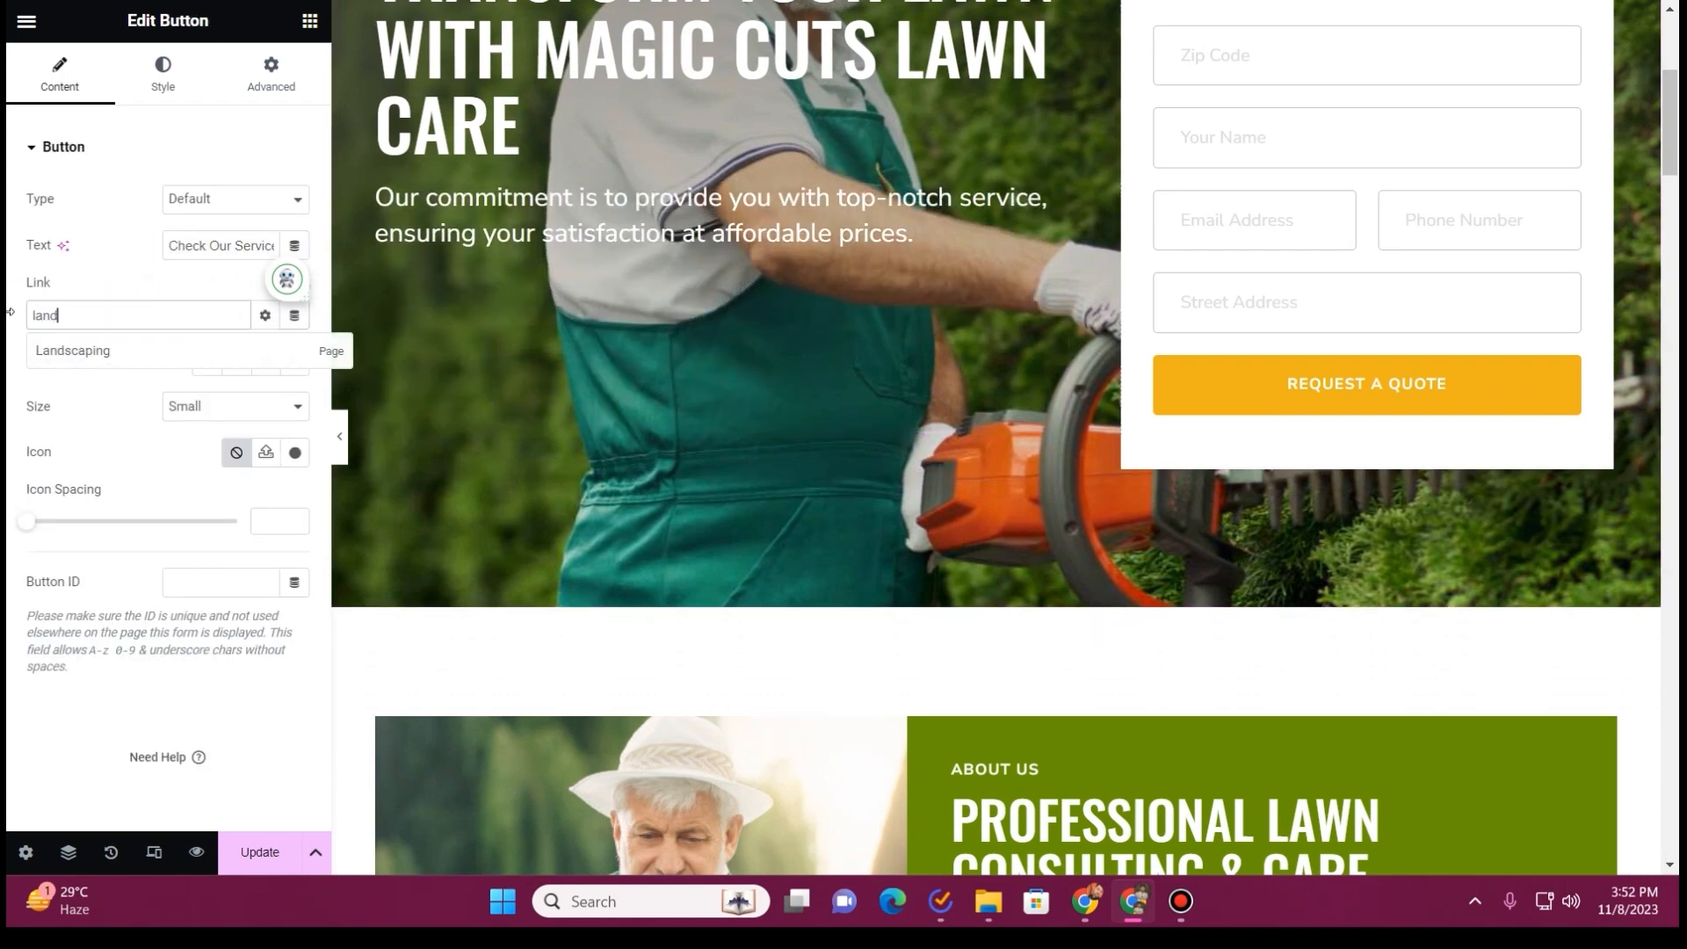
left_click(137, 347)
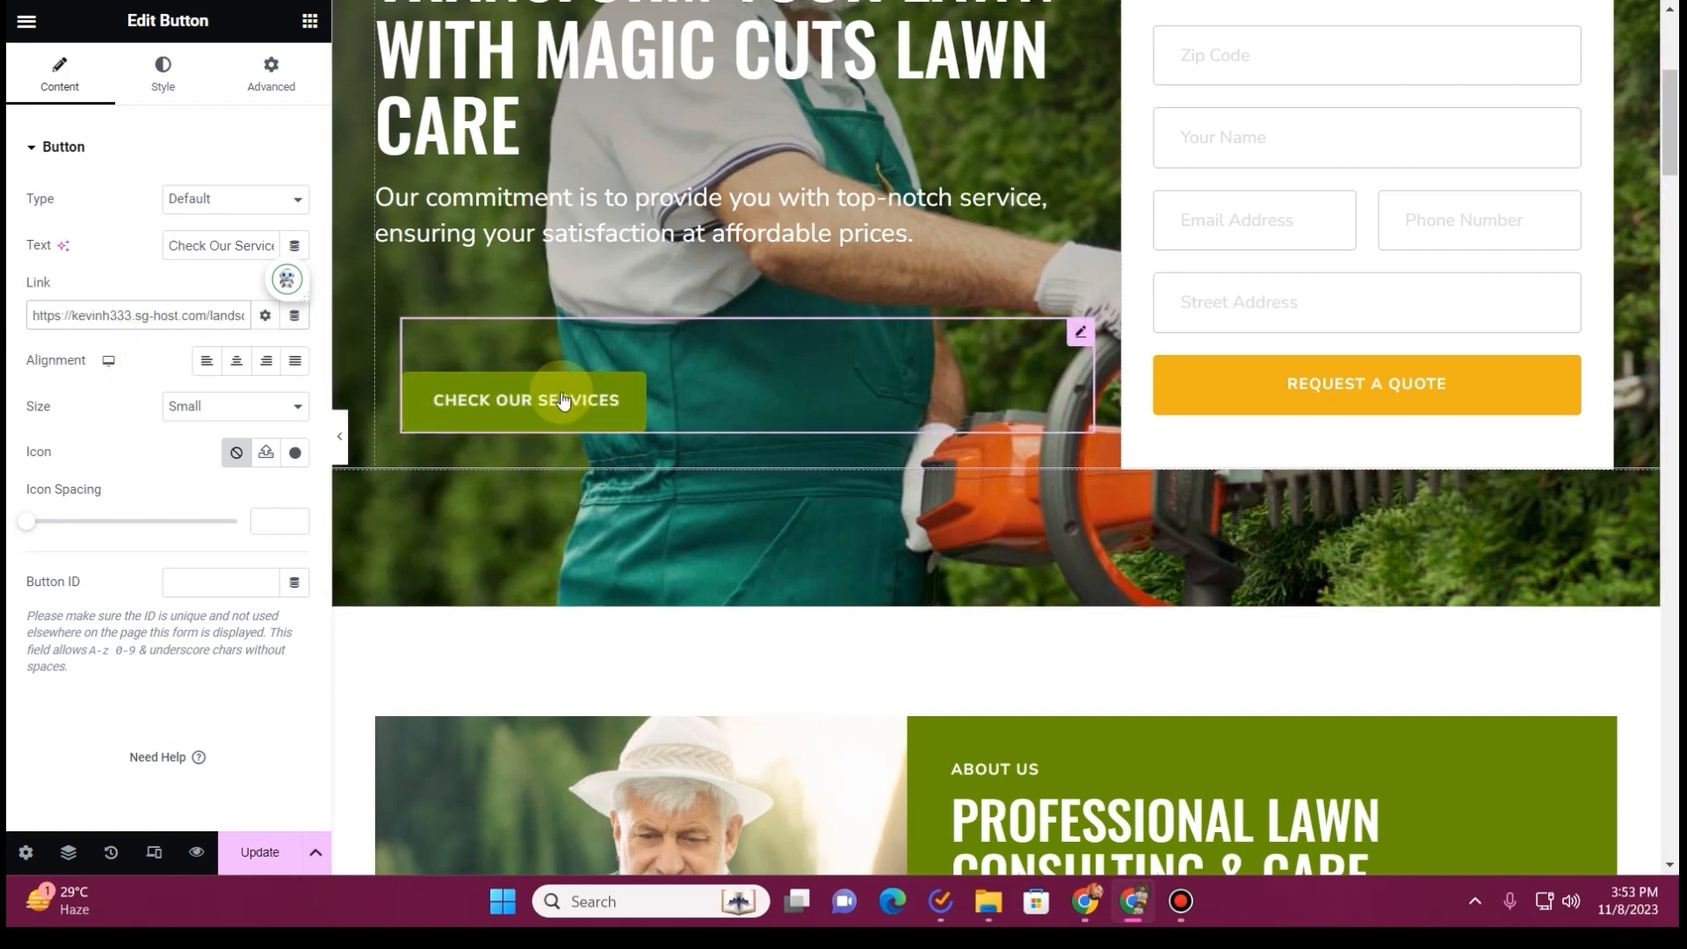
scroll(852, 373, "up", 5)
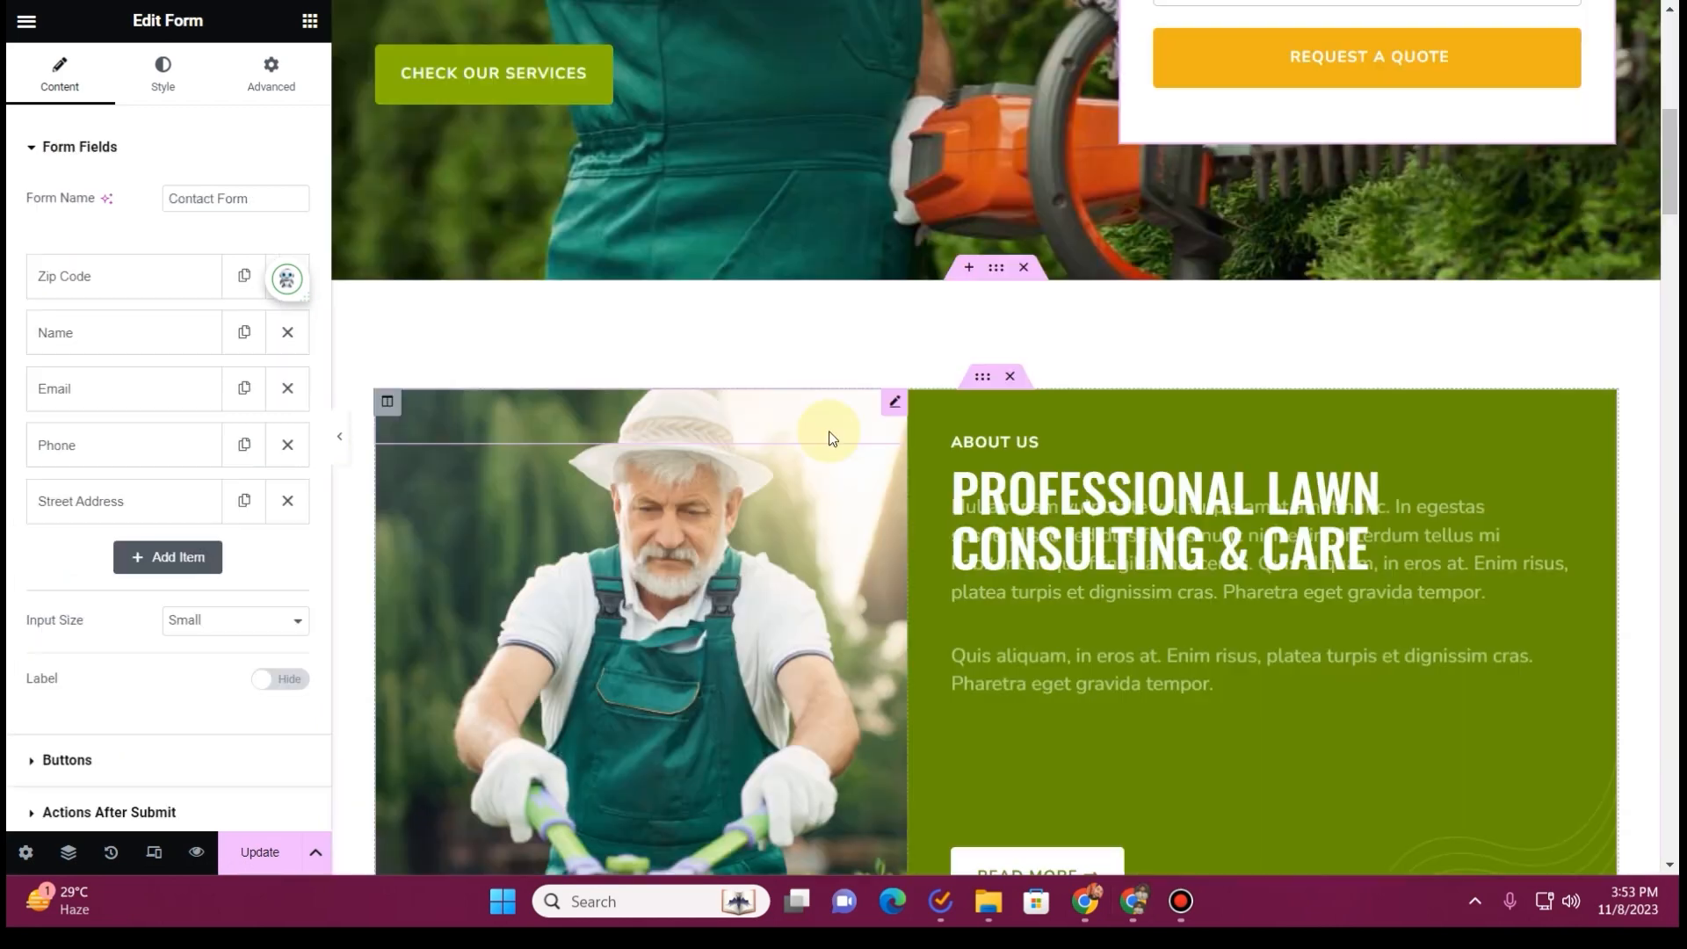
Replace the About Us section heading with "Welcome to Magic Cuts Lawn Care" from the ChatGPT introduction
scroll(757, 492, "down", 1)
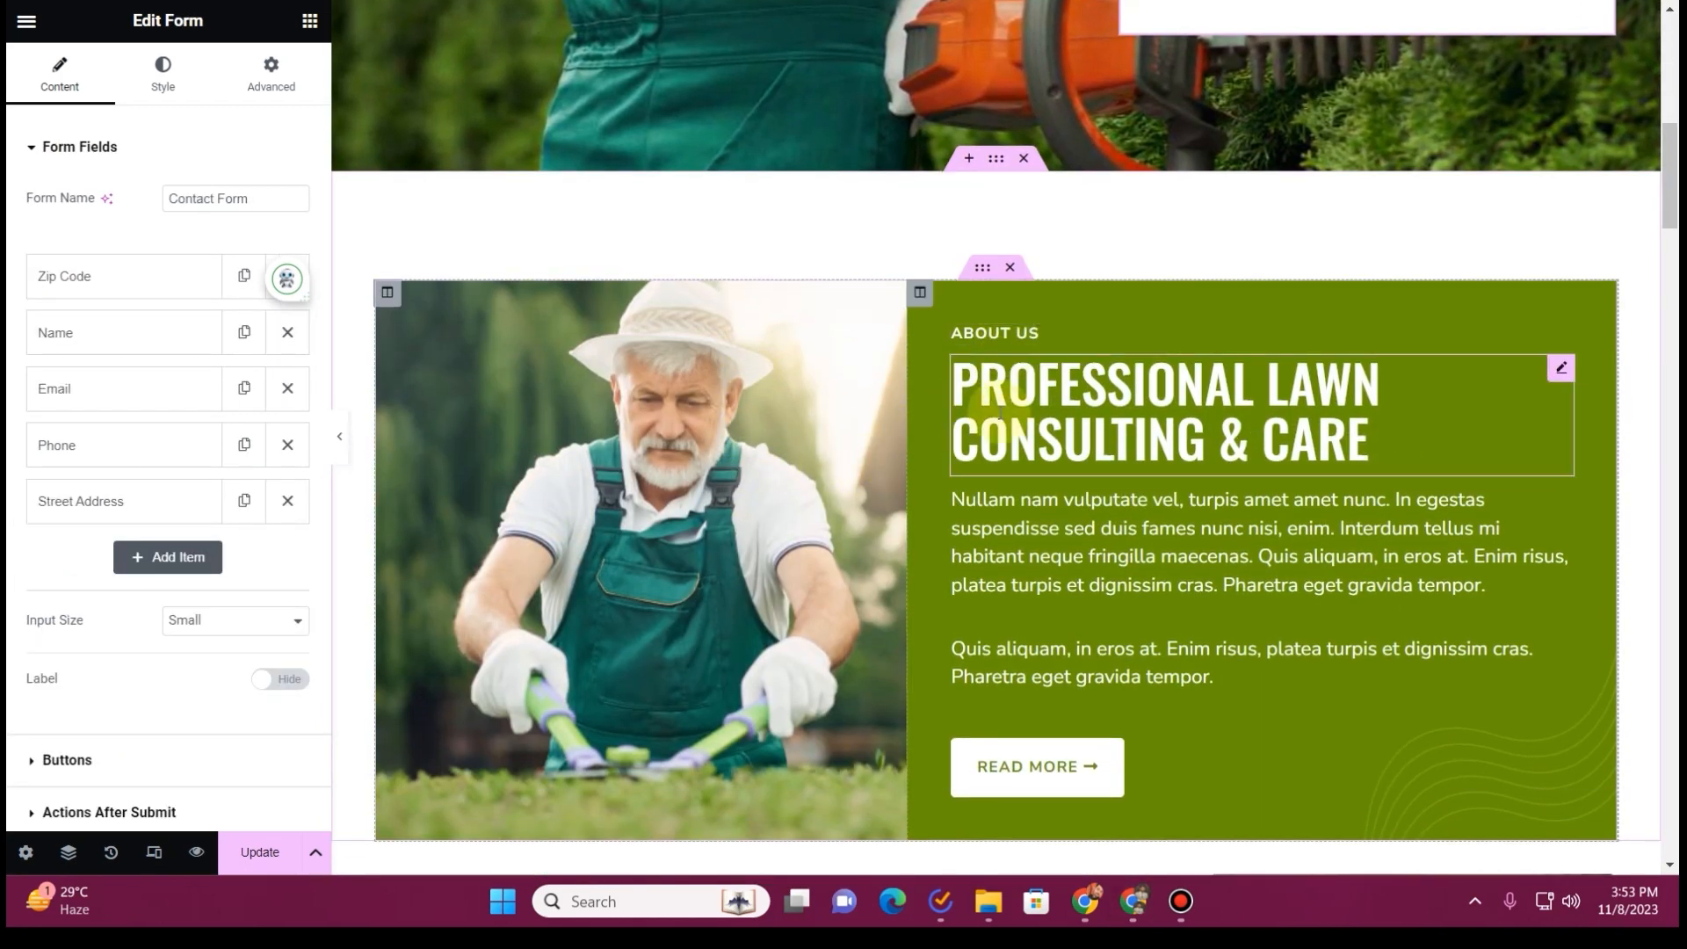
left_click(787, 1)
scroll(770, 443, "down", 2)
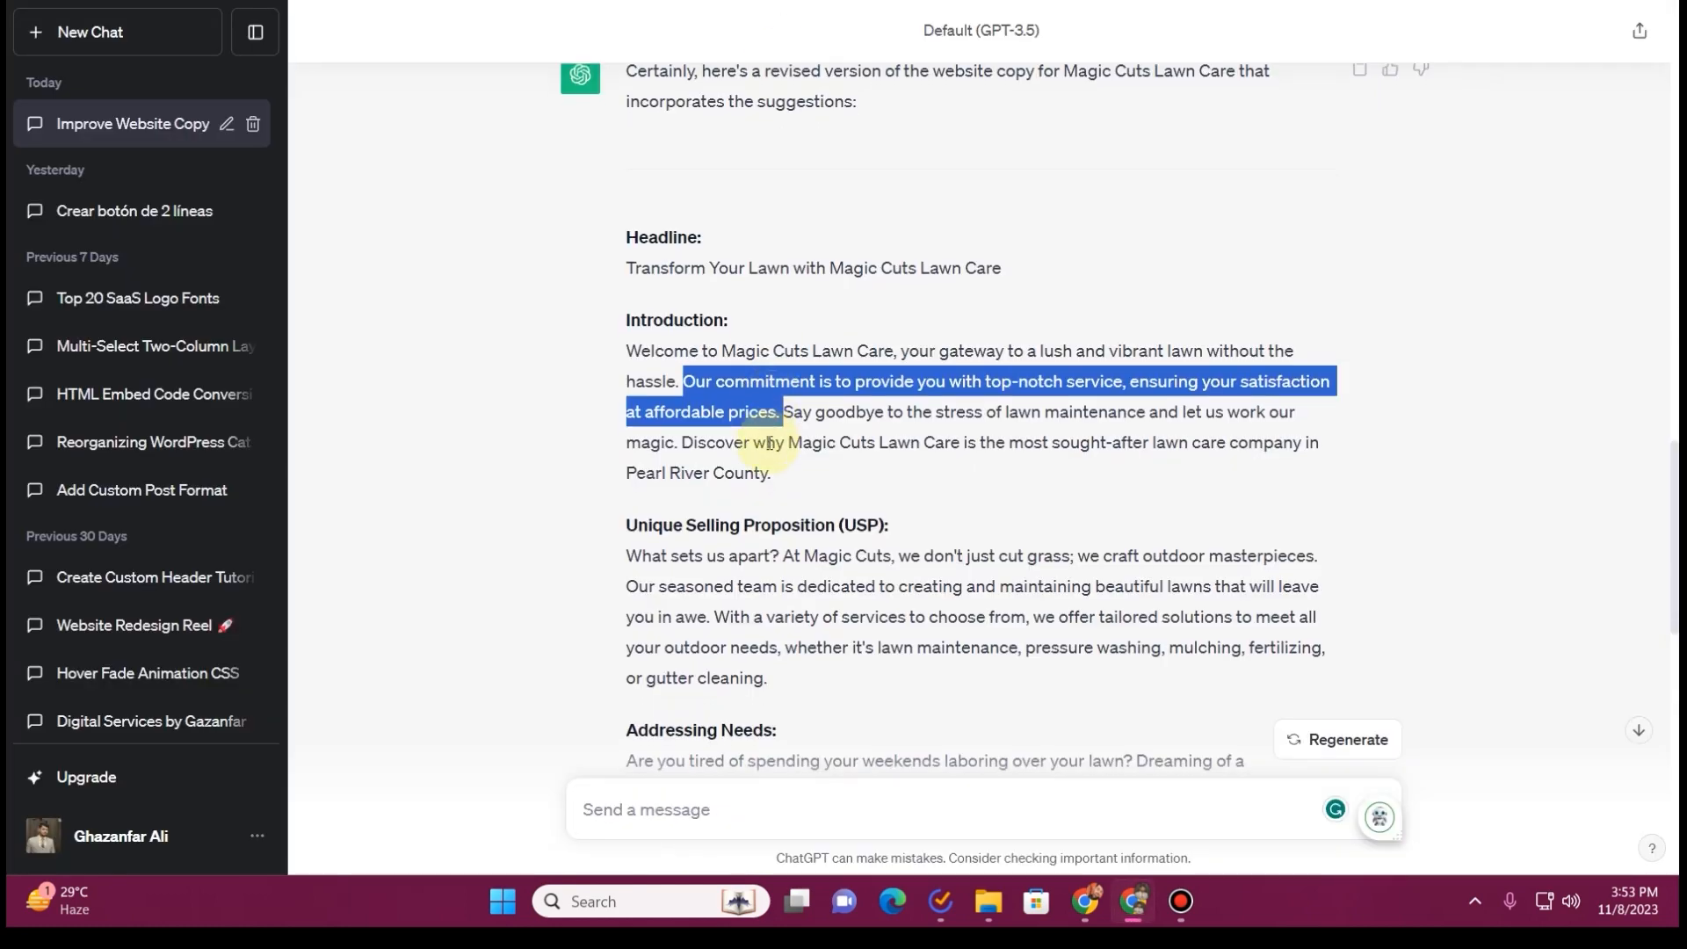
left_click(762, 221)
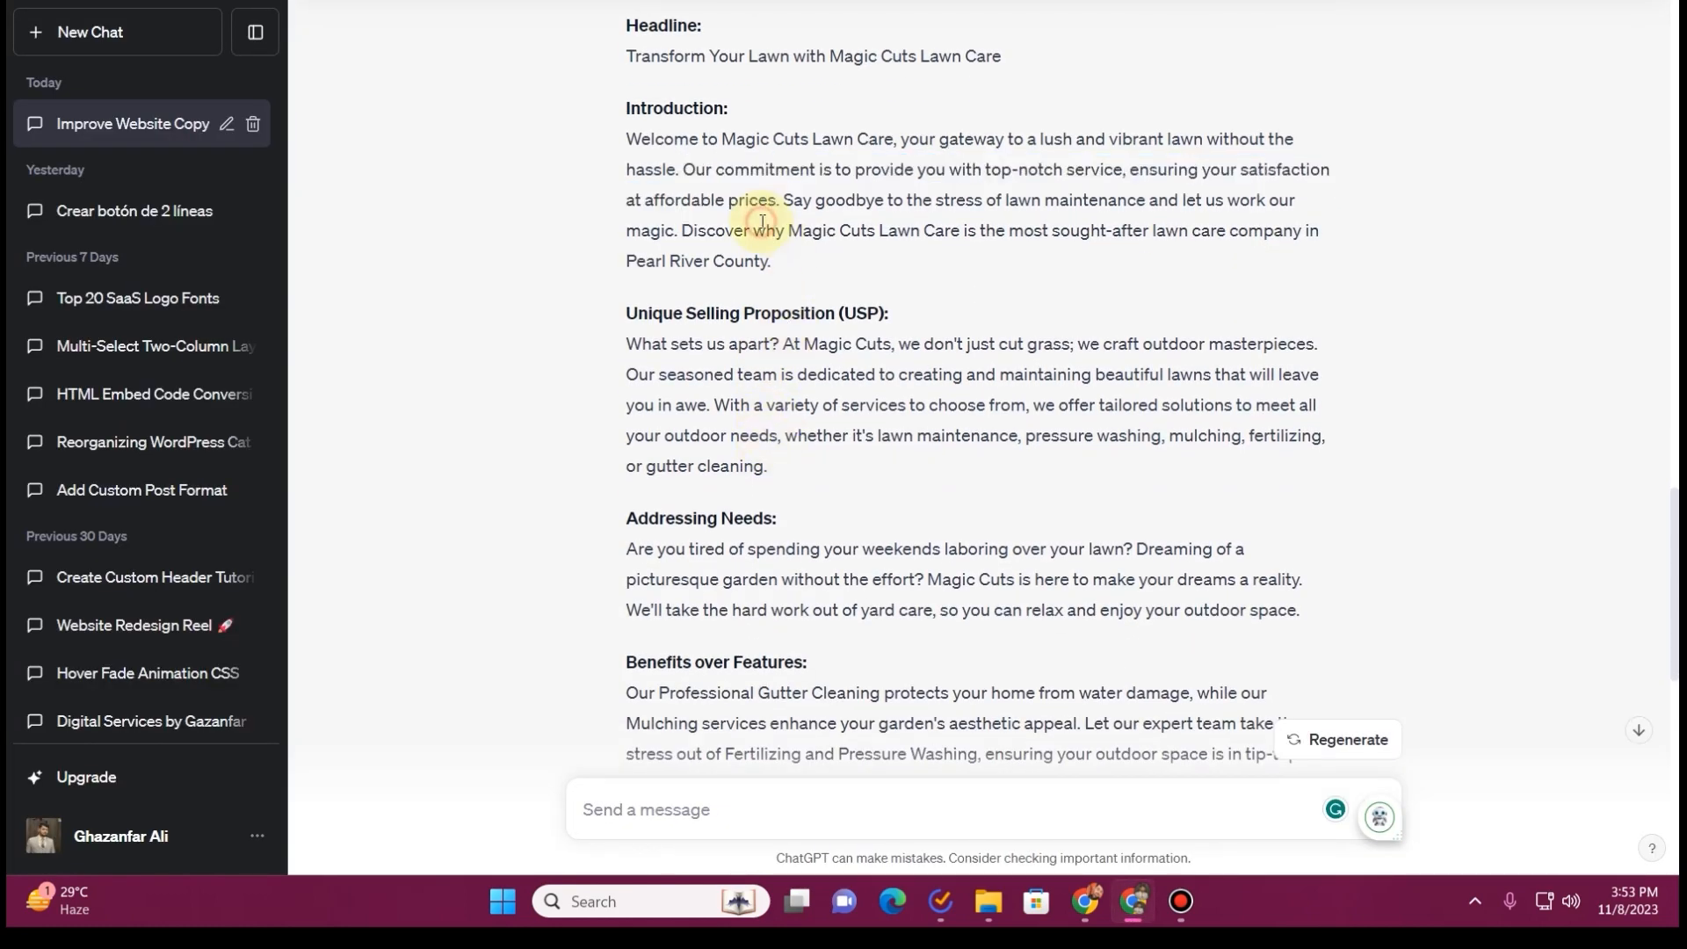
left_click_drag(656, 135, 798, 137)
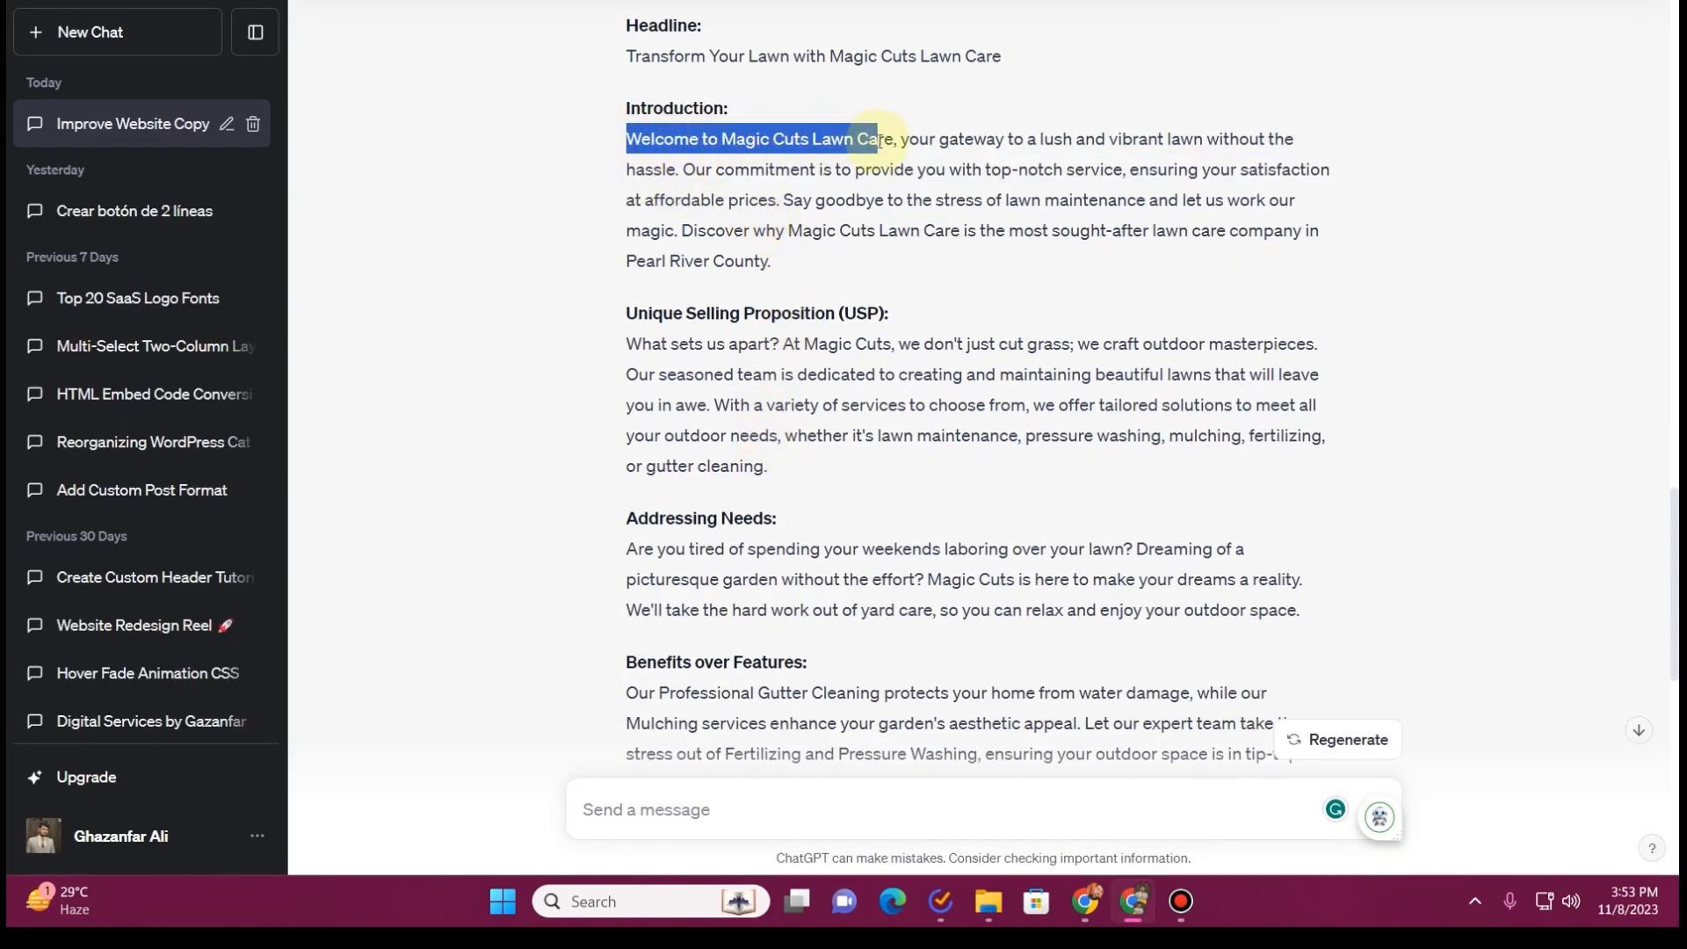
left_click(668, 2)
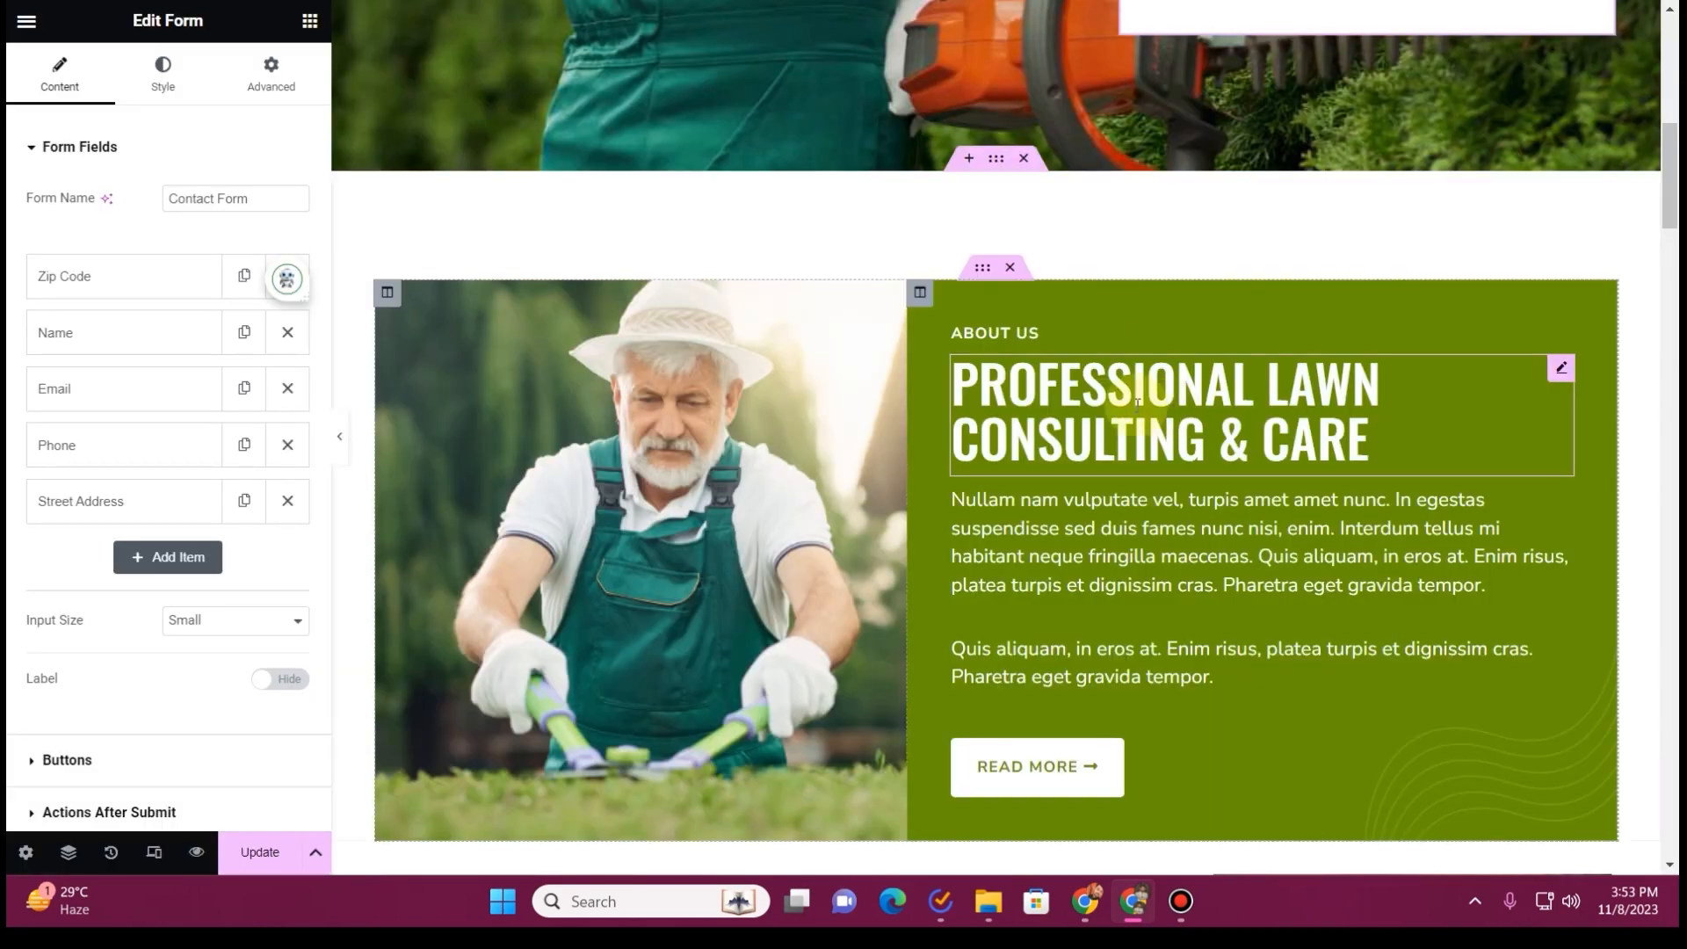
left_click(995, 388)
left_click(143, 264)
key("ctrl+a")
type("Welcome to Magic Cuts Lawn Care")
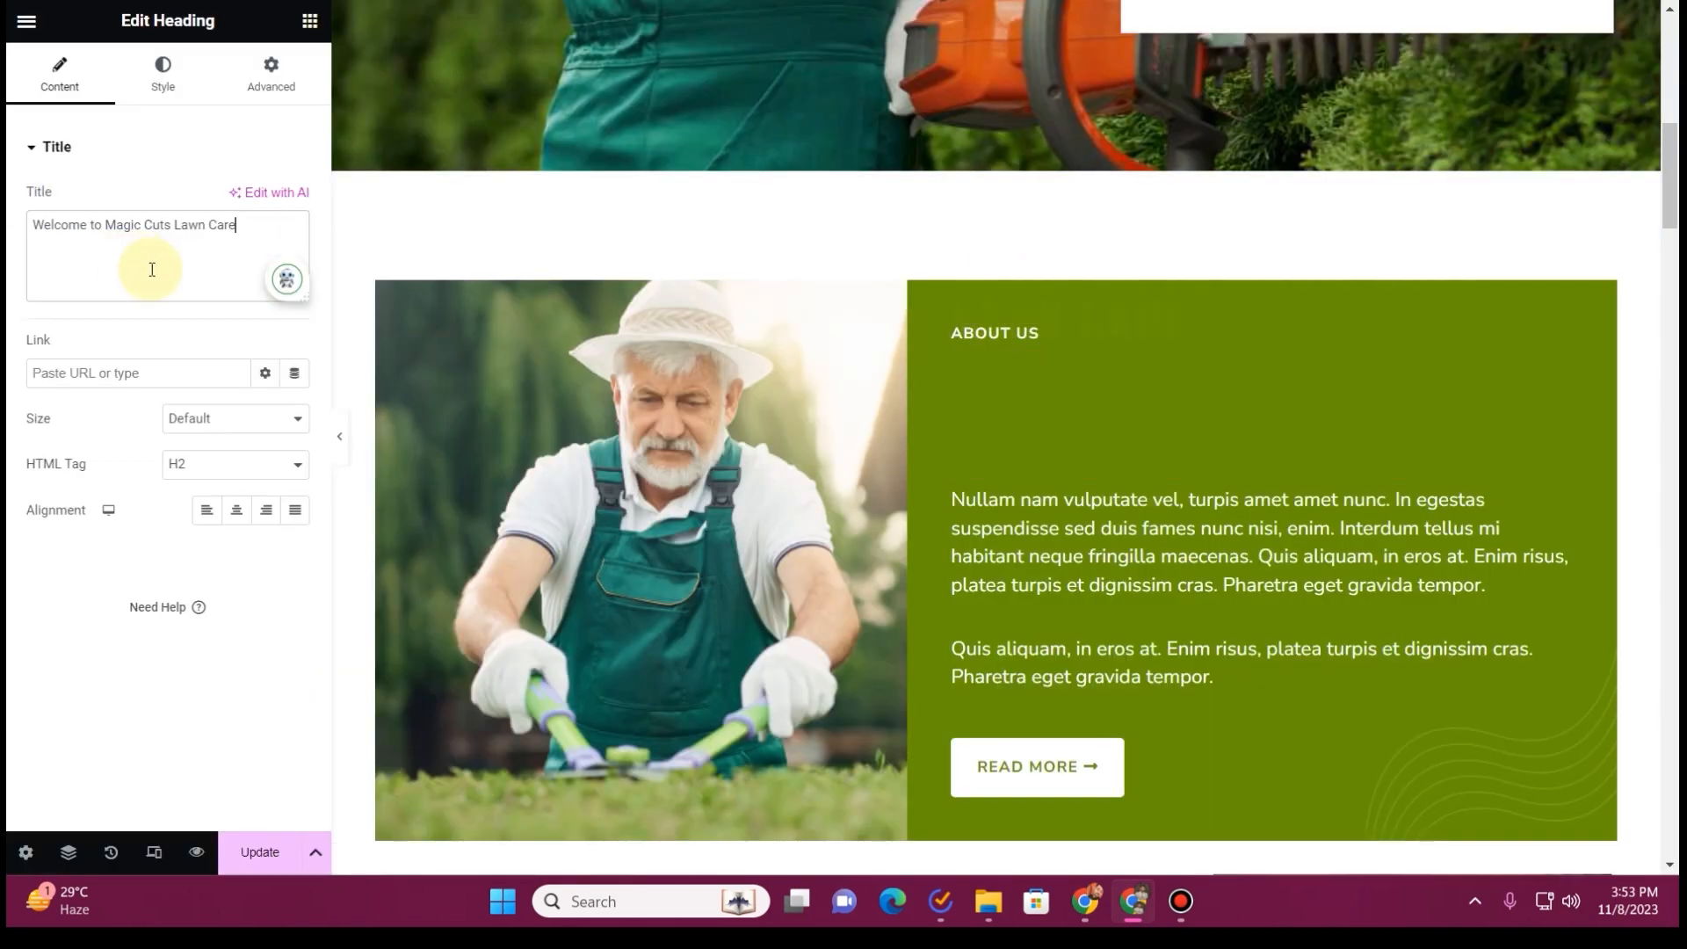
Replace the About Us placeholder text with the rest of the ChatGPT introduction, from "your gateway to a lush" to "Pearl River County."
left_click(879, 2)
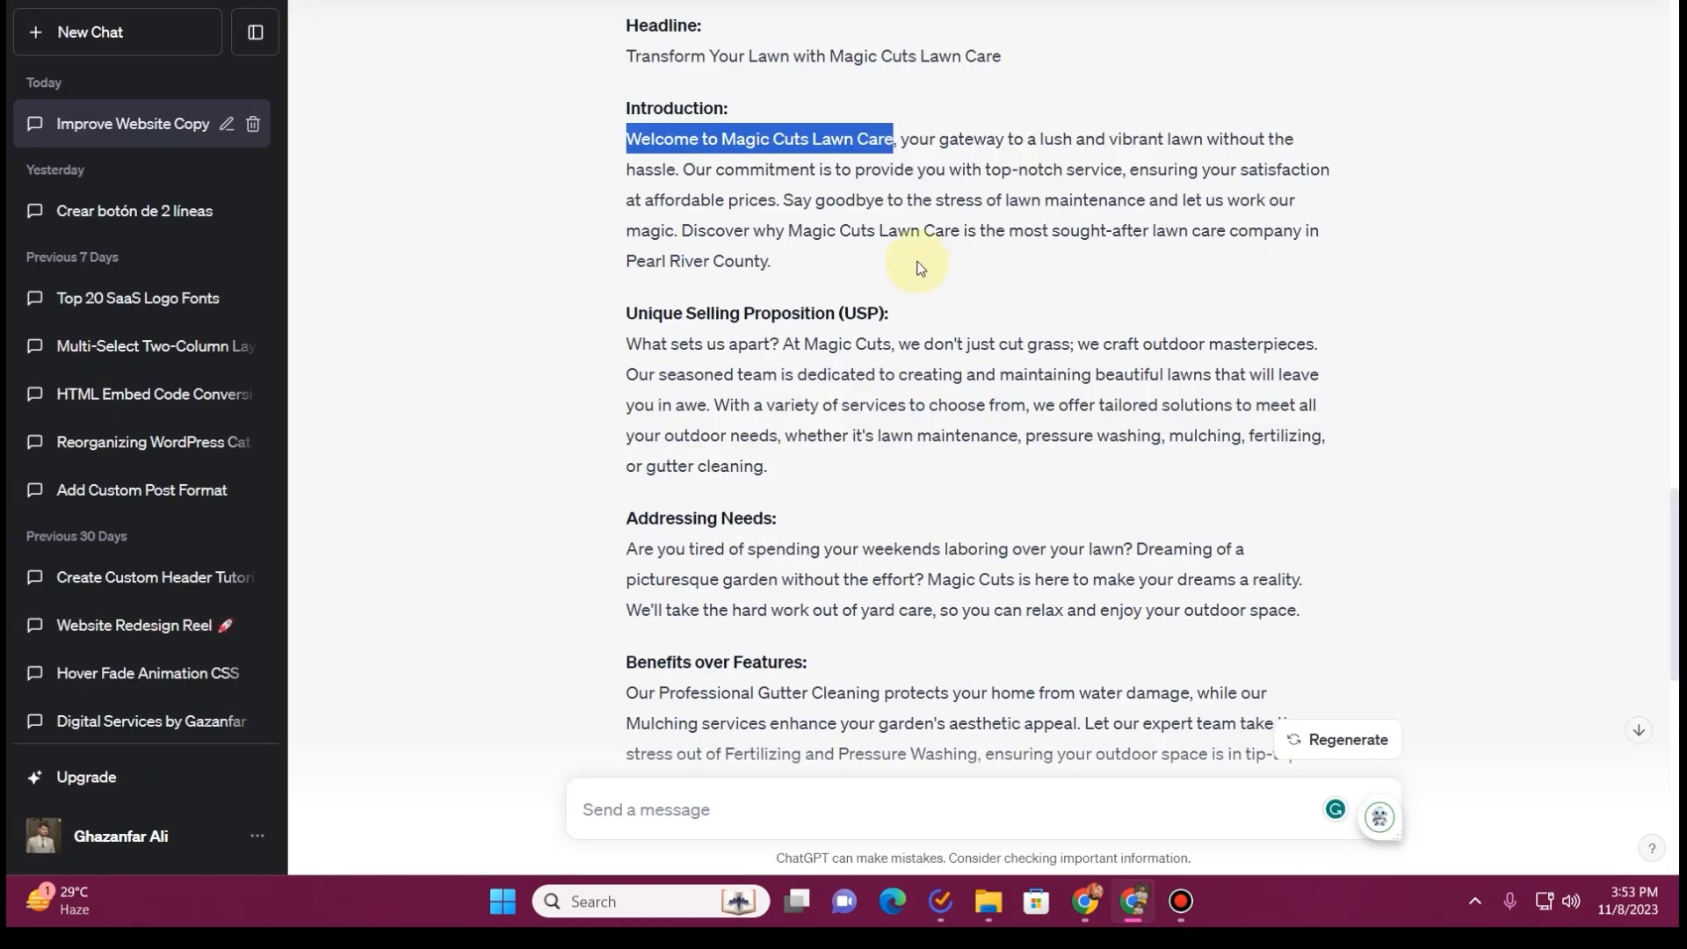
left_click_drag(903, 138, 925, 257)
key("ctrl+c")
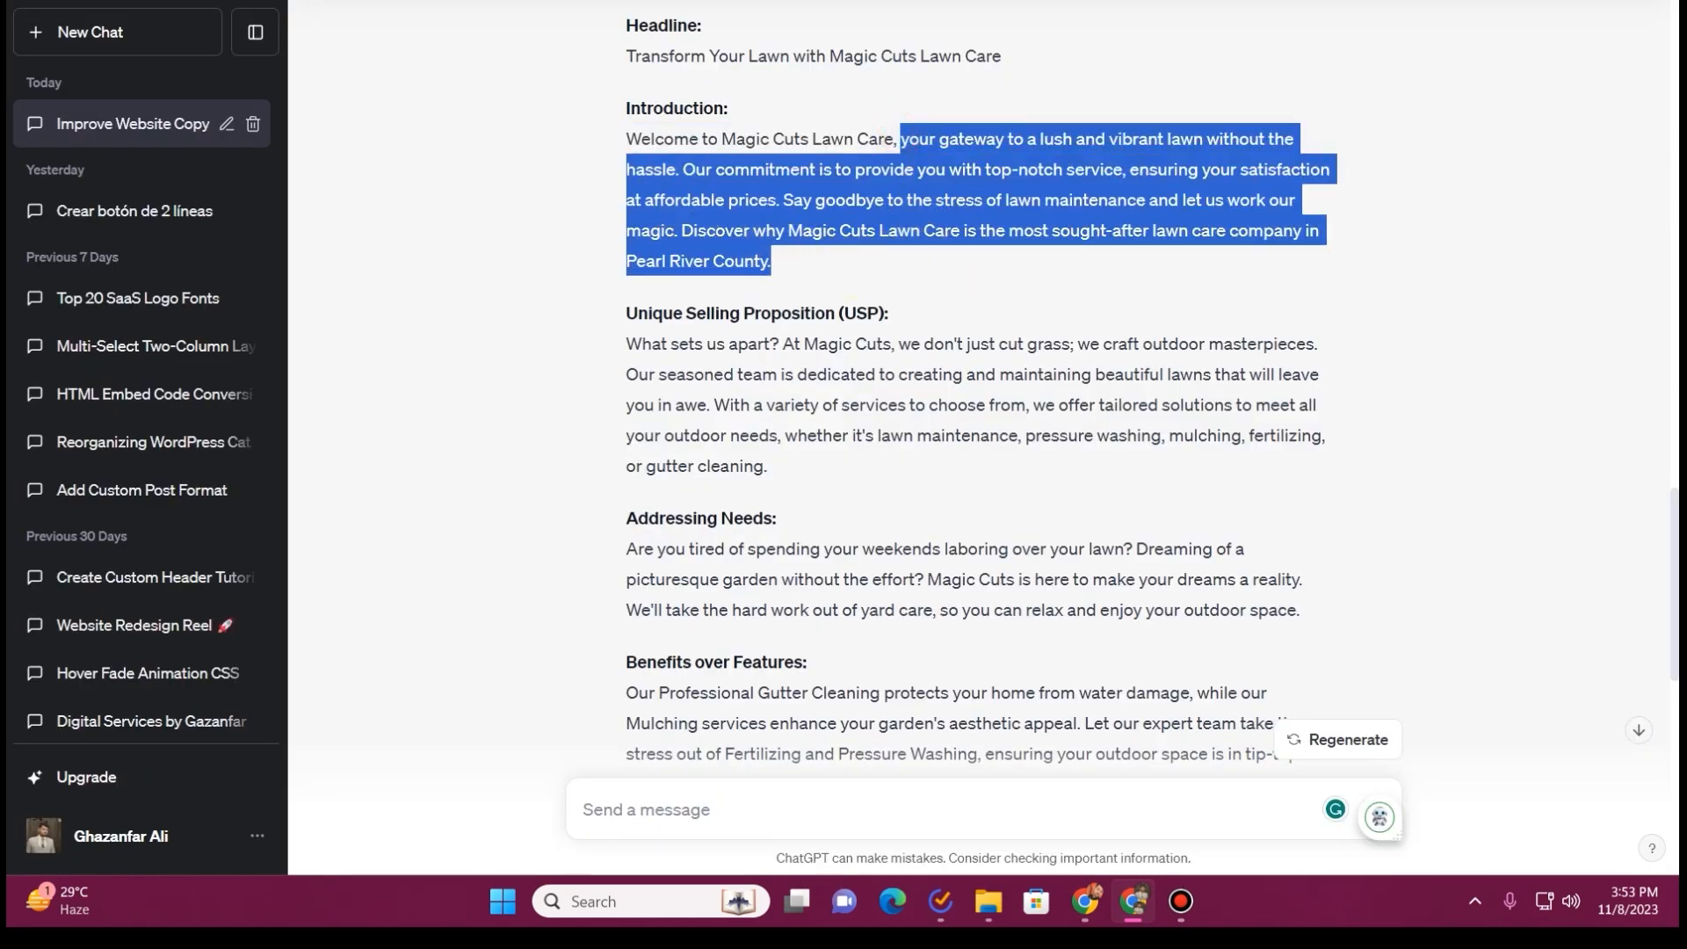
left_click(756, 2)
left_click(1168, 595)
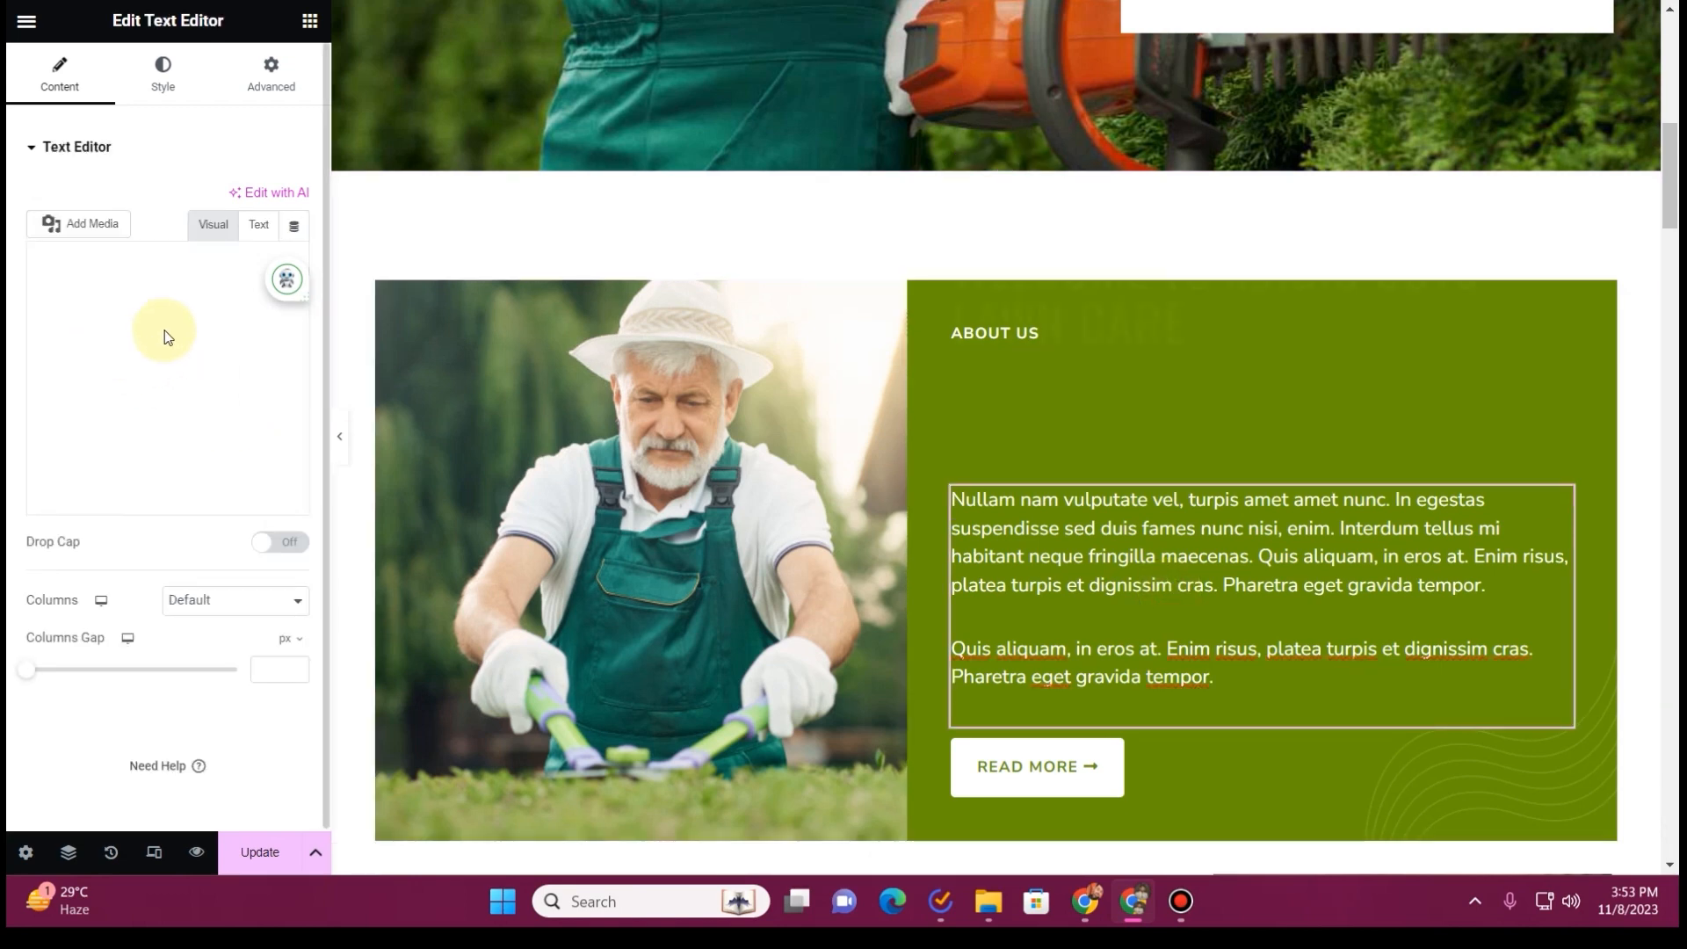
left_click(161, 422)
key("ctrl+a")
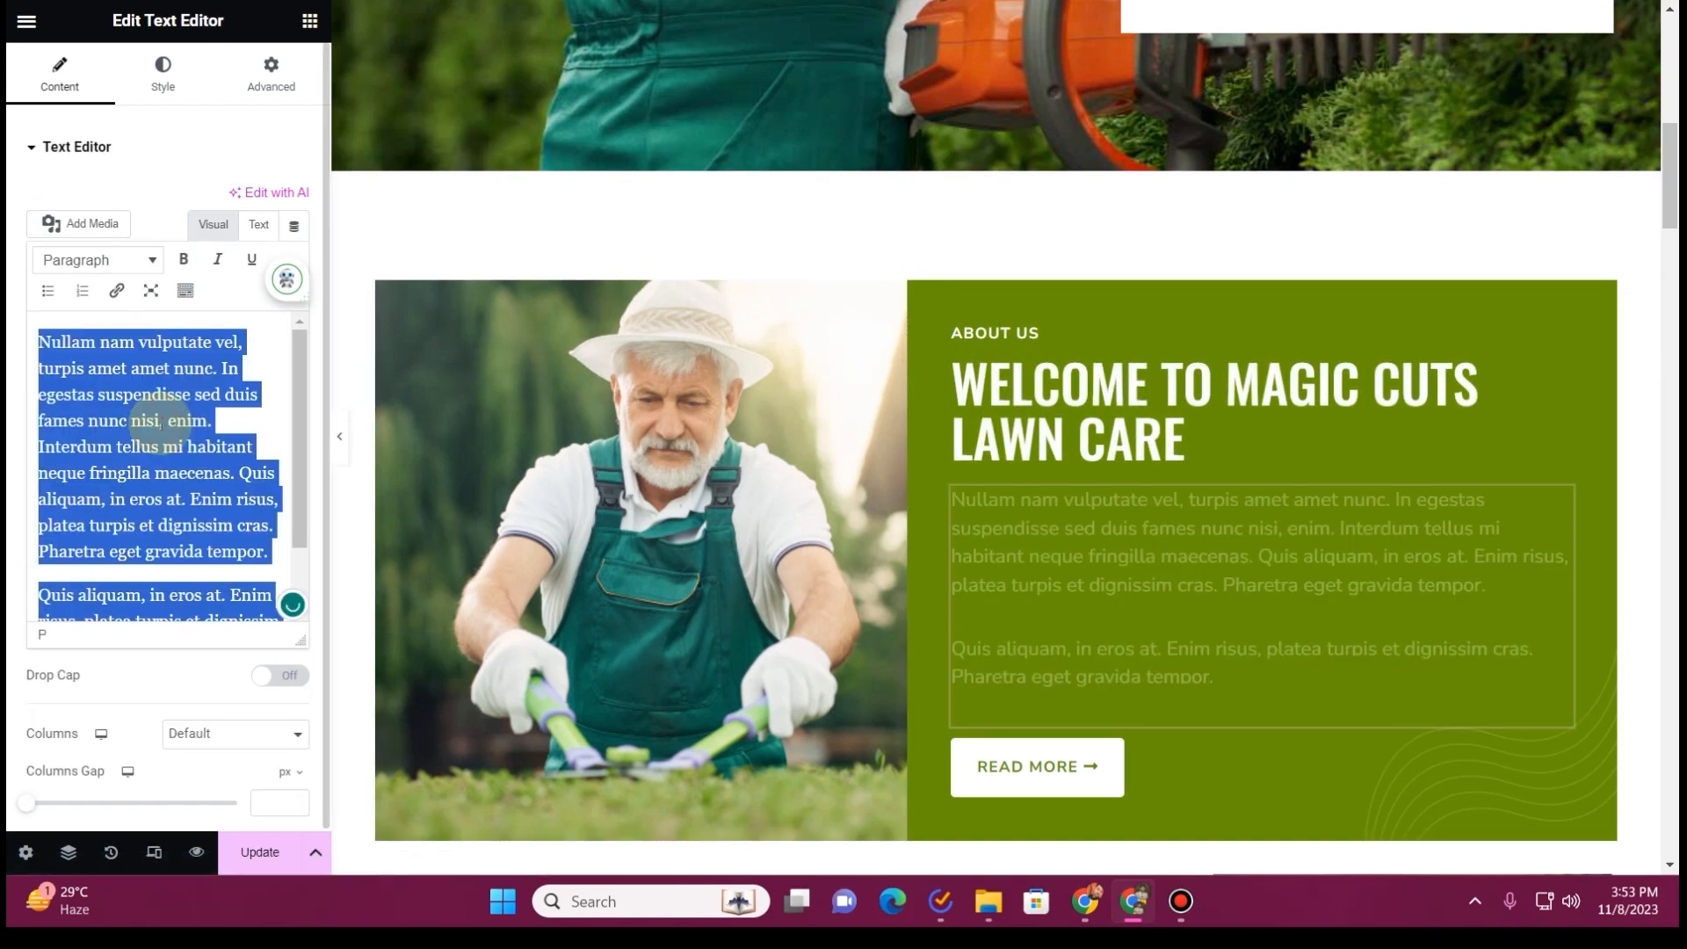
key("ctrl+v")
Split the About Us text into two paragraphs, starting the second one at "Discover why Magic Cuts Lawn Care"
scroll(1310, 391, "down", 3)
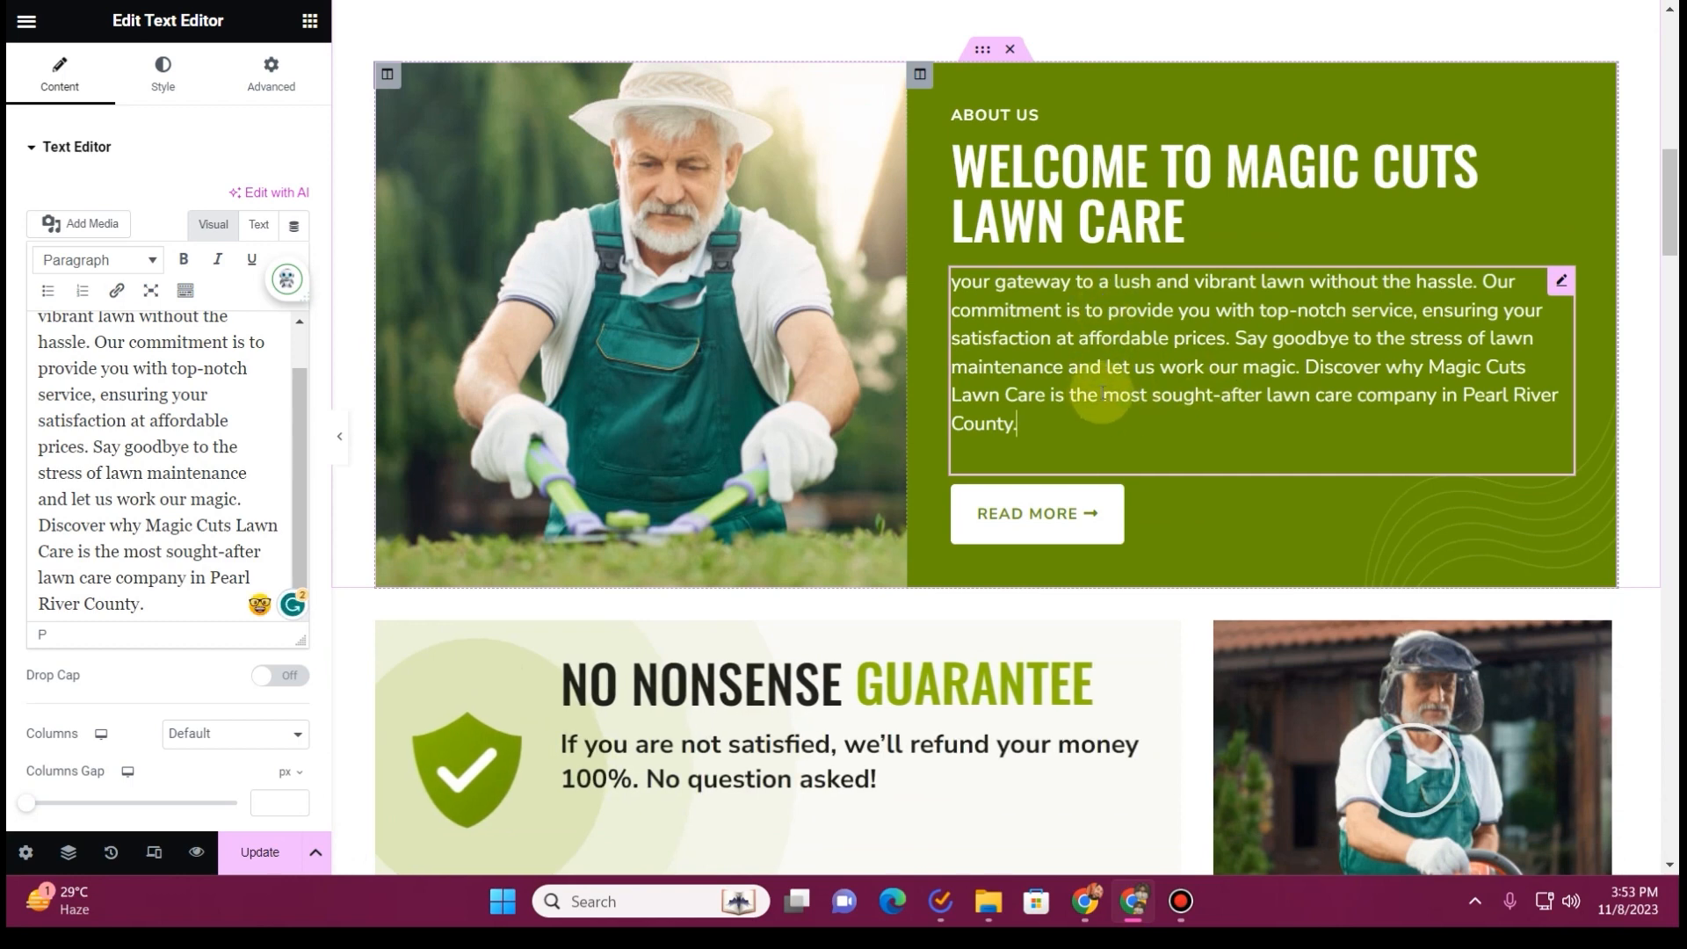
left_click(43, 520)
key("Return")
left_click(1377, 347)
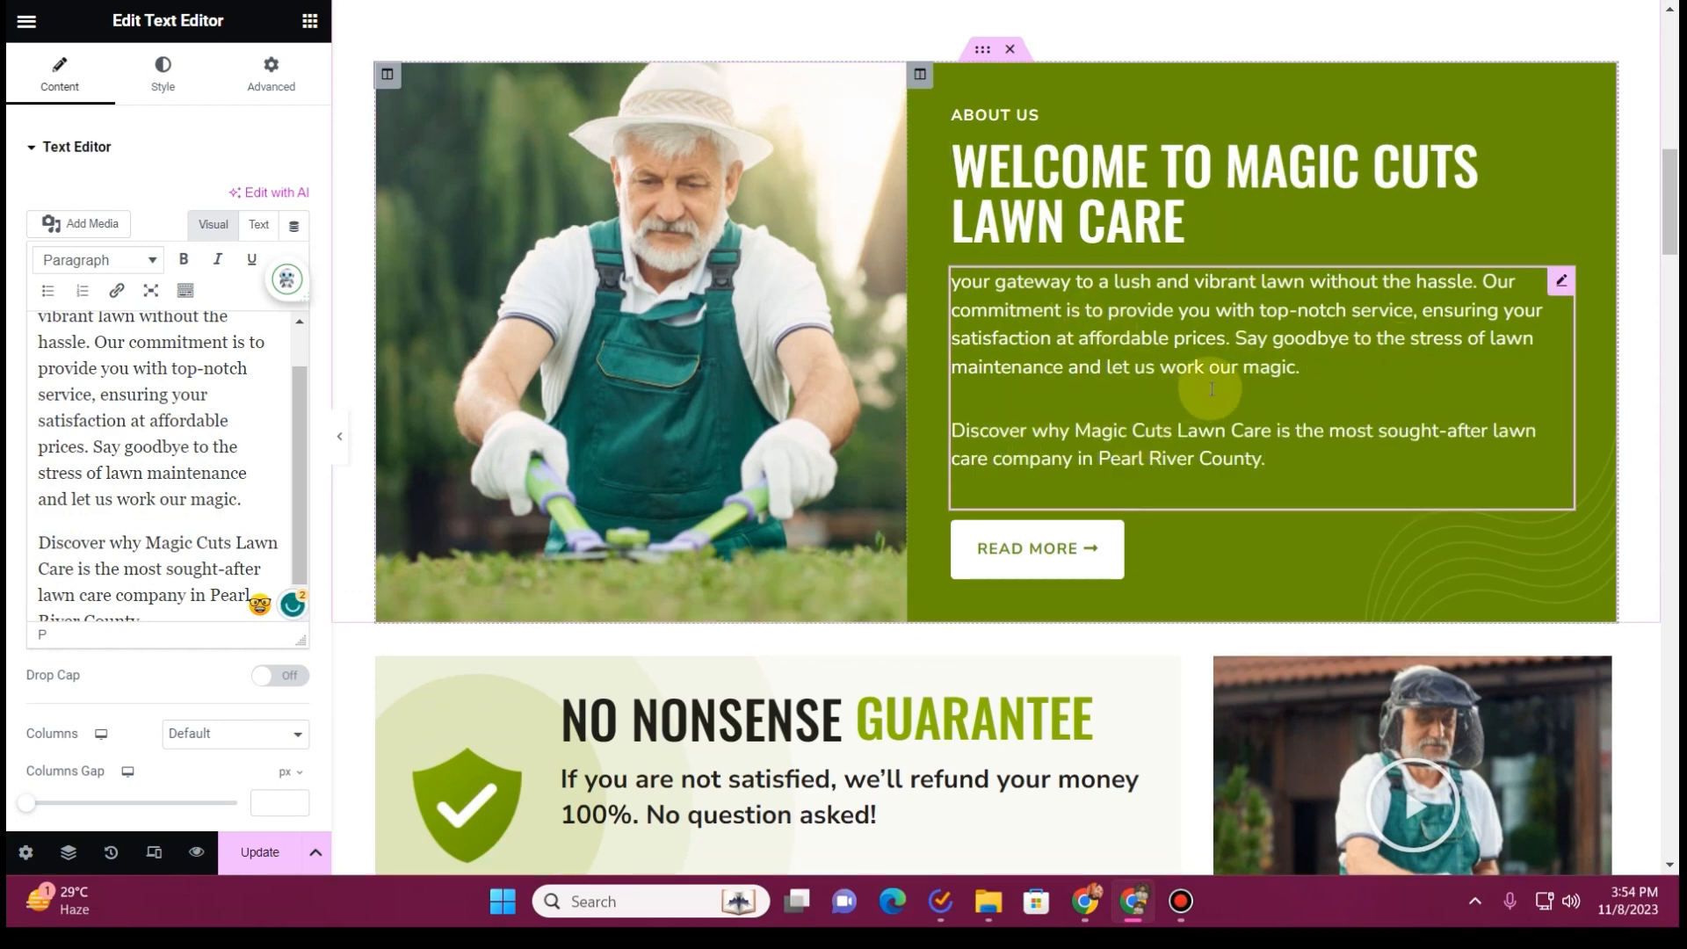
Link the About Us section's Read More button to the About page and save the Home page
left_click(1169, 567)
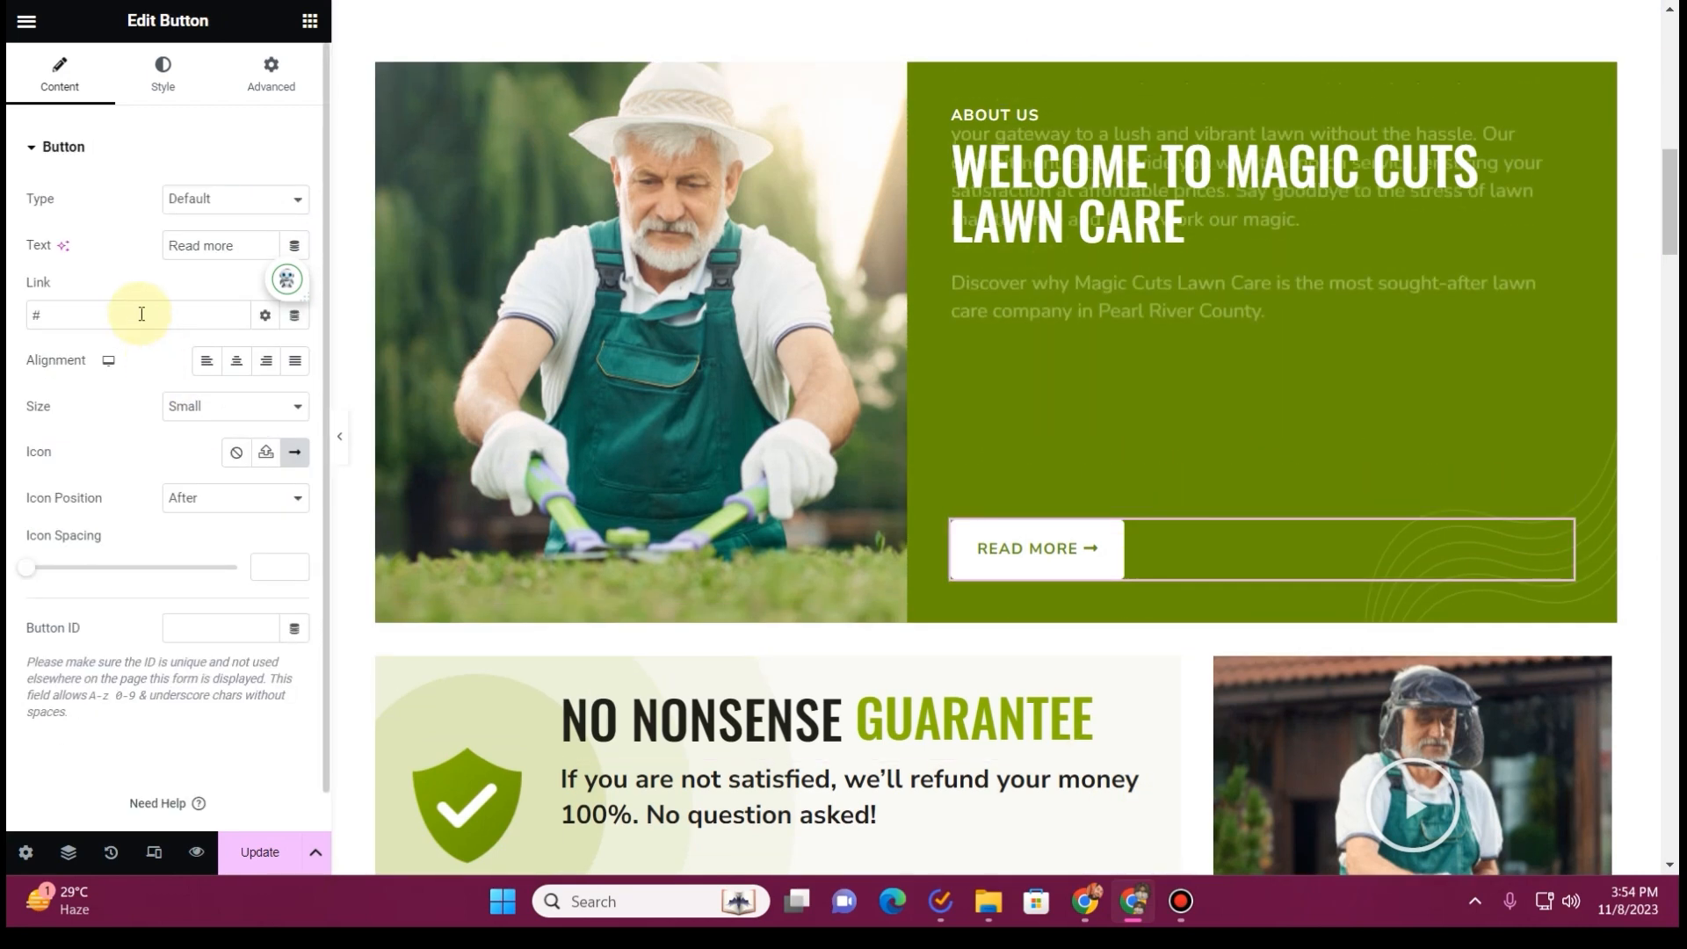
left_click_drag(141, 314, 11, 292)
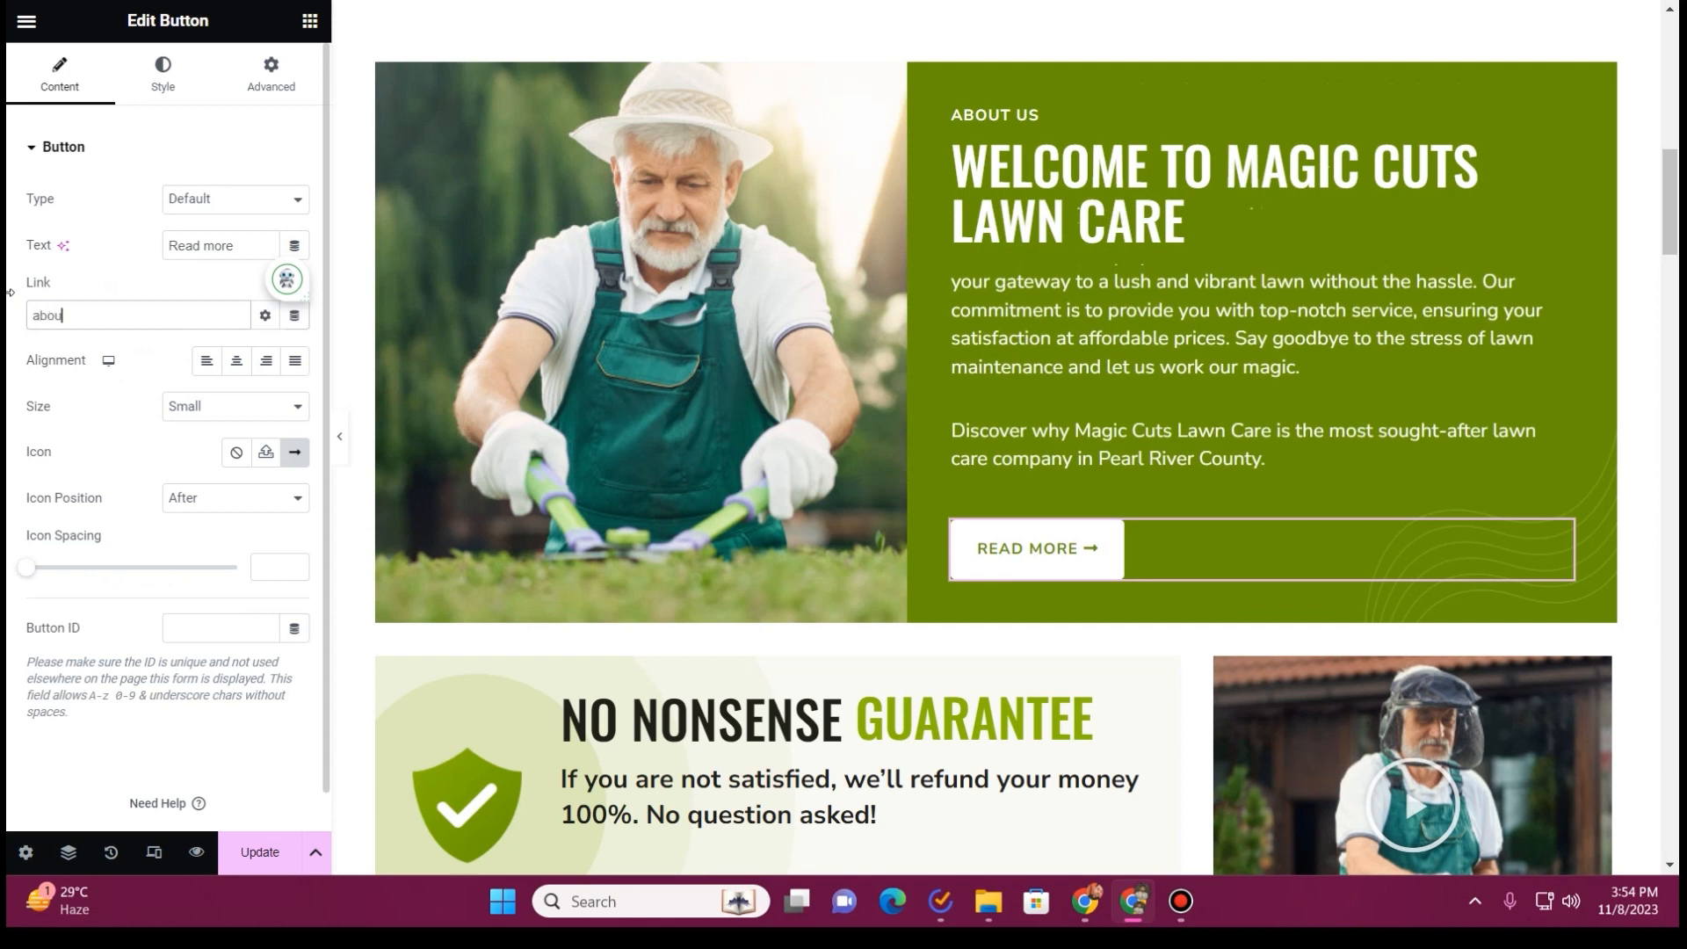
type("about")
left_click(132, 351)
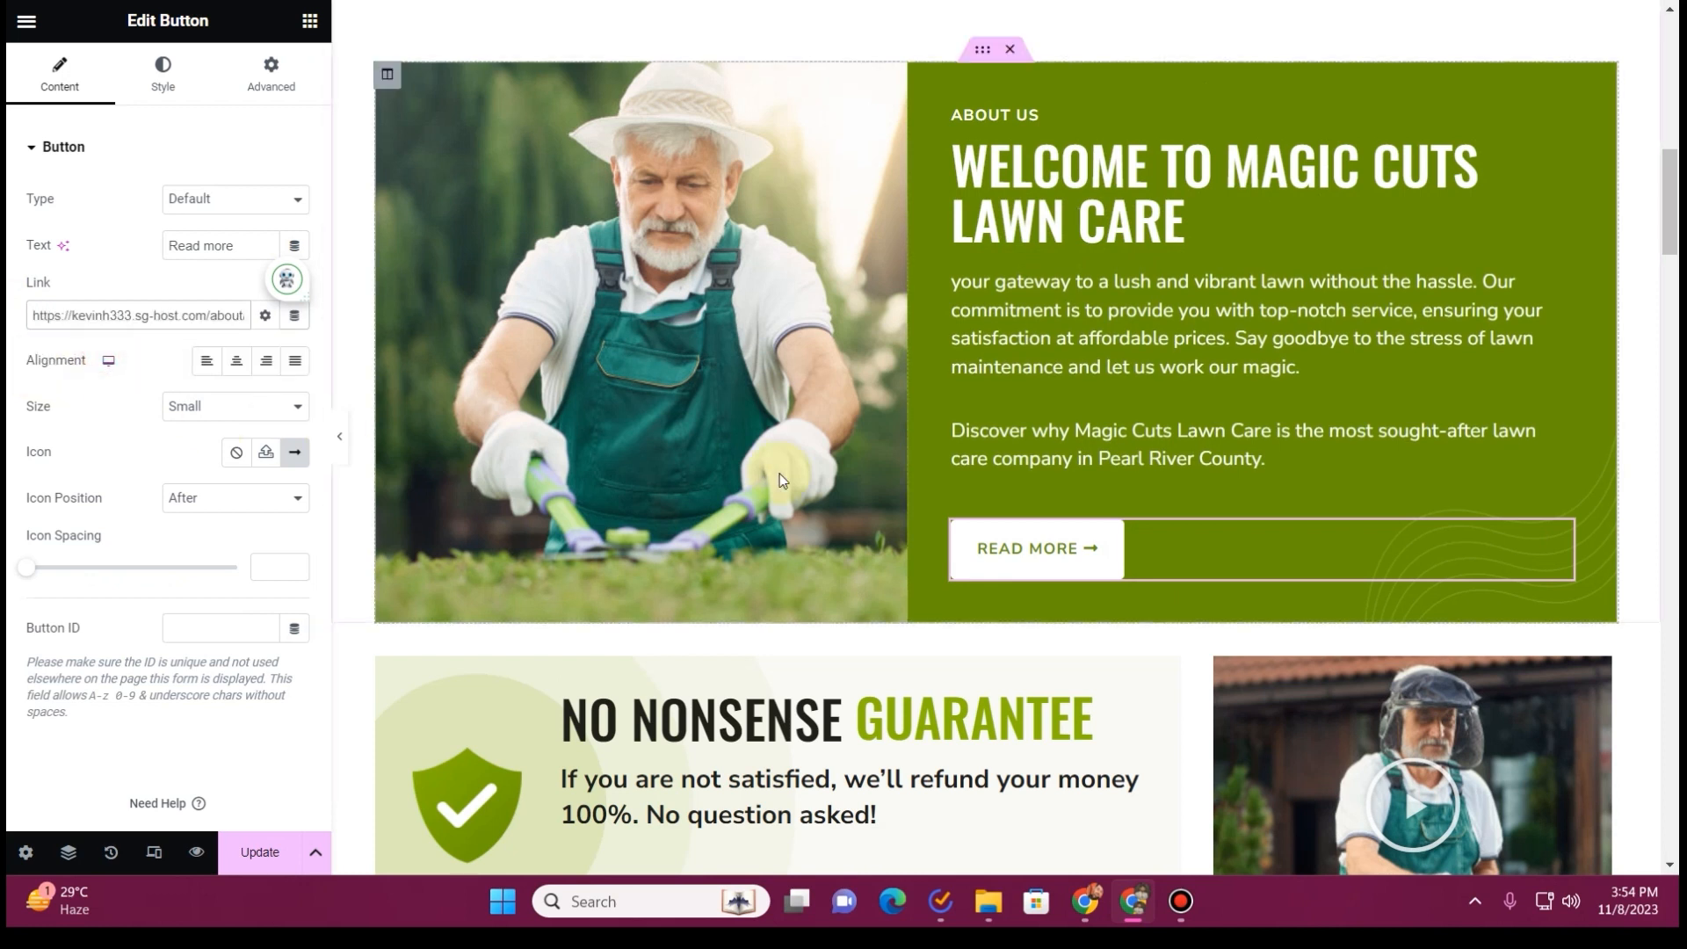
left_click(250, 863)
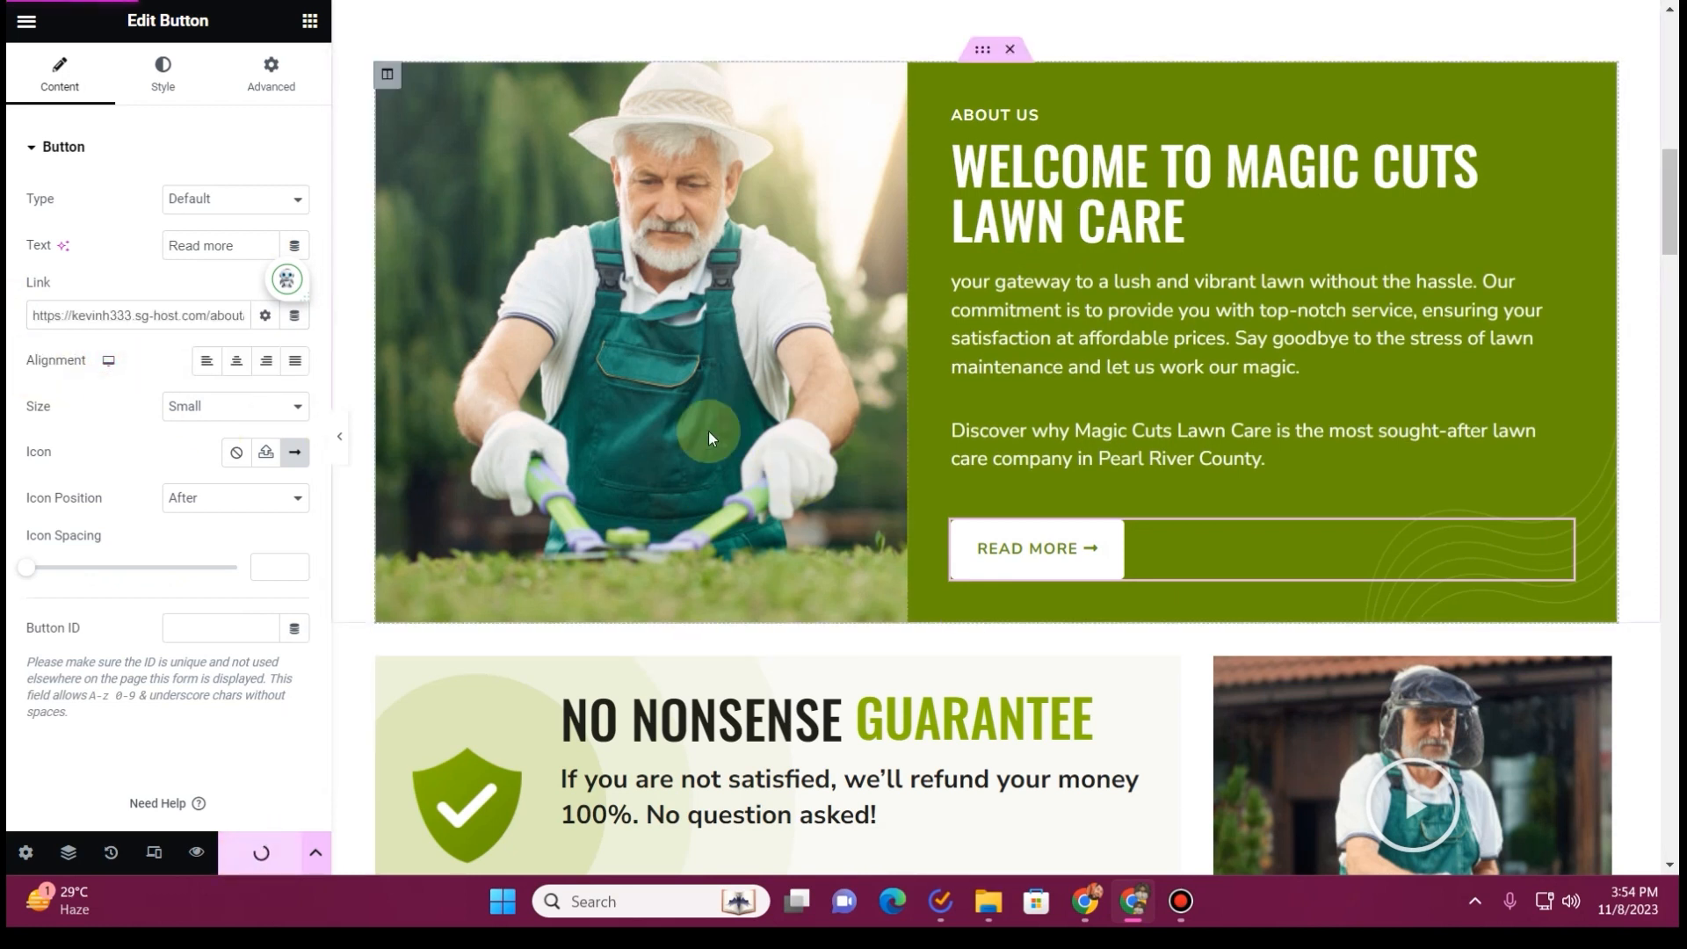
Delete the No Nonsense Guarantee section below the About Us block
scroll(737, 429, "down", 5)
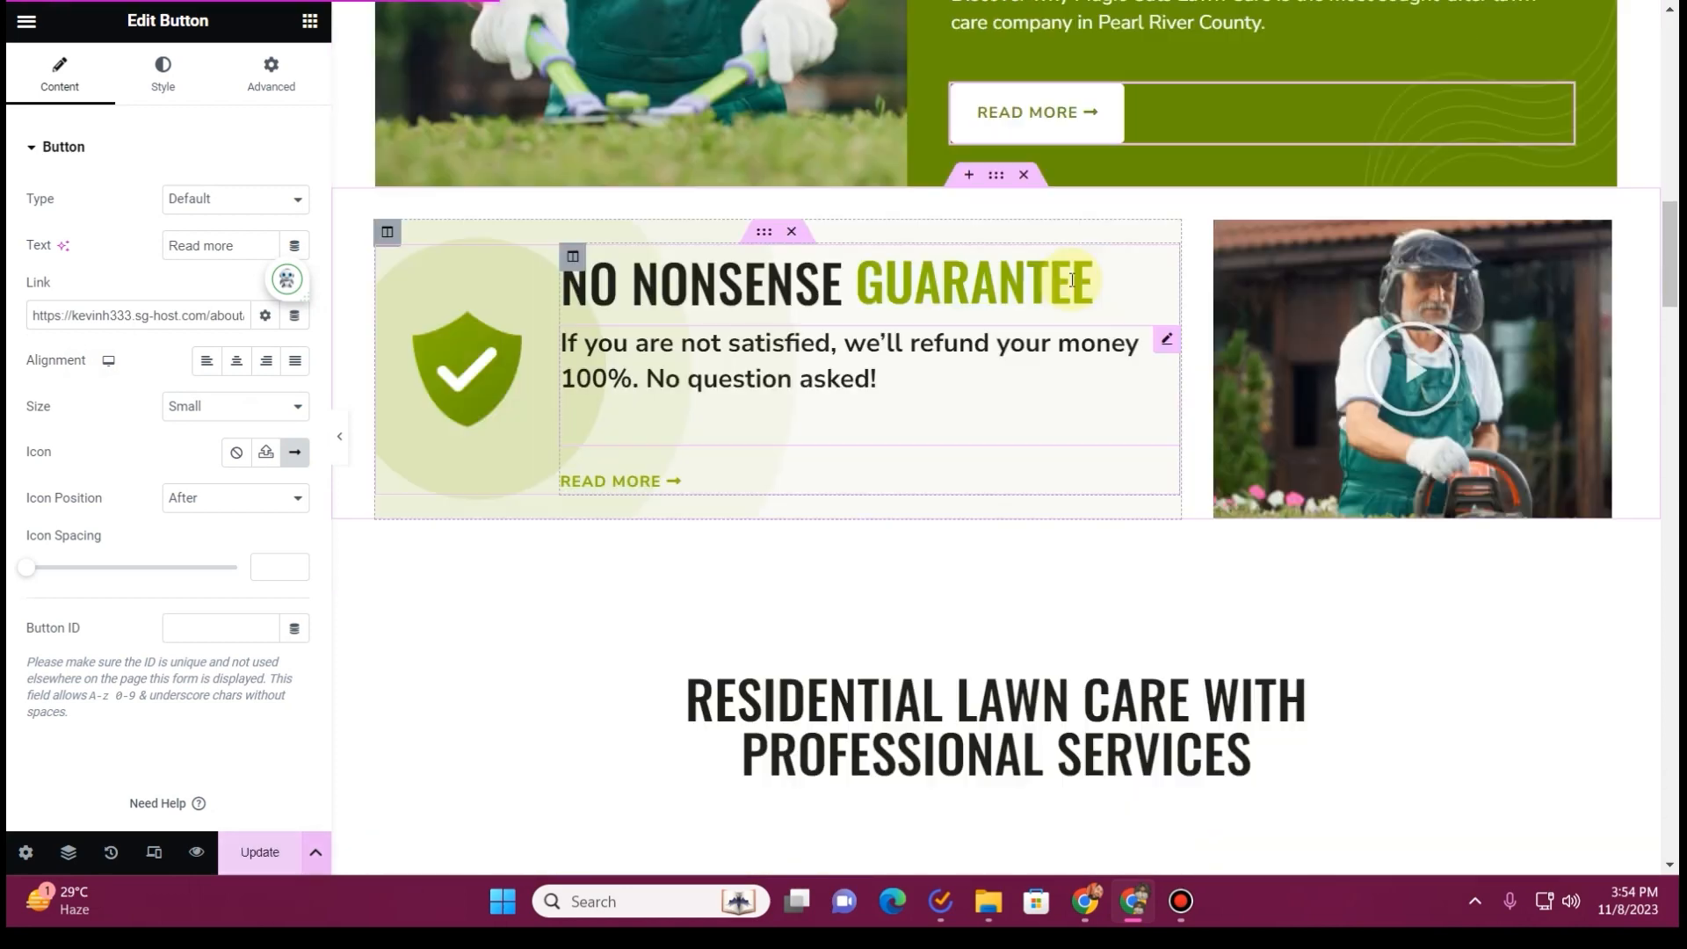
left_click(1034, 181)
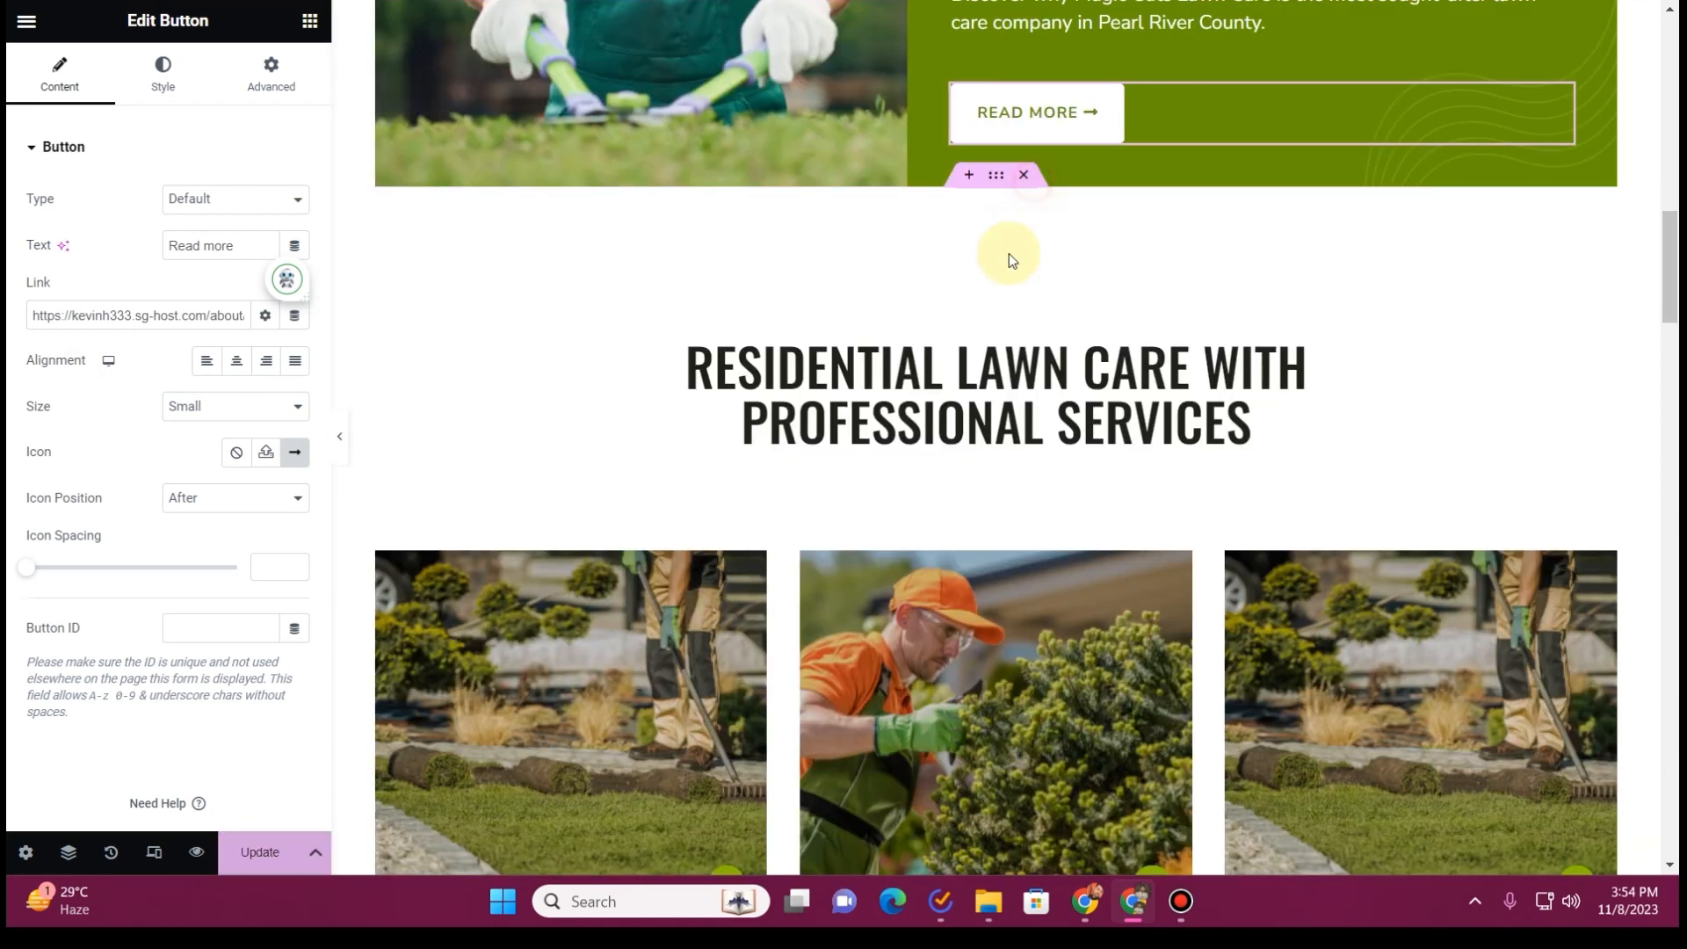
Compare the Residential Lawn Care service cards on the Home page with the services presented on the existing Magic Cuts website
scroll(975, 288, "down", 2)
scroll(976, 289, "down", 3)
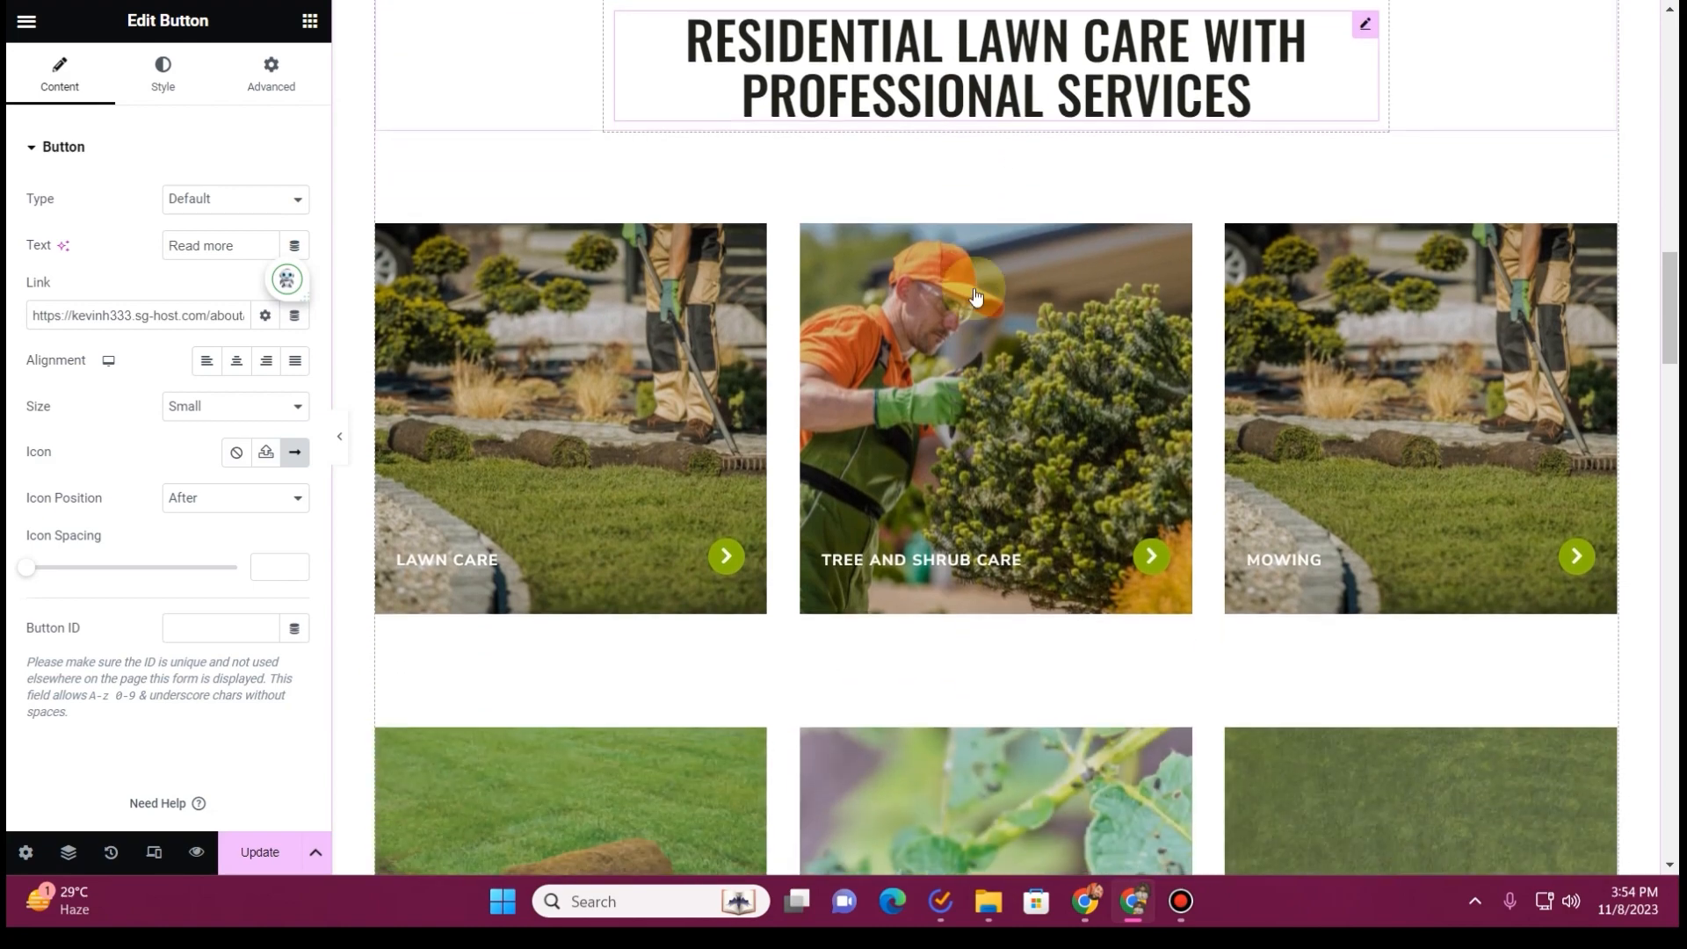
key("ctrl+Tab")
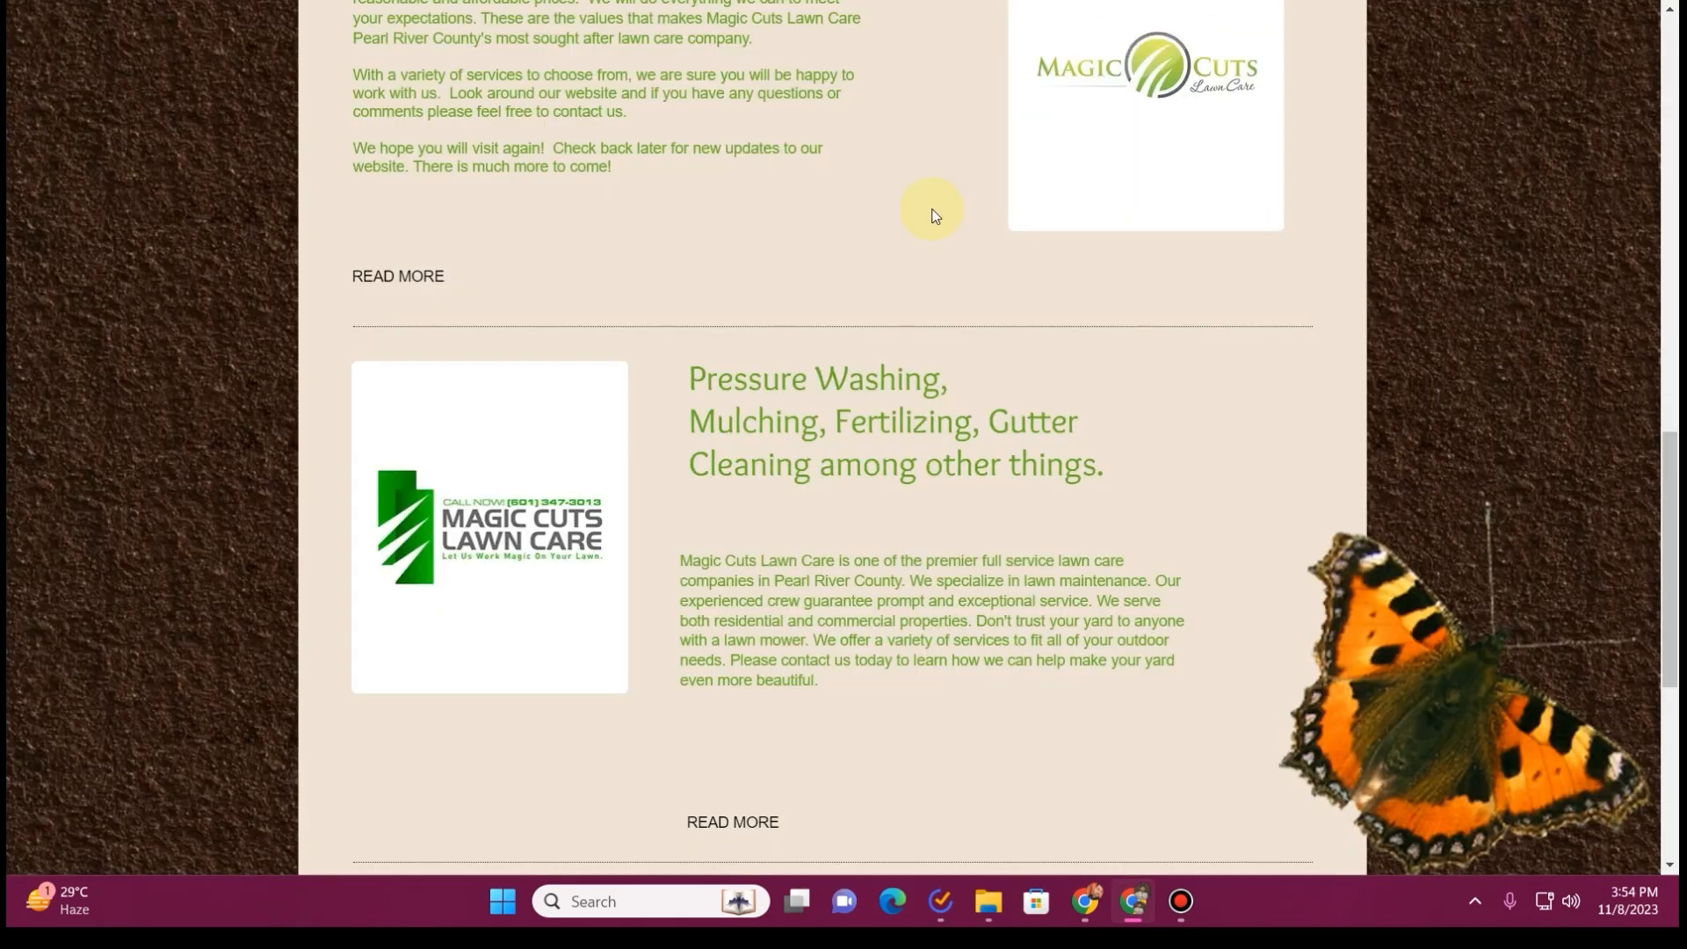
scroll(746, 477, "up", 5)
scroll(747, 475, "down", 5)
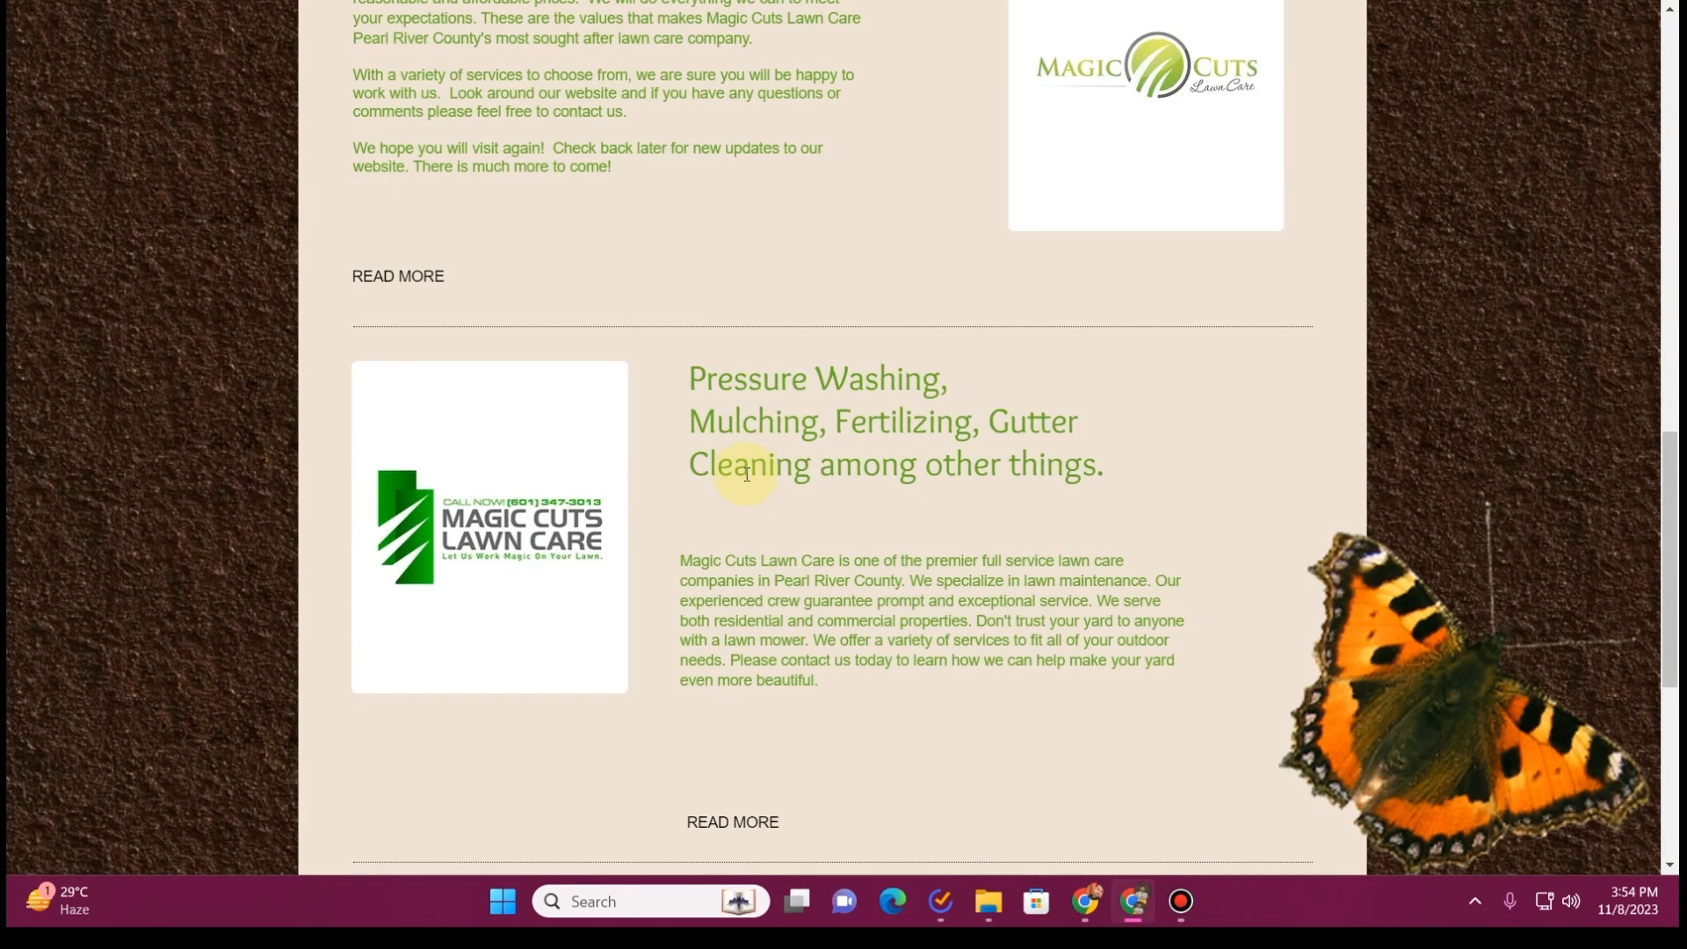
scroll(747, 477, "up", 8)
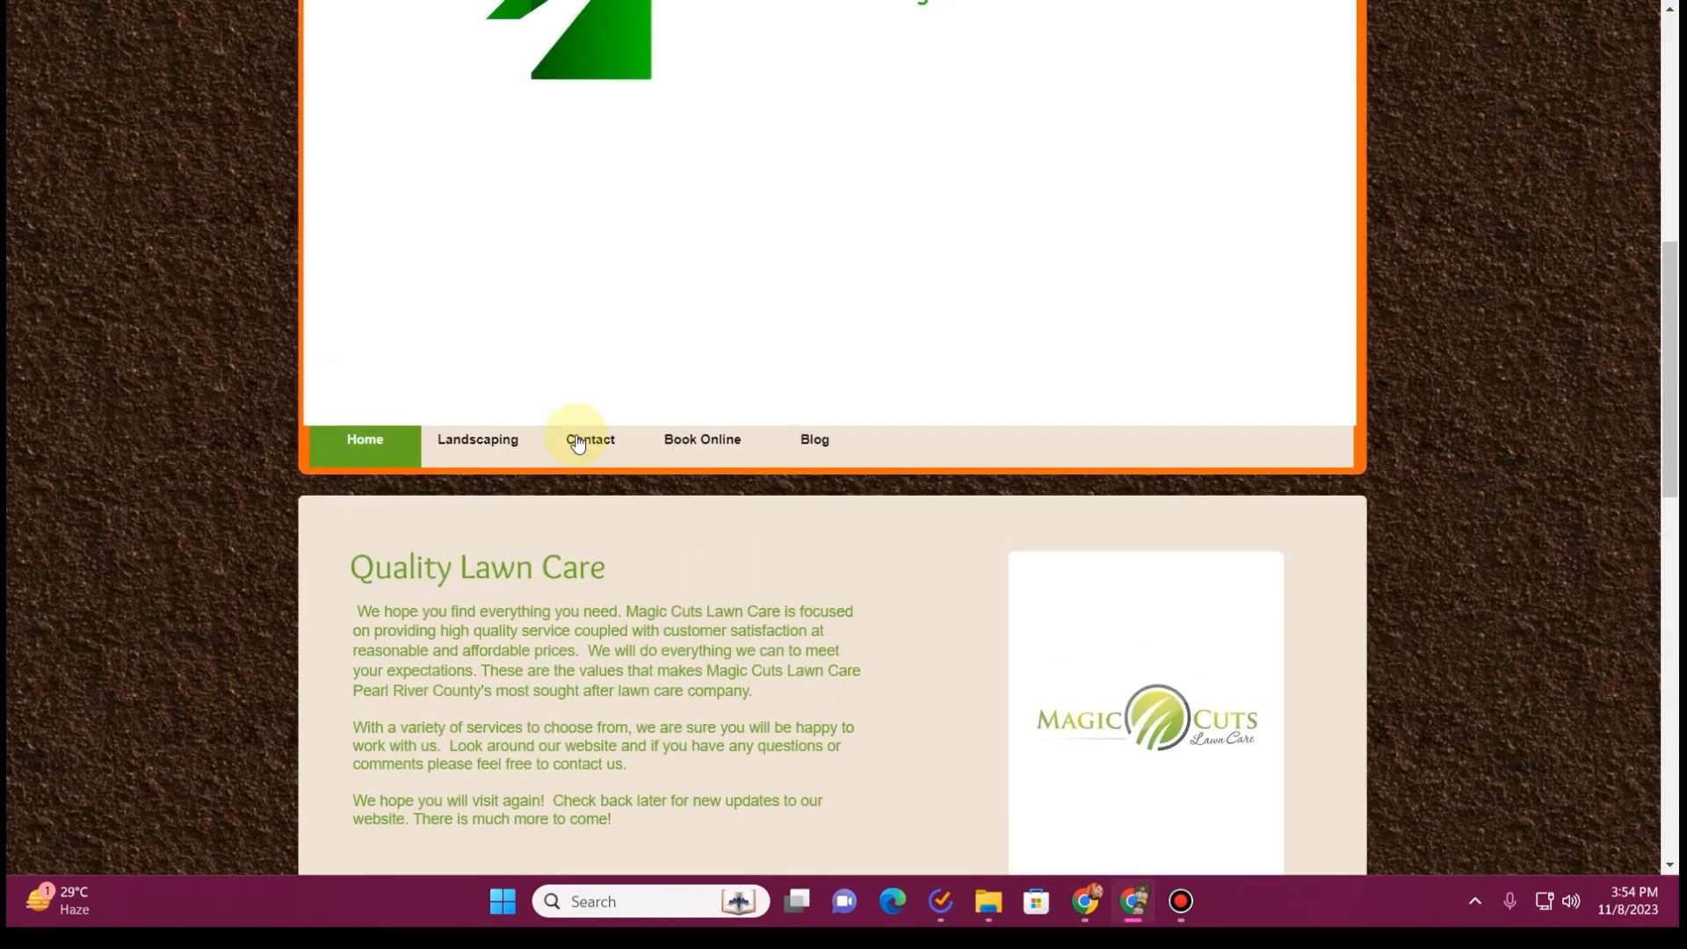
scroll(846, 617, "down", 12)
scroll(839, 617, "up", 3)
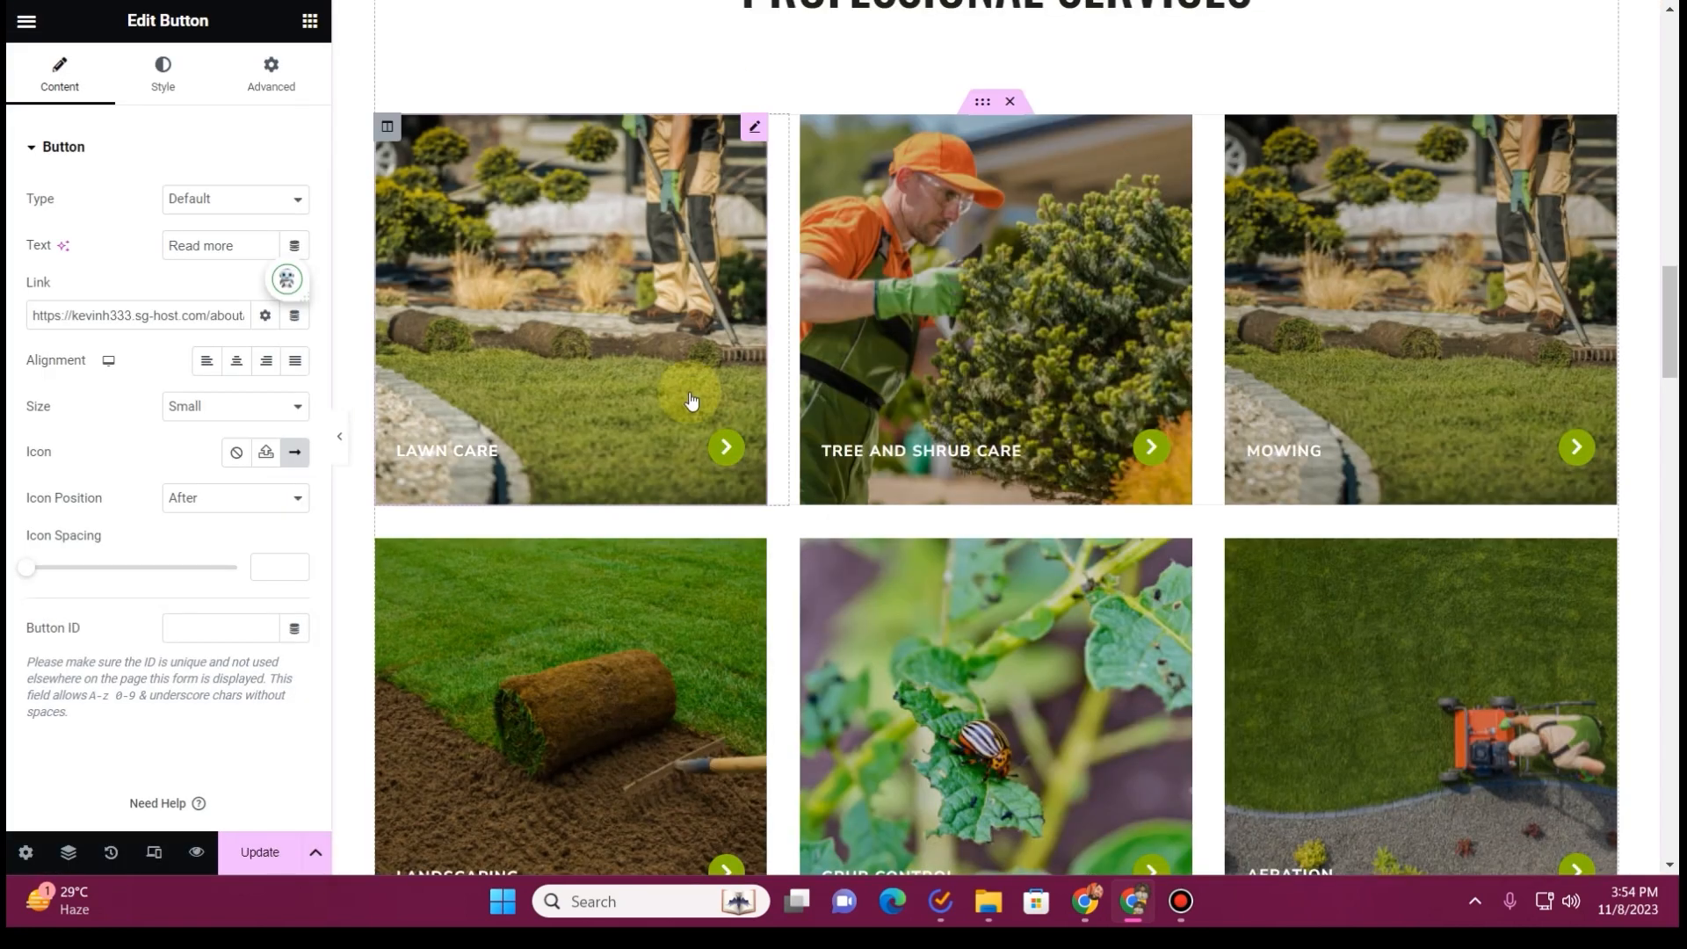
Find the Lawn Care card's Icon Box in the page structure and retitle it Landscaping
left_click(692, 400)
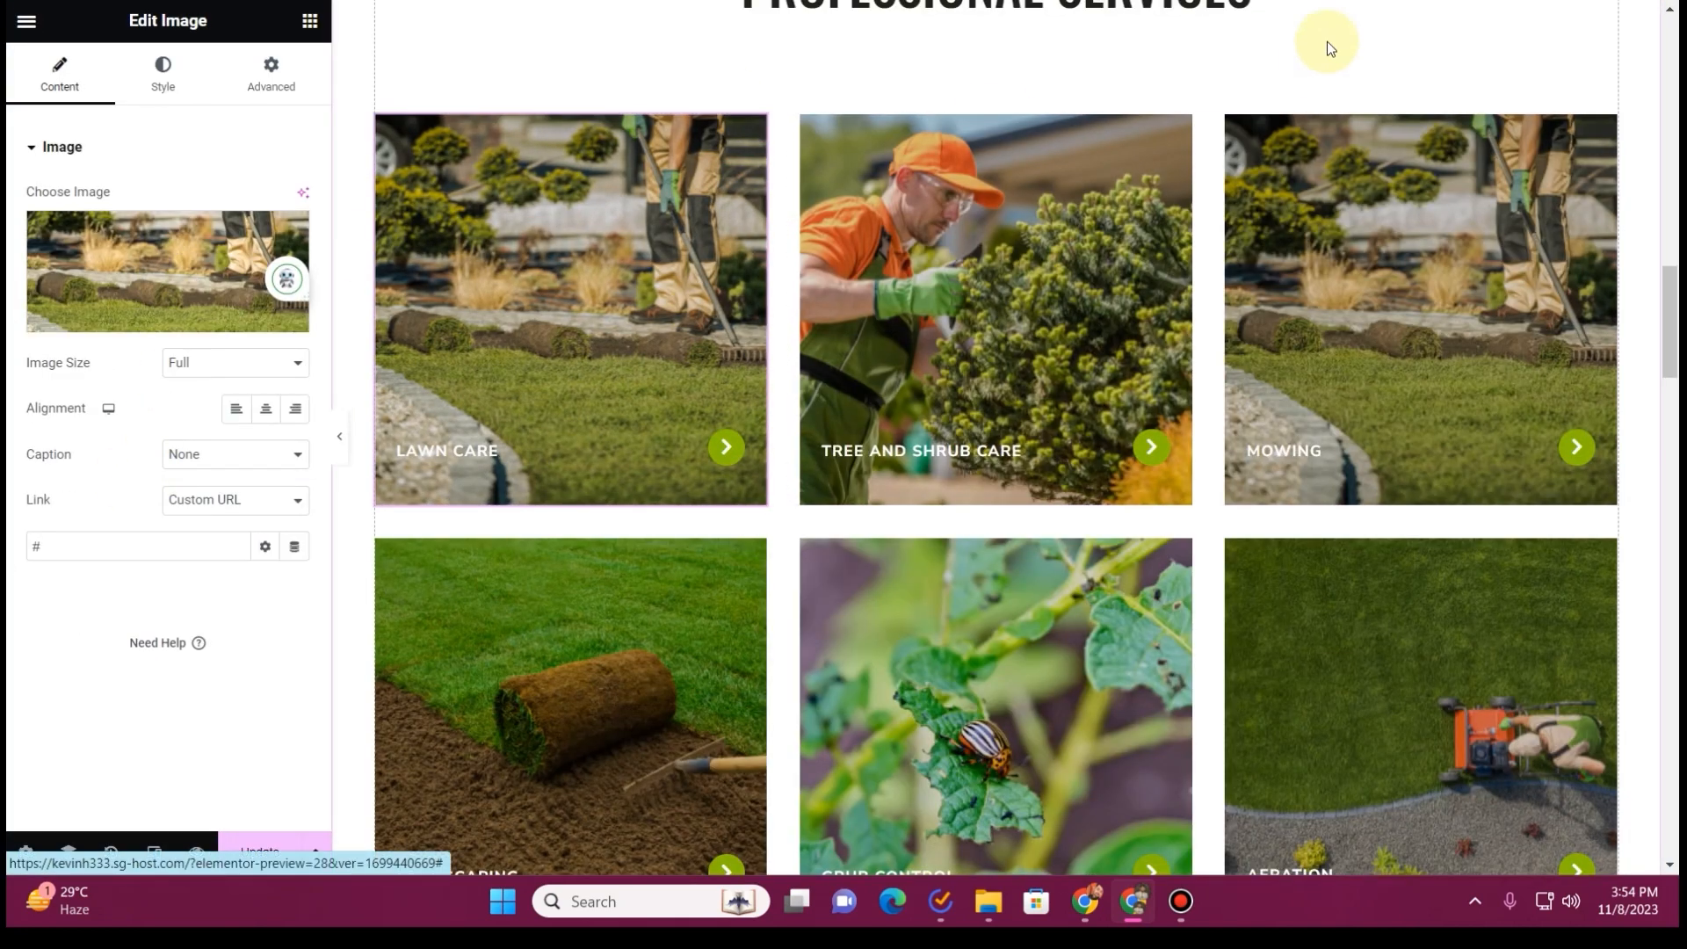
left_click(68, 852)
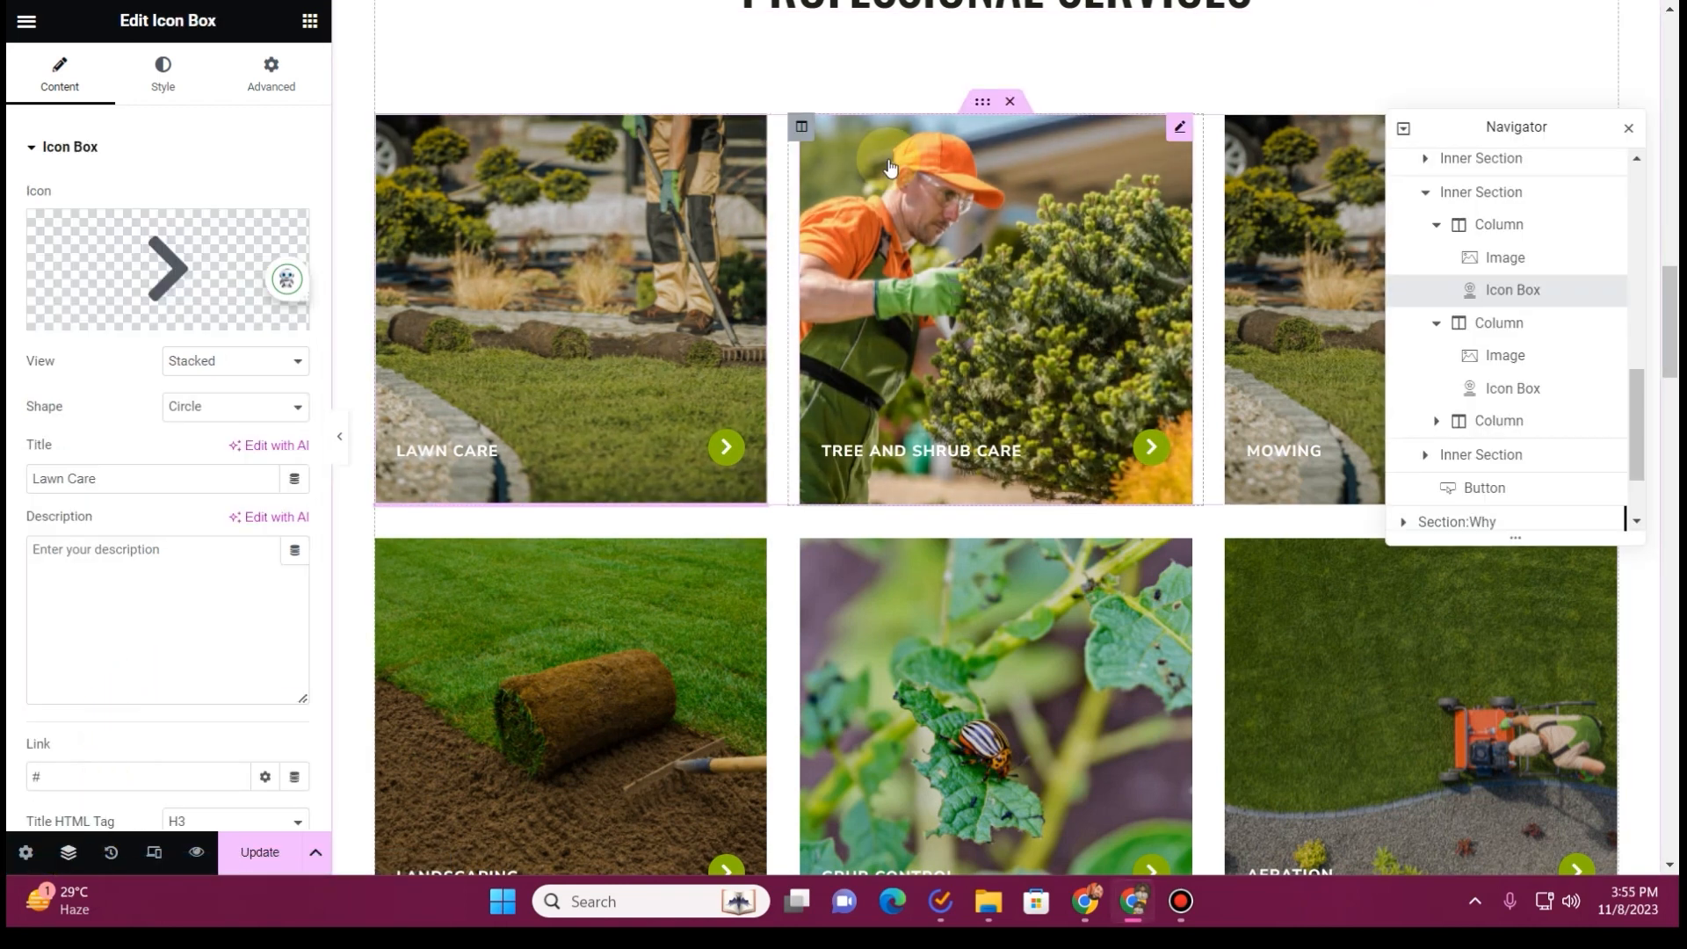
left_click(700, 152)
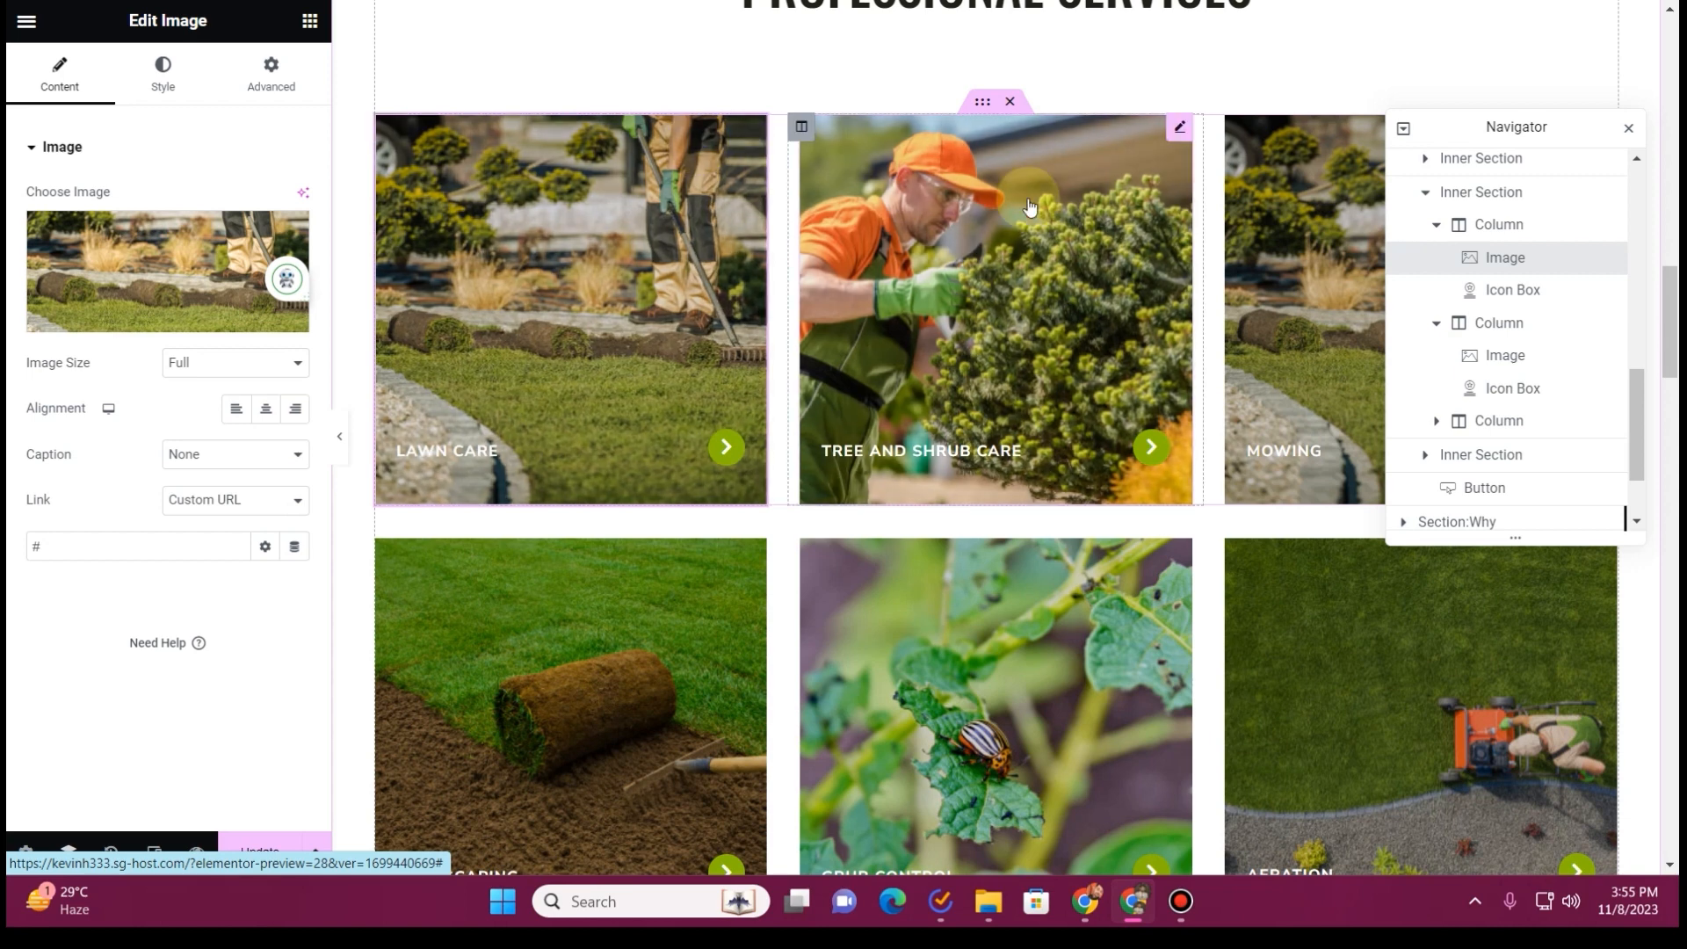
left_click(1295, 178)
left_click(1480, 456)
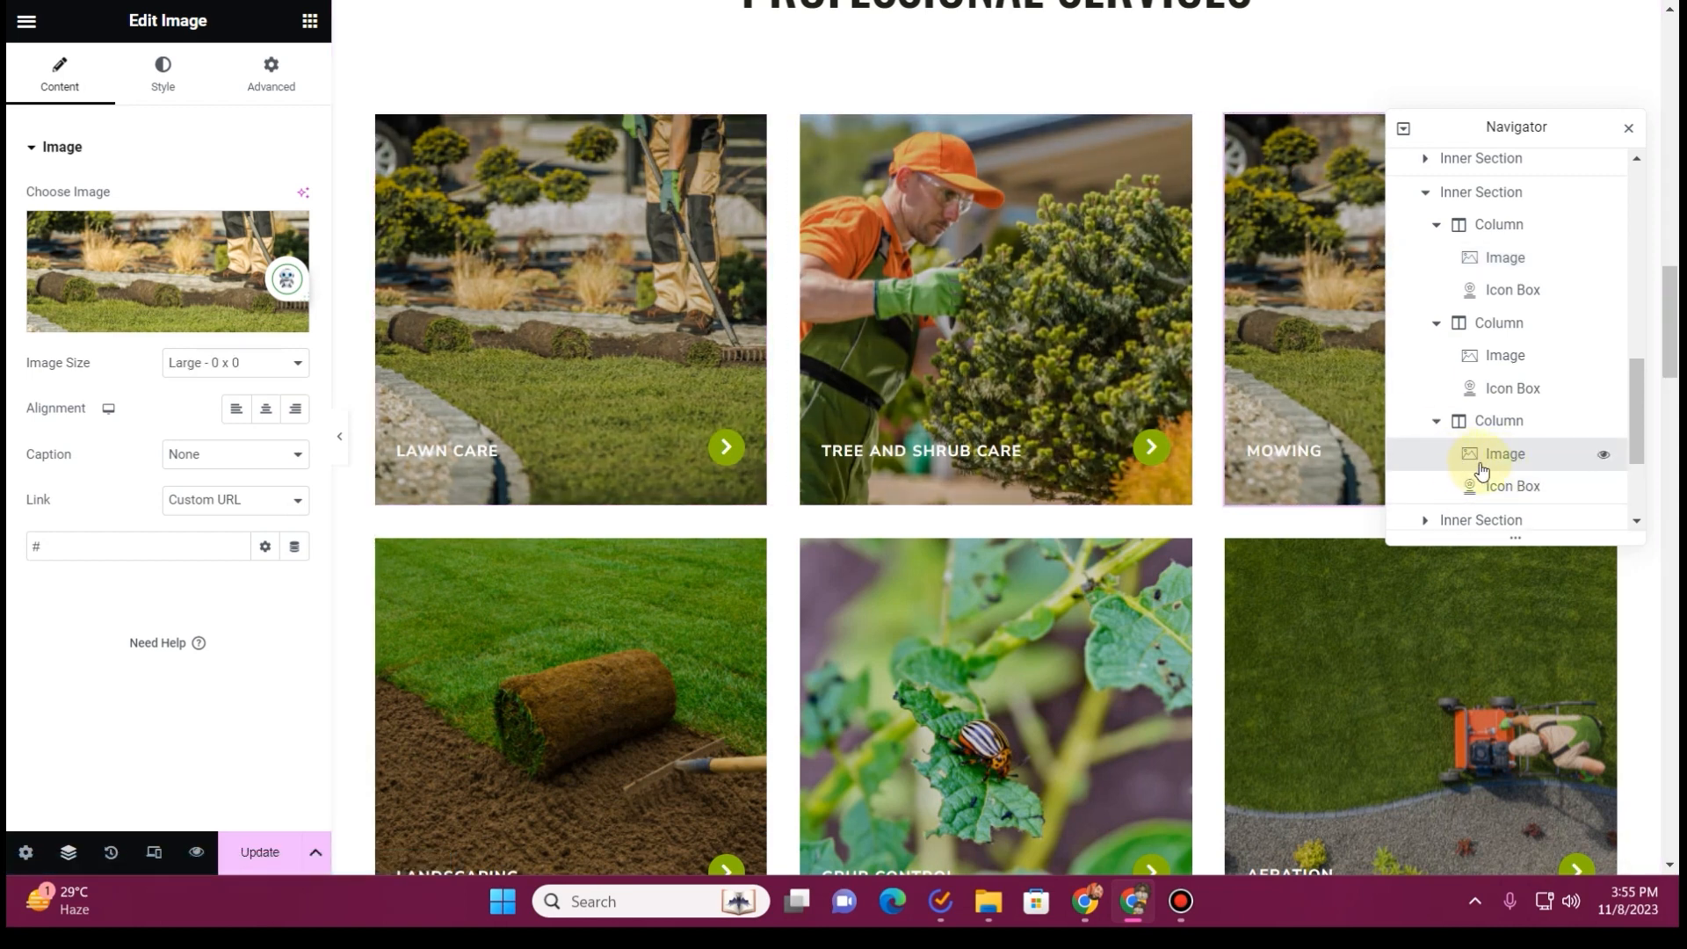
left_click(1492, 262)
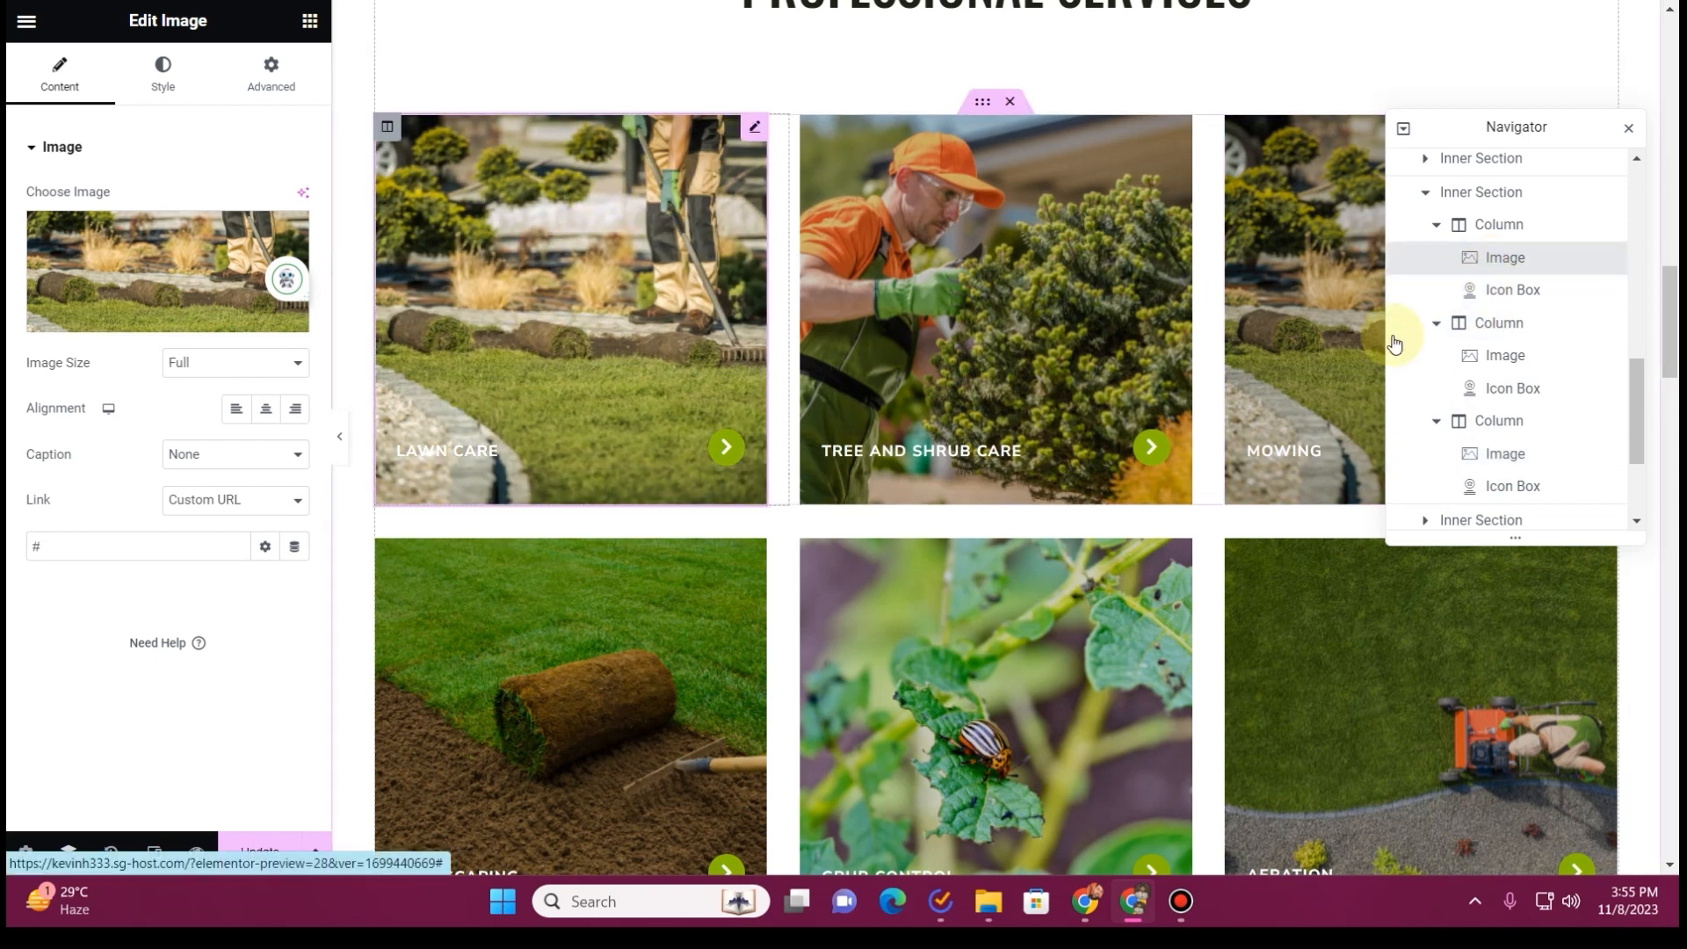
left_click(1514, 294)
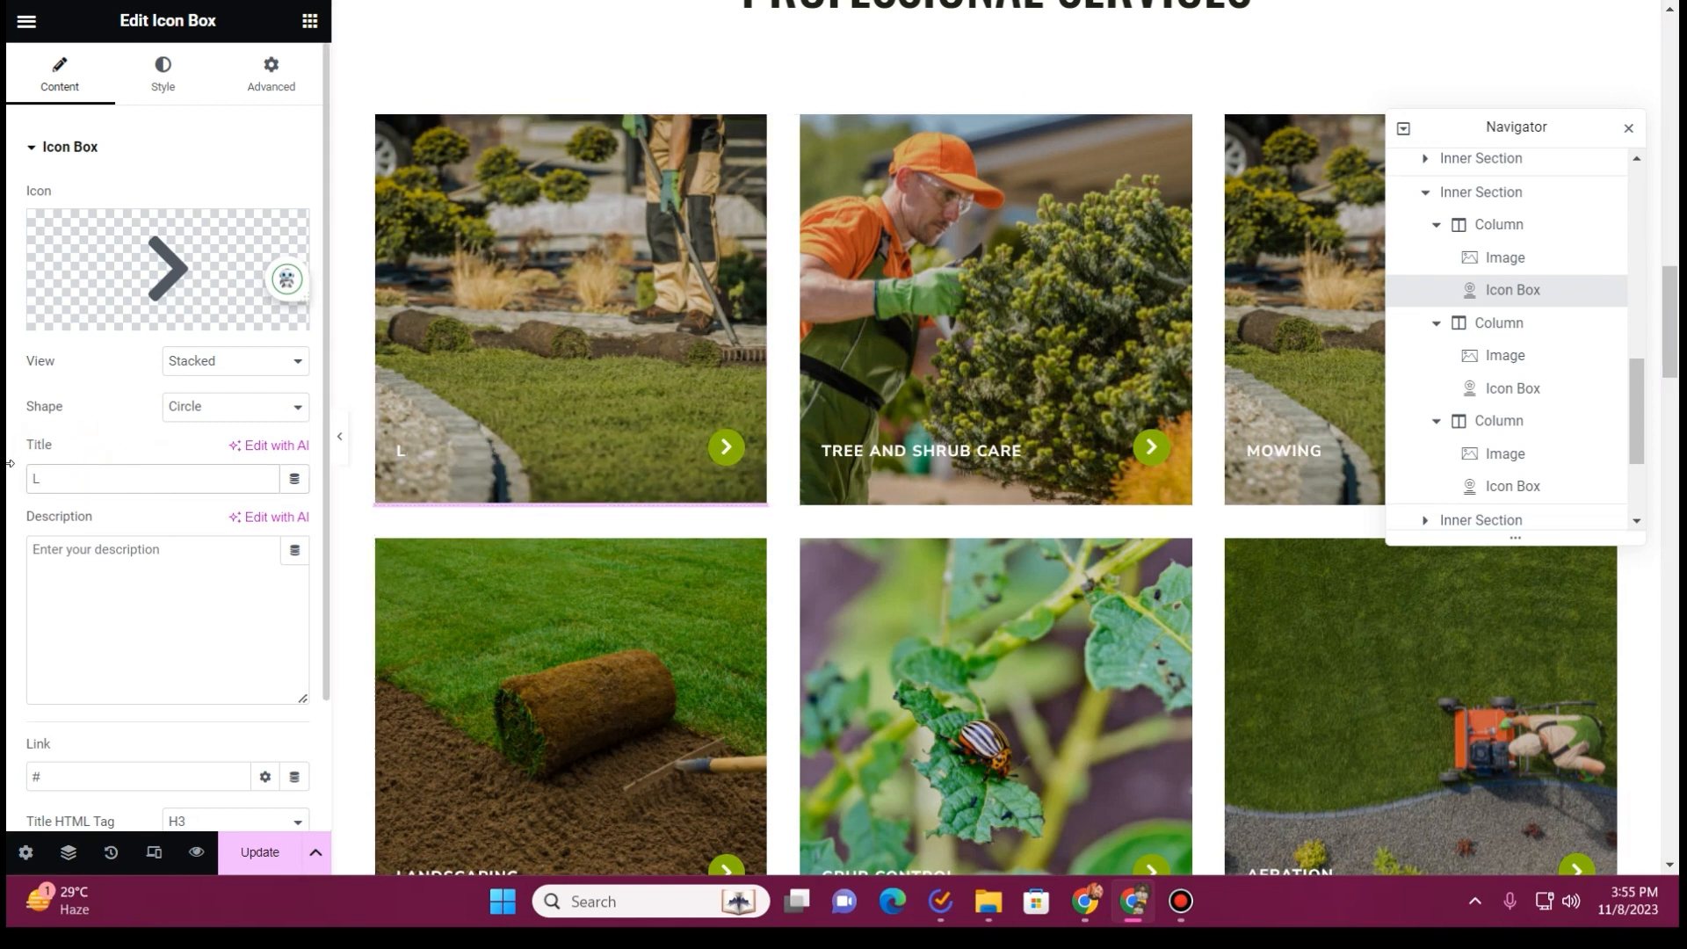
type("Landscaping")
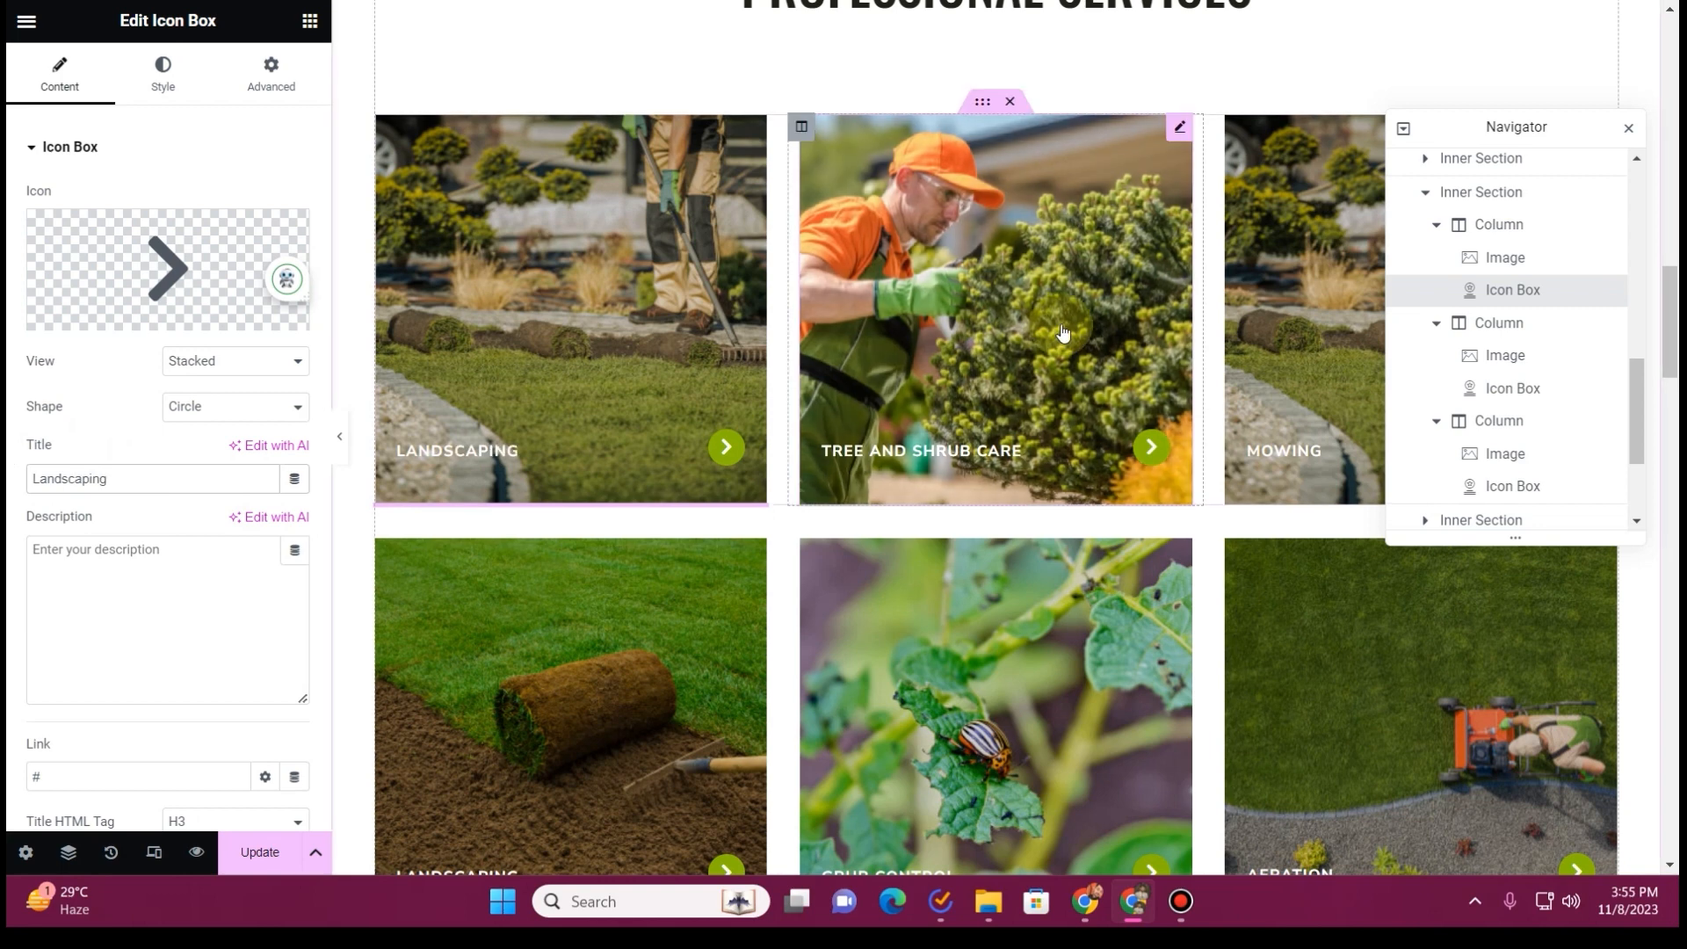
Copy "Pressure Washing" from the existing website and use it to retitle the Mowing card and the Tree and Shrub Care card
left_click(1510, 488)
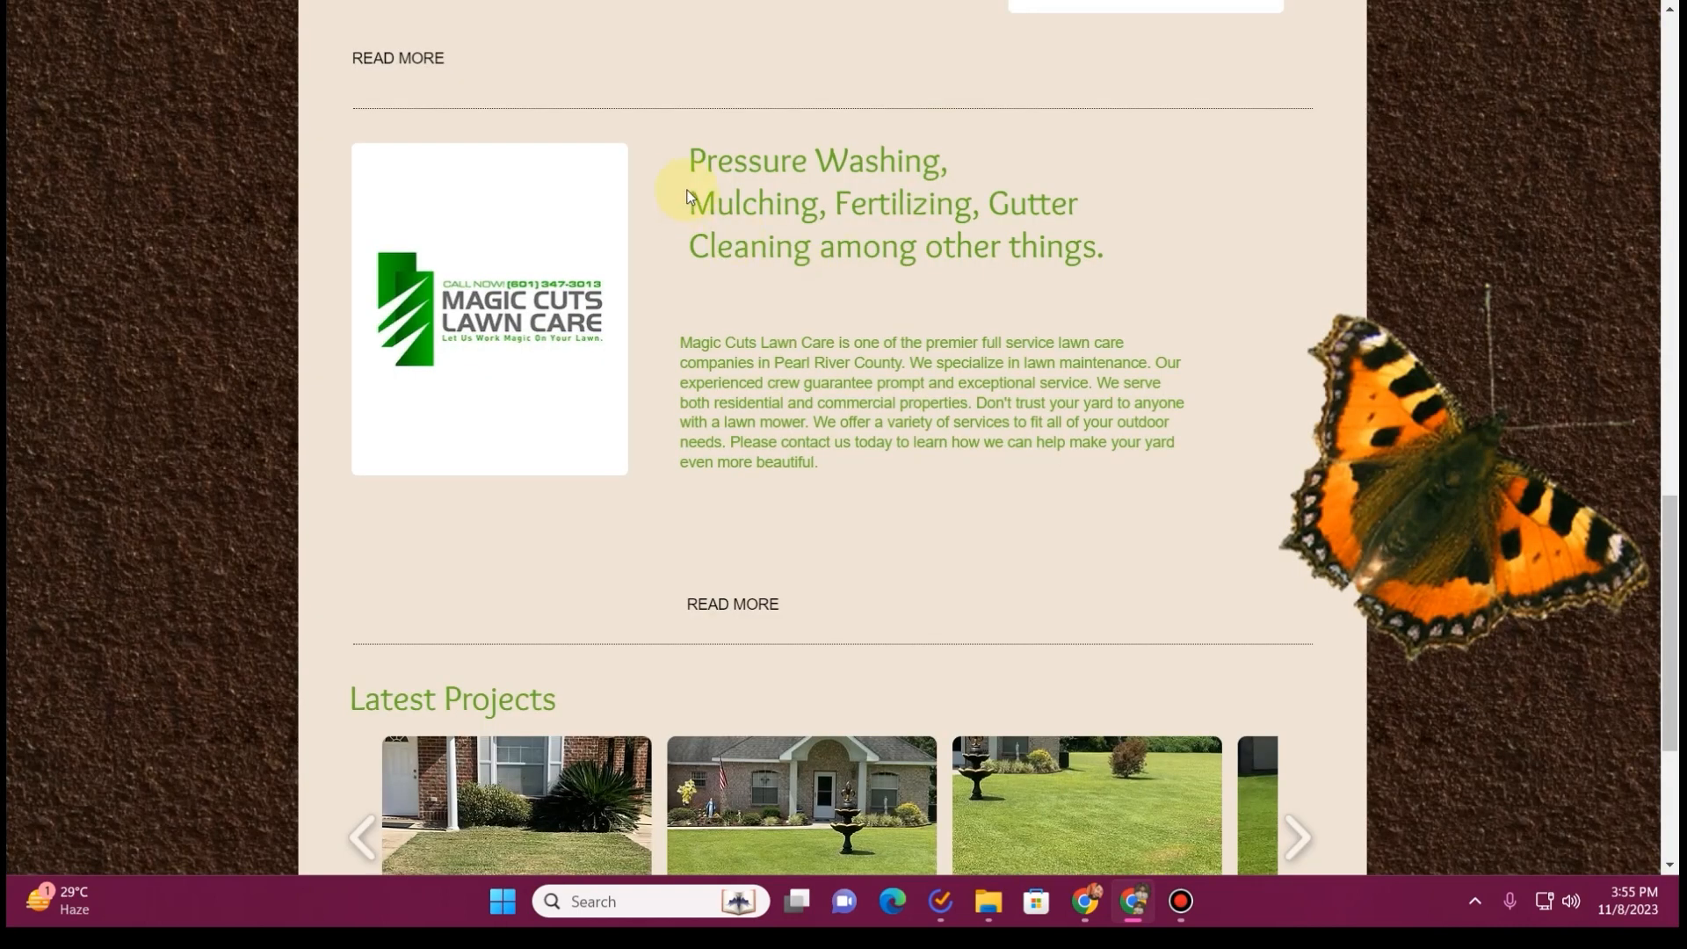
left_click_drag(697, 161, 929, 158)
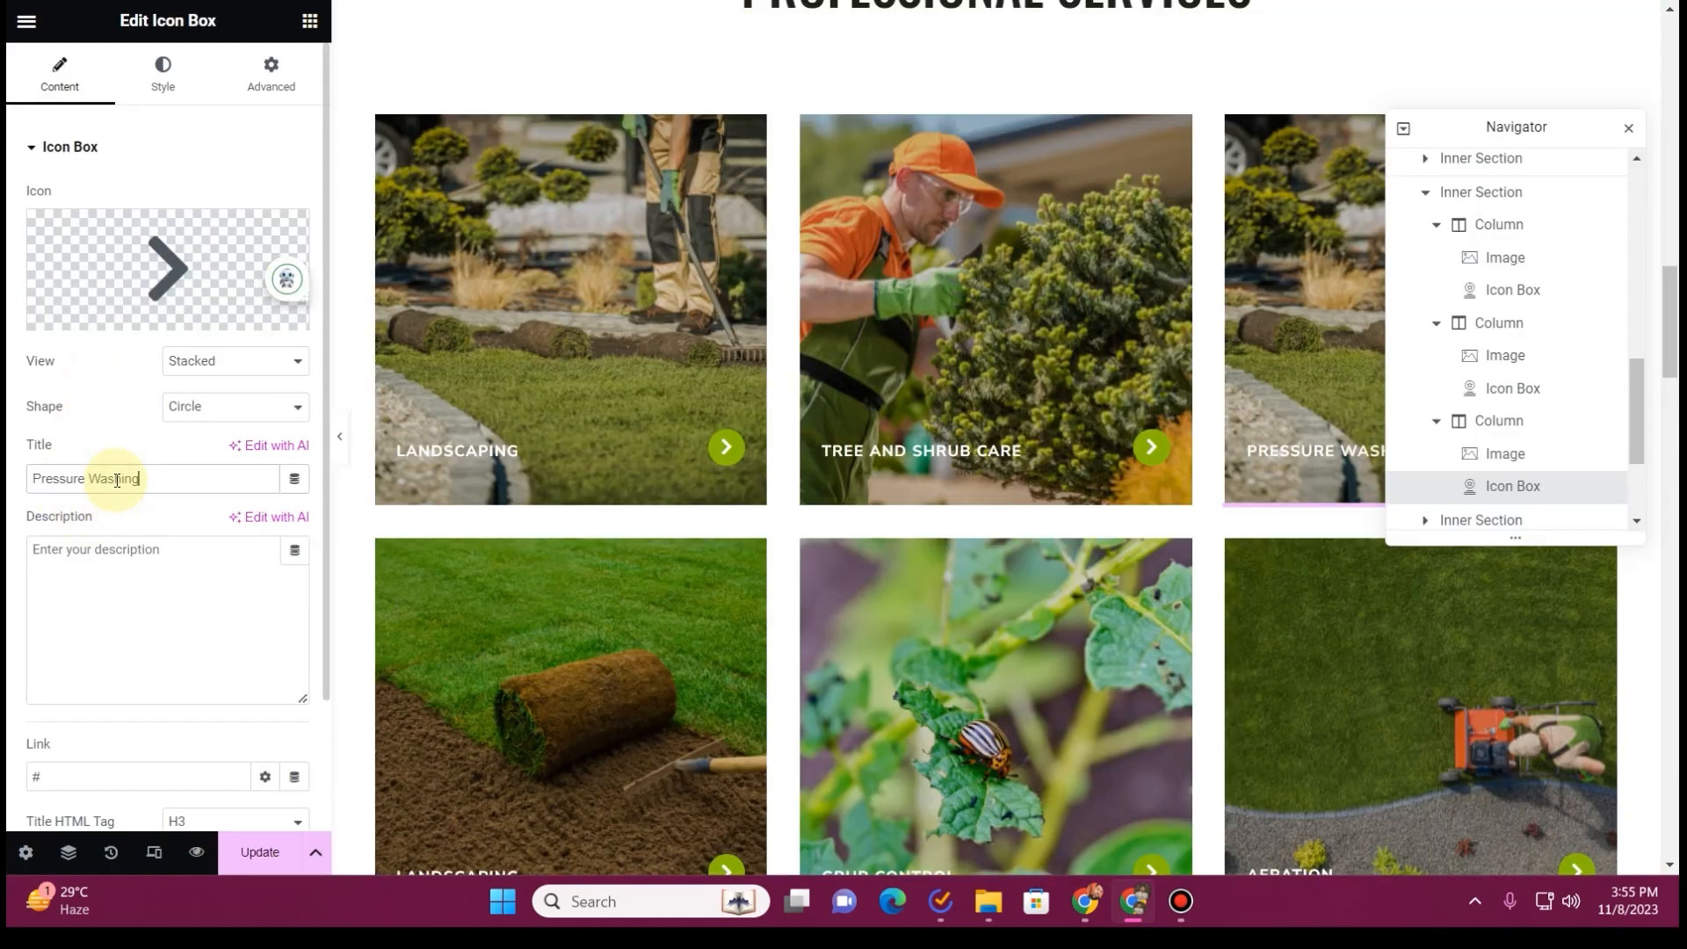
left_click(169, 647)
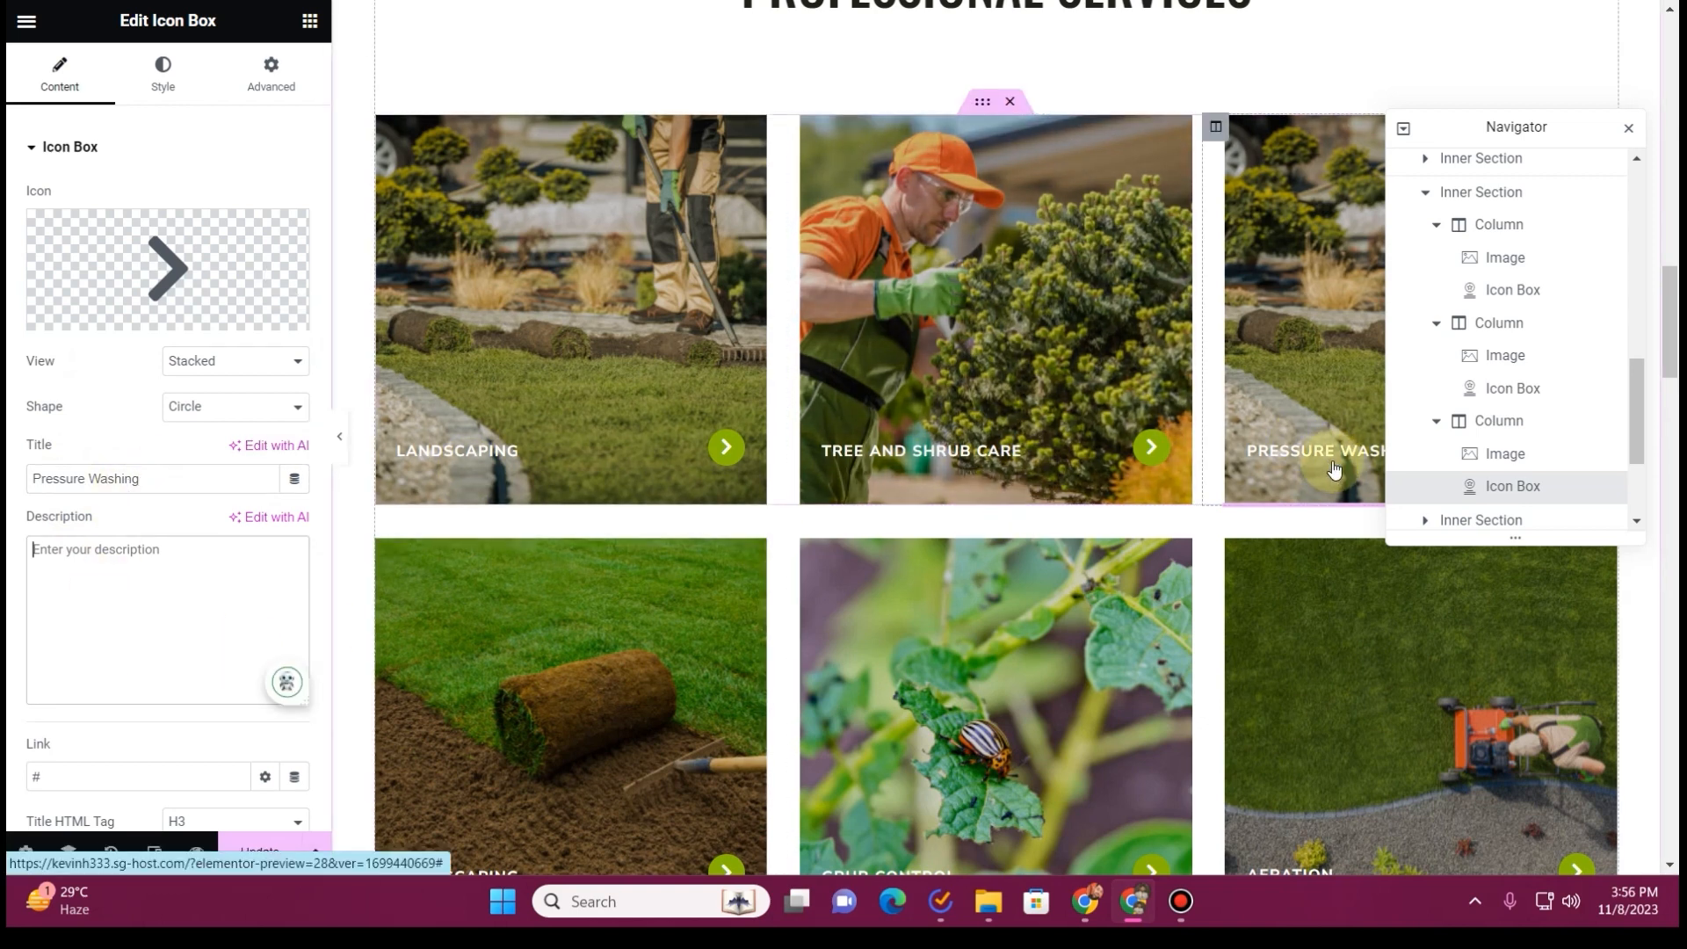
left_click(1510, 389)
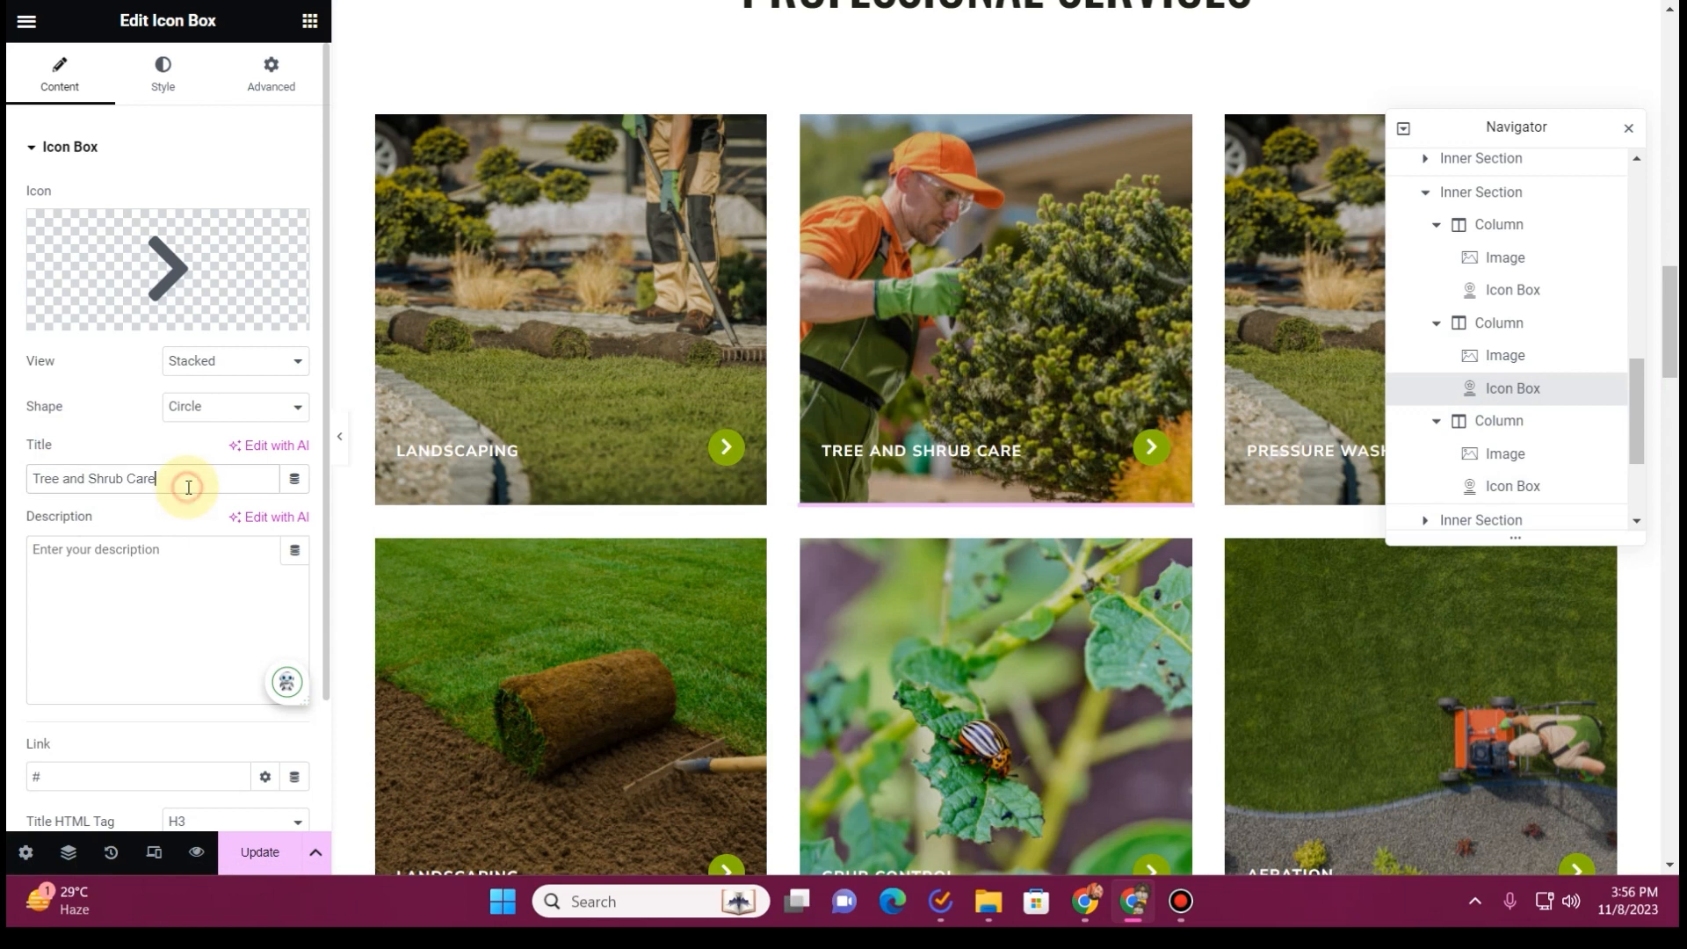
key("ctrl+a")
type("Pressure Washing")
Retitle the third card in the upper services row as Mulching, copying the name from the existing website
key("ctrl+Tab")
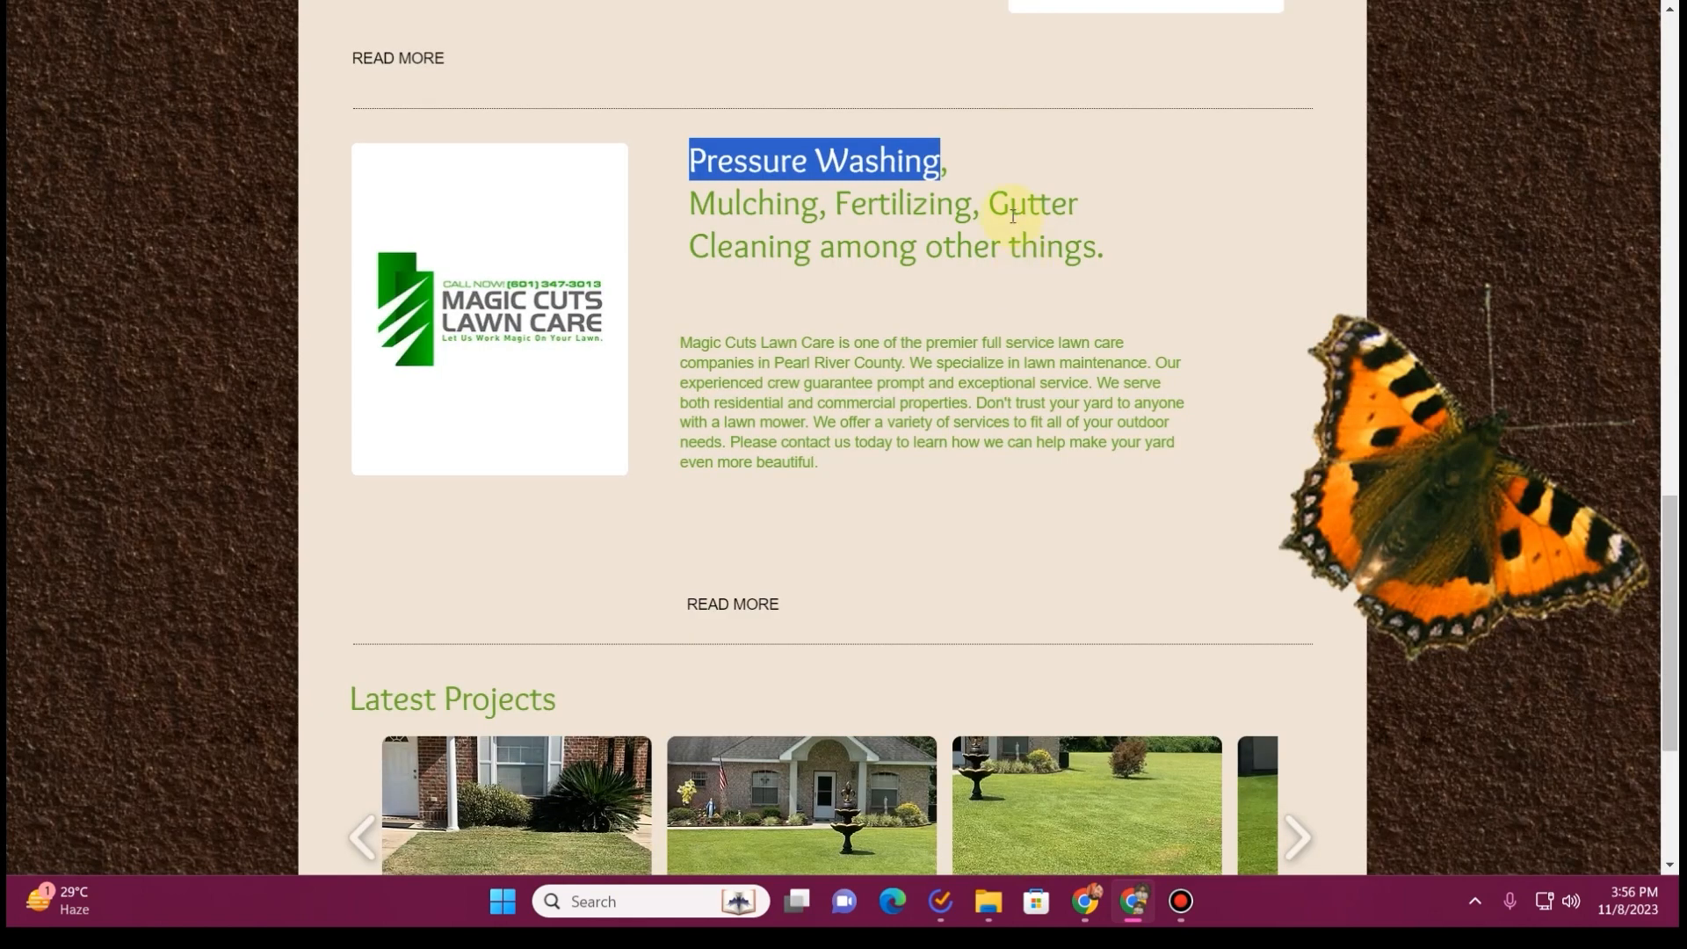
left_click_drag(691, 195, 779, 200)
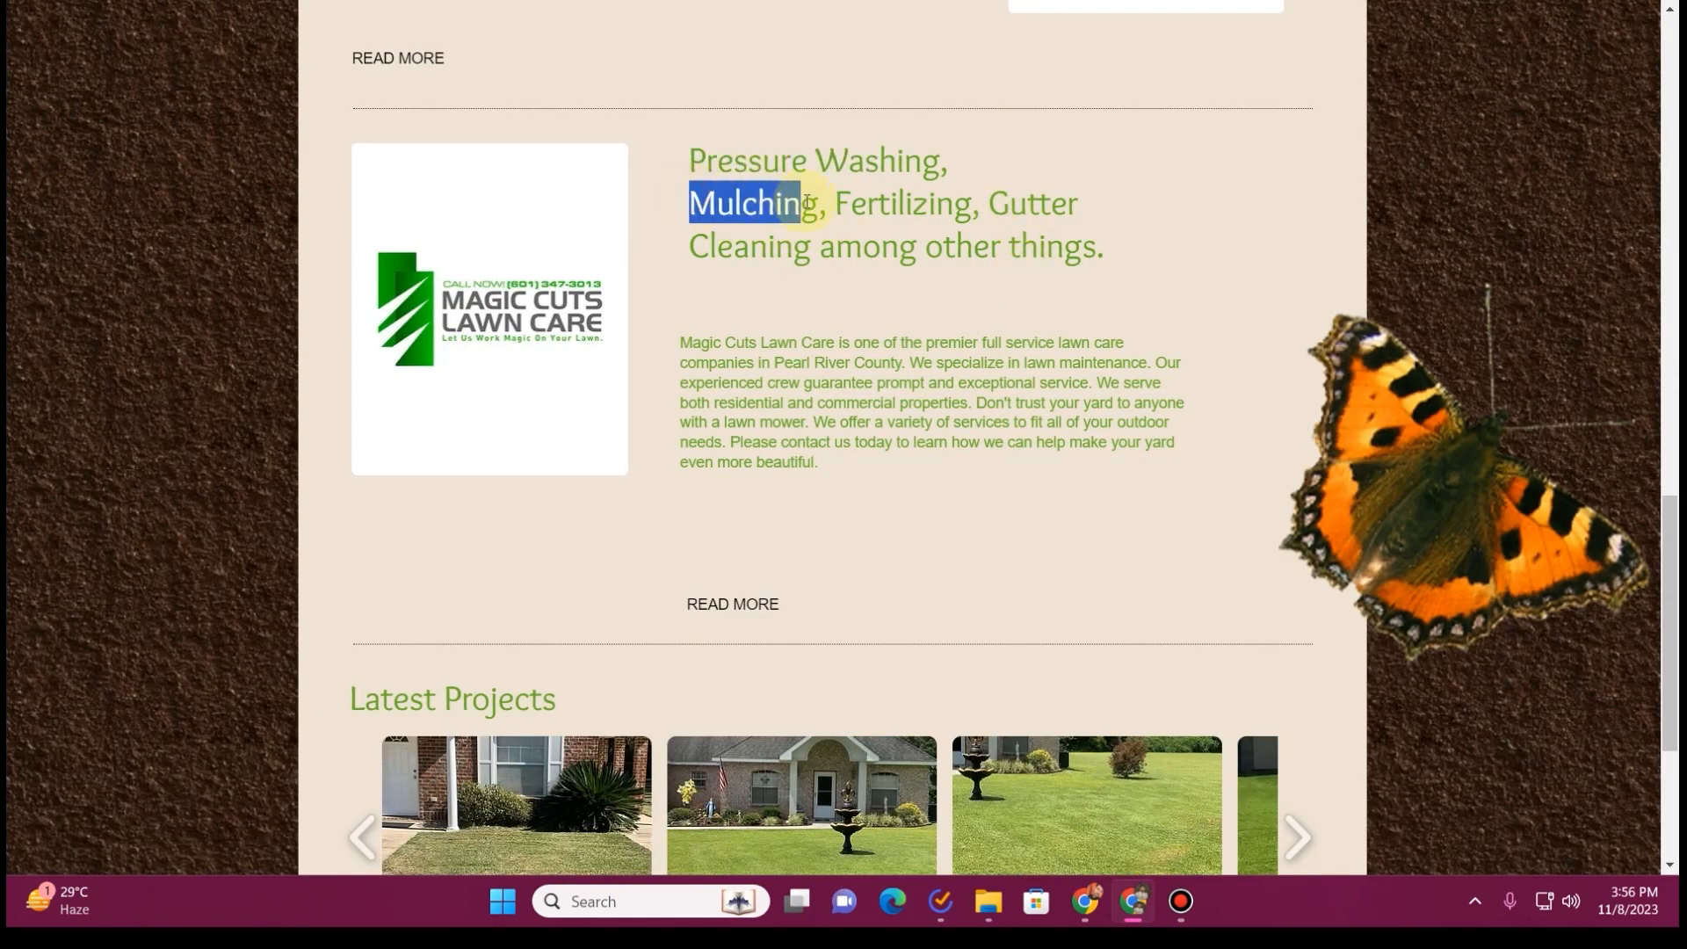
key("ctrl+Tab")
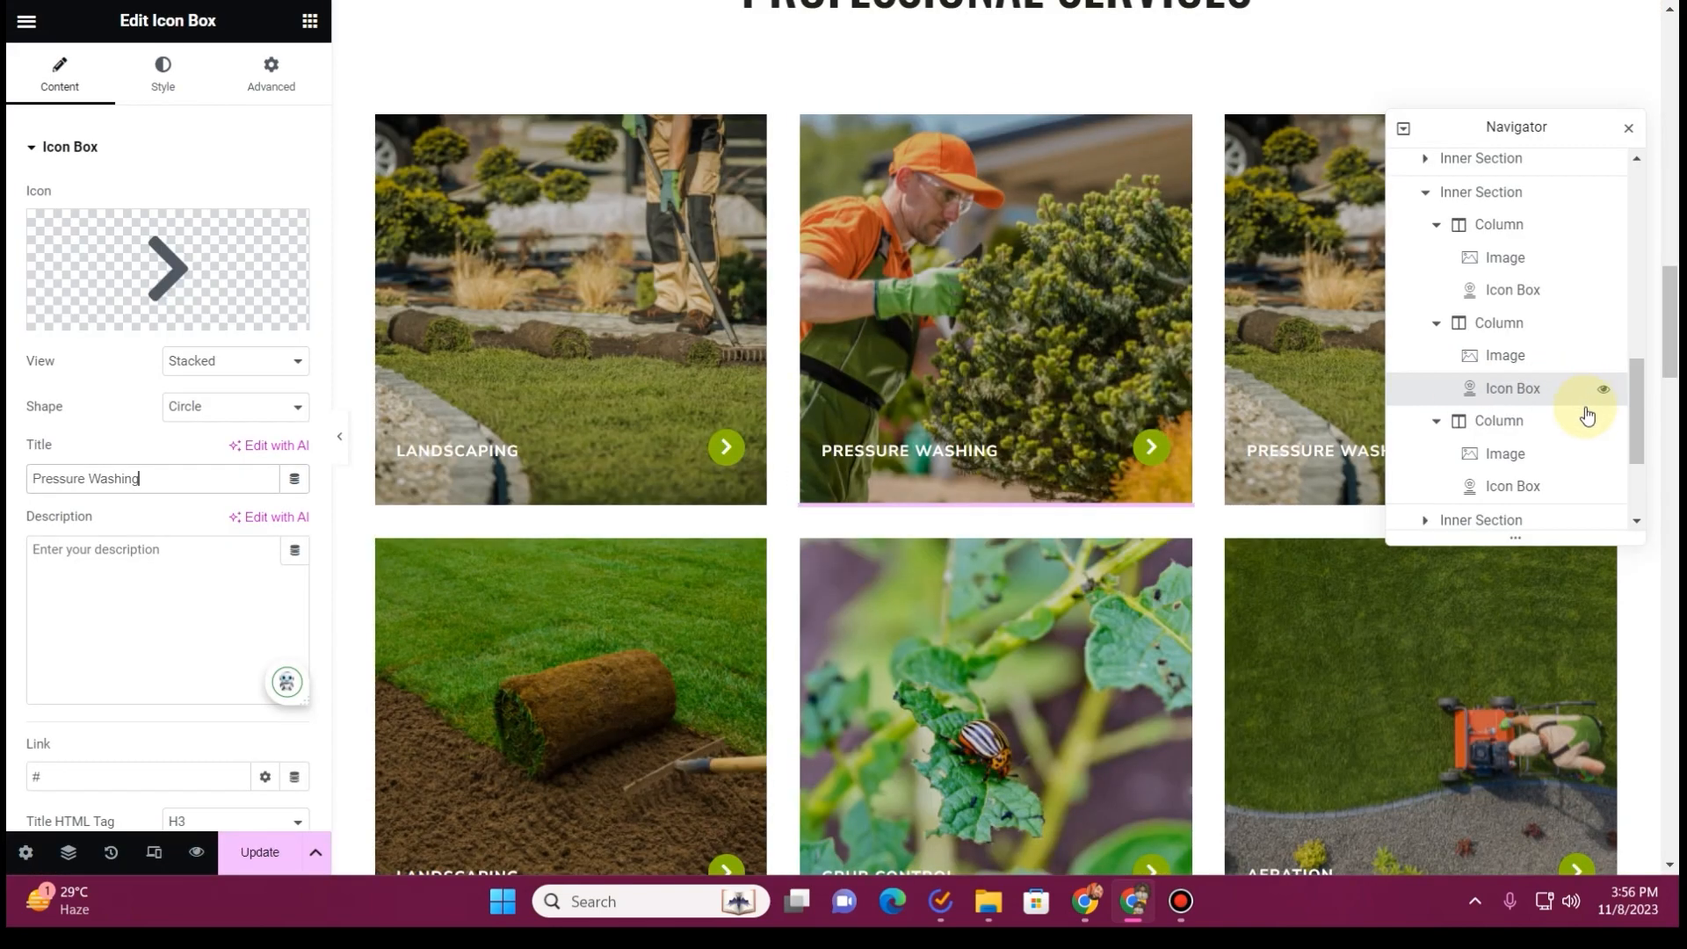
left_click(1511, 486)
left_click(153, 490)
key("ctrl+a")
type("Mulching")
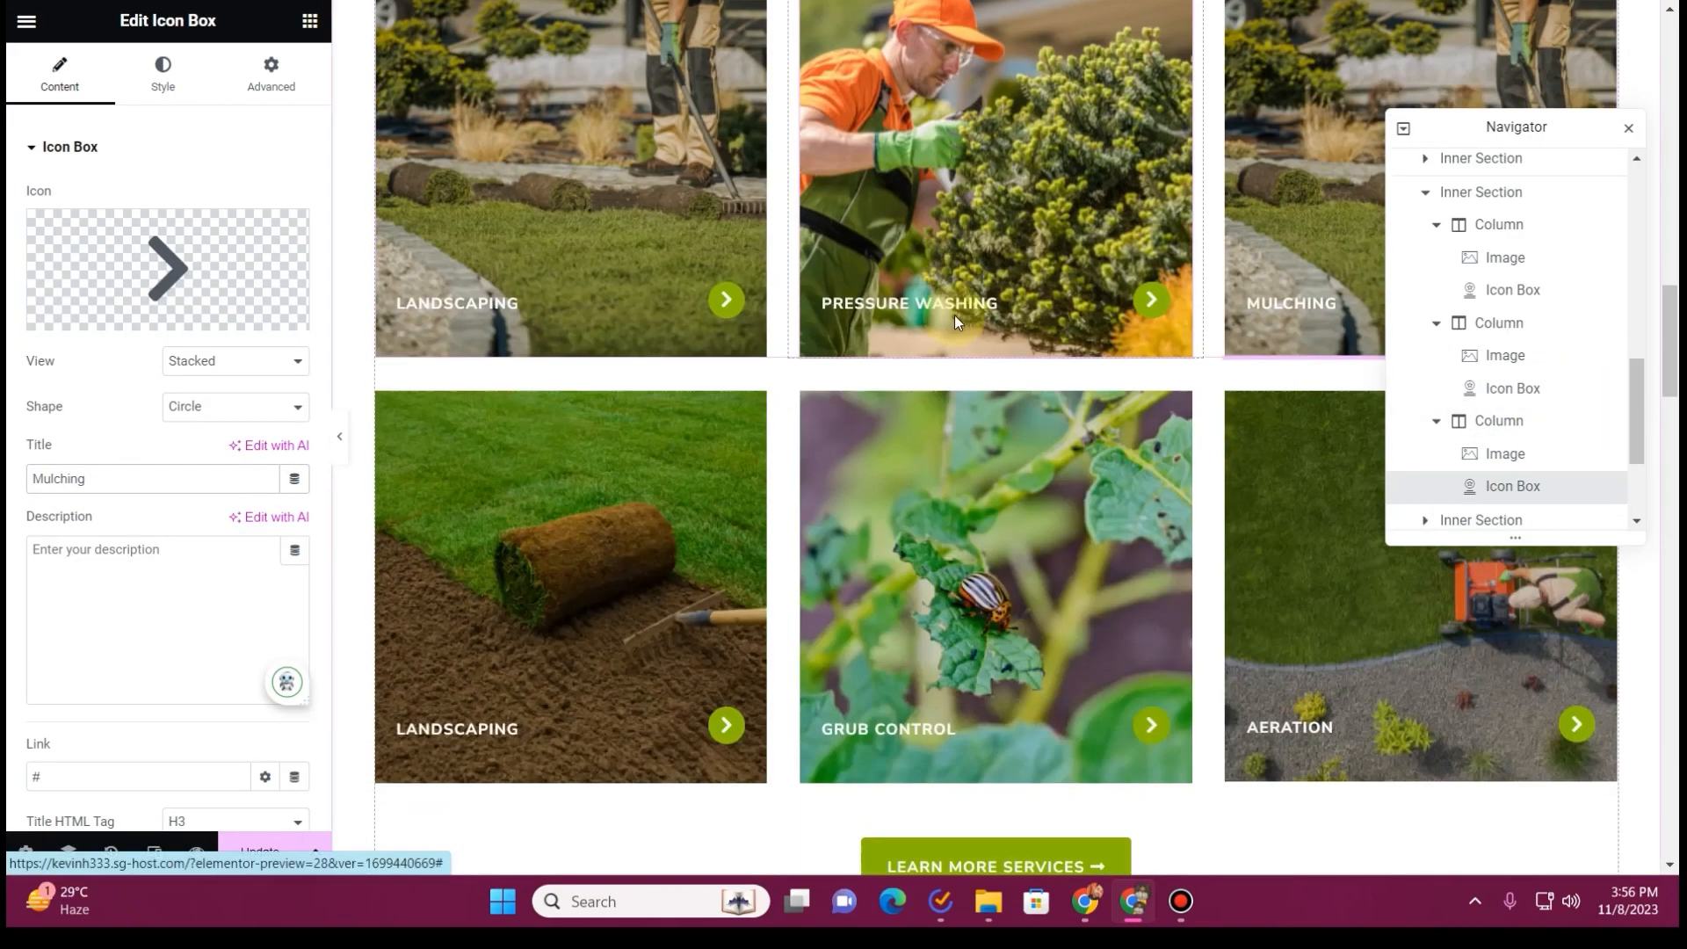
Retitle the first card in the lower services row as Fertilizing, copying the name from the existing website
key("ctrl+Tab")
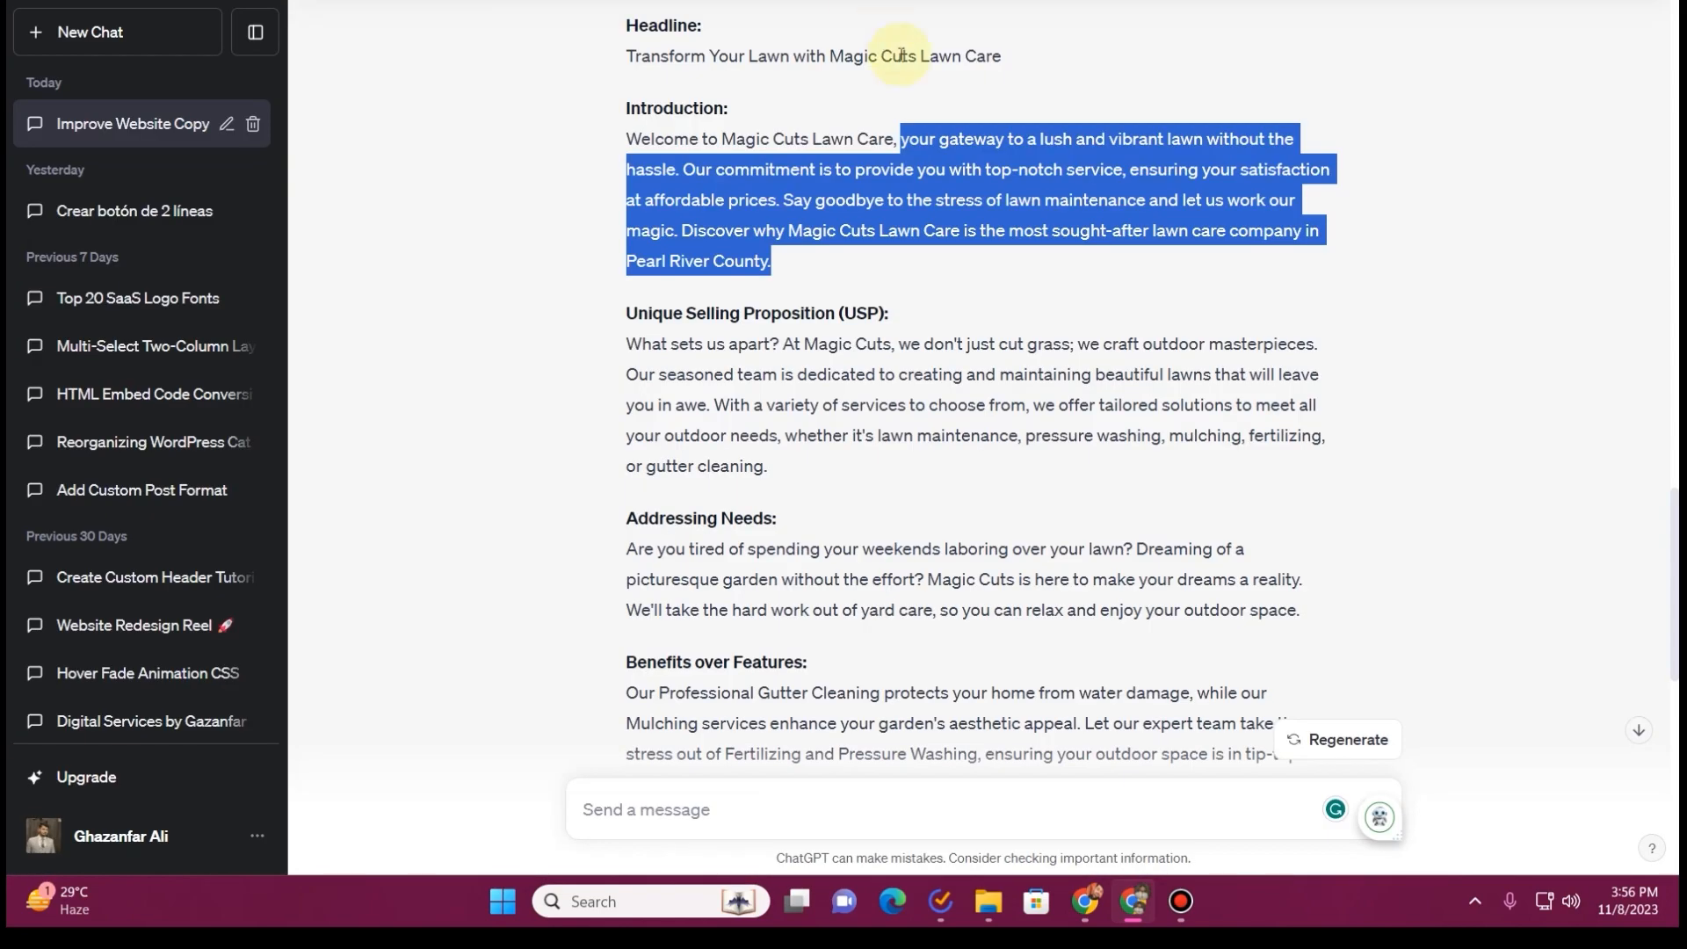
key("ctrl+Tab")
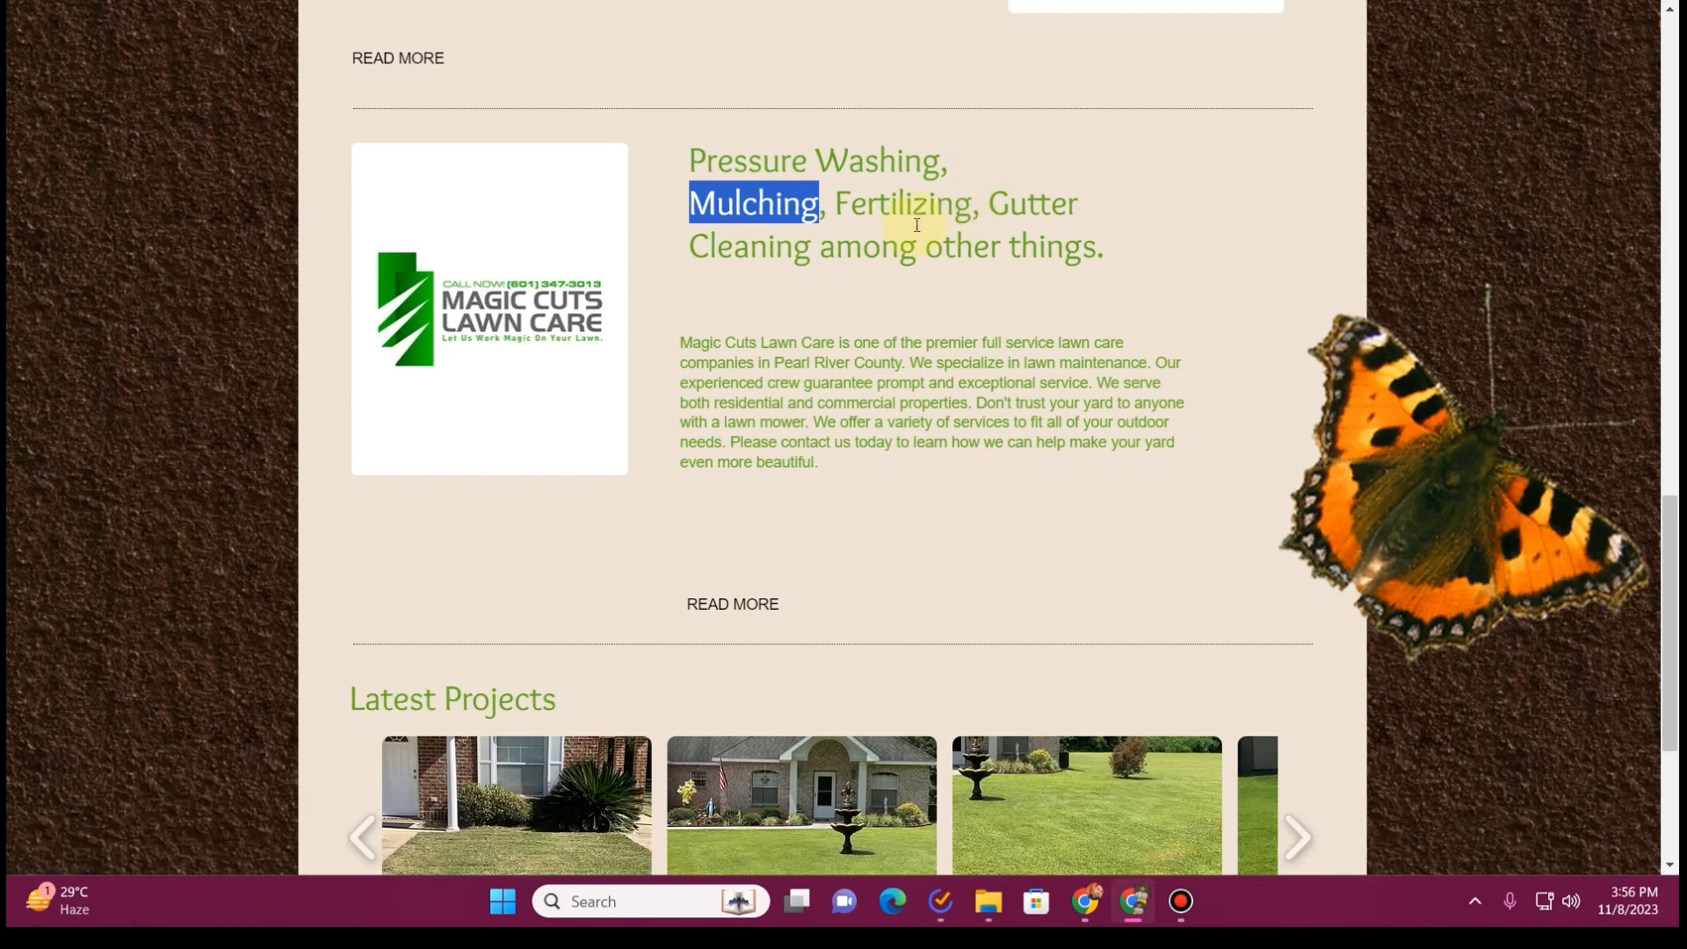
left_click(835, 197)
key("ctrl+Tab")
left_click(1430, 348)
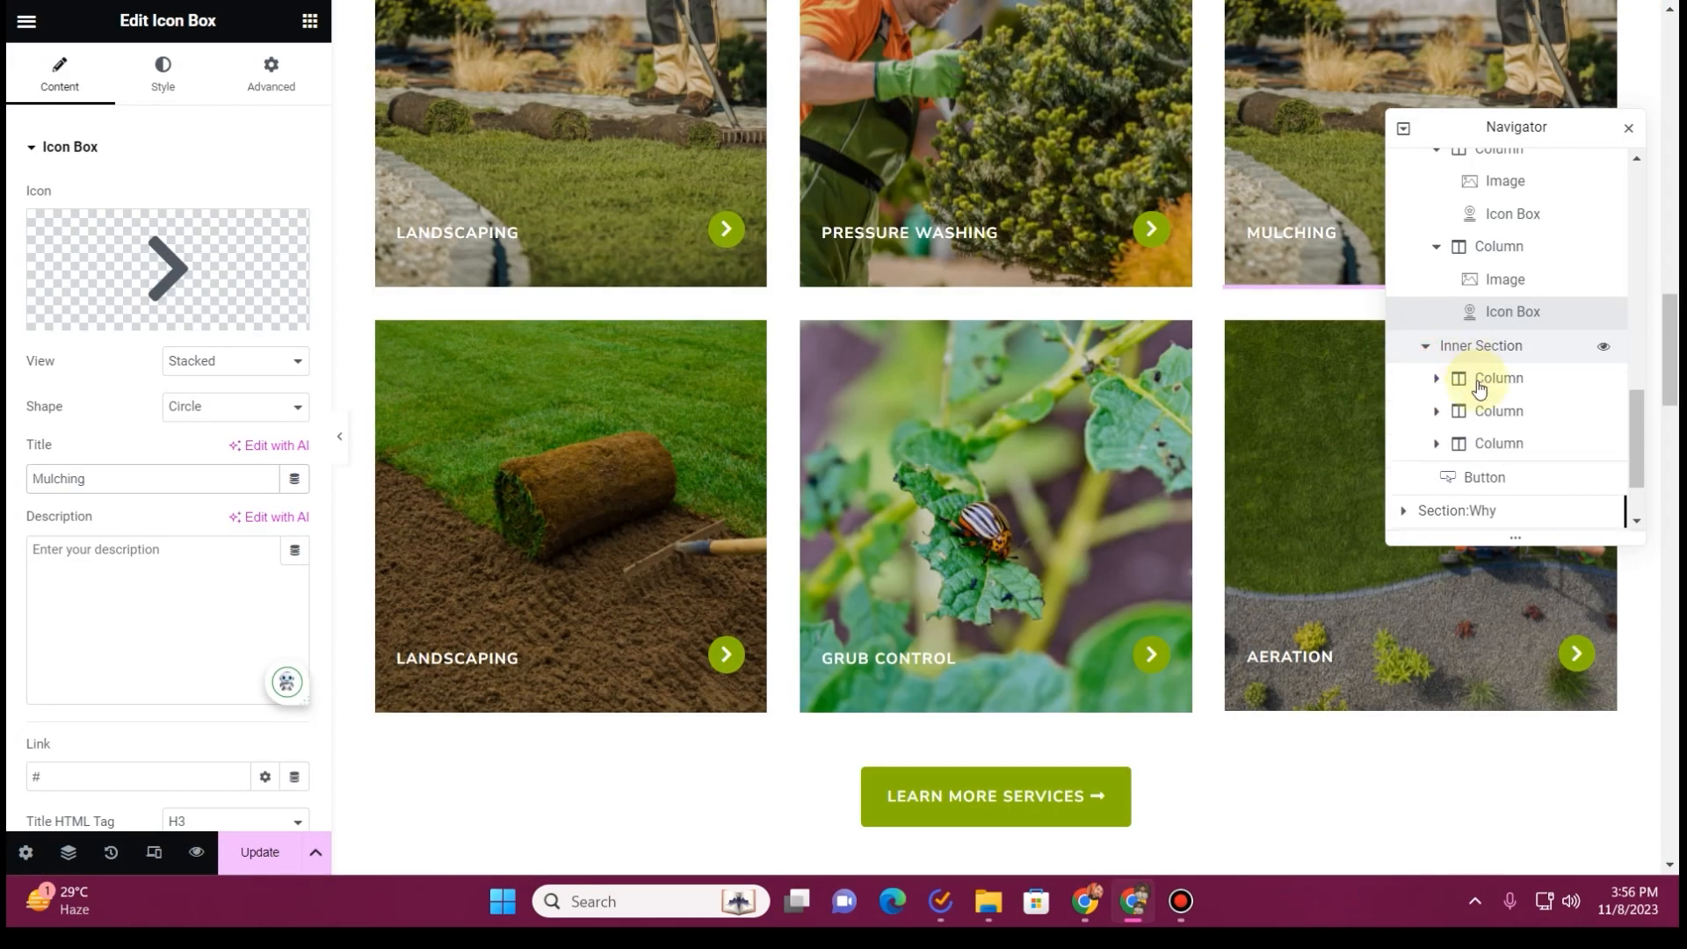
left_click(1437, 378)
left_click(1508, 448)
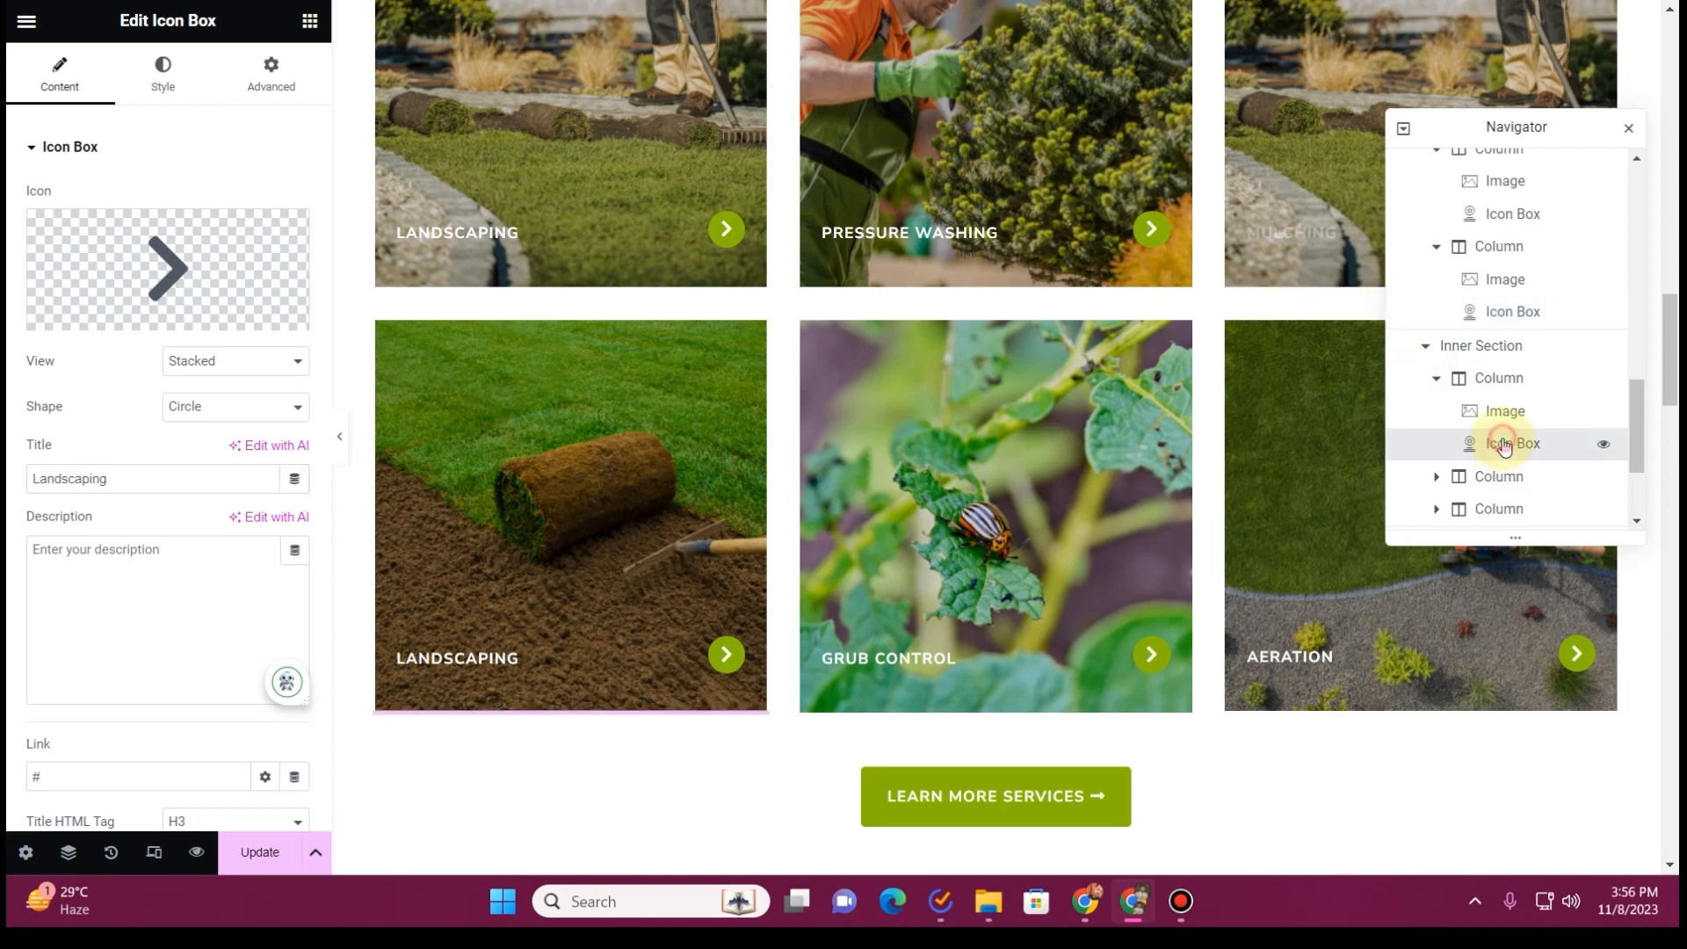
left_click(97, 478)
key("ctrl+a")
type("Fertilizing")
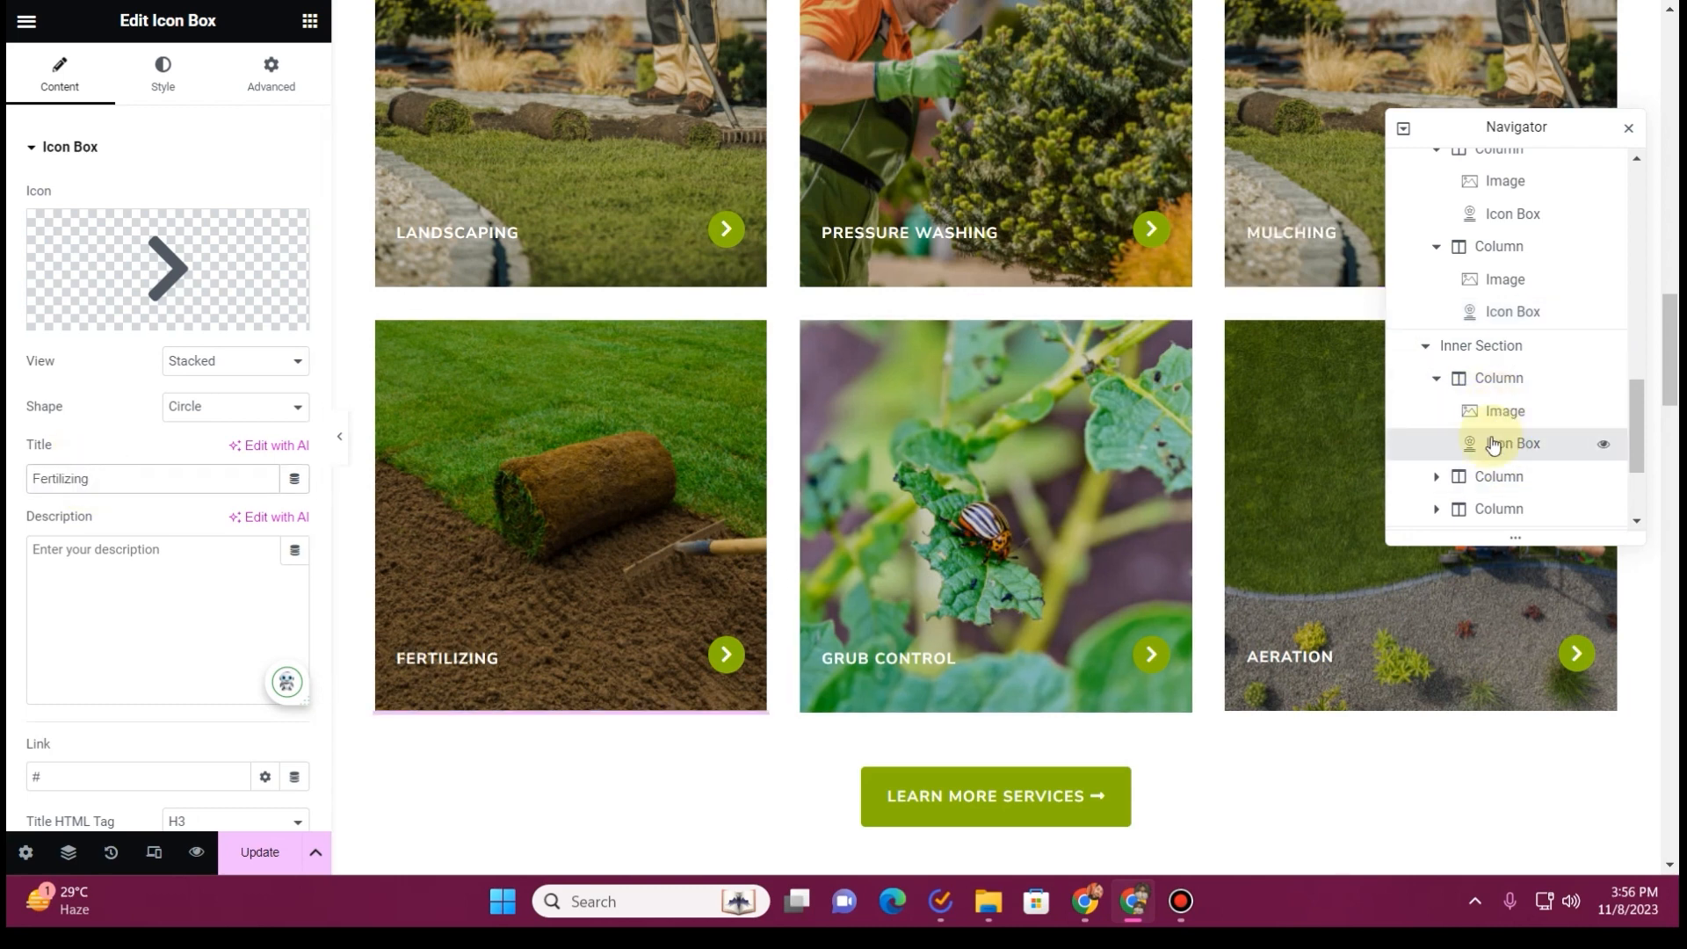
Retitle the Grub Control card as Gutter Cleaning, copying the name from the existing website
left_click(1437, 476)
scroll(1499, 369, "down", 2)
left_click(1508, 331)
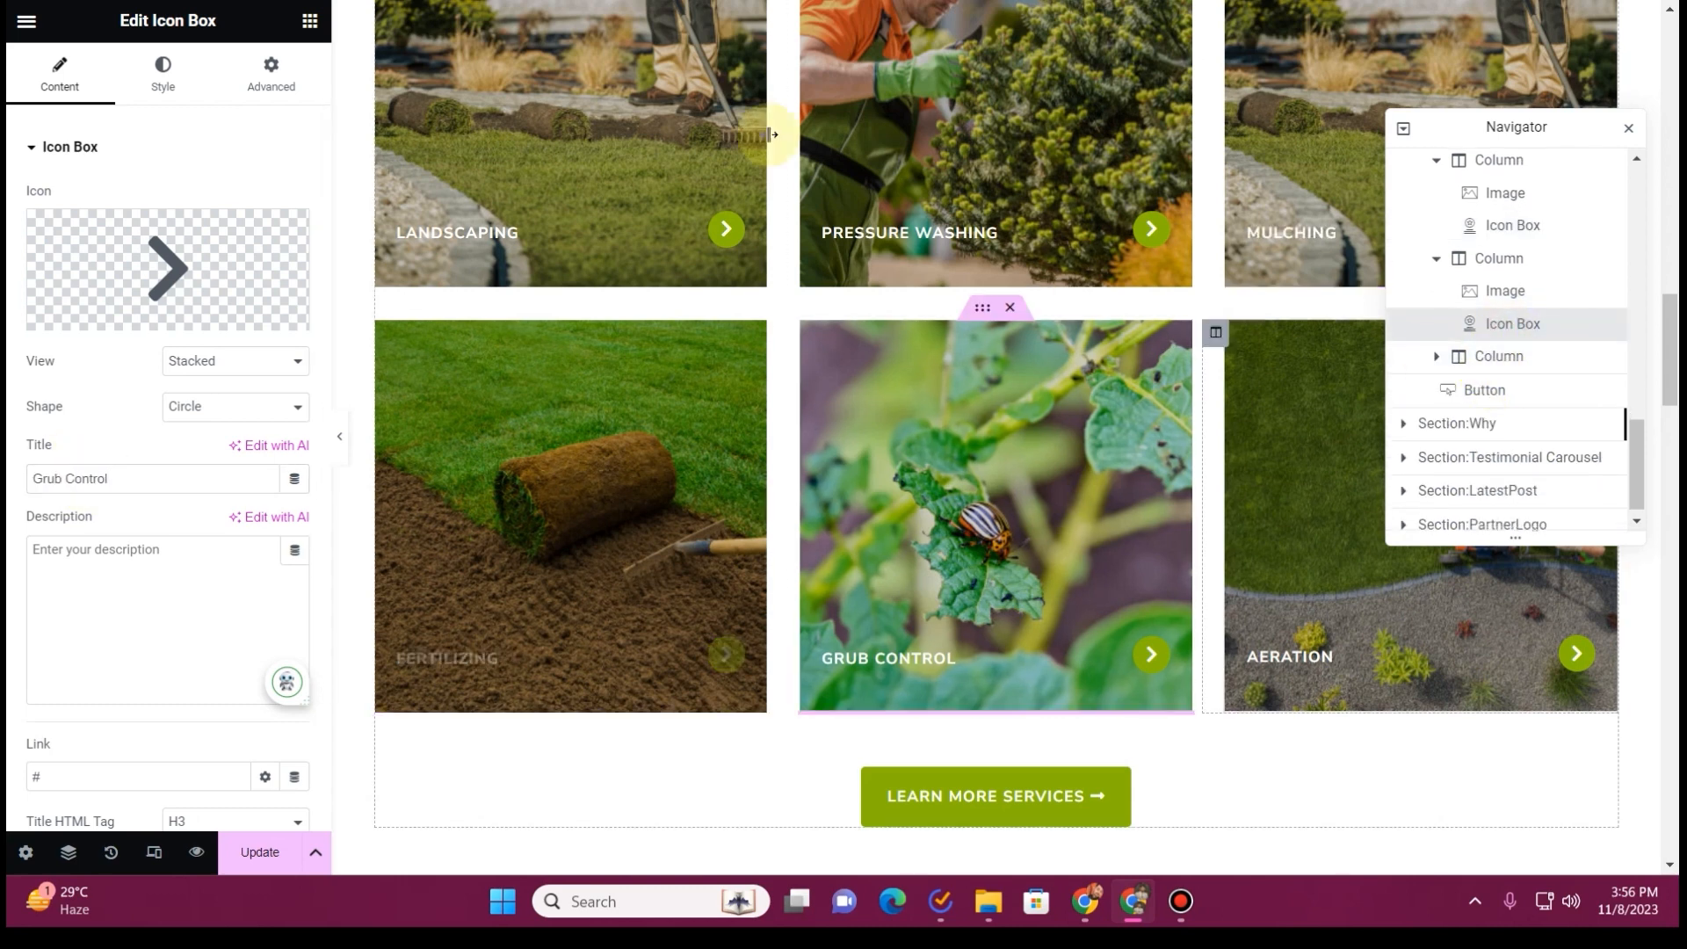
left_click(780, 2)
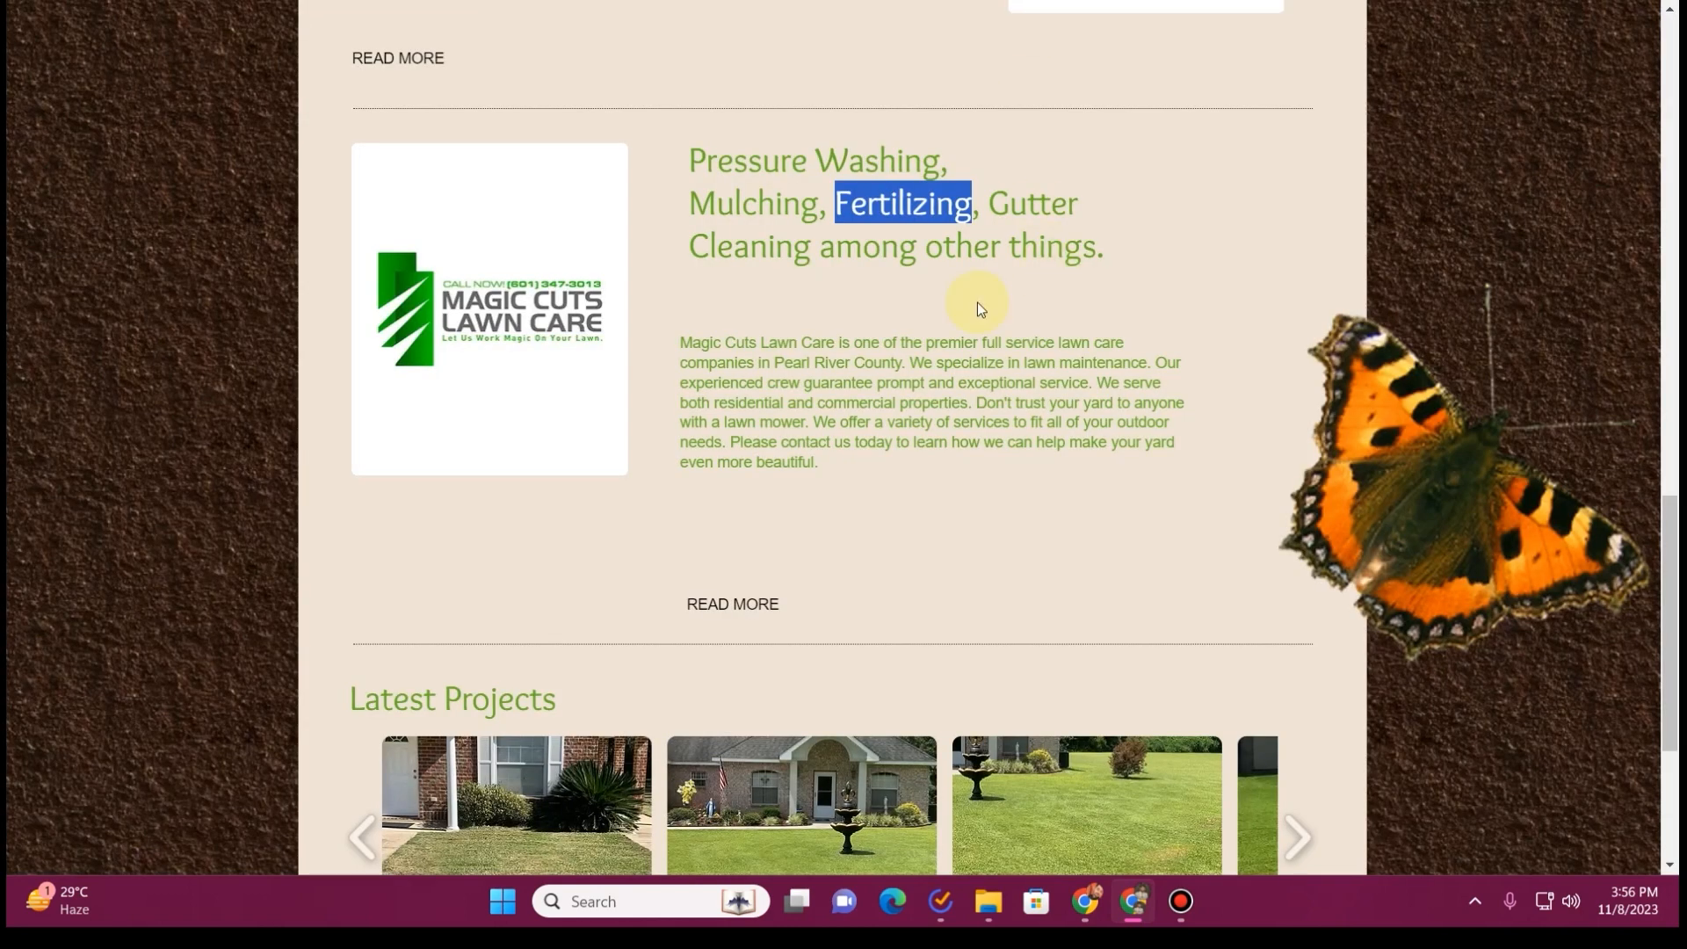
left_click_drag(991, 204, 785, 247)
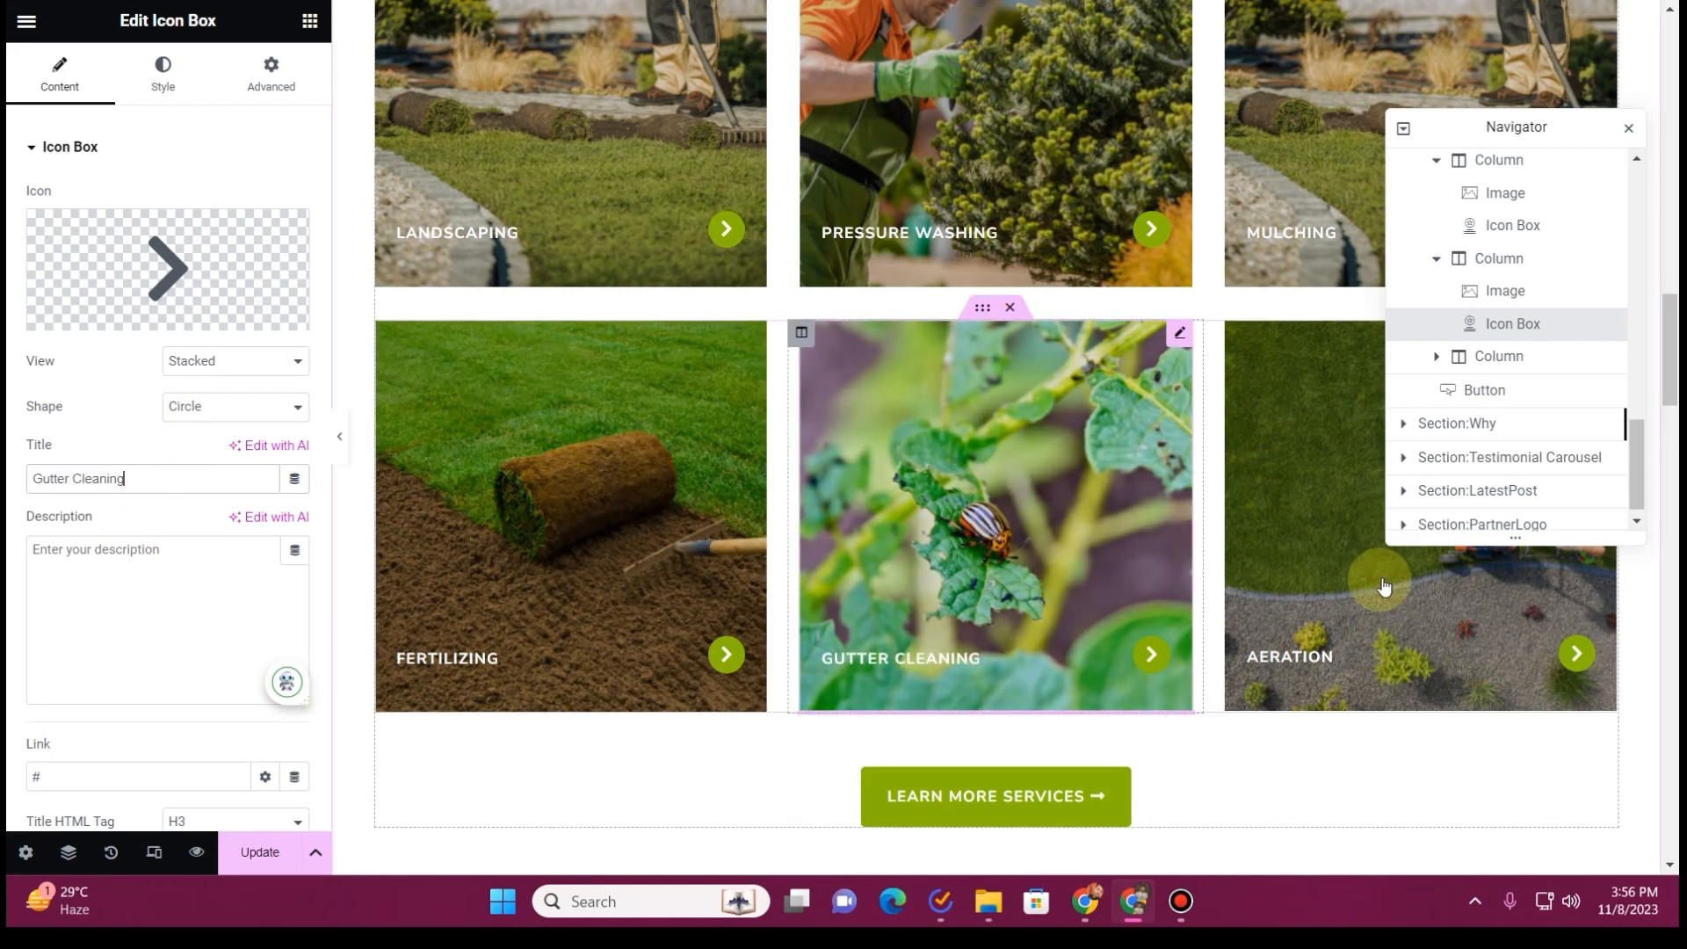
Retitle the Aeration card as Other Cleaning Services and close the page structure view
left_click(1438, 358)
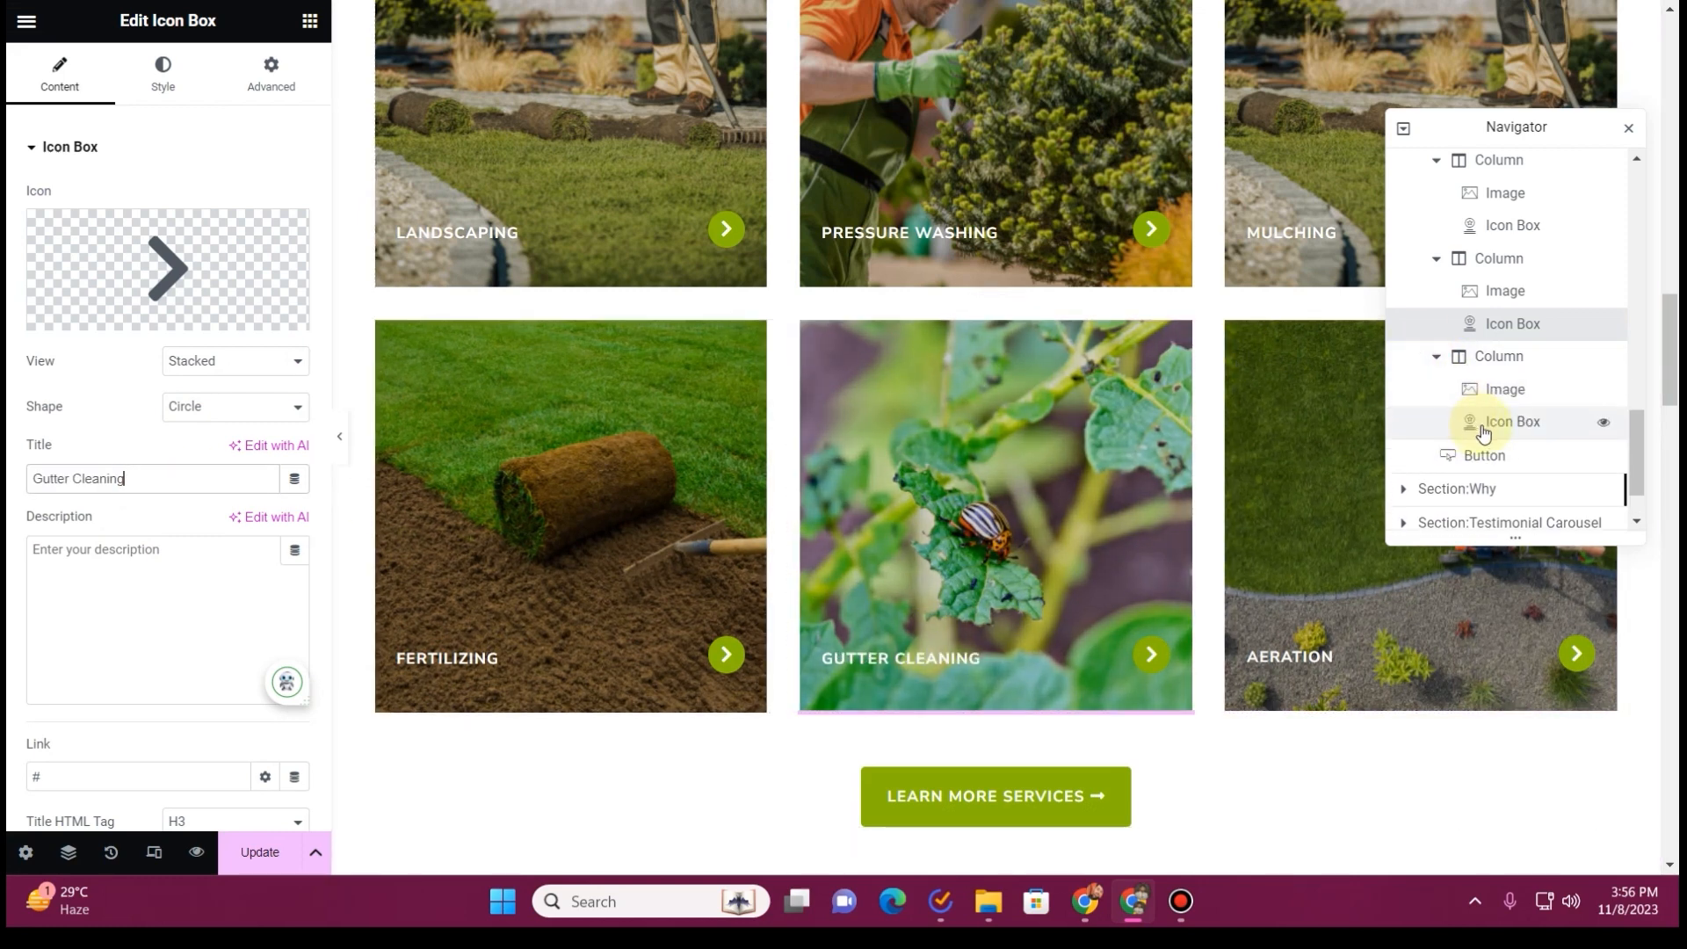
left_click(1494, 423)
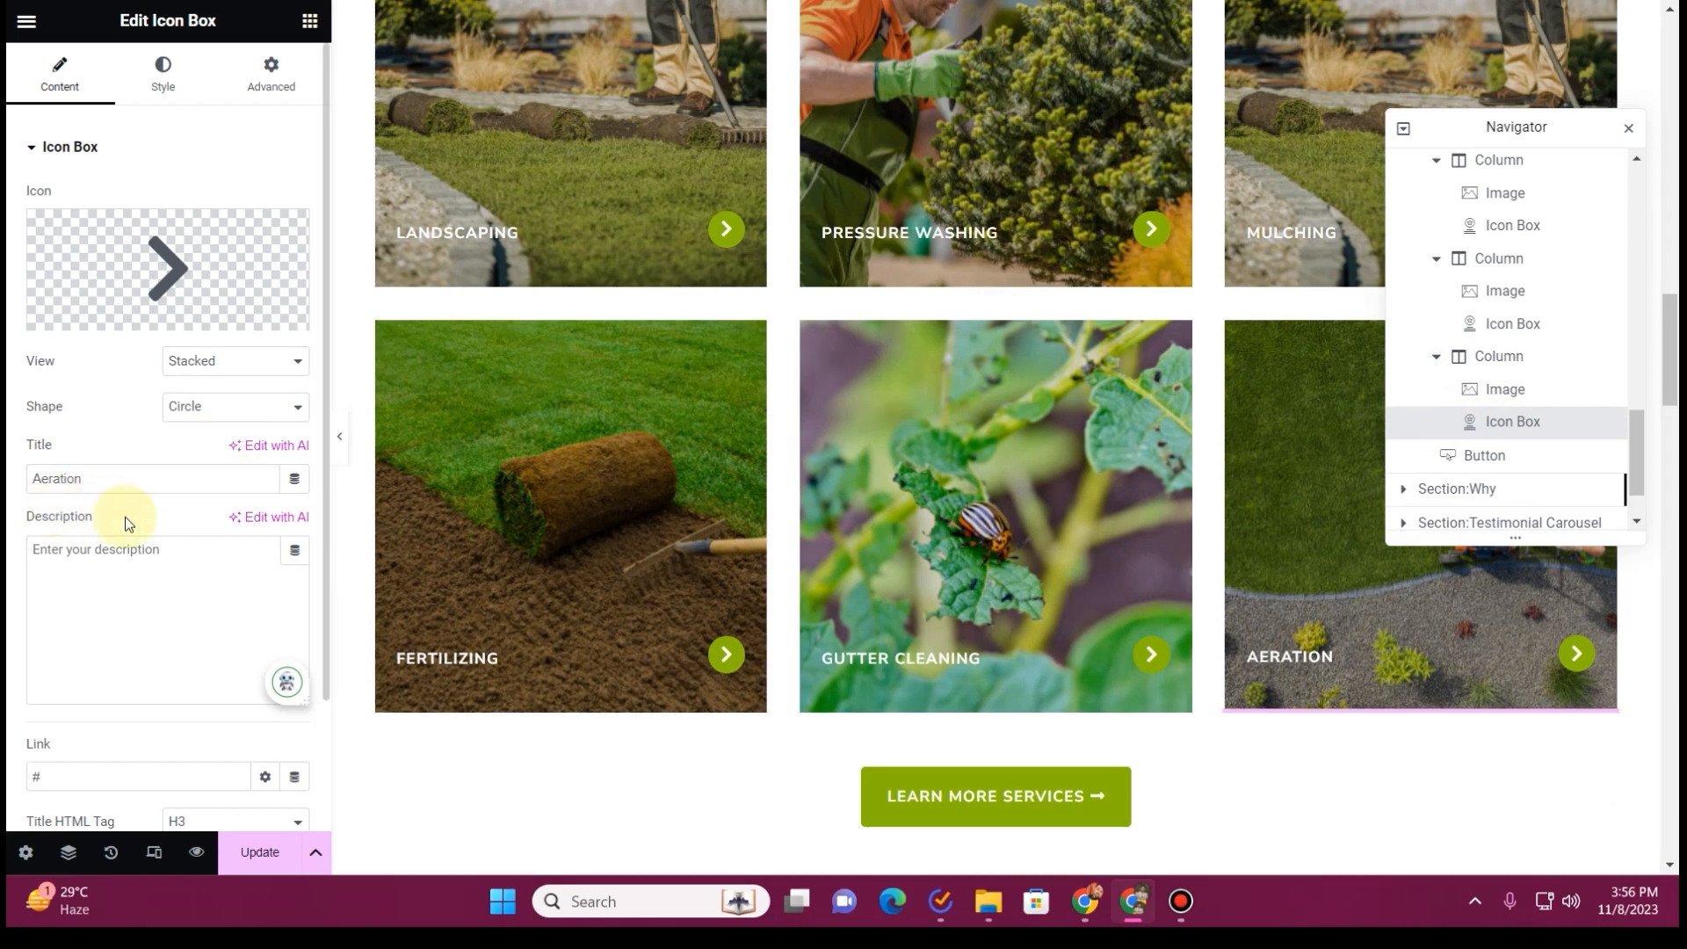
double_click(109, 478)
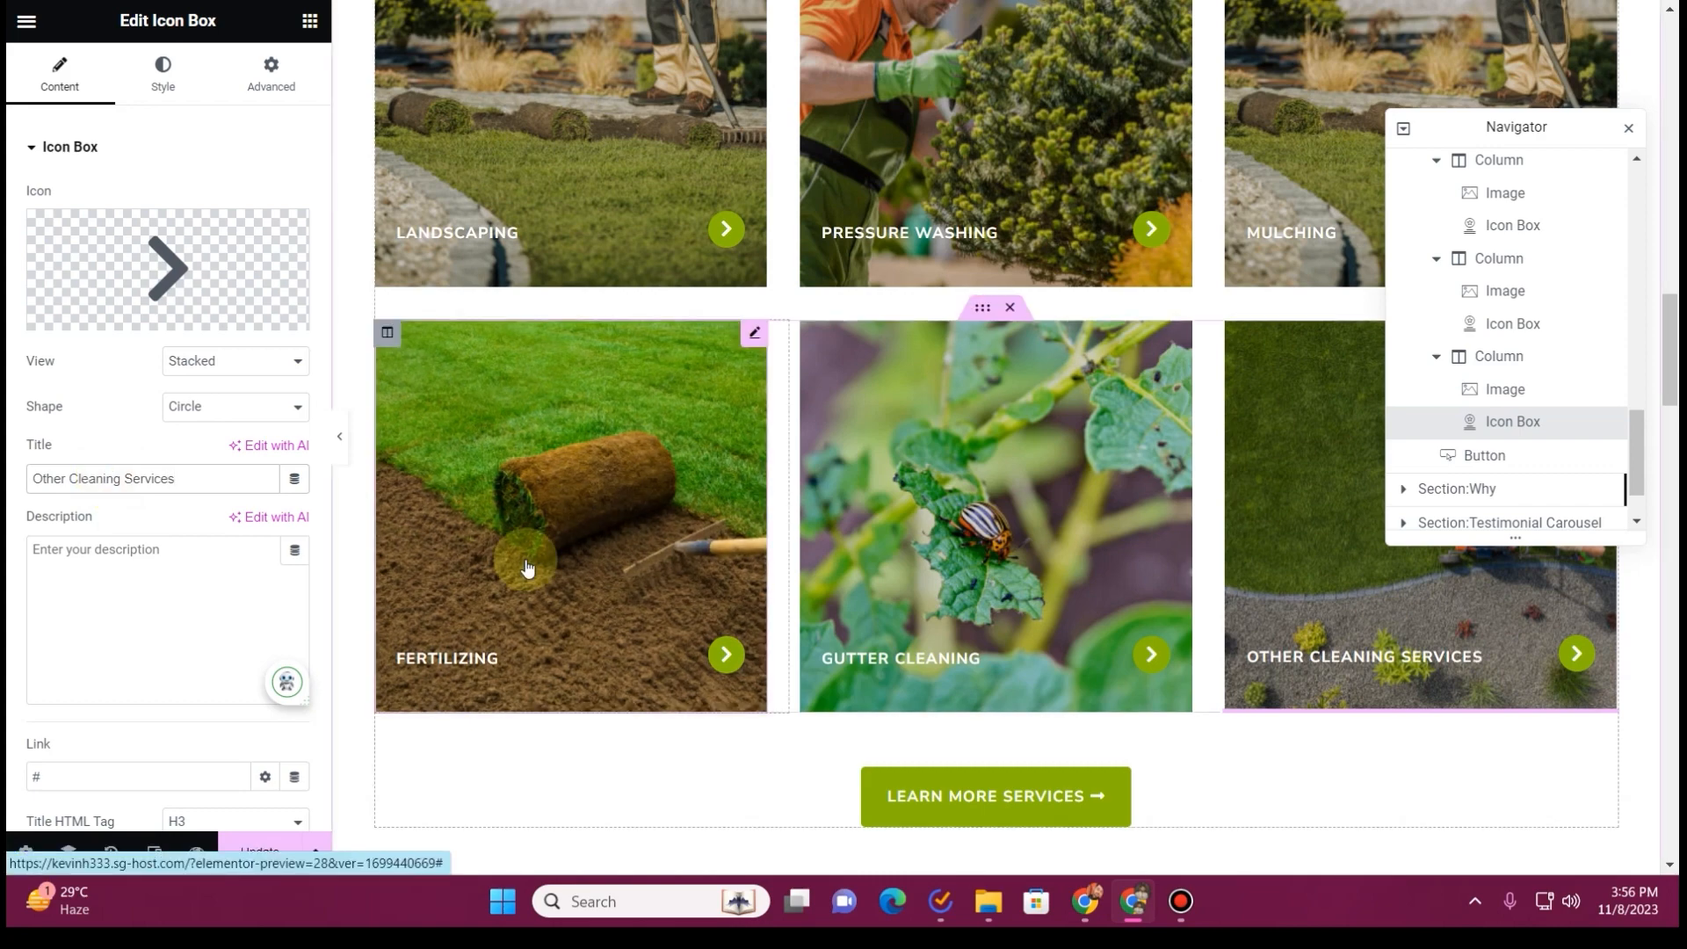
scroll(527, 567, "up", 2)
scroll(1315, 518, "down", 2)
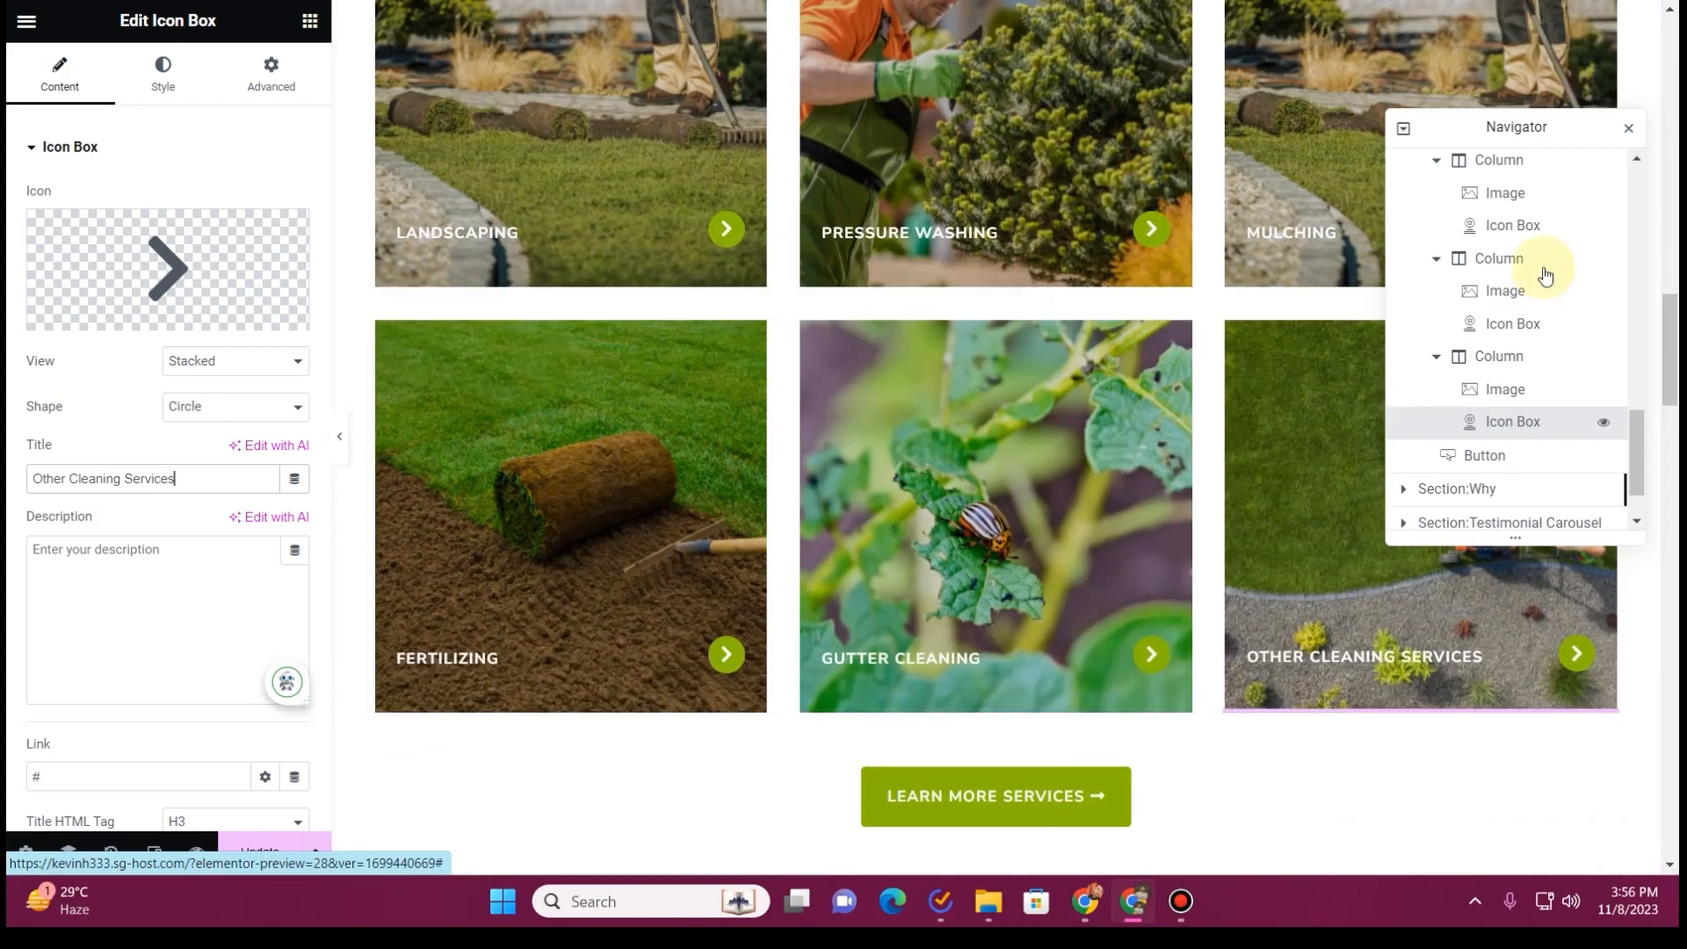
left_click(1634, 132)
Link the Learn More Services button below the service cards to the Landscaping page
scroll(1241, 584, "down", 2)
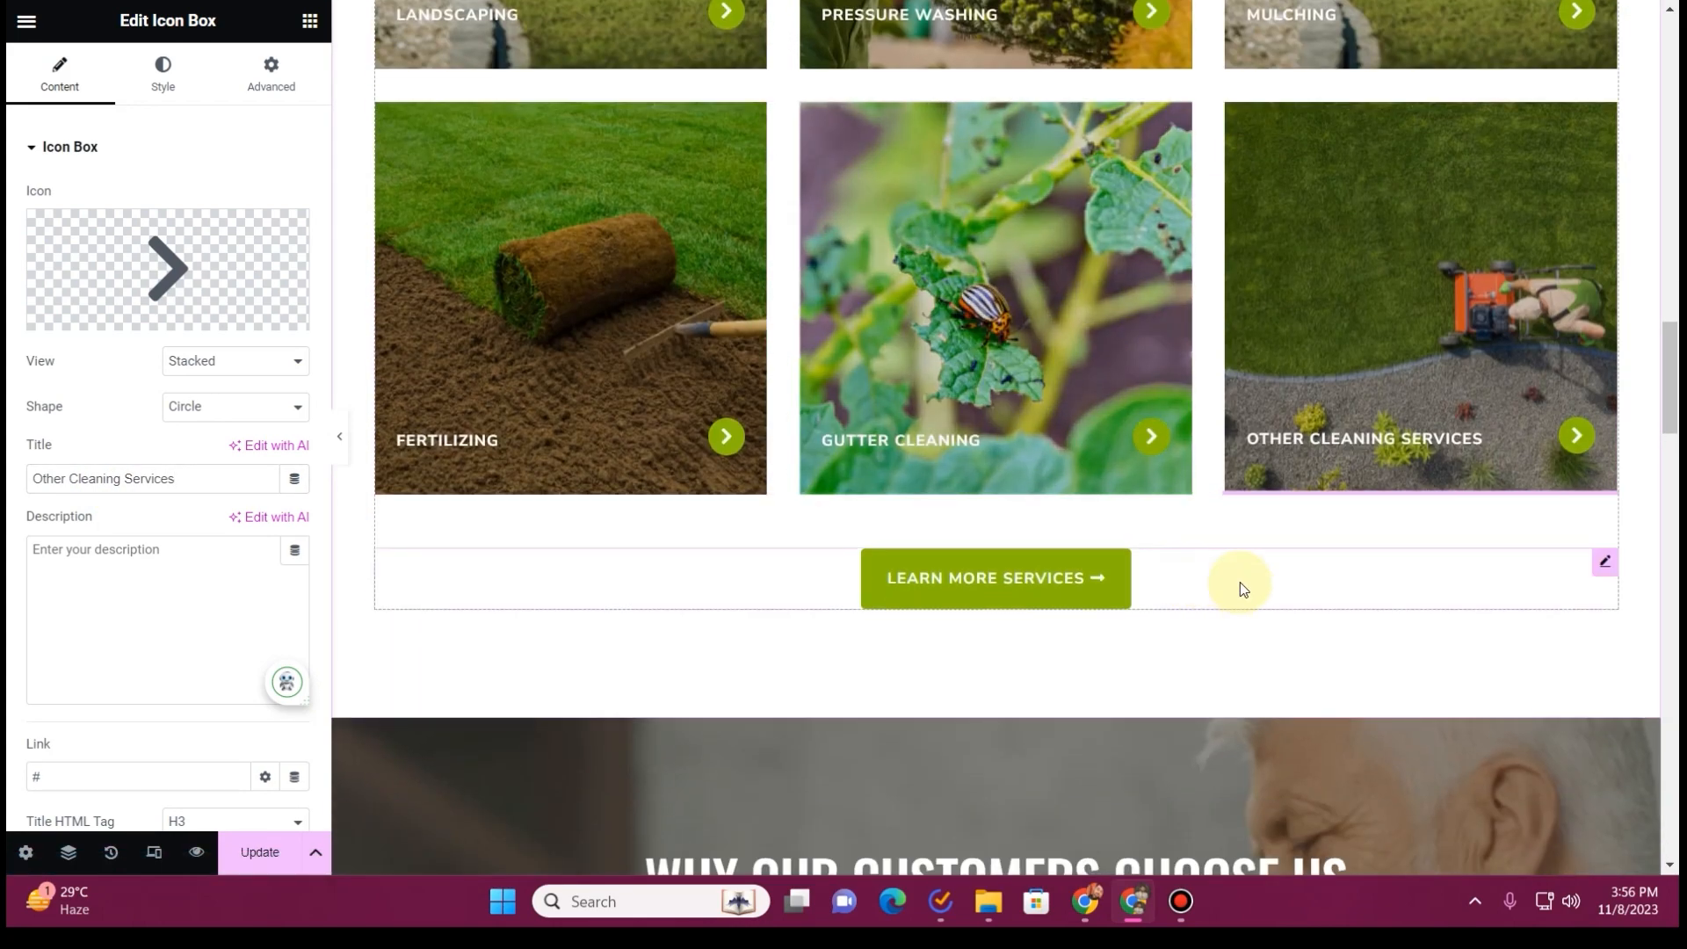
left_click(994, 605)
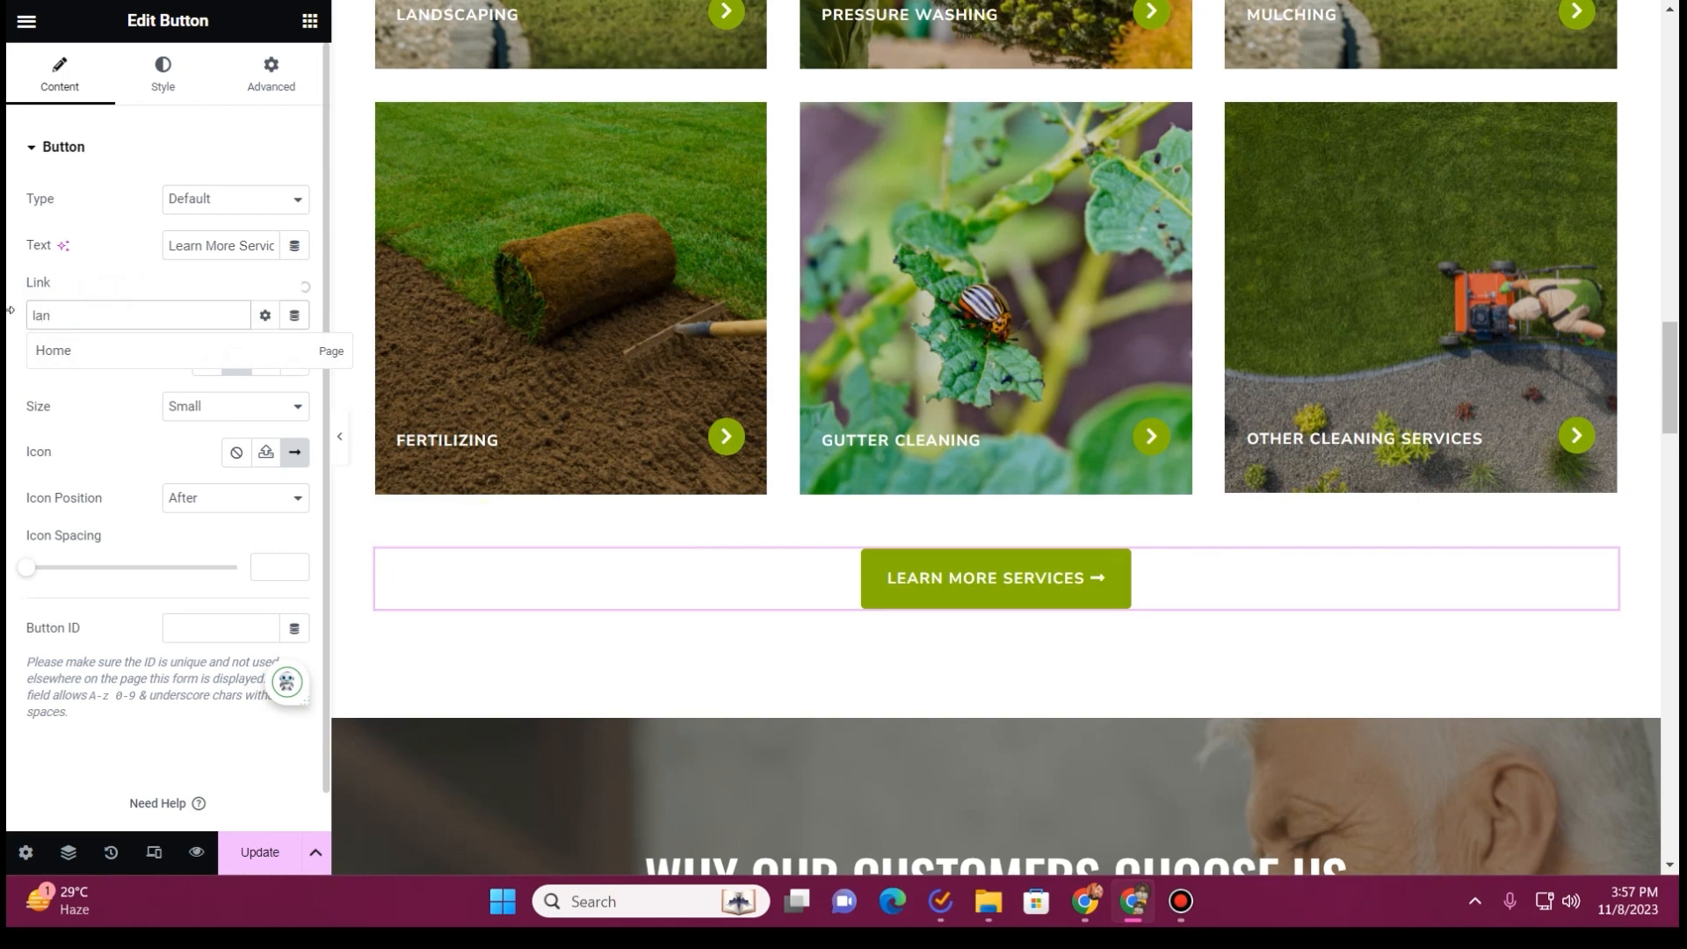
left_click(102, 348)
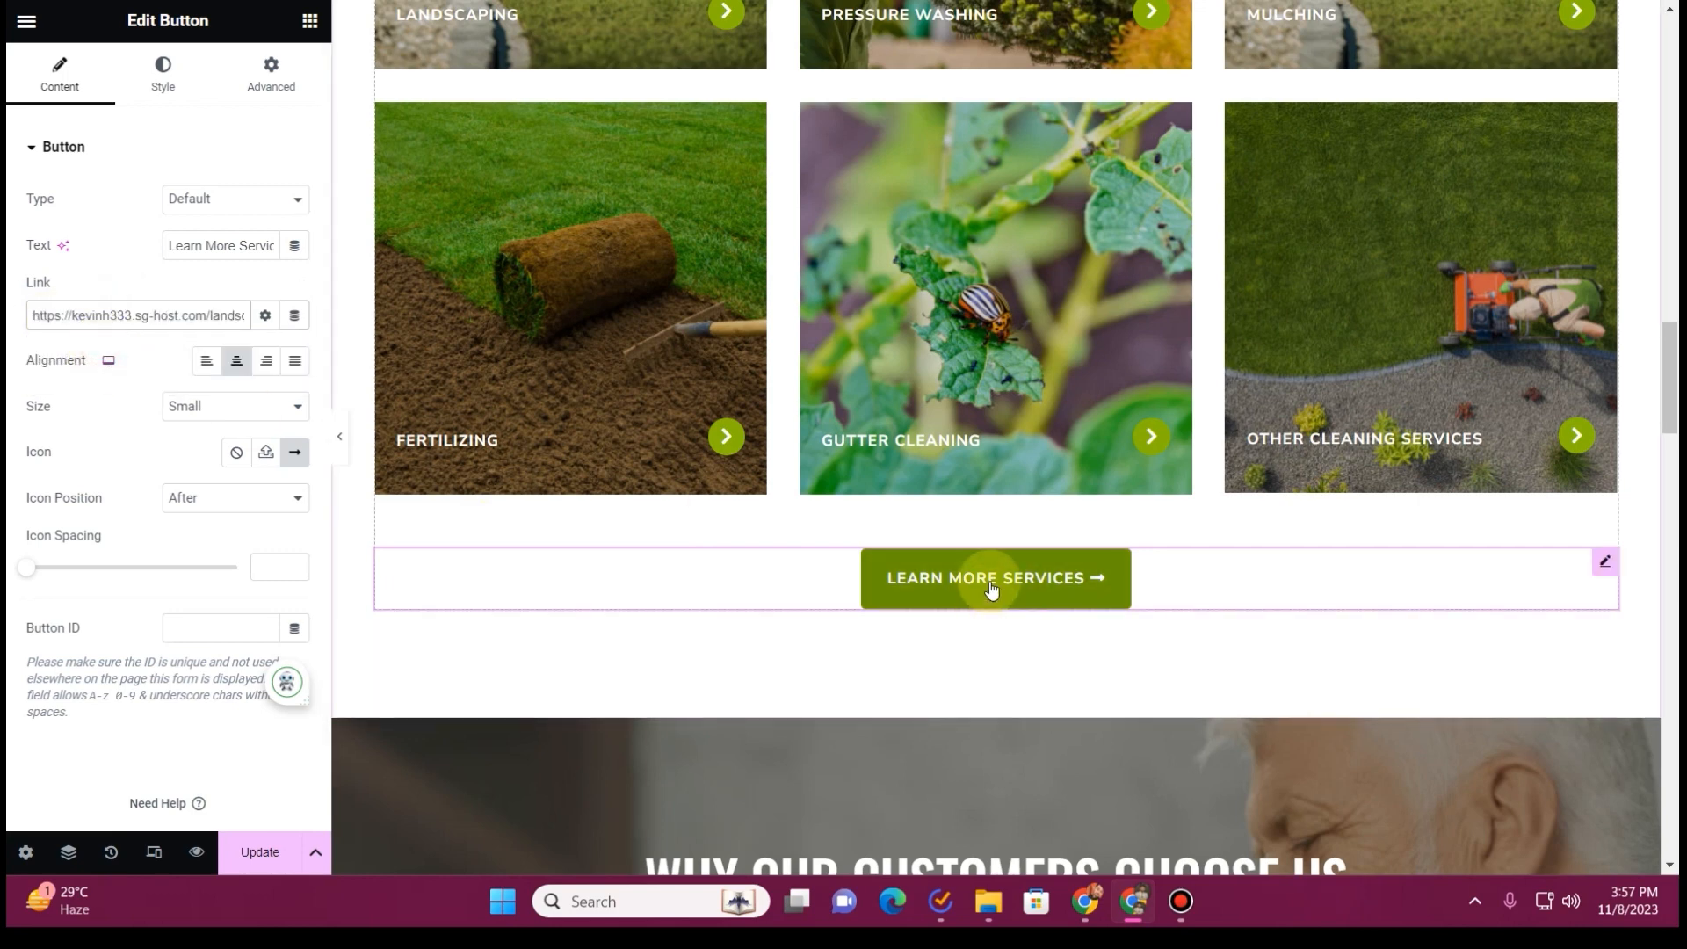
scroll(885, 264, "down", 5)
scroll(621, 451, "down", 2)
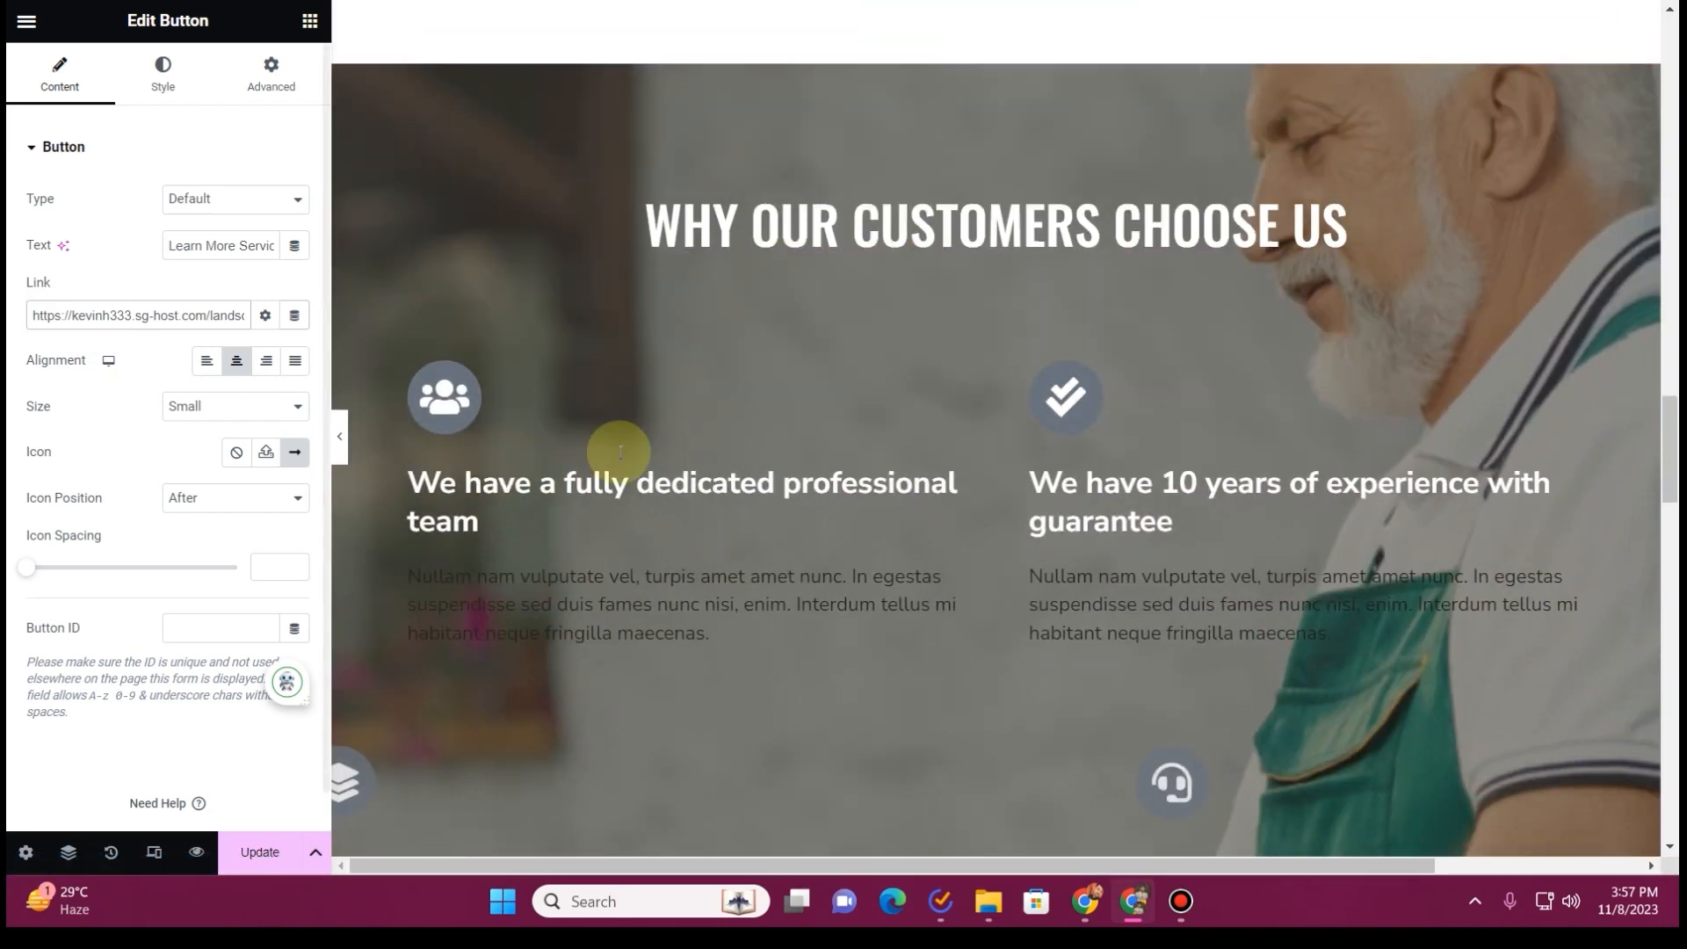
Replace the "Why our customers choose us" heading with "What sets us apart?", copied from the Unique Selling Proposition text in ChatGPT
scroll(671, 452, "down", 1)
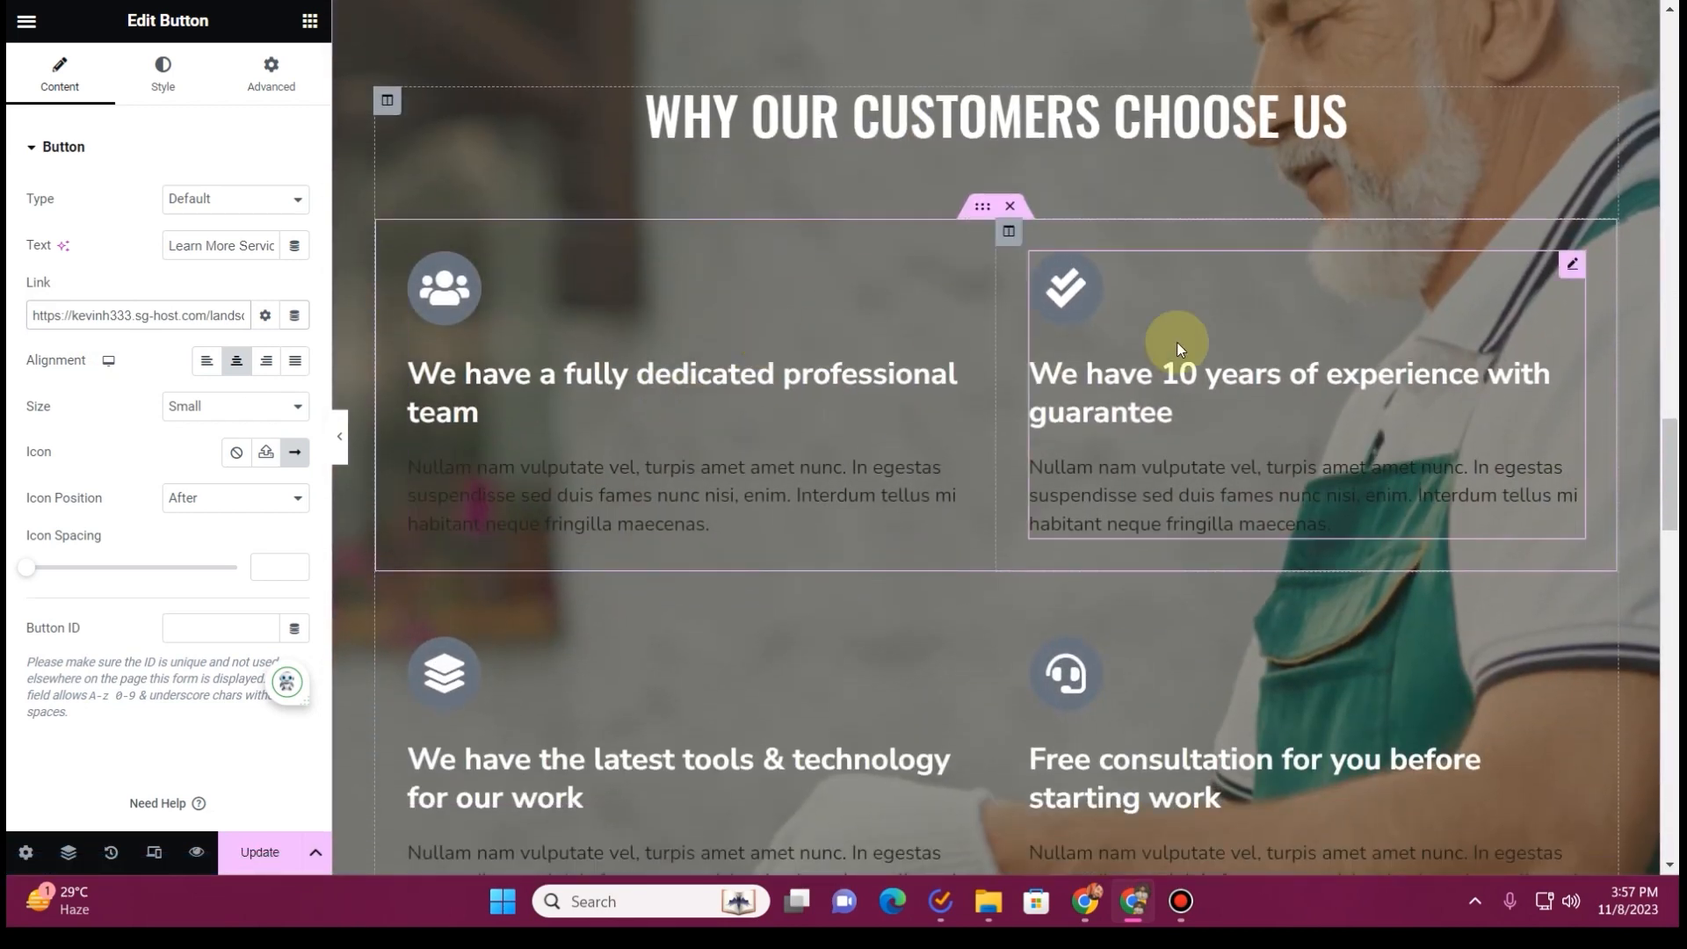
scroll(1178, 341, "up", 1)
left_click(1143, 0)
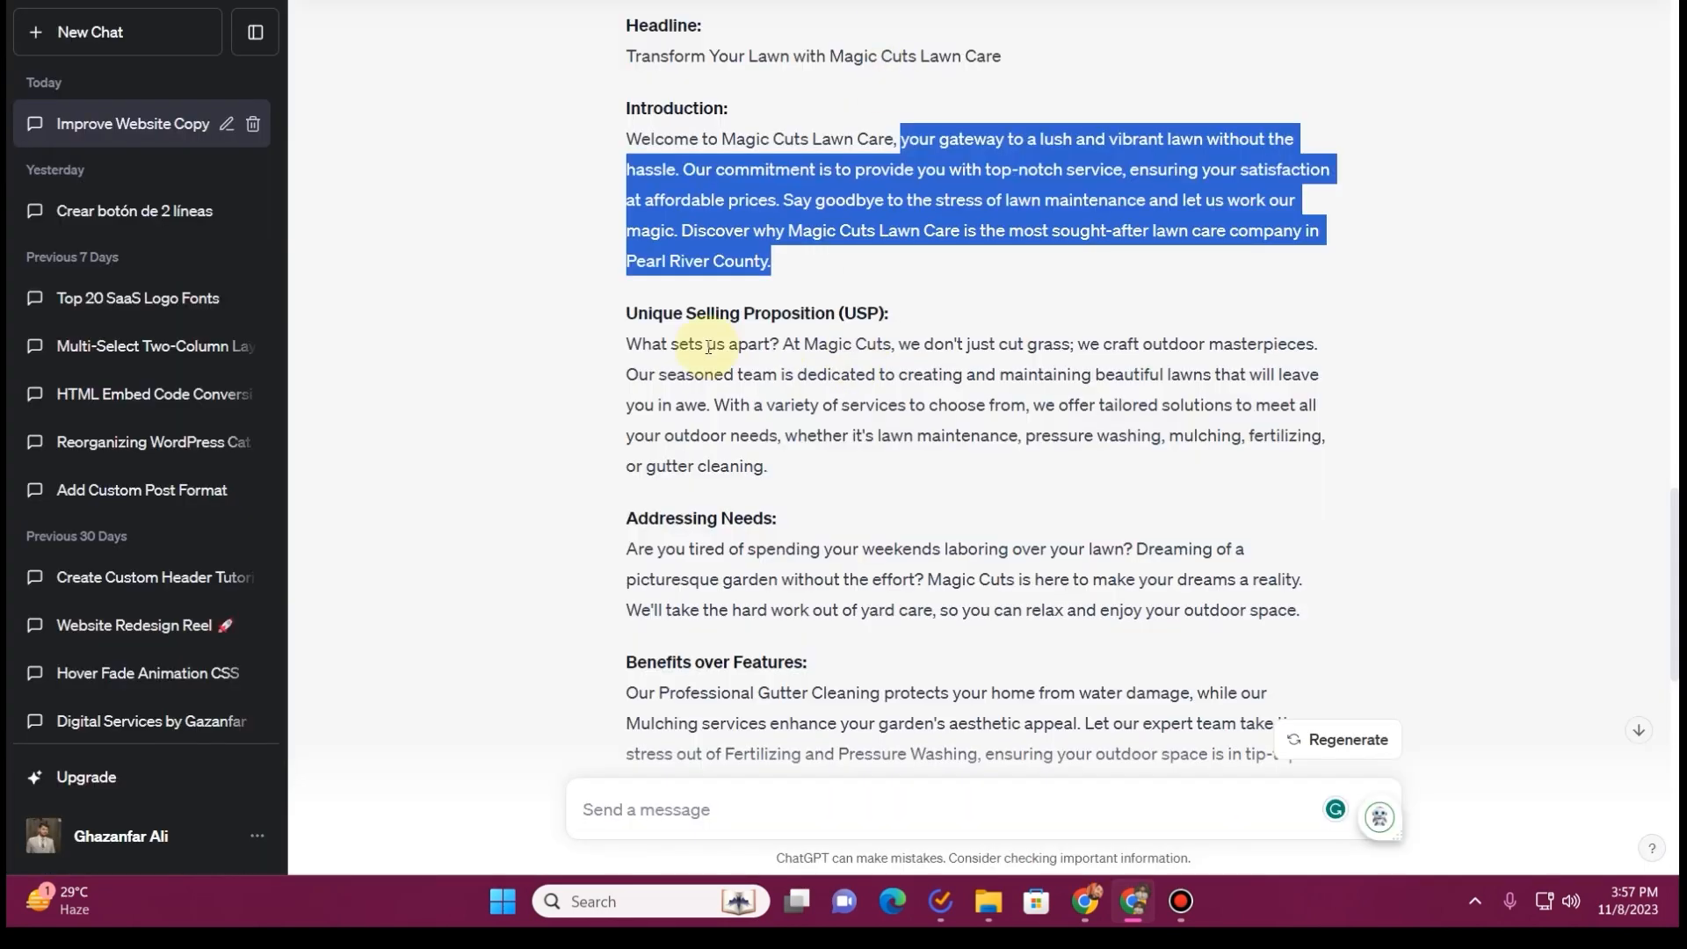
scroll(708, 347, "down", 1)
left_click(625, 237)
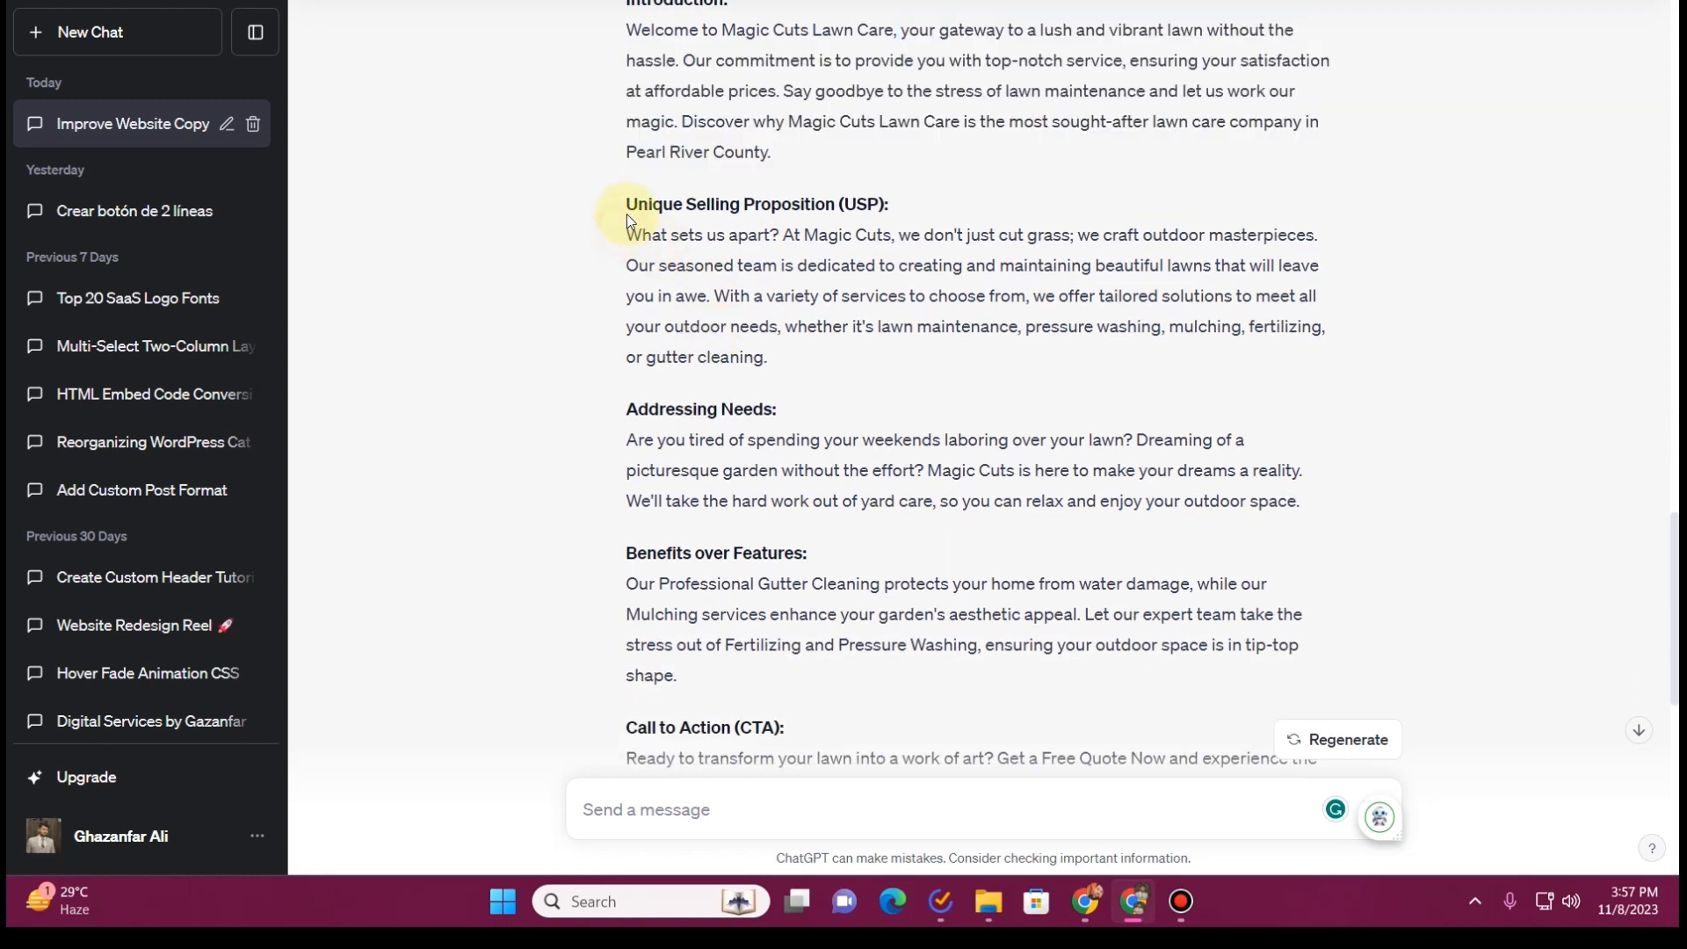
left_click_drag(625, 205, 843, 204)
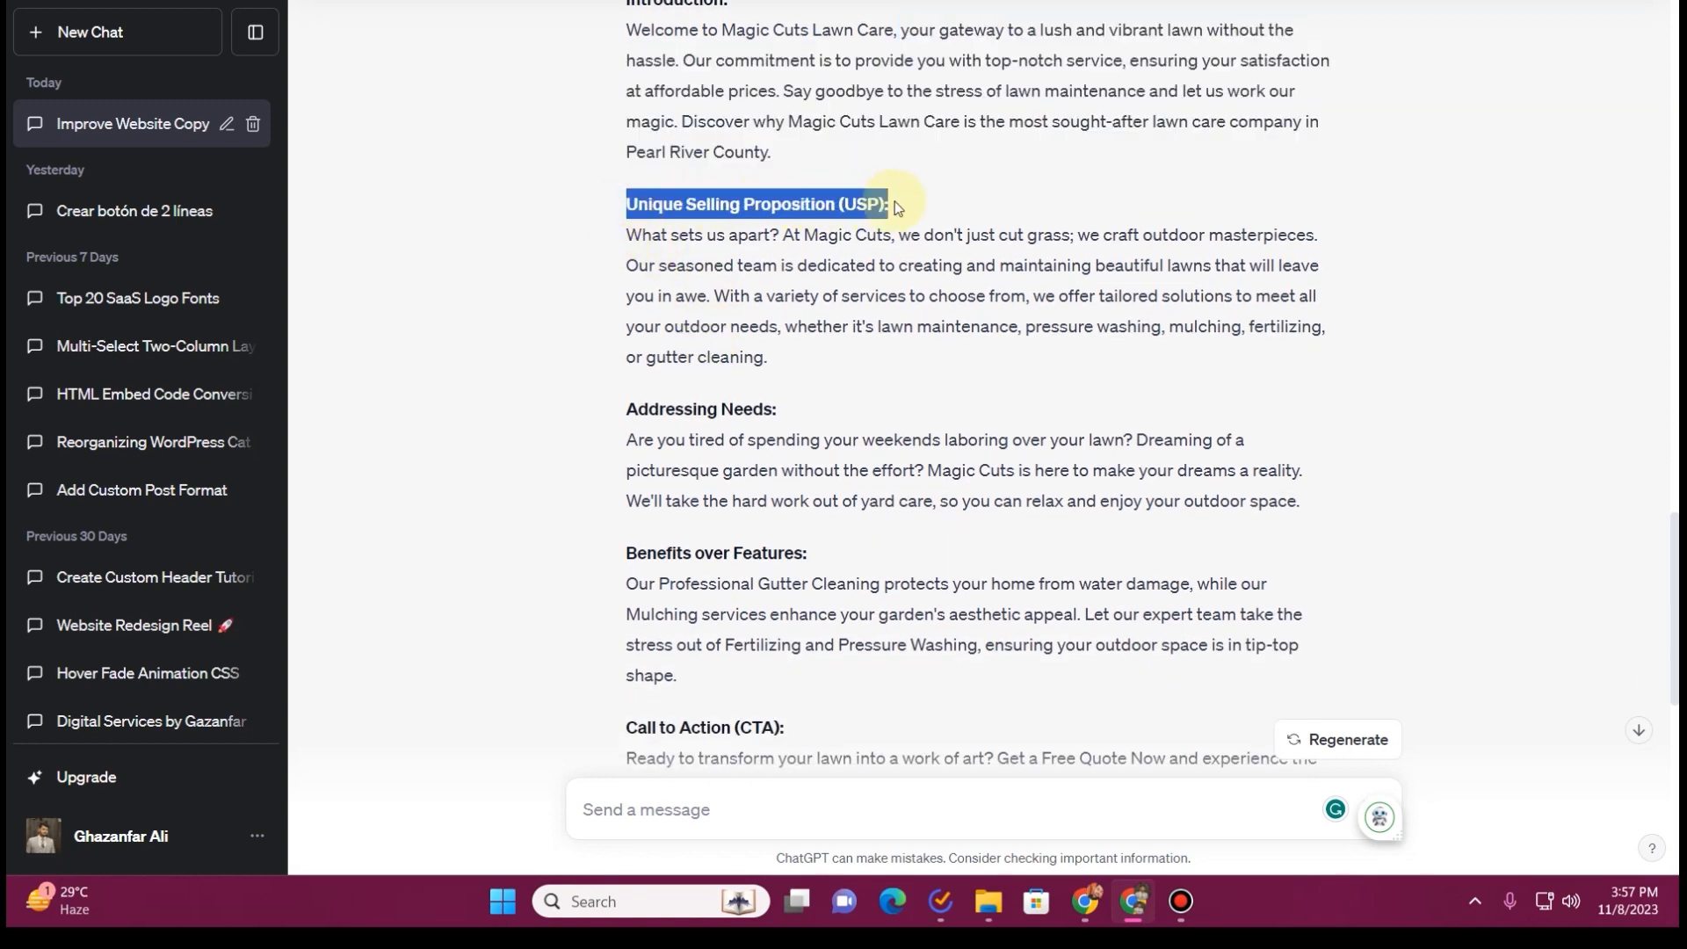
left_click_drag(627, 237, 773, 236)
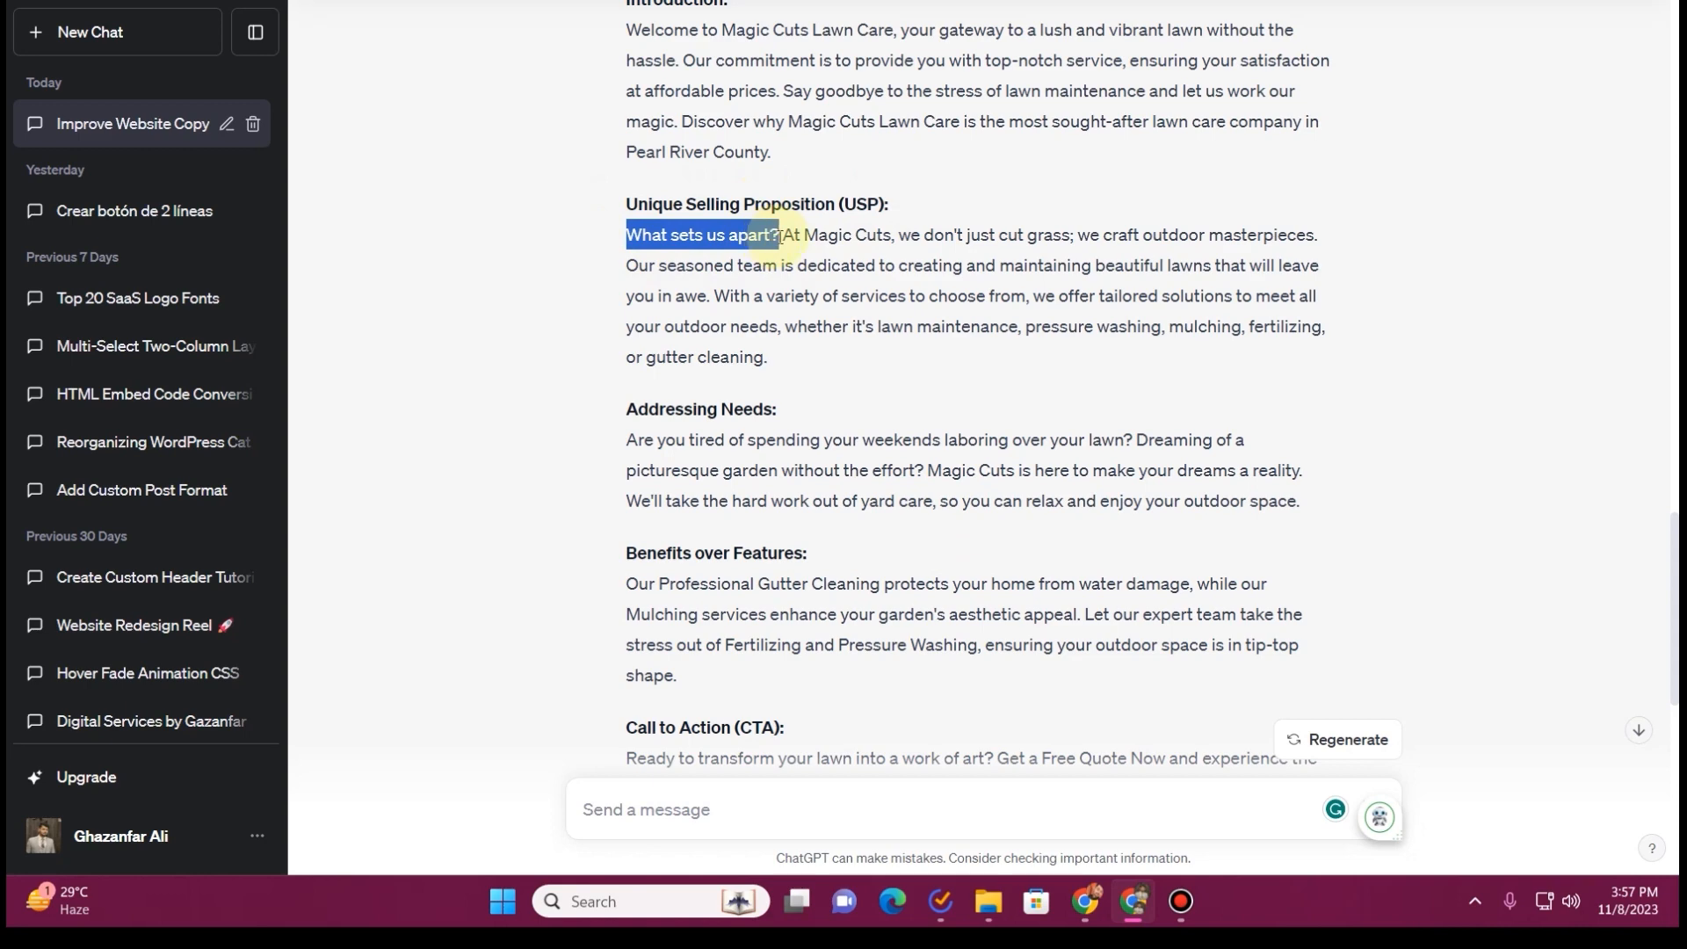
key("ctrl+Tab")
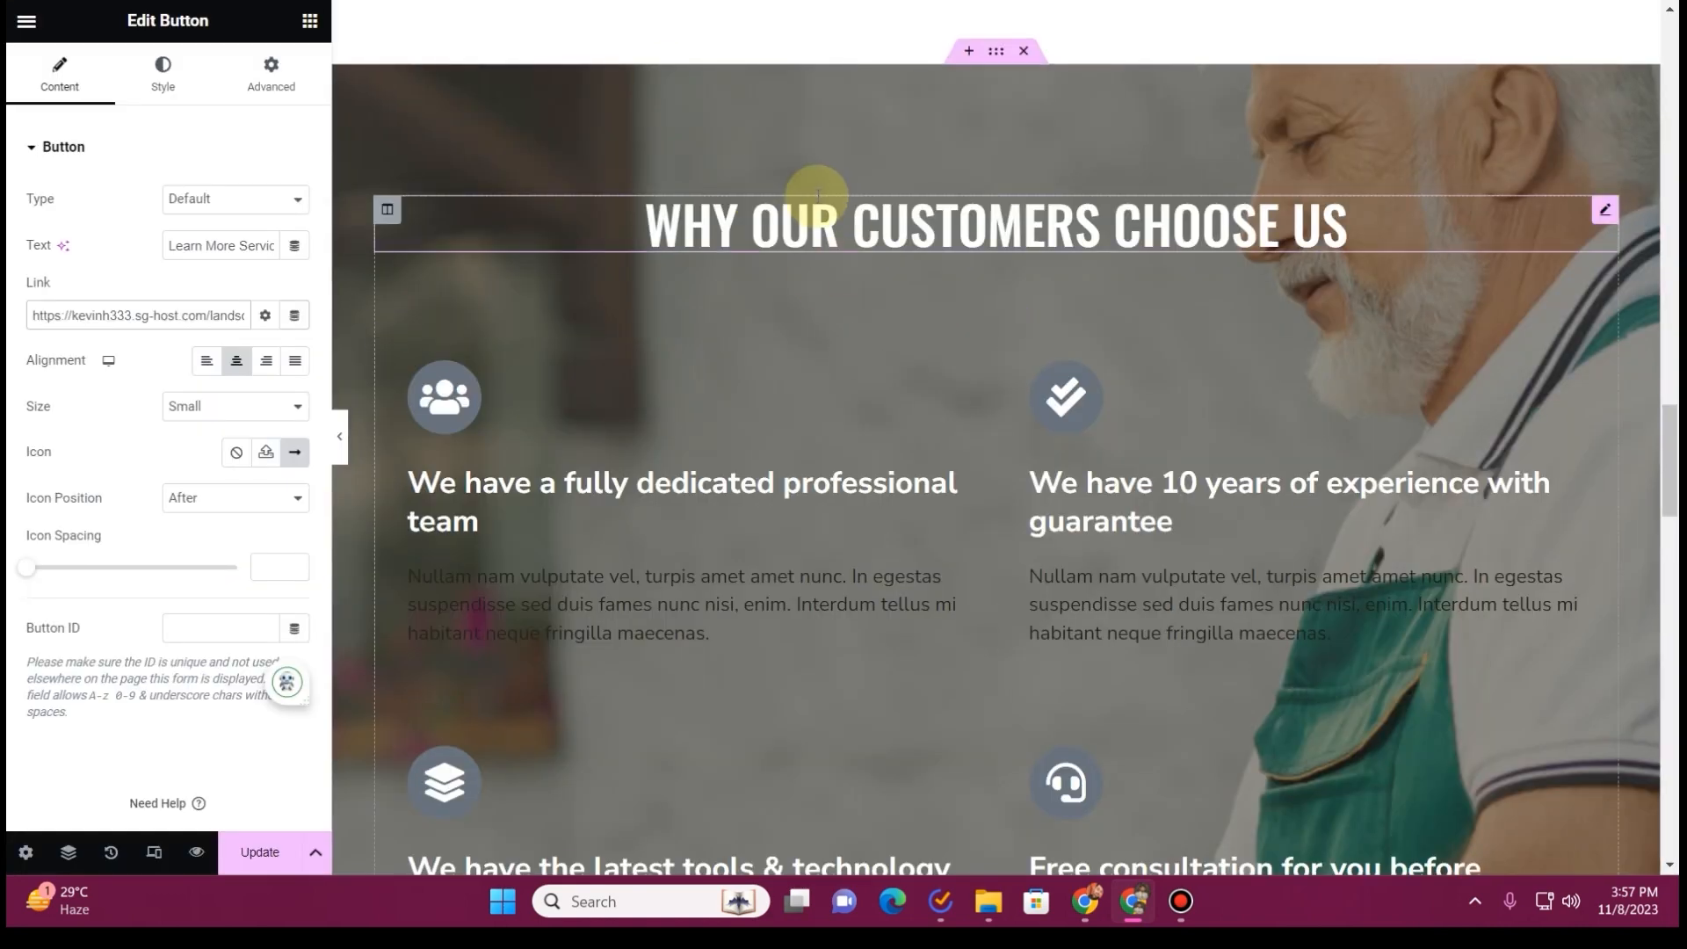
left_click(830, 218)
left_click(24, 262)
key("ctrl+a")
type("What sets us apart?")
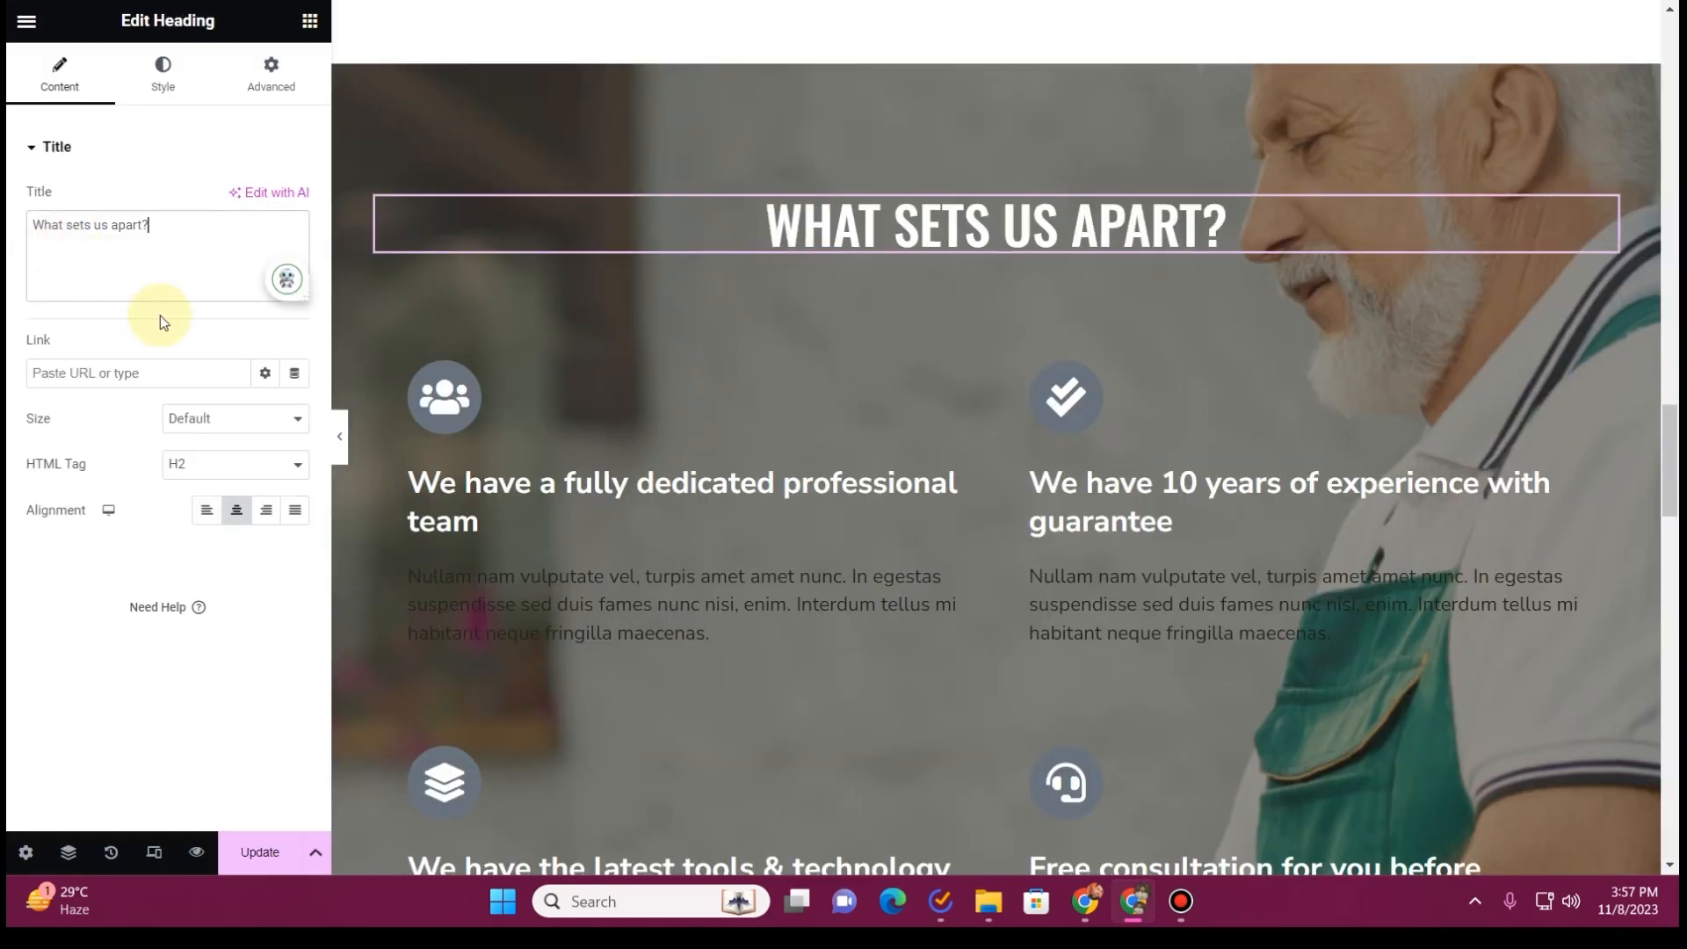
Replace the first icon box's description with the rest of ChatGPT's Unique Selling Proposition paragraph, starting at "At Magic Cuts"
key("ctrl+Tab")
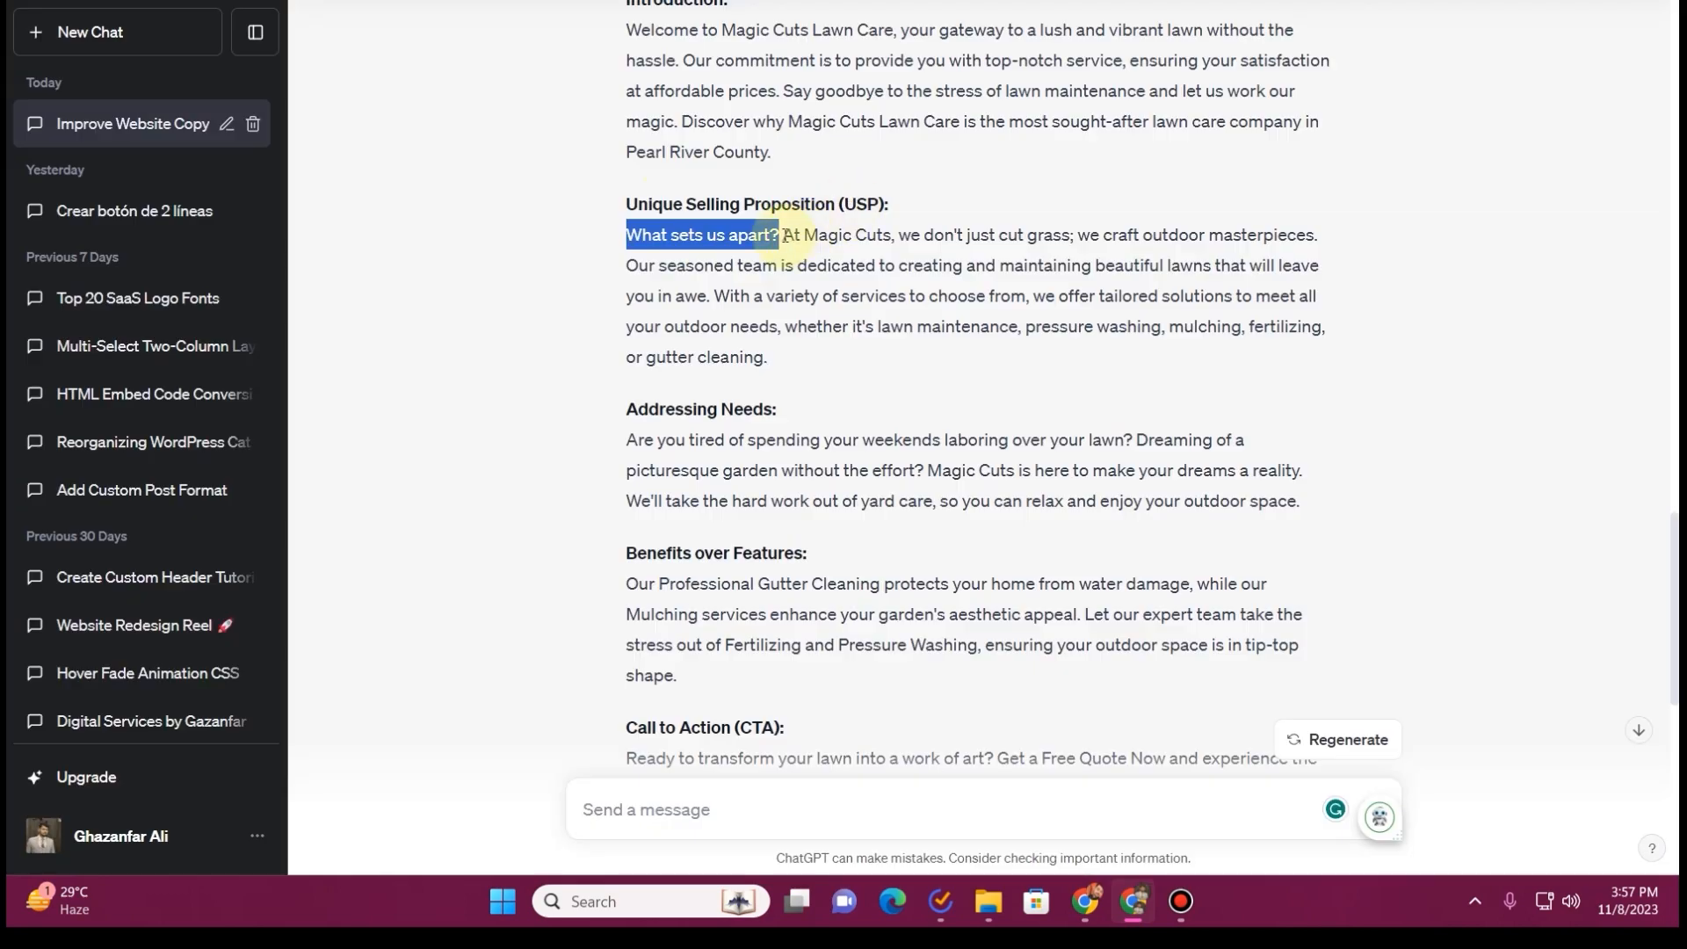
left_click_drag(785, 236, 830, 235)
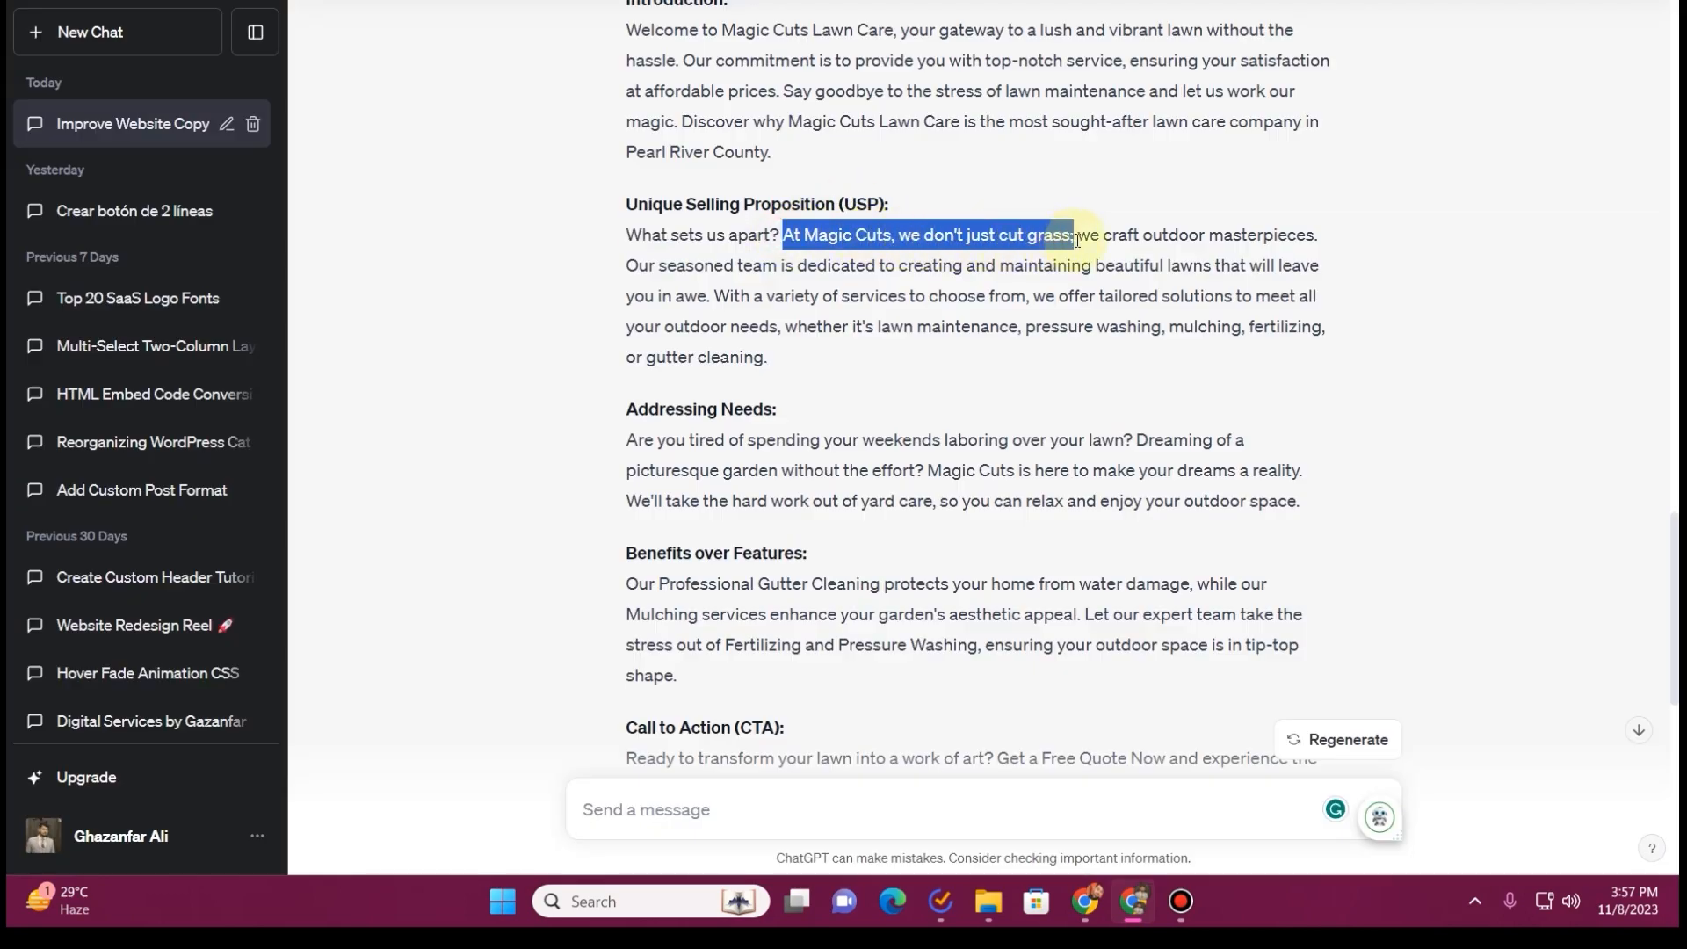
left_click_drag(1327, 251, 1331, 357)
key("ctrl+c")
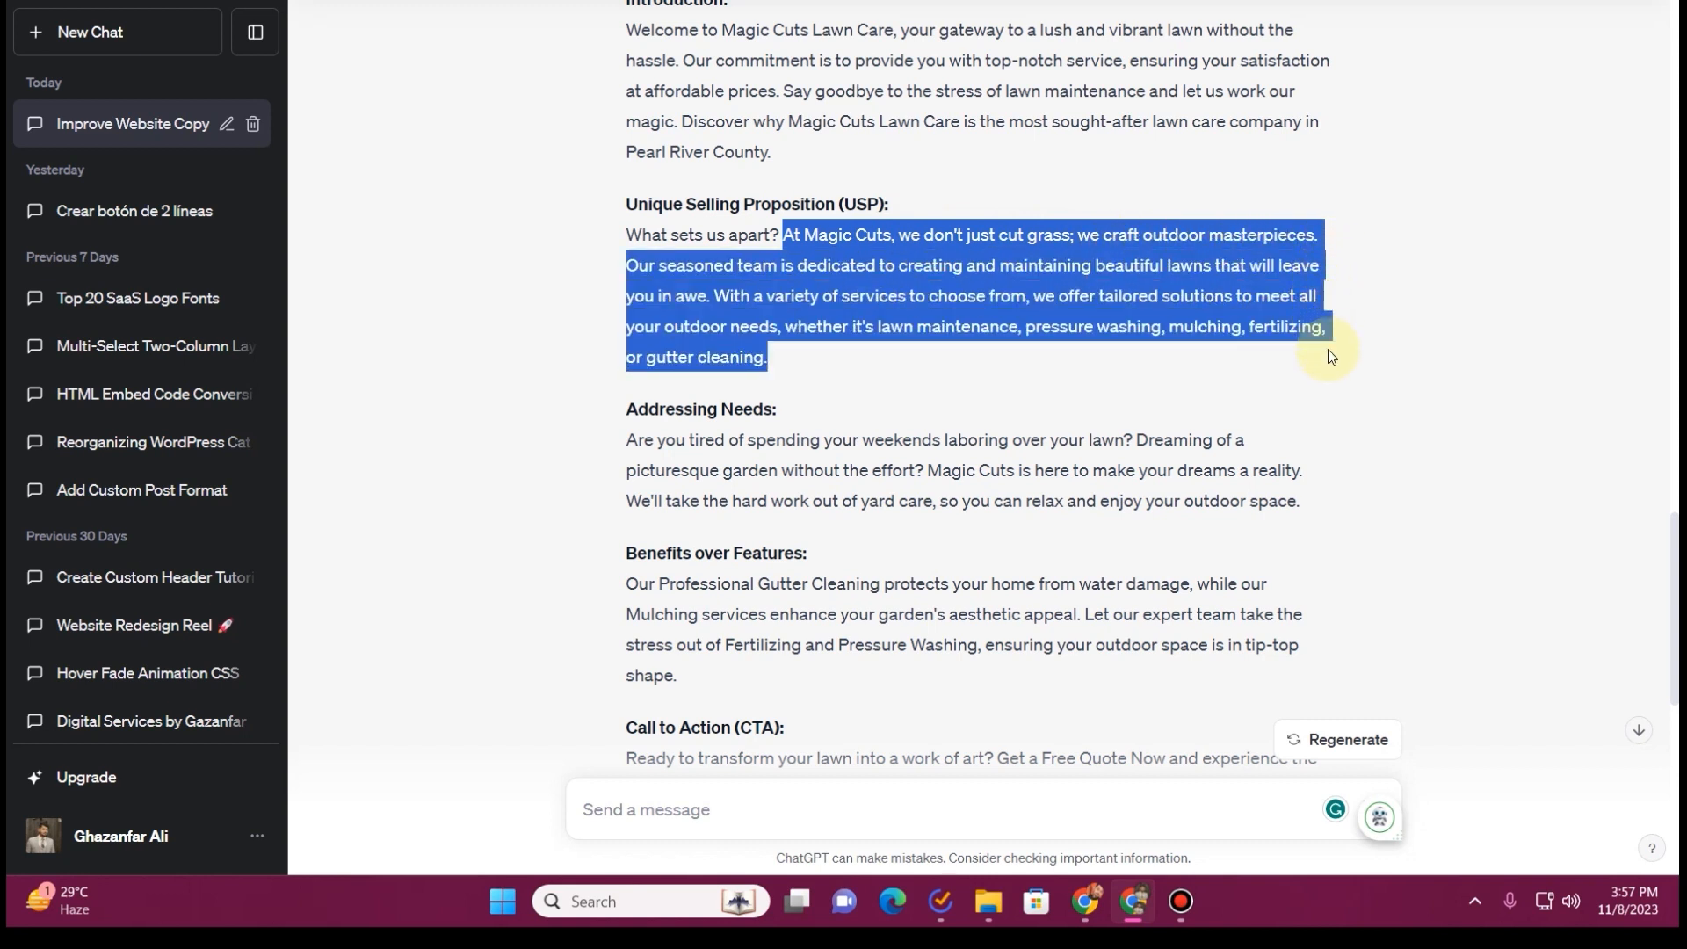
left_click(567, 2)
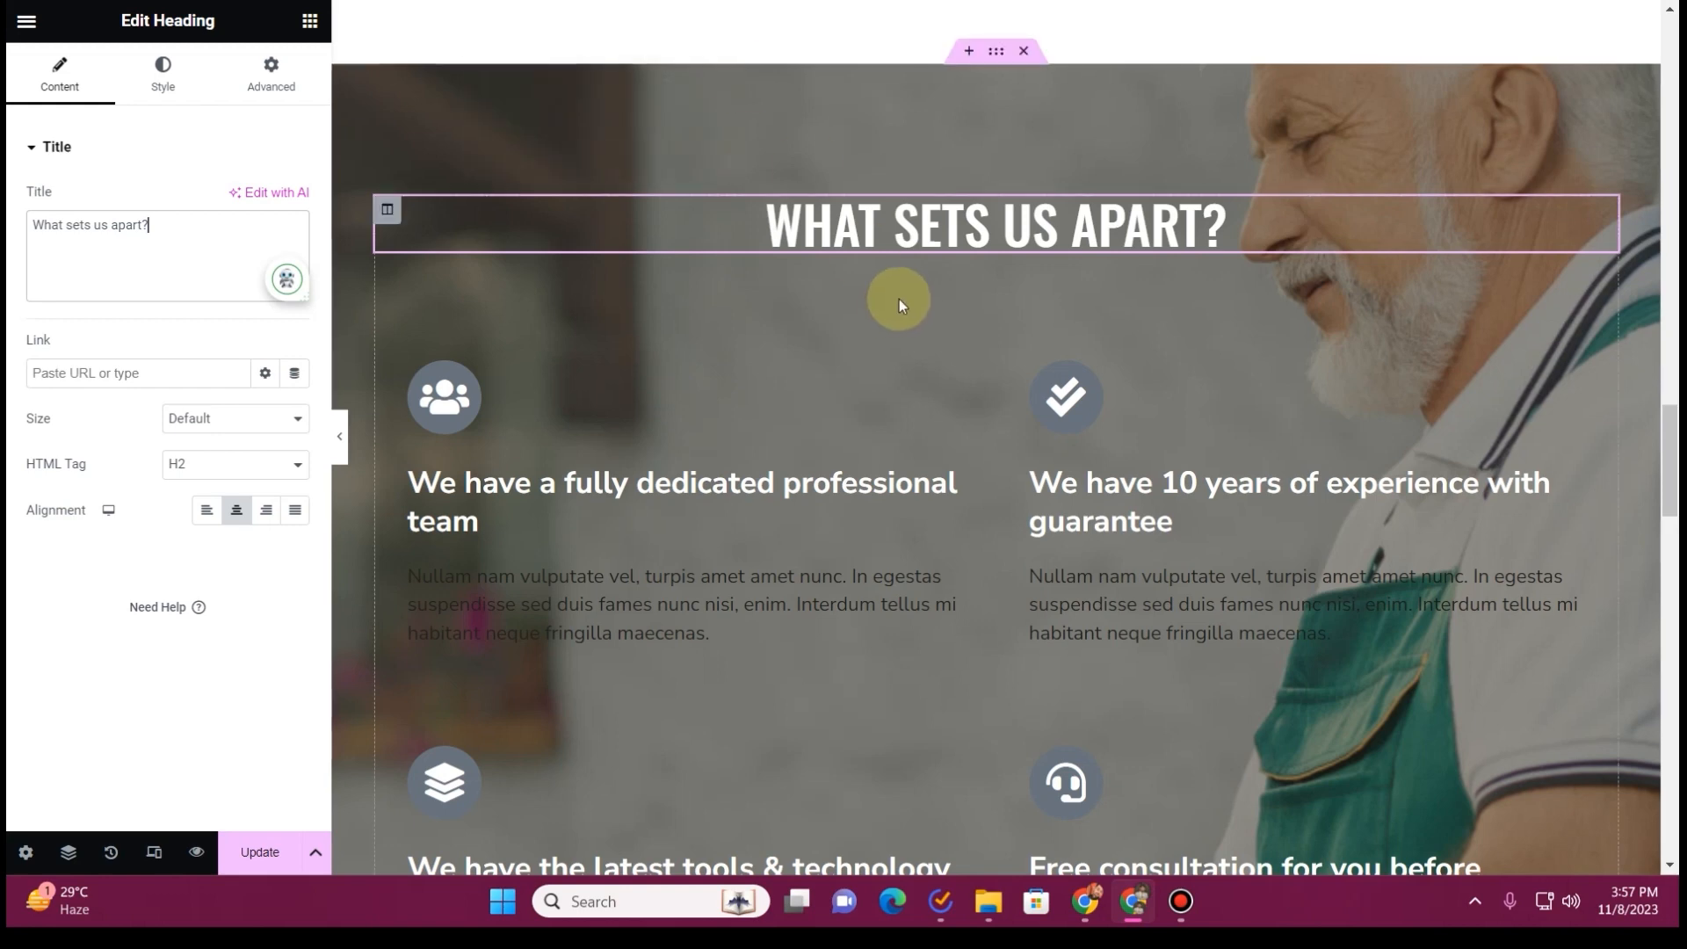
scroll(893, 303, "down", 1)
left_click(573, 378)
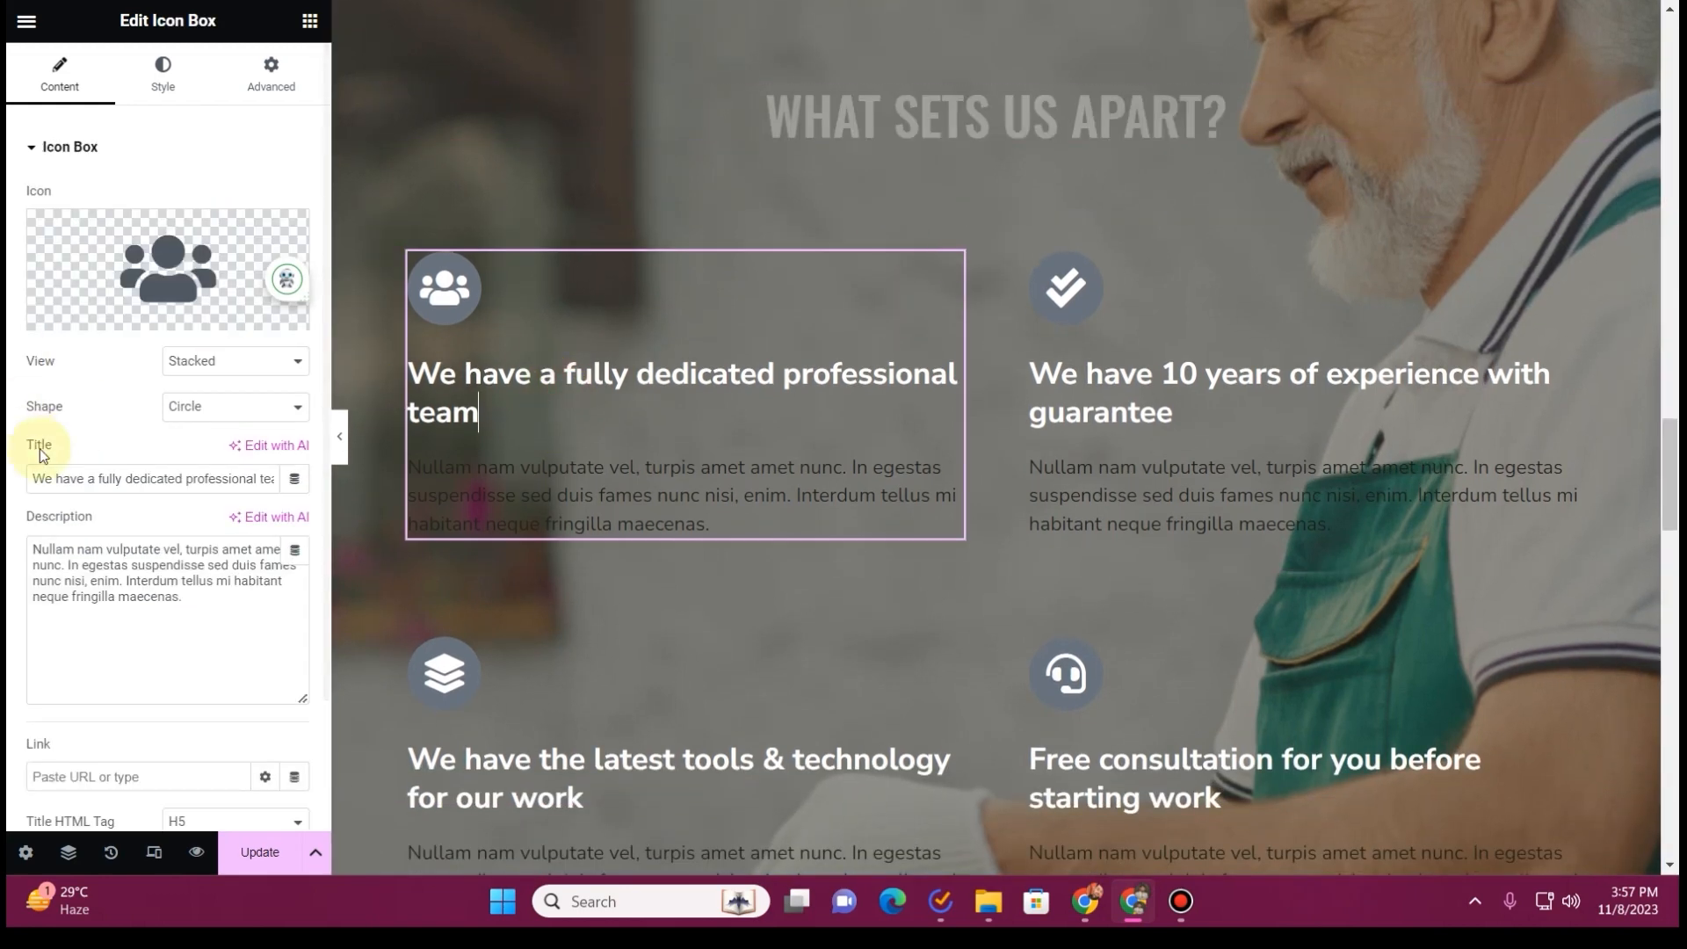
left_click(102, 547)
key("ctrl+a")
key("ctrl+v")
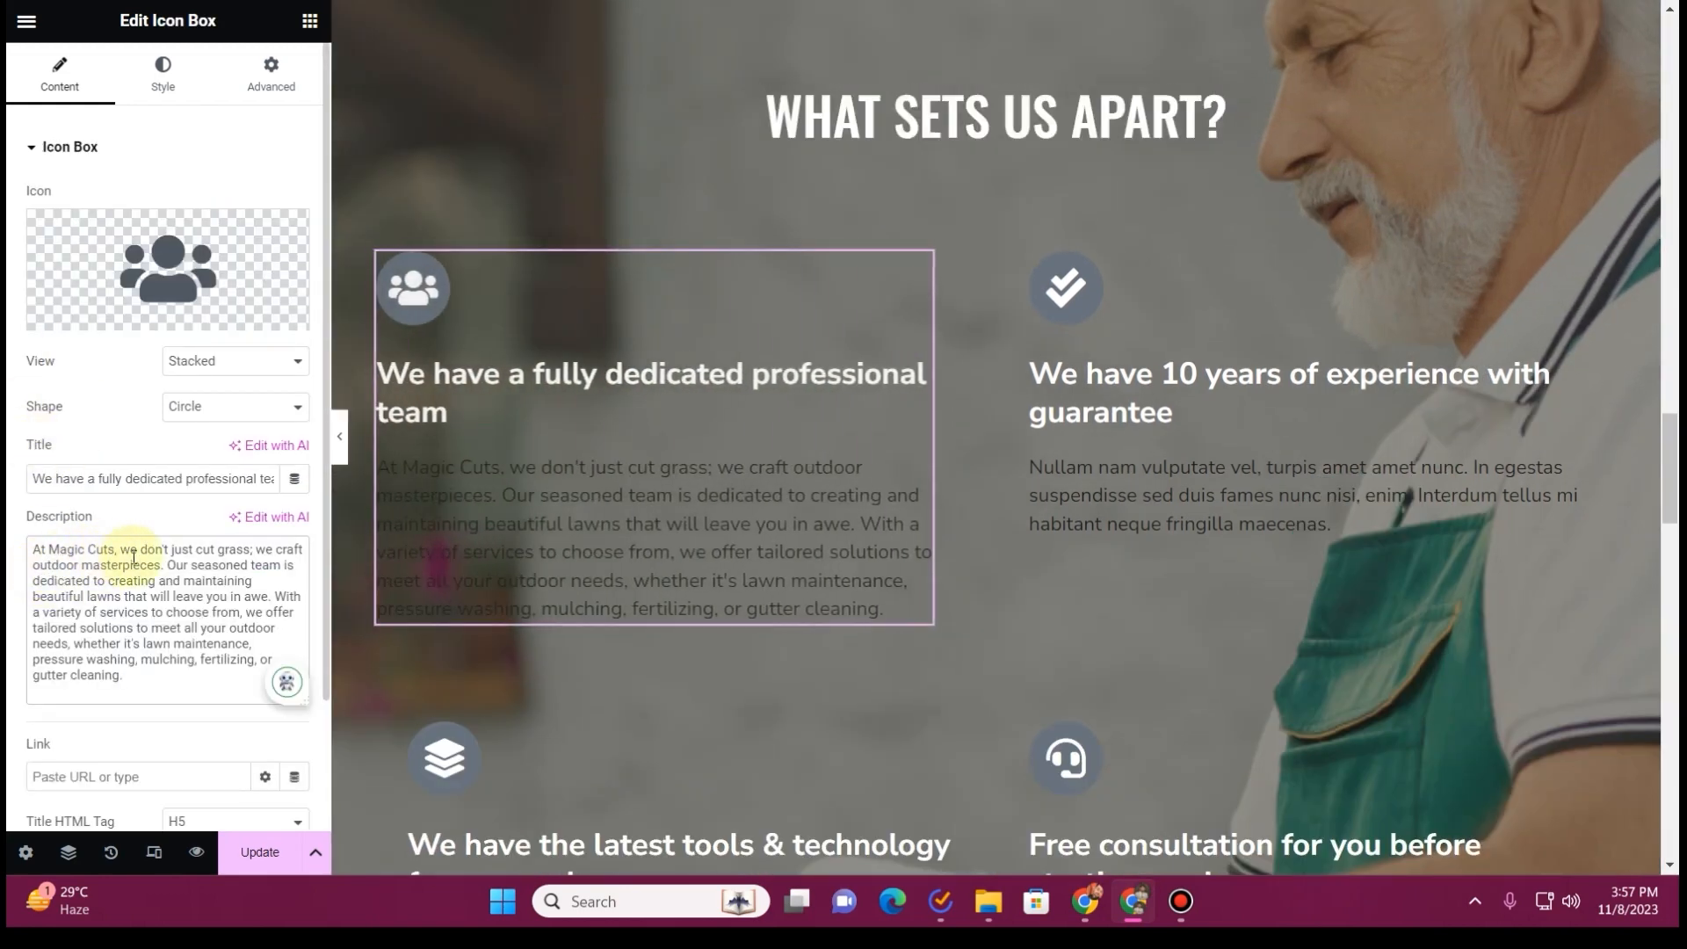
Retitle the first icon box as "we craft outdoor masterpieces", copying the phrase from its description
left_click_drag(261, 549, 243, 572)
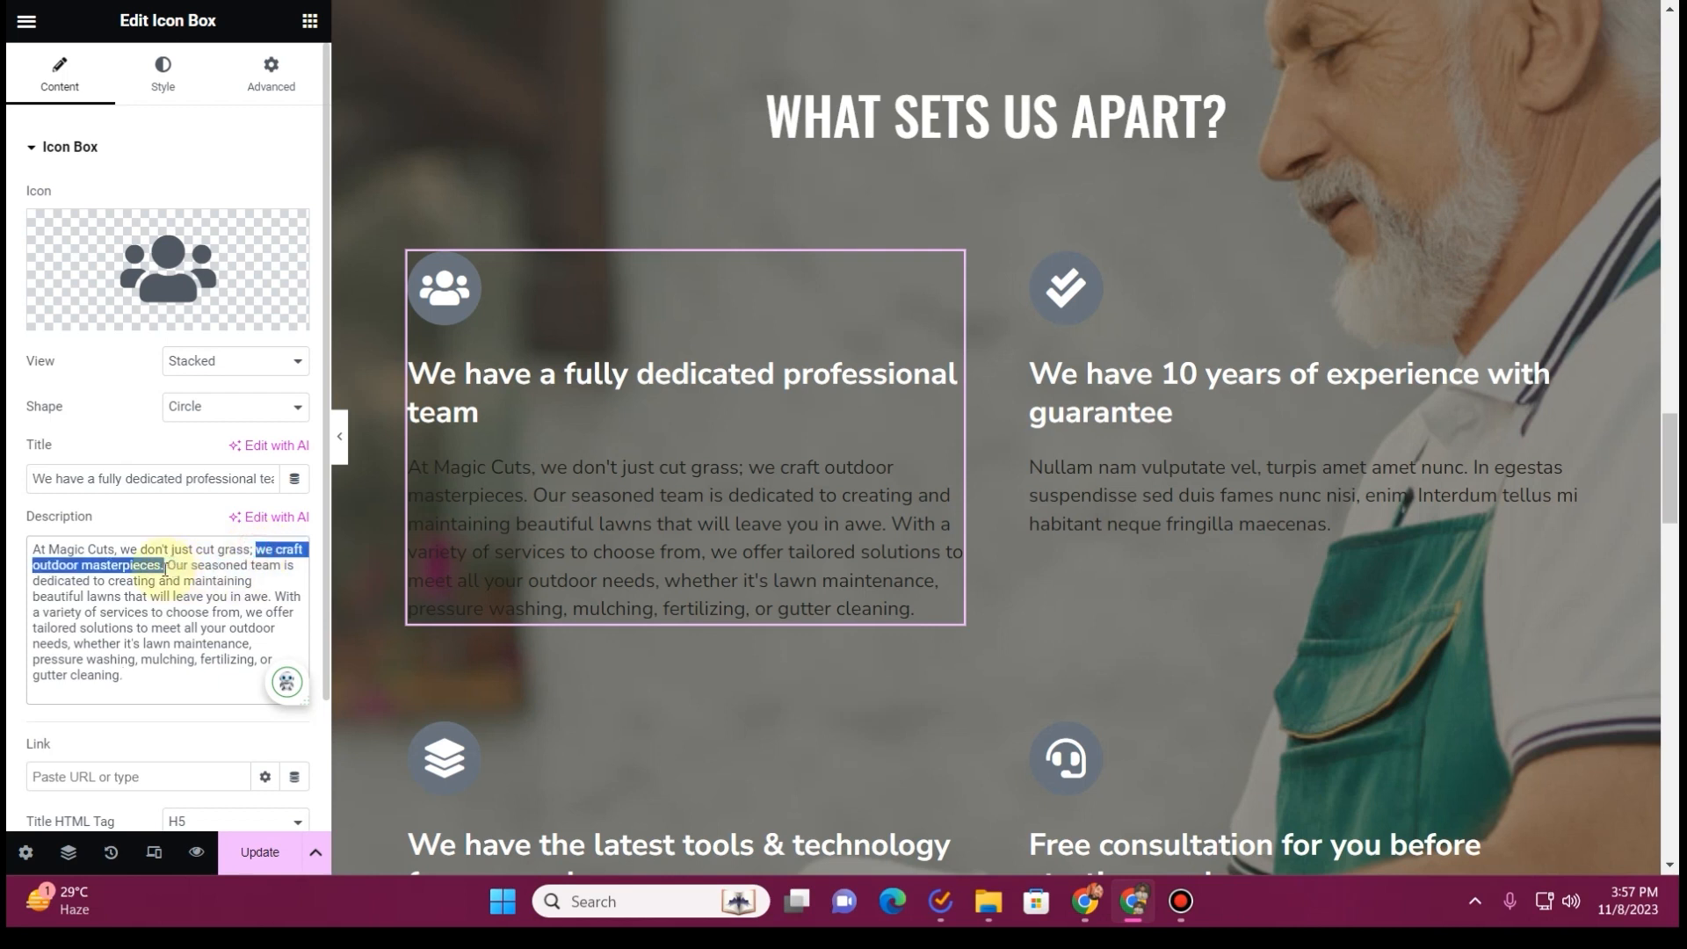
left_click(150, 479)
key("ctrl+a")
type("we craft outdoor masterpieces")
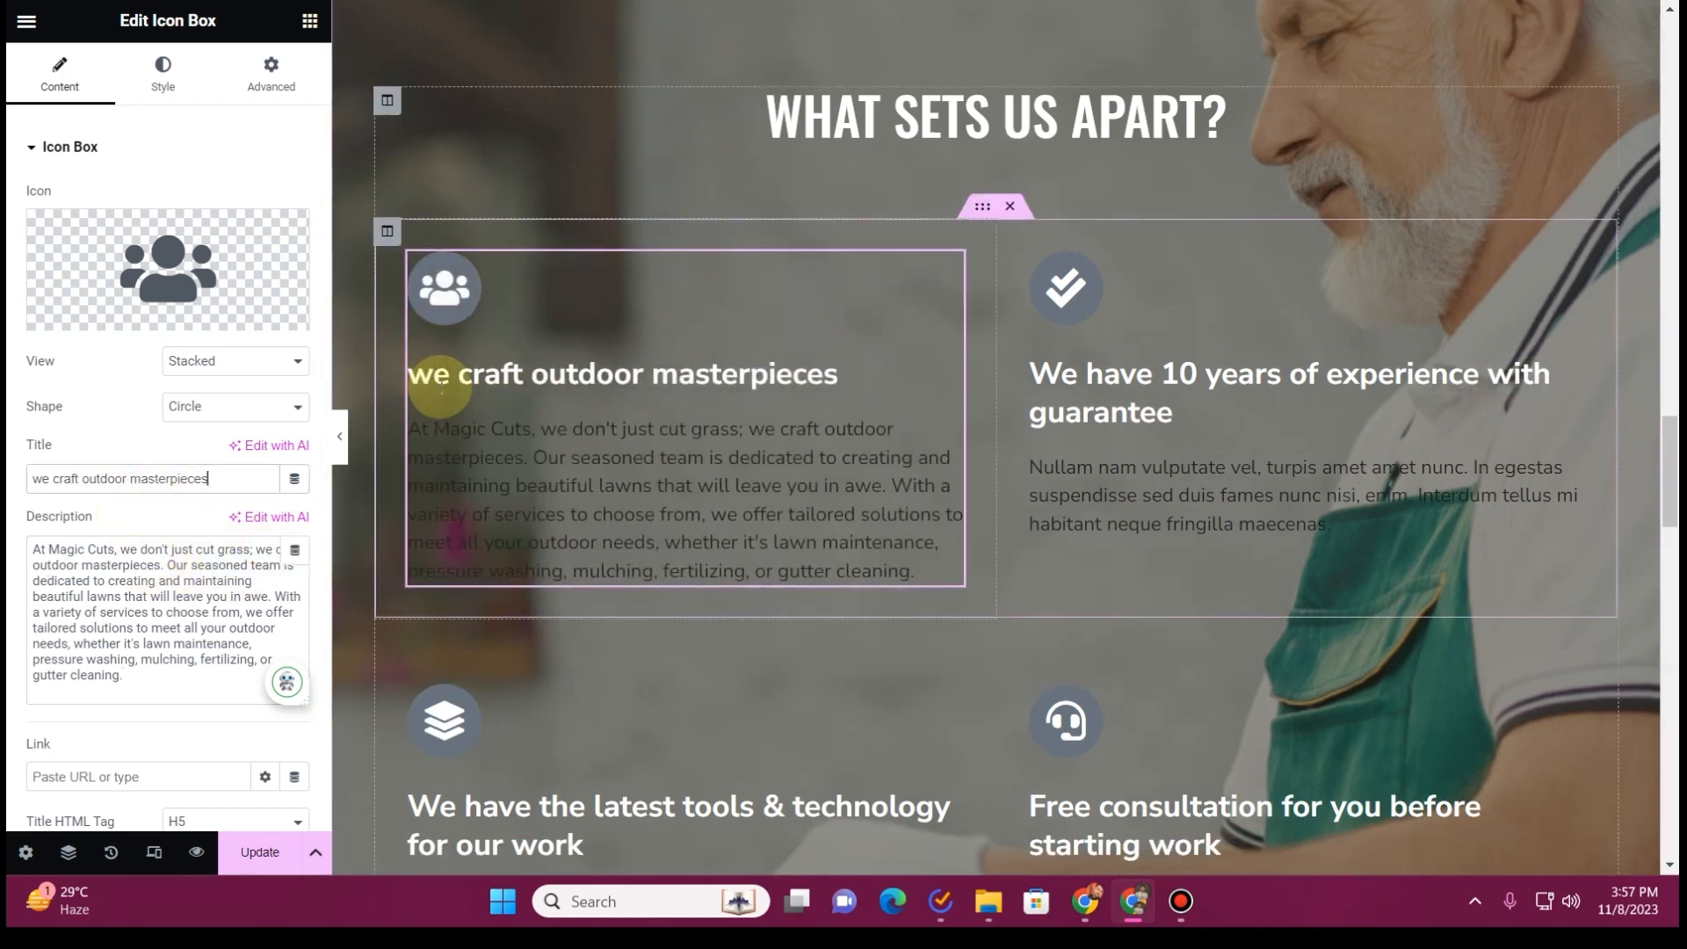
Replace the description of the "10 years of experience" icon box with ChatGPT's Benefits over Features paragraph
key("alt+Tab")
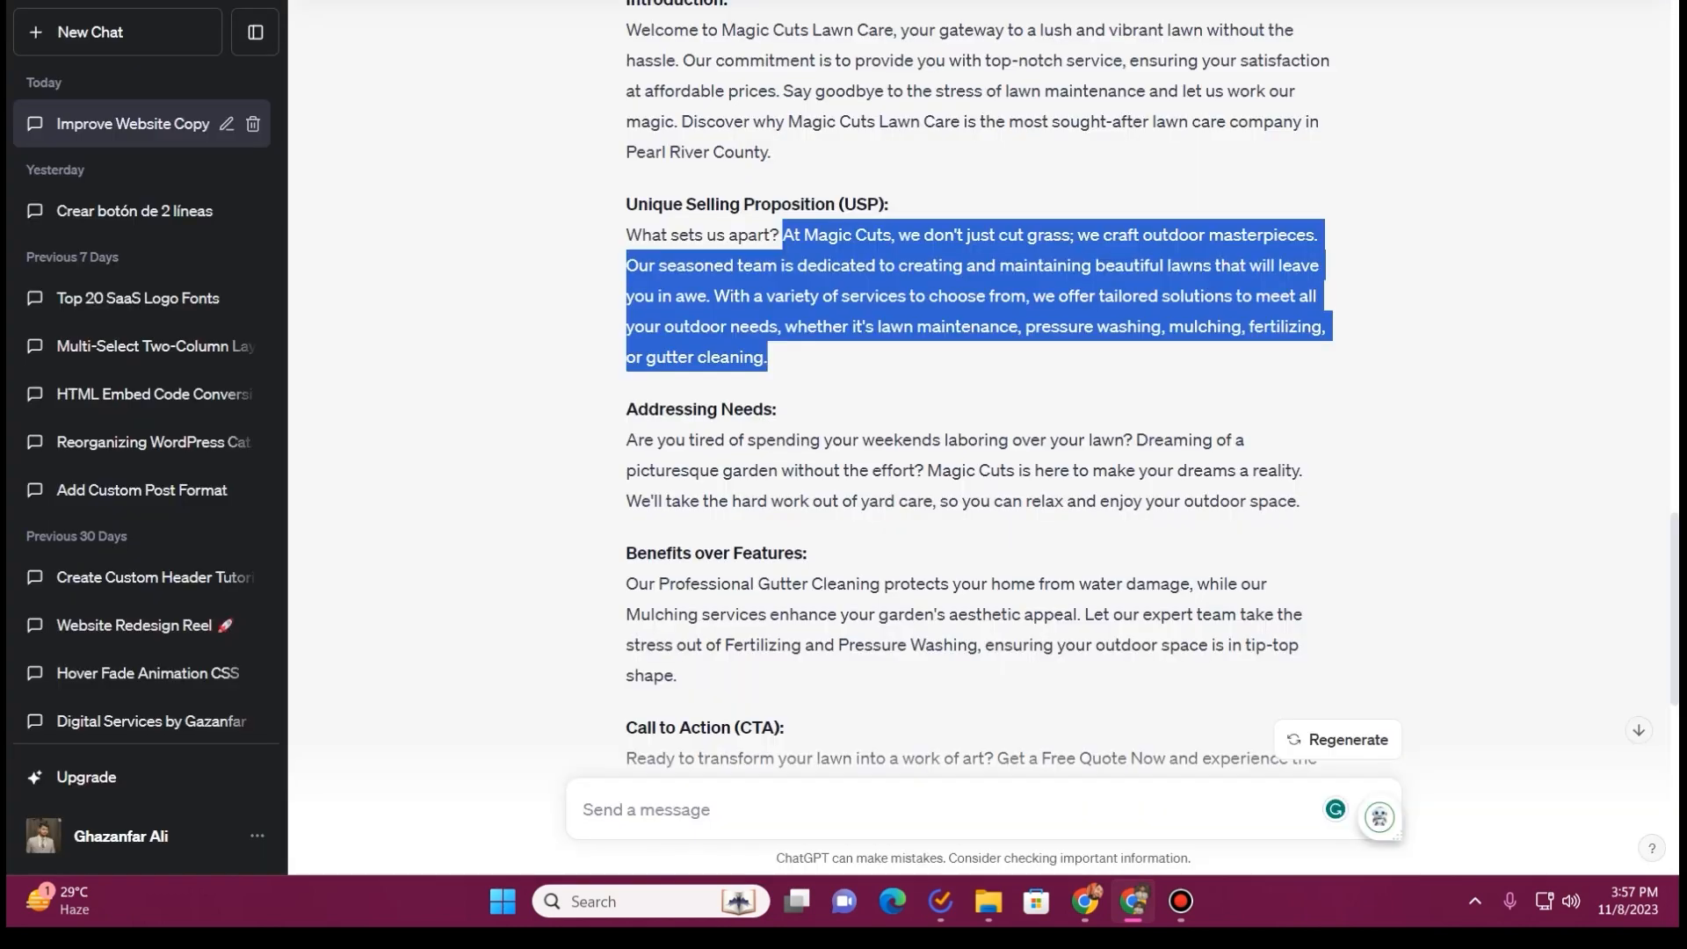
scroll(644, 192, "down", 2)
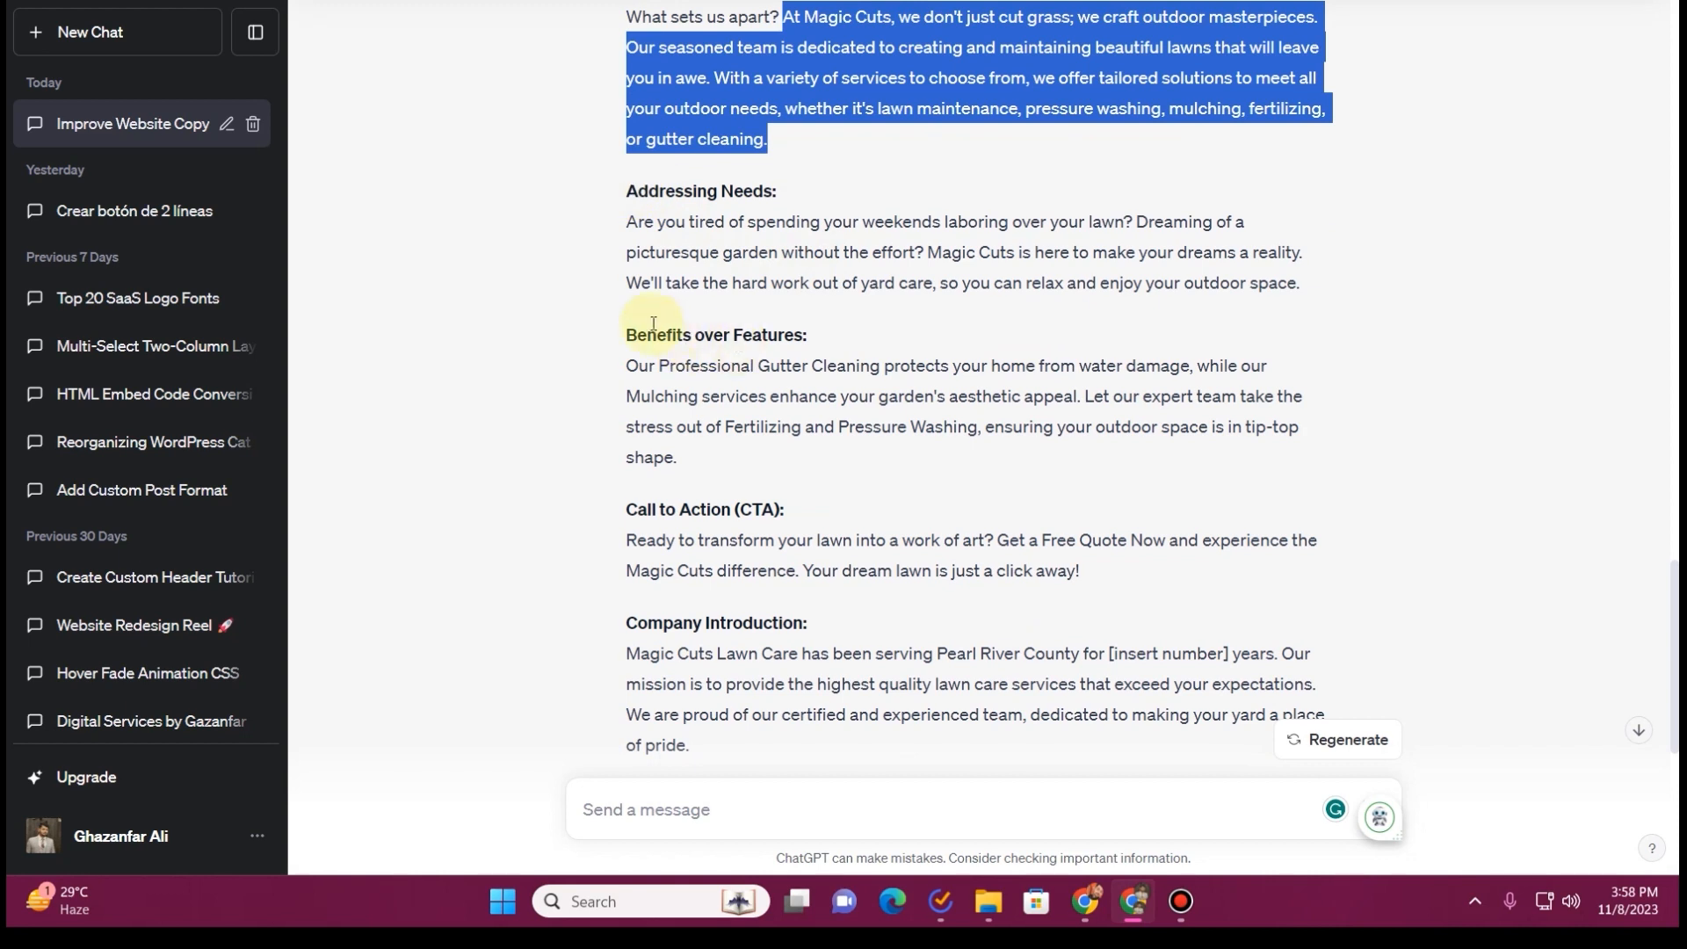
left_click_drag(630, 364, 703, 458)
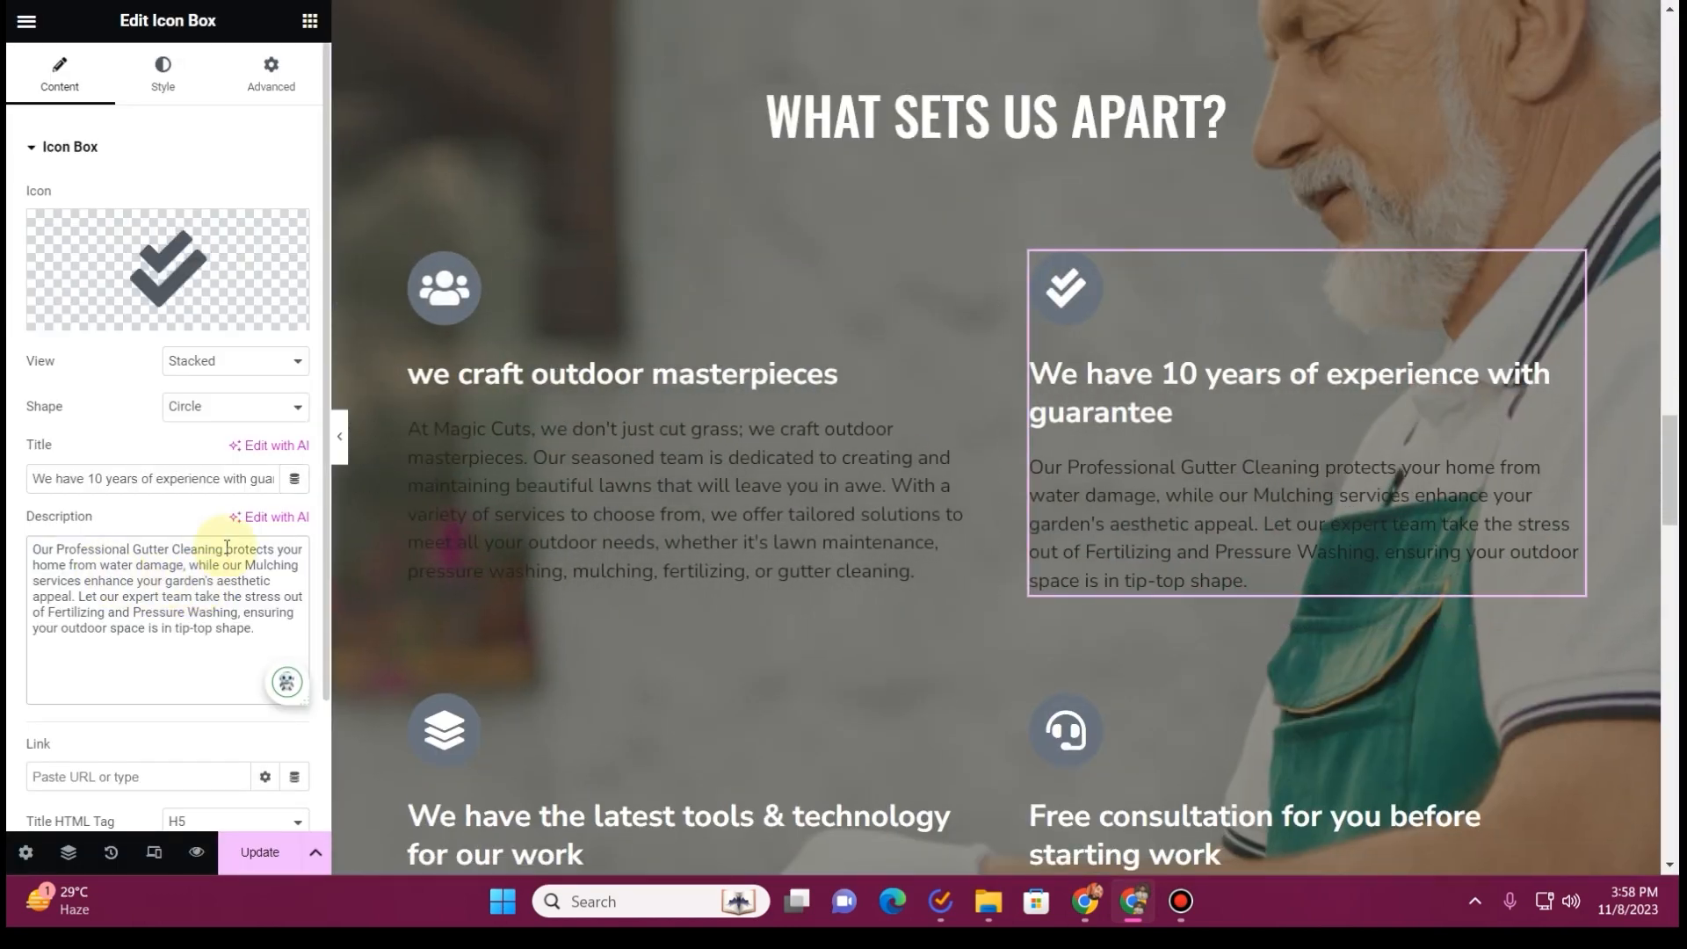
Retitle the second icon box as "protects your home from water damage", copying the phrase from its description
left_click_drag(226, 550, 150, 570)
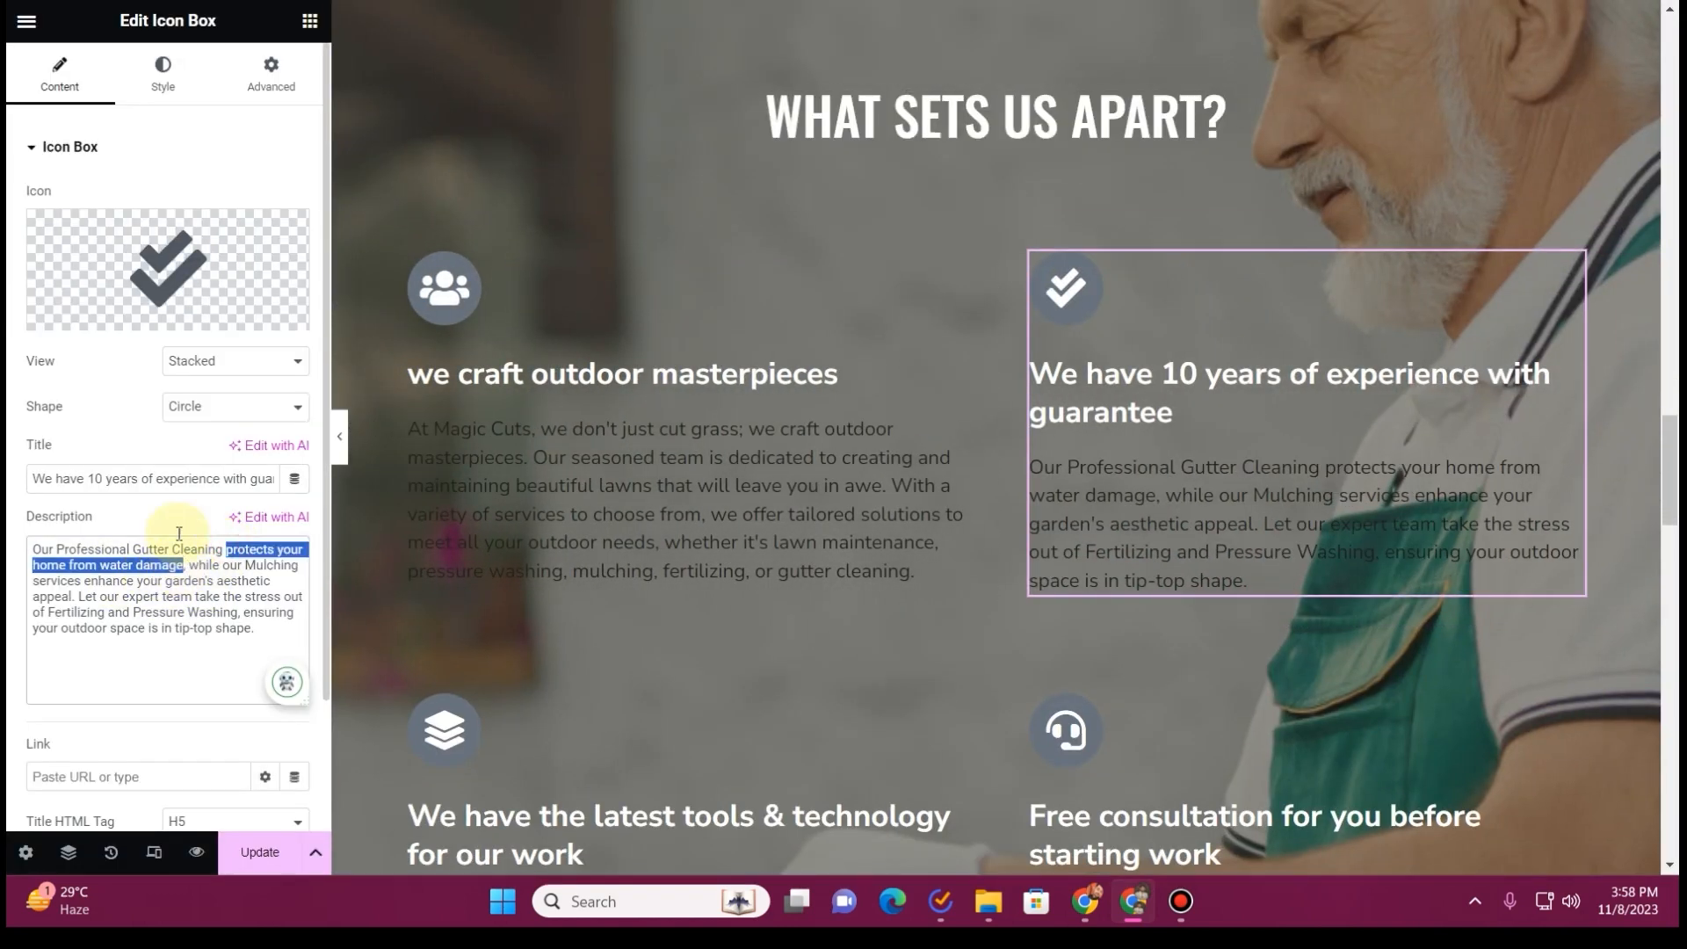
key("ctrl+c")
left_click(176, 479)
key("ctrl+a")
key("ctrl+v")
Delete the lower row of icon boxes about latest tools and free consultation
scroll(939, 383, "down", 1)
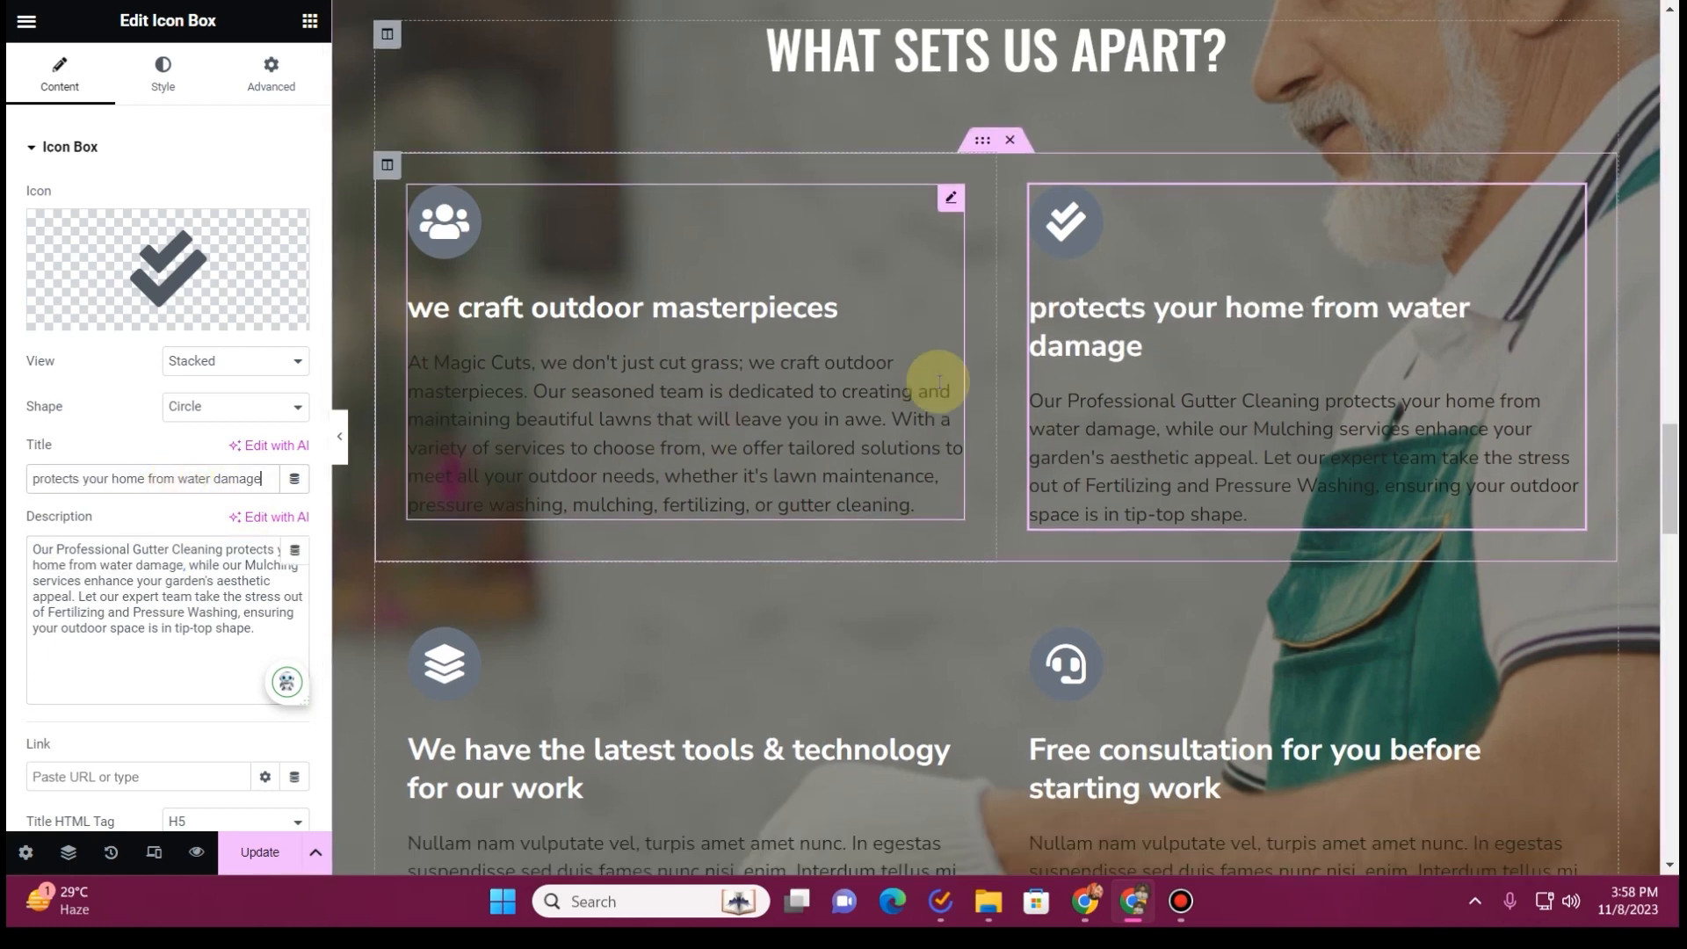
scroll(939, 383, "down", 3)
left_click(1016, 323)
scroll(830, 424, "up", 3)
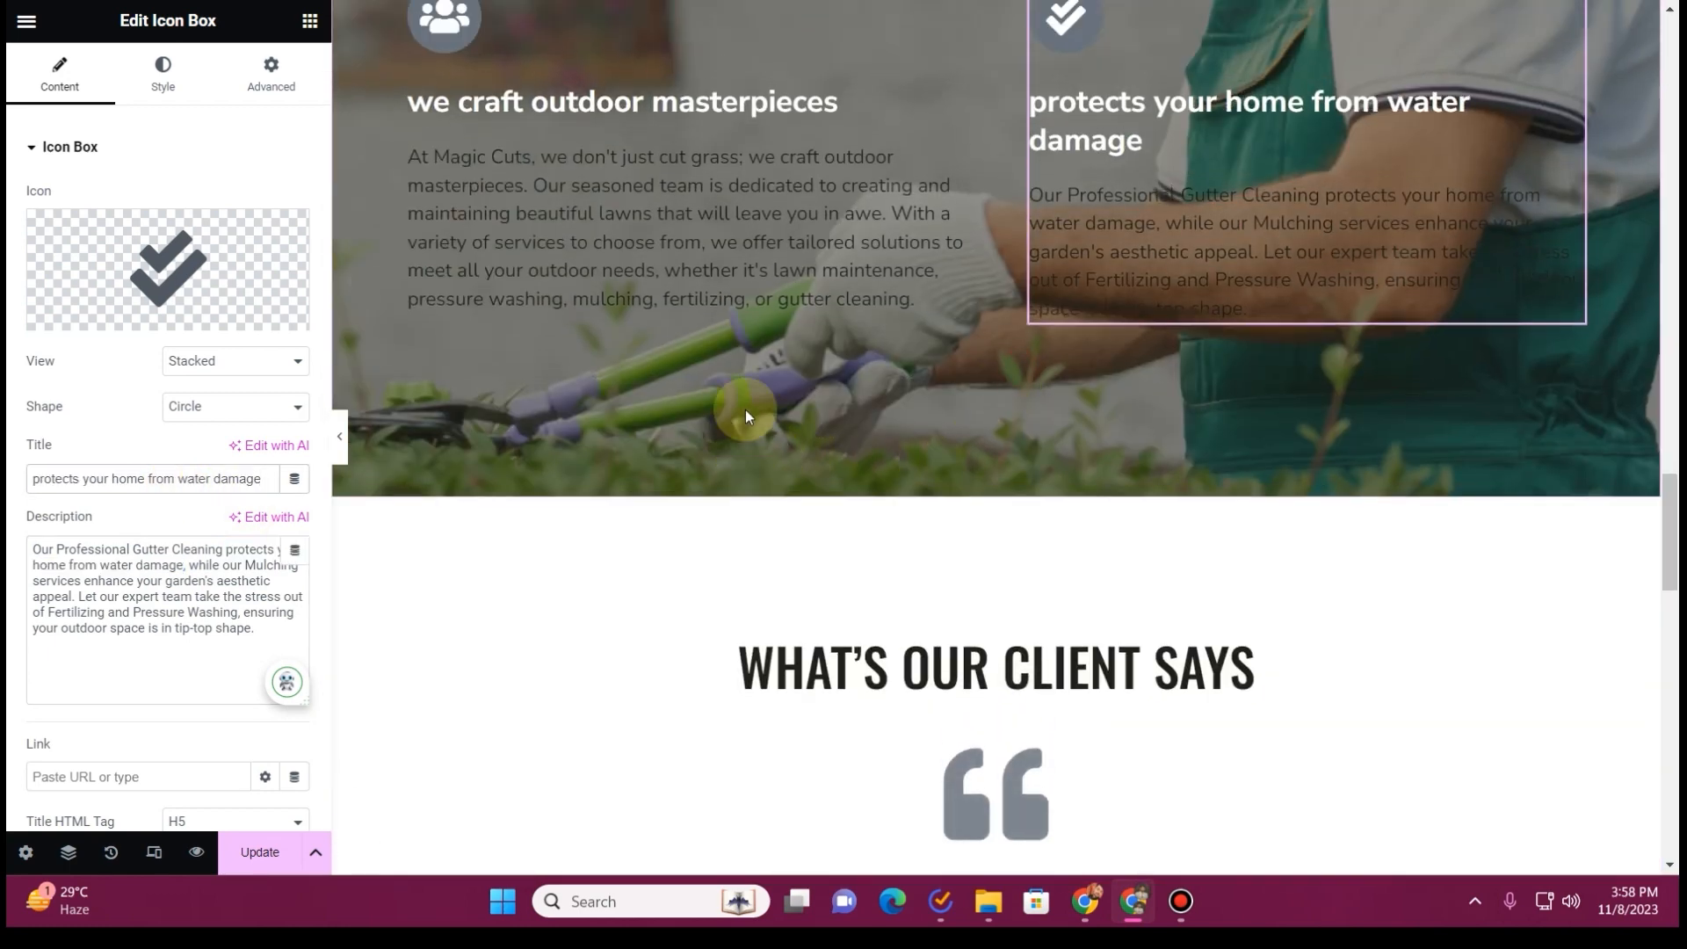
Assign a global color to the first icon box's title and the light global color (#FFFFFF) to its description
left_click(870, 388)
left_click(162, 75)
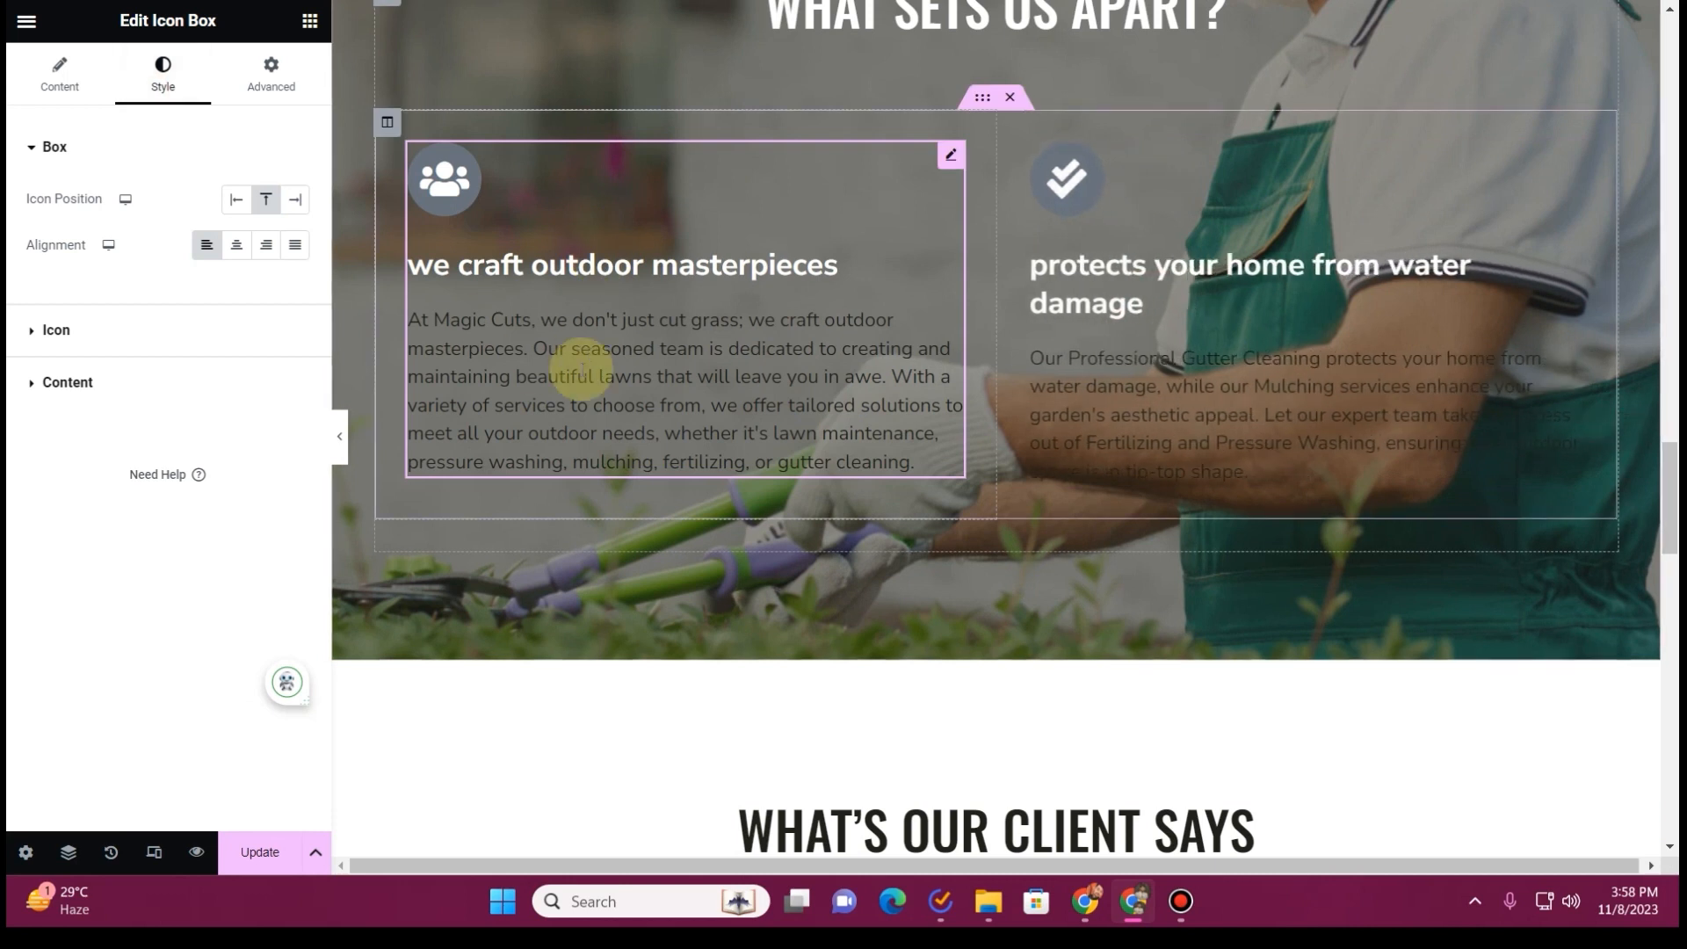
left_click(145, 384)
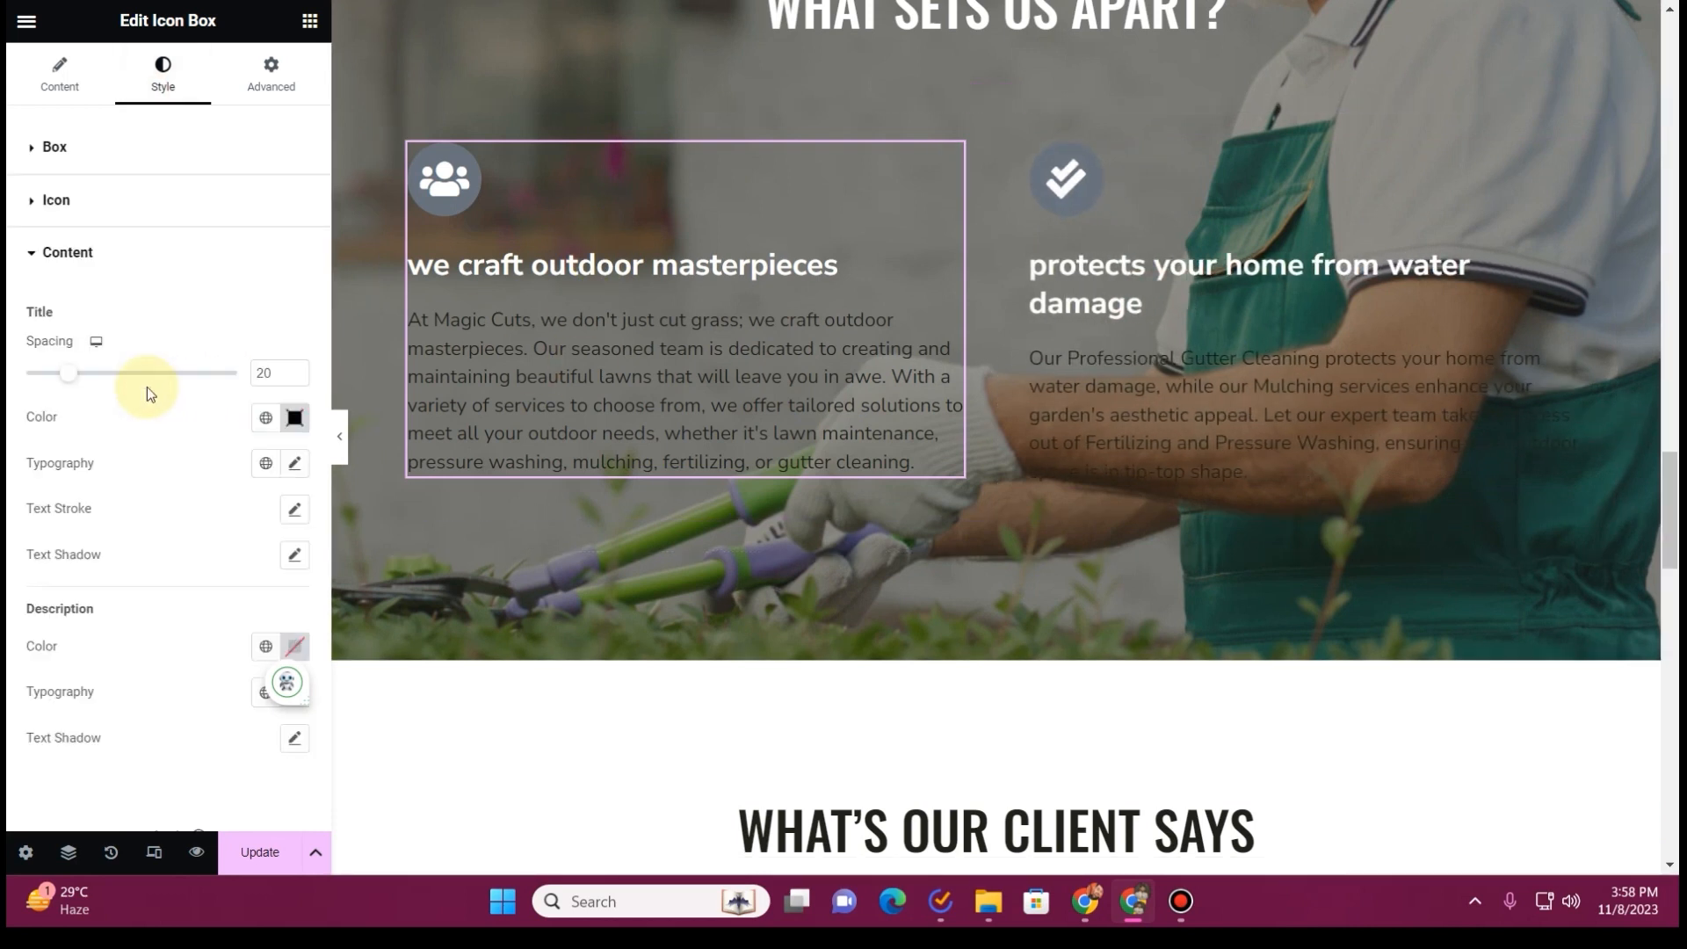
left_click(265, 418)
left_click(175, 624)
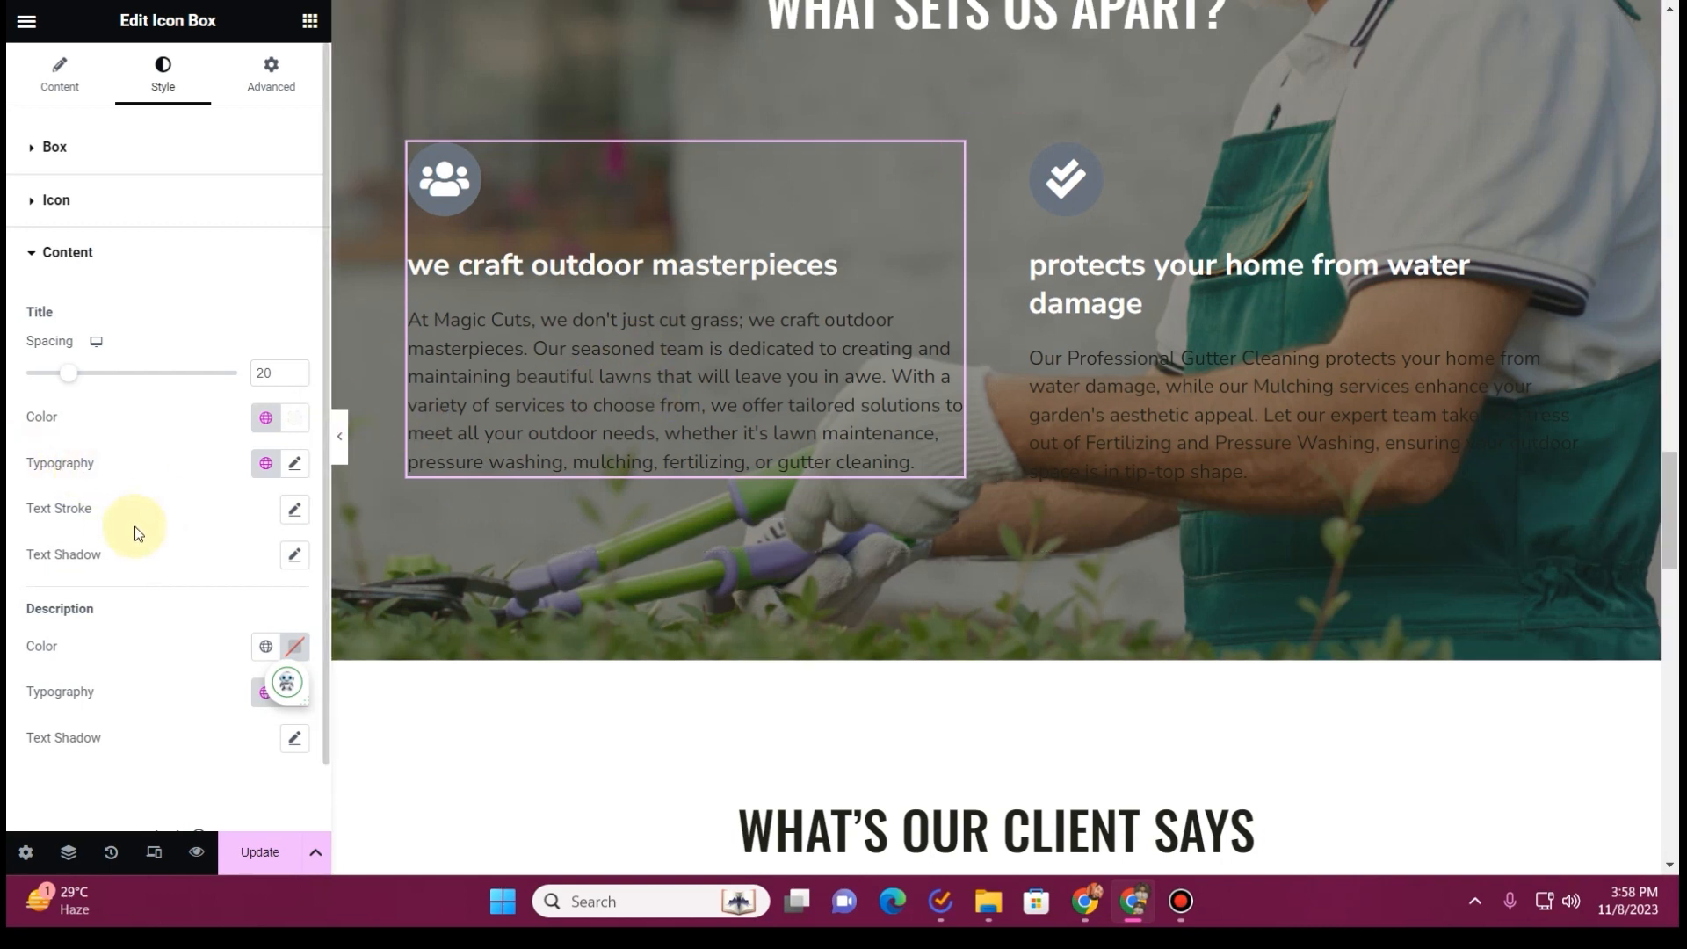
scroll(135, 533, "down", 1)
left_click(265, 575)
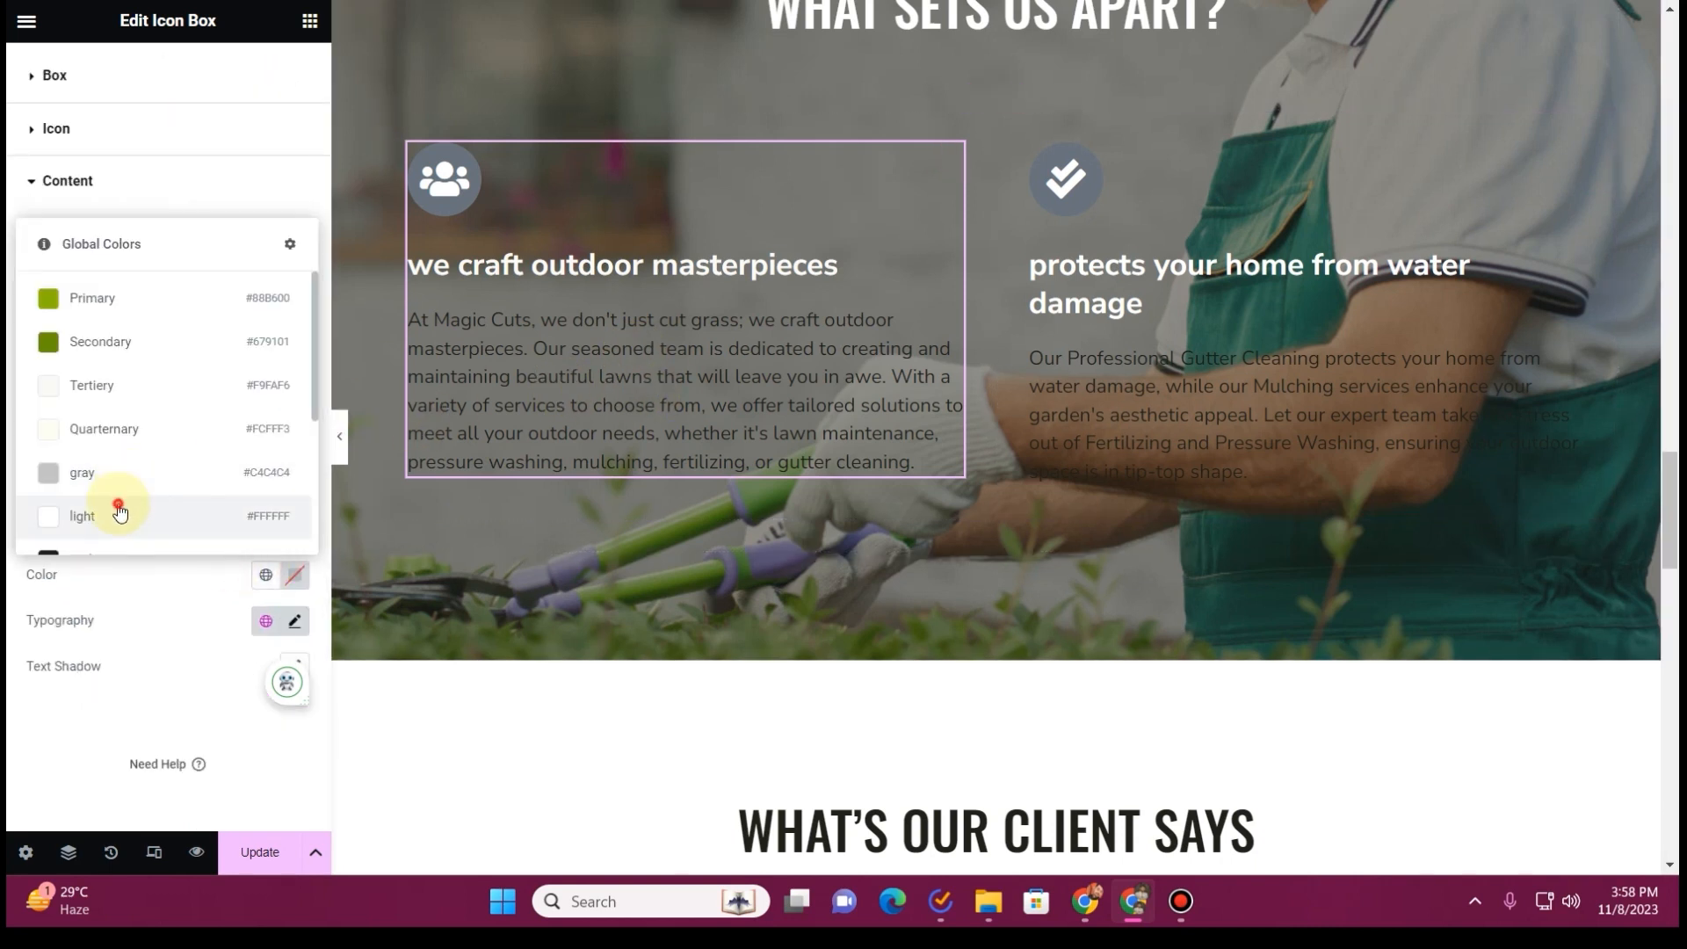
left_click(118, 513)
Copy the first icon box and paste its style onto the "protects your home from water damage" box
right_click(886, 265)
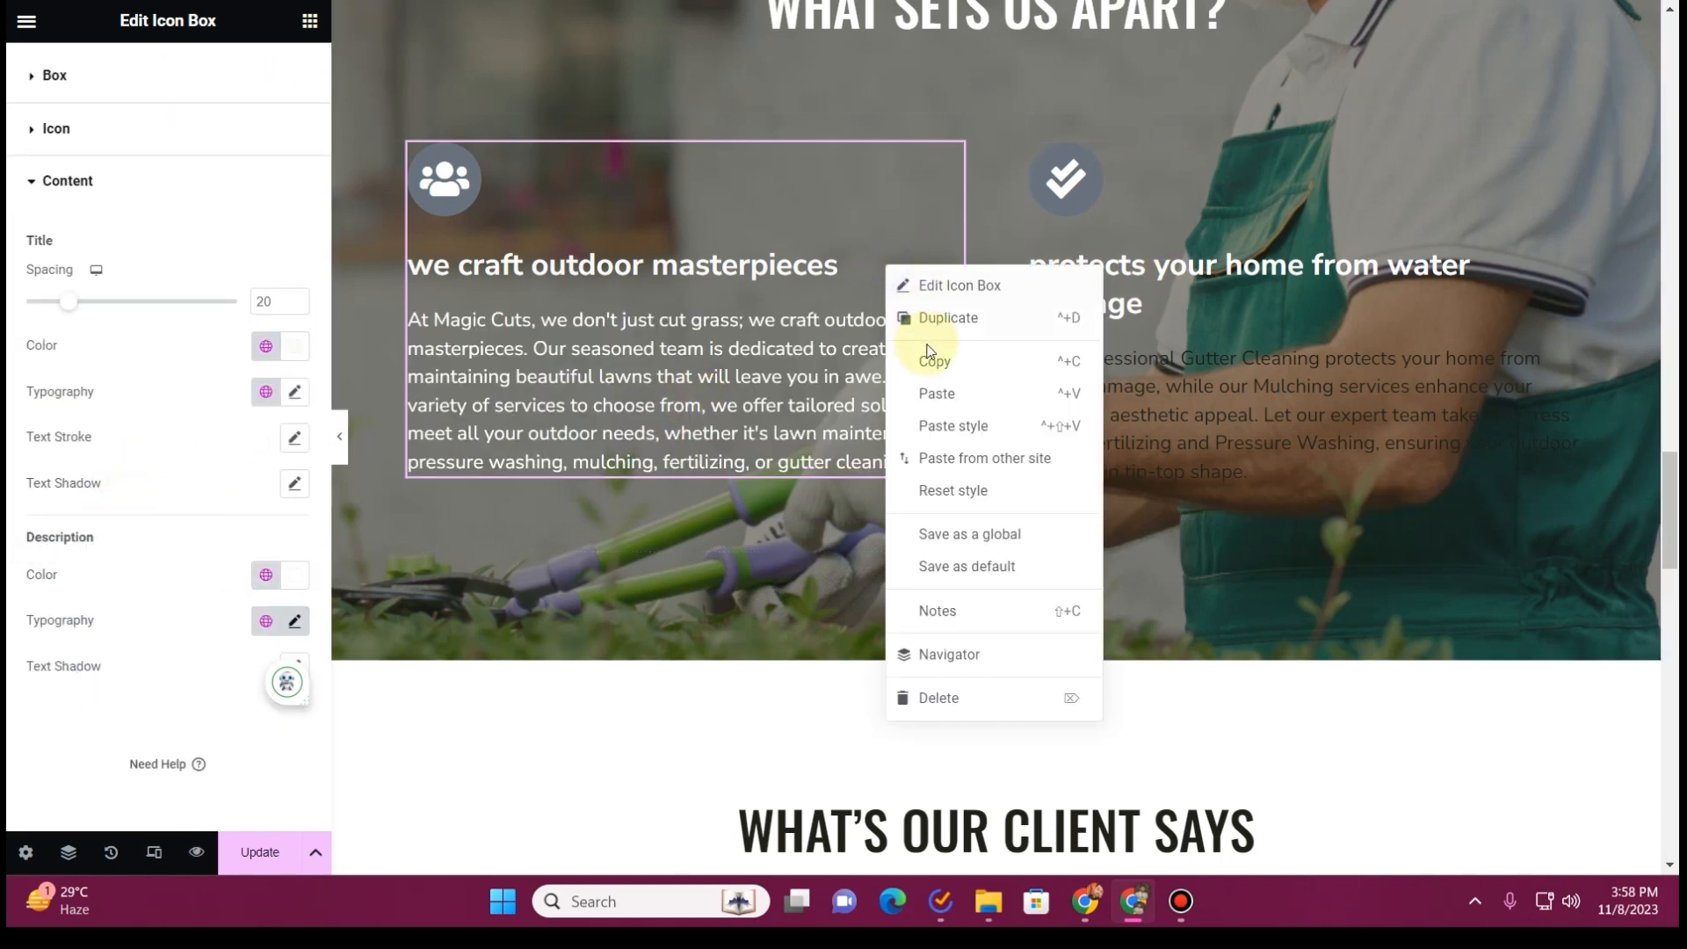
left_click(933, 361)
right_click(1120, 286)
right_click(1188, 304)
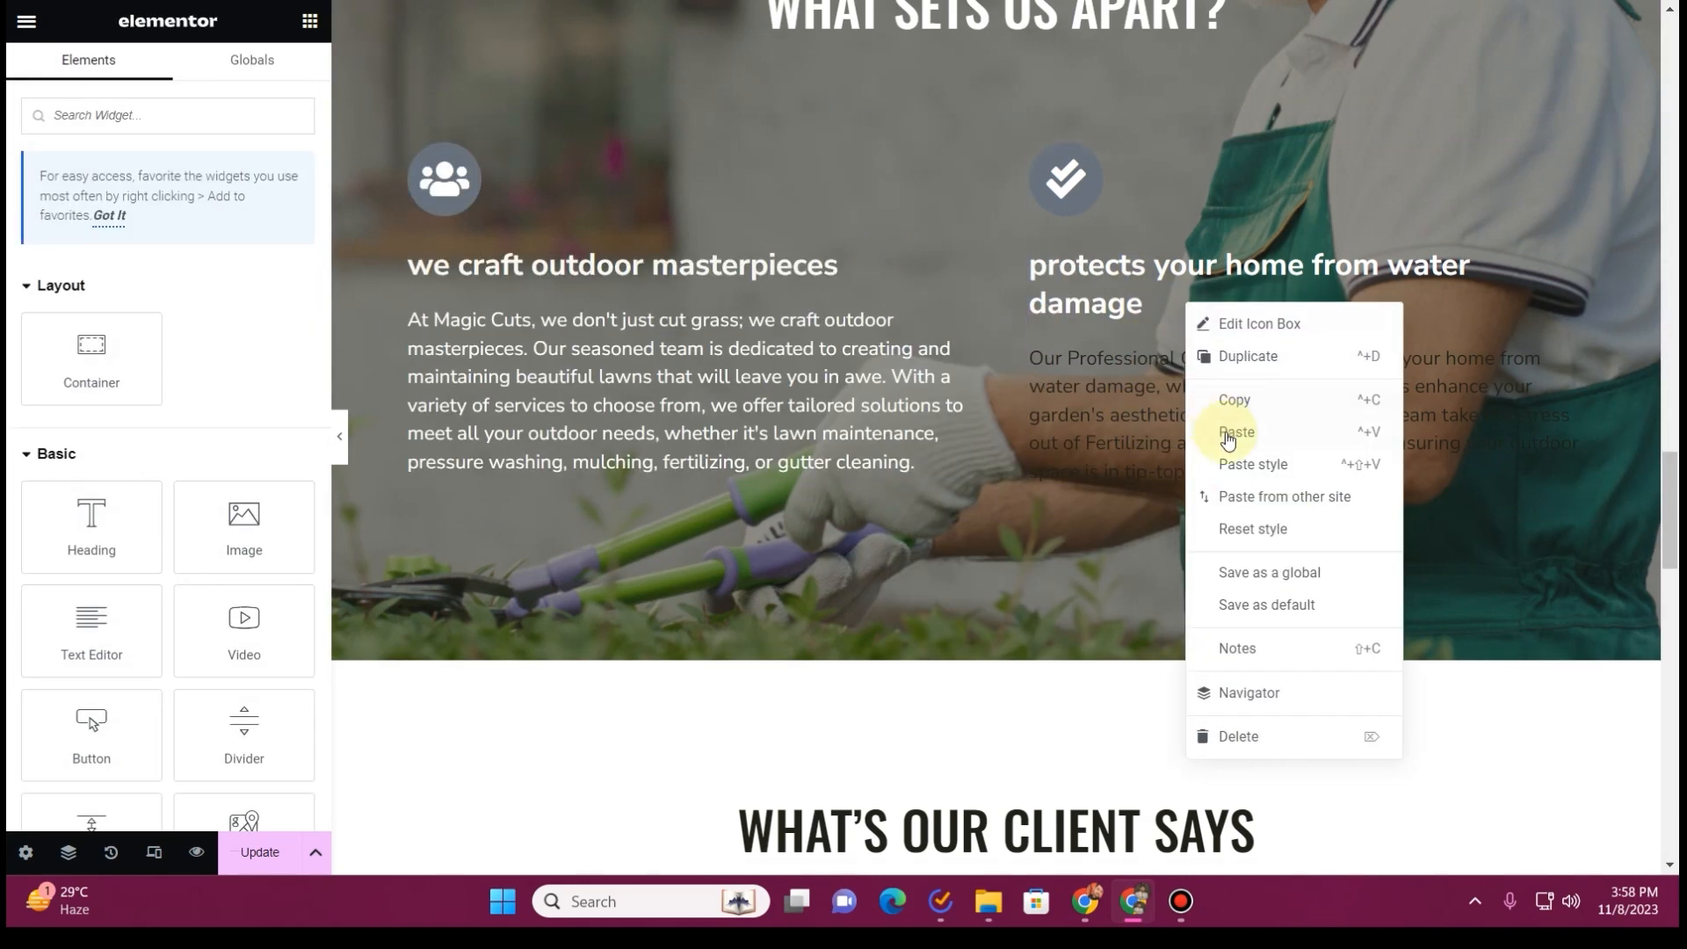
left_click(1231, 465)
Review the testimonial, Garden & Lawn Tips and Our Partnerships sections against the content of the existing Magic Cuts website
scroll(855, 359, "down", 3)
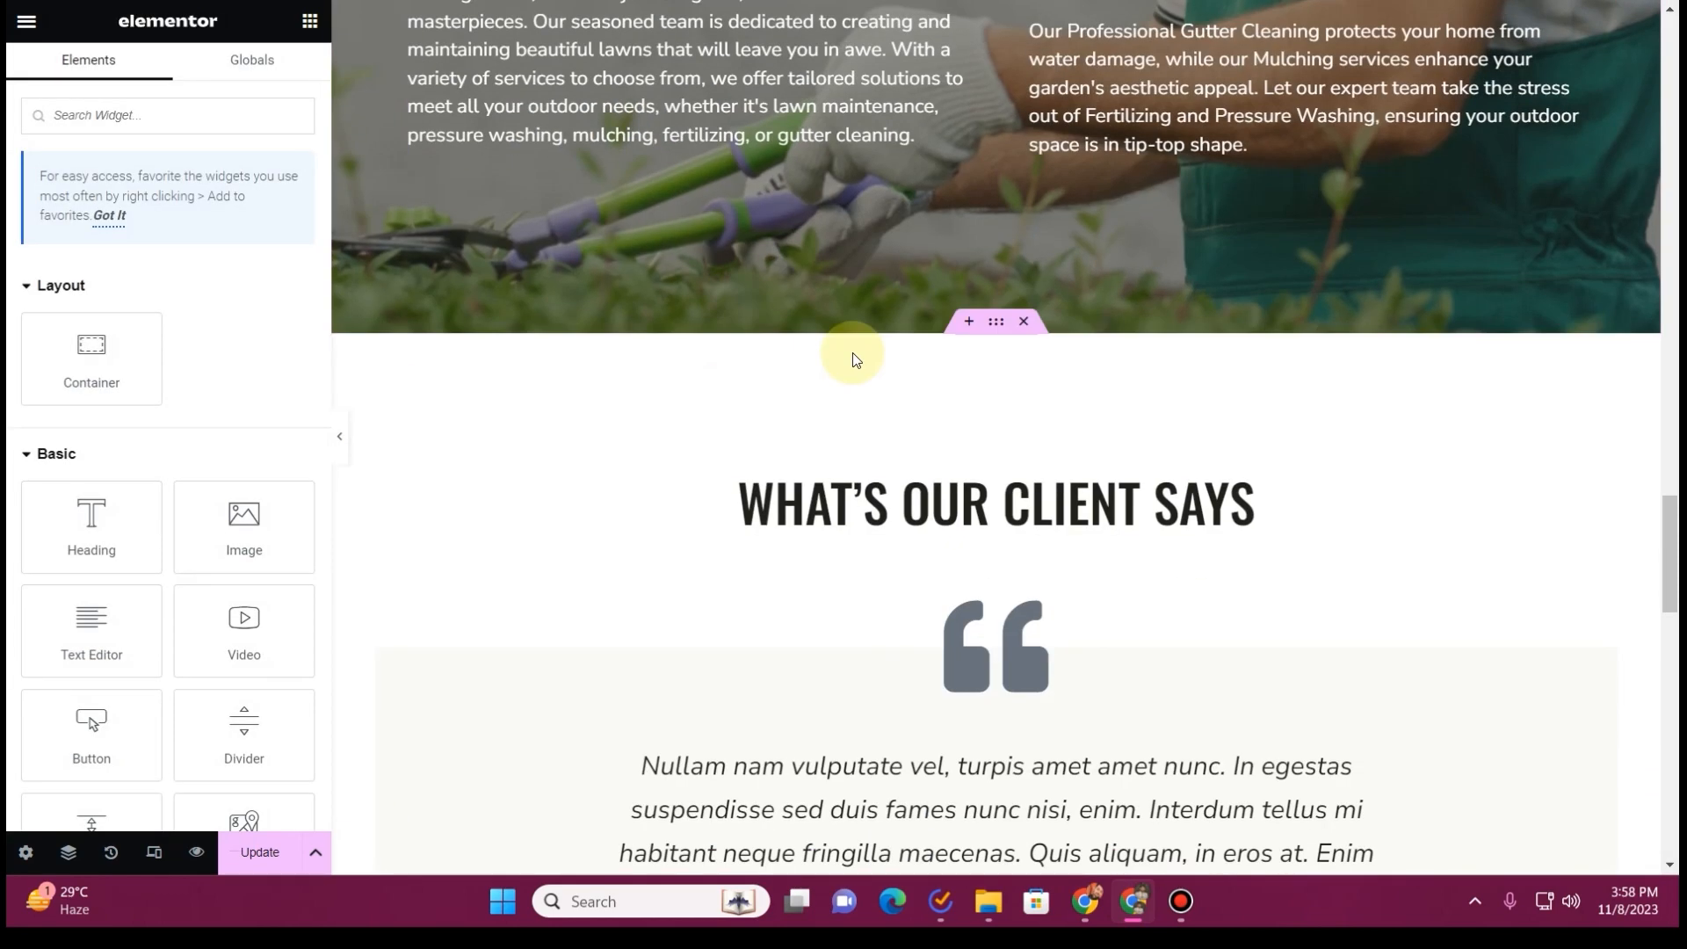
scroll(1025, 351, "down", 6)
scroll(1046, 356, "up", 4)
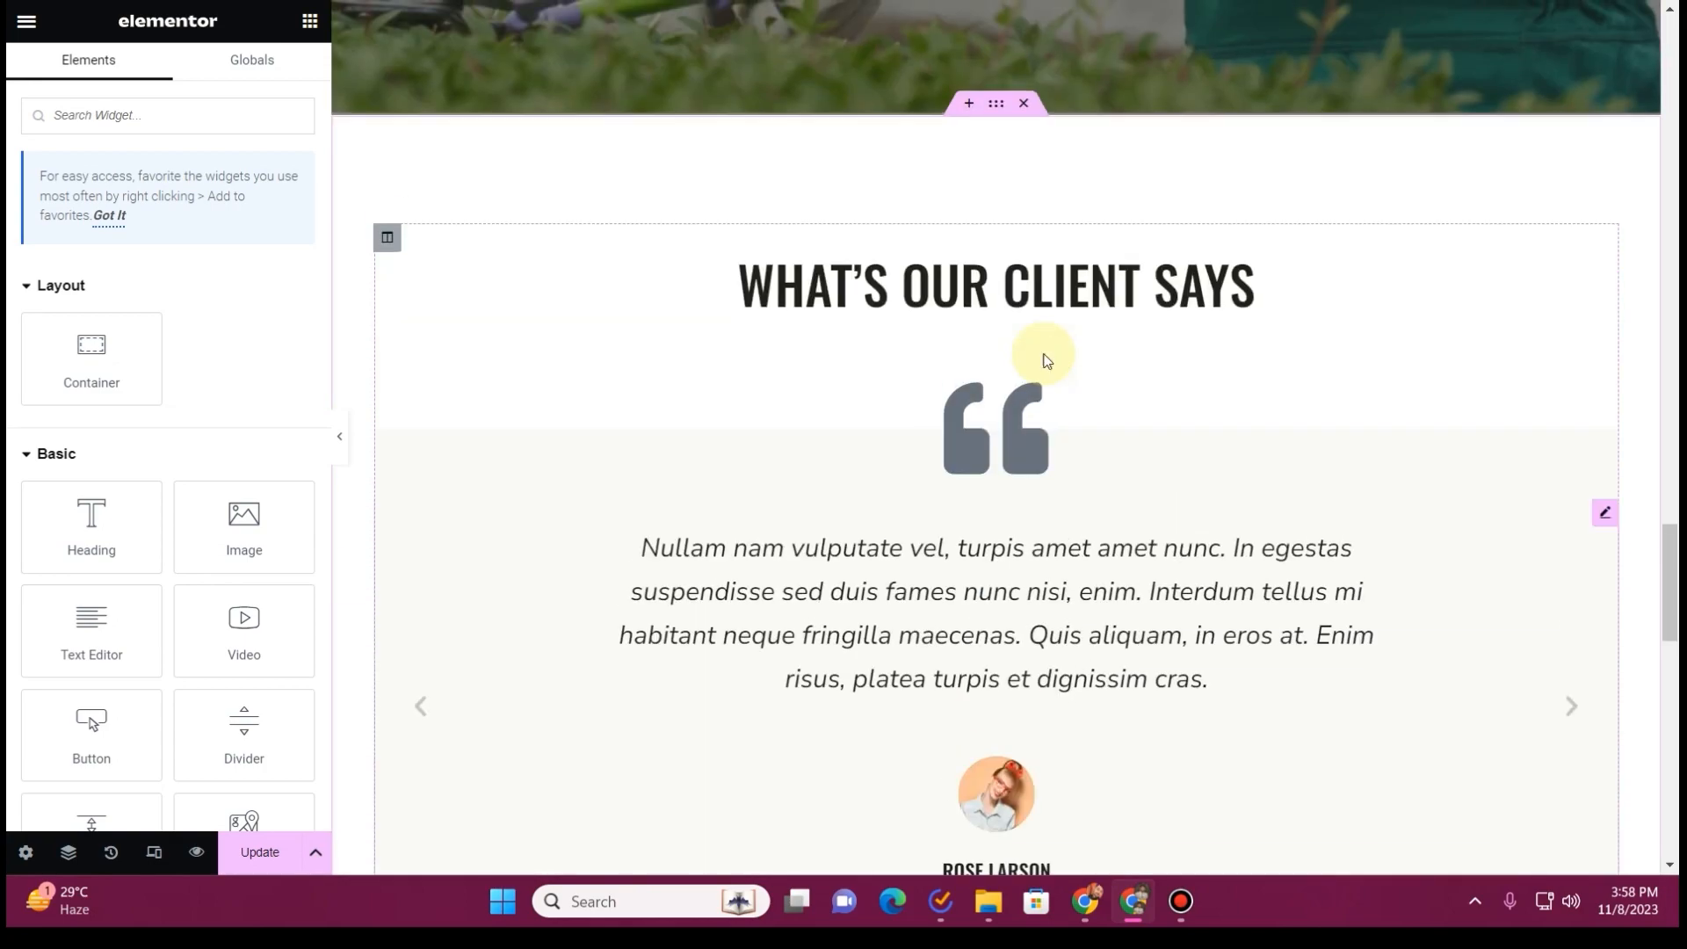
scroll(1045, 352, "down", 3)
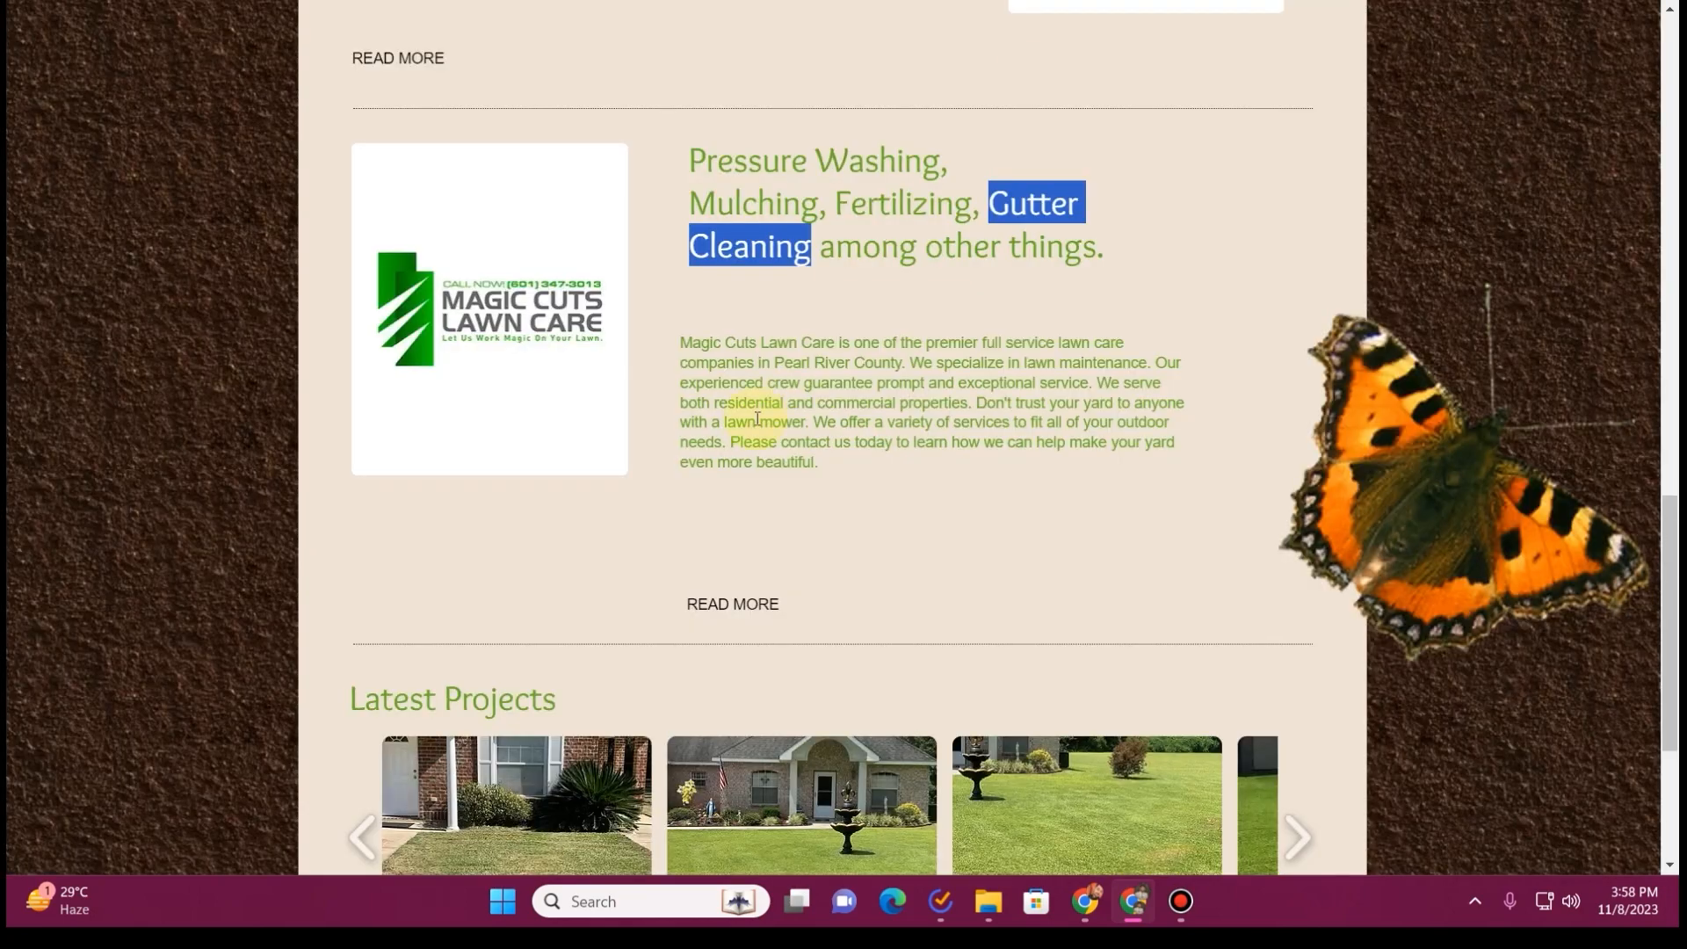
scroll(742, 438, "down", 4)
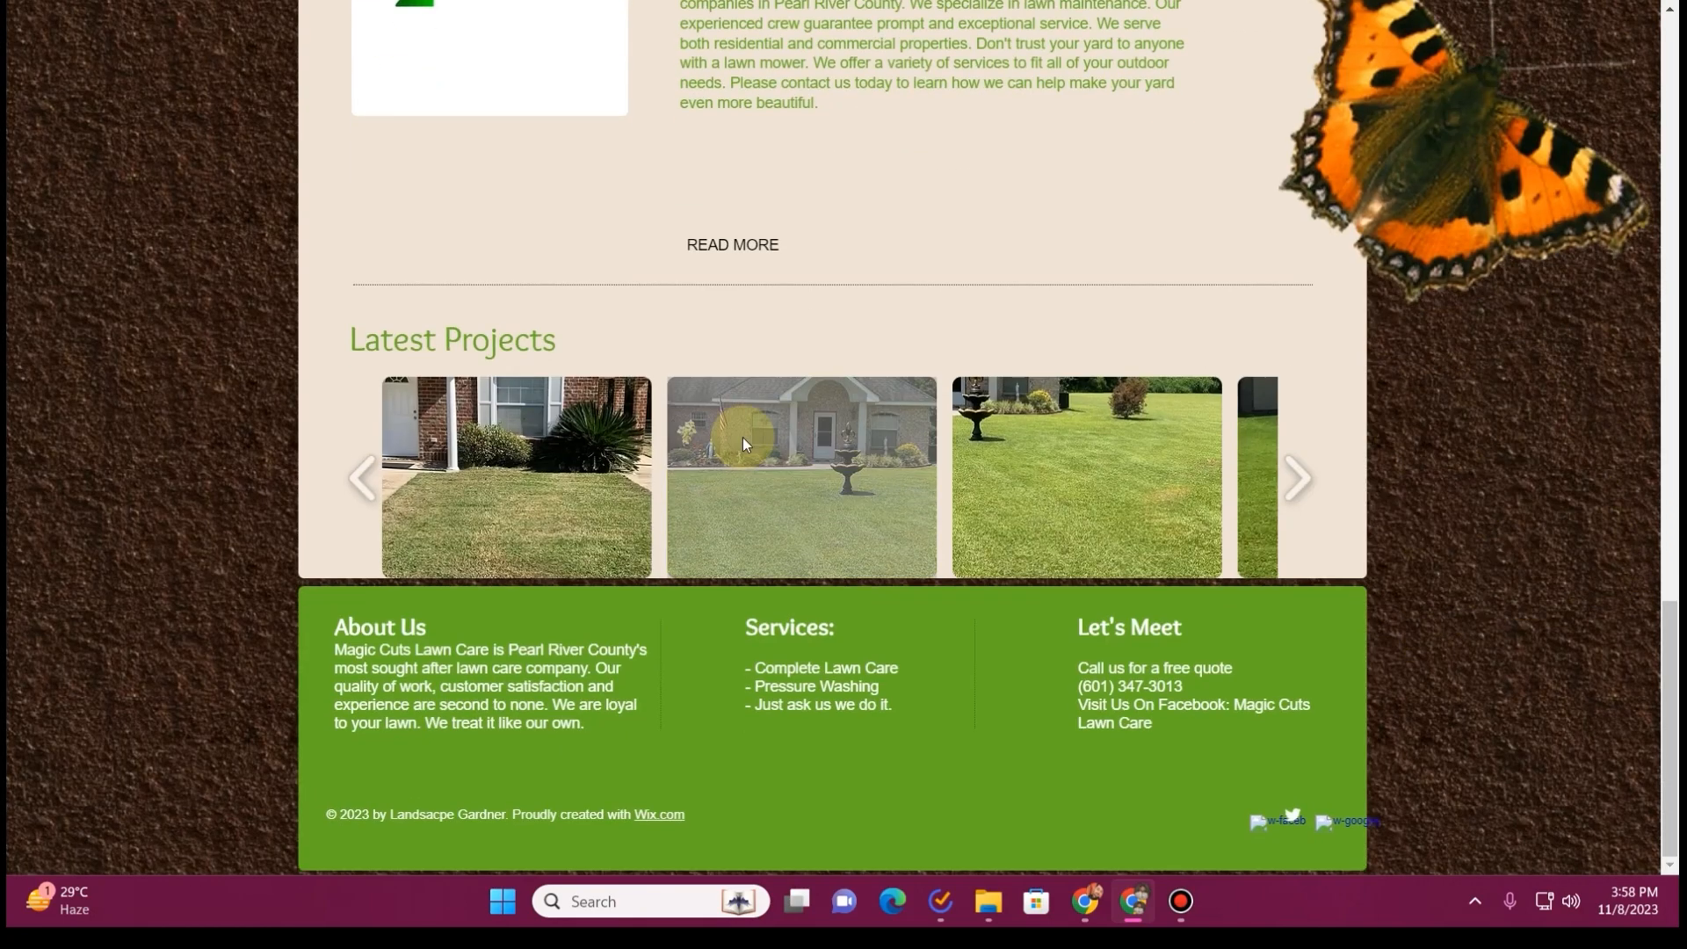
scroll(741, 436, "up", 4)
scroll(742, 437, "up", 5)
scroll(742, 438, "down", 7)
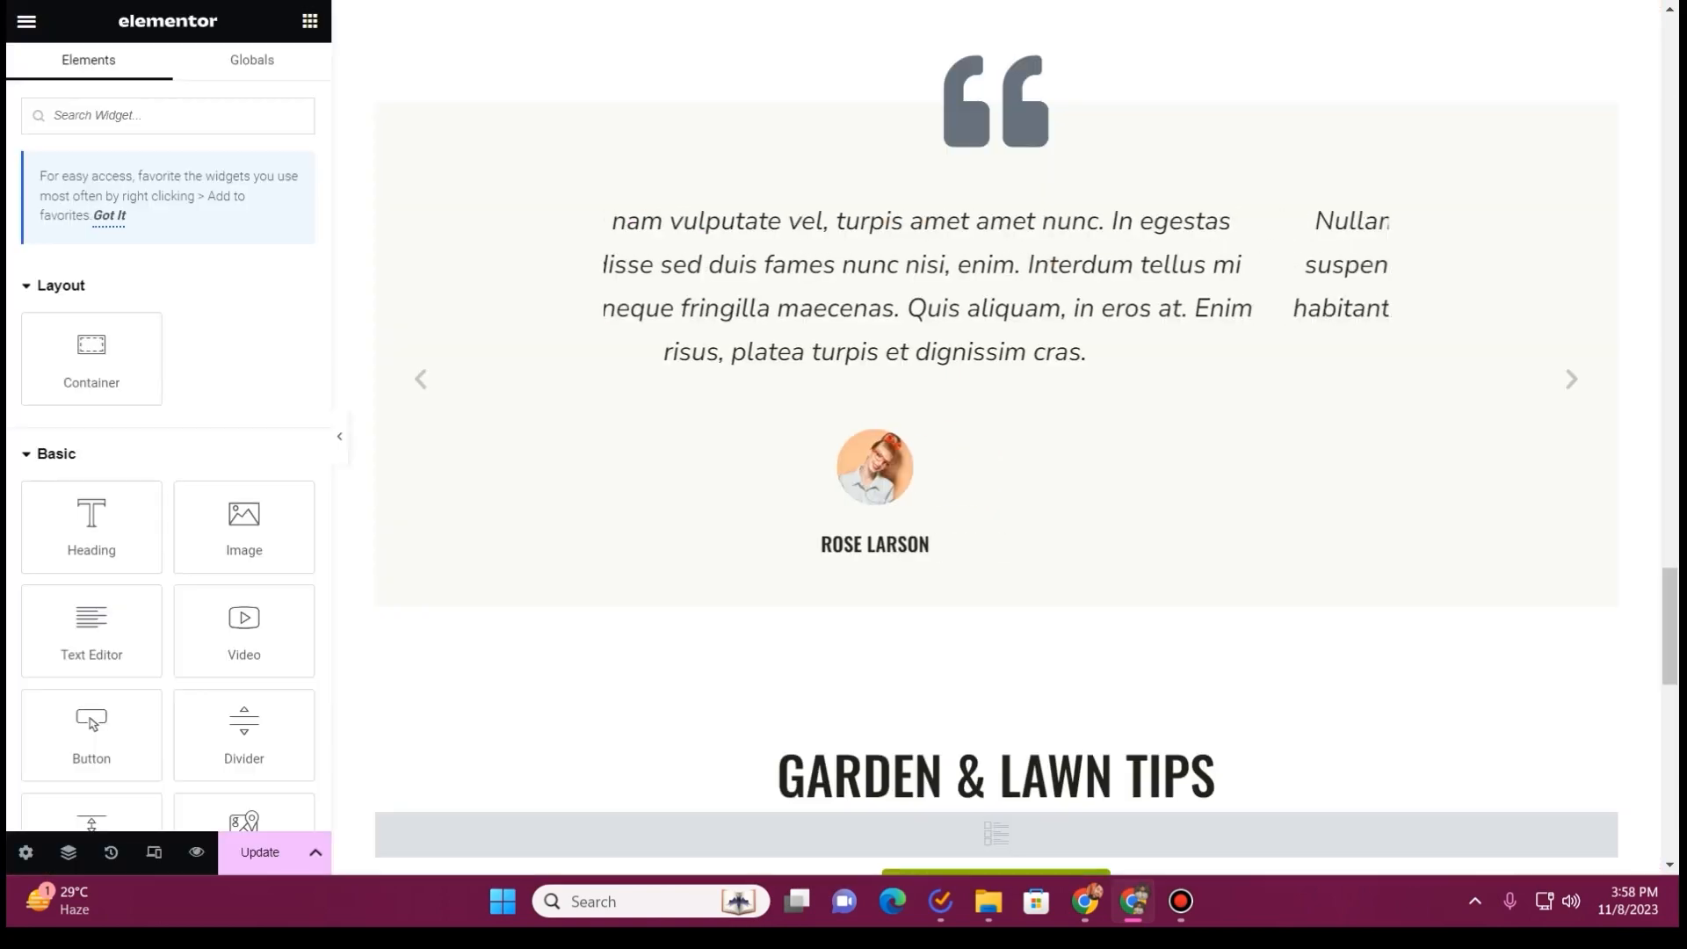
scroll(808, 351, "down", 6)
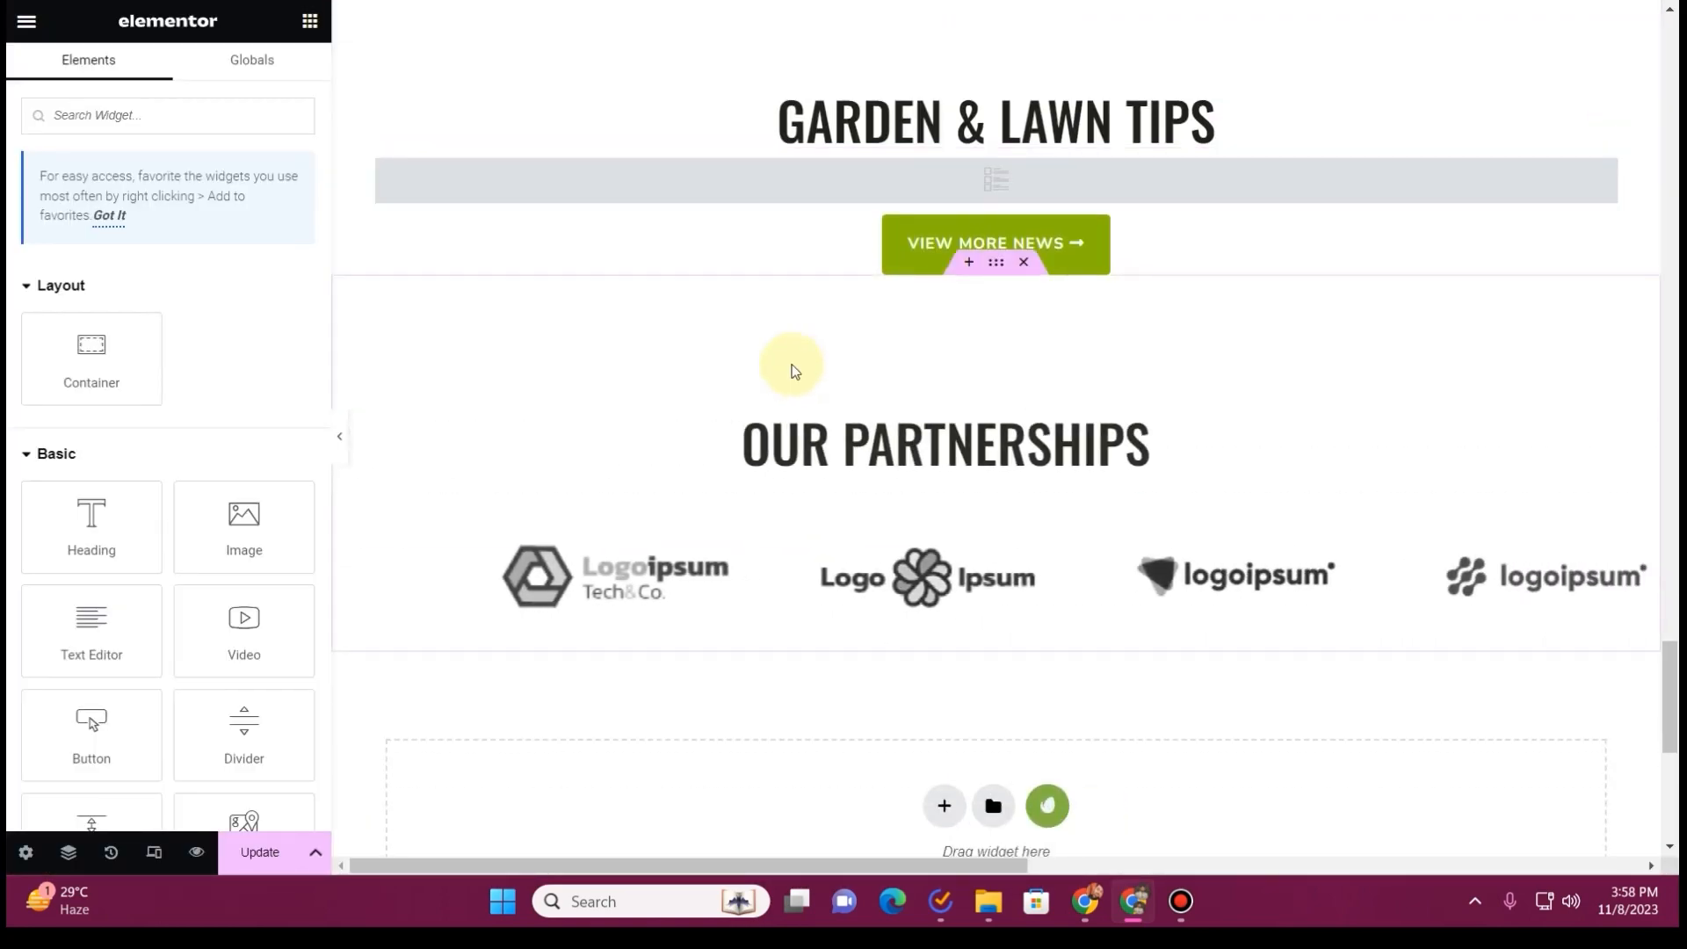
scroll(778, 360, "up", 2)
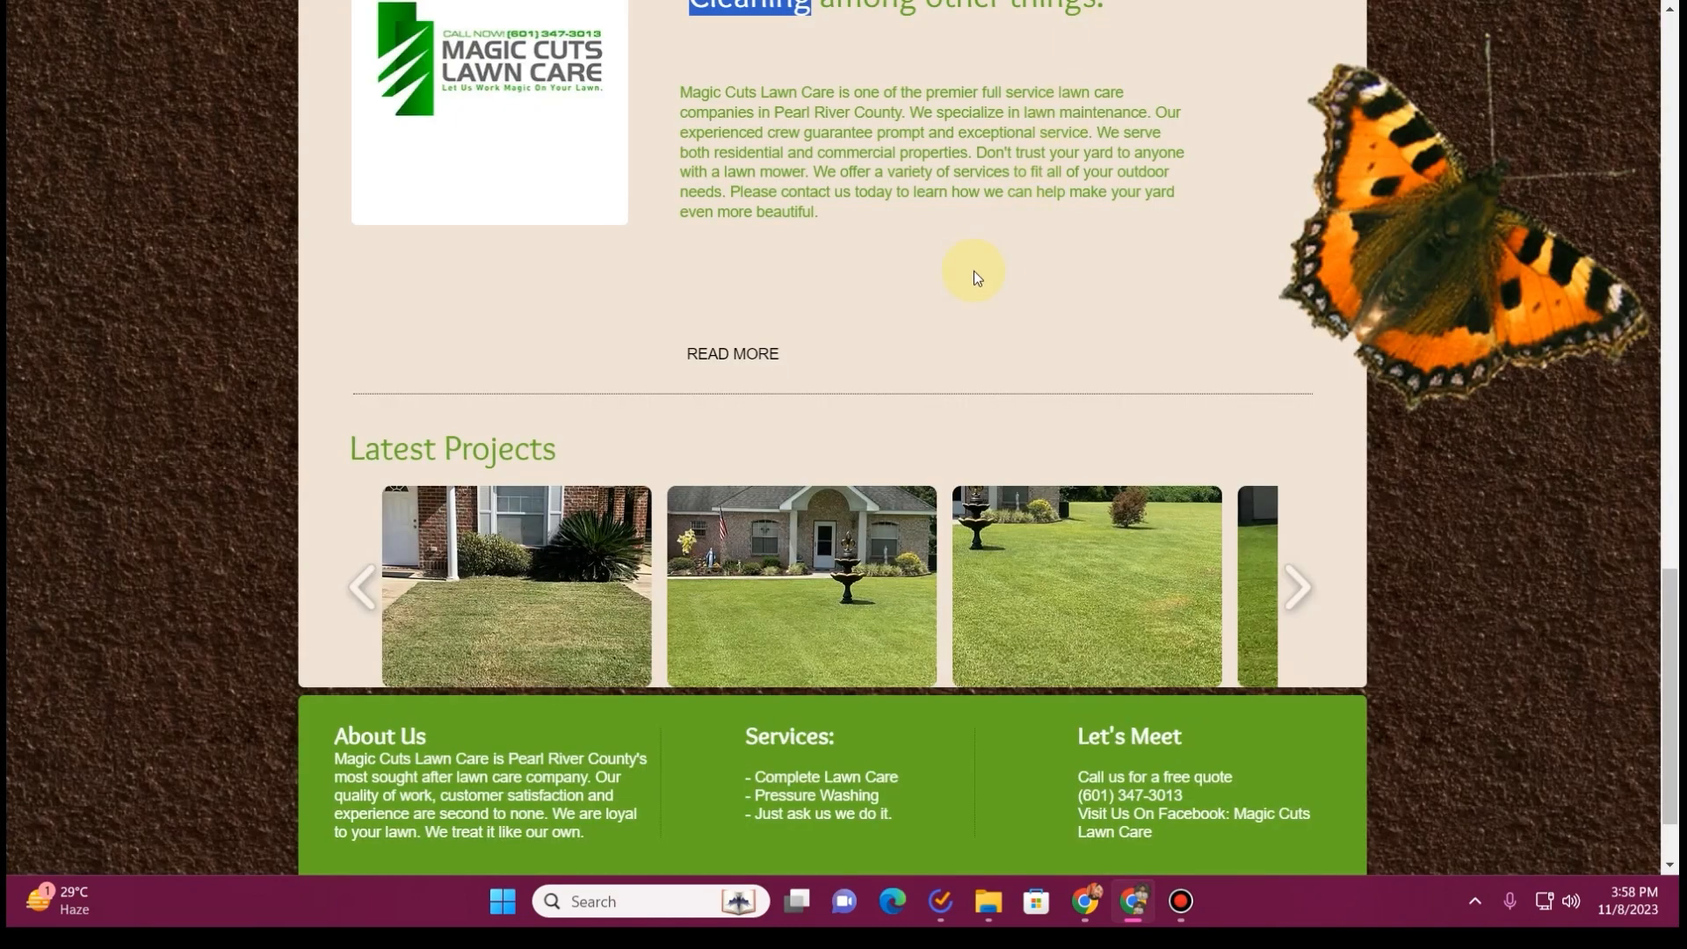
scroll(972, 270, "up", 8)
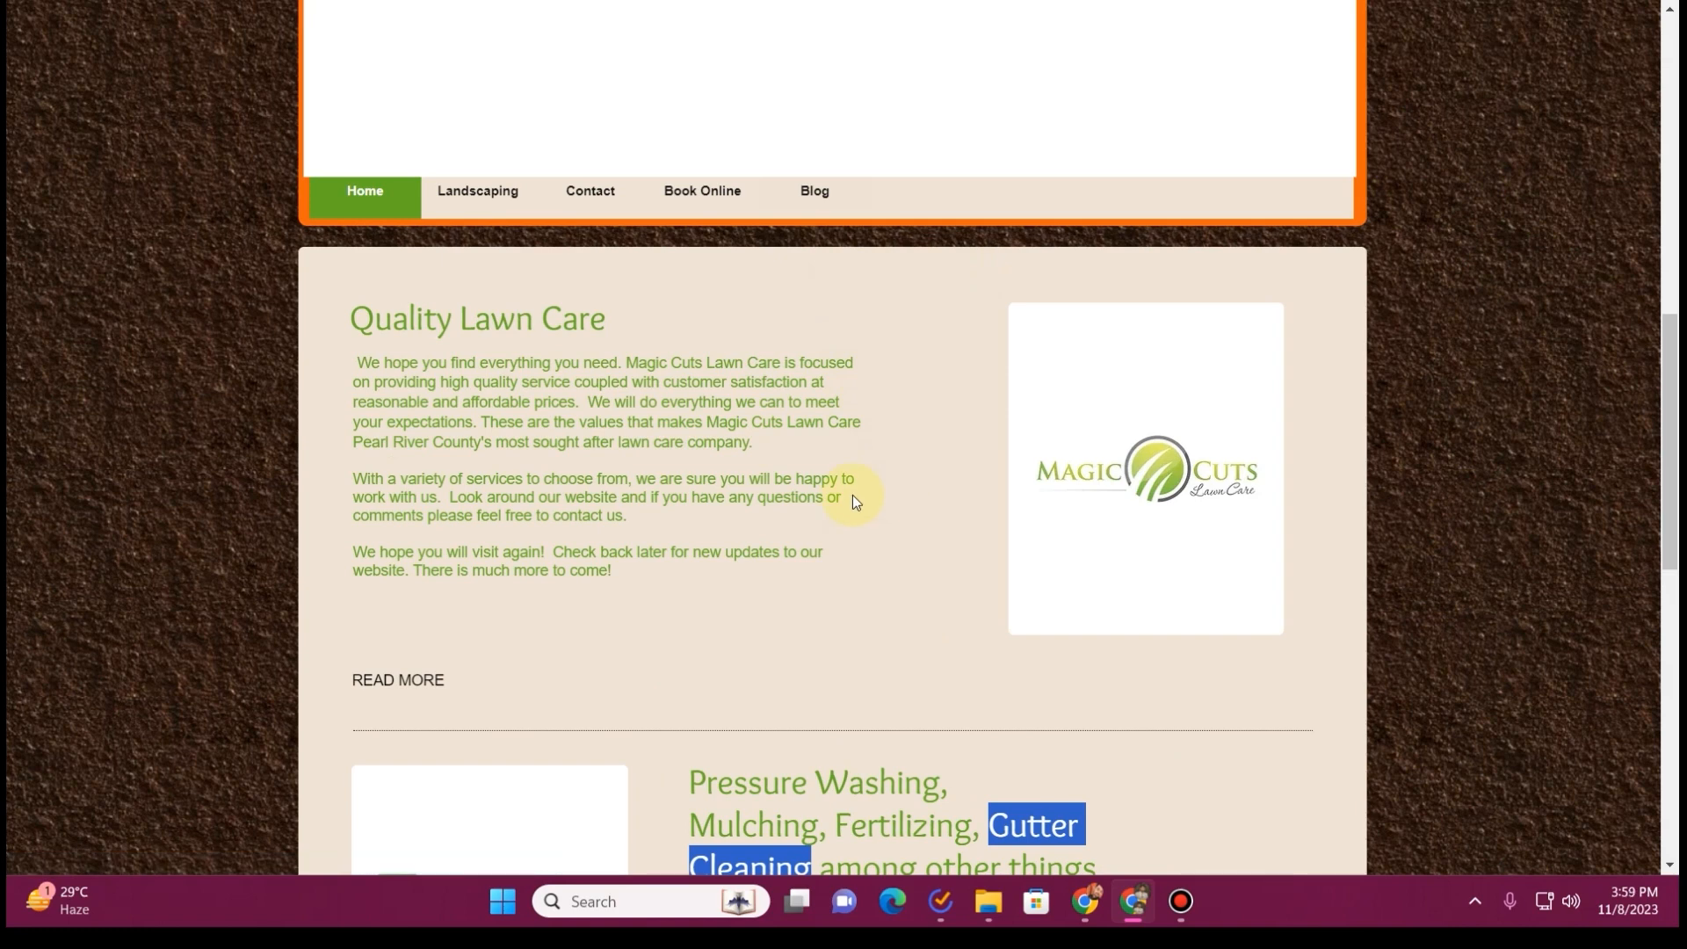
Examine the blog page of the existing Magic Cuts website for posts usable in the Garden & Lawn Tips section
scroll(853, 494, "up", 10)
scroll(793, 508, "down", 10)
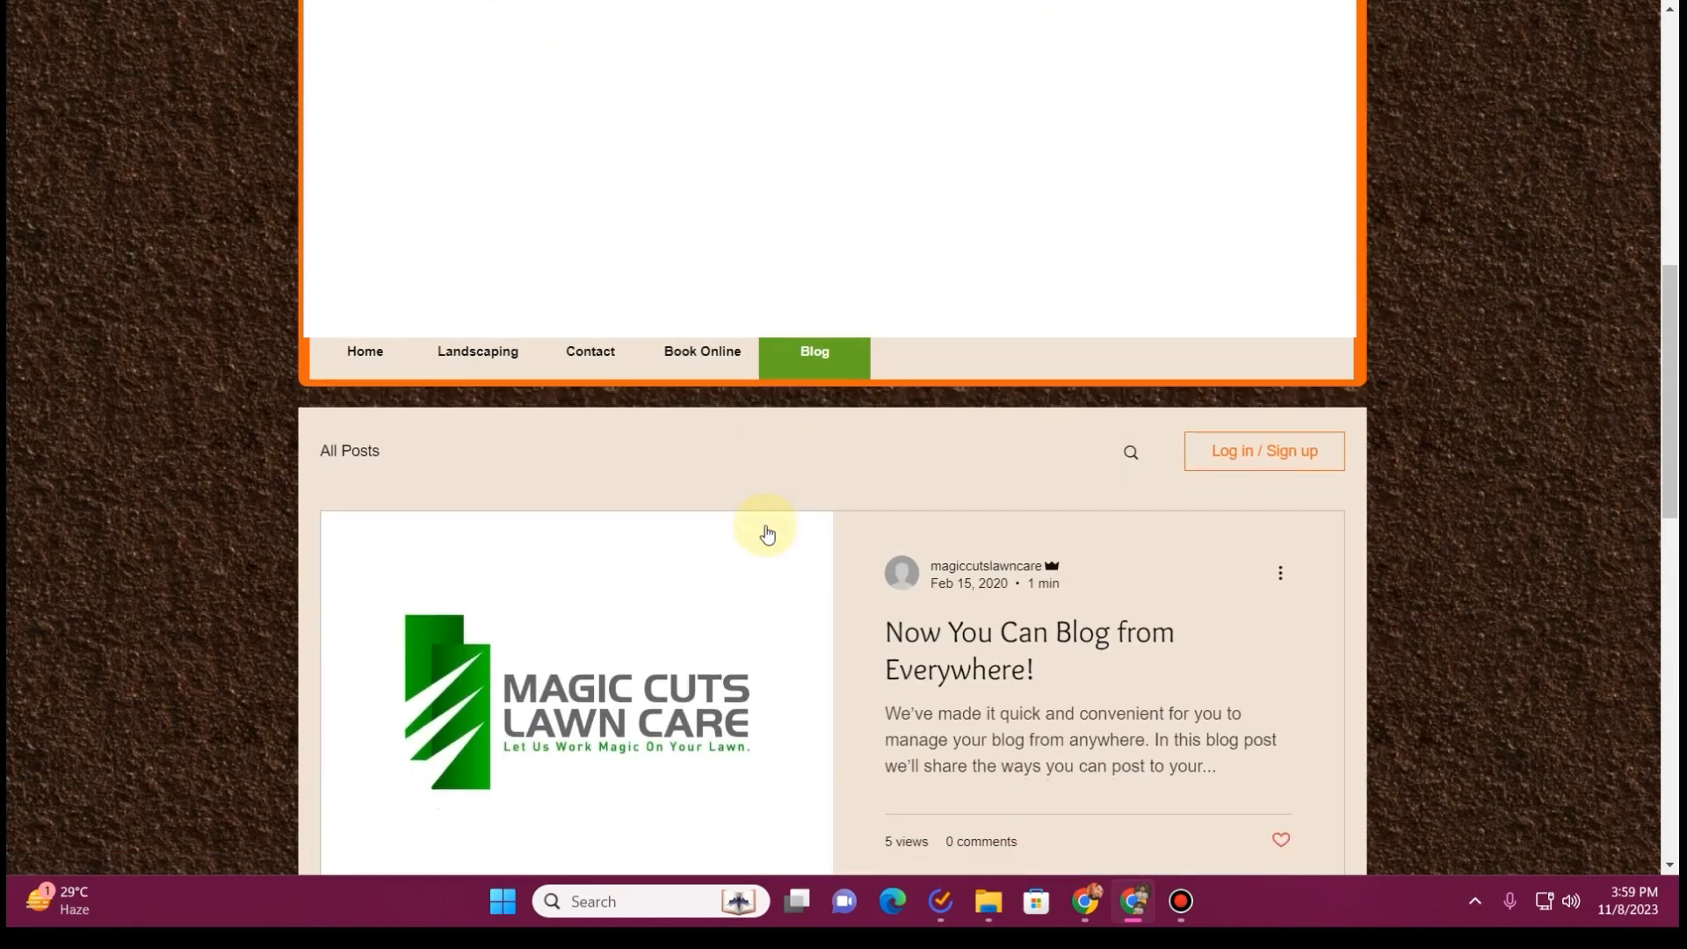
scroll(987, 496, "down", 1)
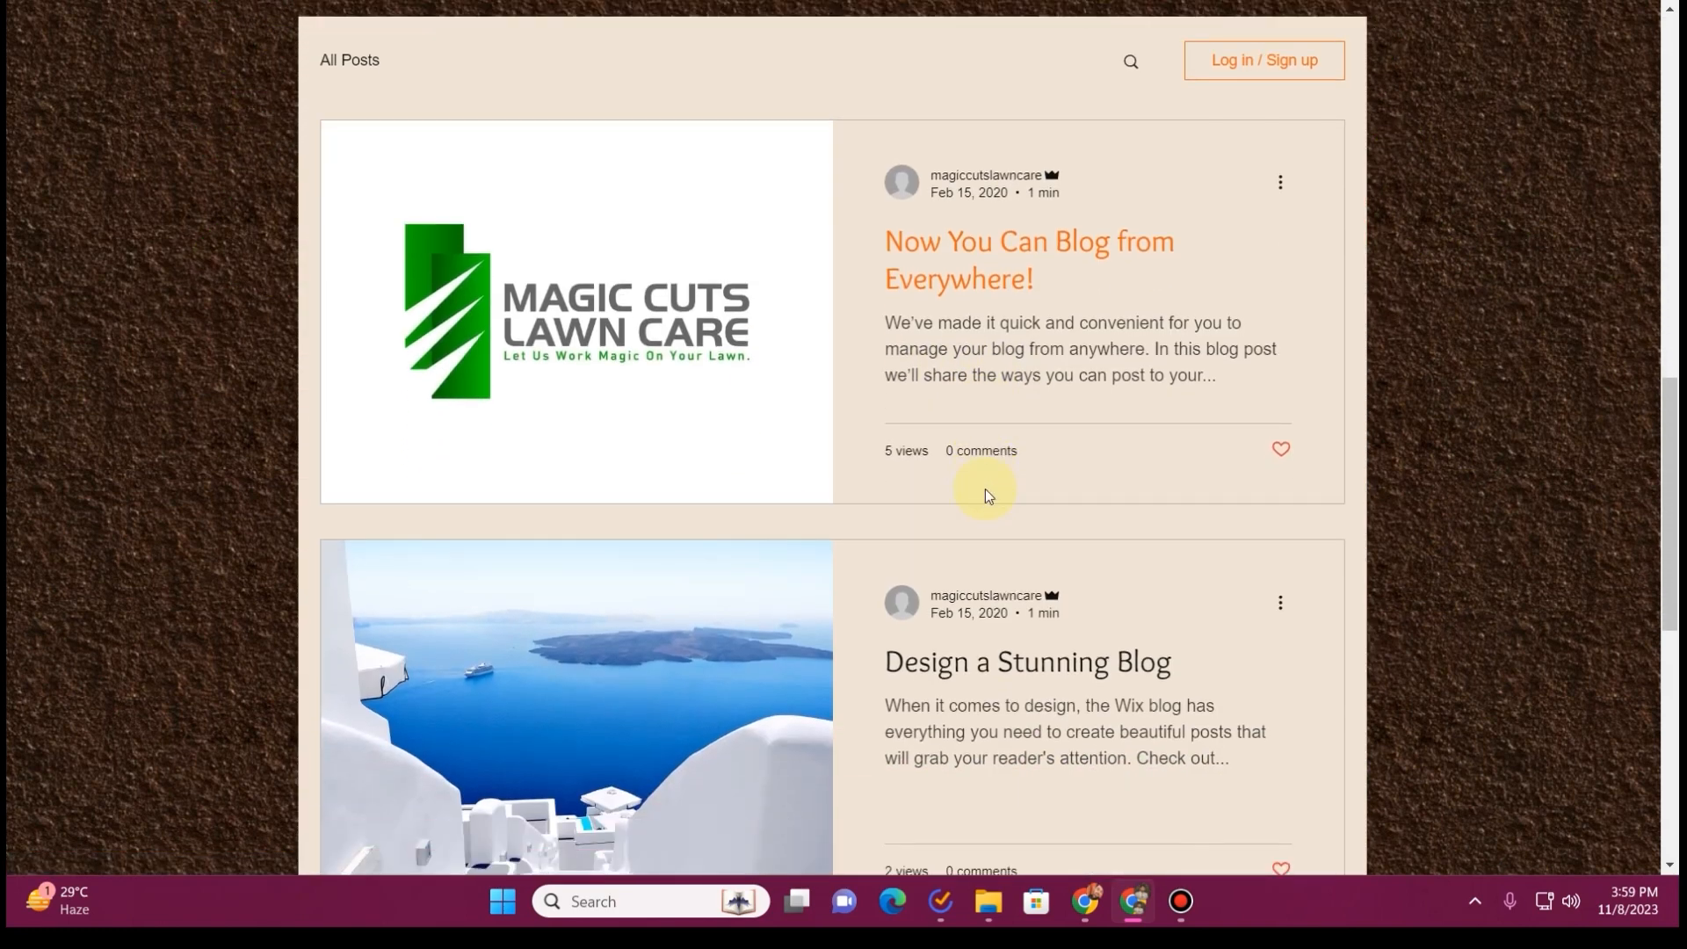
scroll(984, 488, "down", 2)
scroll(985, 489, "up", 1)
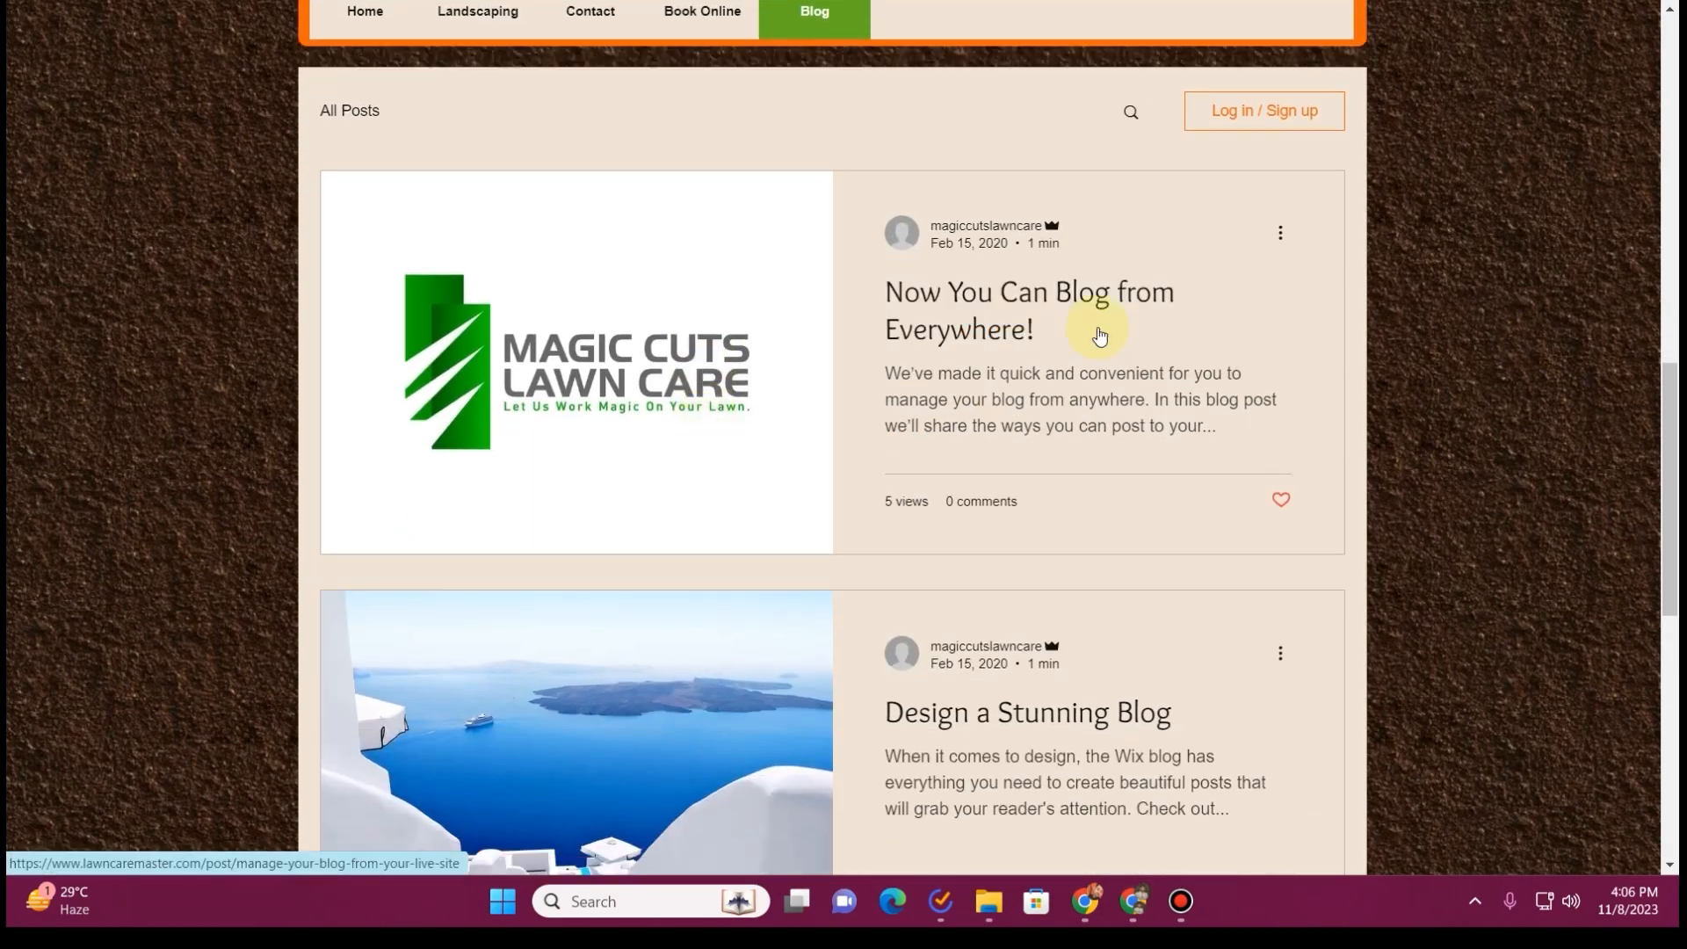
scroll(958, 358, "down", 8)
scroll(958, 361, "up", 5)
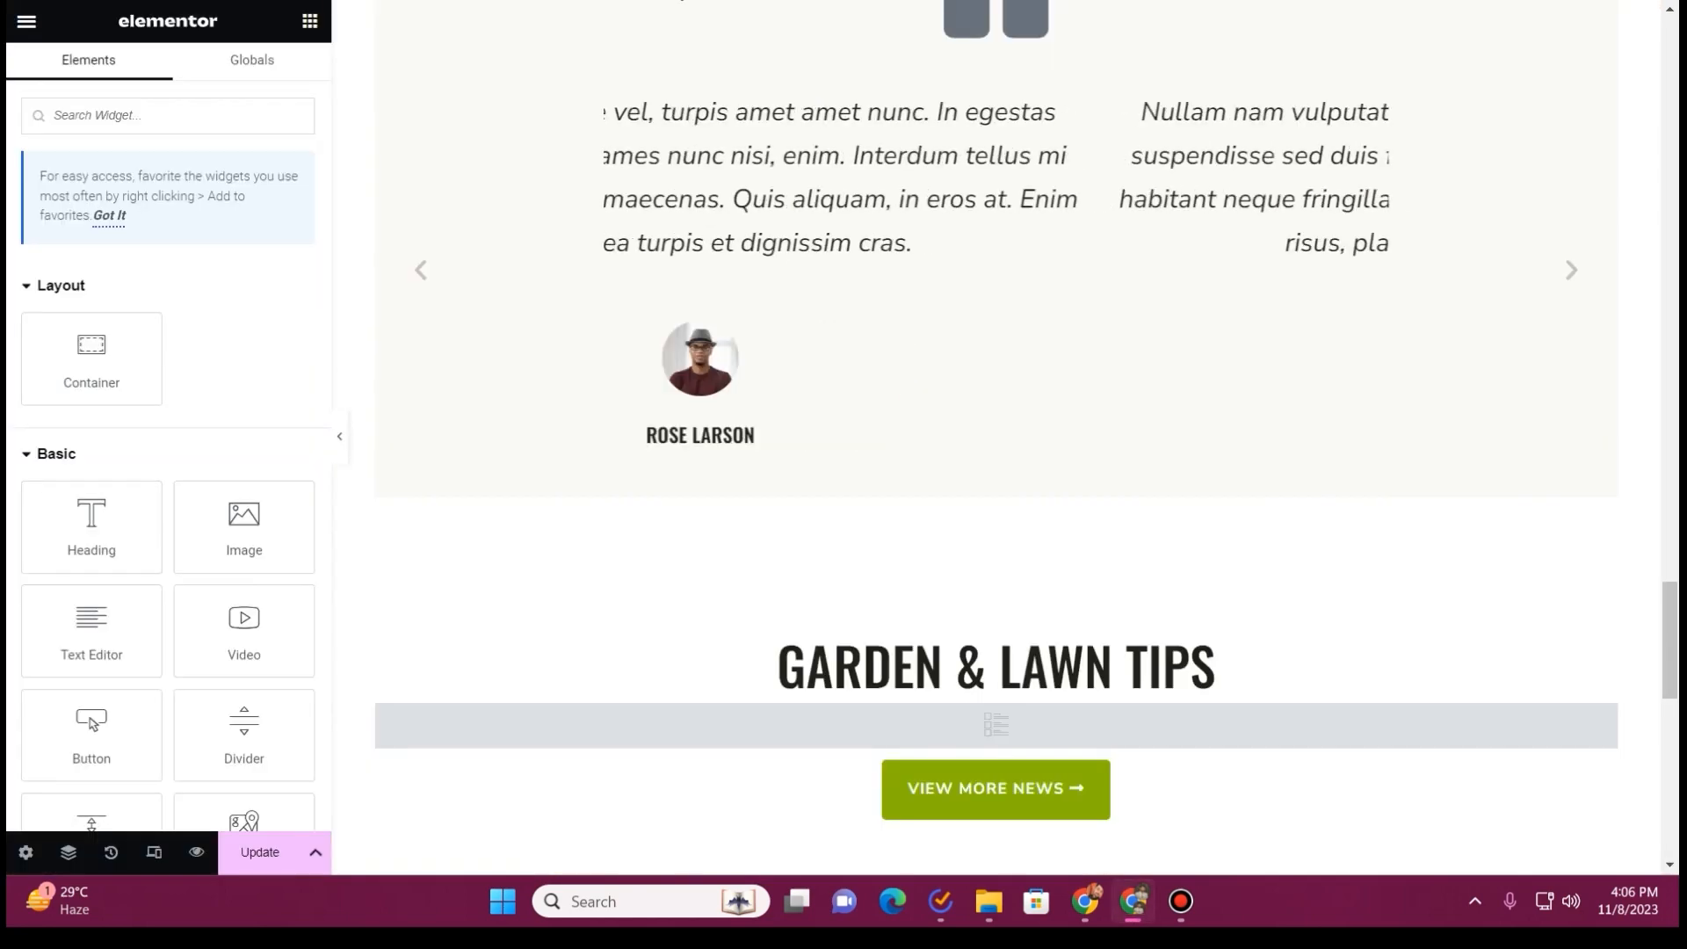
Delete the Garden & Lawn Tips section and the Our Partnerships section from the Home page
scroll(889, 539, "down", 4)
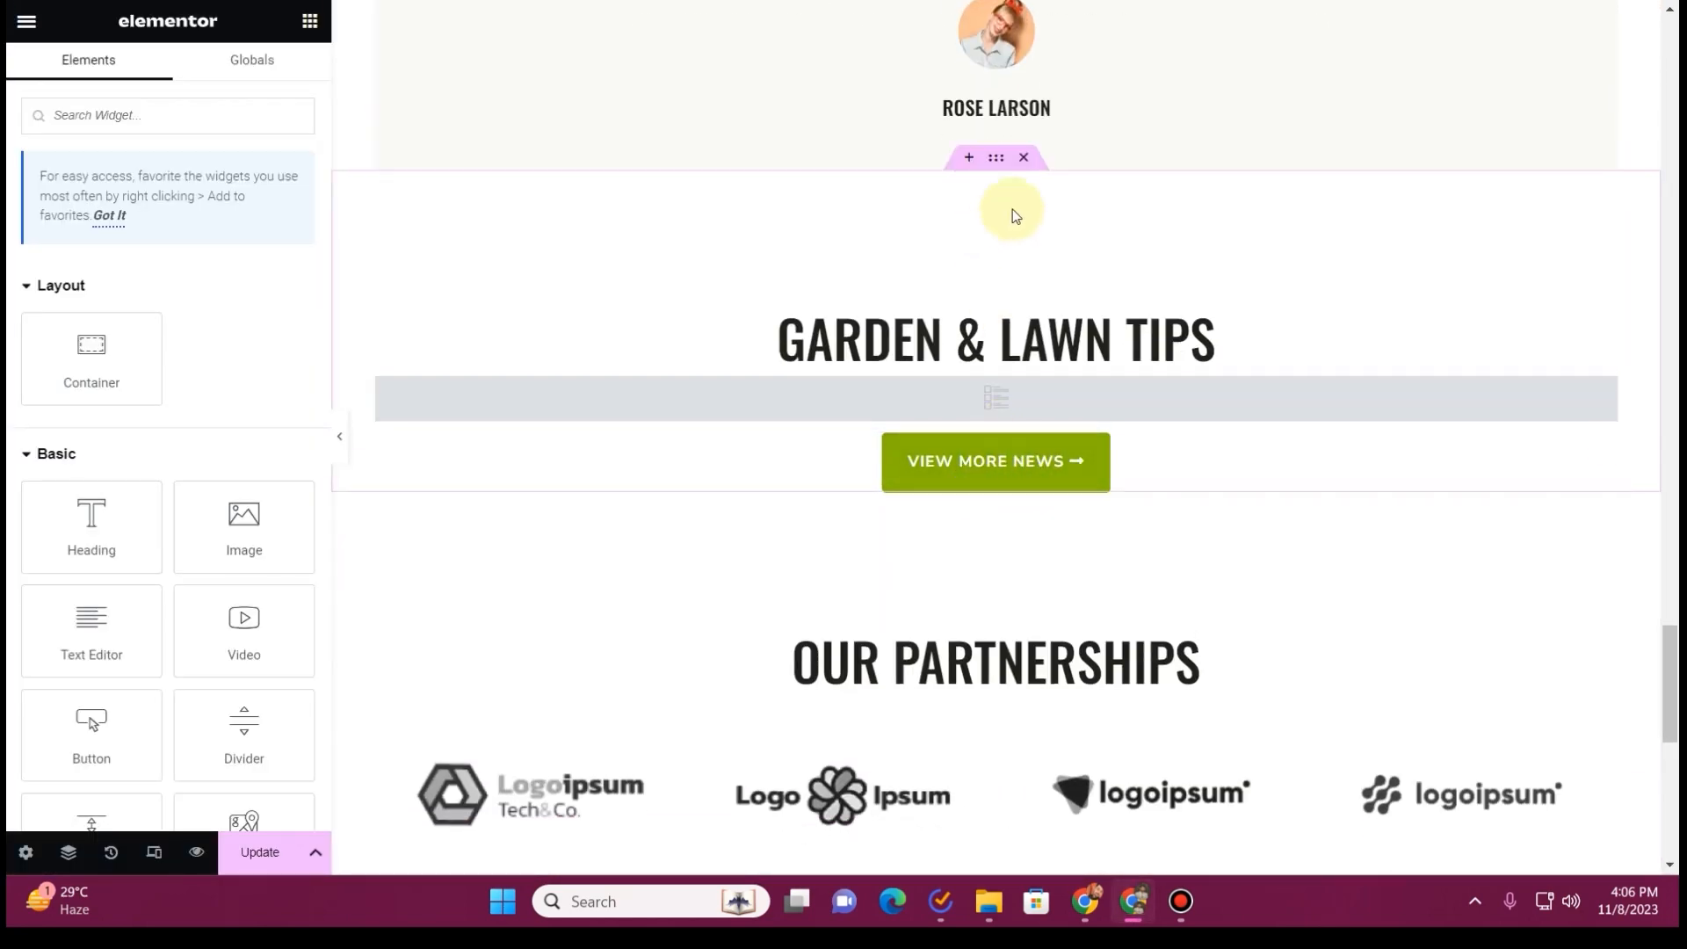
left_click(1024, 165)
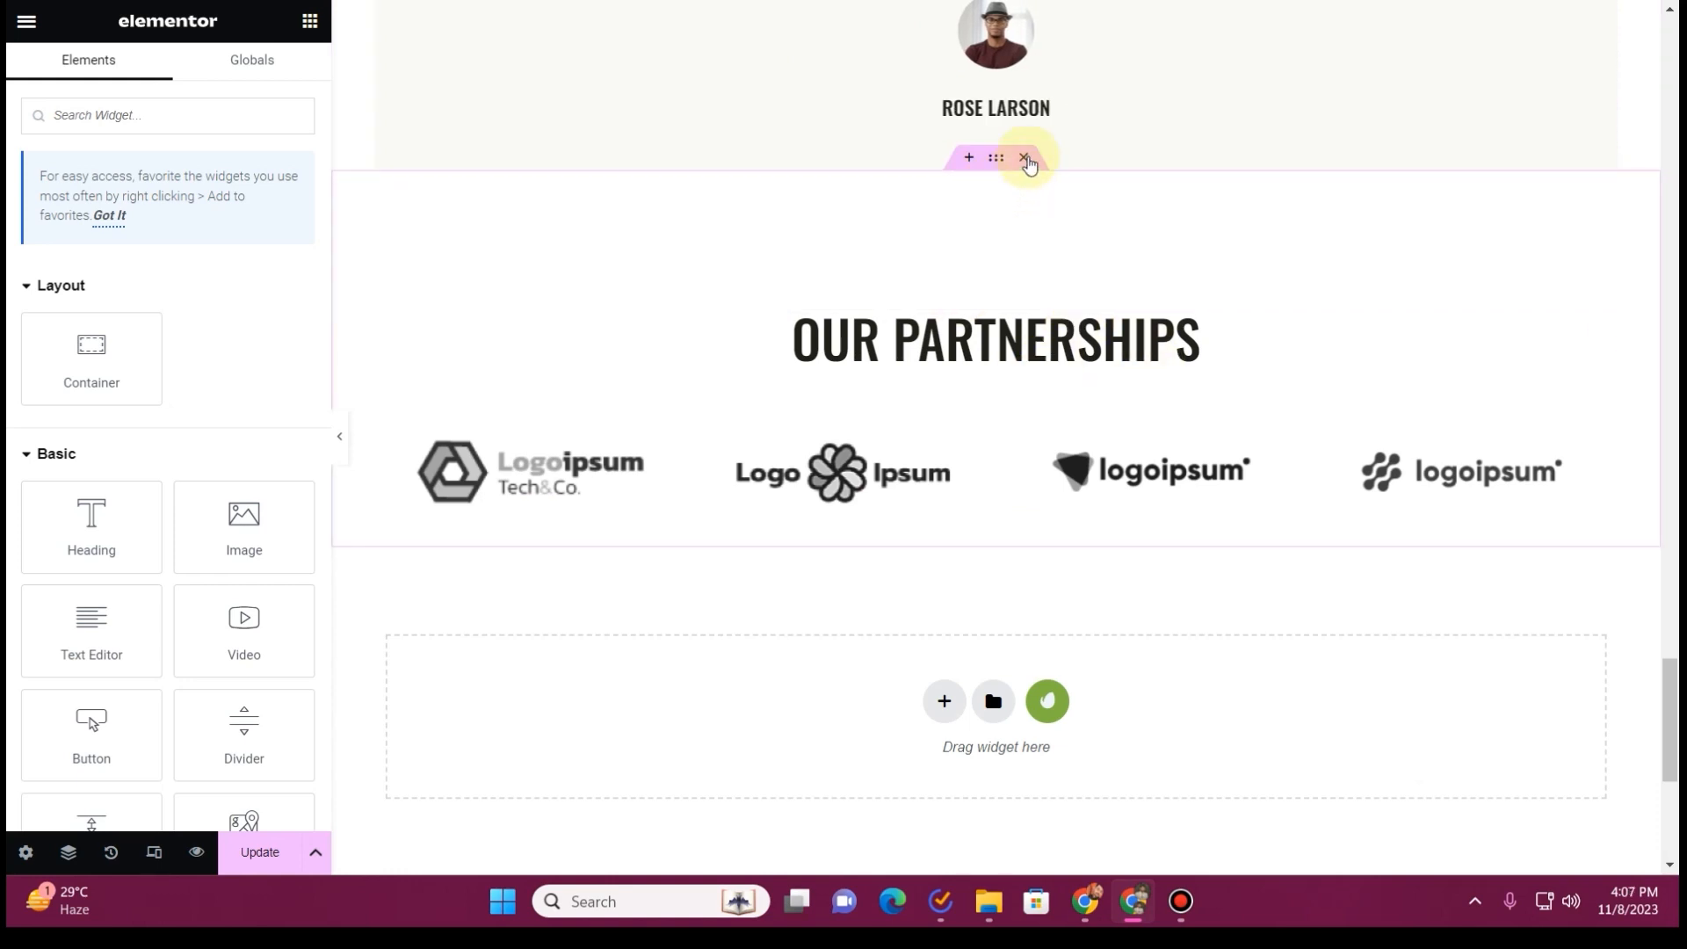
left_click(1024, 158)
Set the bottom padding of the "What's Our Client Says" section to 100 px
scroll(861, 384, "up", 3)
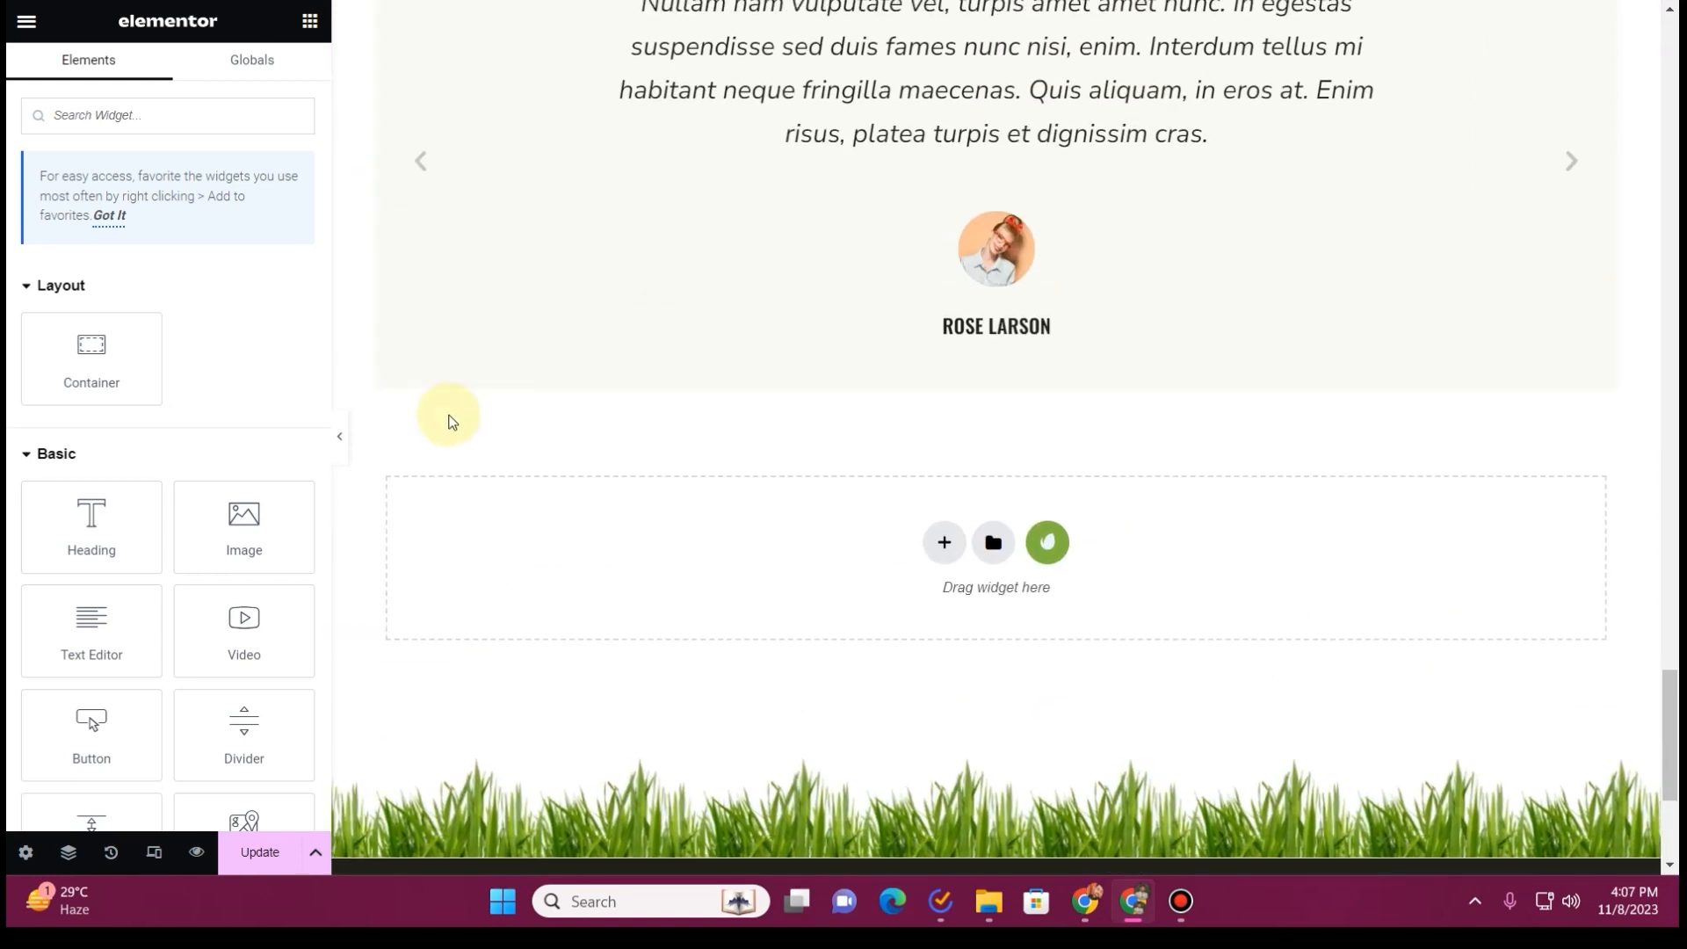
scroll(453, 422, "up", 5)
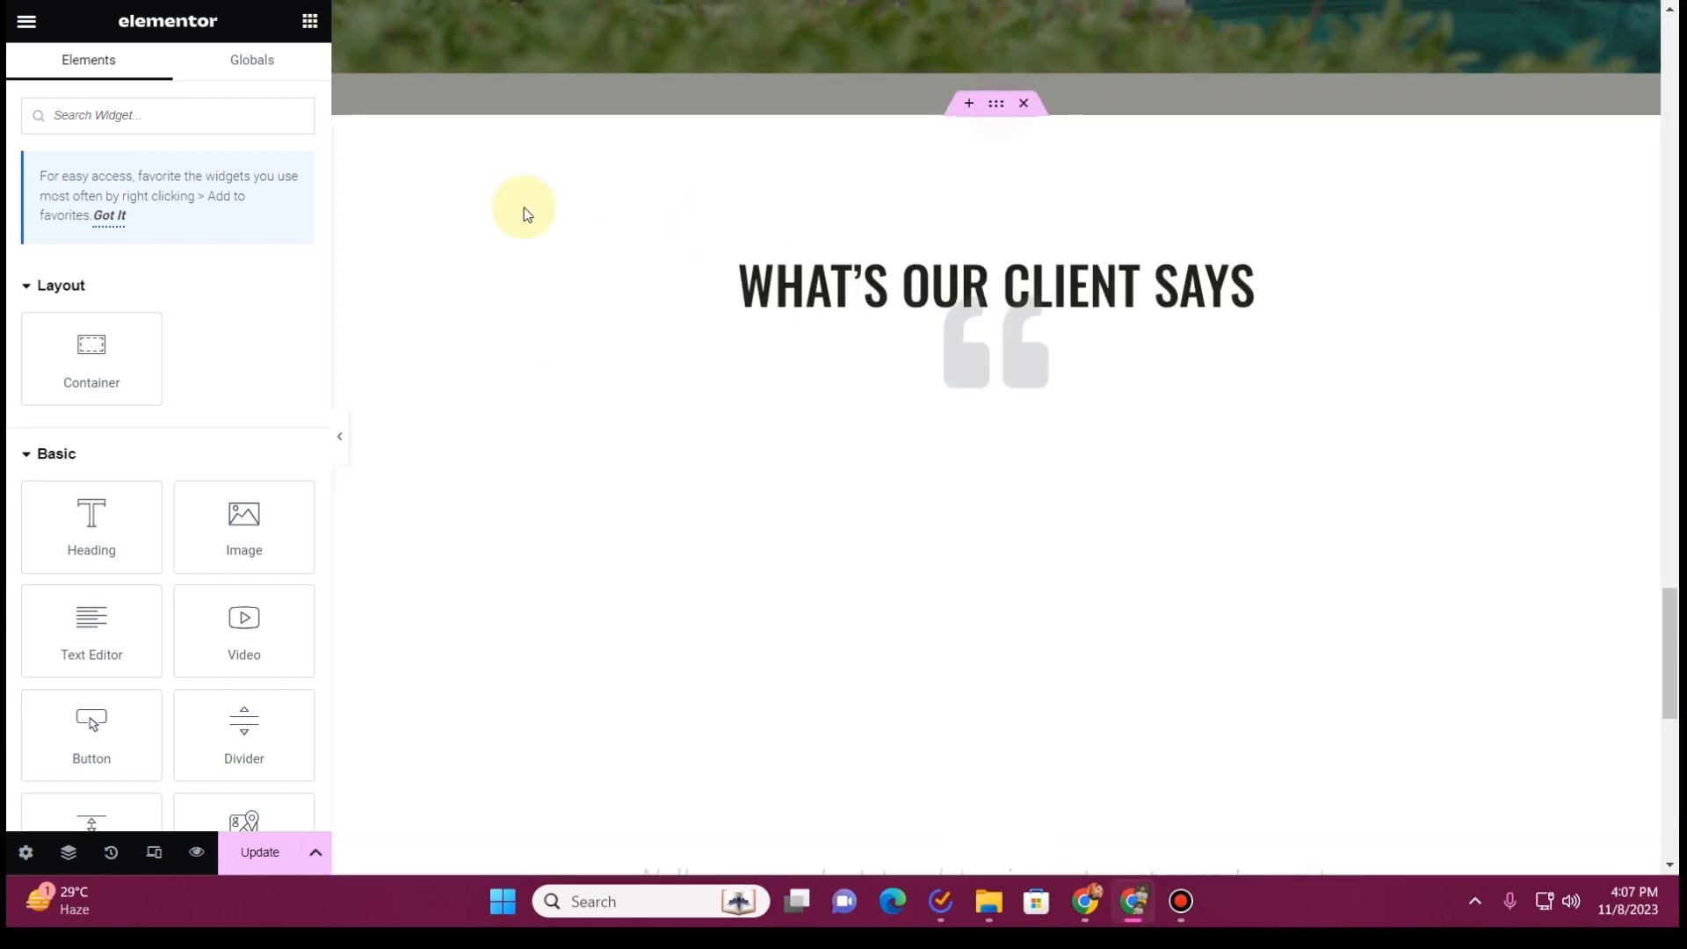
left_click(996, 106)
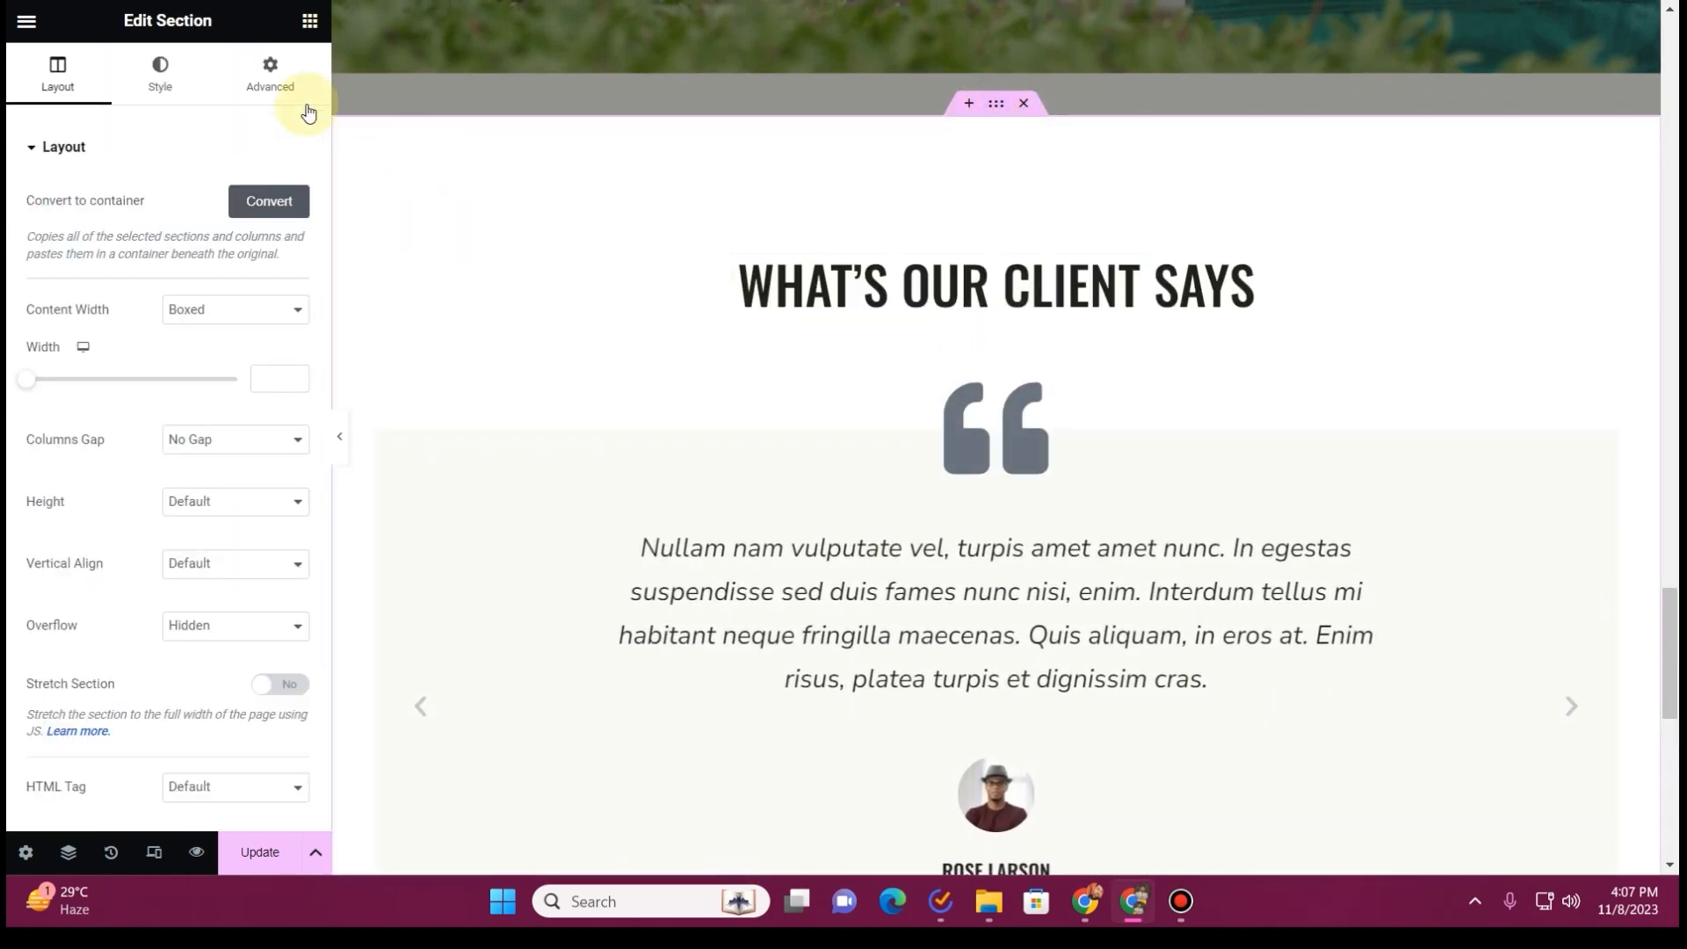
left_click(258, 88)
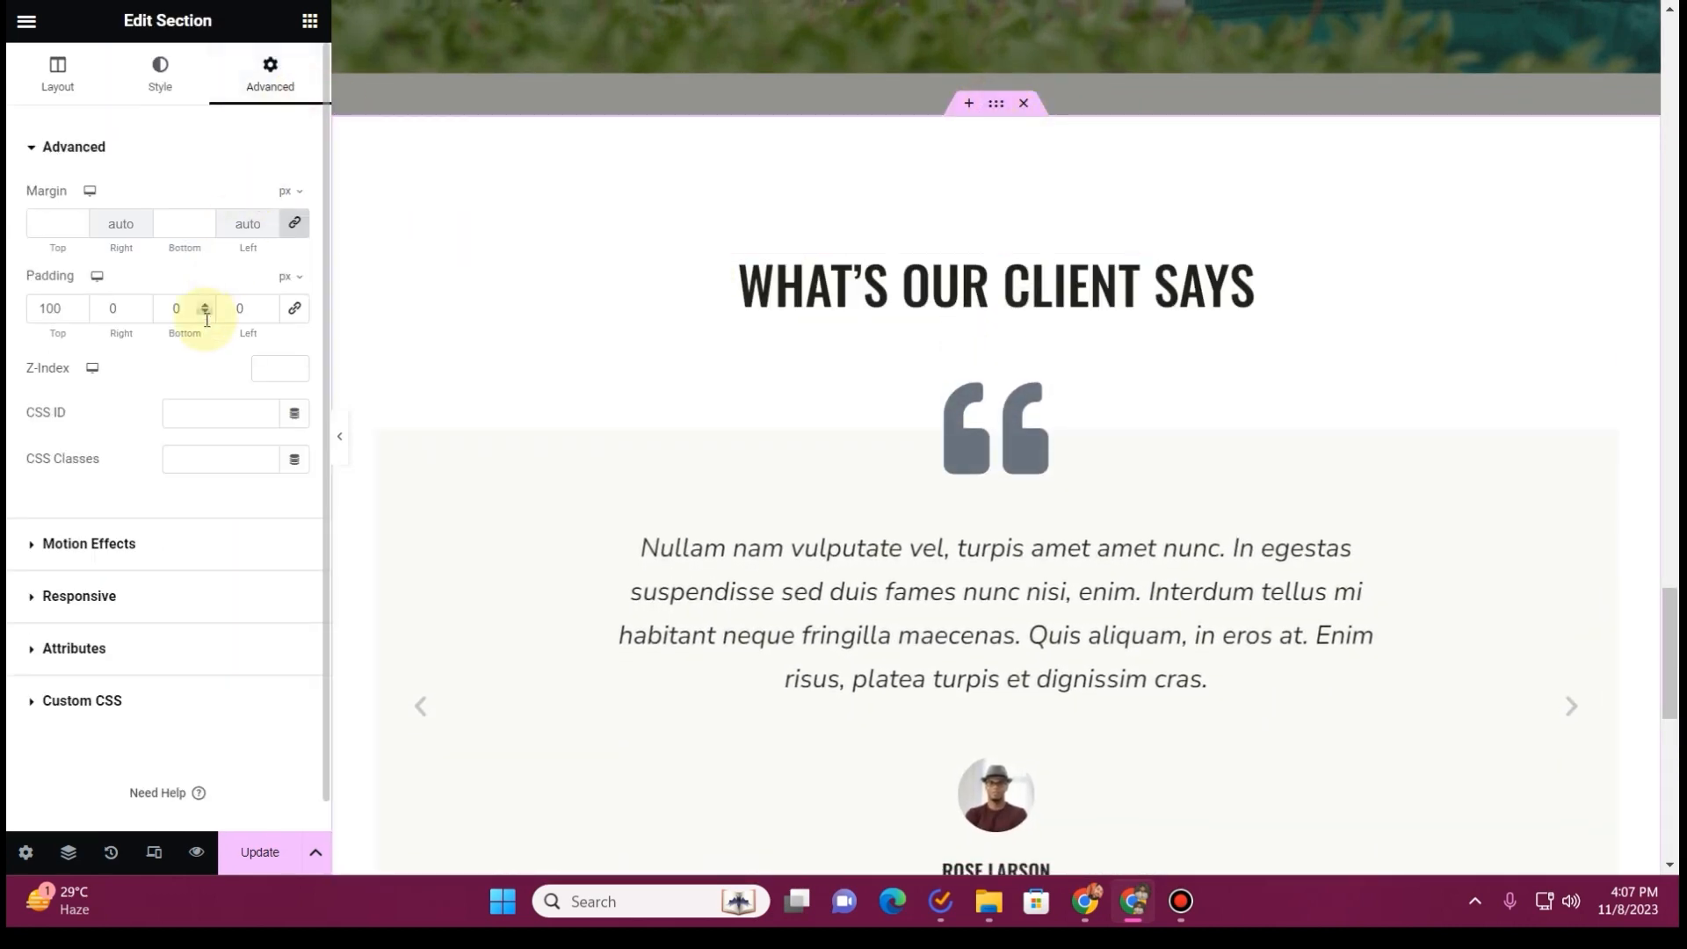
left_click(39, 311)
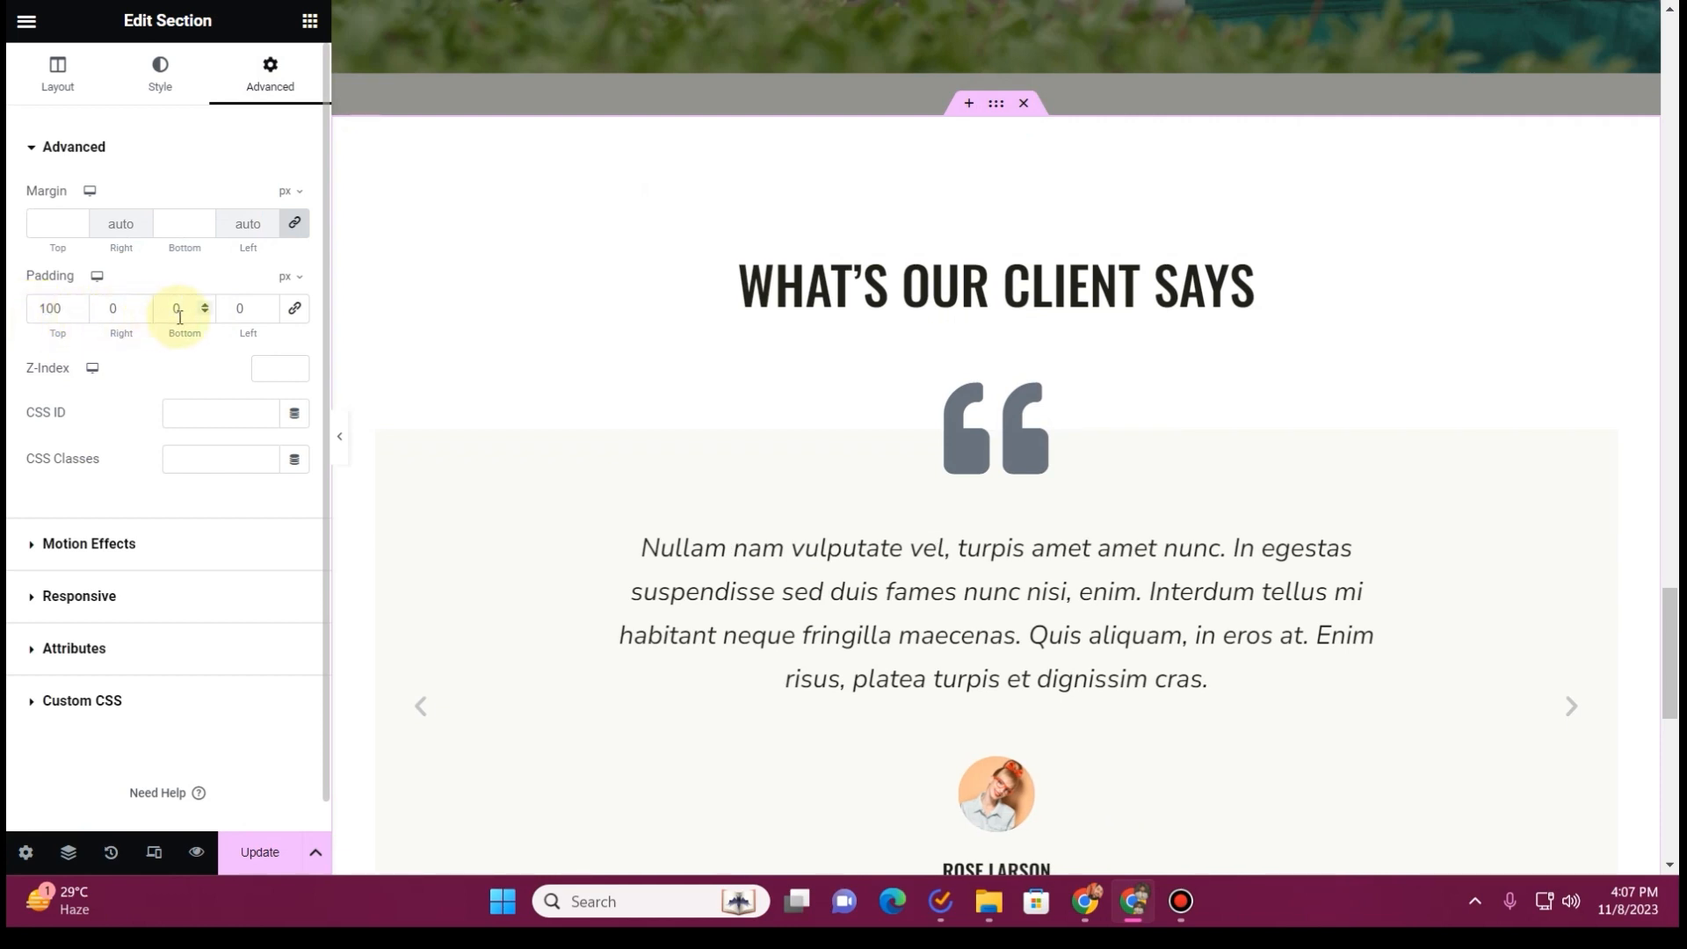
type("100")
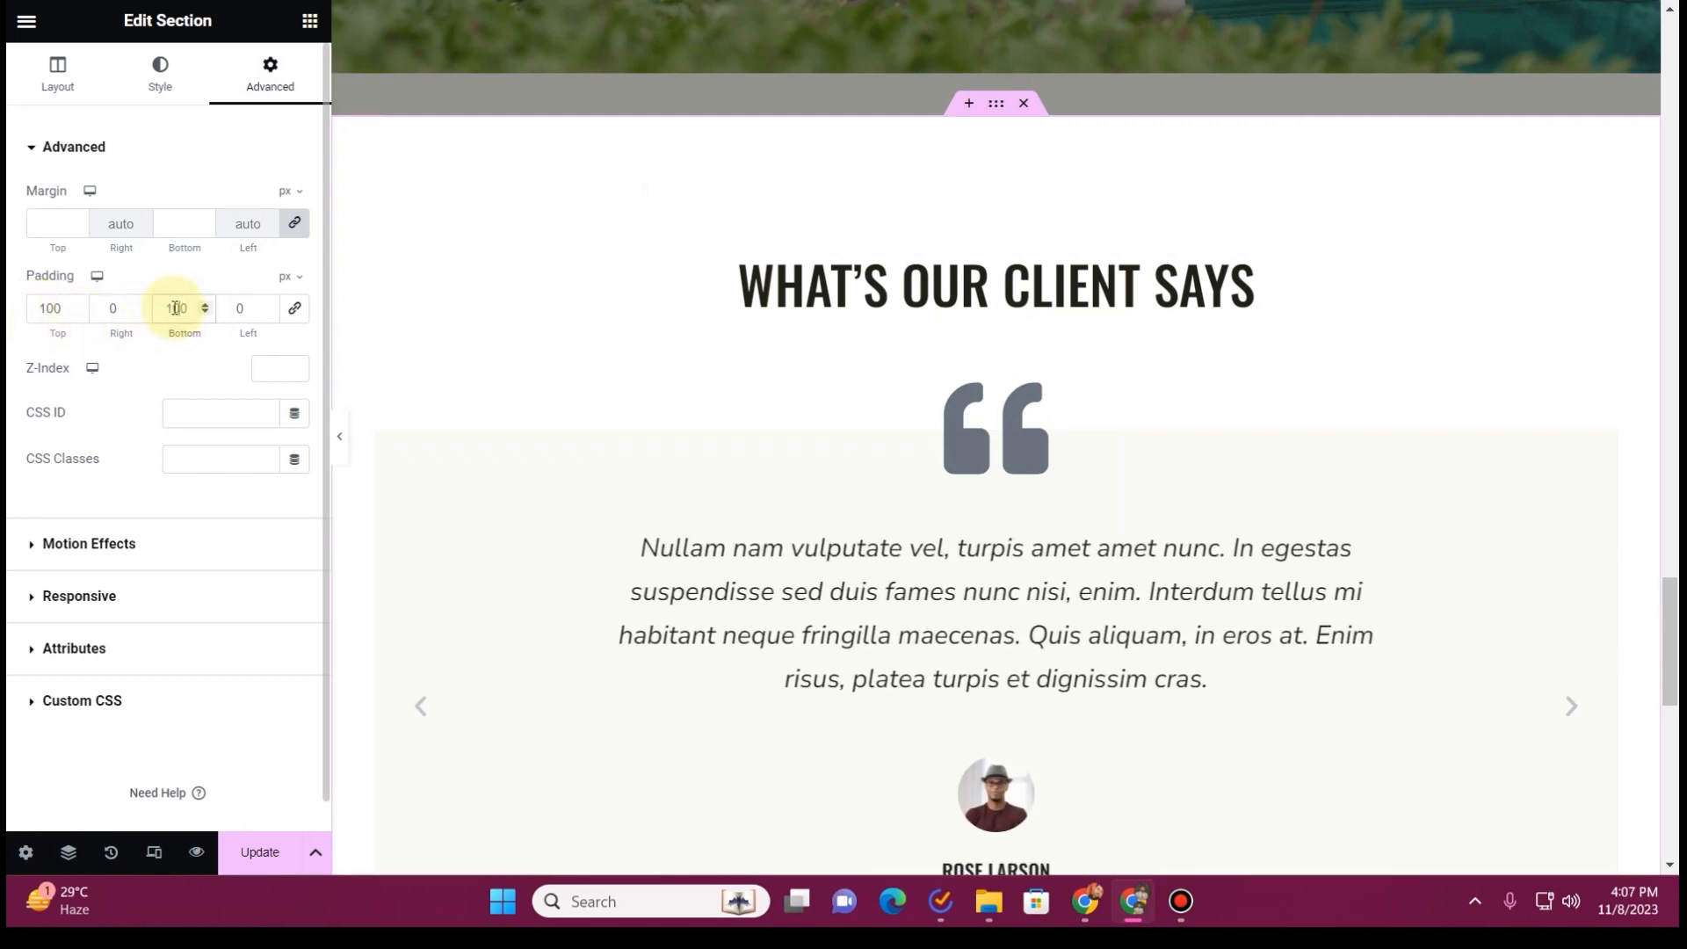
Preview the page without the editing panel, checking the footer spacing, the sections above and the "What Sets Us Apart?" icons
scroll(699, 502, "down", 5)
left_click(339, 437)
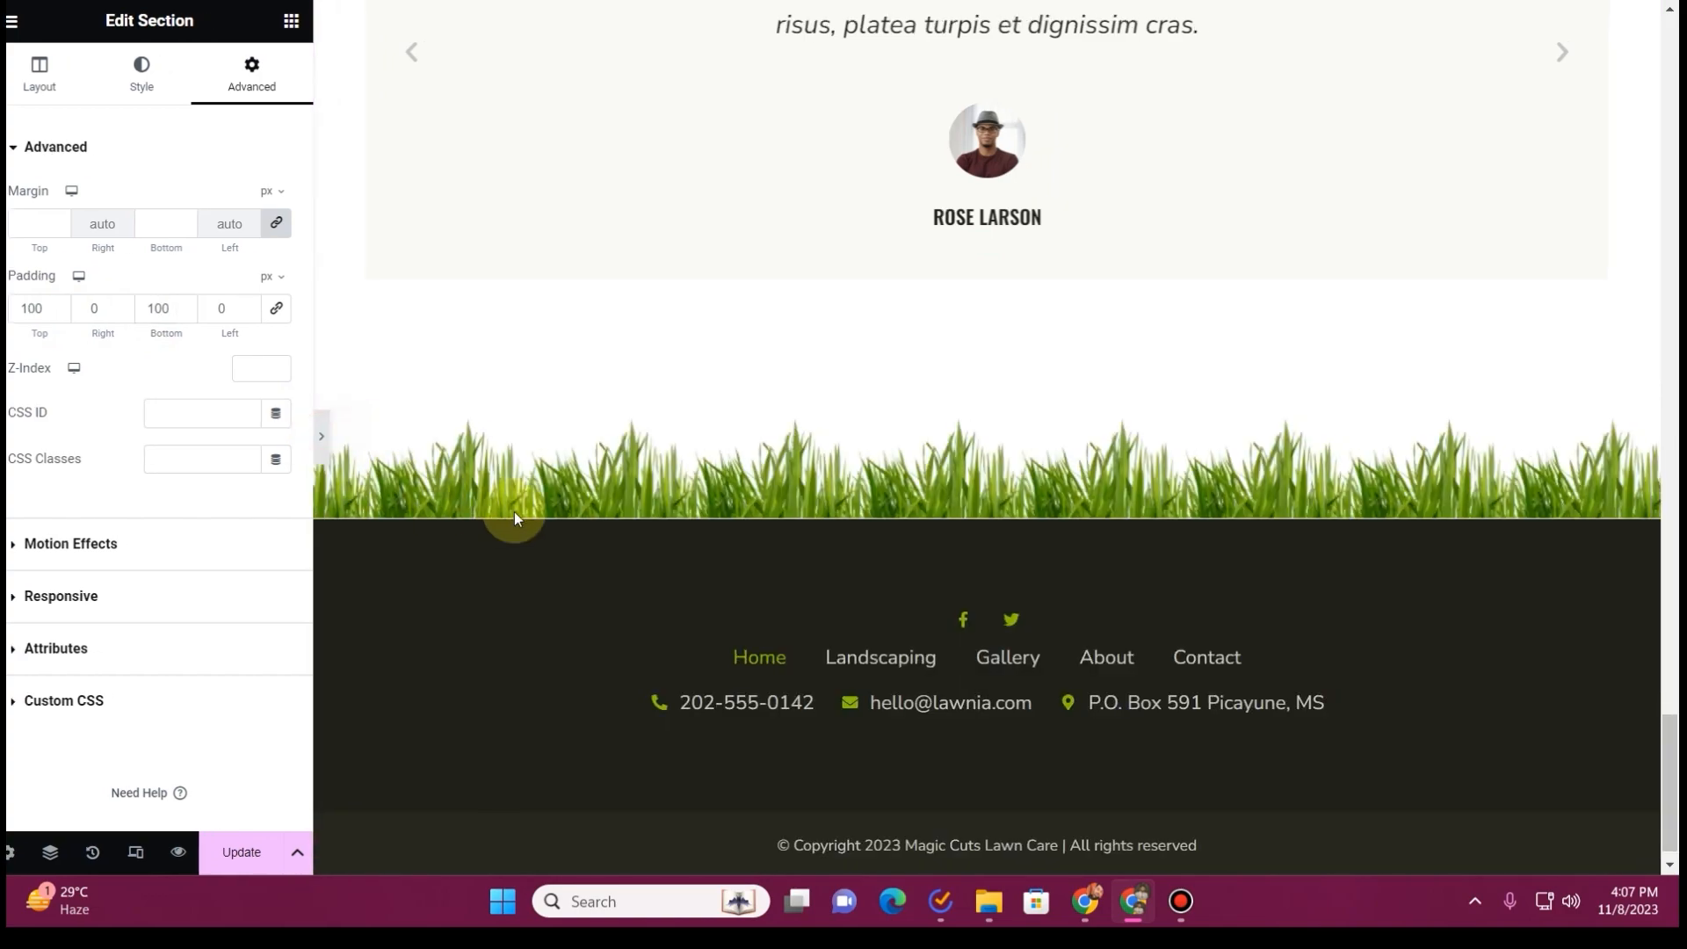
scroll(496, 540, "up", 4)
scroll(499, 545, "up", 15)
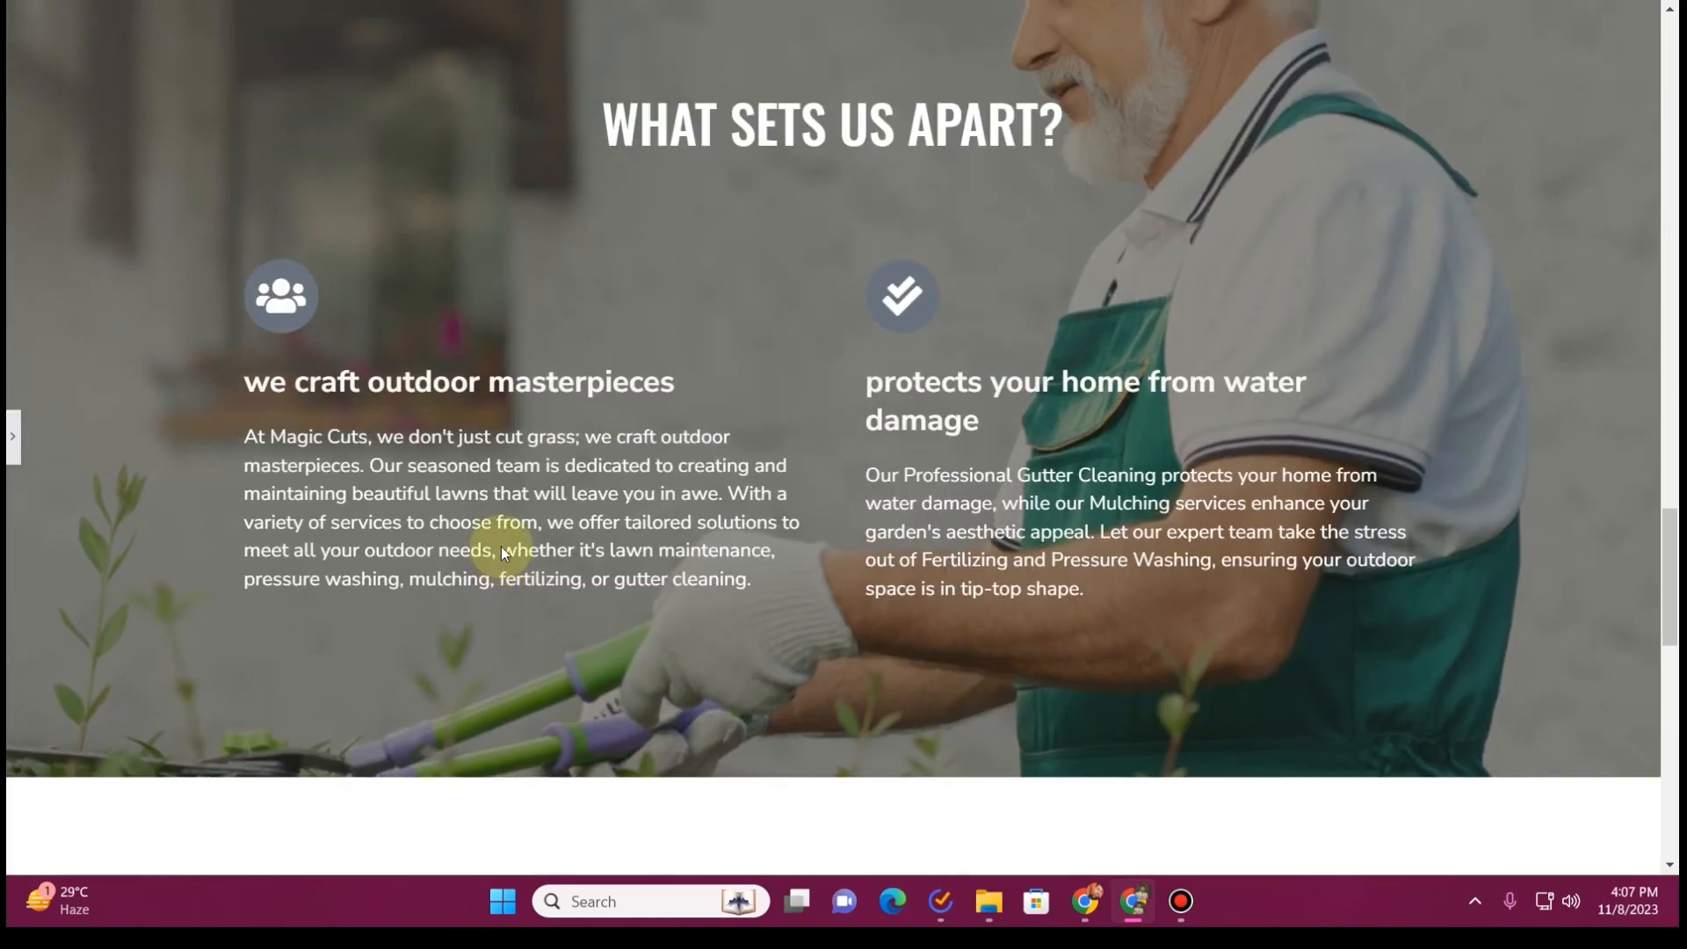
scroll(503, 552, "up", 20)
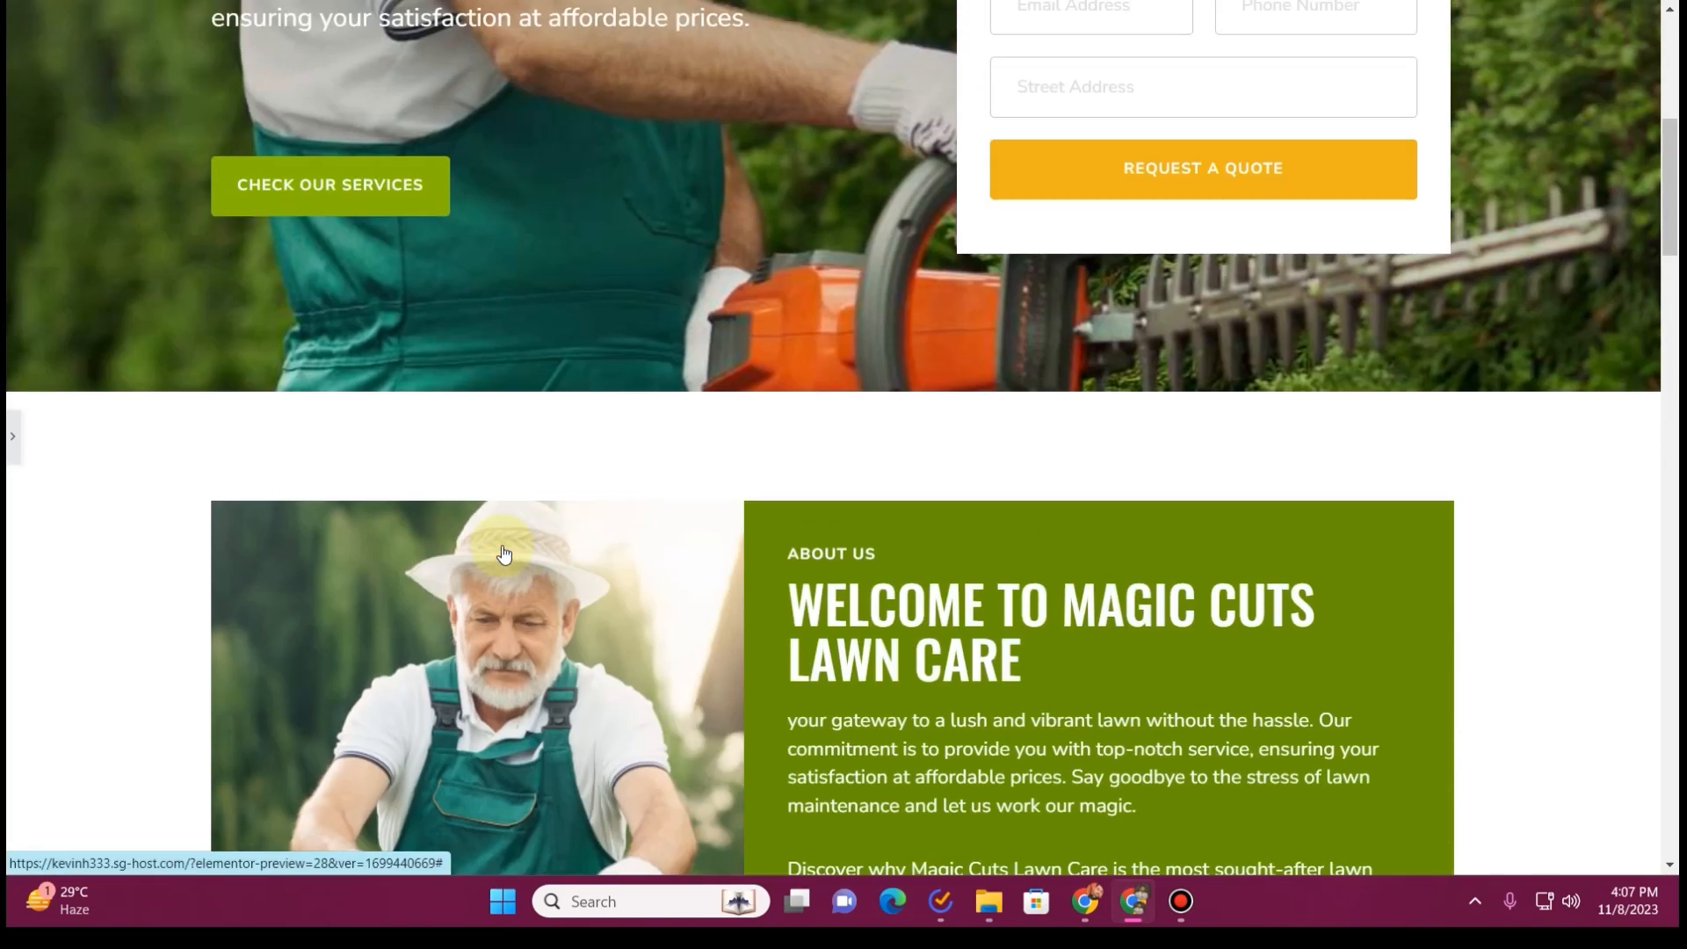
scroll(503, 554, "down", 8)
scroll(500, 550, "down", 20)
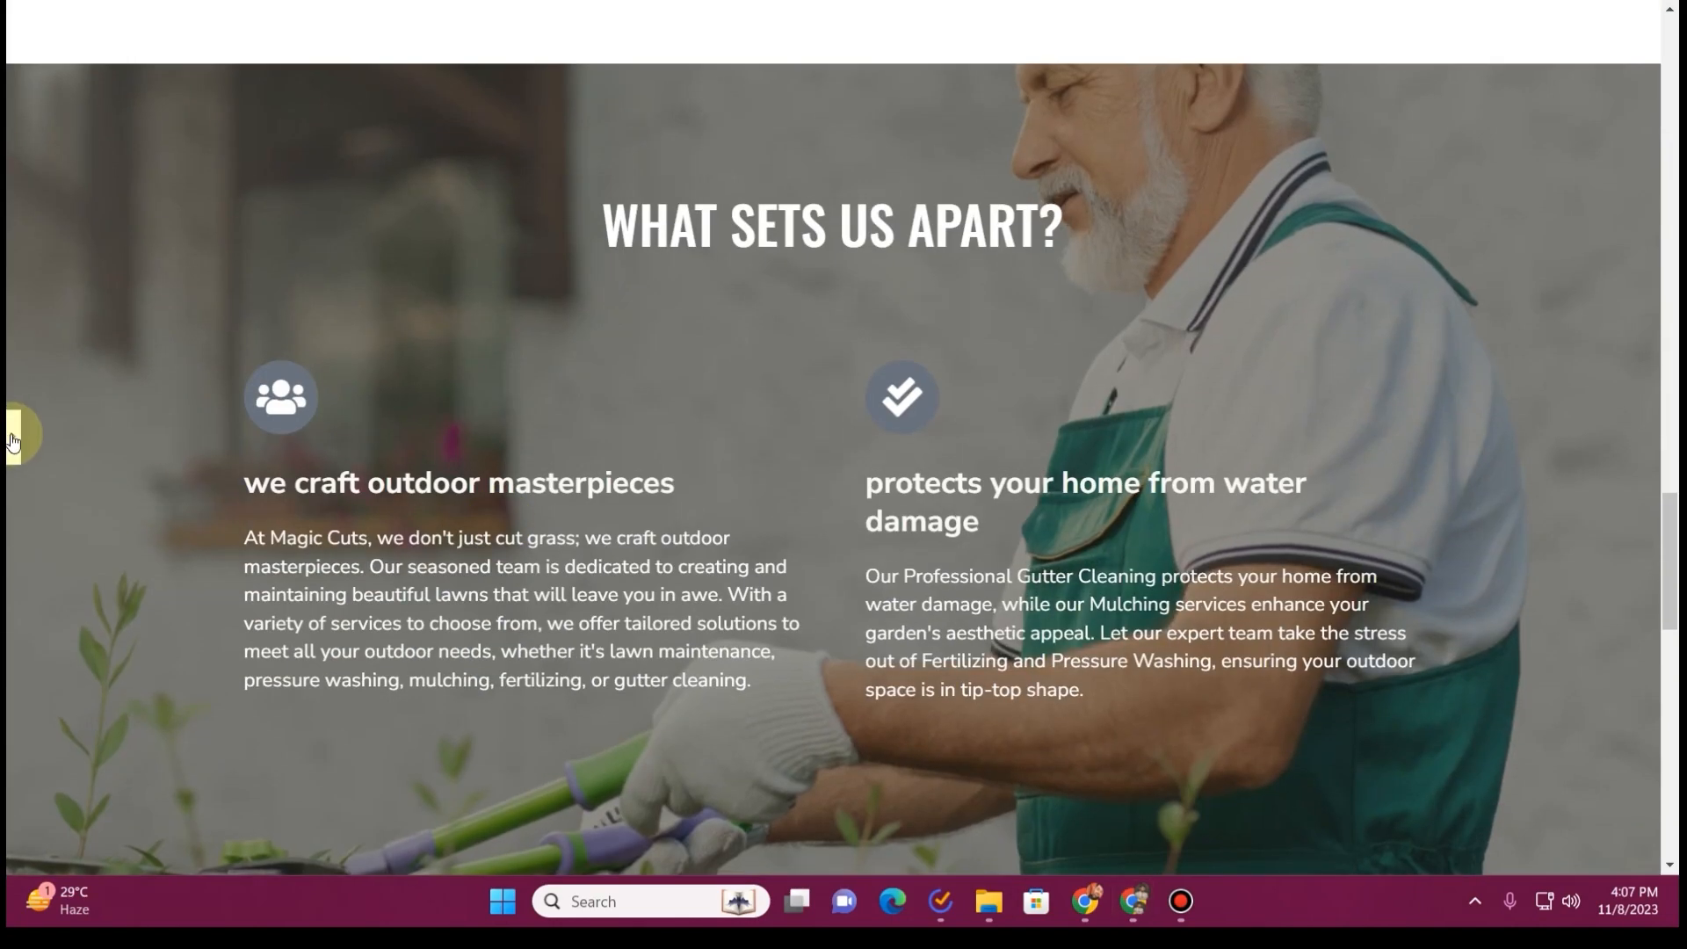
Assign the global Primary color (#88B600) as the icon's primary color in the "we craft outdoor masterpieces" box
left_click(16, 437)
left_click(554, 404)
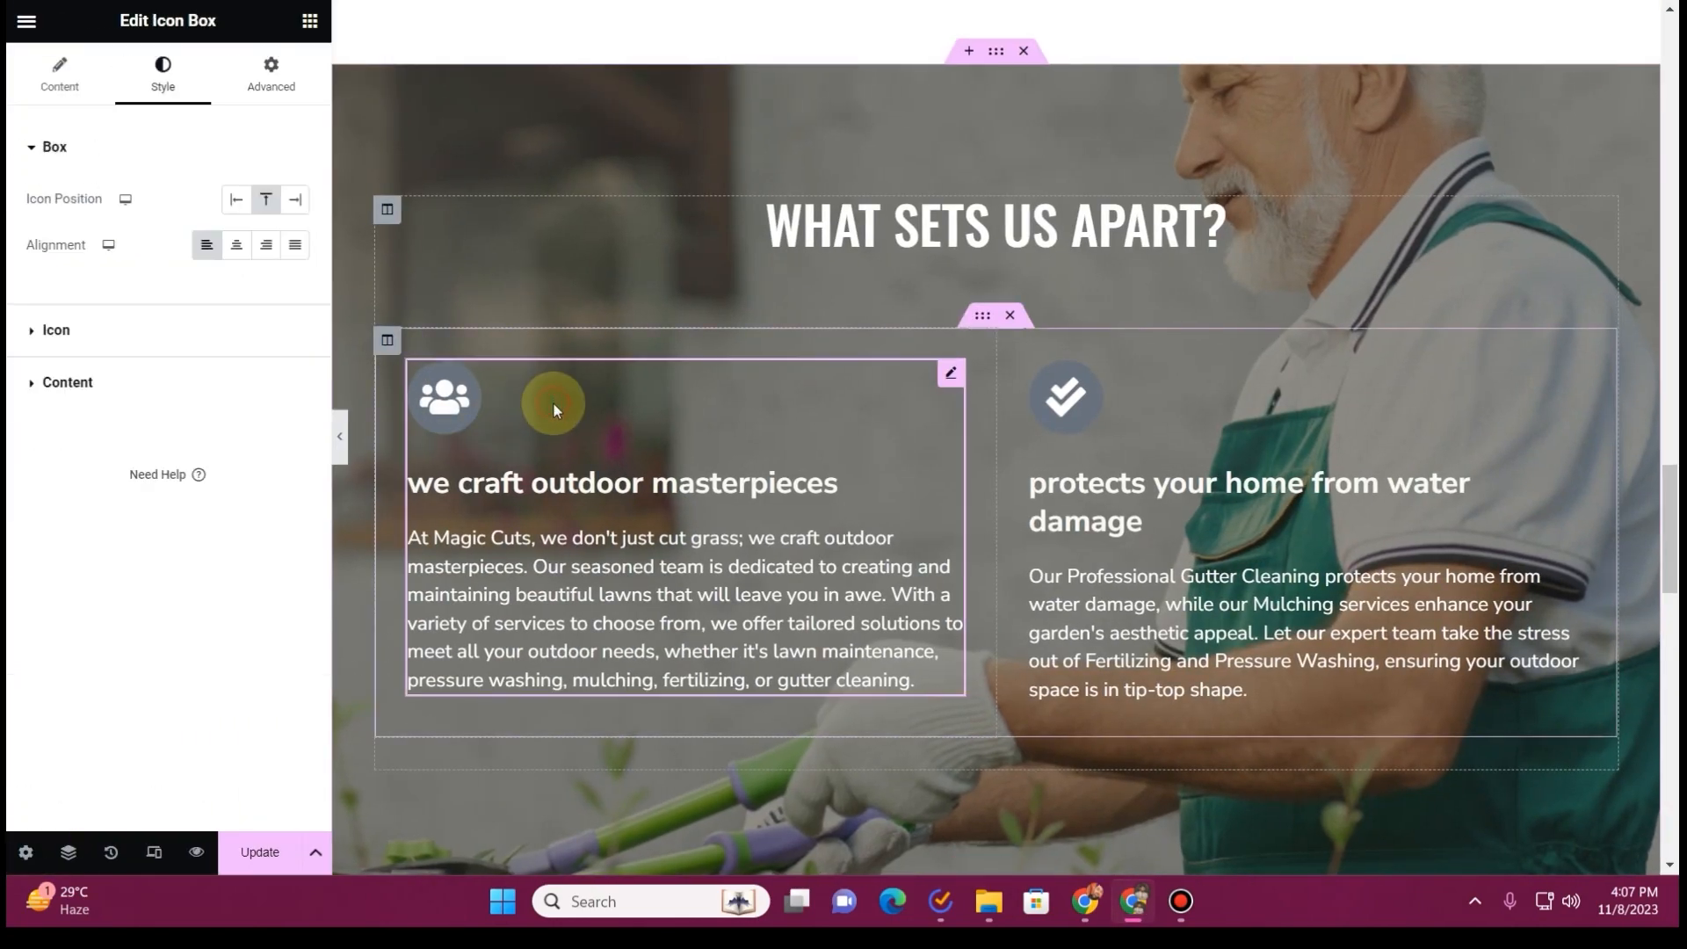
left_click(96, 338)
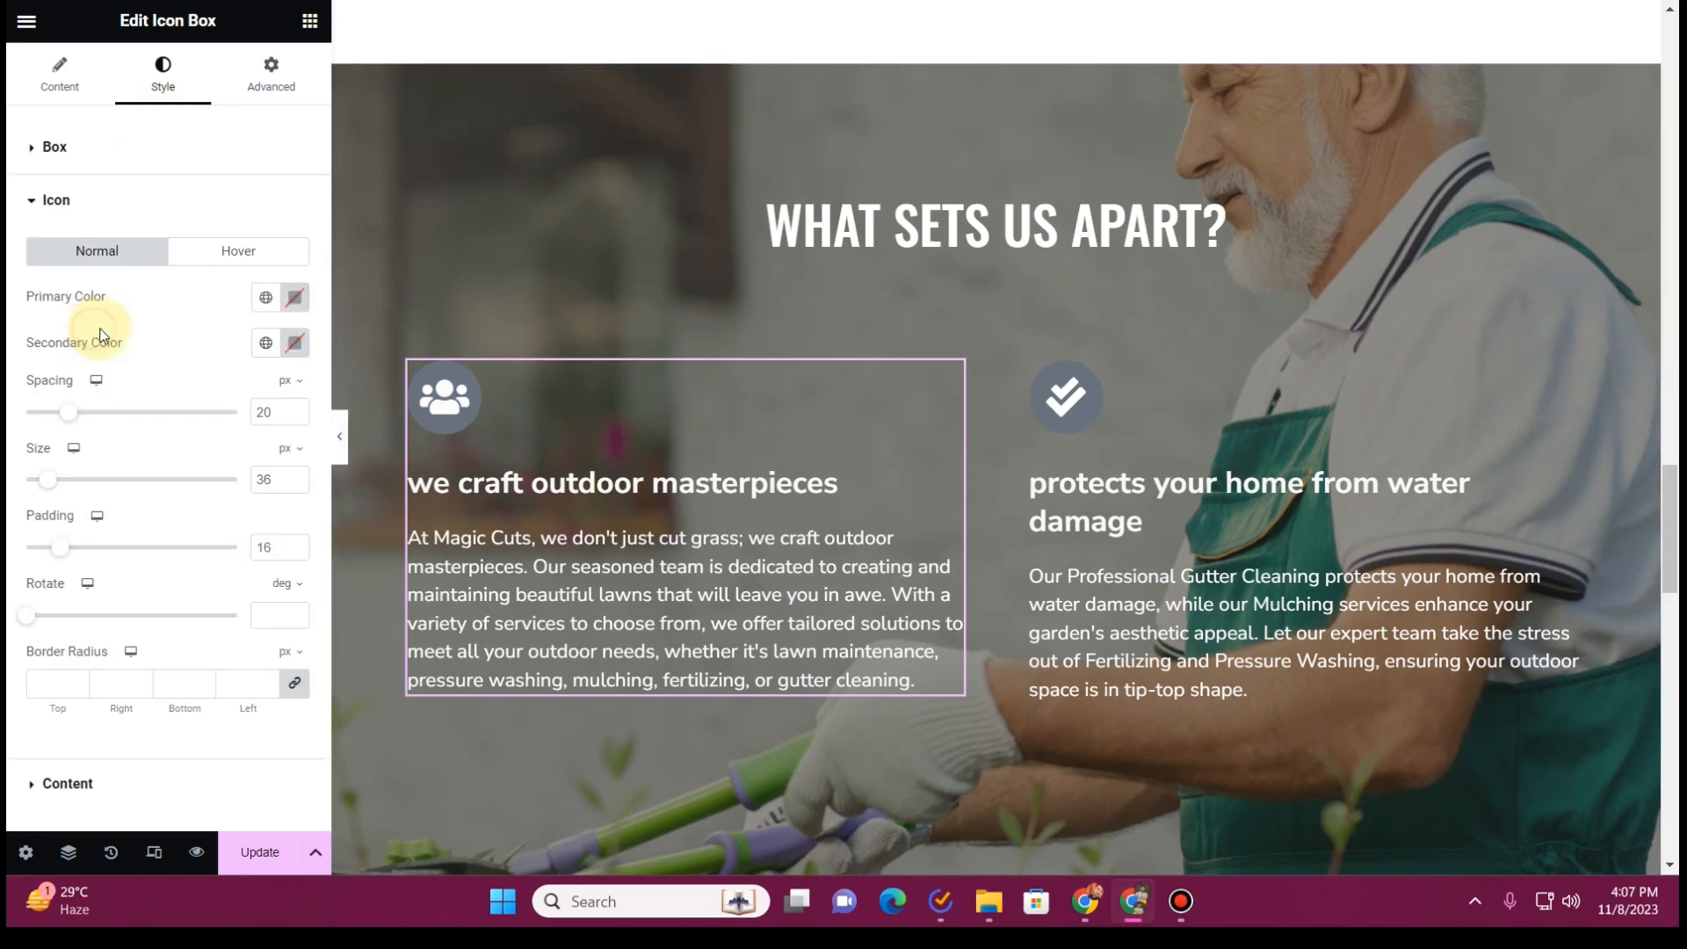
left_click(269, 299)
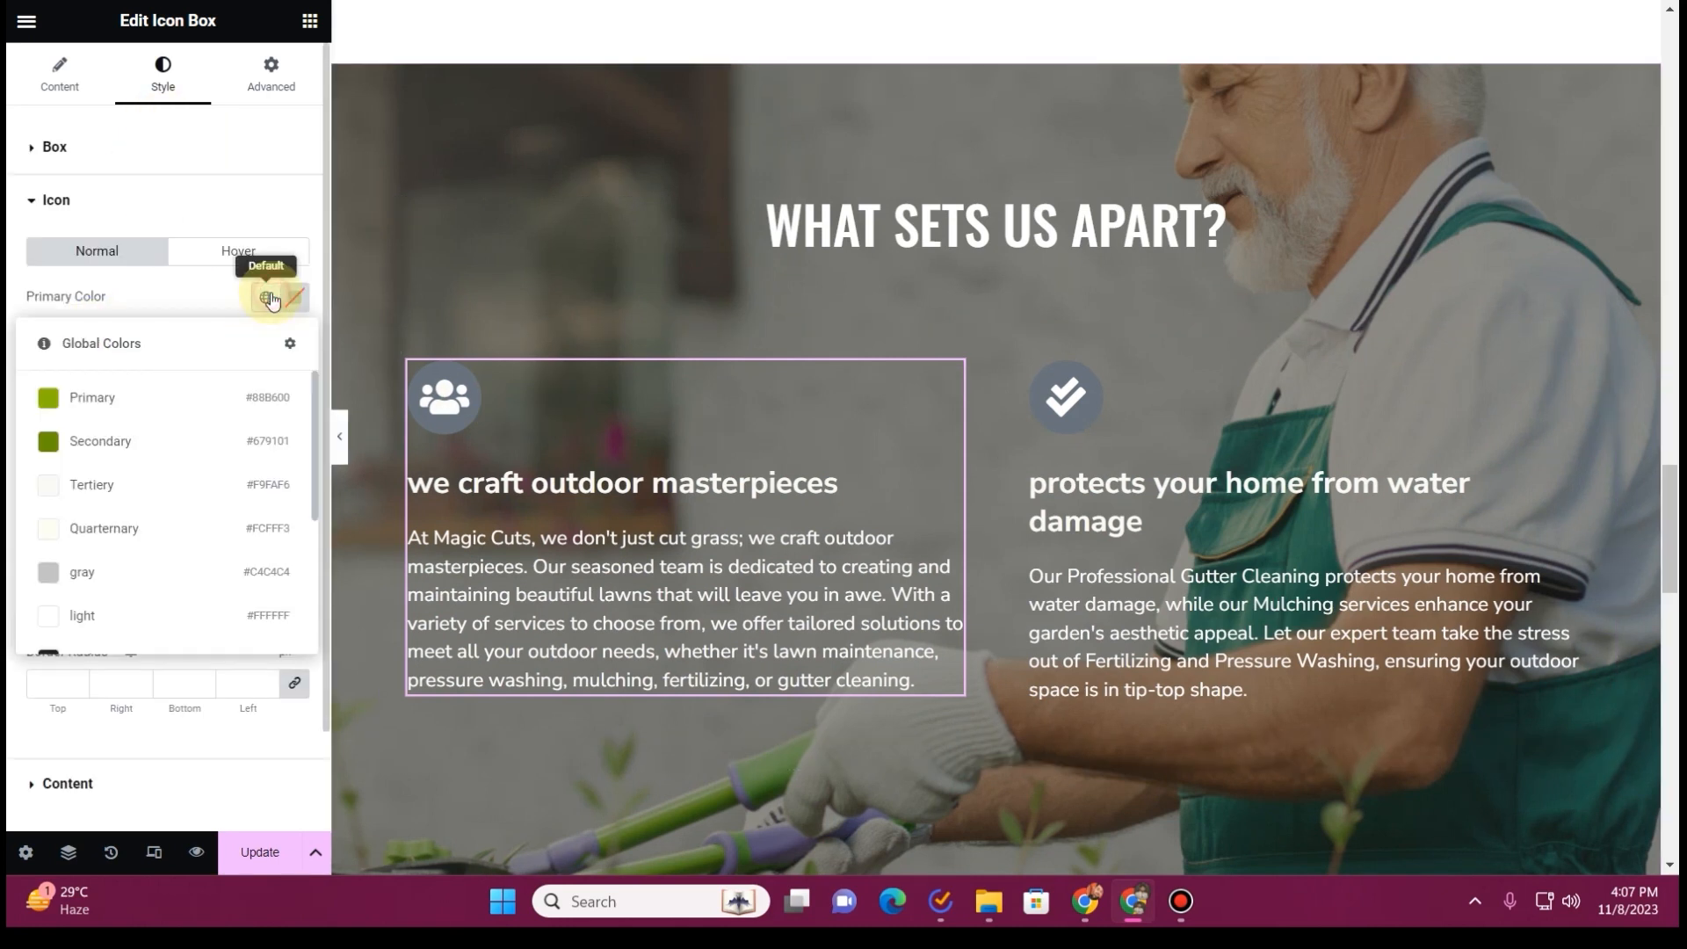
left_click(153, 392)
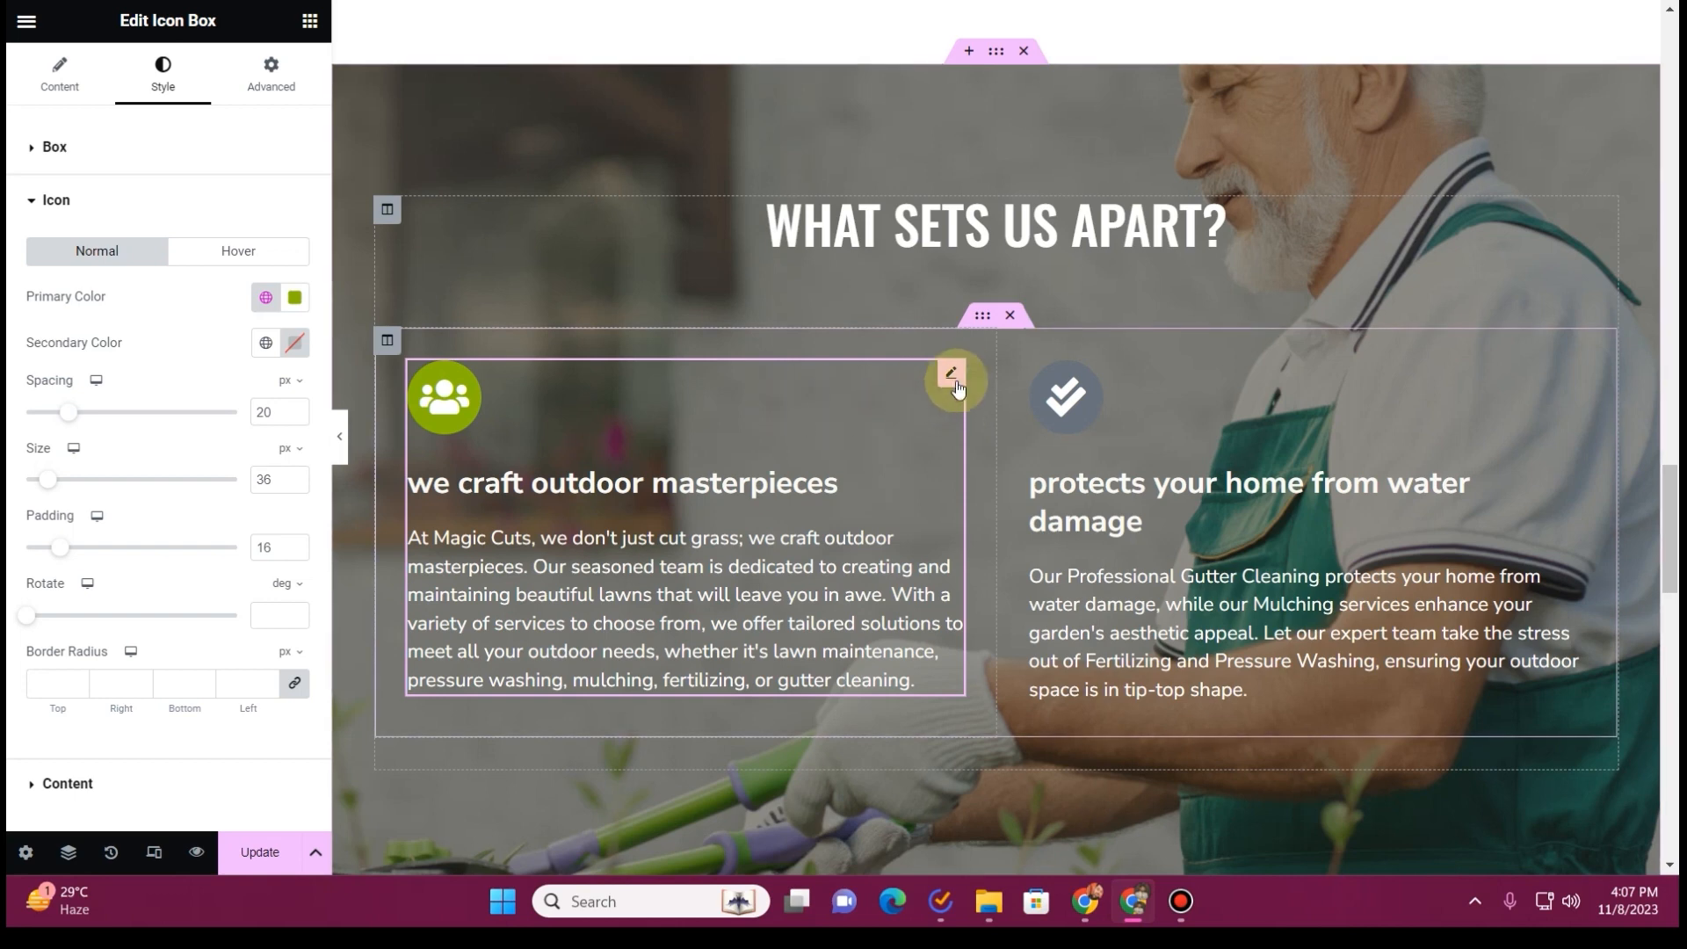
Assign the global Primary color (#88B600) as the icon's primary color in the "protects your home from water damage" box
left_click(1084, 376)
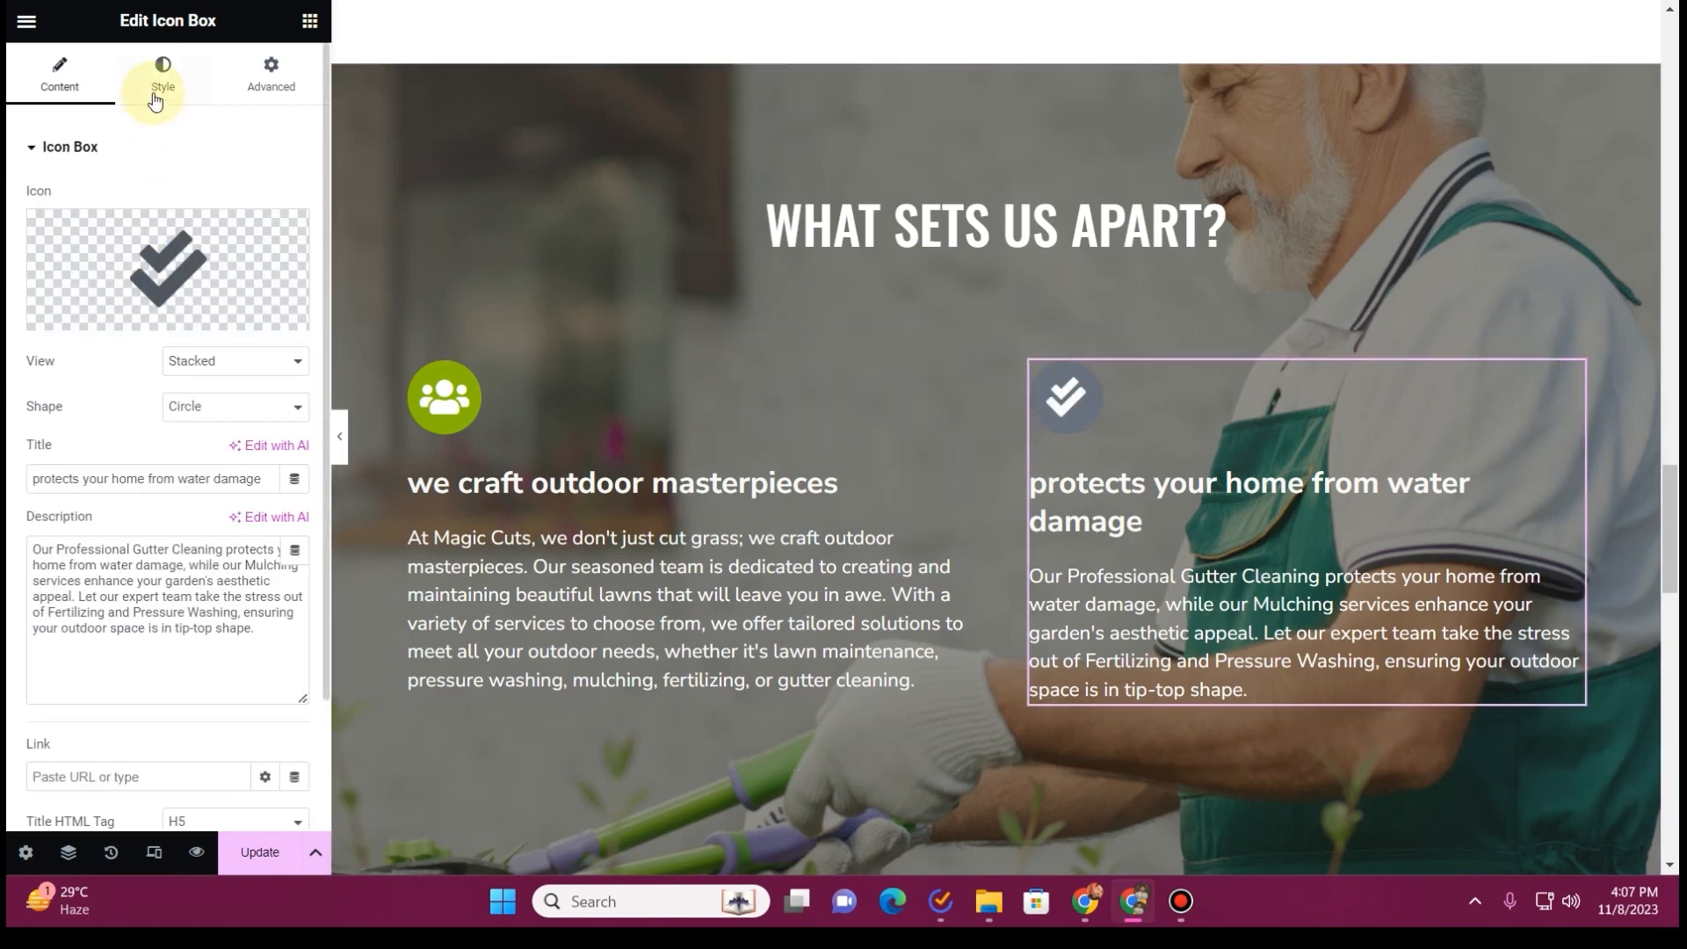
left_click(161, 81)
left_click(177, 329)
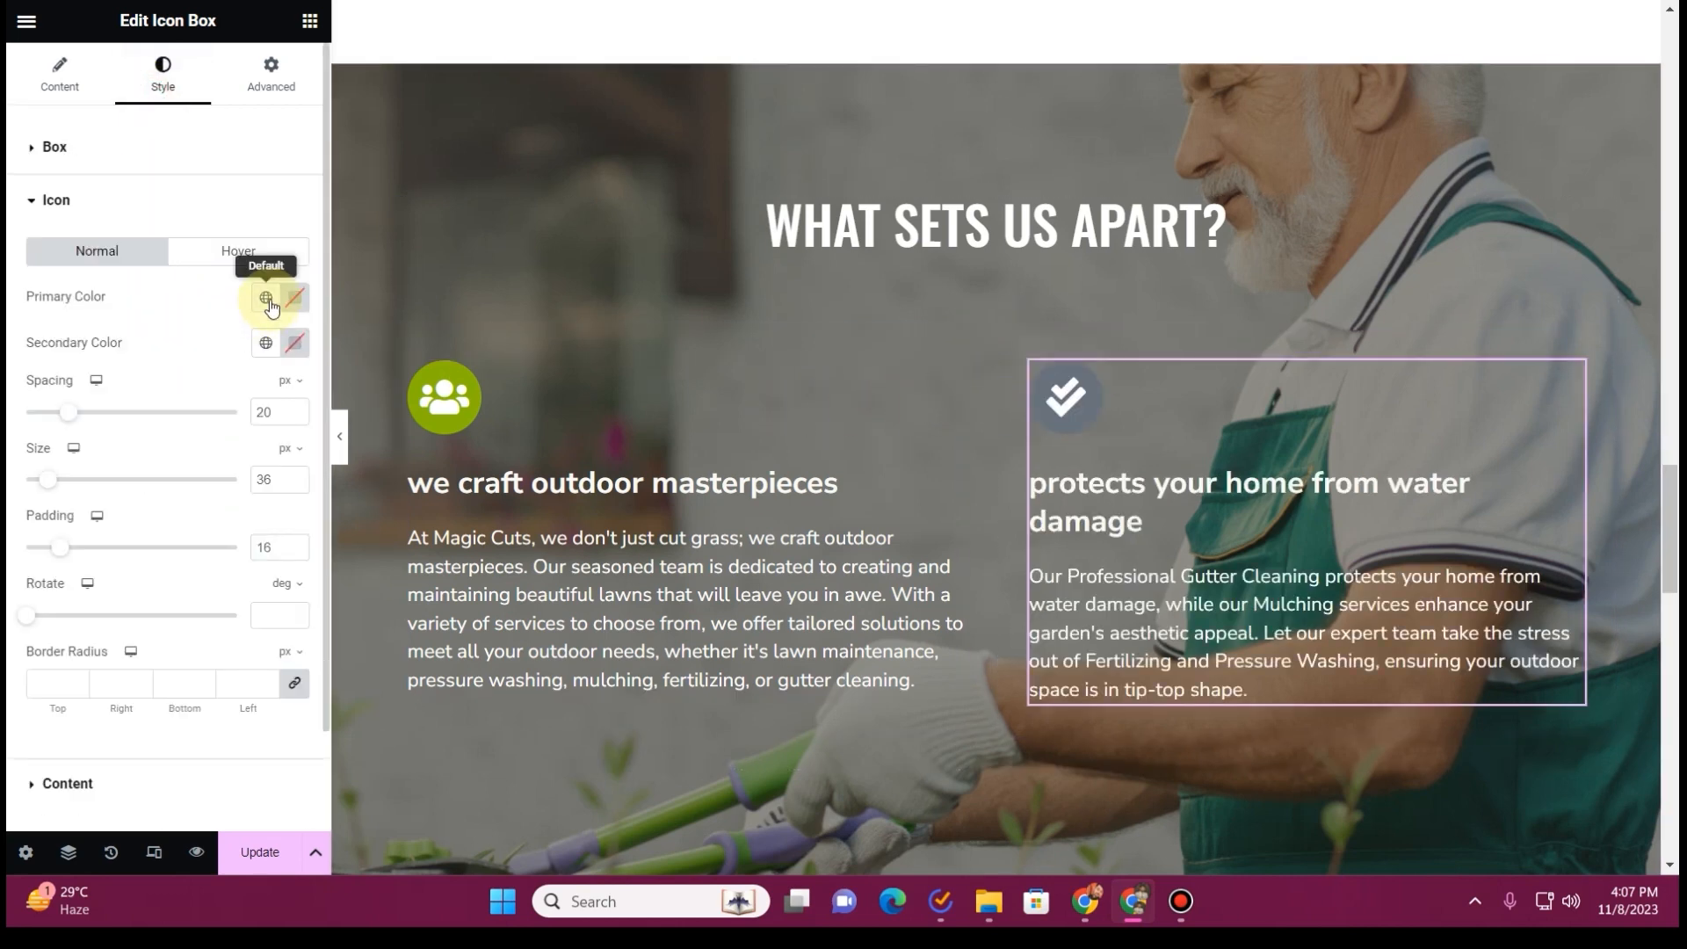
left_click(267, 297)
left_click(163, 393)
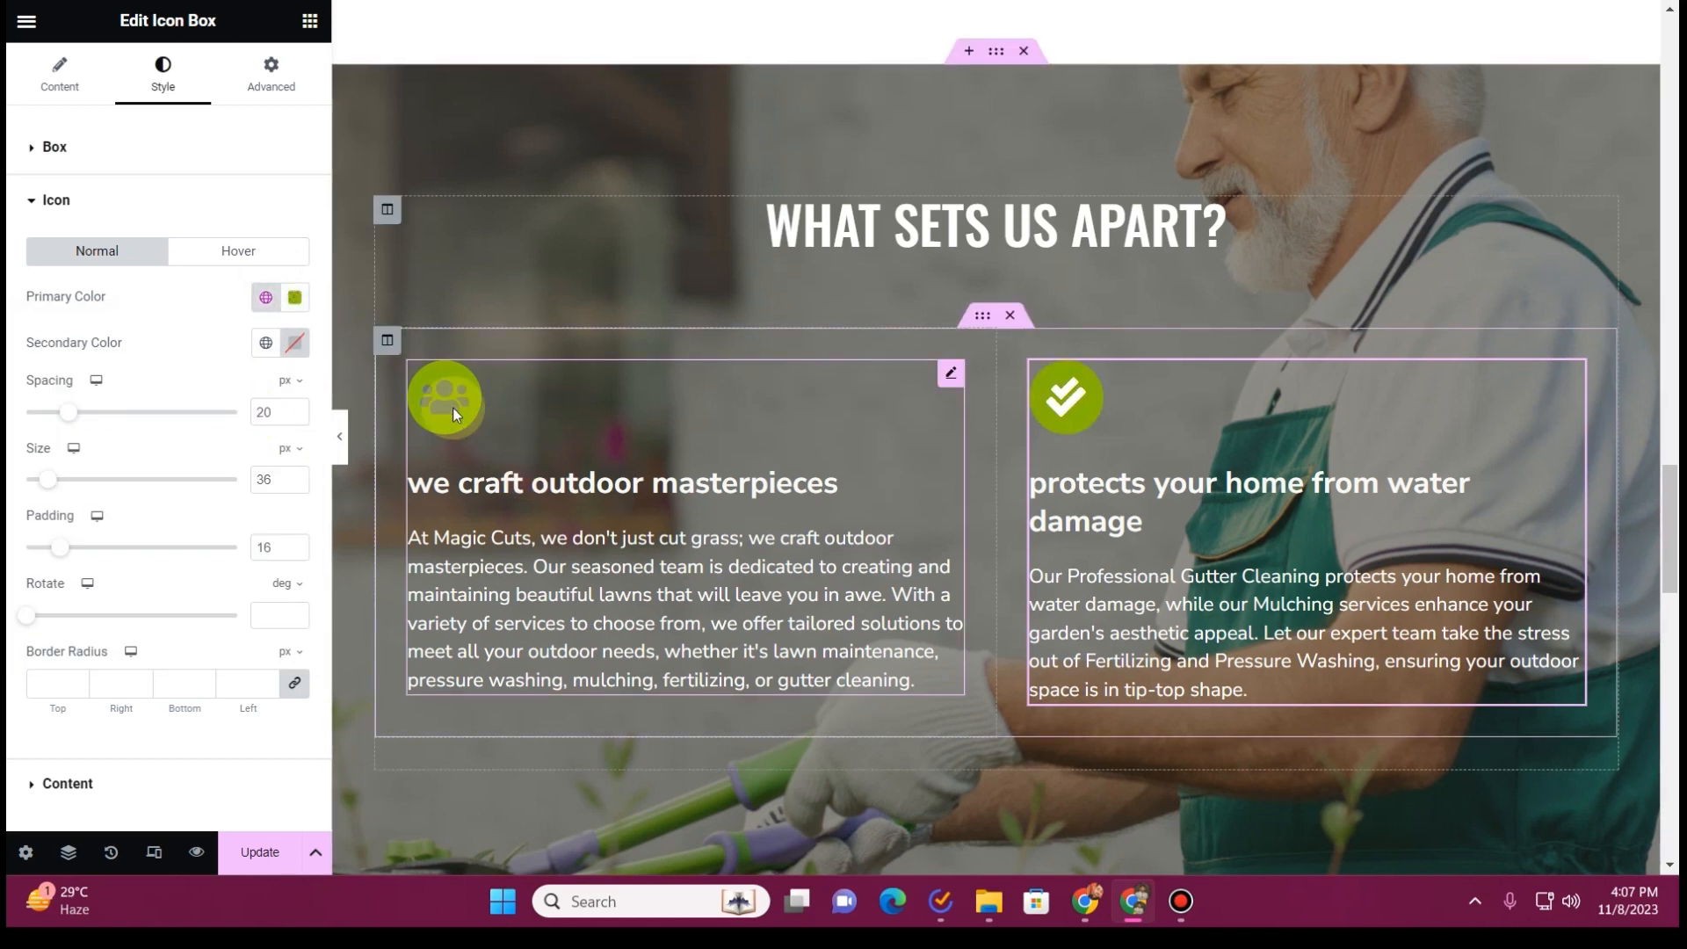
Set both the secondary and primary hover colors of the second box's icon to the global Tertiery color (#F9FAF6)
left_click(220, 257)
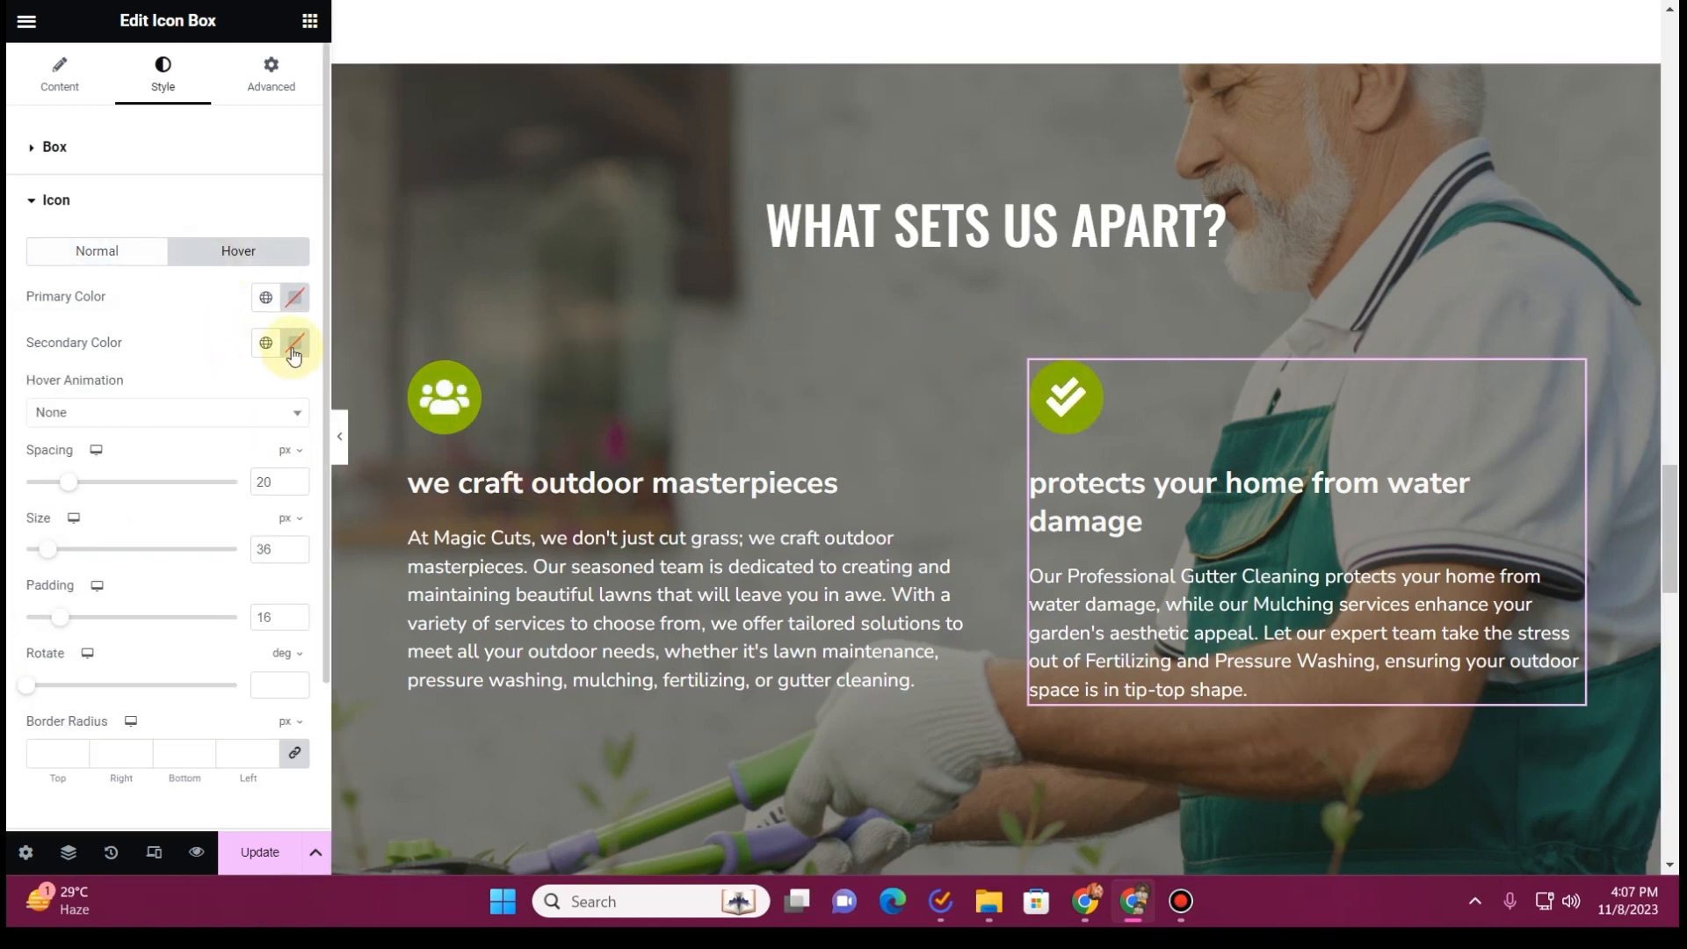
left_click(265, 343)
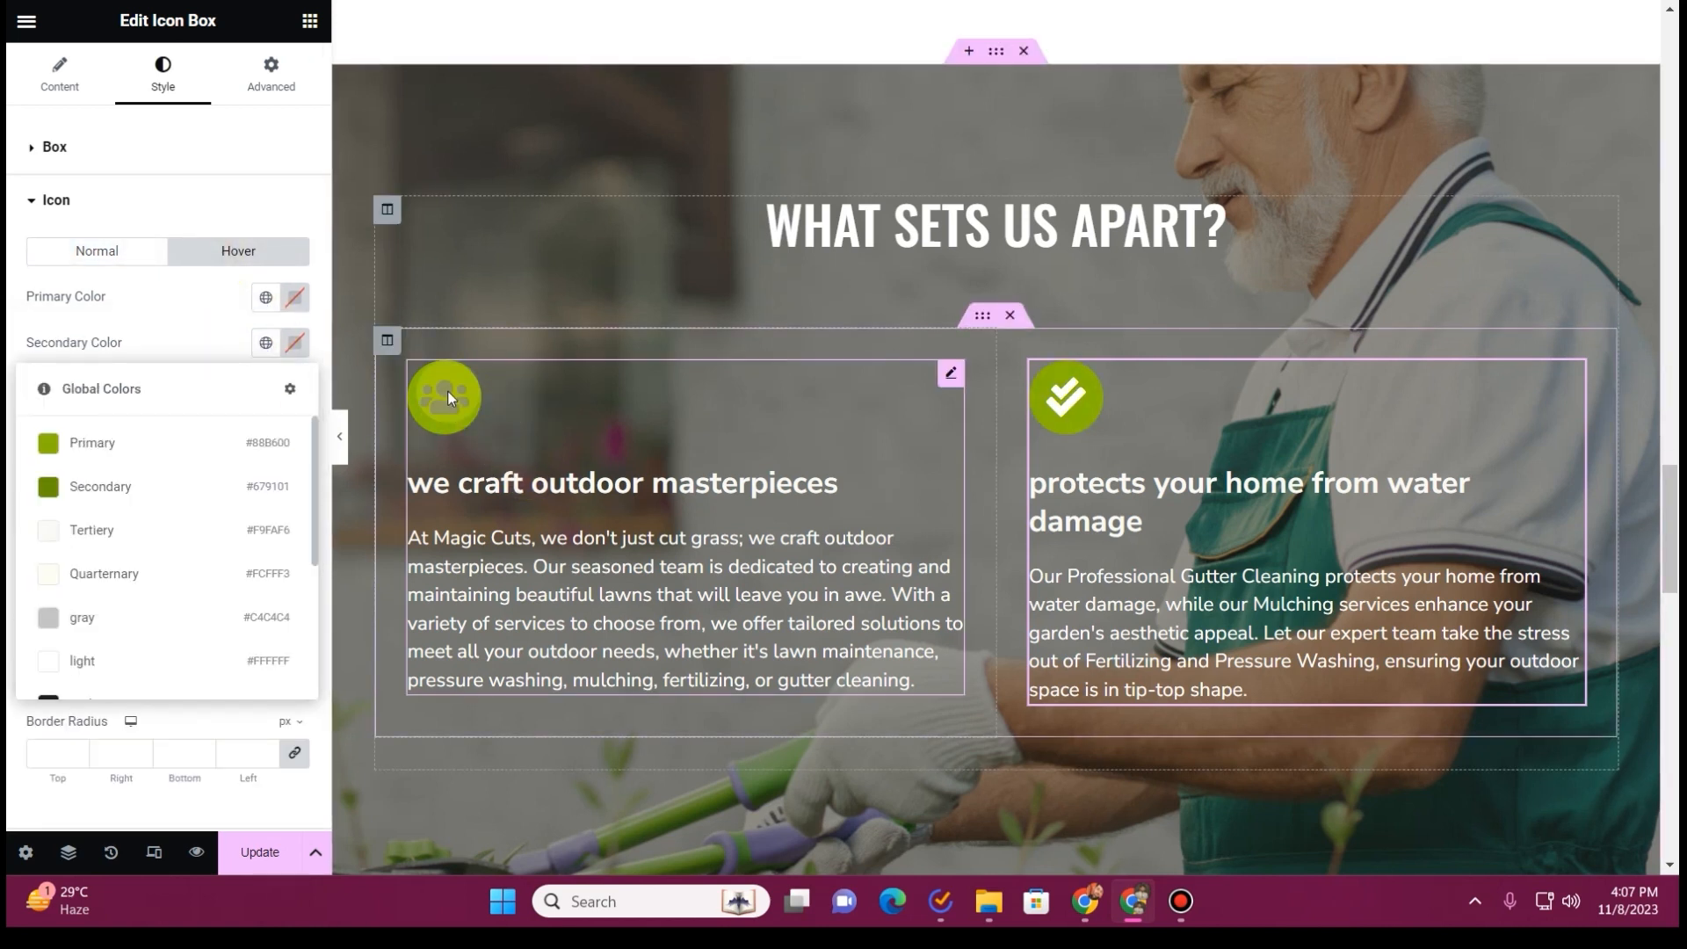
left_click(156, 549)
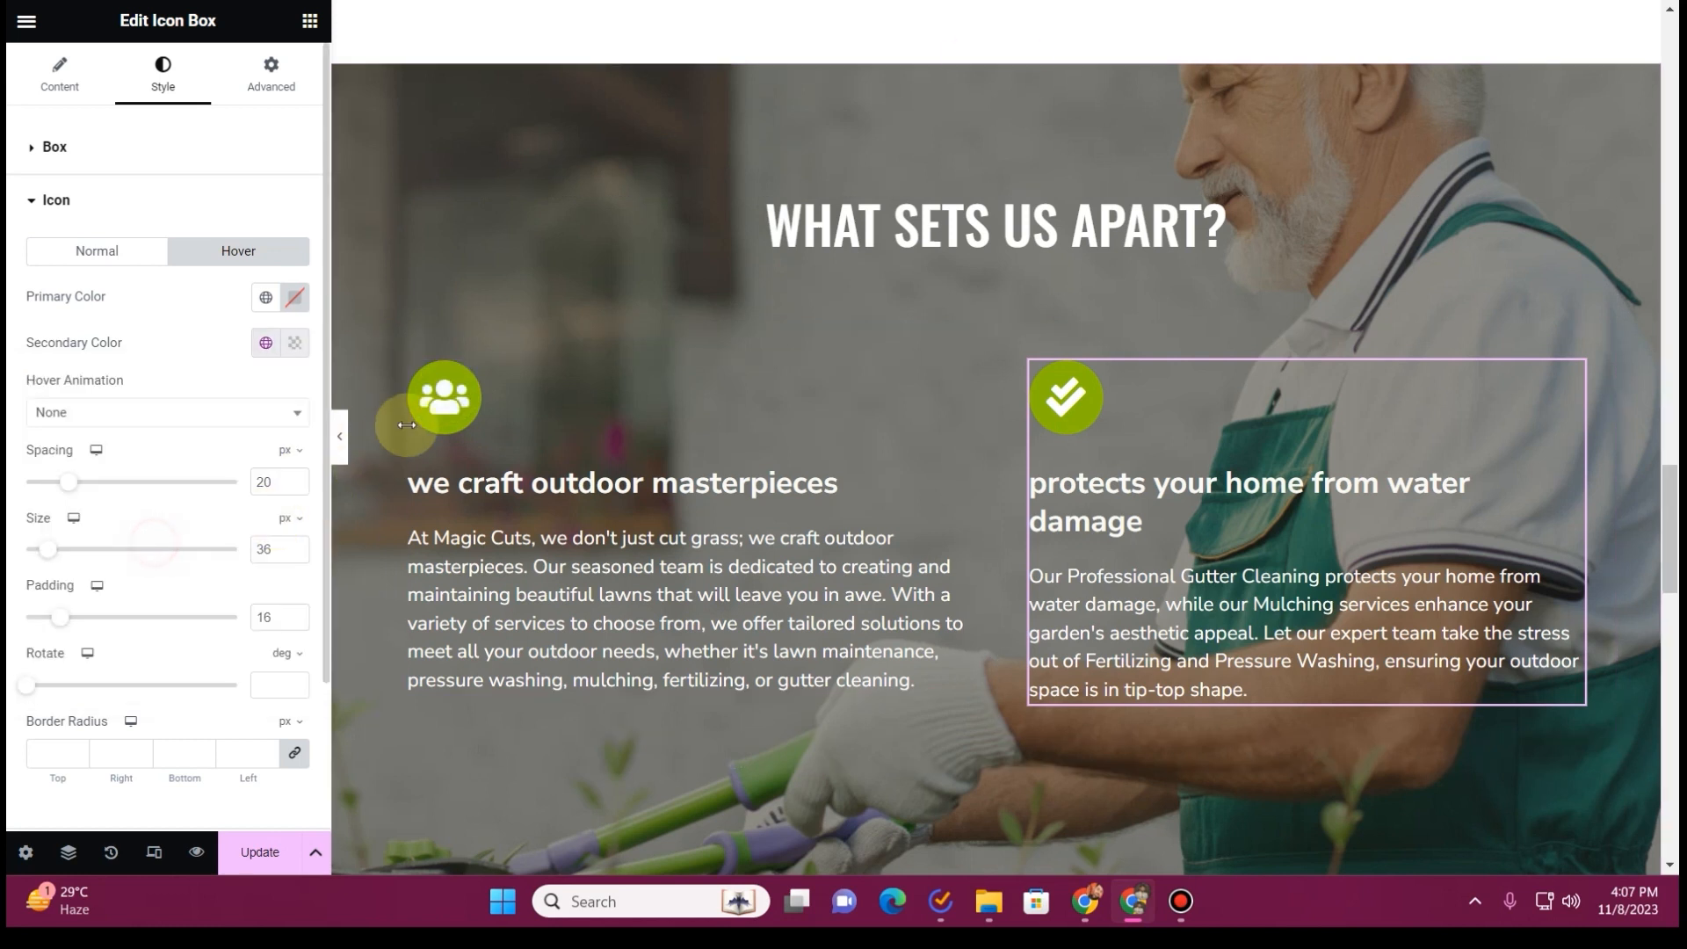
left_click(252, 303)
left_click(114, 484)
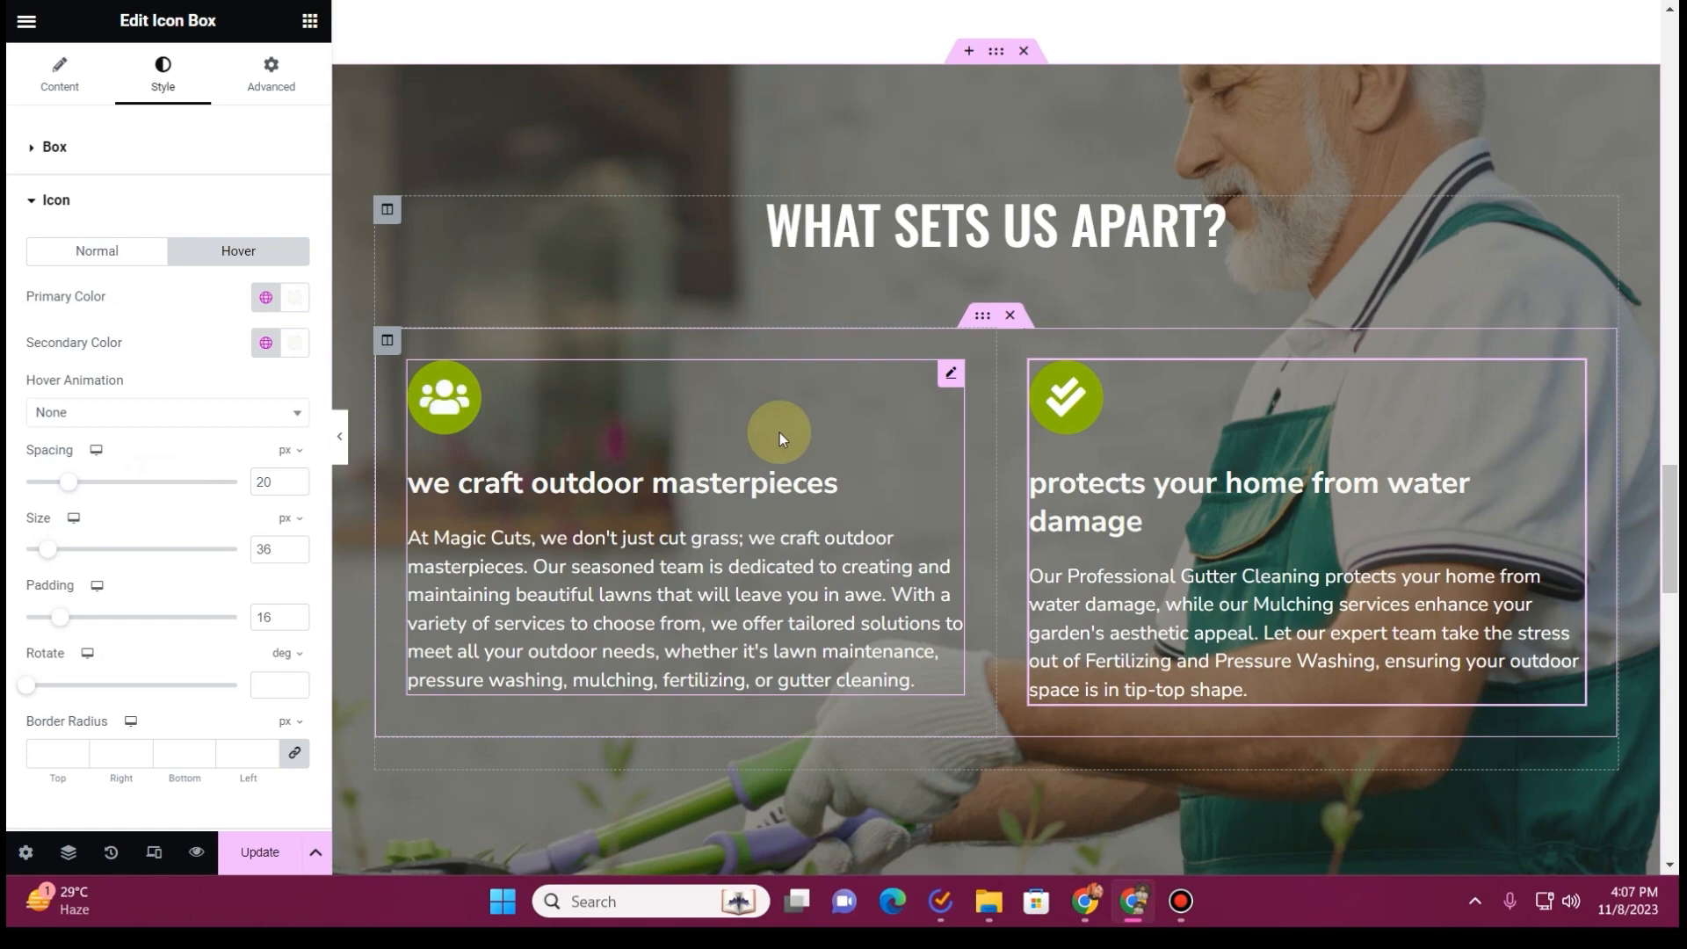
Check the sections around the icon boxes and save the Home page with an update
scroll(87, 481, "down", 2)
scroll(743, 527, "down", 10)
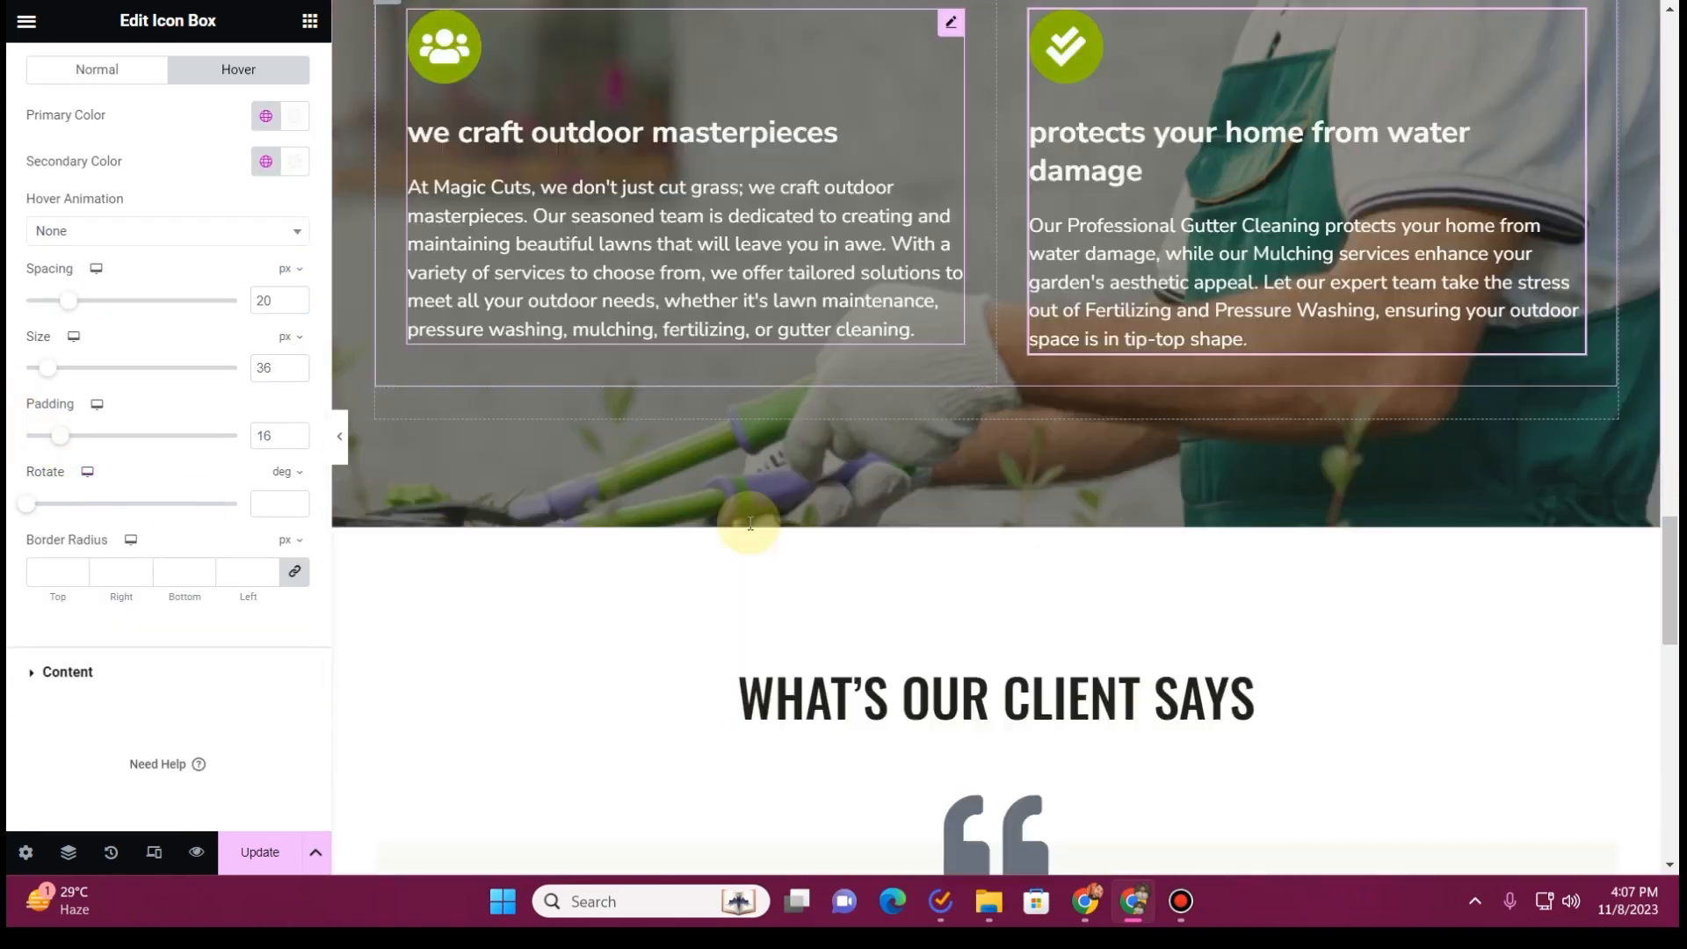
scroll(701, 543, "up", 15)
scroll(683, 541, "up", 10)
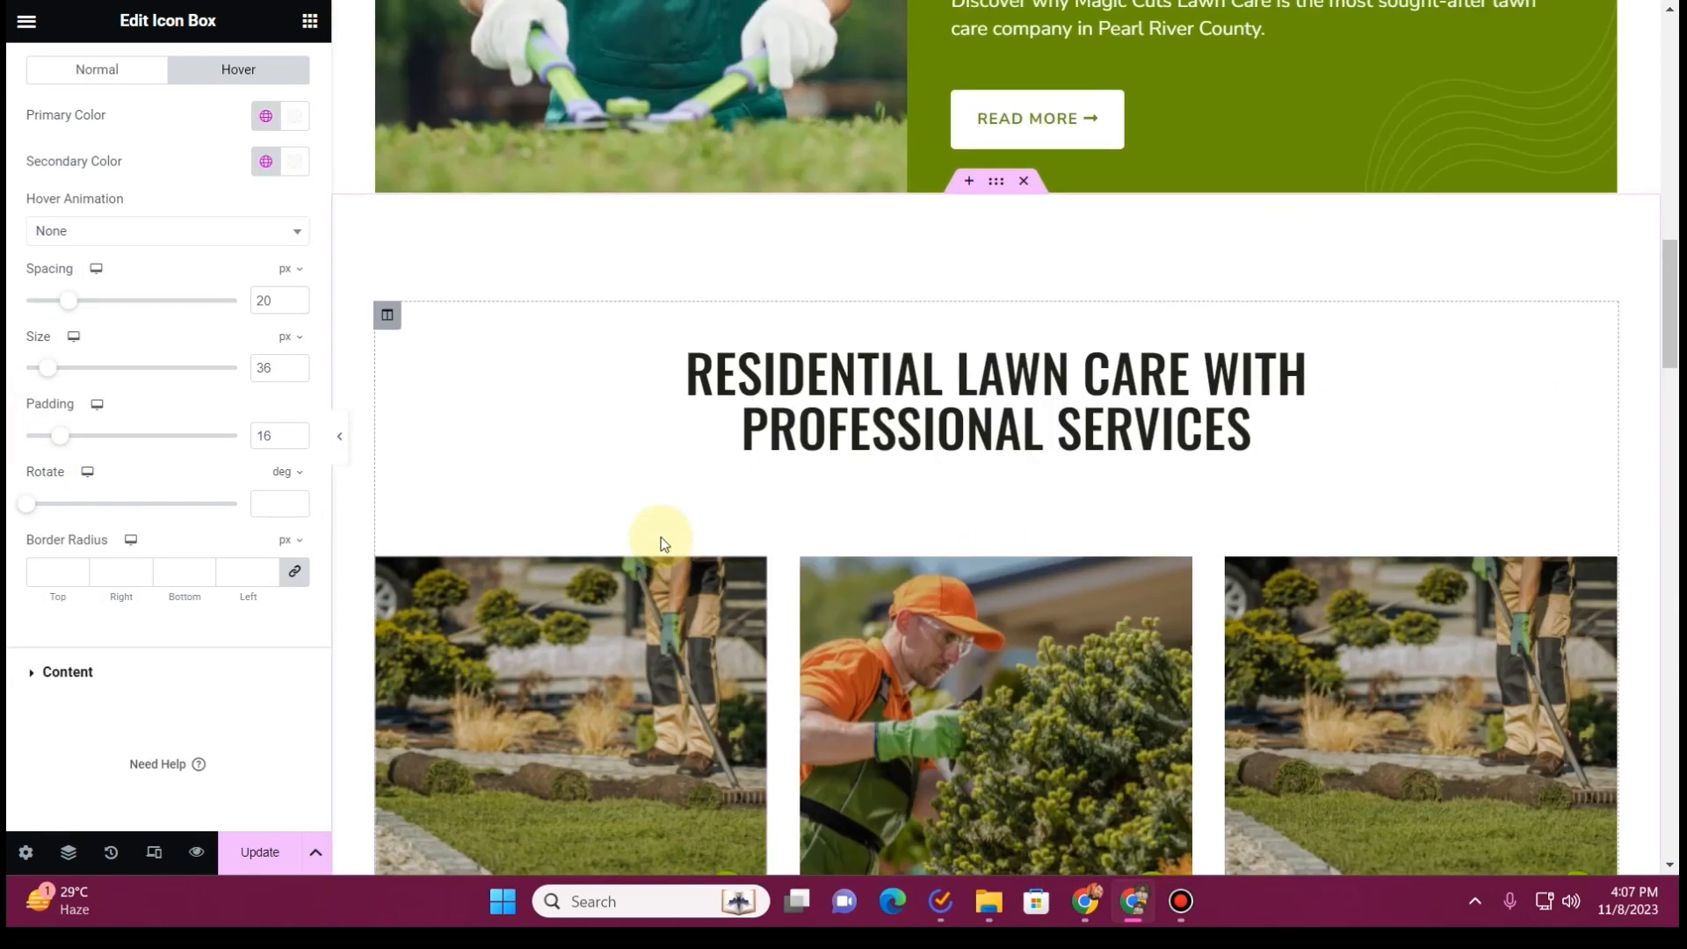
left_click(274, 854)
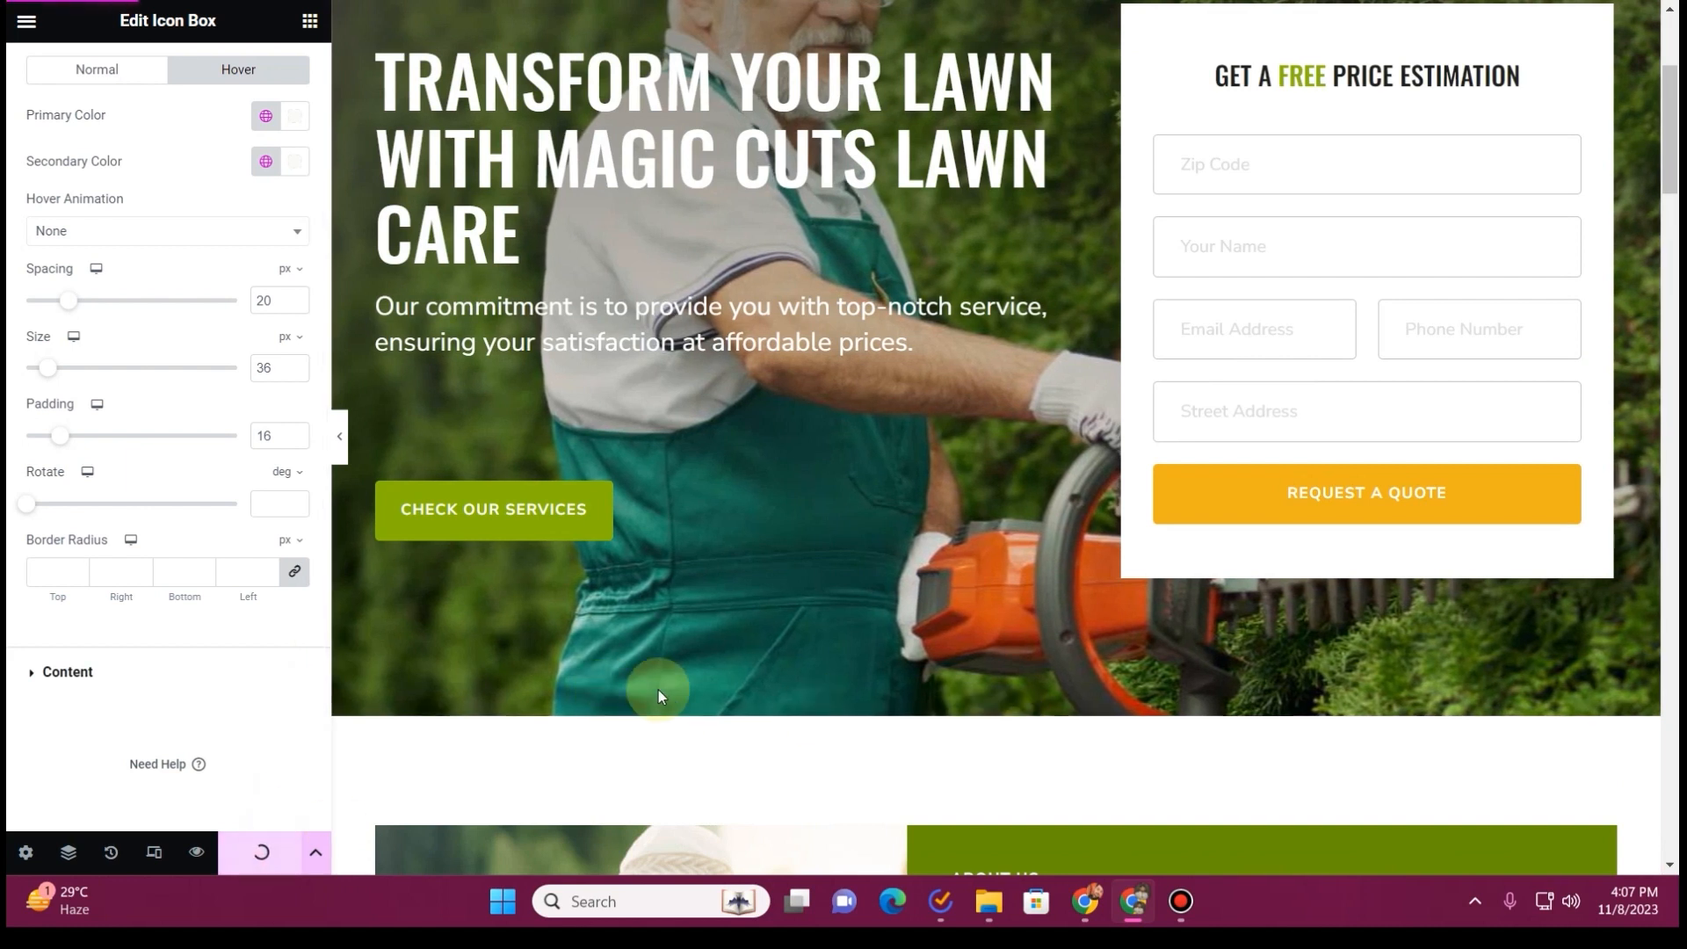
Open the Email settings of the free price estimation form, down to the meta data entries
left_click(1561, 165)
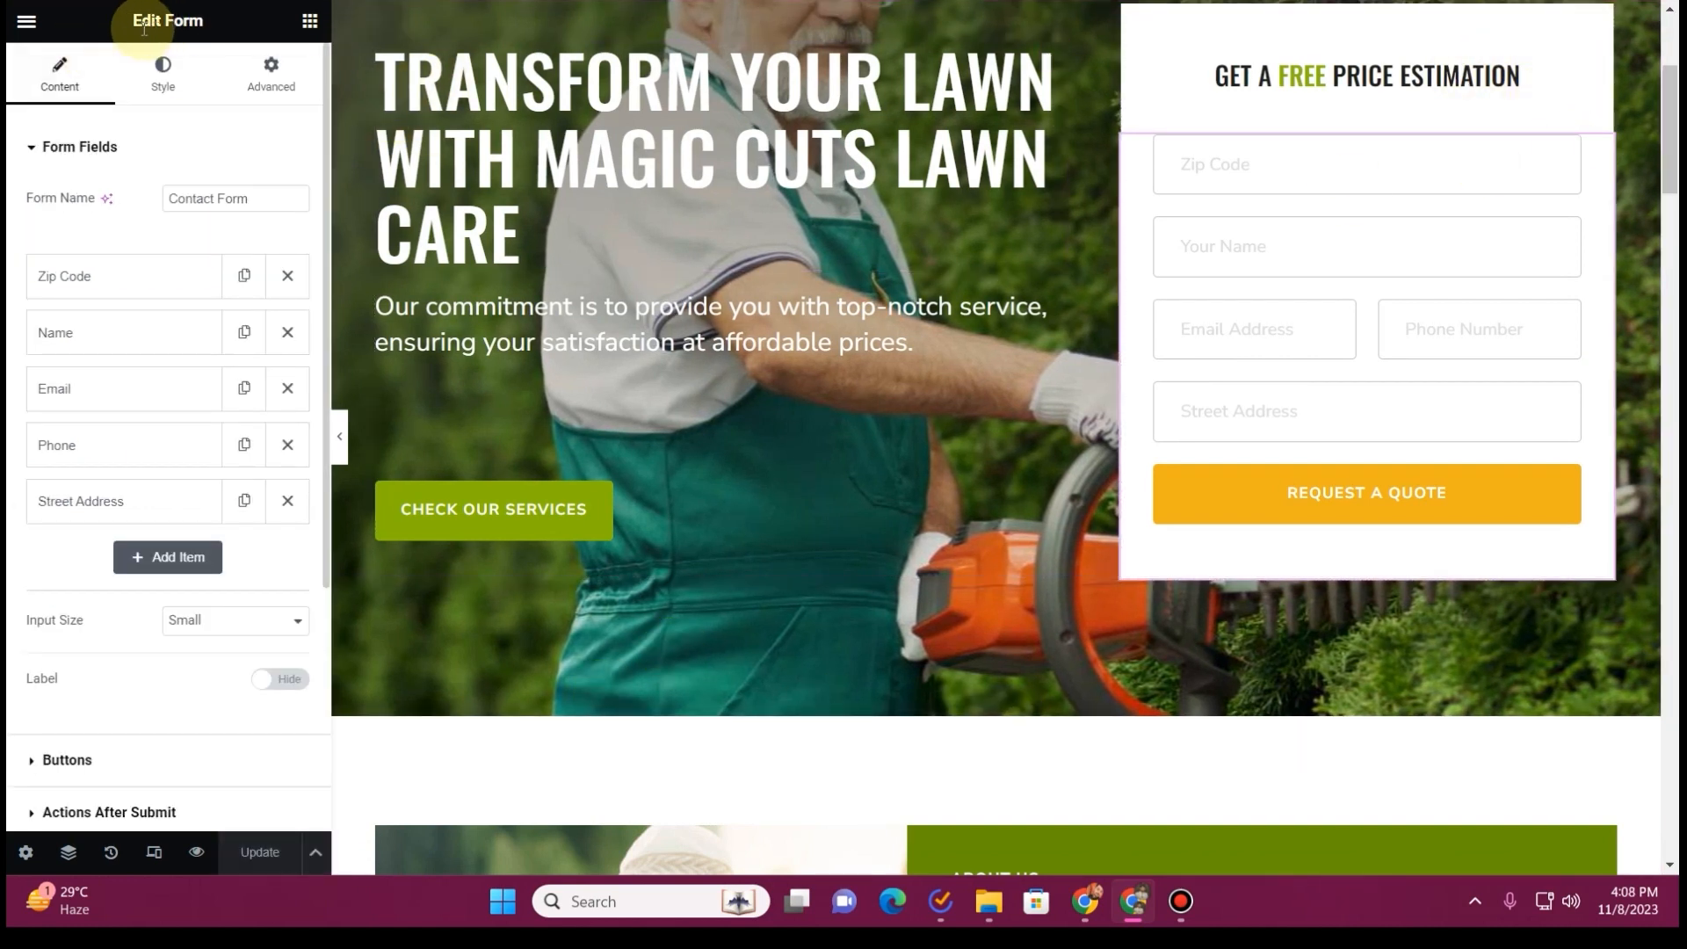
scroll(146, 505, "down", 3)
scroll(146, 505, "down", 2)
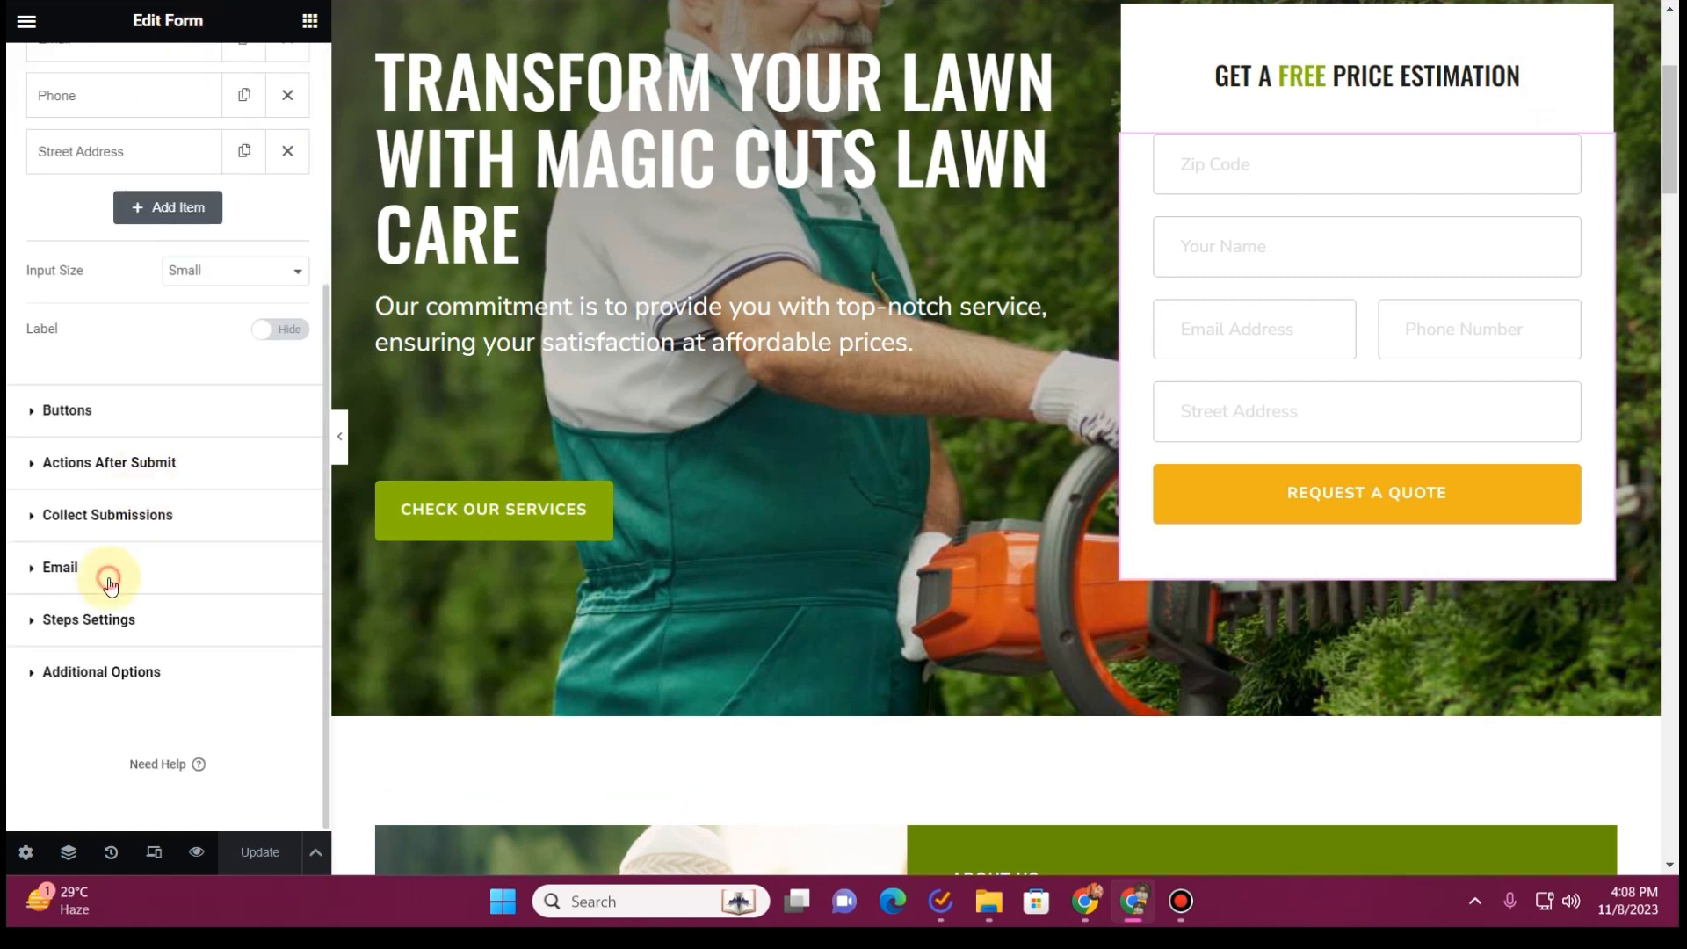
left_click(109, 585)
scroll(170, 408, "down", 2)
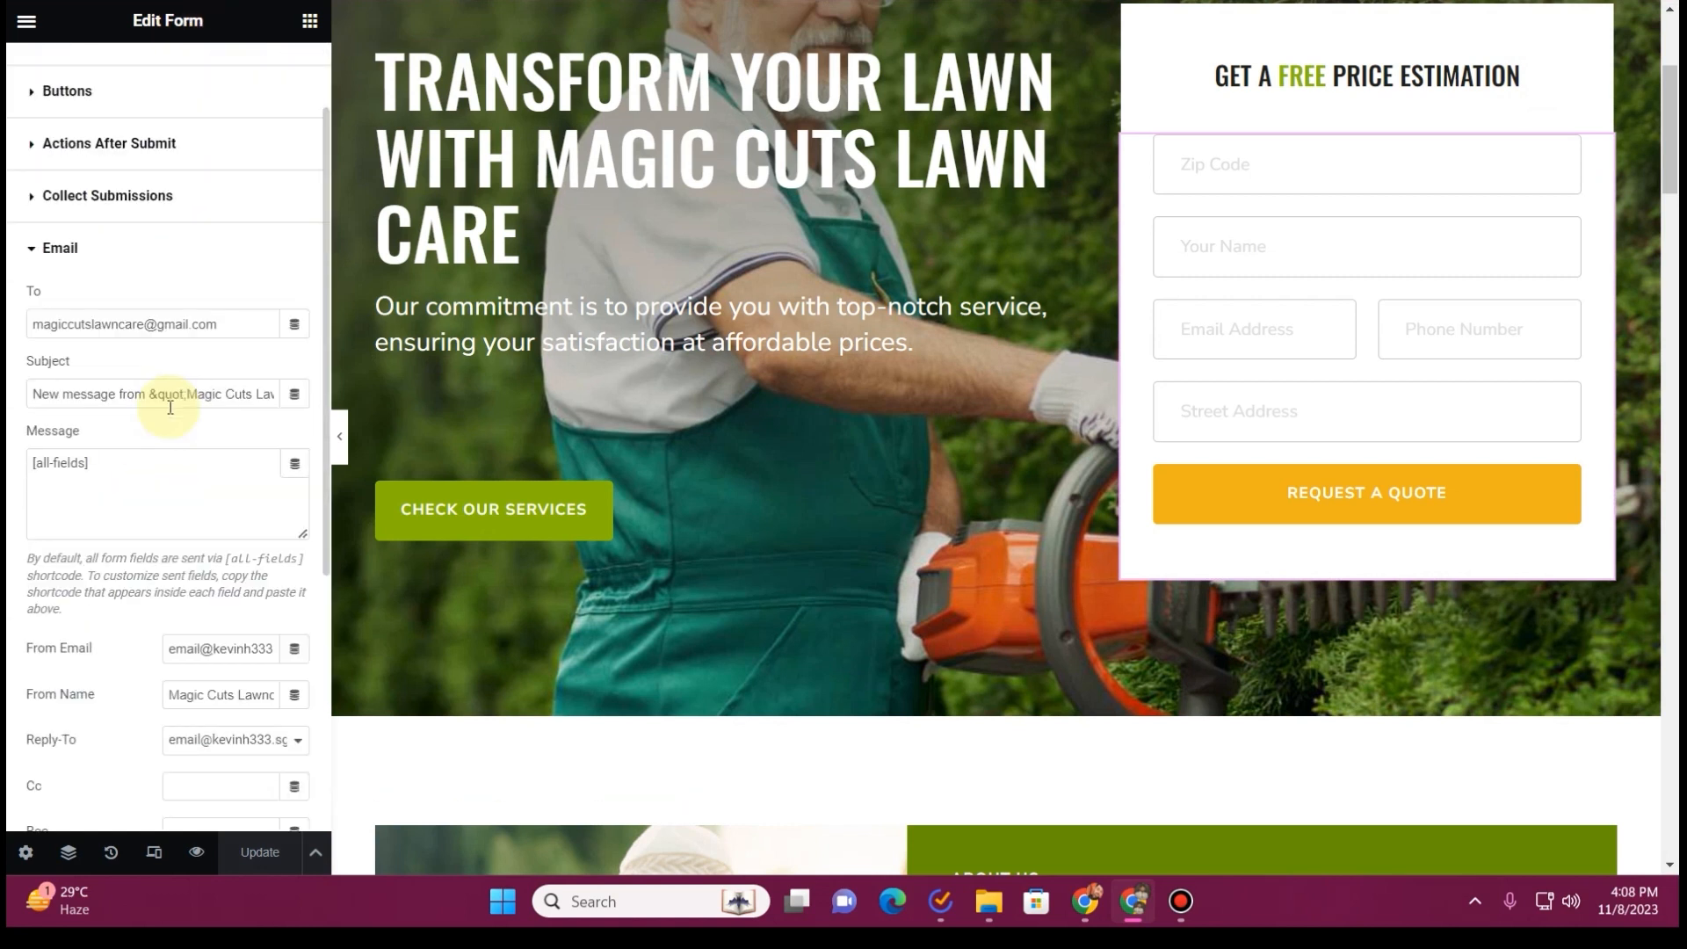
scroll(169, 408, "down", 2)
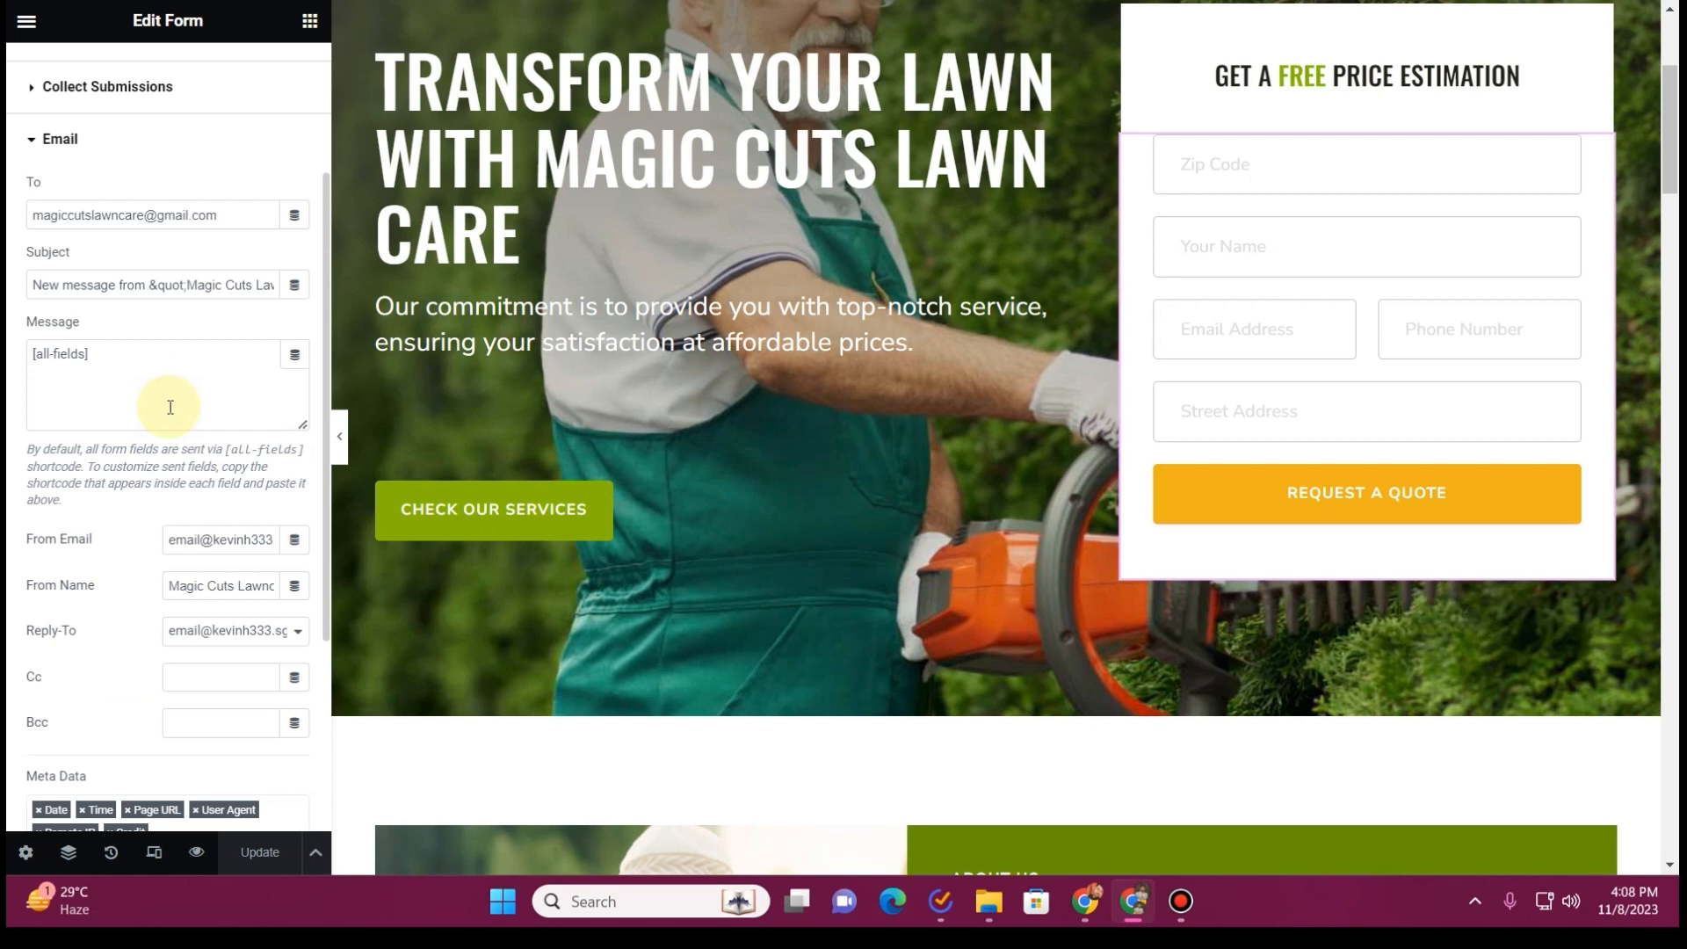
scroll(170, 408, "down", 5)
Remove Date, Time, Page URL, User Agent, Remote IP and Credit from the form email's meta data and update the page
left_click(39, 494)
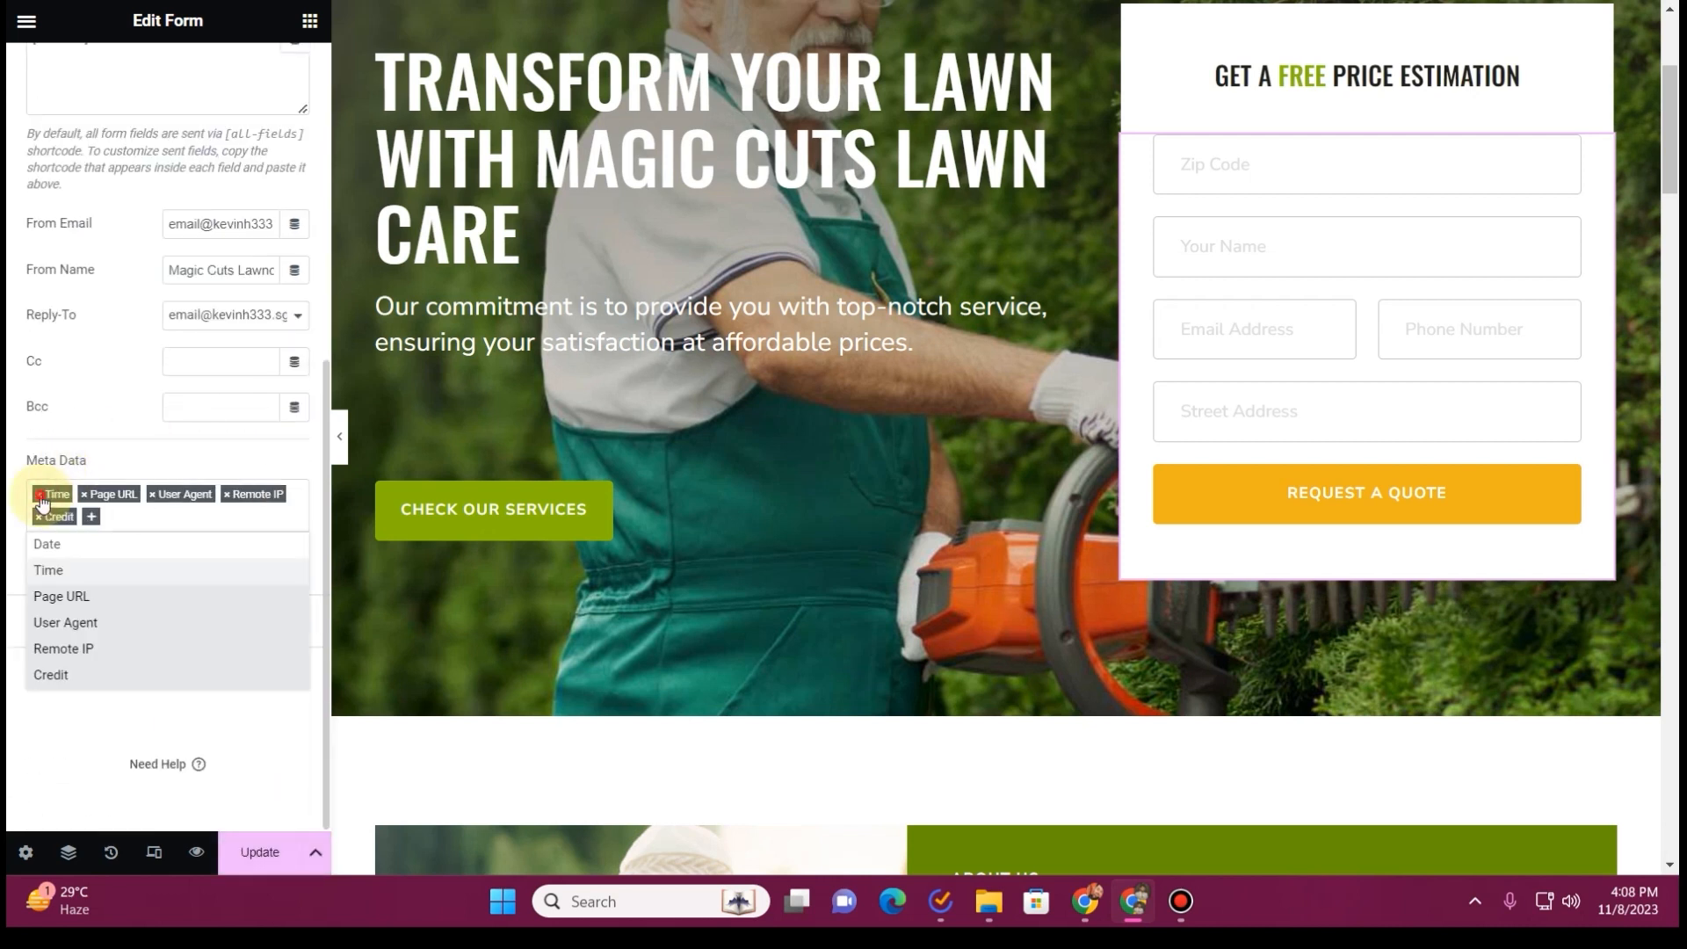
left_click(40, 494)
left_click(39, 494)
left_click(40, 517)
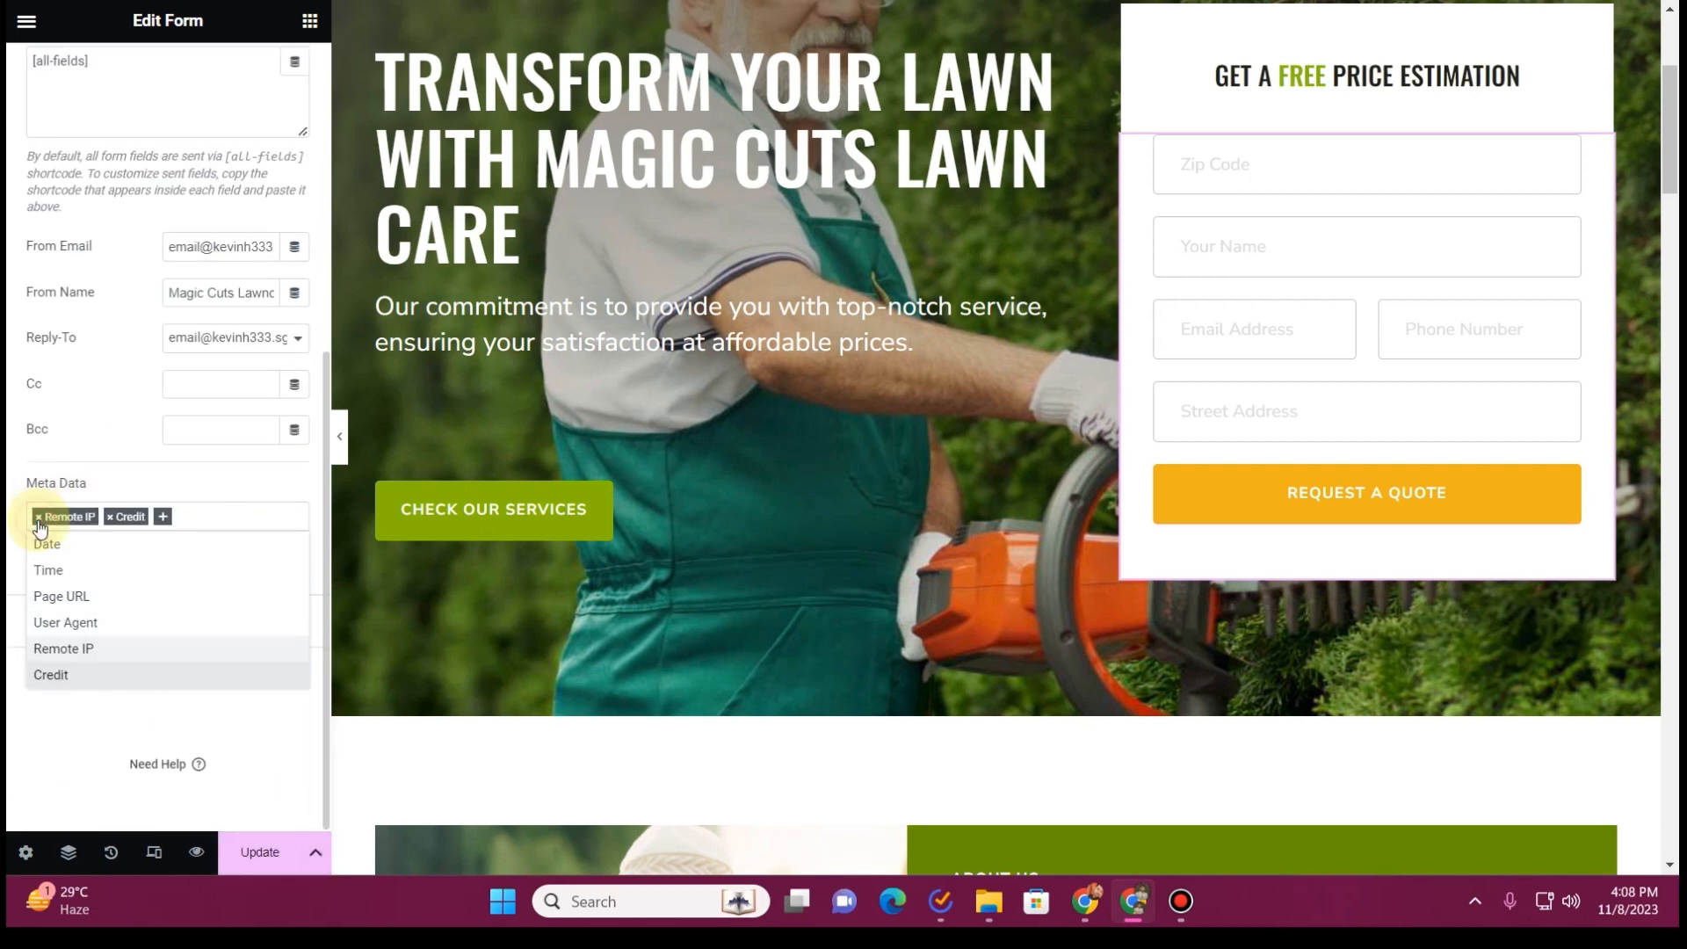
left_click(40, 517)
left_click(39, 516)
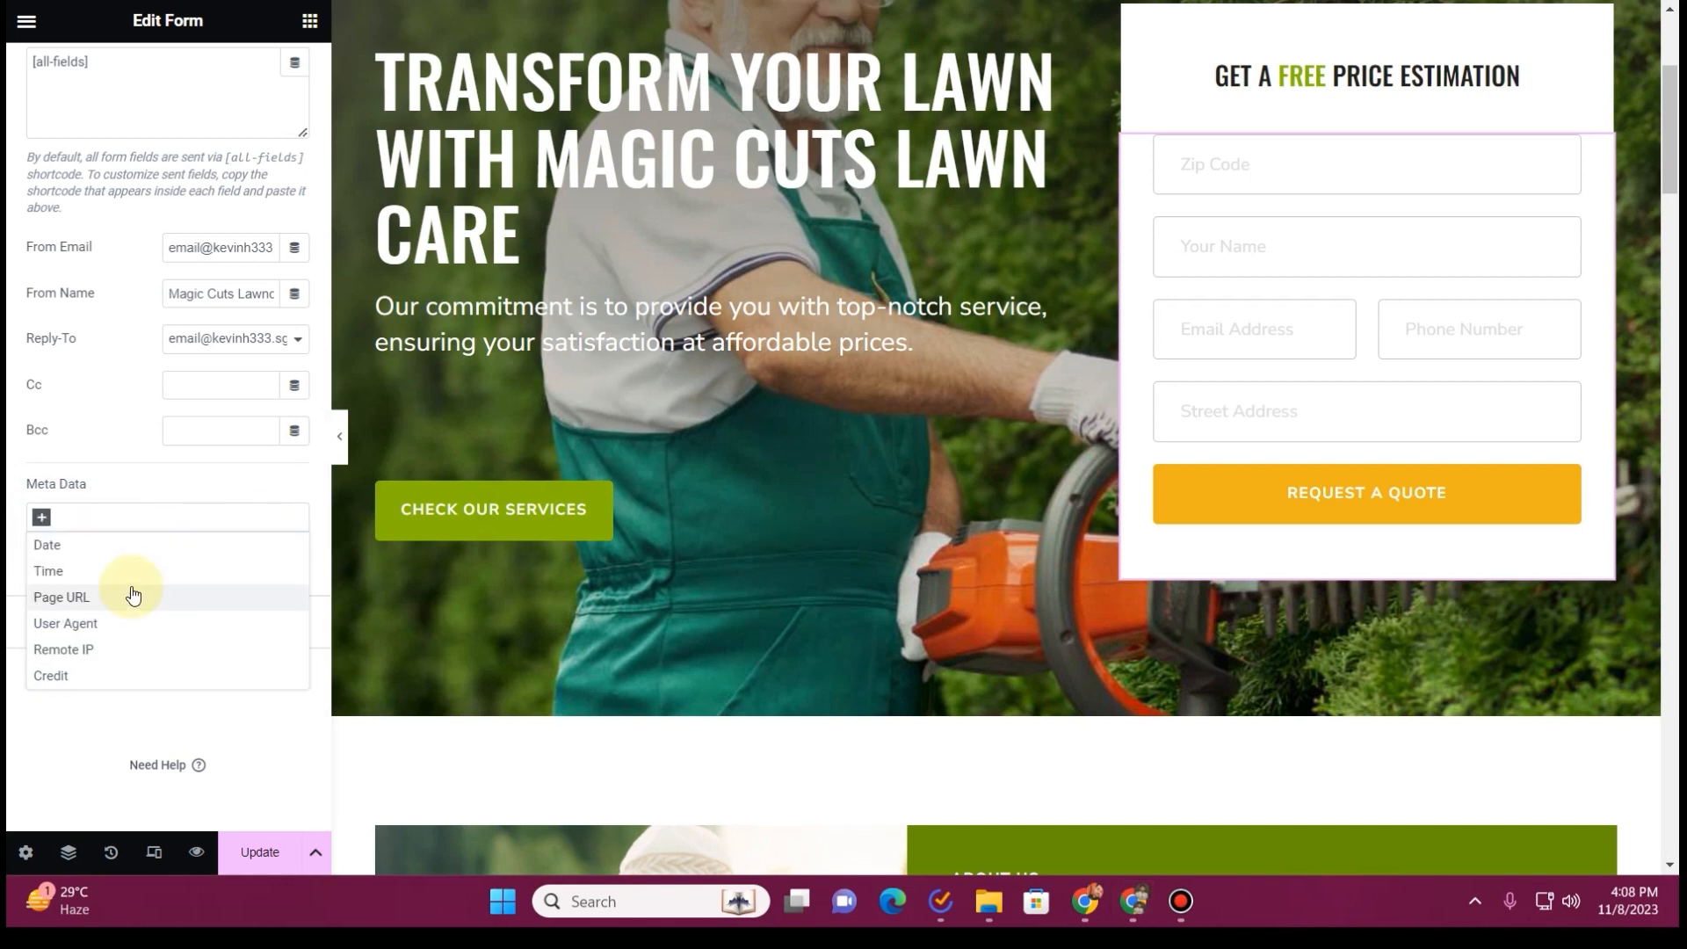
left_click(256, 820)
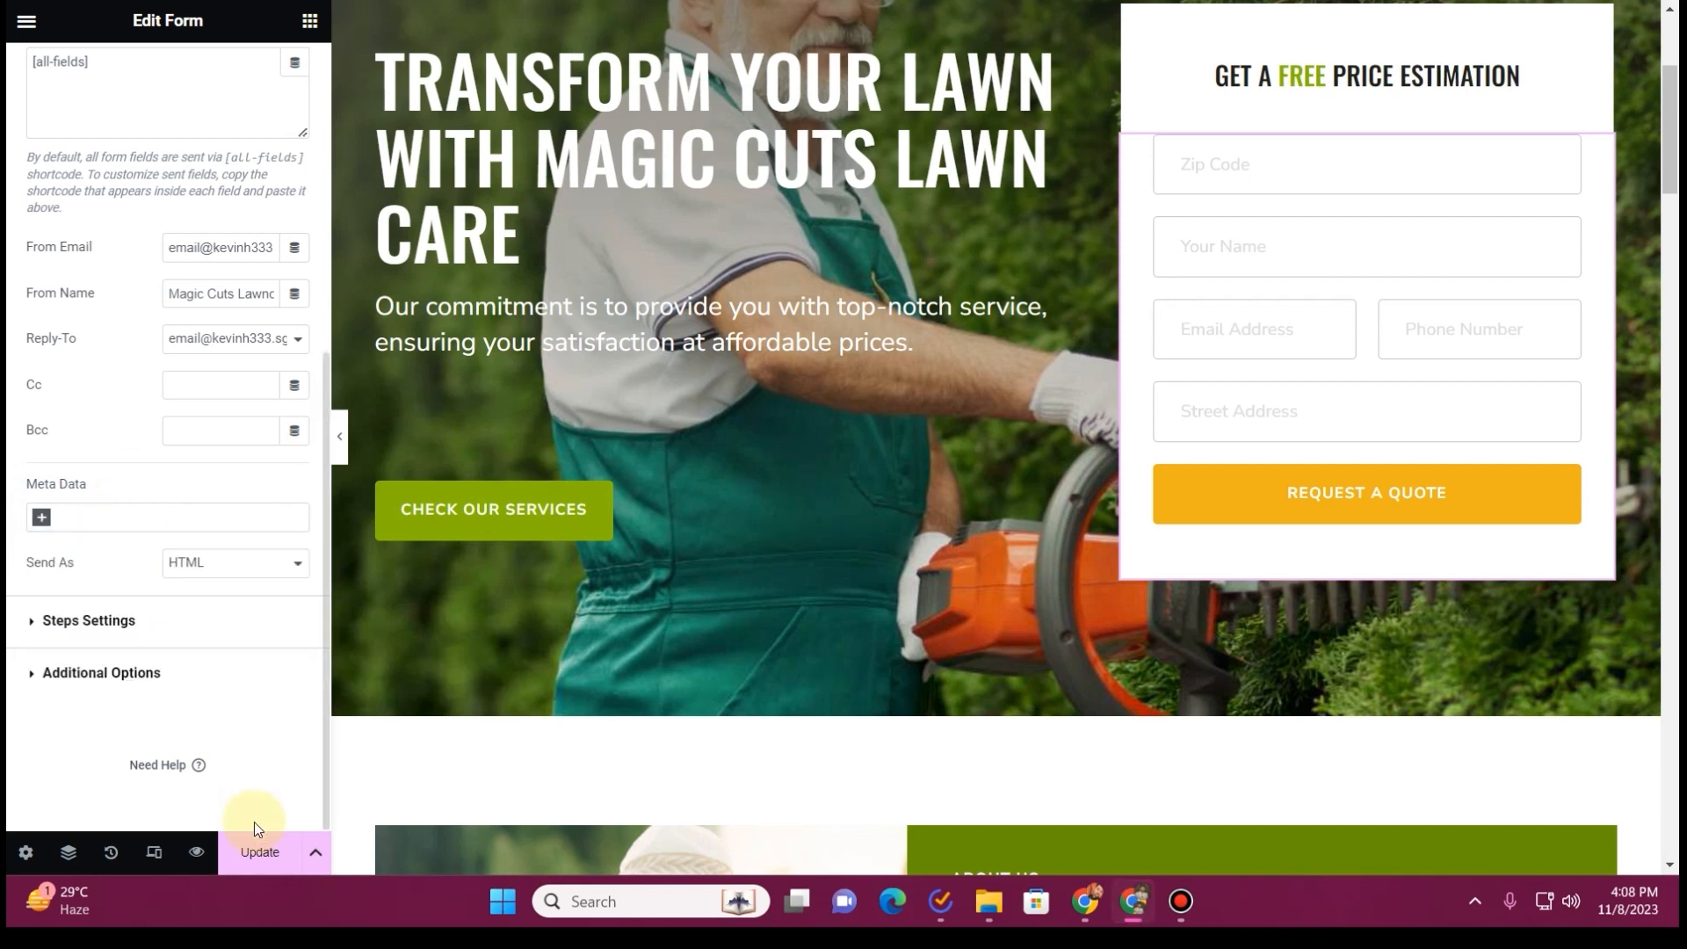
left_click(257, 842)
Exit the Elementor editor of the Home page and open the list of all WordPress pages
scroll(605, 458, "up", 4)
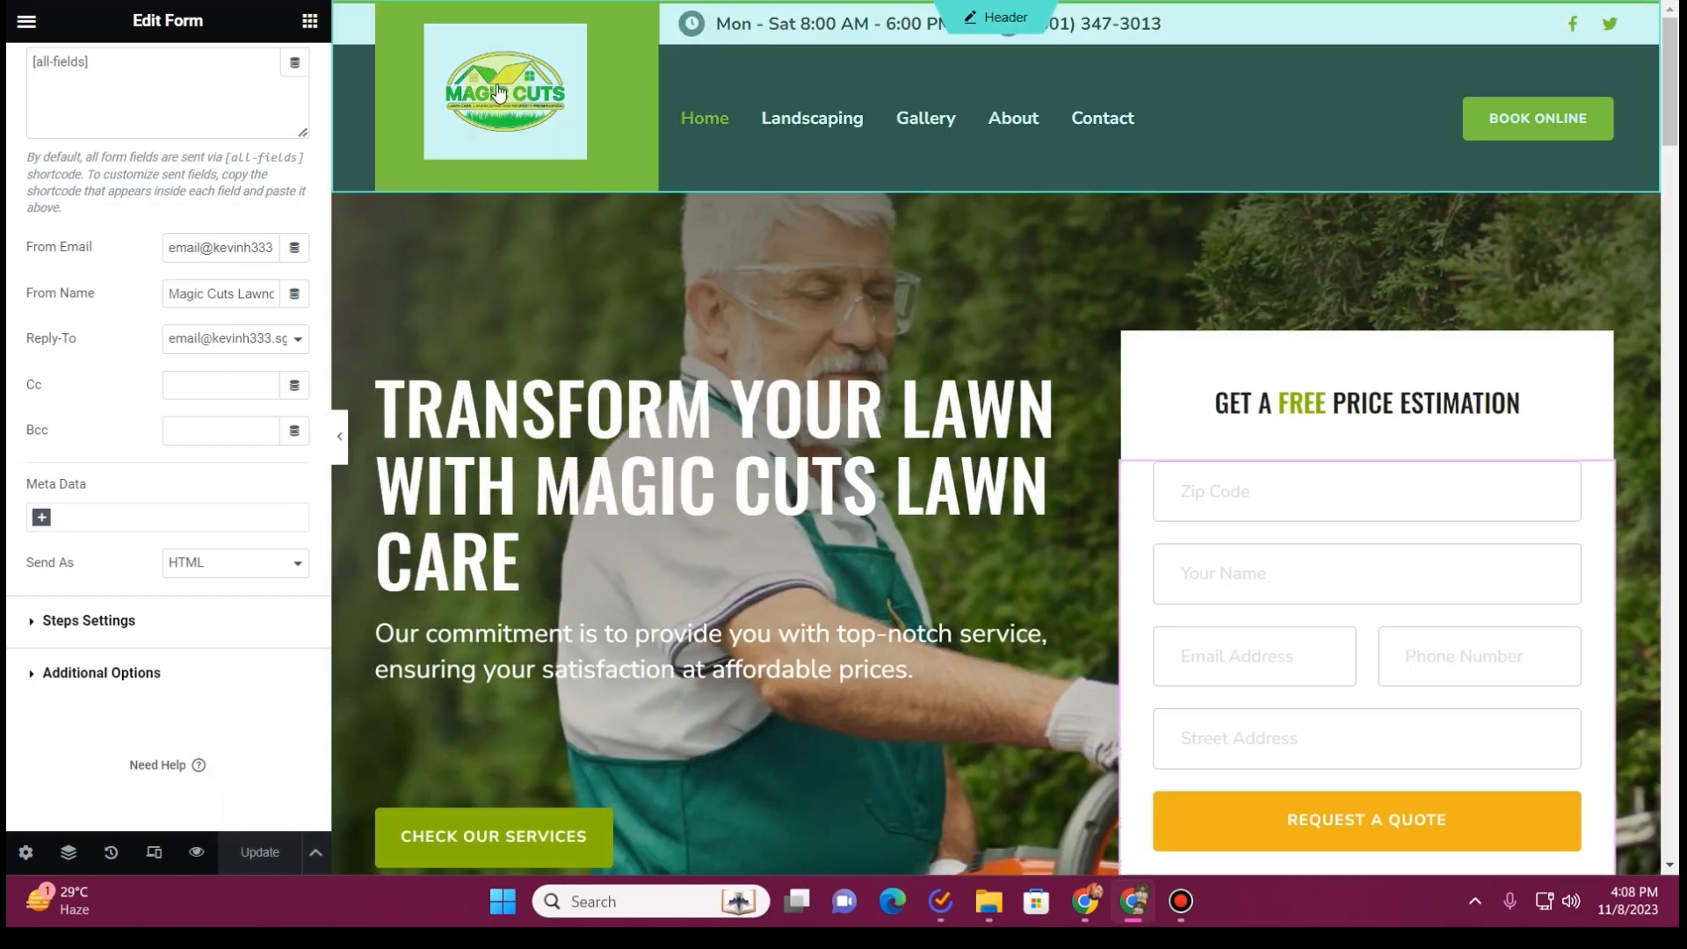
left_click(26, 24)
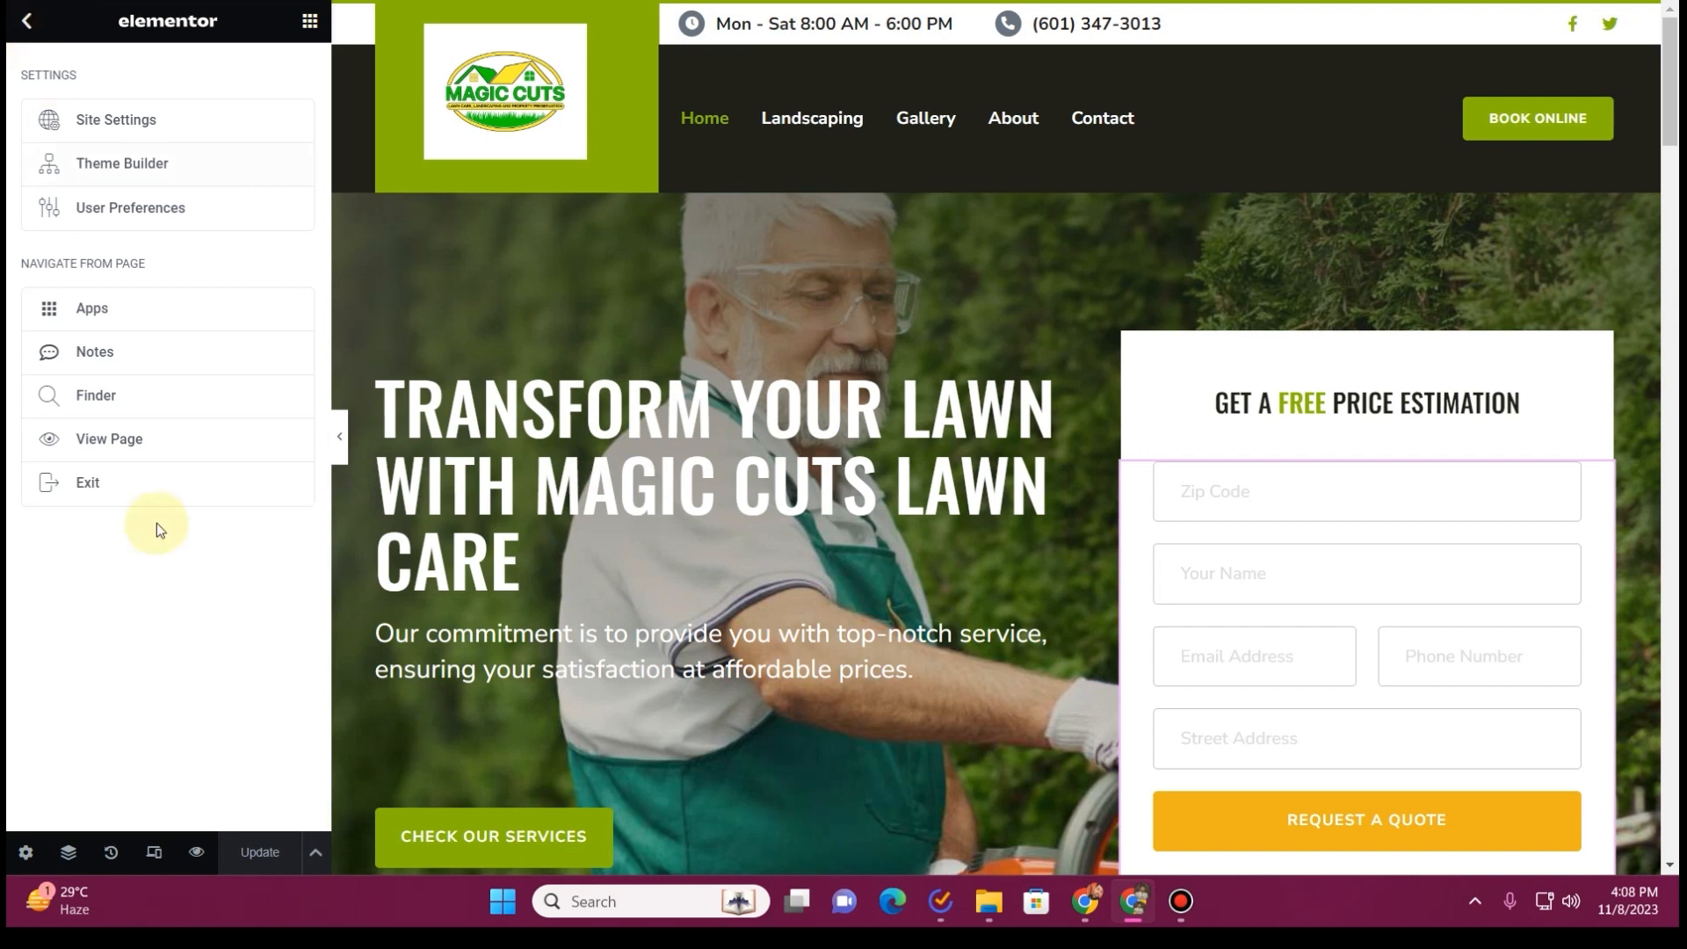
left_click(162, 495)
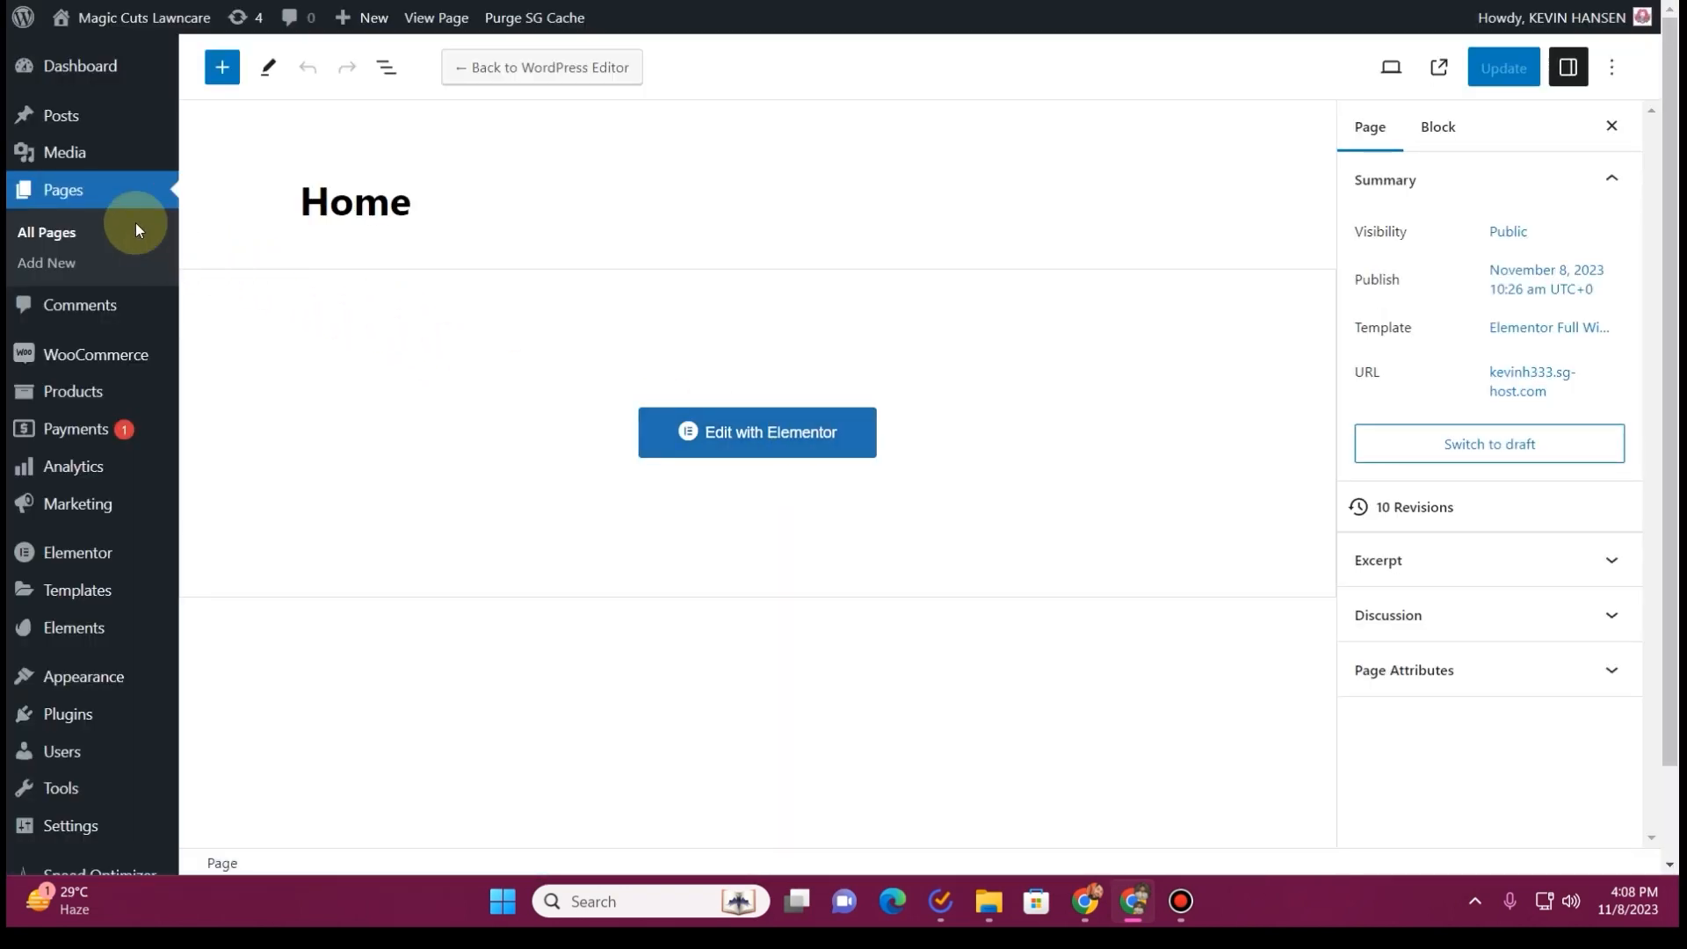
left_click(74, 235)
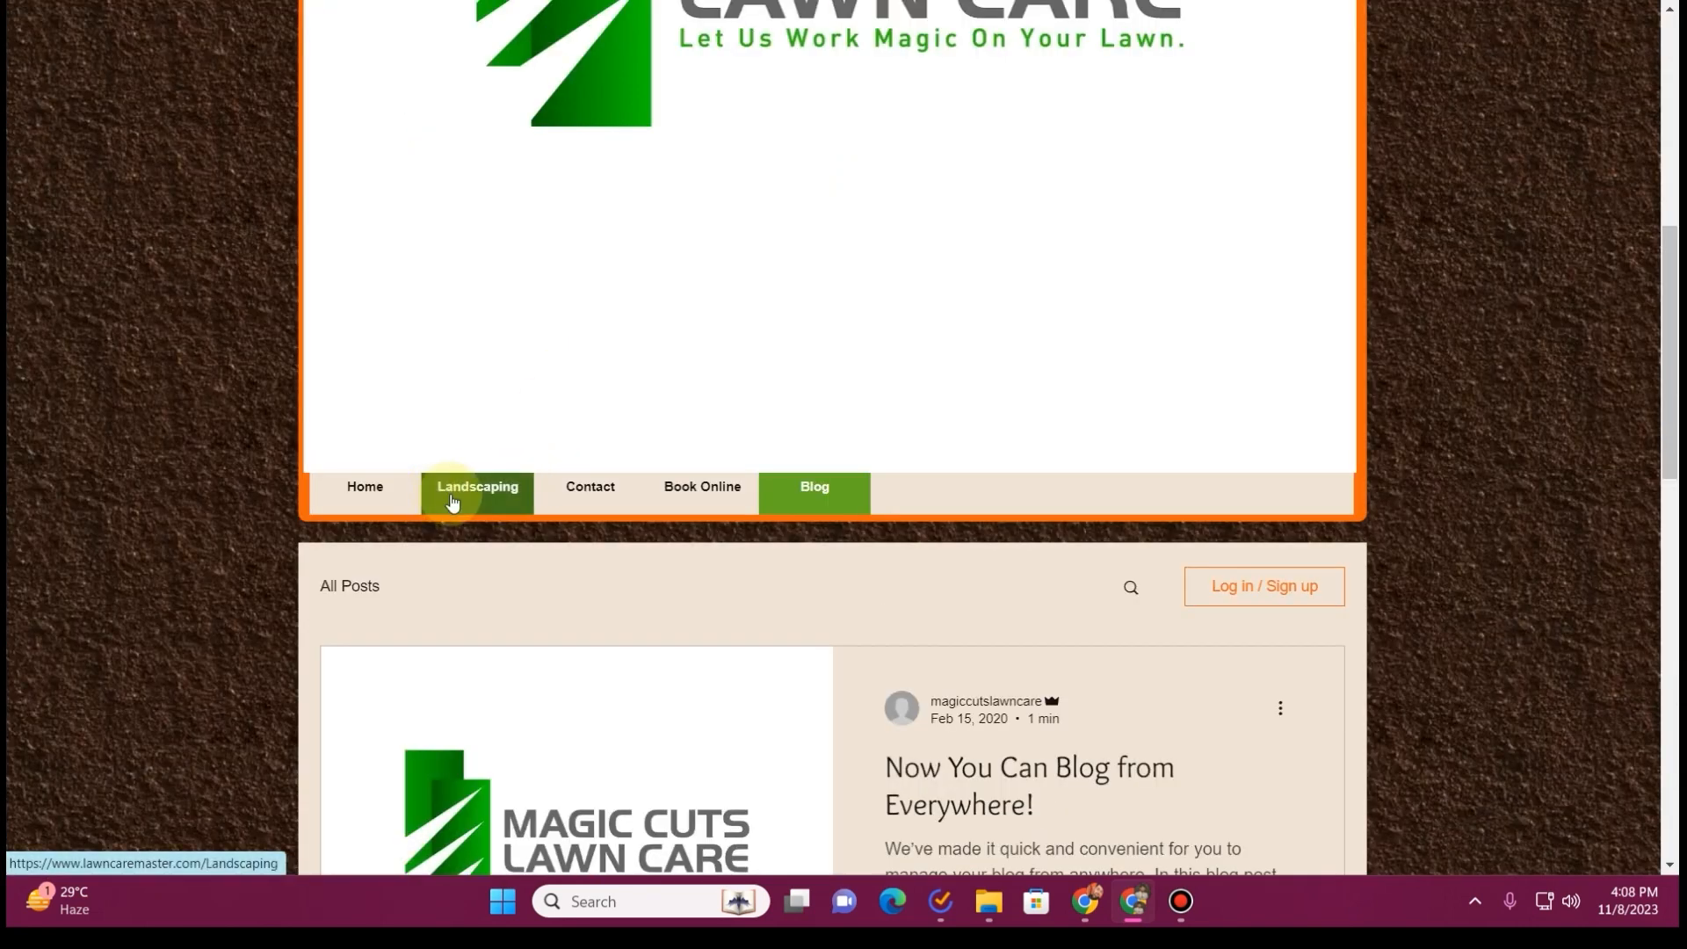
Open the Landscaping page on the old website for reference and edit the new site's Landscaping page with Elementor
left_click(446, 507)
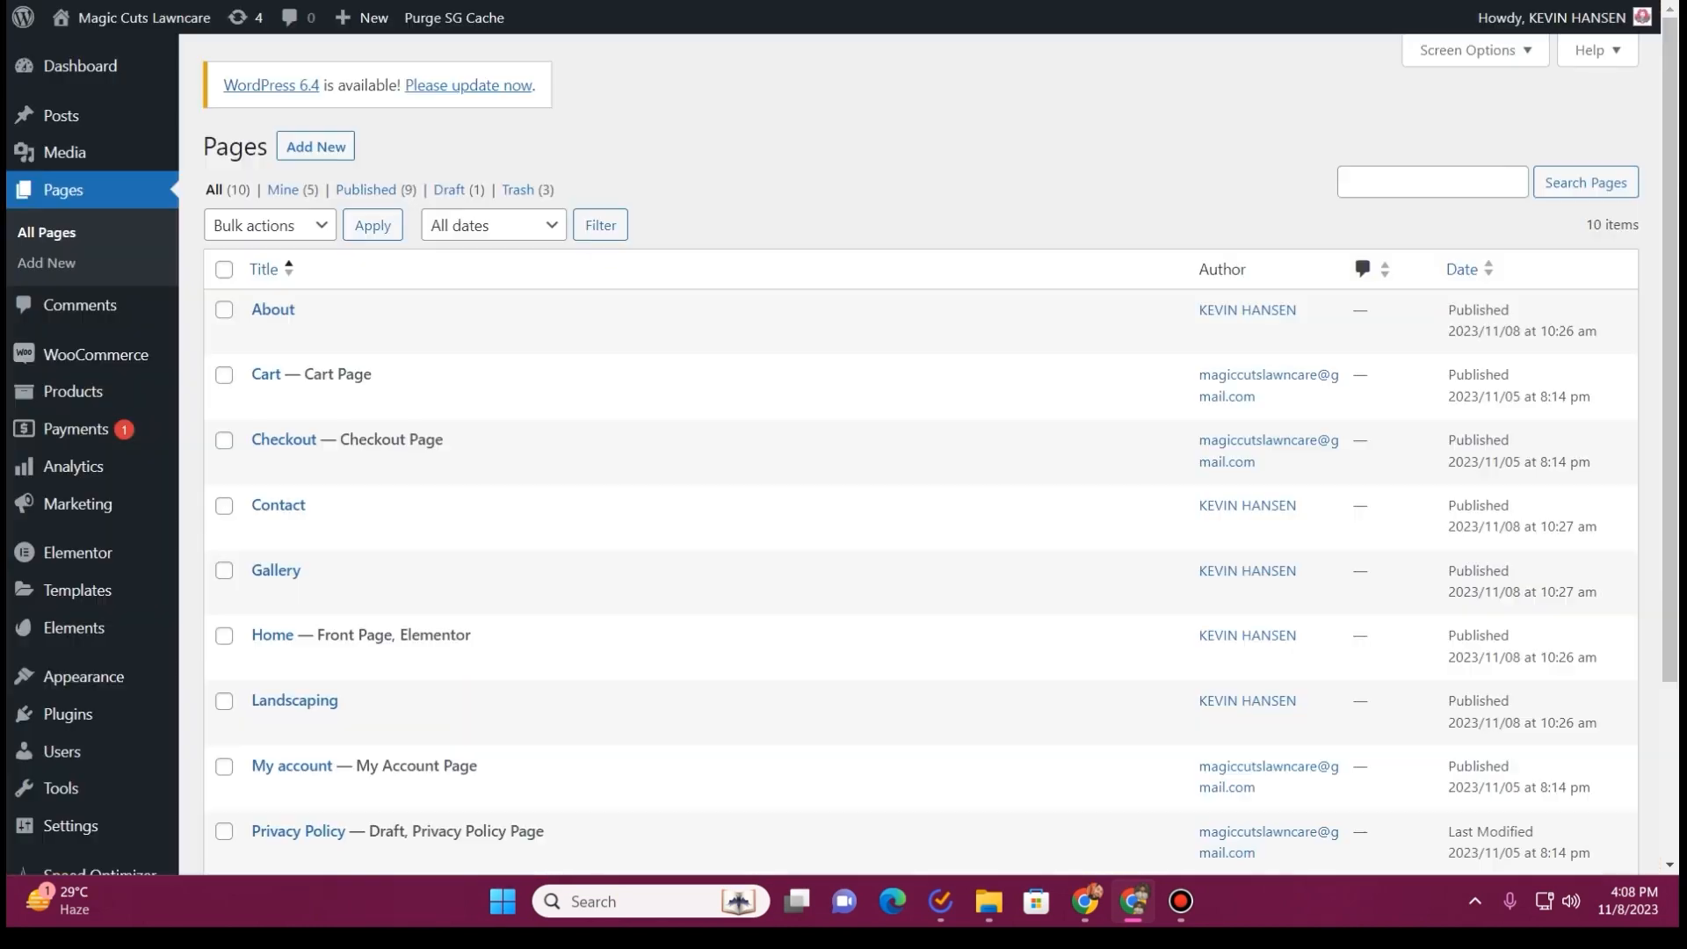
scroll(351, 439, "down", 3)
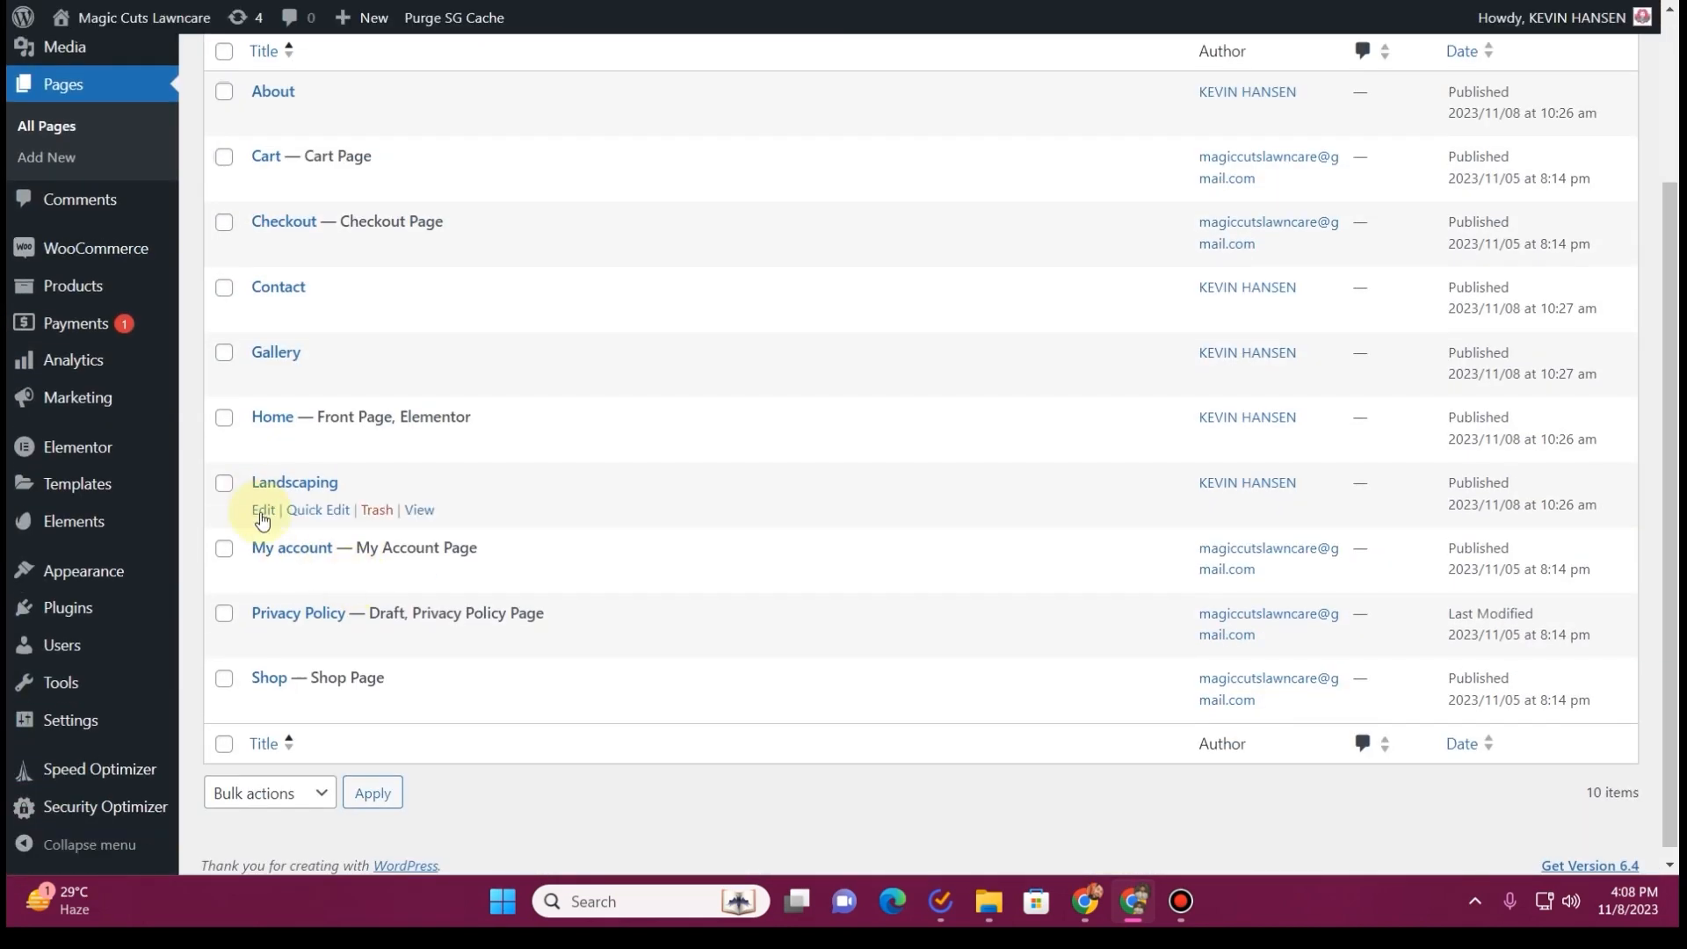
left_click(263, 514)
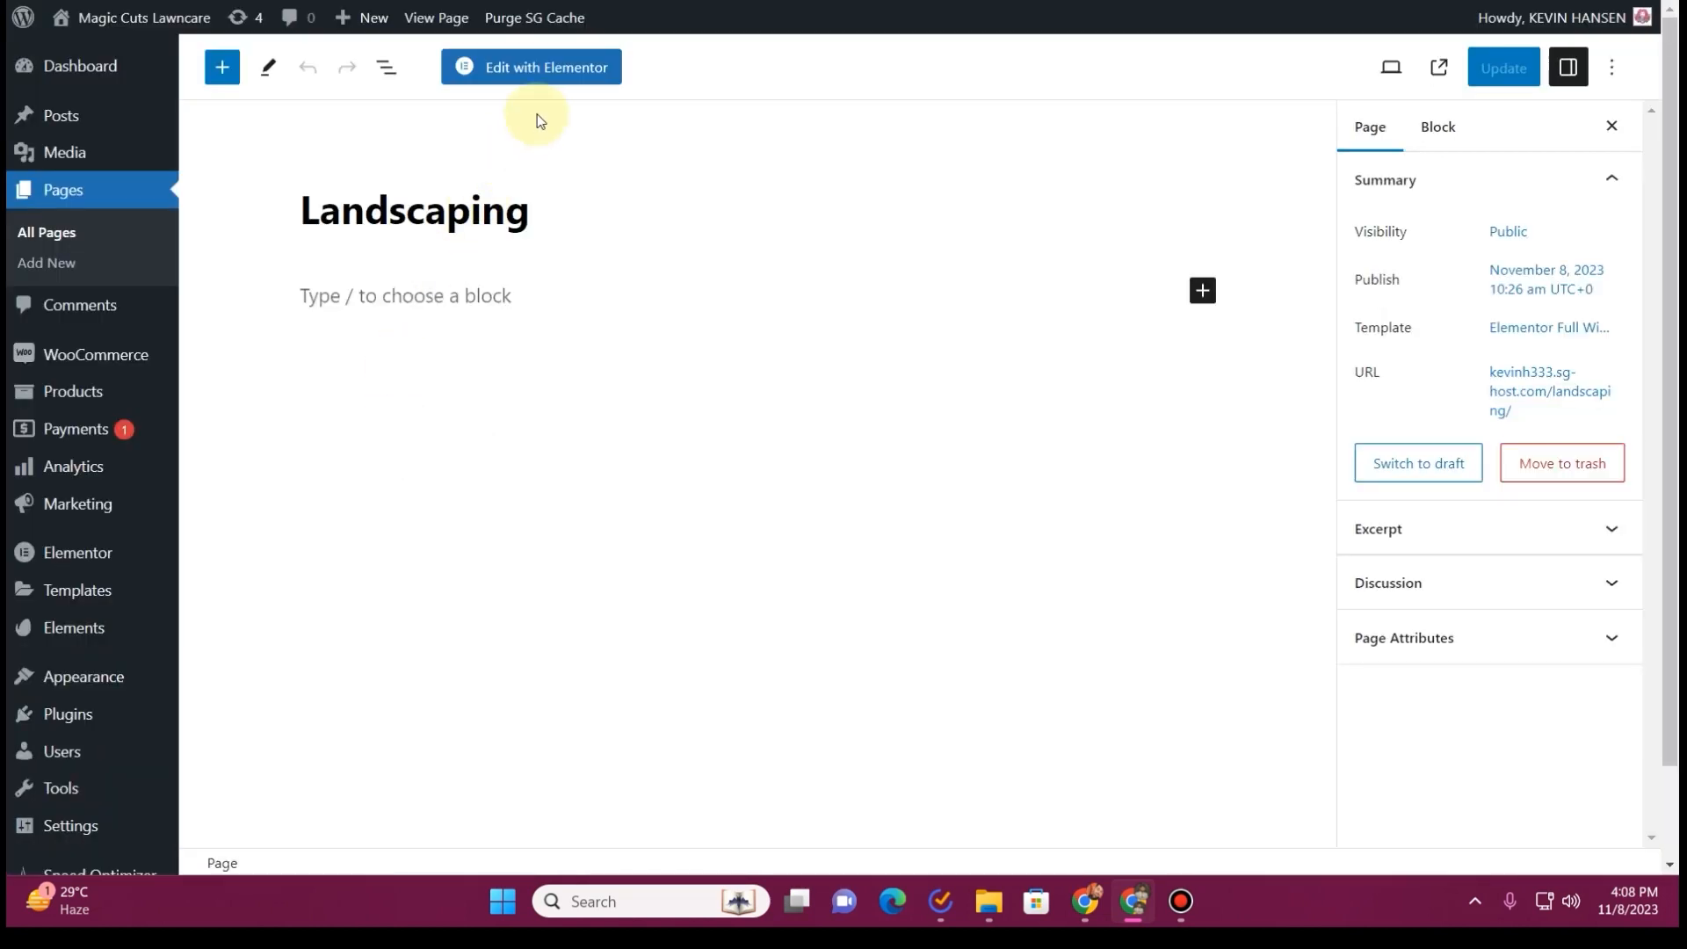
left_click(570, 72)
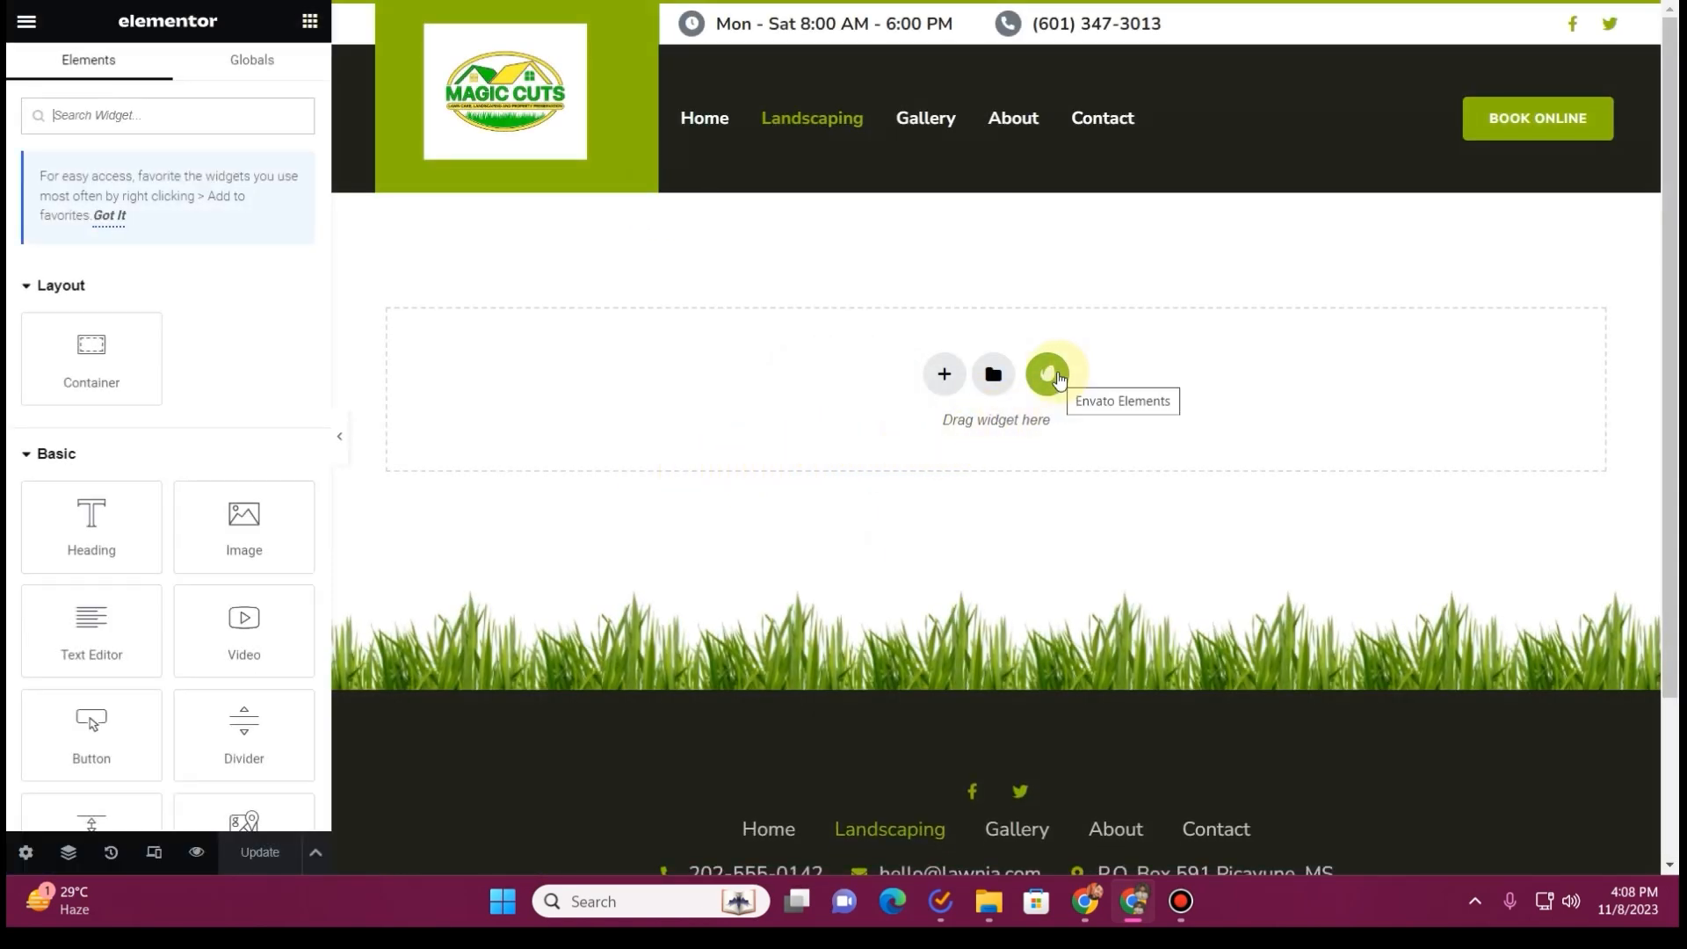
Insert the Services template from the installed Lawnia kit in Envato Elements into the Landscaping page
left_click(1050, 375)
left_click(437, 444)
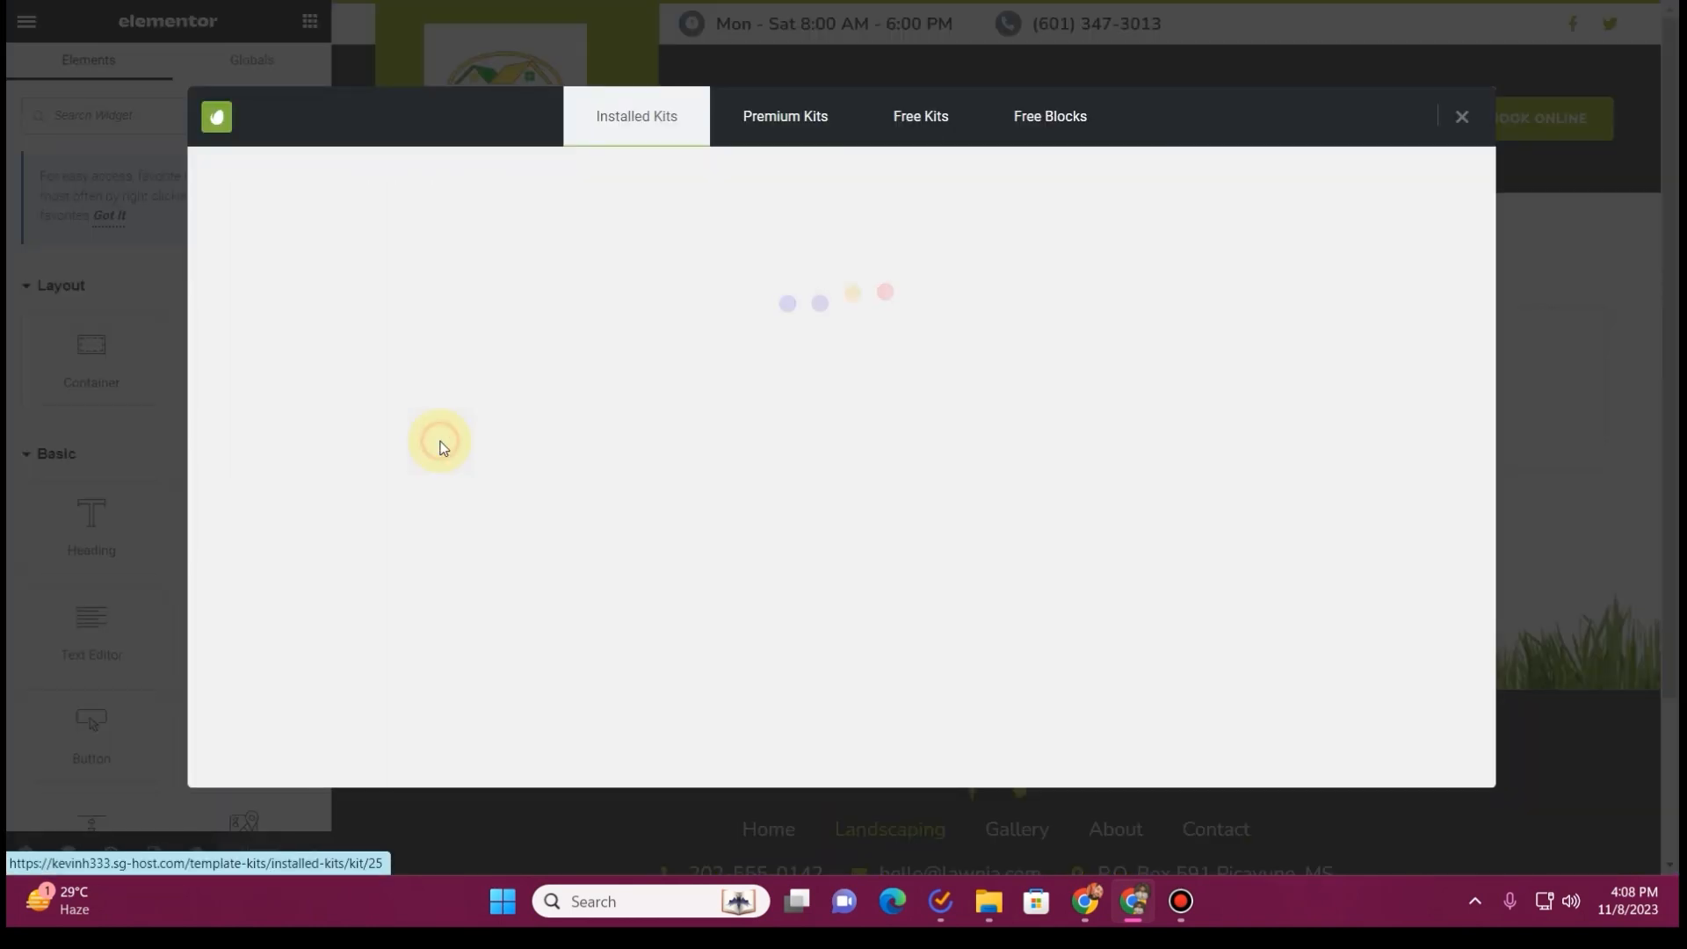
scroll(784, 393, "down", 7)
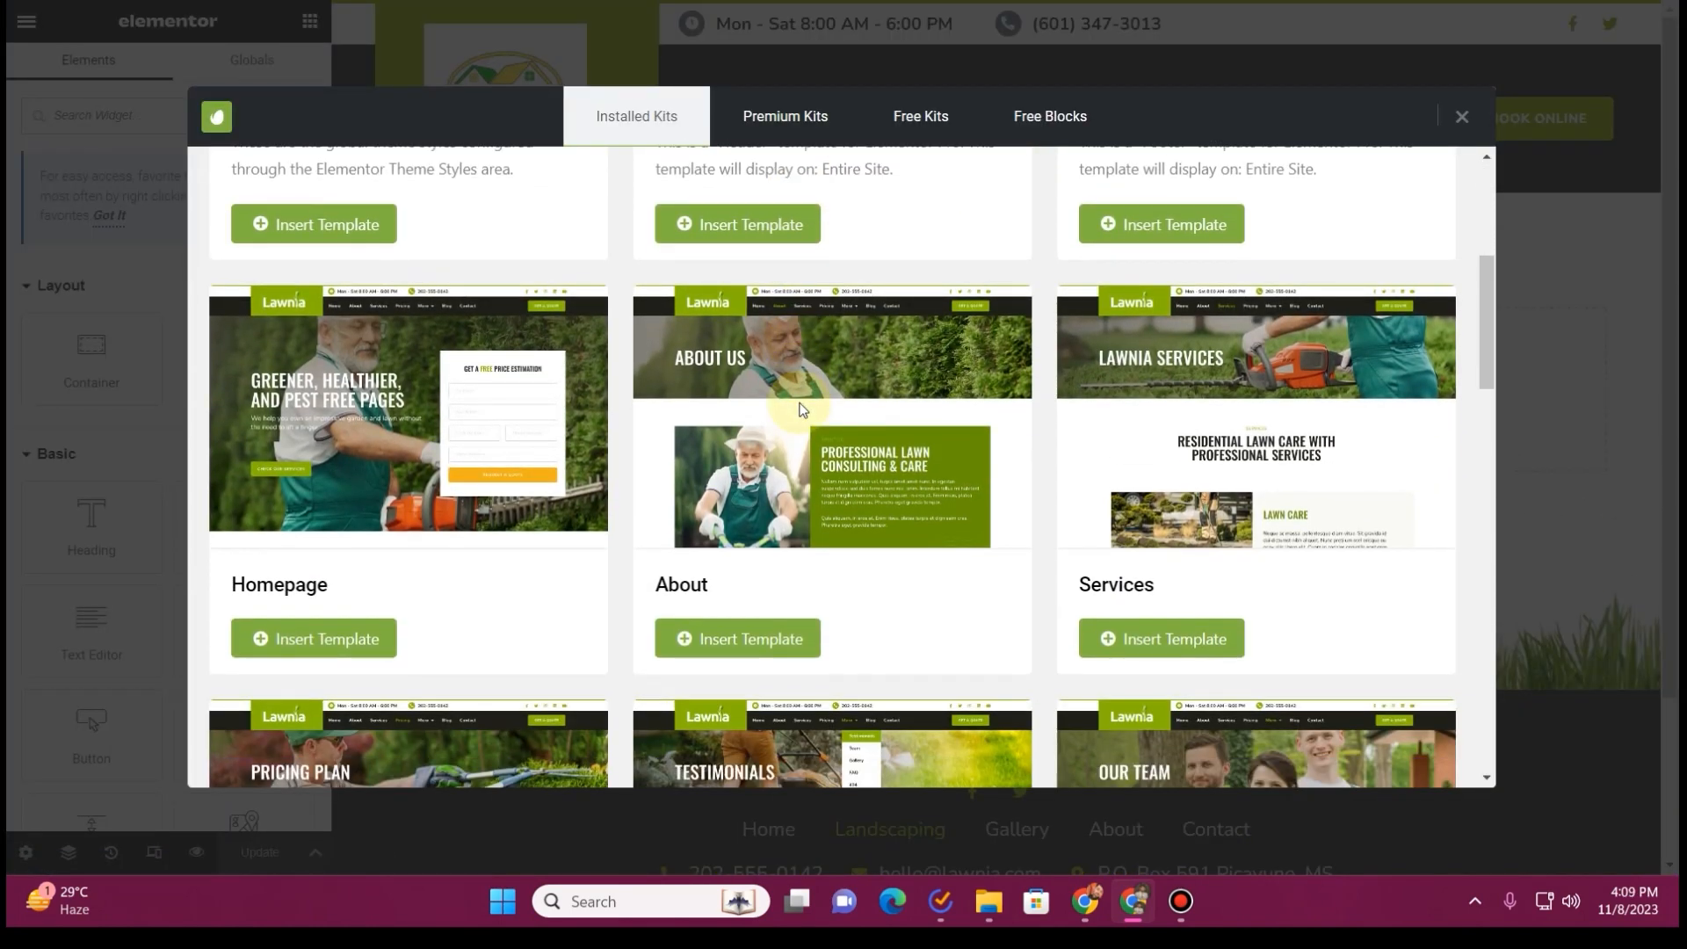
scroll(1026, 387, "up", 1)
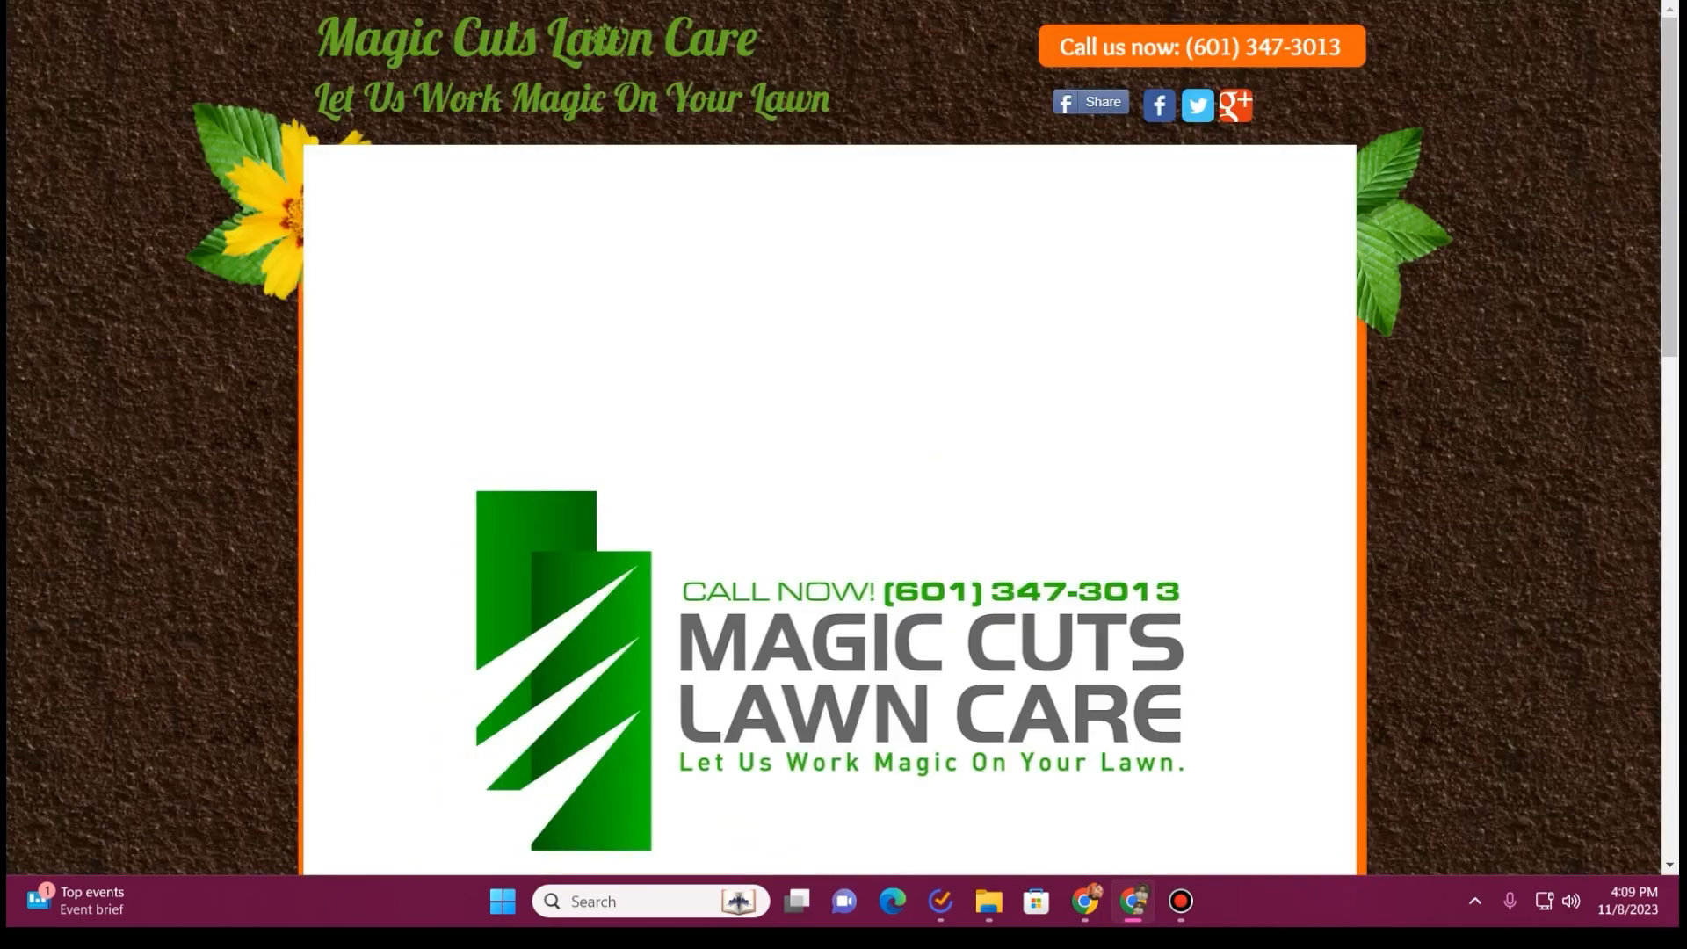
Examine the Landscaping section's text and image on the old Magic Cuts Lawn Care website
scroll(674, 399, "down", 10)
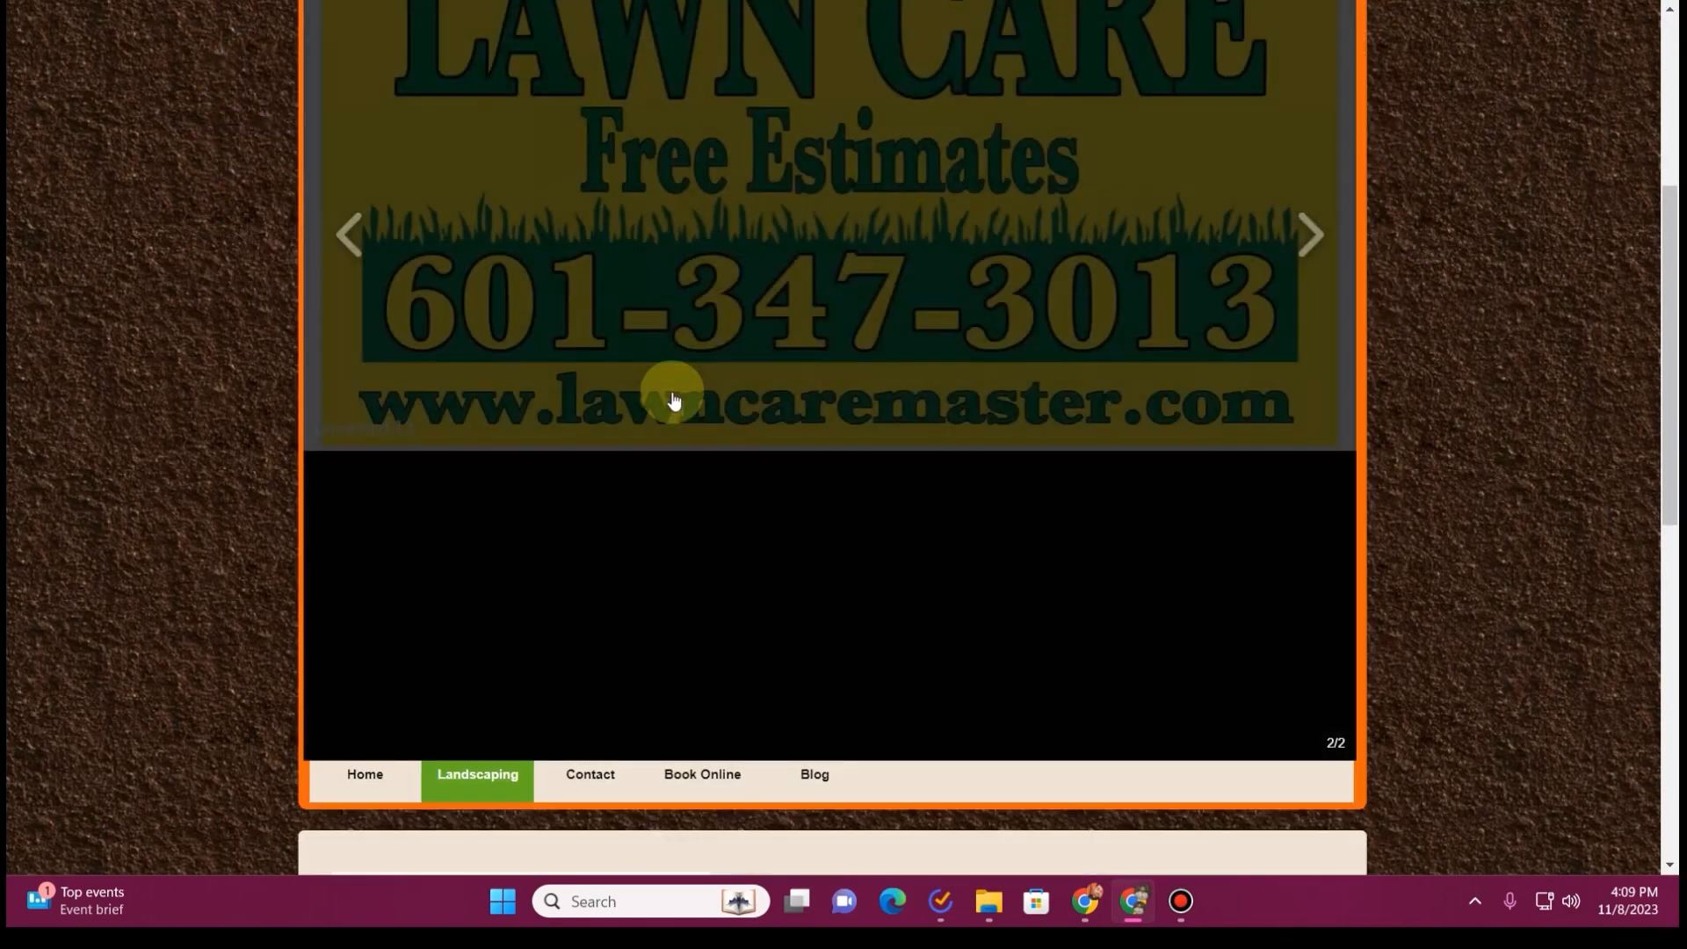
scroll(530, 273, "up", 2)
scroll(530, 266, "up", 2)
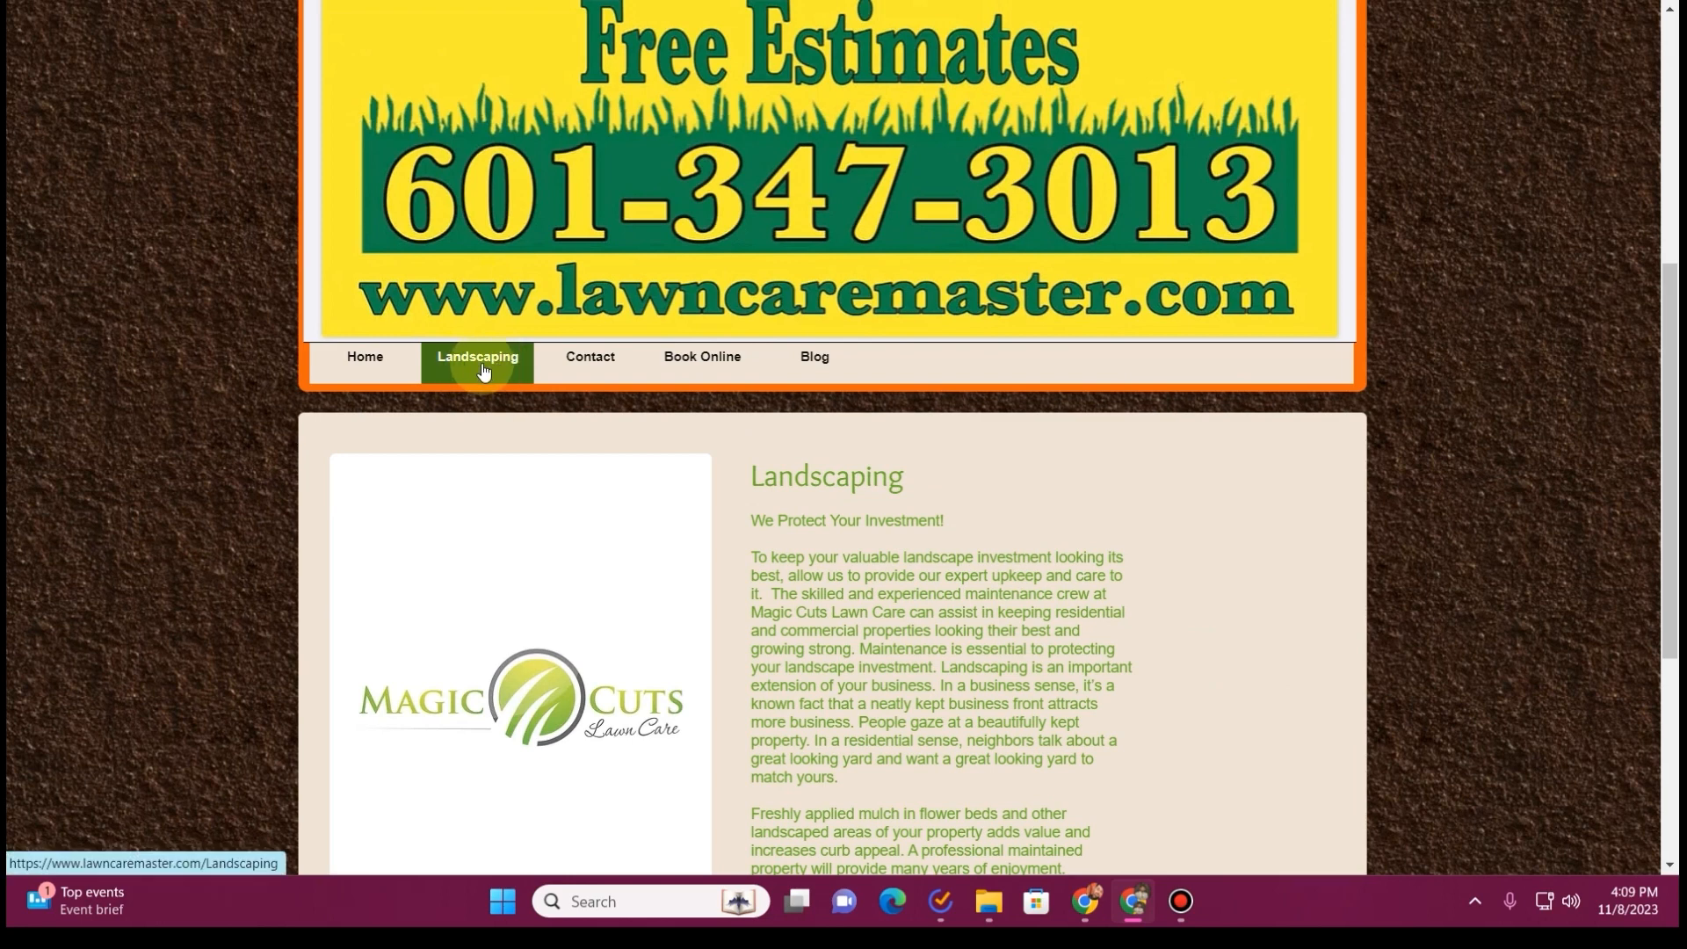
scroll(846, 447, "down", 2)
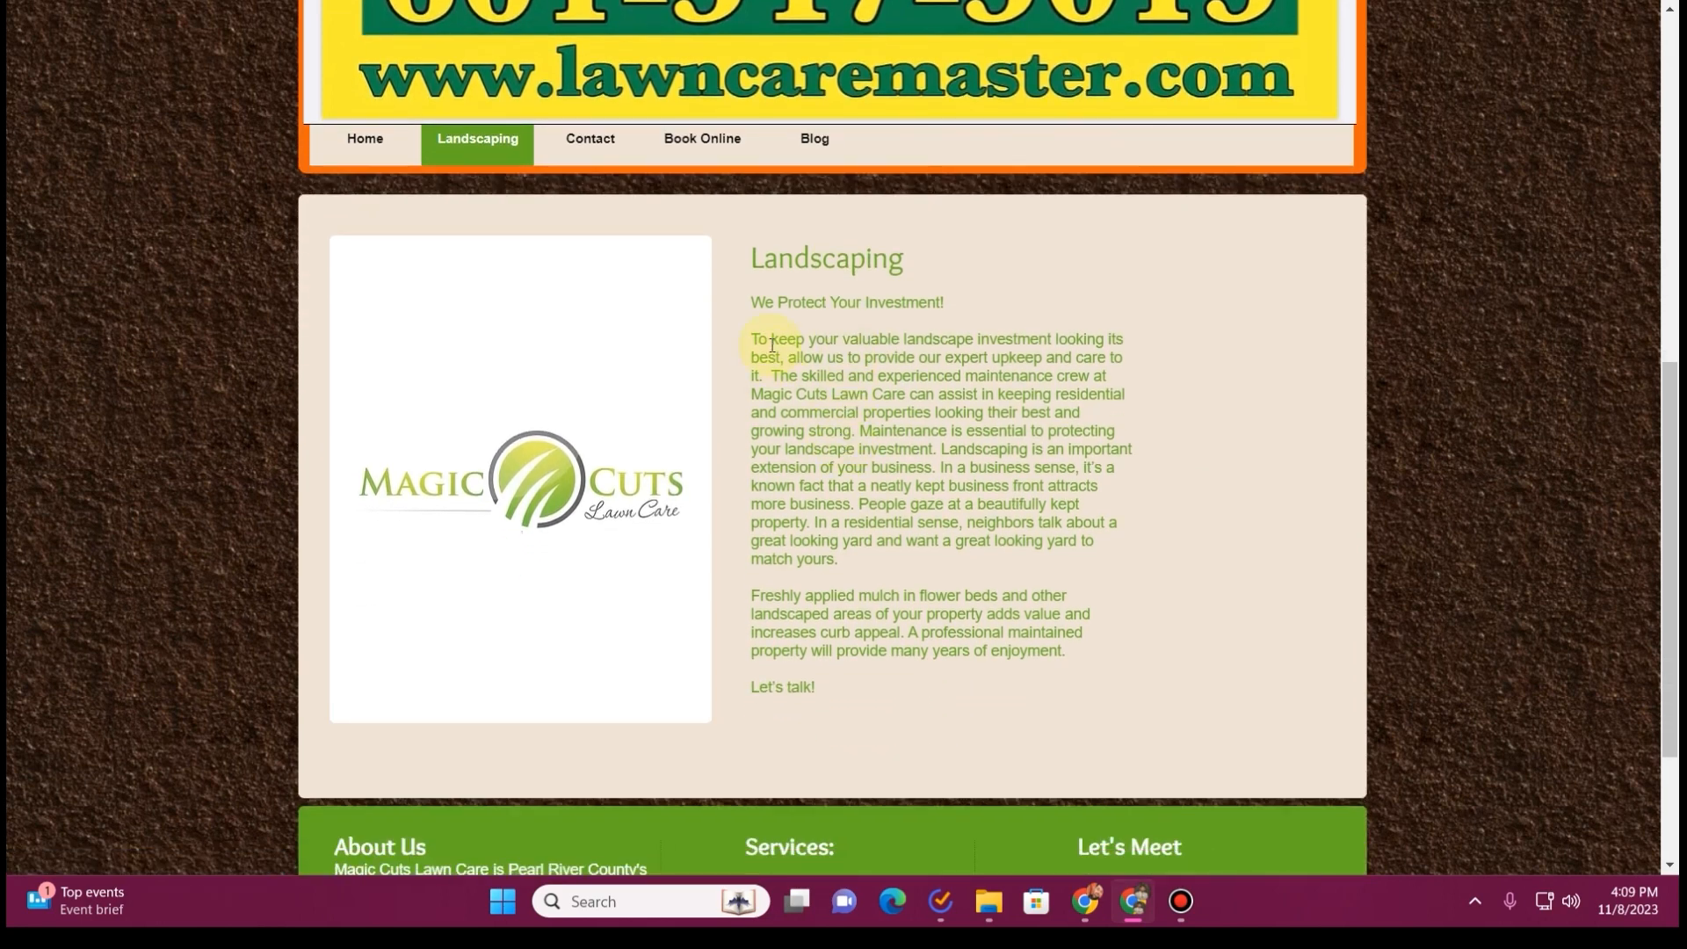
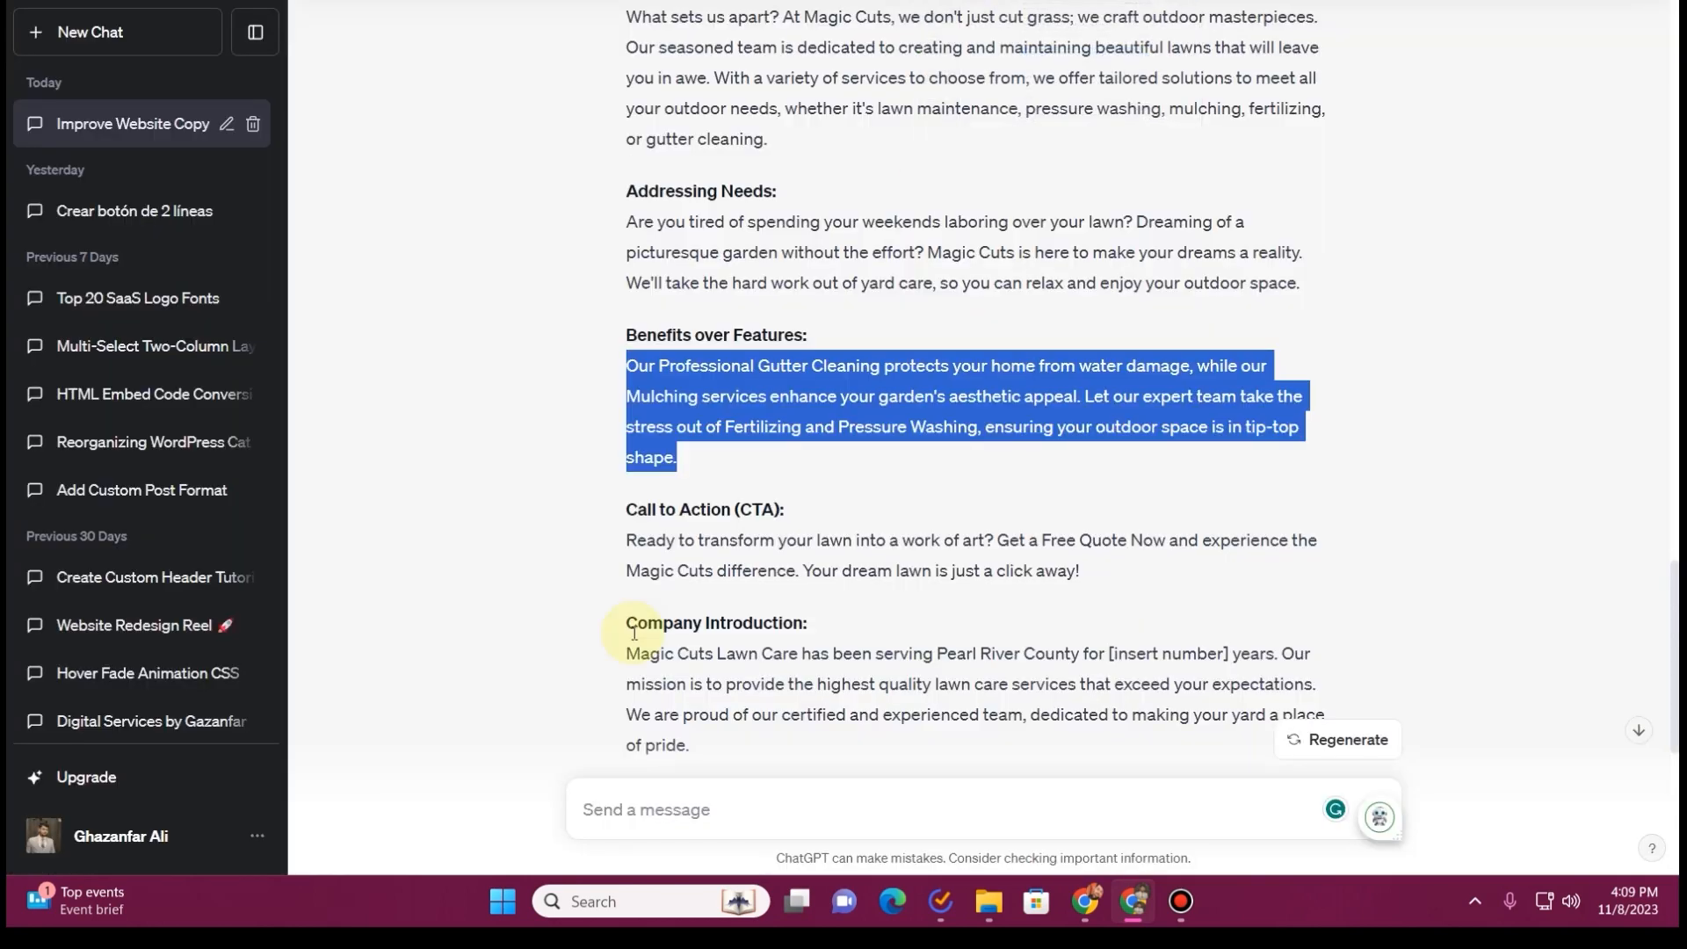
Replace the banner title "Lawnia Services" on the Landscaping page with "Landscaping", copied from the old website
scroll(635, 633, "down", 3)
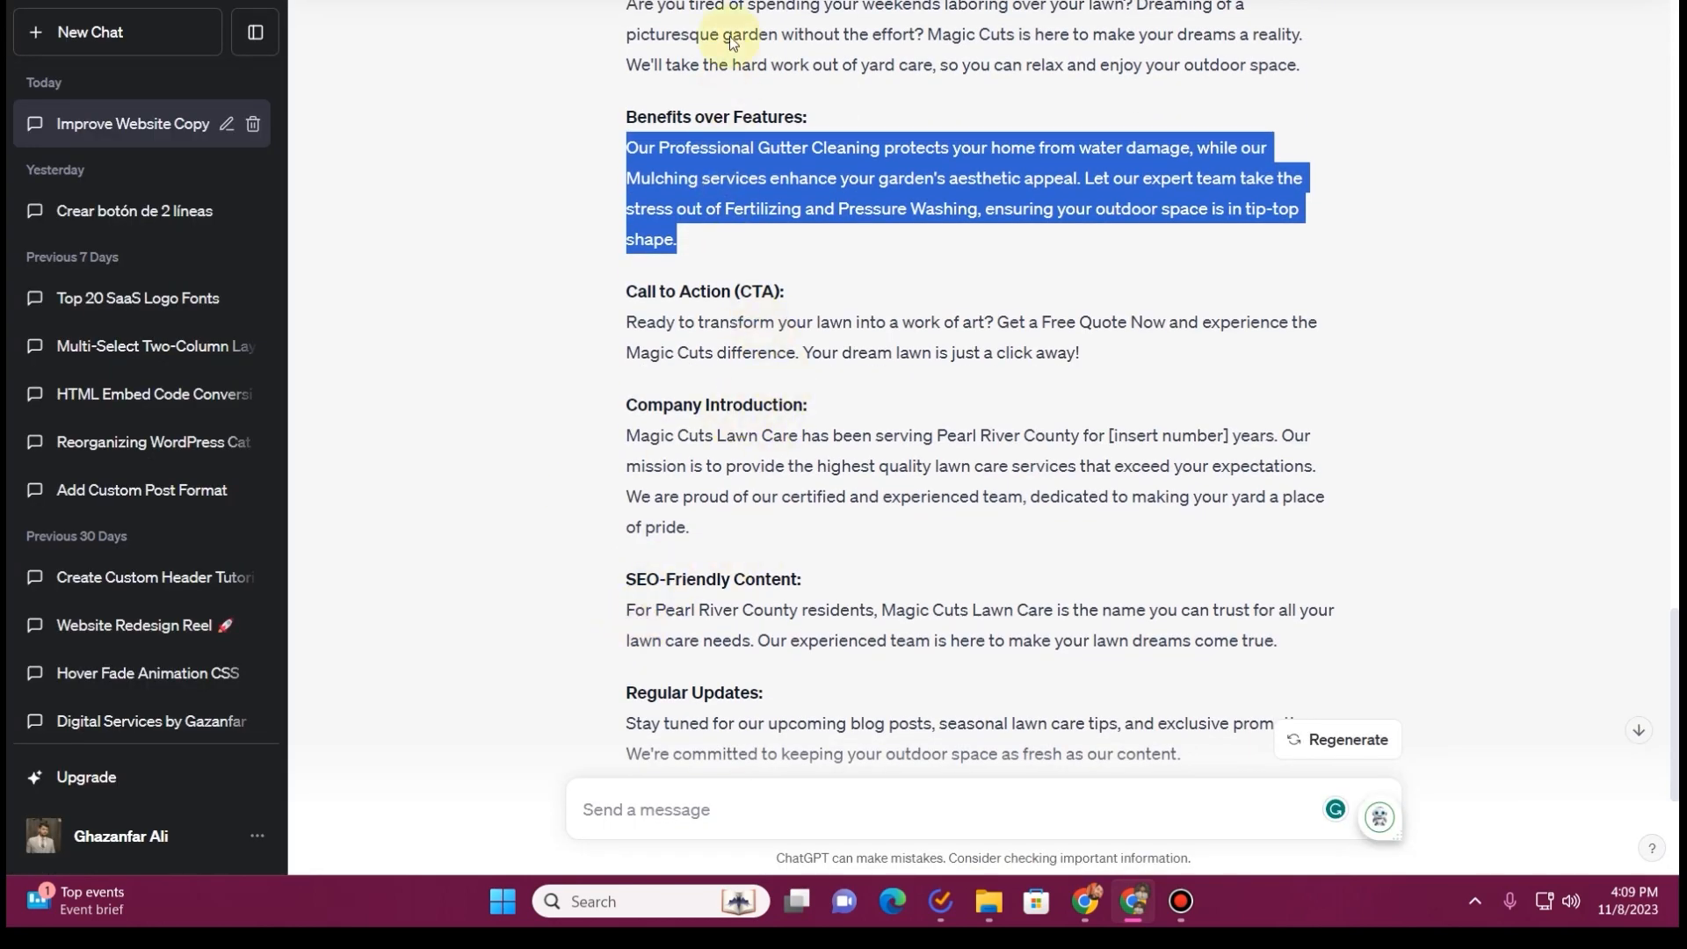
key("alt+Tab")
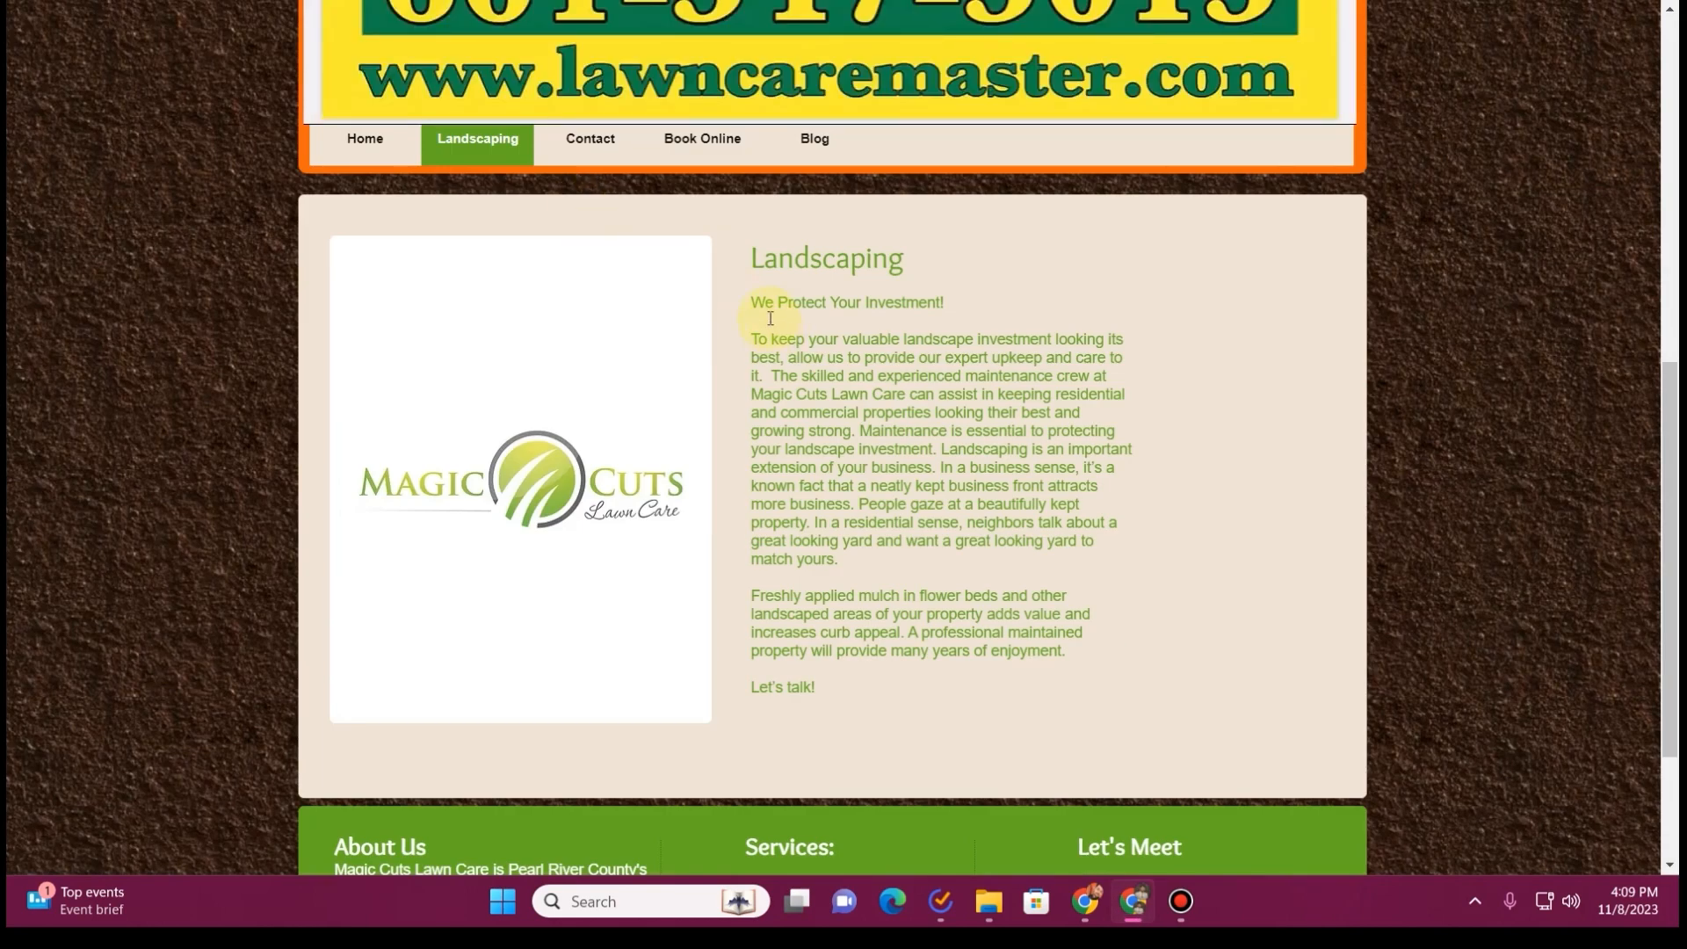
key("ctrl+Tab")
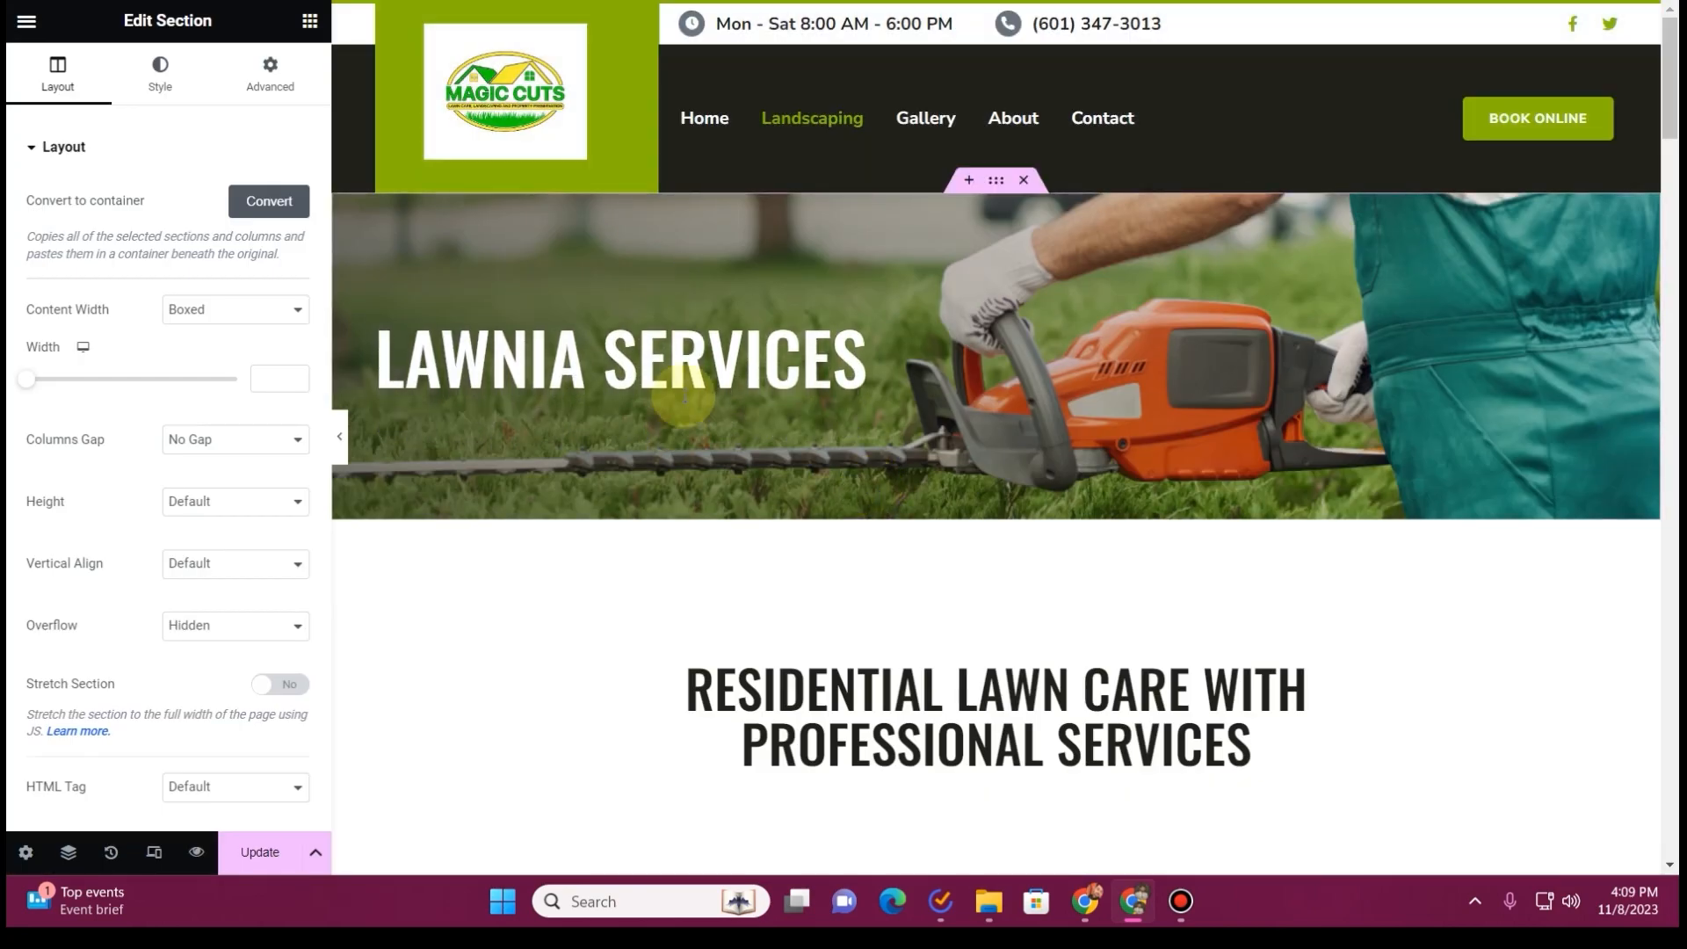
left_click(690, 362)
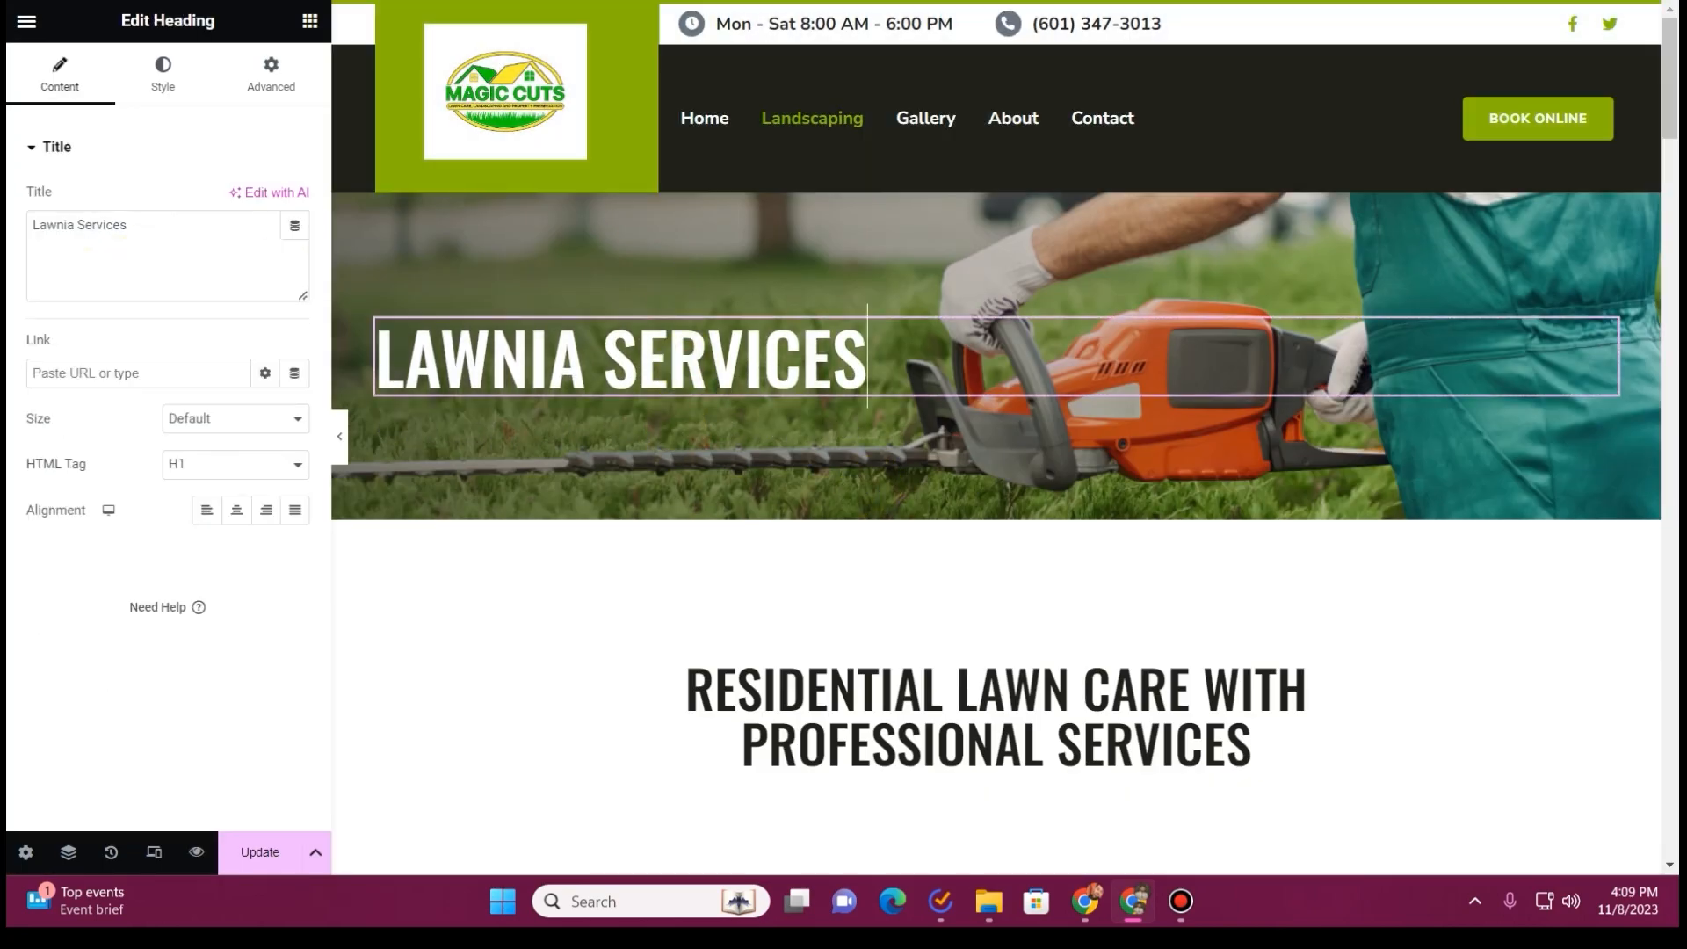
key("ctrl+shift+Tab")
left_click_drag(911, 266, 732, 269)
key("ctrl+Tab")
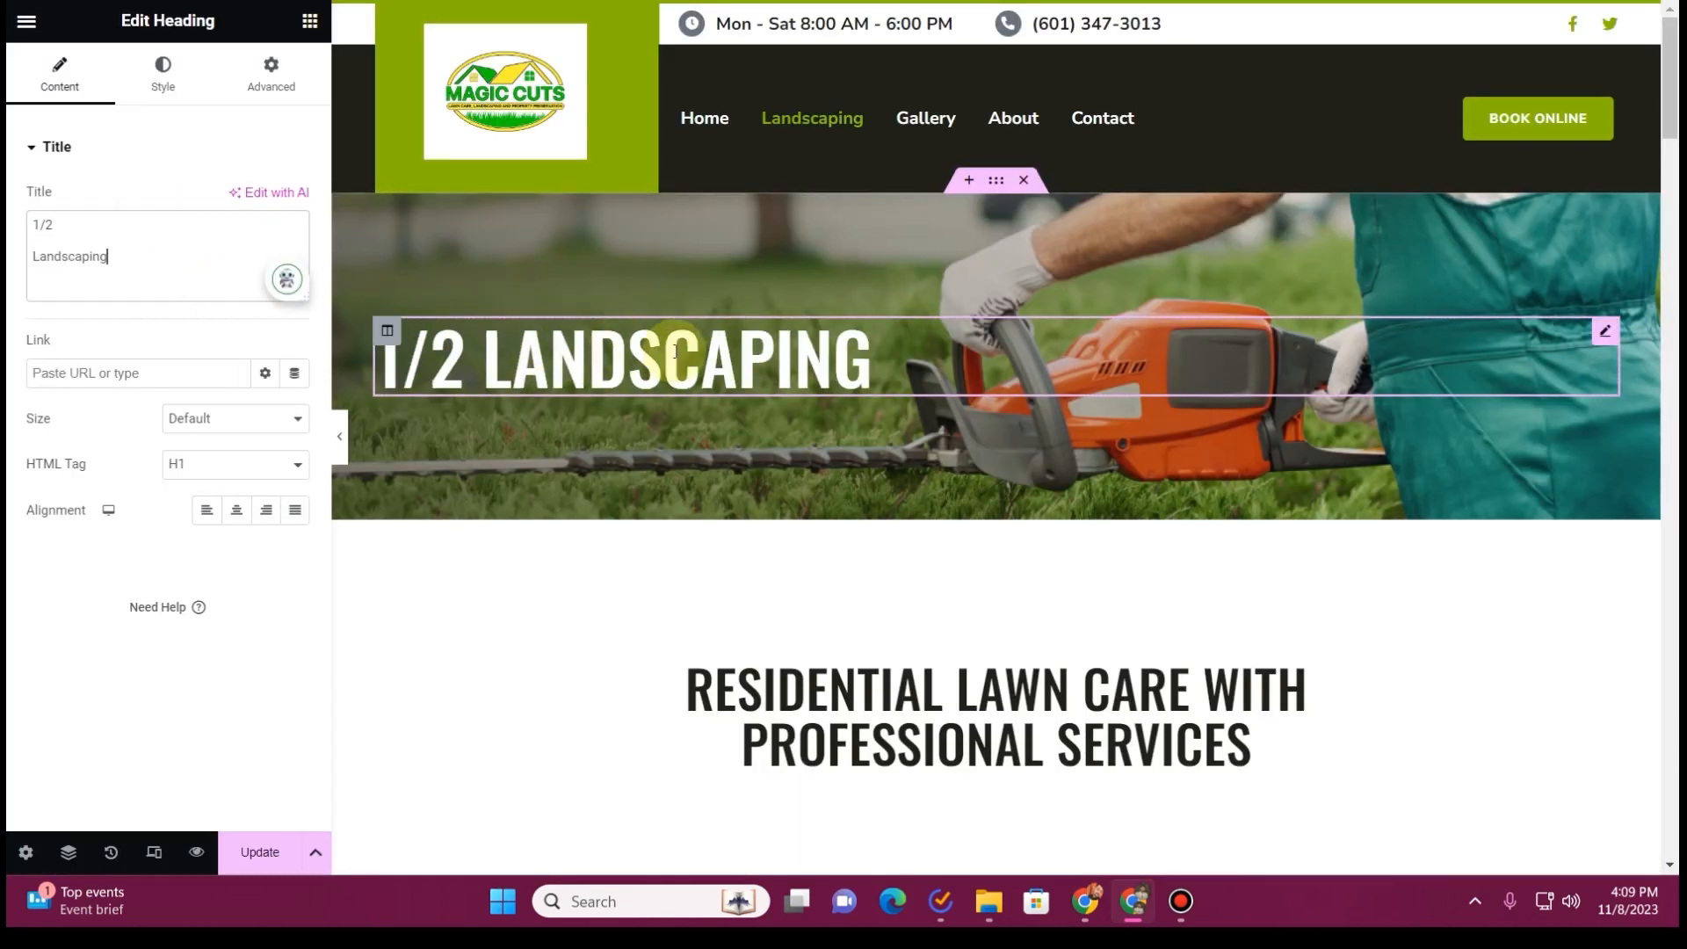
left_click(35, 255)
key("BackSpace")
key("BackSpace")
key("BackSpace")
key("BackSpace")
key("BackSpace")
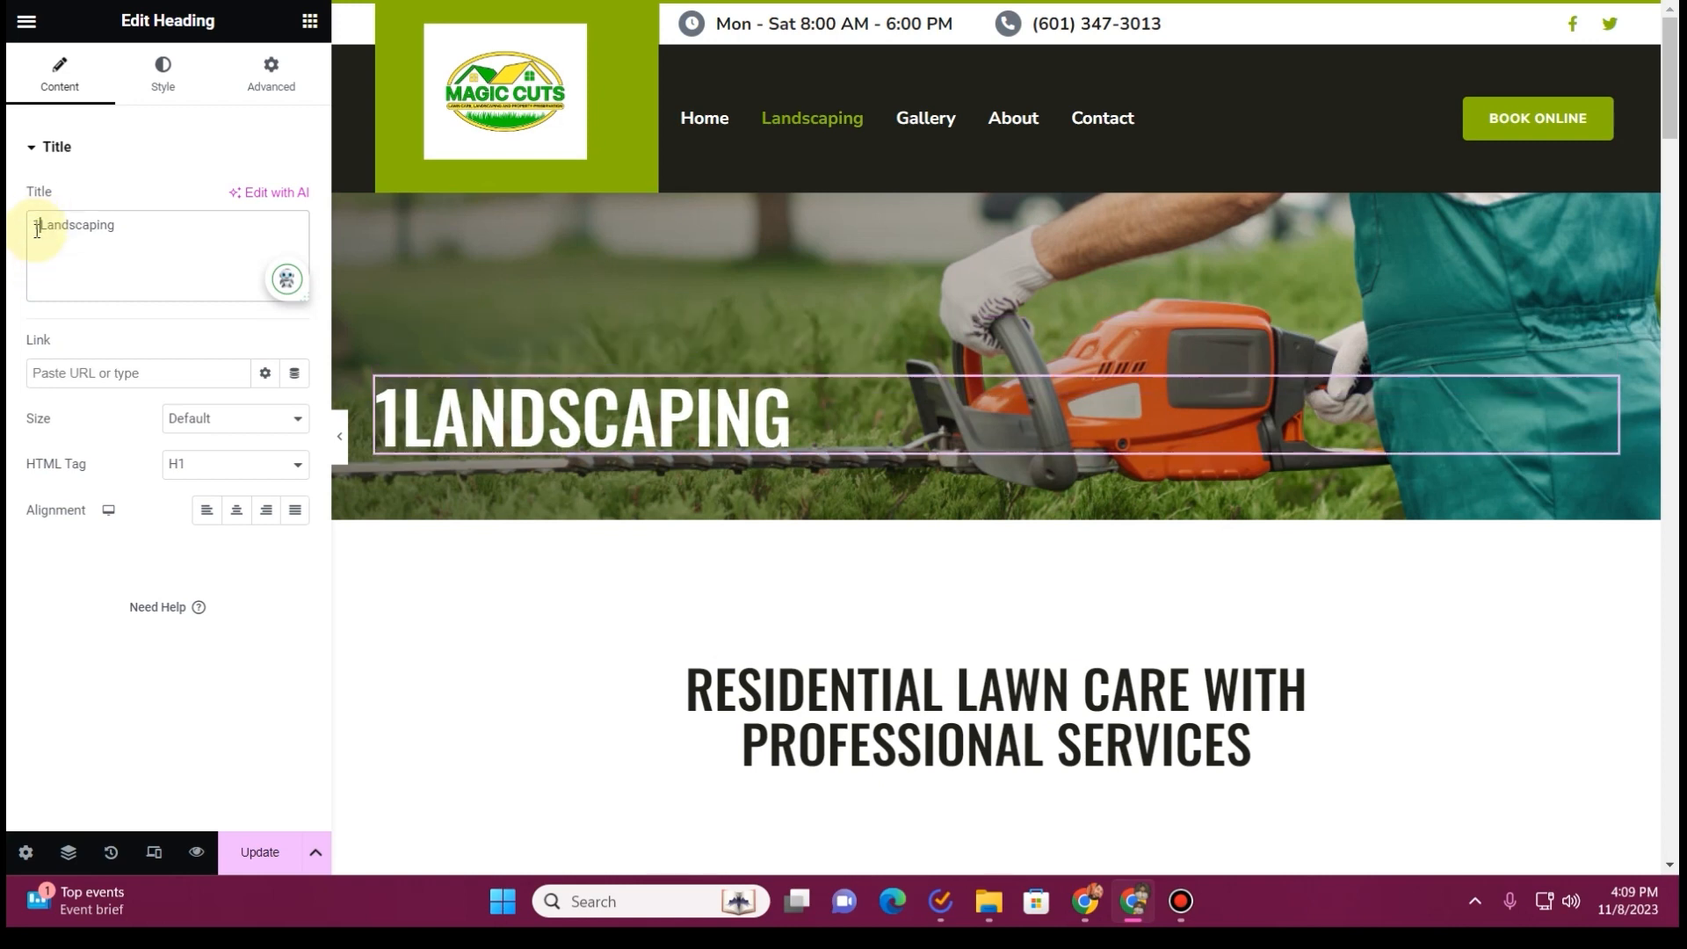
Replace the heading below the banner with "We Protect Your Investment!" copied from the old website
scroll(915, 426, "down", 4)
left_click(862, 398)
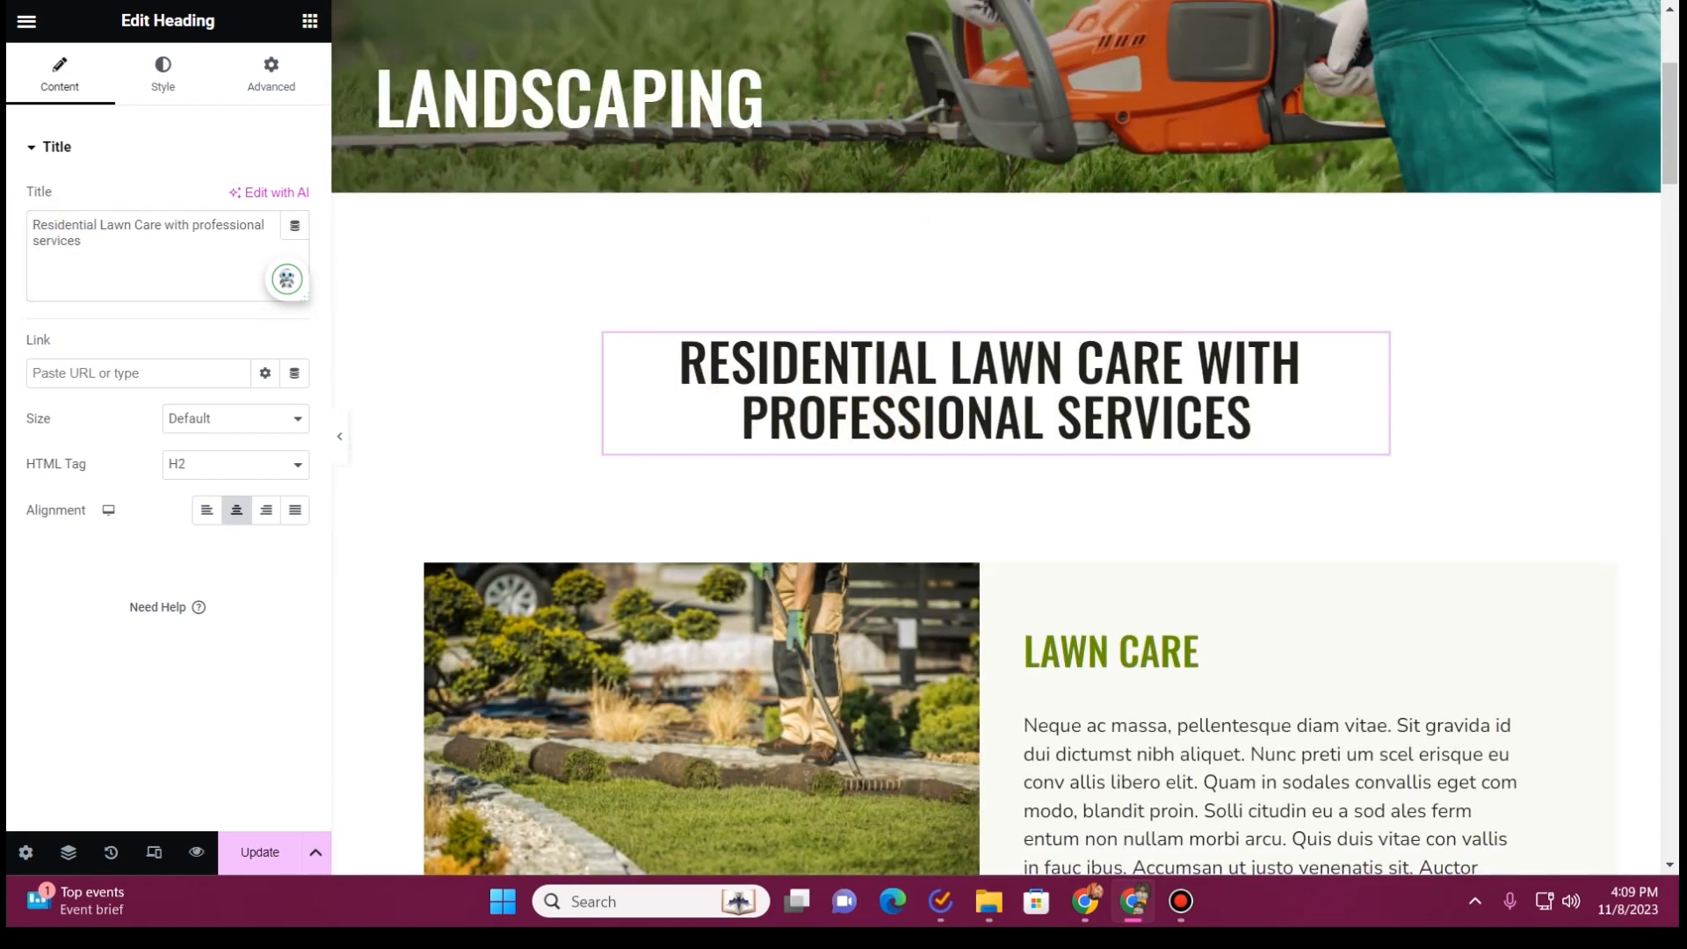
key("ctrl+Tab")
scroll(784, 497, "down", 3)
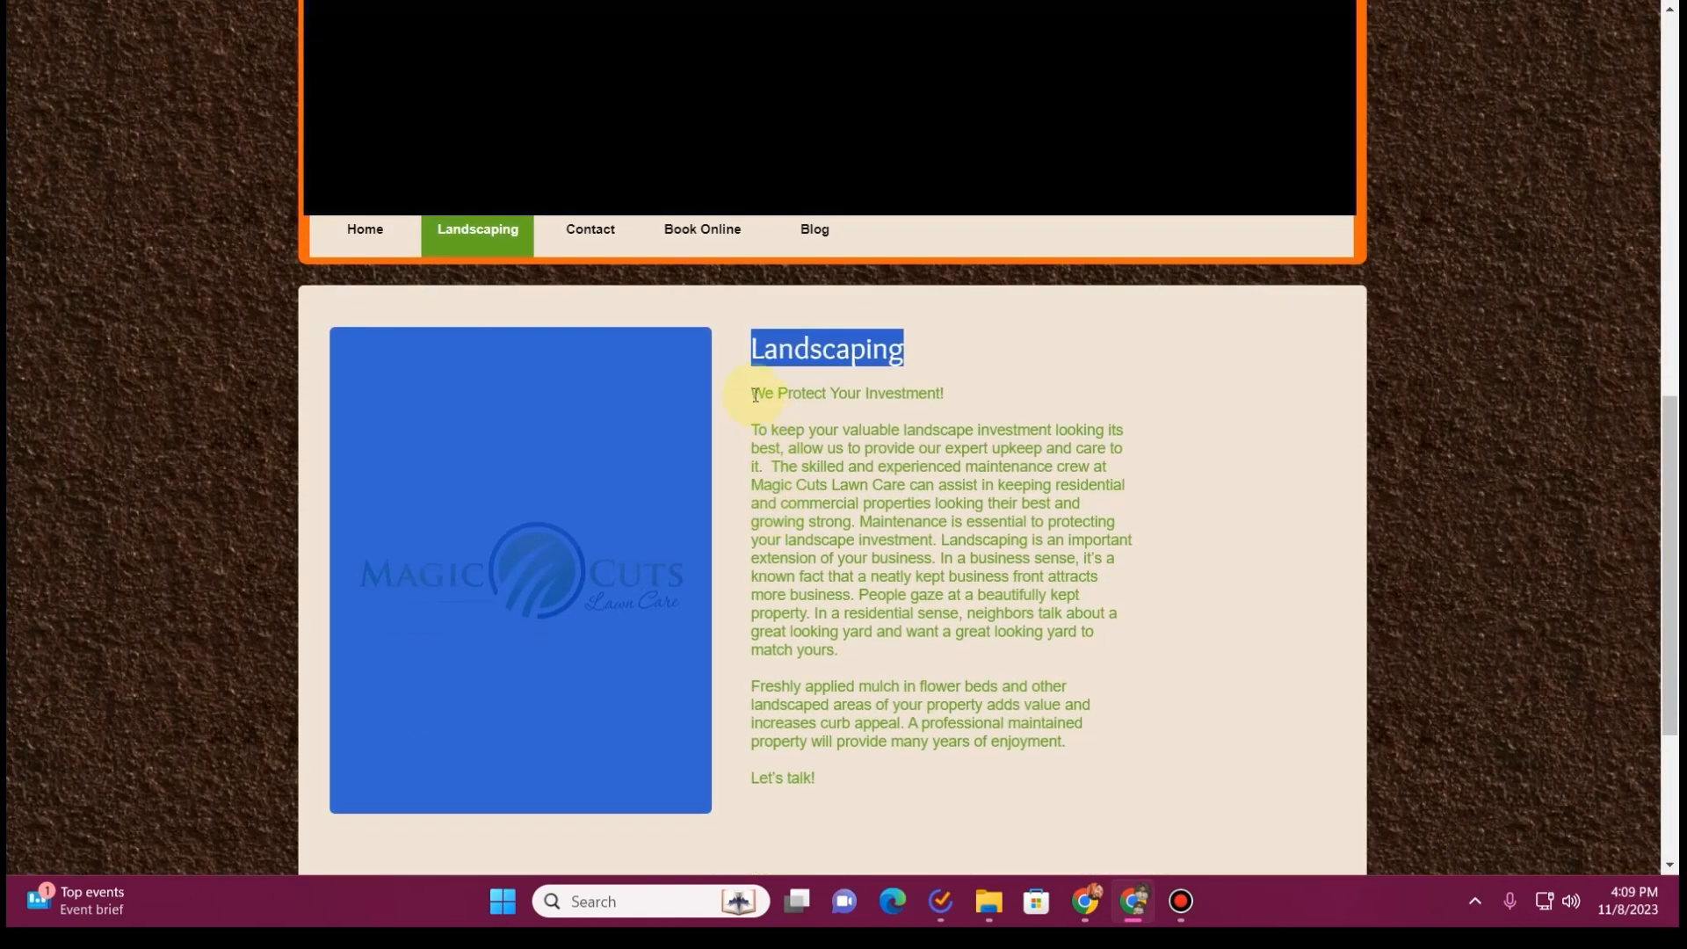
scroll(756, 396, "down", 4)
left_click(756, 83)
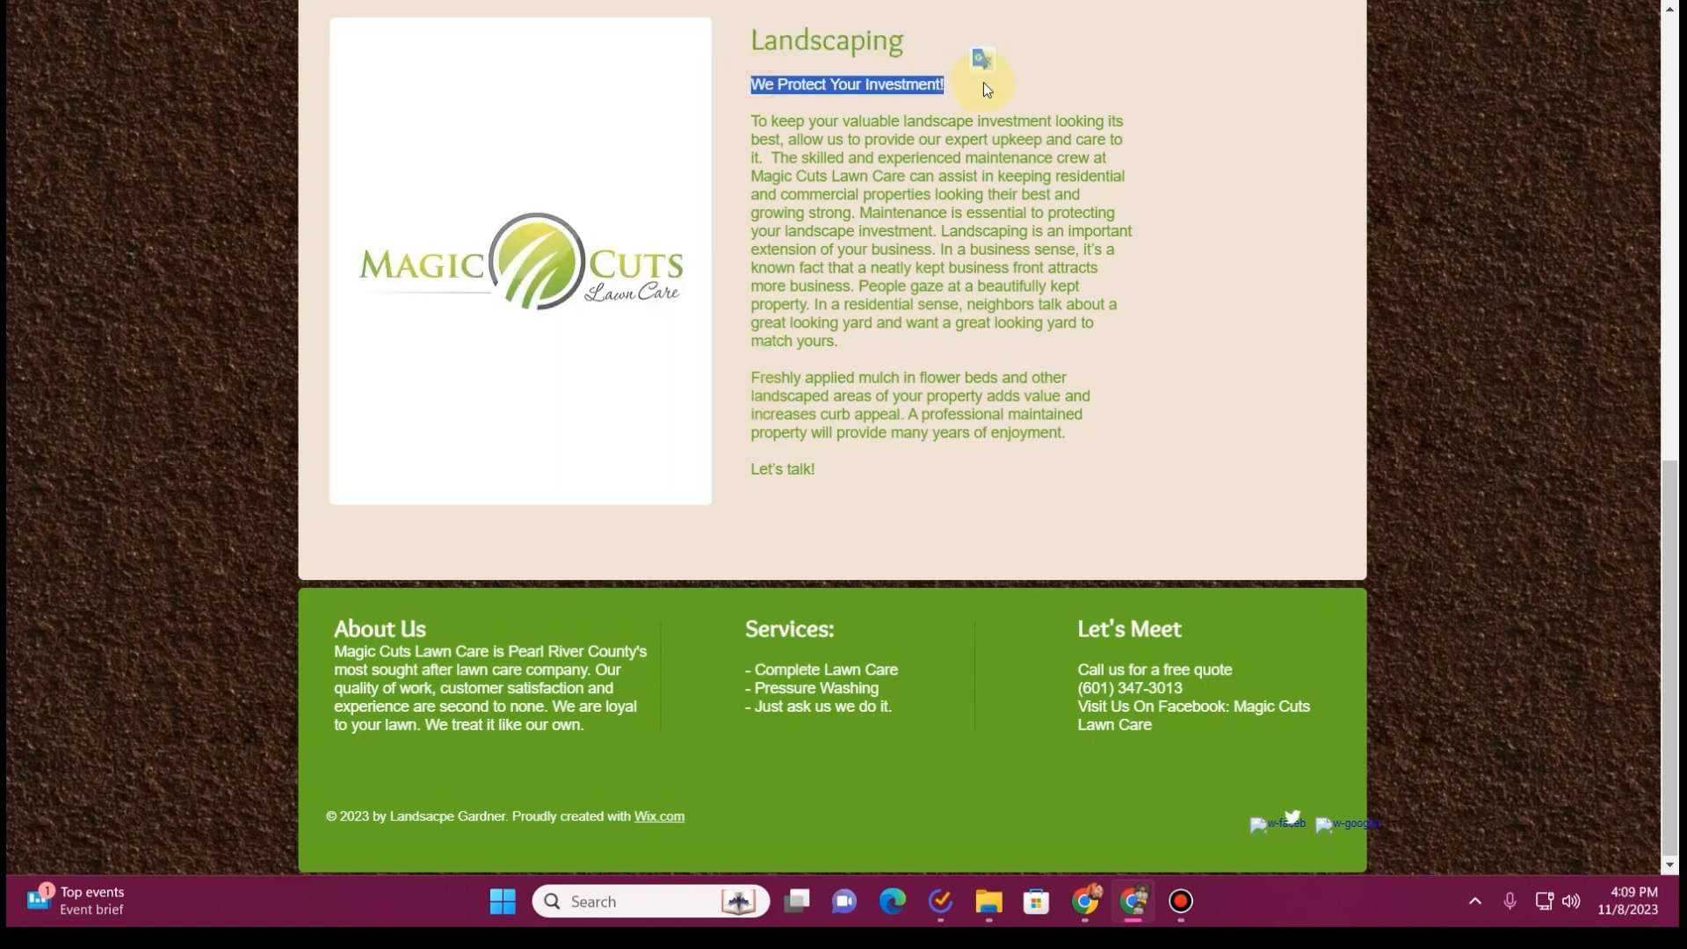
key("ctrl+c")
key("ctrl+Tab")
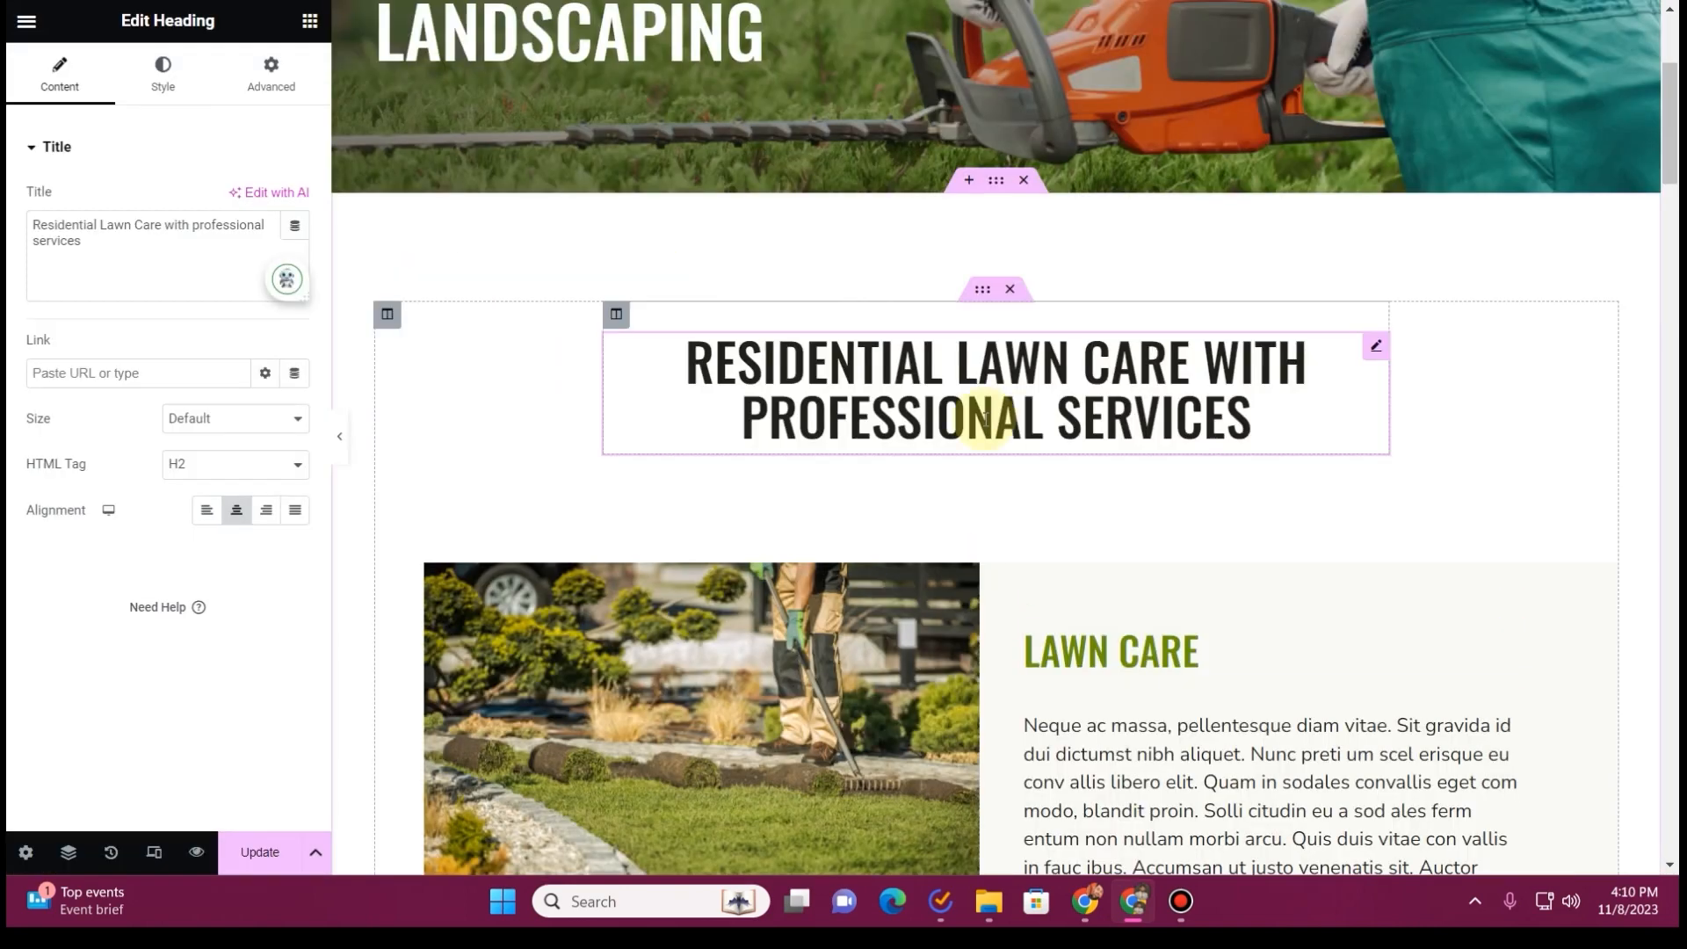
triple_click(106, 236)
key("ctrl+v")
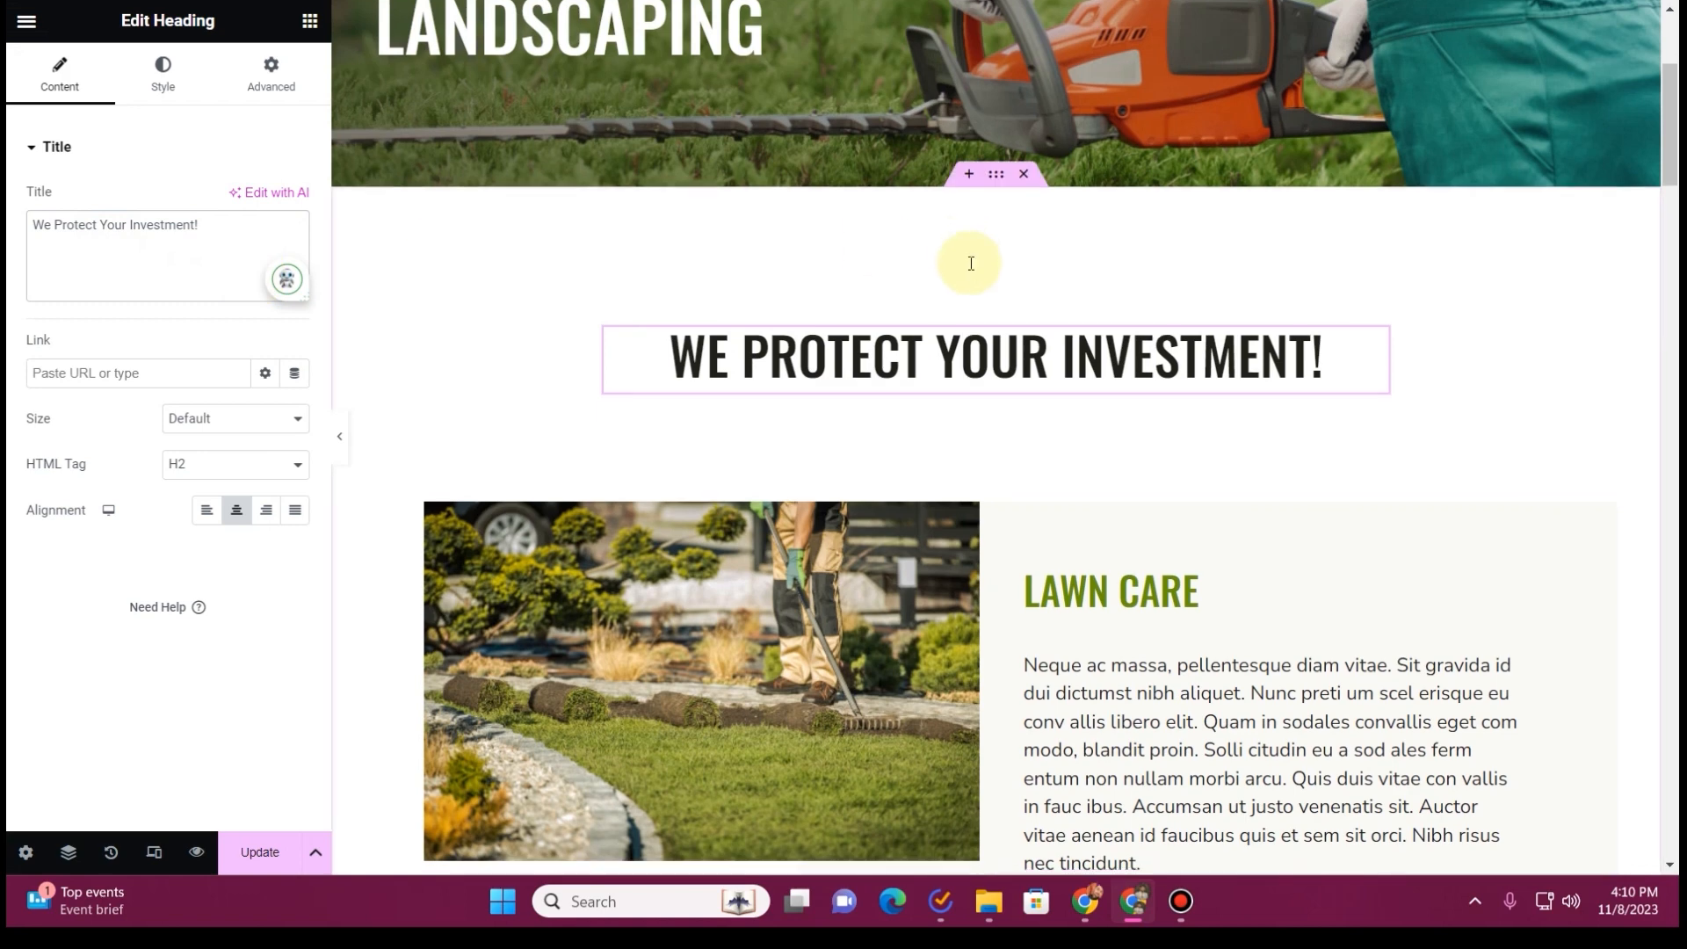
Replace the Lawn Care block's placeholder text with the old site's passage from "To keep your valuable landscape investment" to "growing strong."
scroll(1011, 263, "down", 3)
key("ctrl+Tab")
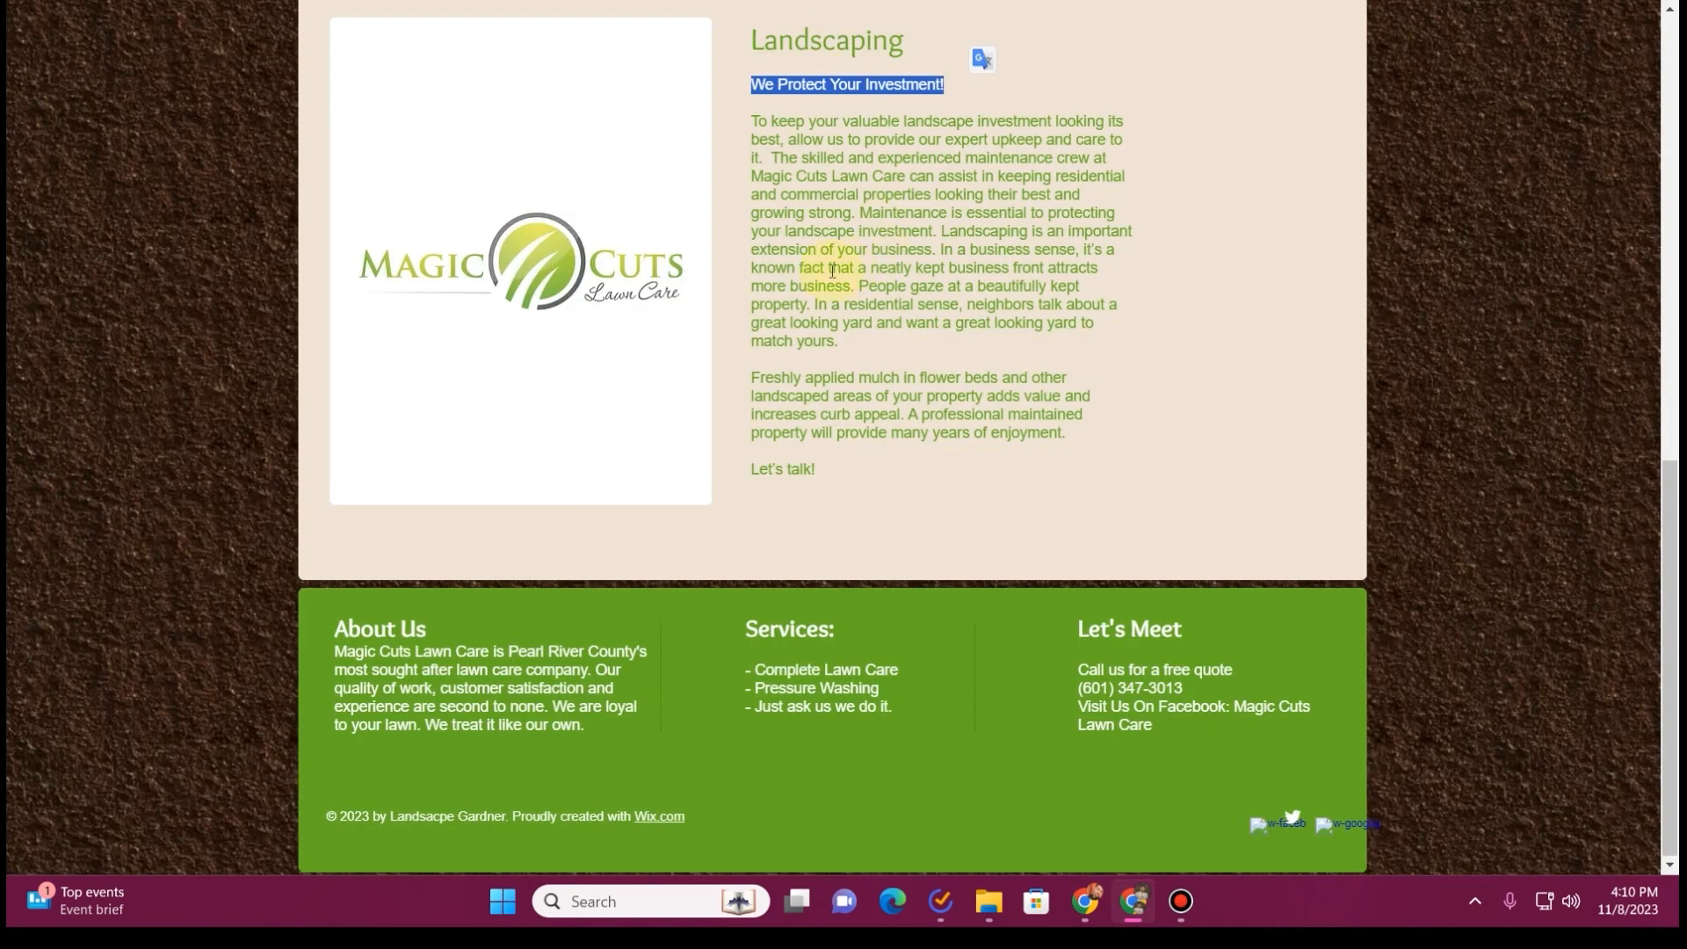
left_click_drag(756, 116, 872, 213)
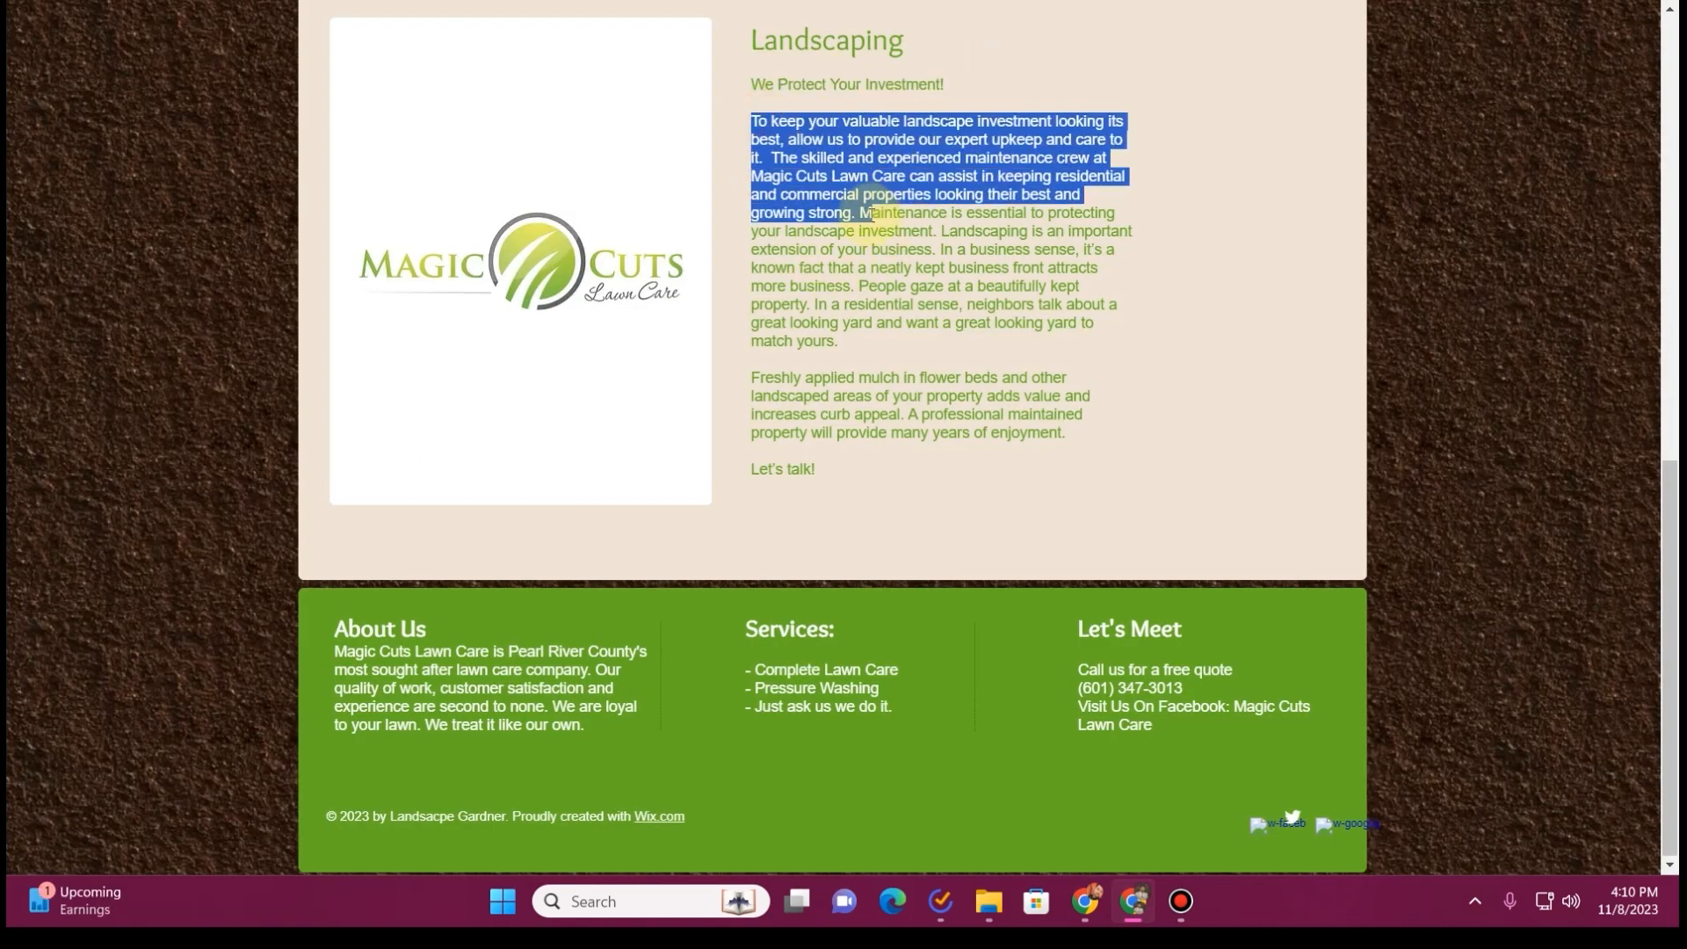
key("ctrl+c")
key("ctrl+Tab")
key("ctrl+v")
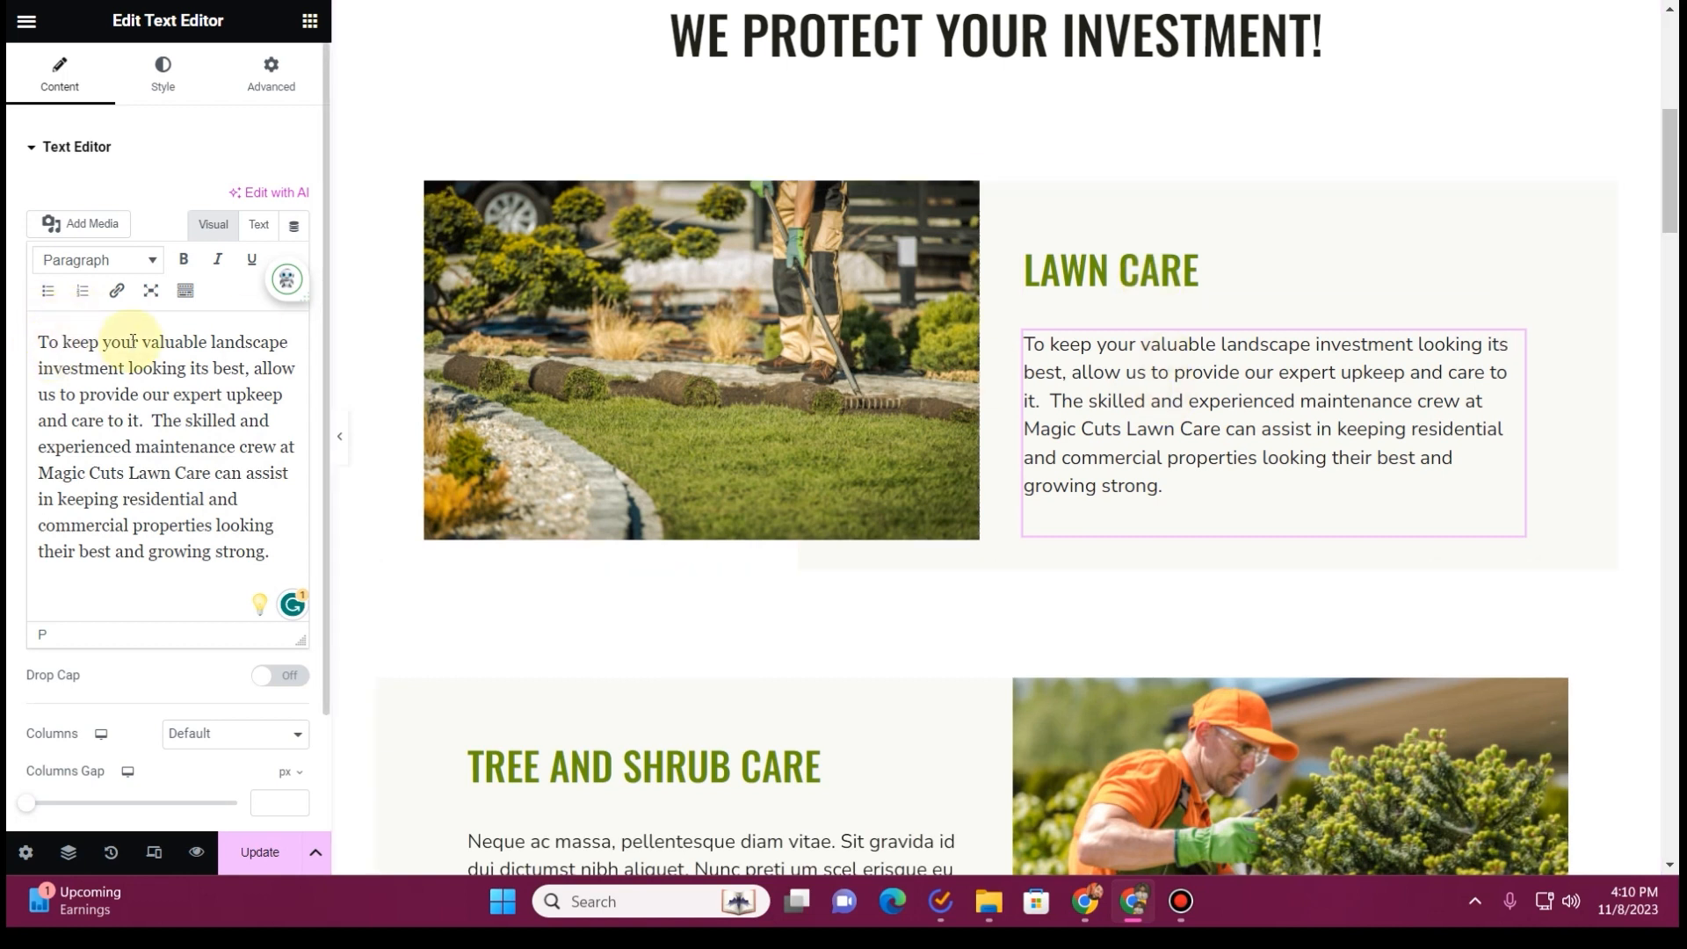
Change the Lawn Care heading to "keep your valuable landscape investment looking its best", copied from the block's paragraph
left_click_drag(62, 342, 211, 367)
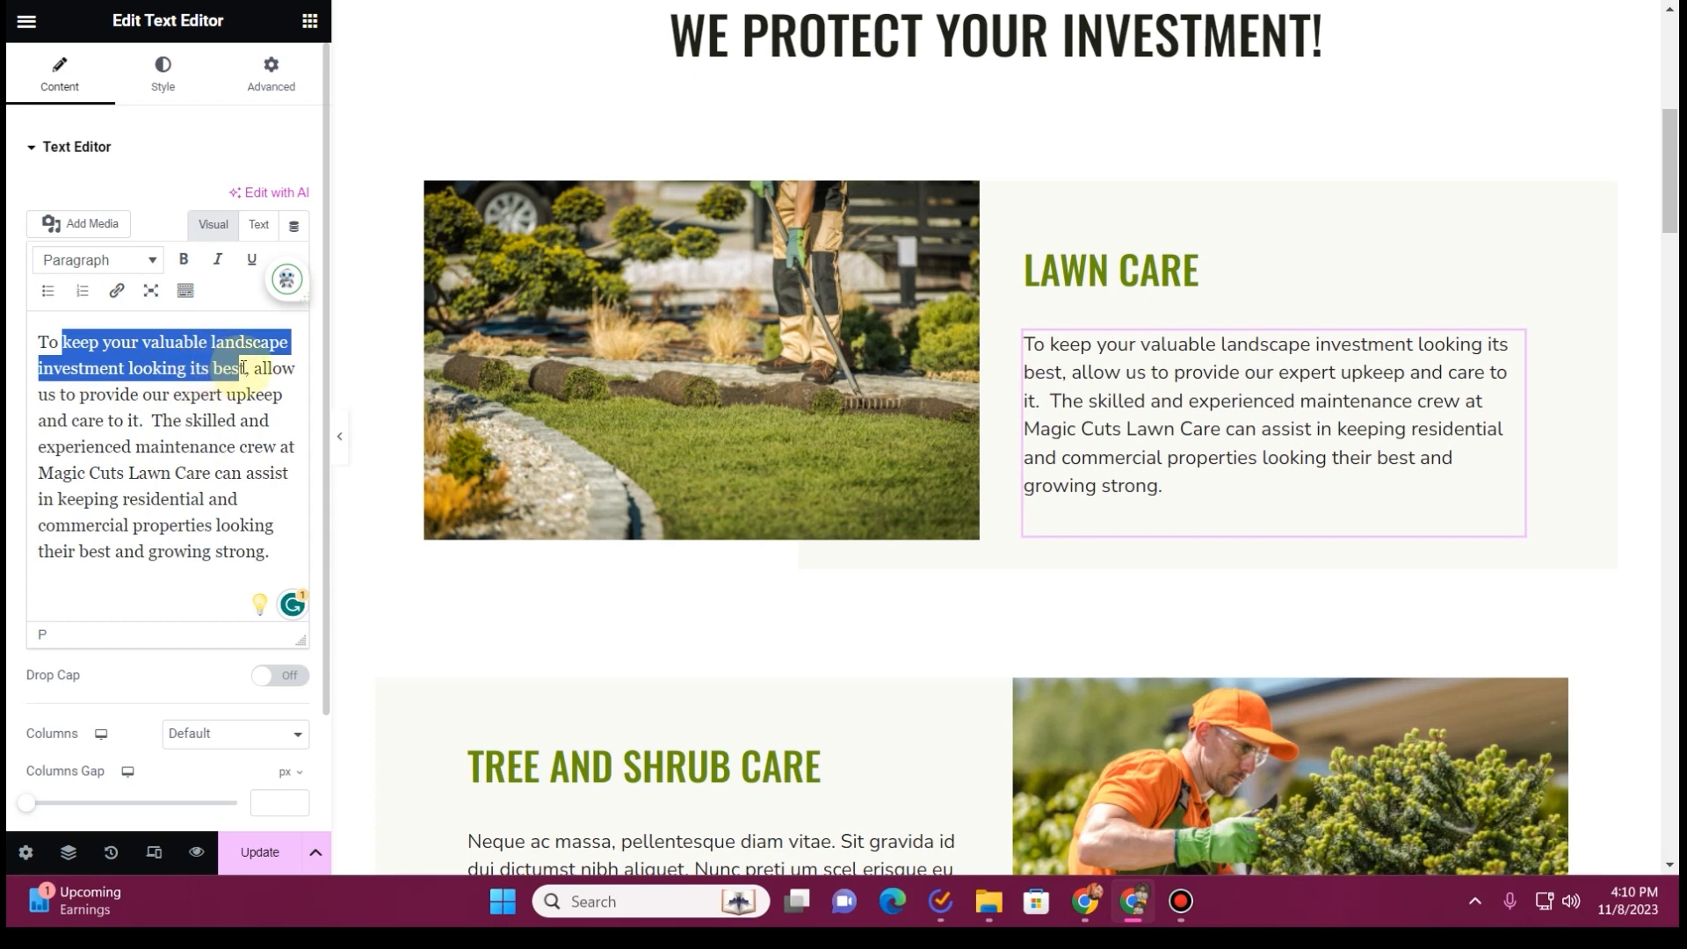
left_click(1123, 270)
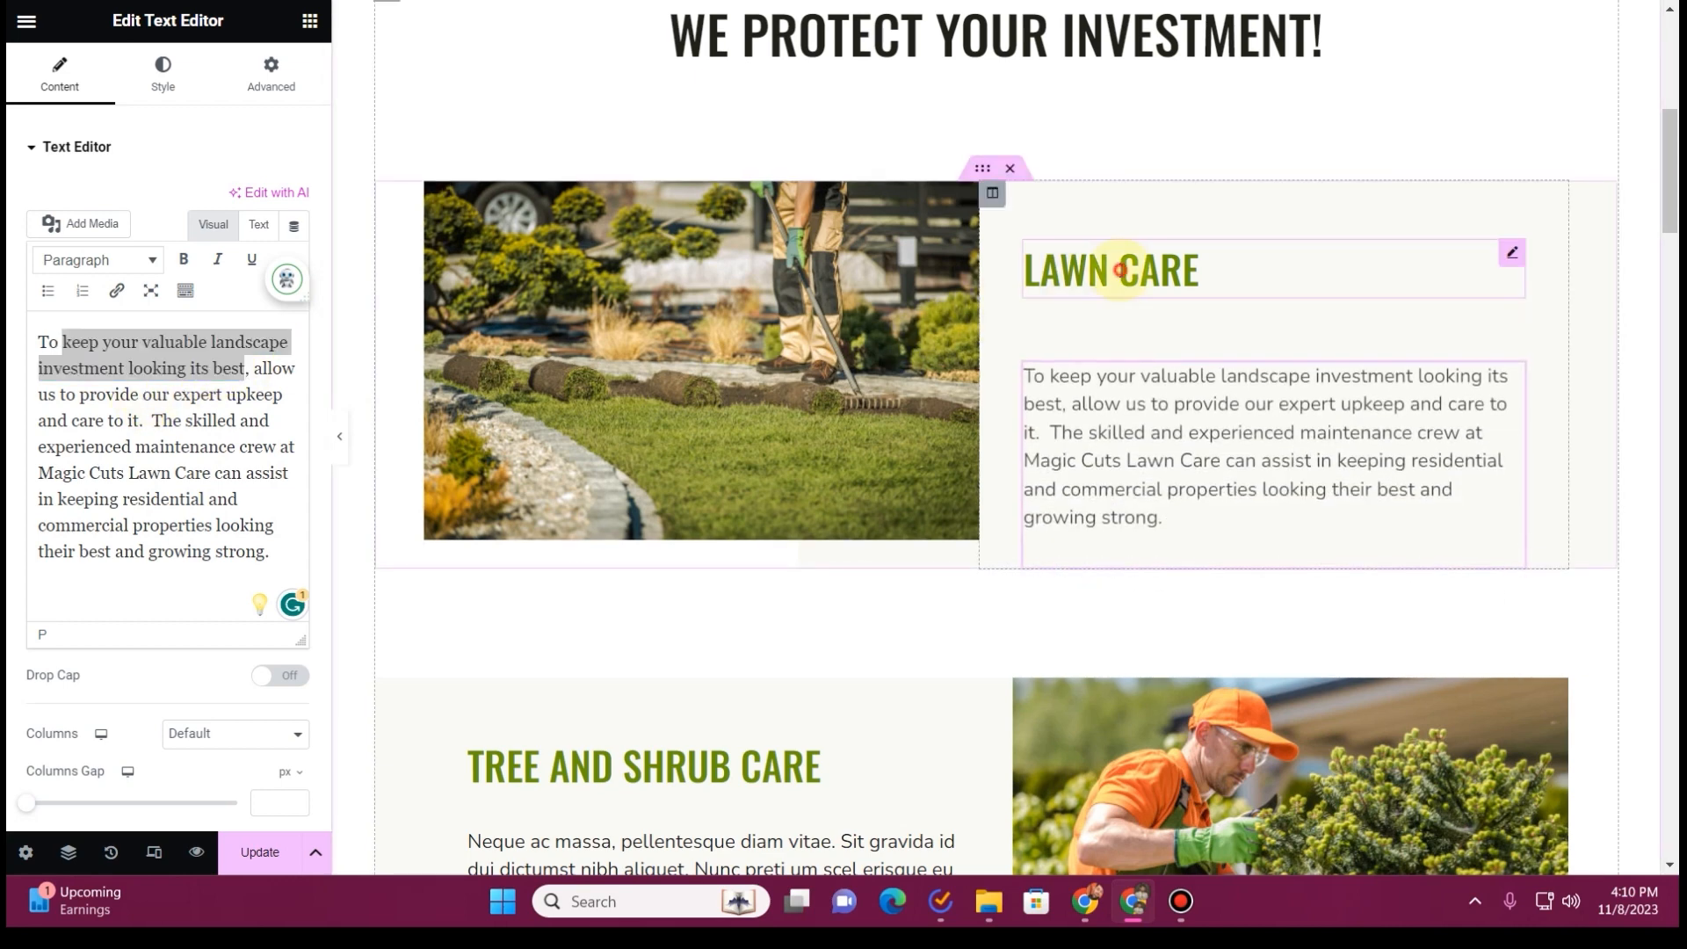
key("ctrl+a")
key("ctrl+v")
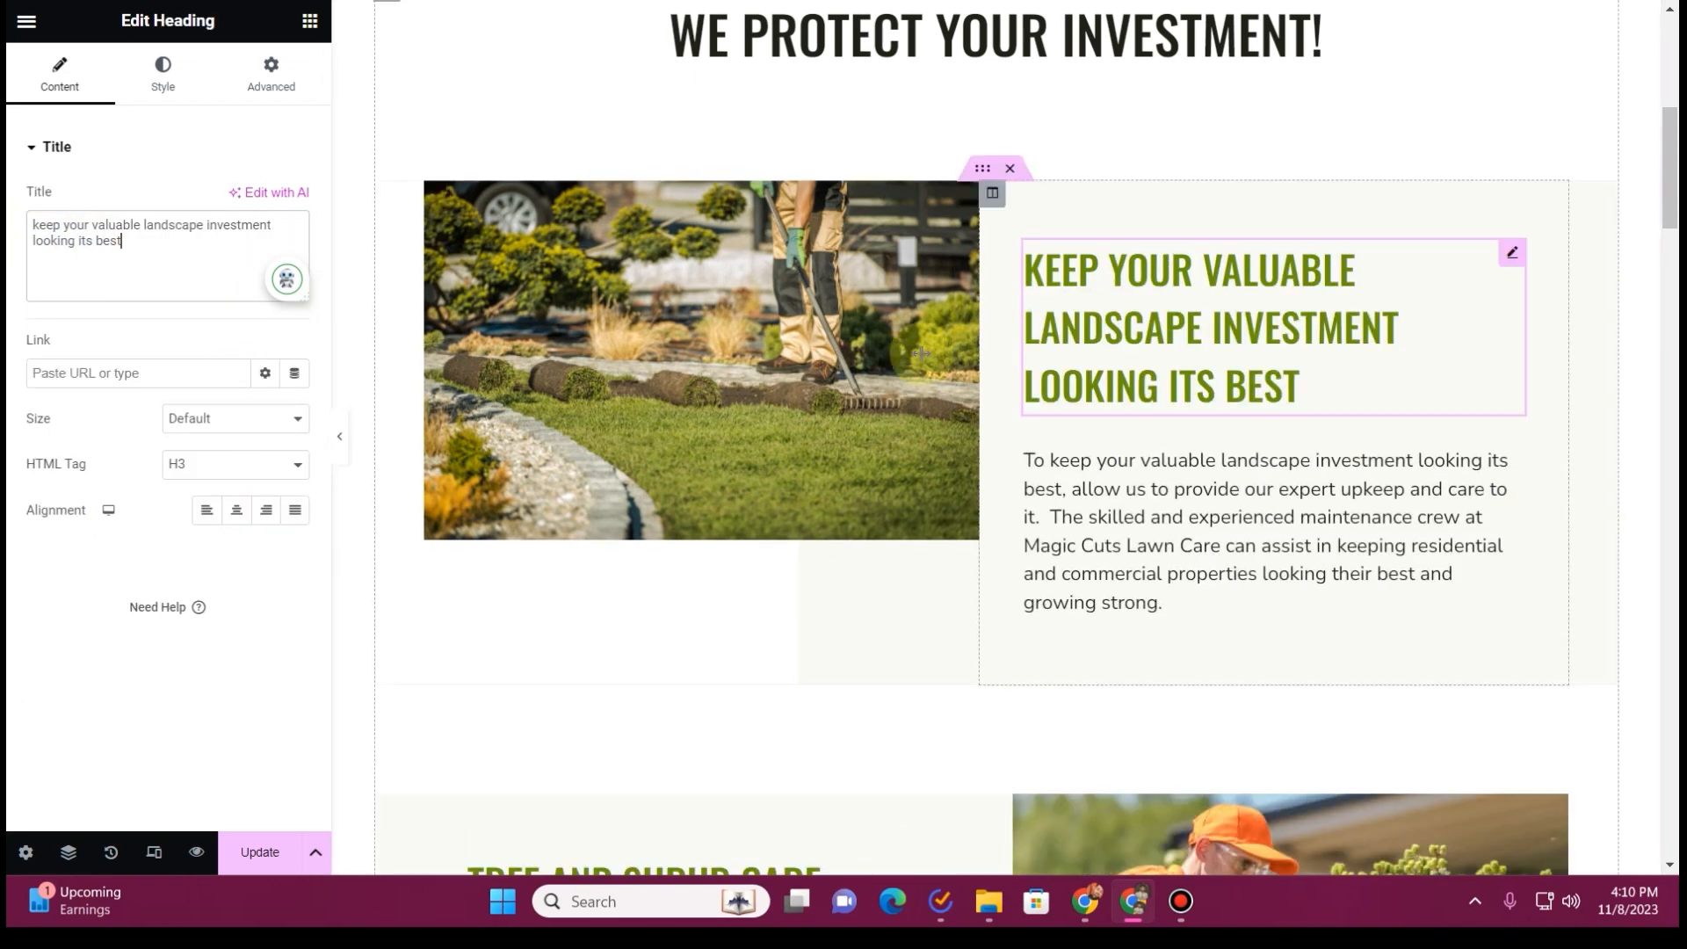
Replace the Tree and Shrub Care placeholder text with the old site's passage from "Maintenance is essential" to "attracts more business."
scroll(704, 366, "down", 6)
key("ctrl+Tab")
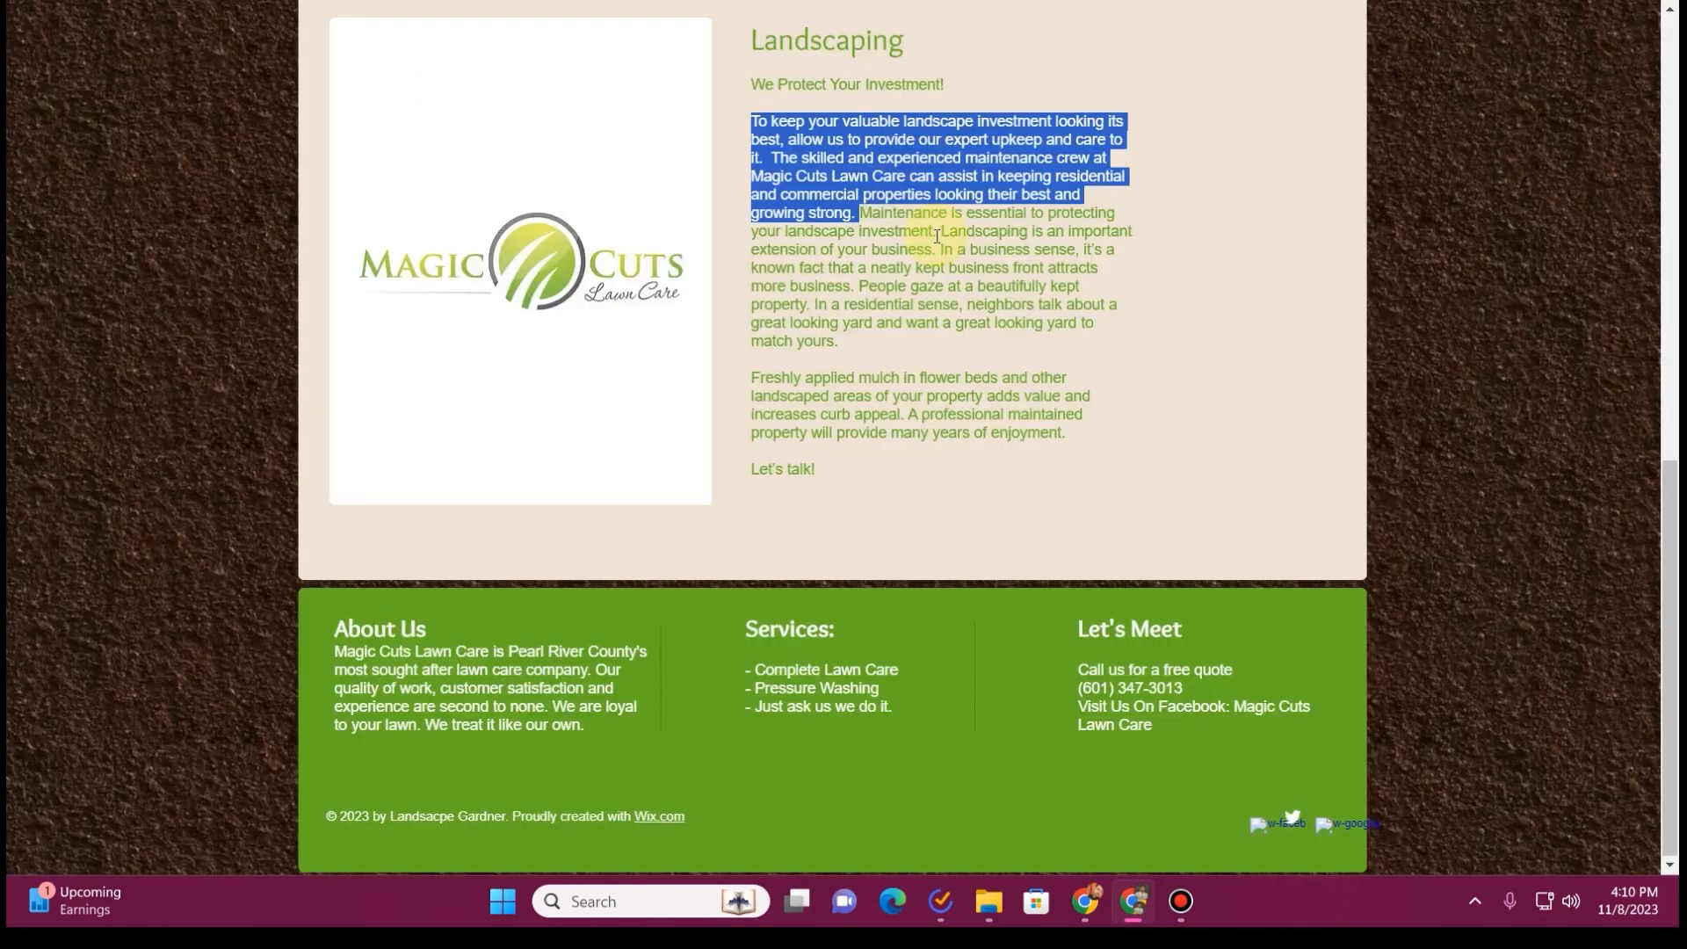
left_click(858, 216)
left_click_drag(859, 213, 857, 292)
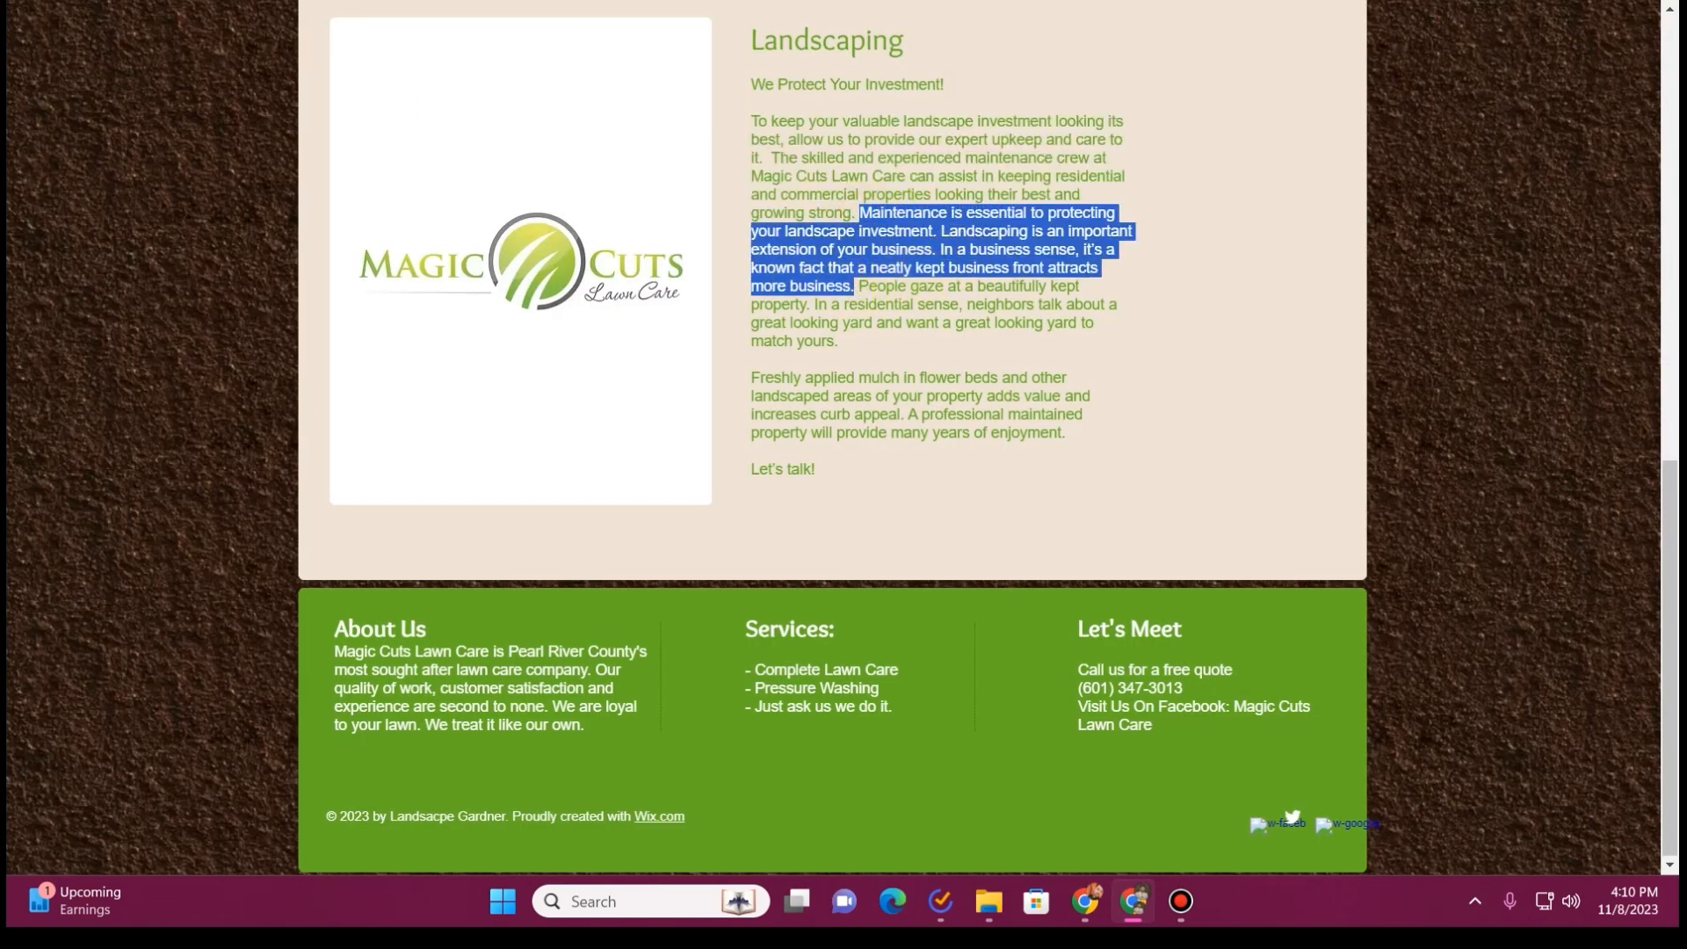
key("ctrl+c")
key("ctrl+Tab")
left_click(603, 441)
triple_click(179, 400)
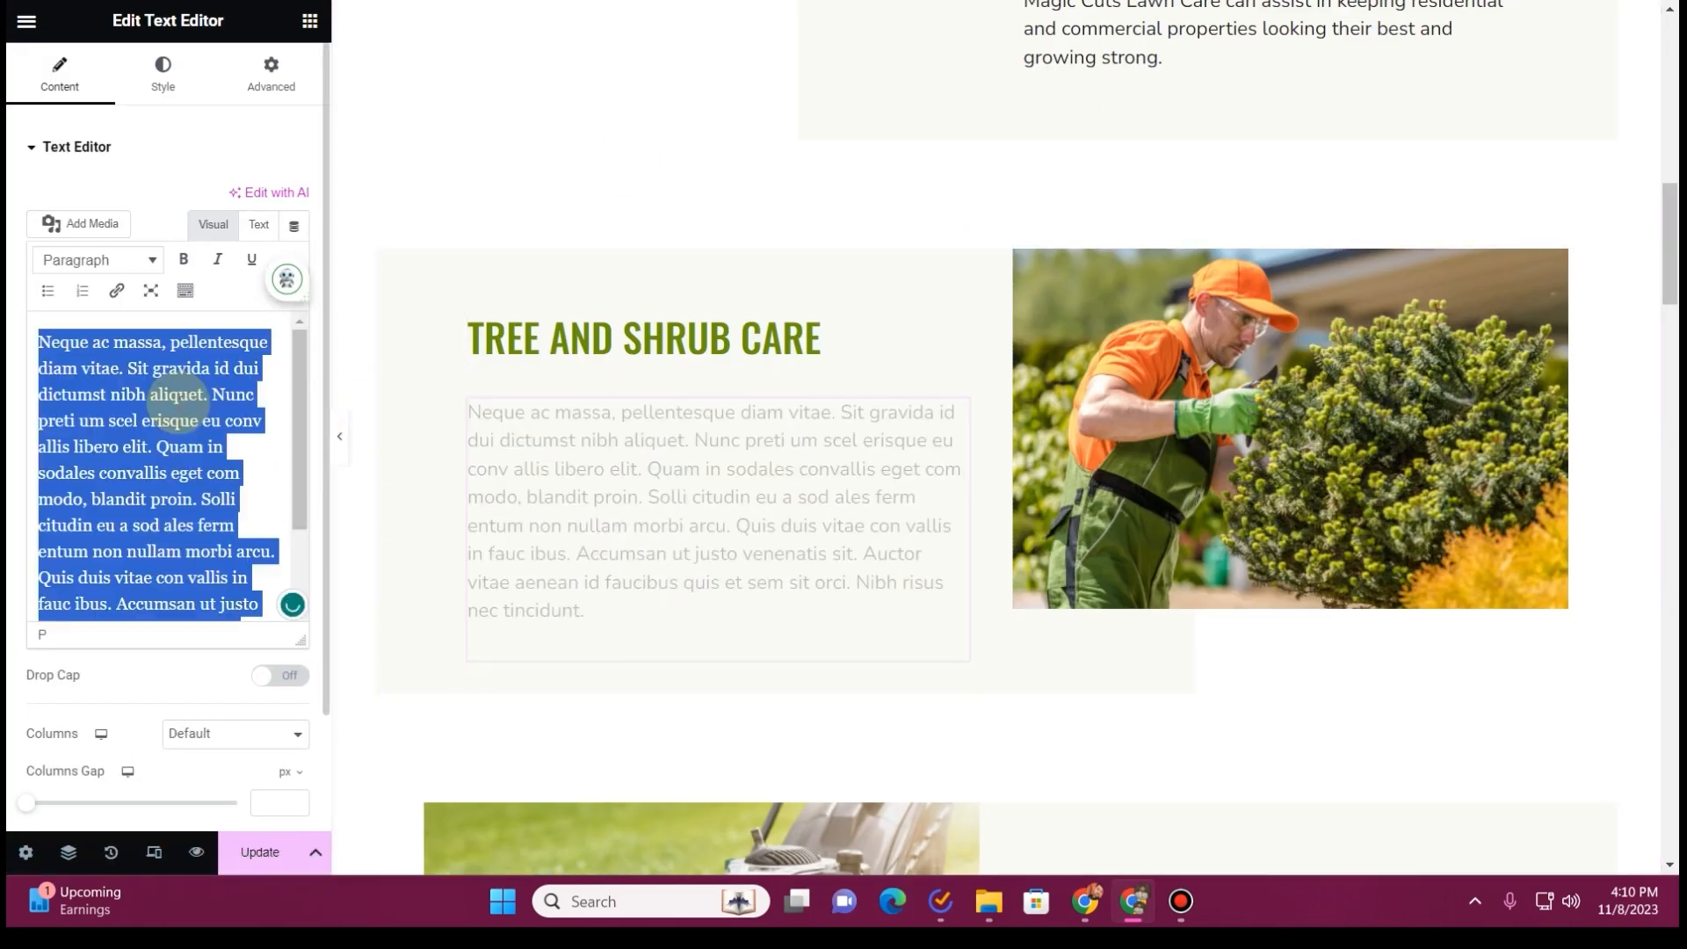
key("ctrl+v")
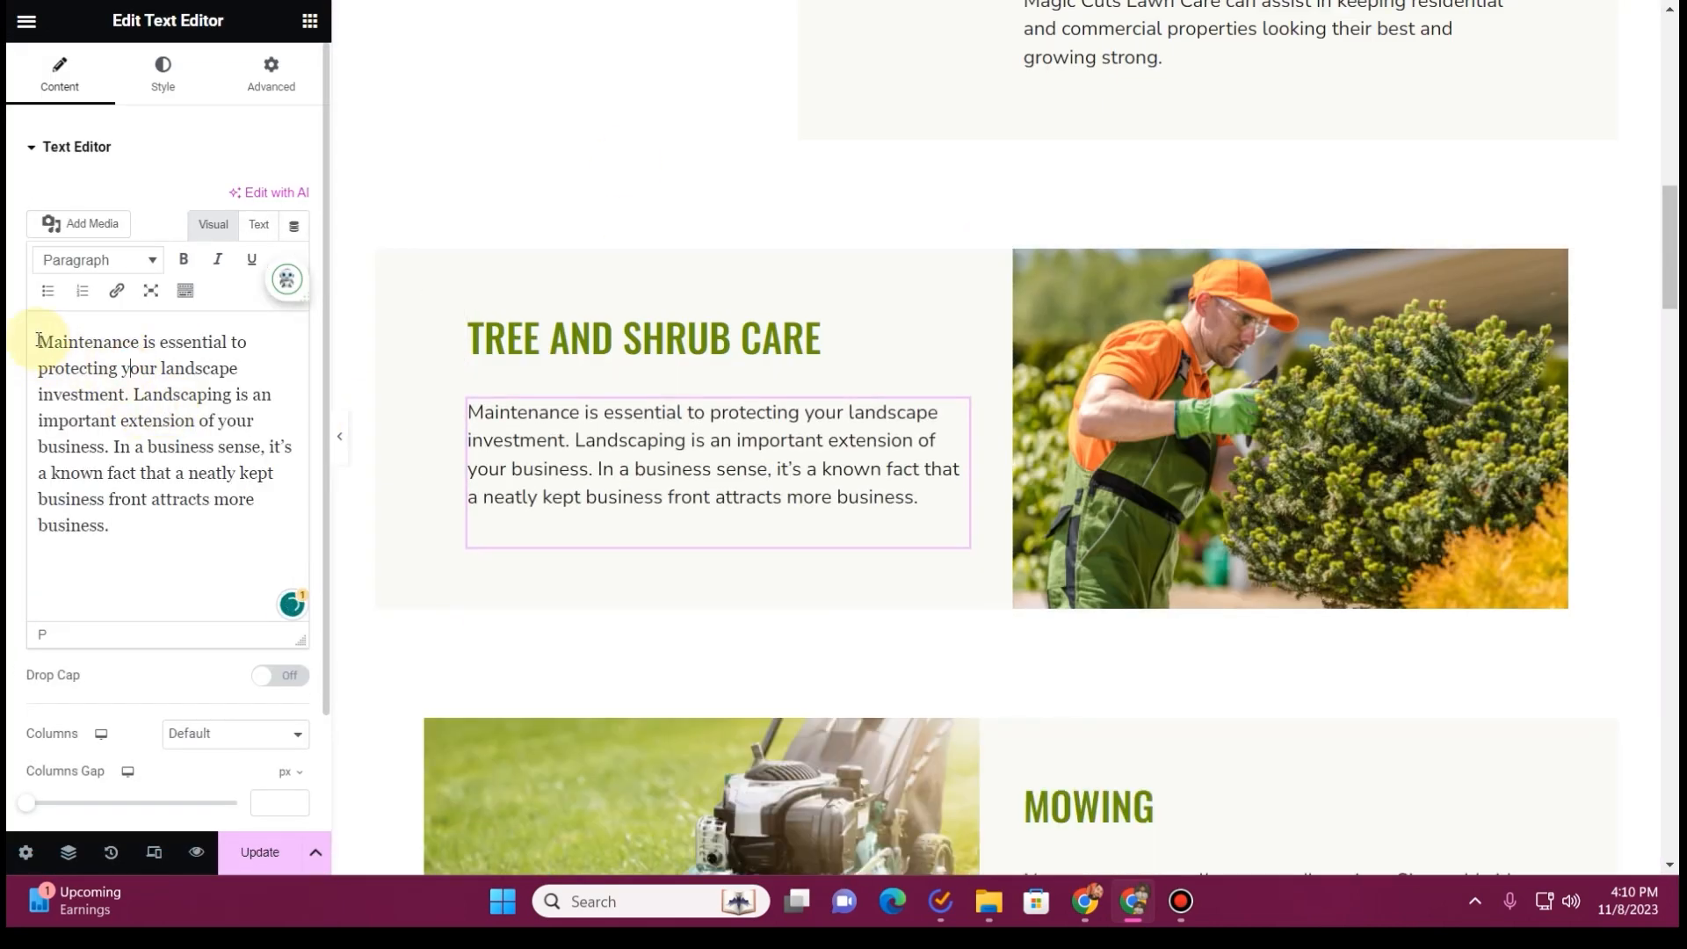
Change the Tree and Shrub Care heading to "Maintenance is essential to protecting your landscape investment", copied from its paragraph
left_click_drag(125, 394, 35, 341)
key("ctrl+c")
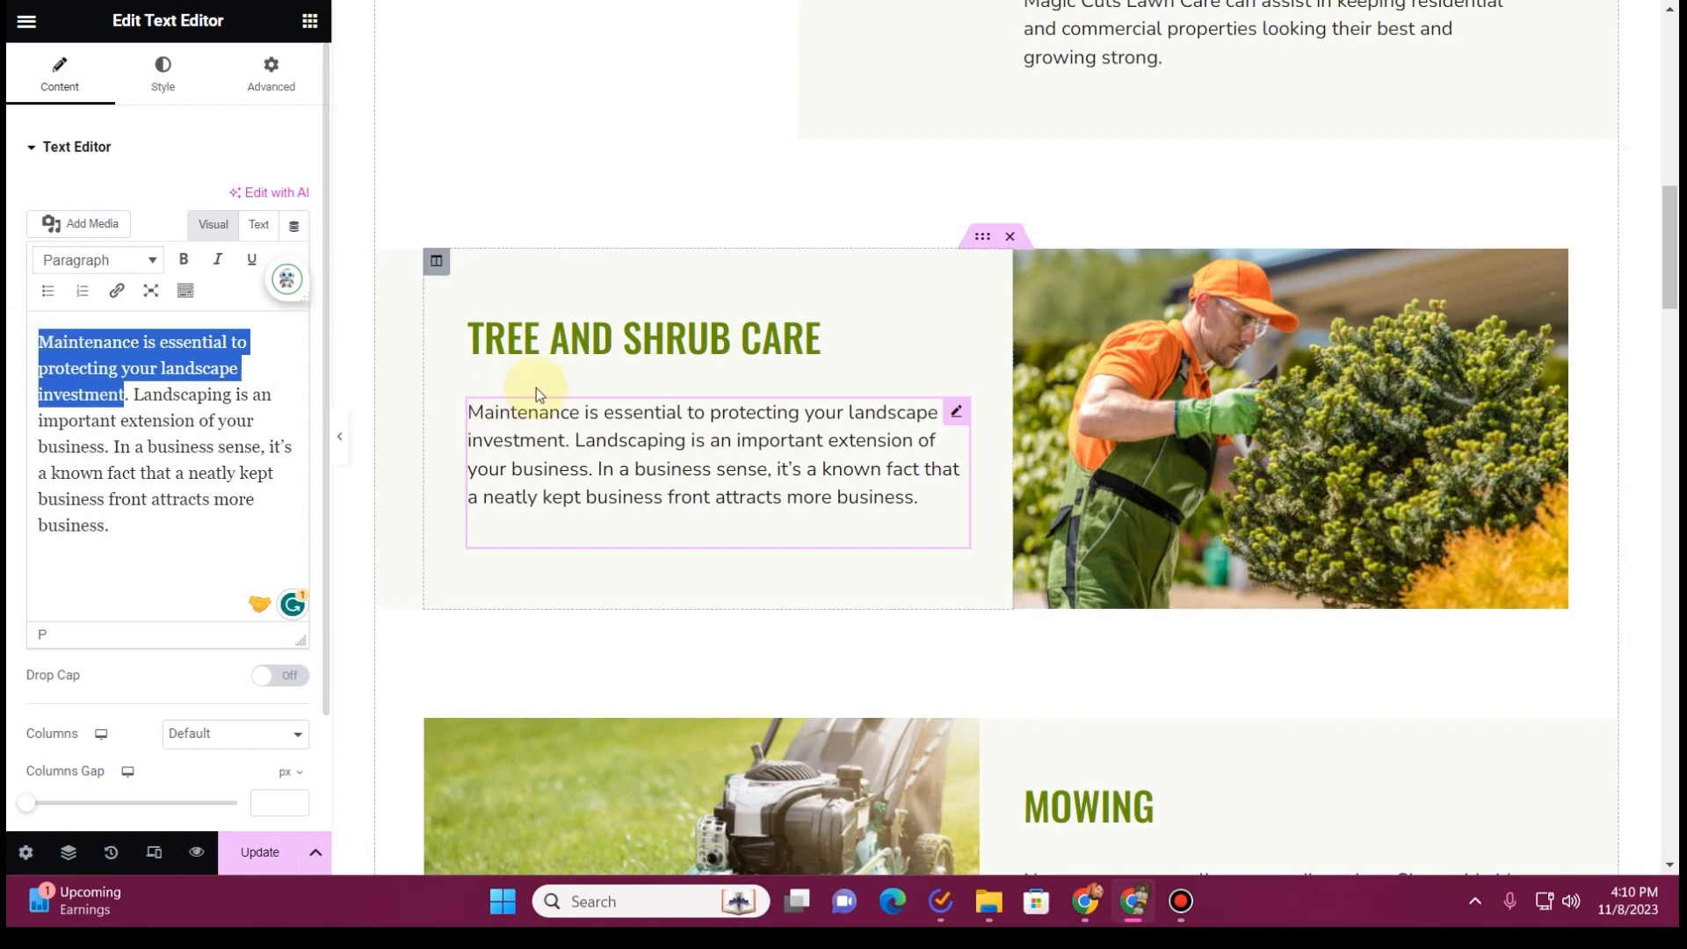
left_click(582, 338)
triple_click(132, 226)
key("ctrl+v")
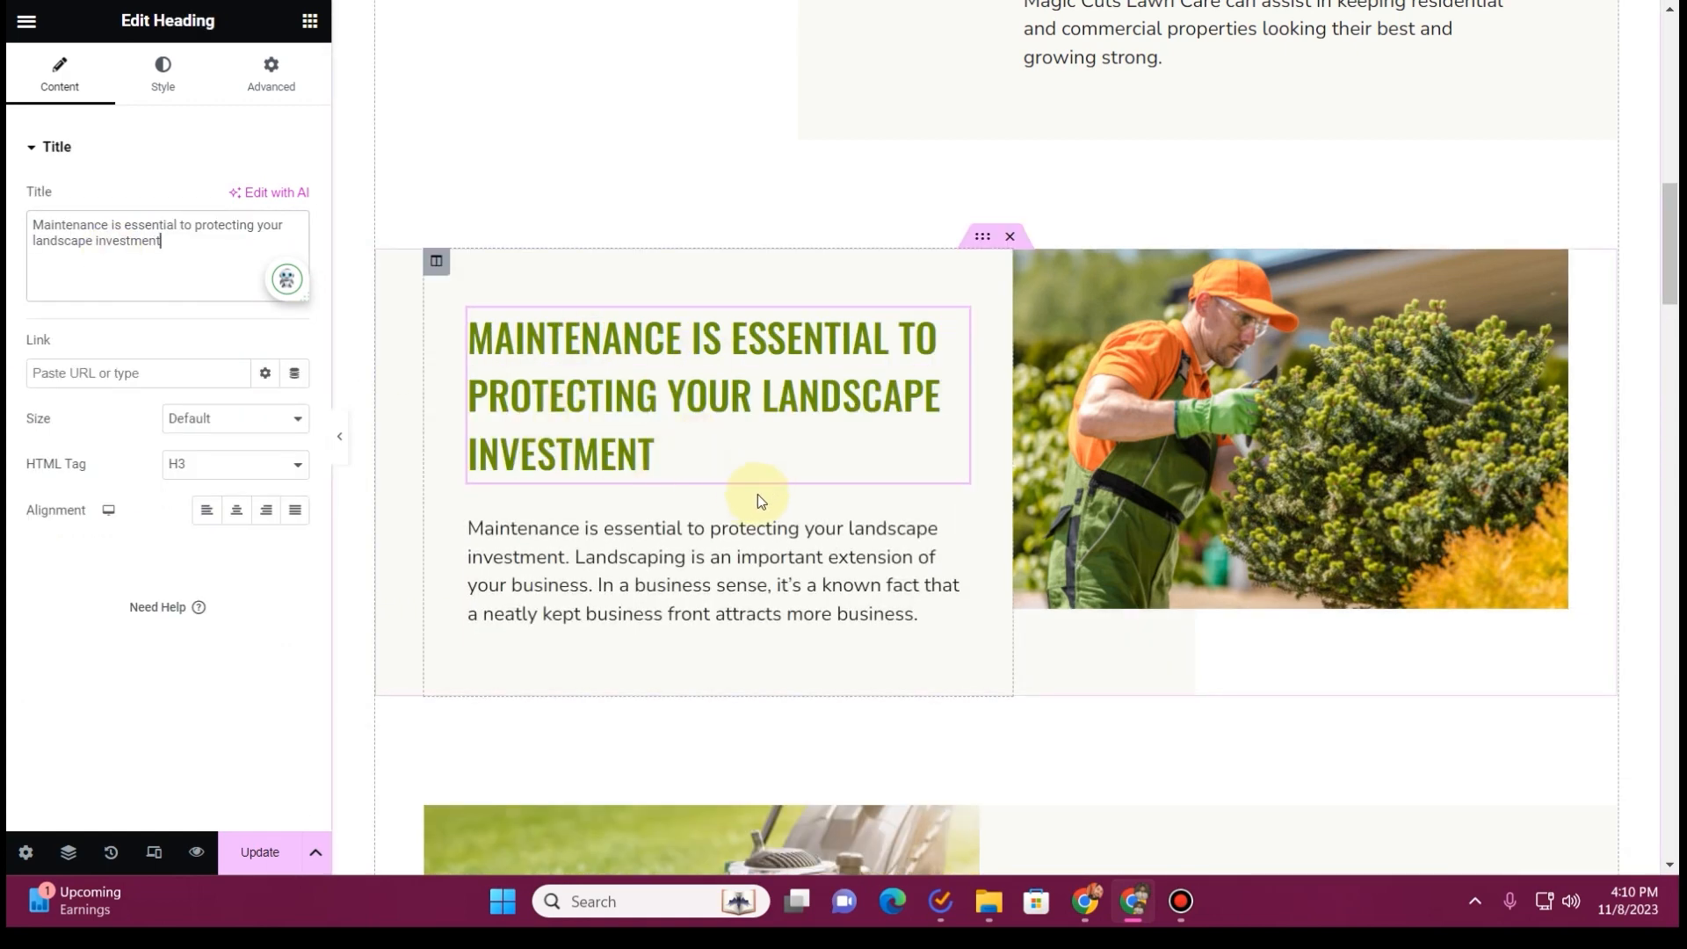
Replace the Mowing block's placeholder text with the old site's passage from "People gaze at a beautifully kept property" to "match yours."
scroll(1010, 435, "down", 5)
key("ctrl+Tab")
left_click(864, 286)
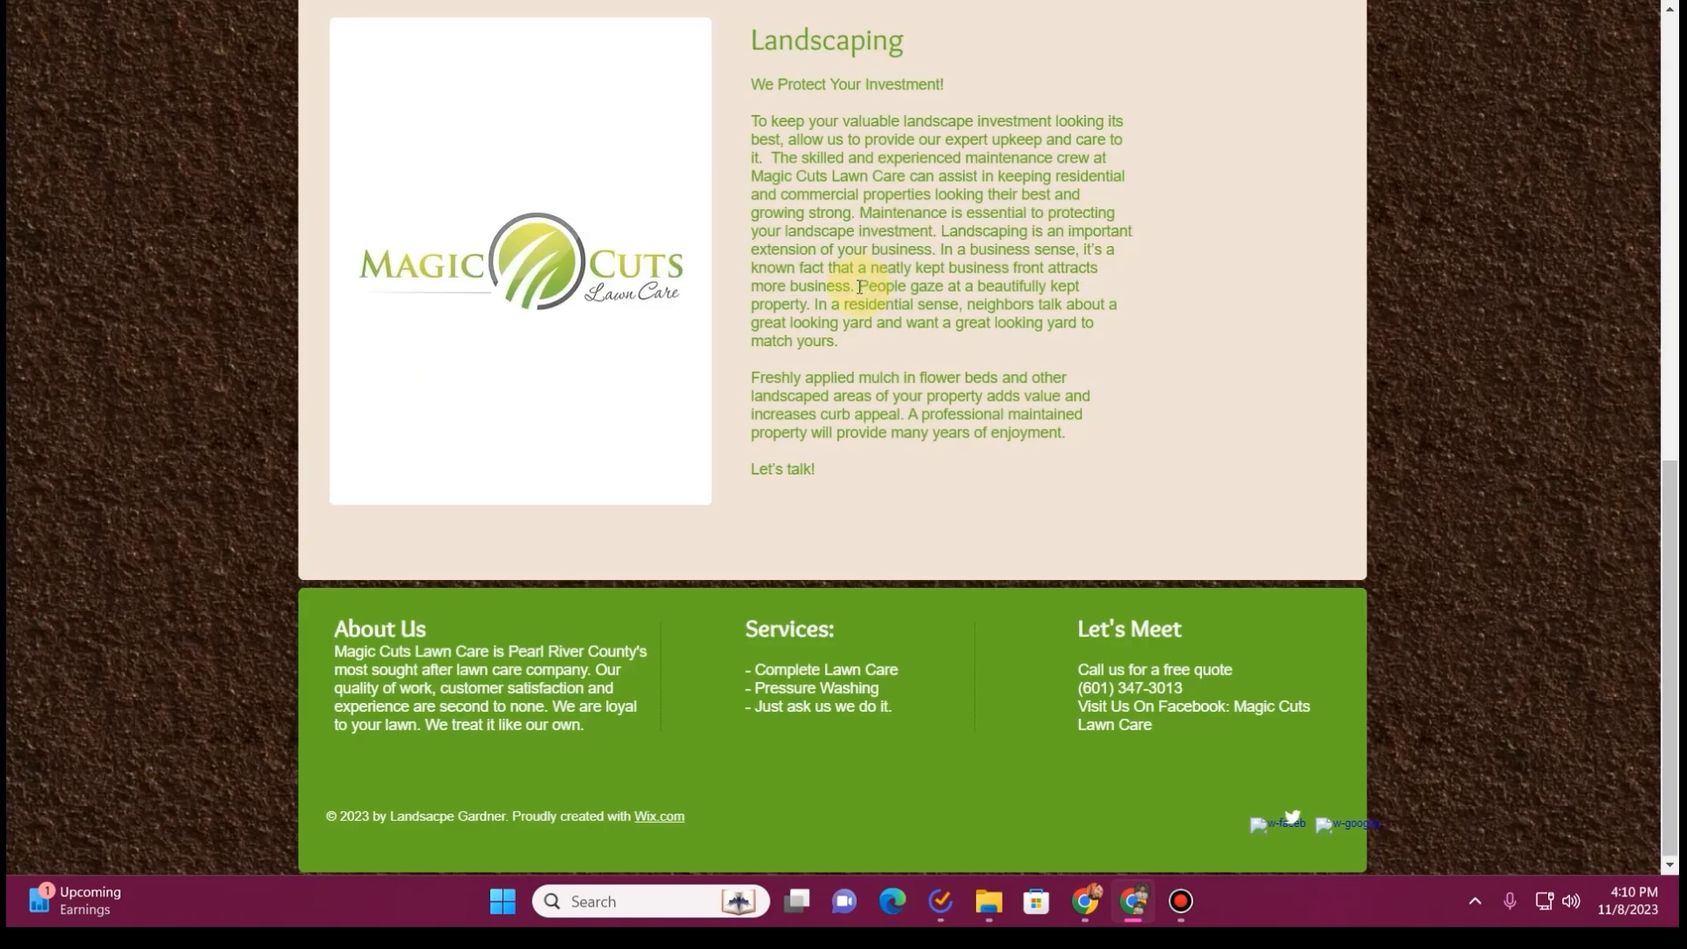
left_click_drag(865, 301, 877, 356)
left_click(176, 387)
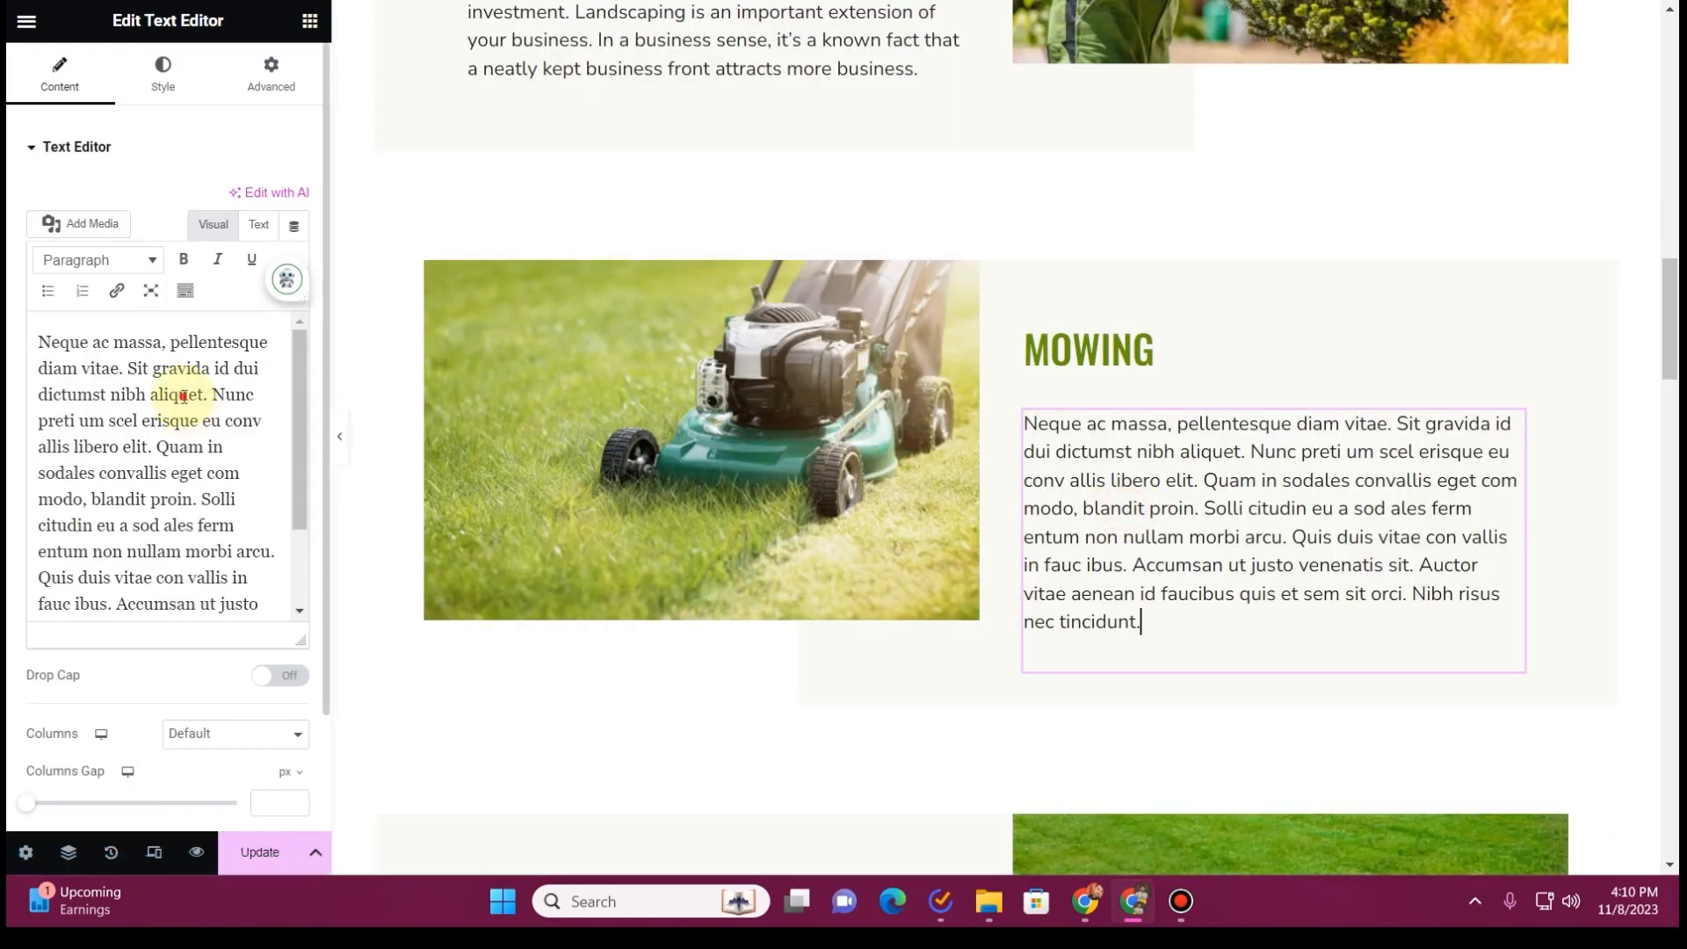
key("ctrl+a")
key("ctrl+v")
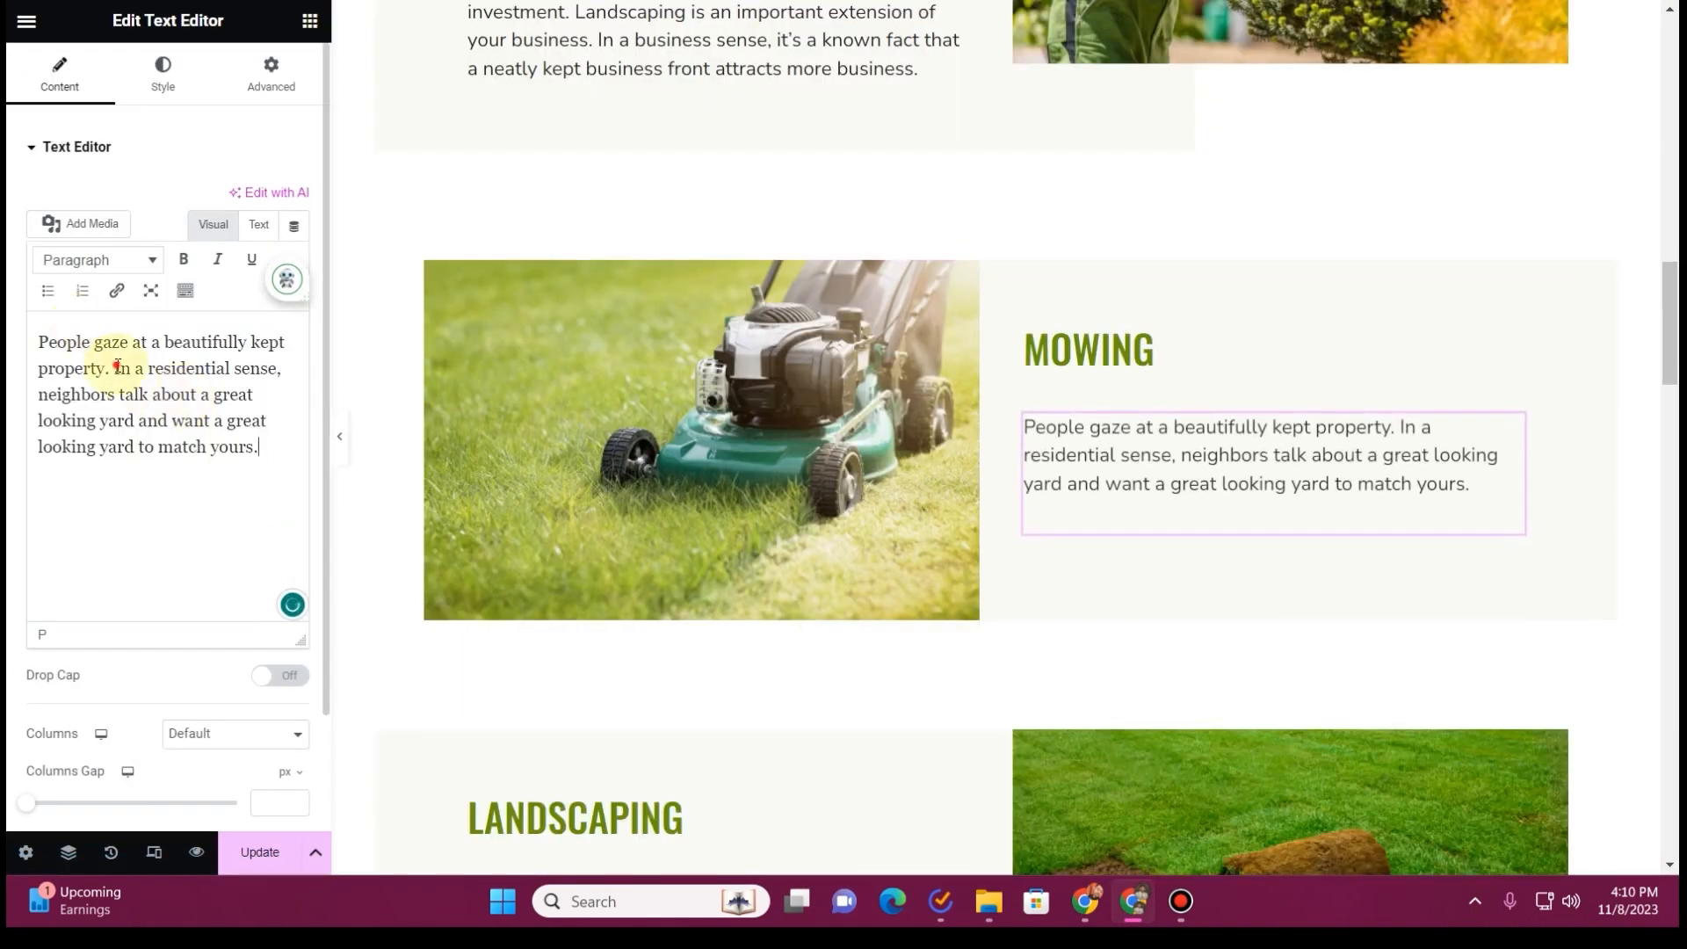
Change the Mowing heading to "Keep your property beautiful"
left_click(1173, 349)
left_click(136, 254)
key("ctrl+a")
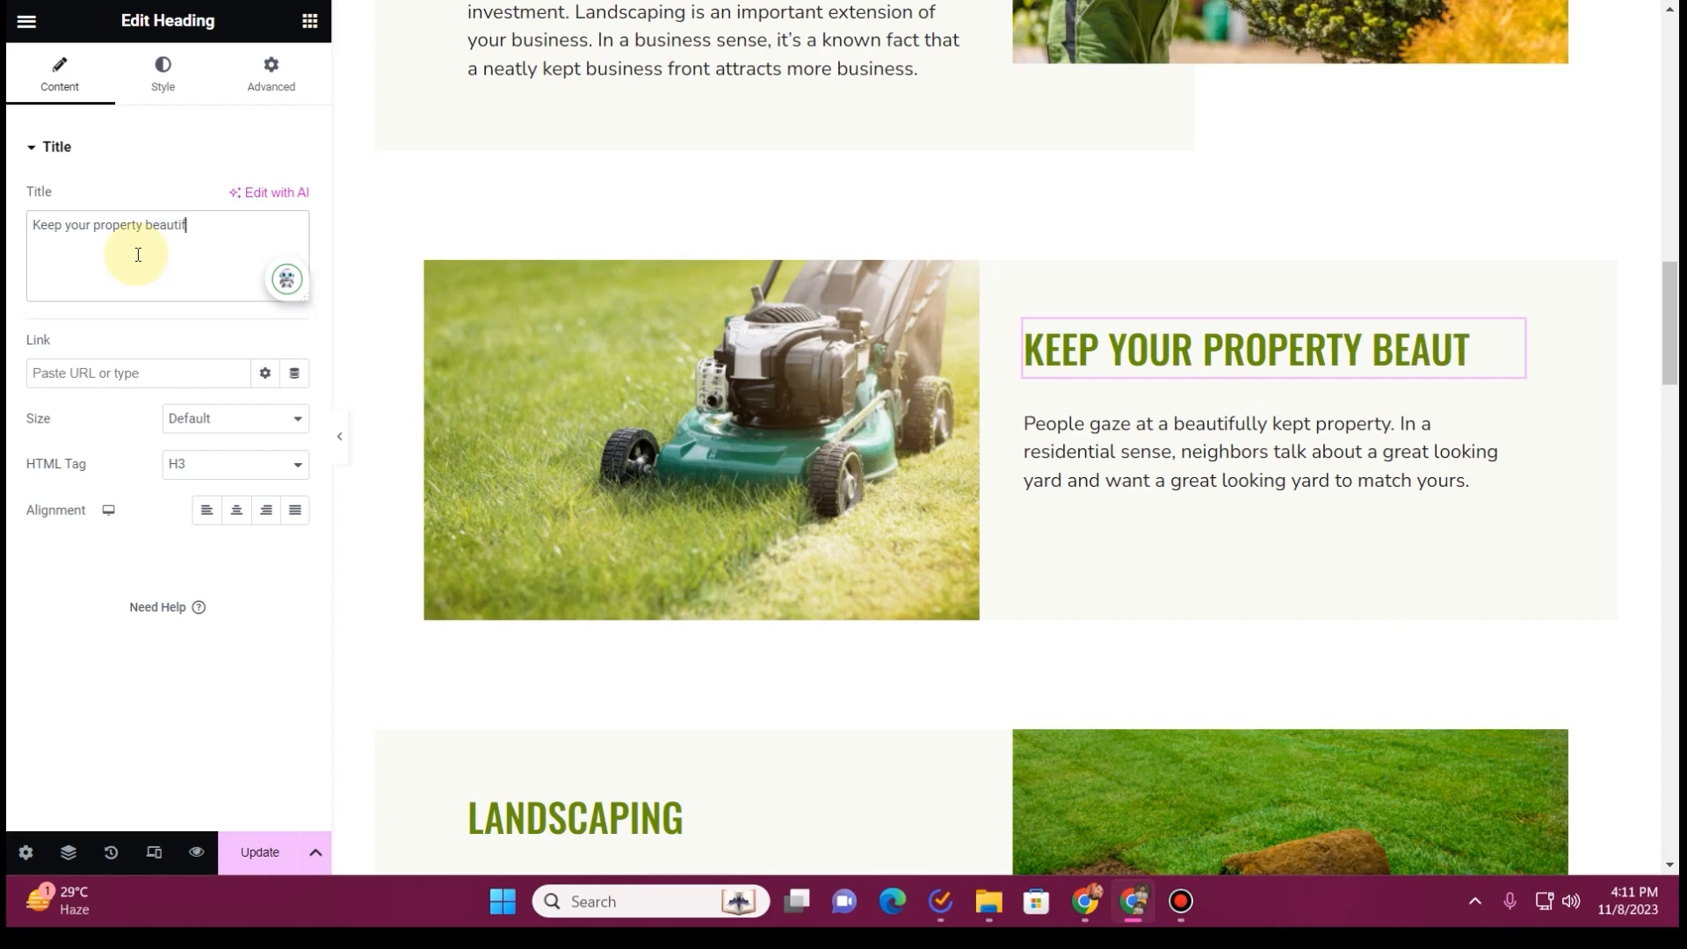
Replace the Landscaping block's placeholder text with the old site's paragraph beginning "Freshly applied mulch in flower beds"
key("alt+Tab")
left_click_drag(749, 369, 1116, 429)
key("ctrl+c")
key("alt+Tab")
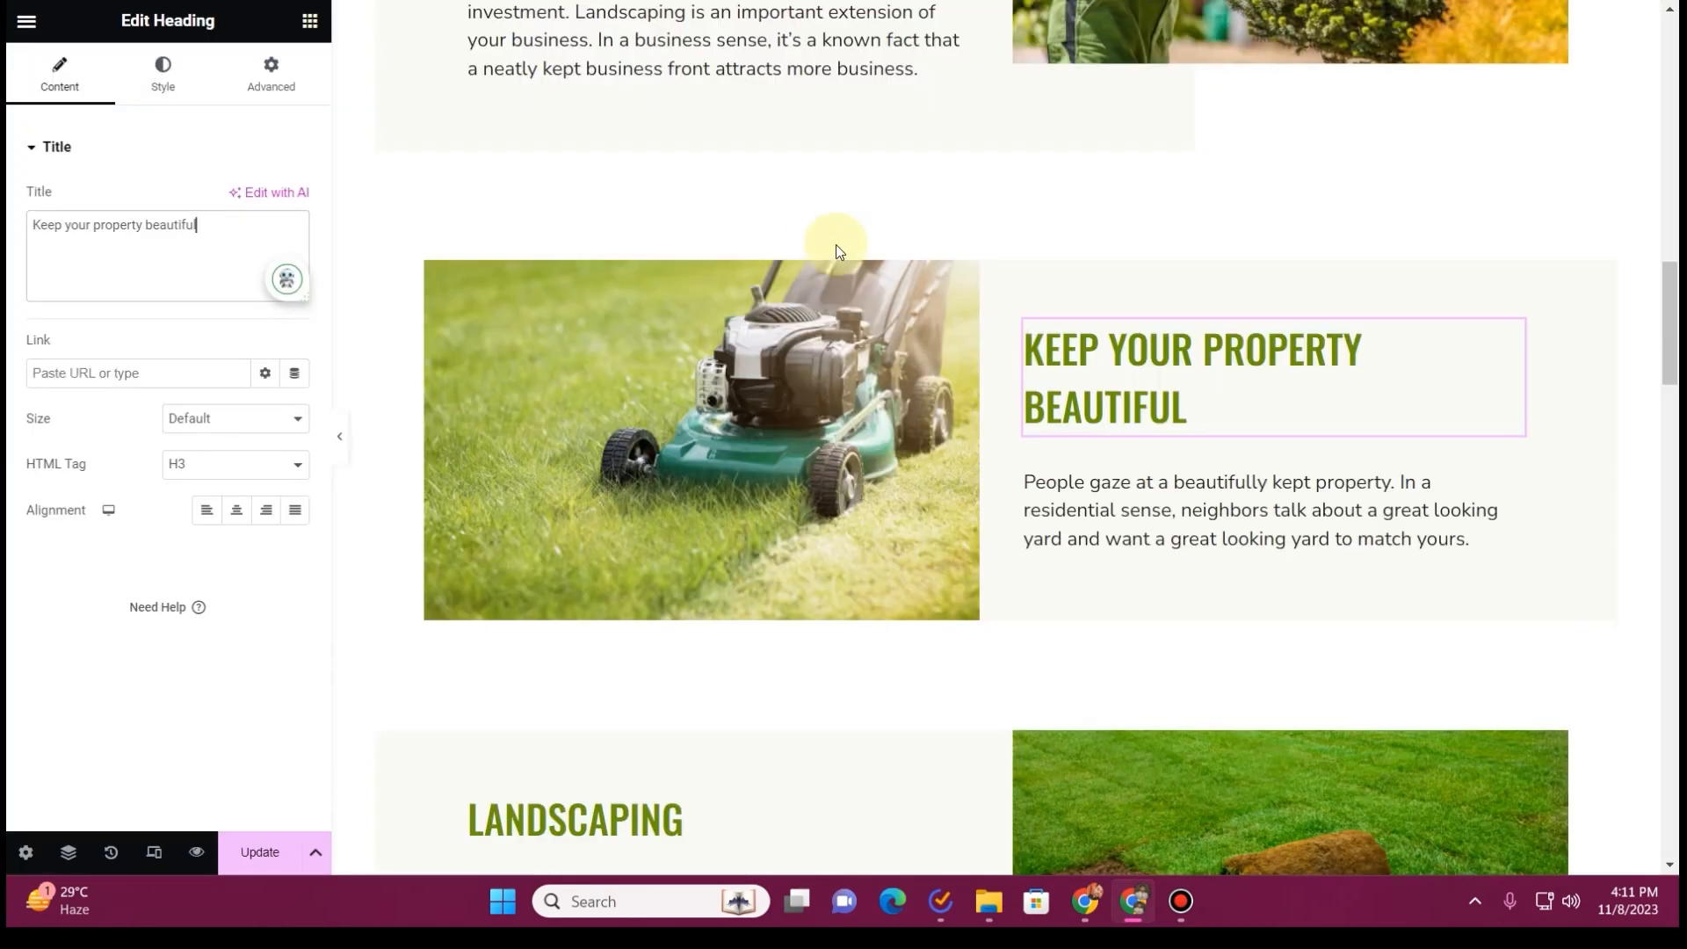
scroll(1020, 378, "down", 3)
scroll(1019, 378, "down", 1)
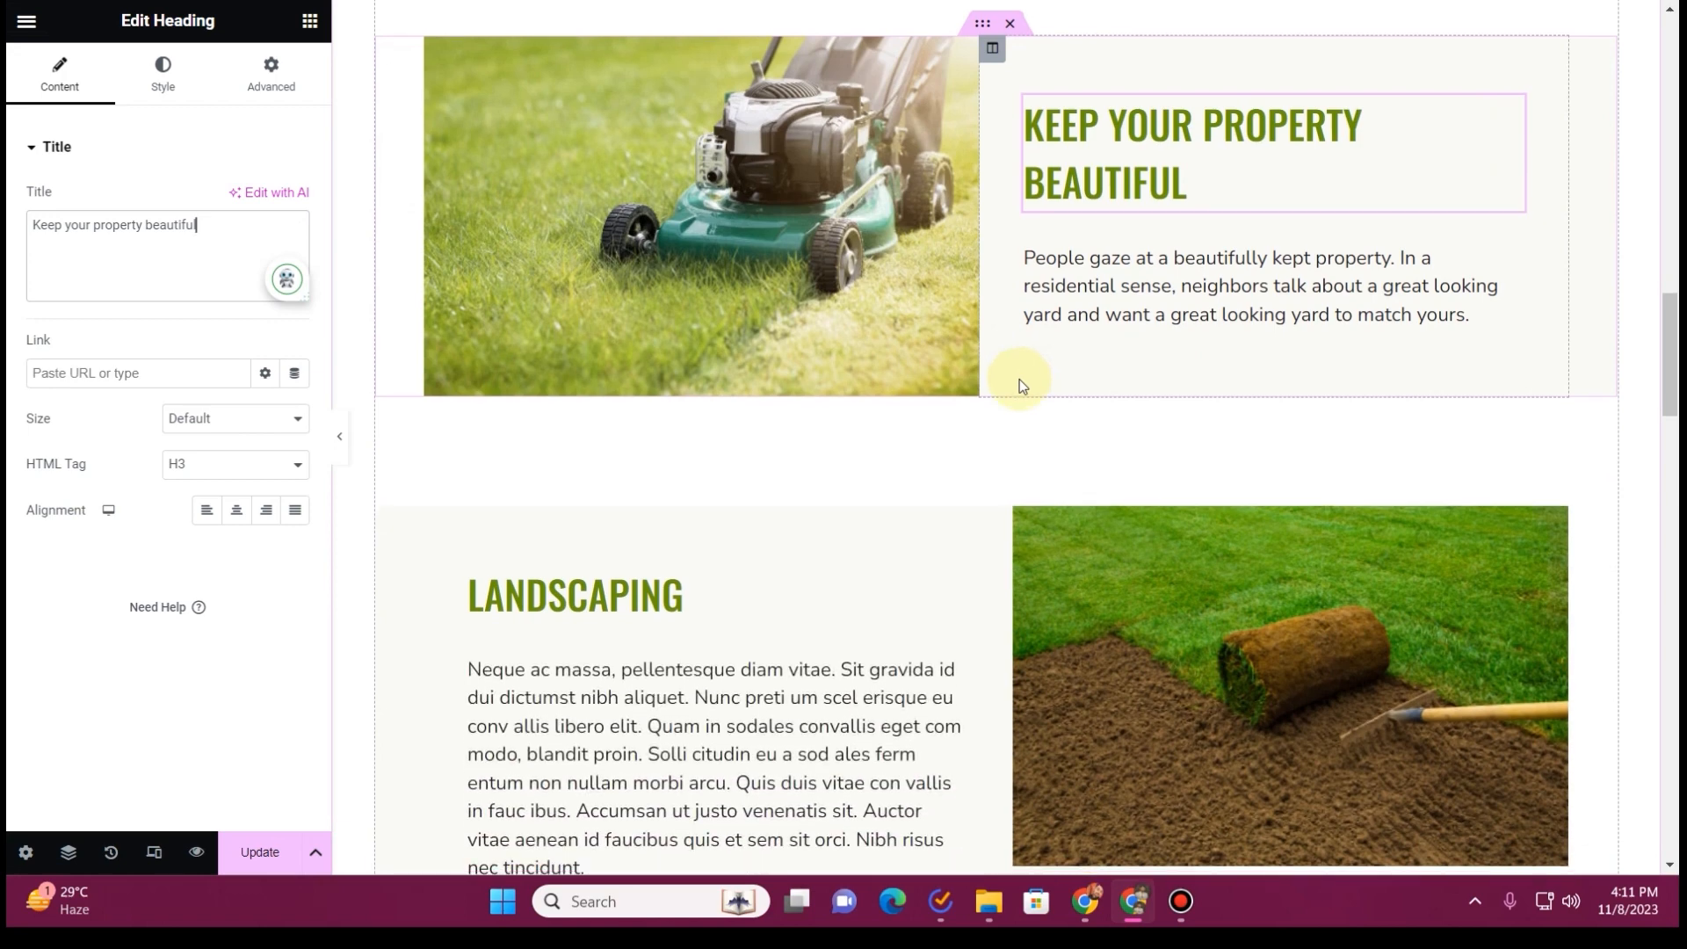
left_click(1222, 225)
left_click(647, 592)
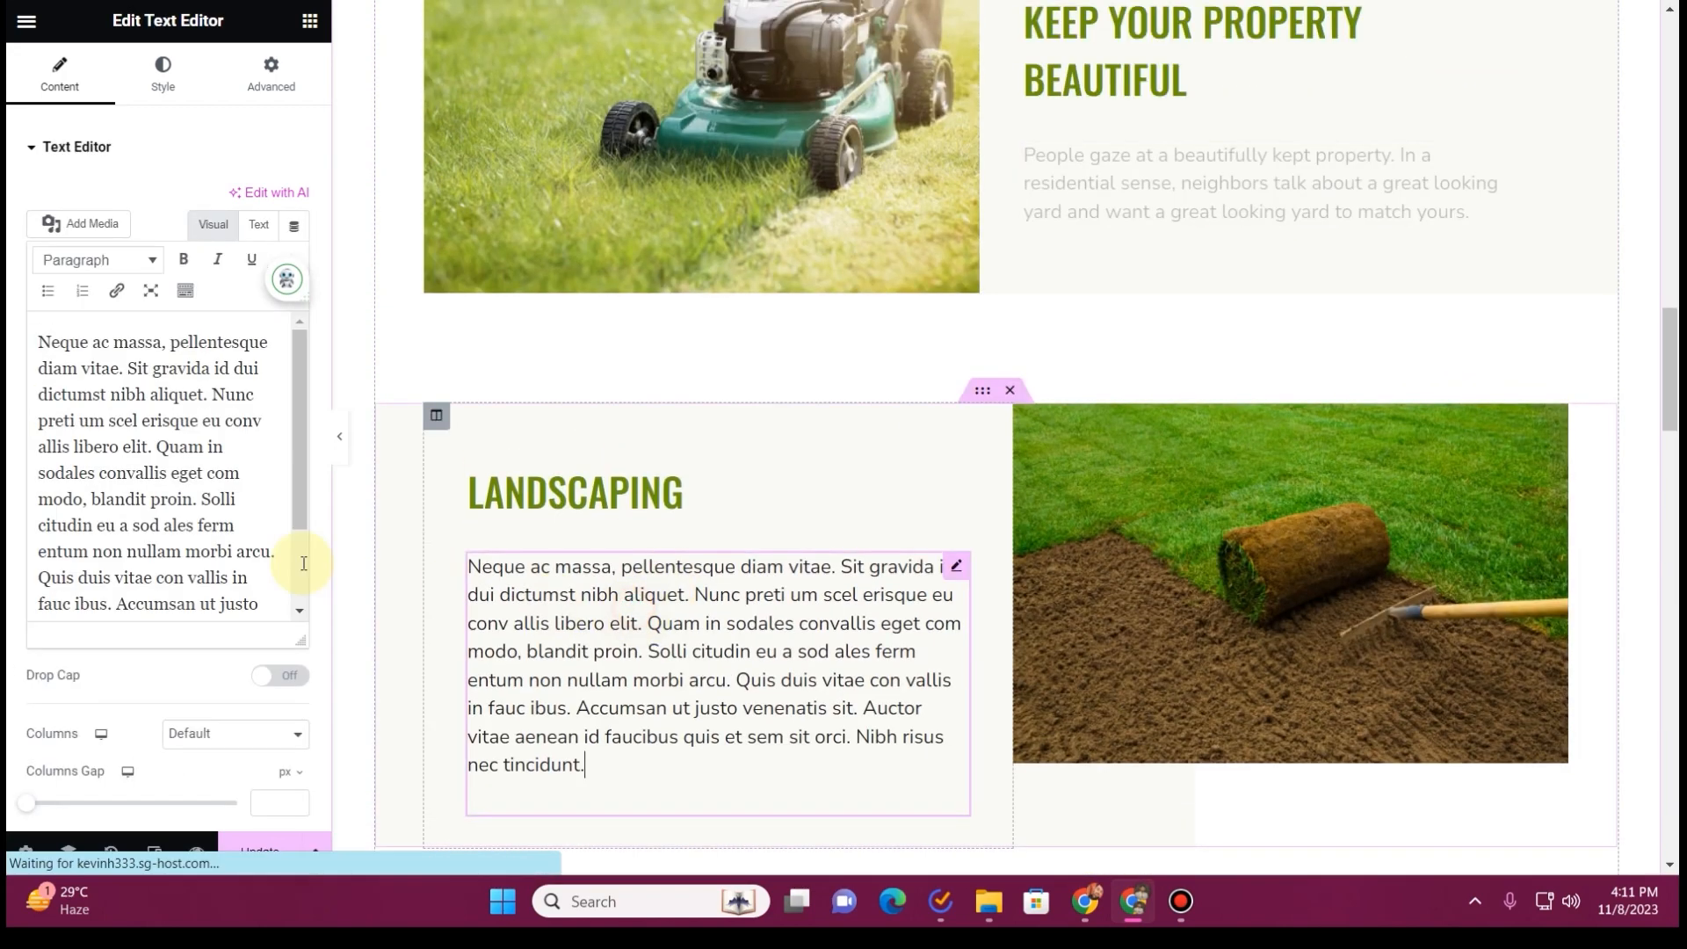
triple_click(154, 426)
key("ctrl+v")
Change the Landscaping block's heading to "Get your property professionally maintained"
left_click(576, 492)
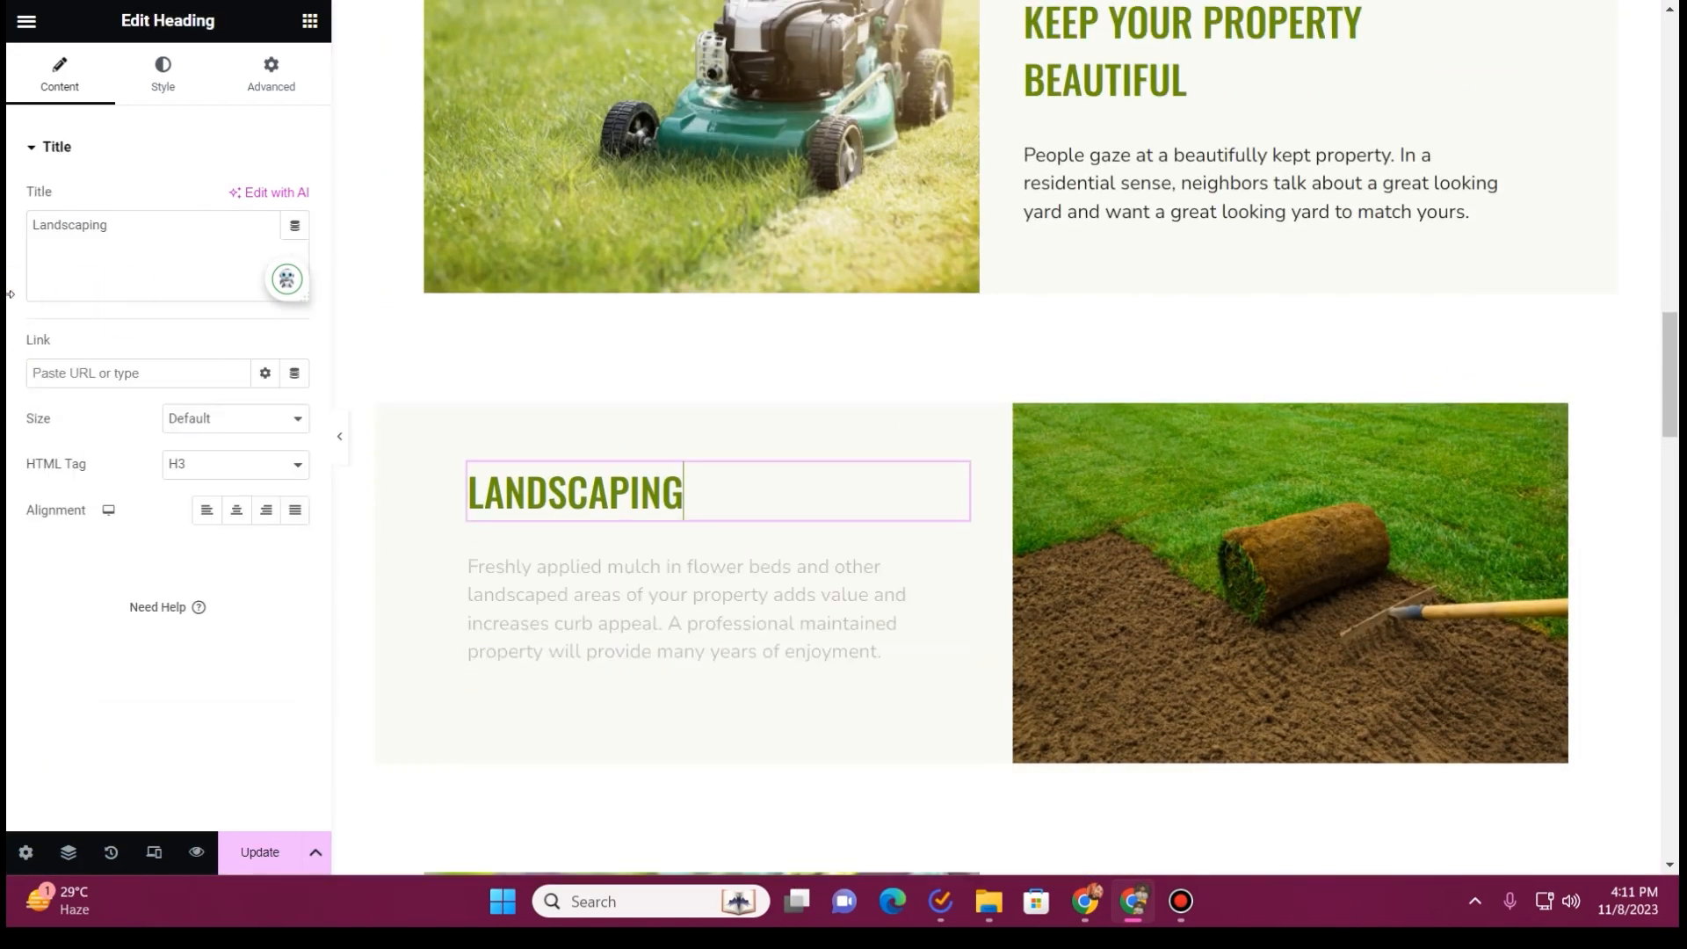
triple_click(91, 262)
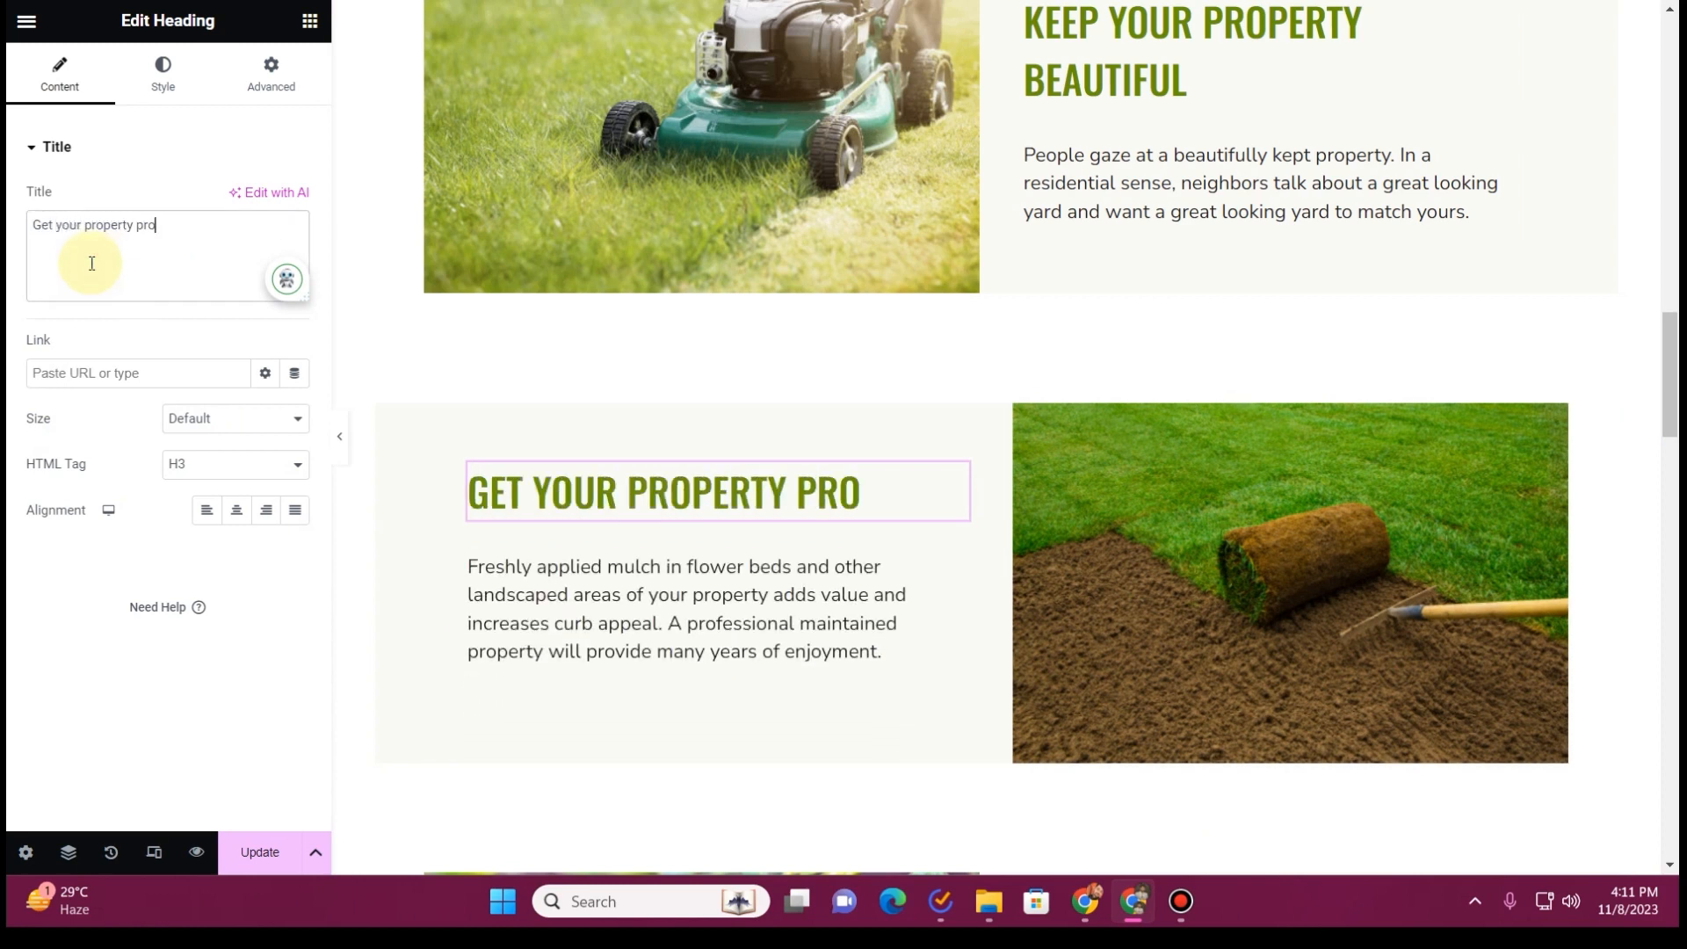
type("Get your property professionally maintained")
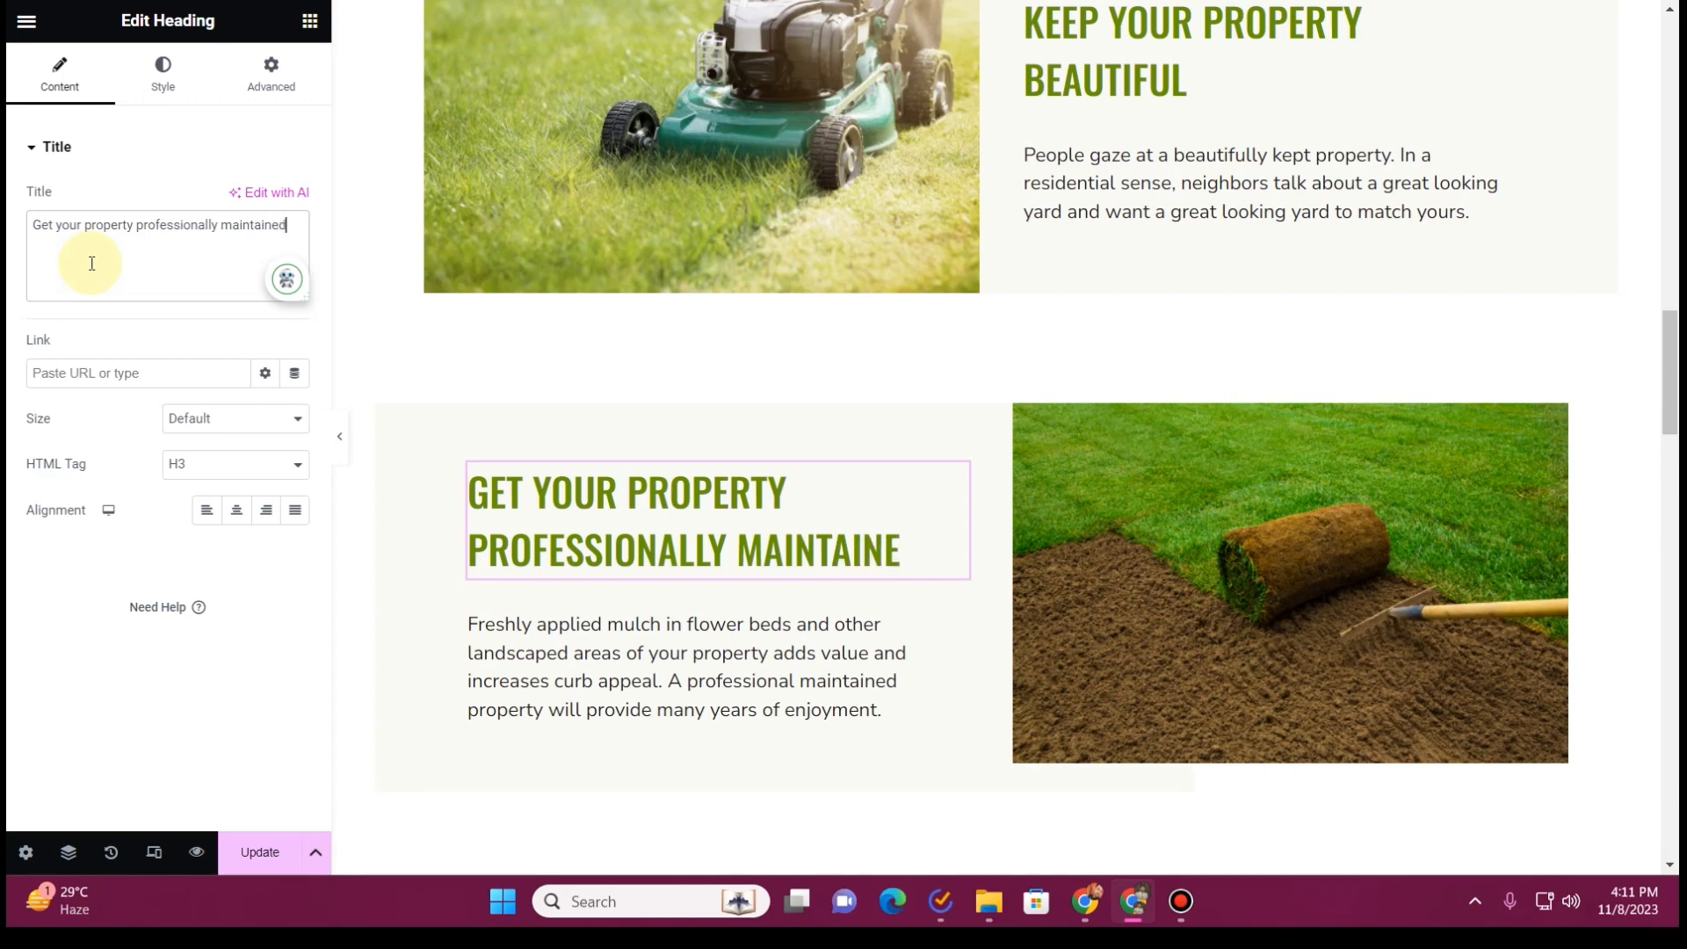
Delete the leftover placeholder service blocks, including Aeration, beneath the mulch paragraph's block
left_click(640, 659)
scroll(1016, 343, "down", 5)
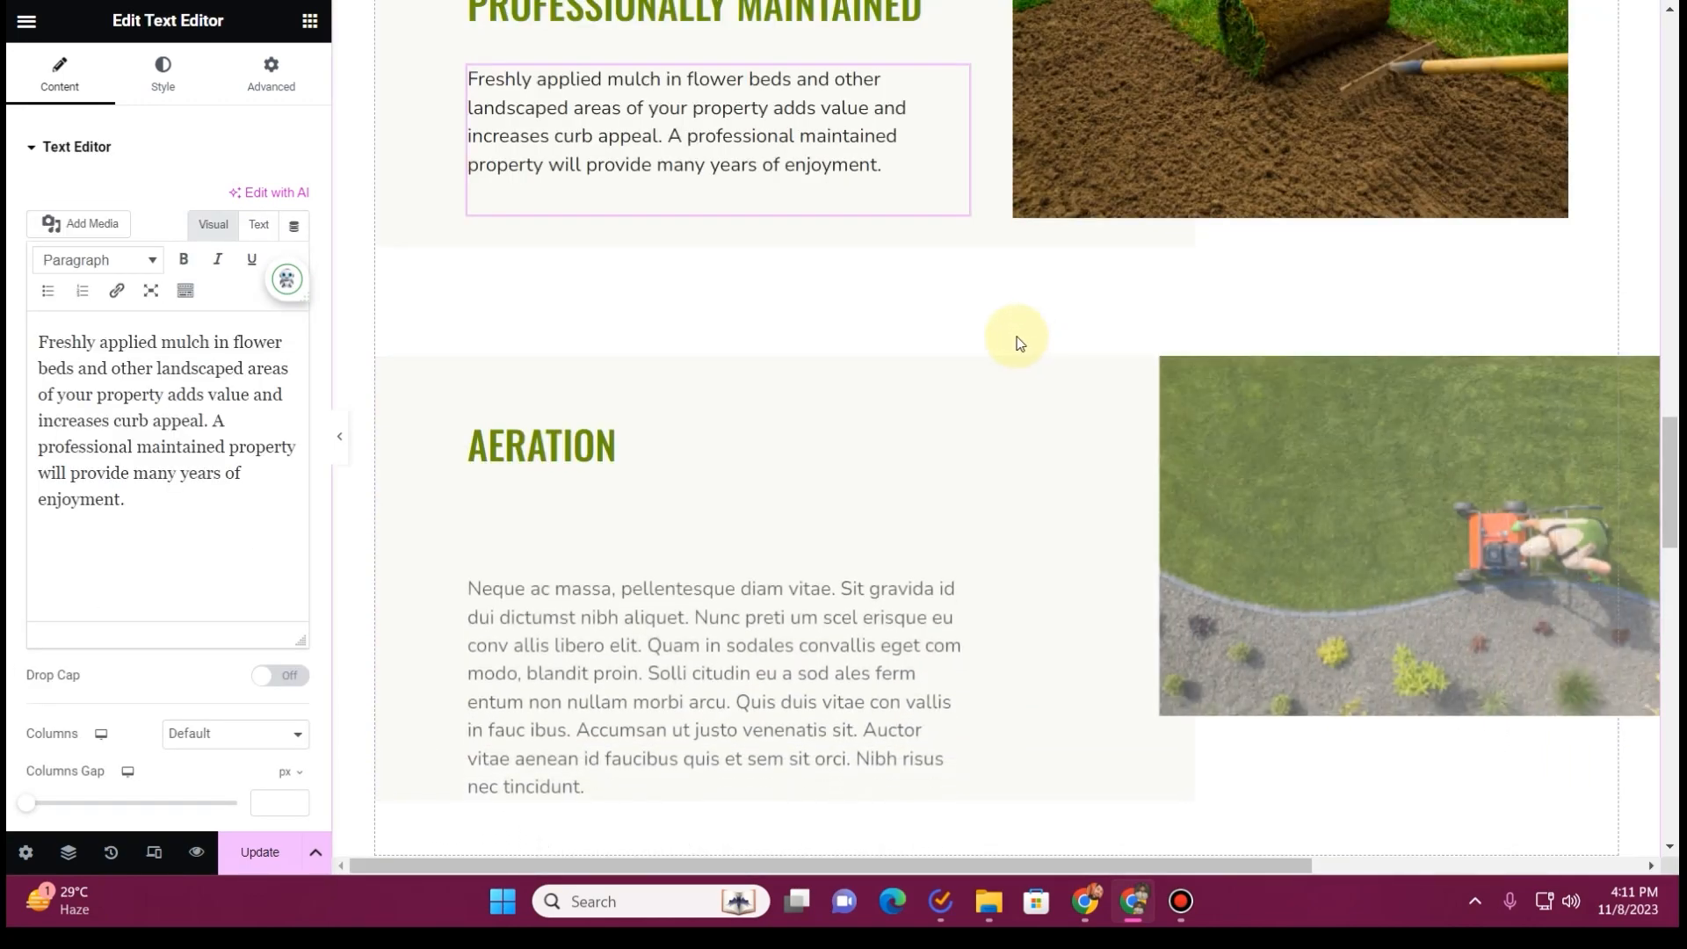
left_click(1011, 342)
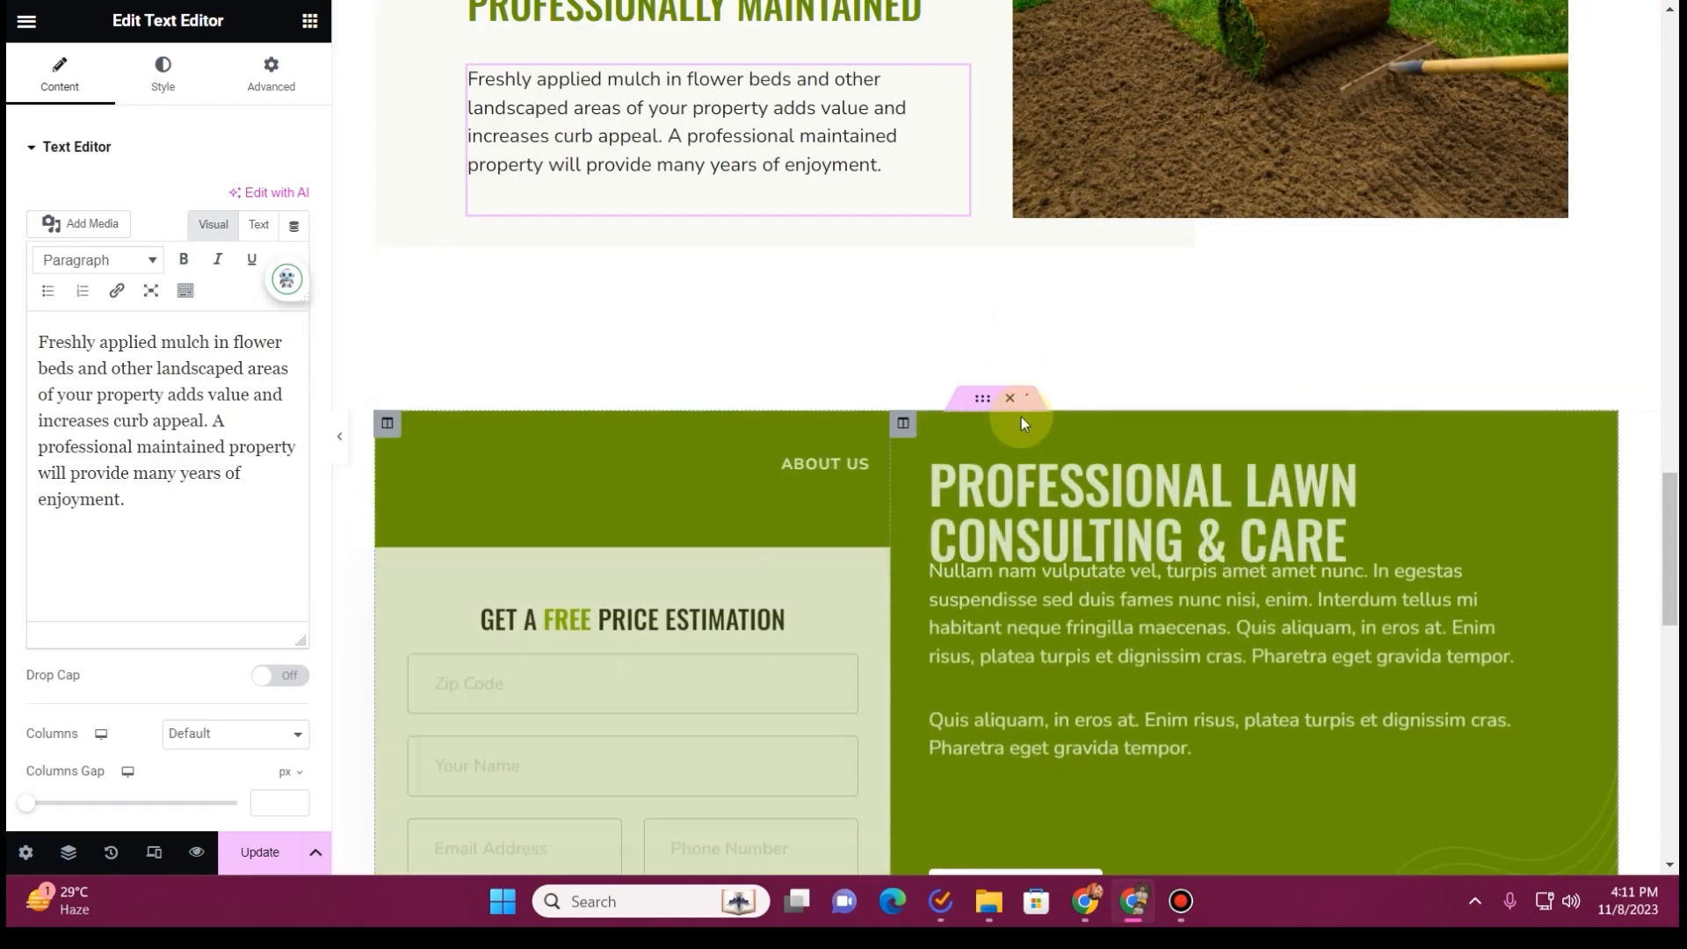
Delete the Our Partnerships section beneath the price estimation and About Us block
scroll(1019, 422, "down", 3)
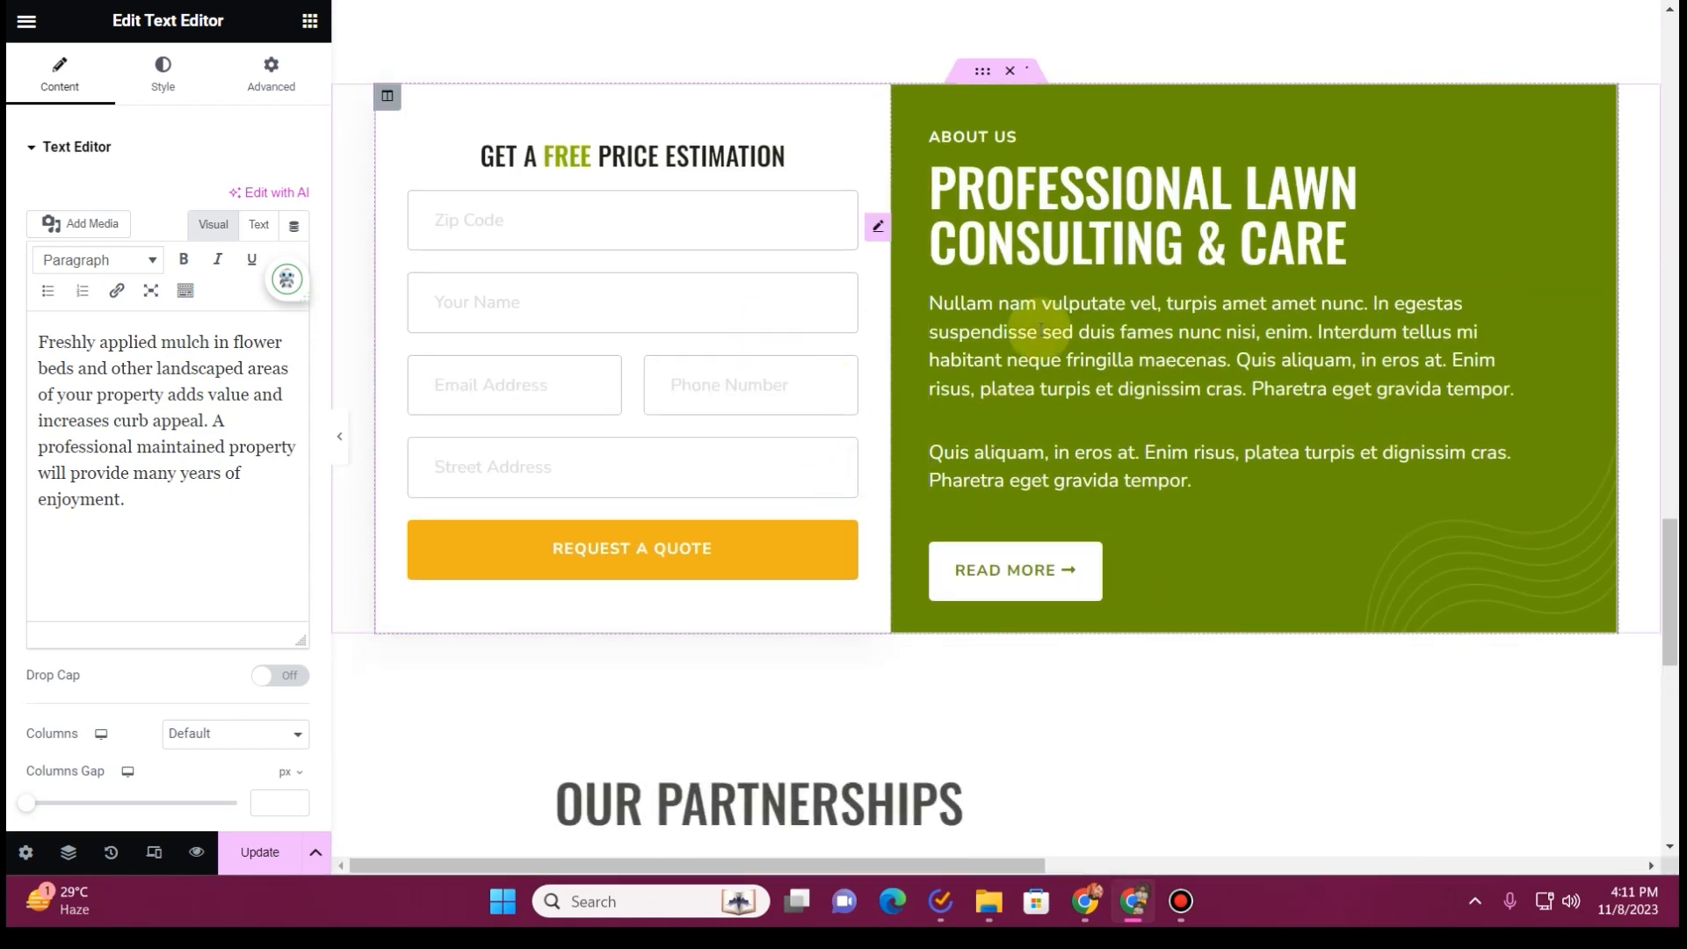
scroll(1025, 380, "down", 5)
left_click(1010, 177)
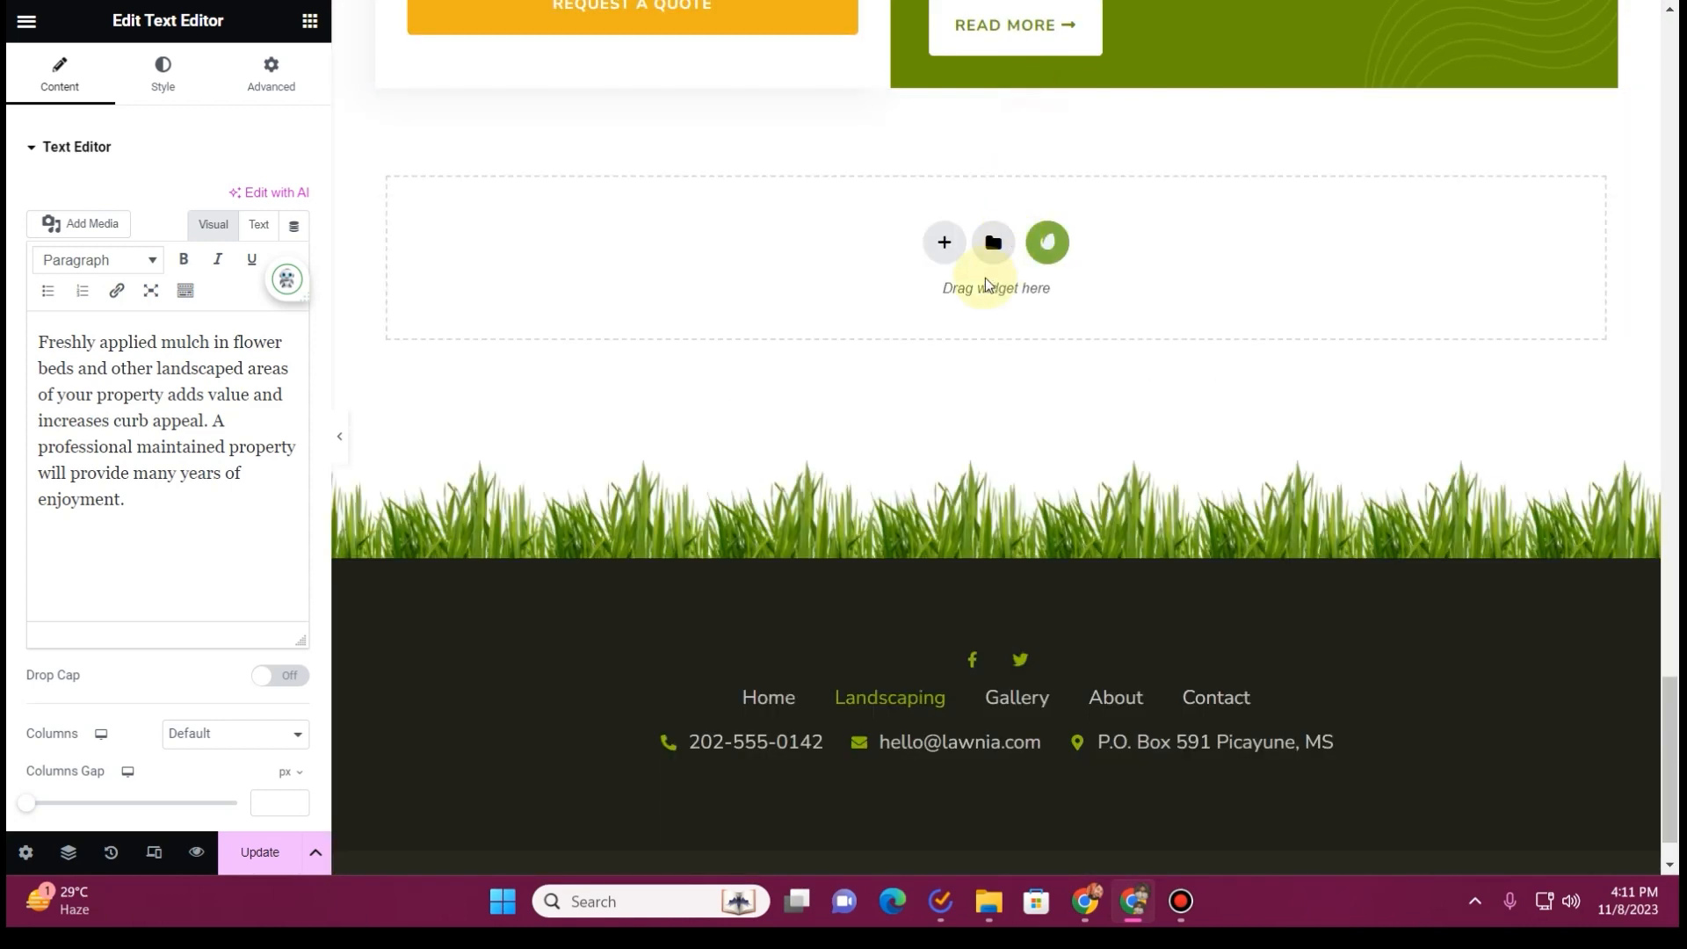
scroll(972, 282, "up", 7)
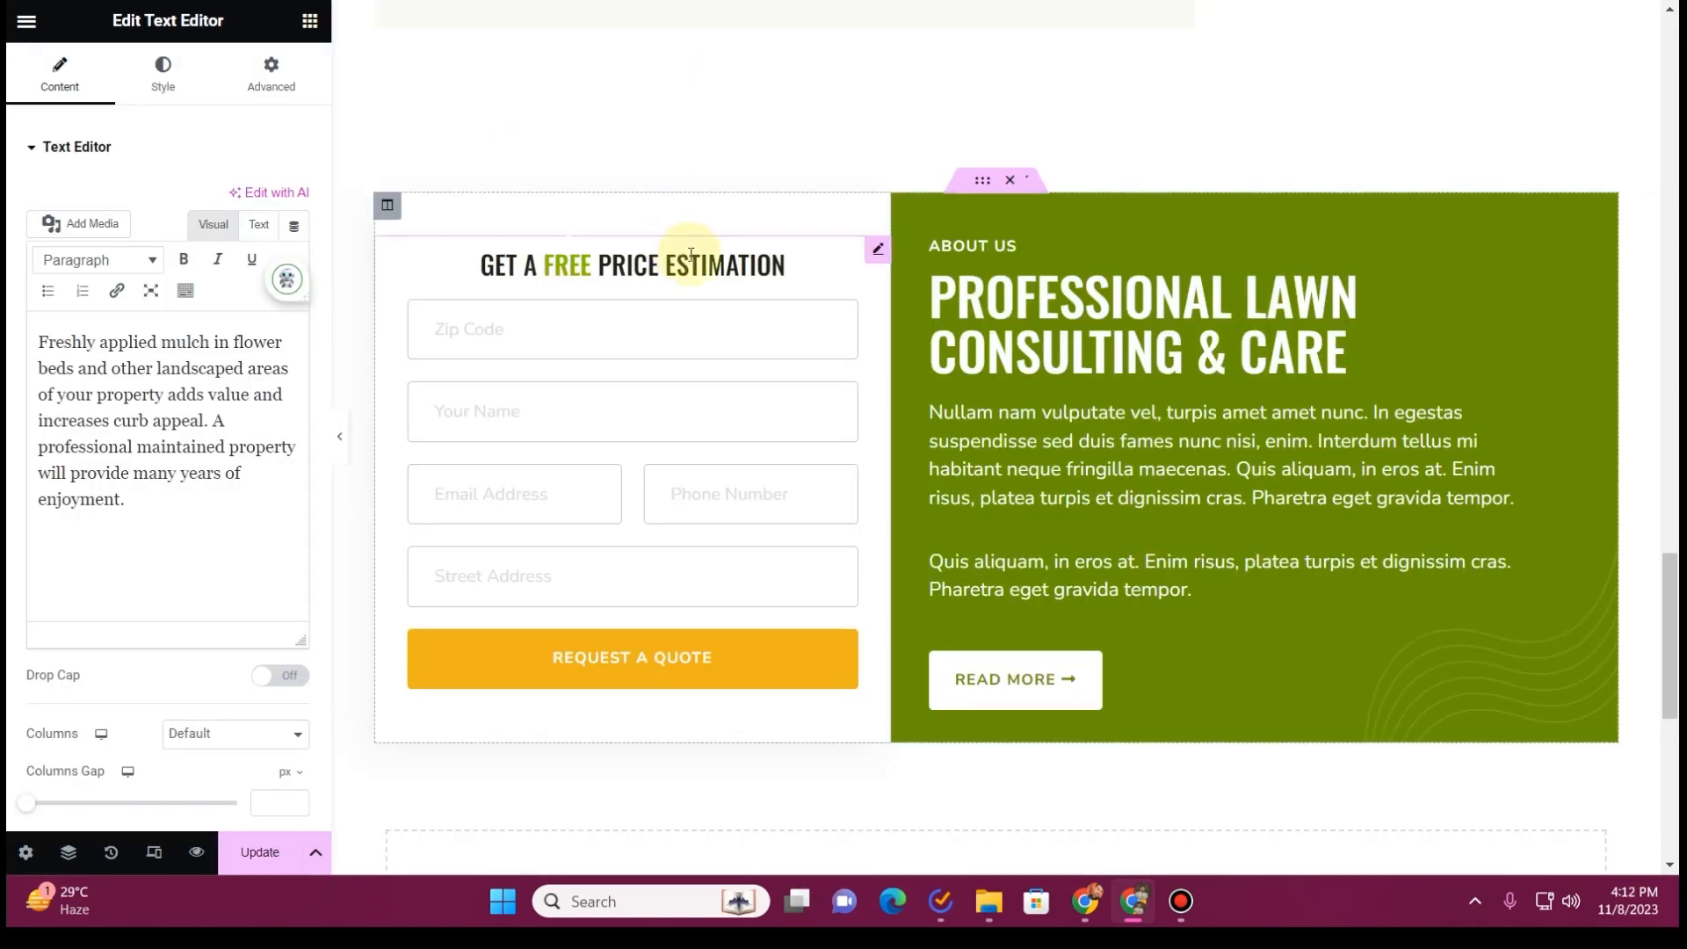
scroll(689, 264, "up", 10)
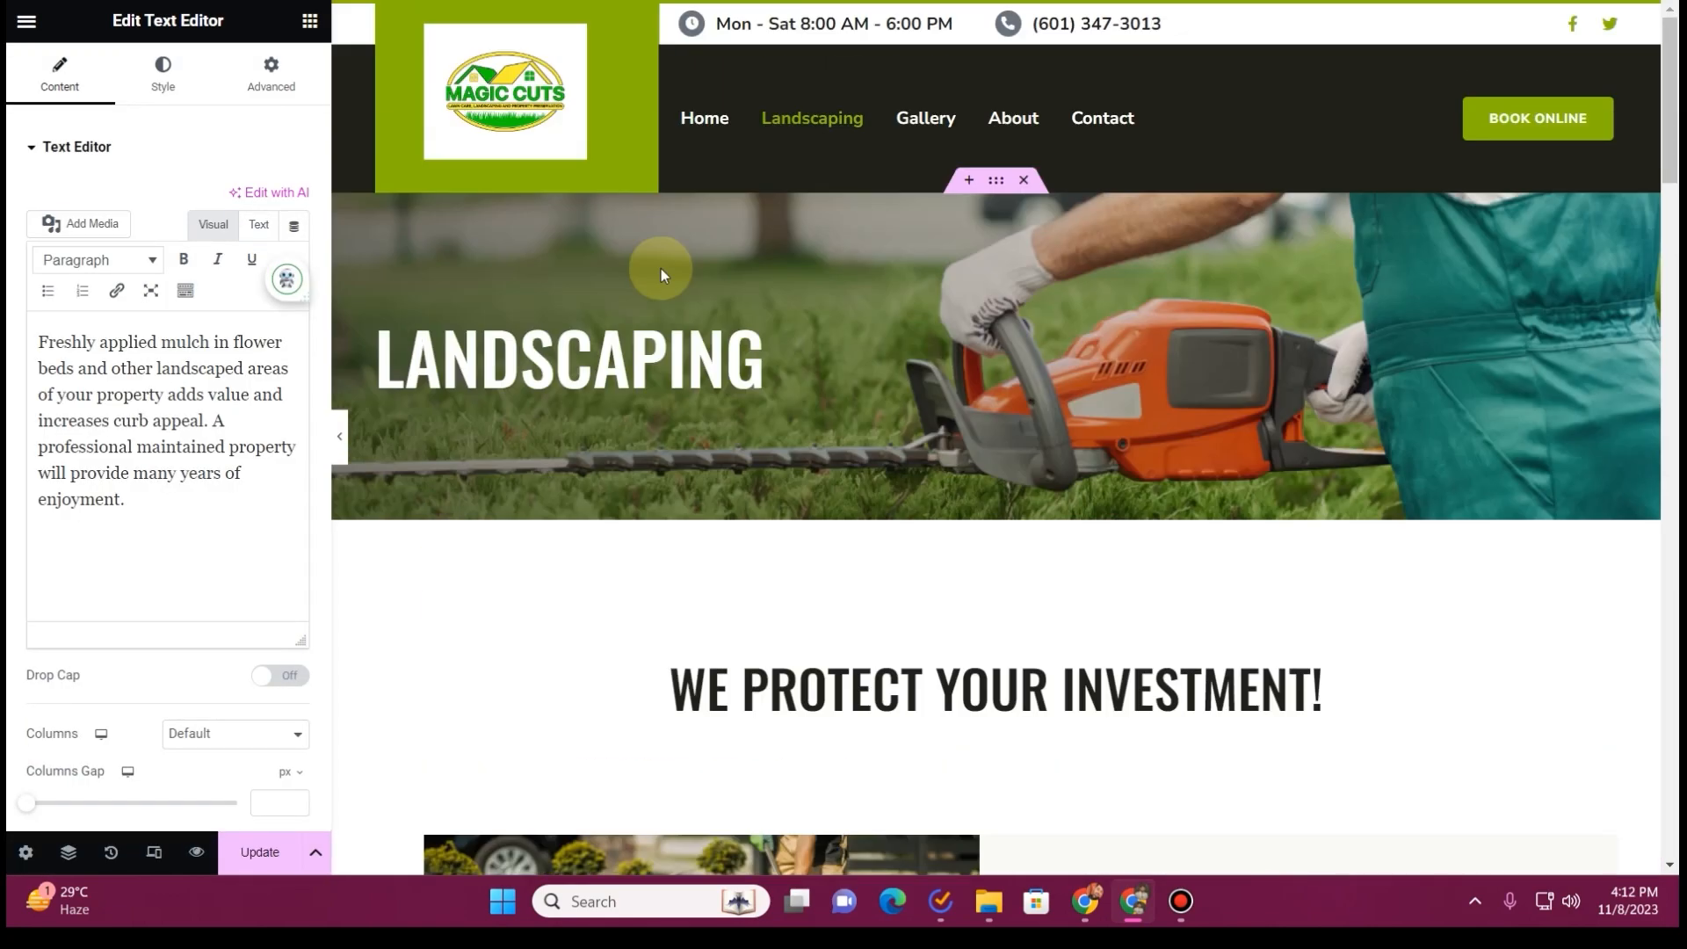
right_click(512, 87)
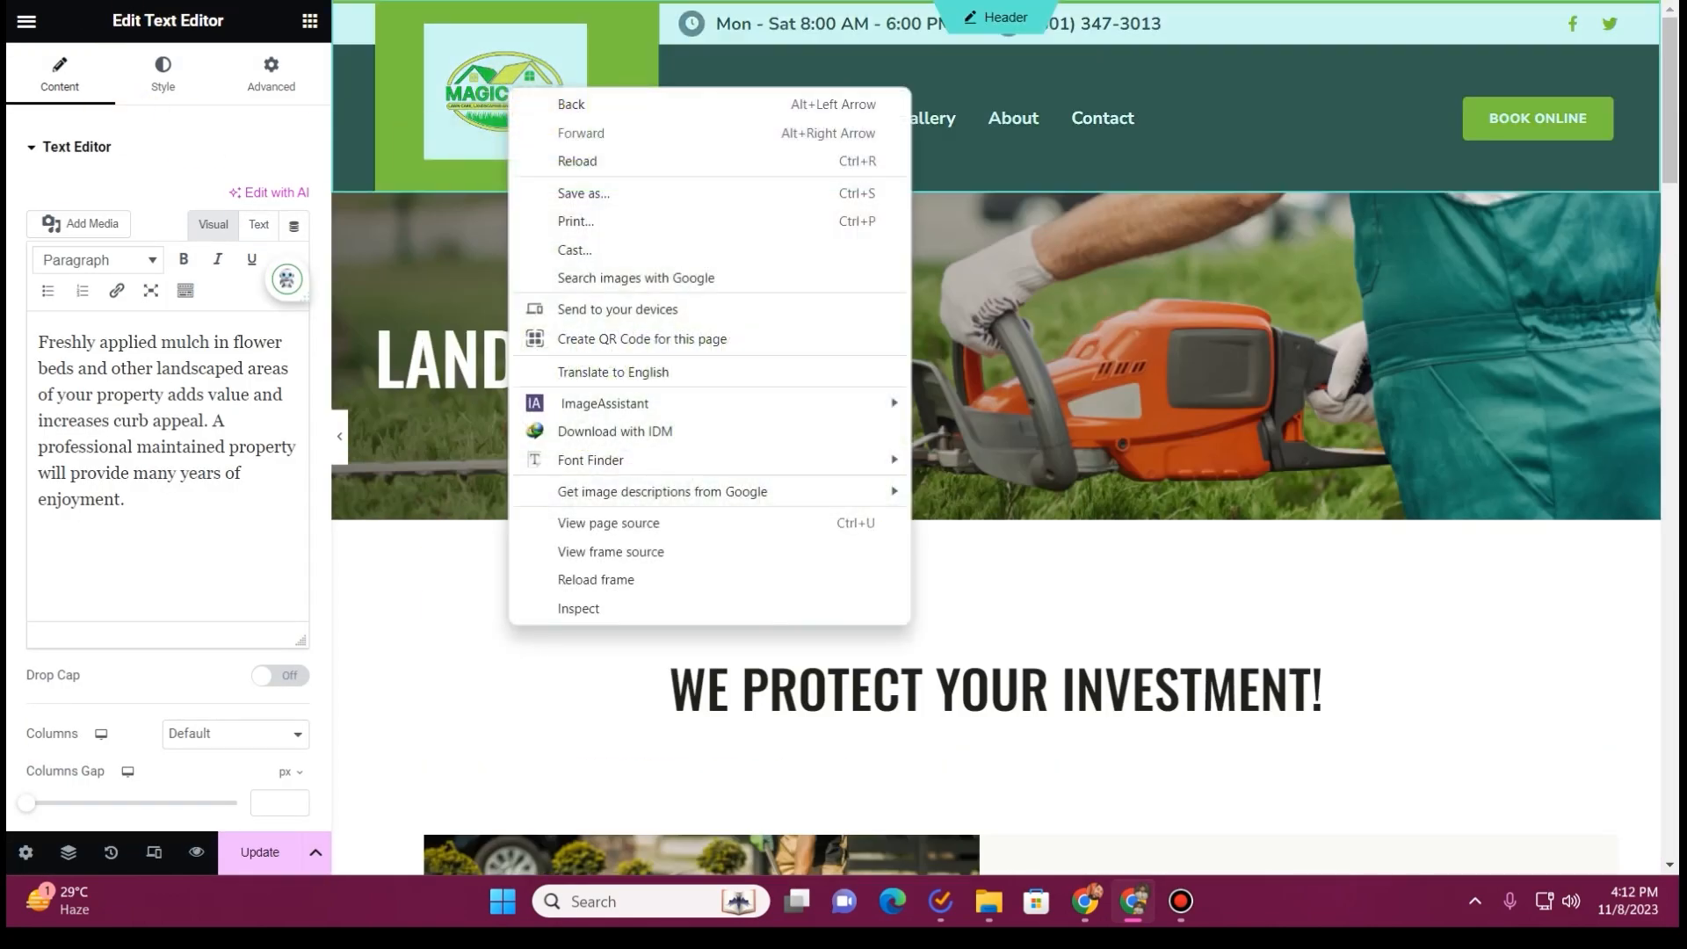
key("Escape")
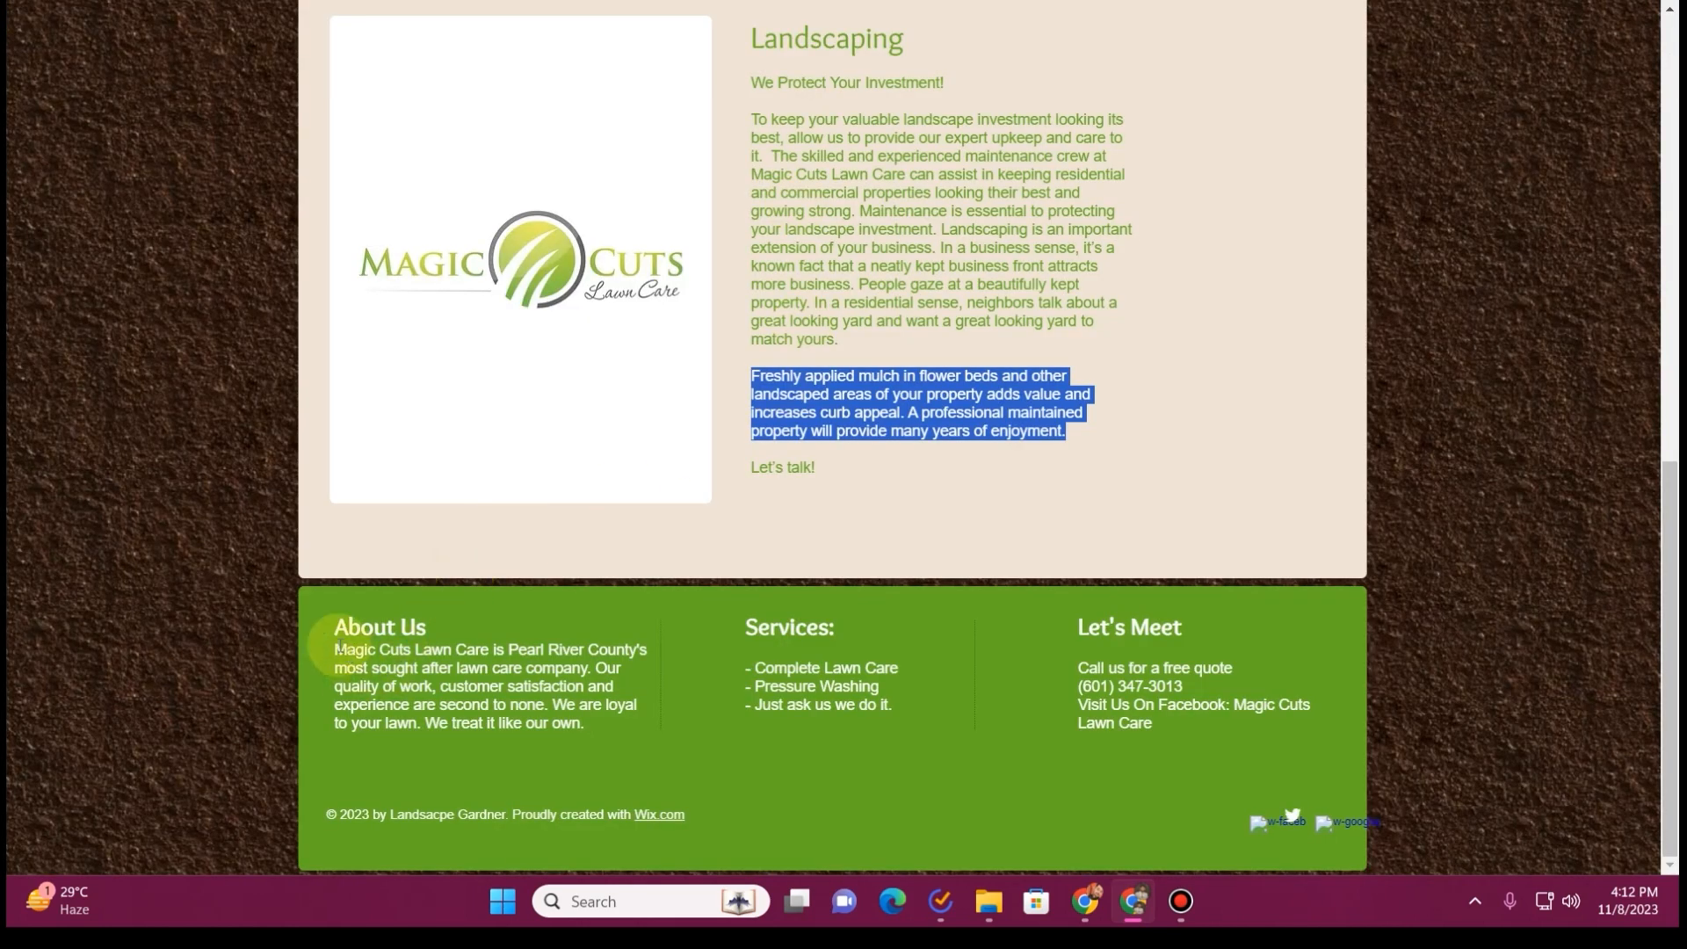
Replace the About Us block's placeholder text with the old site's paragraph beginning "Magic Cuts Lawn Care is Pearl River County's"
left_click_drag(337, 648, 591, 726)
key("ctrl+c")
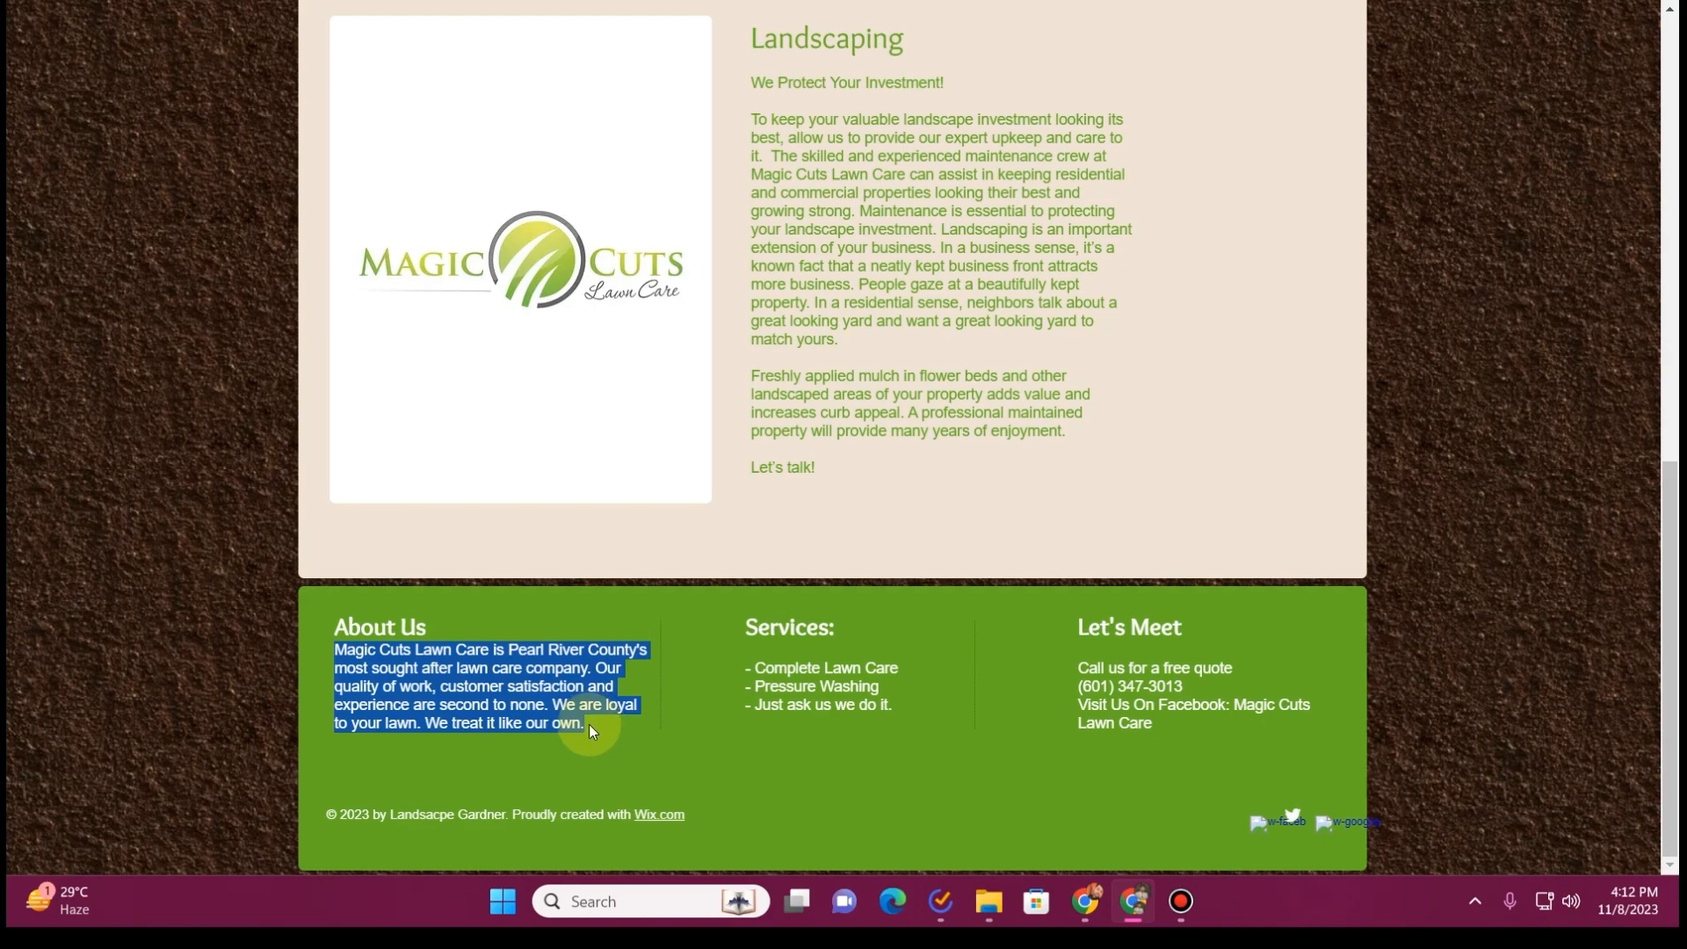
key("ctrl+Tab")
scroll(1292, 517, "down", 20)
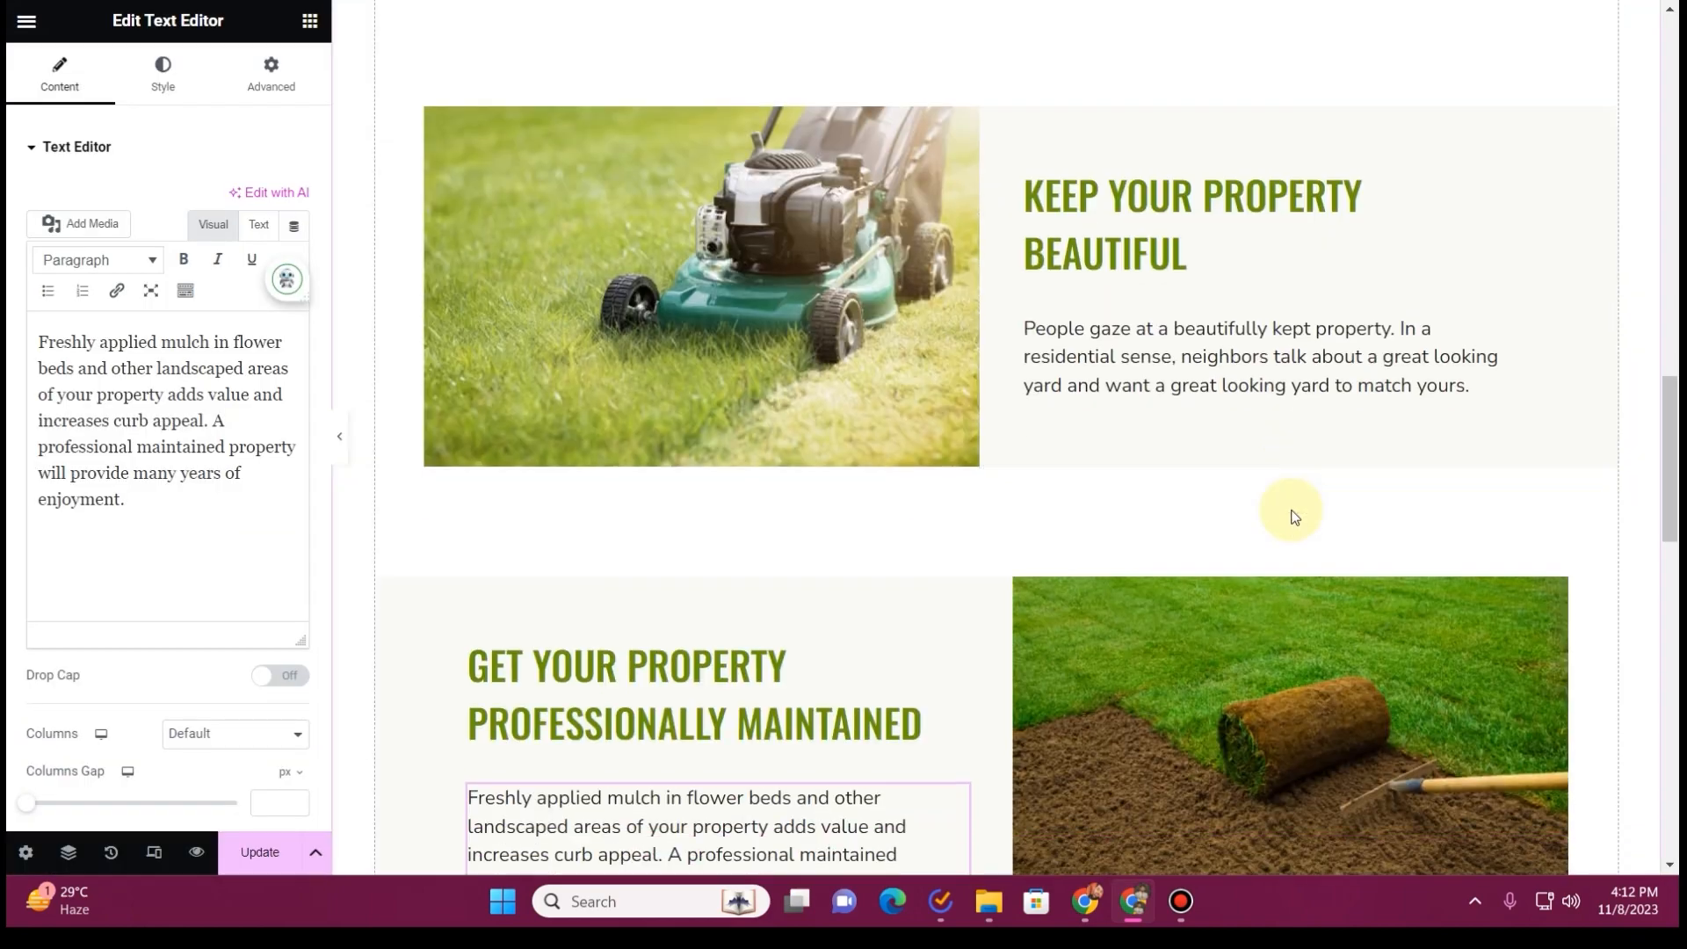
scroll(1074, 445, "down", 1)
left_click(1073, 444)
left_click(150, 425)
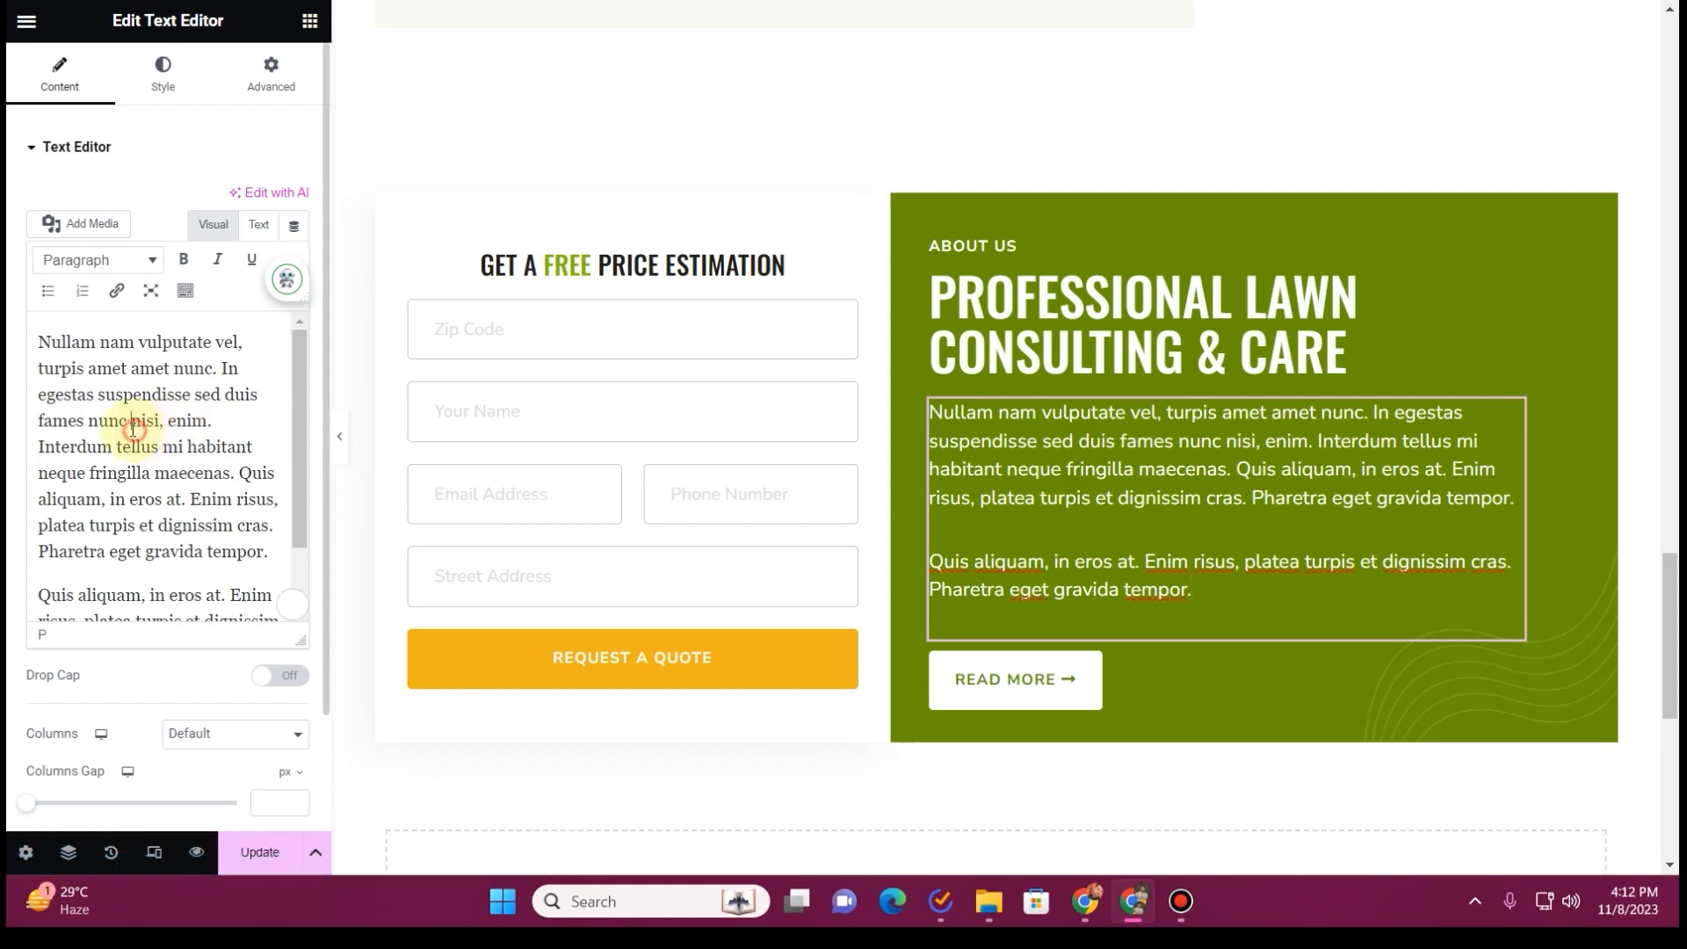
key("ctrl+a")
key("ctrl+v")
Delete the Read More button from the About Us block and save the page
right_click(1142, 482)
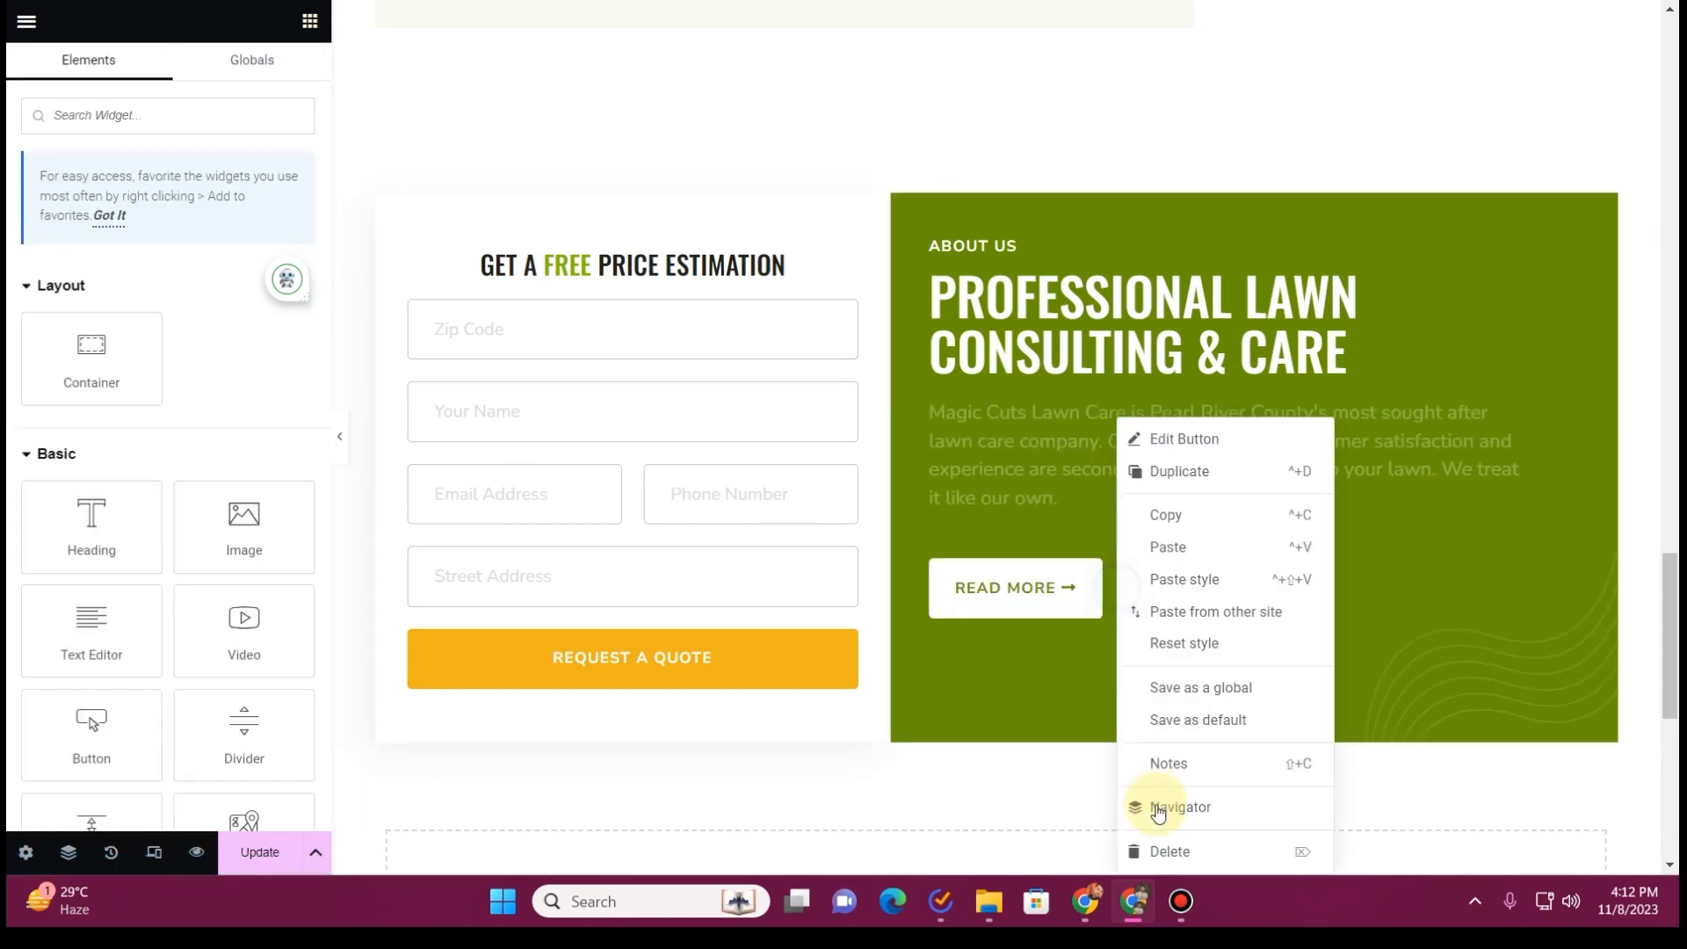
left_click(1170, 852)
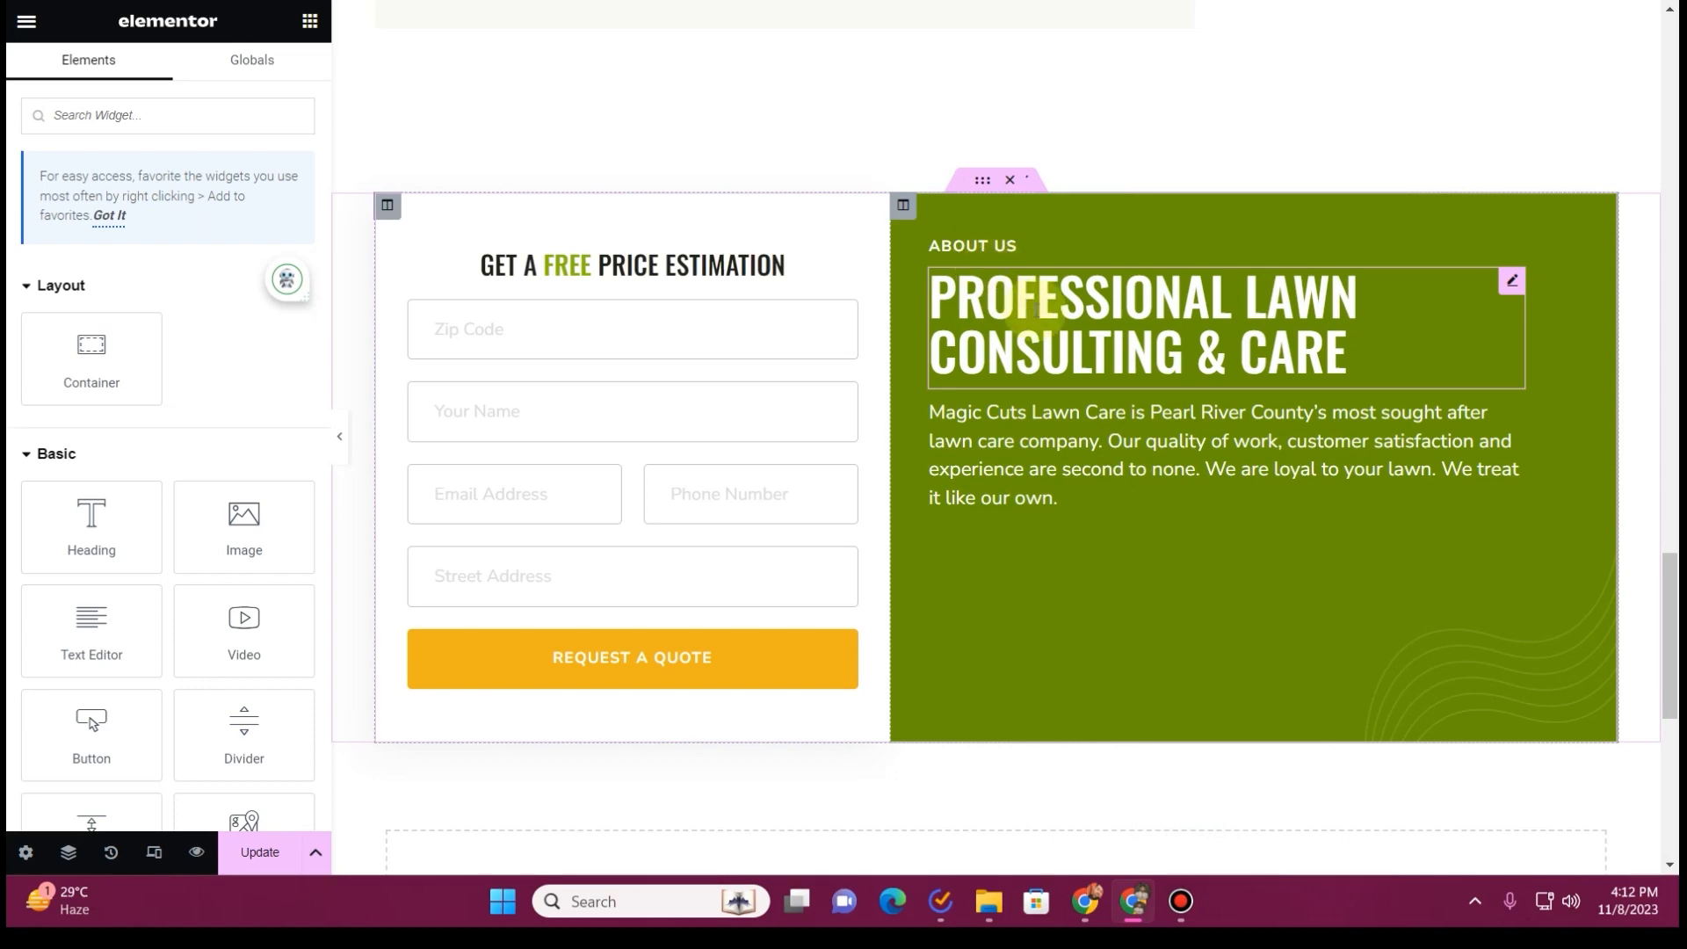
scroll(985, 603, "up", 1)
scroll(823, 757, "down", 1)
left_click(264, 851)
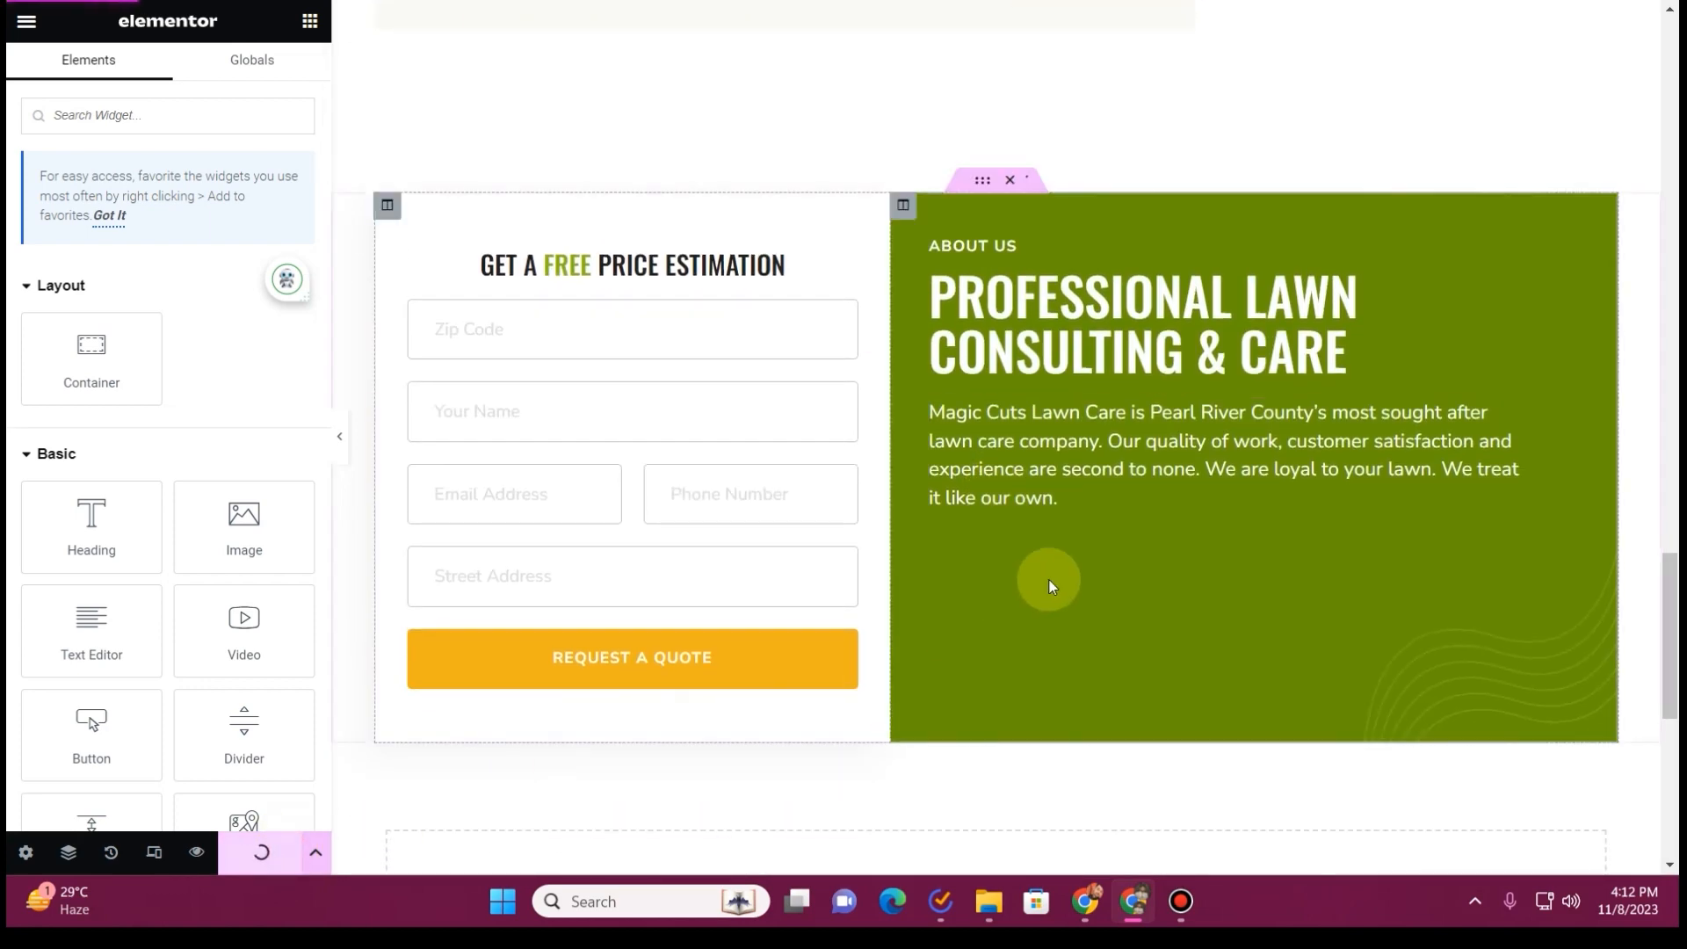
Set the bottom padding of the price estimation and About Us section to 100, leaving the other sides at 0
scroll(829, 621, "down", 1)
scroll(1024, 314, "up", 3)
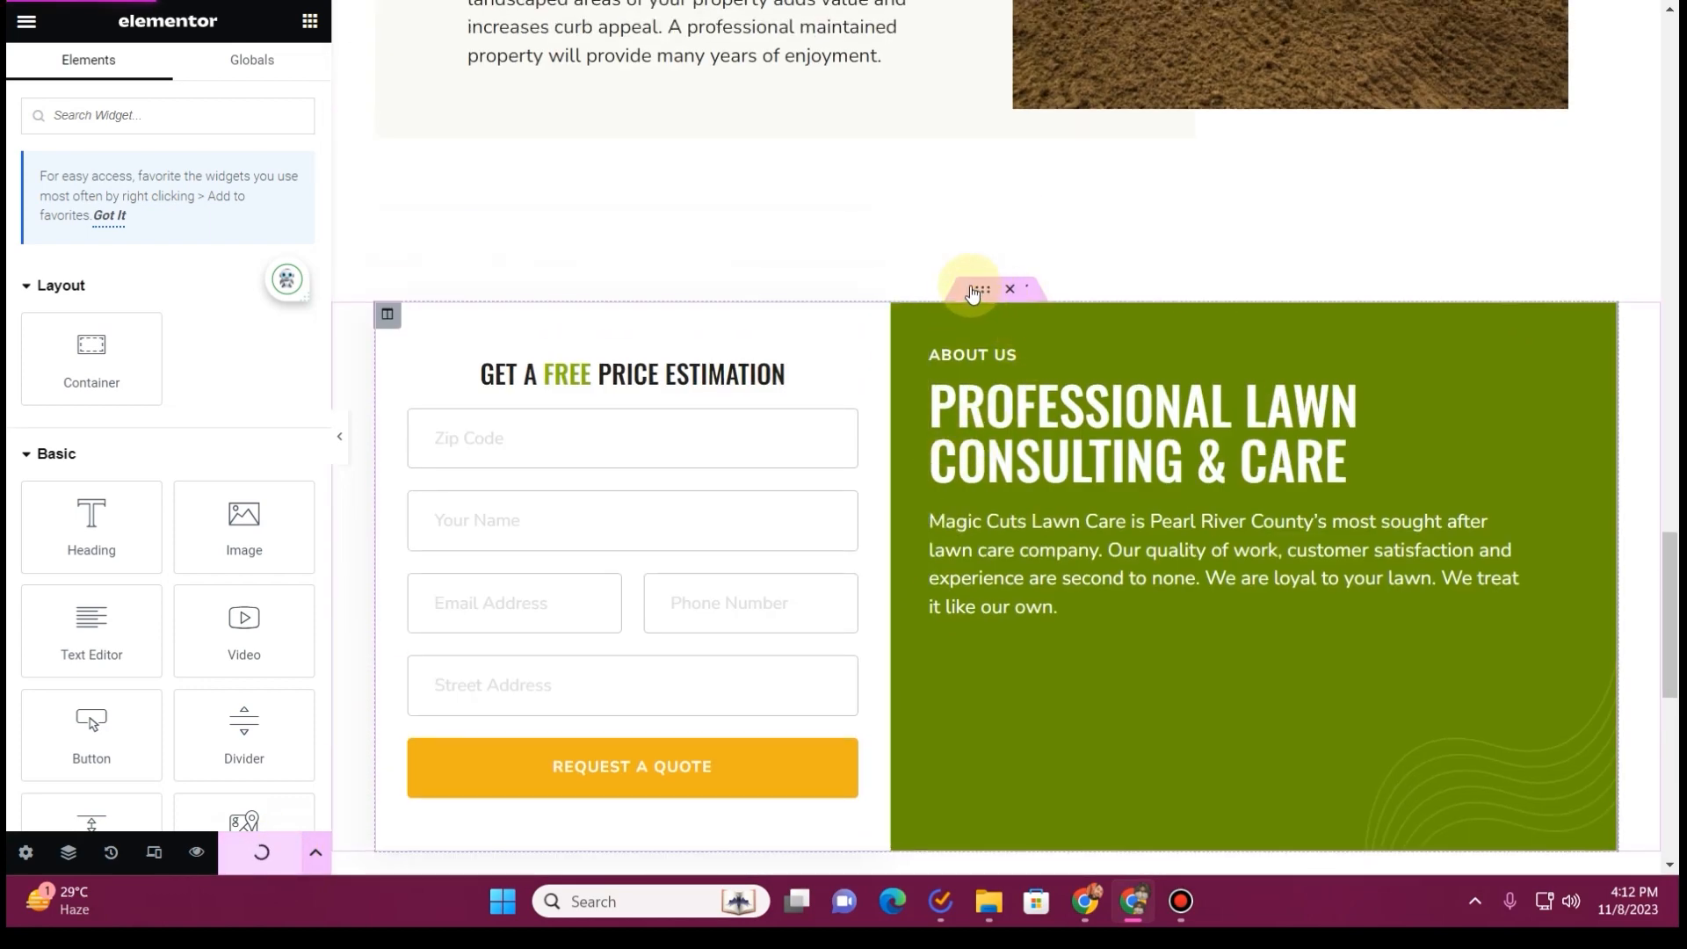
left_click(991, 288)
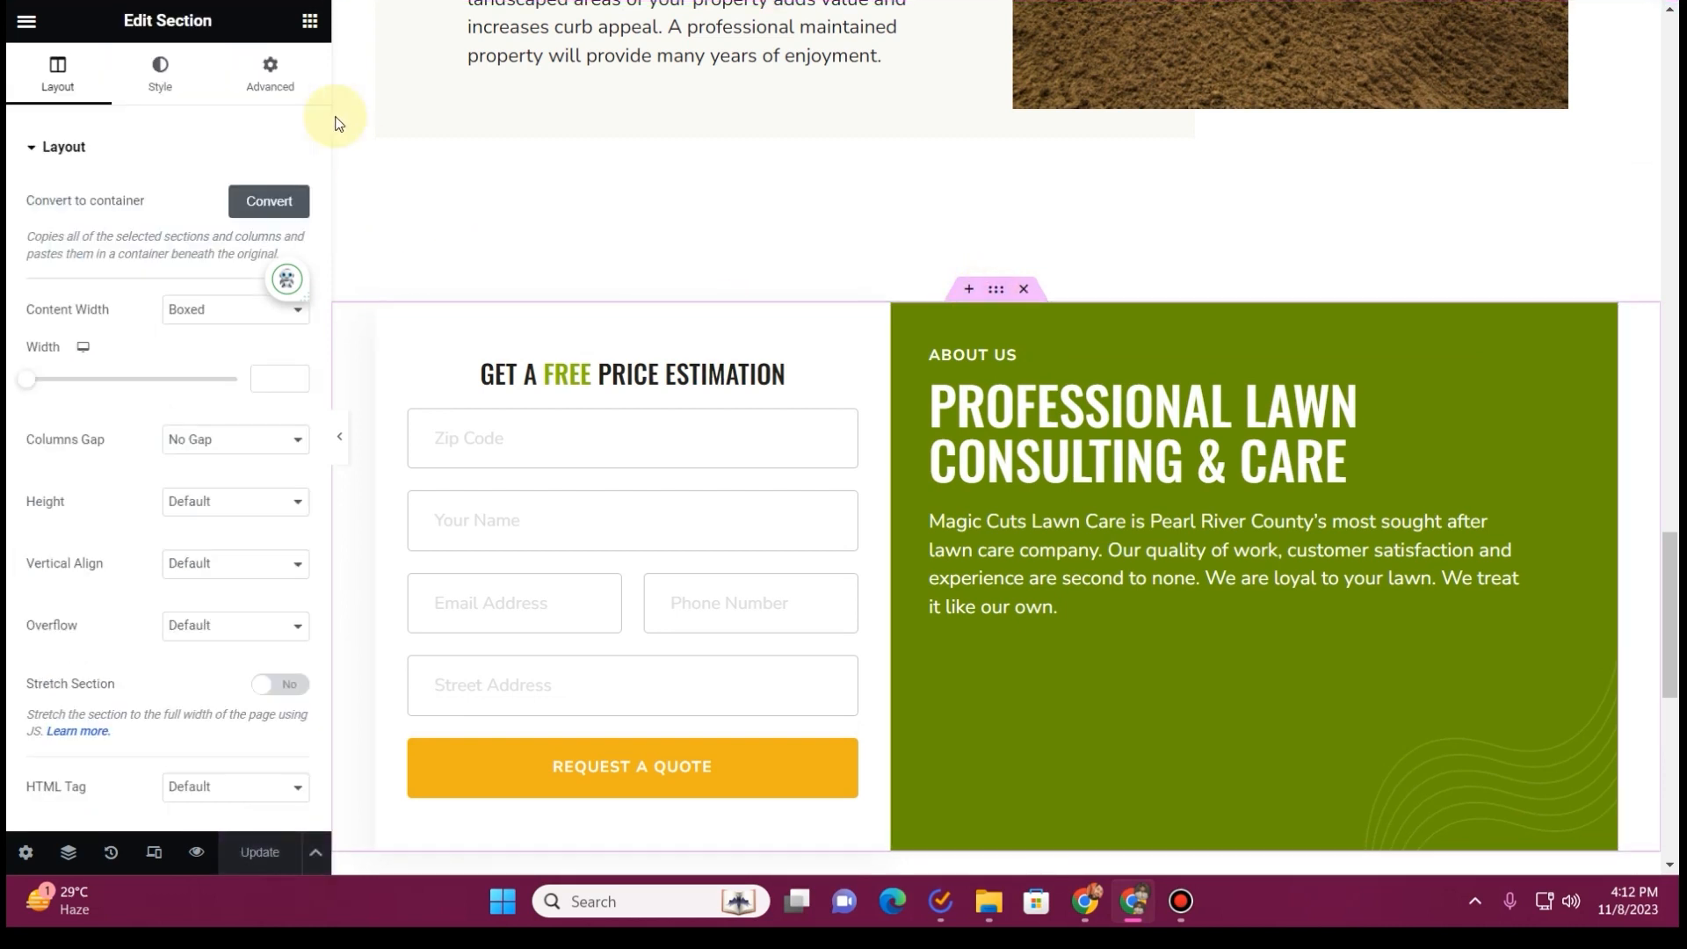
left_click(254, 91)
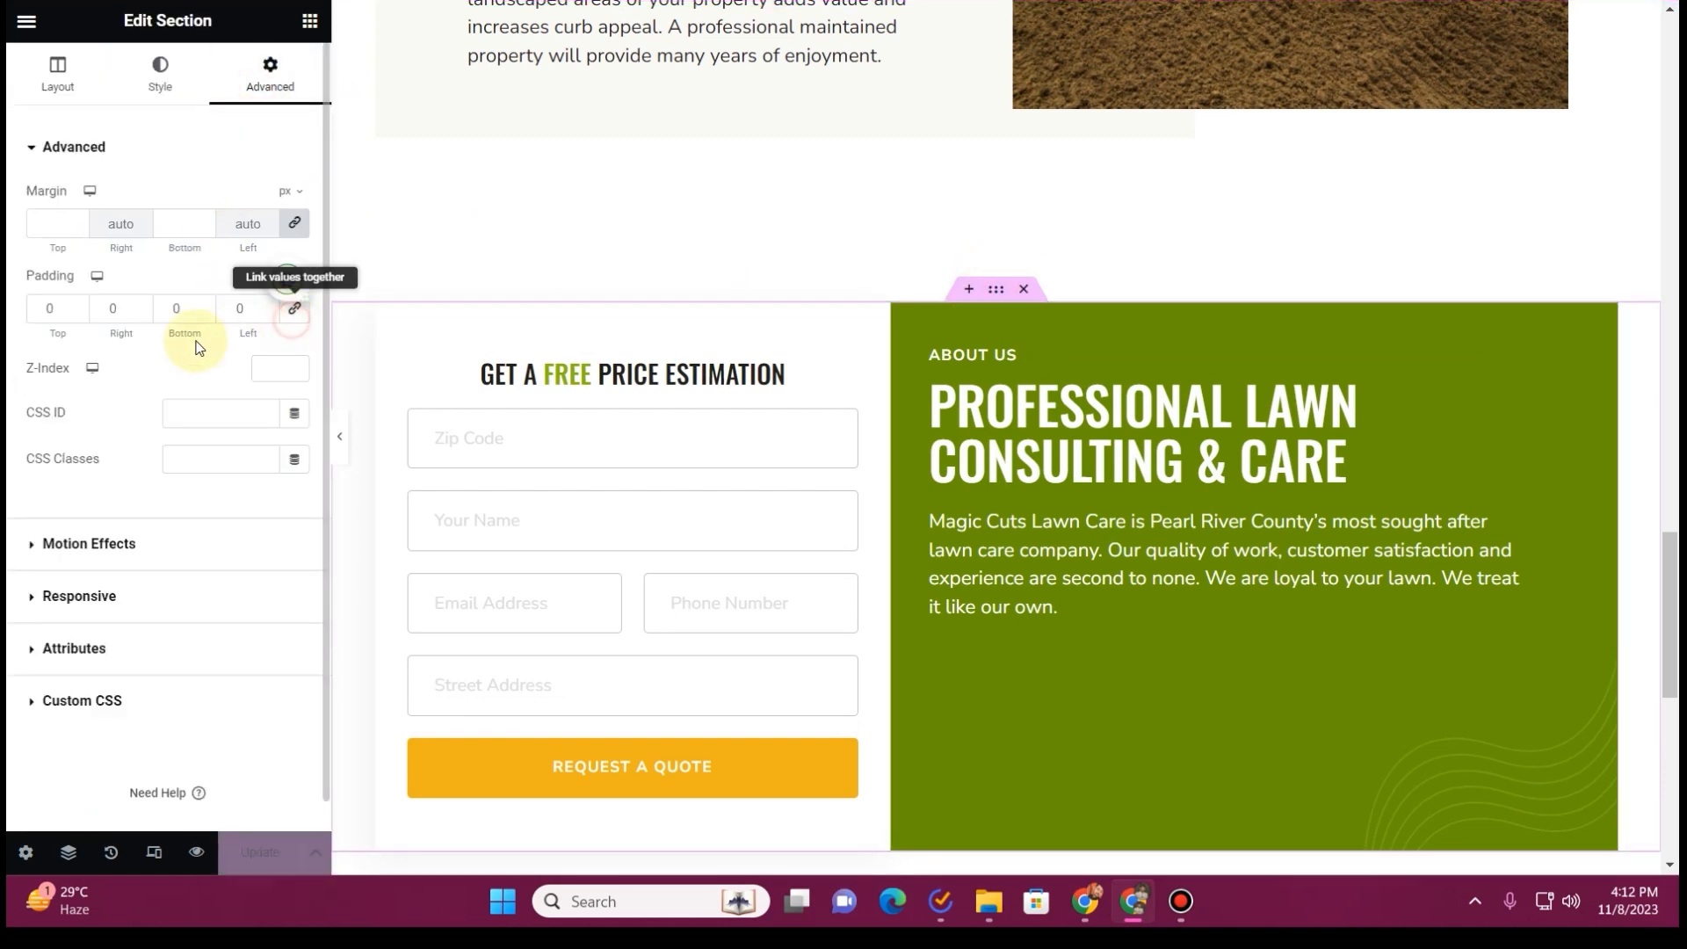
type("100")
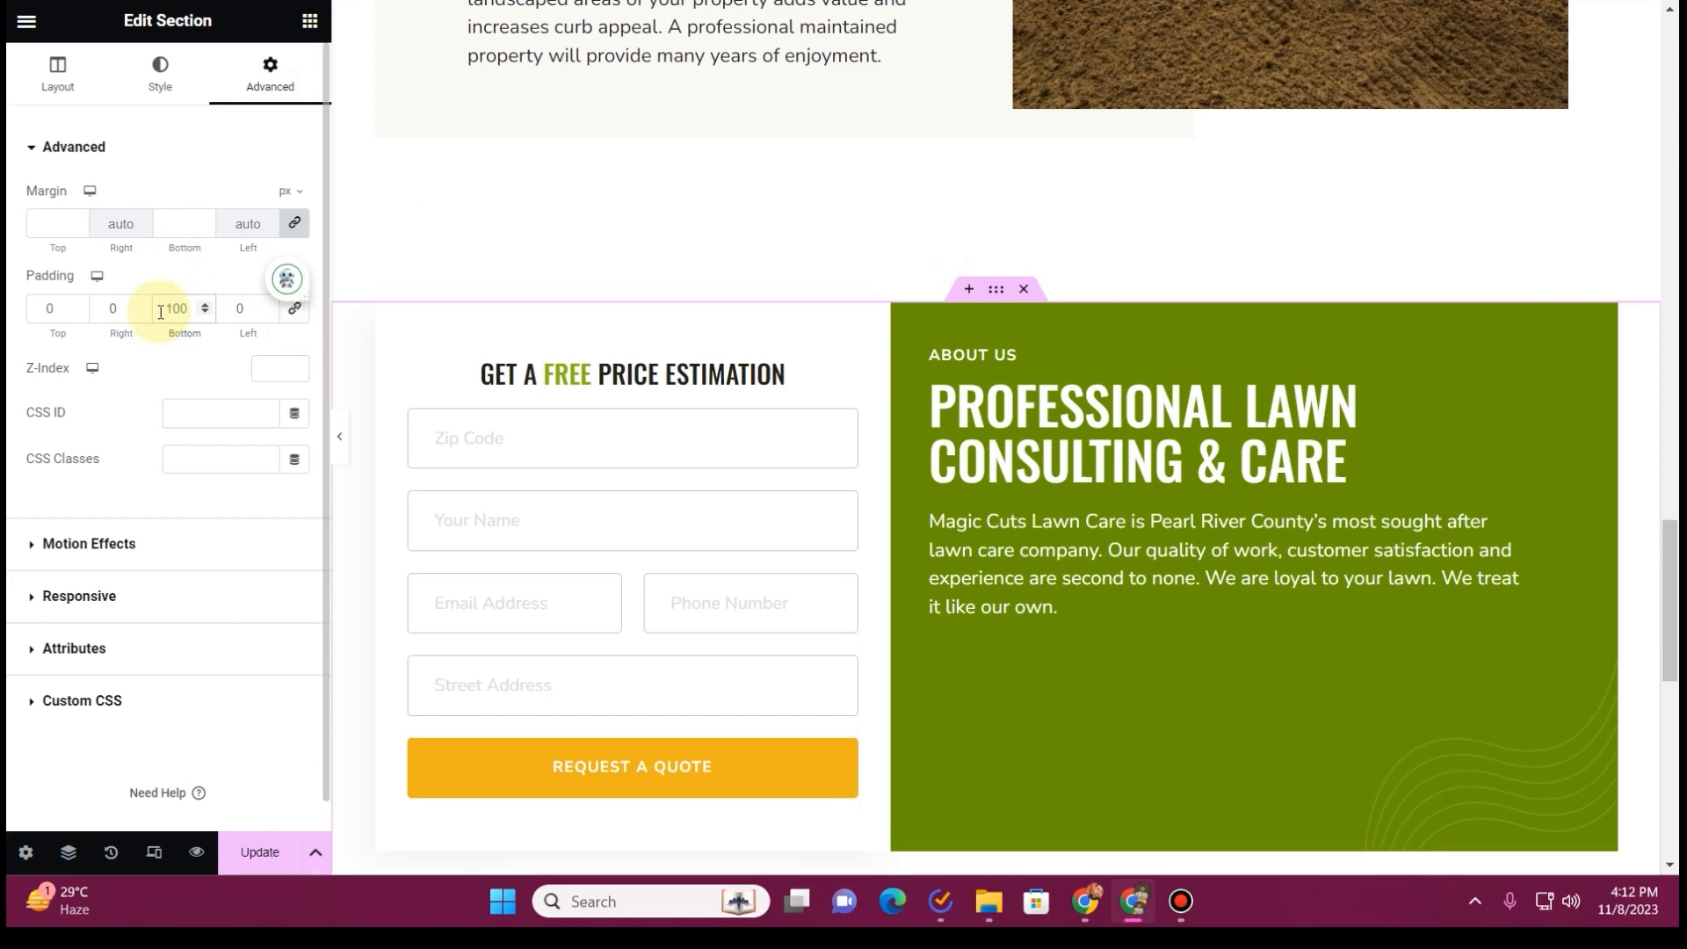
scroll(704, 452, "down", 5)
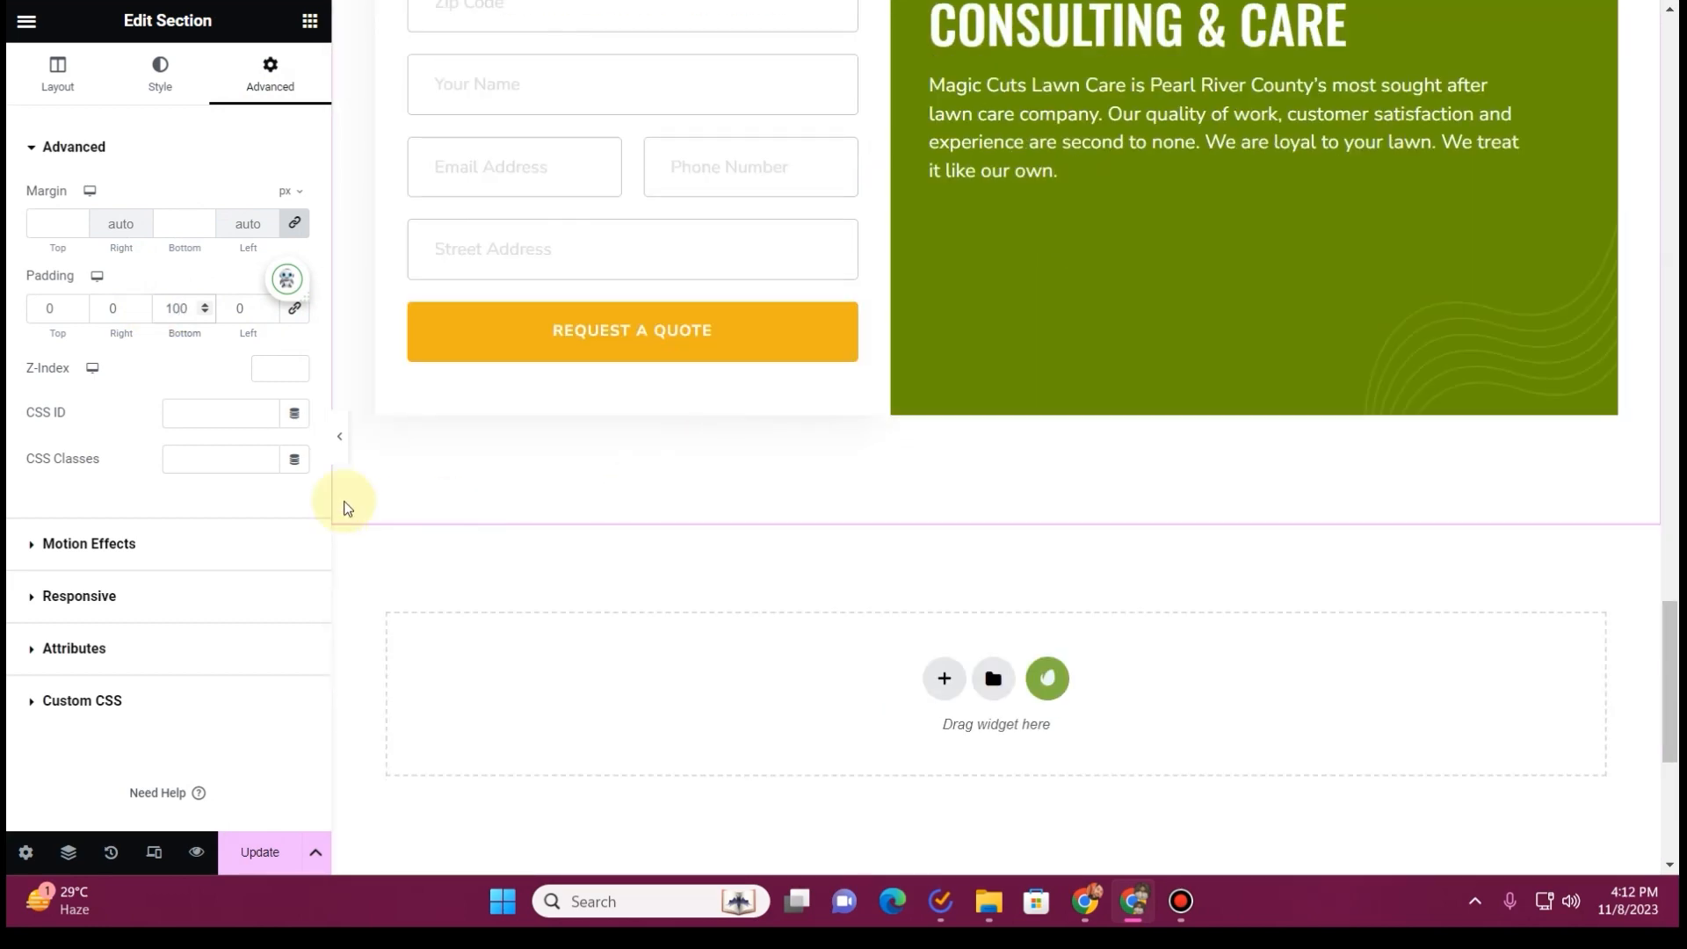
Preview the Landscaping page without the editing controls, check its service blocks, and save the update
key("ctrl+p")
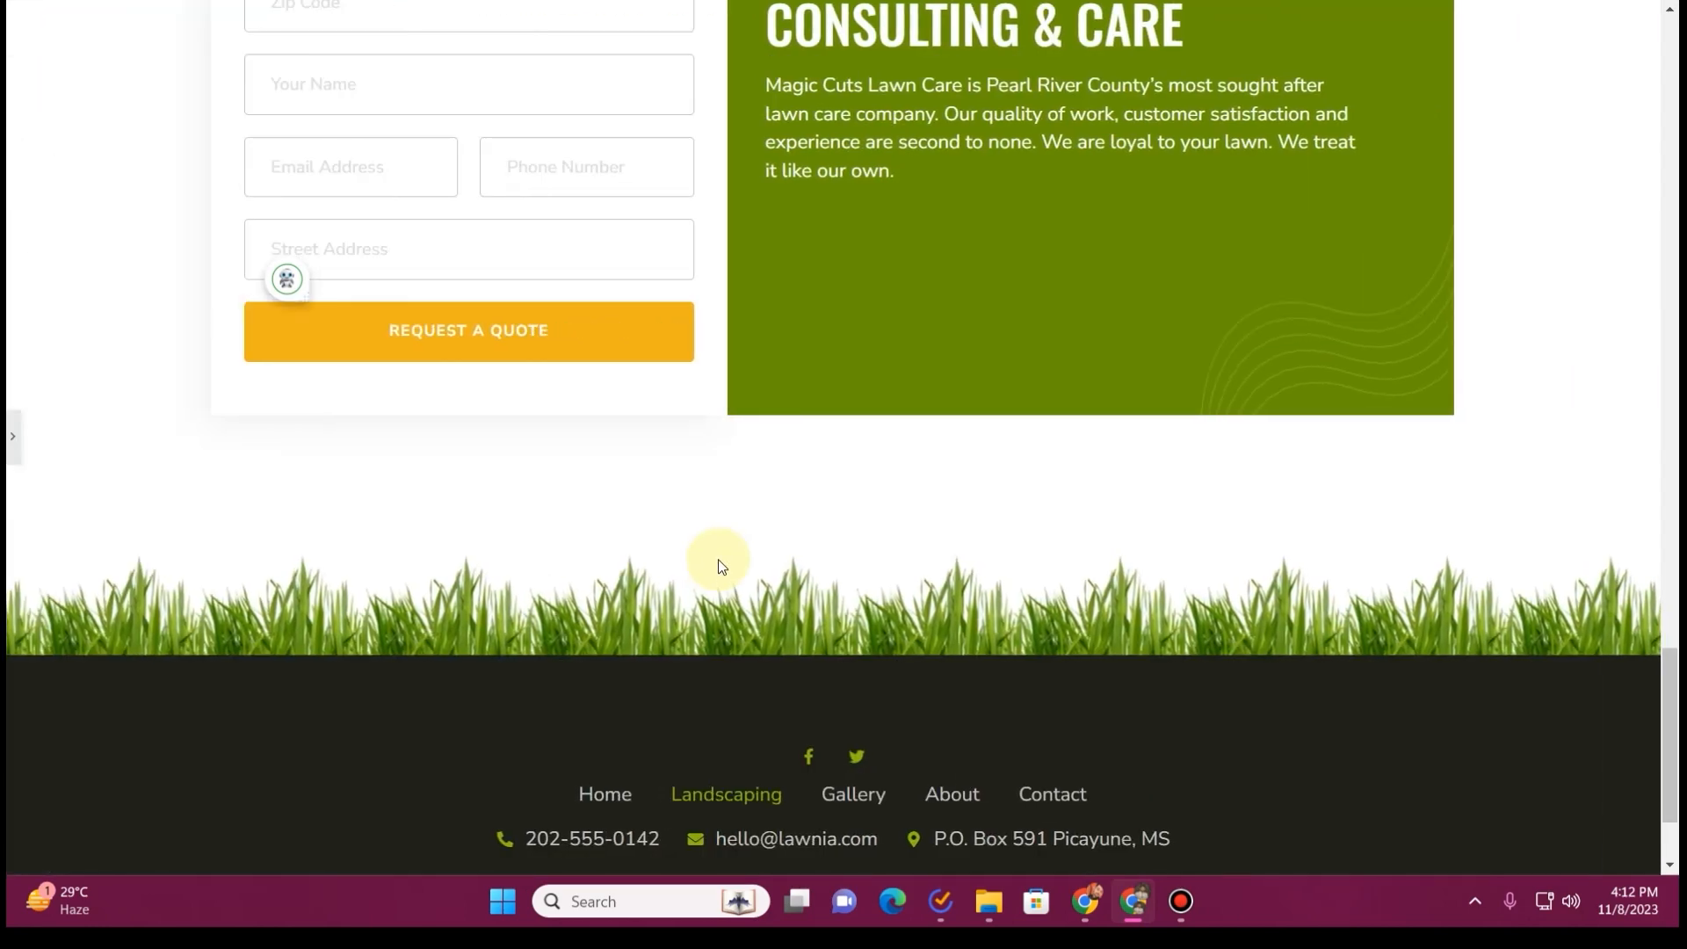
scroll(716, 565, "up", 8)
scroll(719, 567, "up", 15)
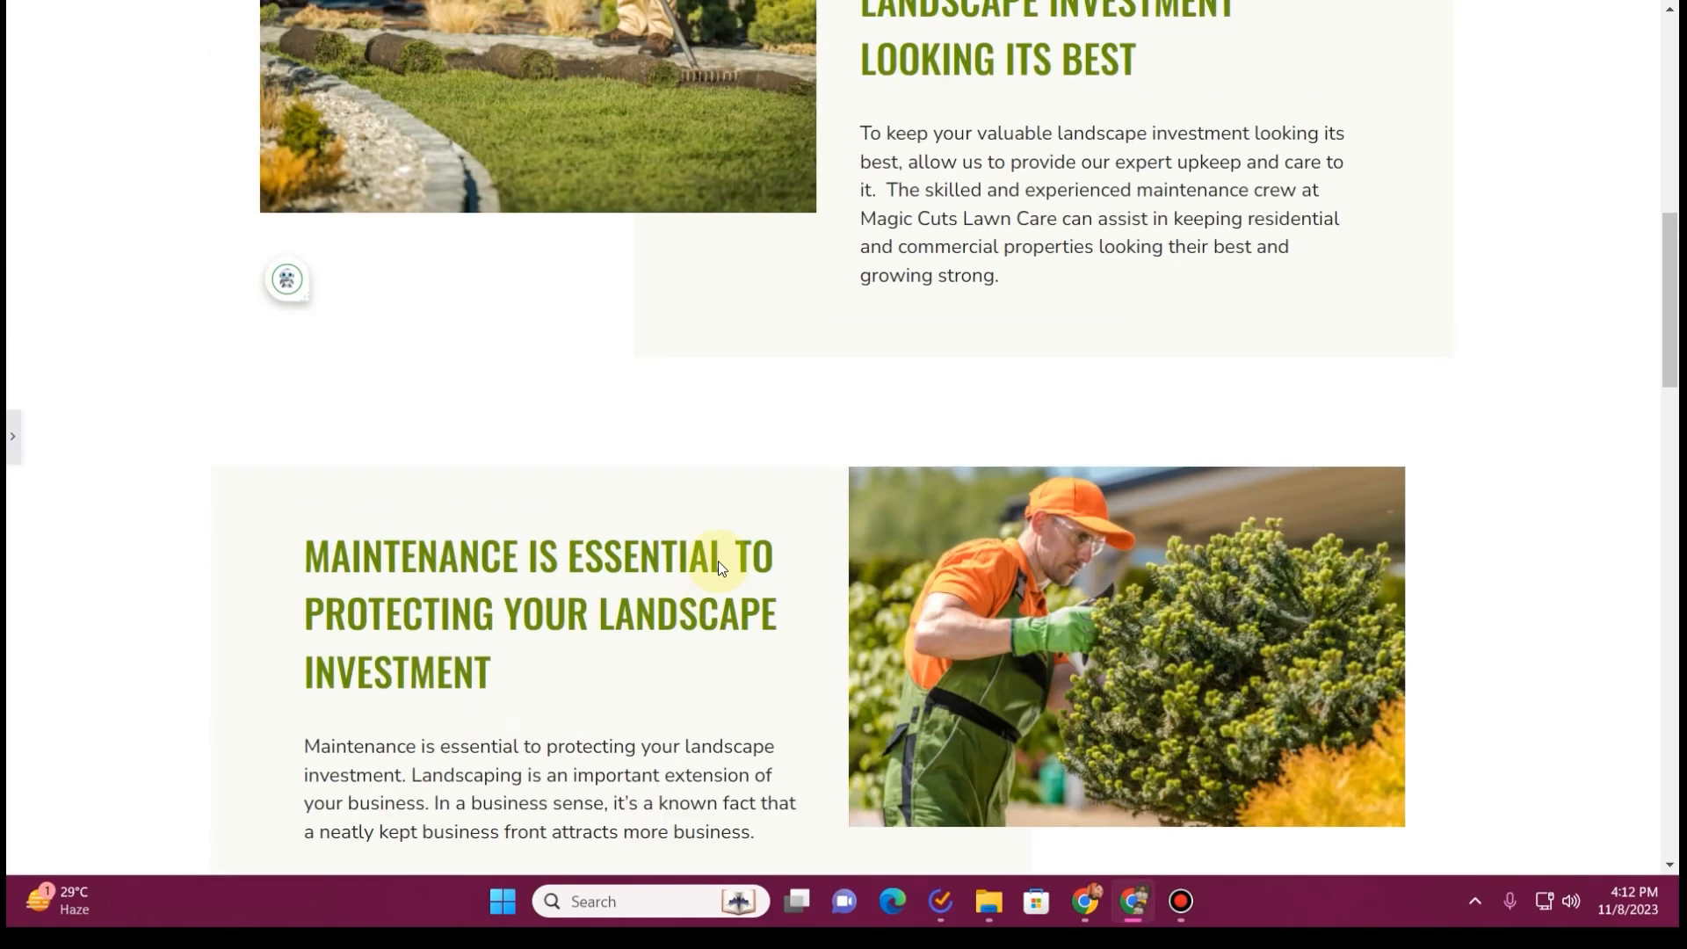
scroll(719, 561, "down", 15)
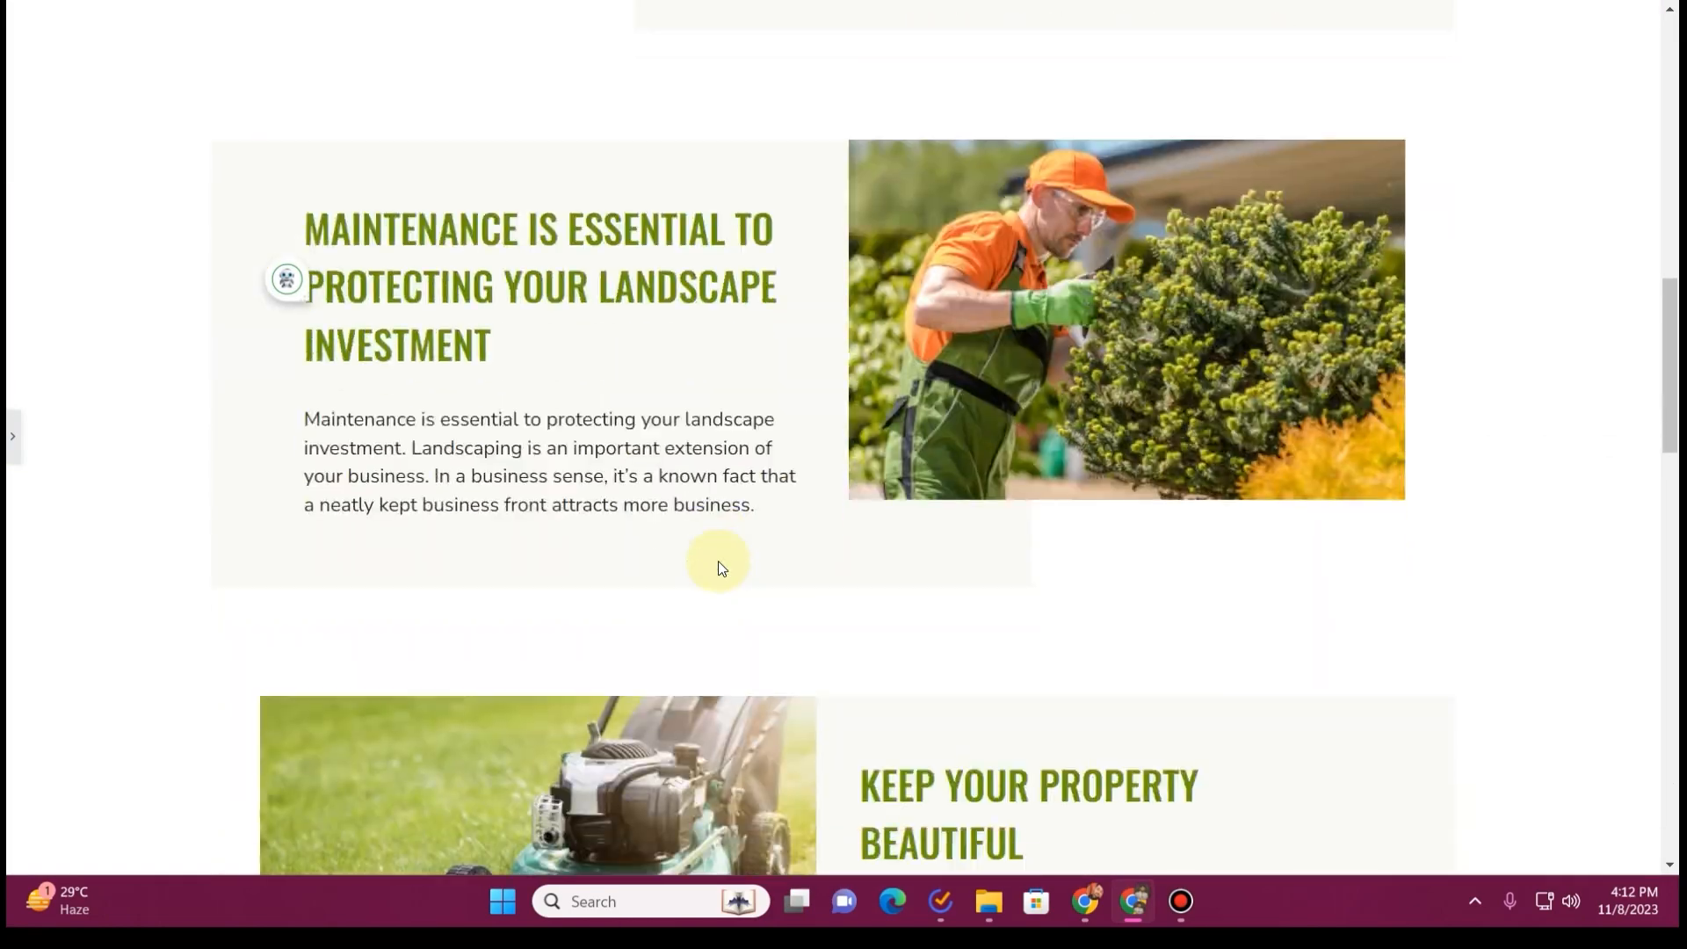
scroll(719, 561, "down", 5)
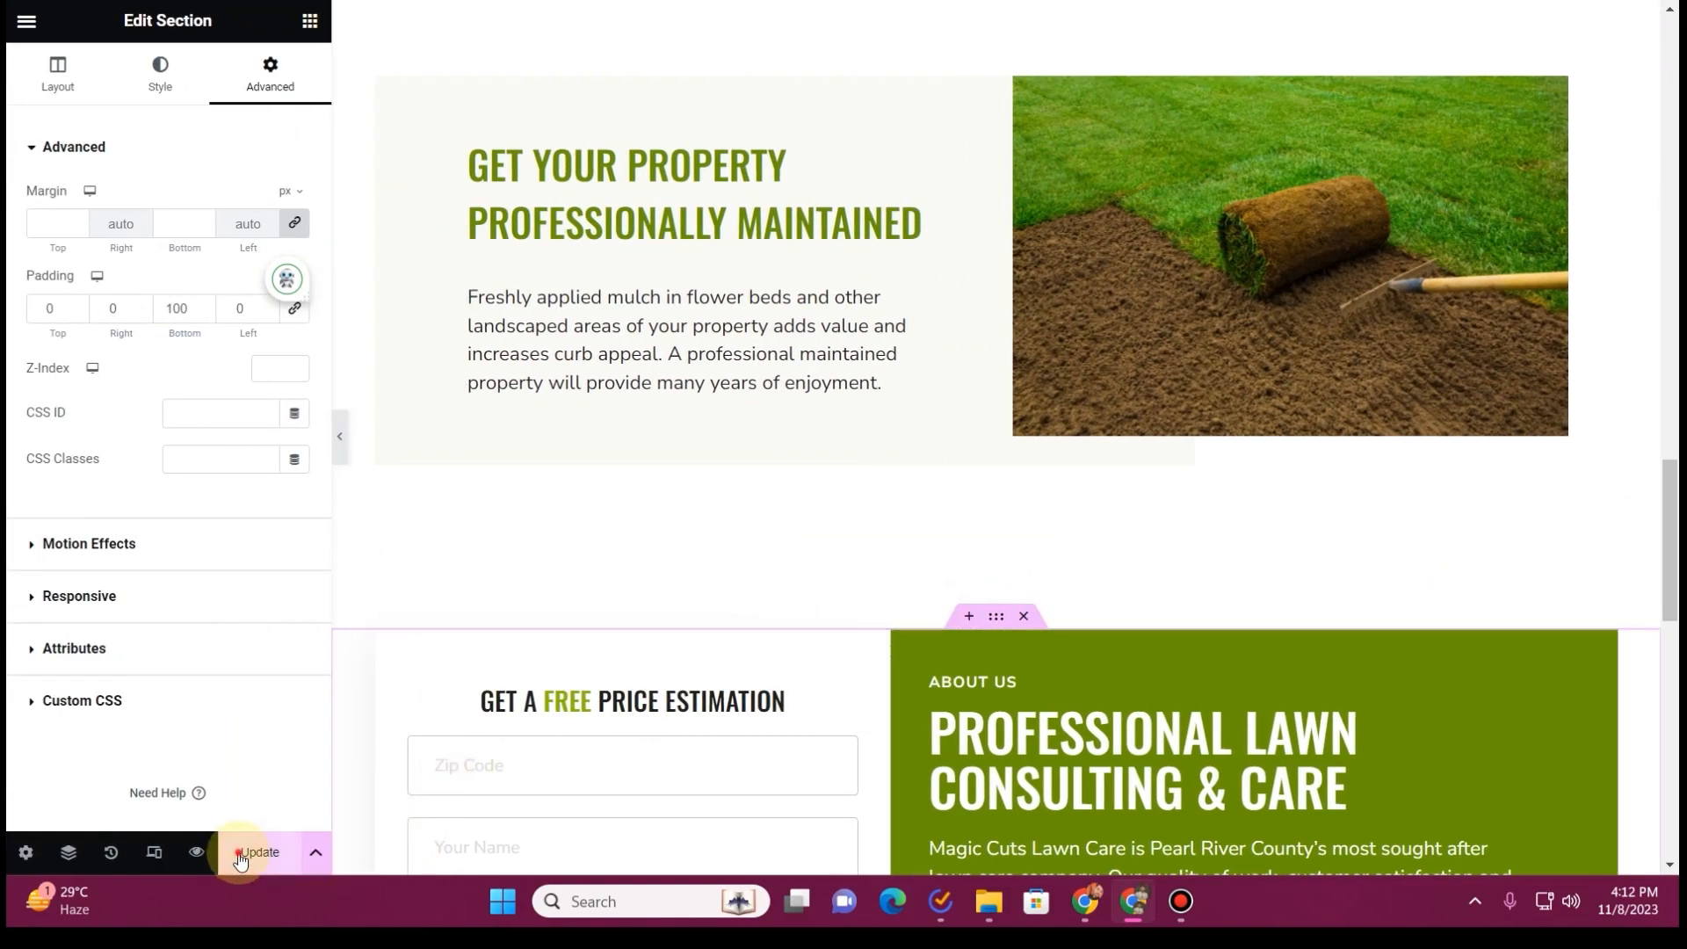
scroll(783, 521, "up", 20)
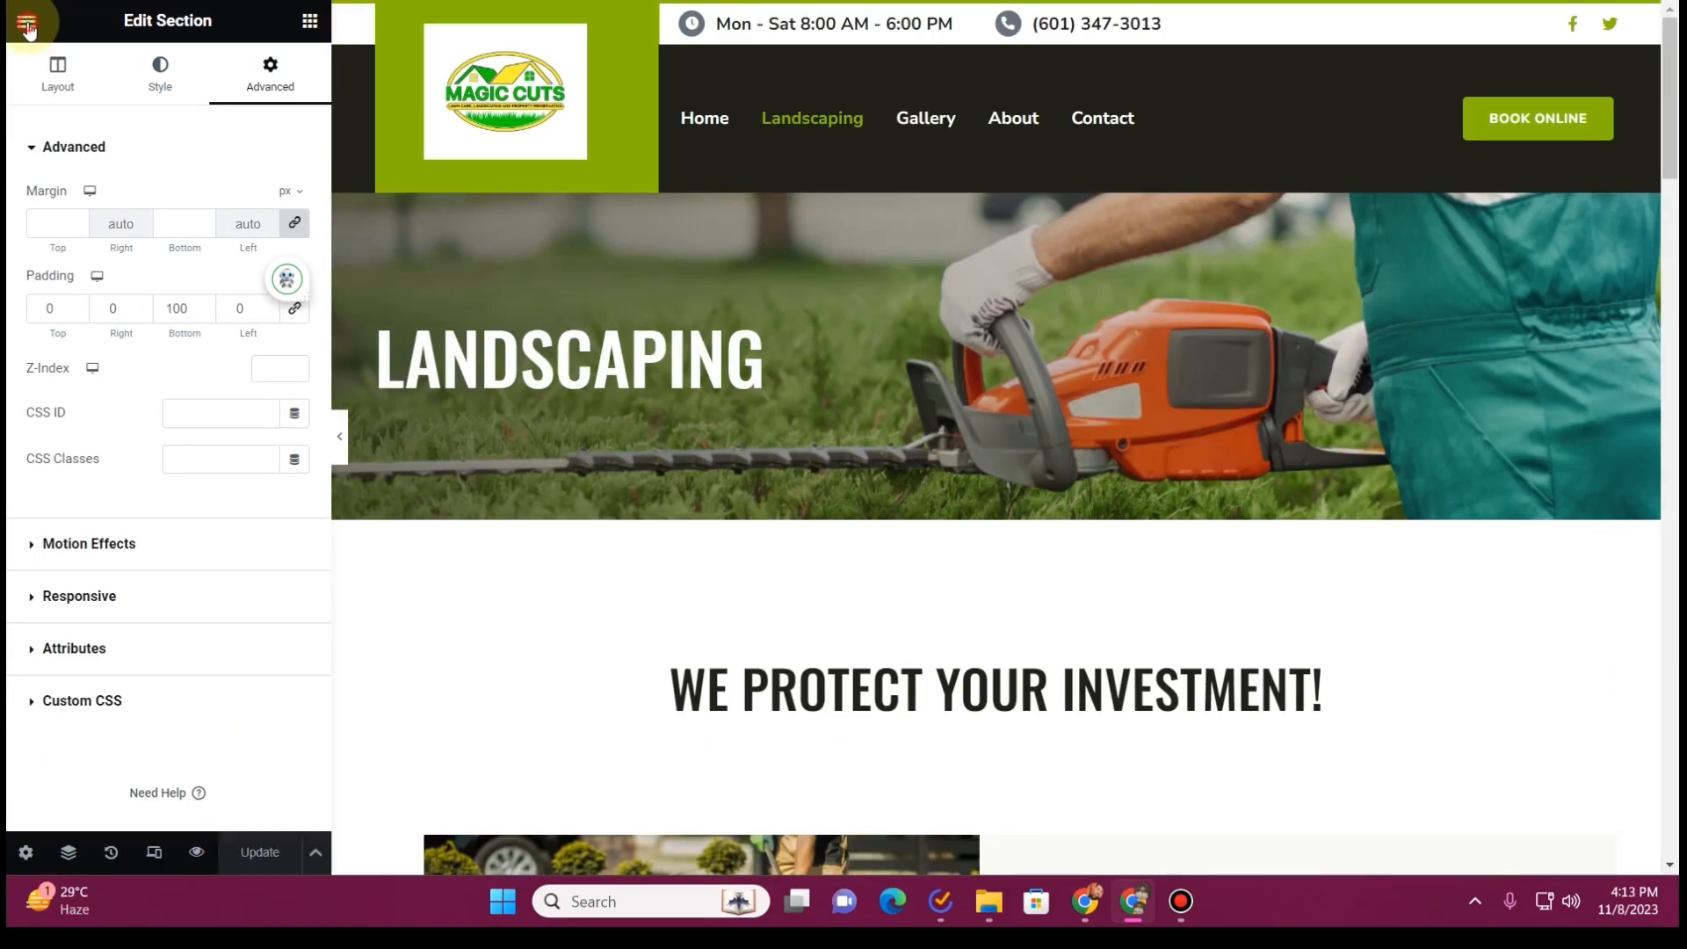
Leave the Landscaping page's editor and open the Gallery page for editing with Elementor
left_click(26, 25)
left_click(165, 494)
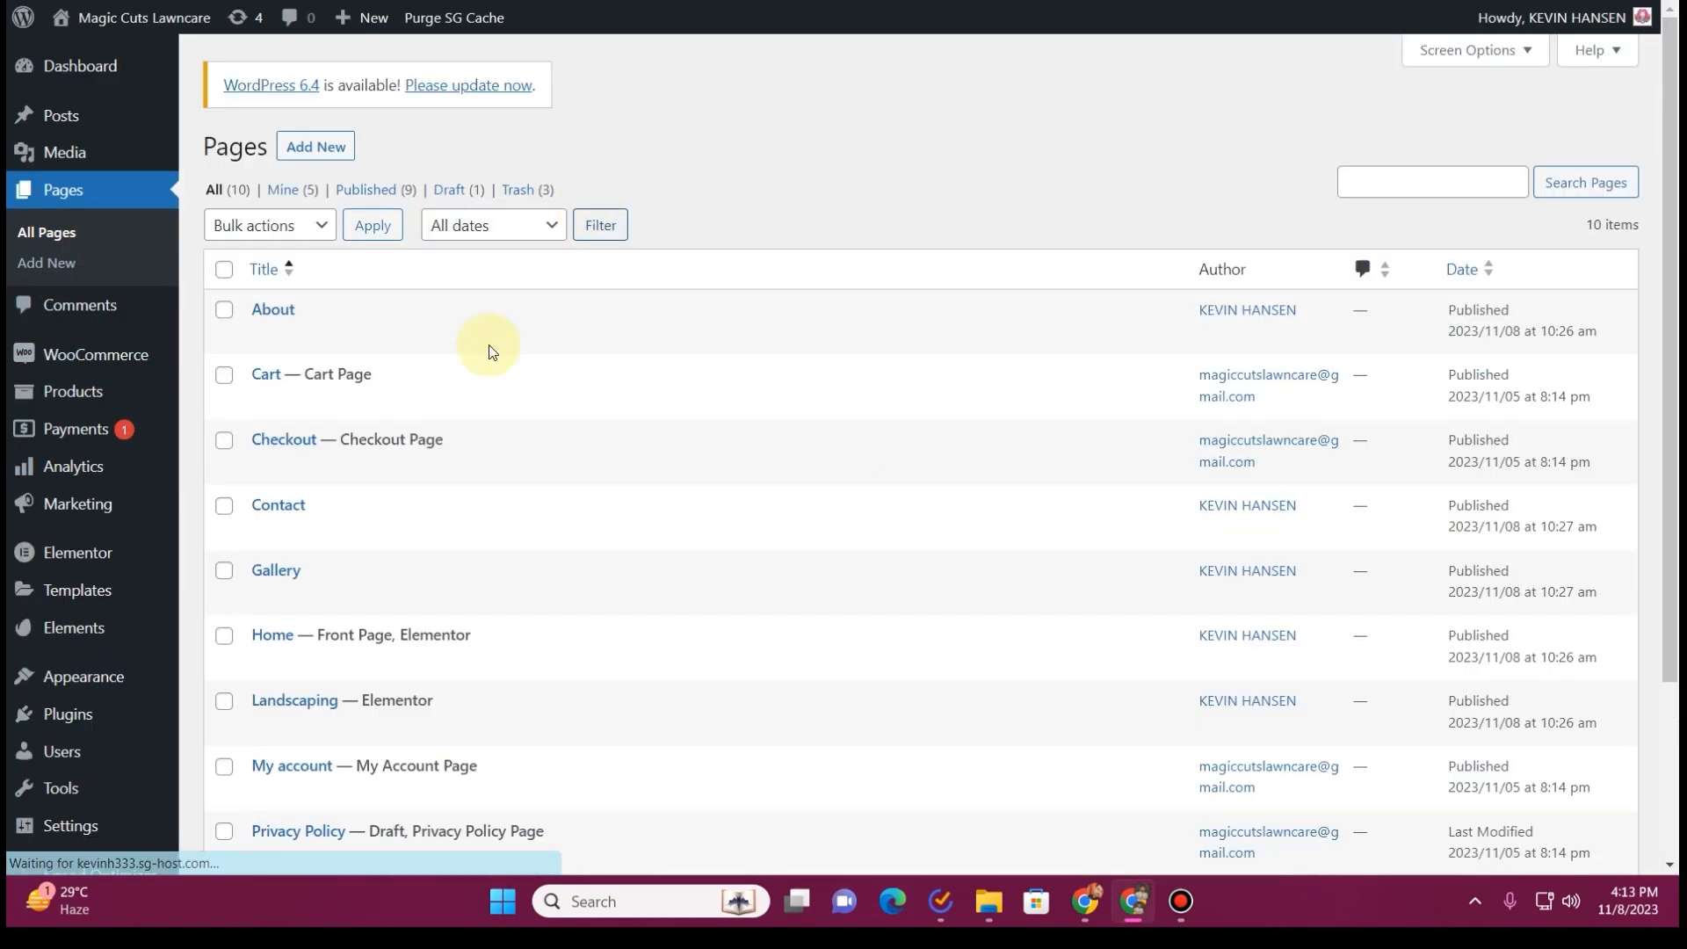
mouse_move(270, 584)
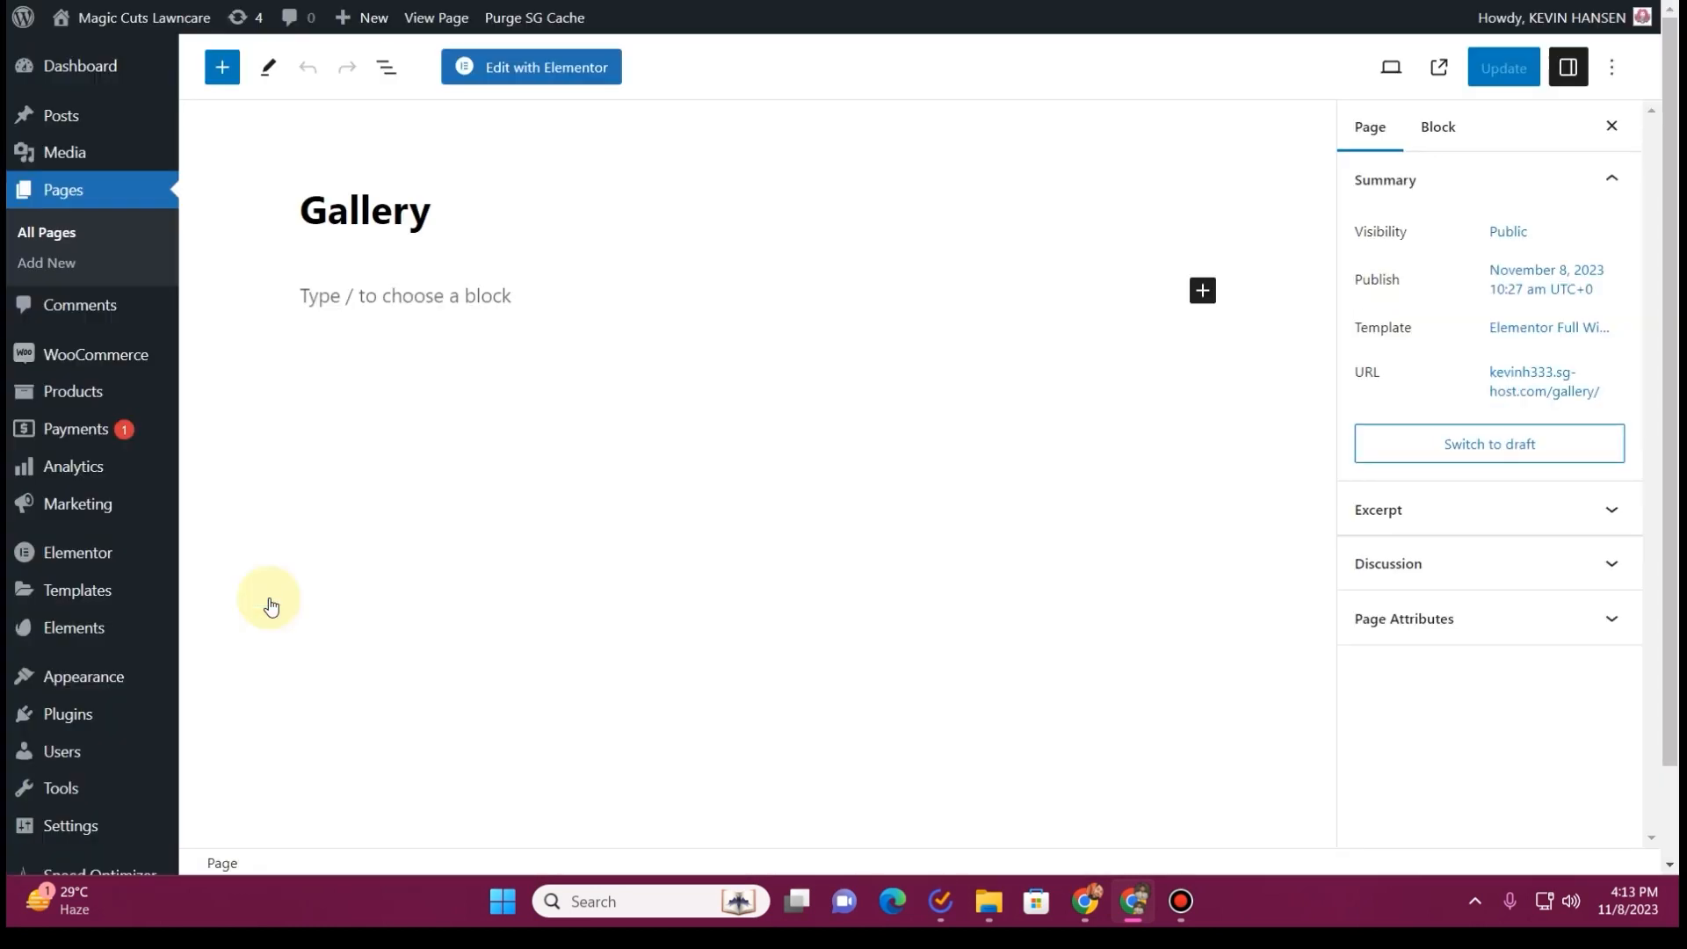
left_click(542, 85)
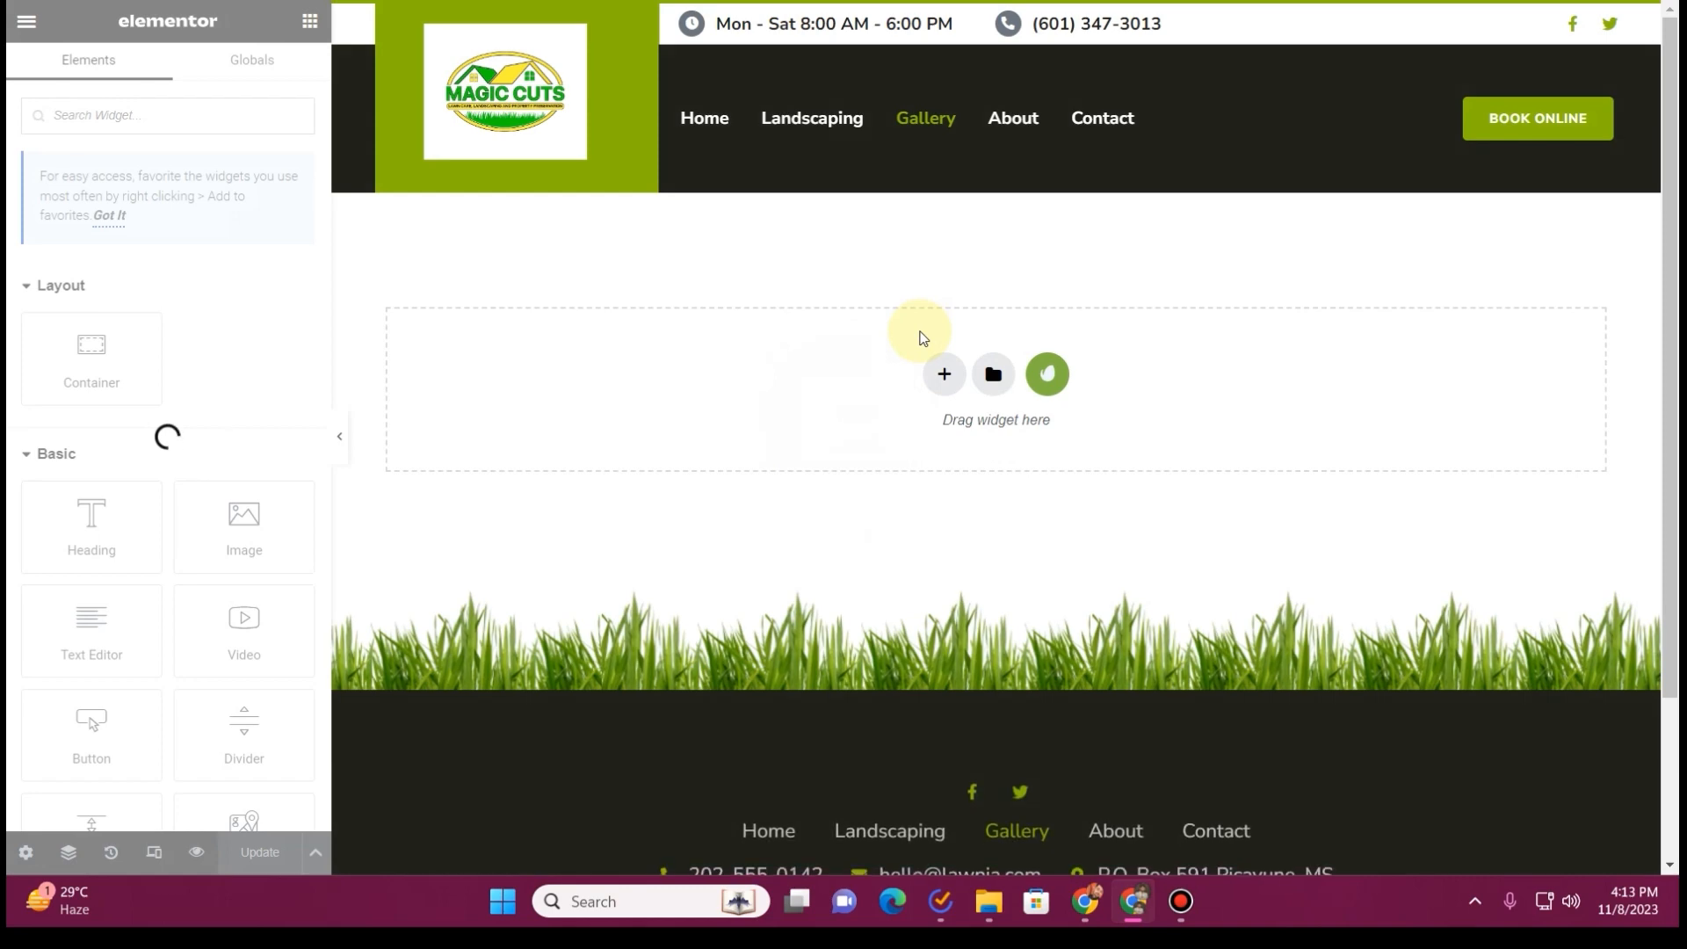
Insert the Gallery template from the installed Lawnia kit into the empty Gallery page
left_click(1064, 378)
left_click(414, 399)
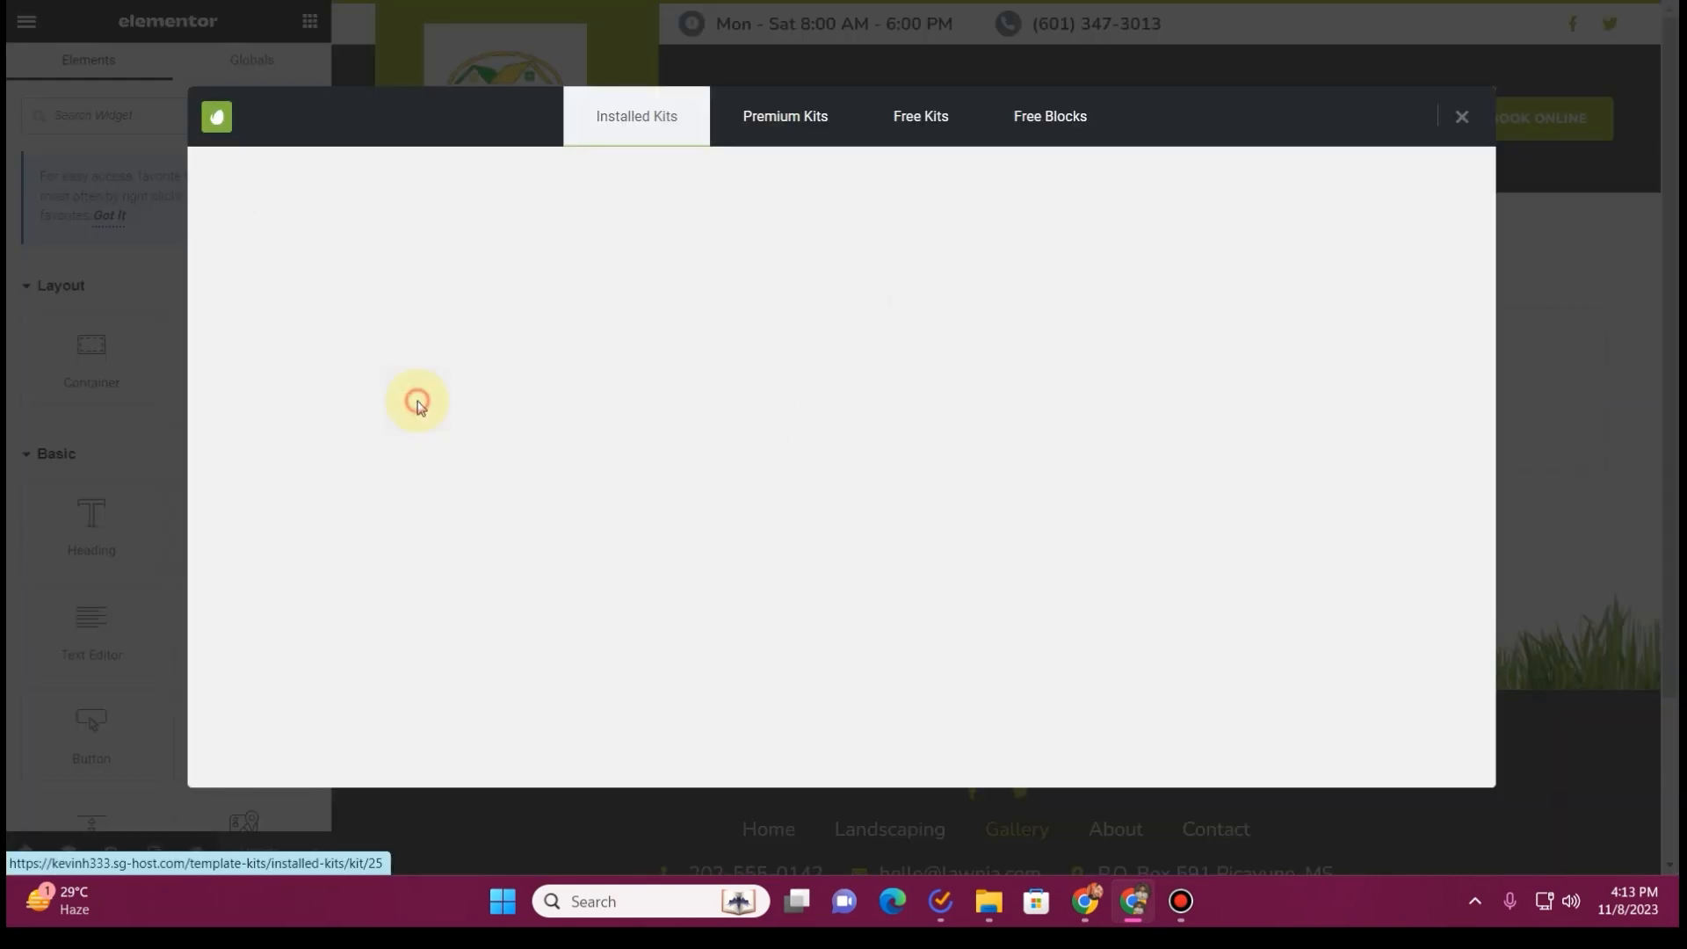
scroll(947, 447, "down", 5)
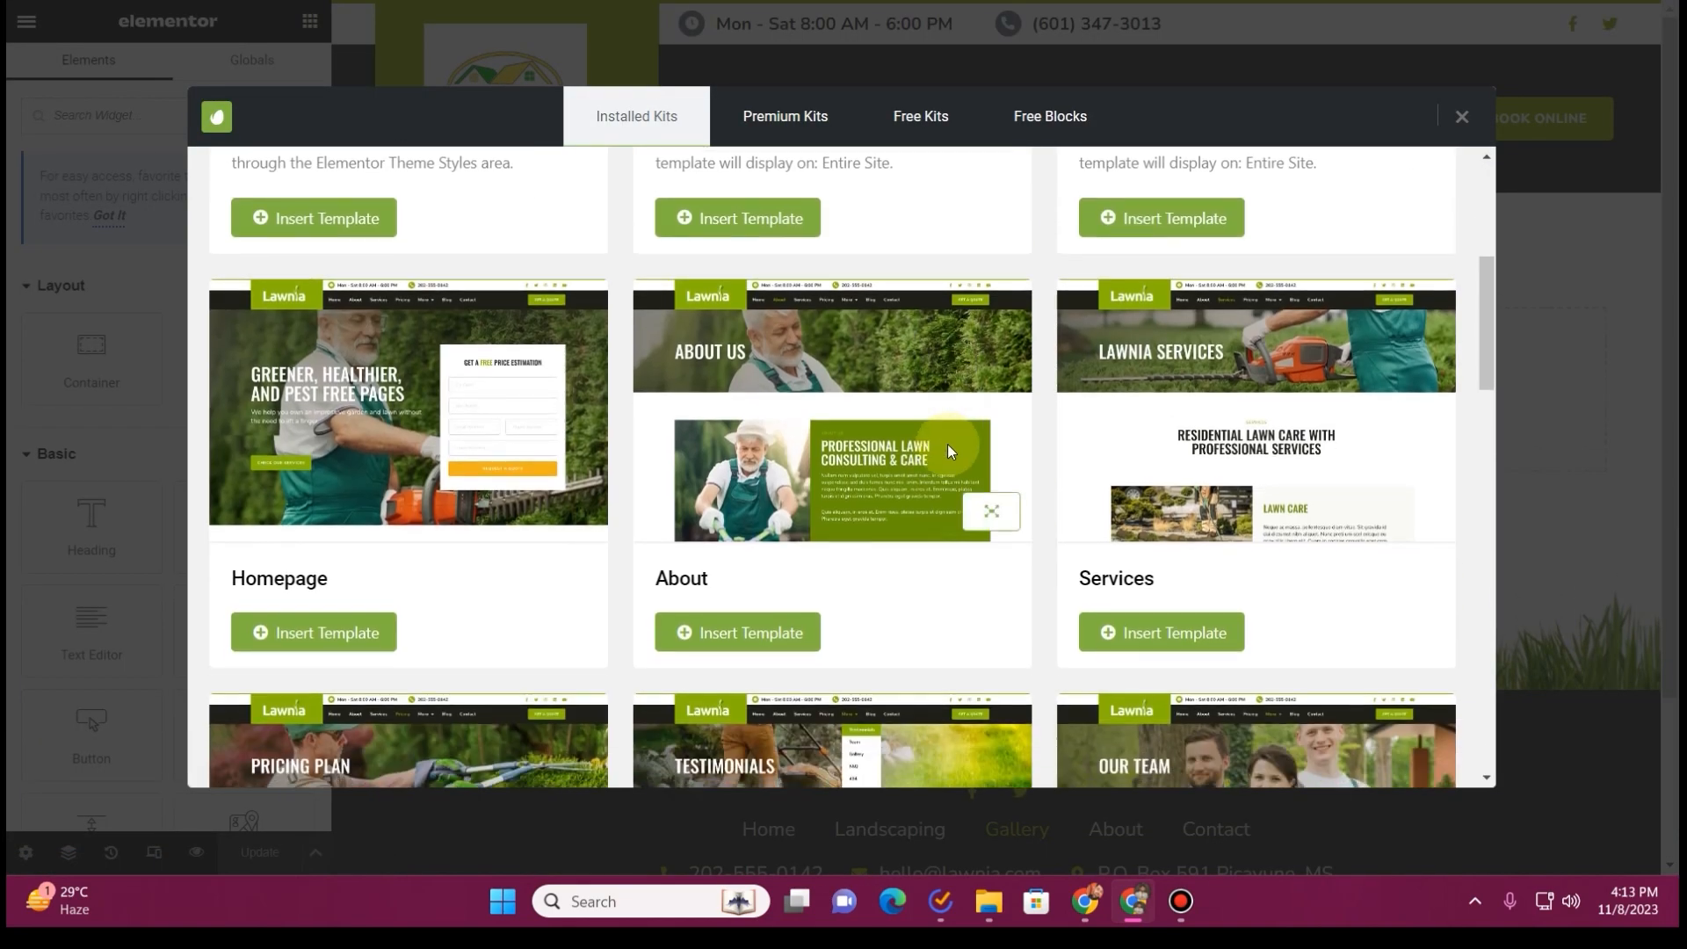
scroll(948, 445, "down", 5)
scroll(948, 445, "down", 5)
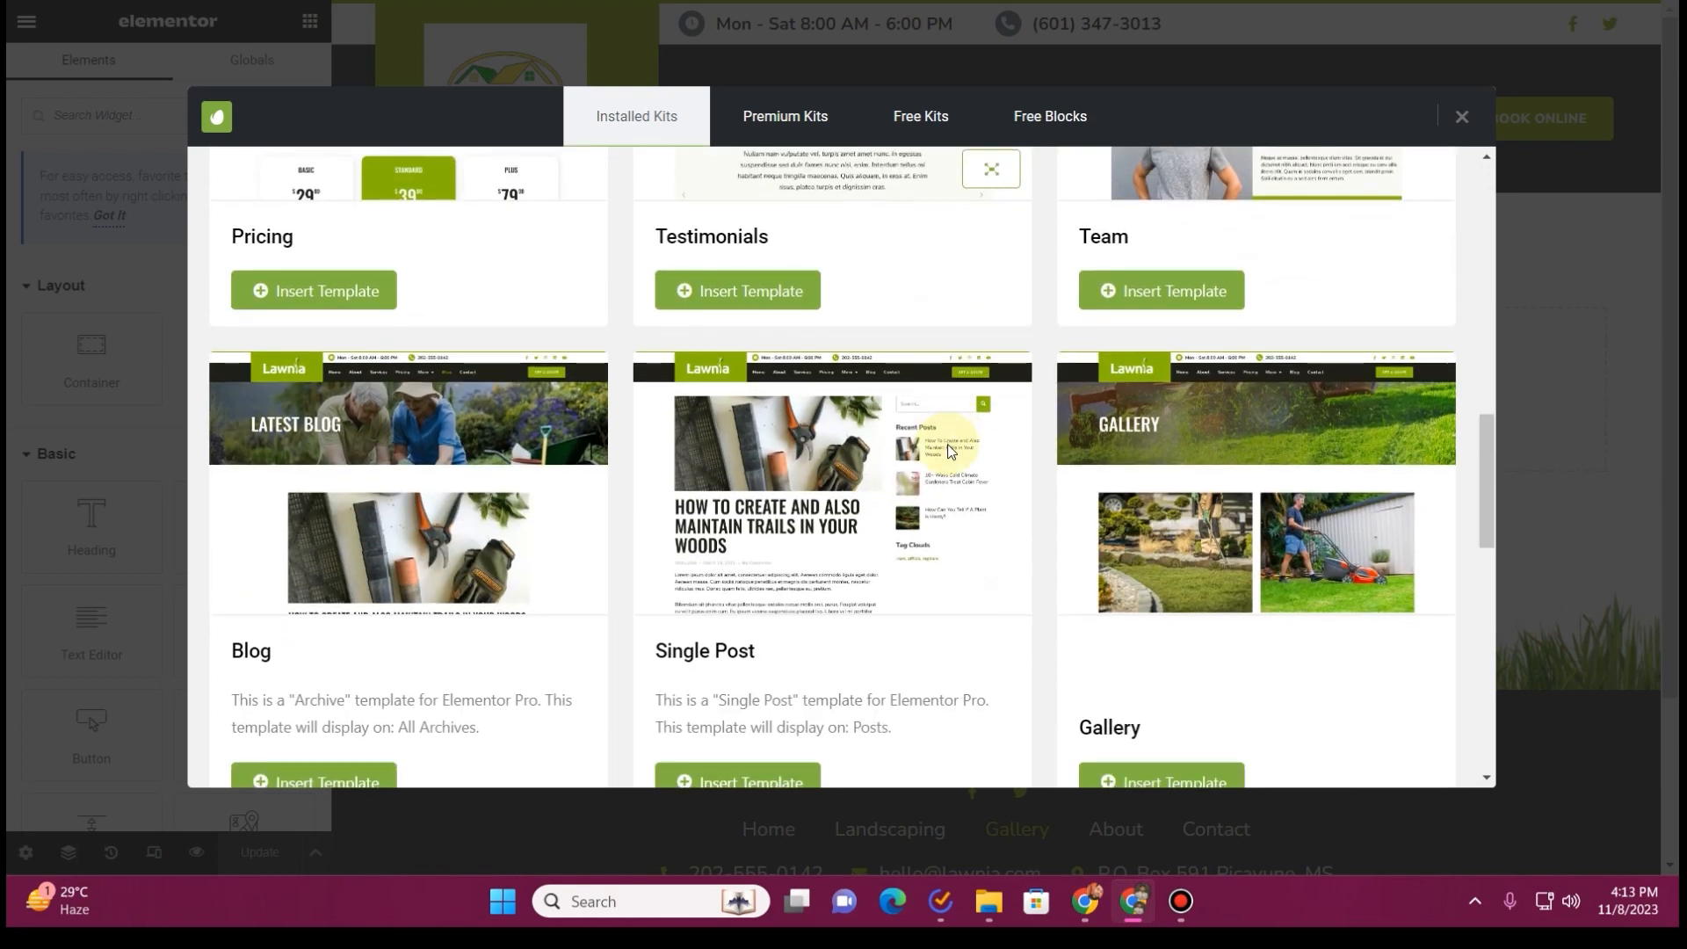
scroll(1172, 488, "down", 3)
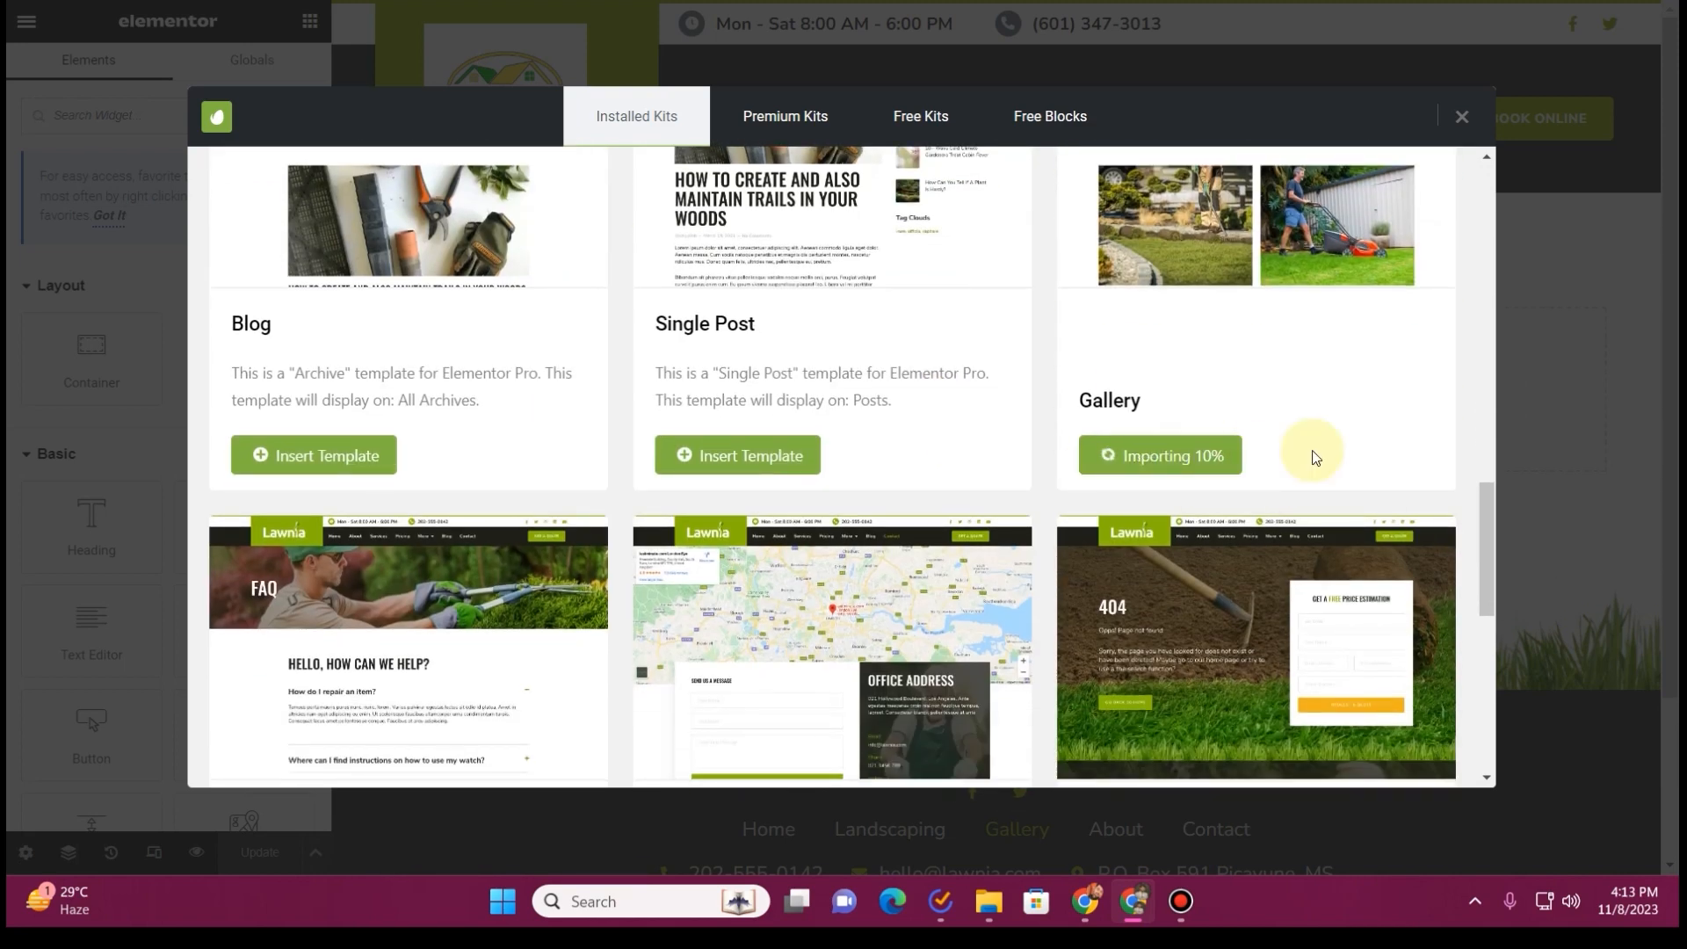
Look over the inserted Gallery template and open the image gallery widget's settings
scroll(999, 348, "down", 10)
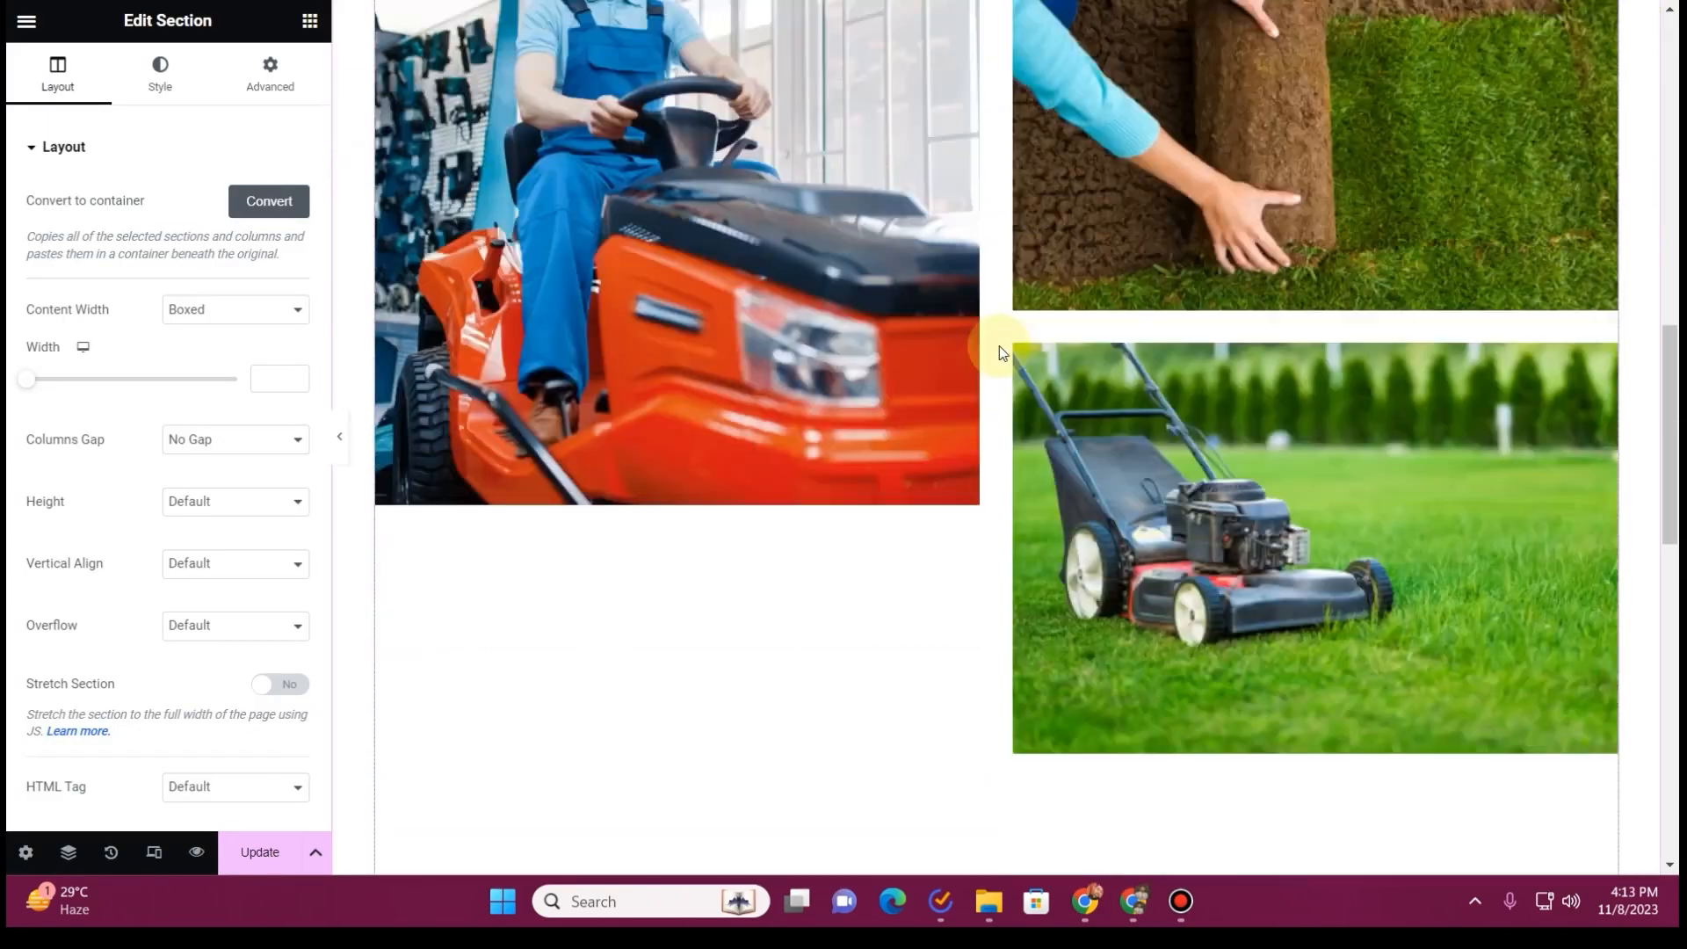
scroll(999, 359, "down", 5)
scroll(1040, 392, "up", 15)
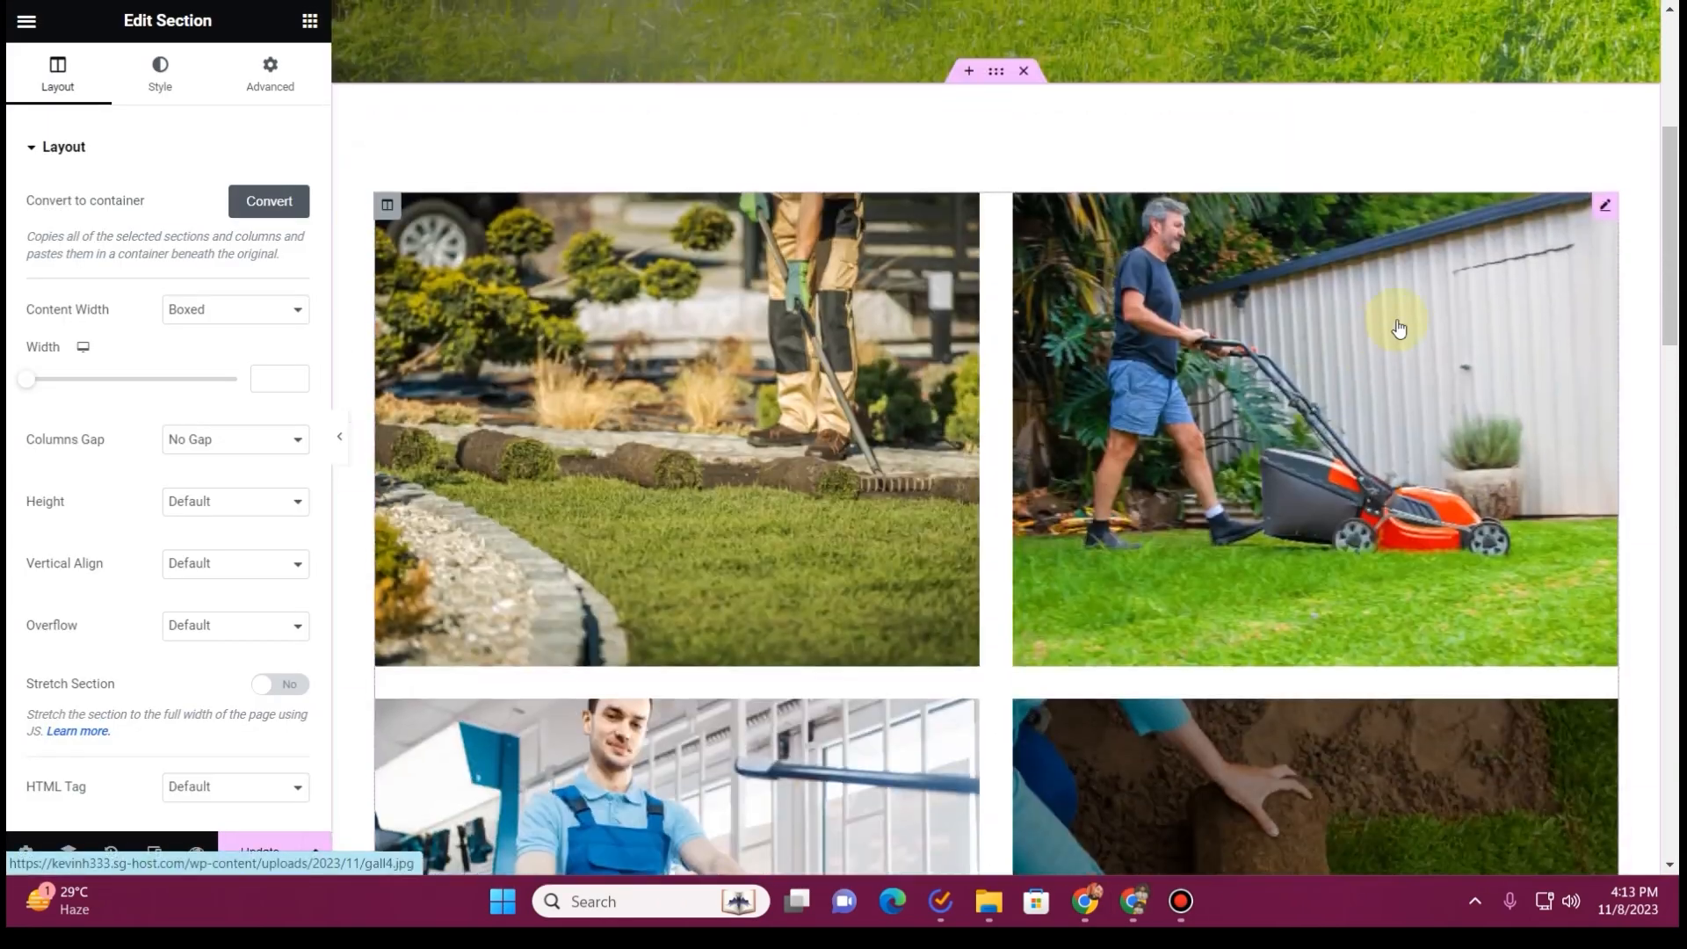
left_click(1601, 198)
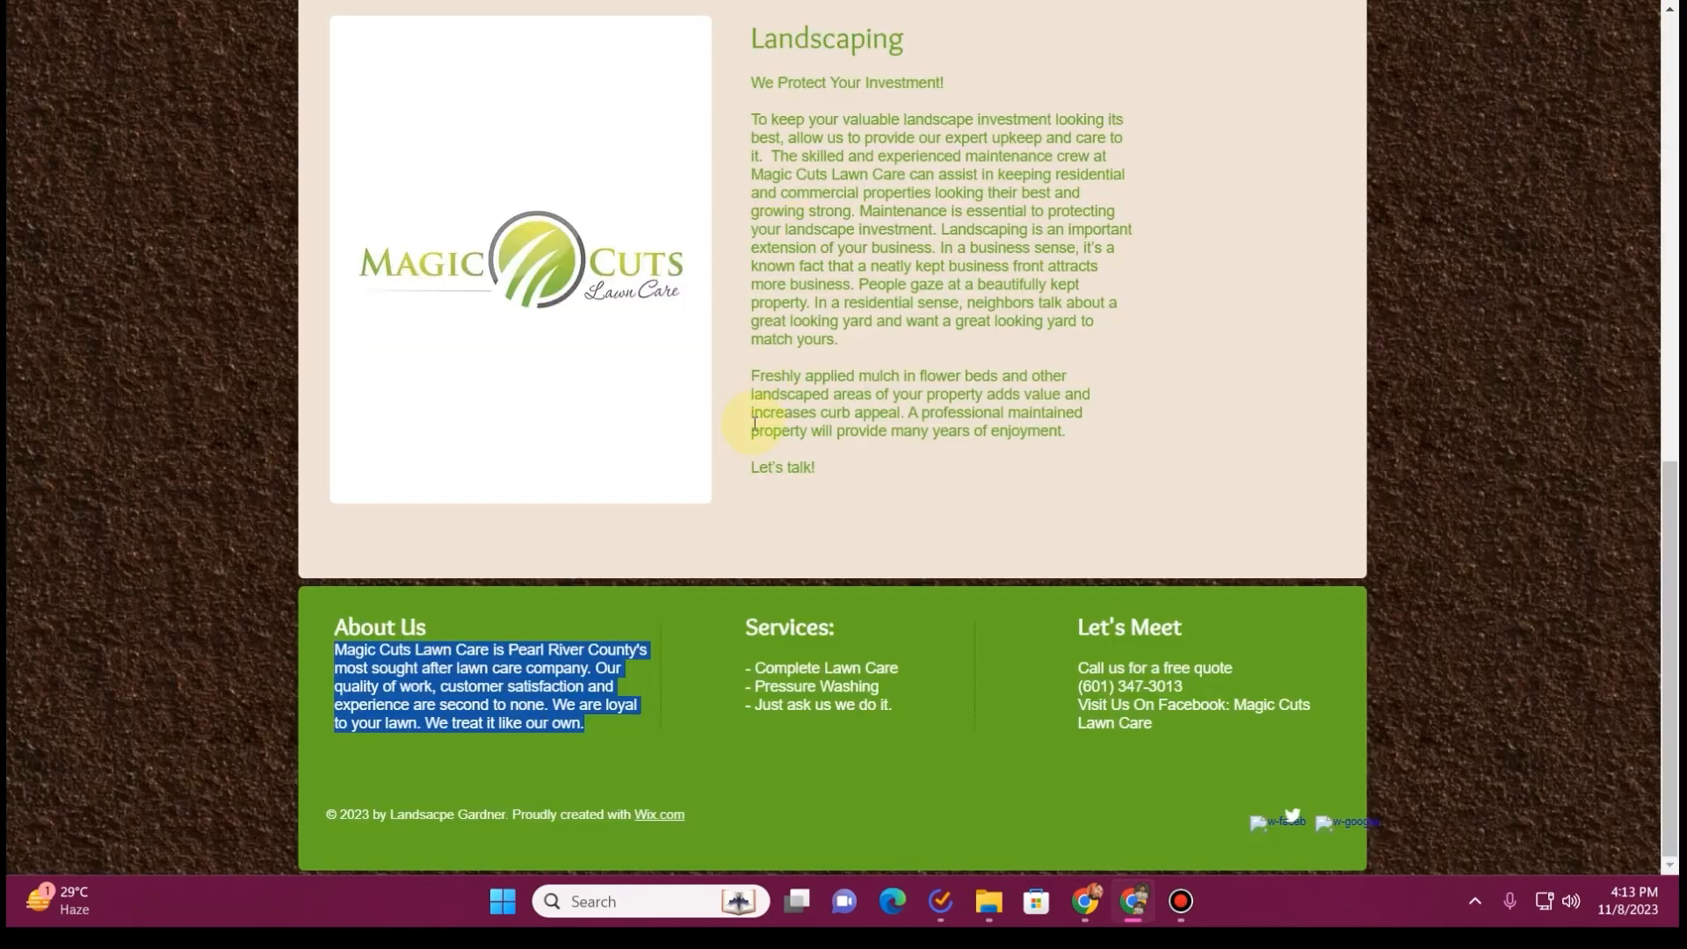
Browse the old Magic Cuts Lawn Care site for photos suitable for the gallery
scroll(739, 487, "up", 10)
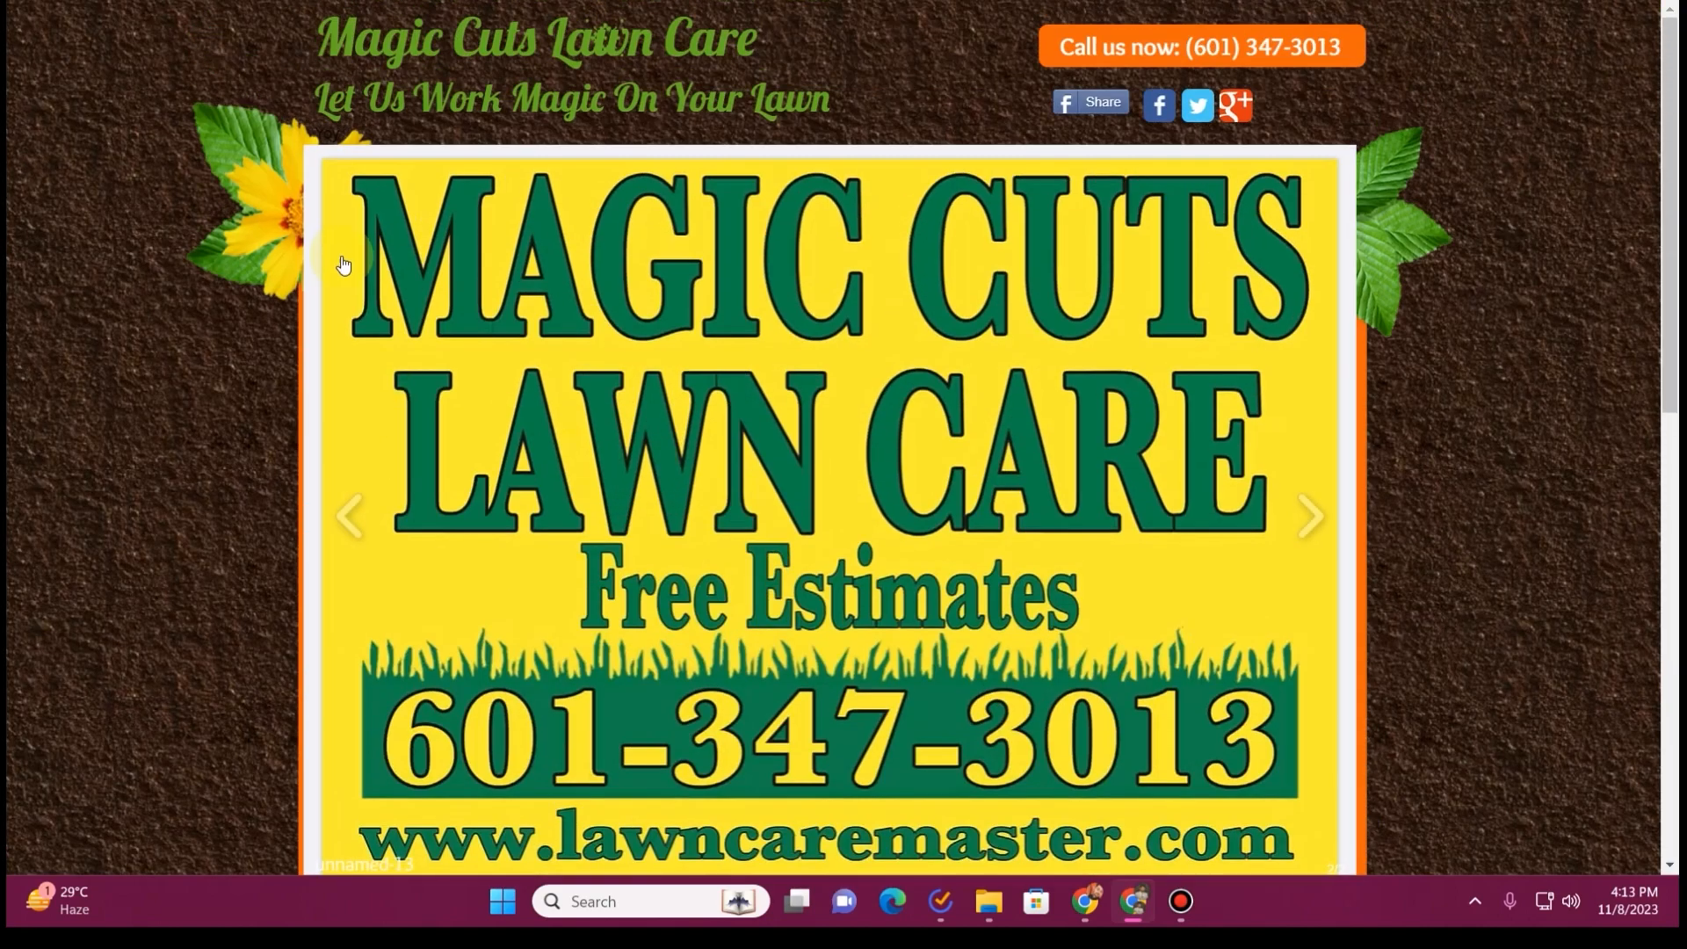
scroll(416, 297, "down", 5)
left_click(372, 143)
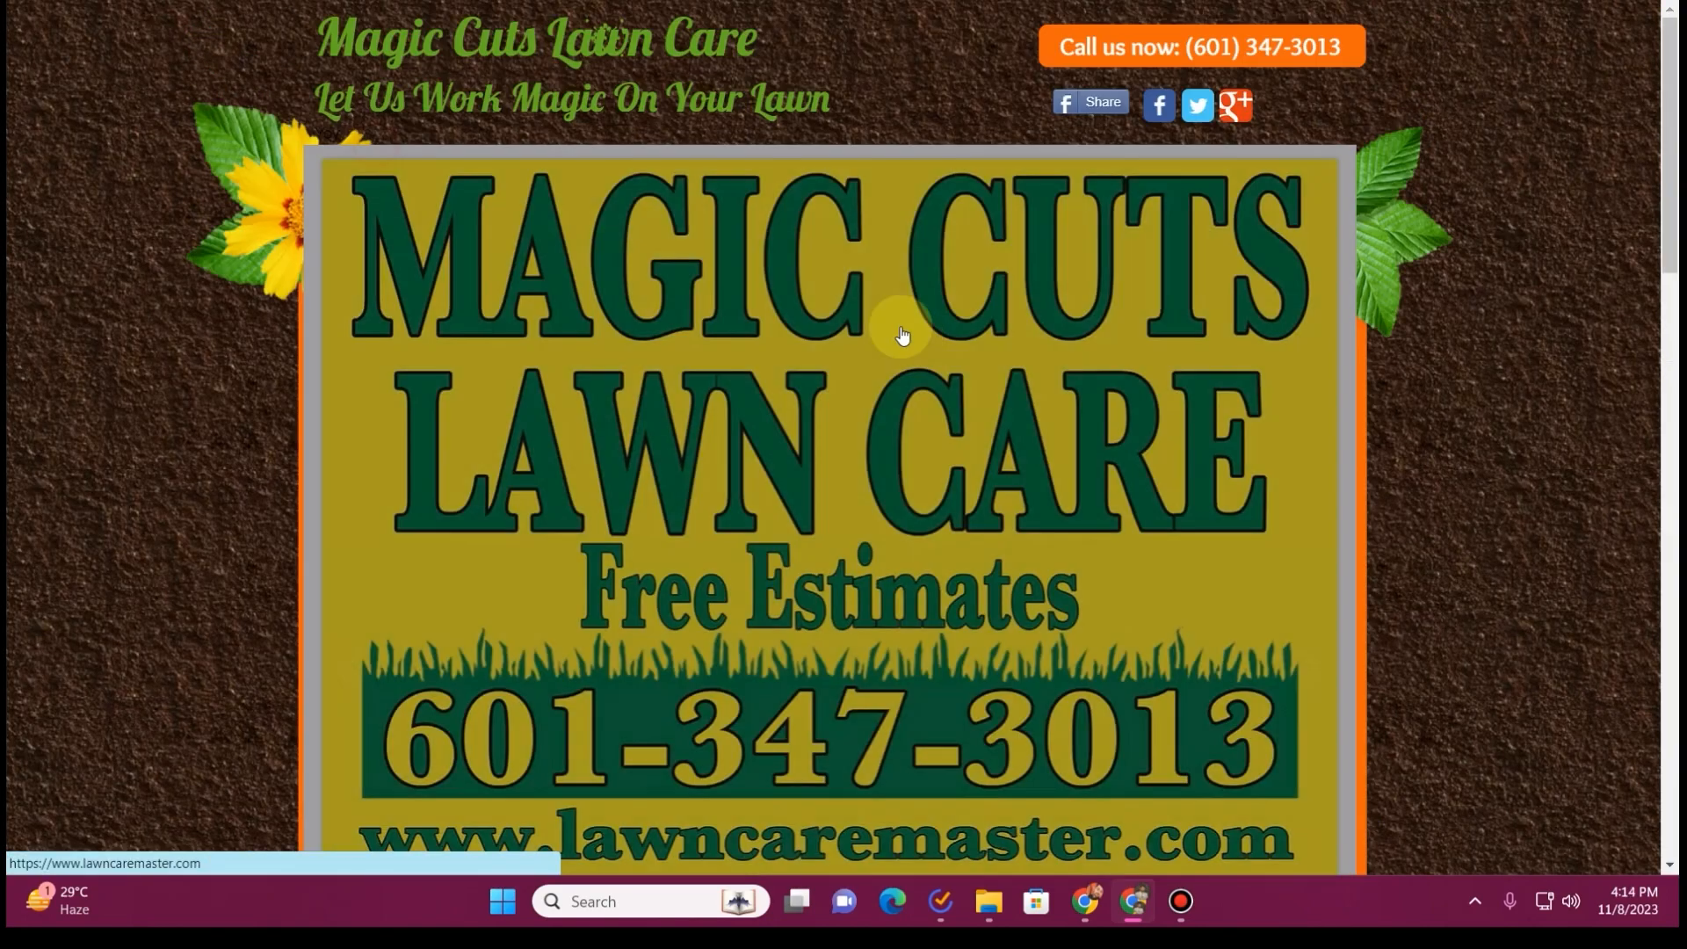
scroll(914, 460, "down", 5)
scroll(910, 474, "down", 13)
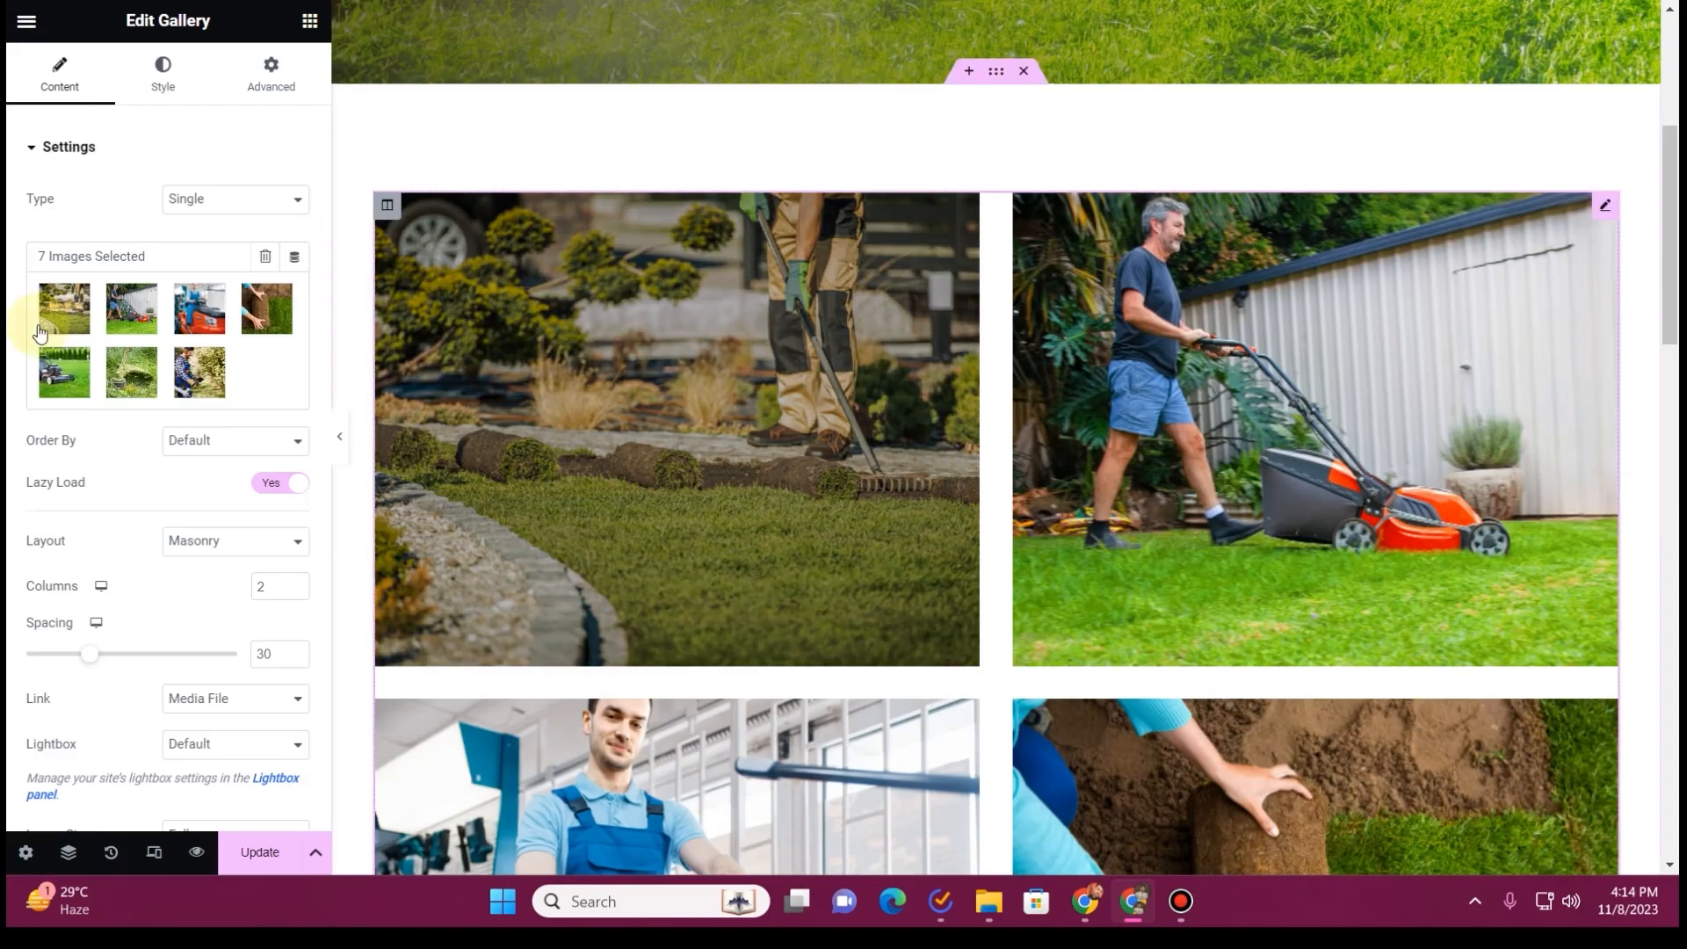
Open the gallery widget's image selection and remove all of the template's images
left_click(132, 334)
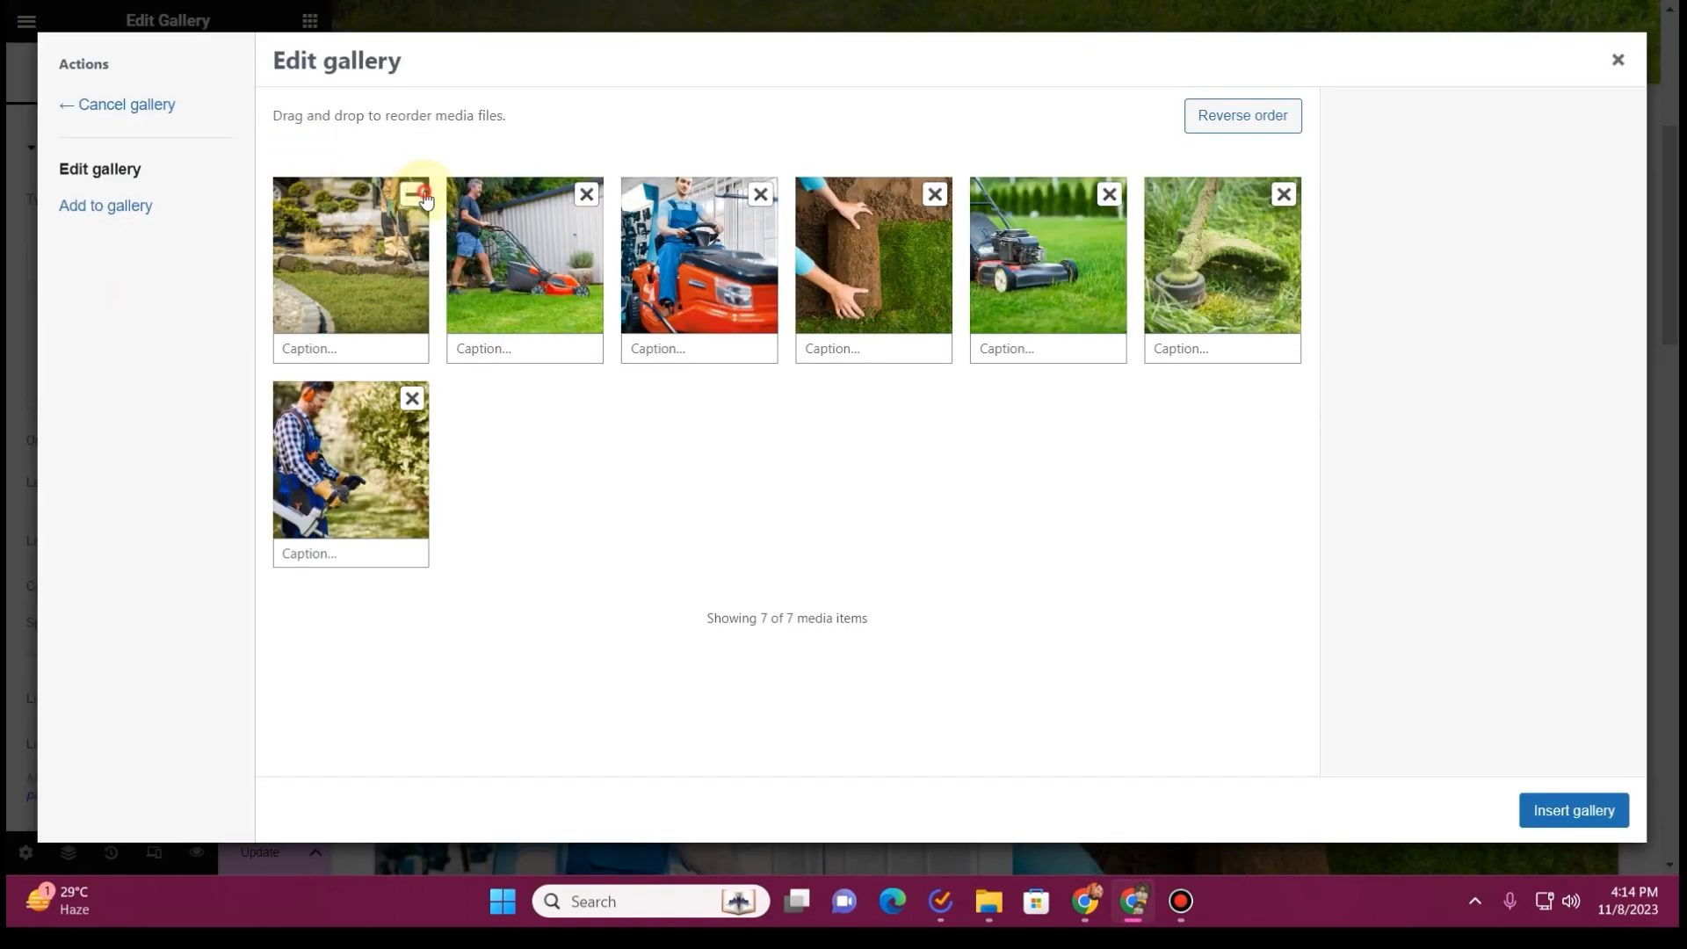
left_click(424, 196)
left_click(424, 196)
left_click(423, 196)
left_click(424, 196)
left_click(424, 196)
left_click(423, 196)
left_click(423, 196)
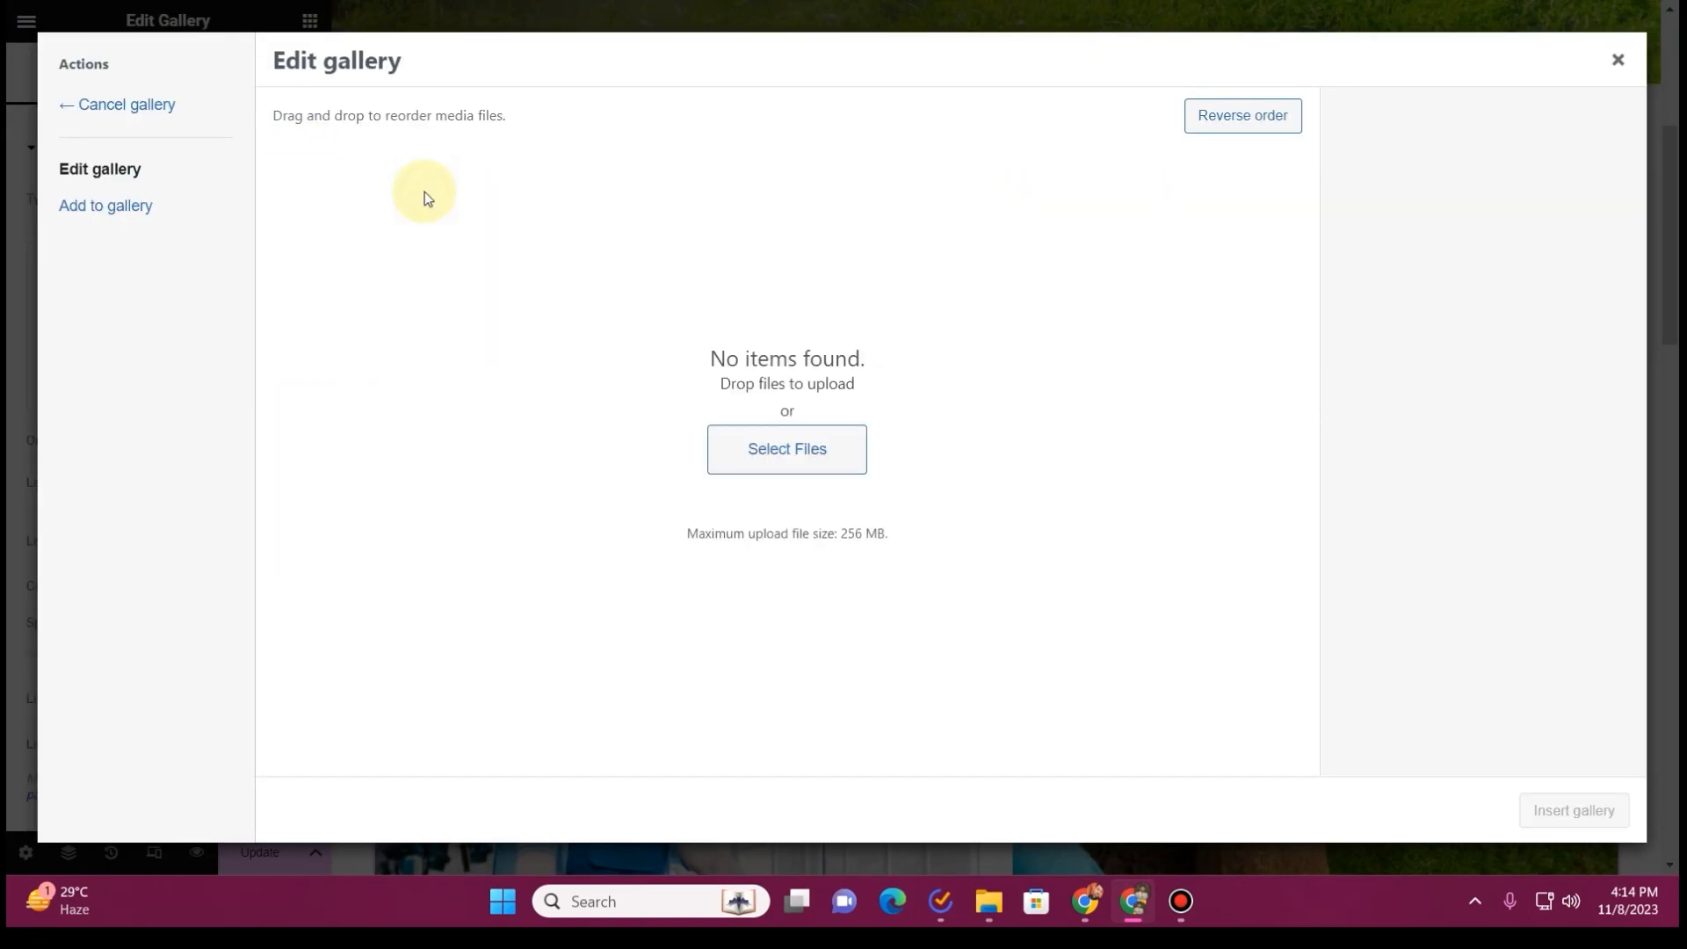
Upload photos 1 to 10 from the desktop folder "magic Cut lawn care" and insert them into the gallery
left_click(756, 452)
left_click(121, 90)
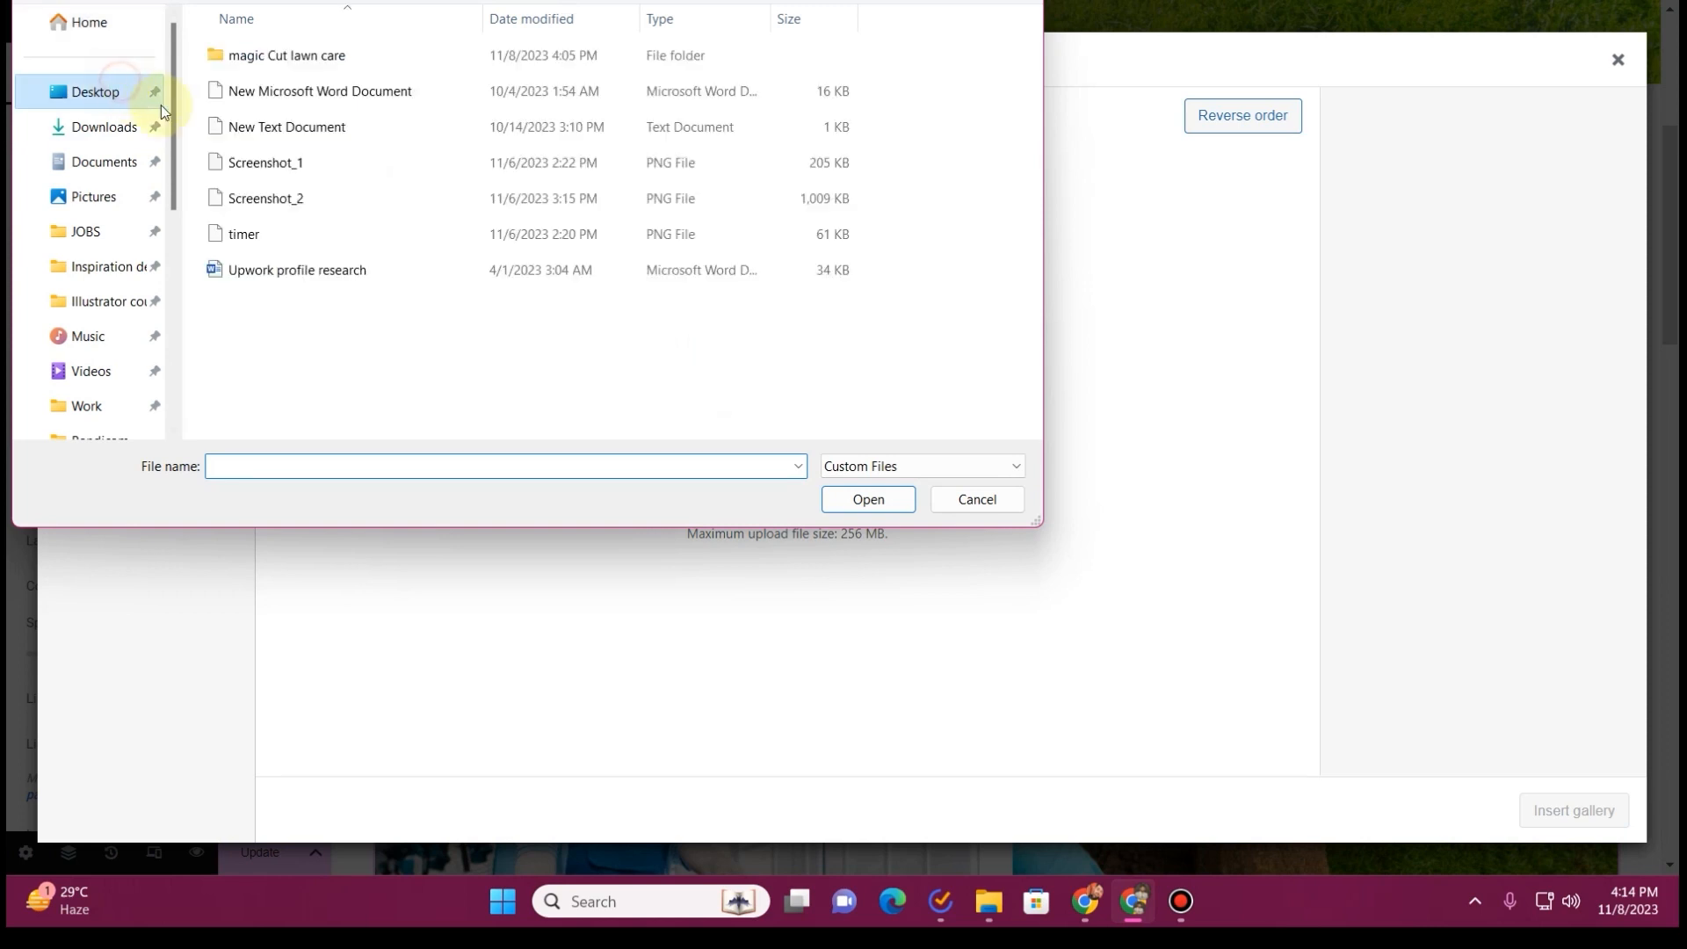
double_click(309, 67)
left_click(358, 78)
key("ctrl+a")
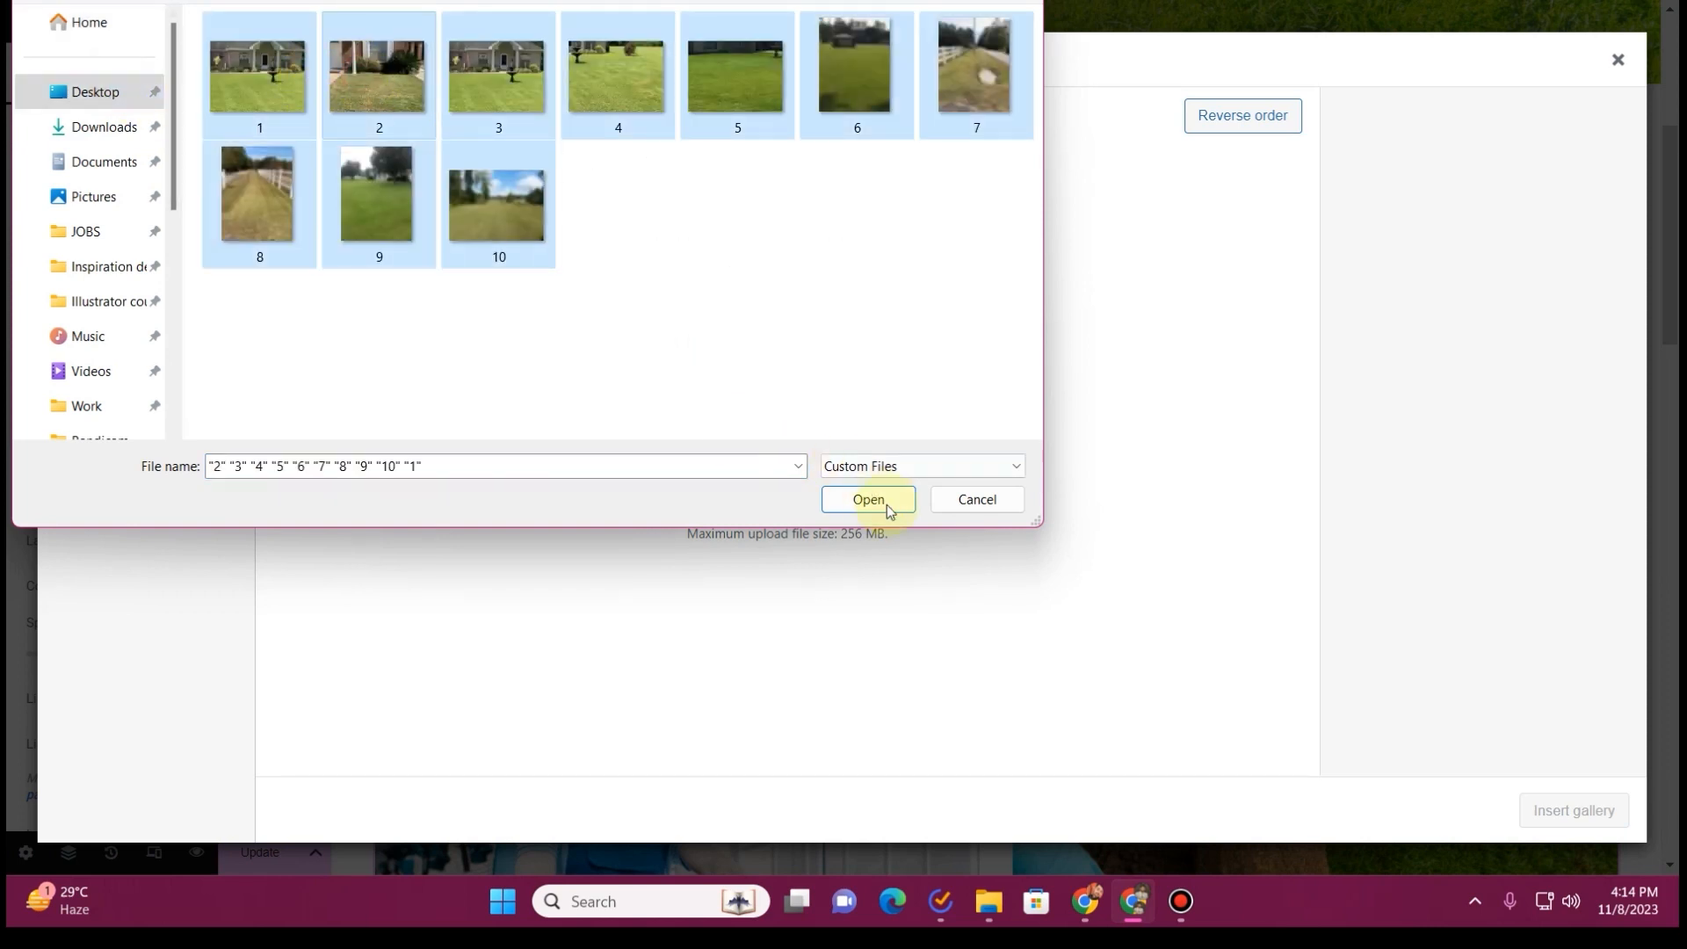
left_click(868, 499)
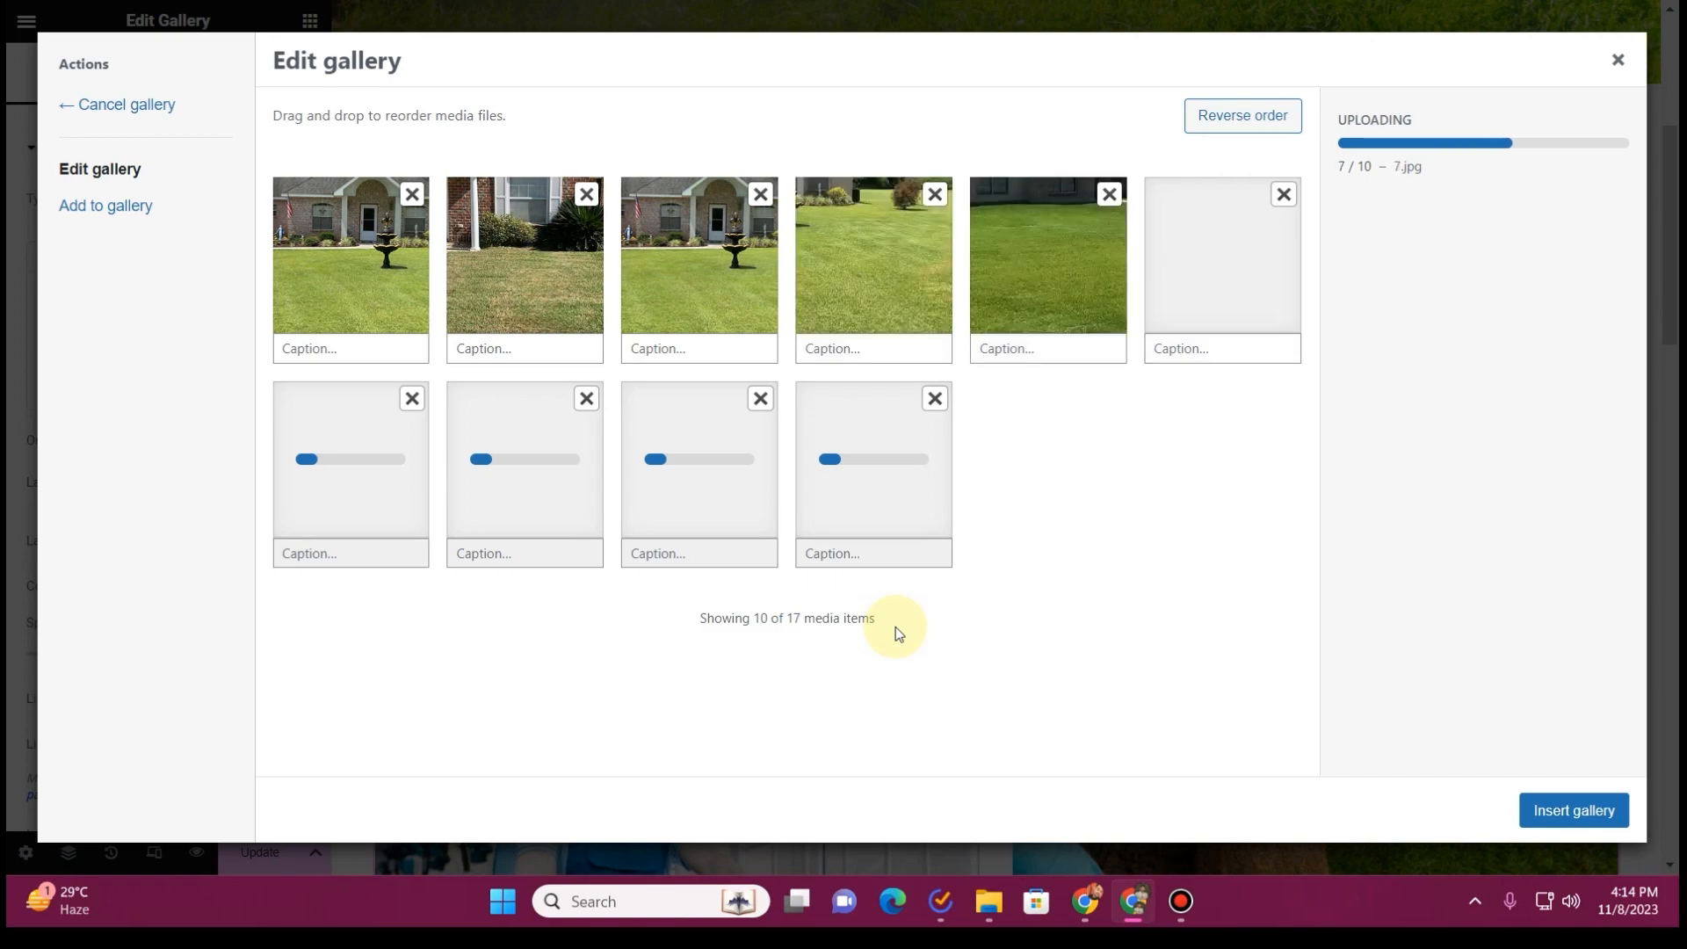
left_click(1563, 809)
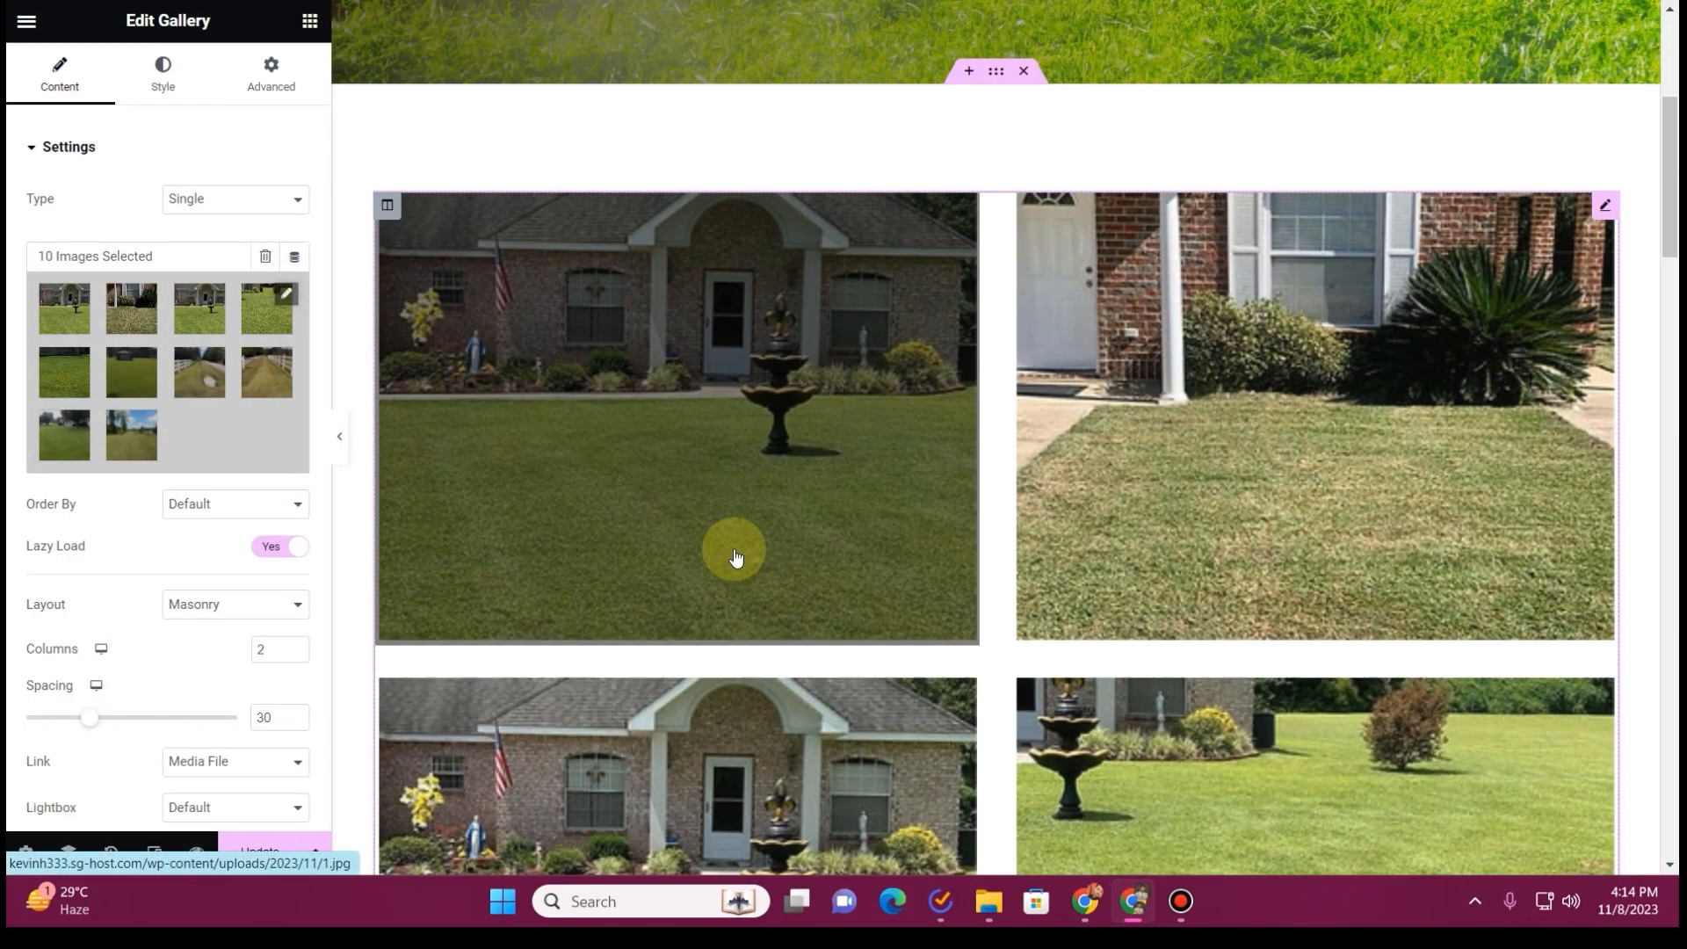
Keep the gallery's layout on Masonry and turn off its background overlay
scroll(1643, 483, "down", 8)
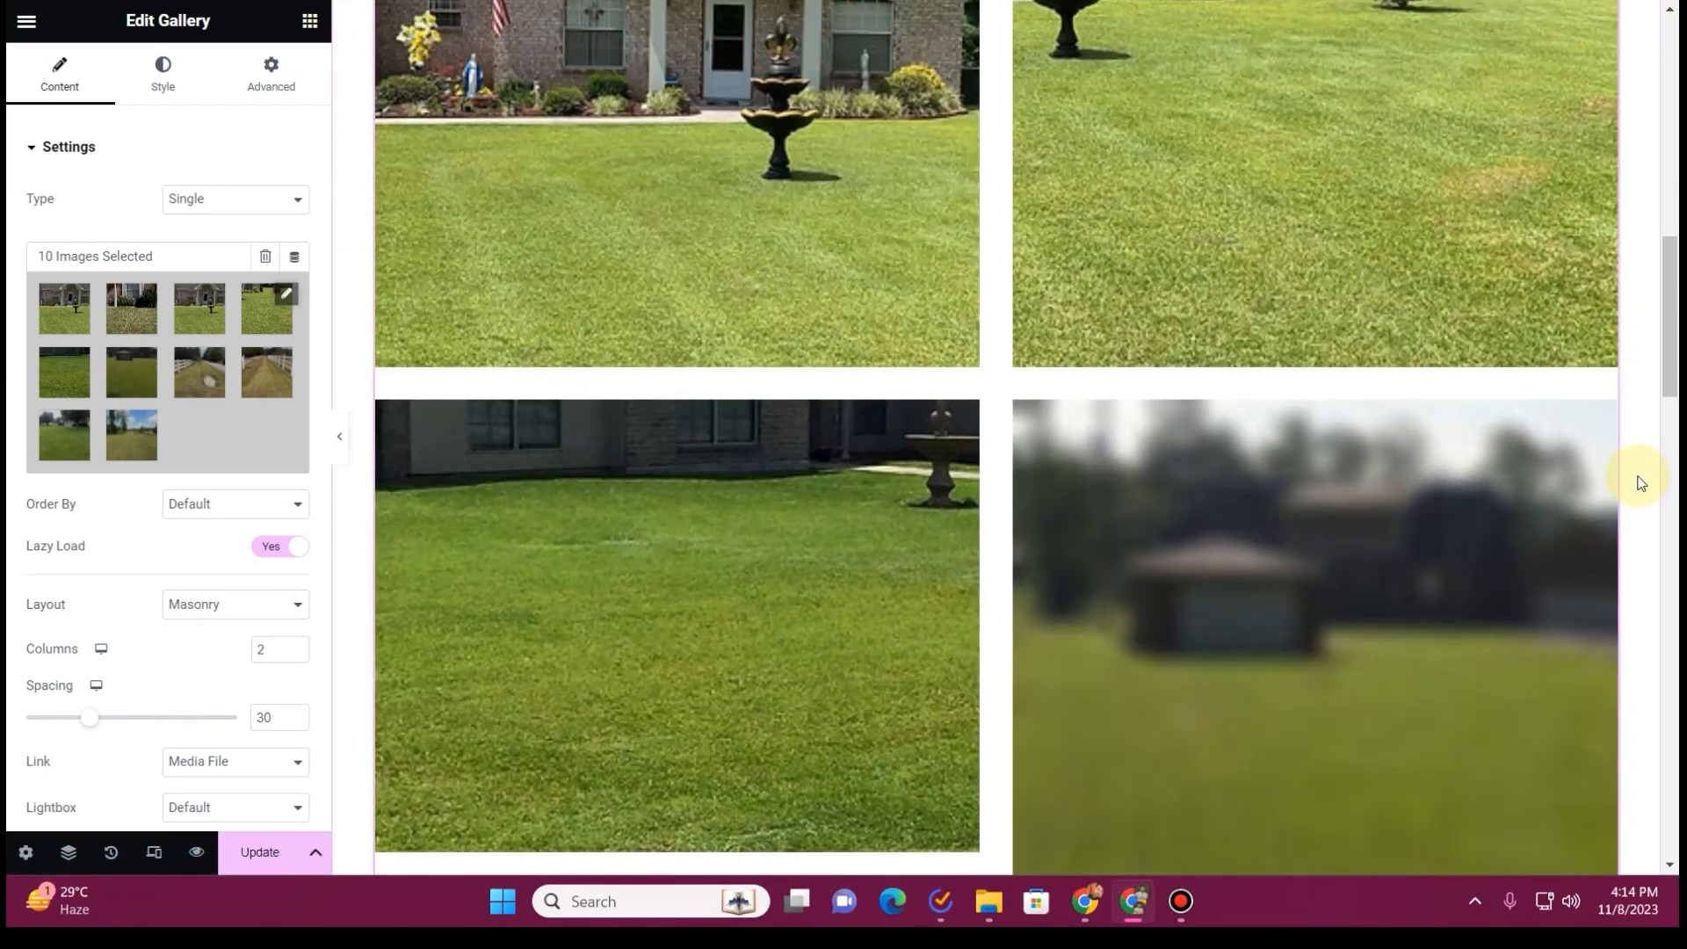
scroll(123, 401, "down", 3)
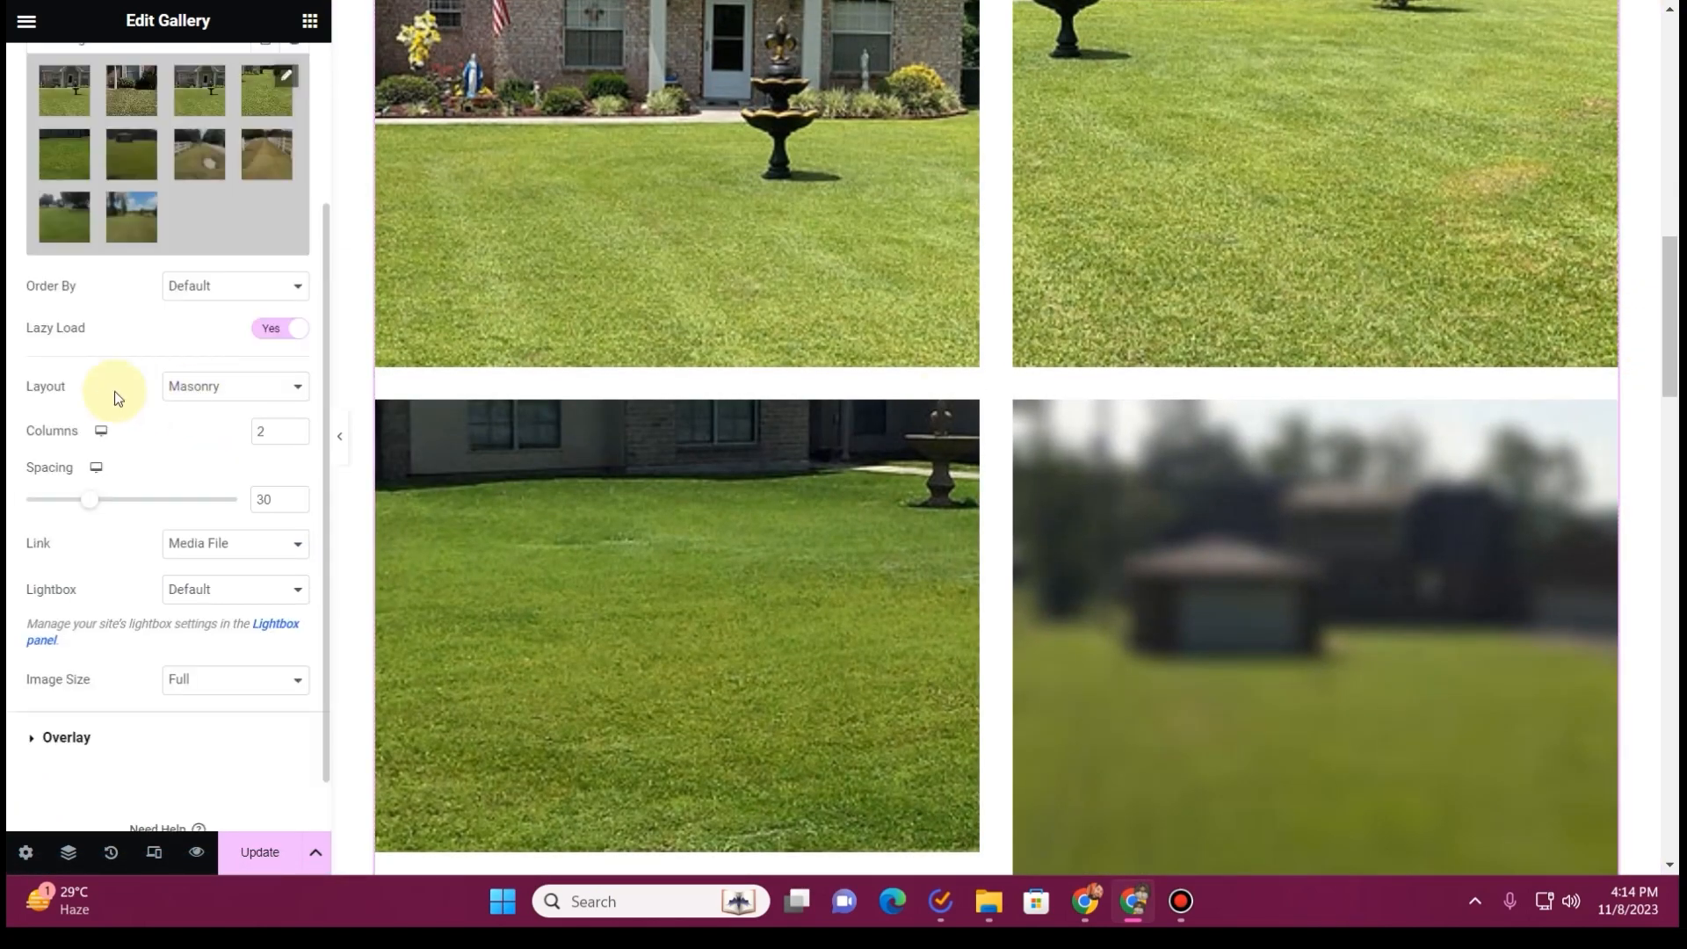
left_click(195, 393)
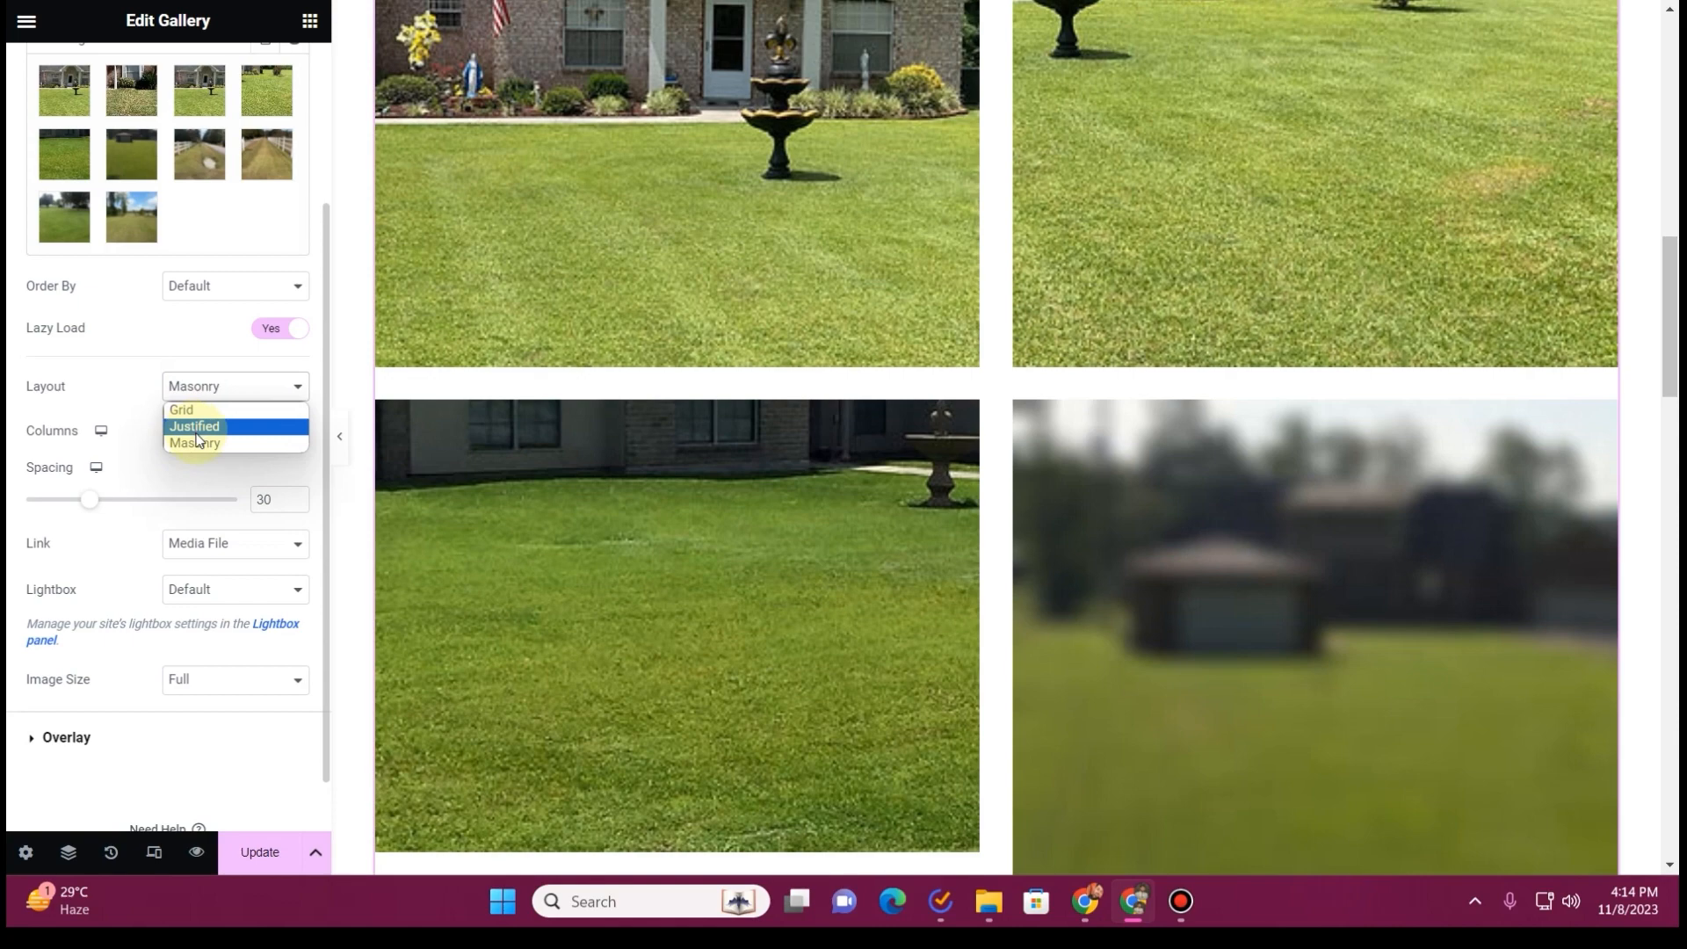
left_click(198, 442)
left_click(85, 747)
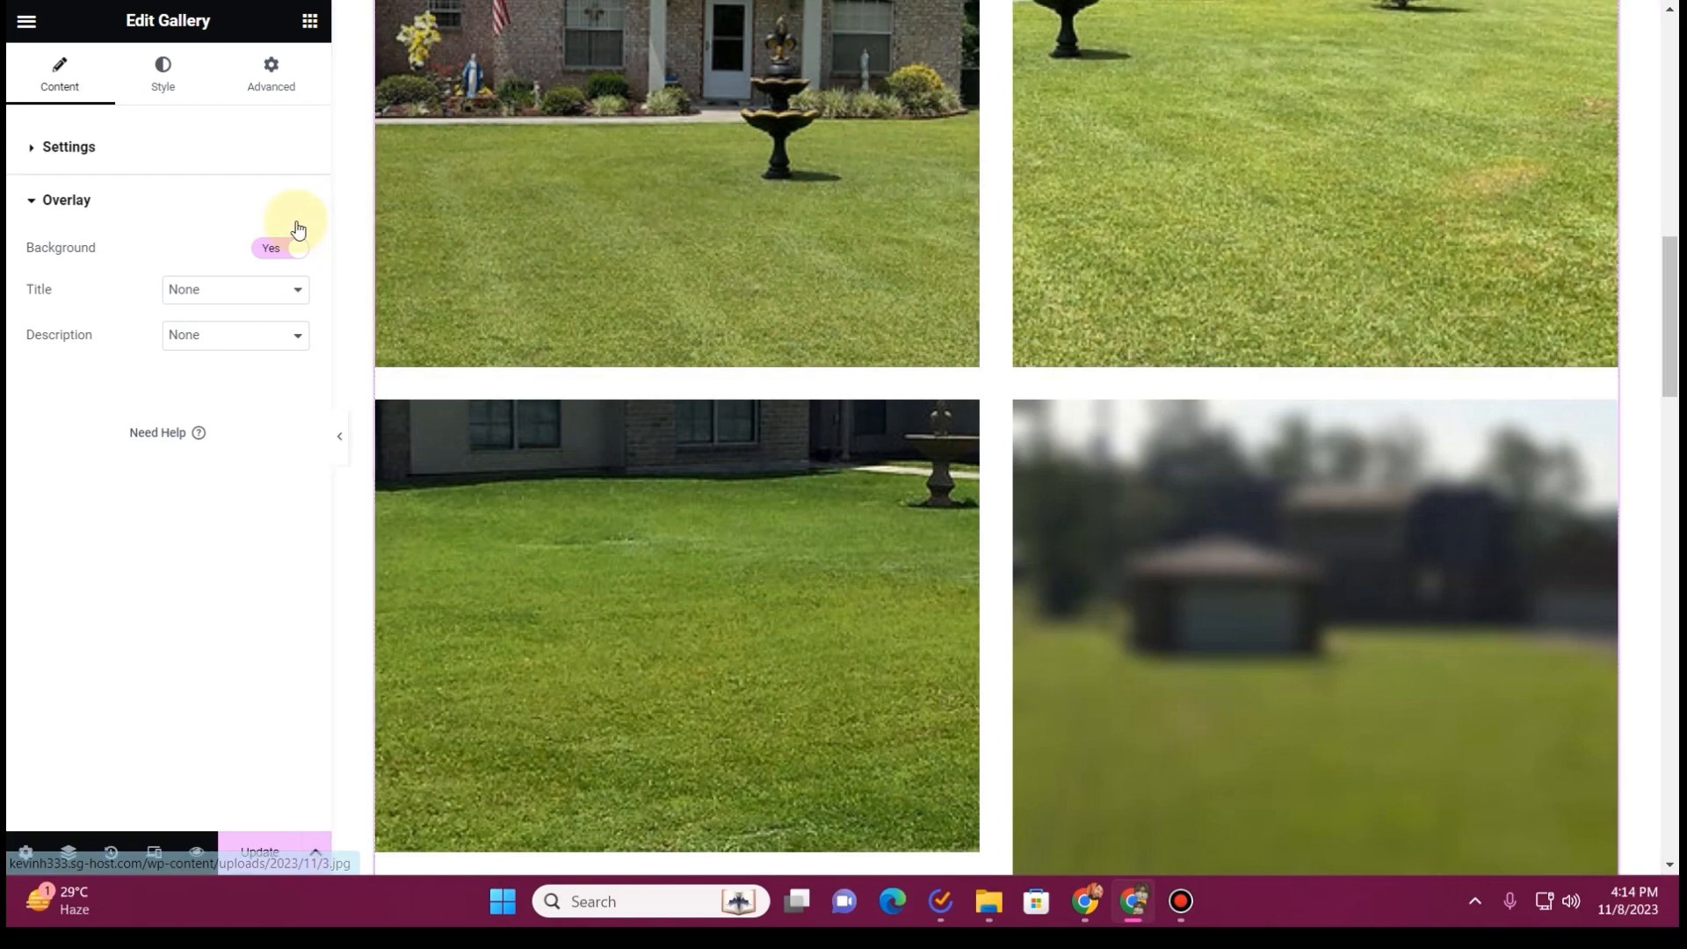
left_click(282, 249)
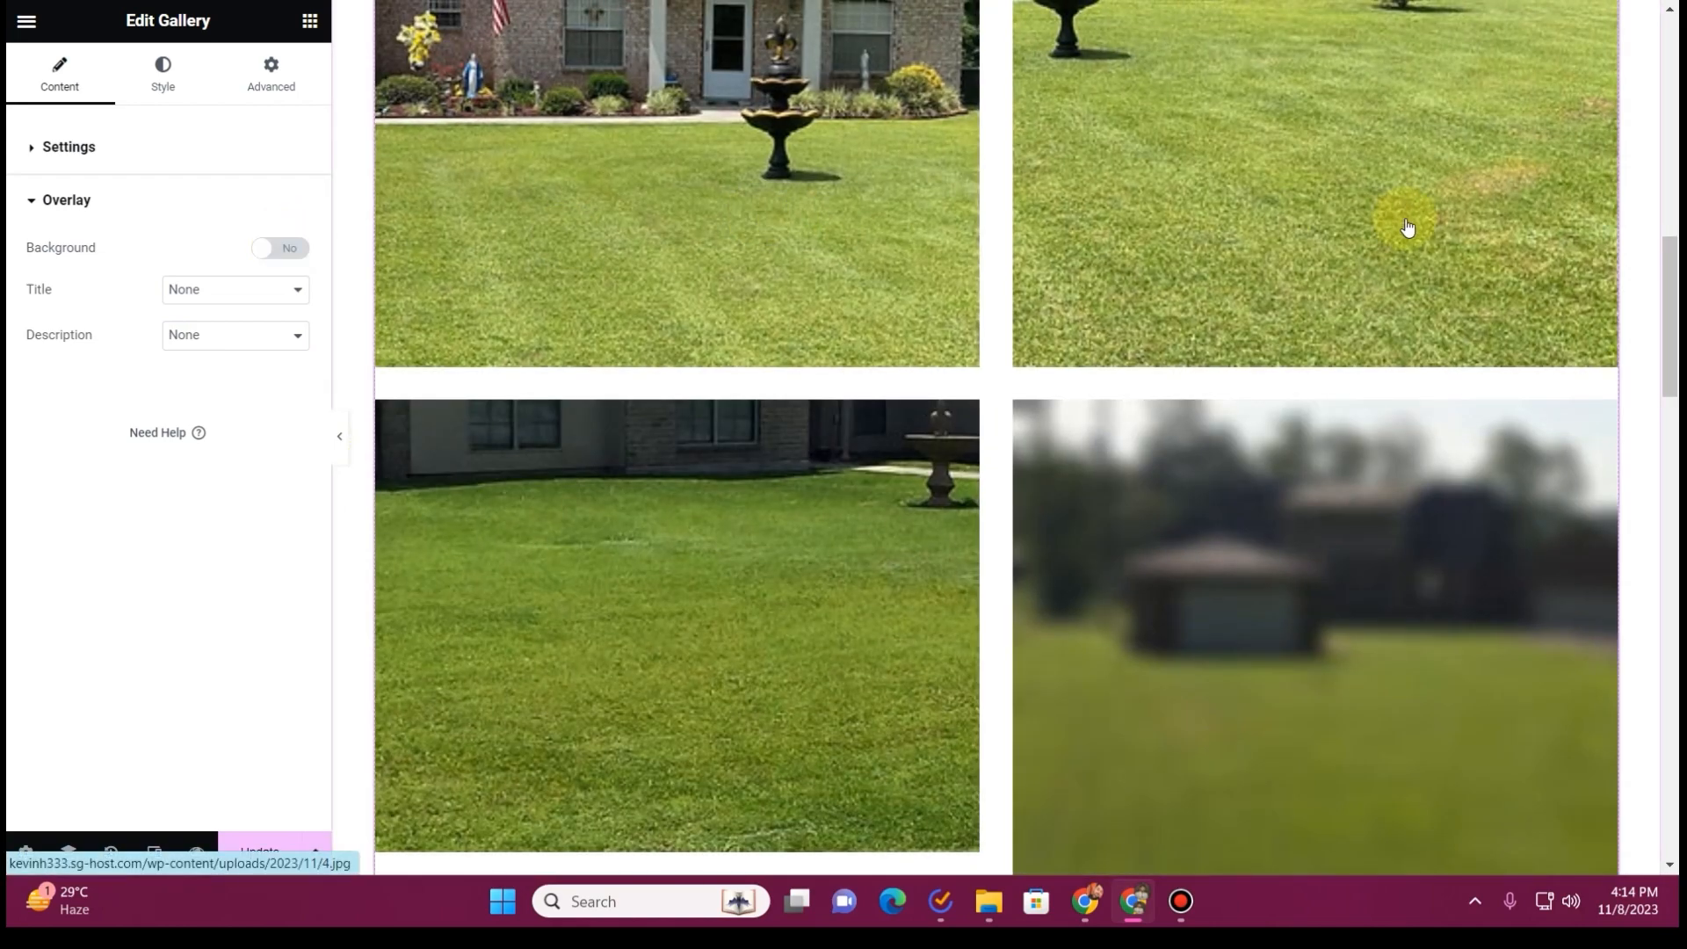
Check the new photos throughout the gallery and save the Gallery page
scroll(1408, 228, "up", 5)
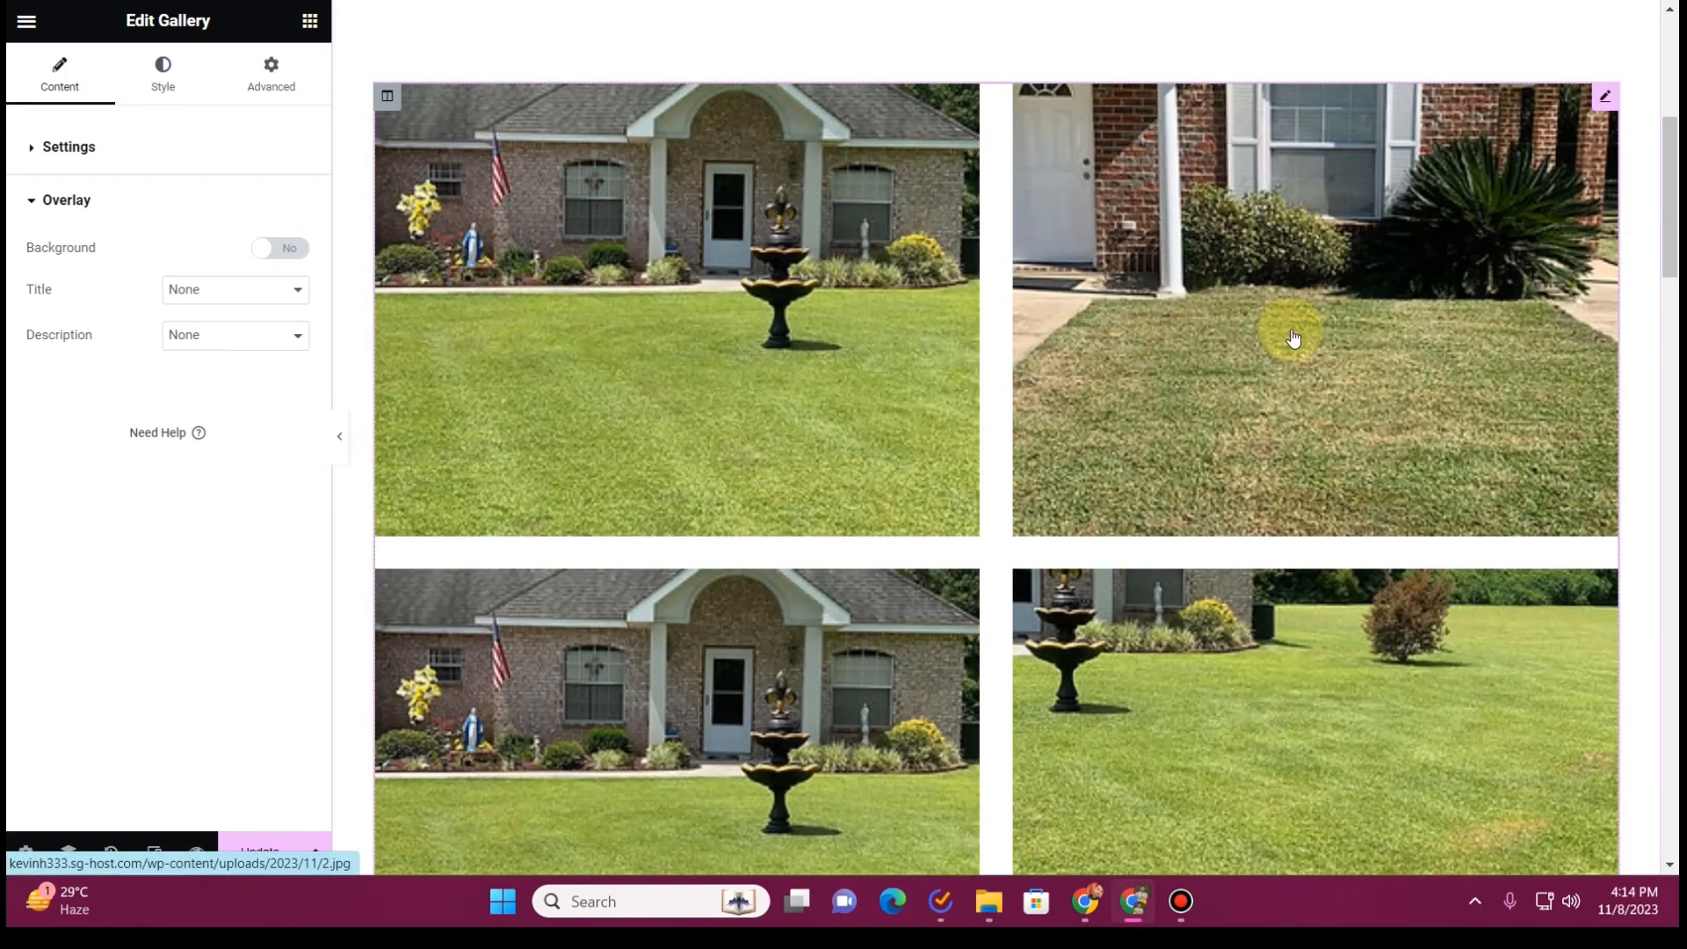
scroll(1293, 338, "down", 15)
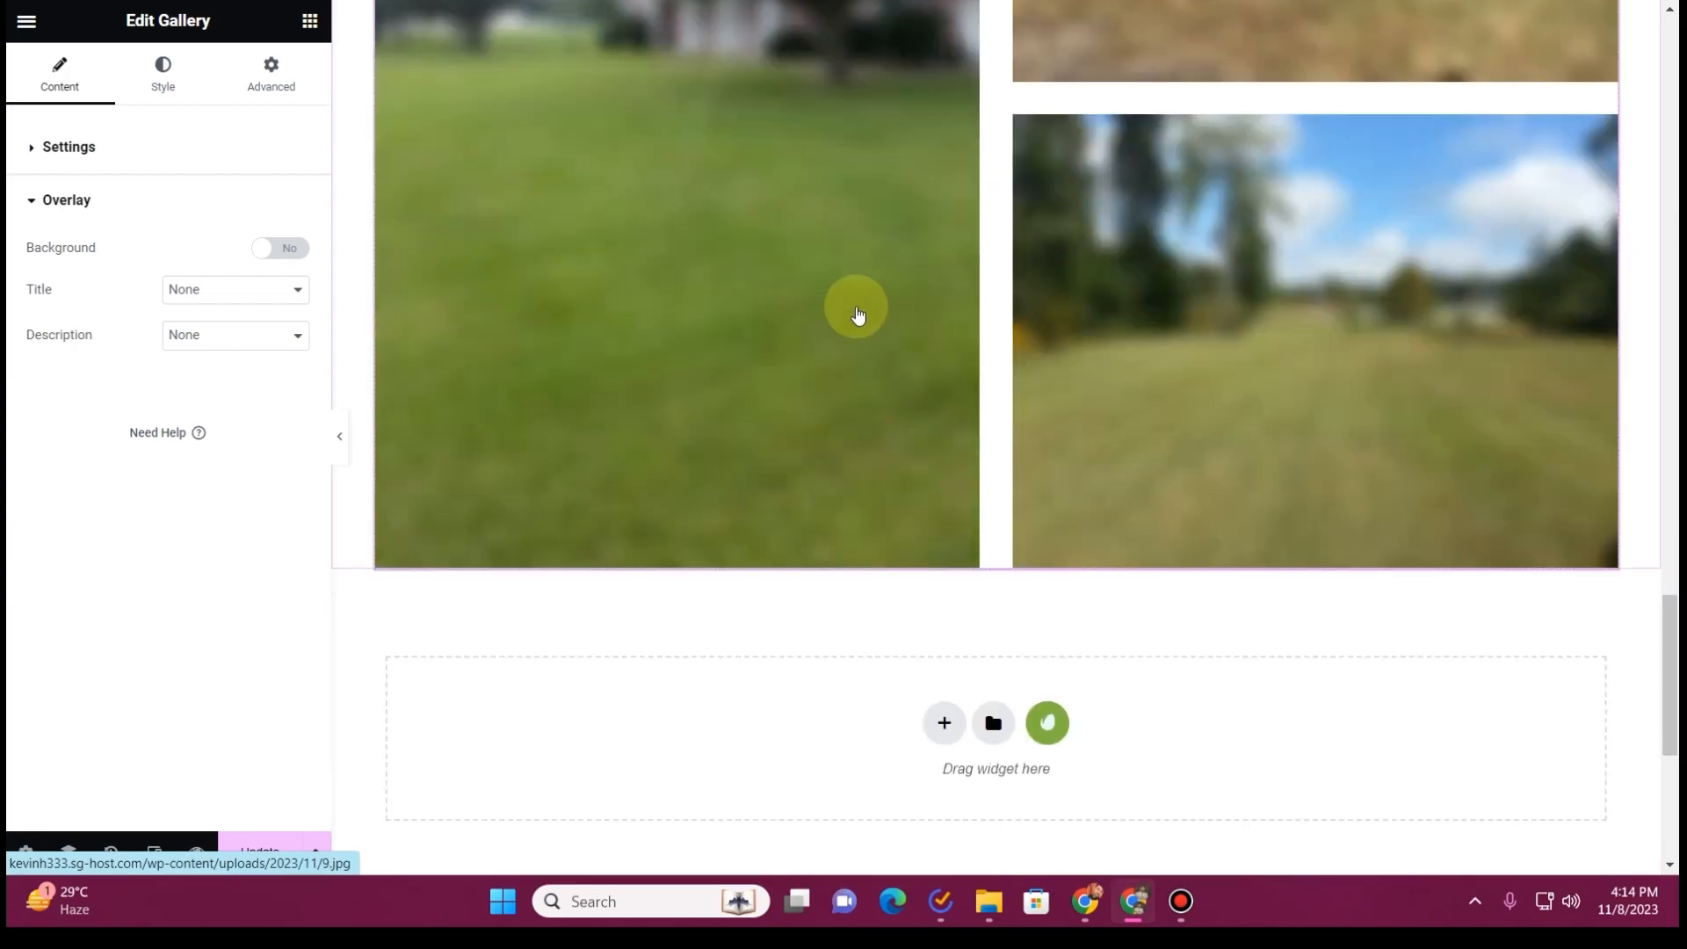
scroll(1416, 332, "up", 12)
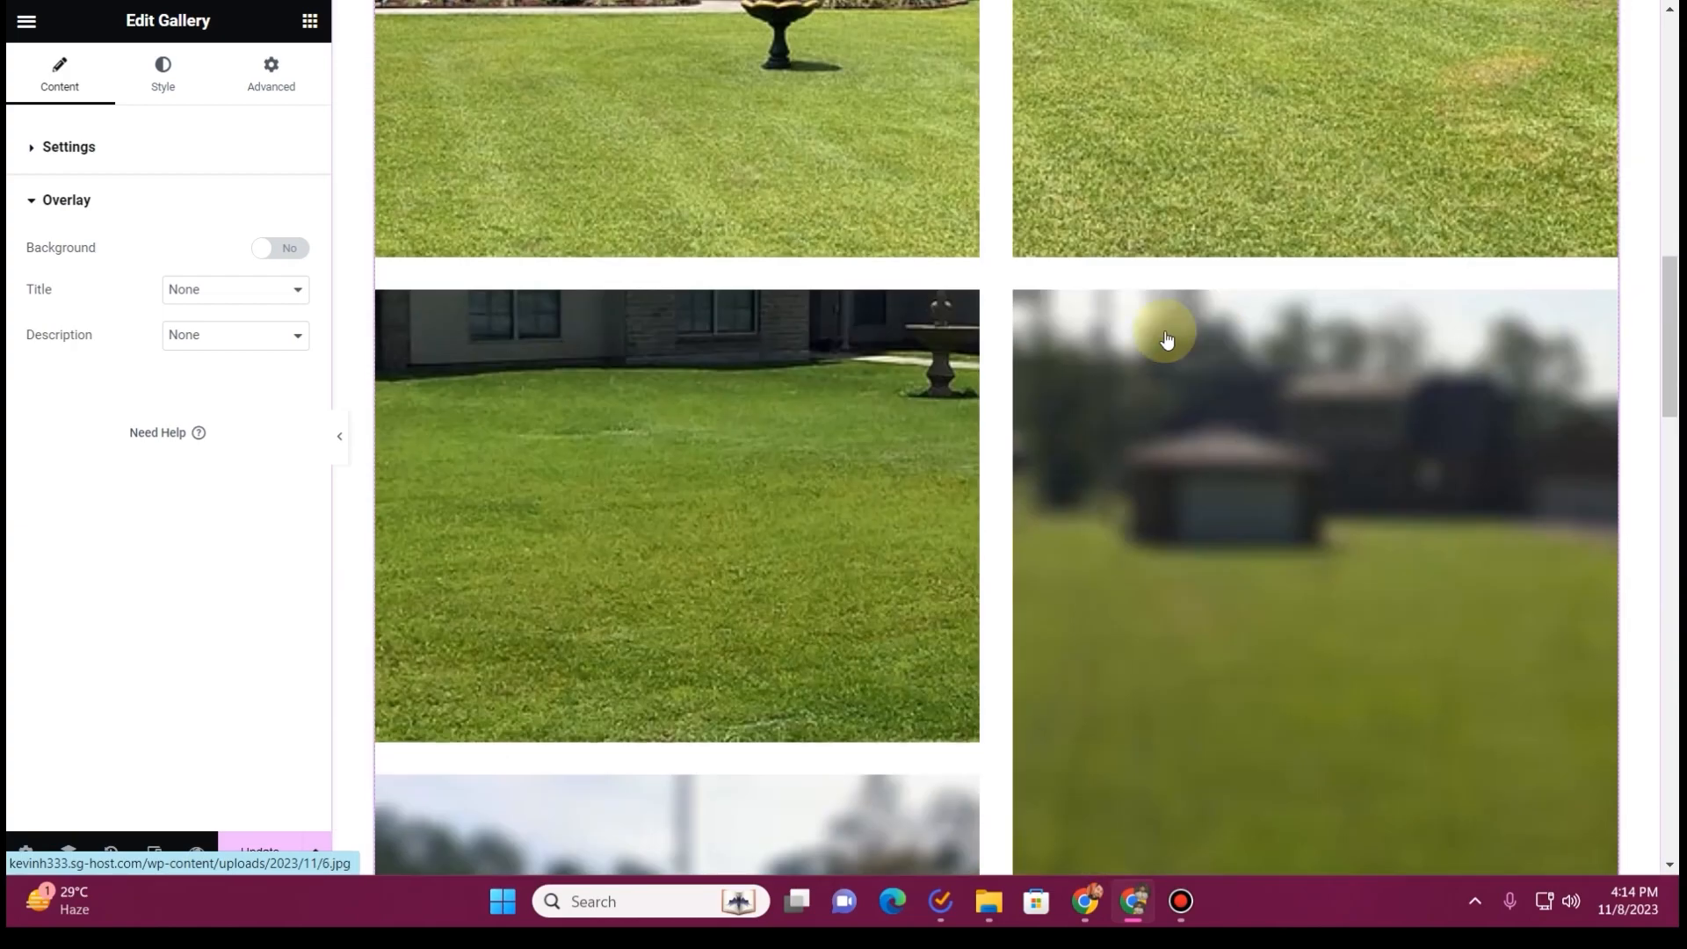
scroll(931, 295, "up", 7)
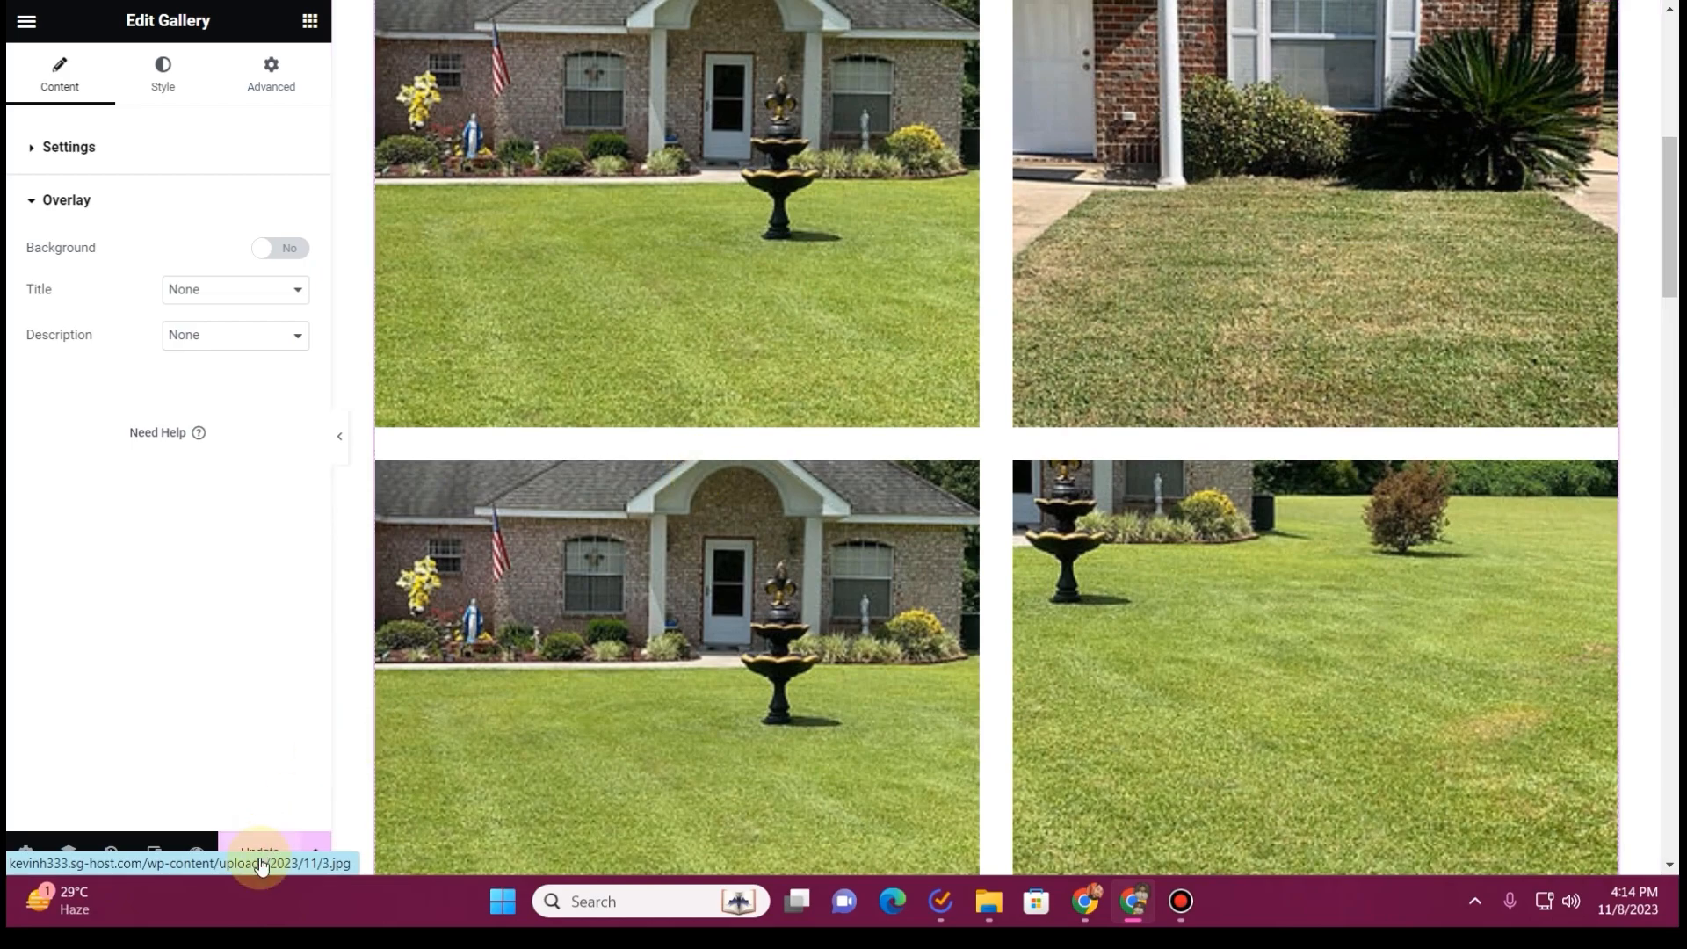
scroll(1009, 388, "down", 10)
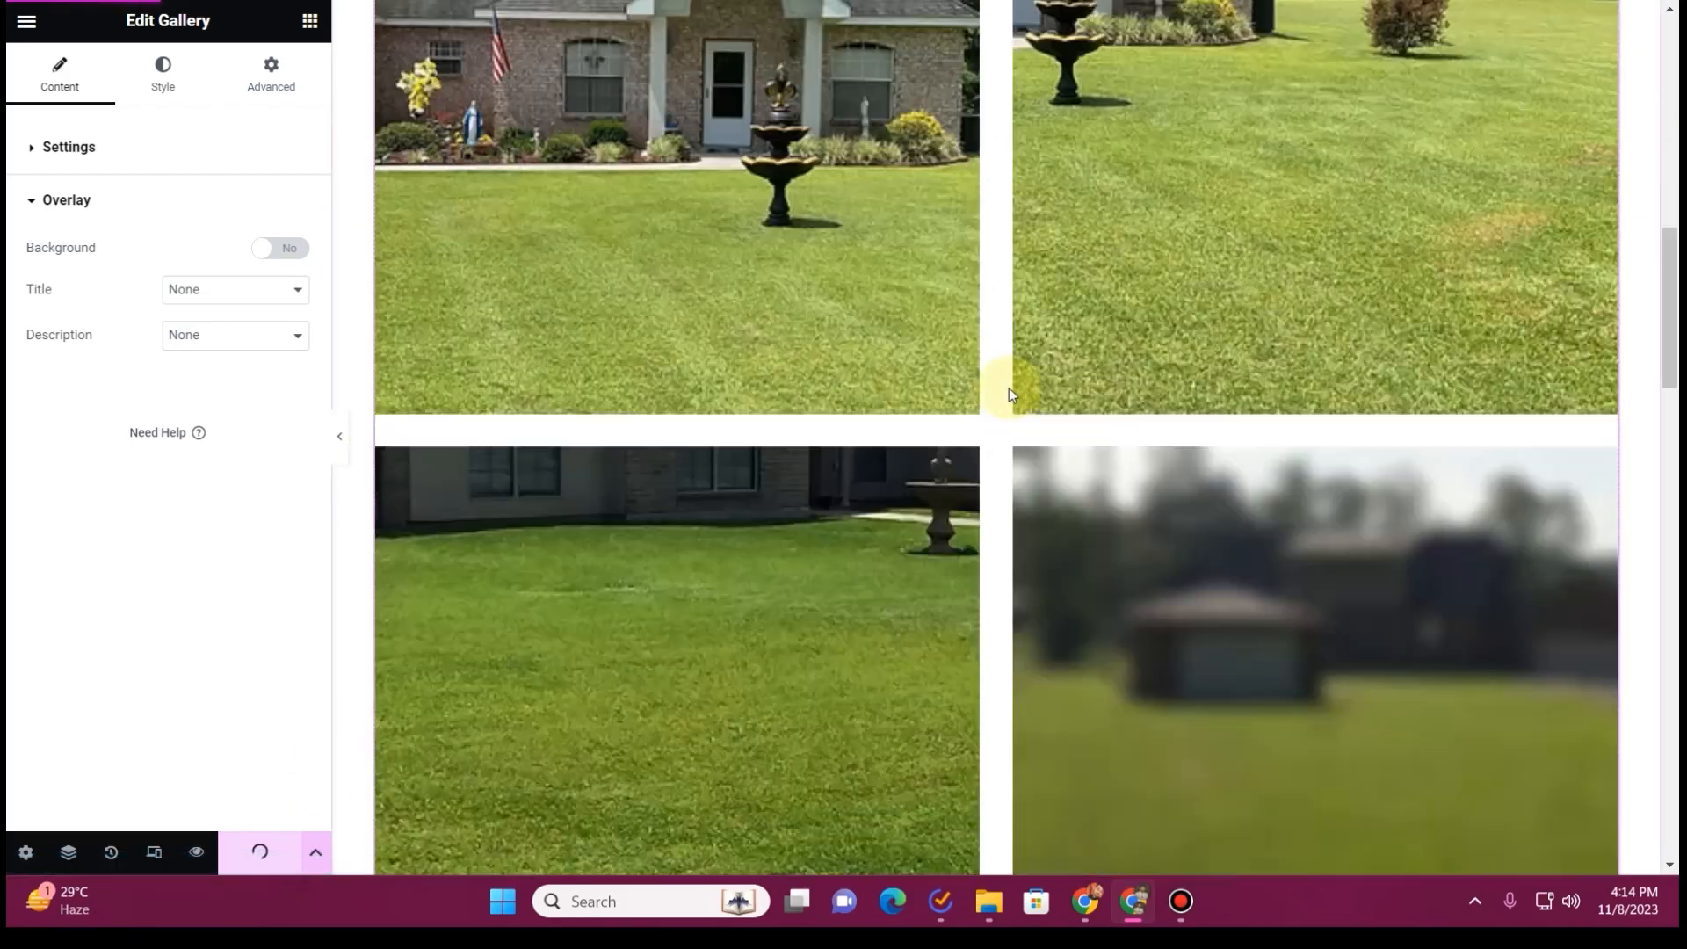
scroll(859, 407, "up", 15)
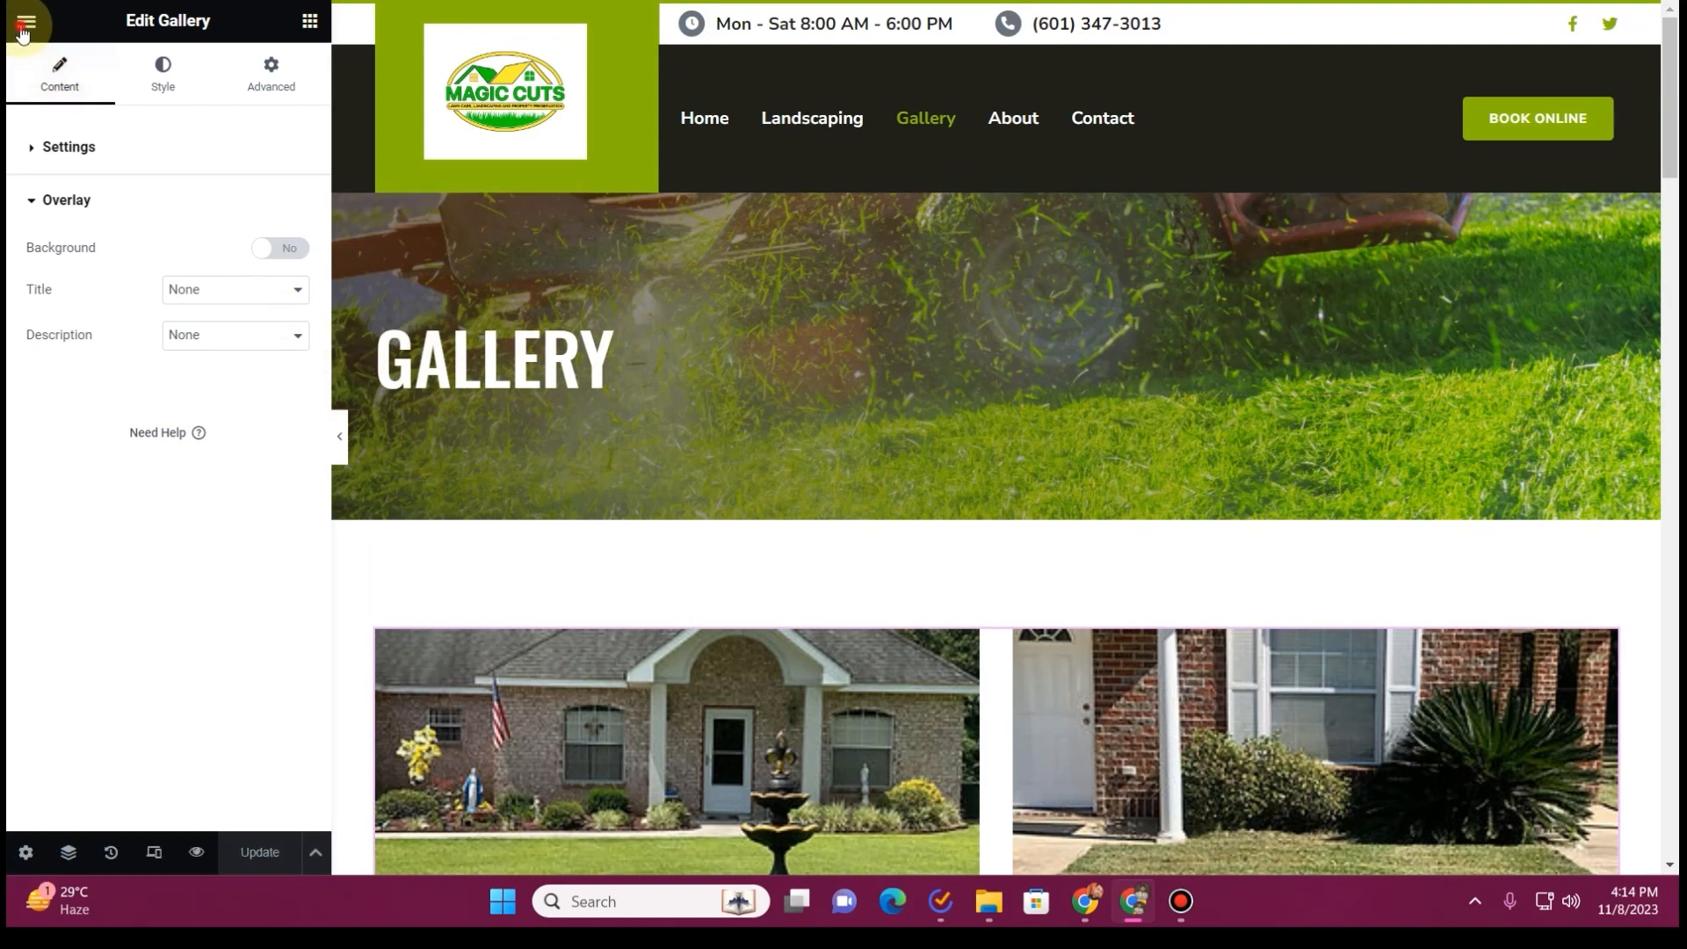
Leave the Gallery page's editor and open the About page for editing with Elementor
left_click(23, 32)
left_click(120, 488)
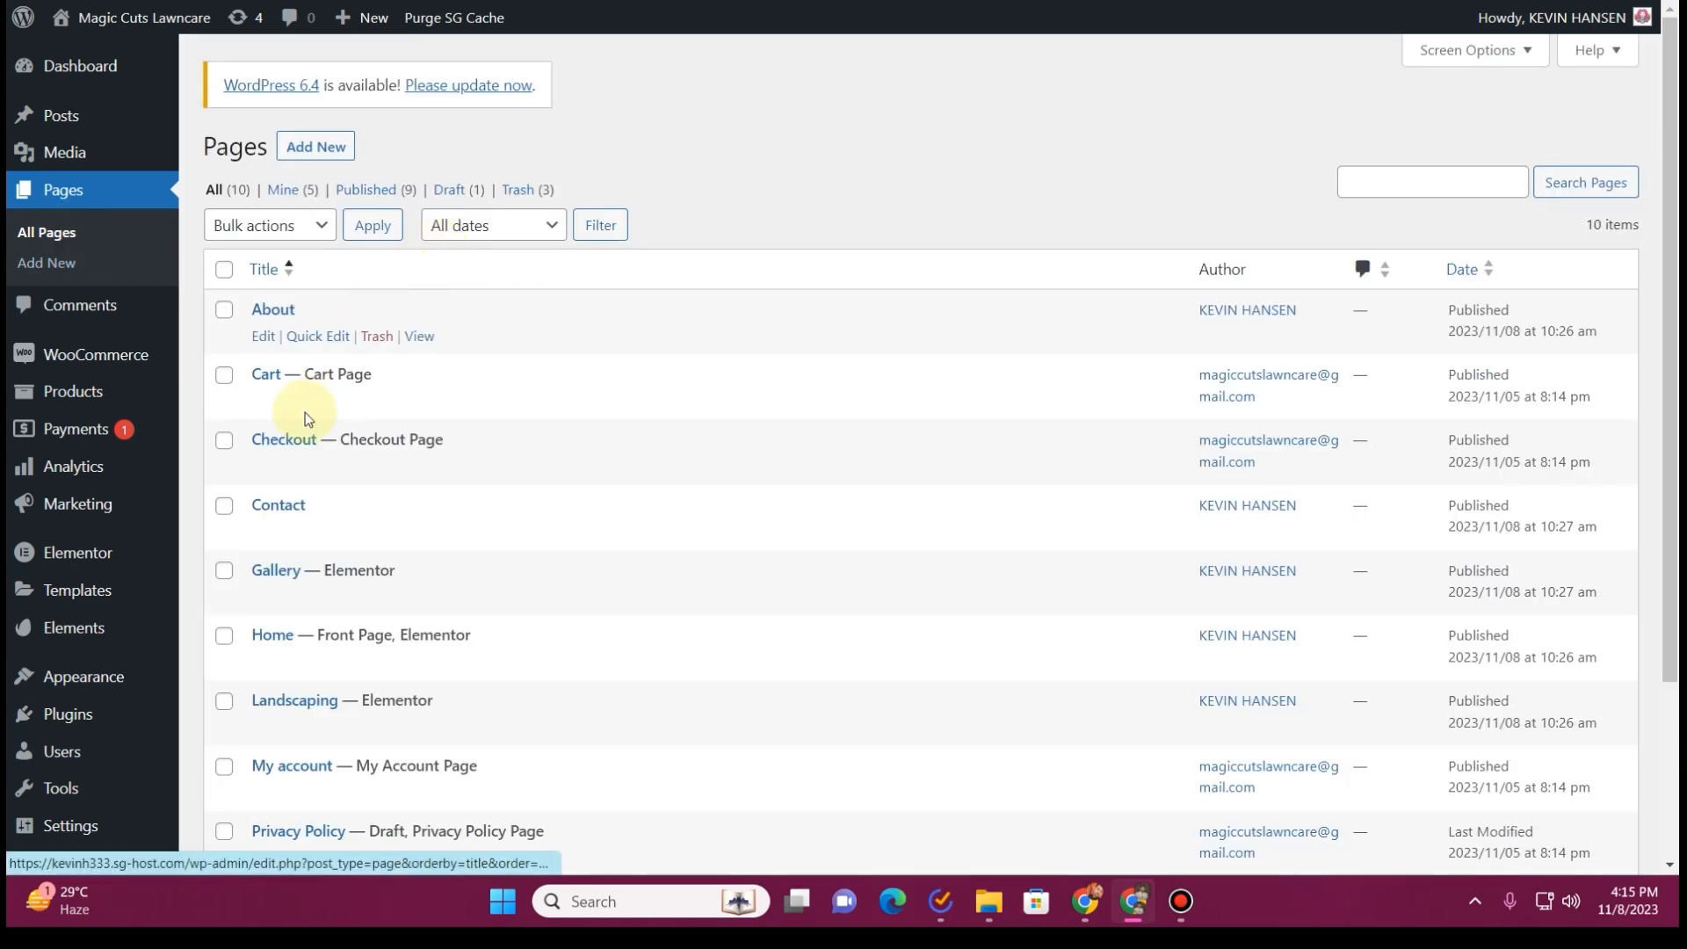
left_click(263, 337)
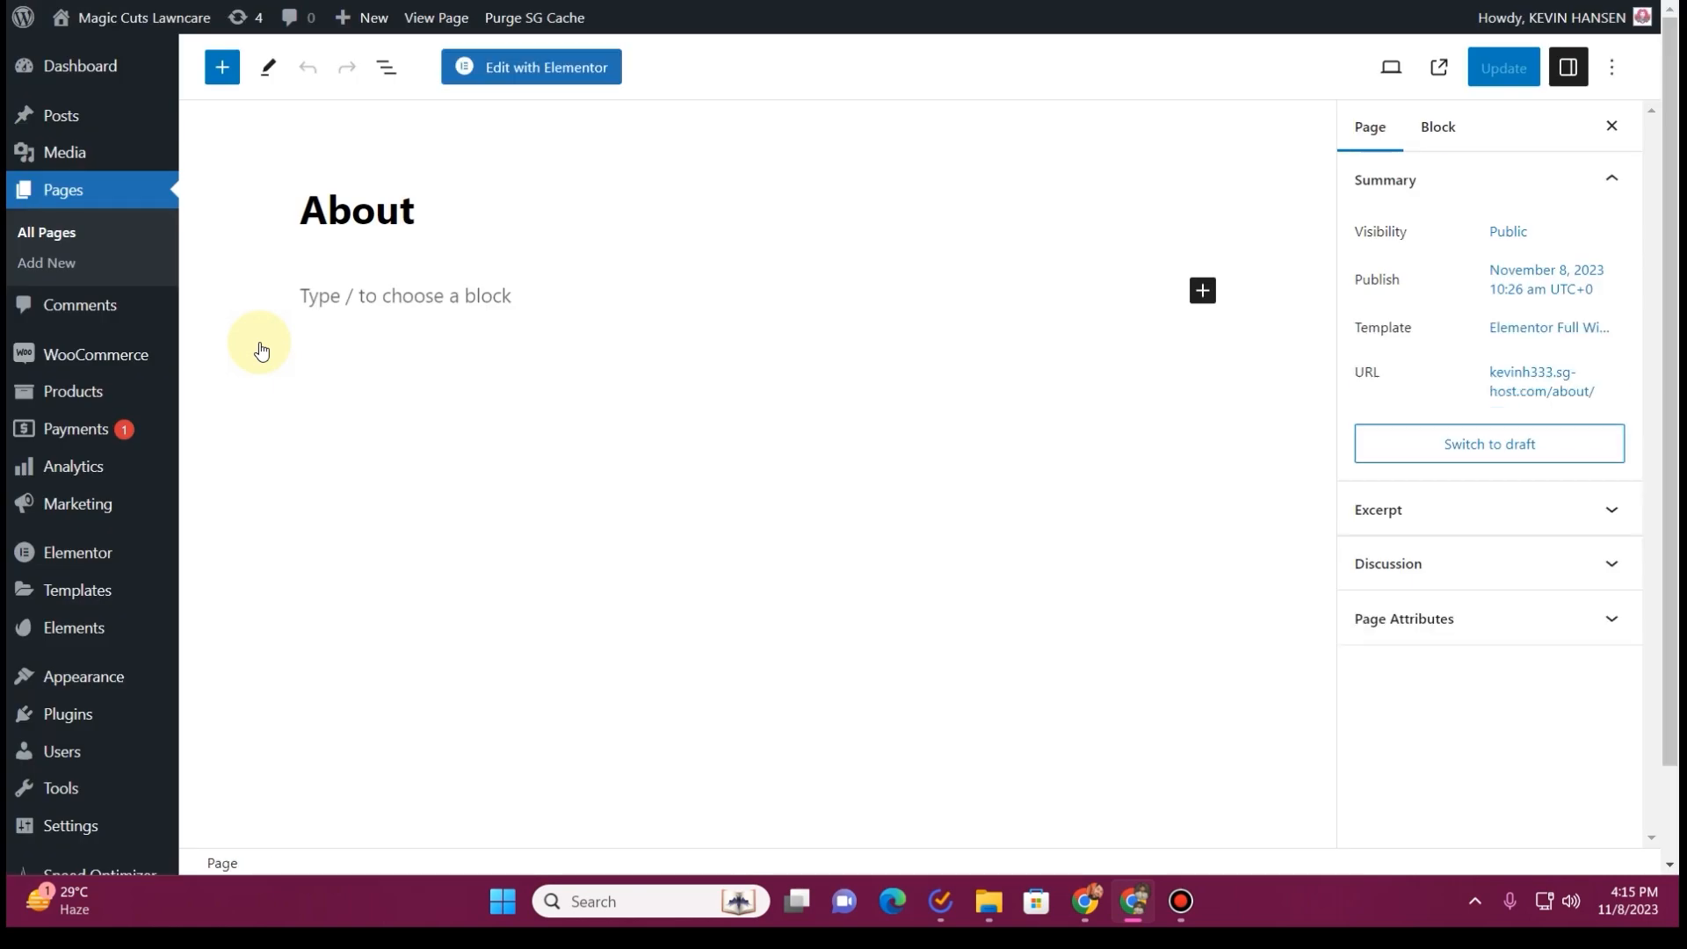
left_click(522, 81)
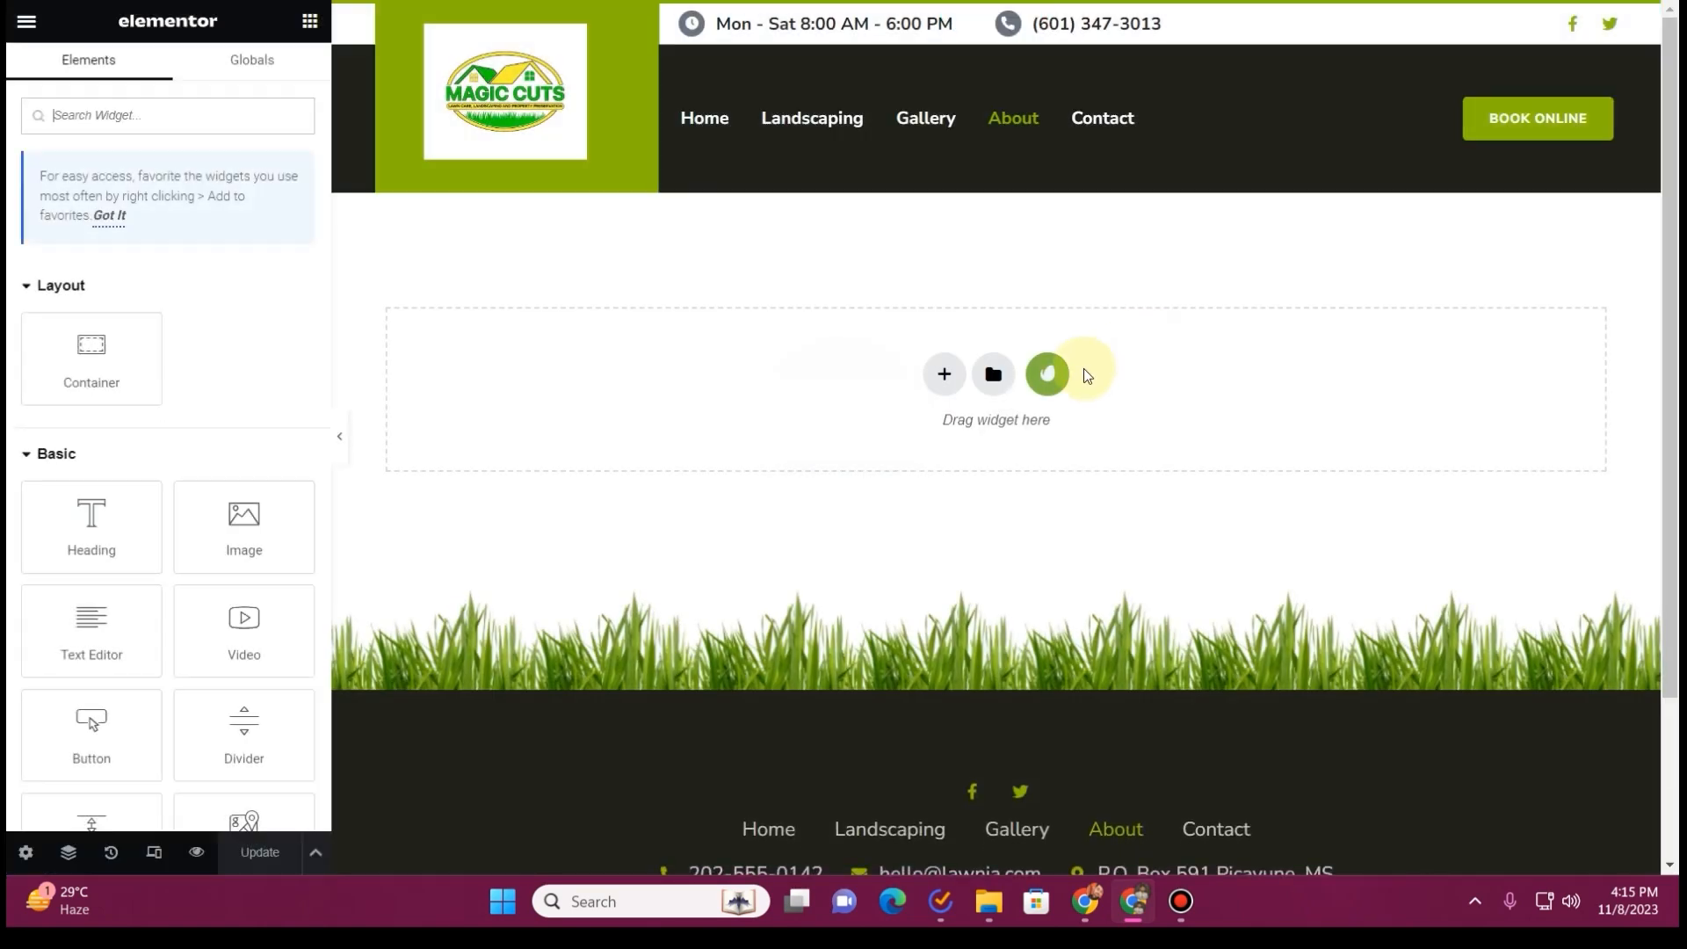
Insert the About template from the installed Lawnia kit into the empty About page
left_click(1055, 378)
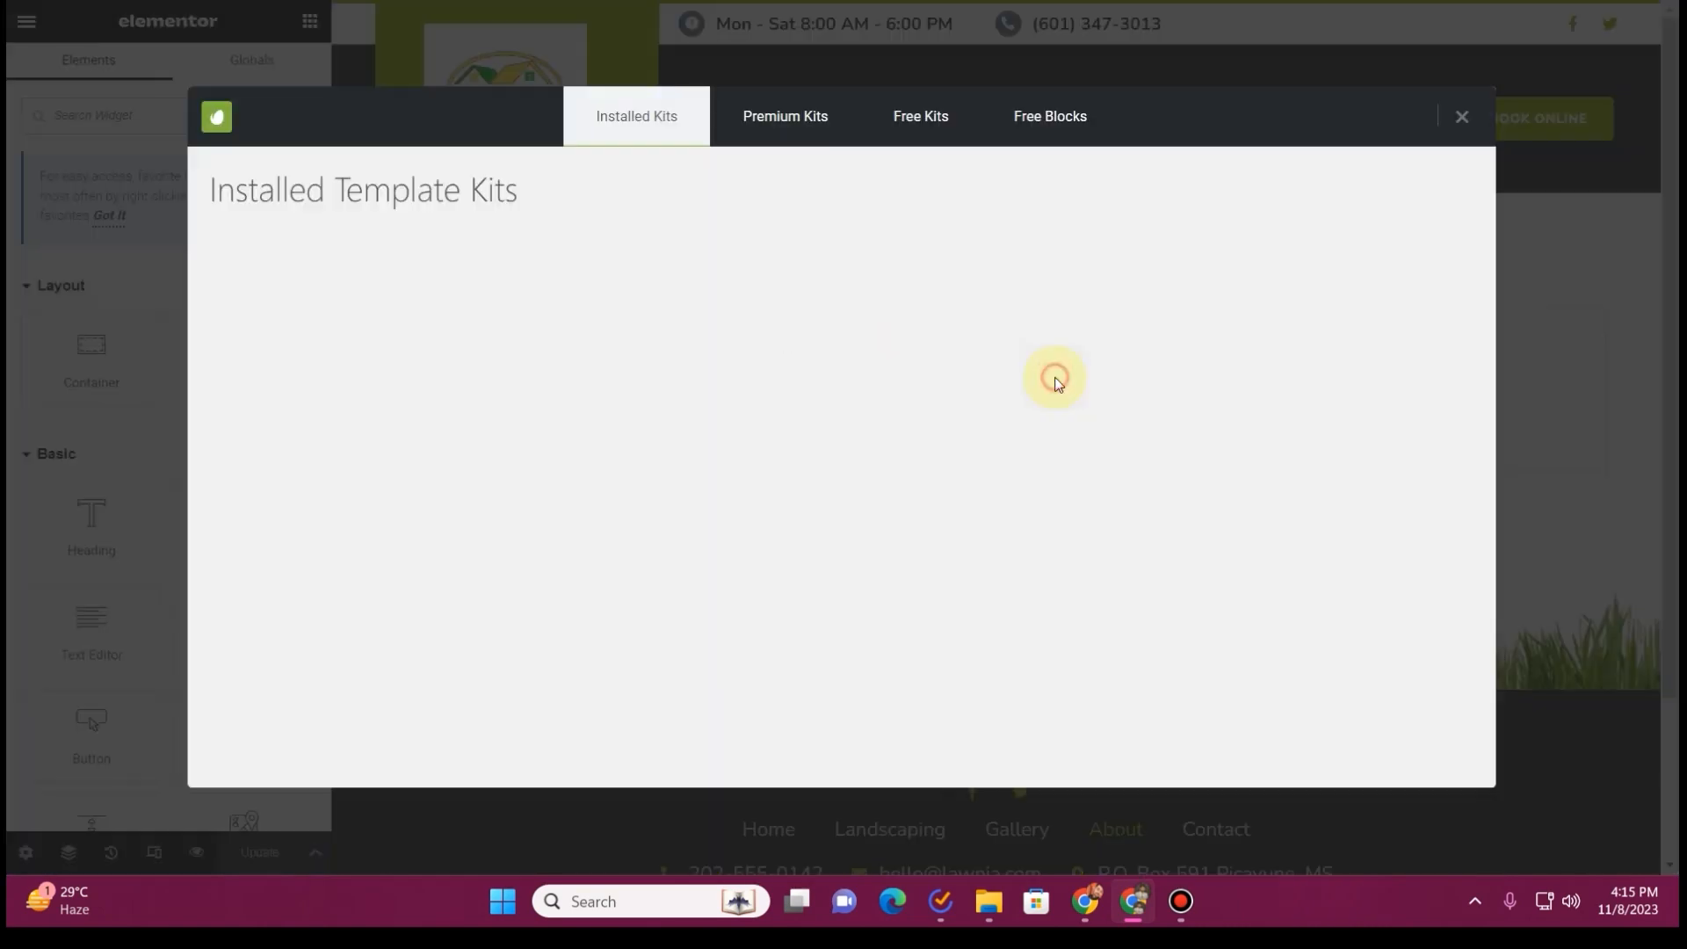
left_click(411, 408)
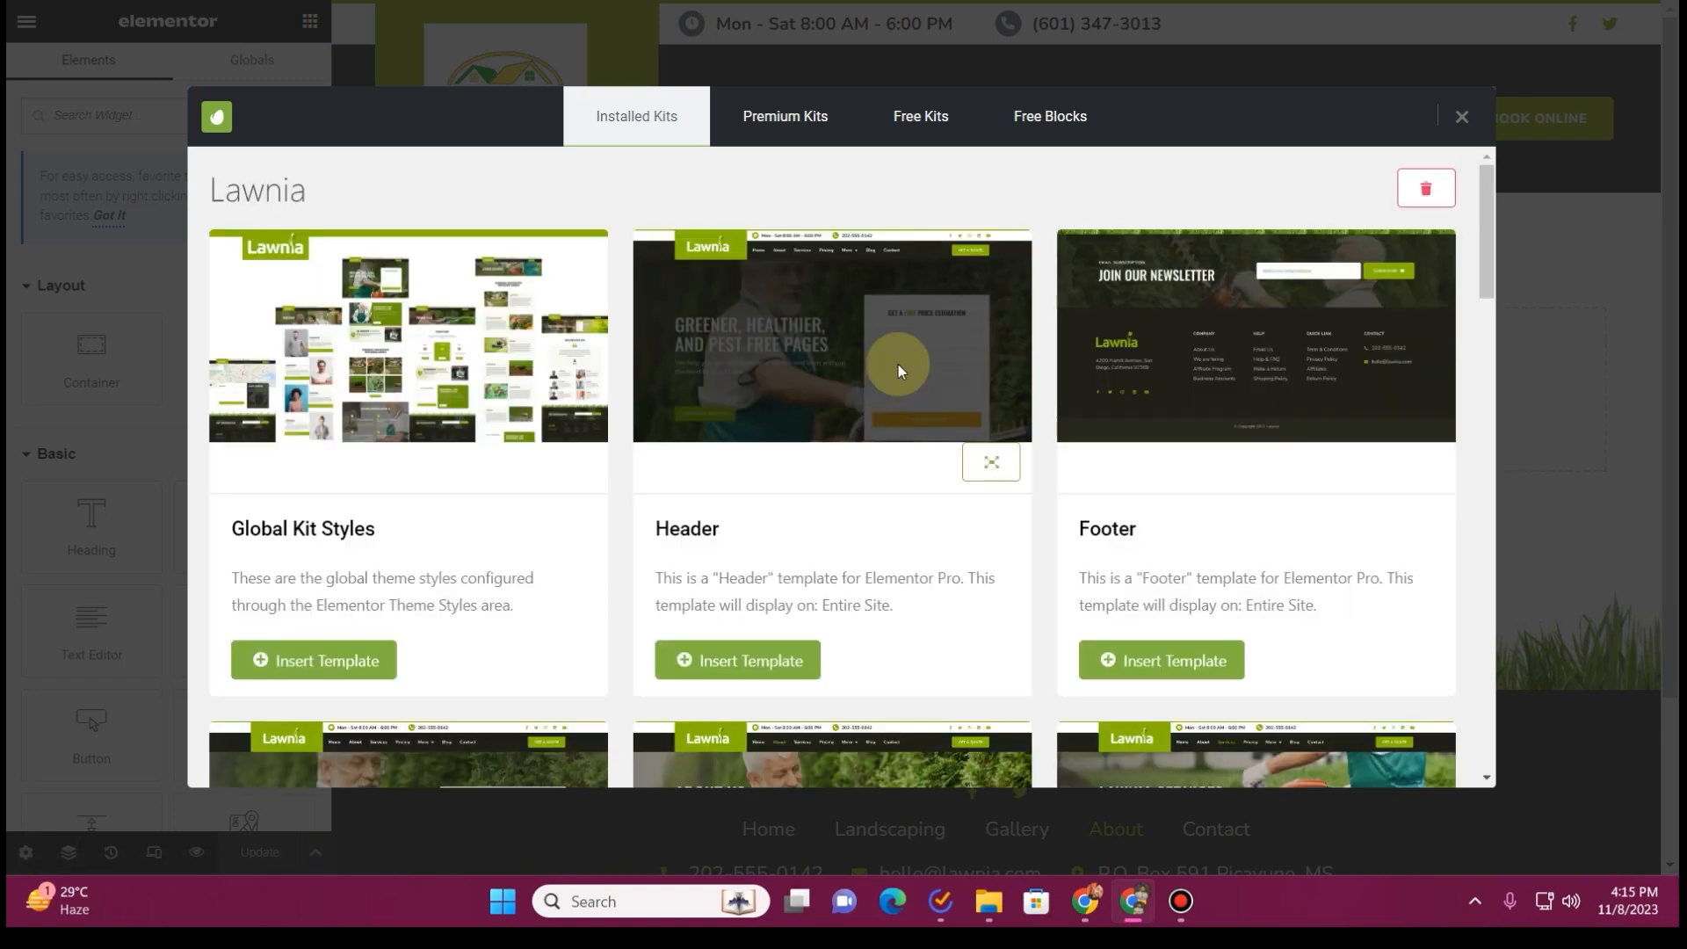
scroll(898, 369, "down", 5)
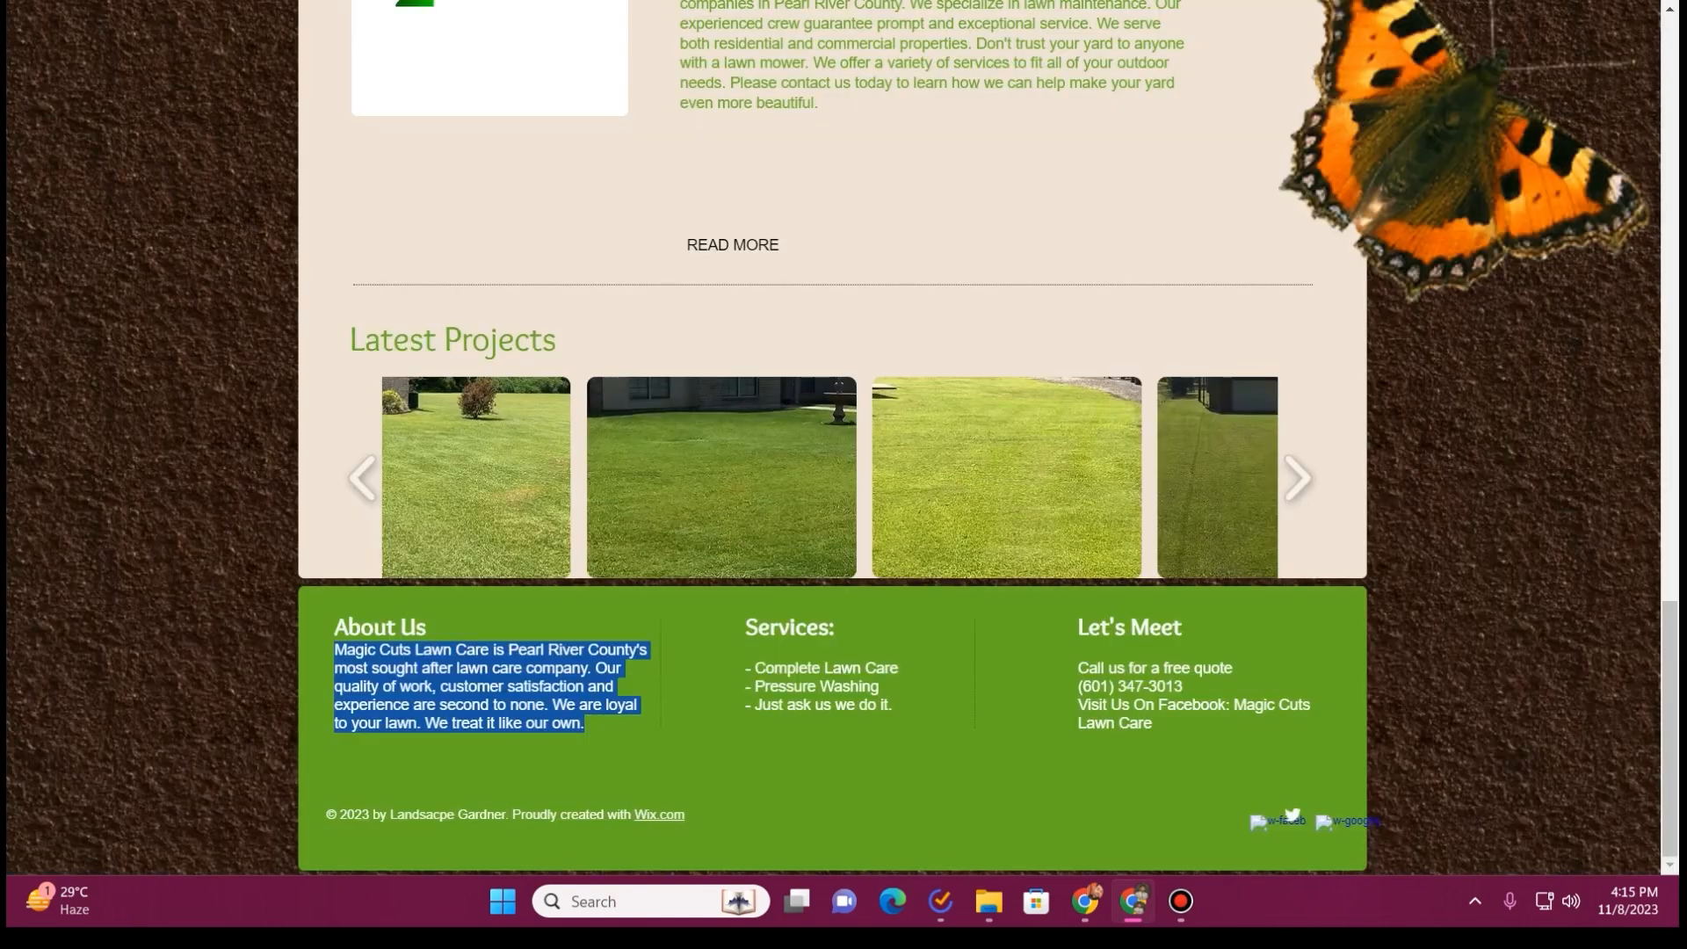
Look through the old Magic Cuts site's home page for About text and select the Quality Lawn Care paragraphs
scroll(794, 330, "up", 15)
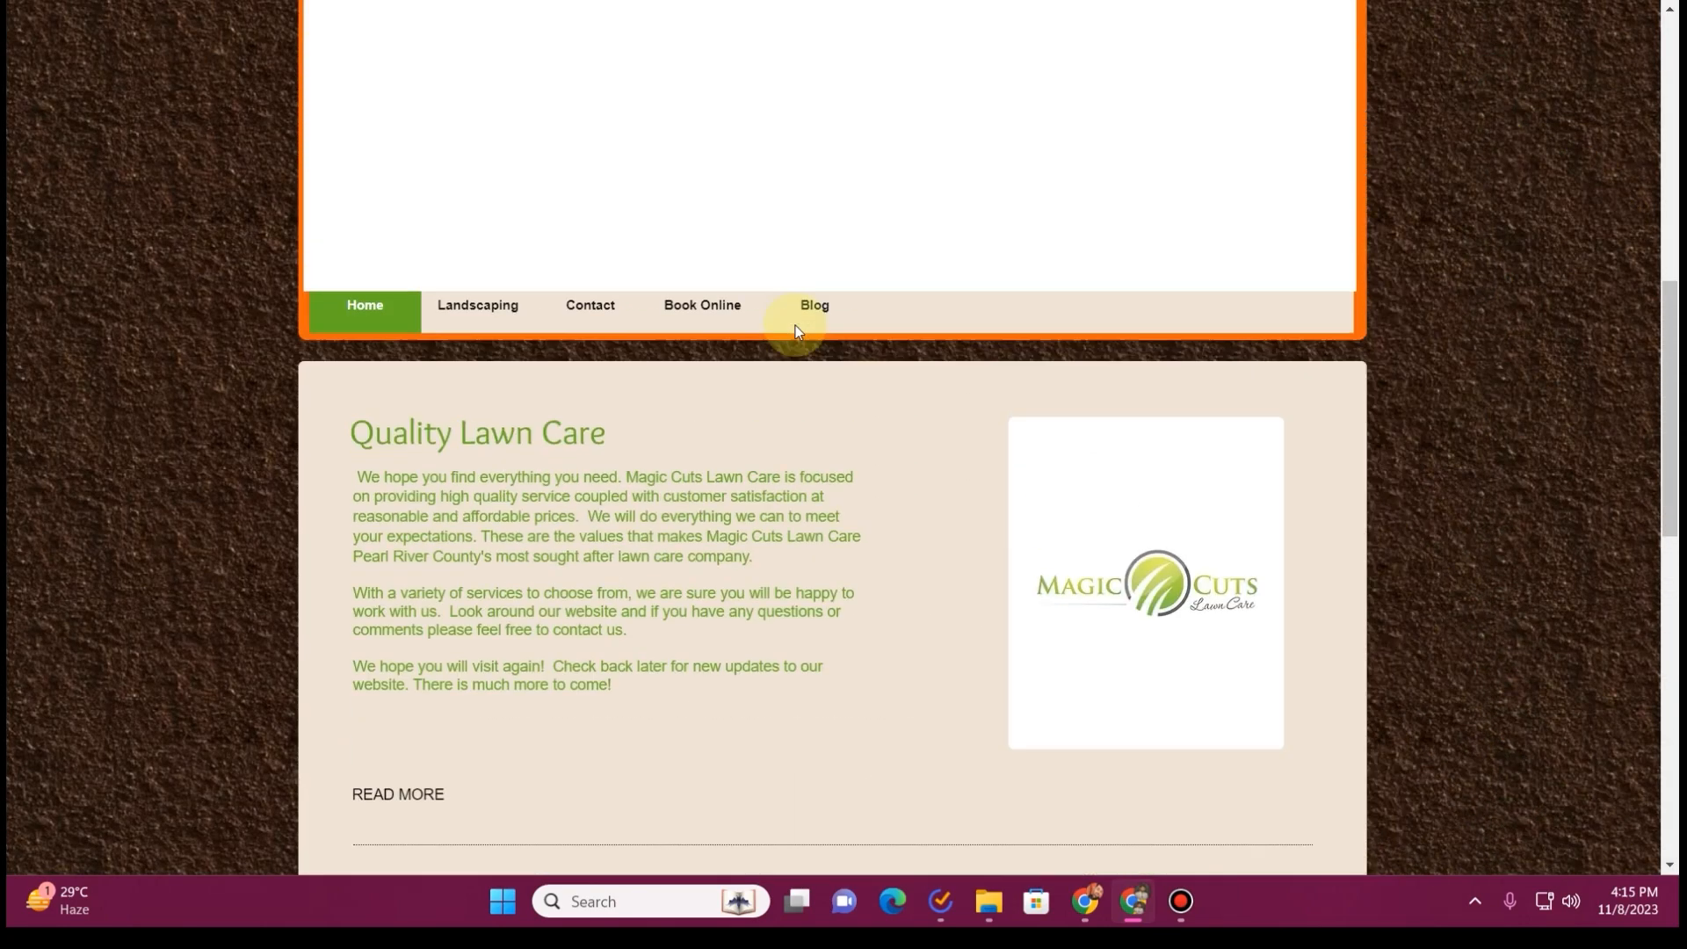
scroll(795, 337, "down", 2)
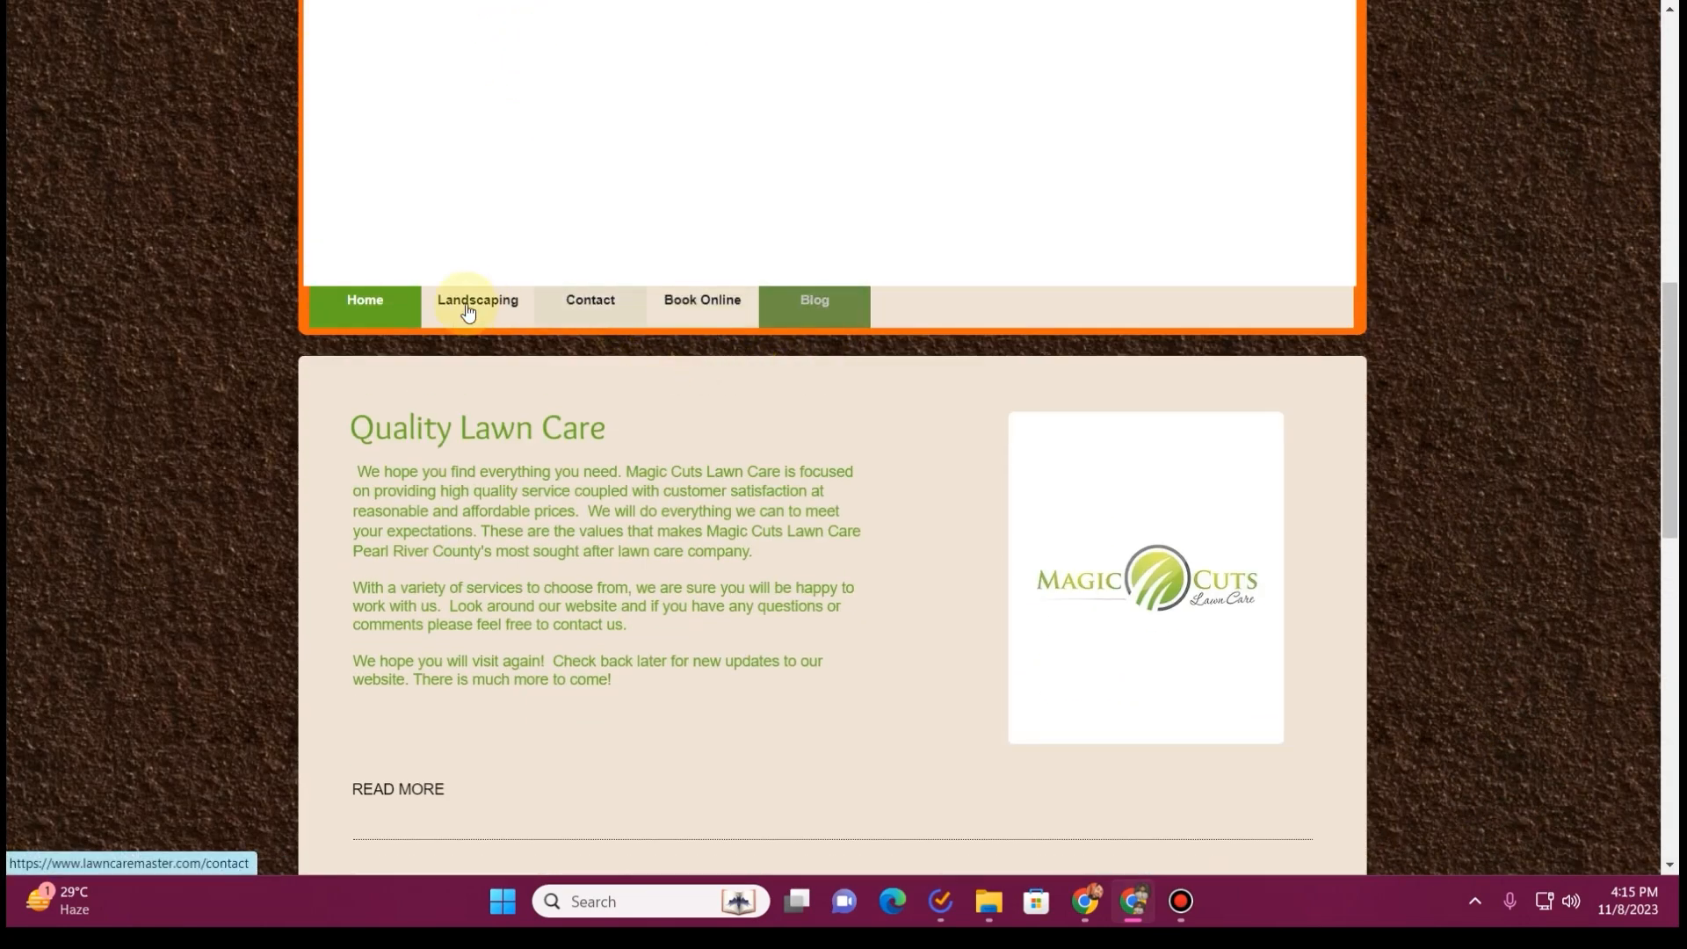
scroll(806, 366, "down", 6)
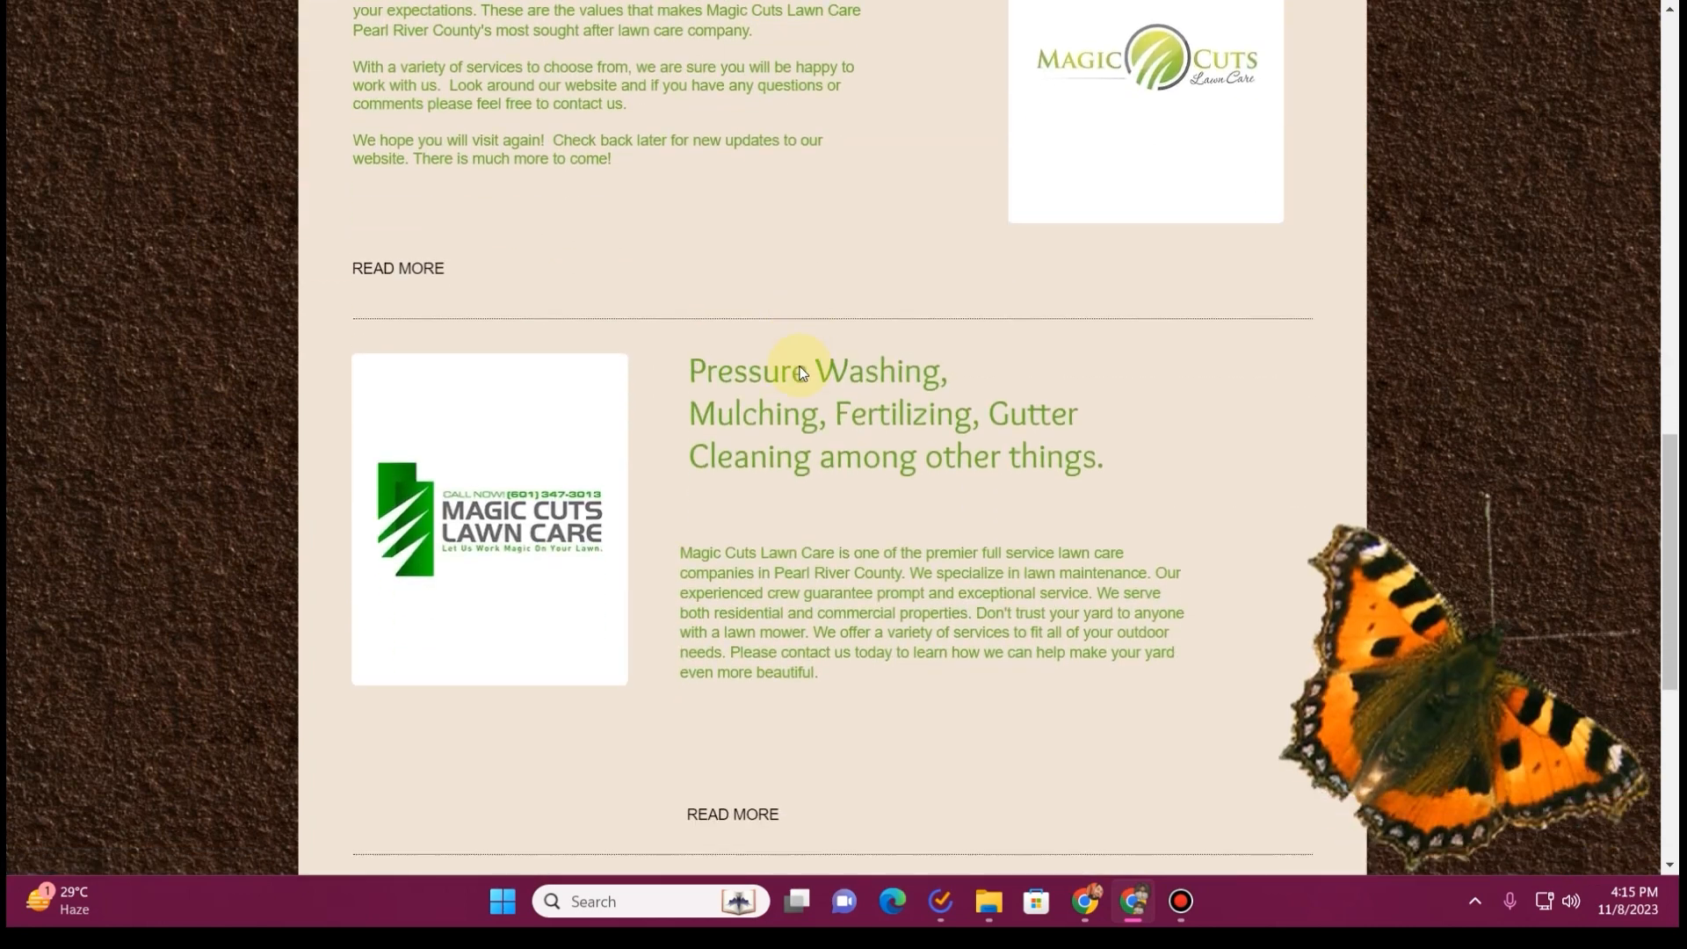
scroll(795, 366, "up", 2)
left_click_drag(471, 233, 596, 373)
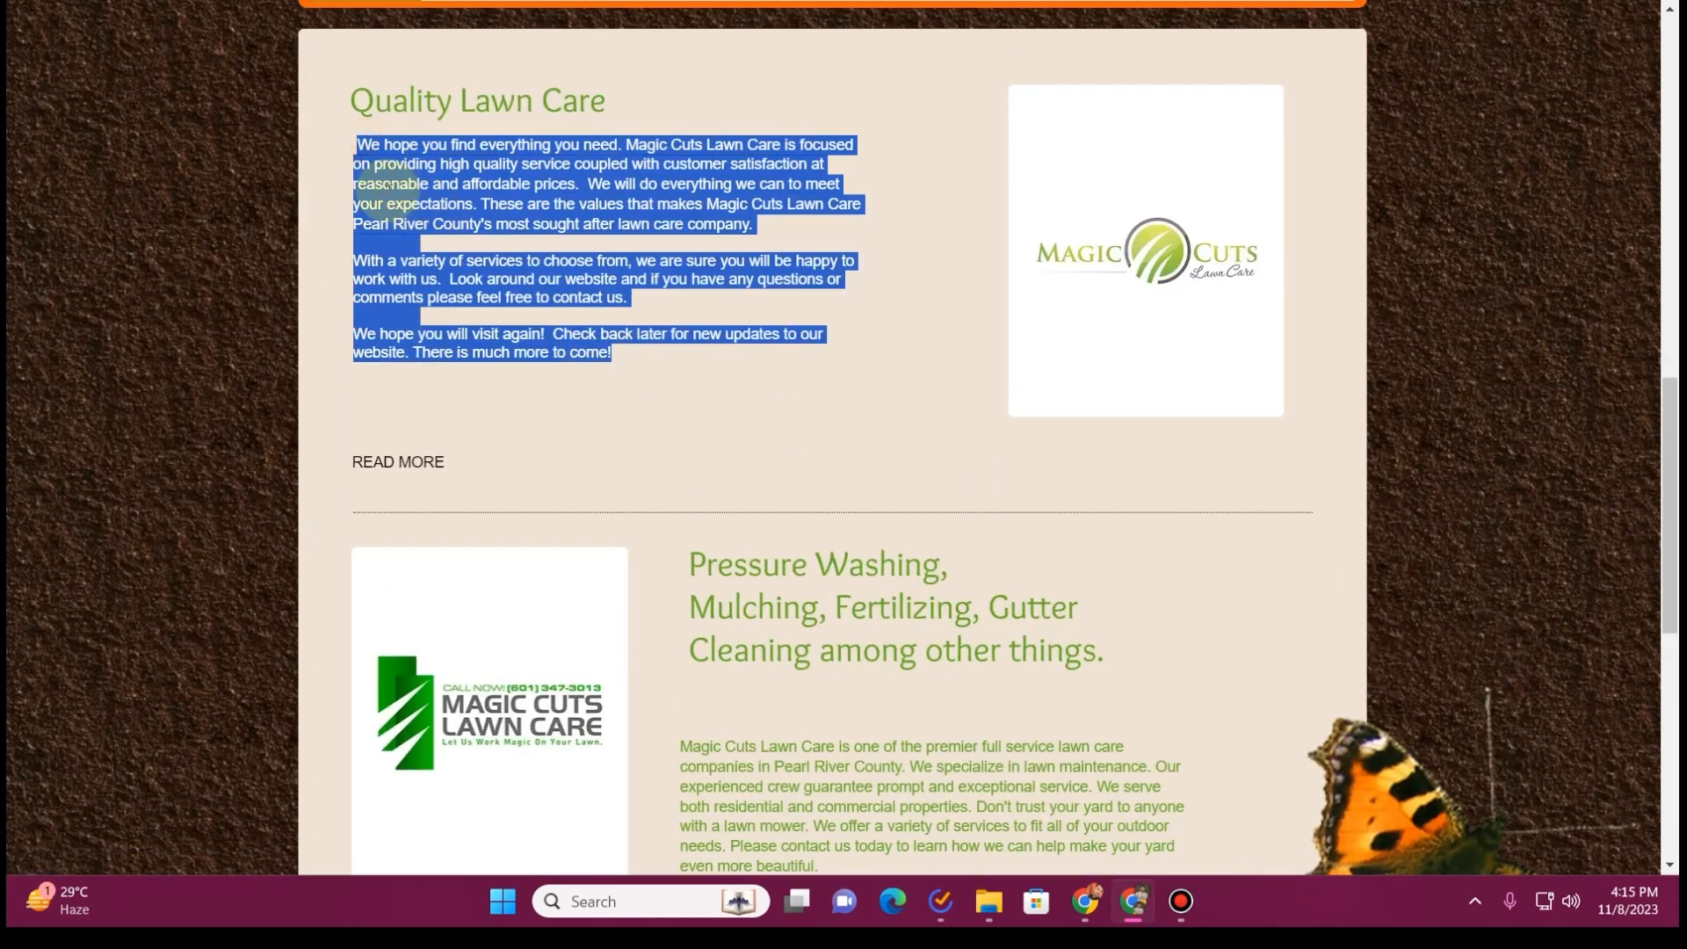
left_click(353, 152)
left_click_drag(352, 154, 719, 362)
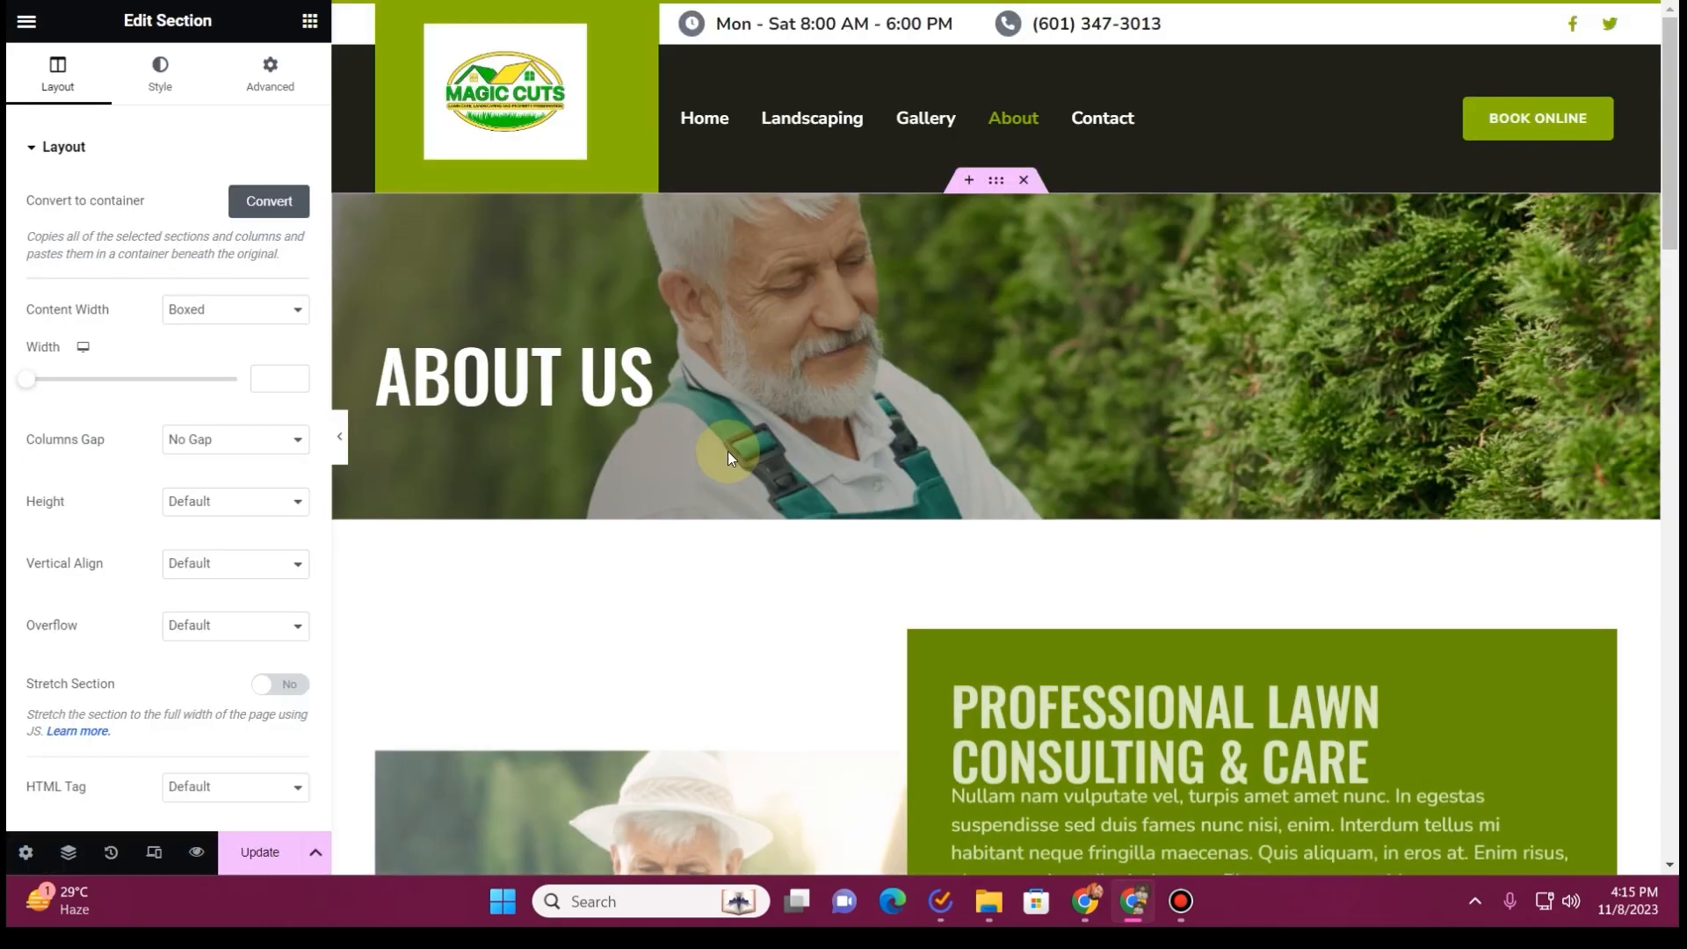
Replace the green About Us section's heading with "Quality Lawn Care", copied from the old site
scroll(728, 451, "down", 7)
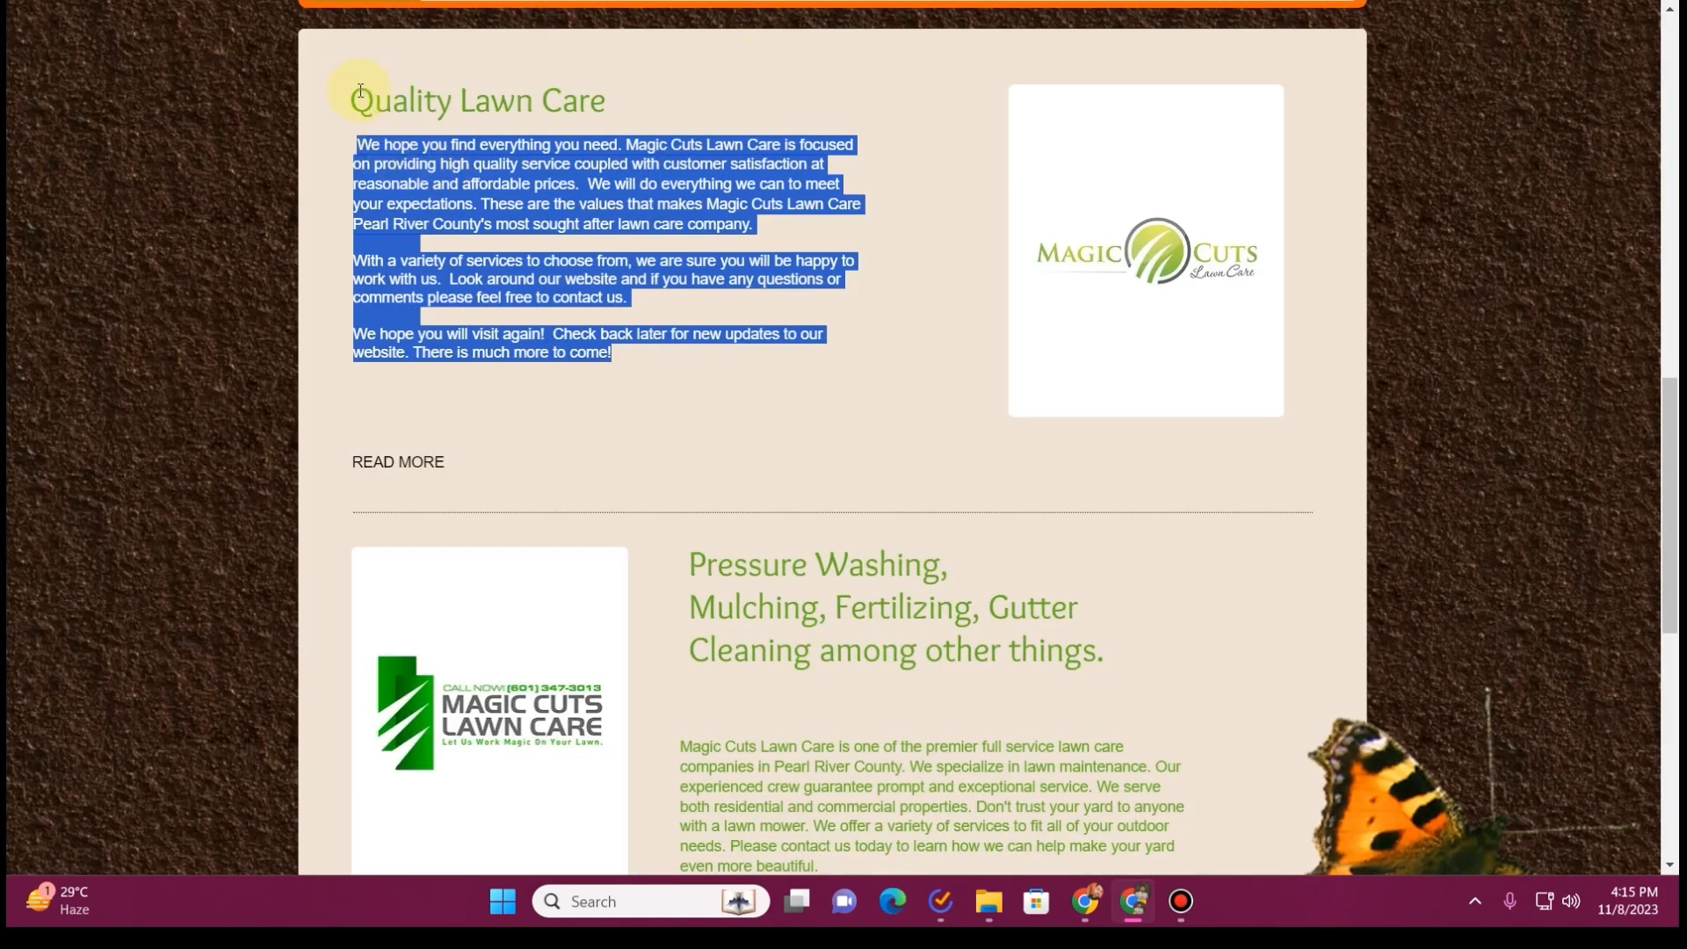
left_click_drag(360, 91, 656, 98)
key("ctrl+c")
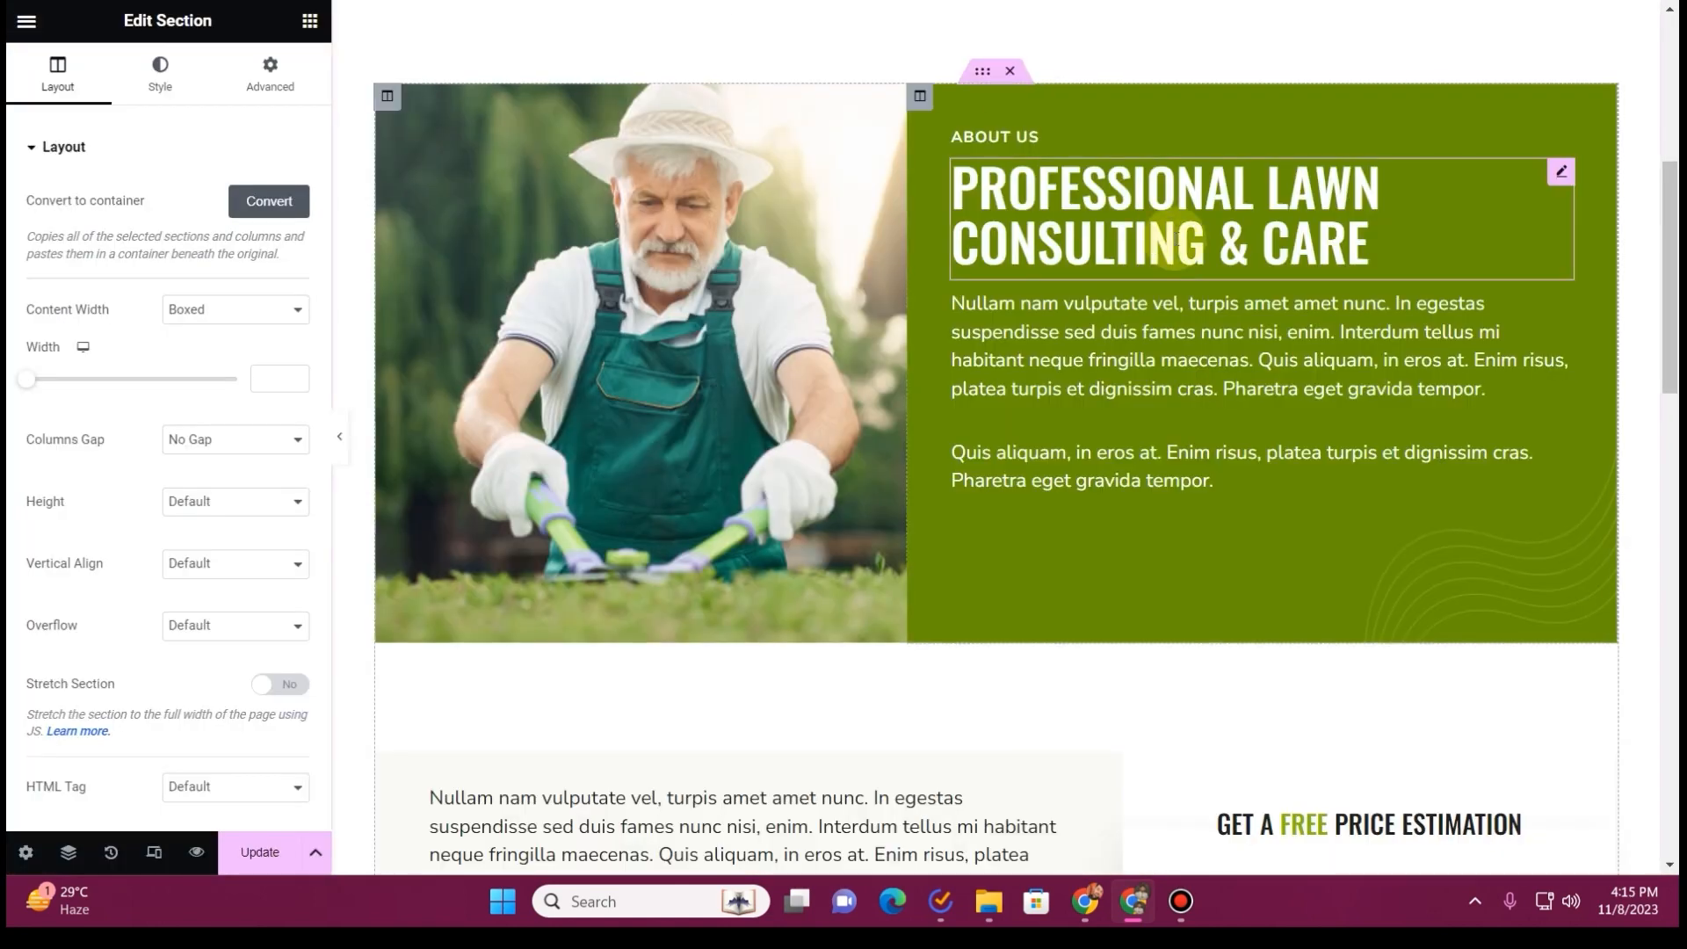
left_click(1182, 242)
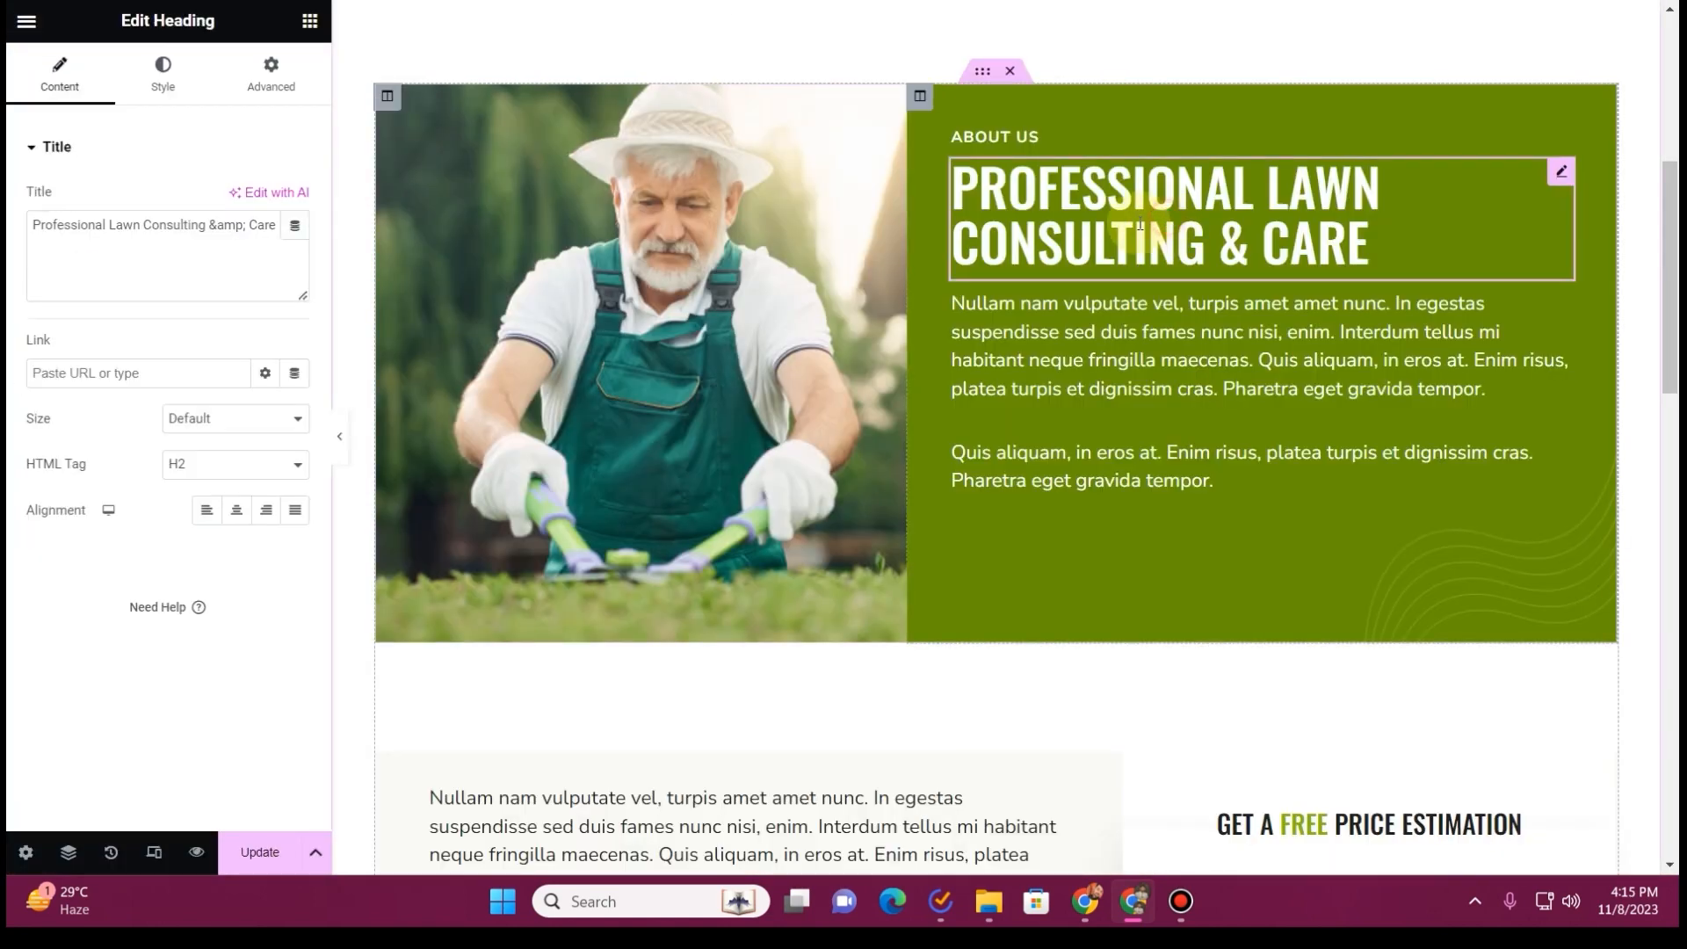
left_click(140, 222)
key("ctrl+a")
key("ctrl+v")
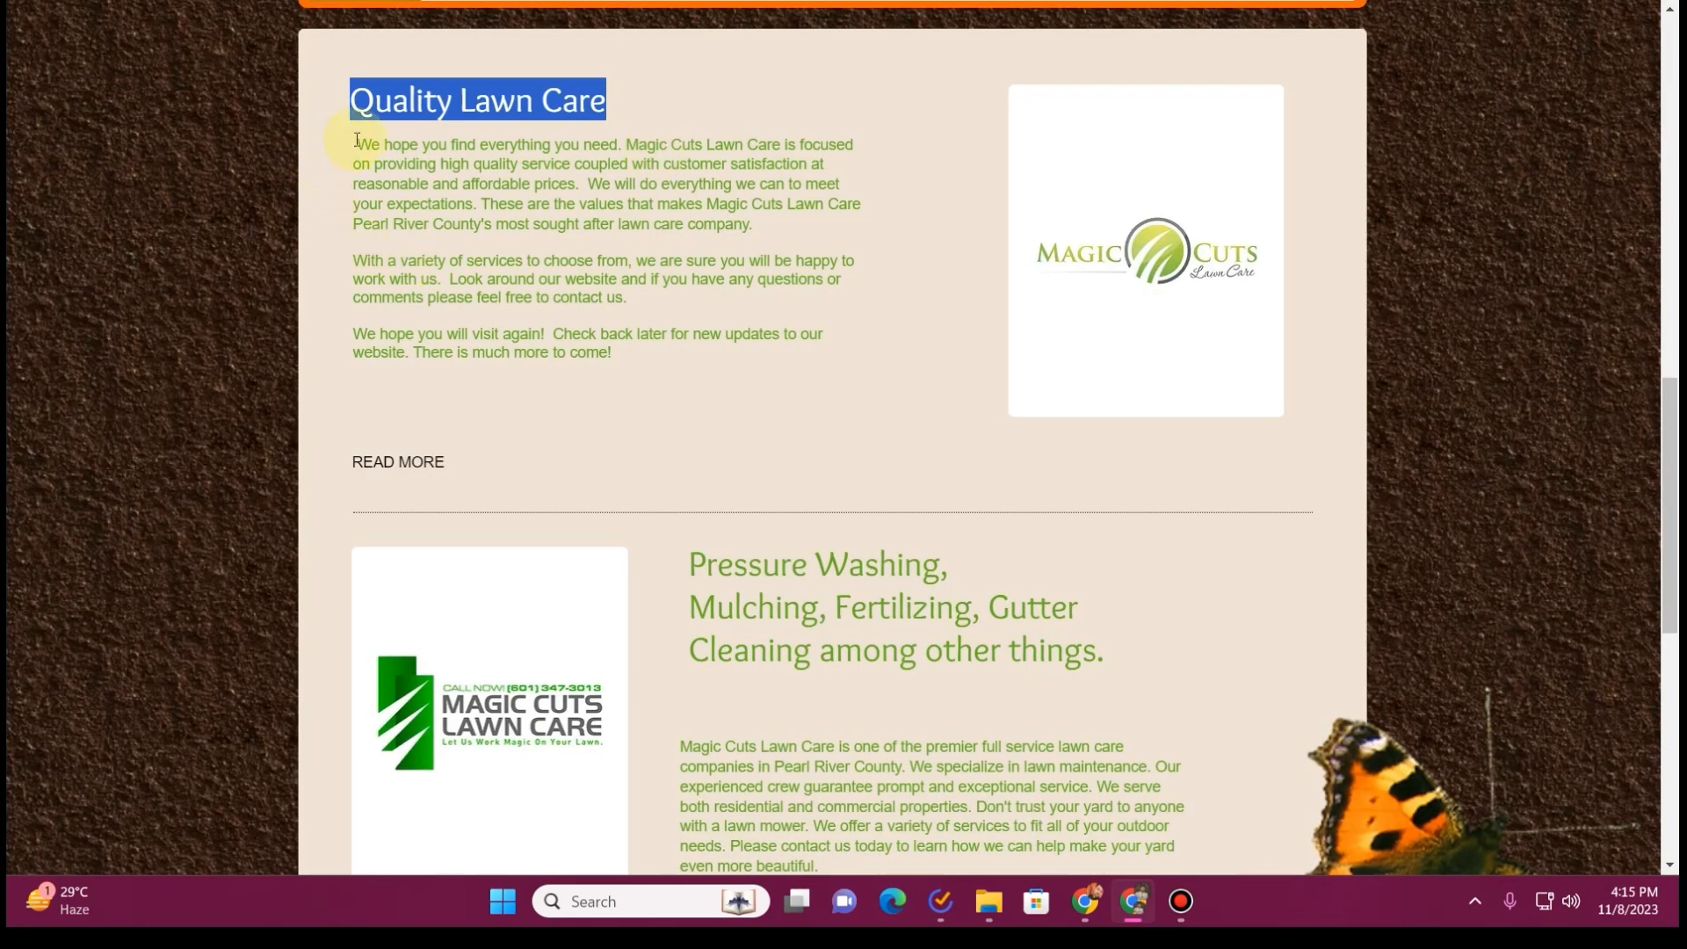
Replace the placeholder text under the Quality Lawn Care heading with the matching paragraphs copied from the old site
left_click_drag(356, 141, 703, 380)
key("ctrl+c")
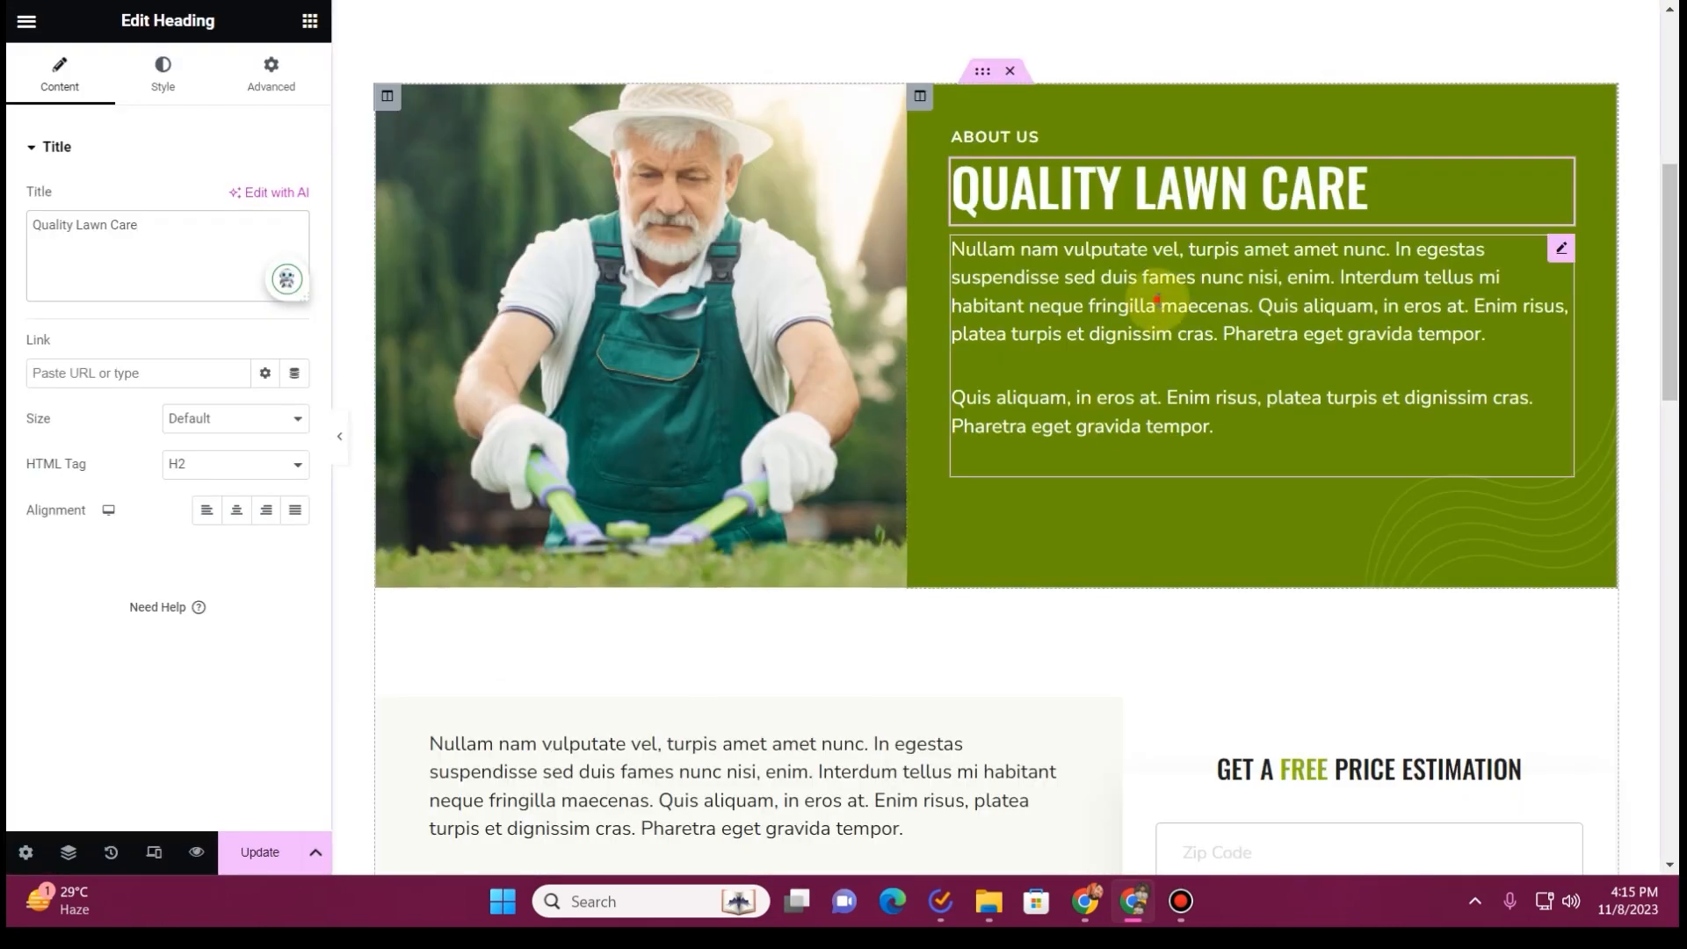
left_click(1134, 283)
left_click(159, 425)
key("ctrl+a")
key("ctrl+v")
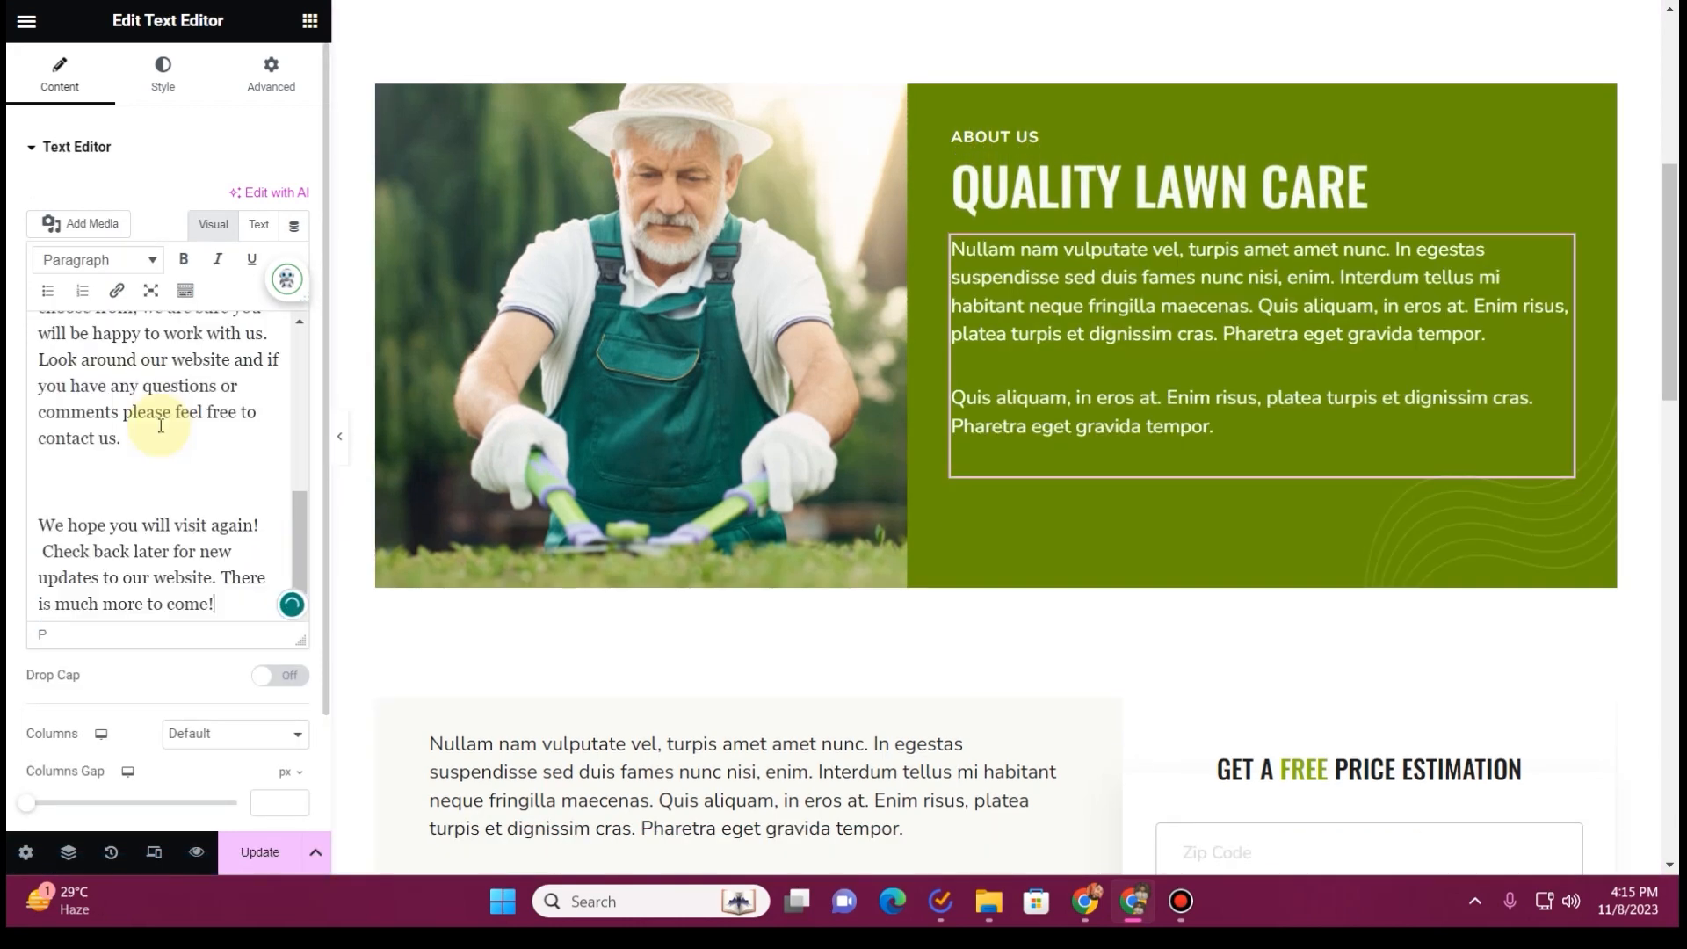
Remove the extra blank lines between the paragraphs of the Quality Lawn Care text
left_click(115, 492)
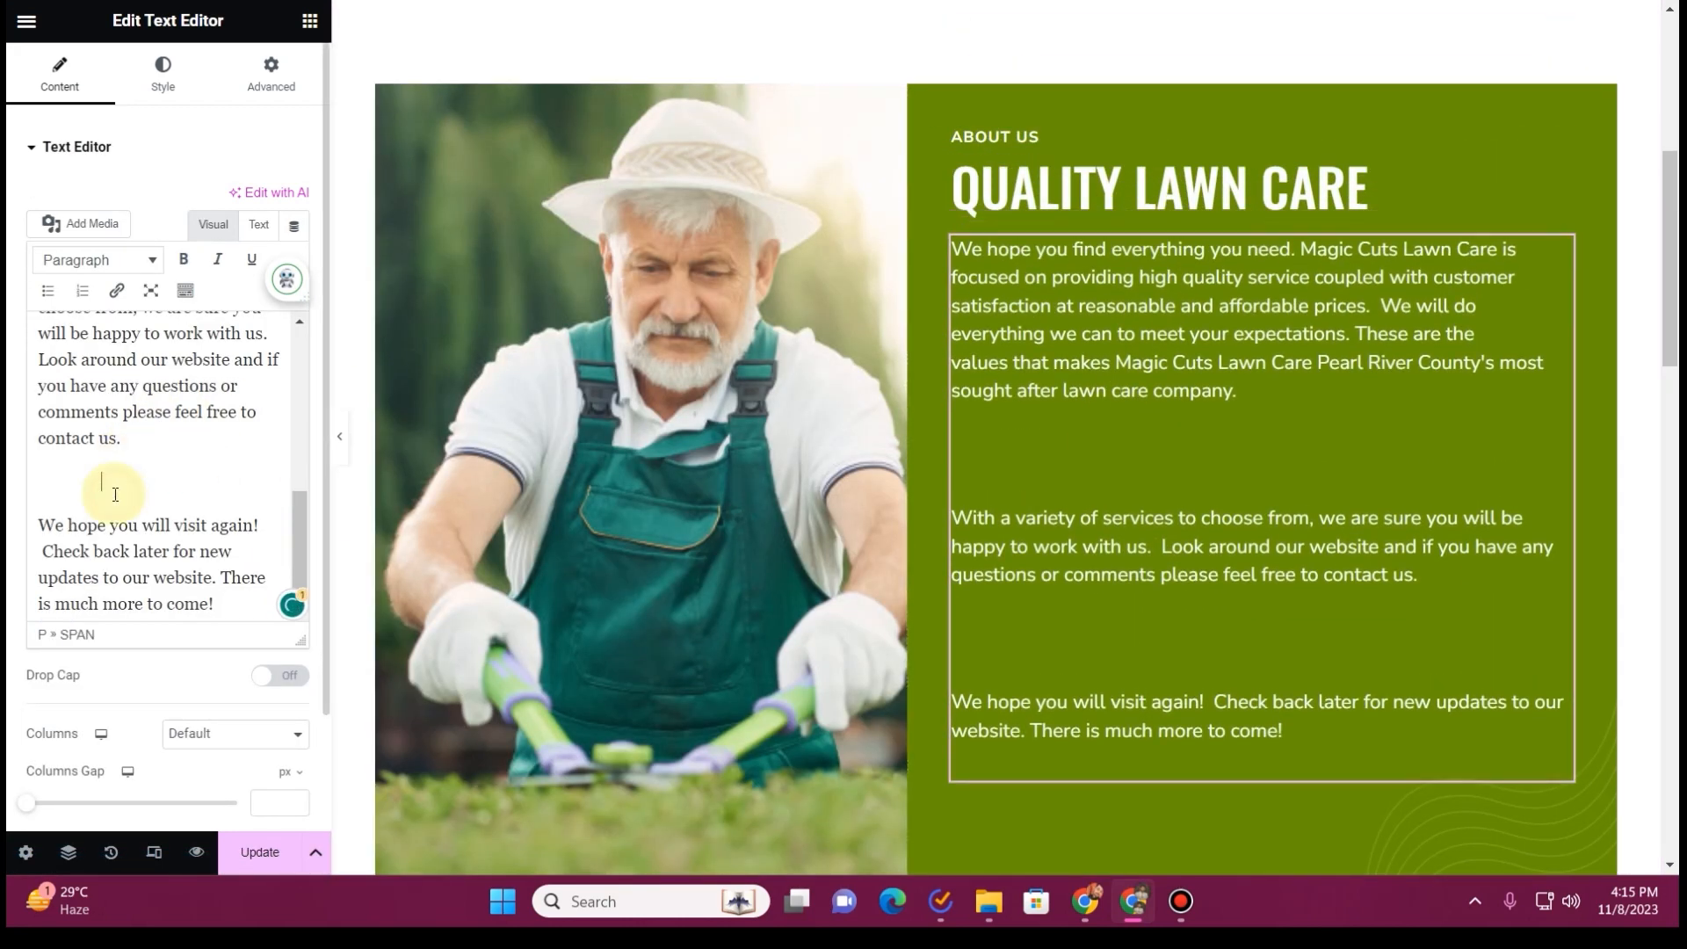
key("BackSpace")
key("BackSpace")
key("BackSpace")
key("BackSpace")
key("BackSpace")
key("BackSpace")
key("BackSpace")
key("BackSpace")
key("BackSpace")
key("BackSpace")
key("BackSpace")
key("BackSpace")
key("BackSpace")
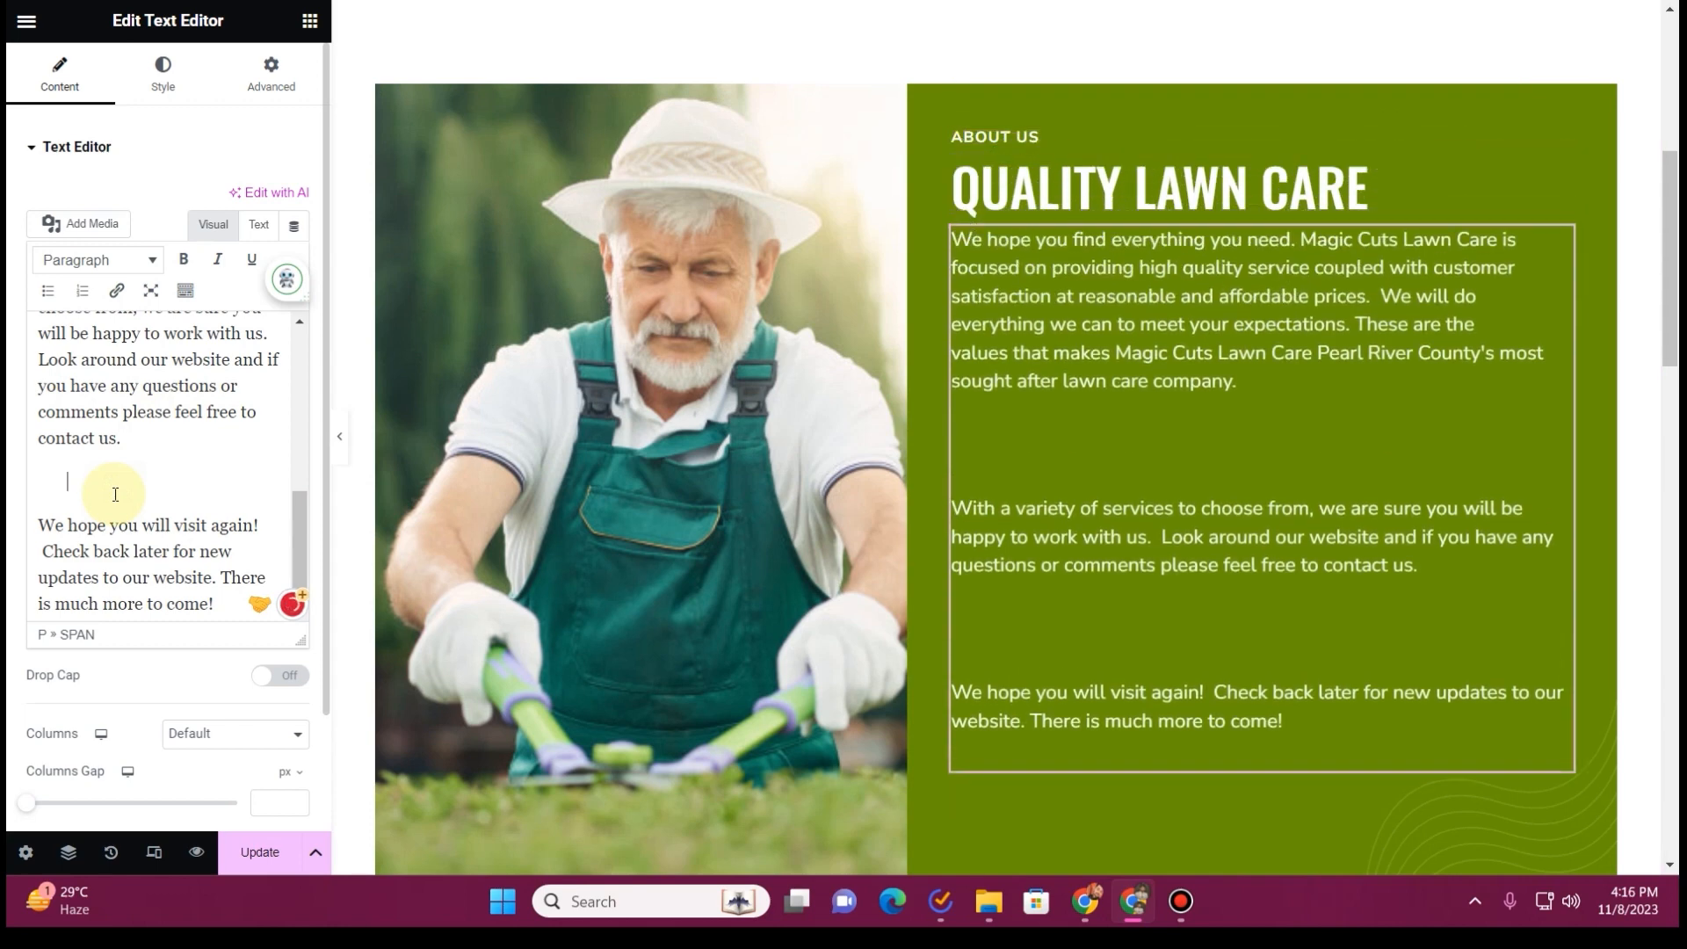
key("BackSpace")
scroll(141, 490, "up", 5)
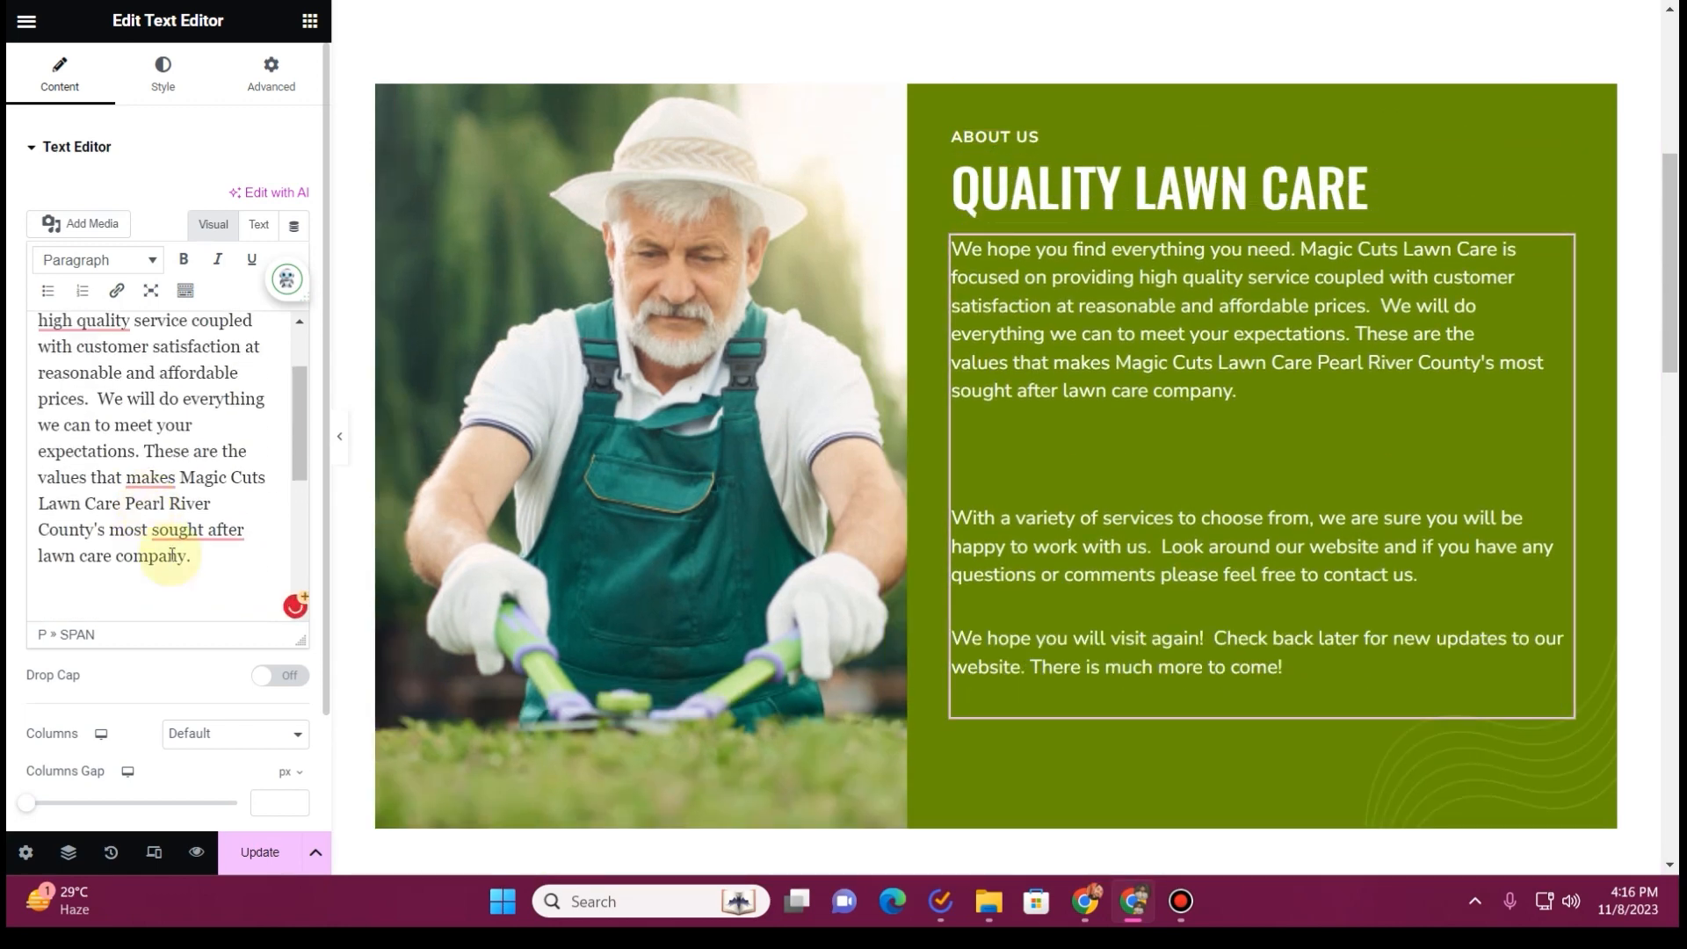
left_click_drag(182, 589, 38, 584)
key("BackSpace")
key("BackSpace")
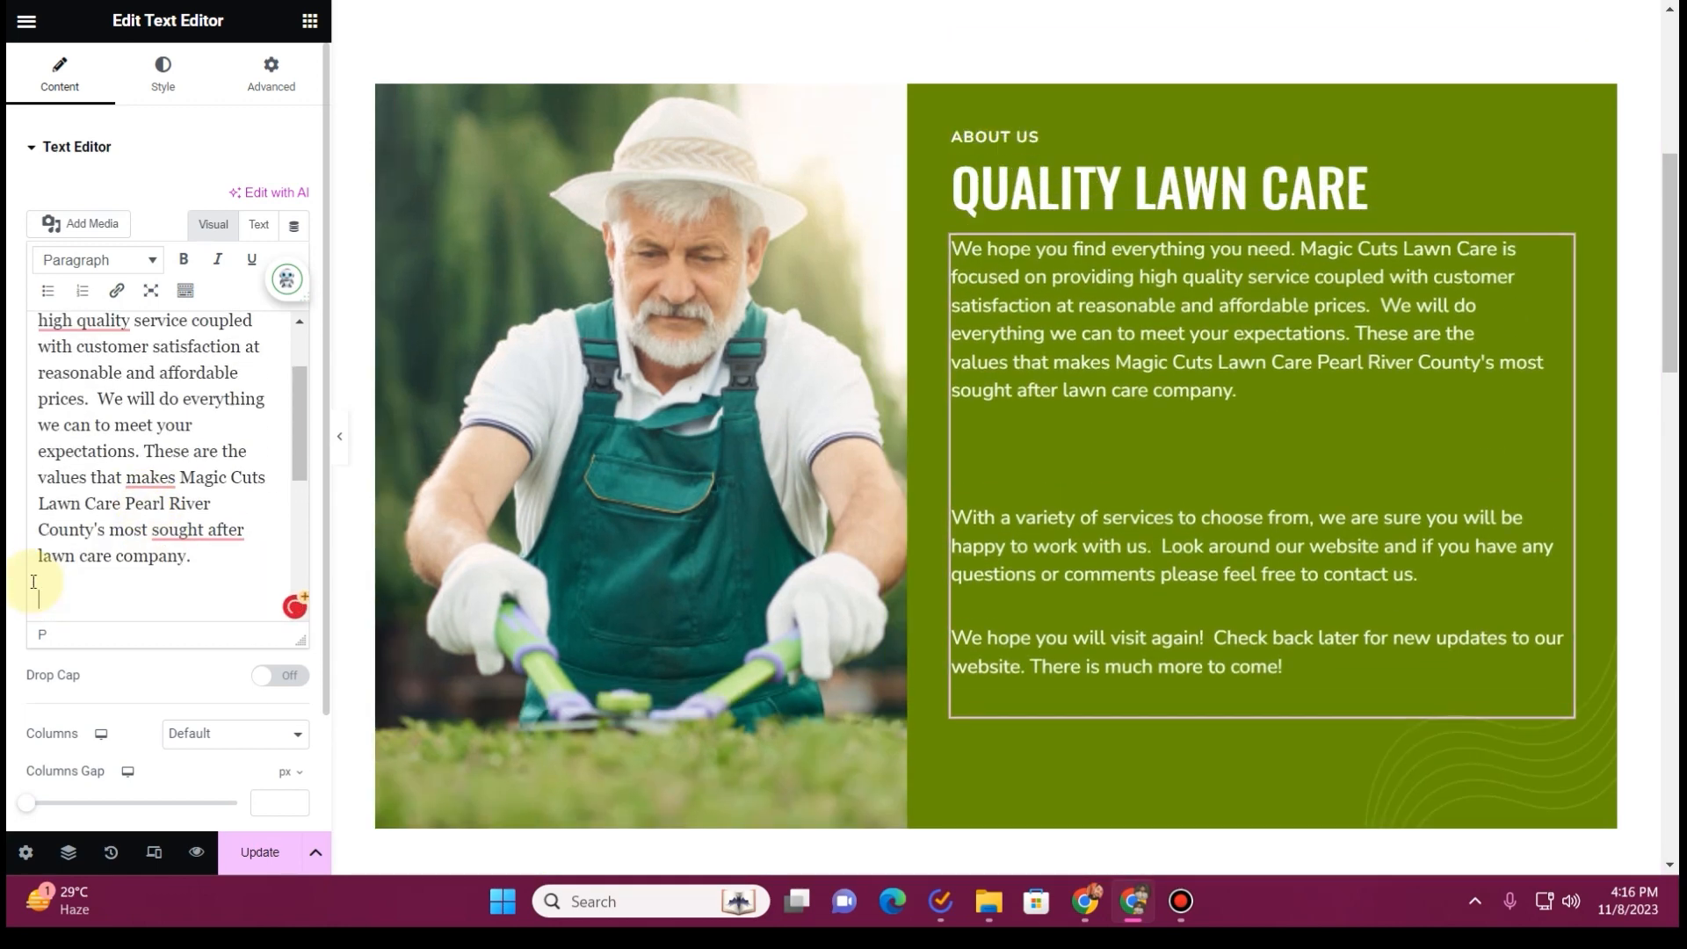
Delete the section with the price estimation form and the No Nonsense Guarantee section from the About page
scroll(1117, 159, "down", 4)
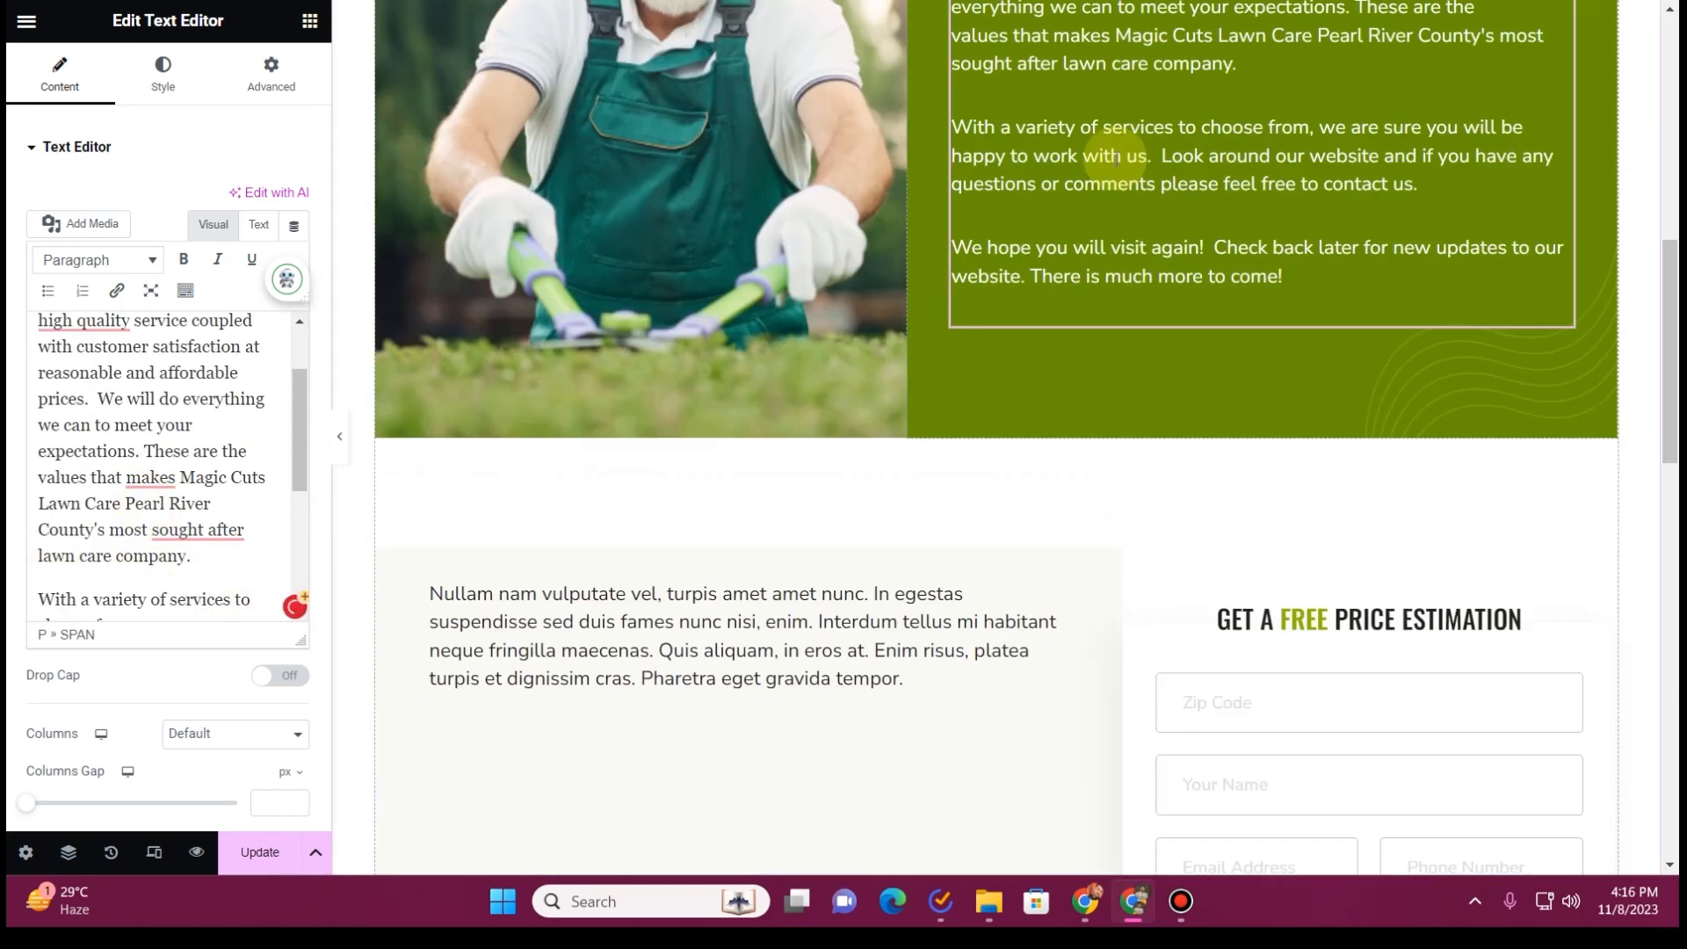
scroll(889, 460, "down", 3)
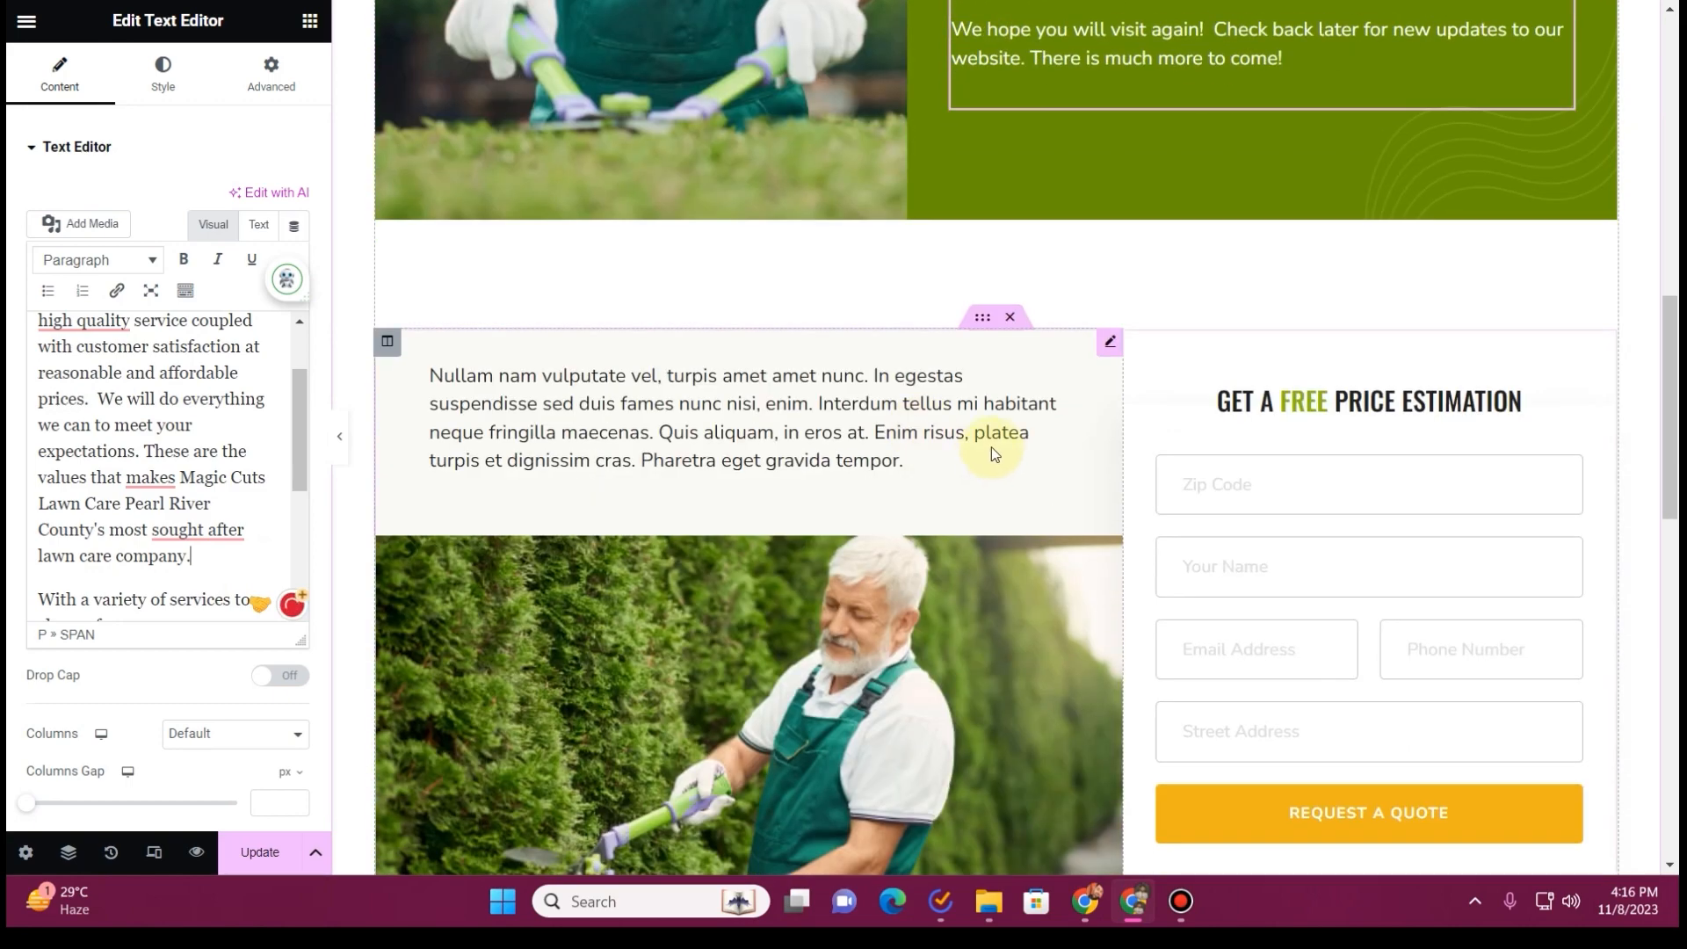
scroll(942, 441, "down", 5)
scroll(940, 440, "up", 4)
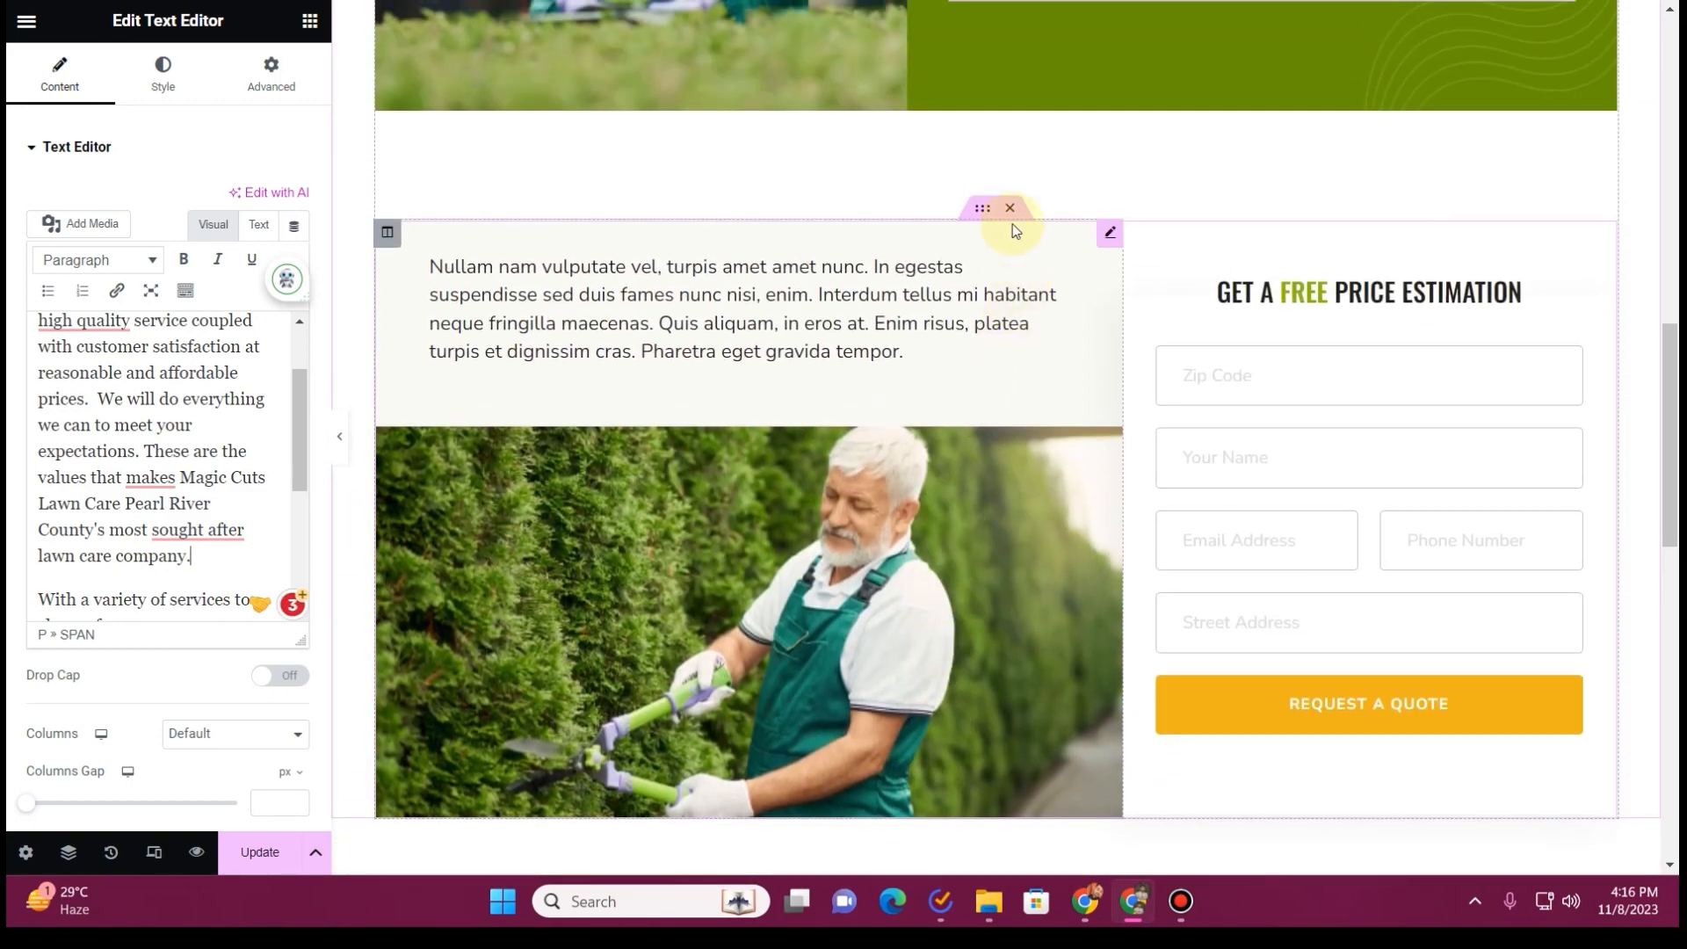
left_click(1013, 208)
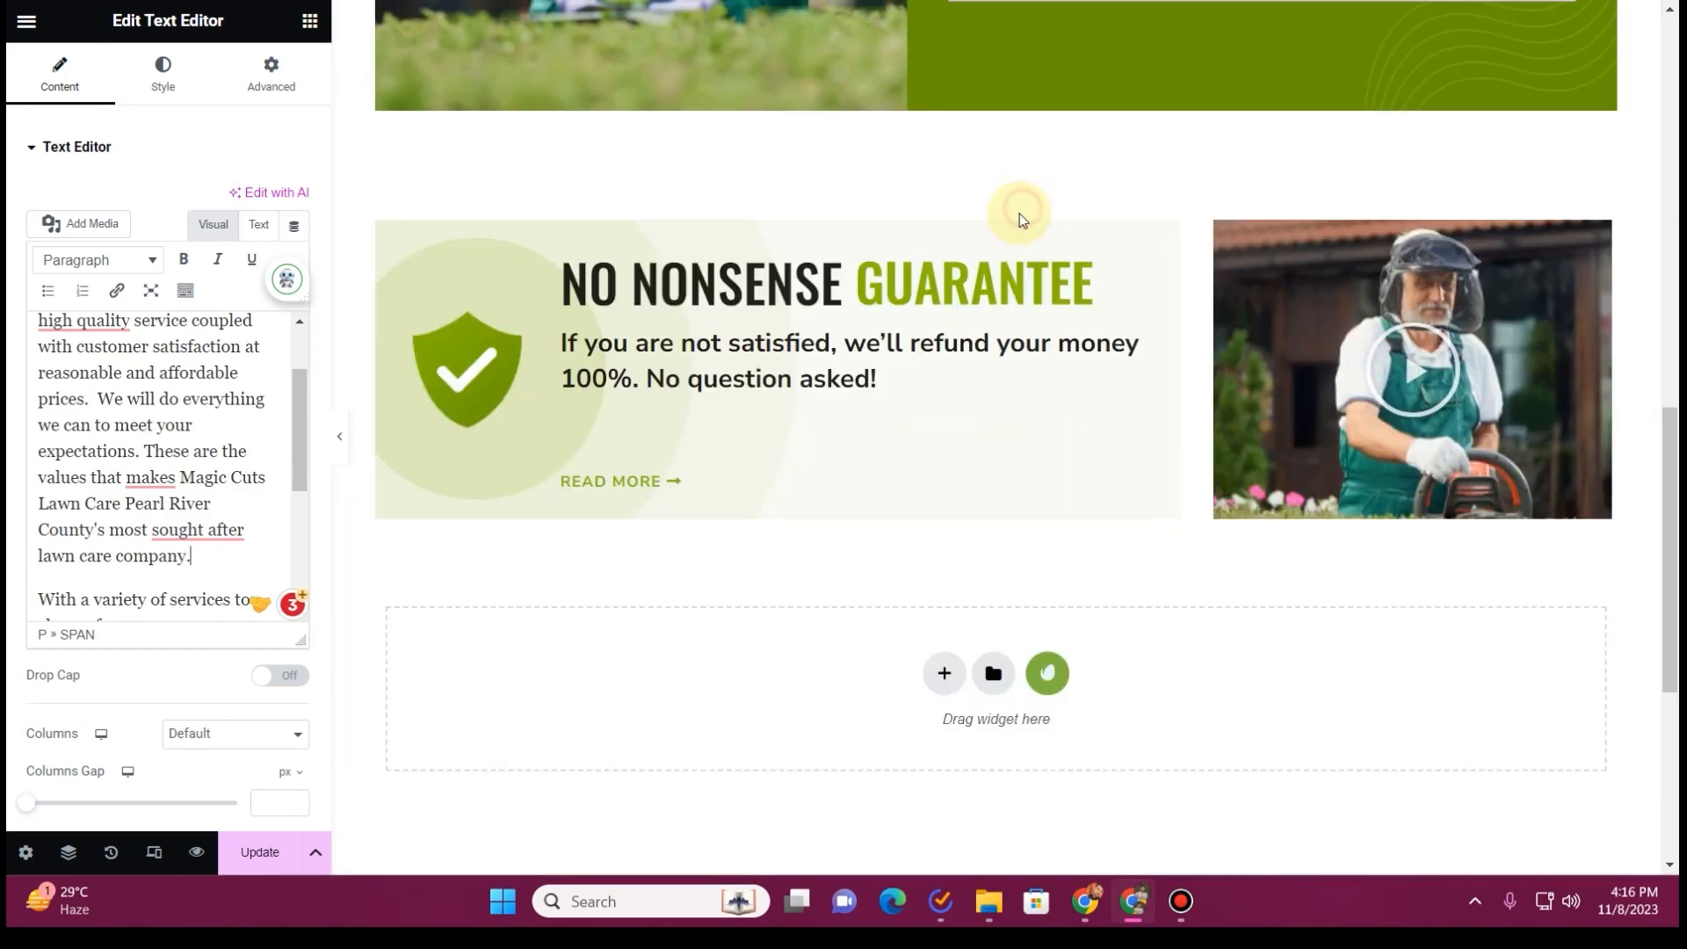
left_click(1025, 213)
Preview the About page at full width and inspect the padding settings of the Quality Lawn Care section
scroll(910, 360, "up", 11)
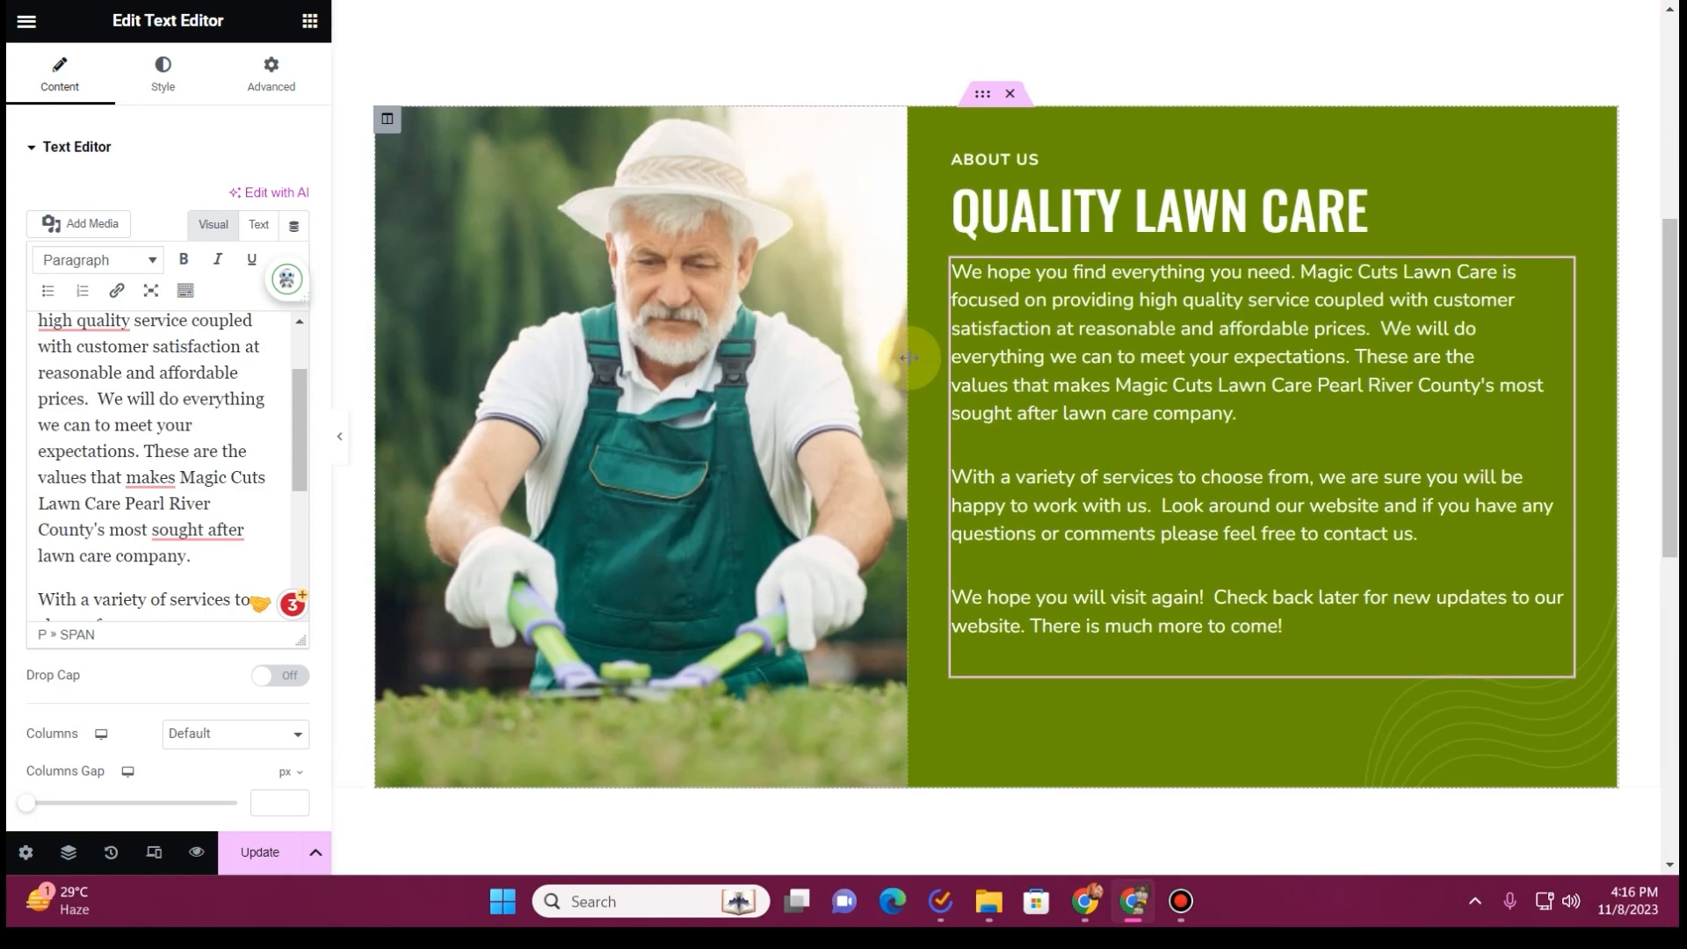
scroll(905, 378, "down", 3)
left_click(339, 436)
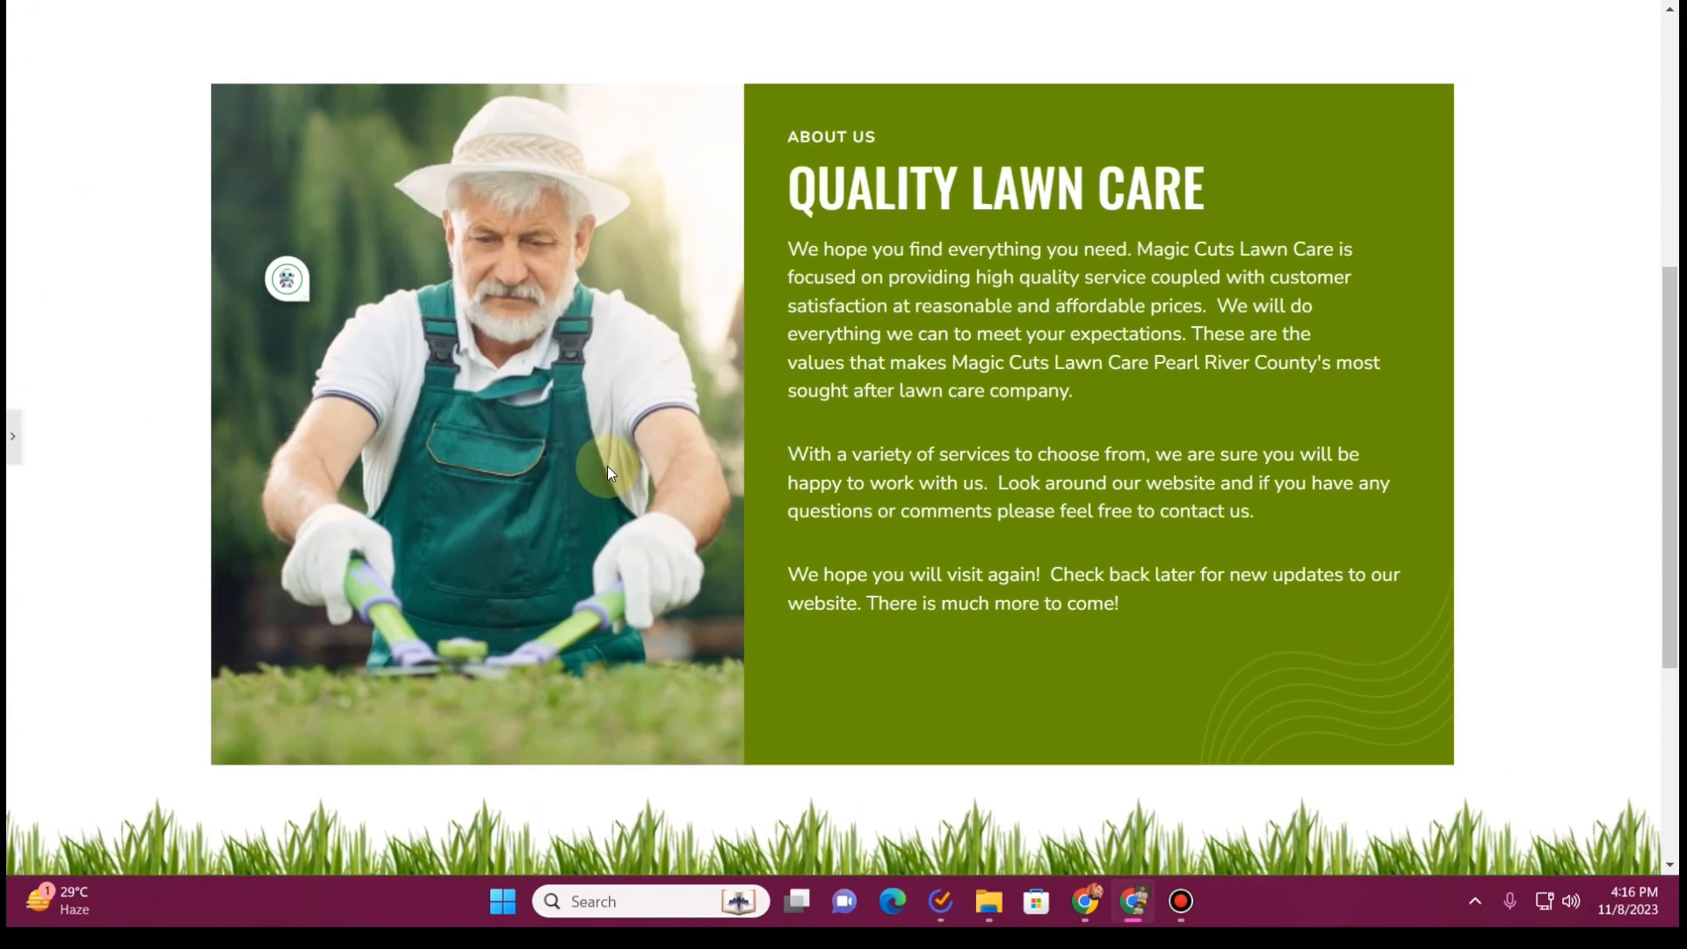
scroll(608, 471, "down", 3)
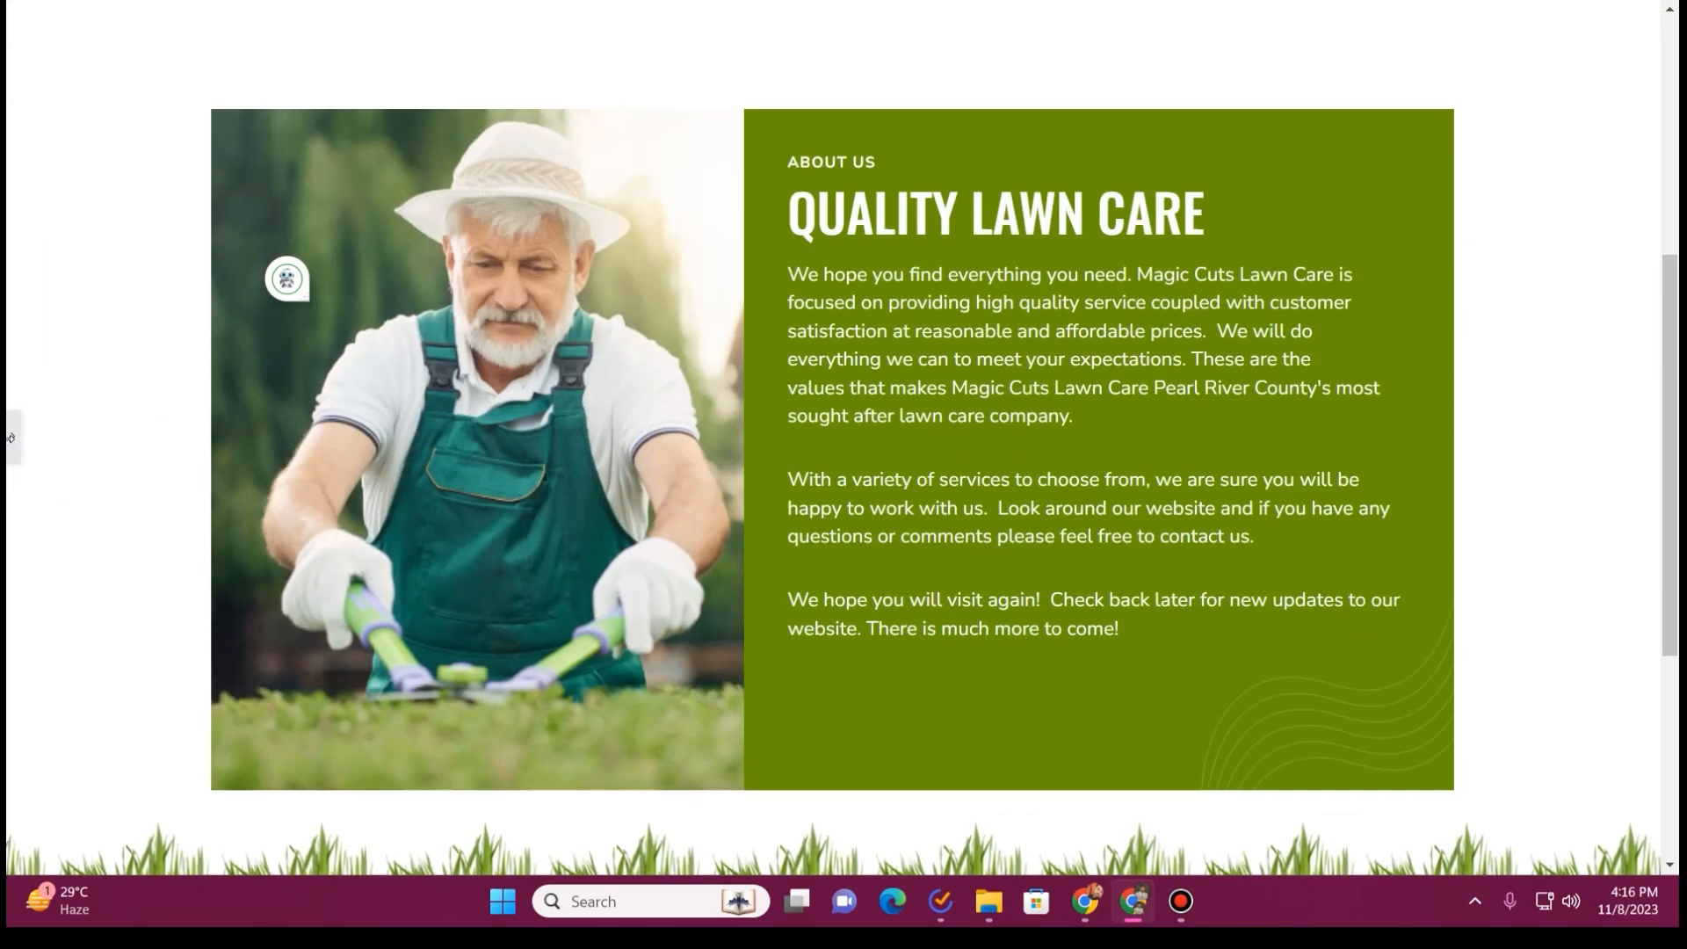
left_click(11, 439)
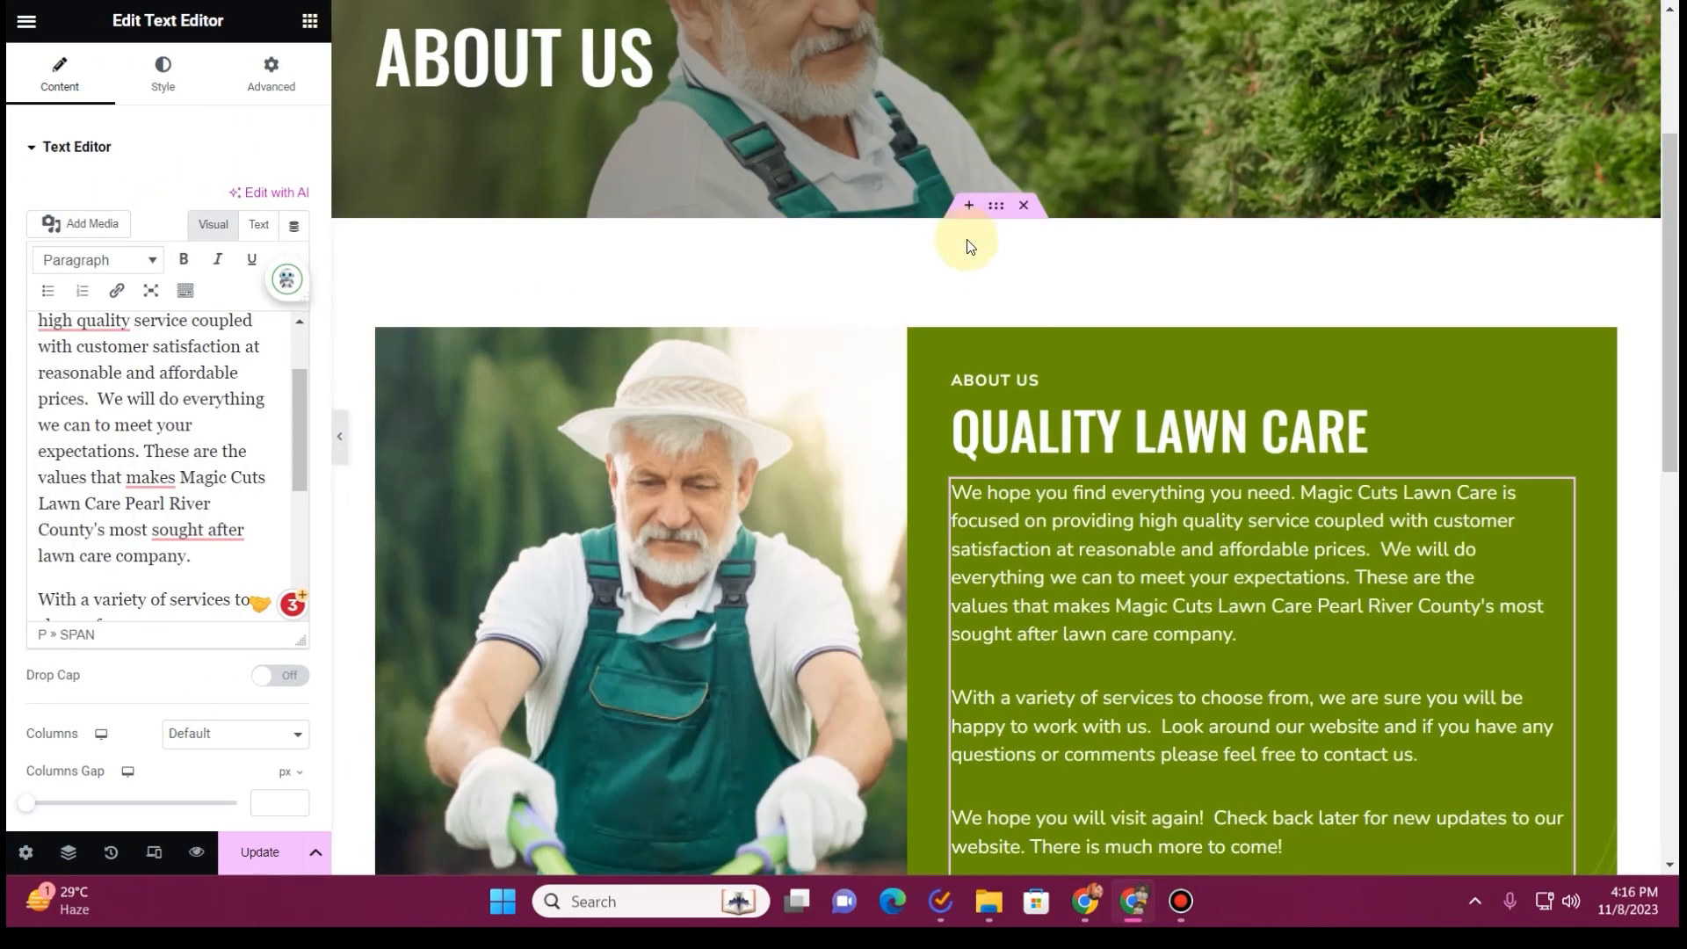
left_click(997, 205)
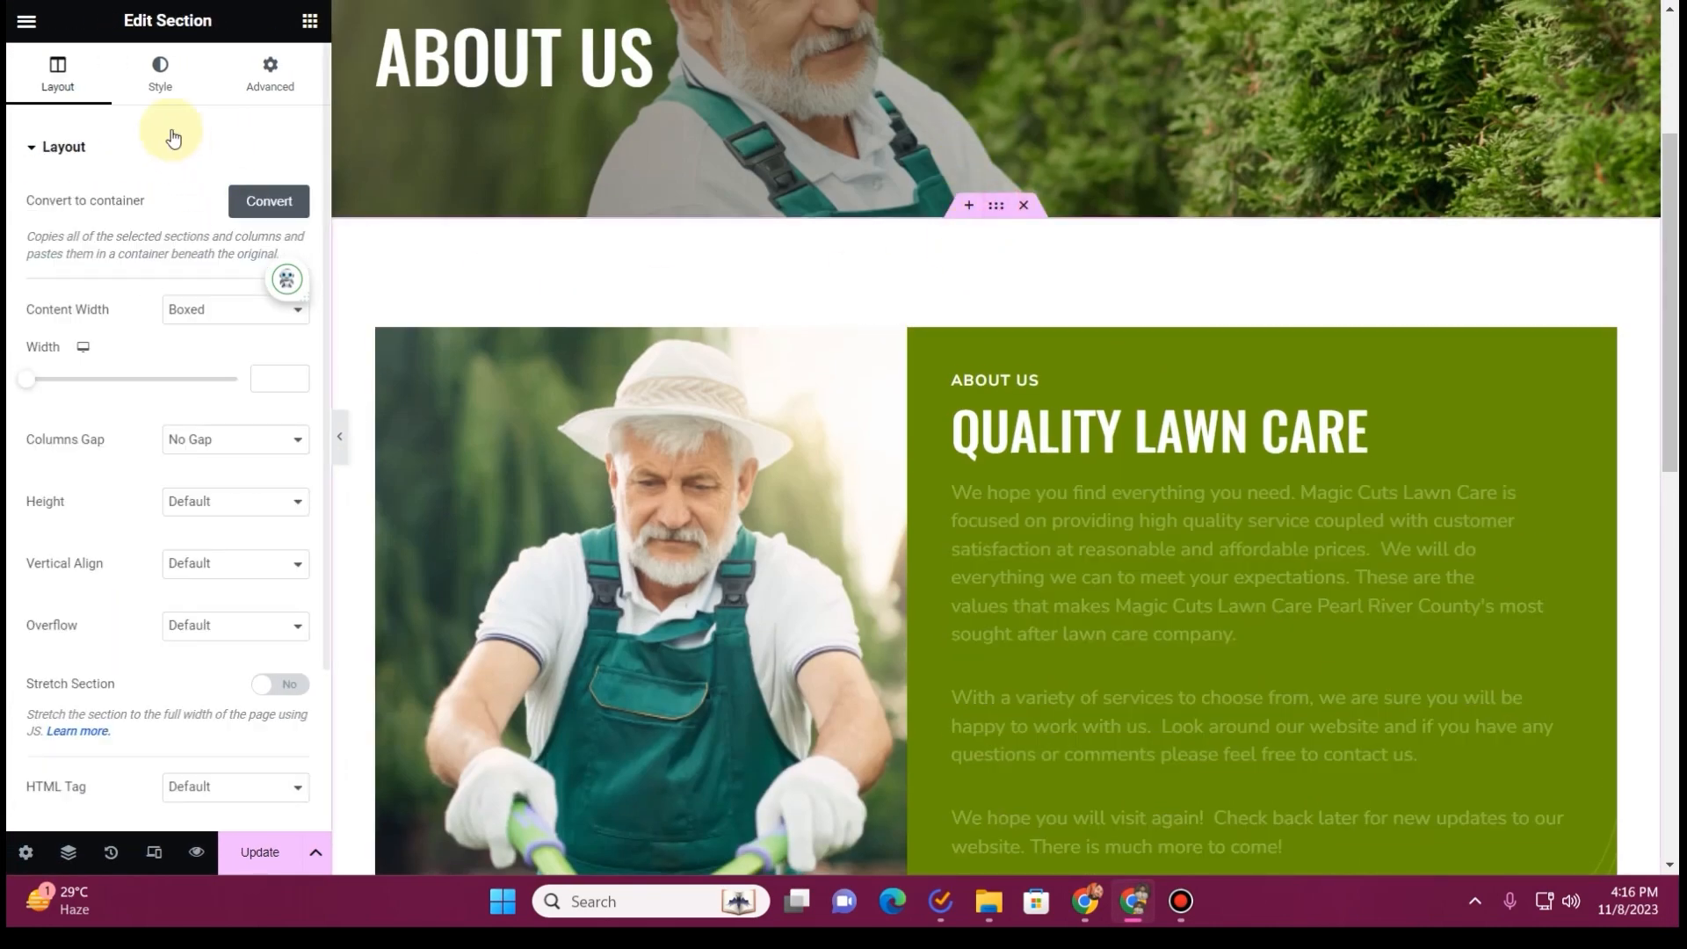
left_click(255, 84)
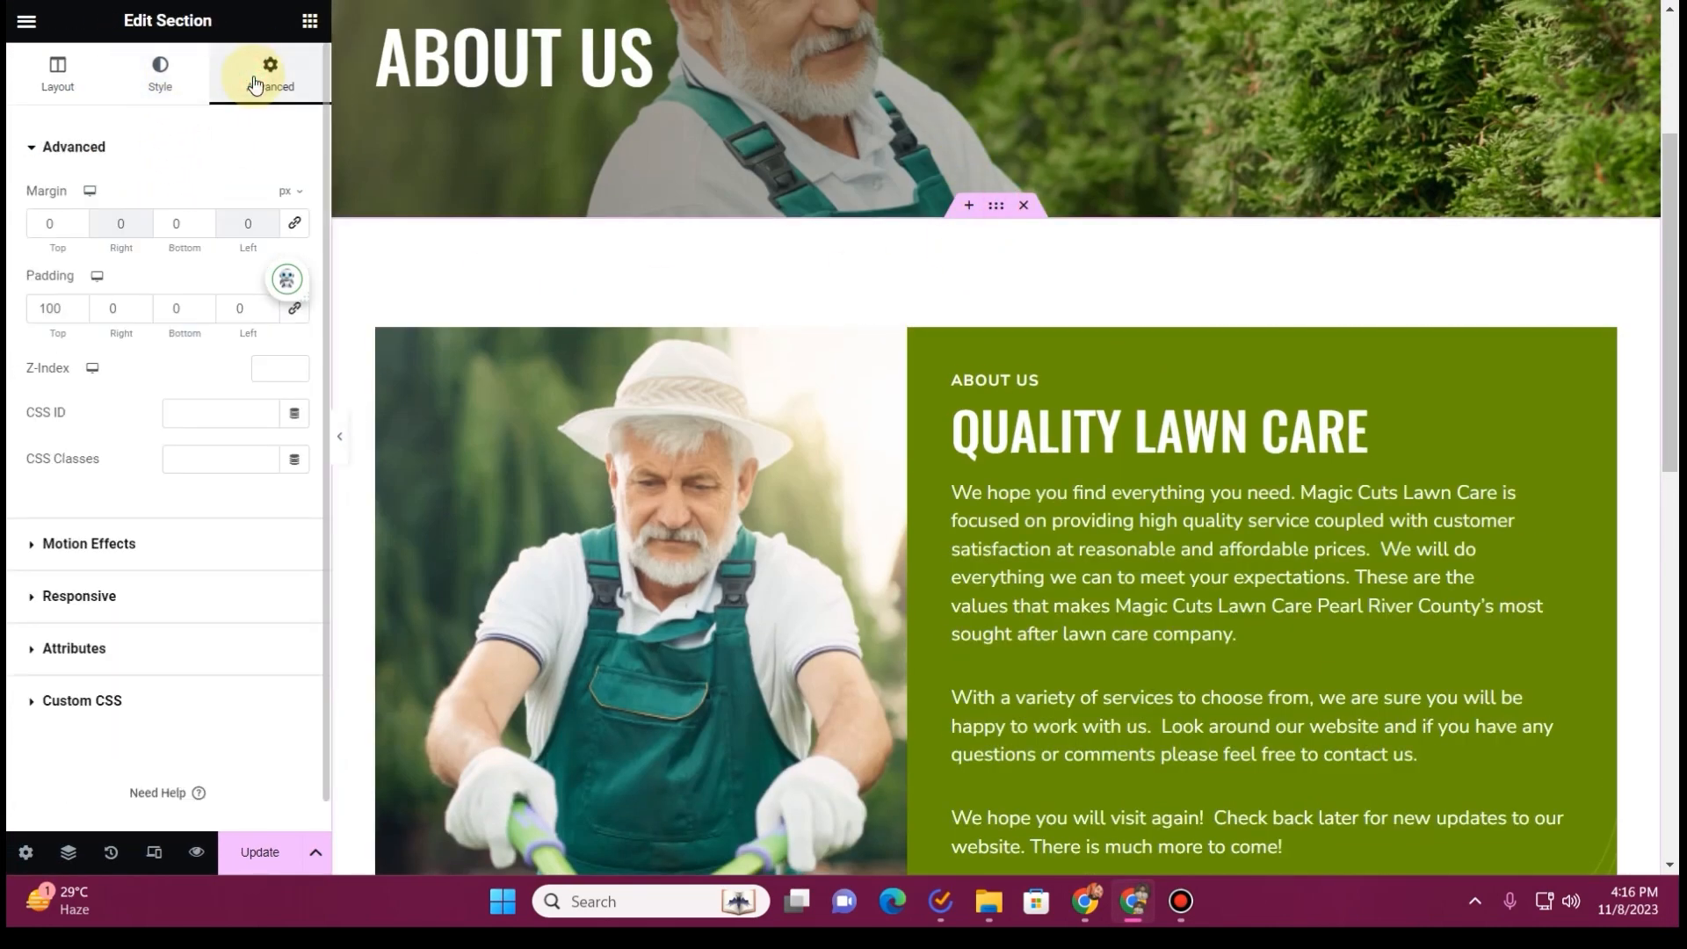
left_click(169, 307)
scroll(505, 387, "down", 8)
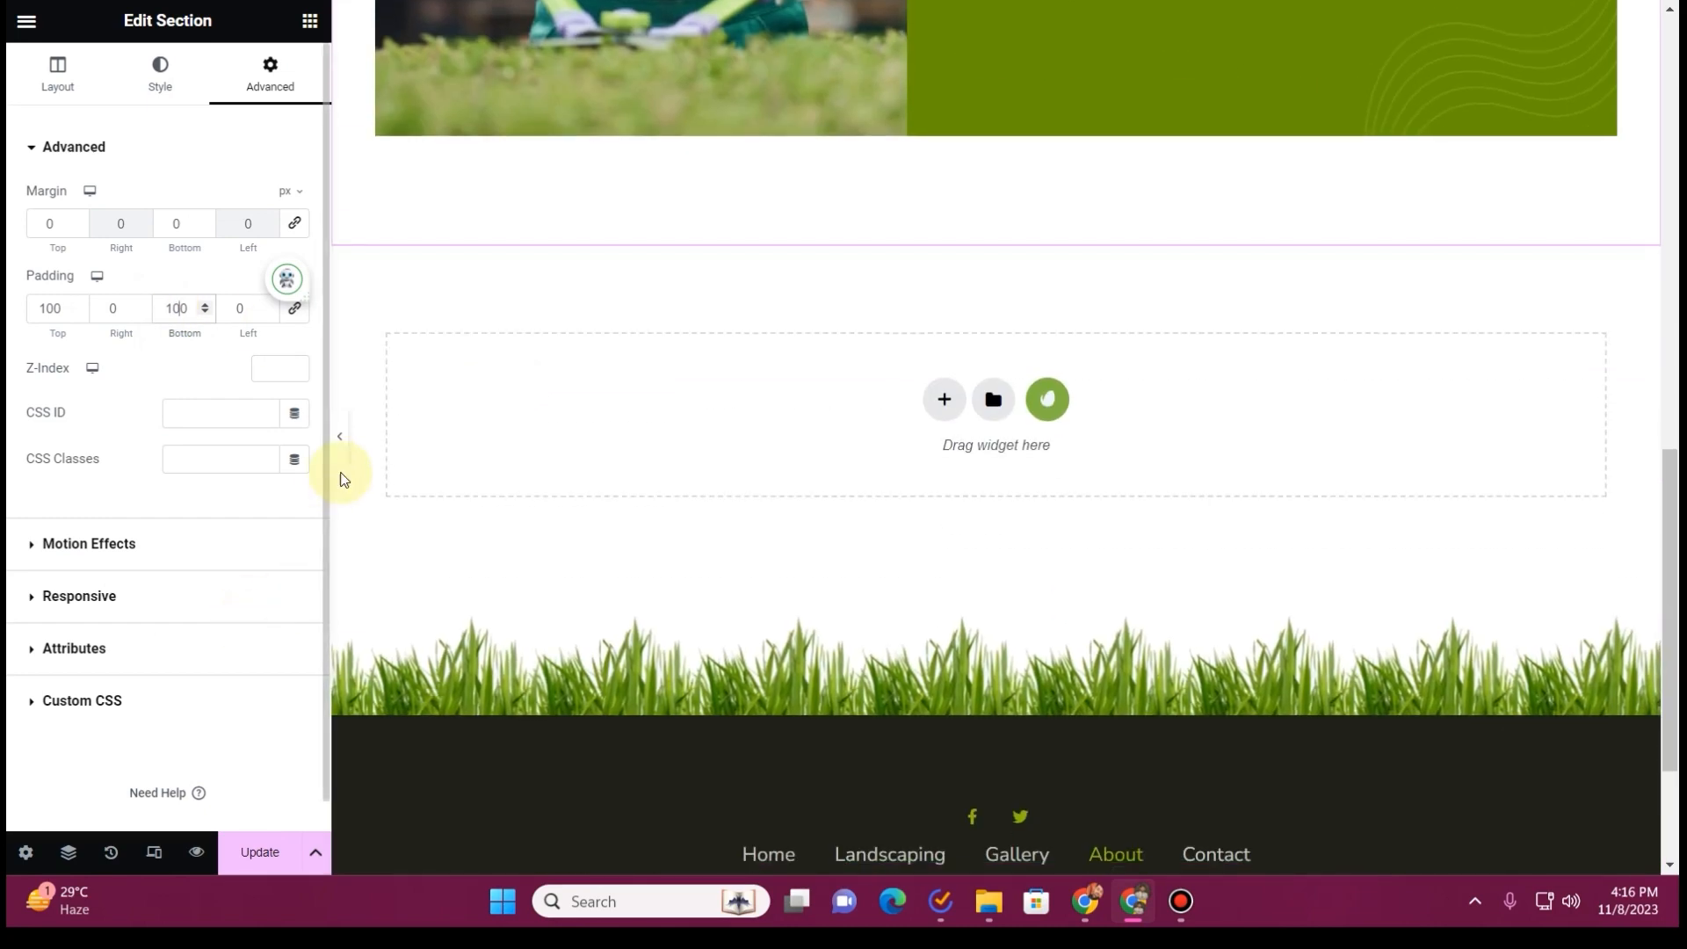
left_click(341, 436)
scroll(429, 501, "up", 7)
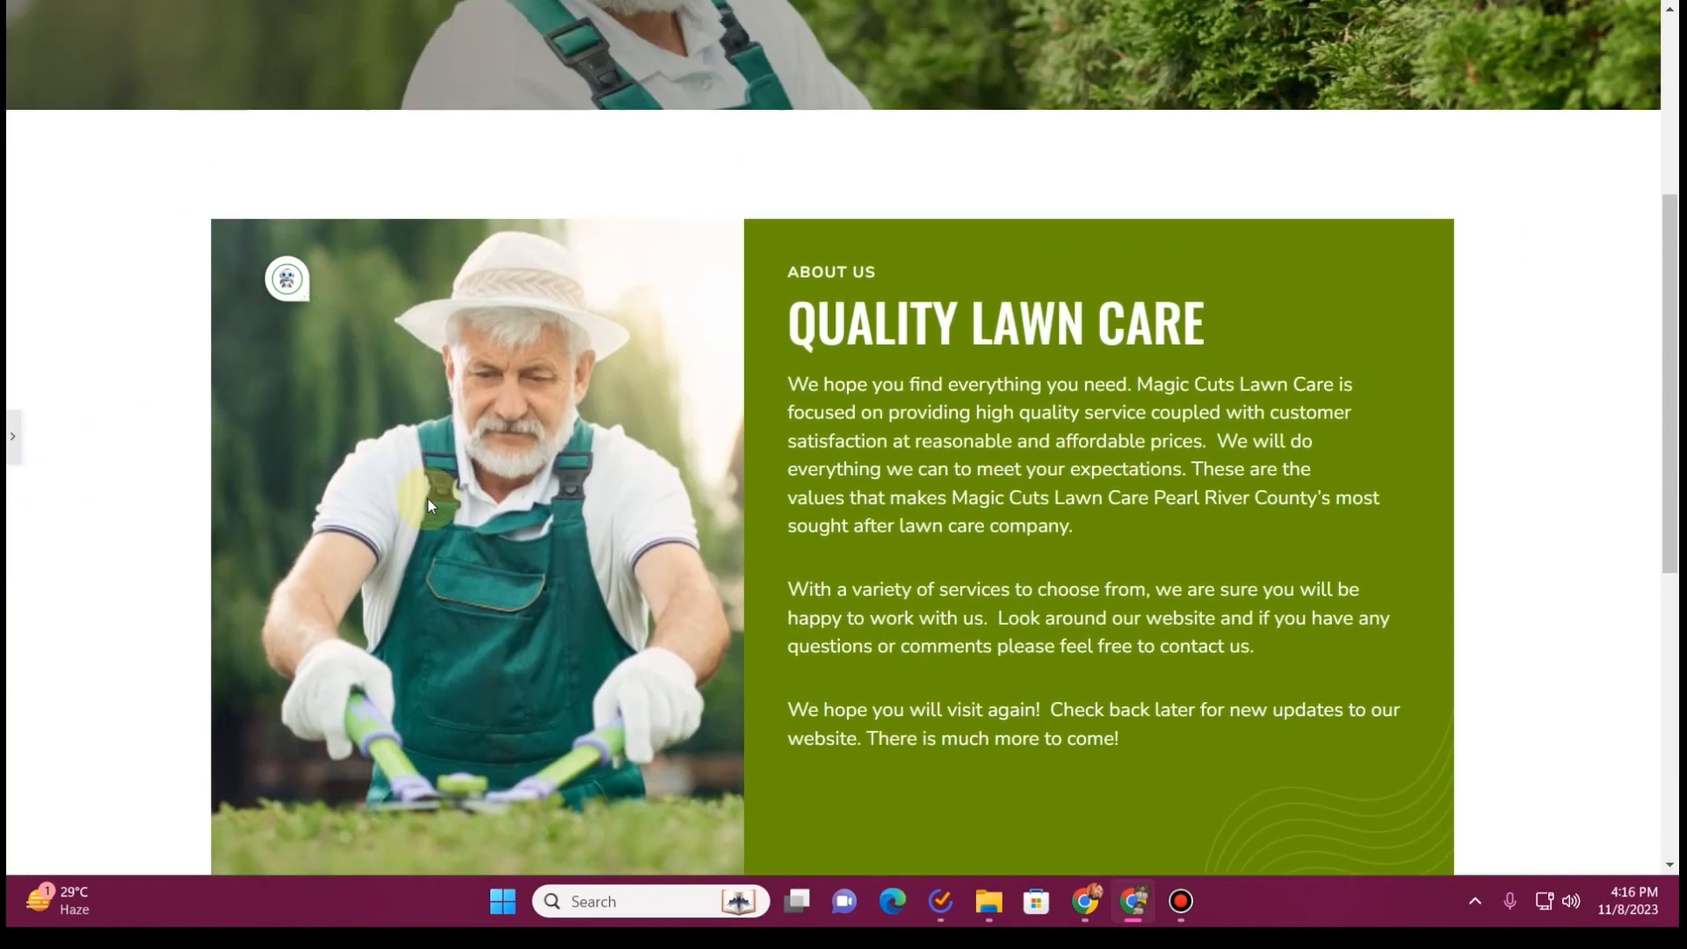
scroll(427, 501, "down", 7)
scroll(426, 501, "up", 9)
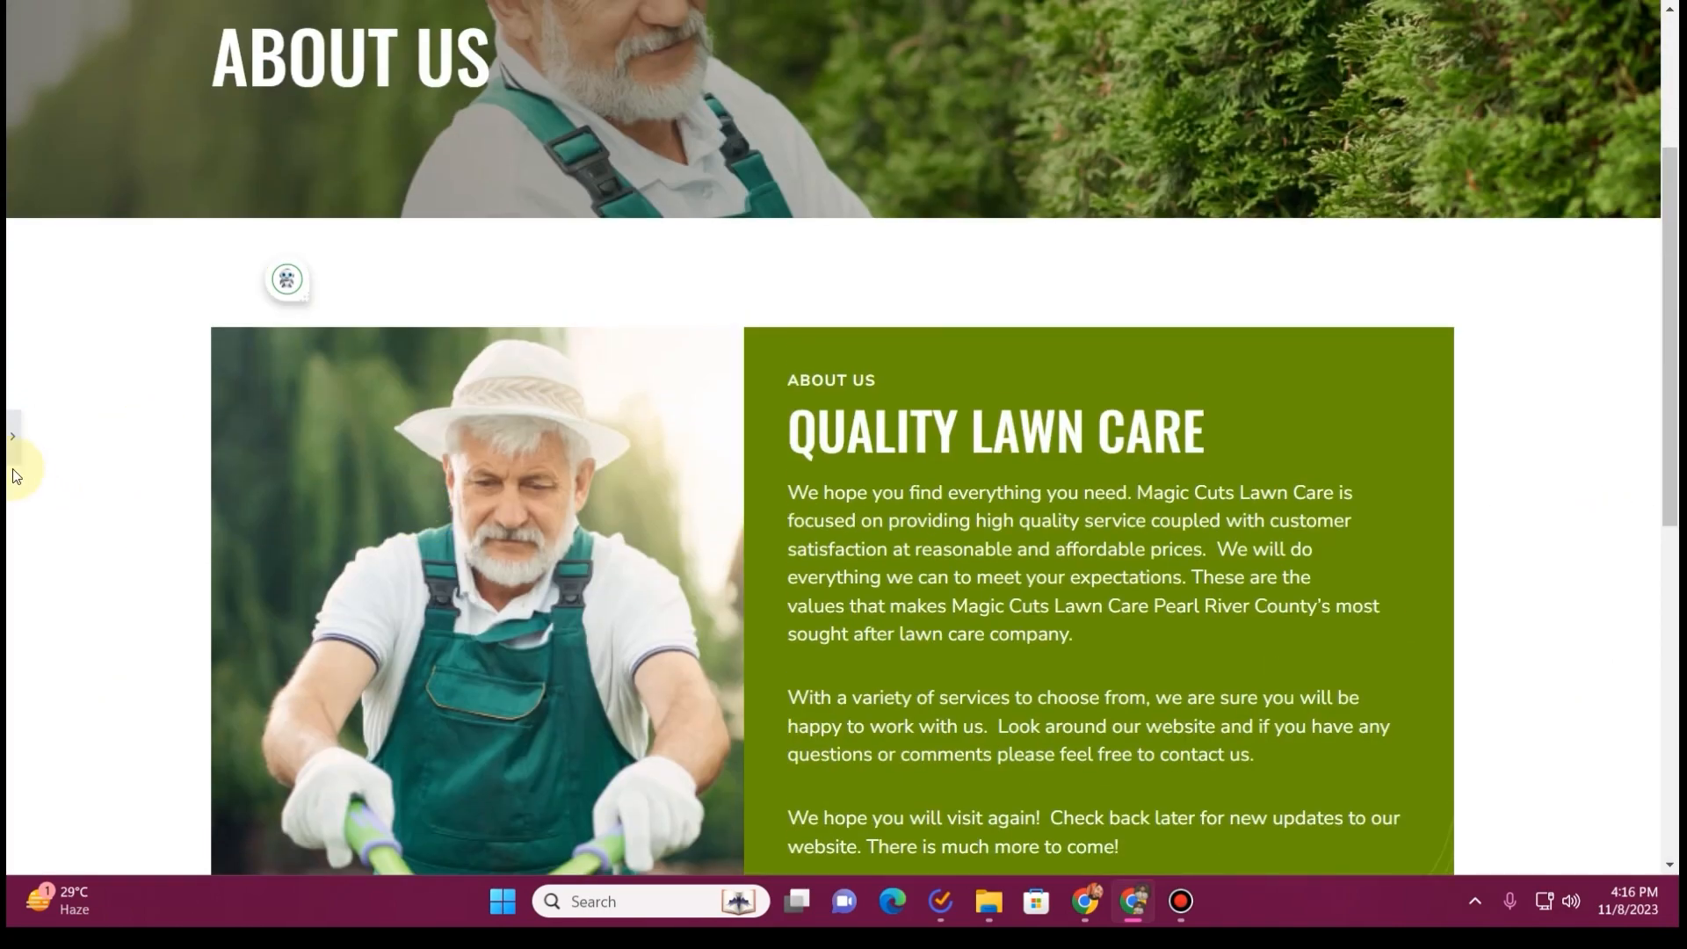
left_click(13, 464)
Save the About page and exit Elementor to the WordPress page editor
left_click(255, 853)
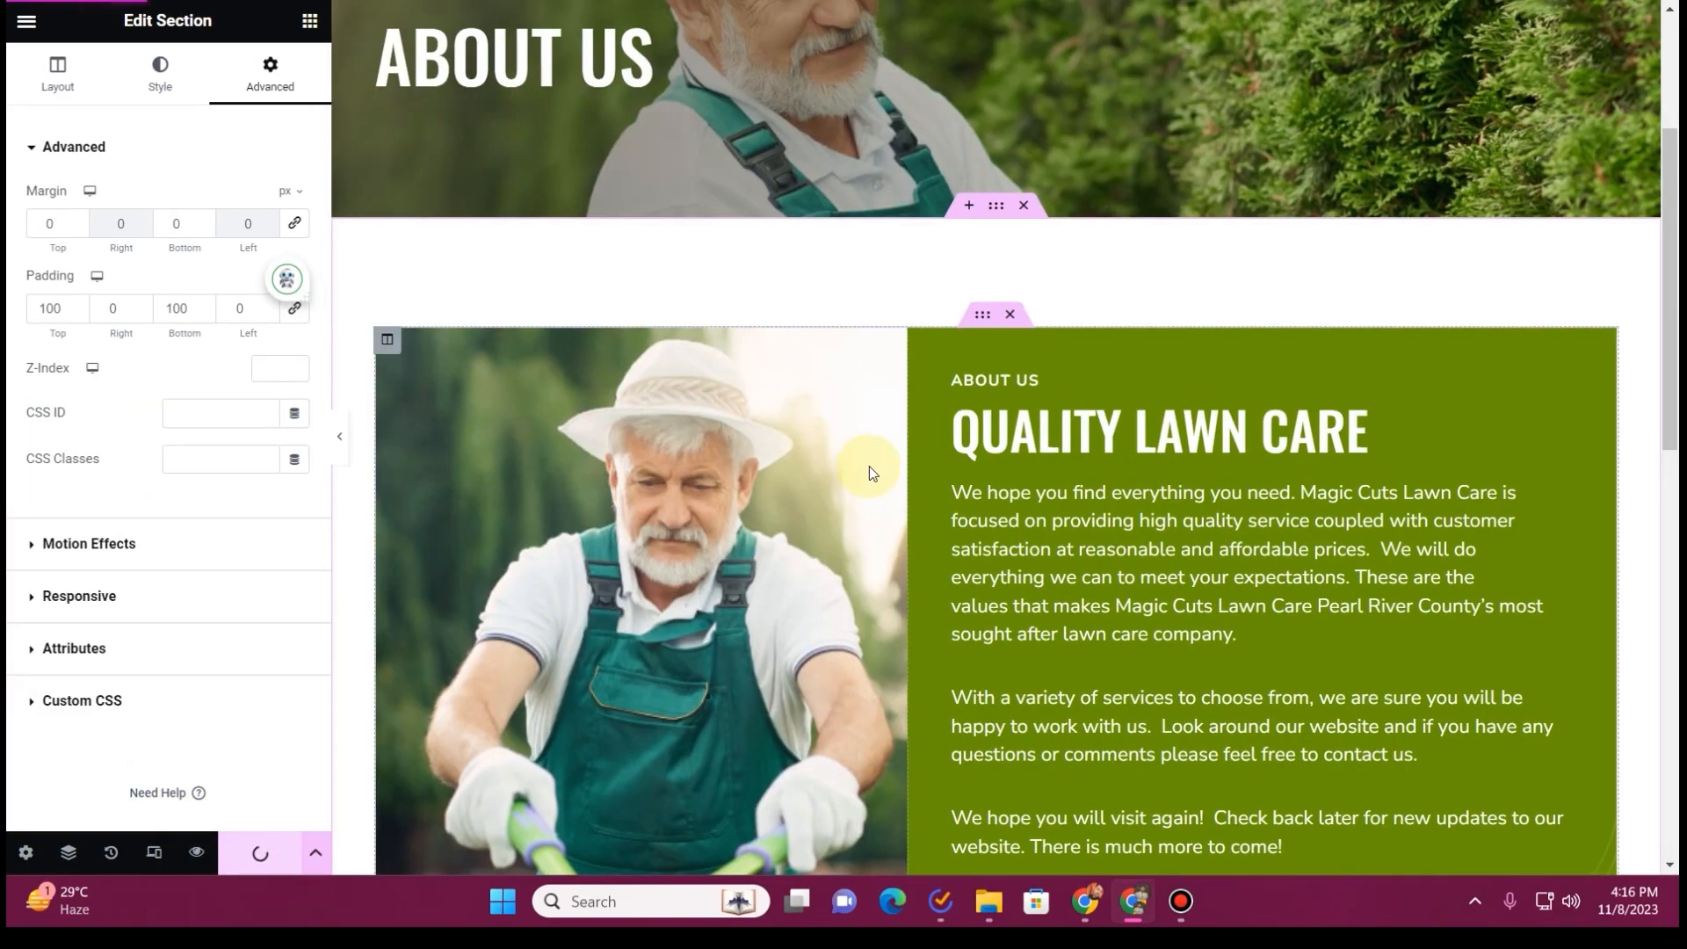
scroll(869, 466, "down", 7)
scroll(862, 473, "up", 9)
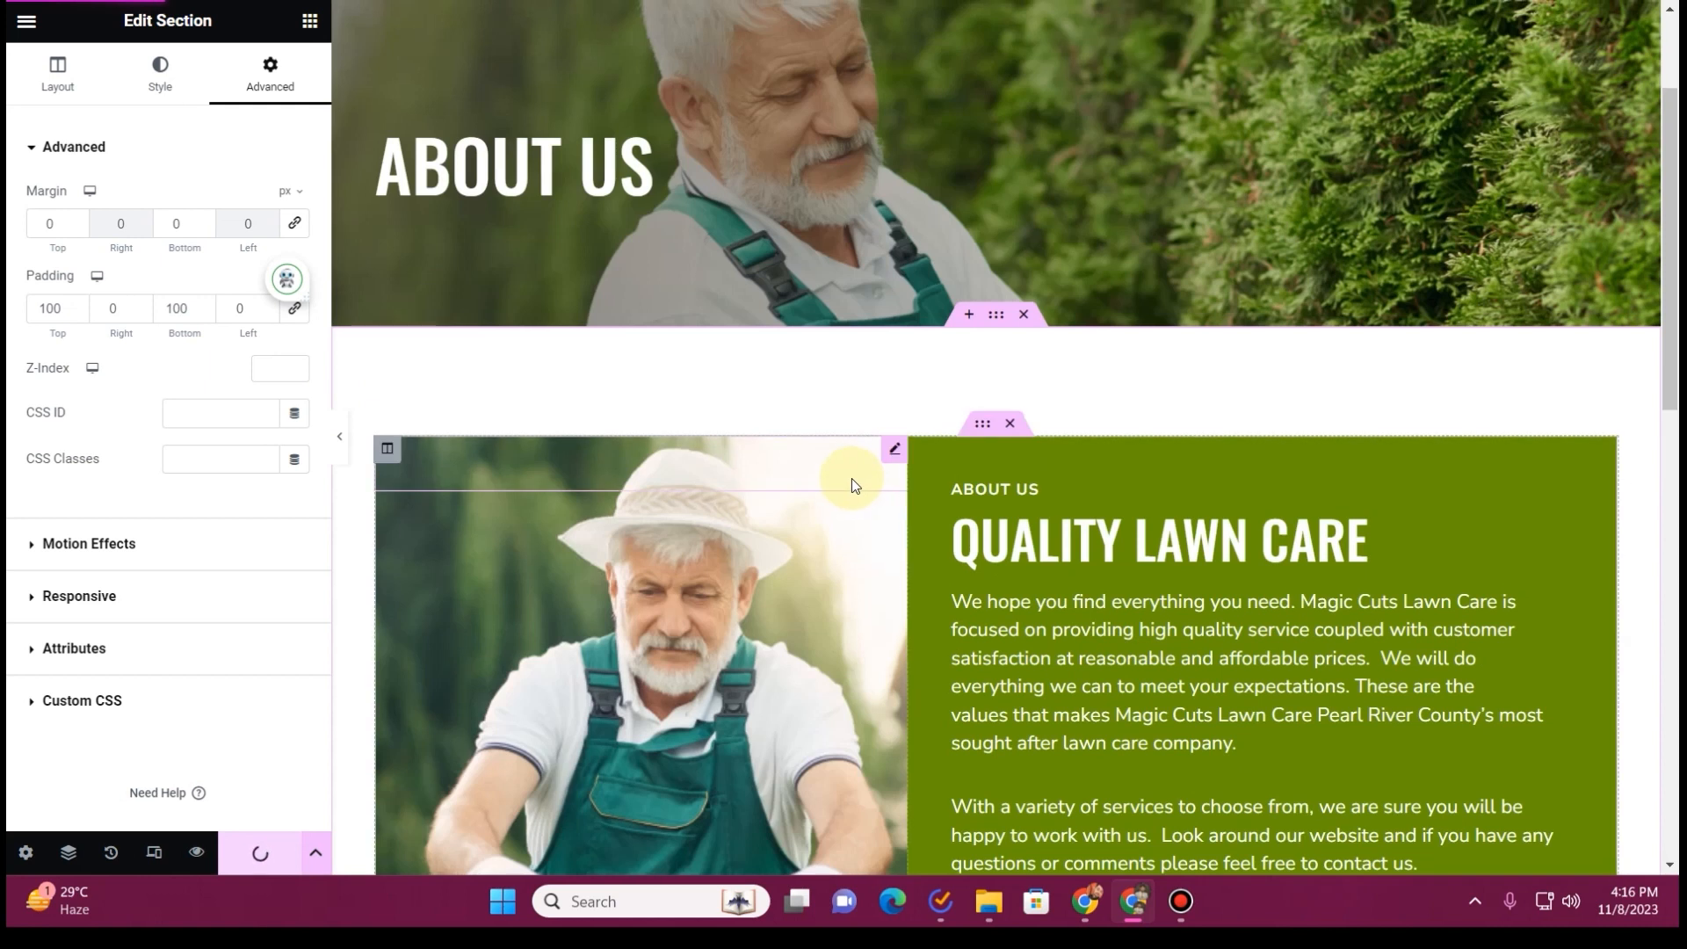
left_click(26, 20)
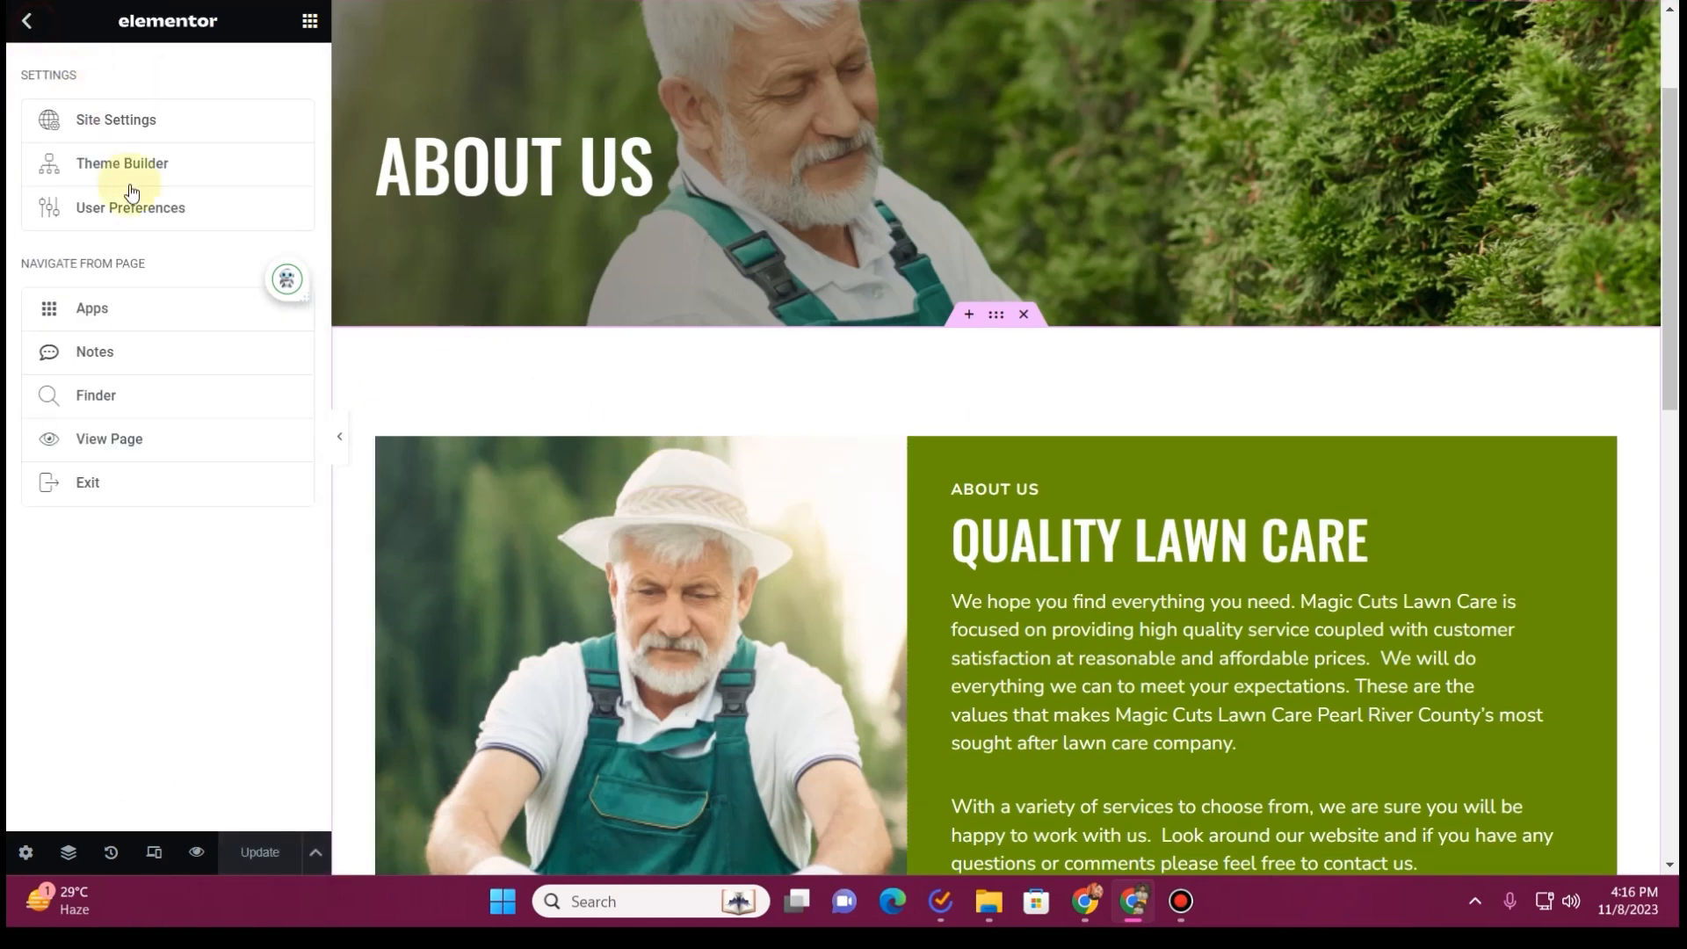
left_click(132, 486)
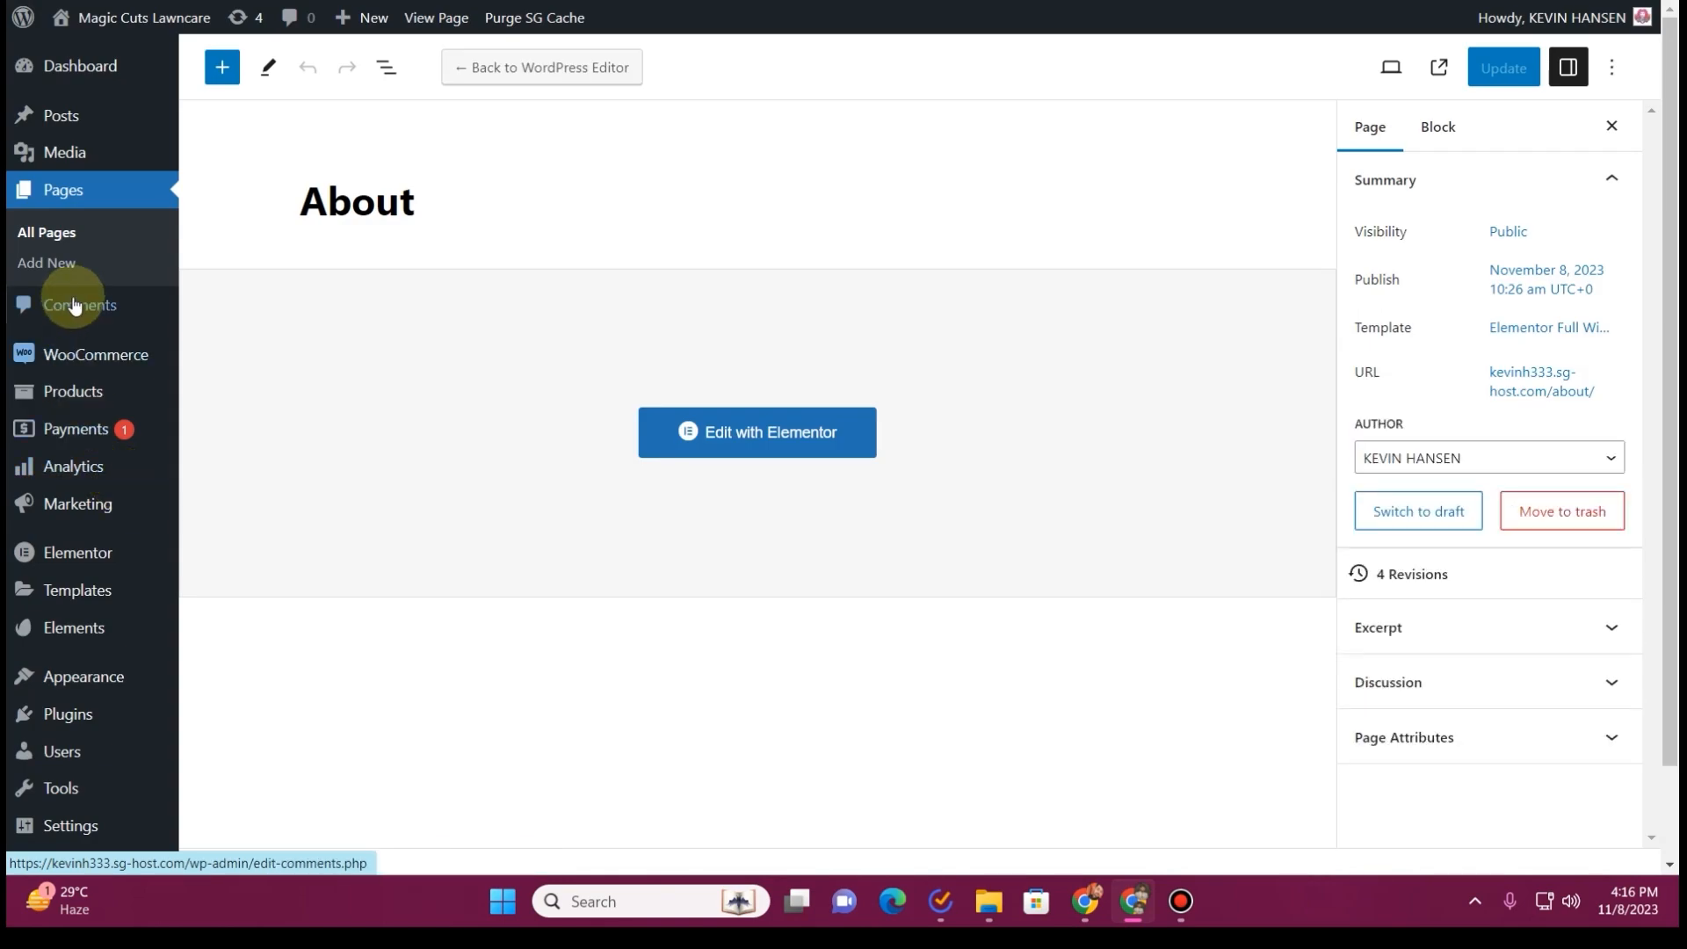
Open the Contact page from the list of all pages for editing in Elementor
left_click(70, 246)
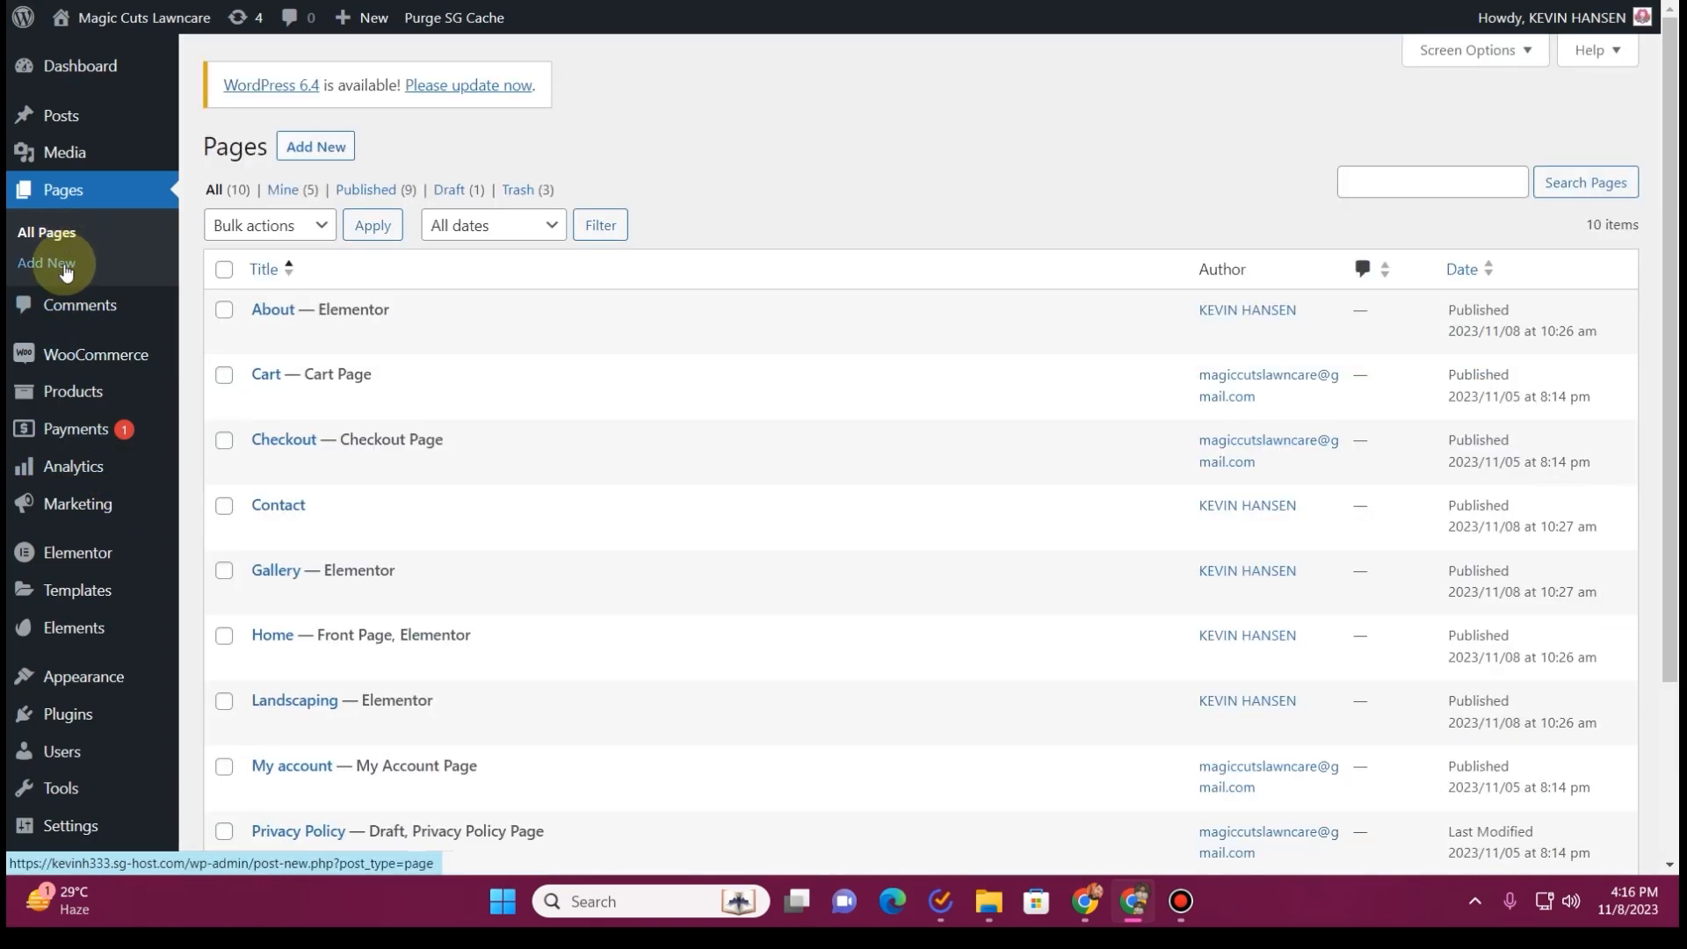
scroll(339, 465, "down", 1)
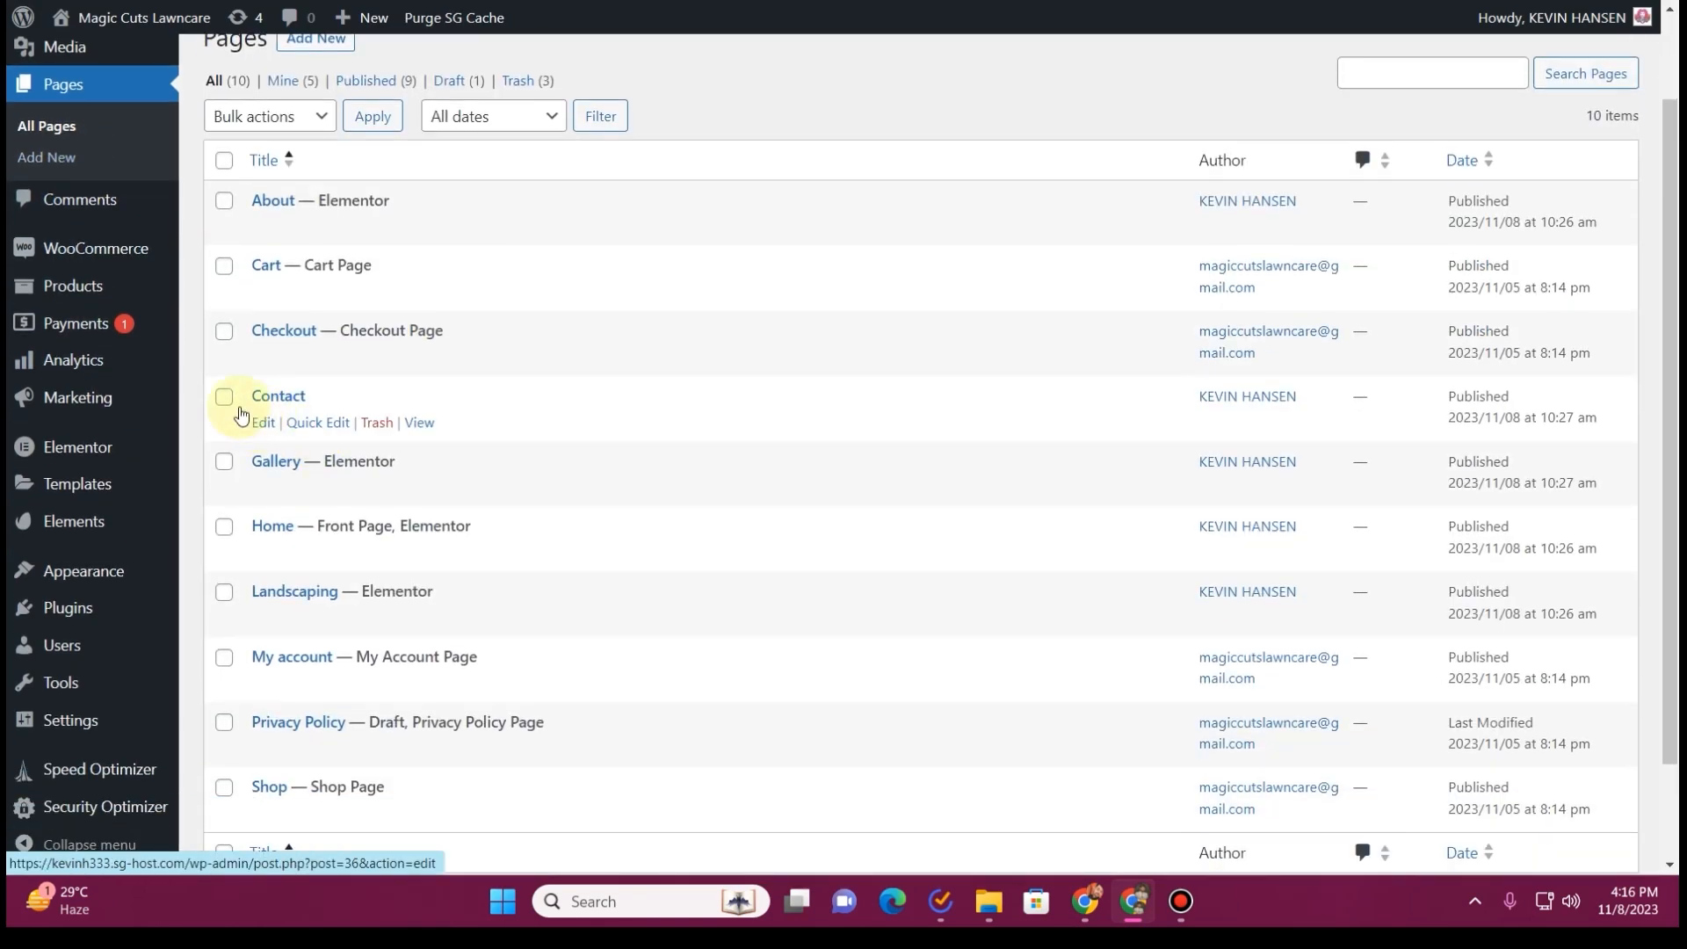
left_click(258, 427)
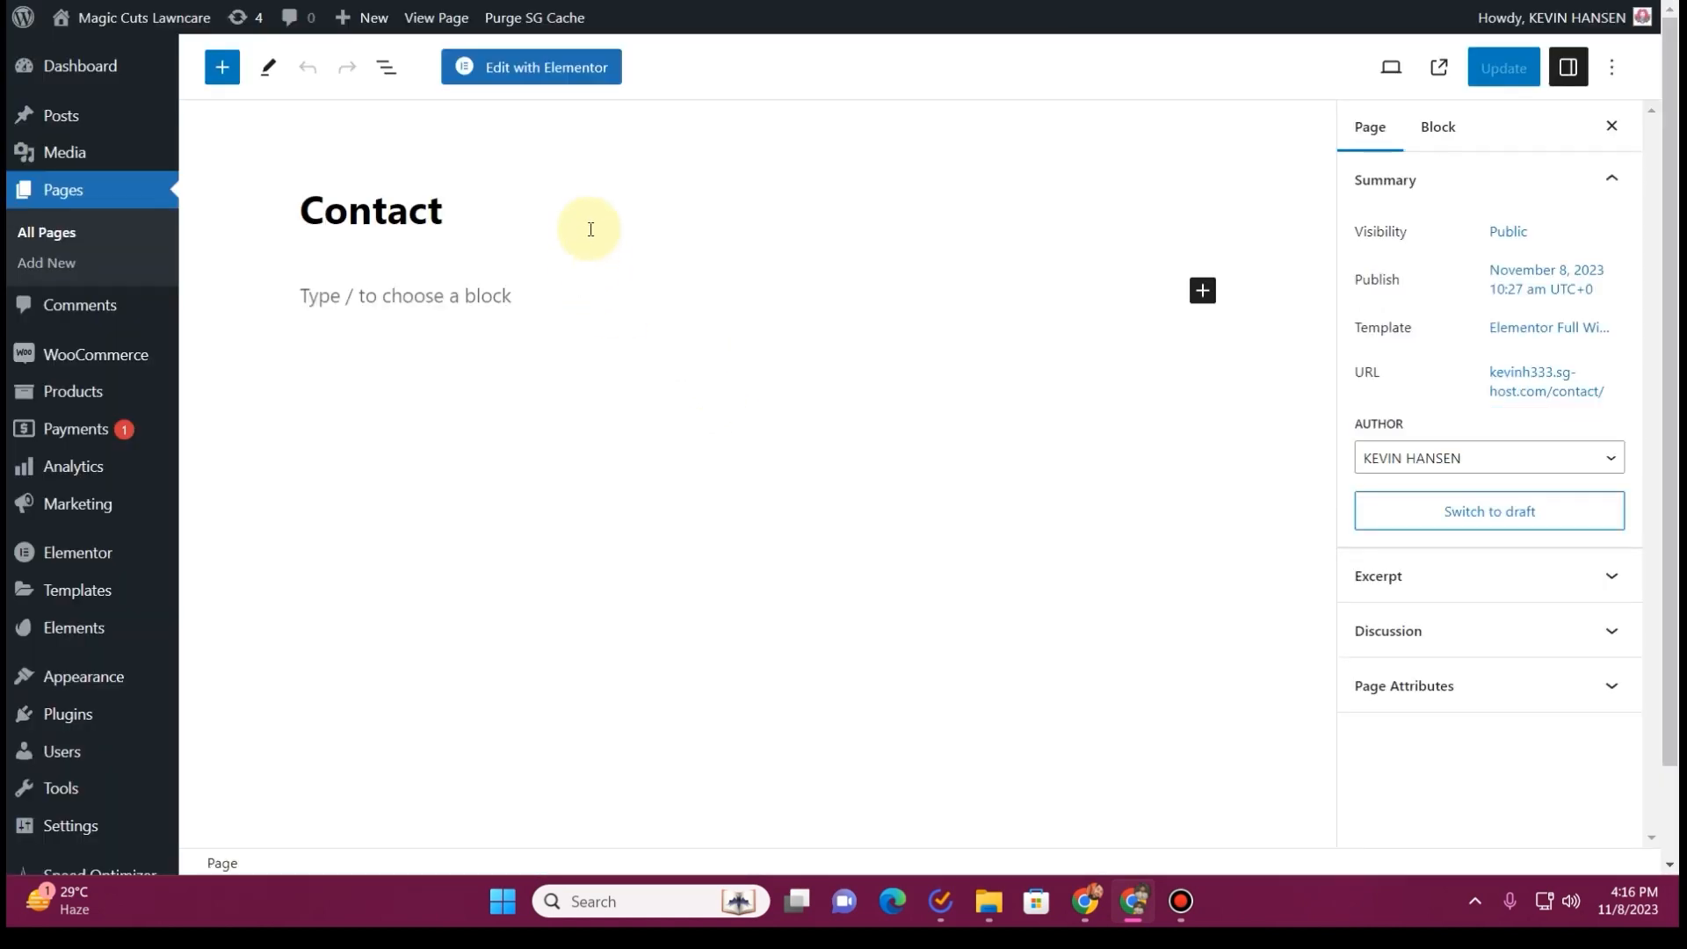
left_click(566, 80)
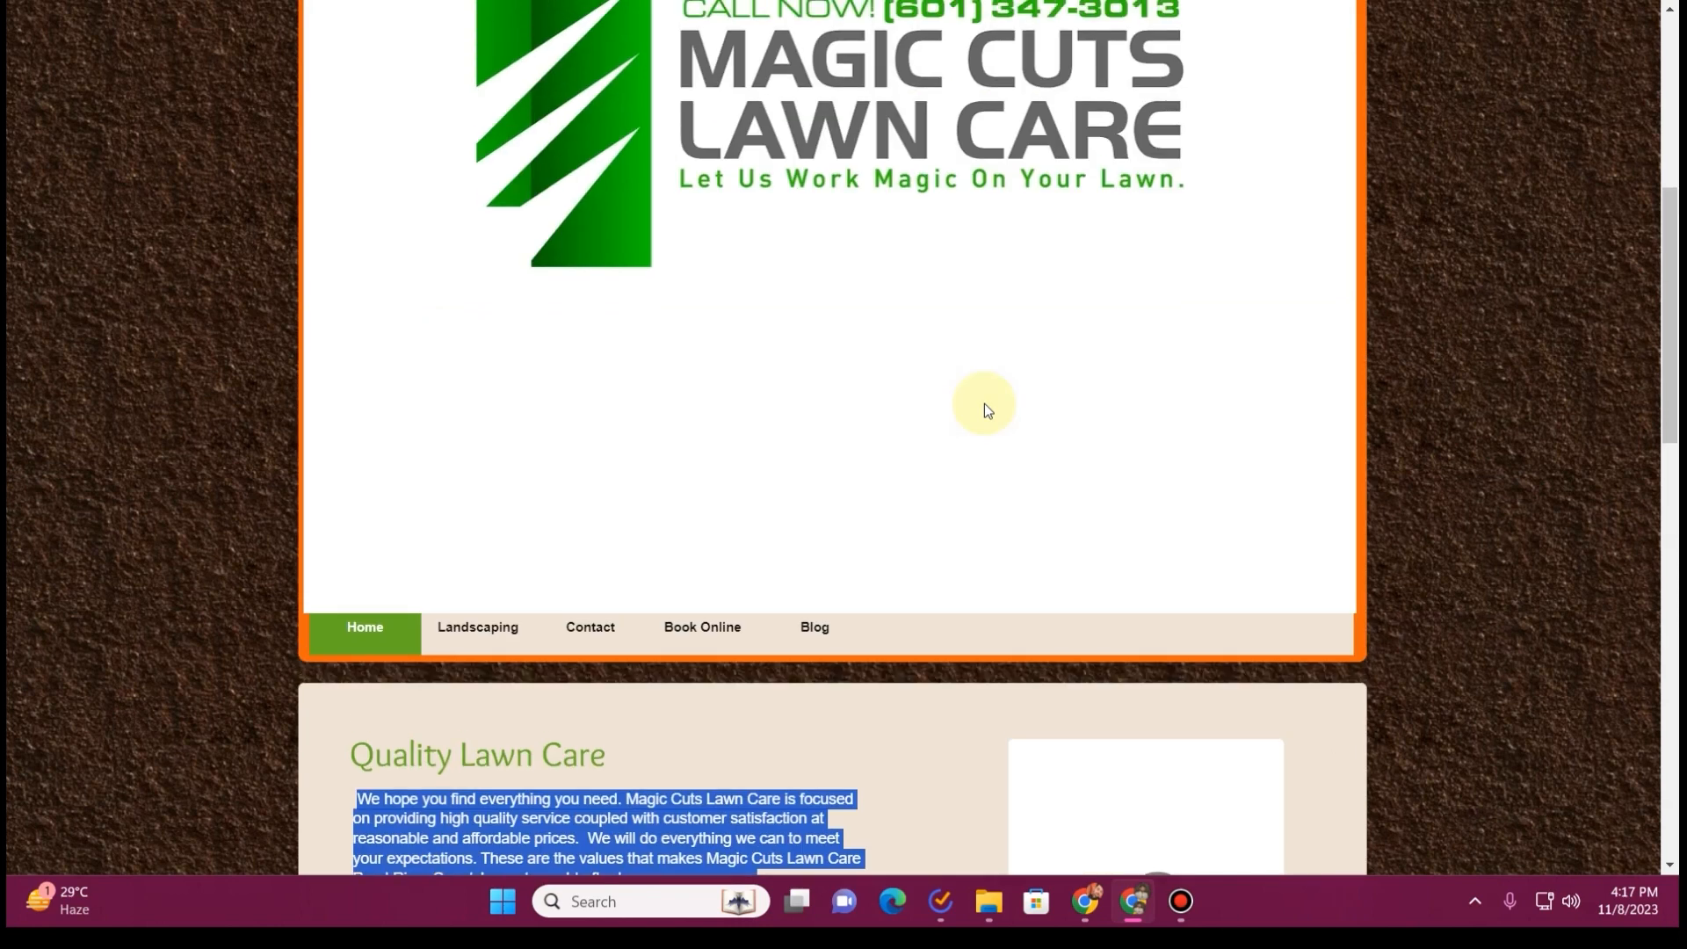
Look through the old Magic Cuts site's Contact page for its contact details and message form
scroll(976, 409, "down", 2)
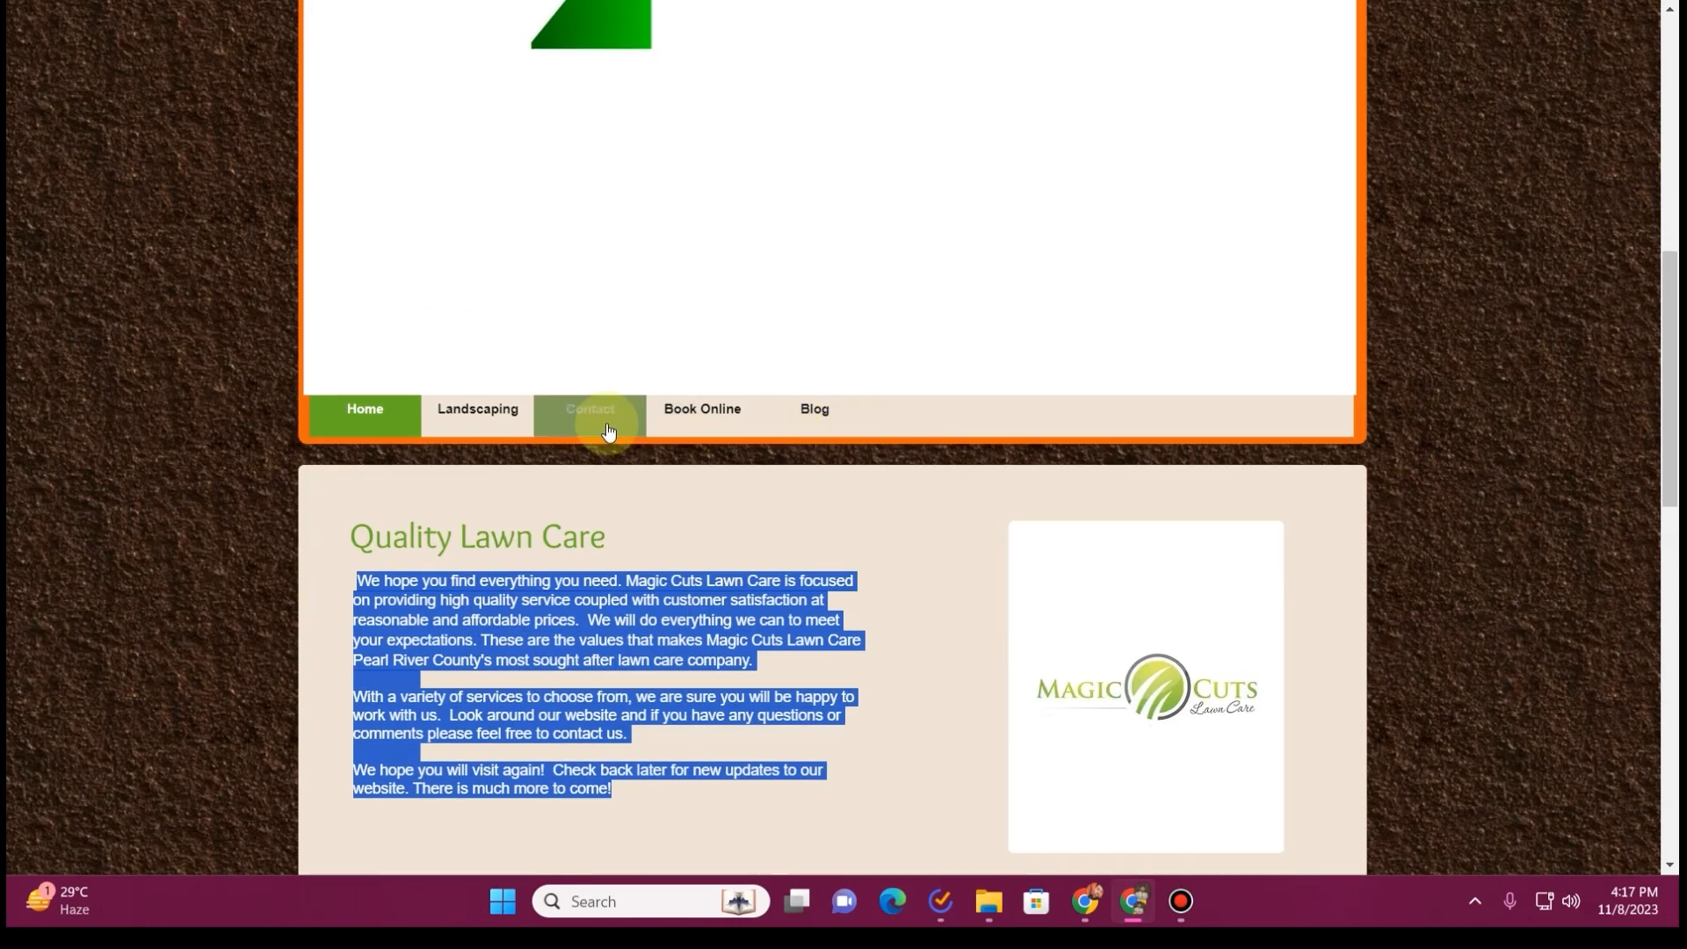
left_click(590, 417)
scroll(1002, 528, "down", 5)
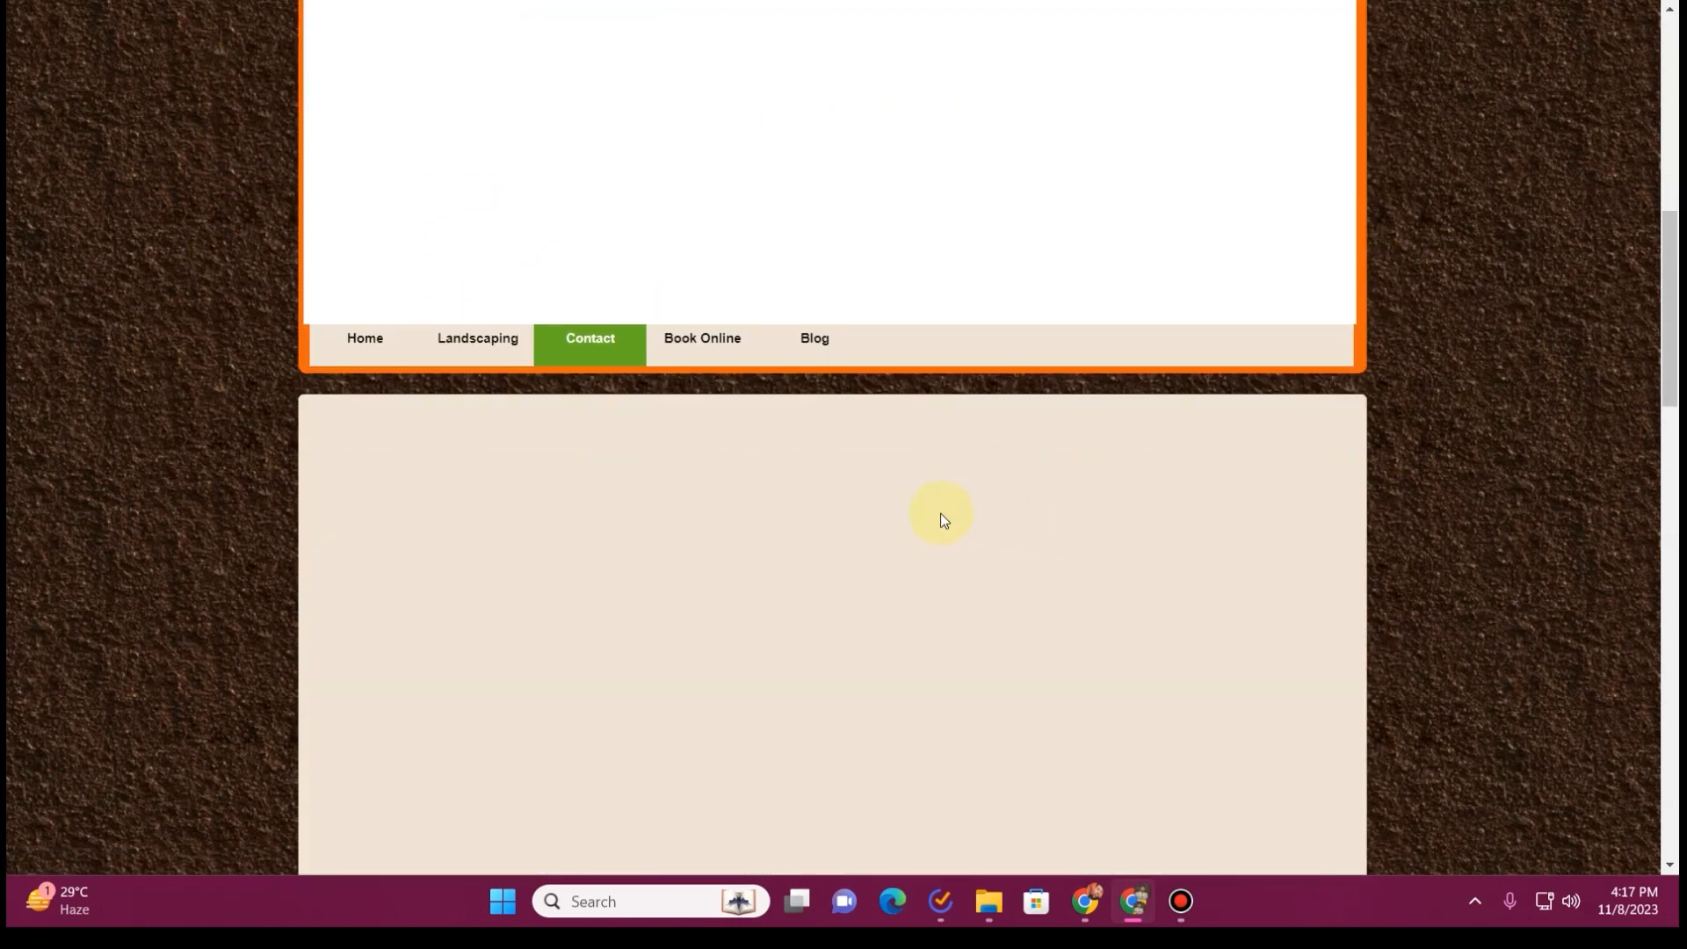
scroll(940, 513, "down", 10)
scroll(890, 506, "up", 7)
scroll(1267, 551, "down", 8)
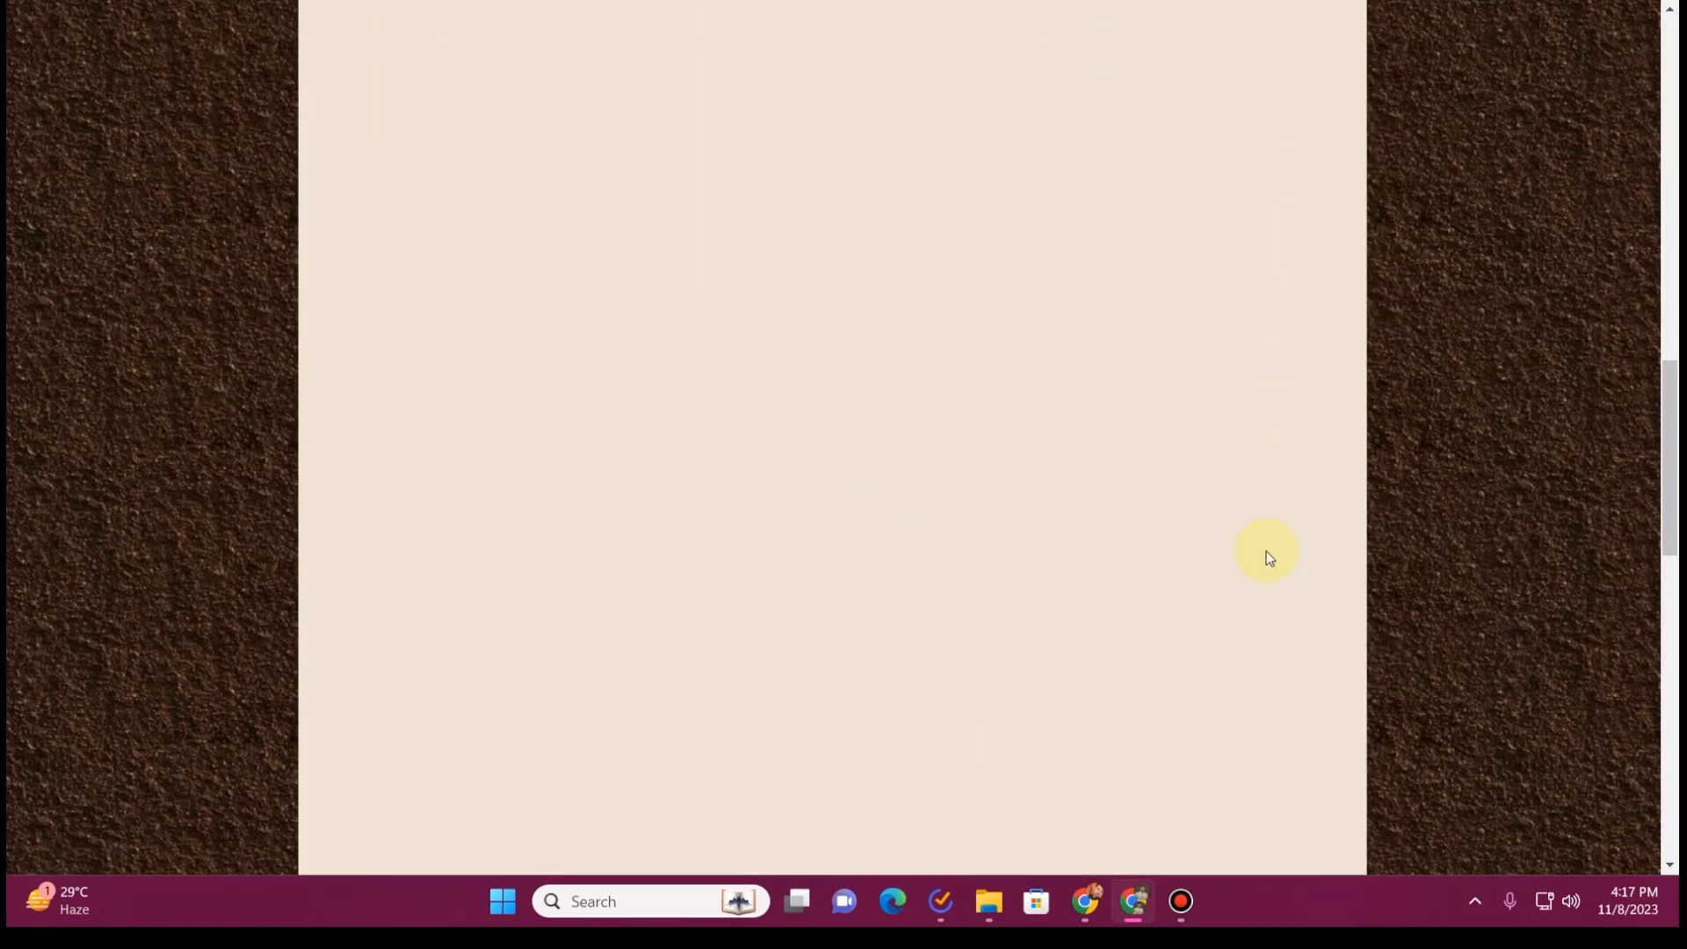
scroll(894, 424, "up", 5)
scroll(895, 425, "down", 5)
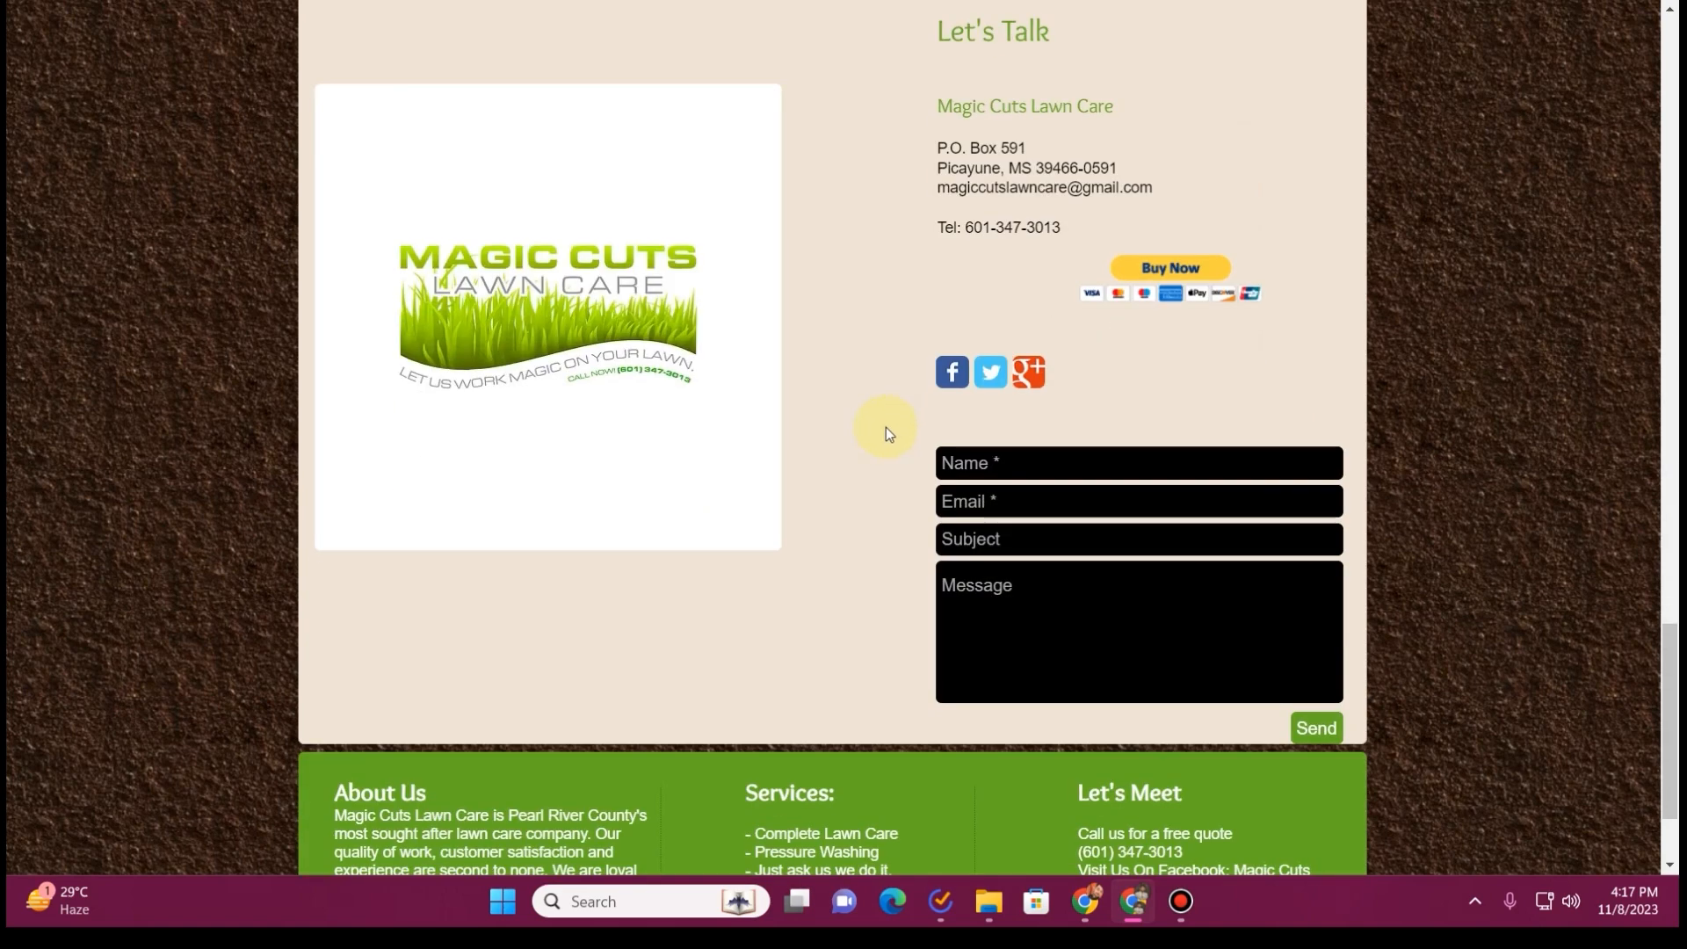
scroll(882, 208, "up", 1)
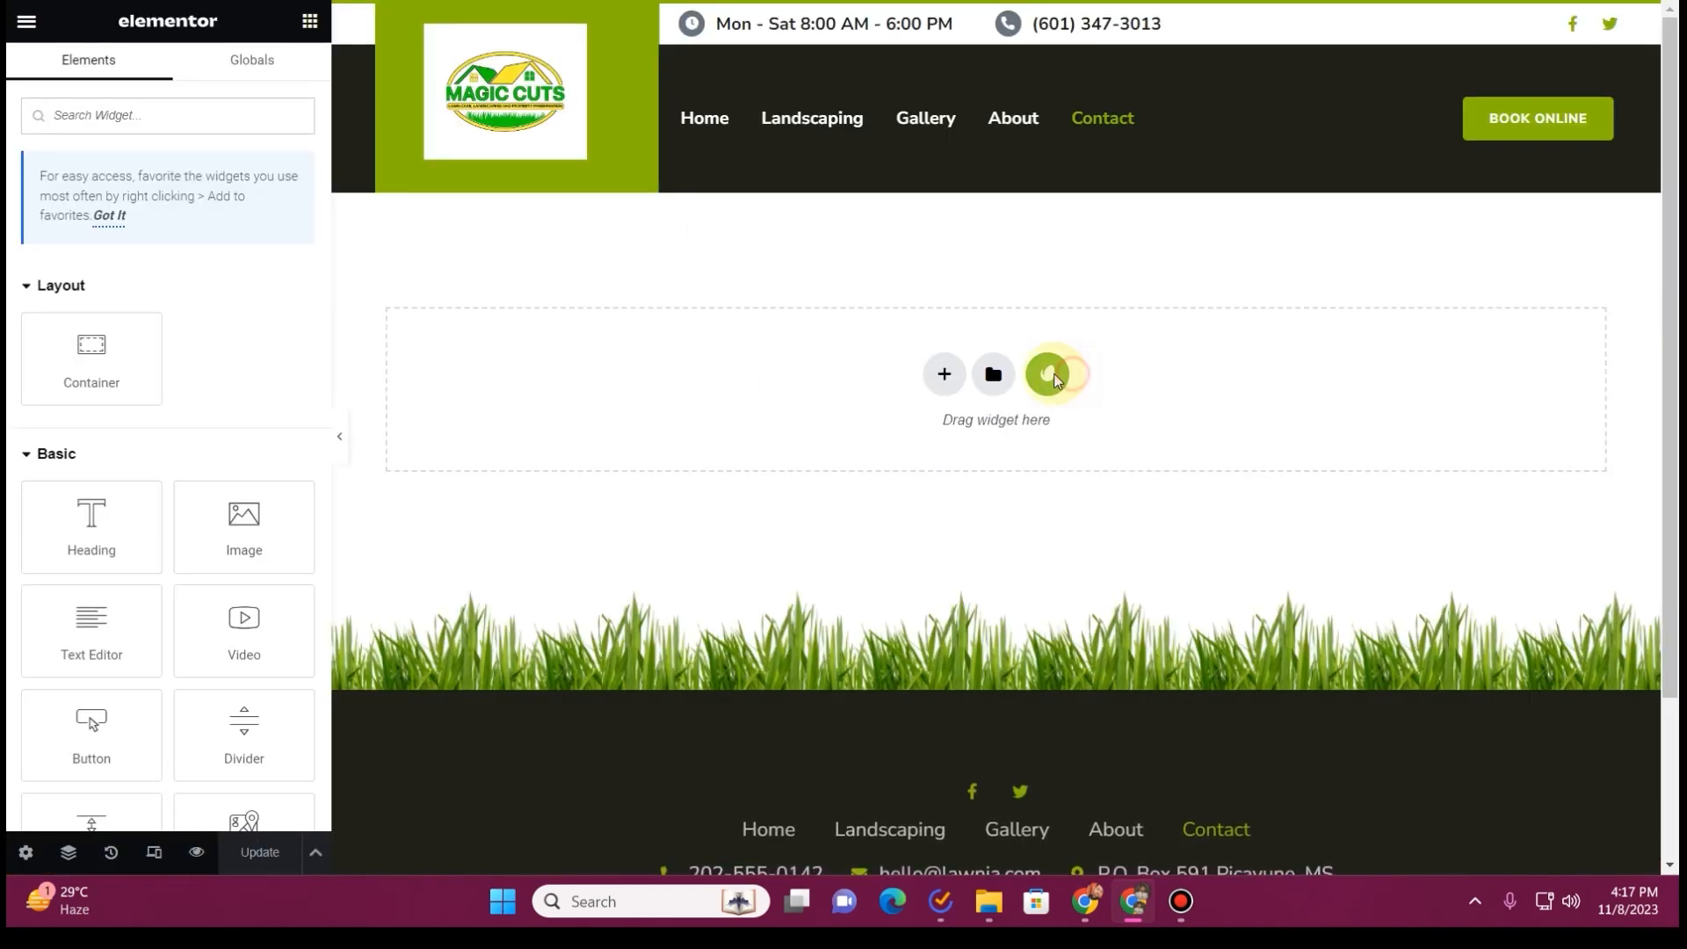
Insert the Contact template from the installed Lawnia kit into the empty Contact page
left_click(1050, 374)
left_click(414, 444)
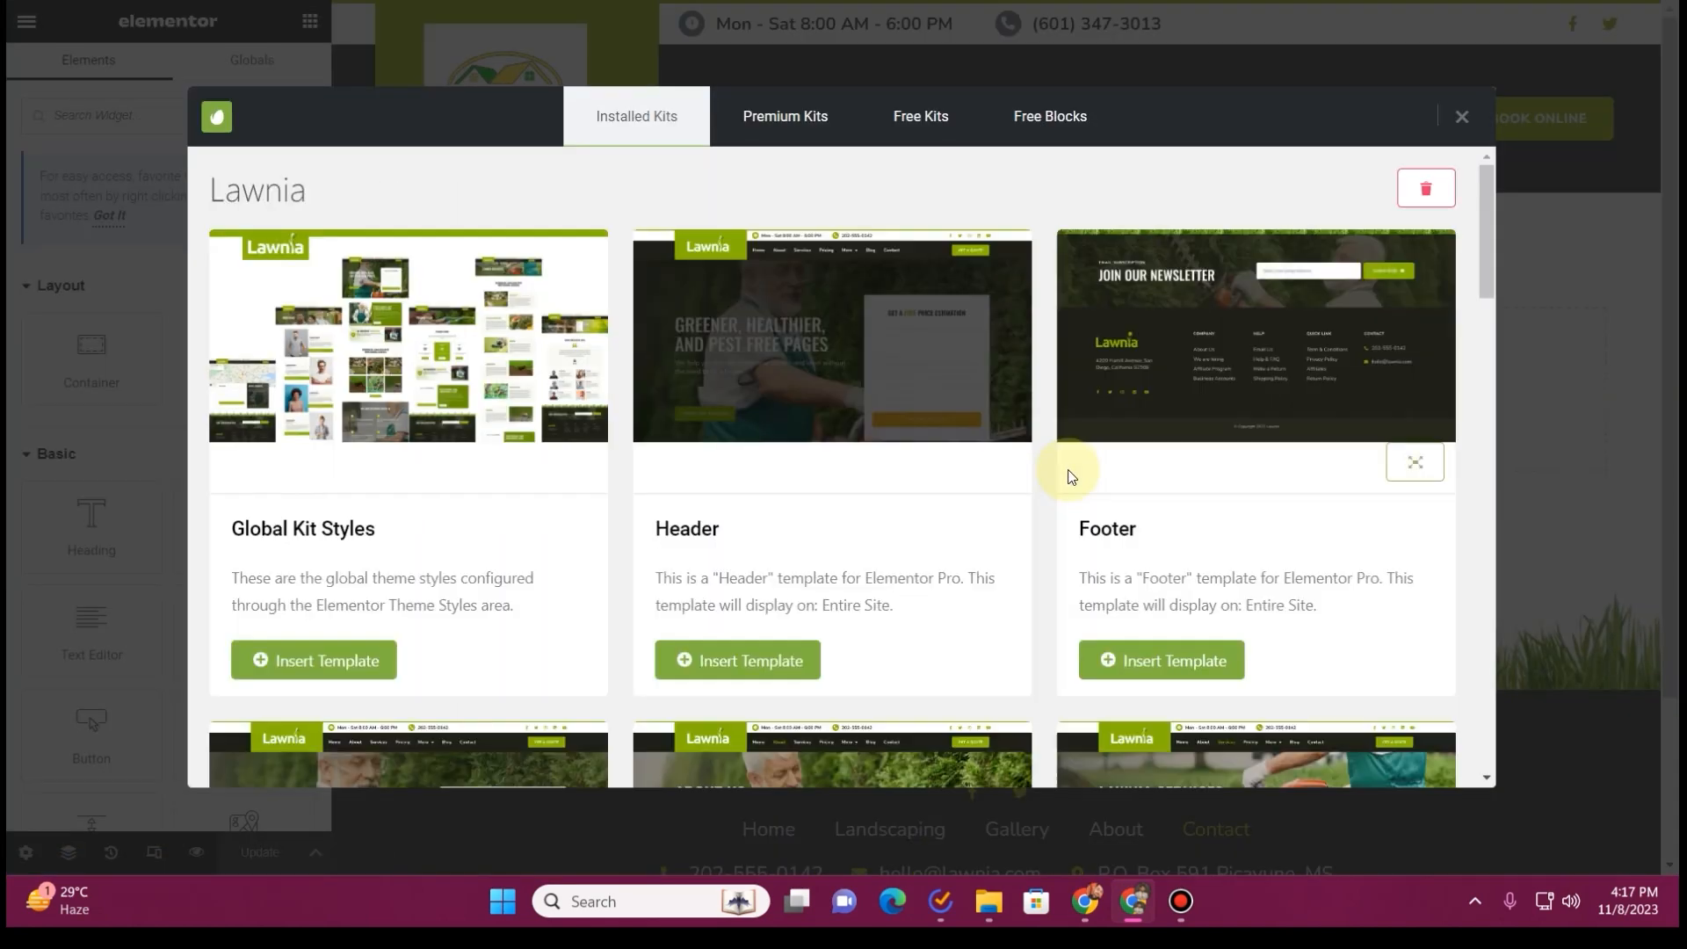
scroll(1066, 484, "down", 5)
scroll(1060, 495, "down", 10)
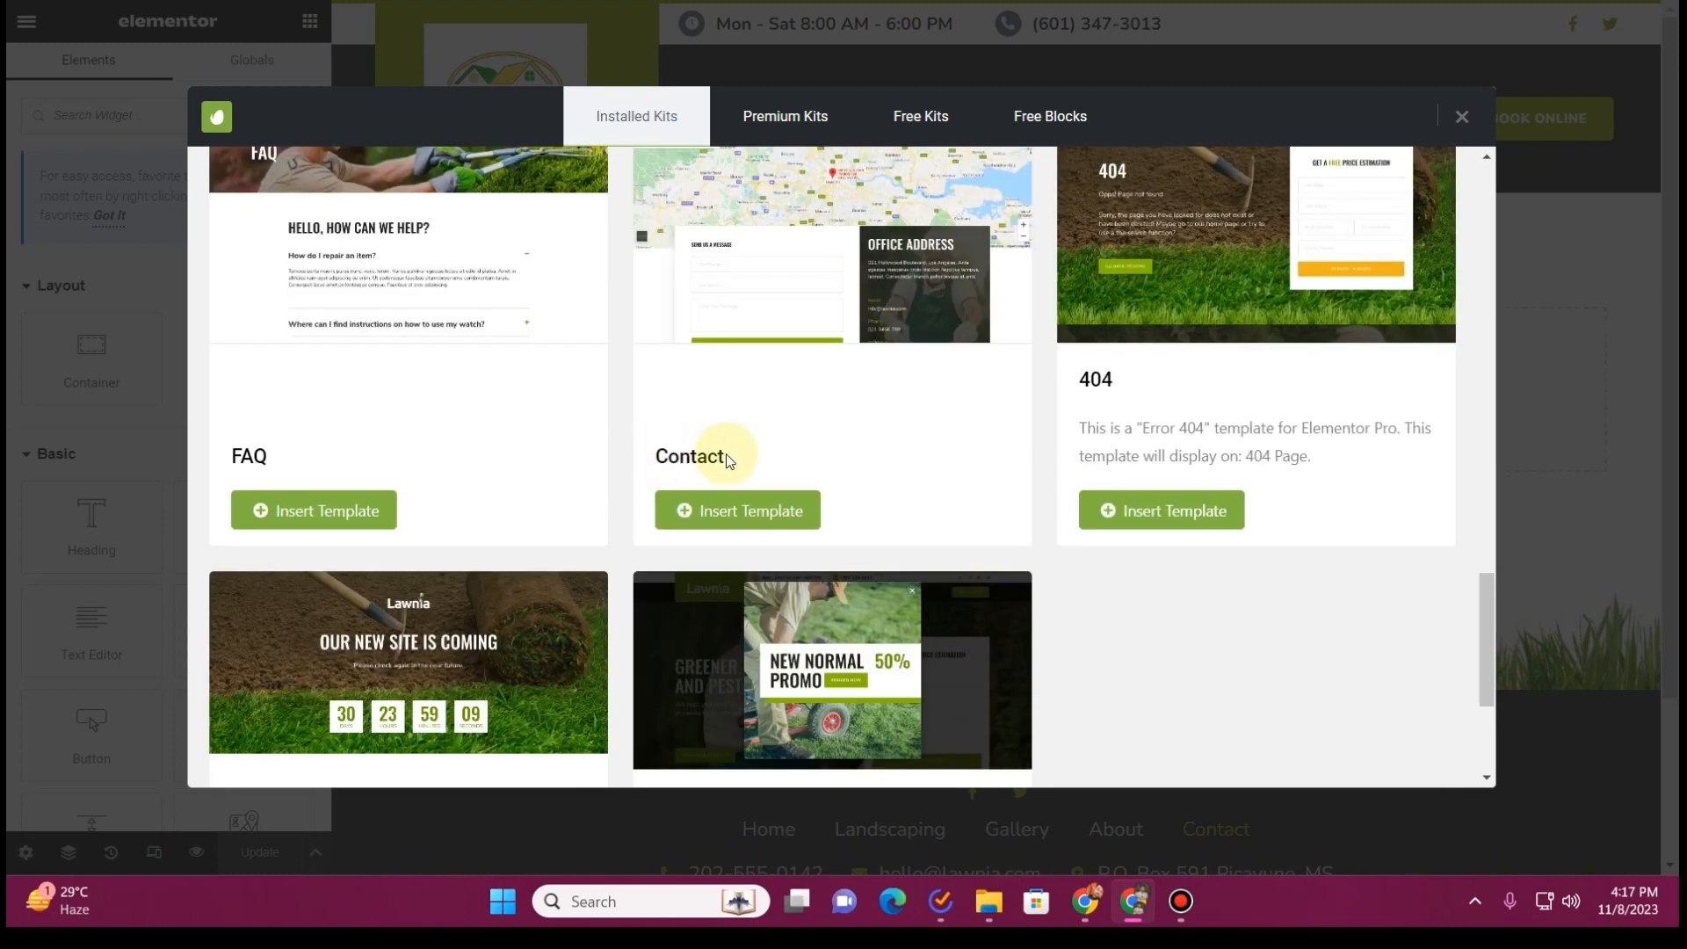
left_click(742, 511)
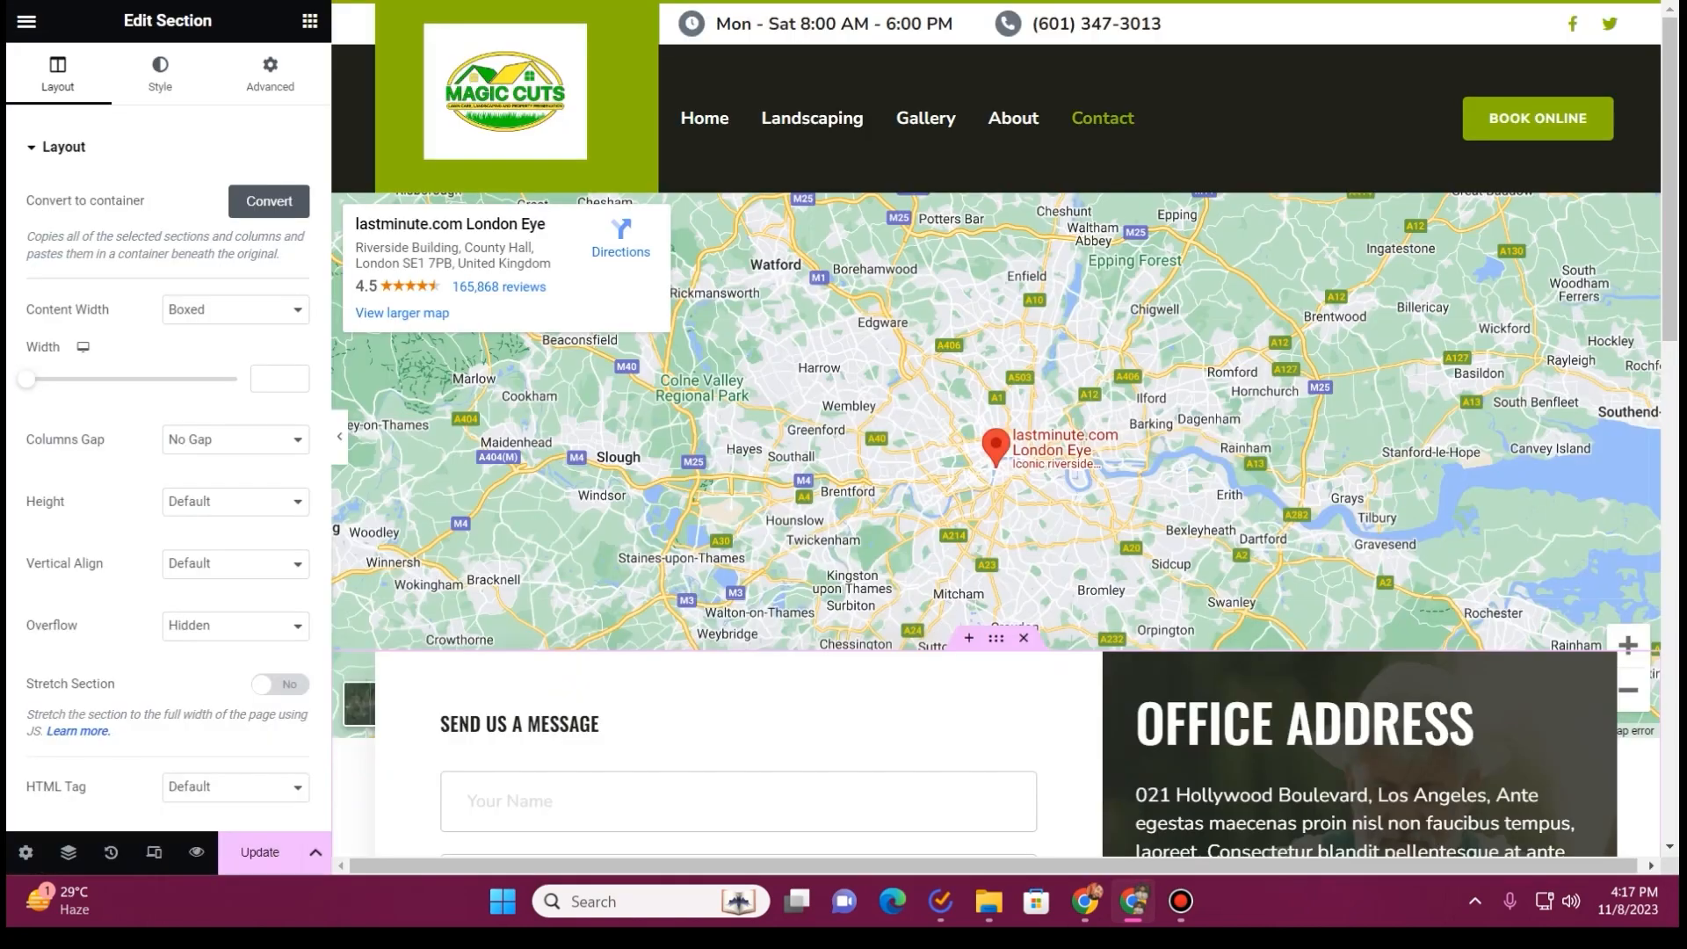
Set the Google map's location to the business's city, state and ZIP code copied from the old site
left_click(762, 387)
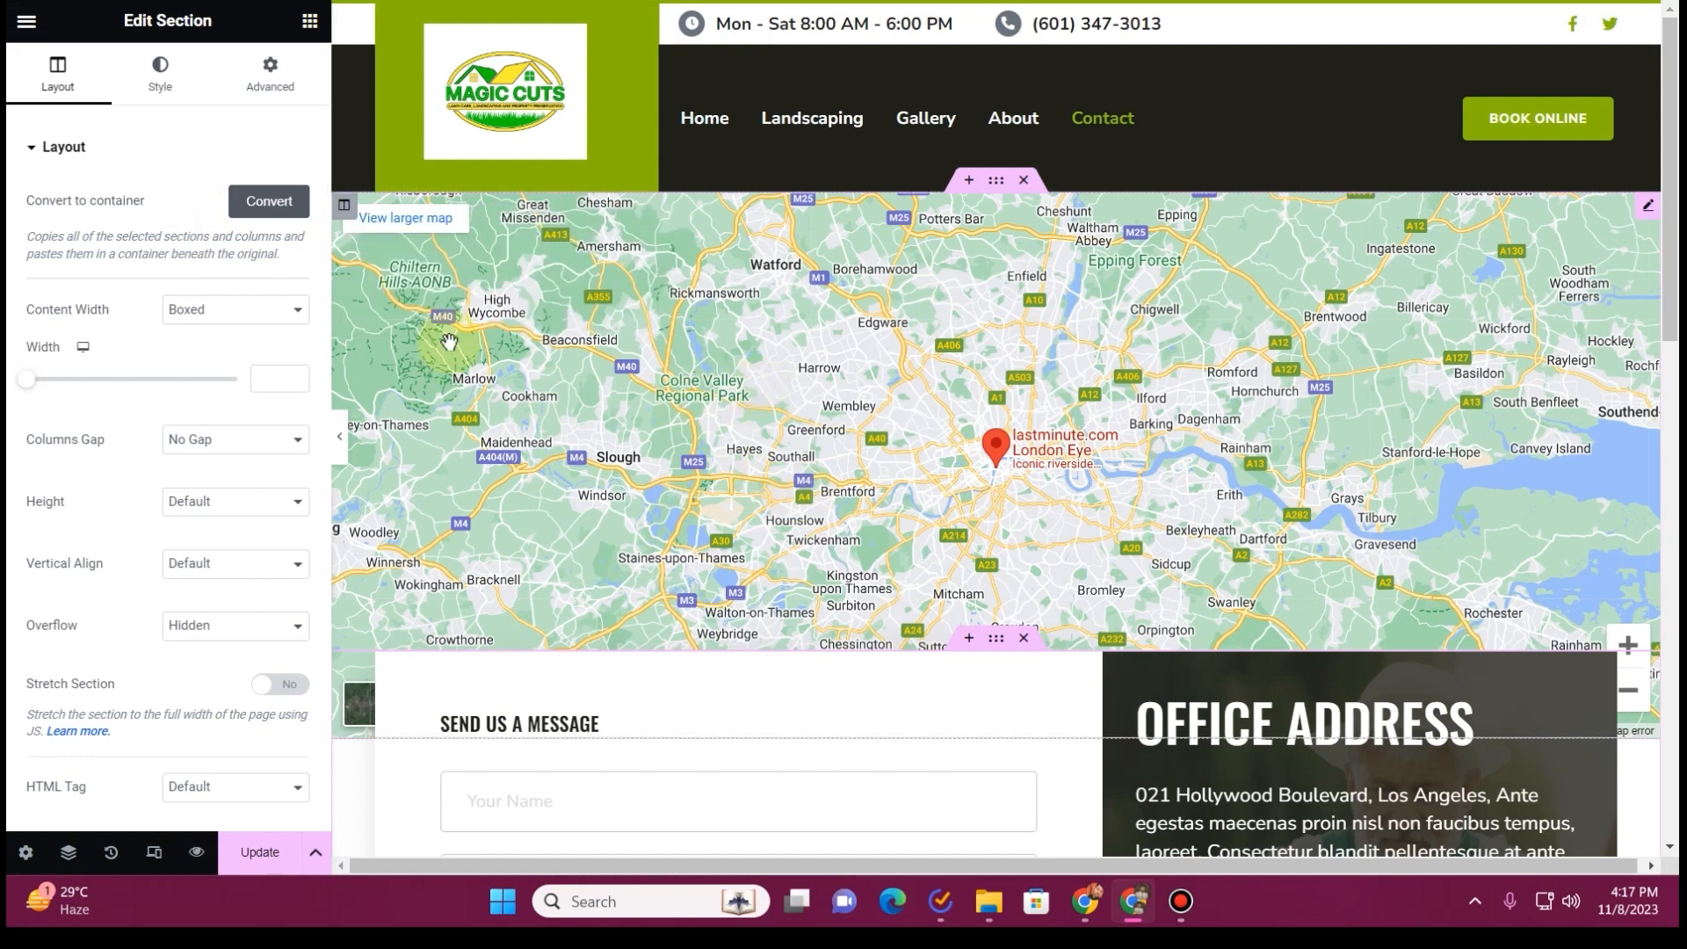
left_click(1650, 213)
triple_click(203, 233)
type("Picayune, MS 39466-0591")
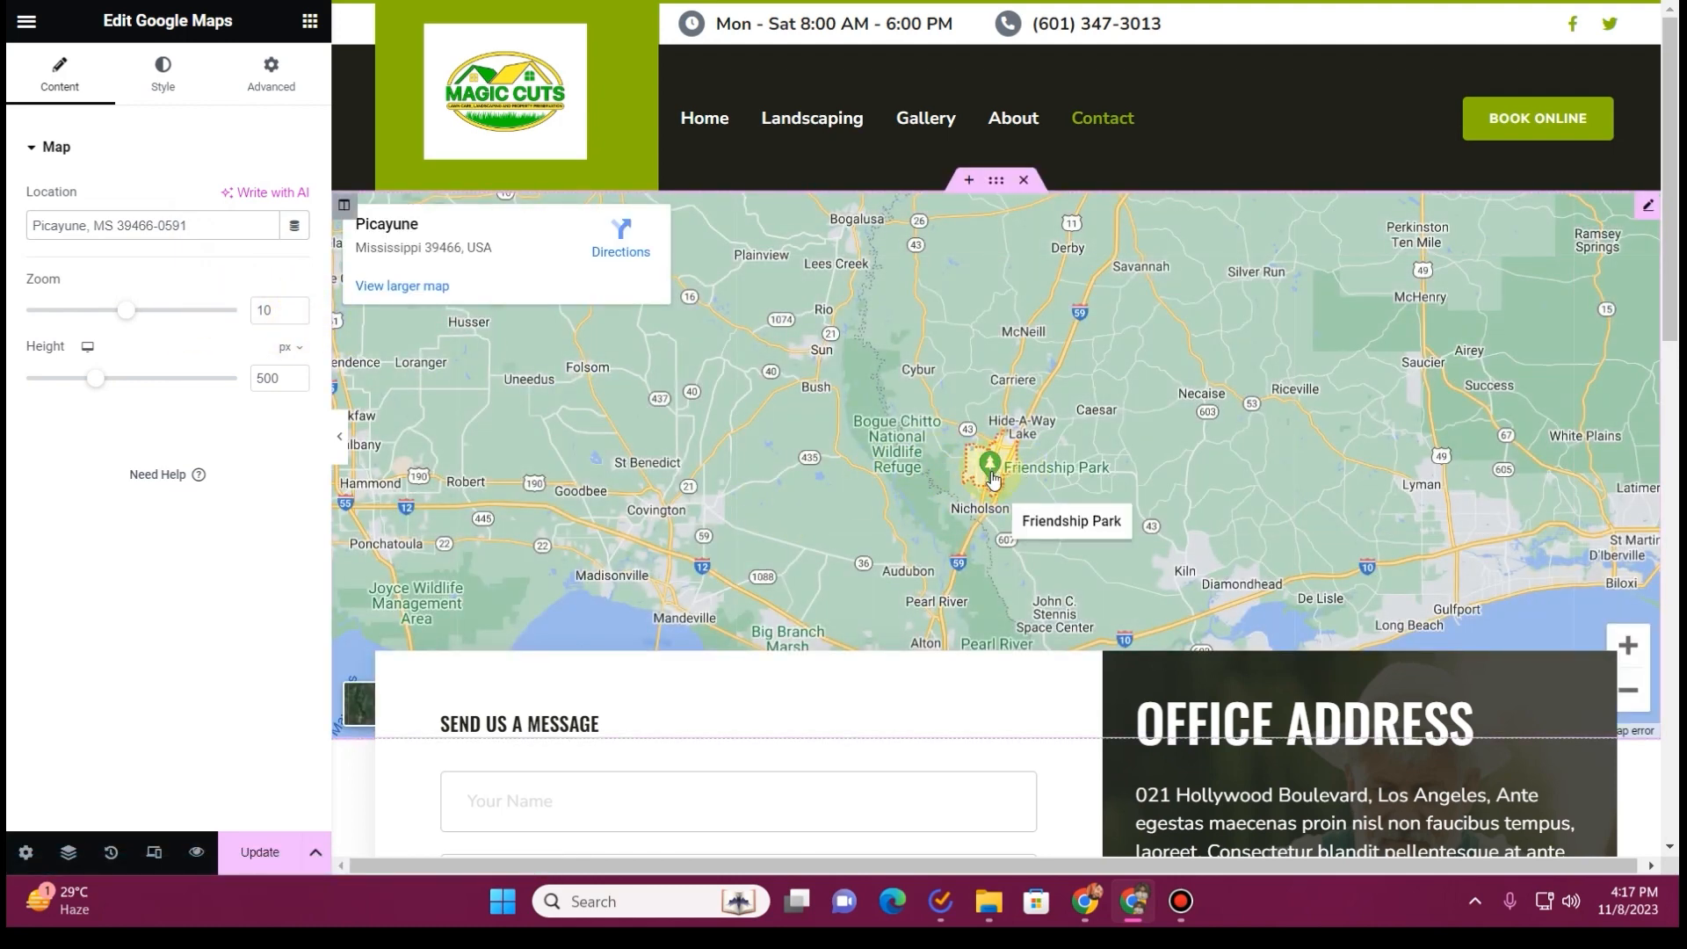
scroll(591, 264, "down", 5)
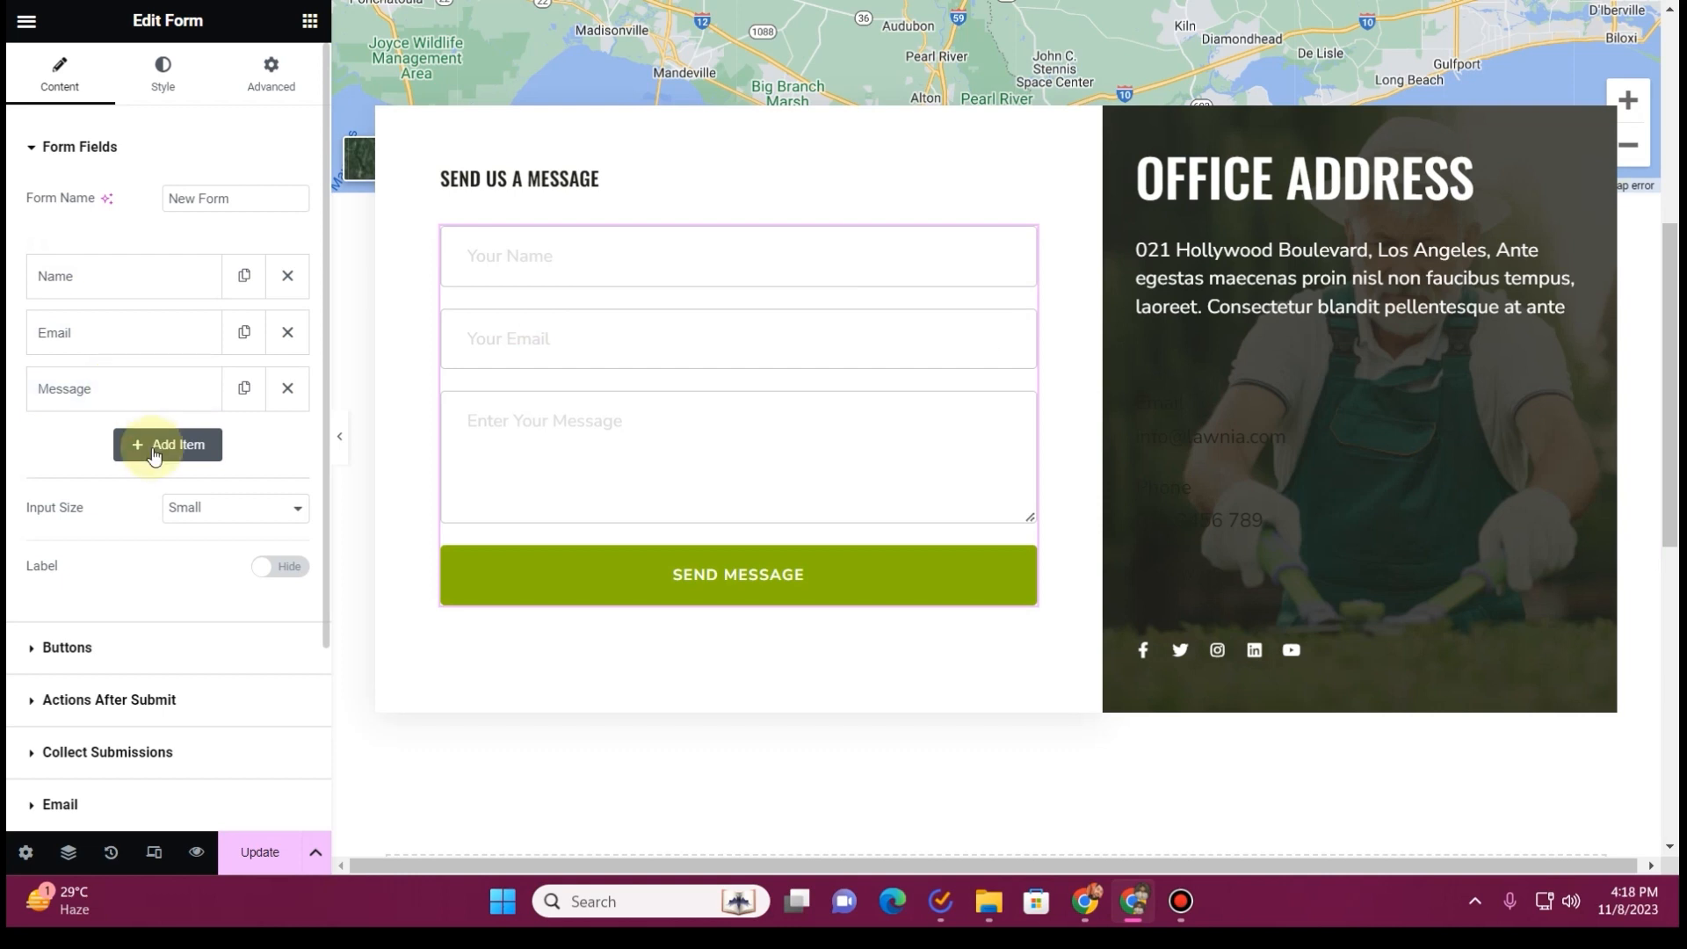
Duplicate the form's Name field and make the copy a Tel field with label and placeholder "Phone Number"
left_click(147, 281)
left_click(147, 281)
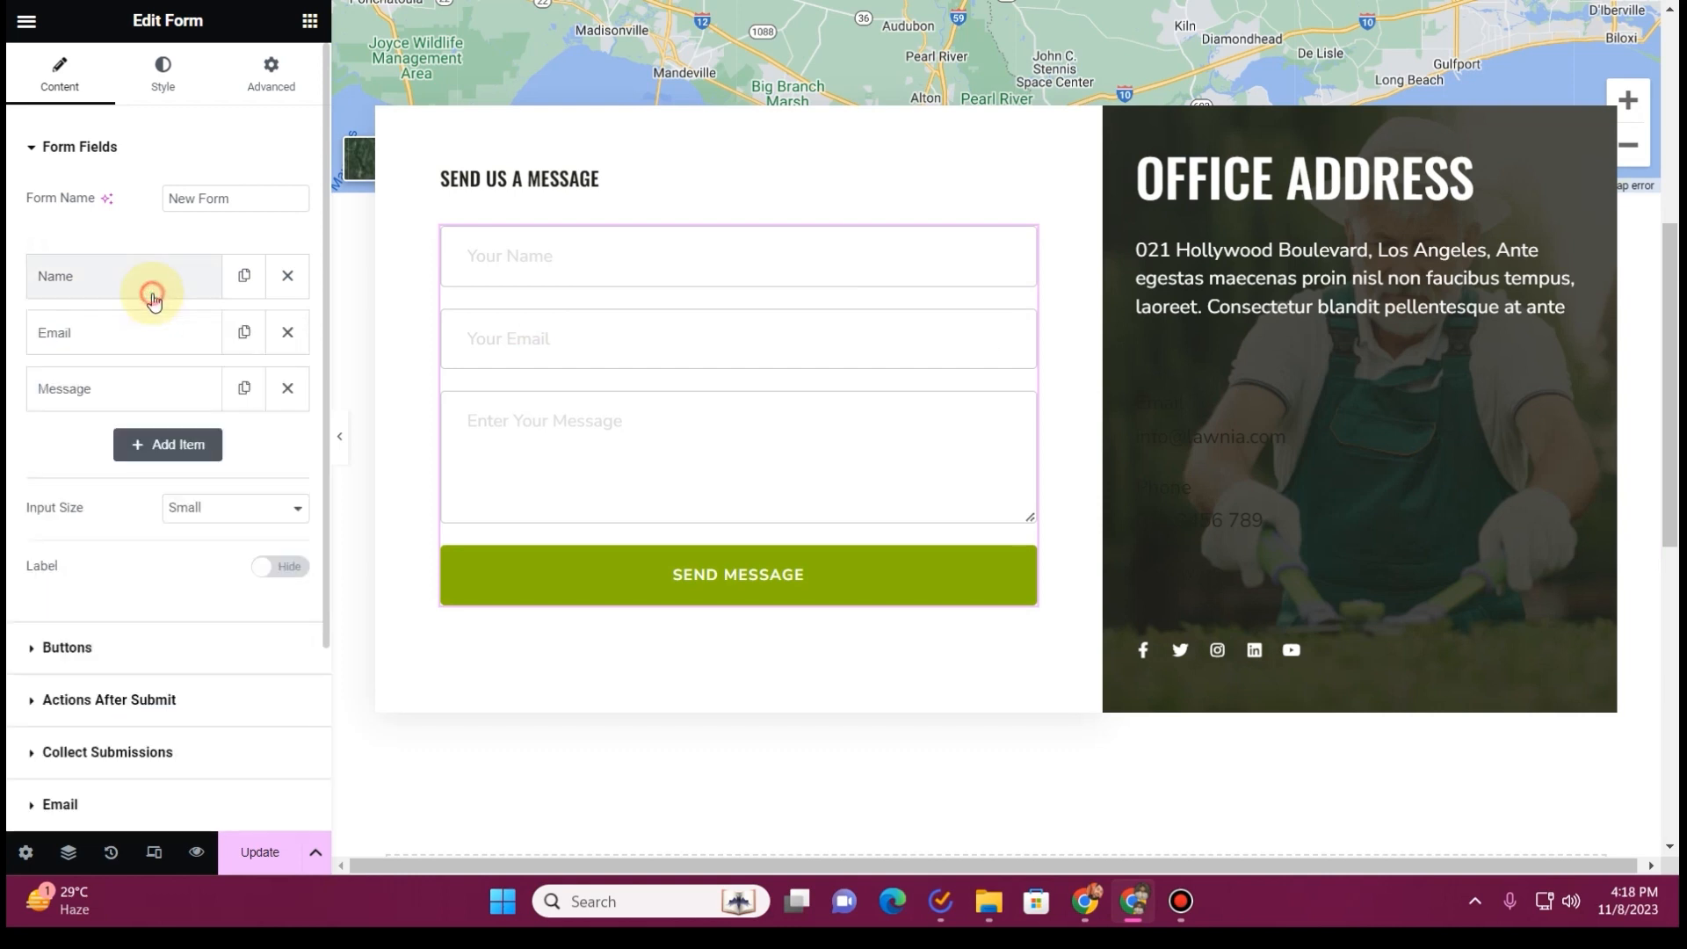
left_click(233, 290)
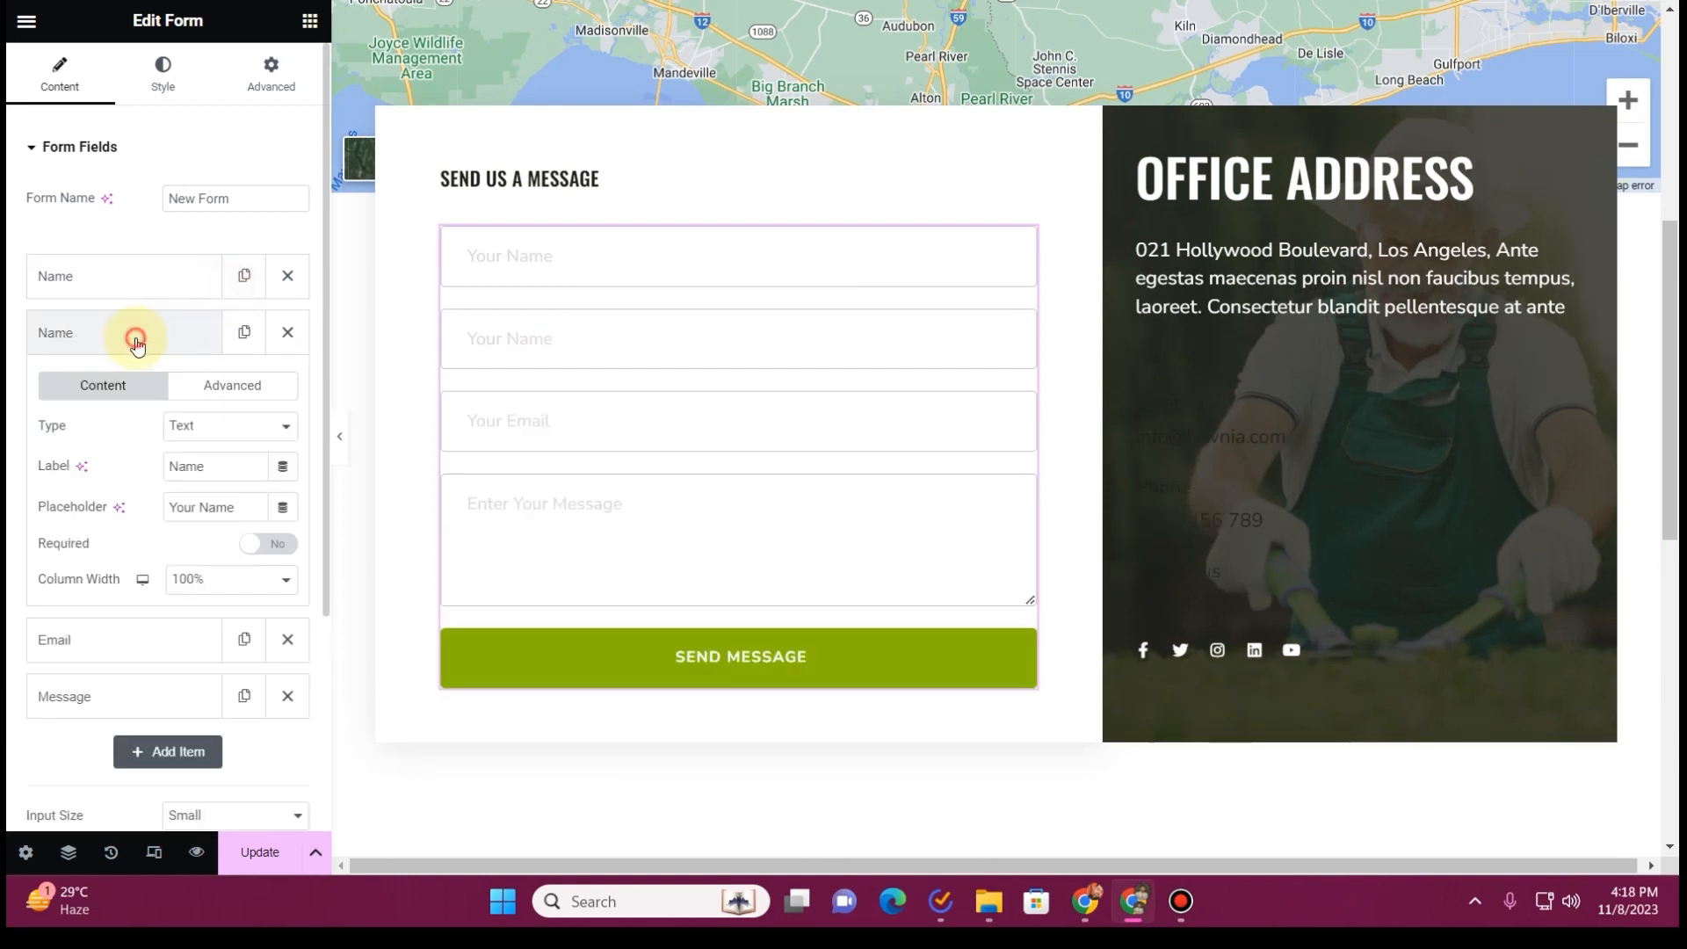
left_click(226, 428)
key("Down")
key("Down")
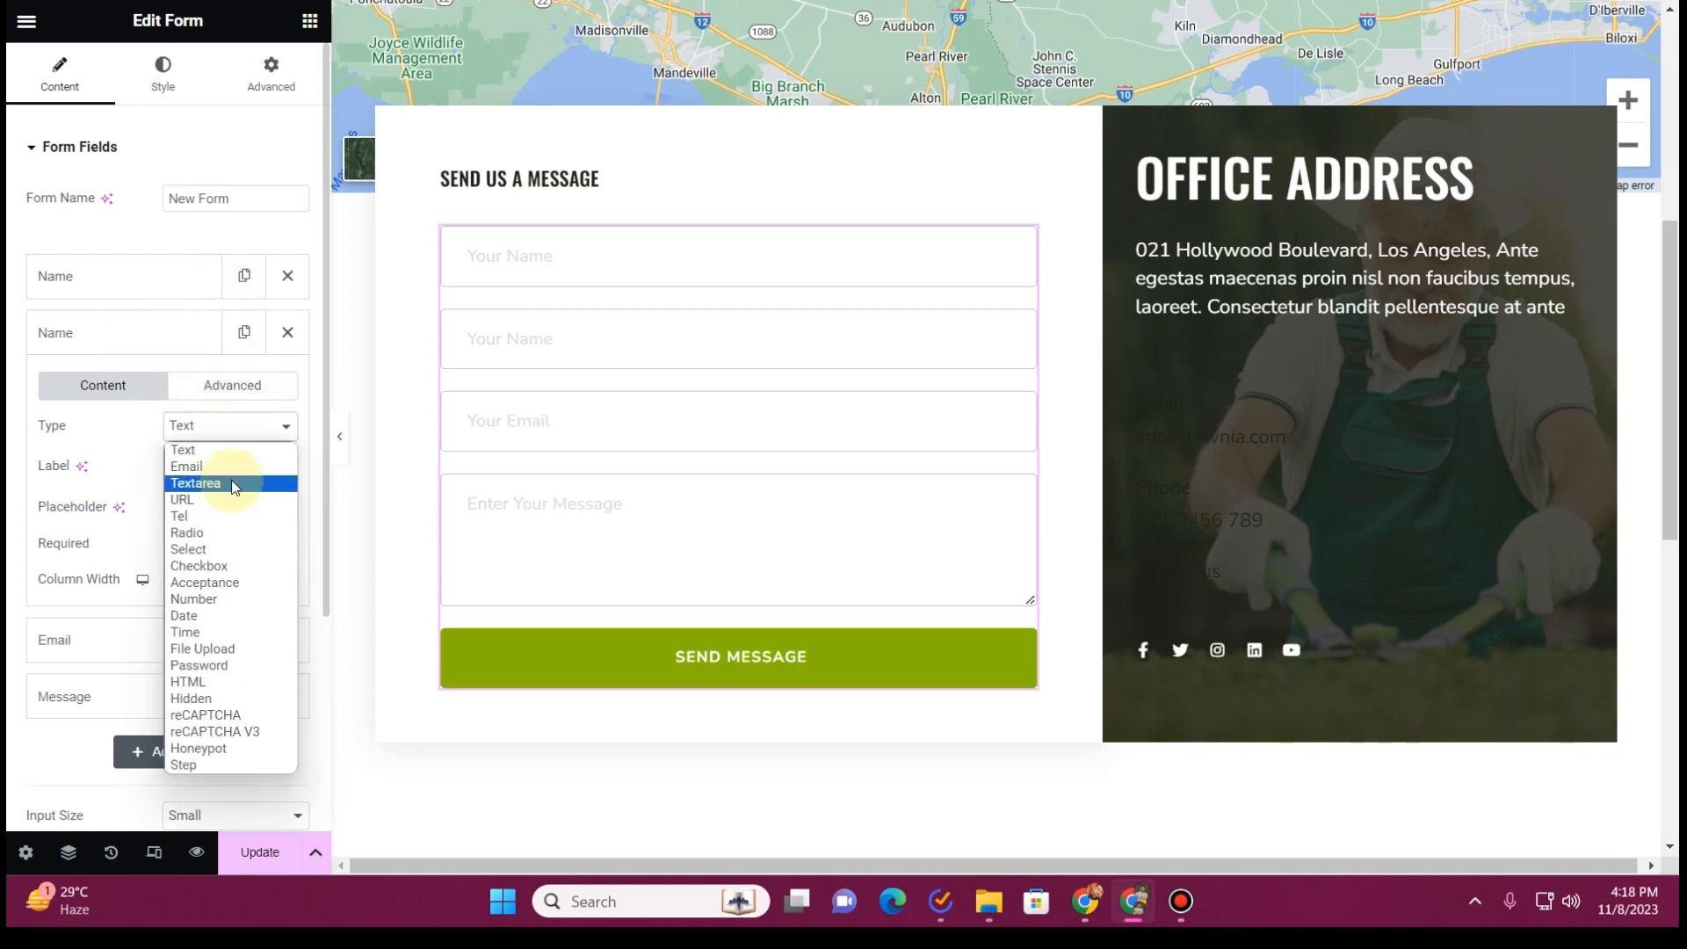
key("Return")
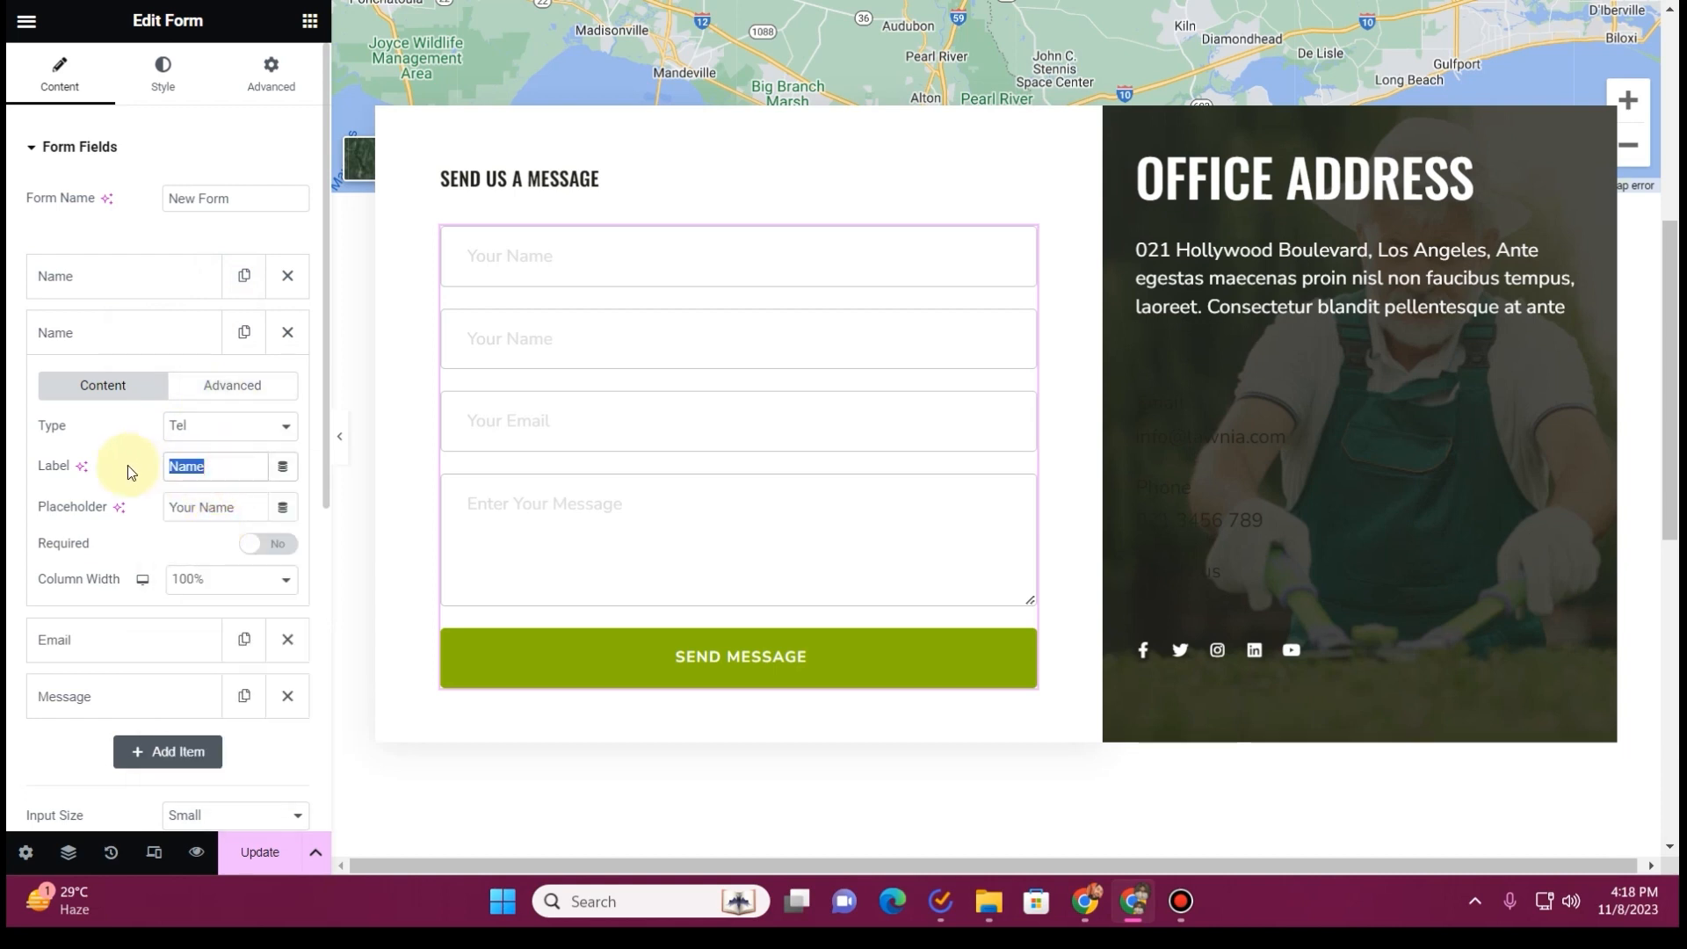
type("Phone")
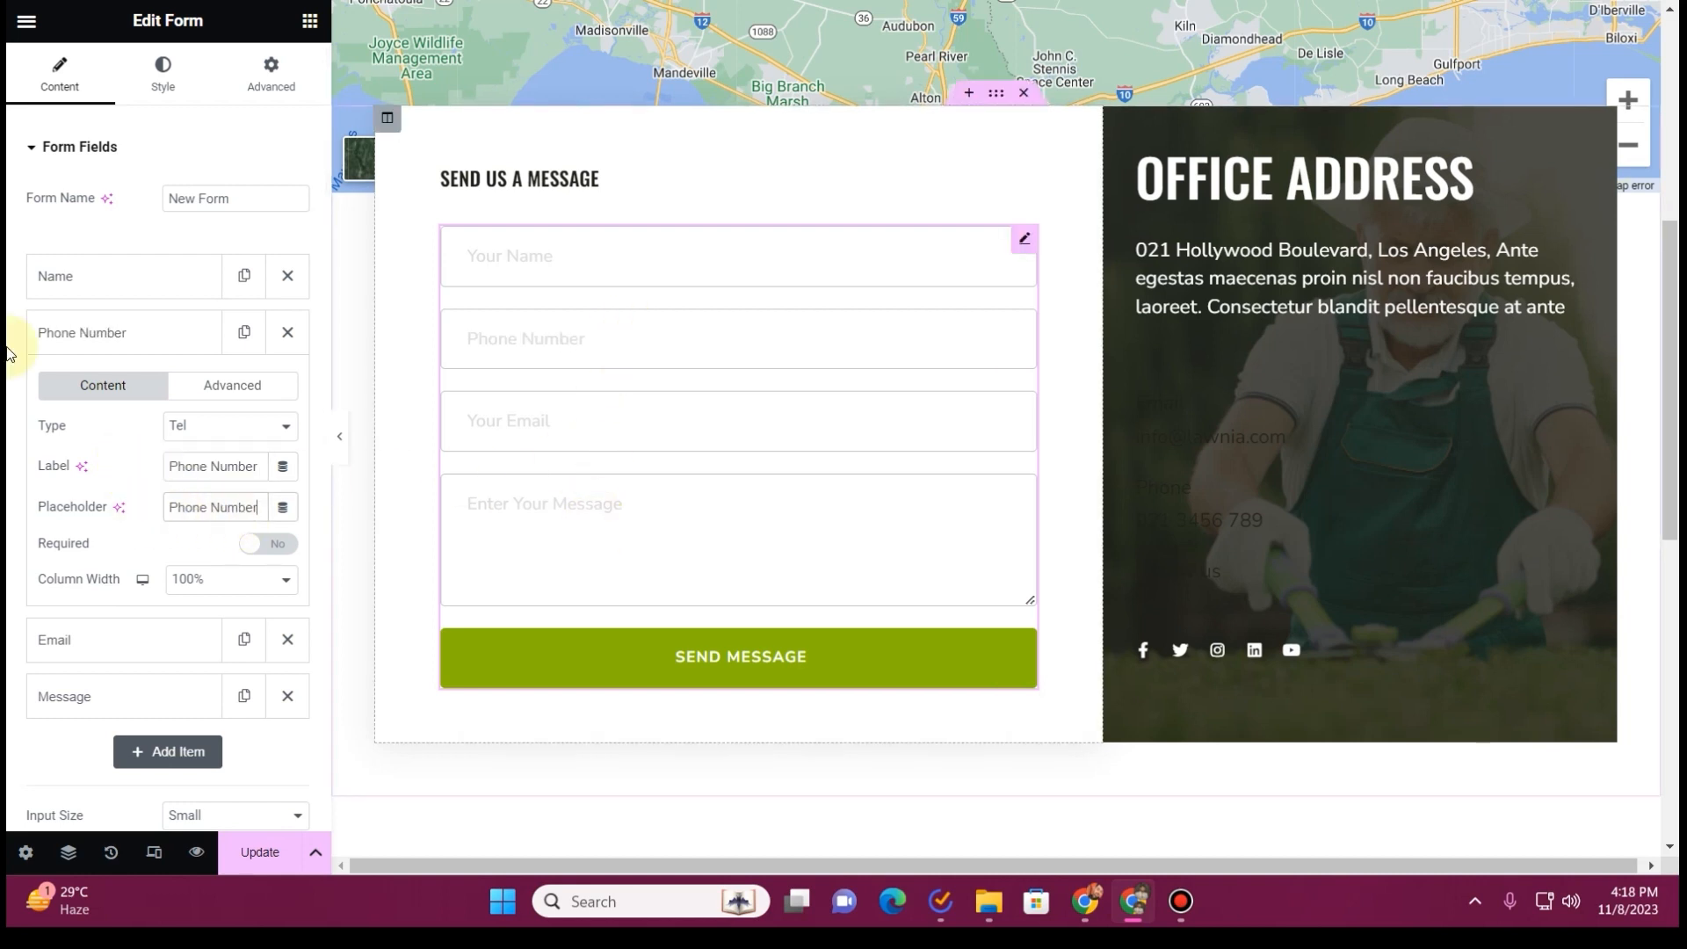
left_click(108, 343)
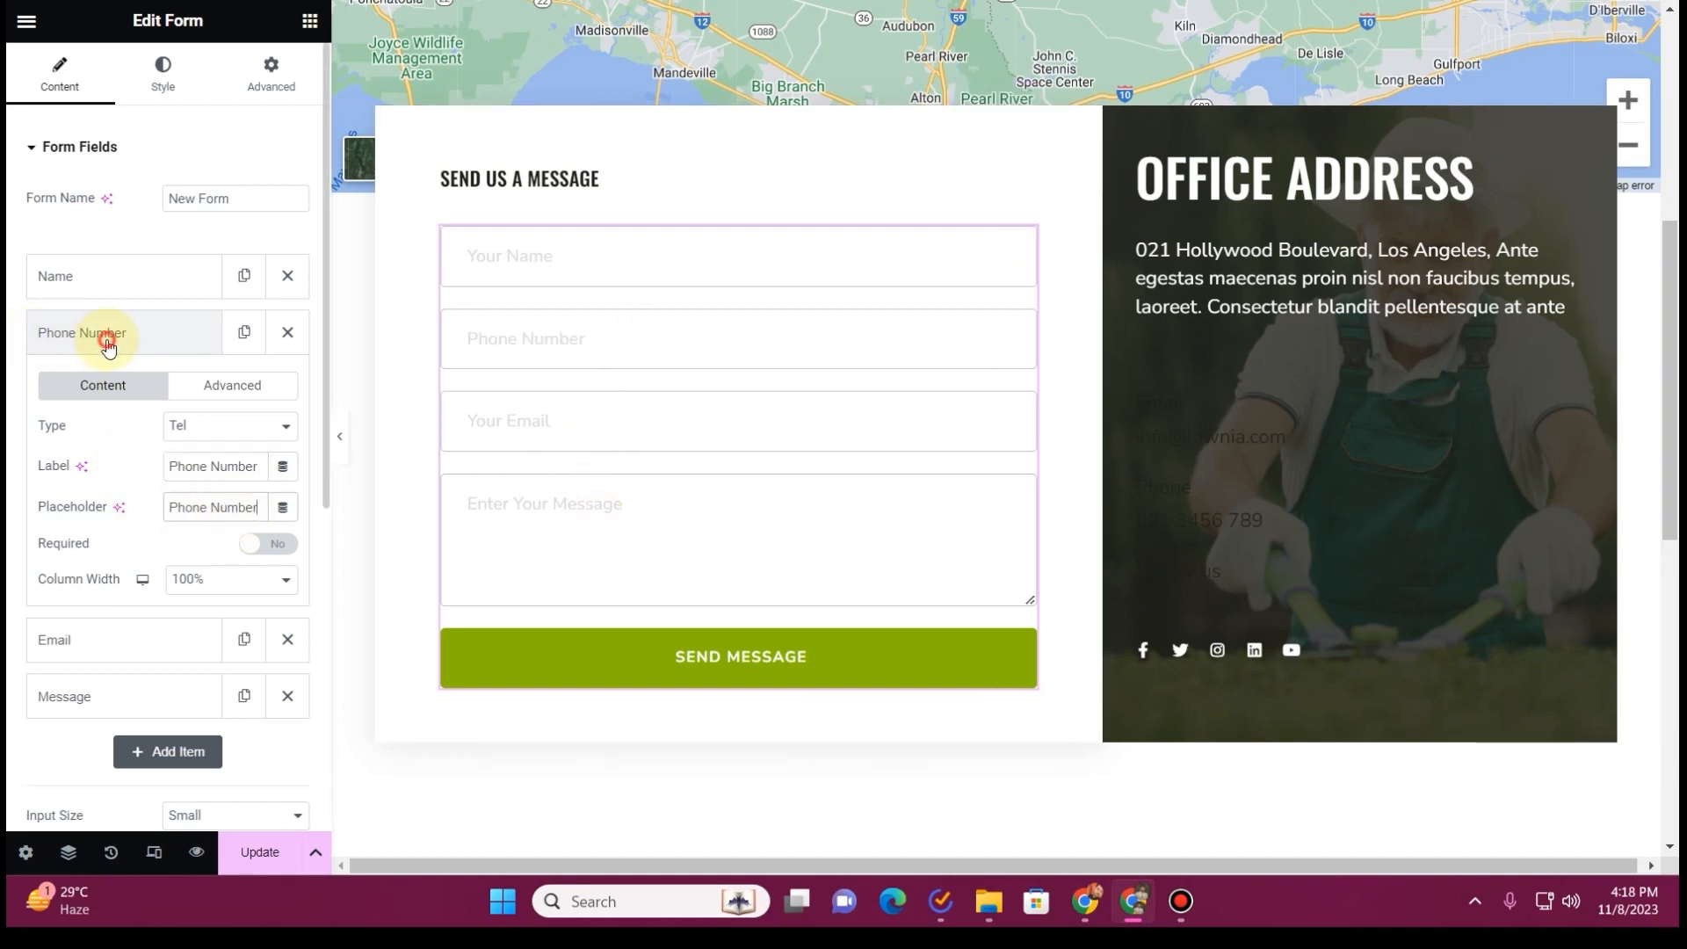
Duplicate the Phone Number field, move the copy below Email and set its label and placeholder to "Subject"
left_click(245, 332)
left_click_drag(75, 387, 129, 452)
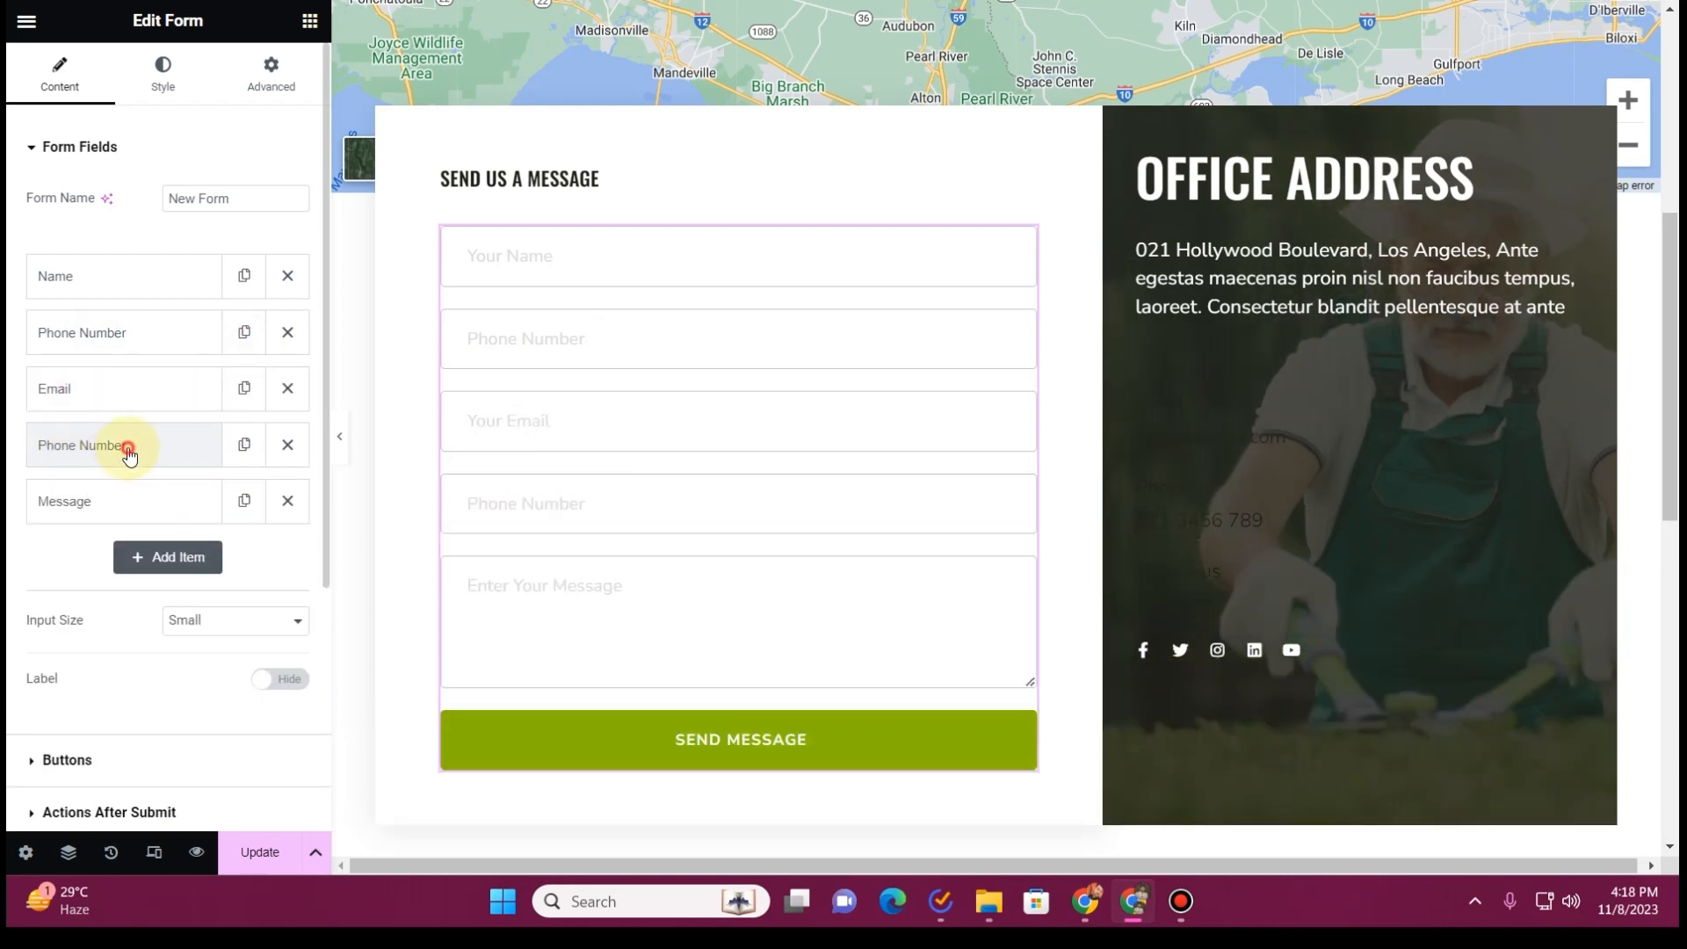
left_click(127, 448)
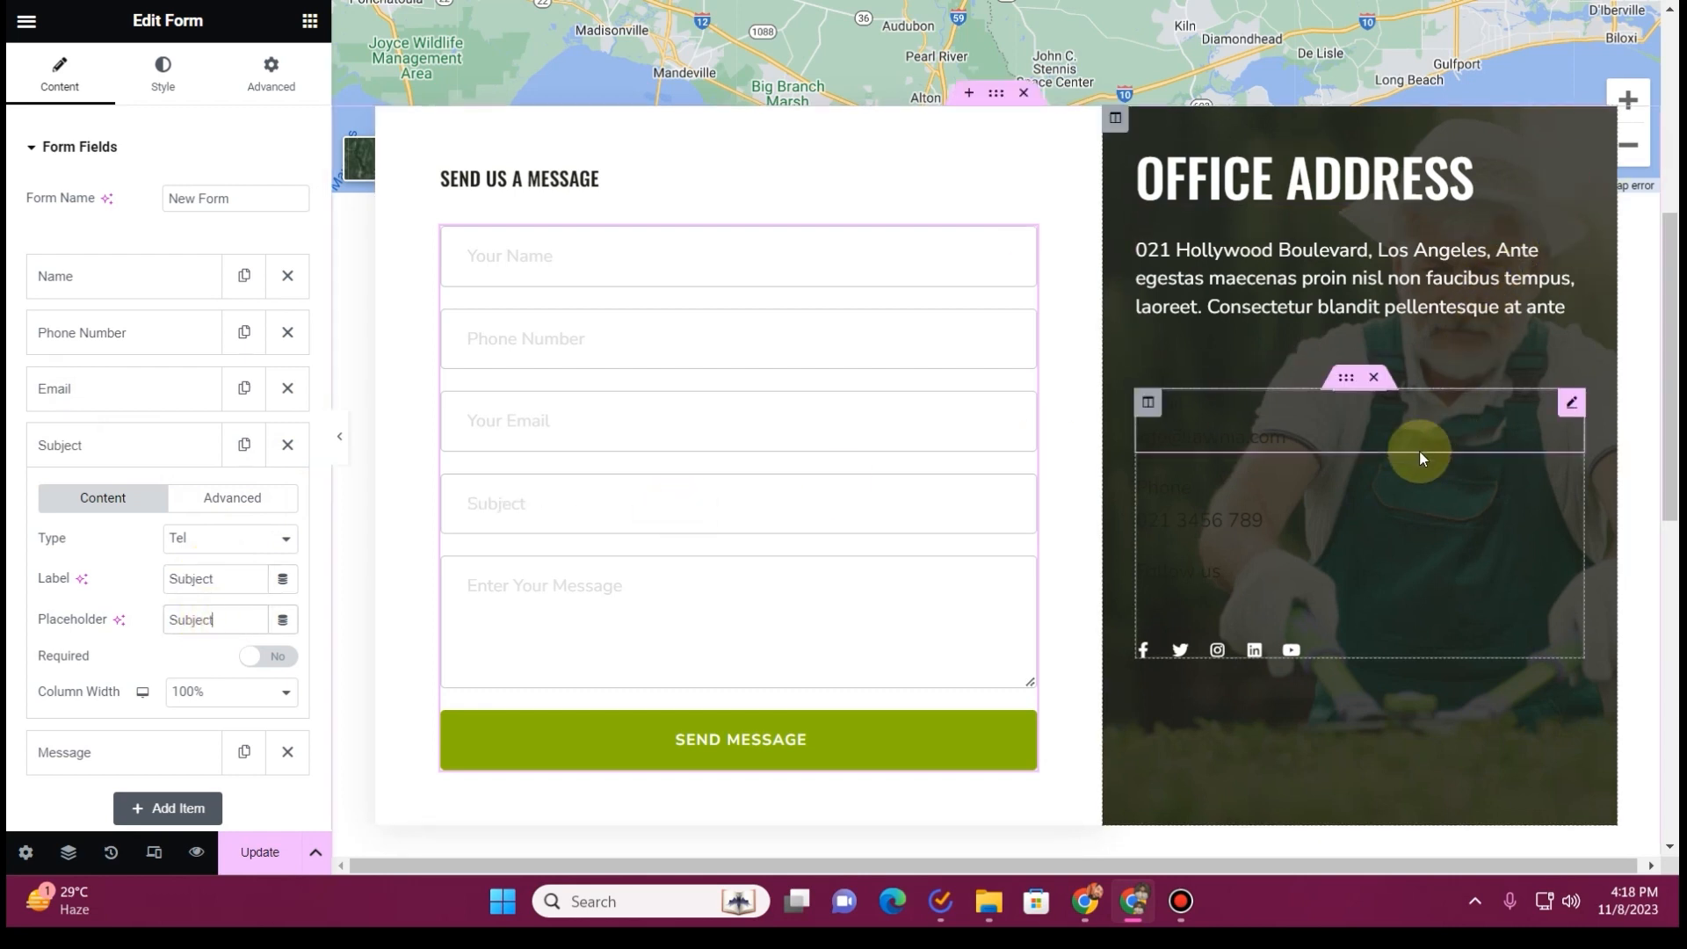
Replace the "Office Address" heading text with "Let's Talk" copied from the old site's contact section
left_click(1415, 432)
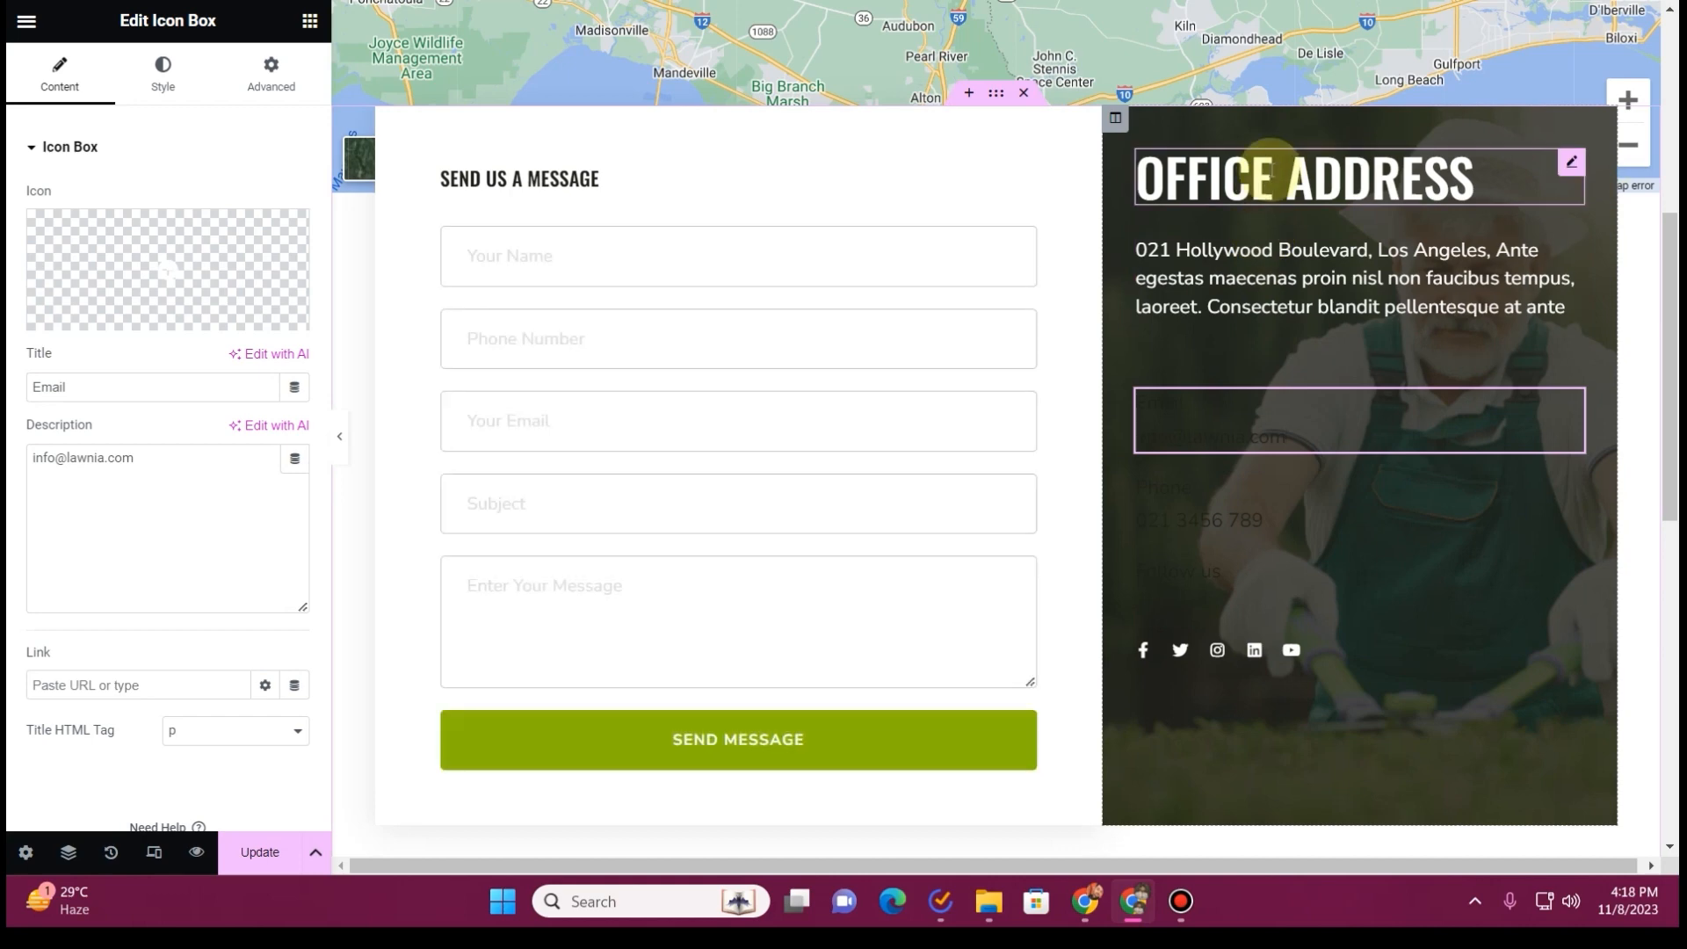
left_click(1284, 177)
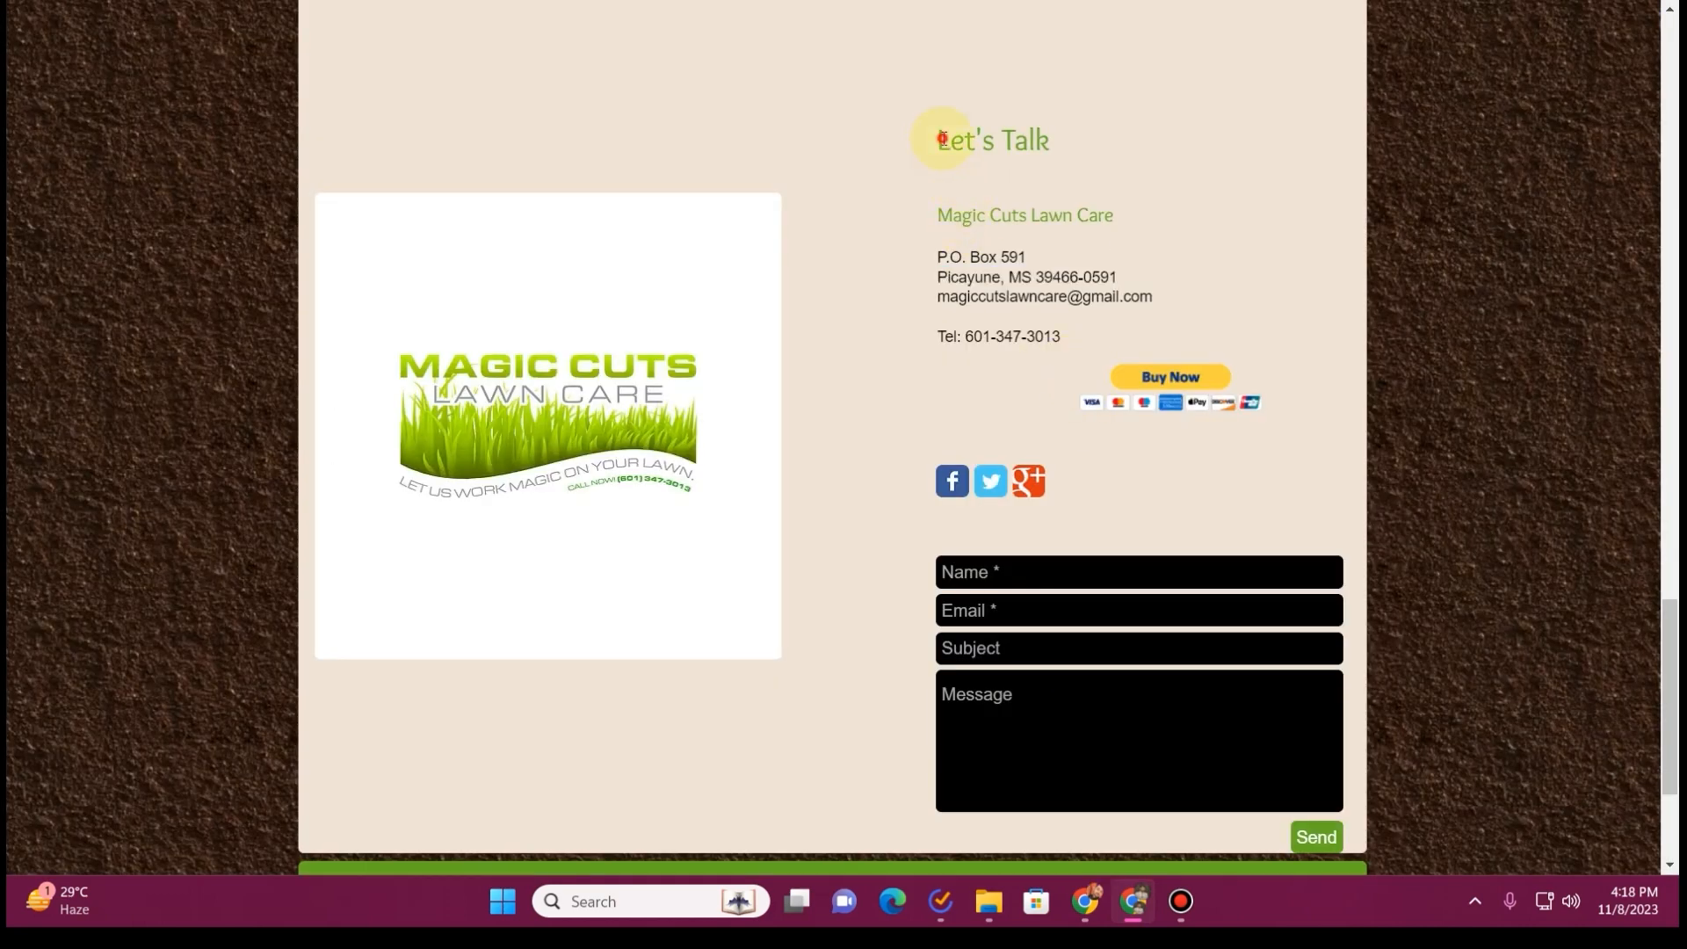
left_click_drag(937, 139, 1078, 135)
key("ctrl+c")
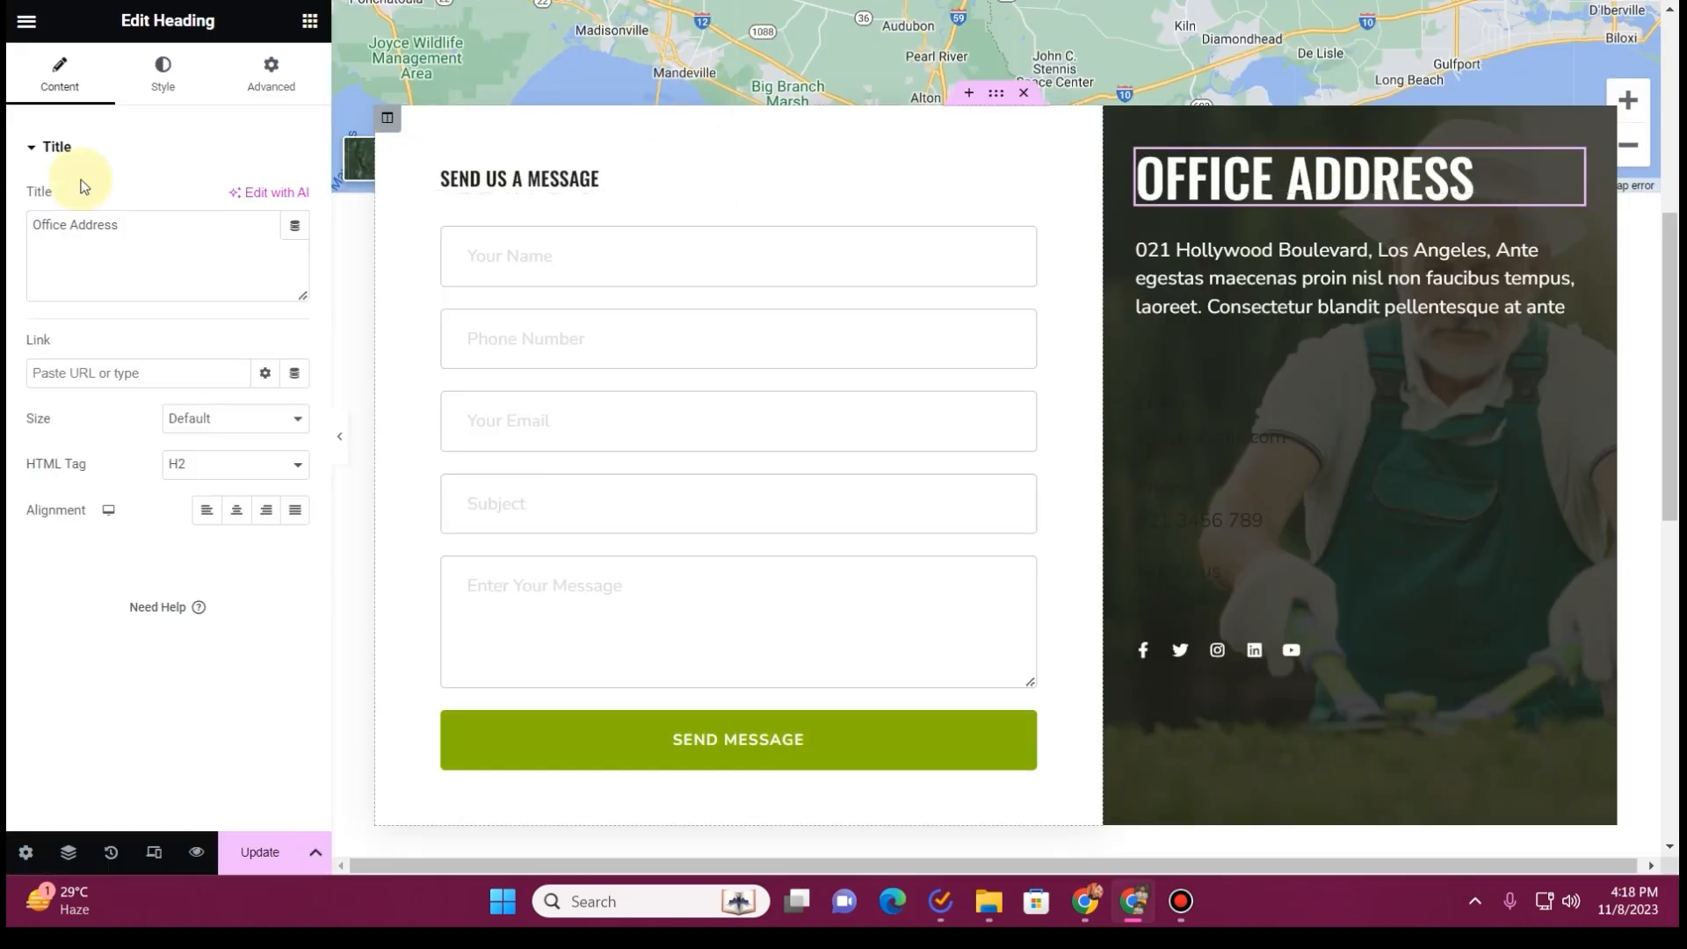
left_click(120, 263)
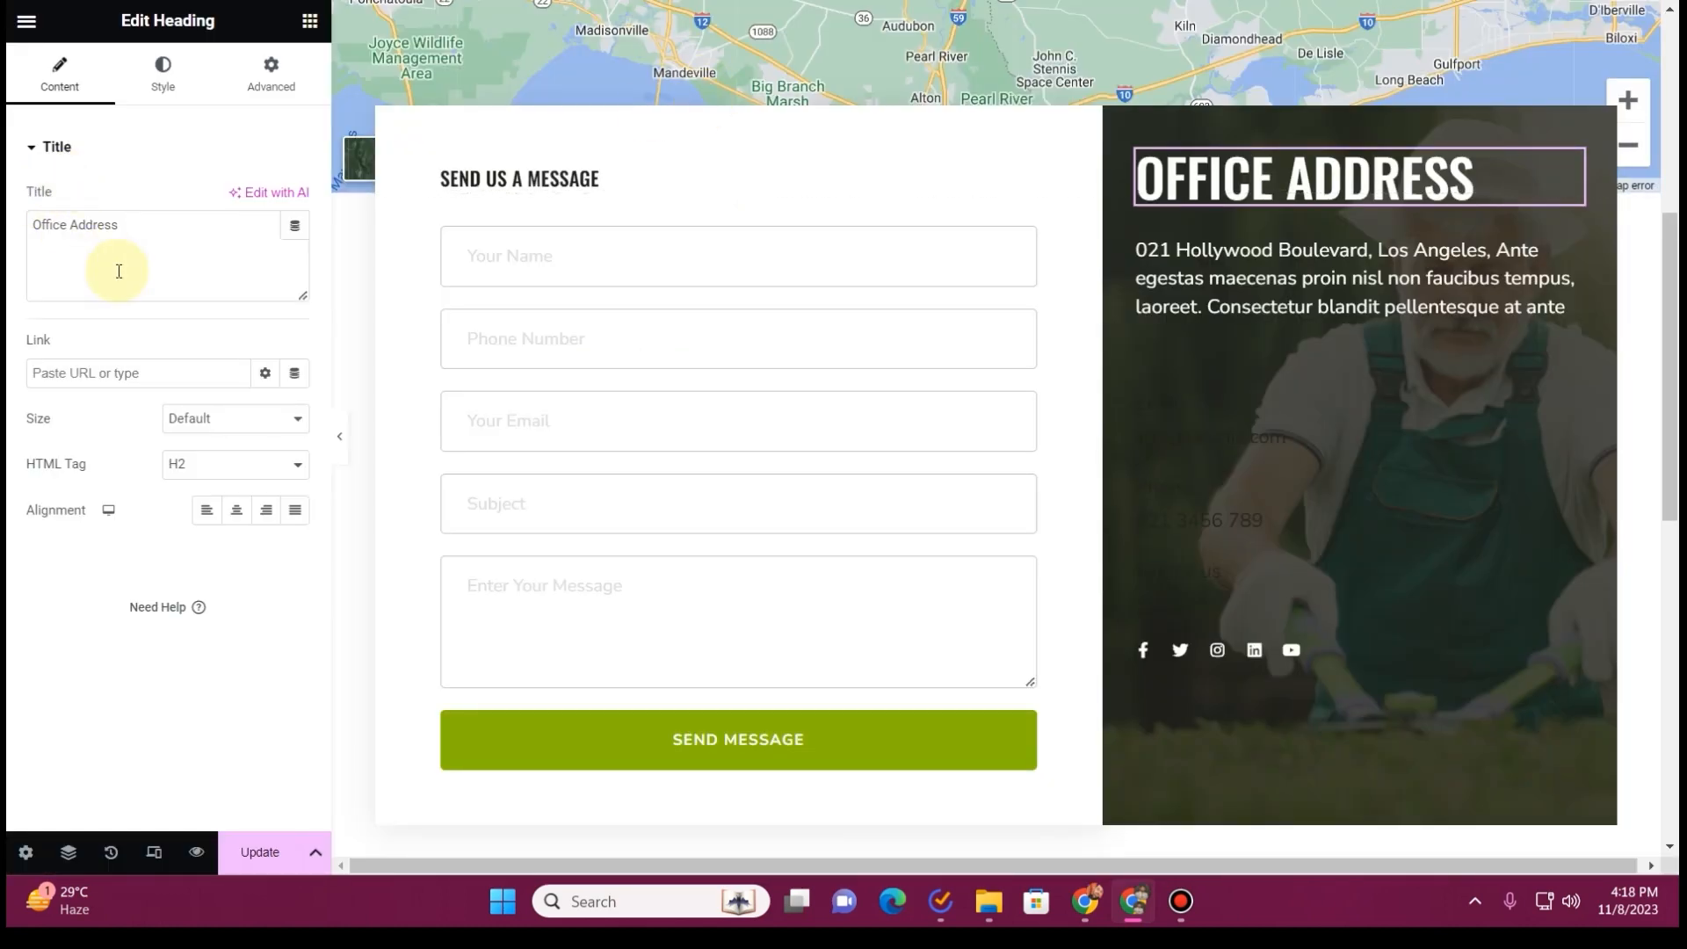
key("ctrl+a")
key("ctrl+v")
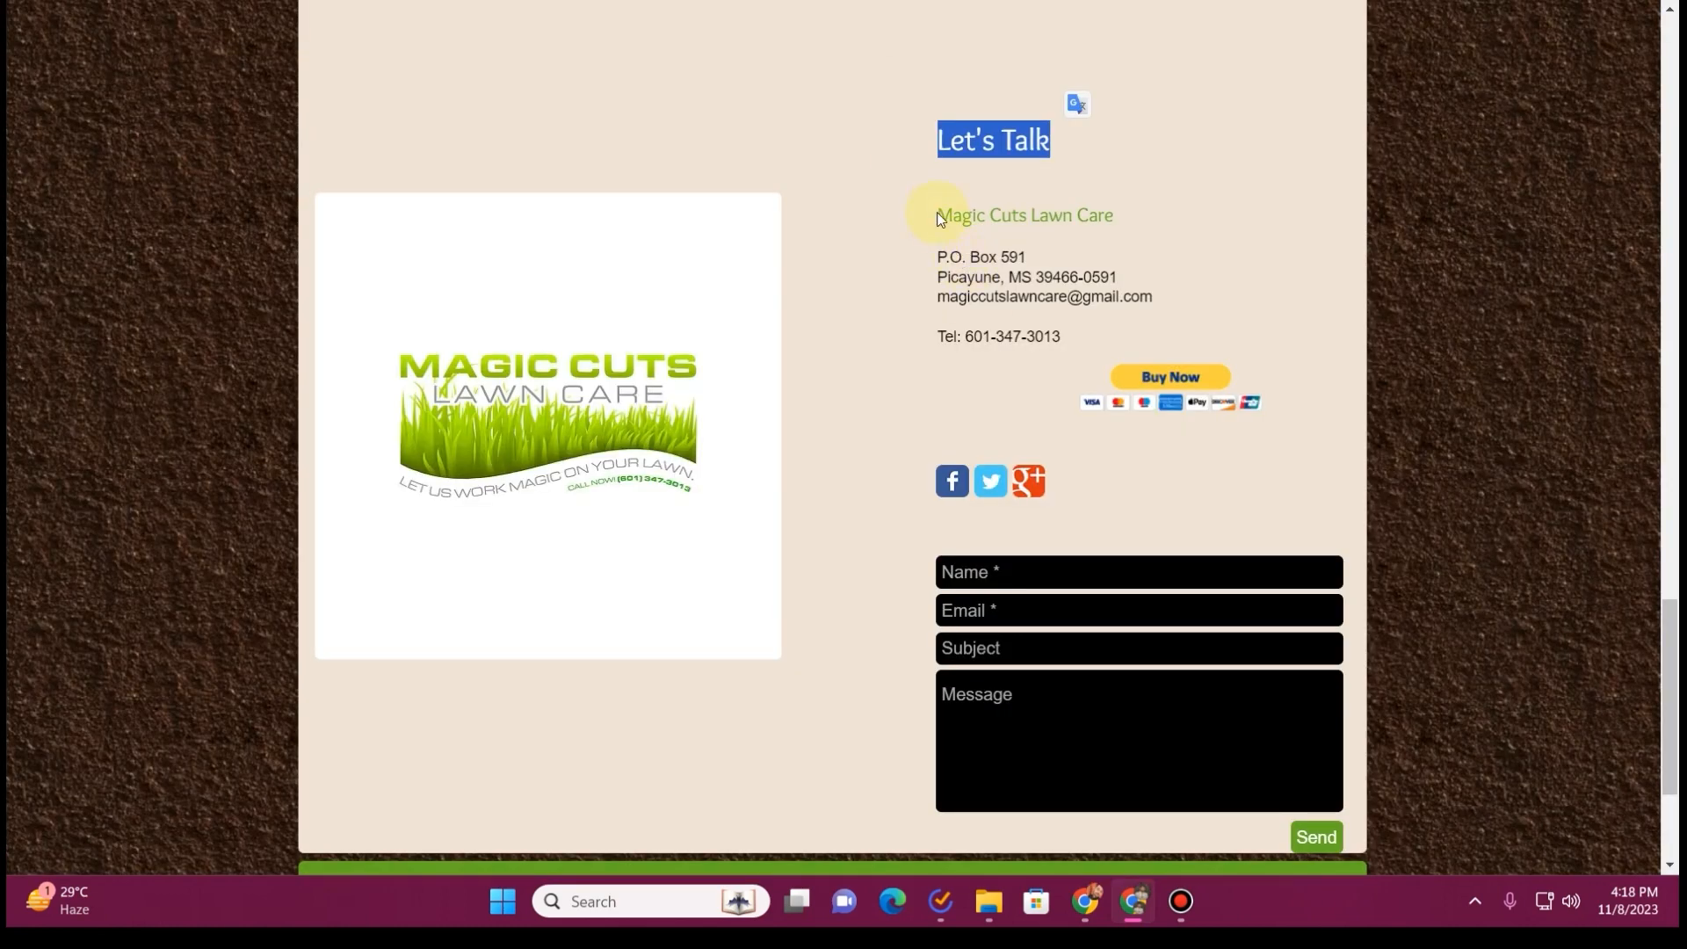
Replace the placeholder address under the "Let's Talk" heading with "Magic Cuts Lawn Care" copied from the old site
left_click_drag(938, 218, 1196, 224)
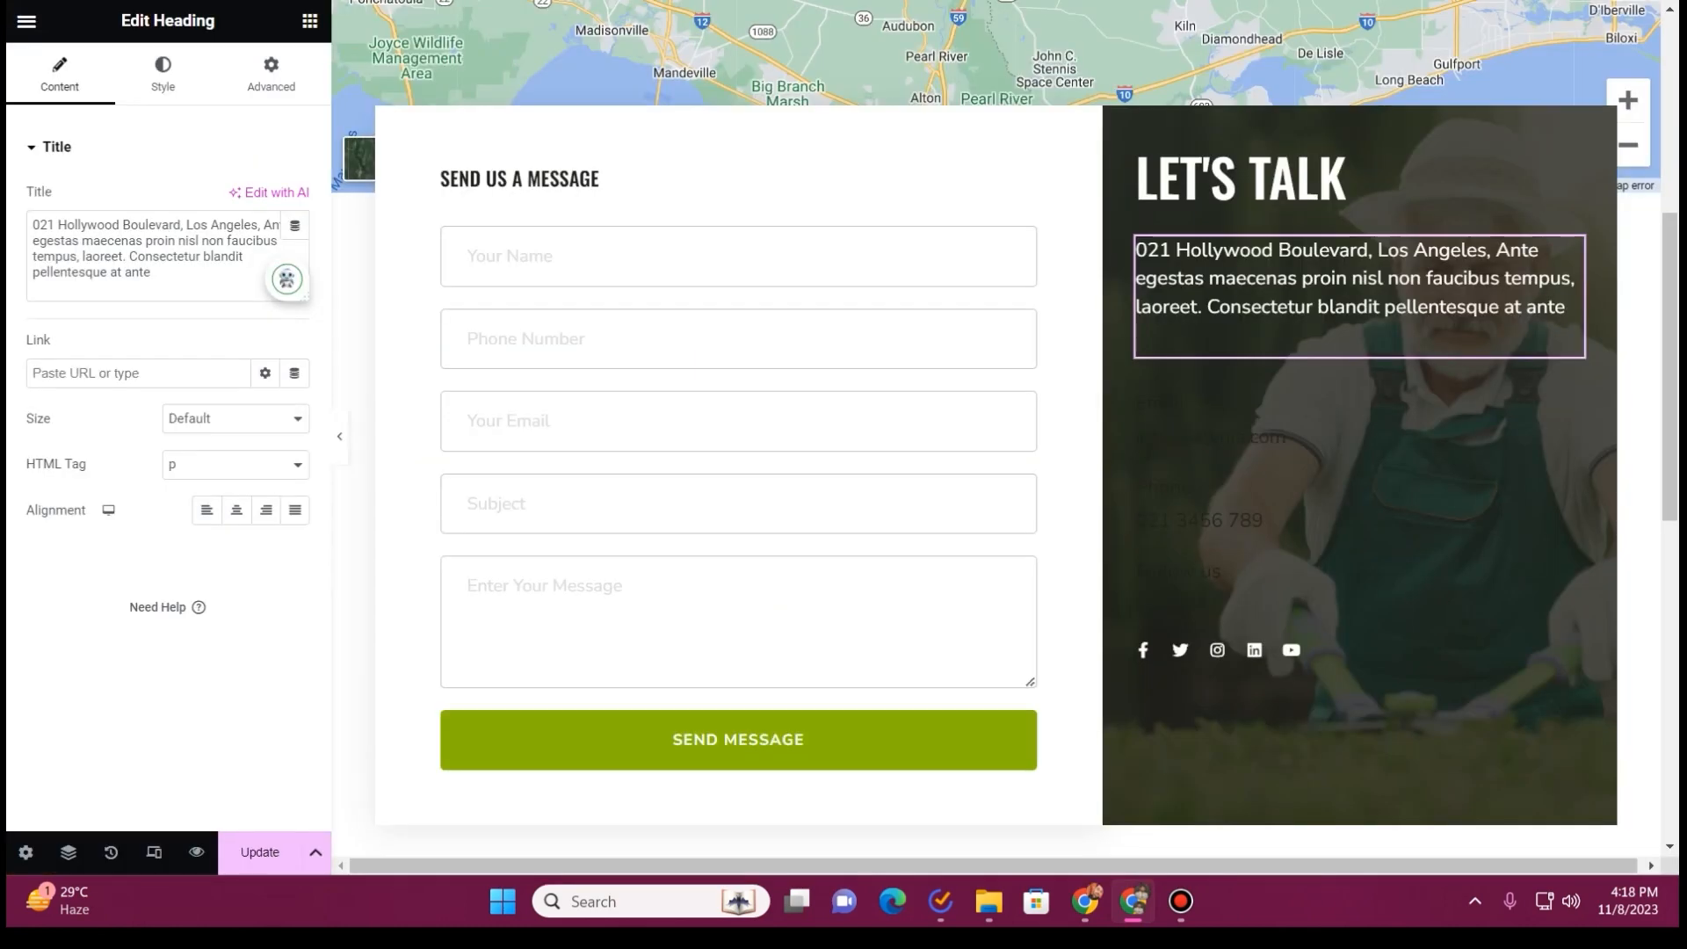
key("ctrl+a")
type("Magic Cuts Lawn Care")
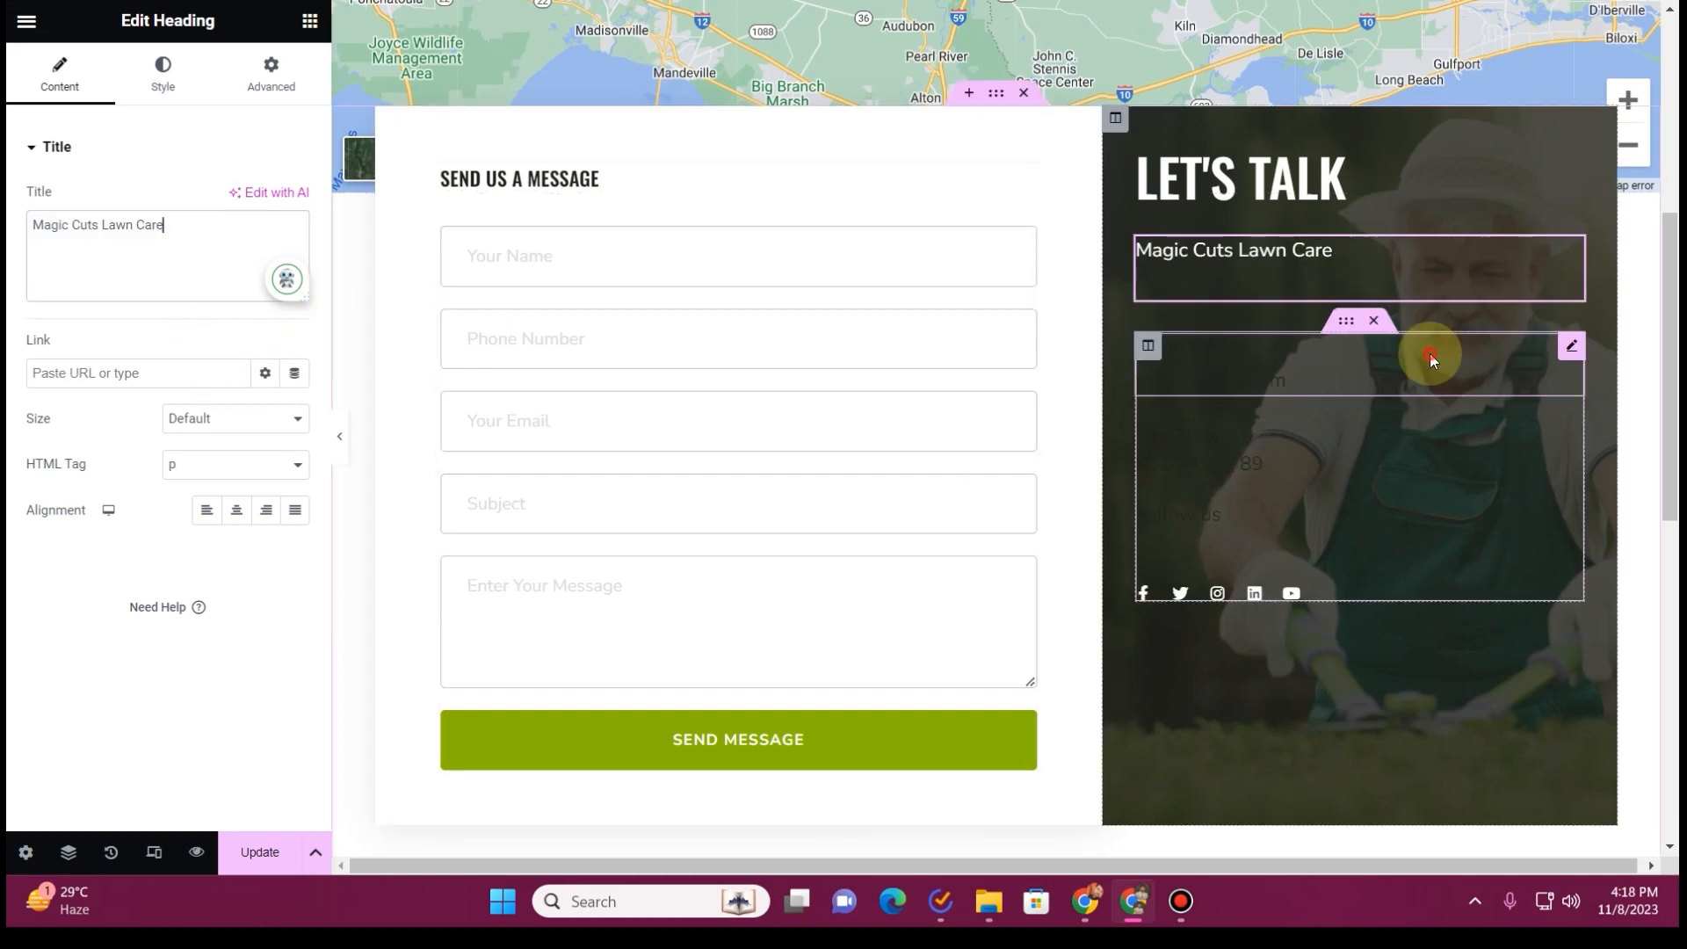
Set the Email icon box's title to the global Primary color and its description to the global Quarternary color
left_click(1431, 358)
left_click(163, 88)
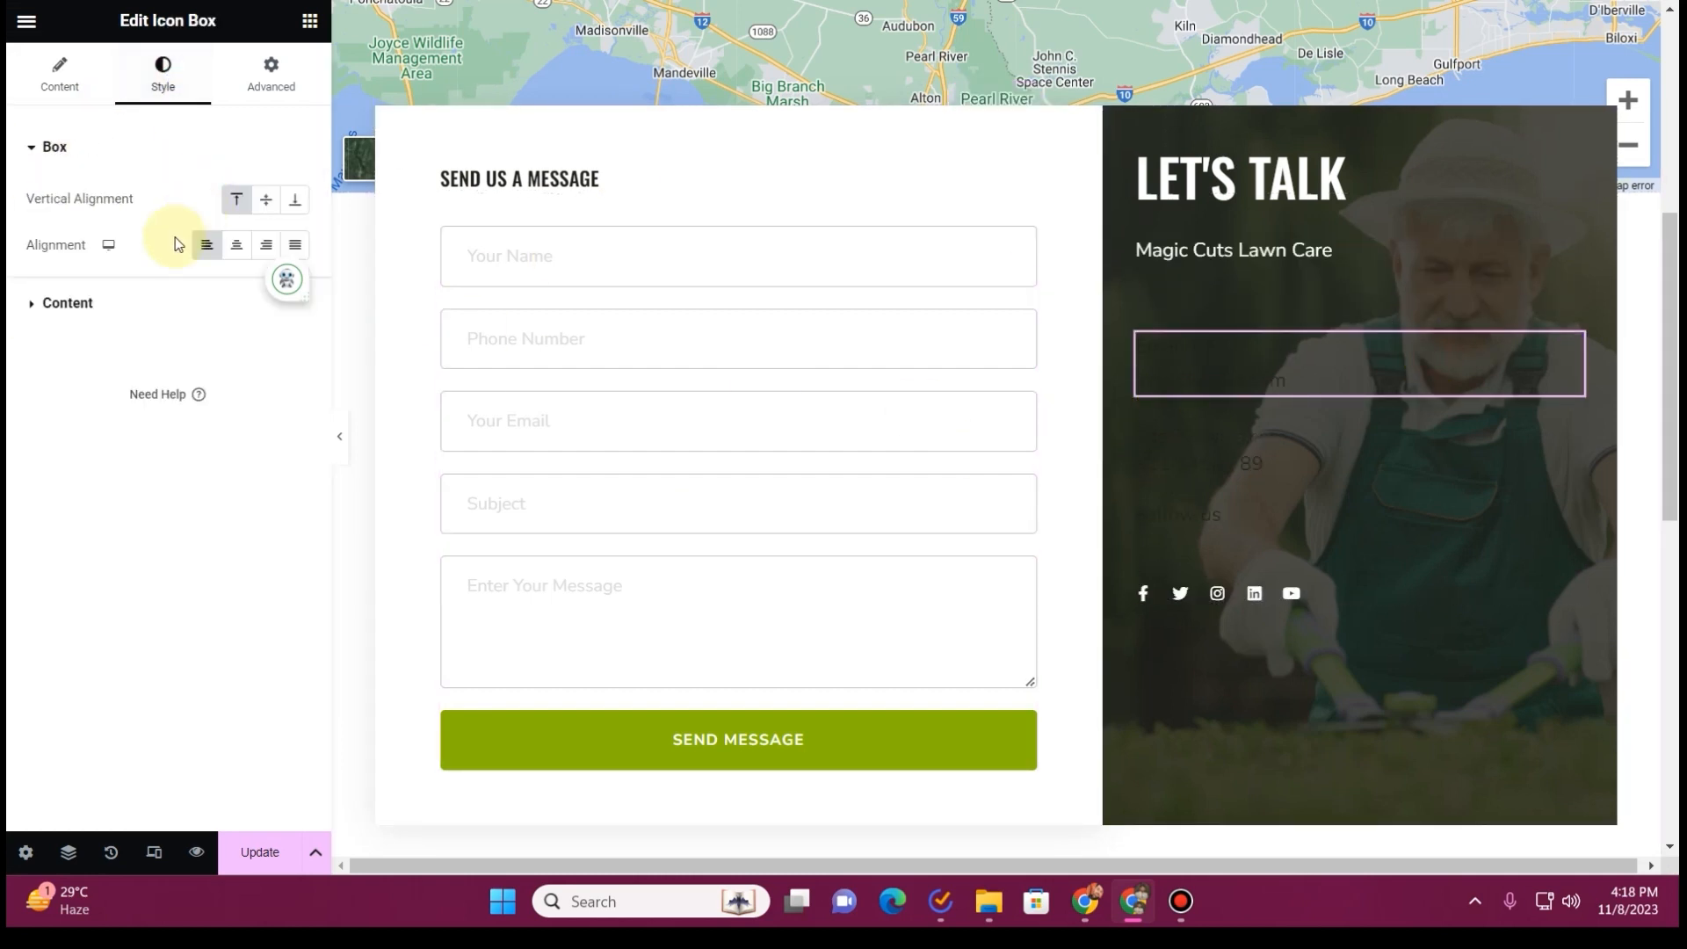
left_click(94, 325)
left_click(266, 365)
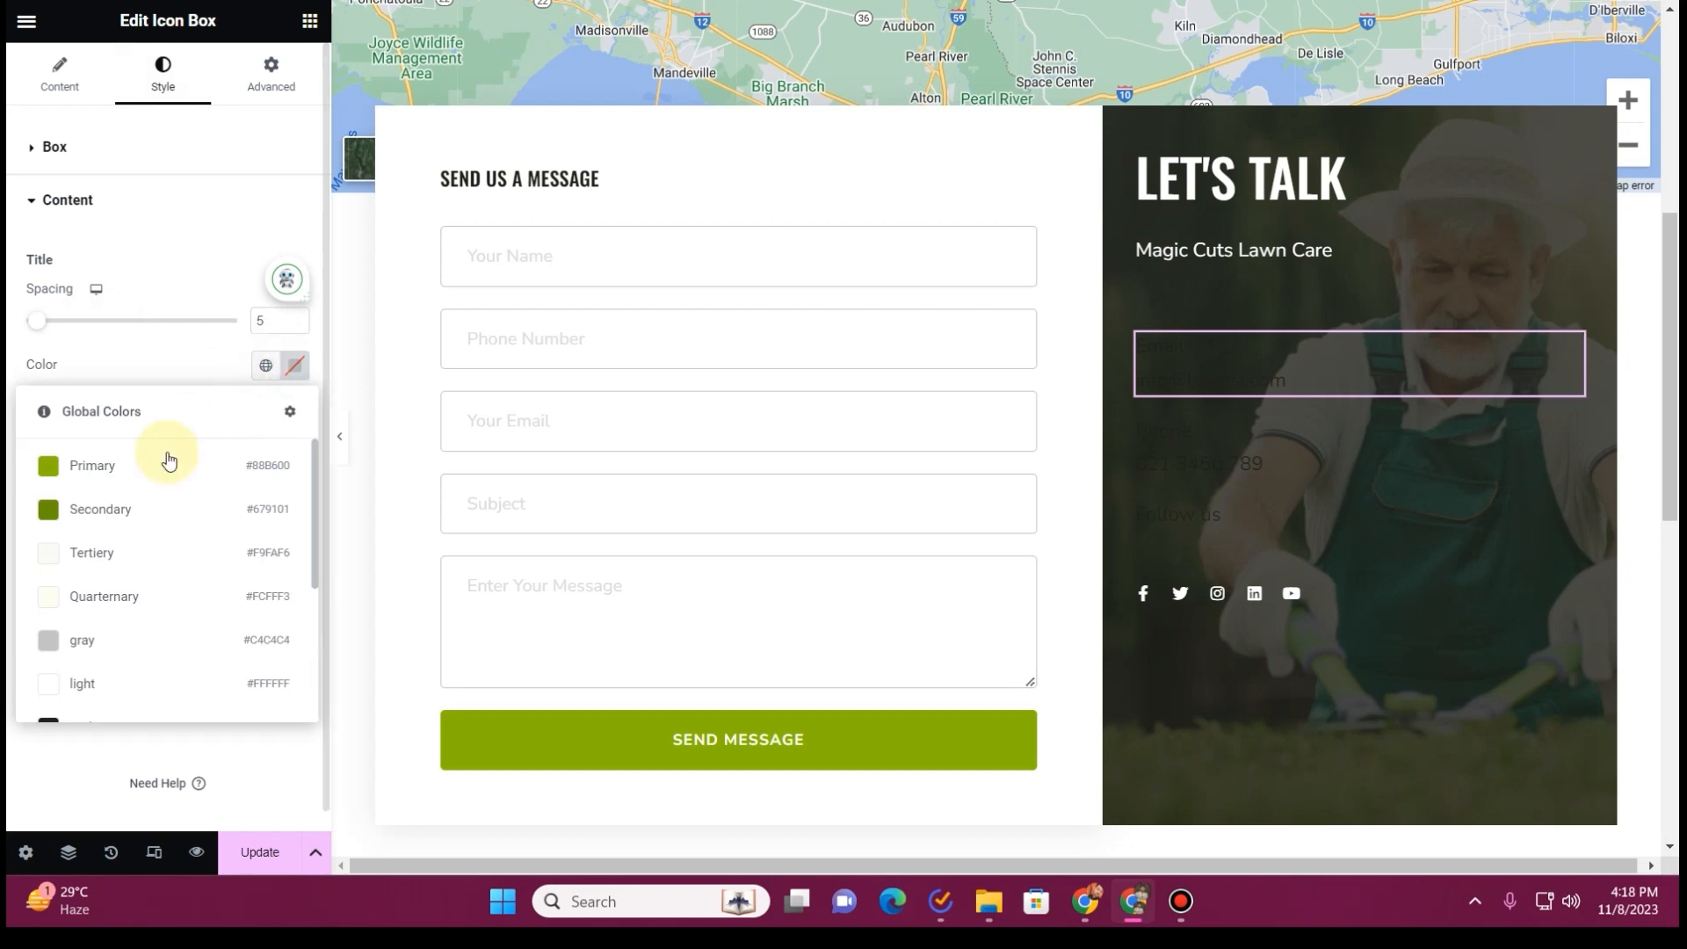
left_click(166, 458)
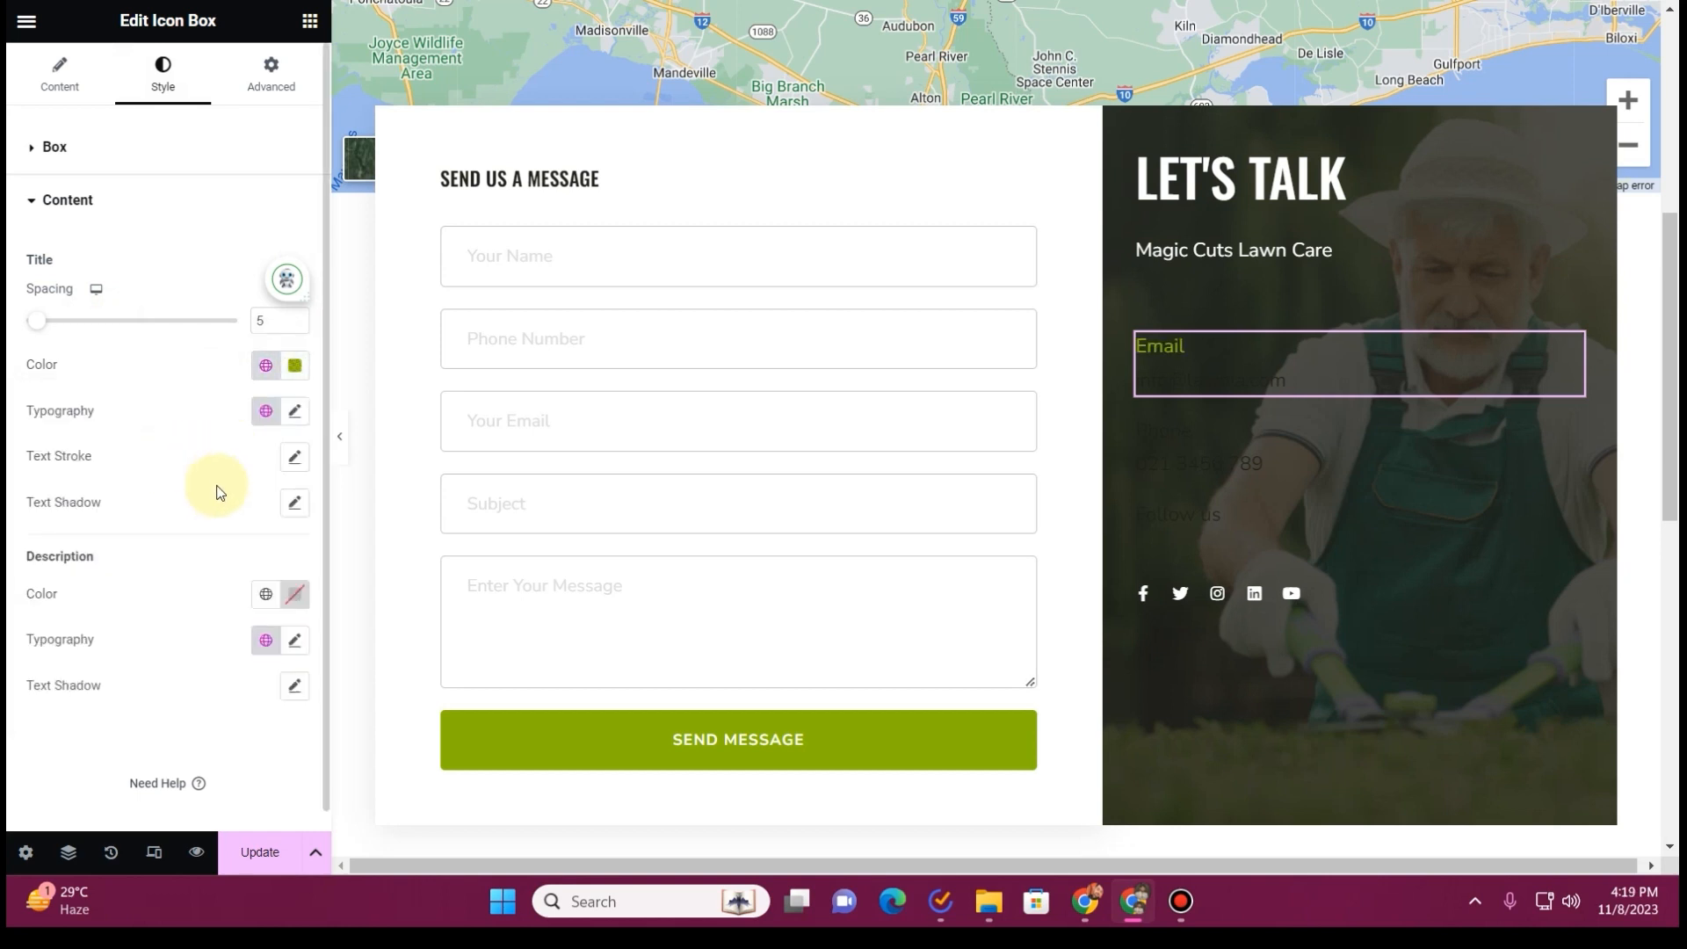
left_click(270, 596)
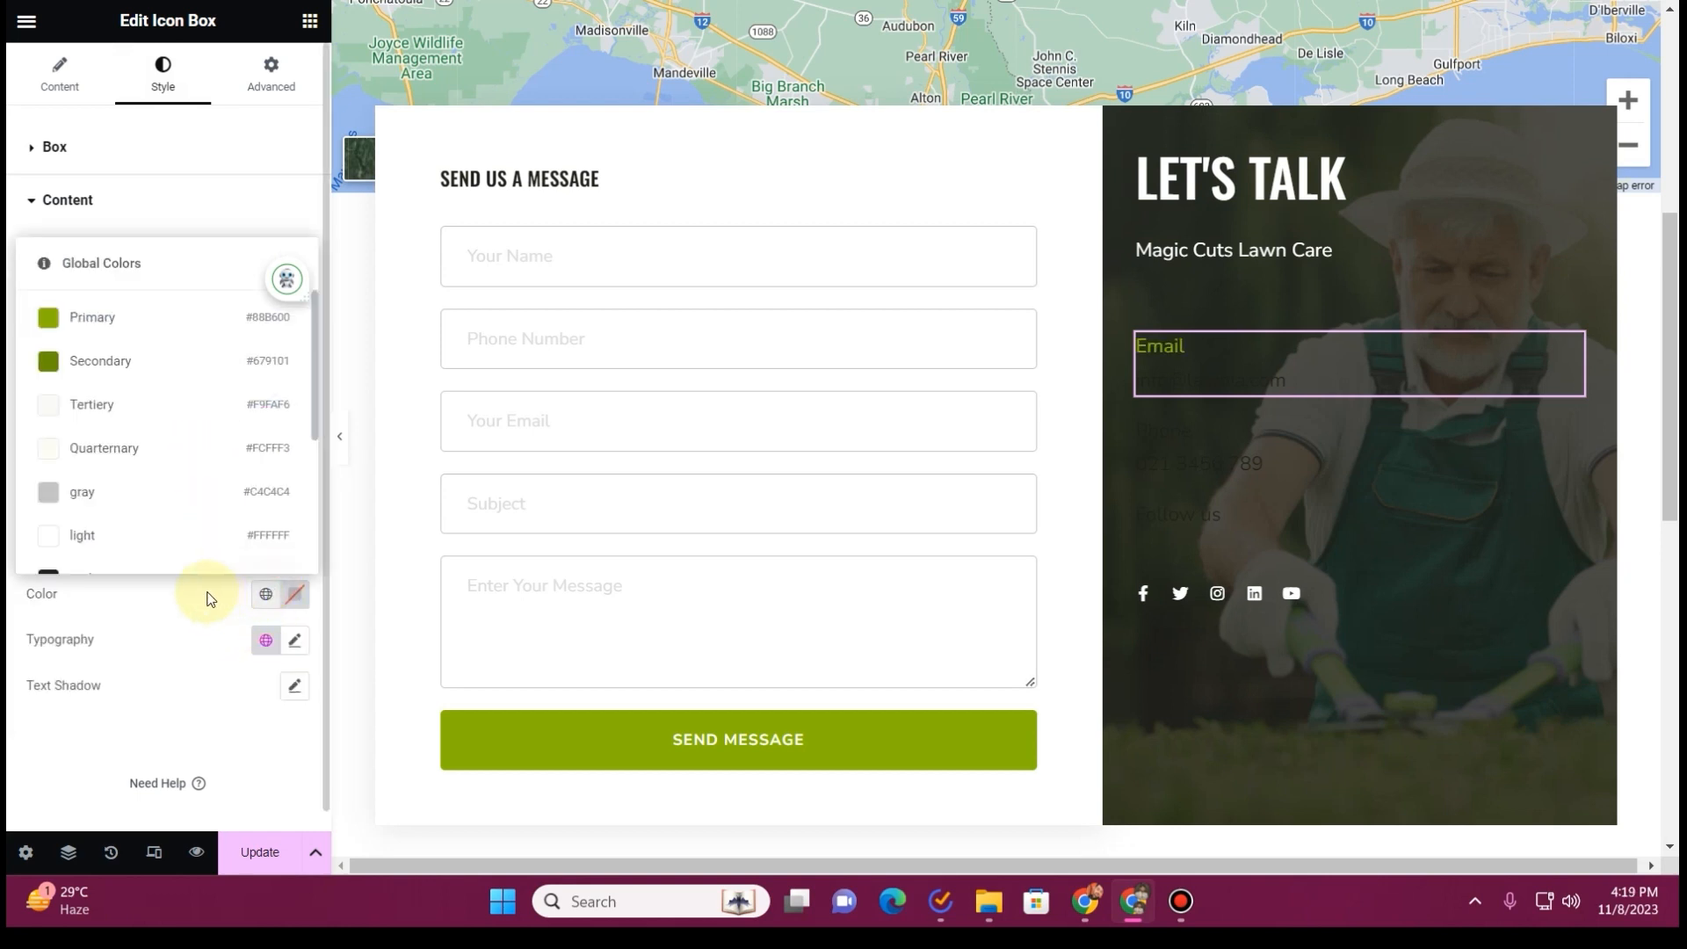
left_click(181, 445)
Copy the Email icon box's style onto the Phone icon box
right_click(1263, 378)
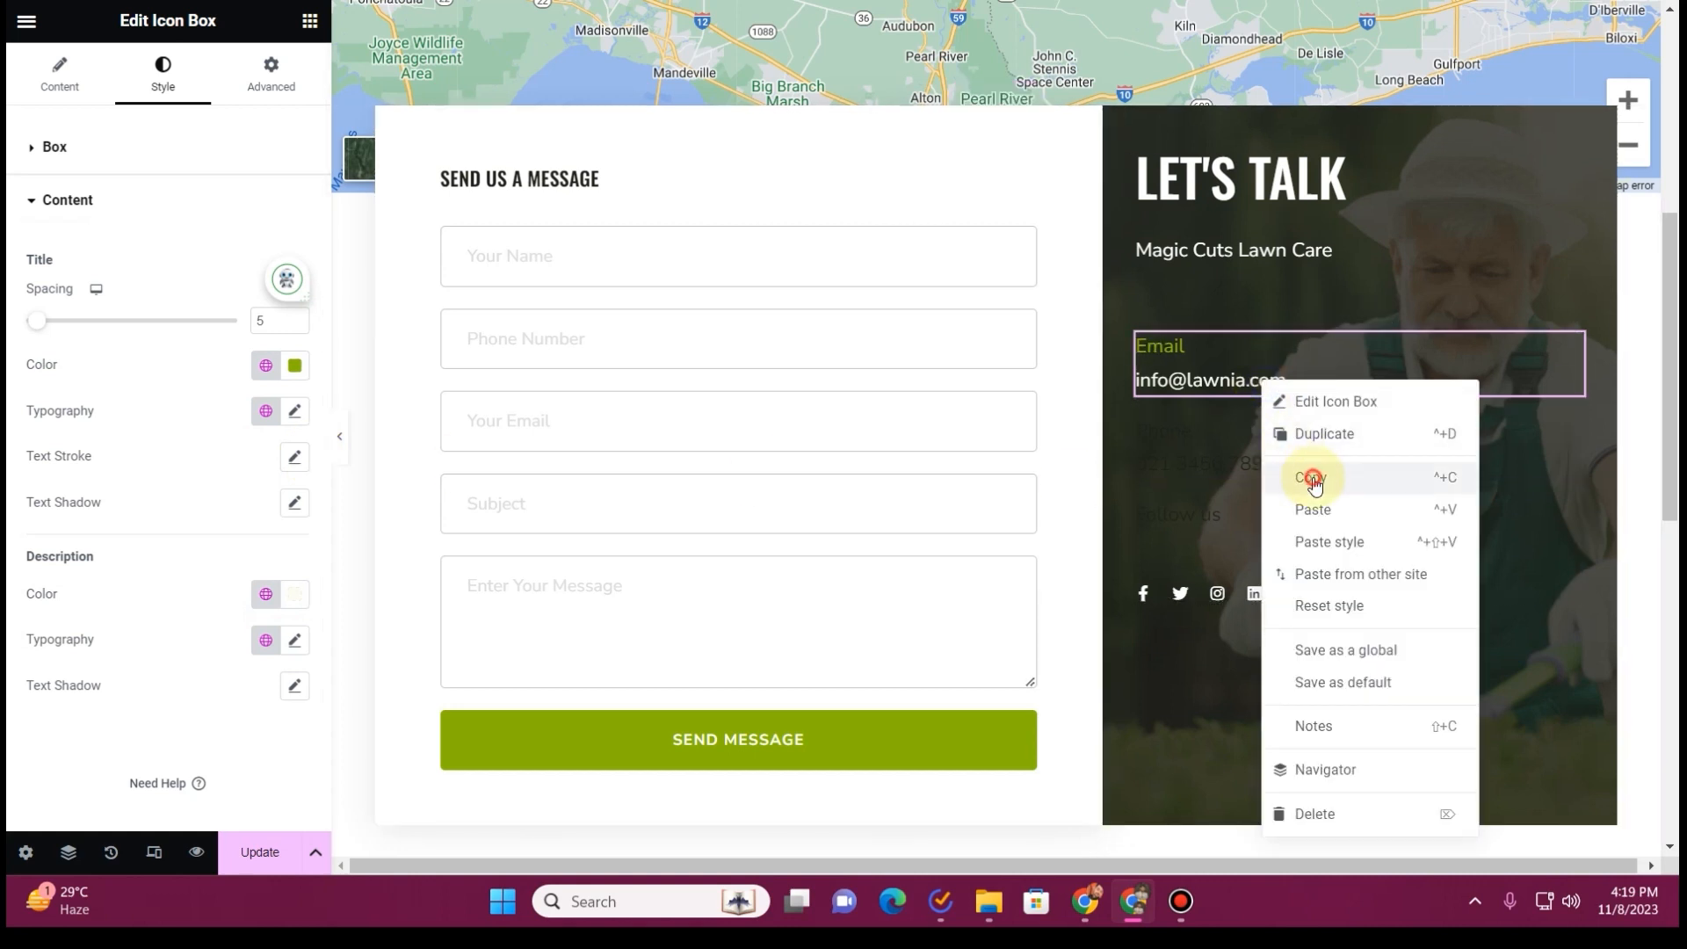
left_click(1307, 474)
right_click(1235, 452)
left_click(1303, 580)
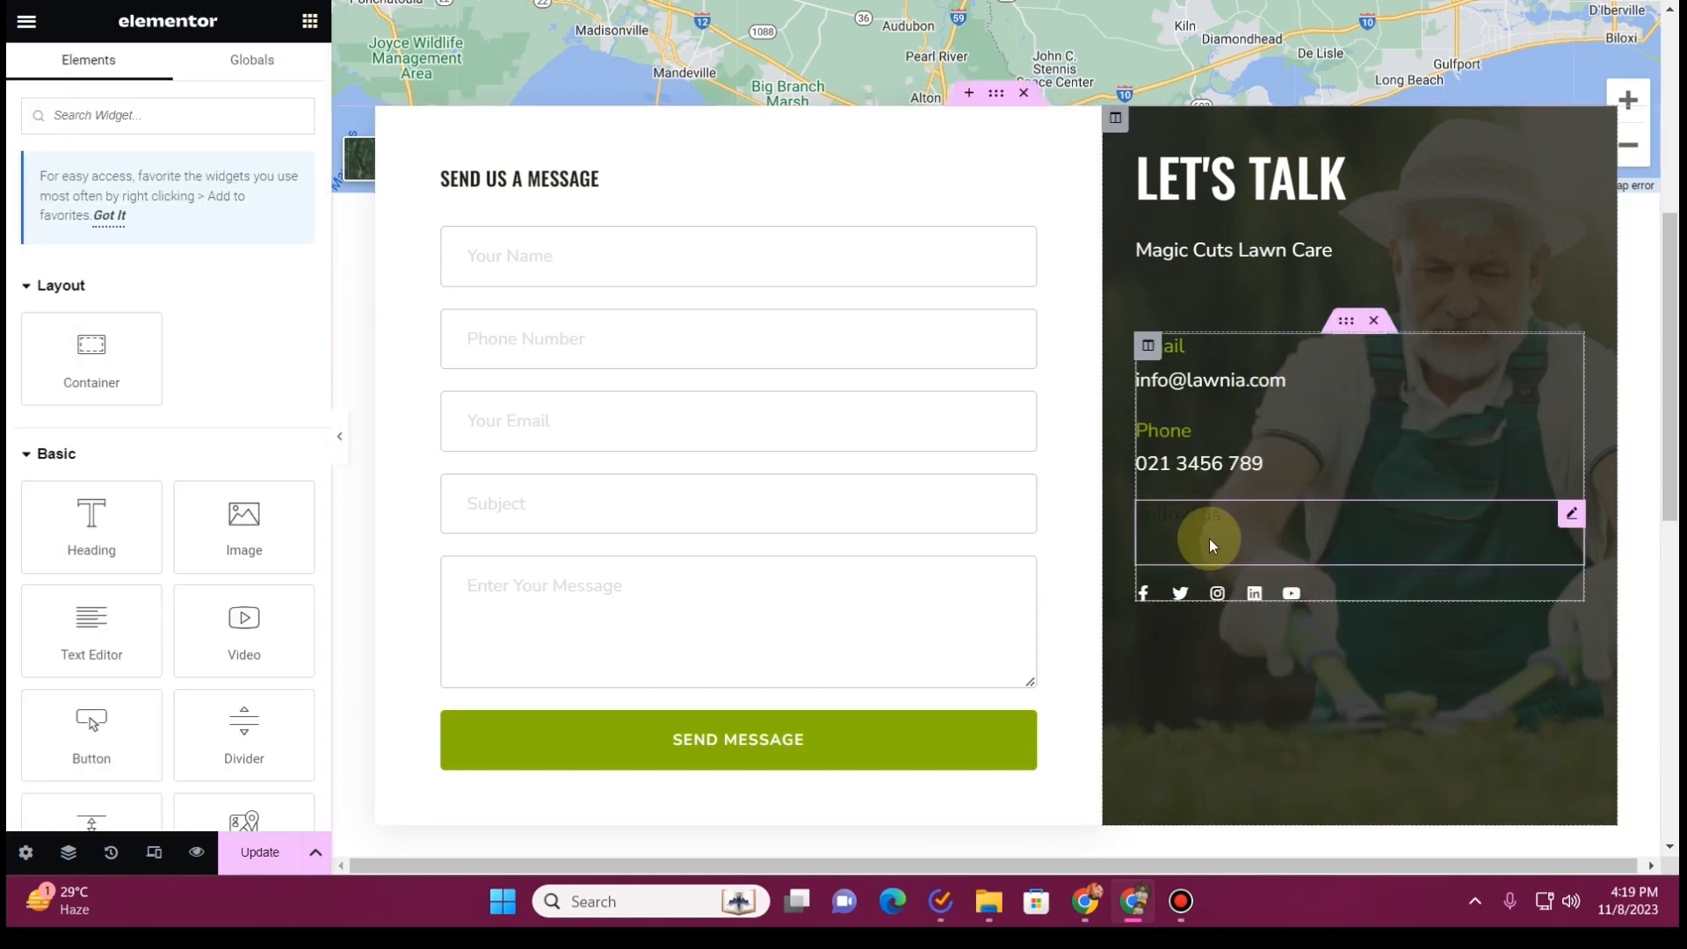
Set the "Follow us" heading's text color to the global Primary color
right_click(1215, 540)
left_click(1285, 596)
left_click(165, 78)
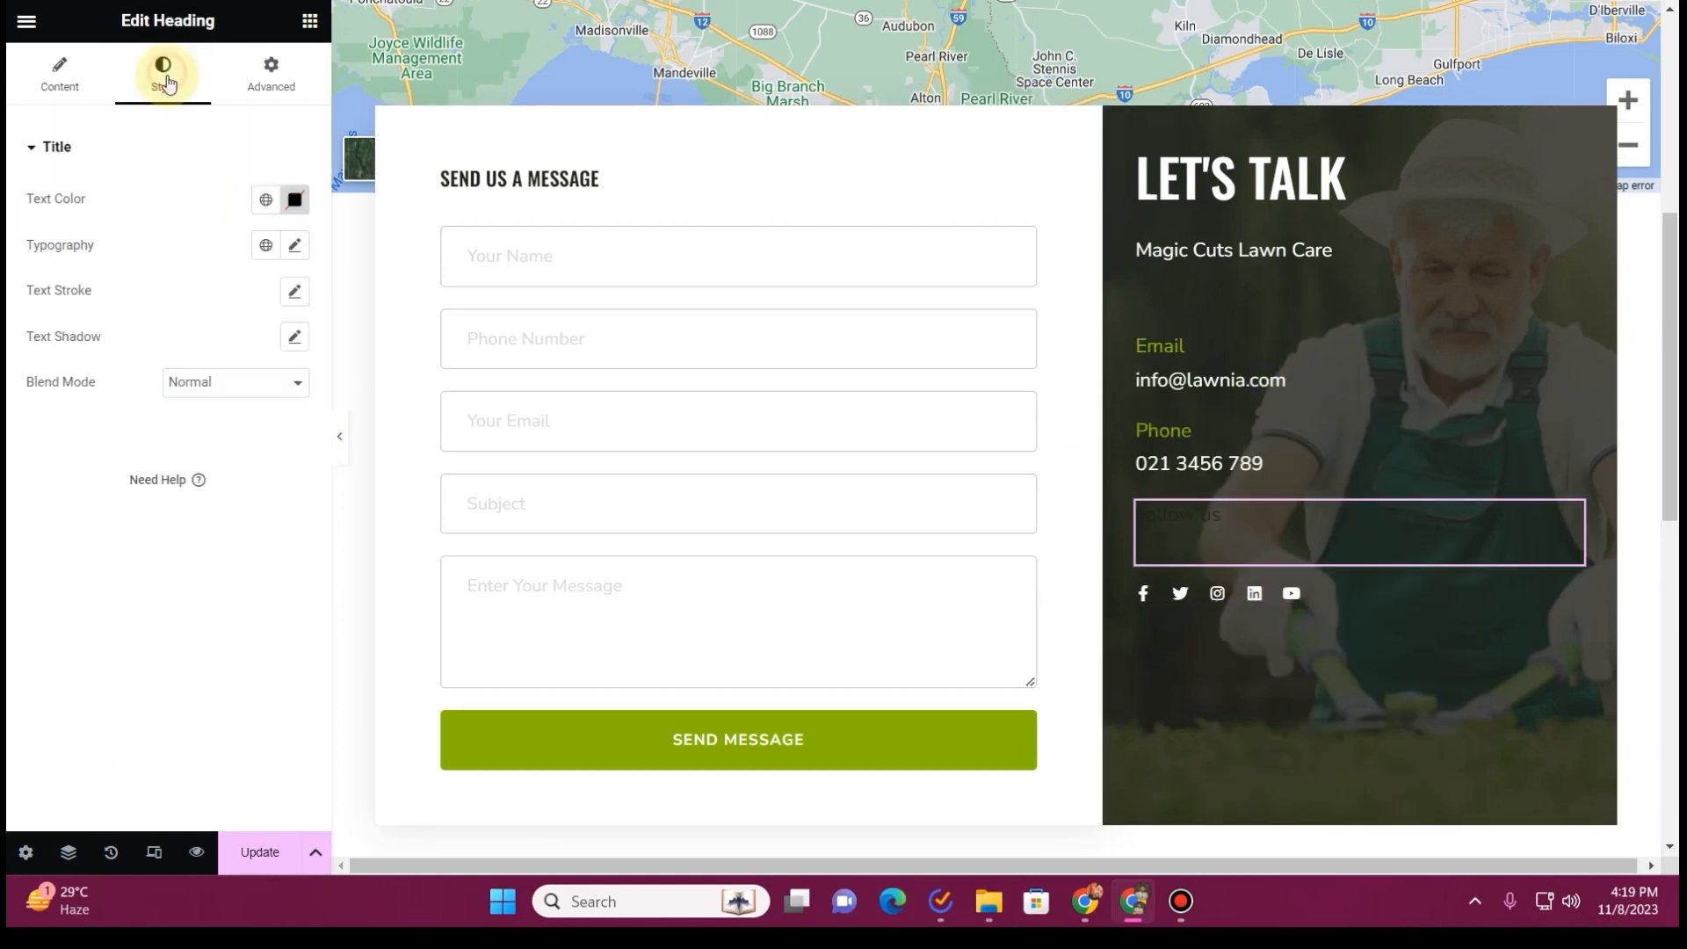
left_click(262, 195)
left_click(186, 300)
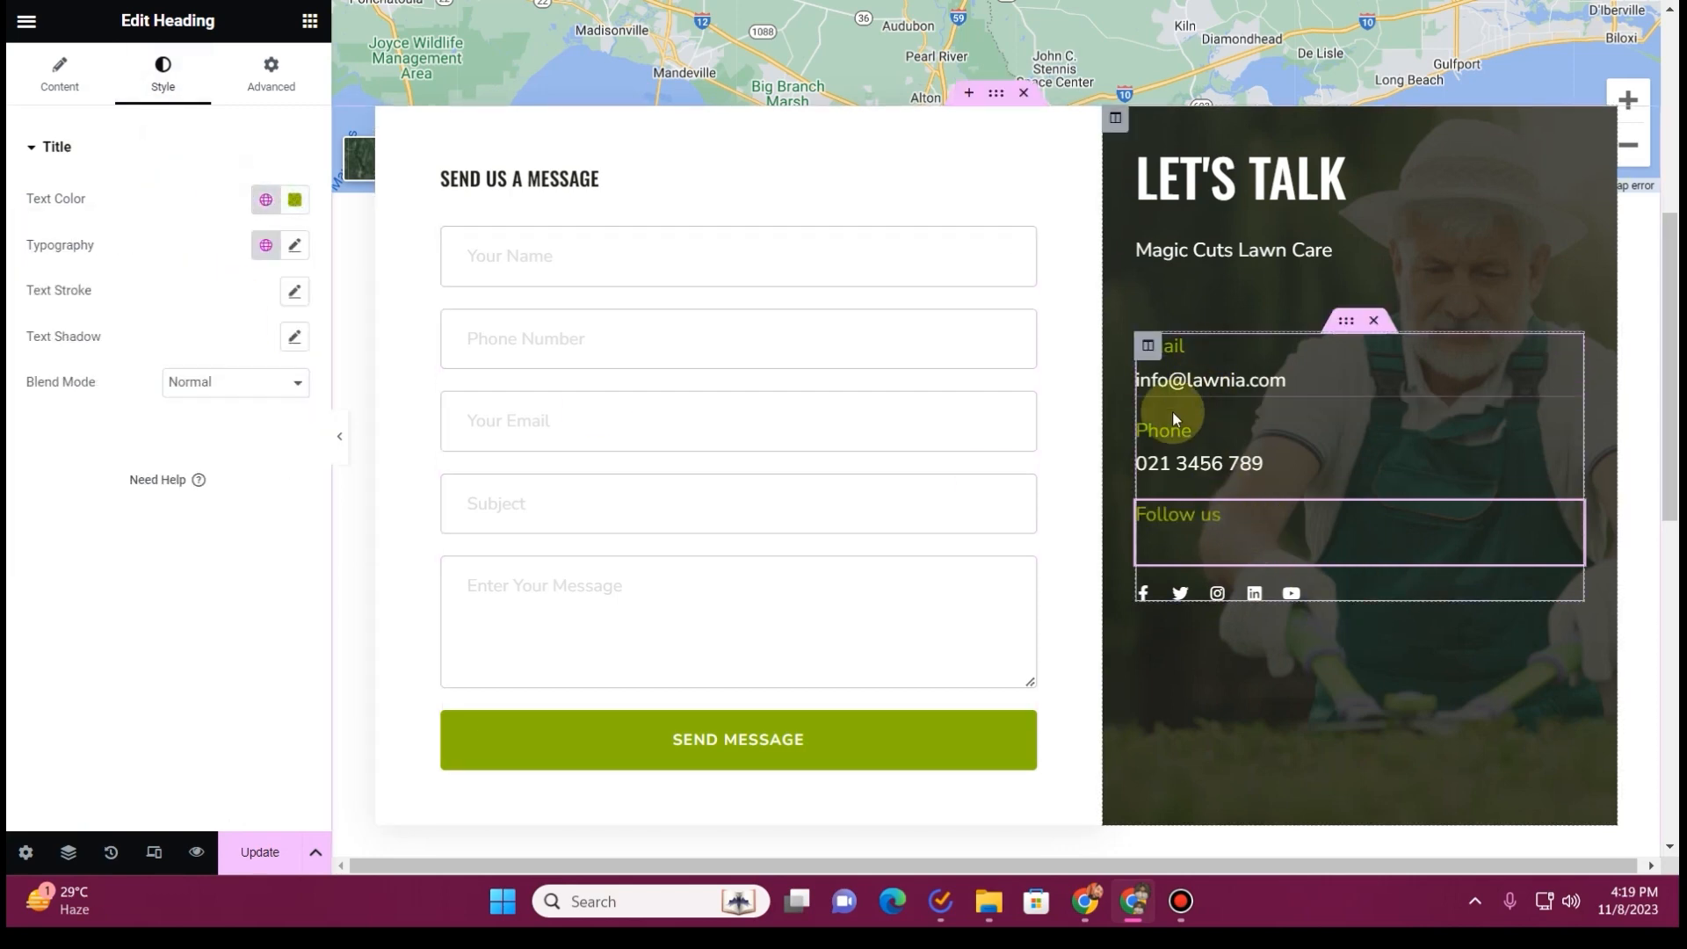
Replace the Email icon box's description with the business's e-mail address copied from the old site
scroll(1143, 422, "up", 8)
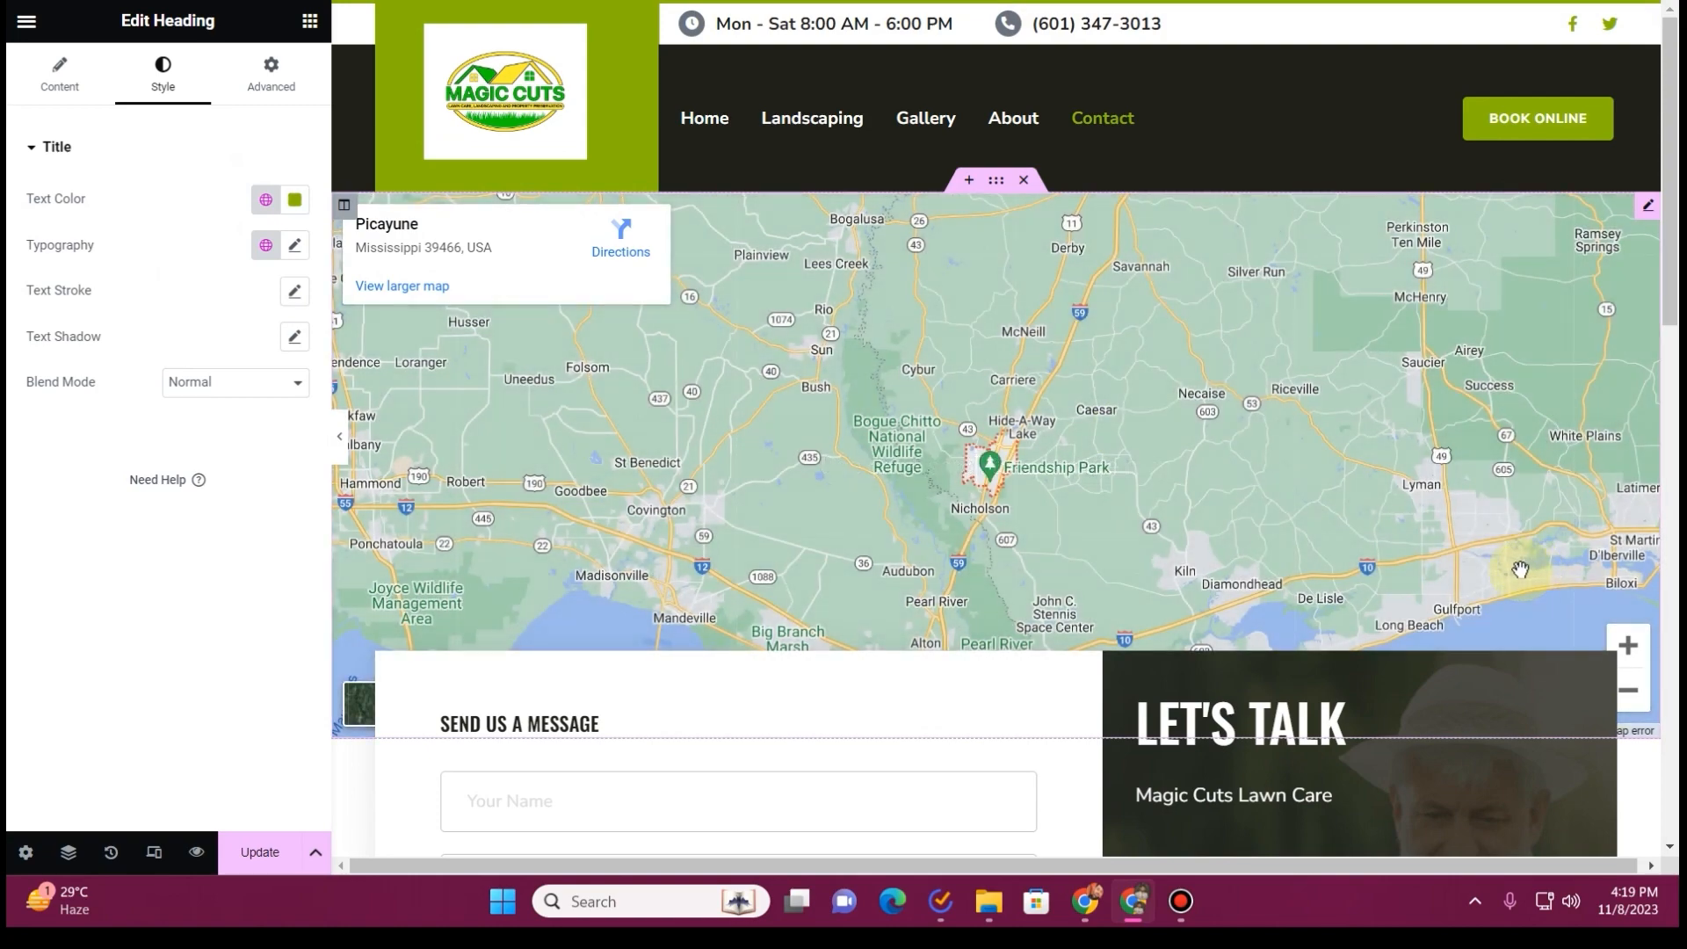
scroll(1521, 570, "down", 5)
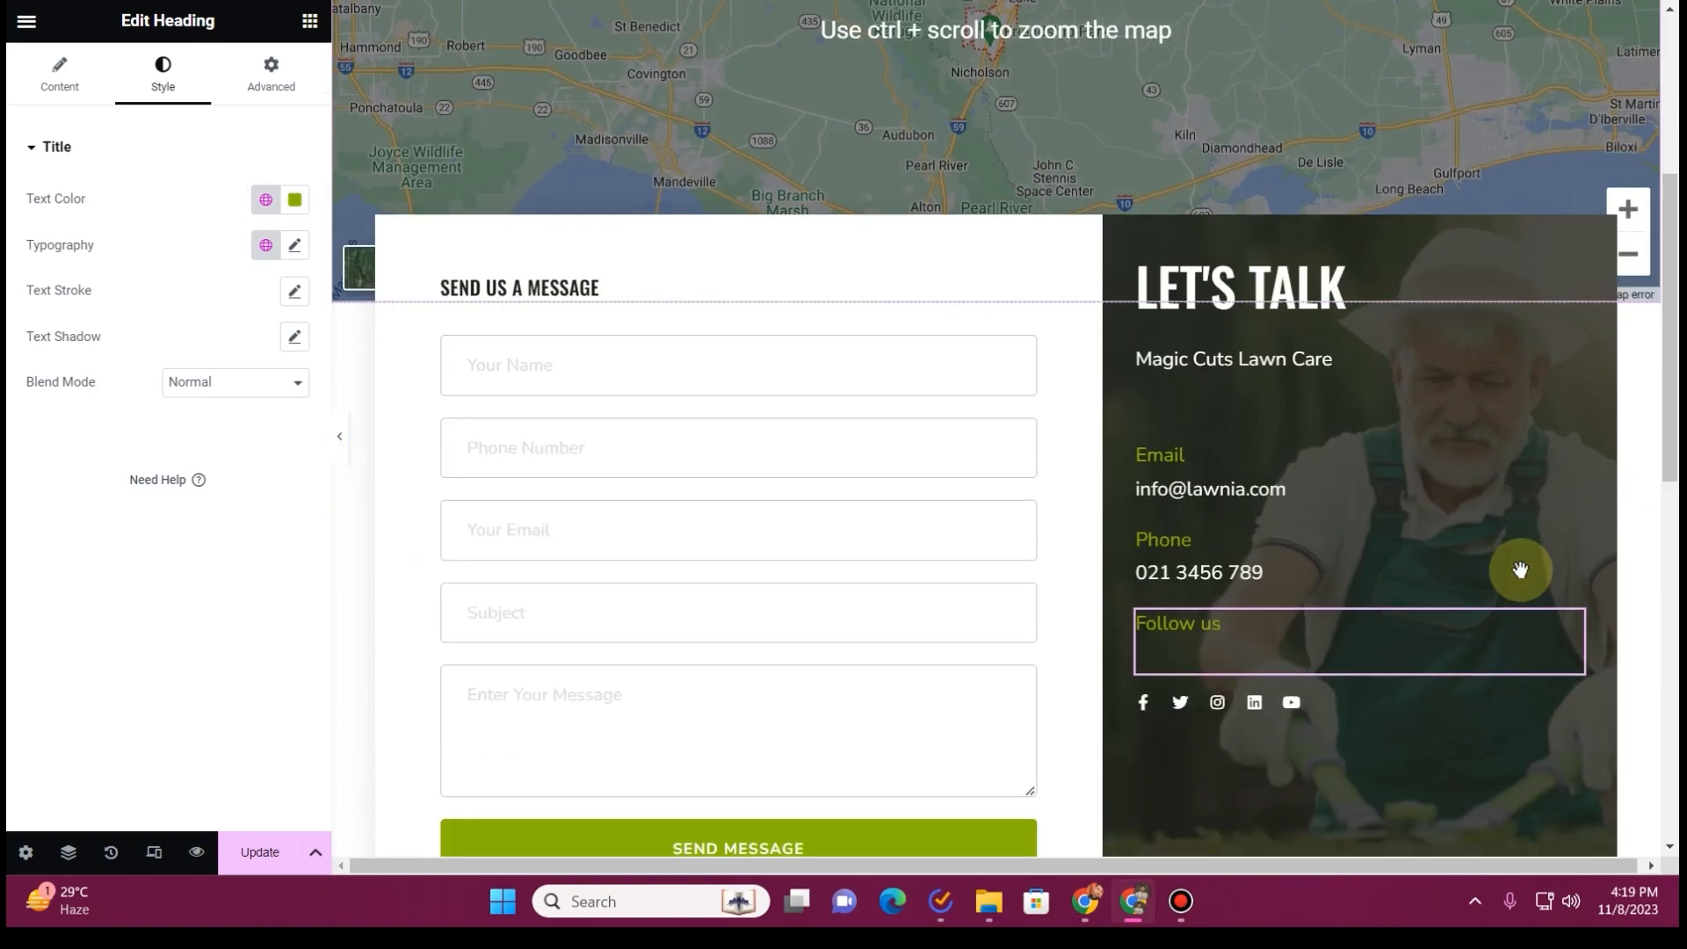
scroll(1521, 570, "down", 7)
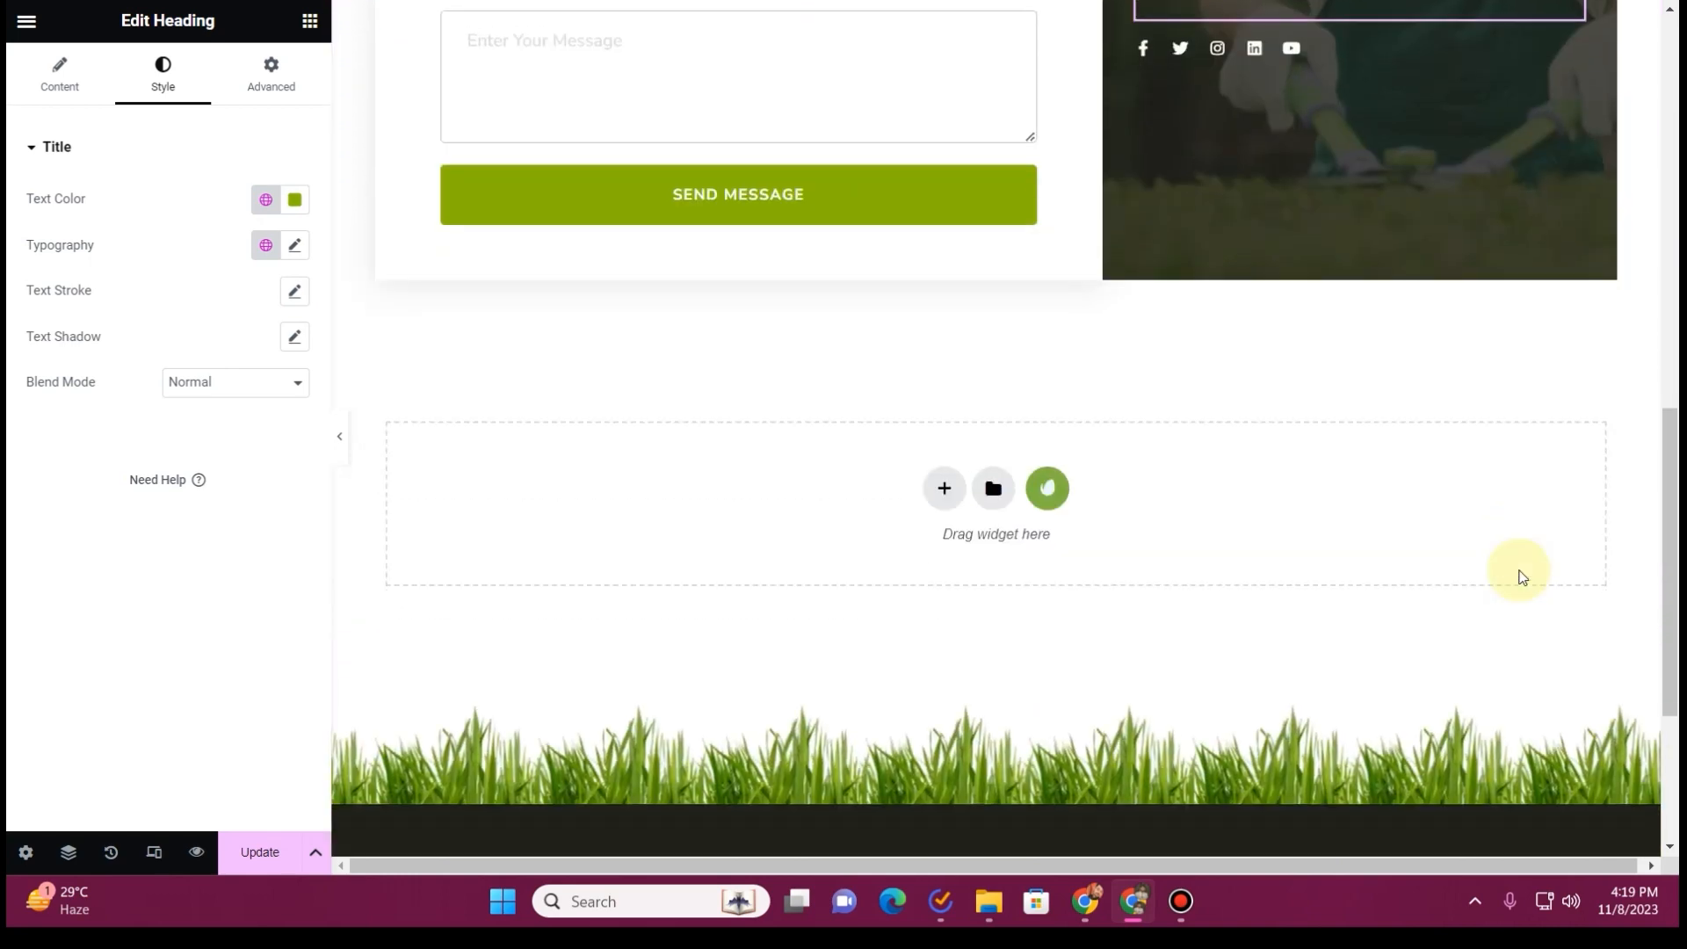
scroll(1406, 527, "up", 7)
left_click(1351, 478)
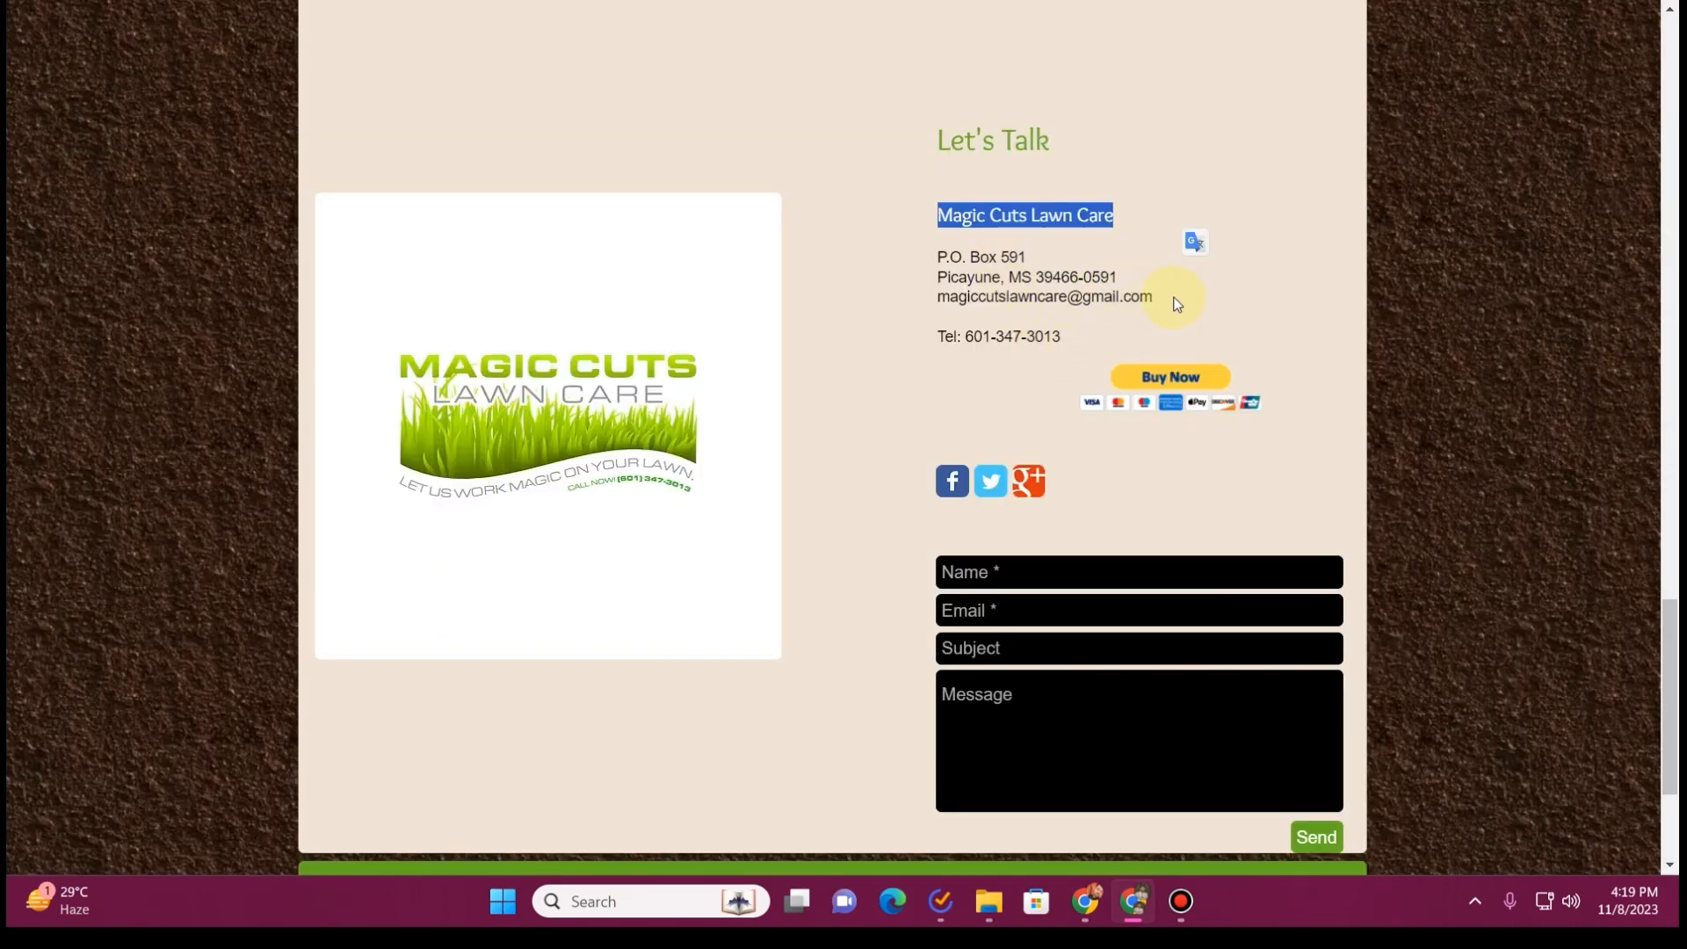
left_click_drag(1178, 305, 945, 296)
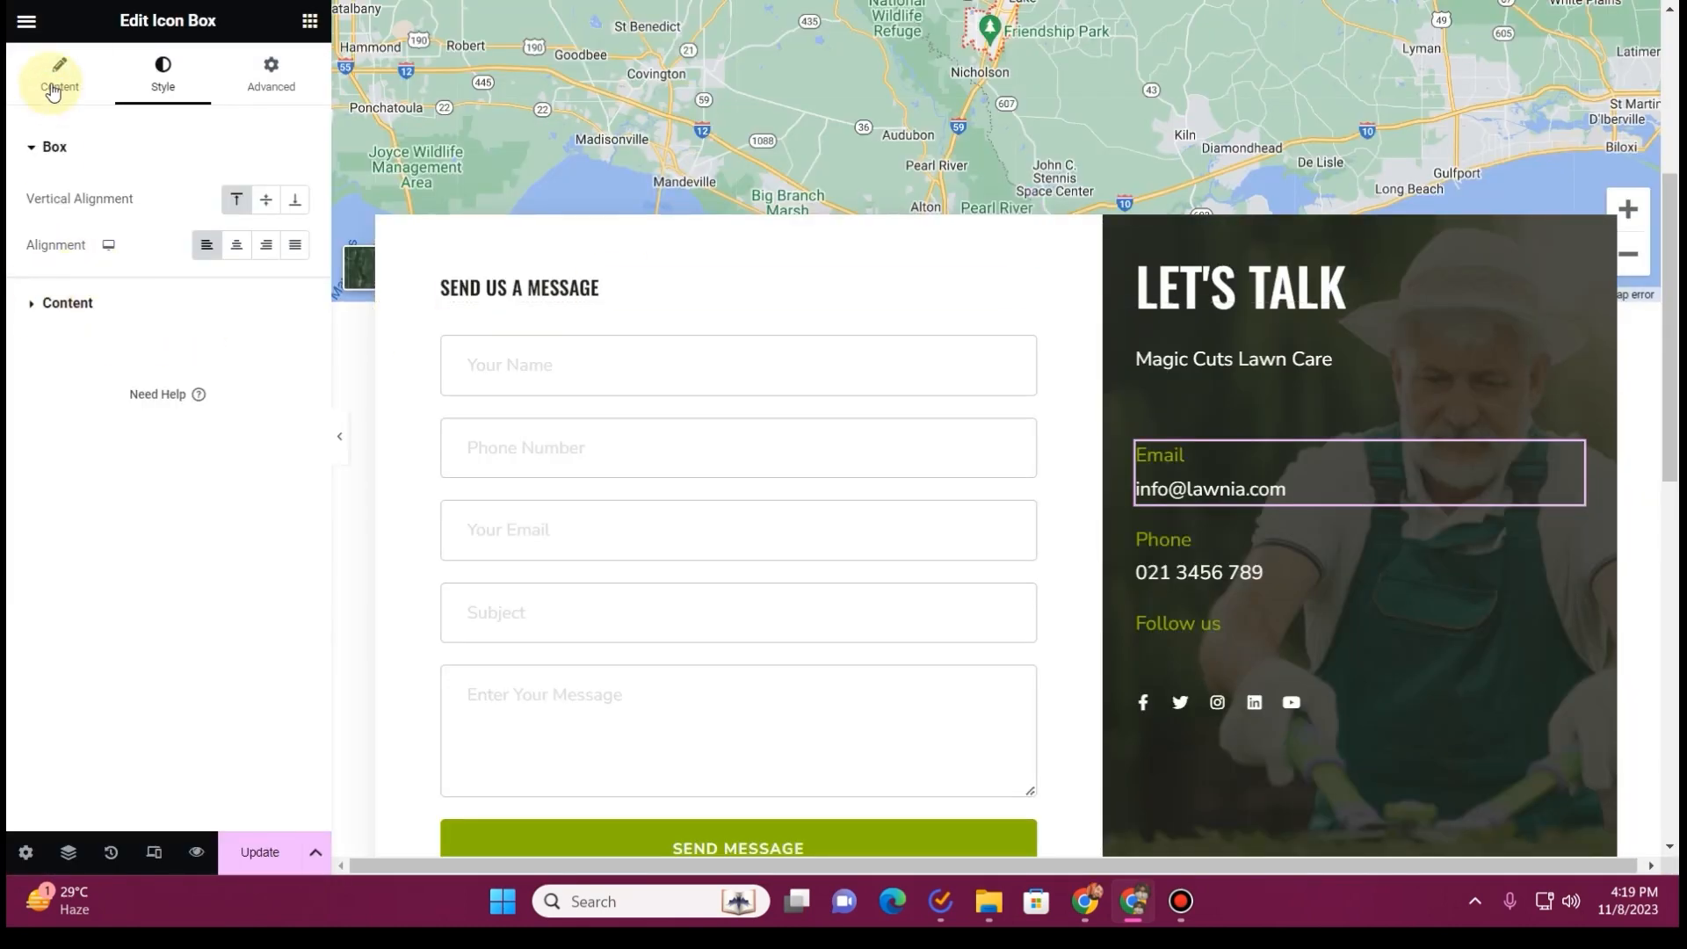
left_click(53, 91)
key("ctrl+v")
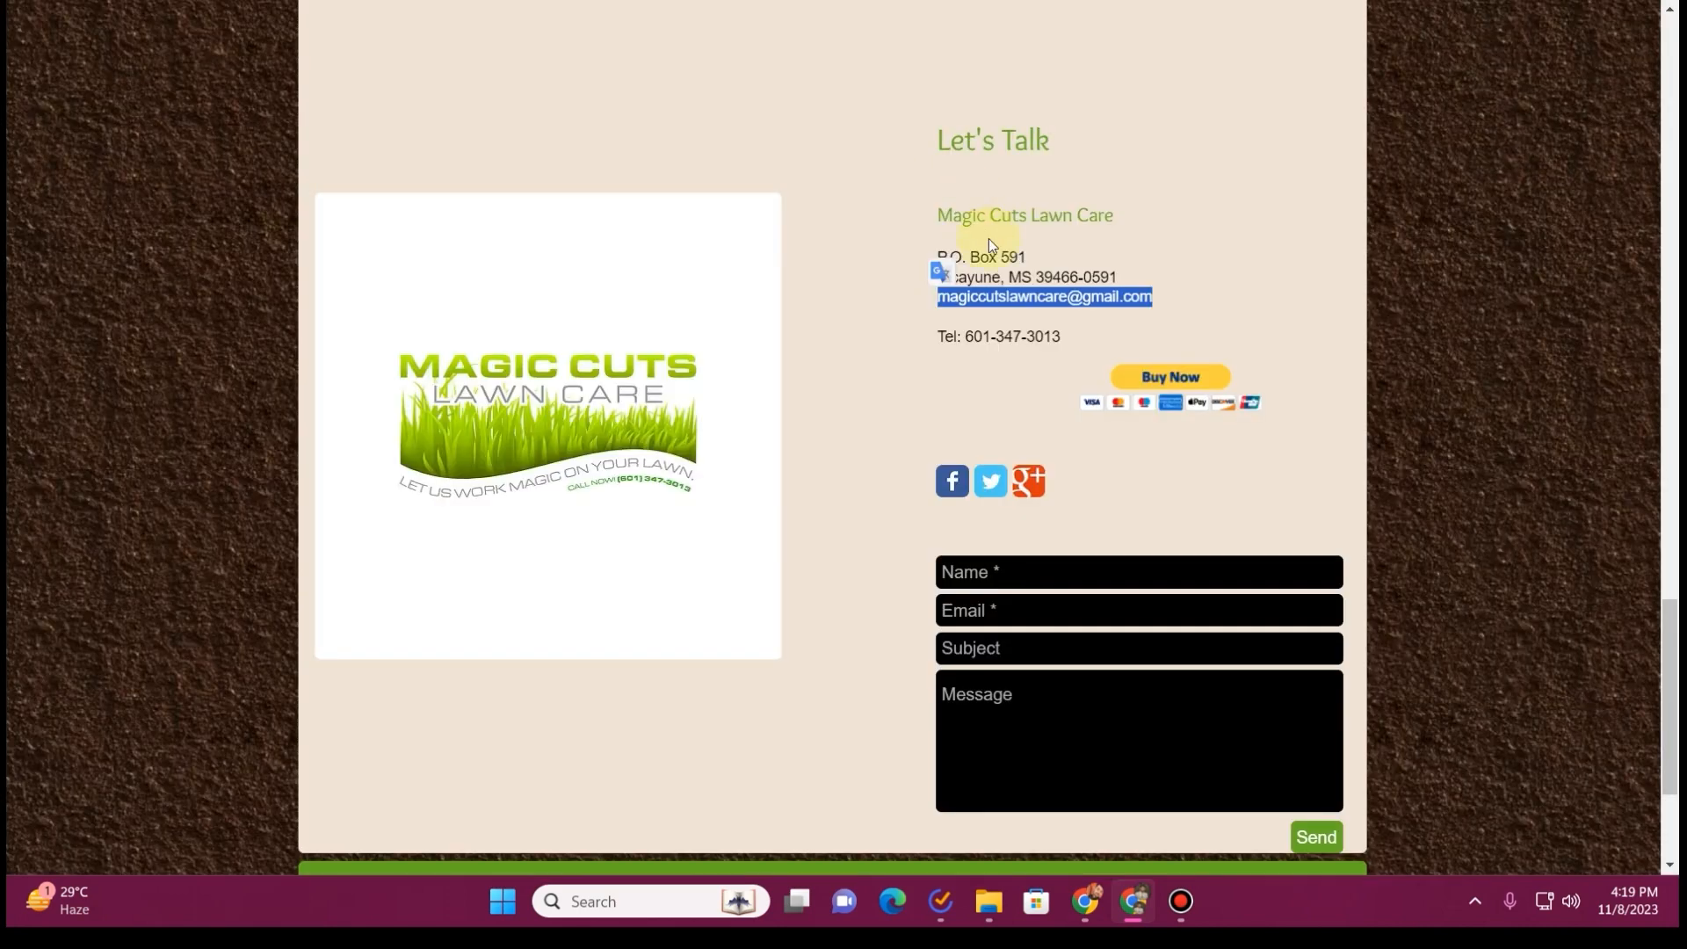
Replace the Phone icon box's description with the business's phone number copied from the old site
triple_click(1042, 339)
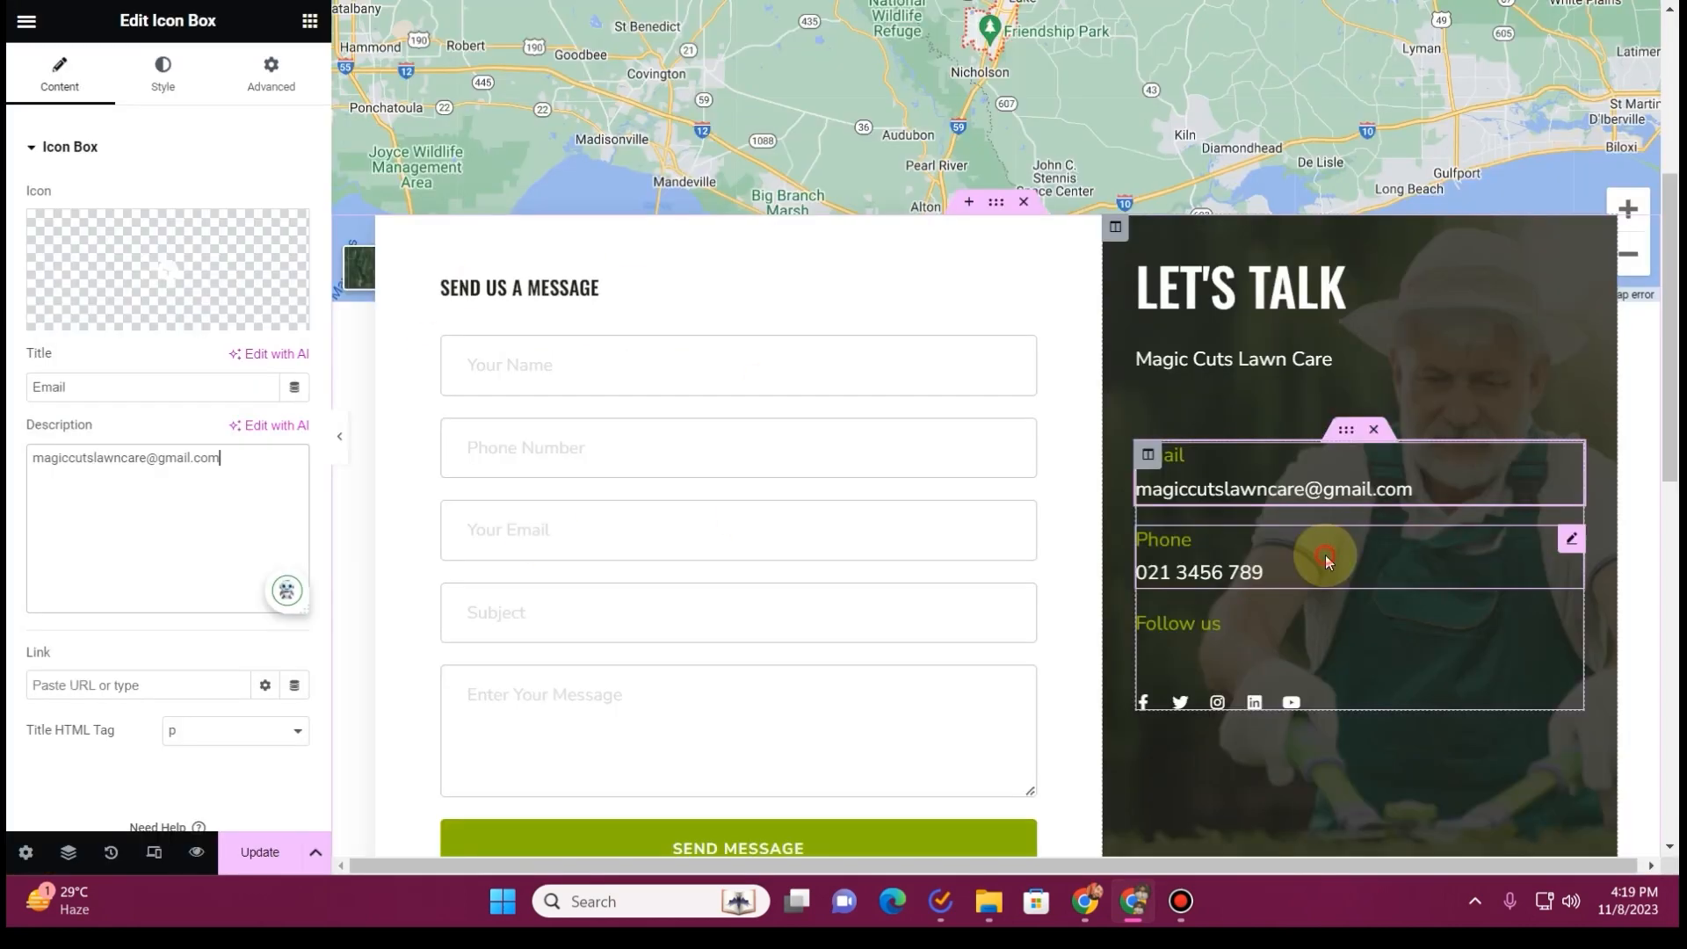
left_click(1327, 563)
left_click(162, 493)
key("ctrl+a")
key("ctrl+v")
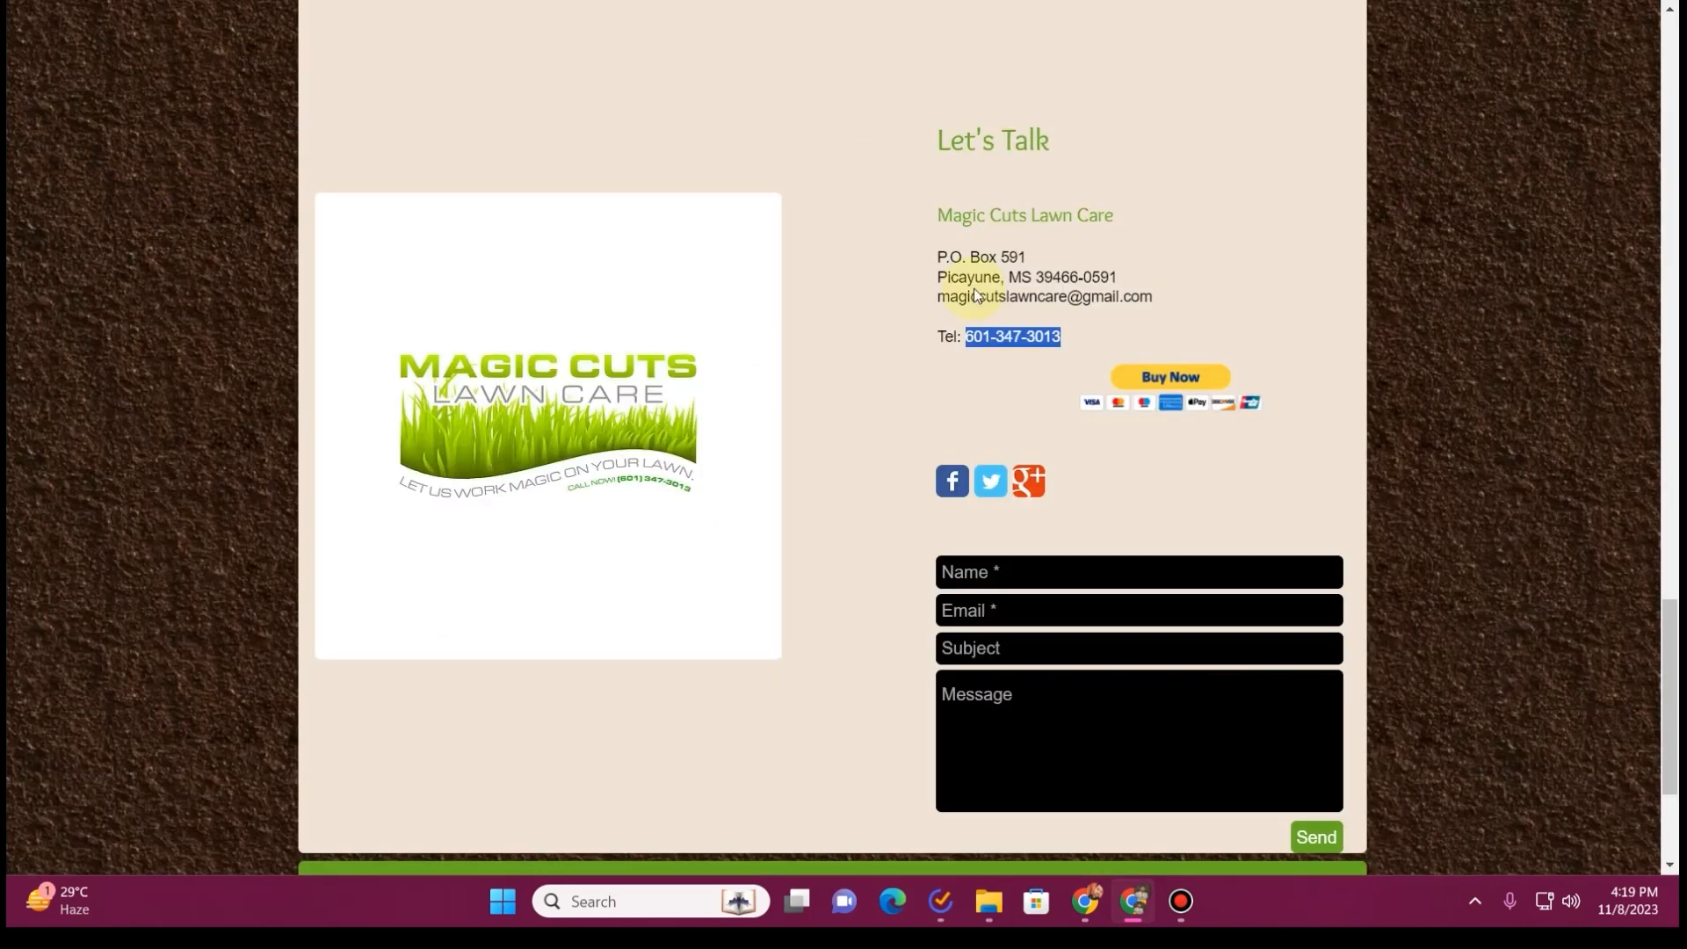
Copy the link address of the Facebook icon in the old site's header
scroll(1179, 456, "up", 10)
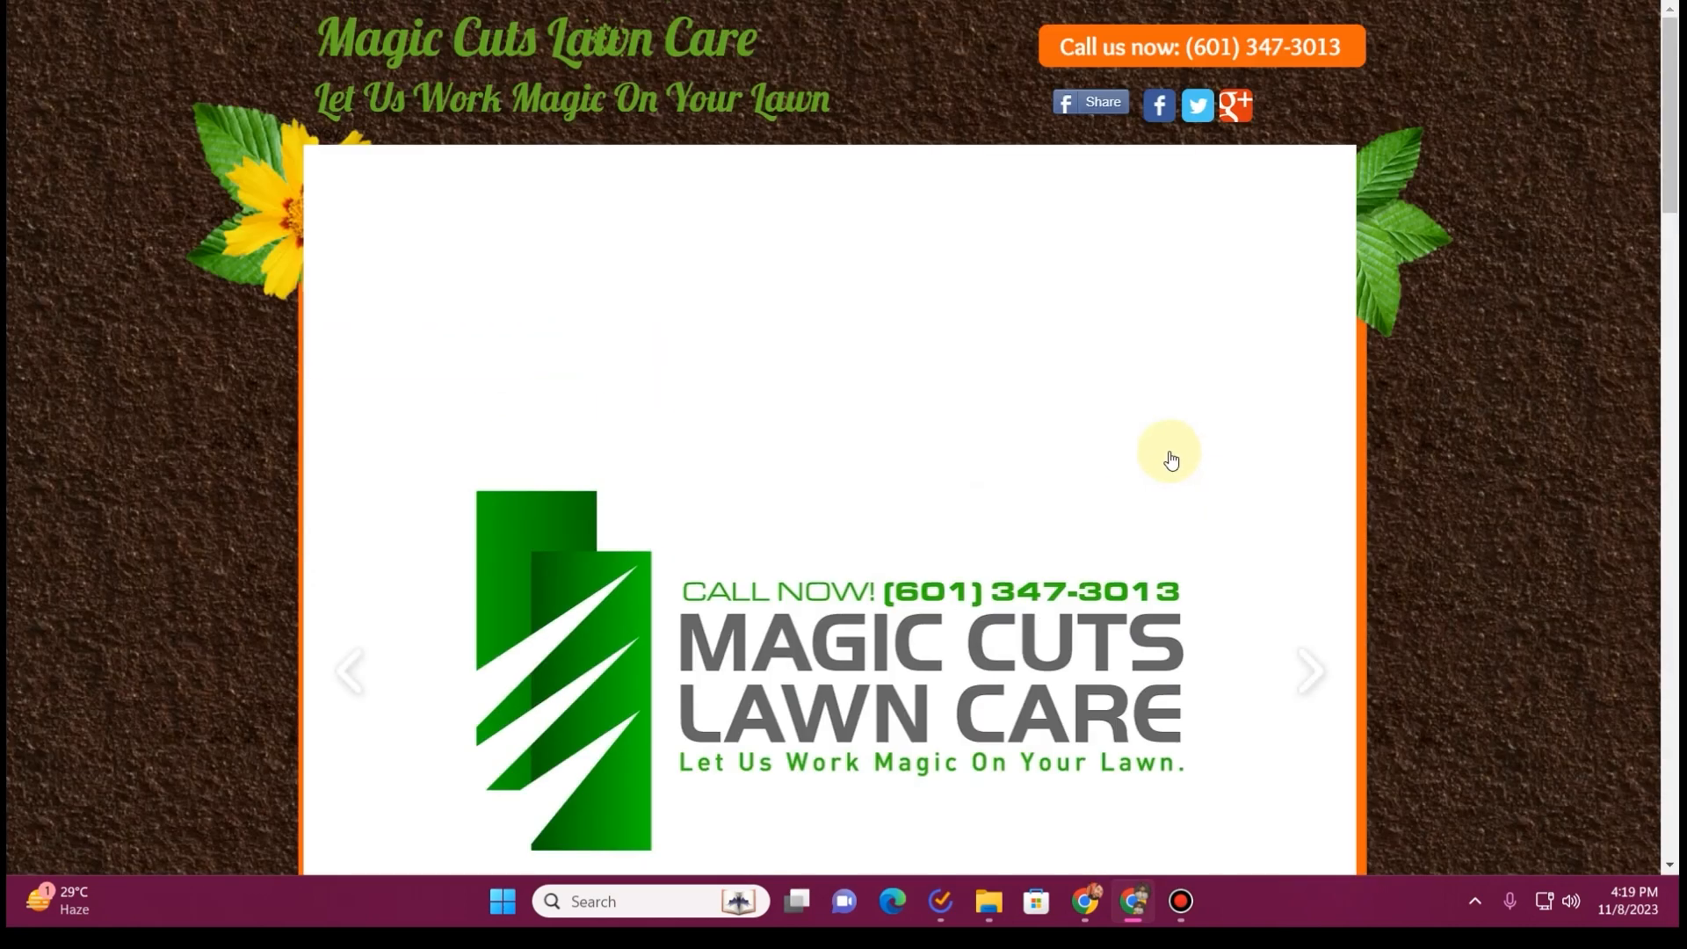
right_click(1158, 105)
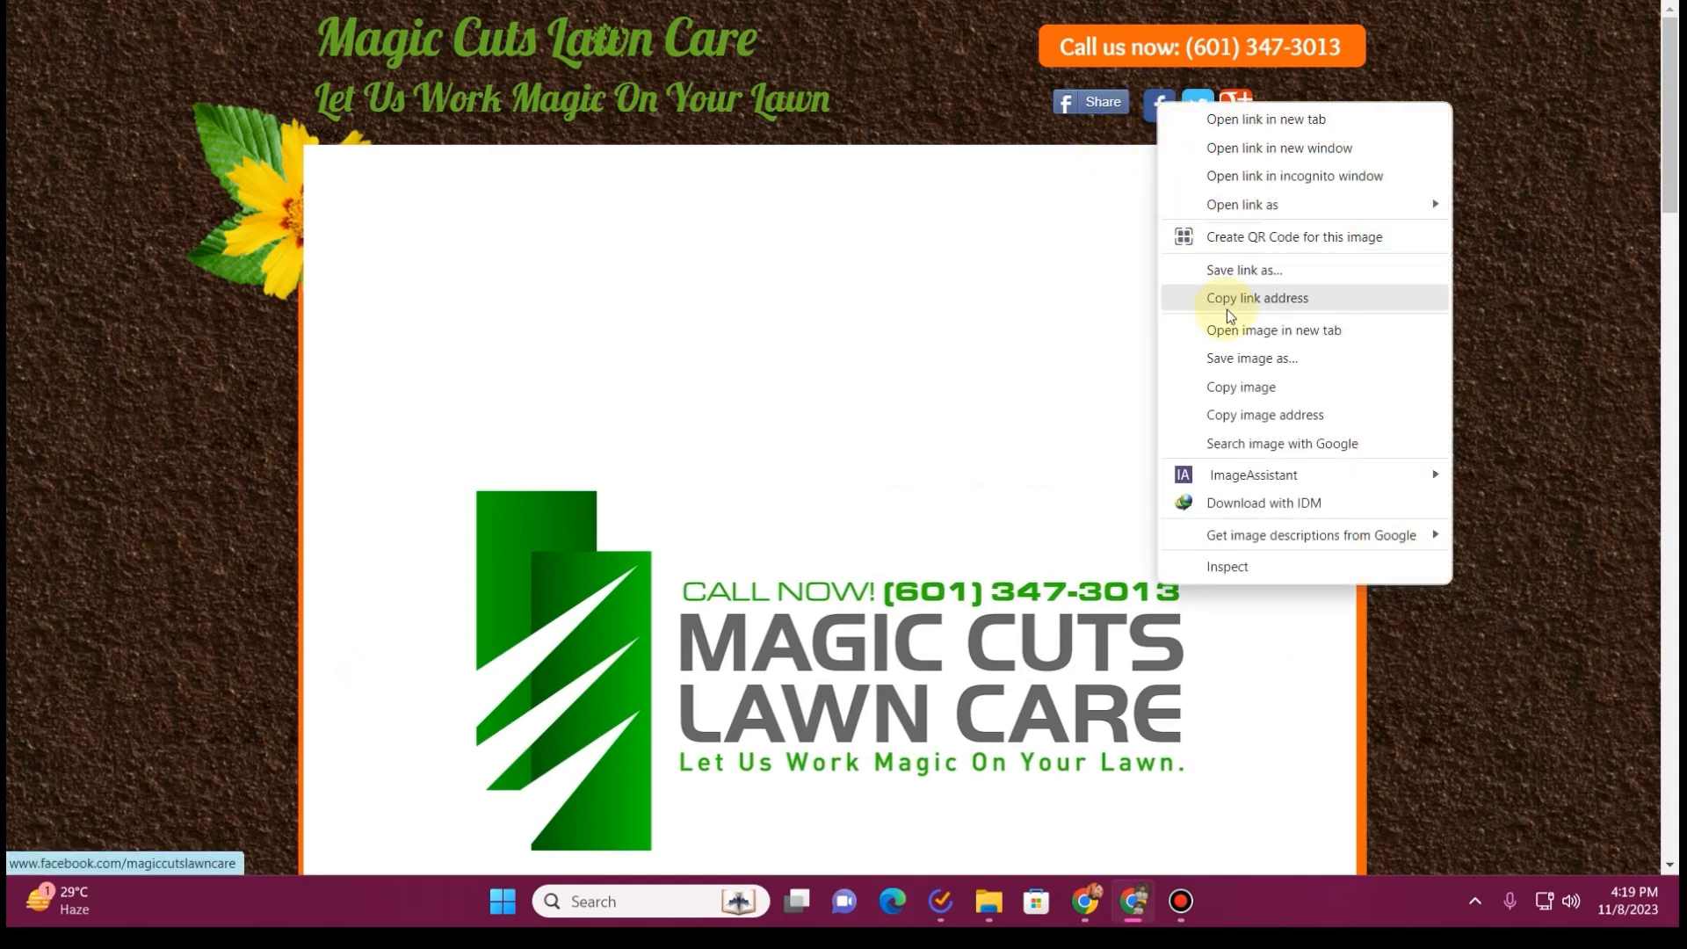